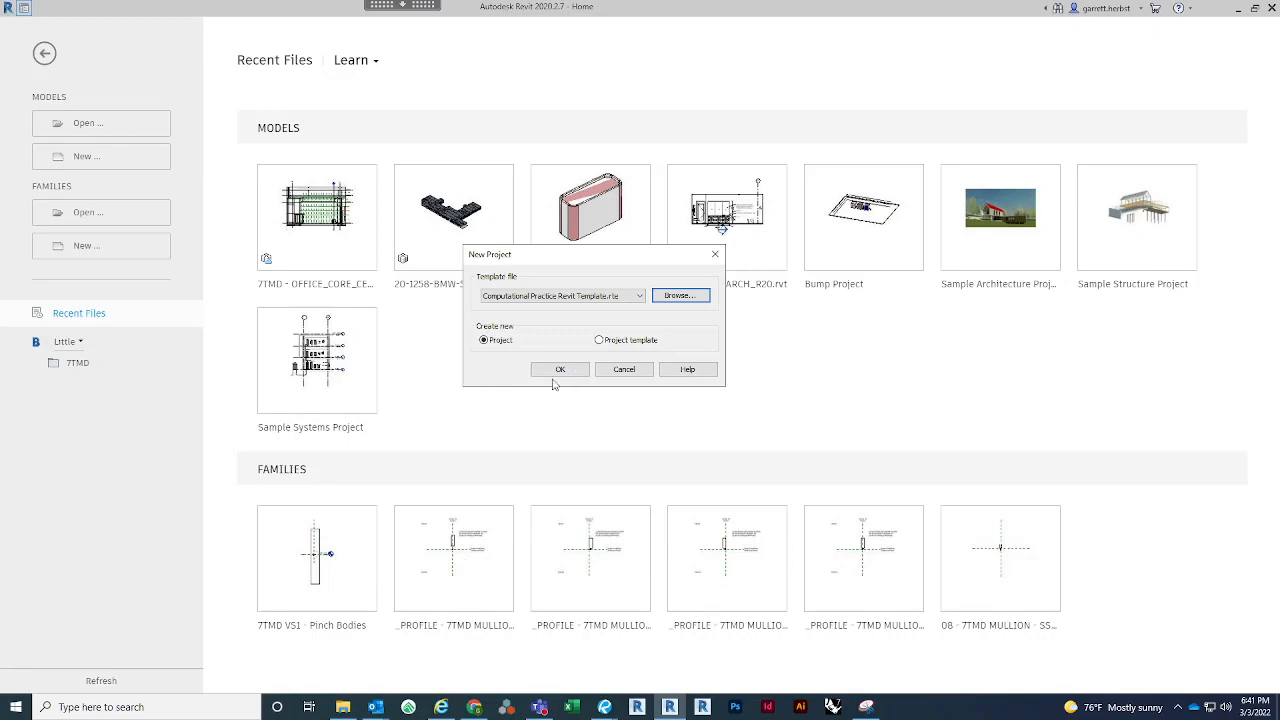
Step: Create a new project from Computational Practice Revit Template.rte and open its default 3D view
left_click(558, 377)
left_click(580, 372)
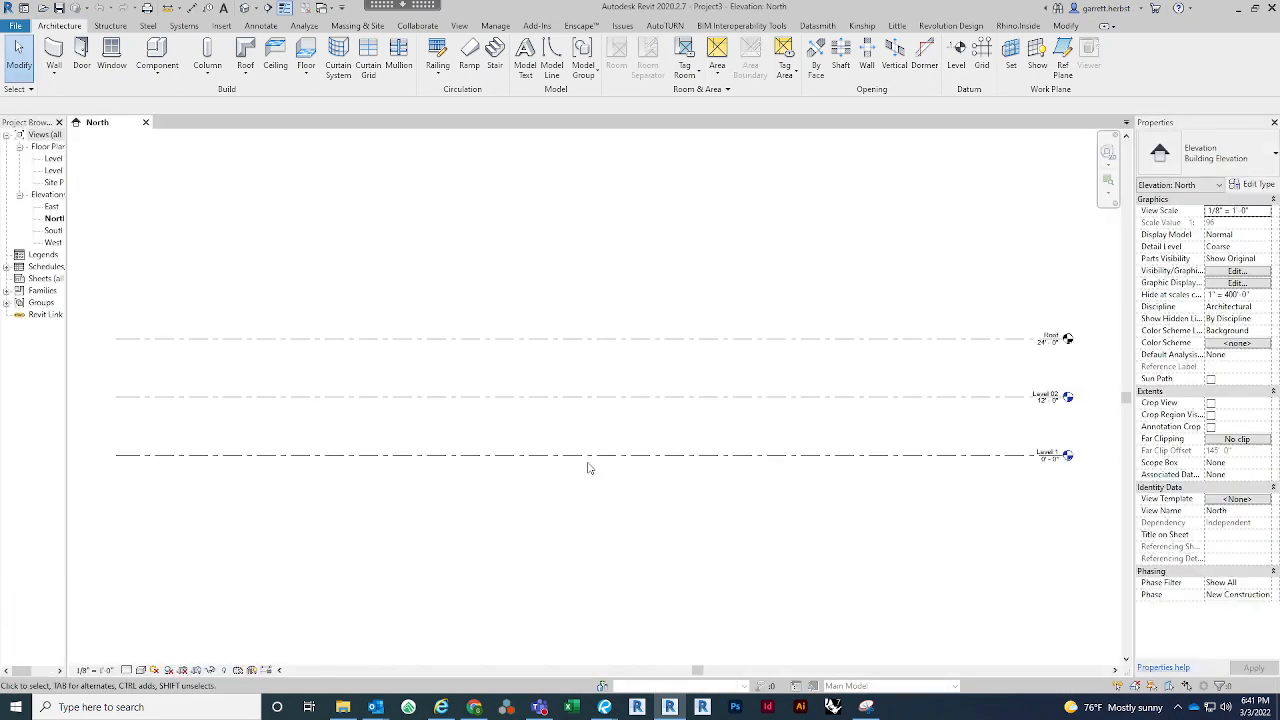
left_click(247, 10)
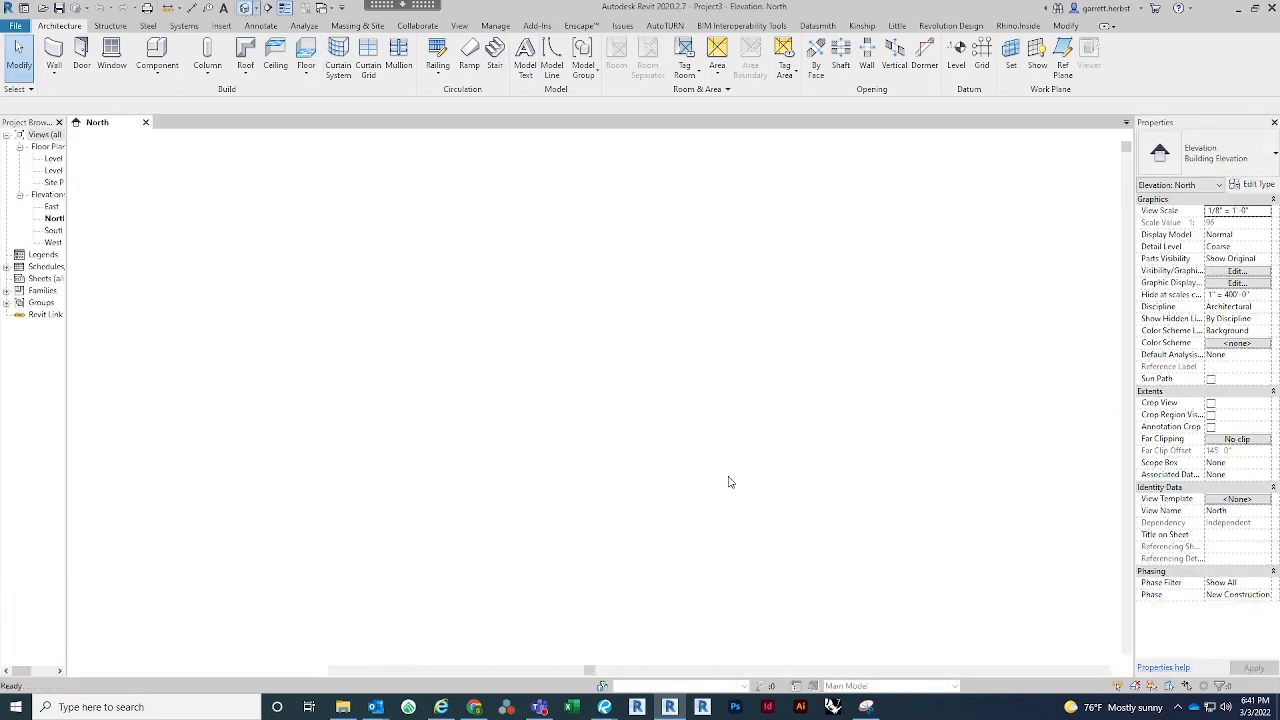
Step: Hide all the level planes in the 3D view
middle_click_drag(704, 503, 709, 482, "shift")
left_click_drag(701, 517, 418, 189)
right_click(566, 342)
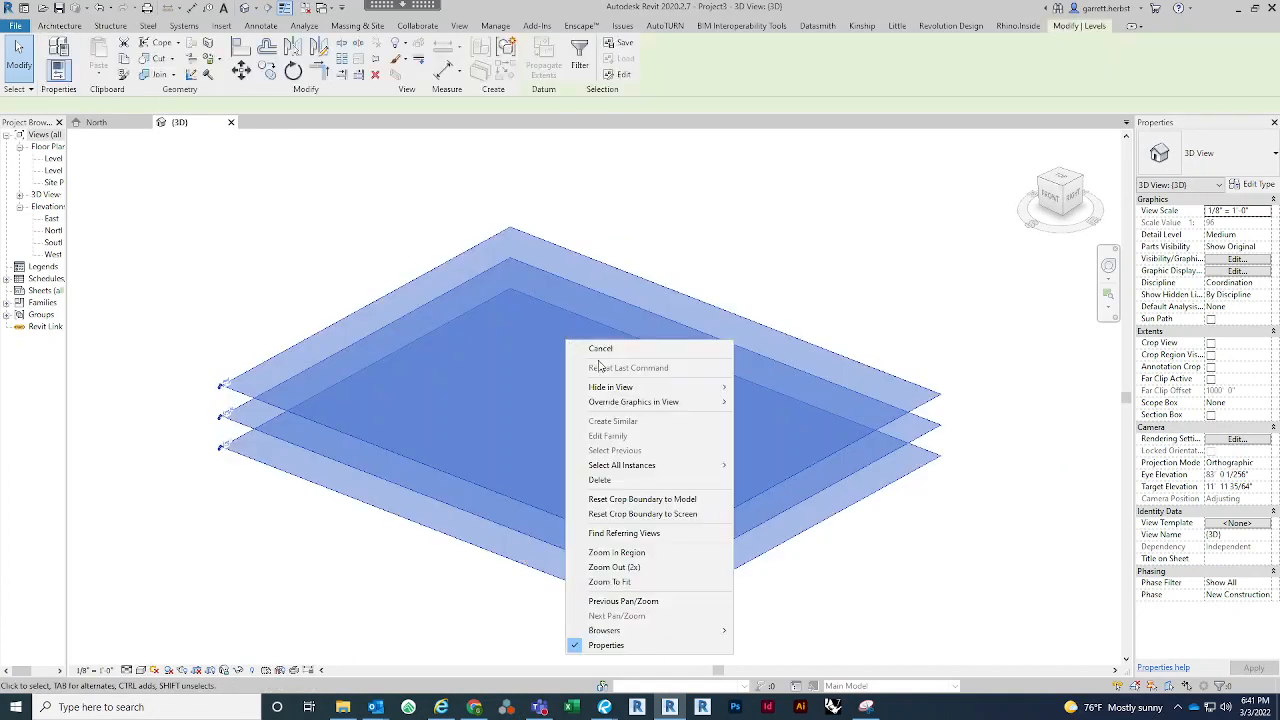
mouse_move(644, 389)
left_click(759, 398)
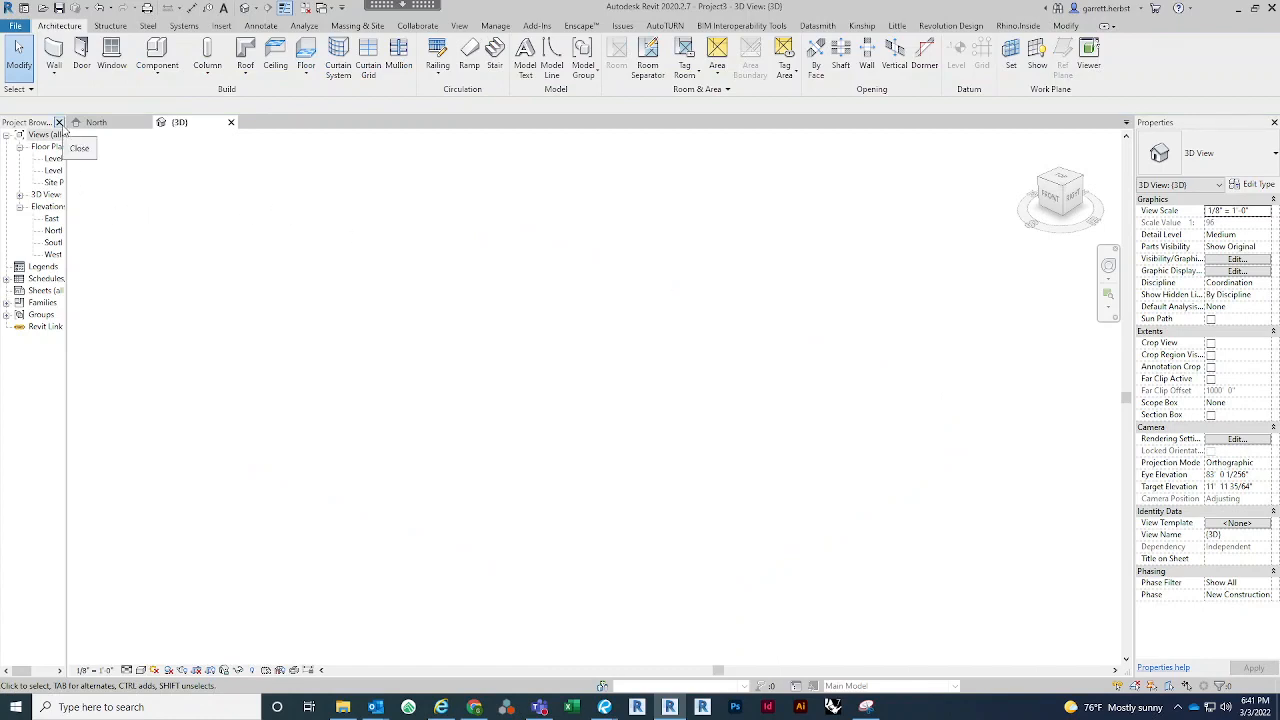
Step: Close the Project Browser, dock the Properties palette on the opposite side of the workspace, and widen it slightly
left_click(59, 122)
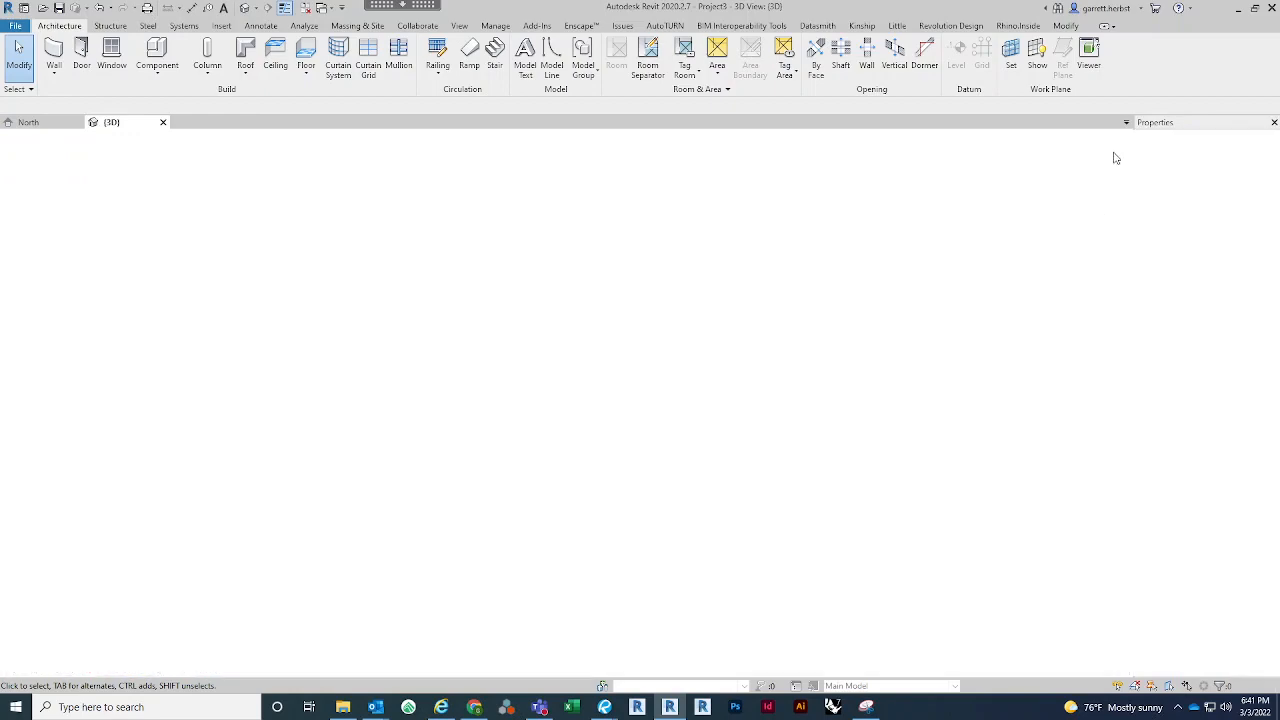
left_click_drag(1116, 158, 3, 245)
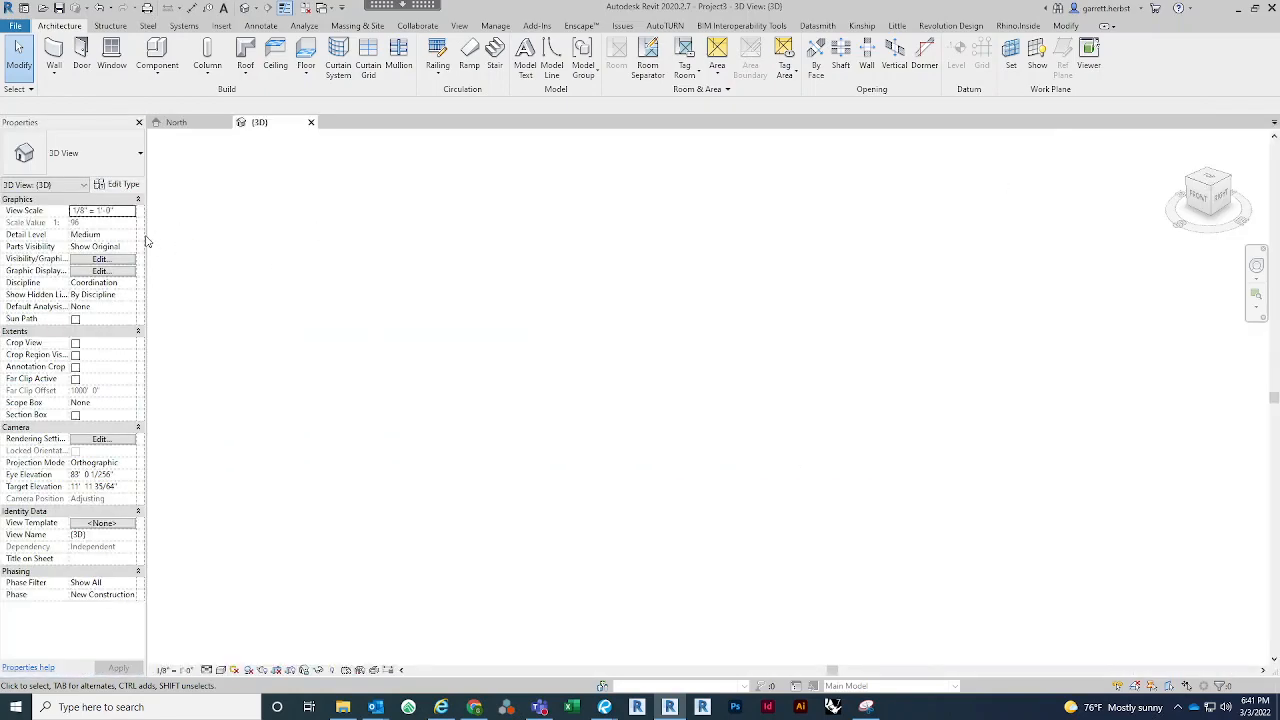
left_click_drag(145, 229, 171, 231)
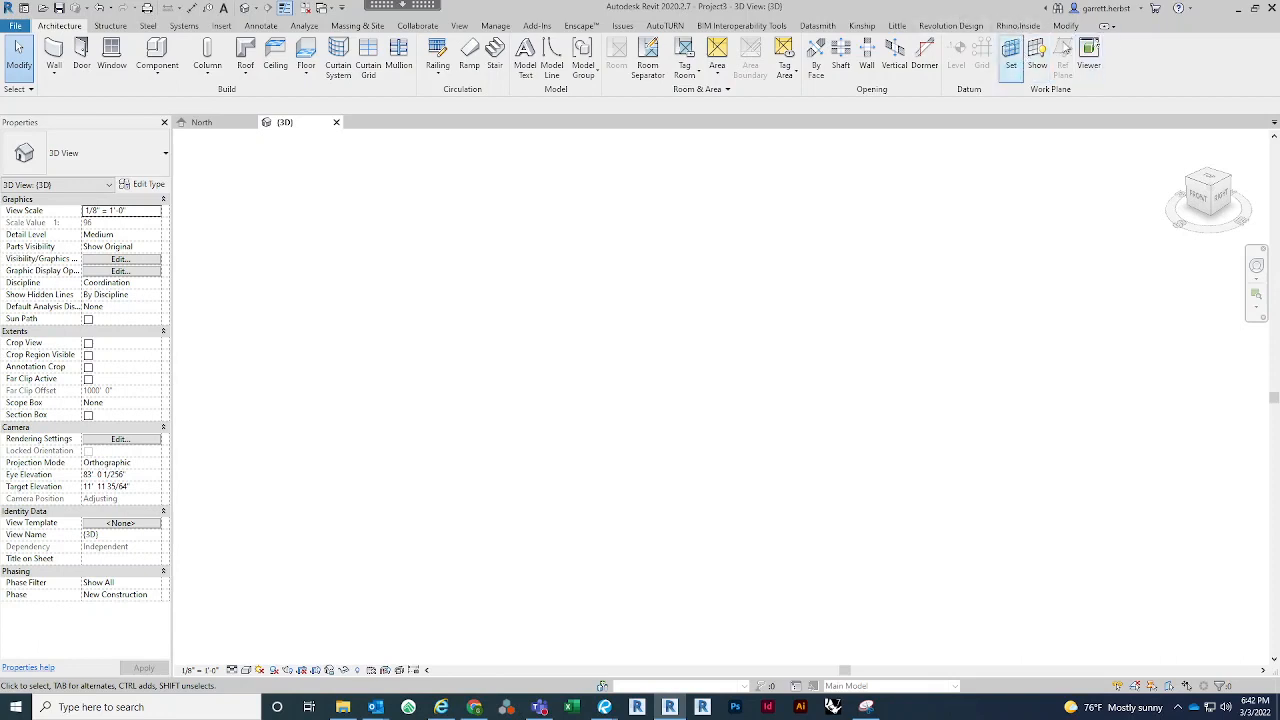
Step: Start Rhino.Inside for the Revit session
left_click(1022, 27)
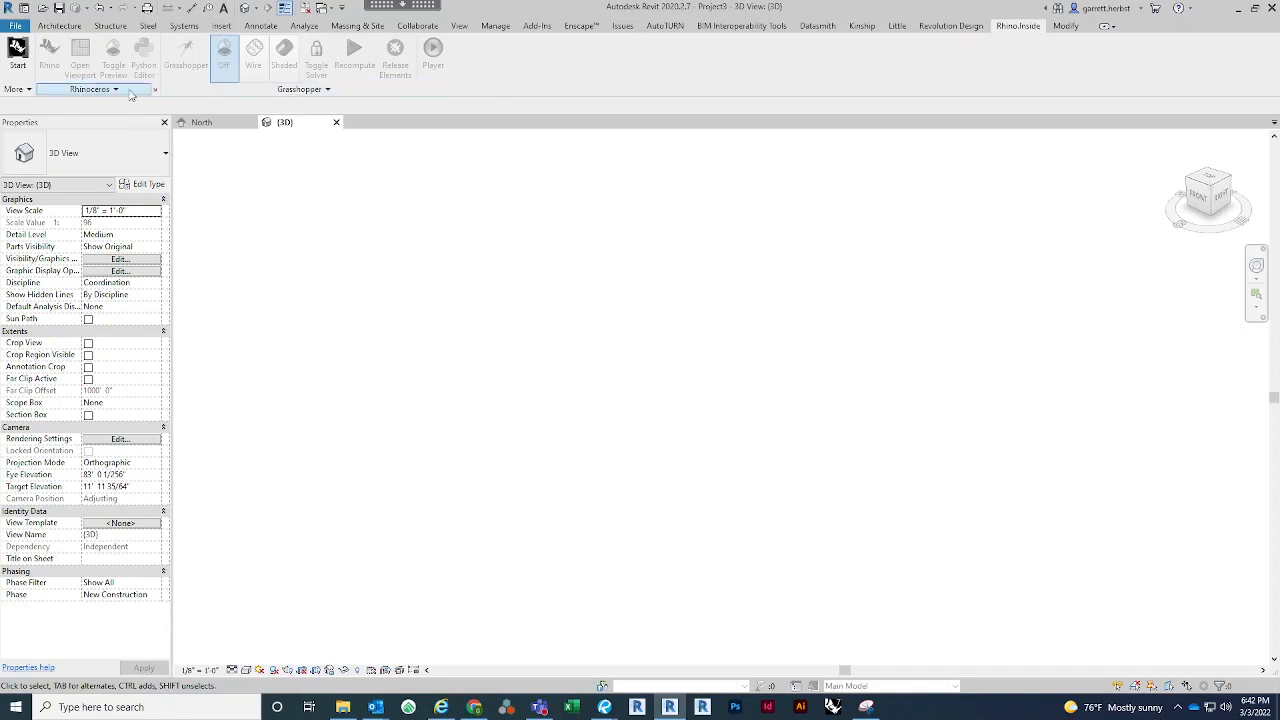
left_click(18, 55)
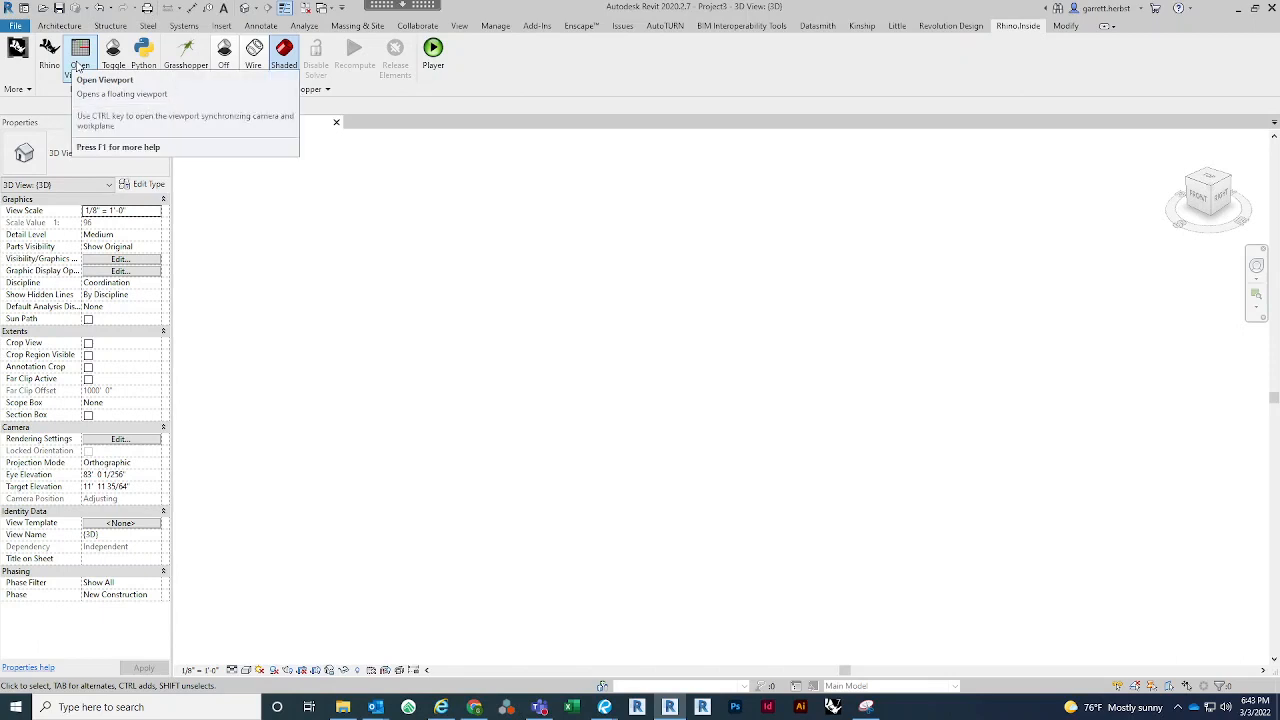
key("super")
left_click(370, 208)
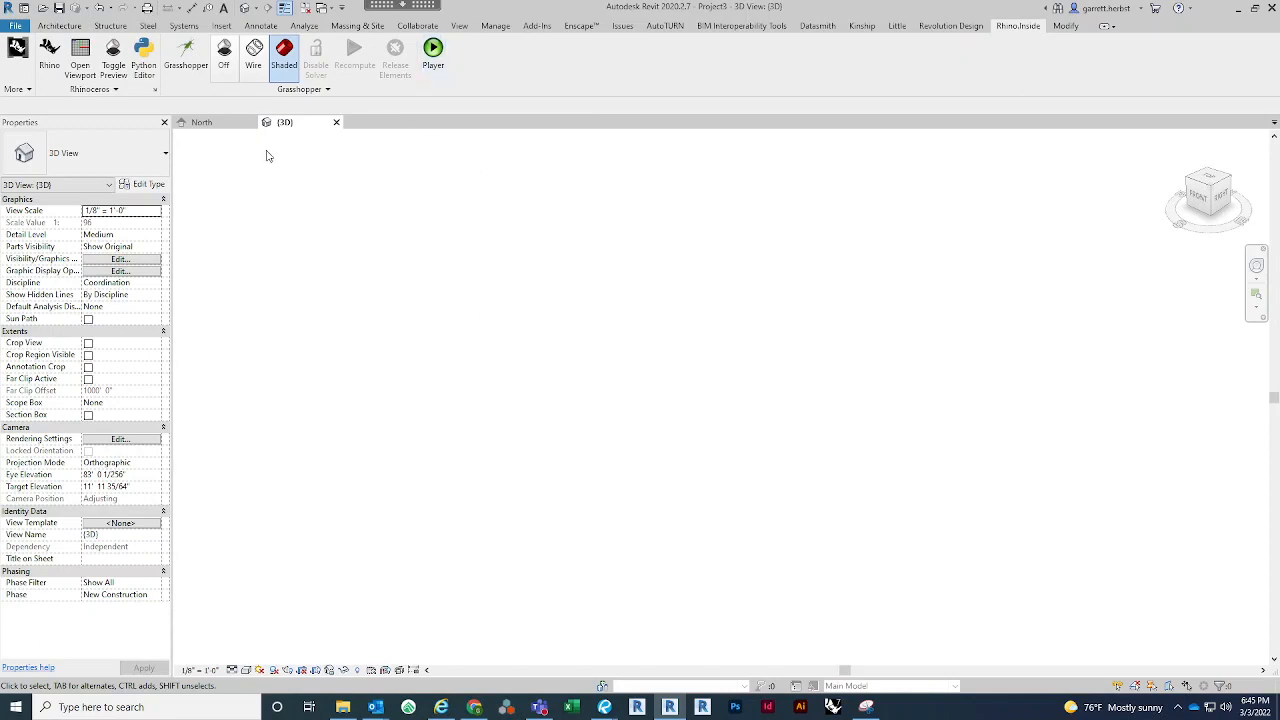
left_click_drag(420, 5, 503, 6)
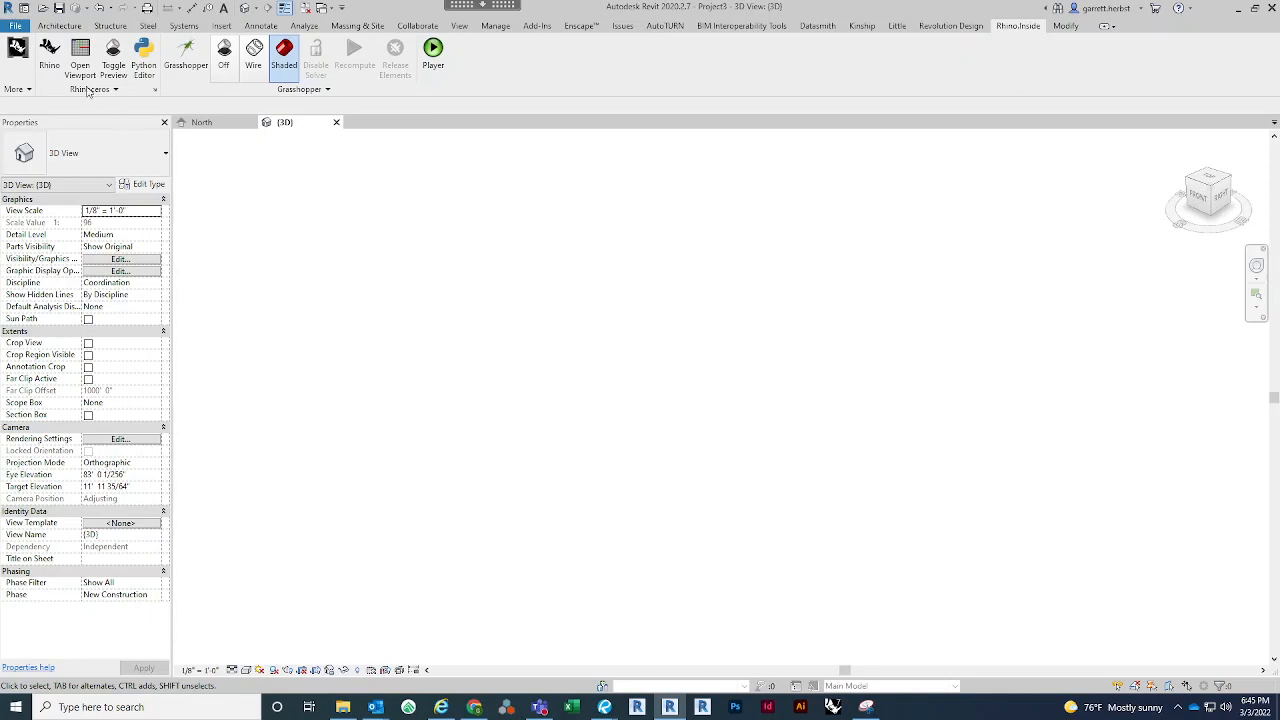
Step: Open the Rhino window full screen and enlarge its Perspective viewport to fill the modeling area
left_click(55, 68)
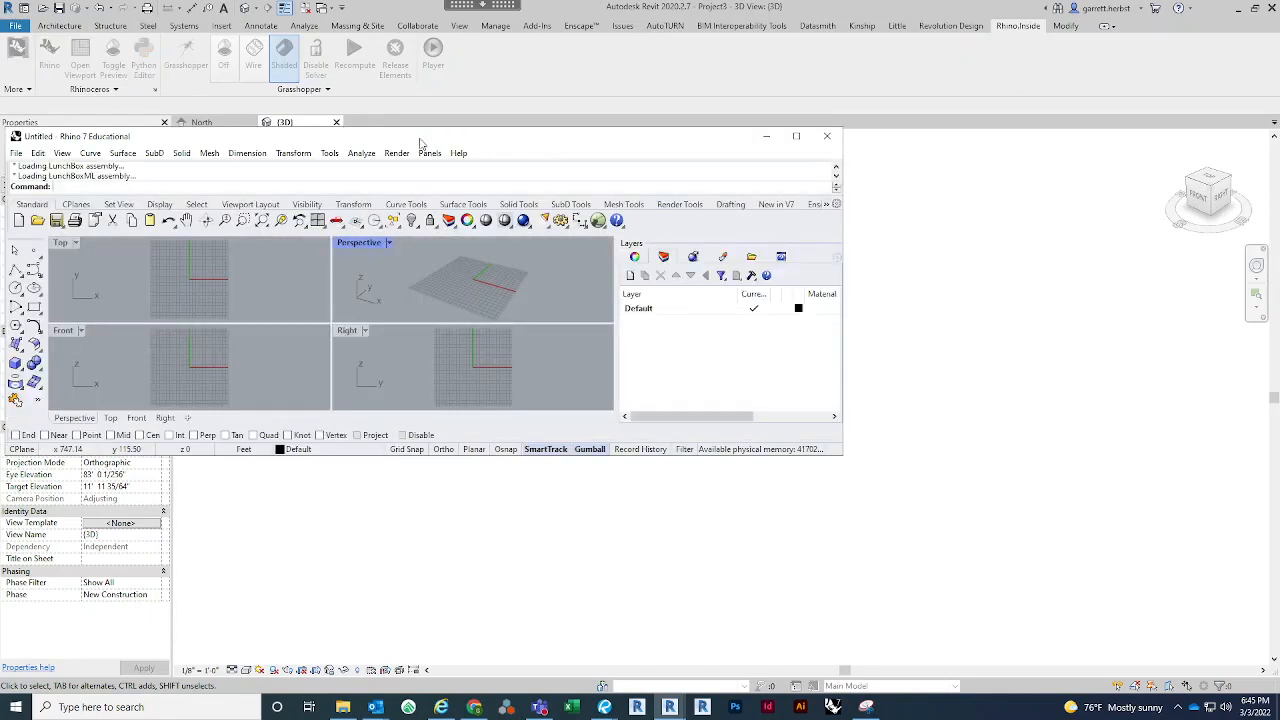
left_click_drag(425, 140, 726, 6)
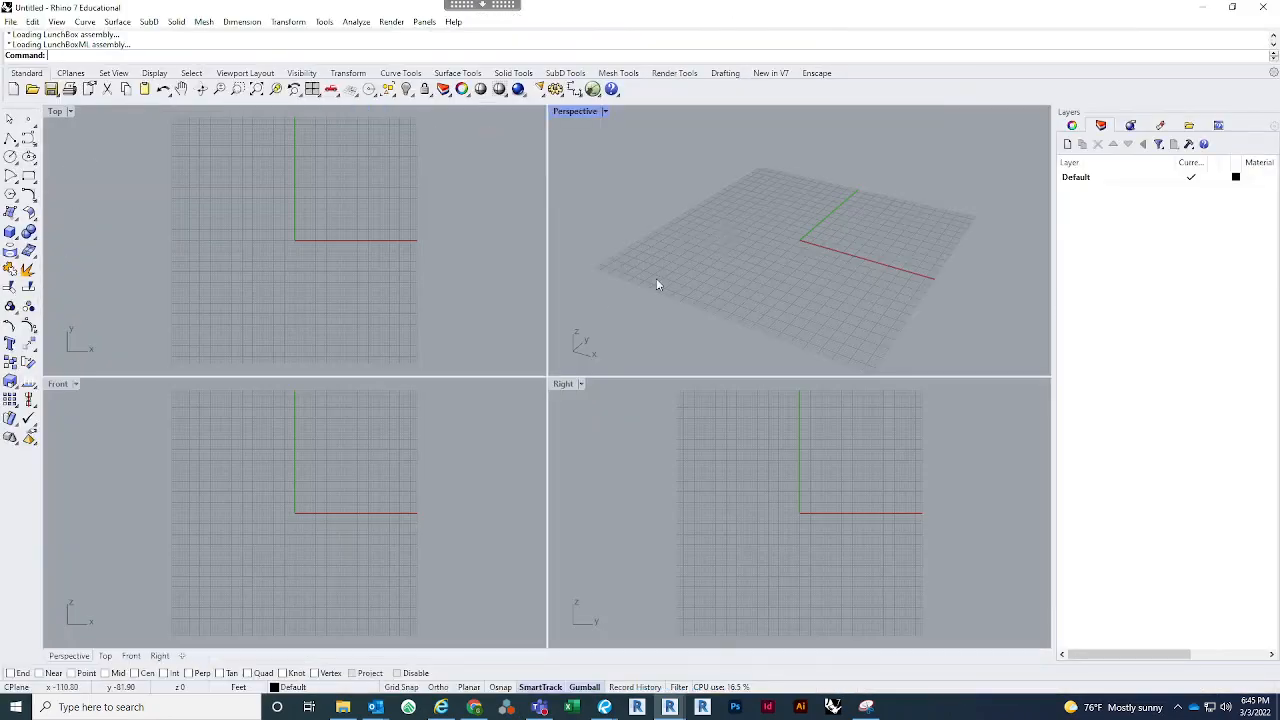
double_click(575, 111)
right_click_drag(591, 287, 631, 374)
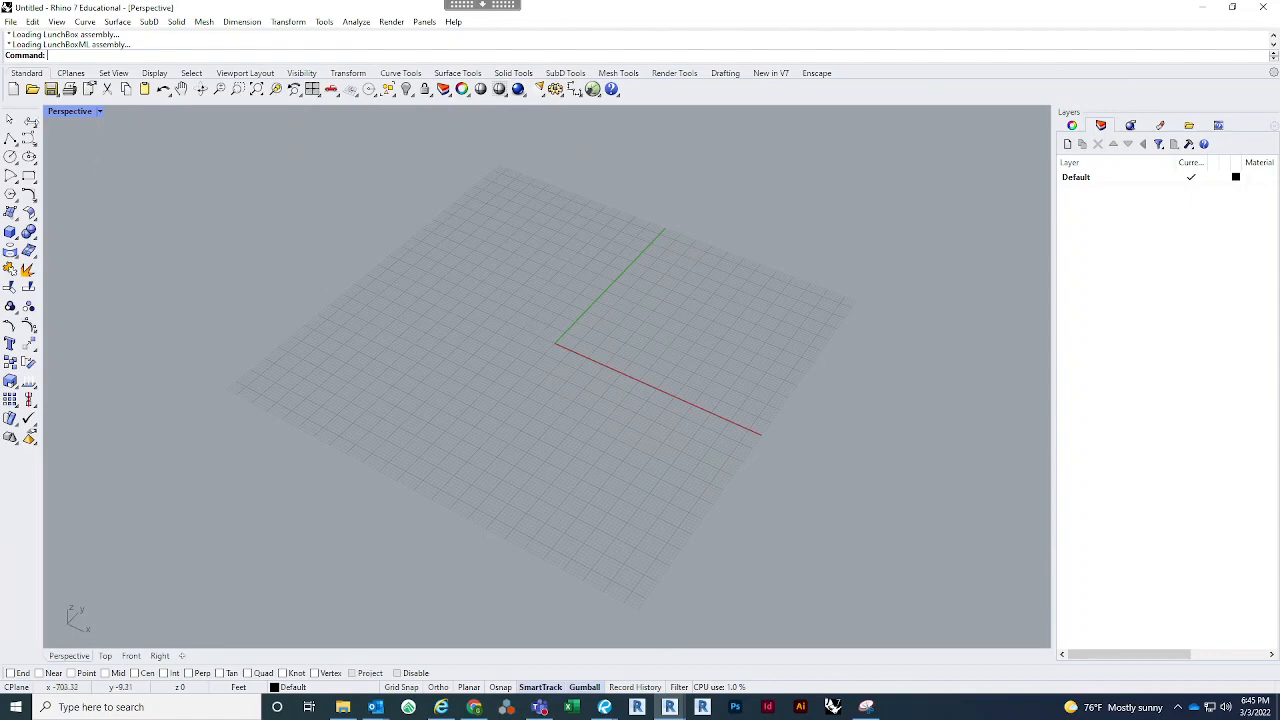
Step: Place a point object near the Y axis and draw an S-shaped, degree 3 control point curve with five points around it
left_click(28, 119)
left_click(643, 276)
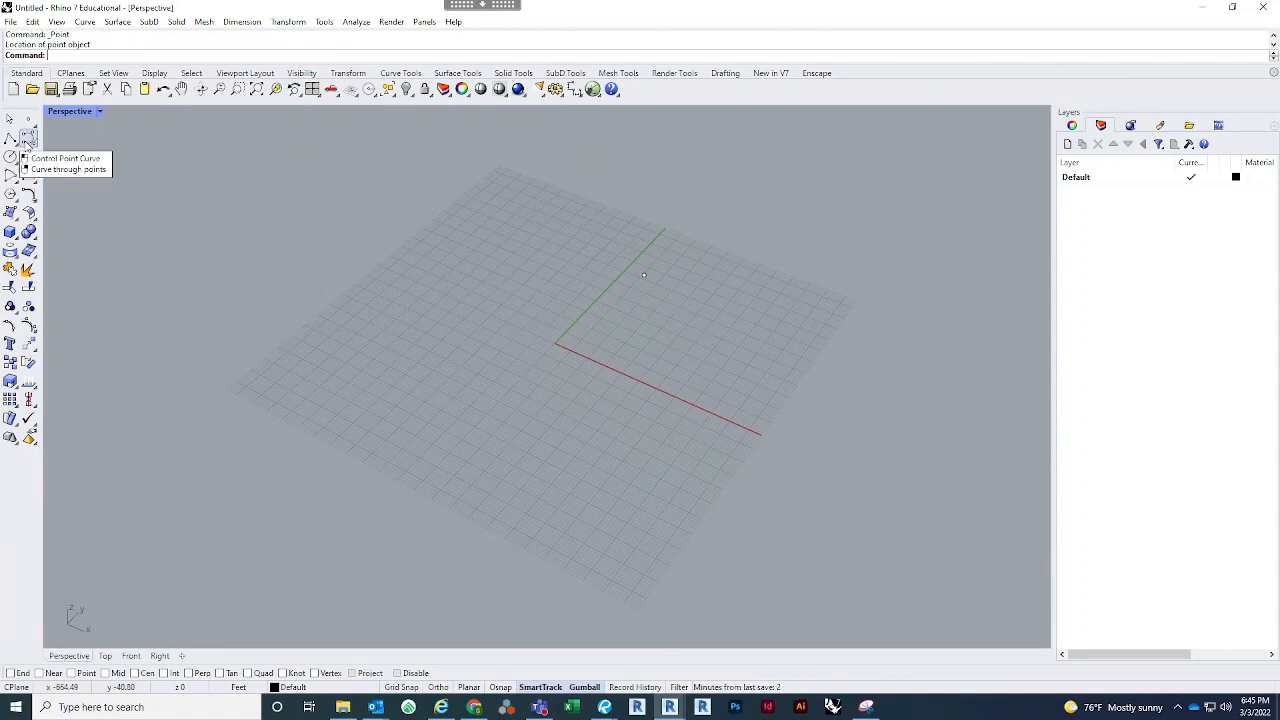
left_click(28, 138)
left_click(596, 269)
left_click(594, 325)
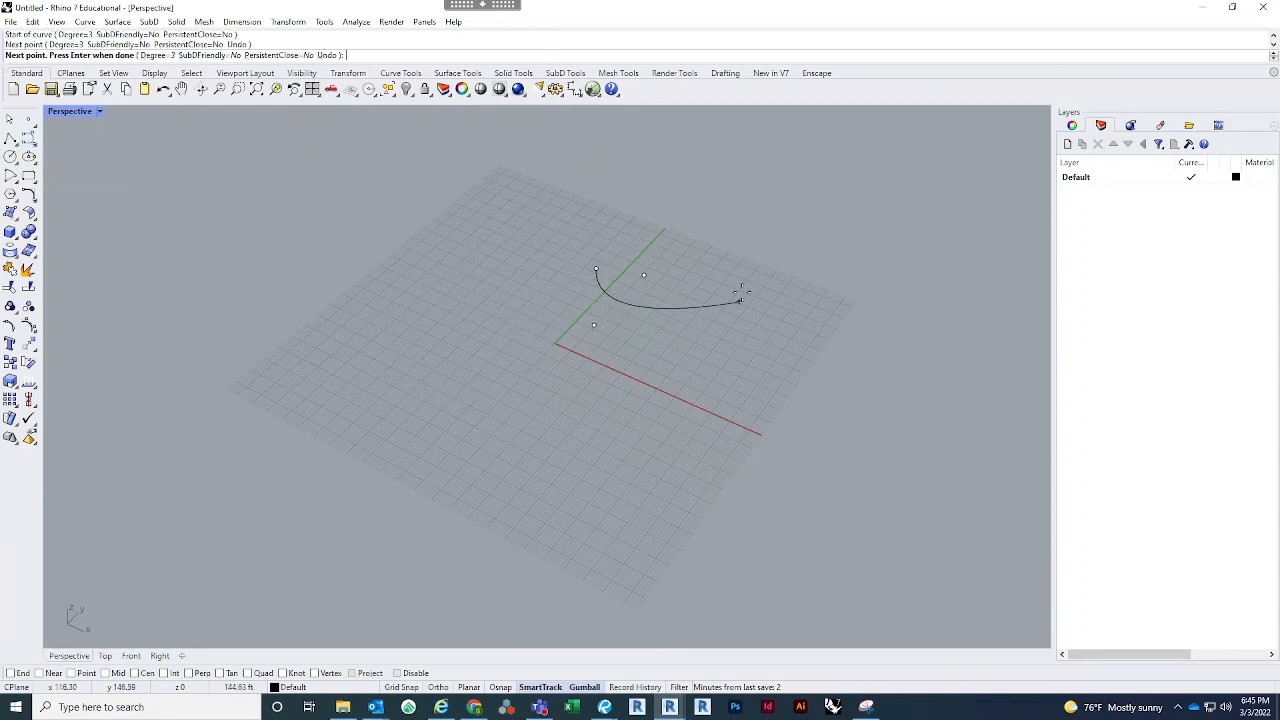
left_click(742, 291)
left_click(709, 366)
left_click(640, 404)
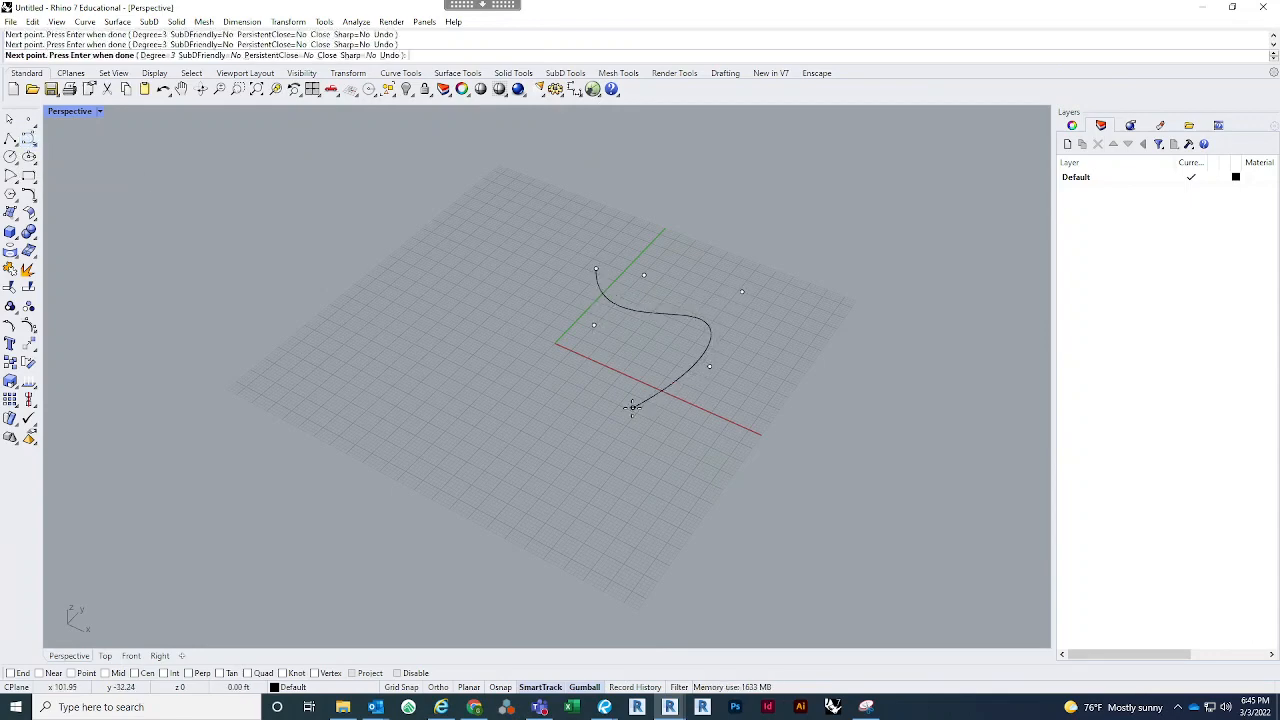
key("Return")
Step: Draw an ellipsoid centered on the grid on the negative X side of the curve
right_click_drag(642, 405, 730, 356)
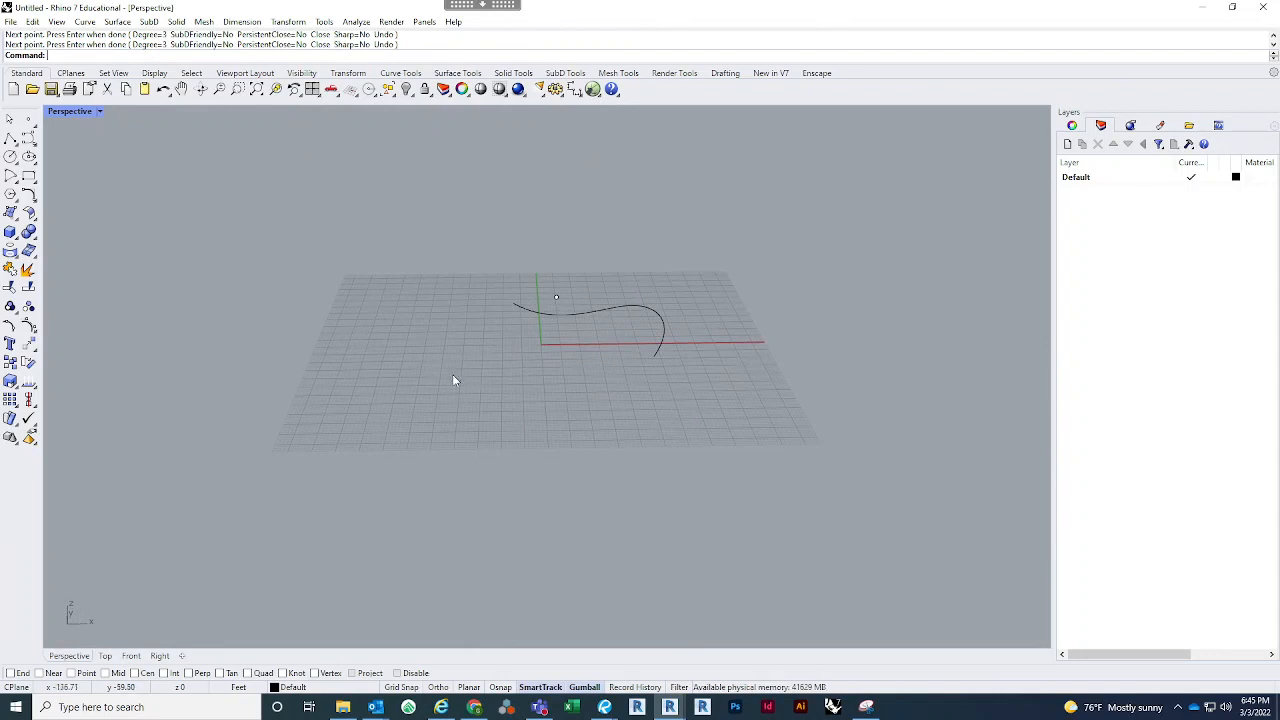
right_click_drag(451, 380, 235, 335)
left_click(12, 214)
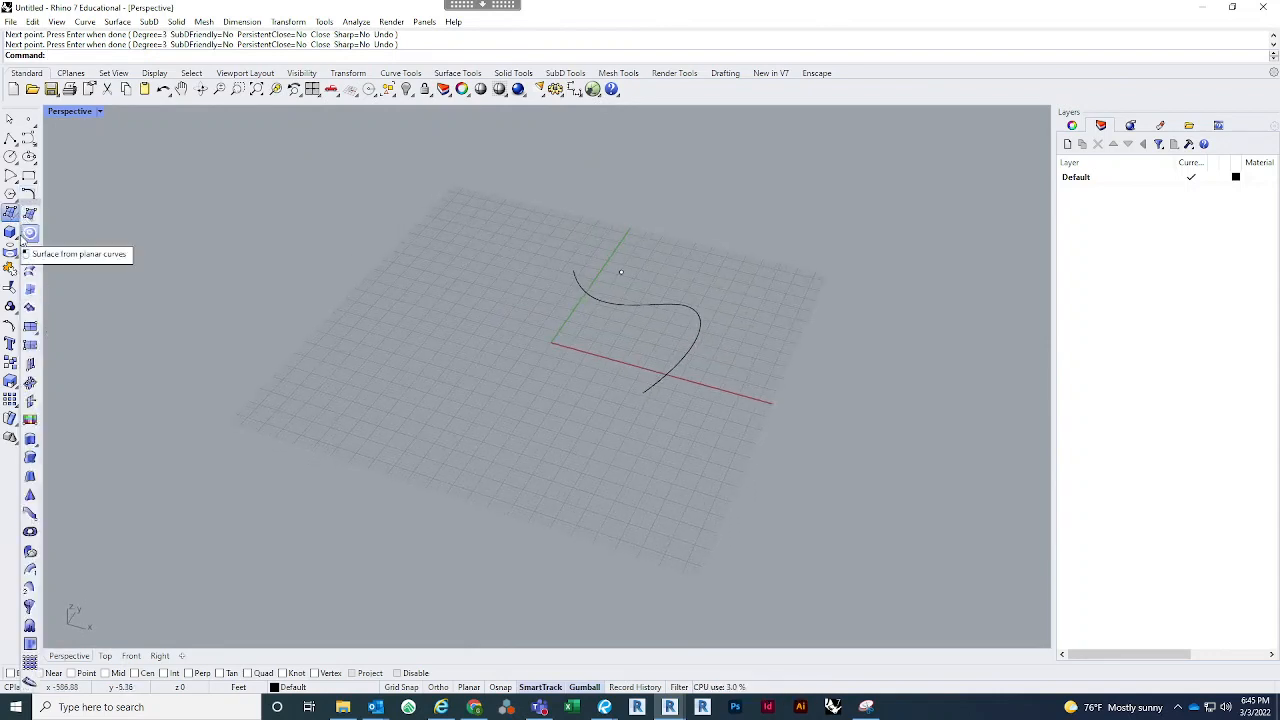
left_click(12, 235)
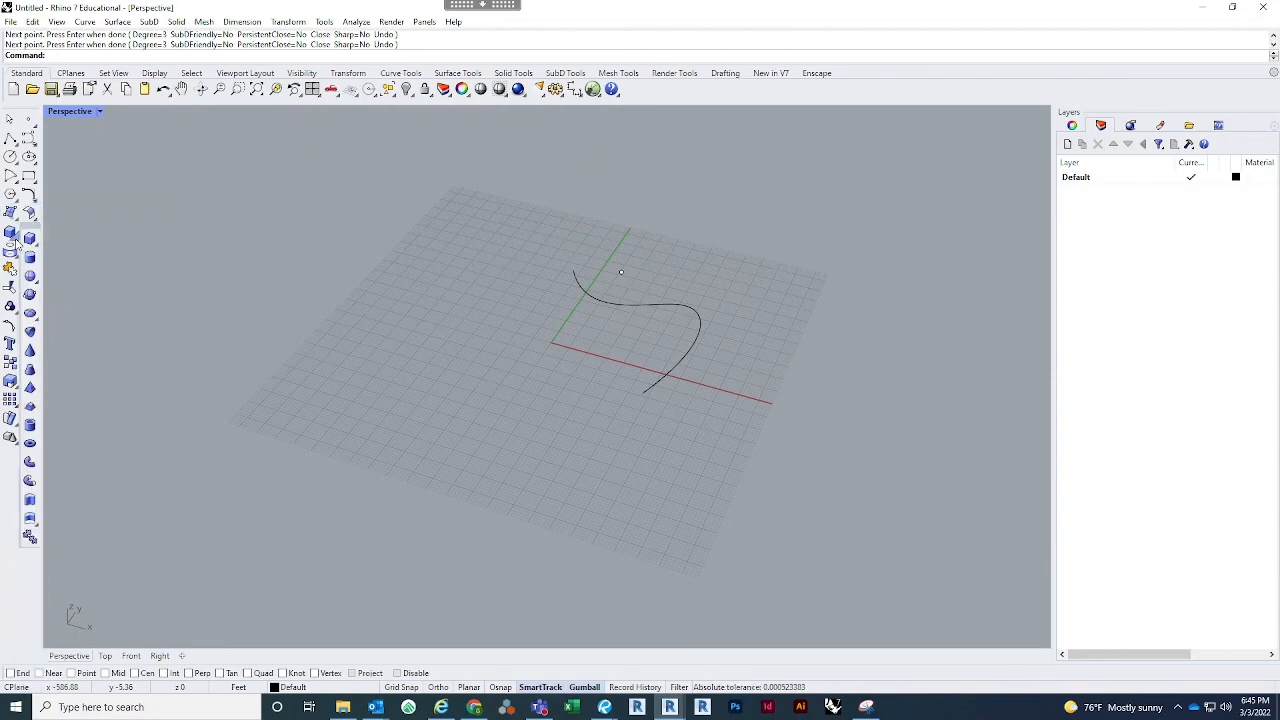
left_click(29, 316)
left_click(485, 274)
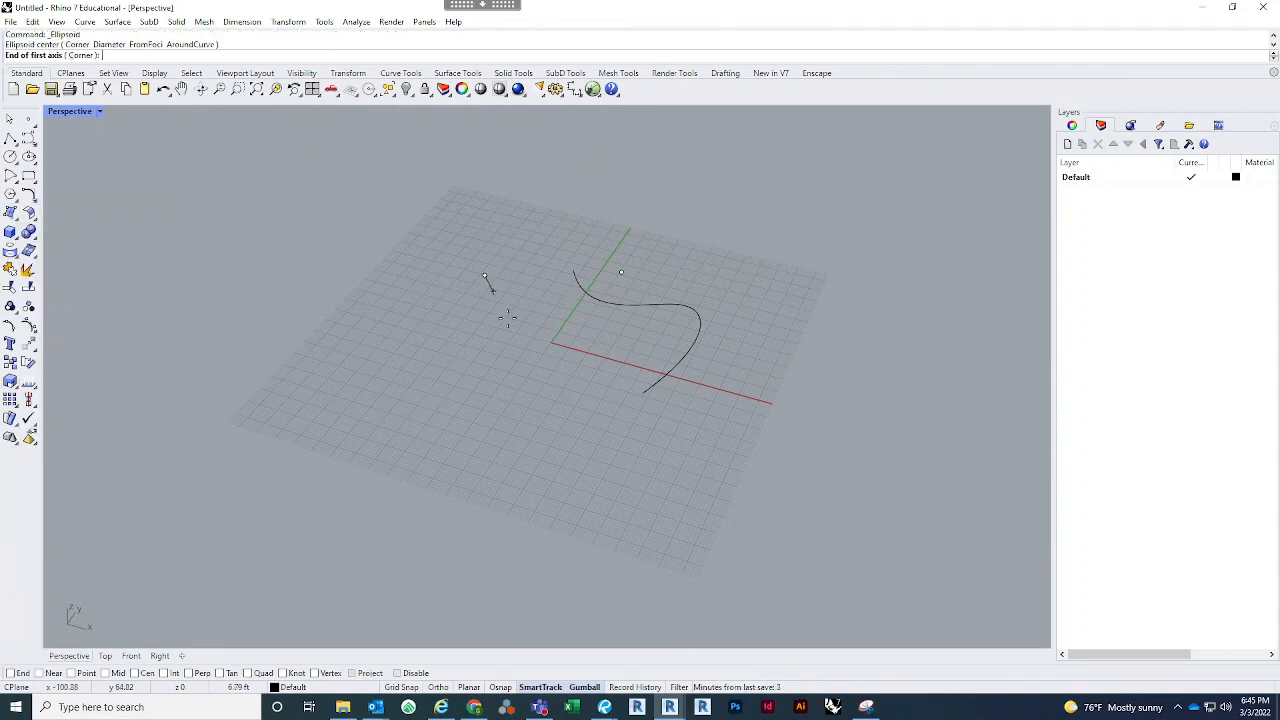
left_click(506, 316)
left_click(520, 267)
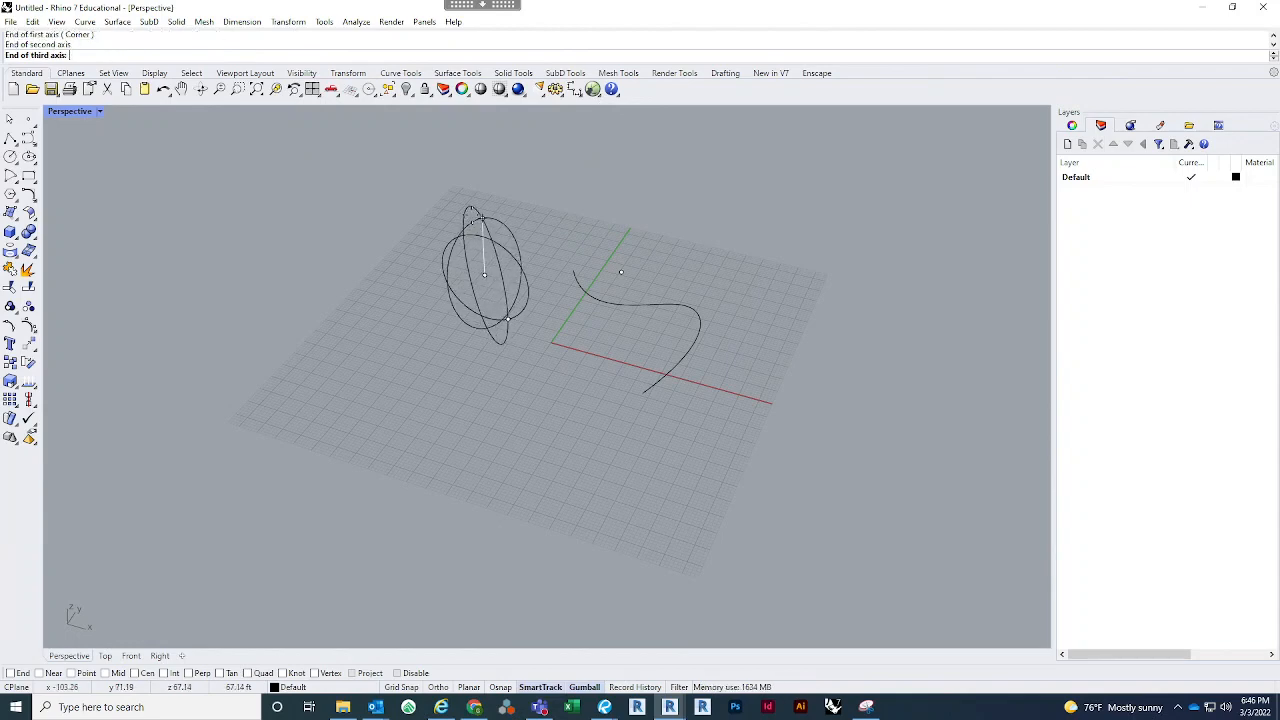
left_click(475, 316)
Step: Change the Perspective viewport's display mode from wireframe to one that shows the ellipsoid as a shaded surface
right_click_drag(504, 400, 650, 332)
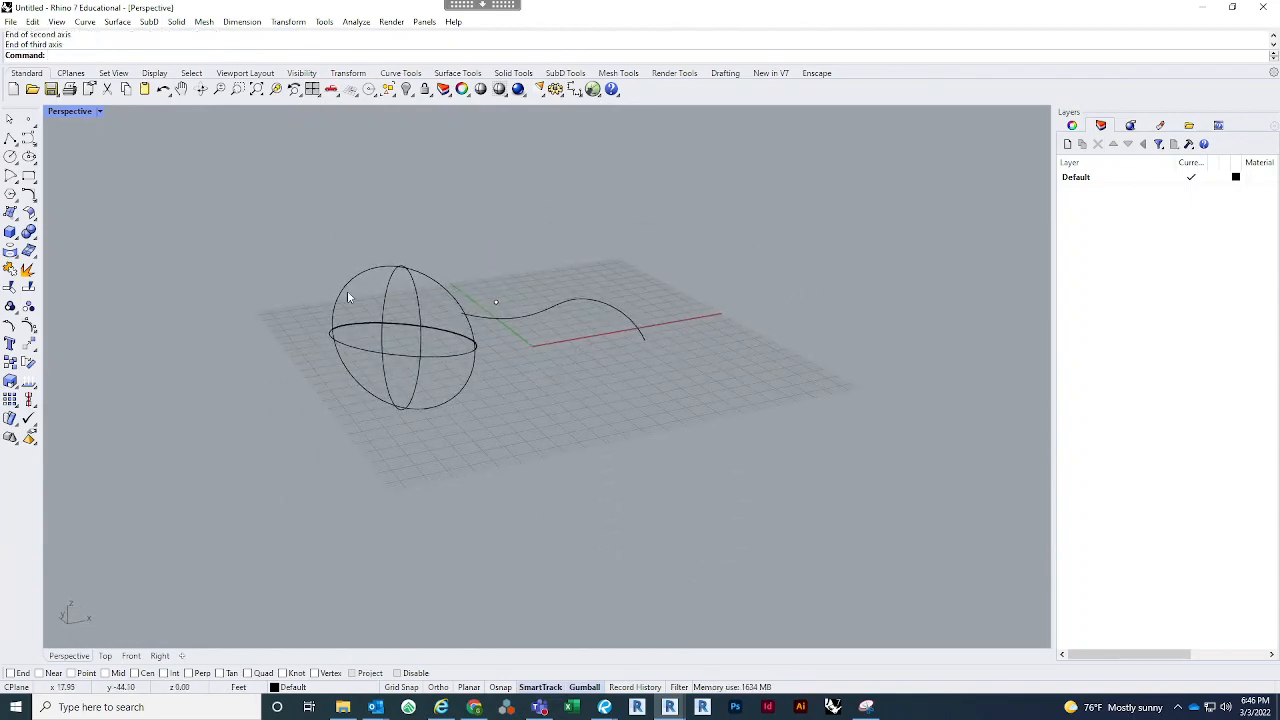
left_click(64, 114)
left_click(88, 204)
mouse_move(376, 318)
right_mouse_down()
mouse_move(409, 320)
mouse_move(477, 291)
right_mouse_up()
scroll(477, 291, "up", 7)
right_click_drag(606, 312, 443, 355)
Step: Stretch the ellipsoid along the Y axis with the gumball's scale handle and deselect it
left_click(443, 355)
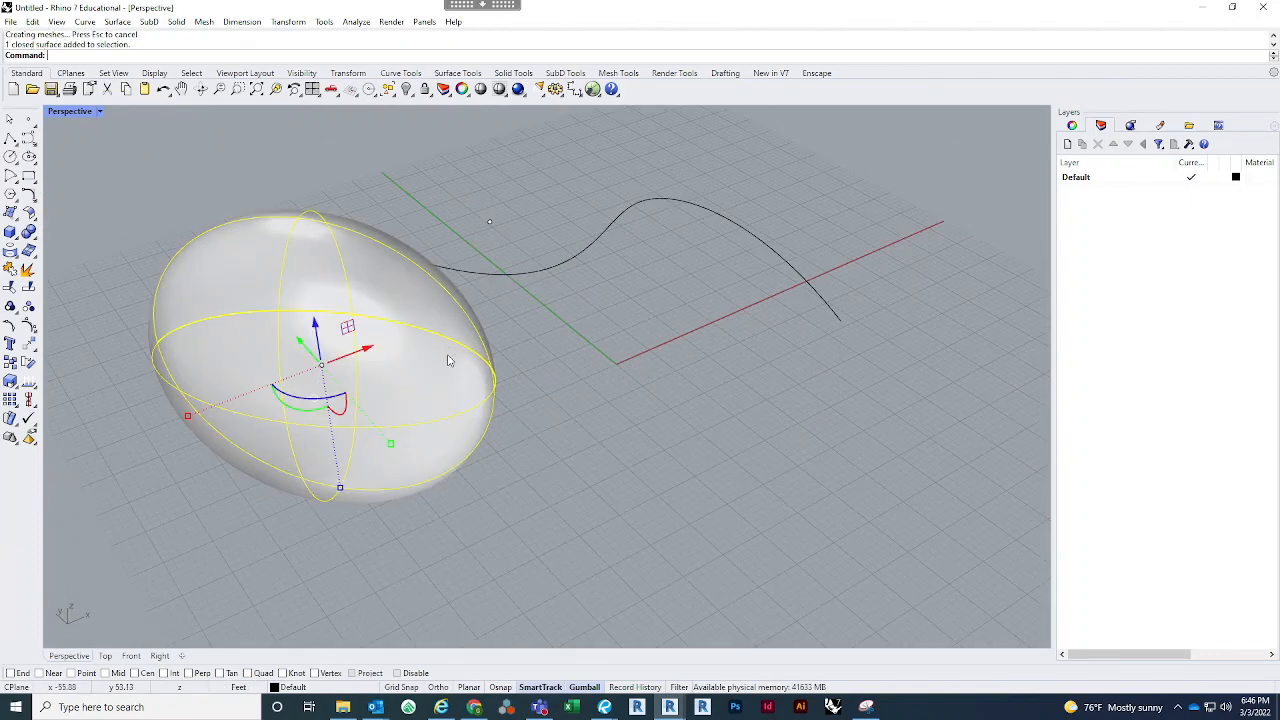
scroll(440, 380, "down", 5)
scroll(440, 395, "up", 2)
left_click_drag(444, 384, 474, 414)
right_click_drag(620, 408, 570, 408)
left_click(660, 515)
Step: Move the ellipsoid in the negative Y direction with the gumball, keeping it beside the curve
right_click_drag(663, 520, 573, 480)
scroll(573, 480, "down", 5)
left_click(516, 374)
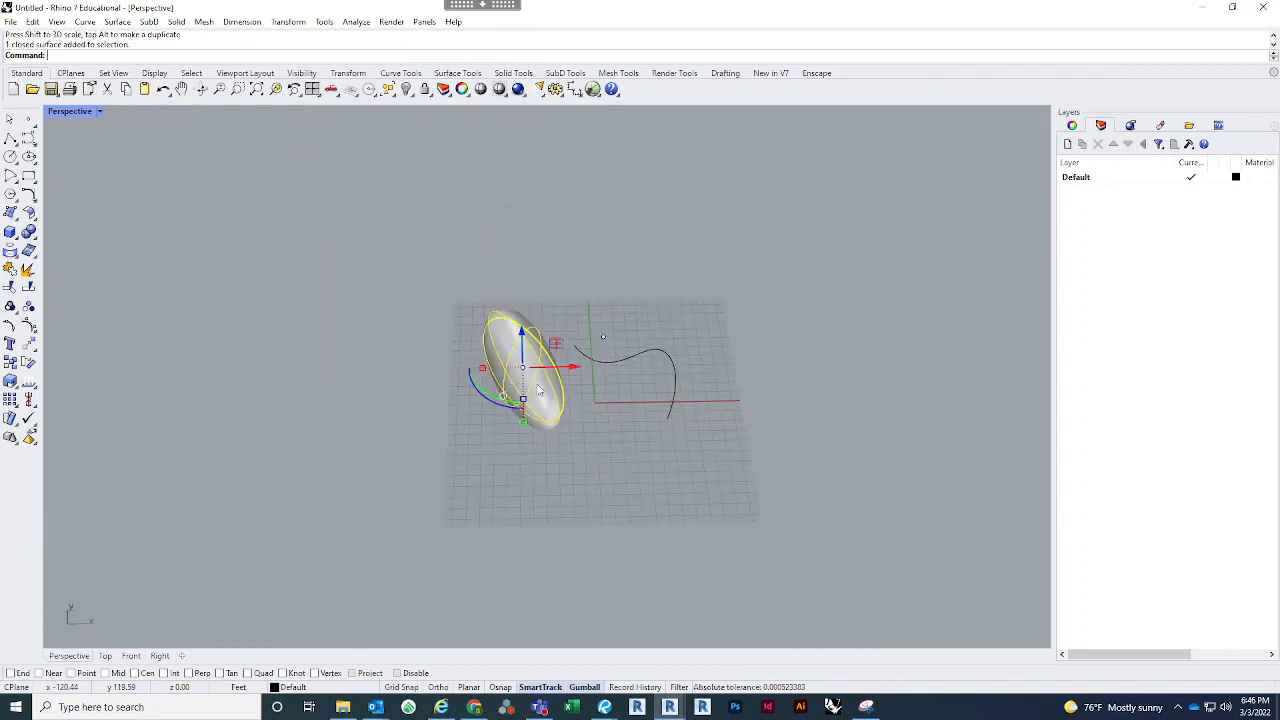
right_click_drag(522, 335, 630, 370)
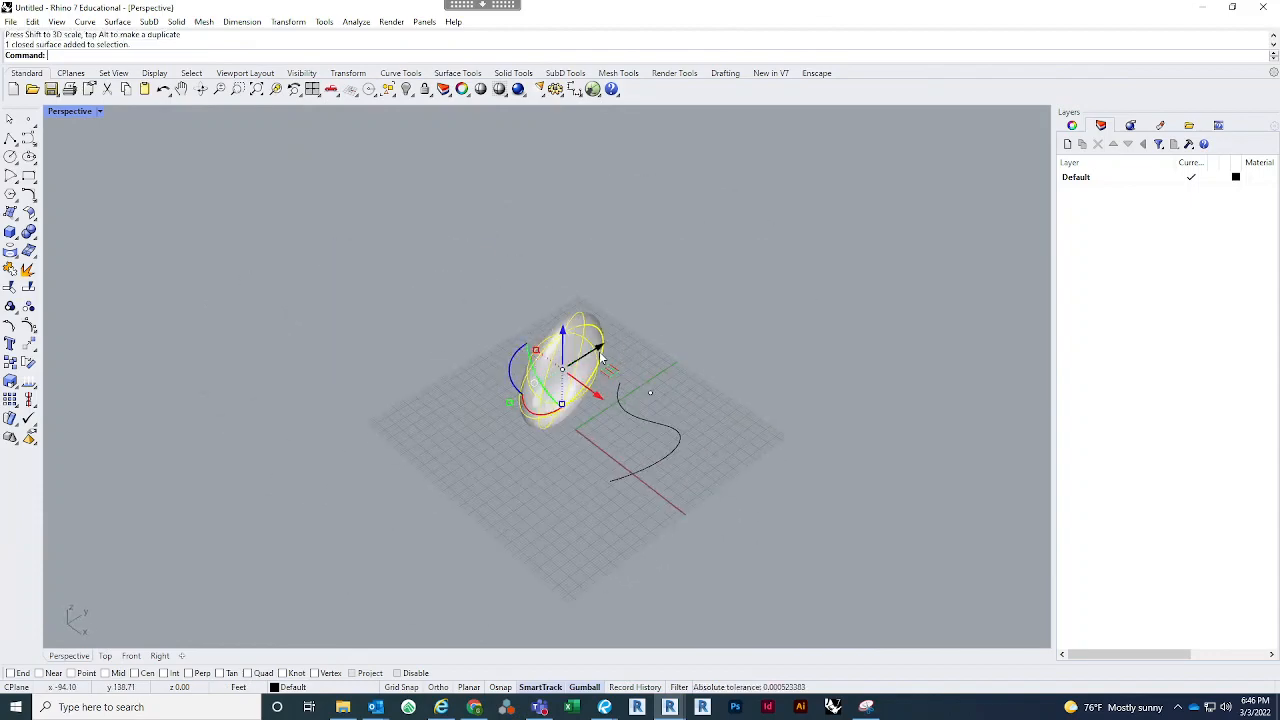
left_click_drag(598, 345, 550, 450)
left_click(531, 531)
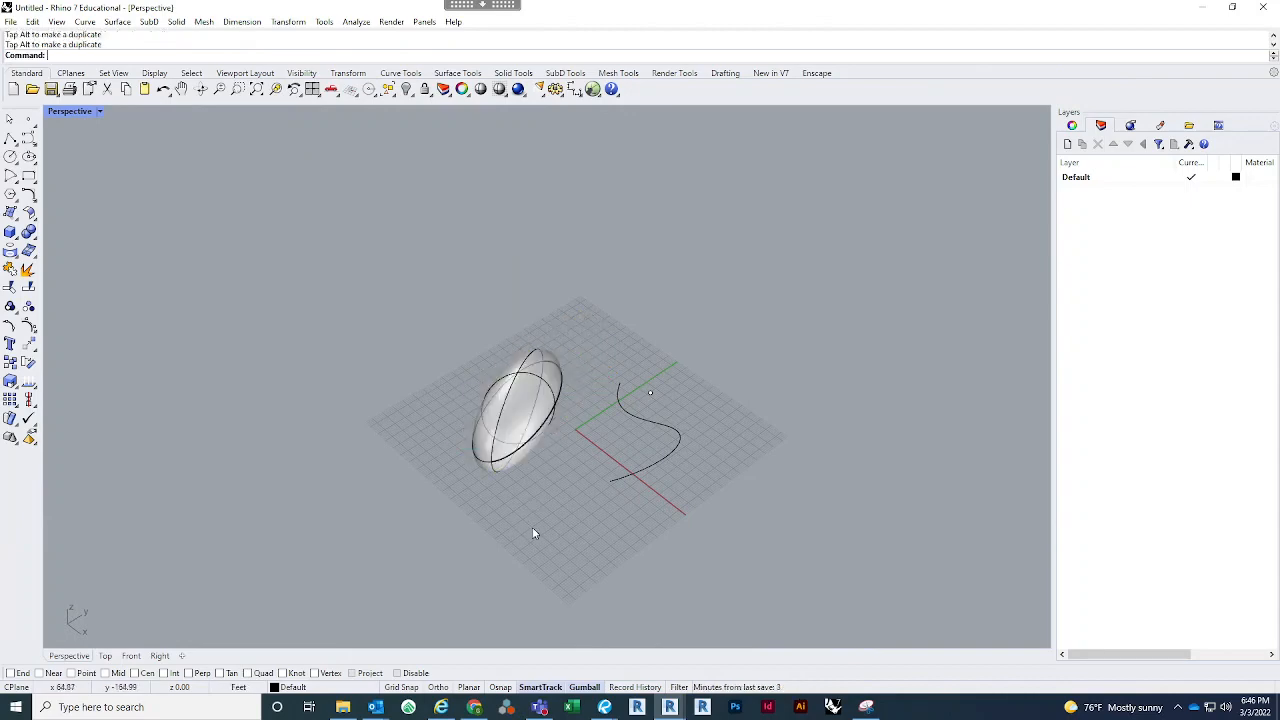
Step: Shift the ellipsoid a short distance along the positive X axis with the gumball and deselect it
right_click_drag(531, 531, 607, 408)
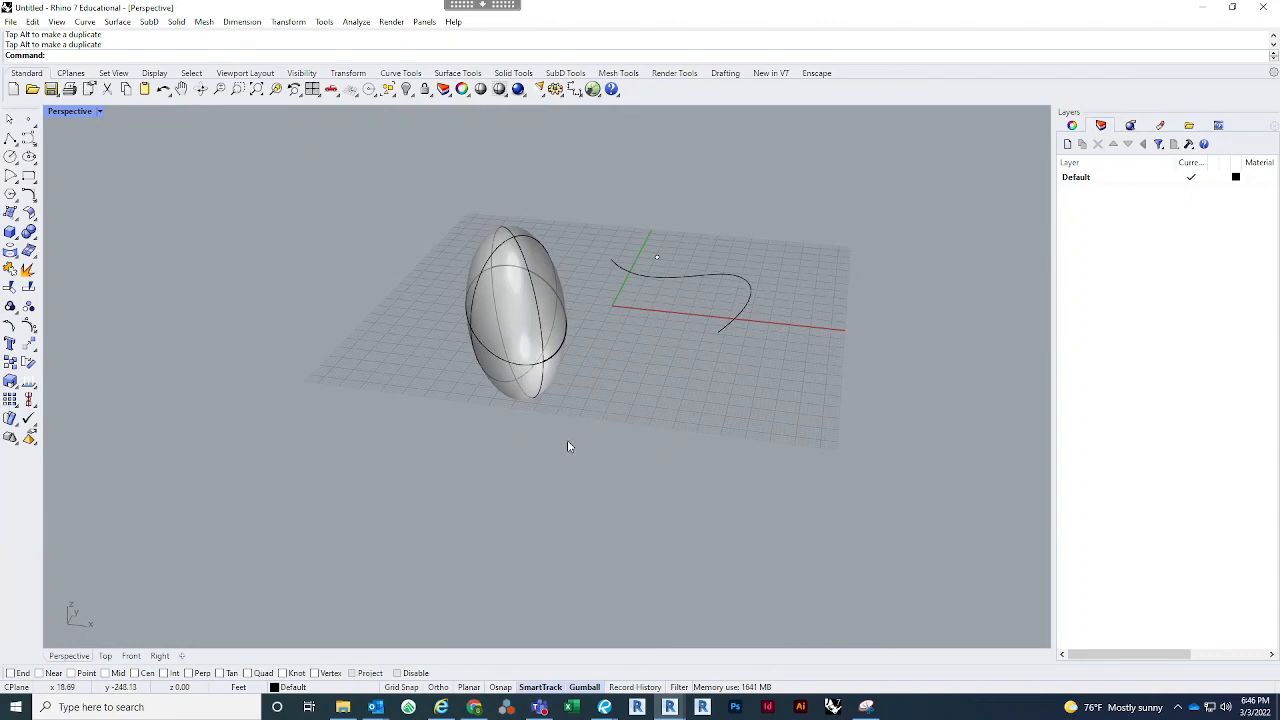
right_click_drag(714, 363, 631, 521)
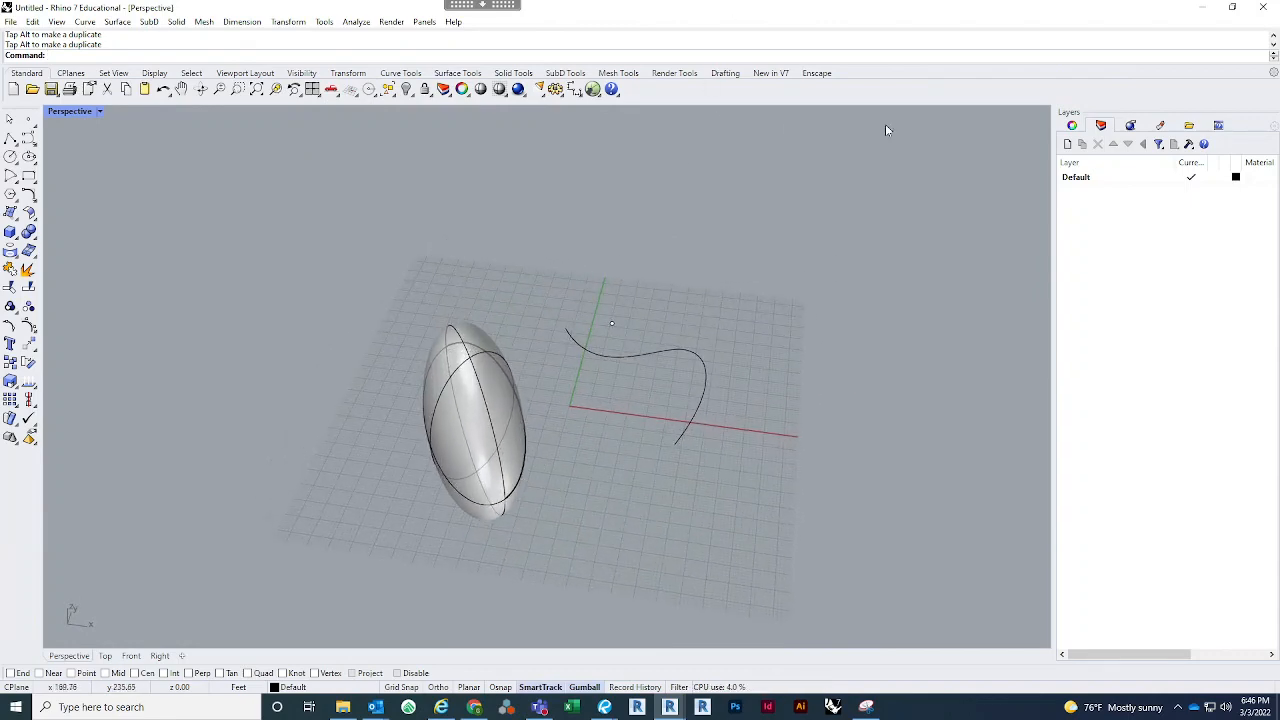
right_click_drag(668, 505, 801, 485)
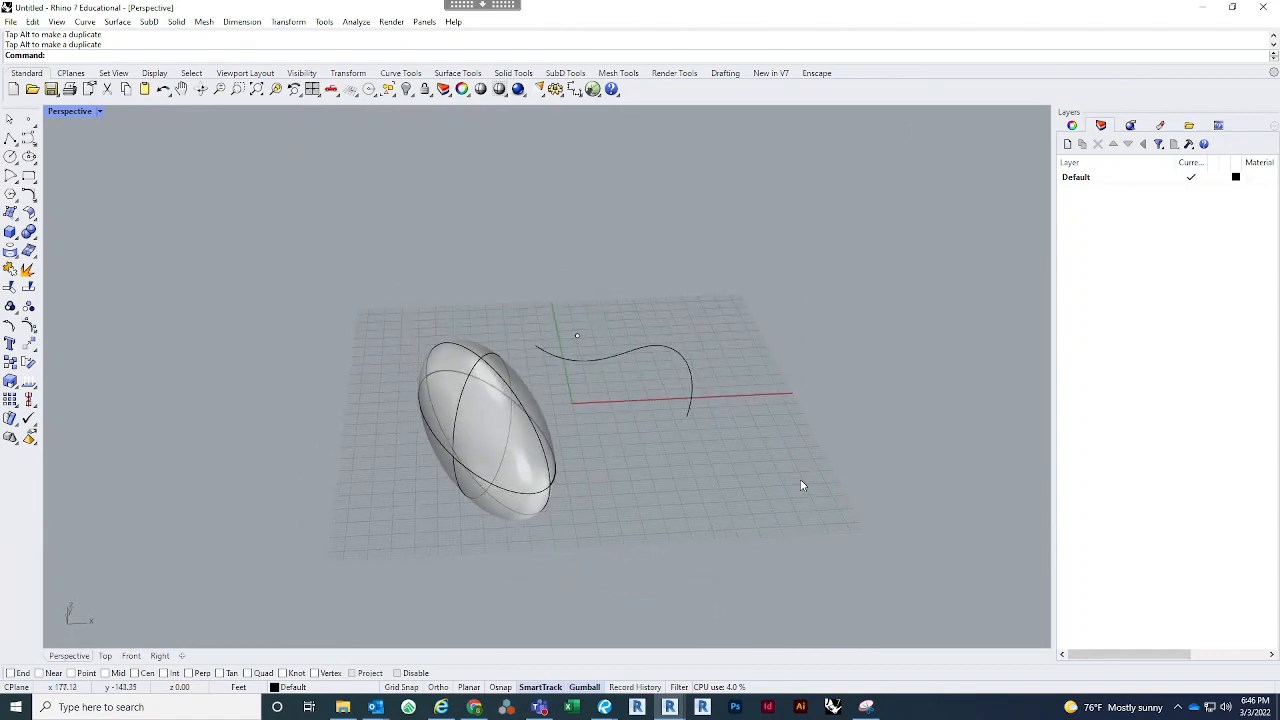
left_click(560, 435)
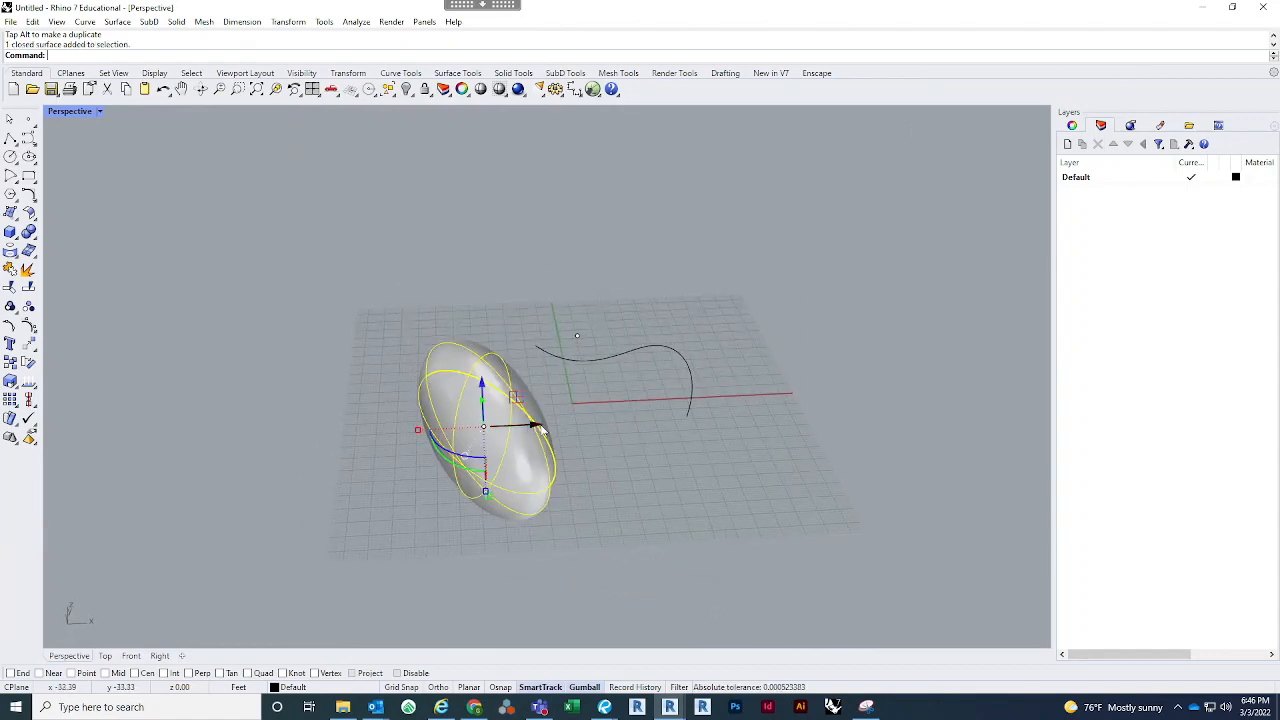
left_click_drag(562, 428, 575, 430)
left_click(733, 468)
right_click_drag(733, 468, 698, 455)
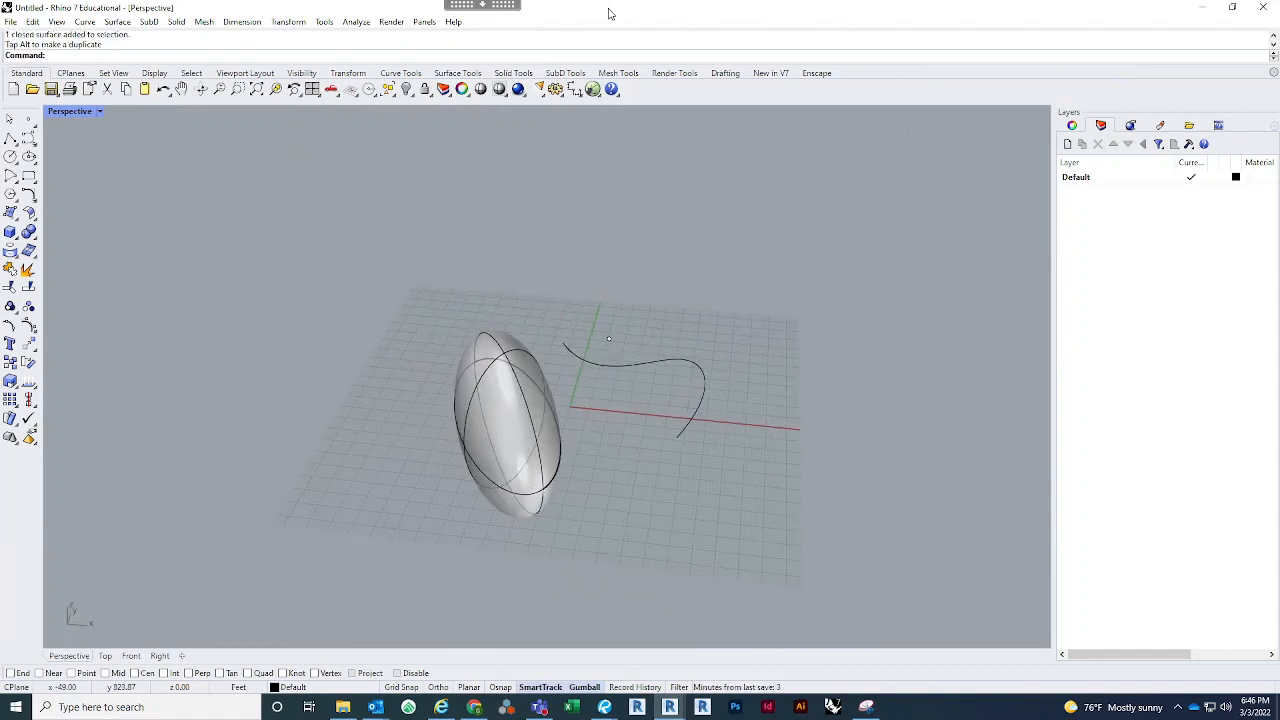
Step: Arrange the Revit project and the Rhino window side by side, each filling half of the screen
left_click_drag(609, 10, 1276, 150)
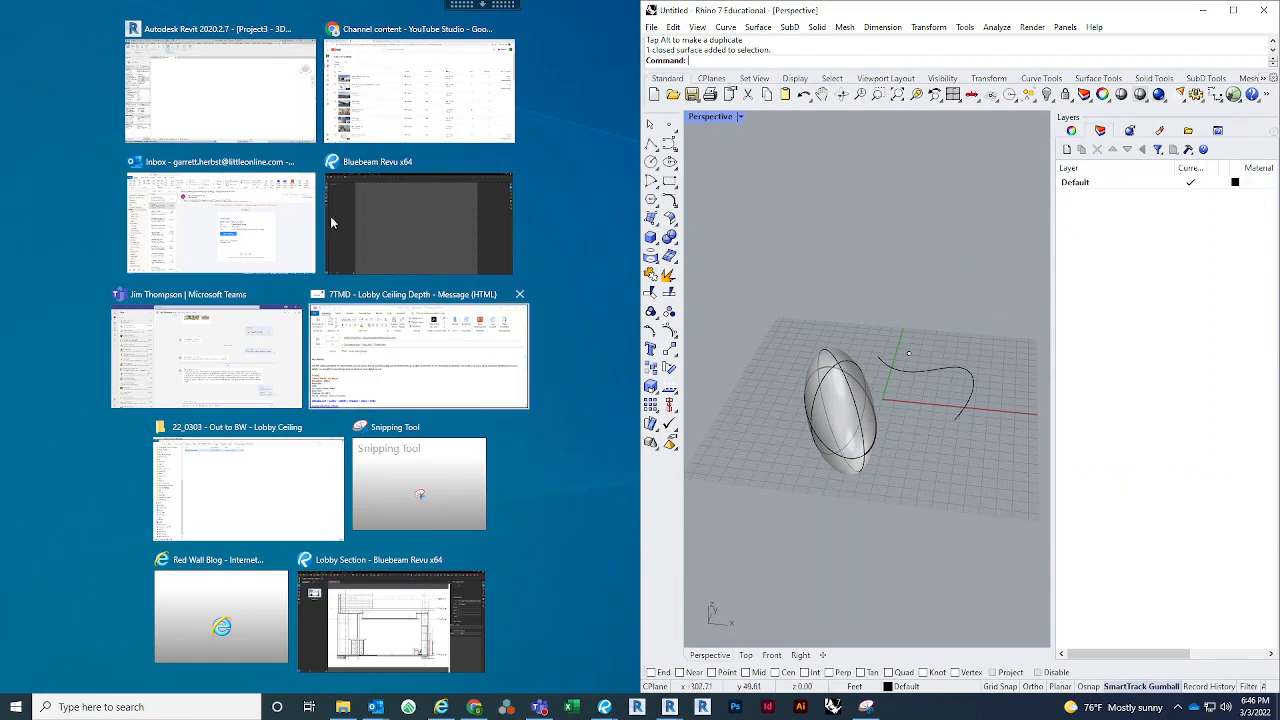
left_click(267, 130)
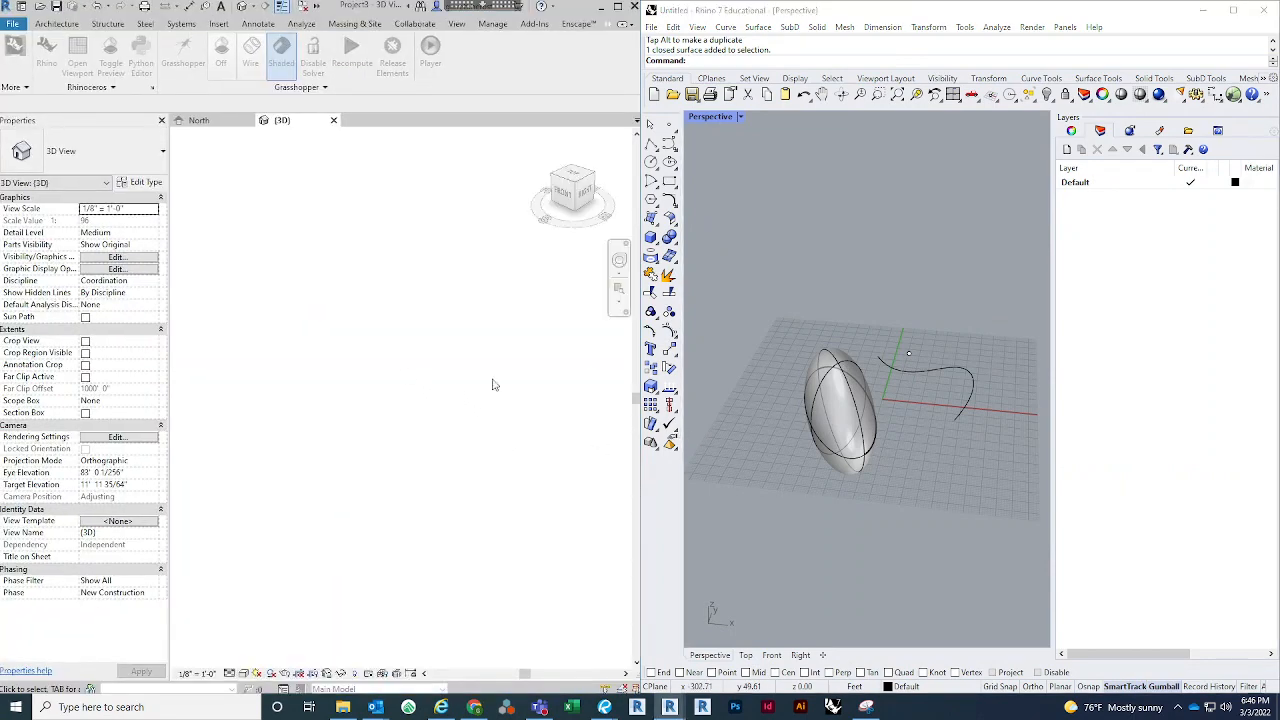
scroll(782, 276, "down", 2)
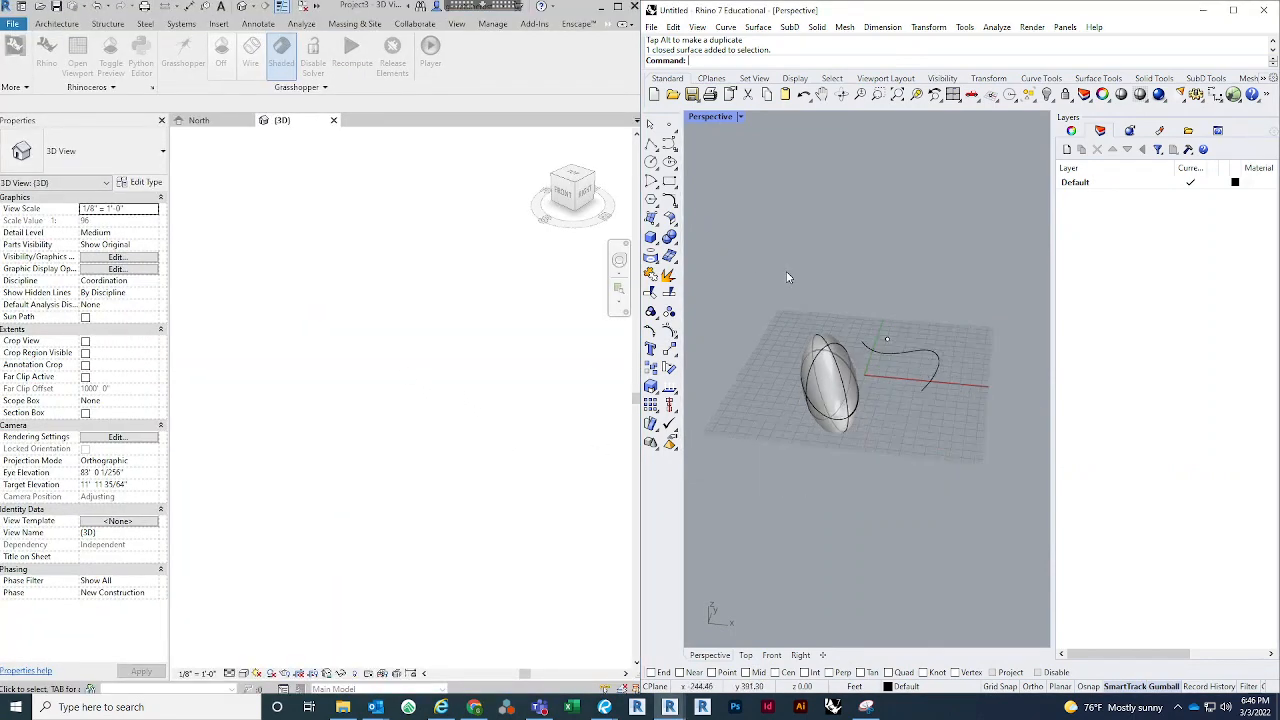
Step: Launch Grasshopper with Rhino's Grasshopper command and close the getting-started tutorial browser
right_click_drag(788, 277, 863, 303)
scroll(750, 263, "up", 3)
left_click(435, 231)
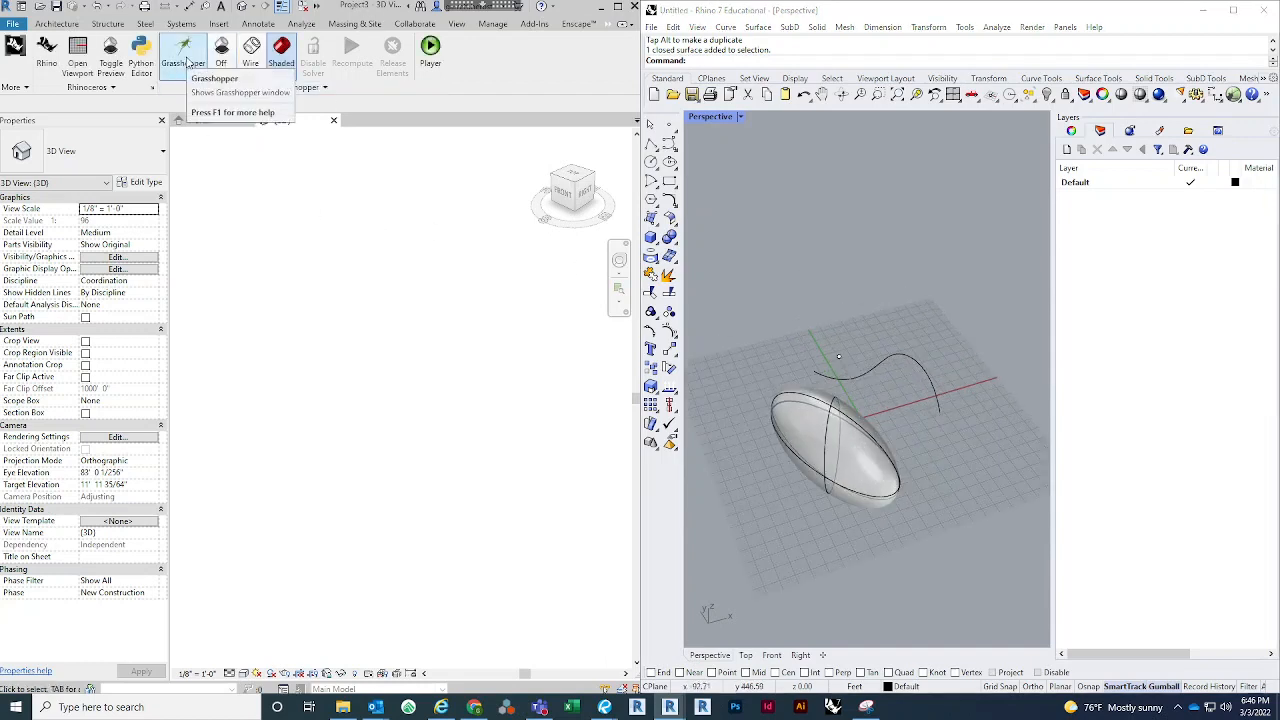
left_click(755, 64)
type("Grasshopper")
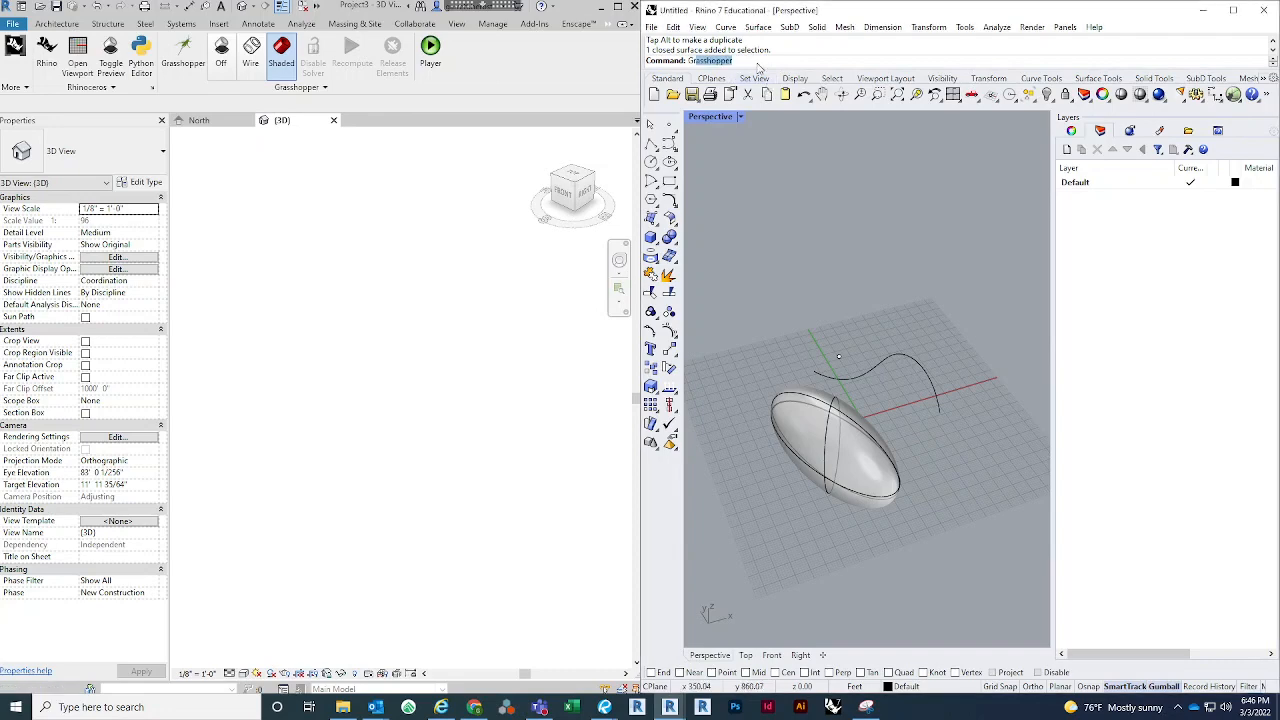
key("Return")
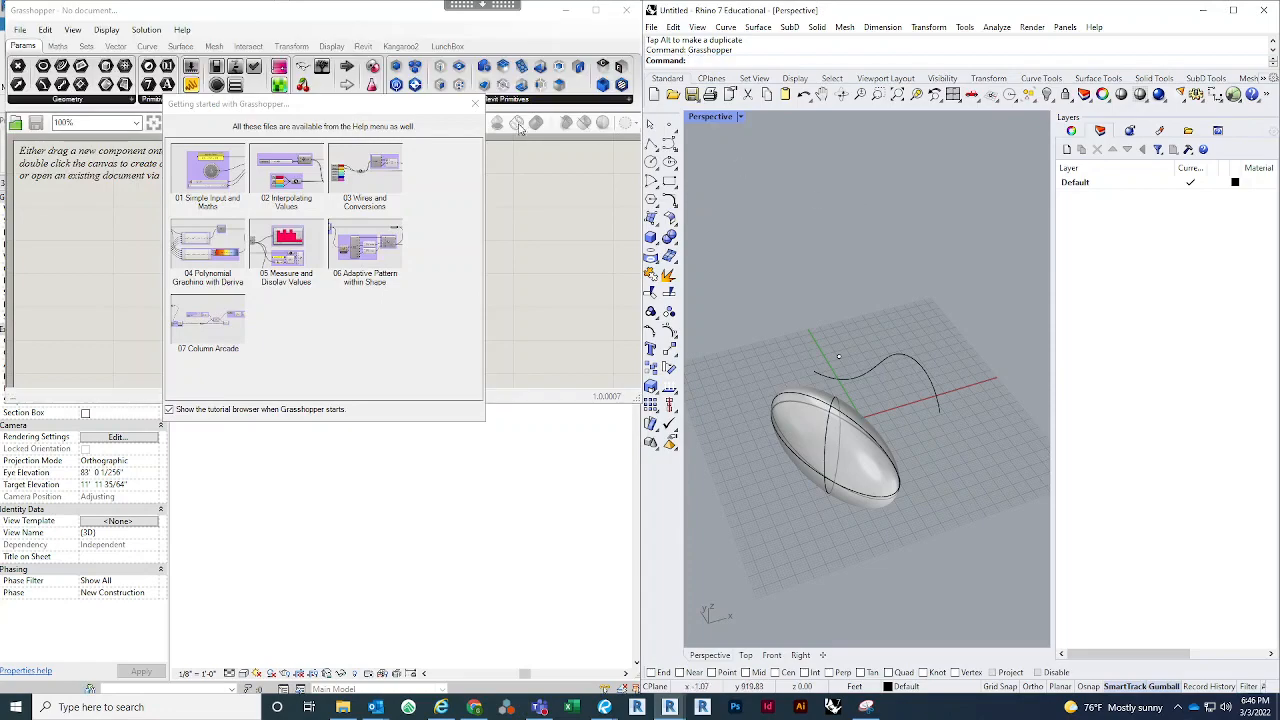
left_click(475, 103)
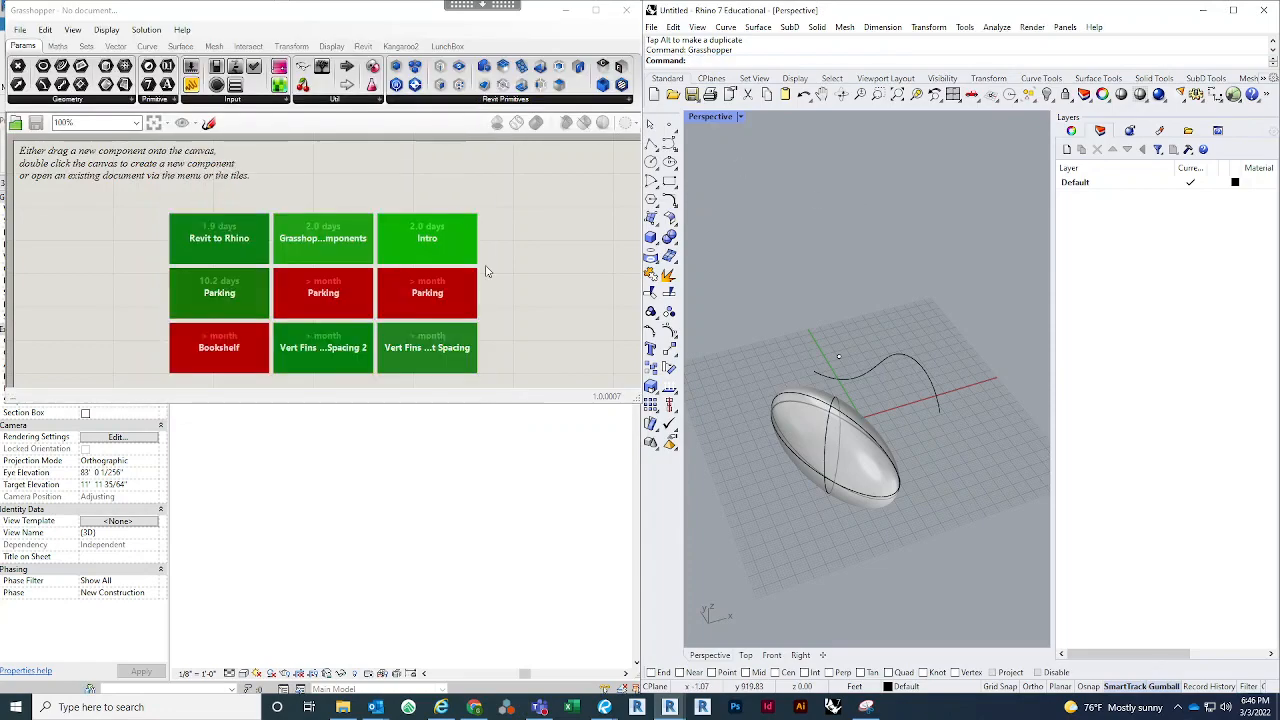
Step: Maximize the Grasshopper window and place a Bifocals component just above the canvas's upper boundary
left_click_drag(371, 10, 611, 5)
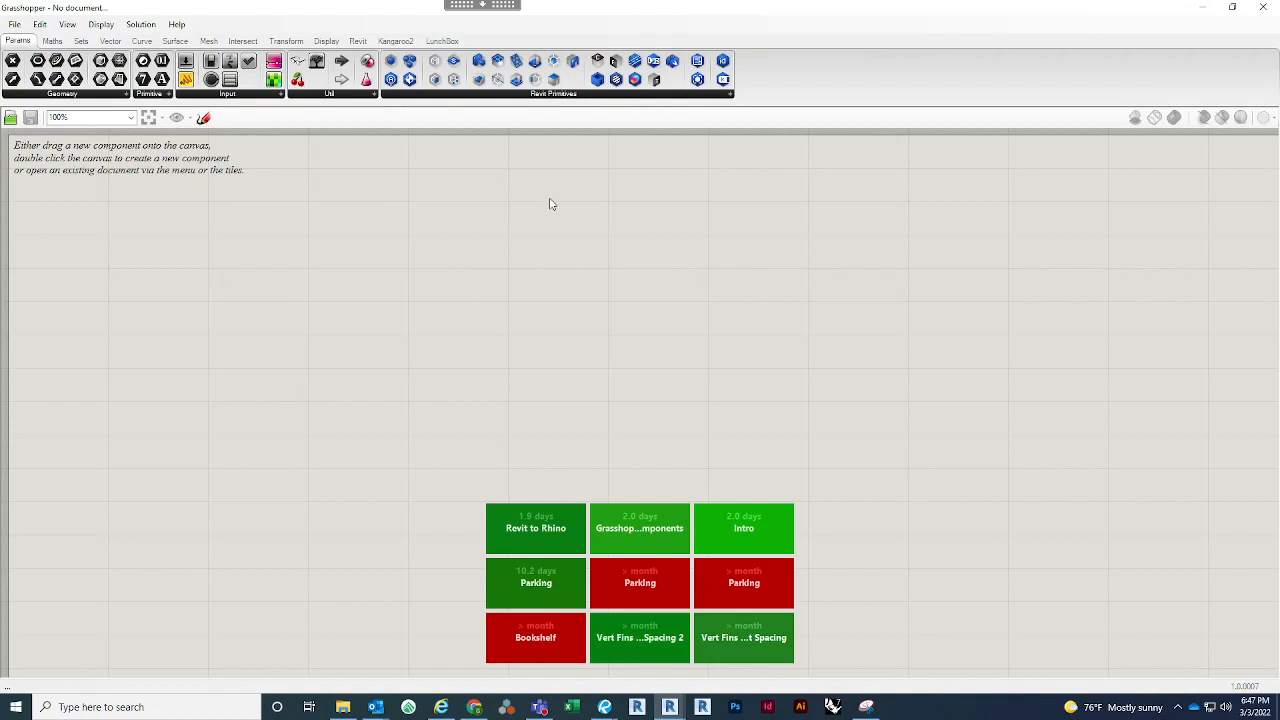
left_click(356, 41)
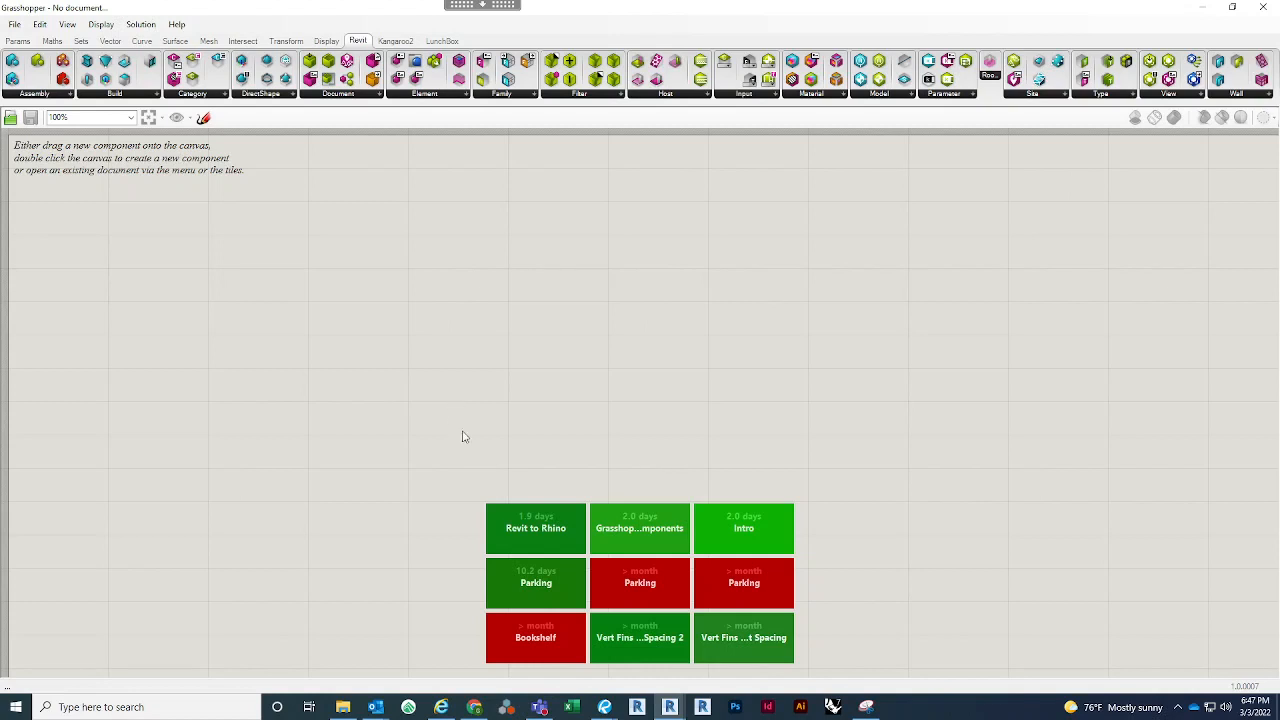
right_click_drag(329, 252, 366, 302)
double_click(363, 307)
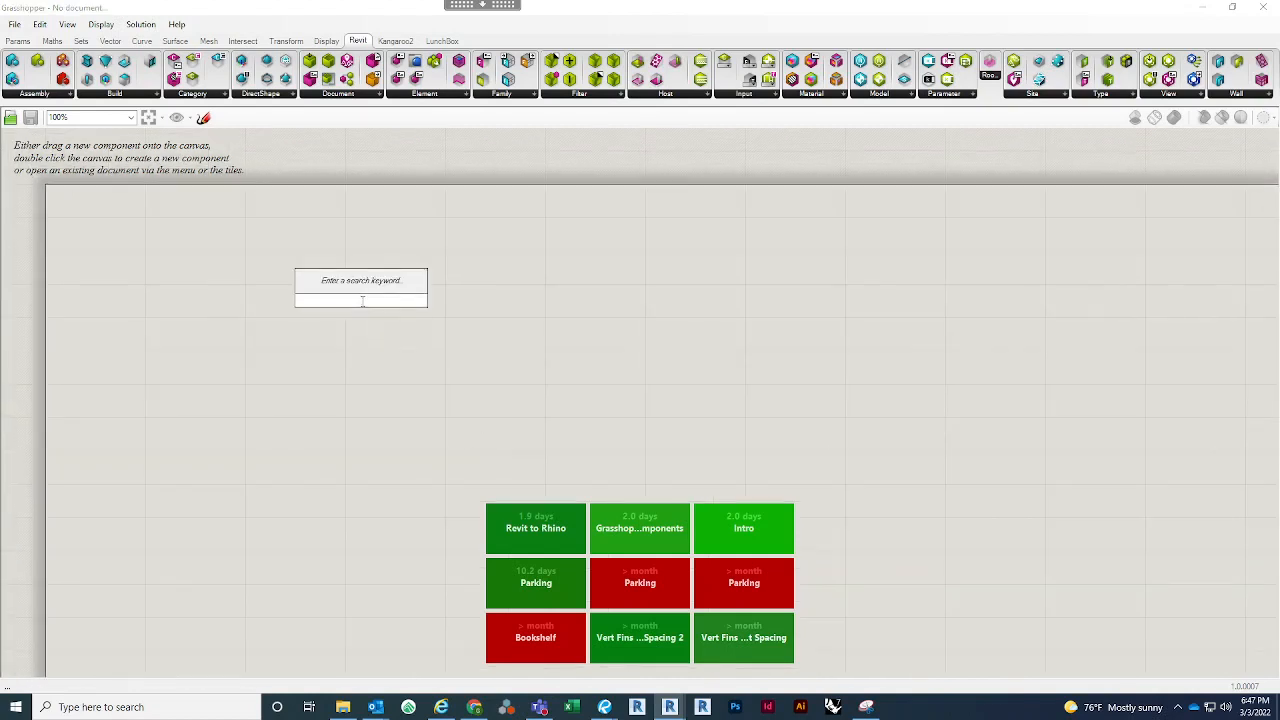
type("bif")
key("Return")
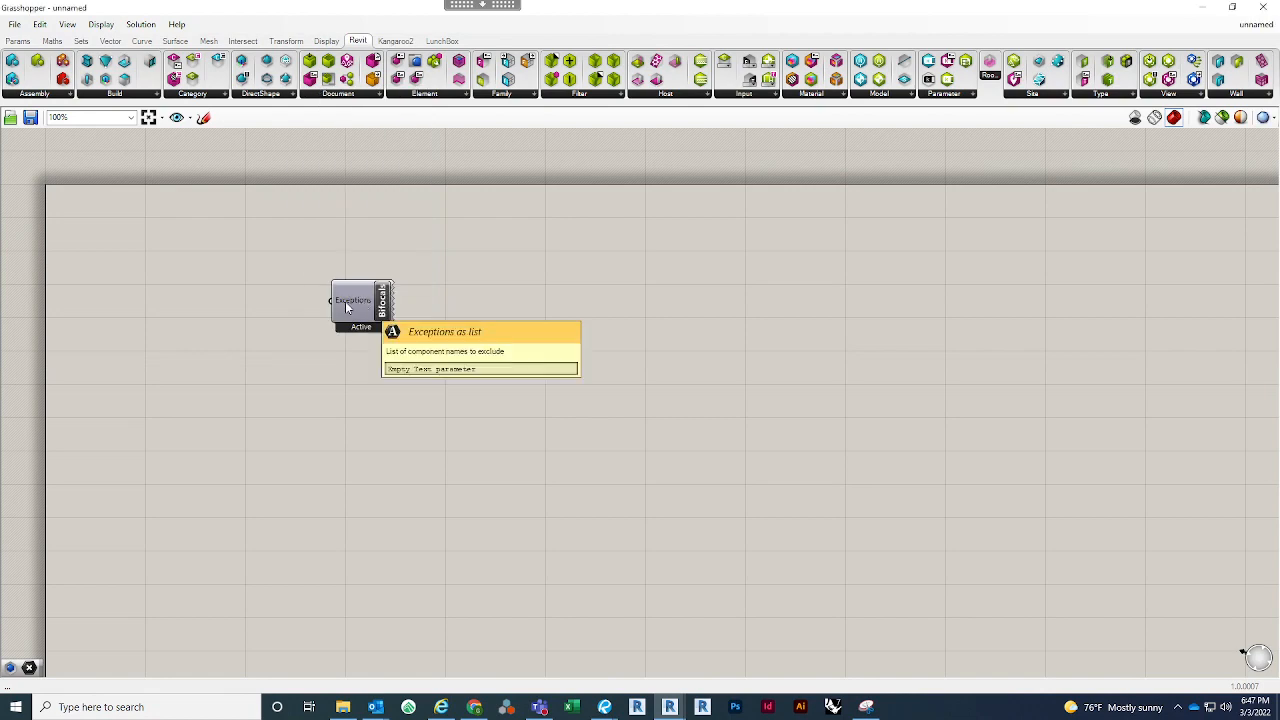
left_click_drag(346, 300, 320, 148)
right_click_drag(337, 229, 352, 288)
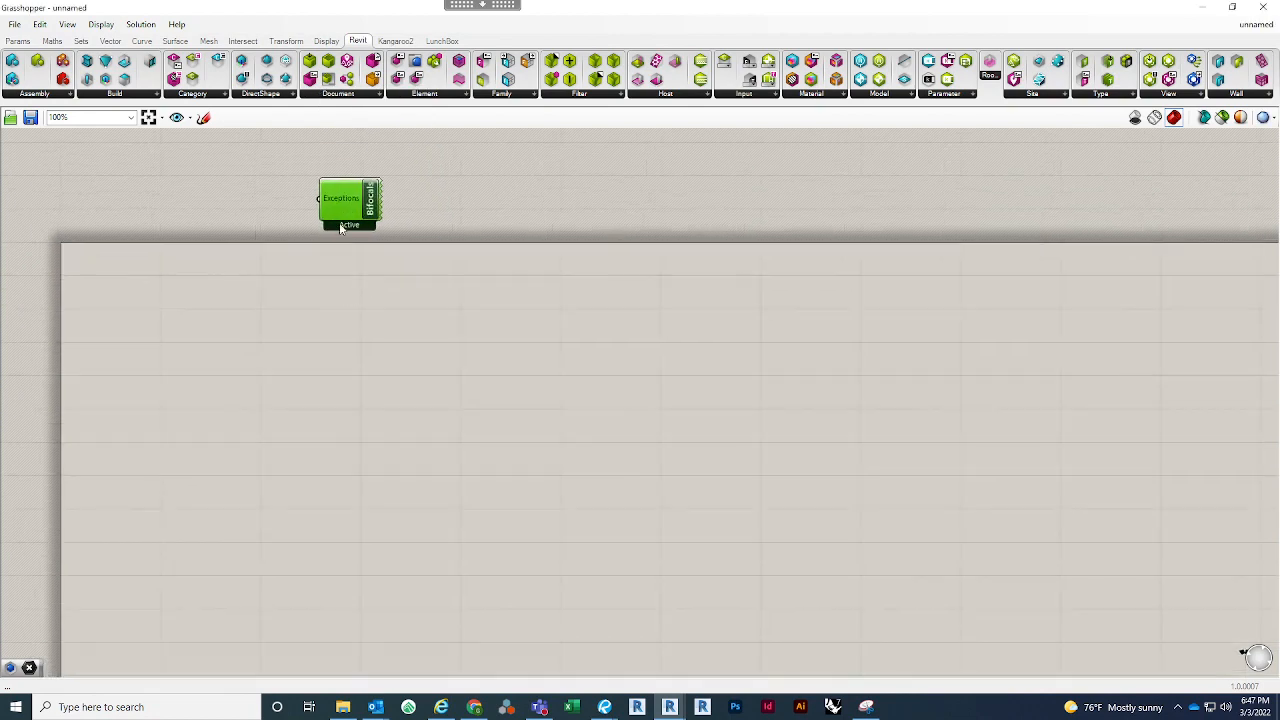
left_click(141, 24)
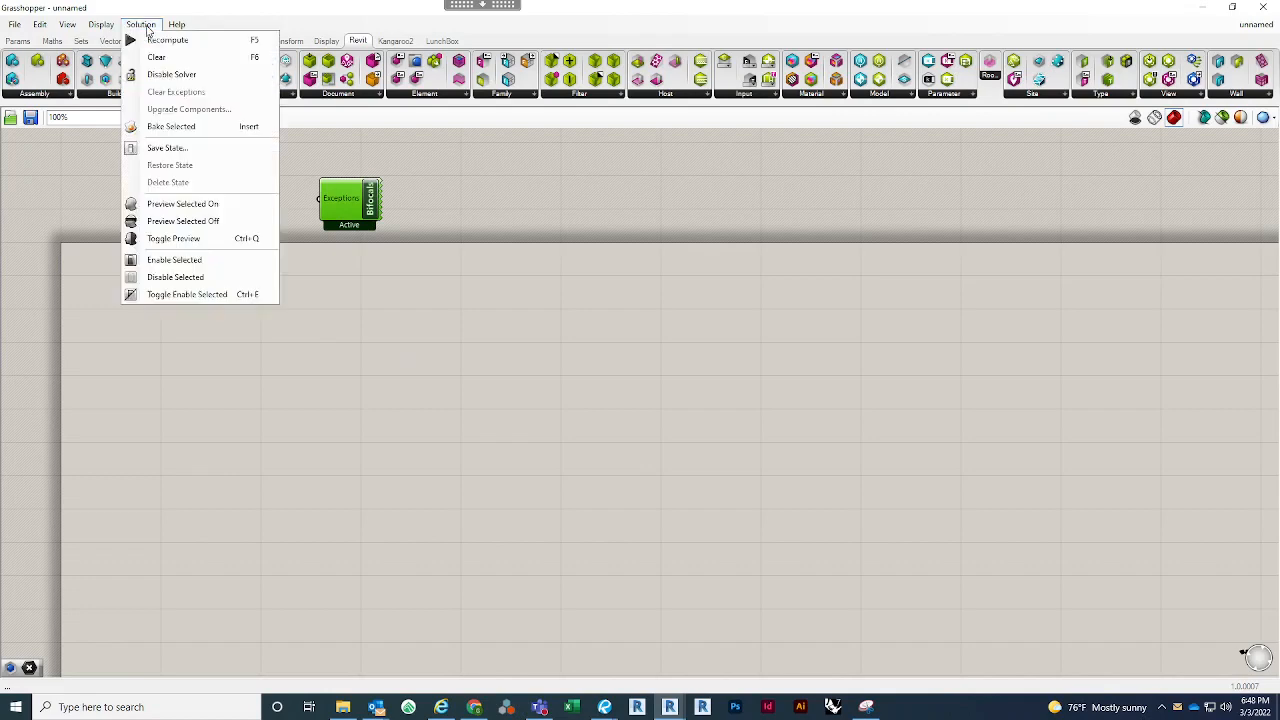
mouse_move(97, 28)
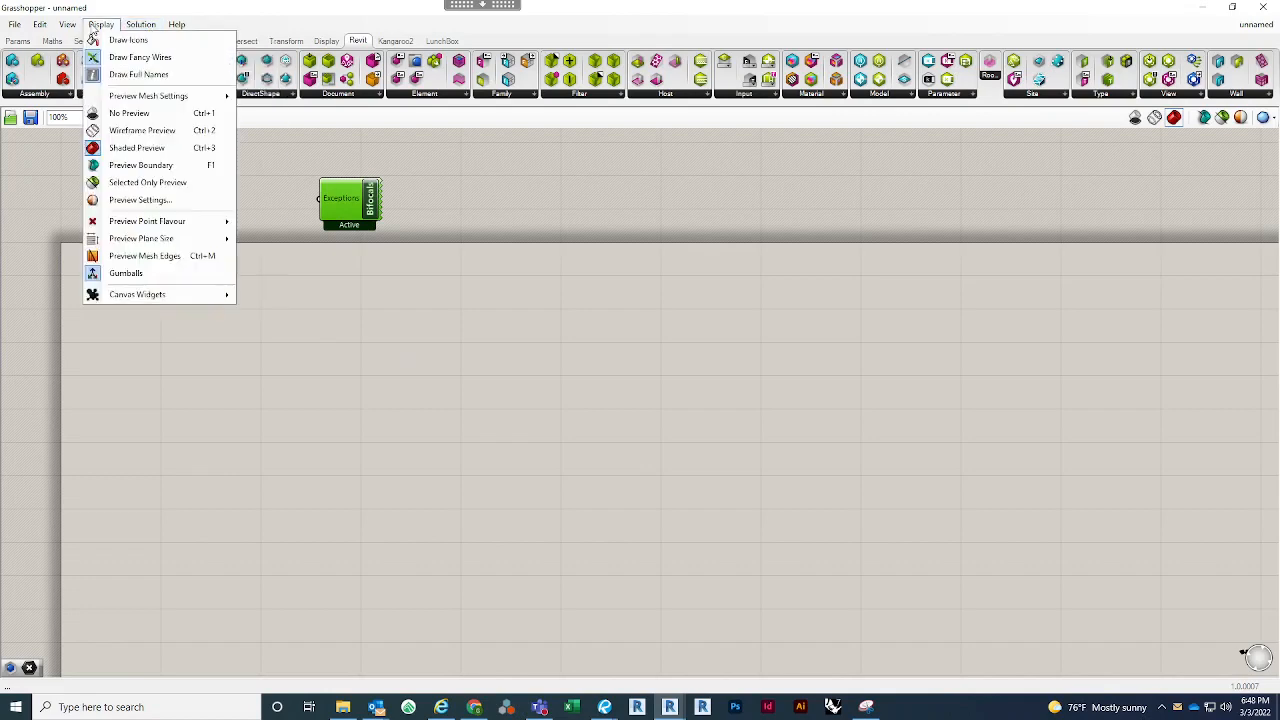
left_click(441, 468)
right_click_drag(428, 449, 450, 433)
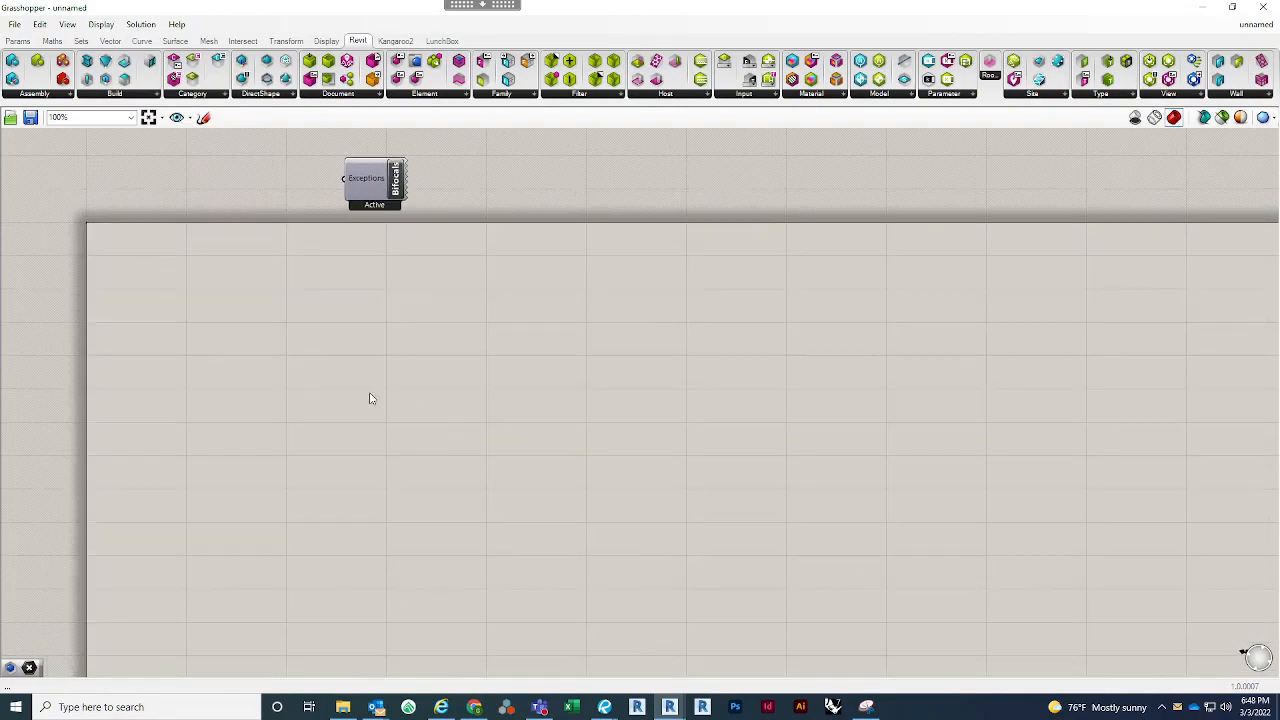
Step: Dock the Grasshopper window to fill half of the screen beside the Rhino window
left_click_drag(625, 12, 3, 203)
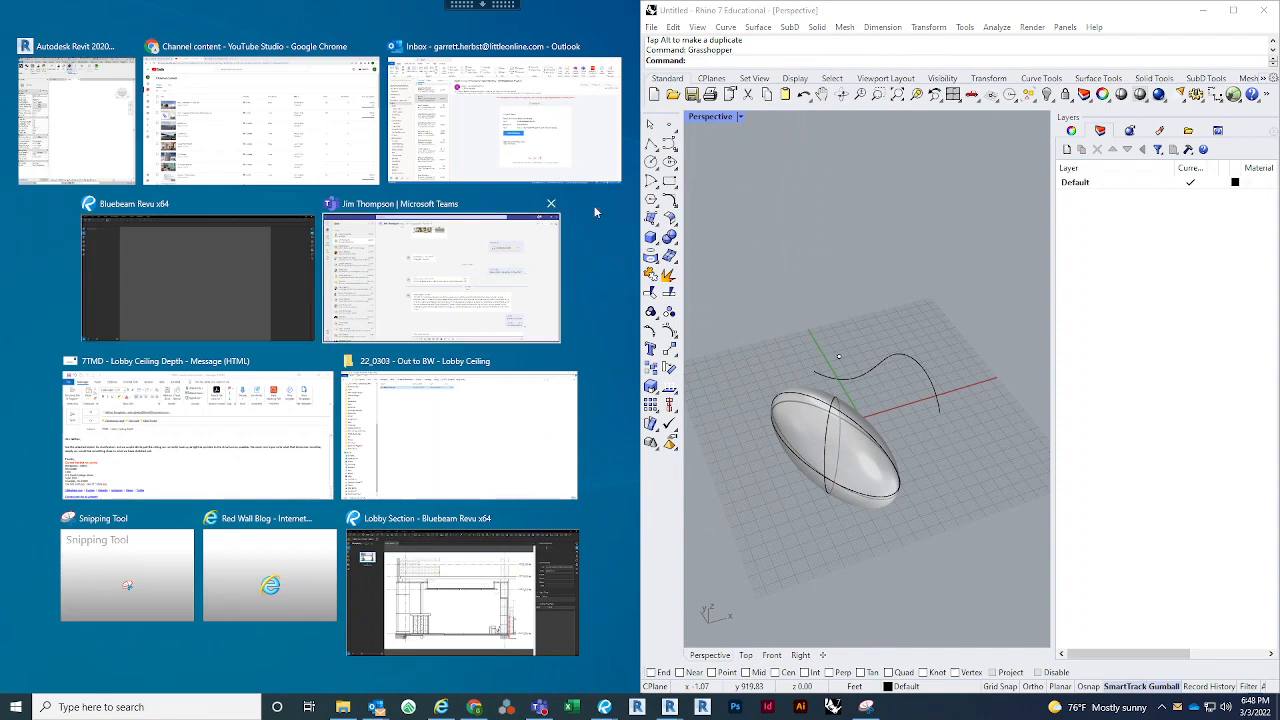
left_click(811, 199)
right_click_drag(348, 353, 334, 371)
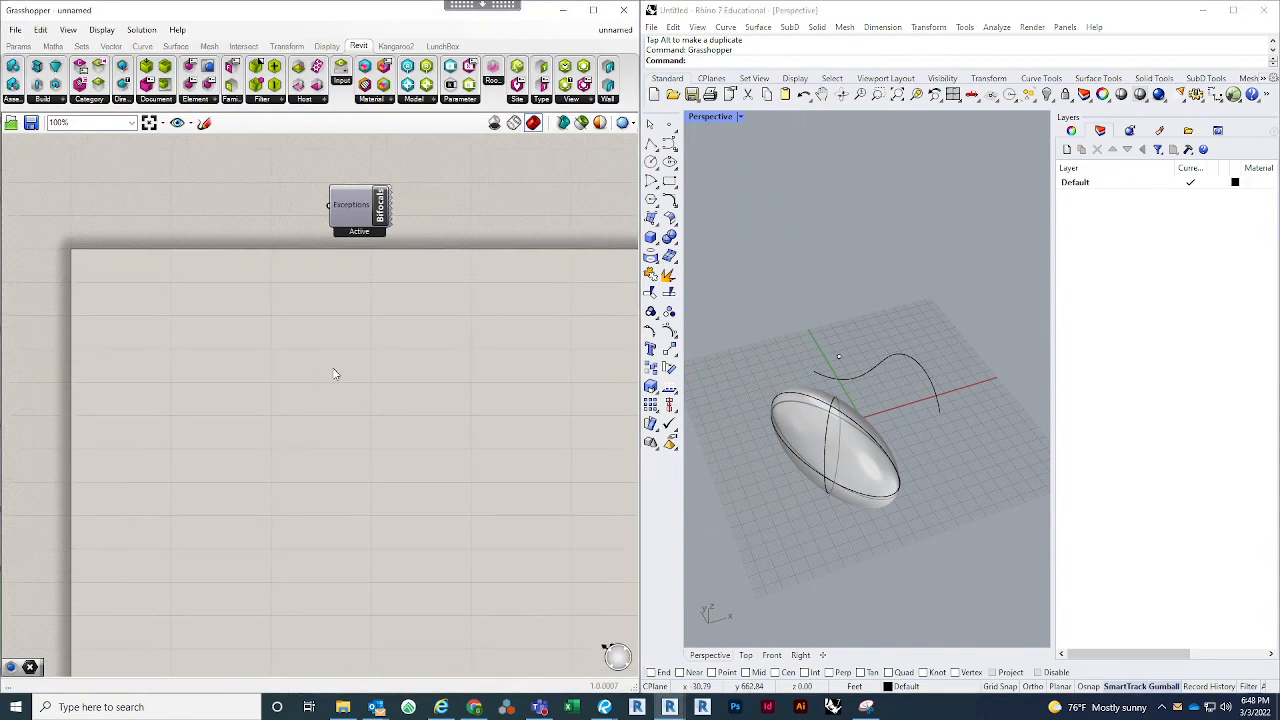
Step: Add a Point parameter to the Grasshopper canvas and a Curve parameter below it
double_click(187, 335)
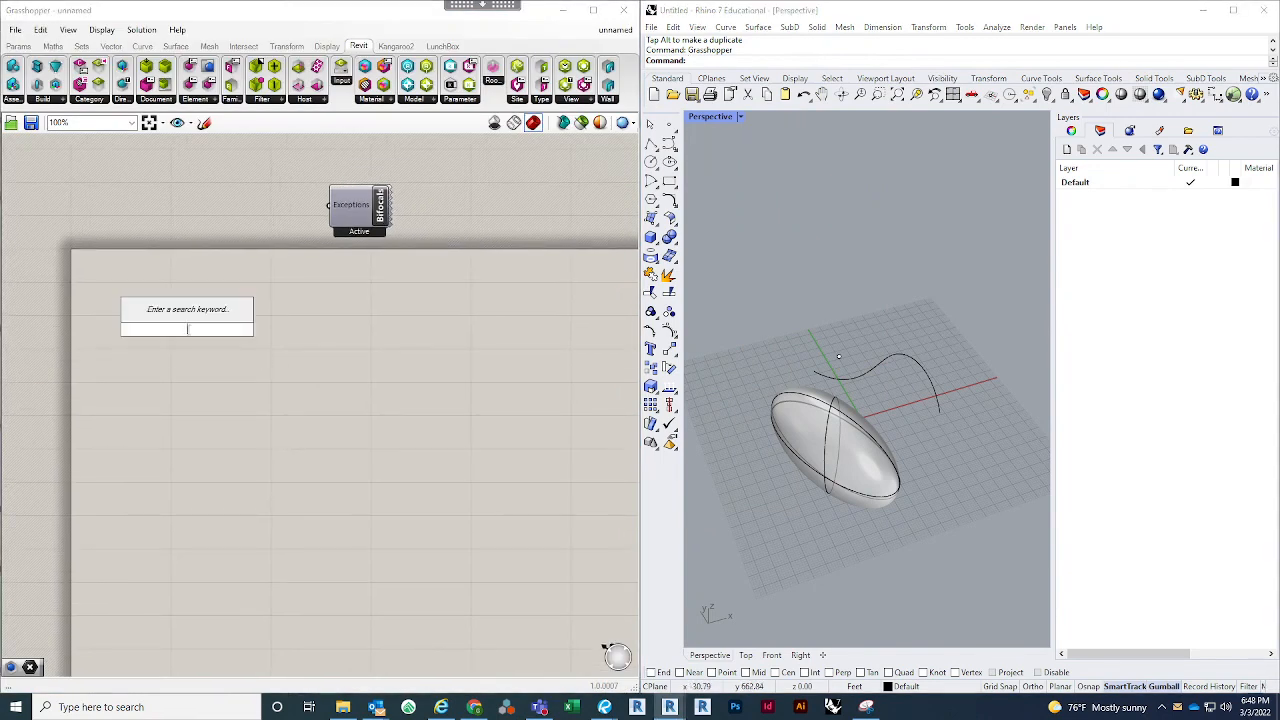
type("point")
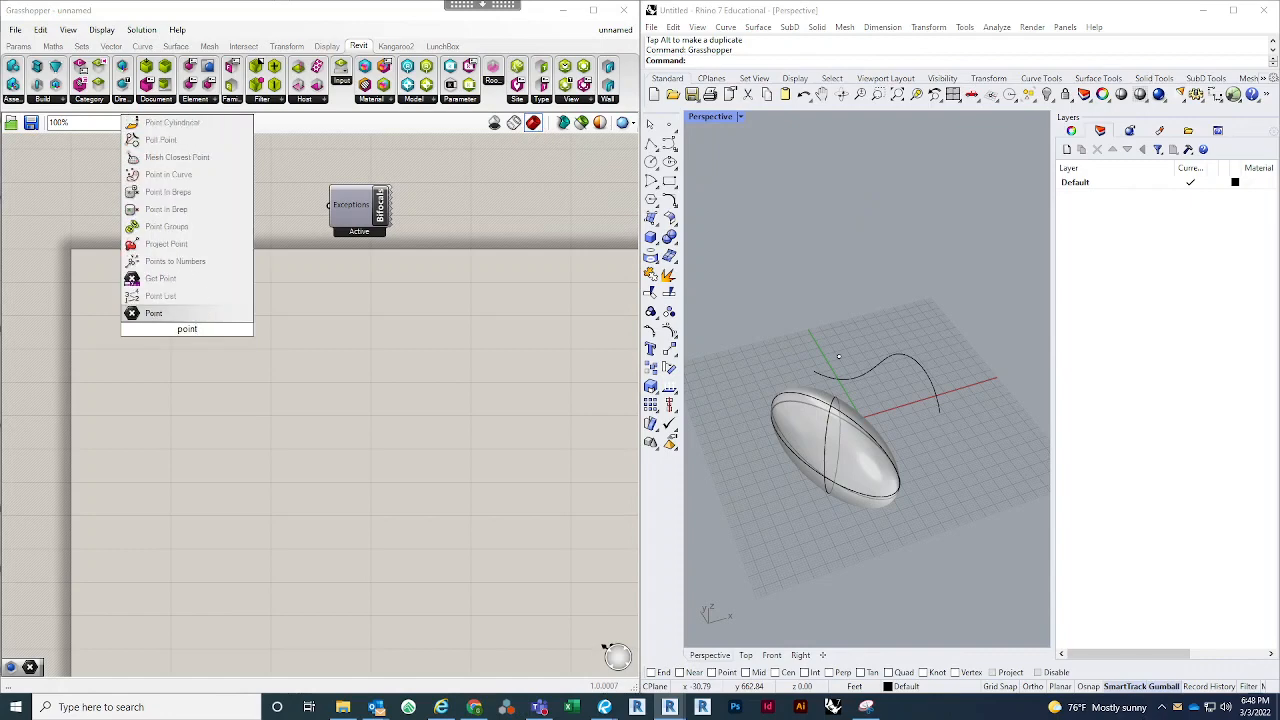
key("Return")
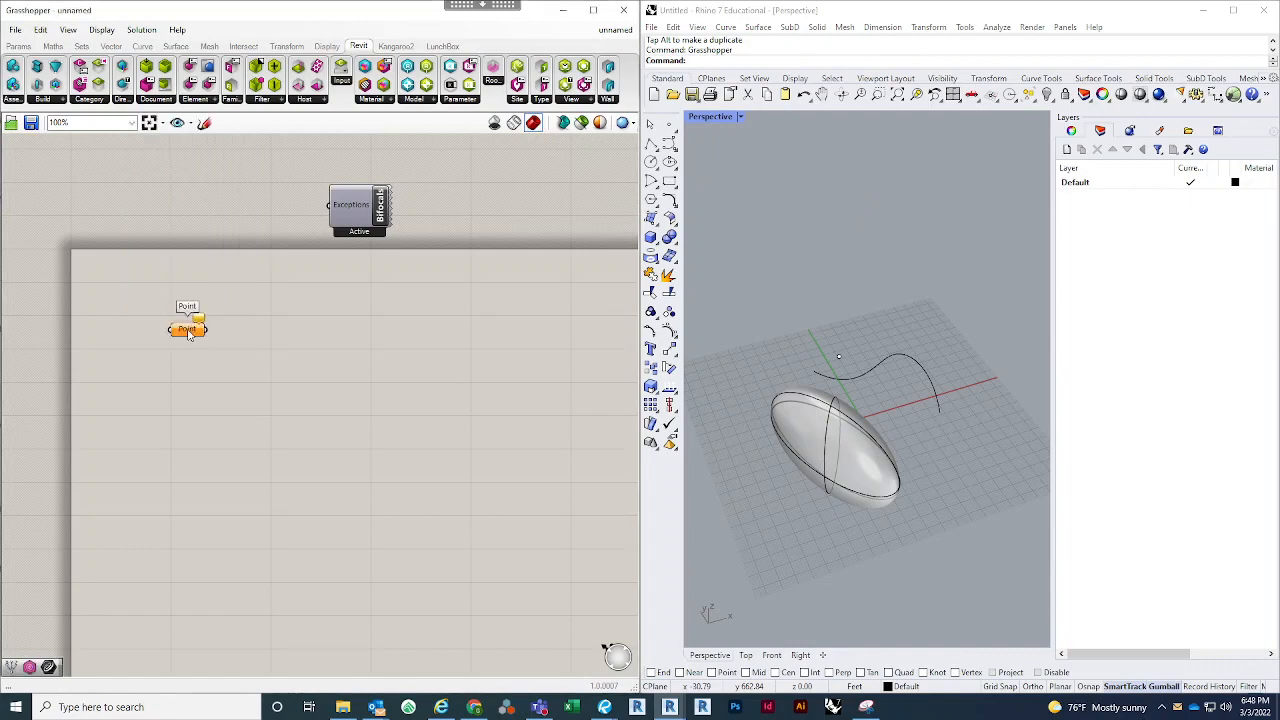
double_click(186, 445)
type("curve")
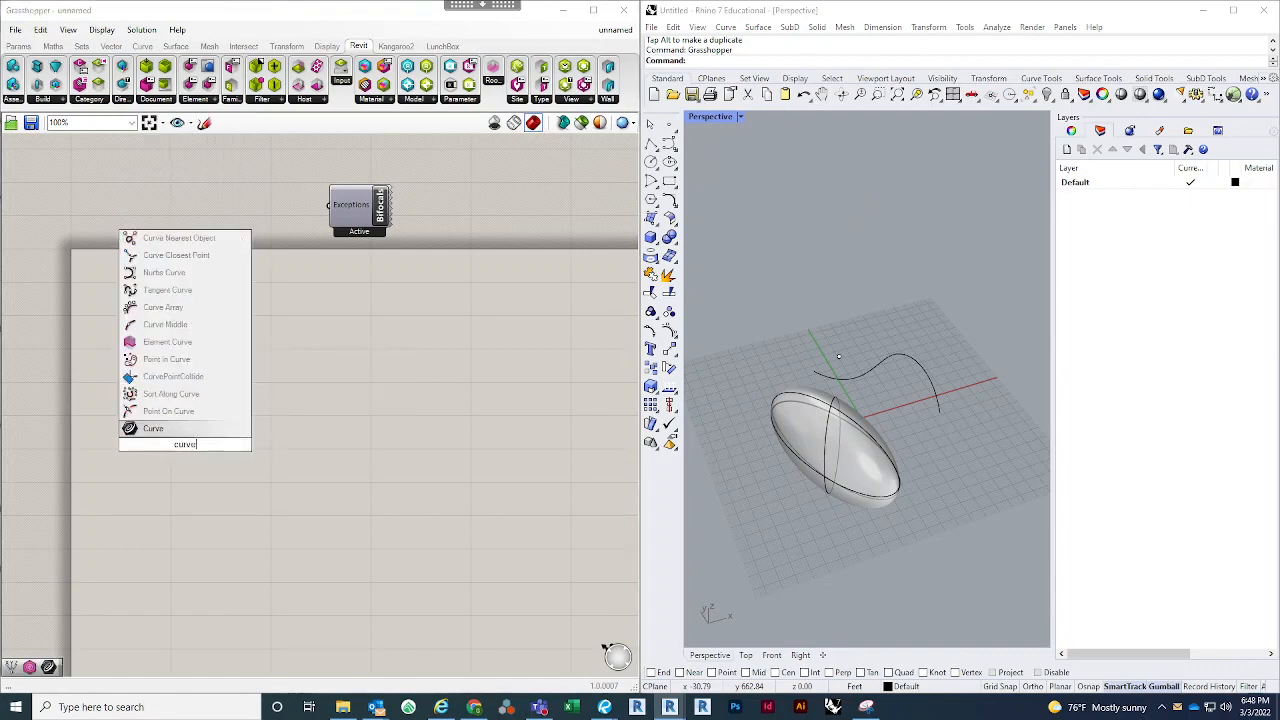
key("Return")
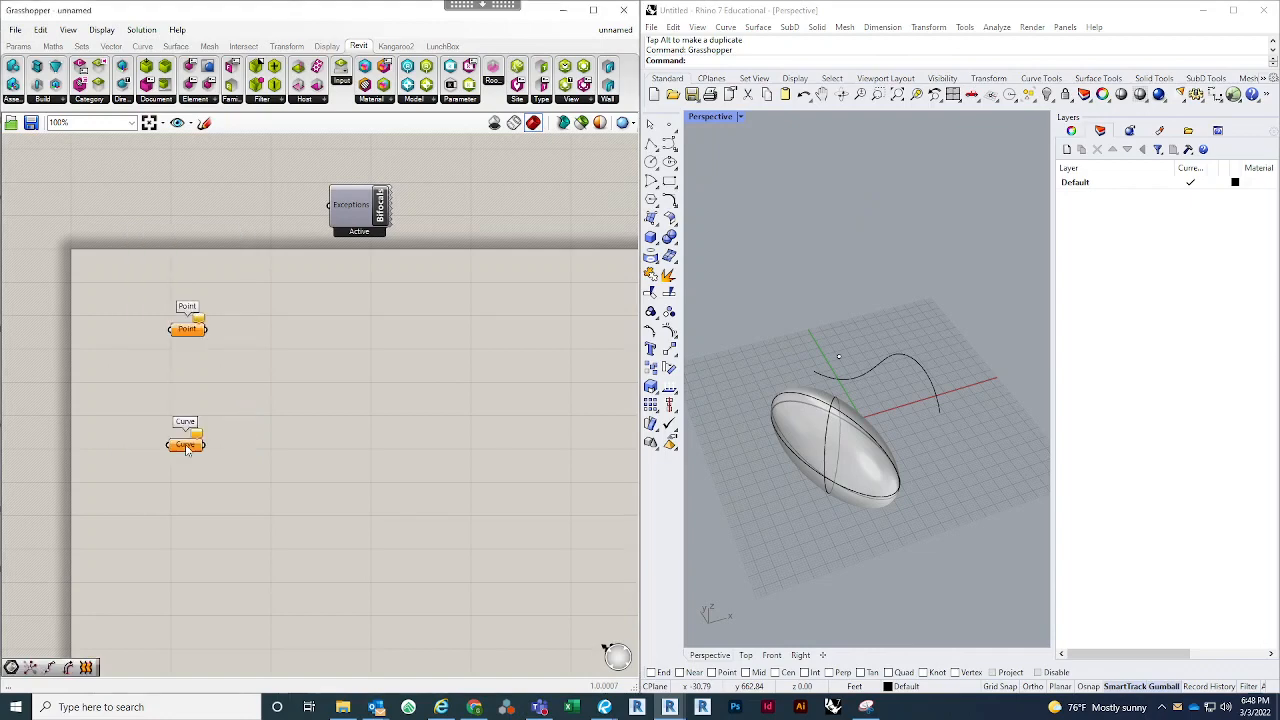
Step: Add a Brep parameter below the Curve parameter and align the Curve parameter in the column between Point and Brep
double_click(189, 590)
type("brep")
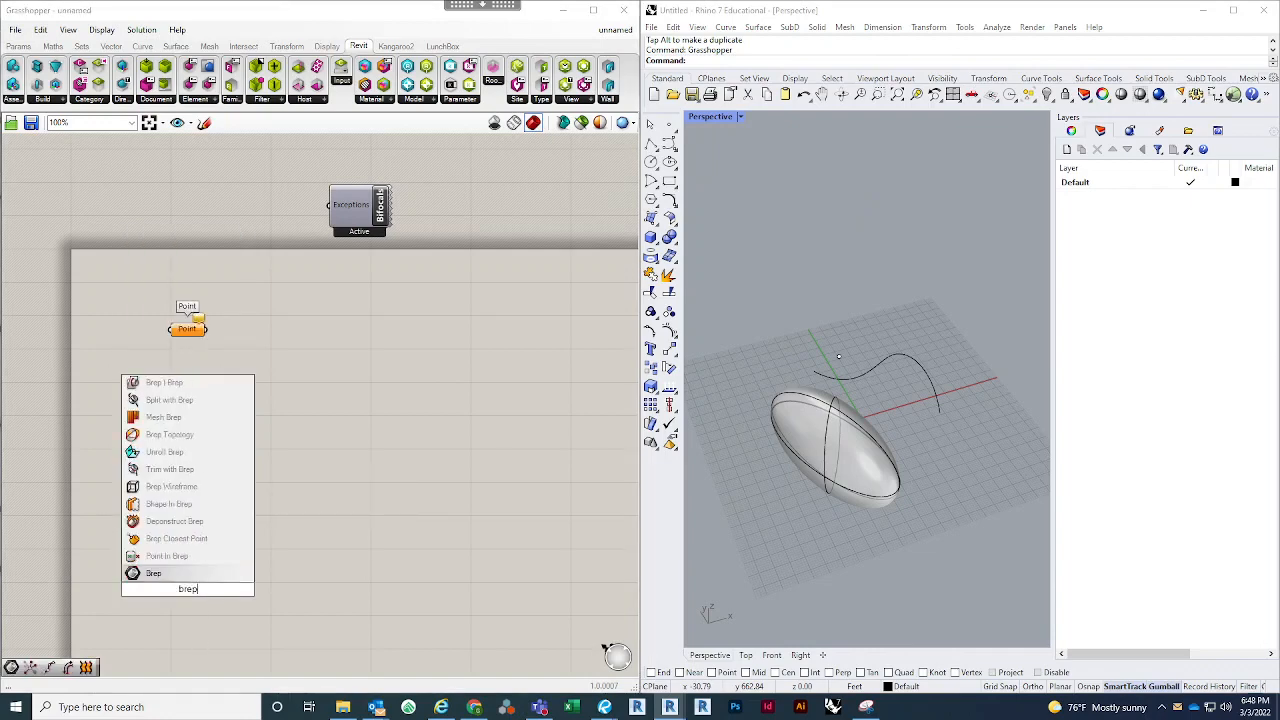
key("Return")
right_click_drag(323, 543, 362, 458)
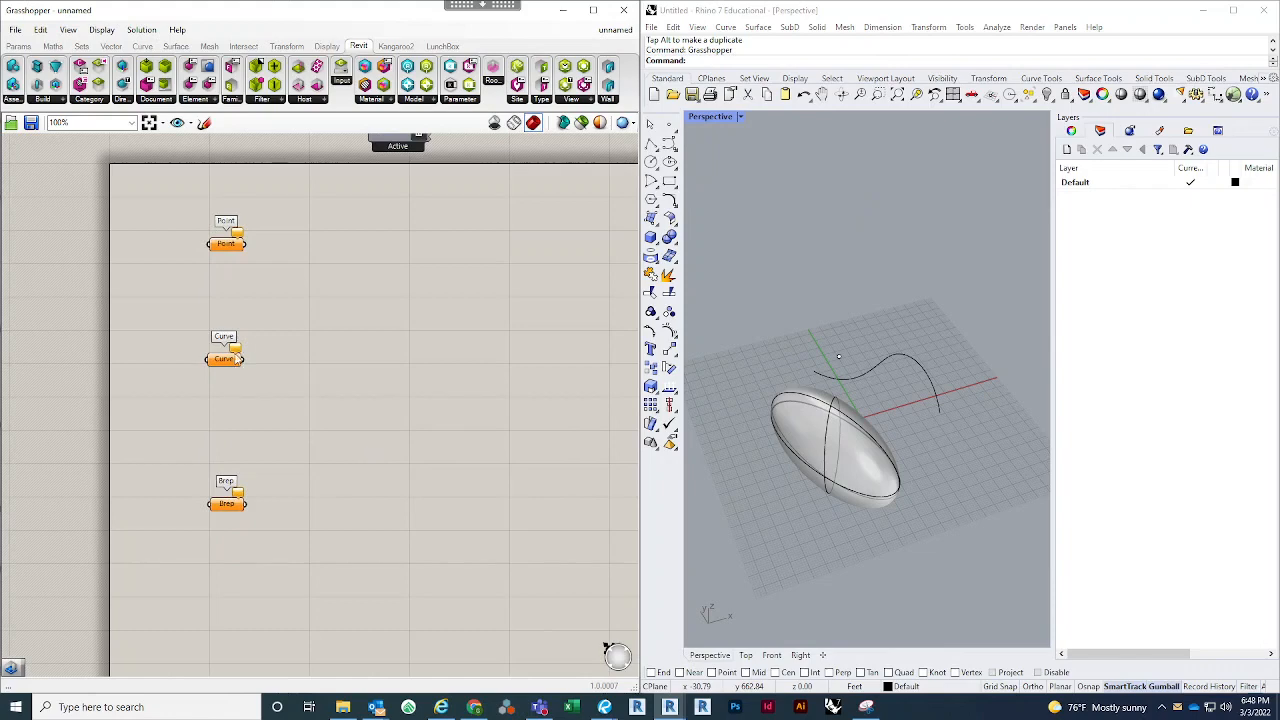
mouse_move(234, 372)
left_click_drag(228, 355, 227, 366)
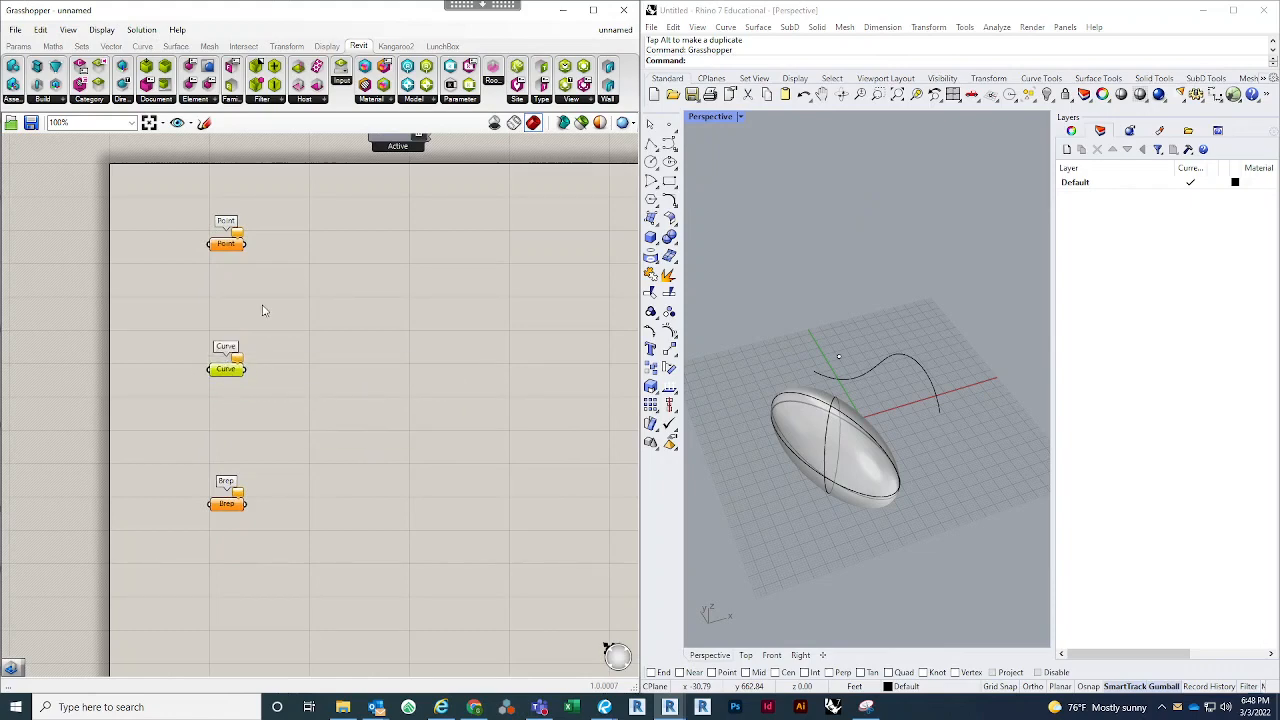
Step: Reference the Rhino point object in the Point parameter as a single point
right_click(219, 247)
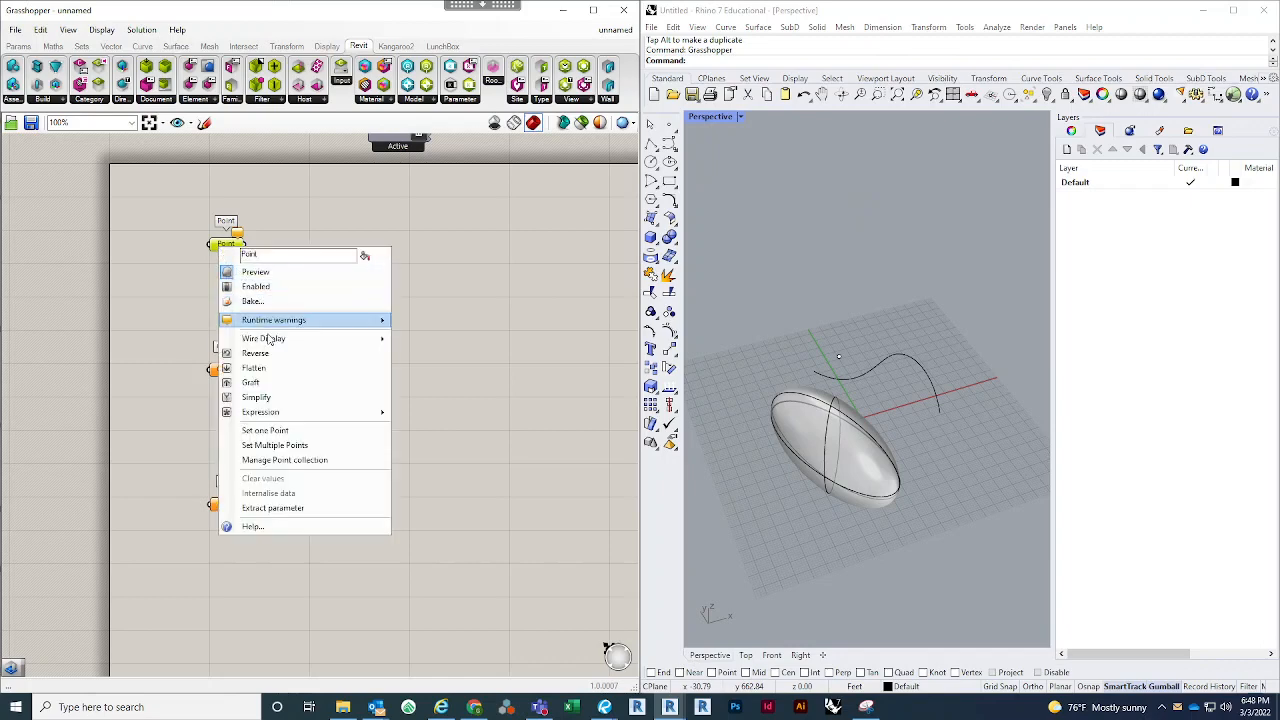
left_click(281, 432)
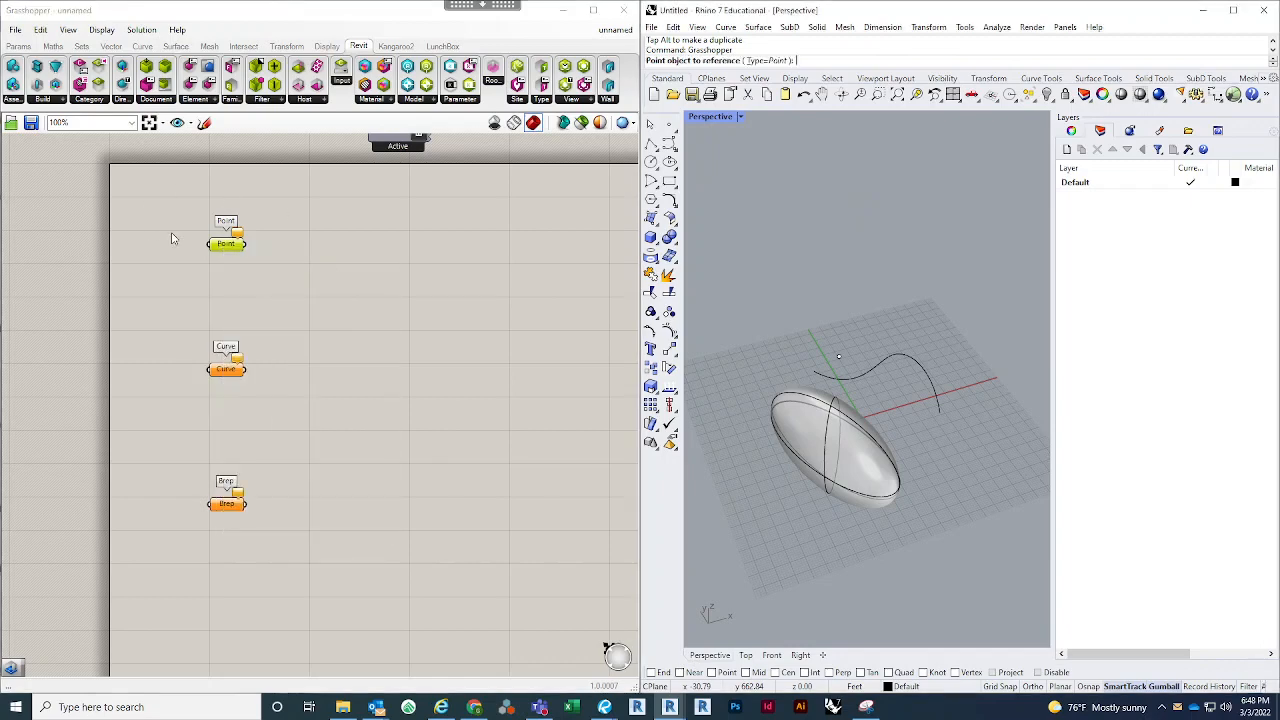
right_click(220, 250)
left_click(276, 431)
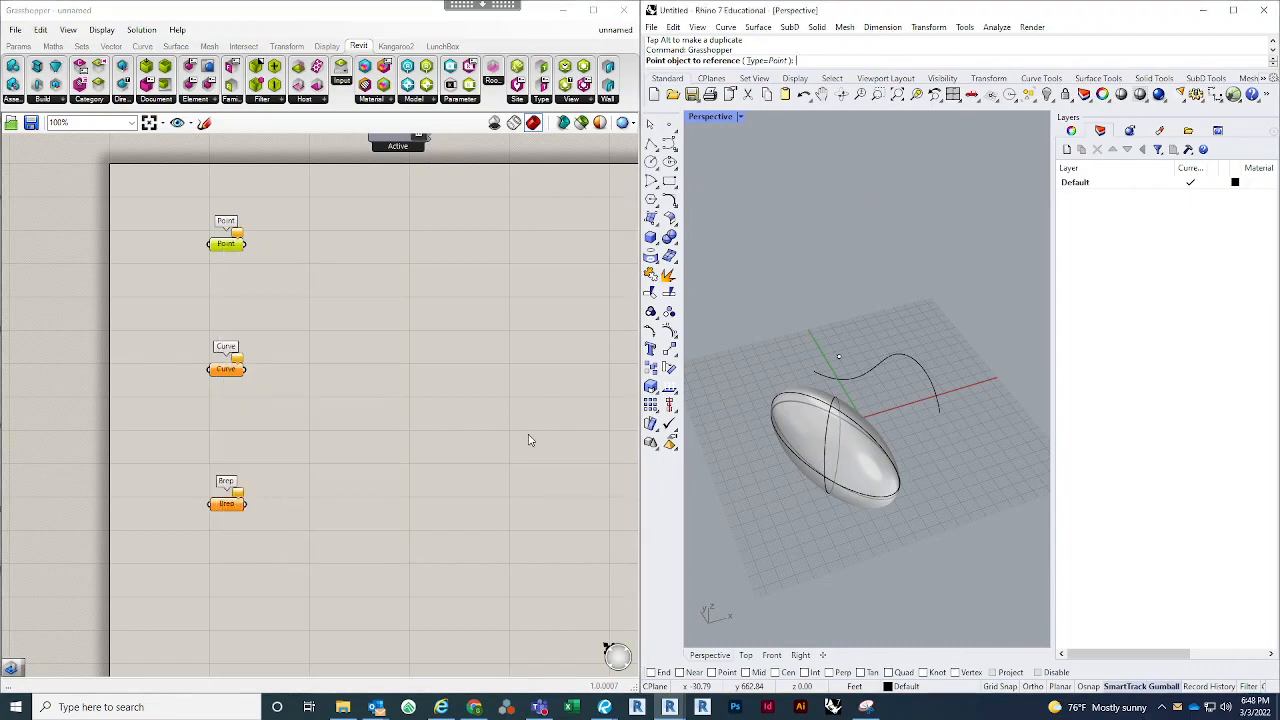
left_click(840, 357)
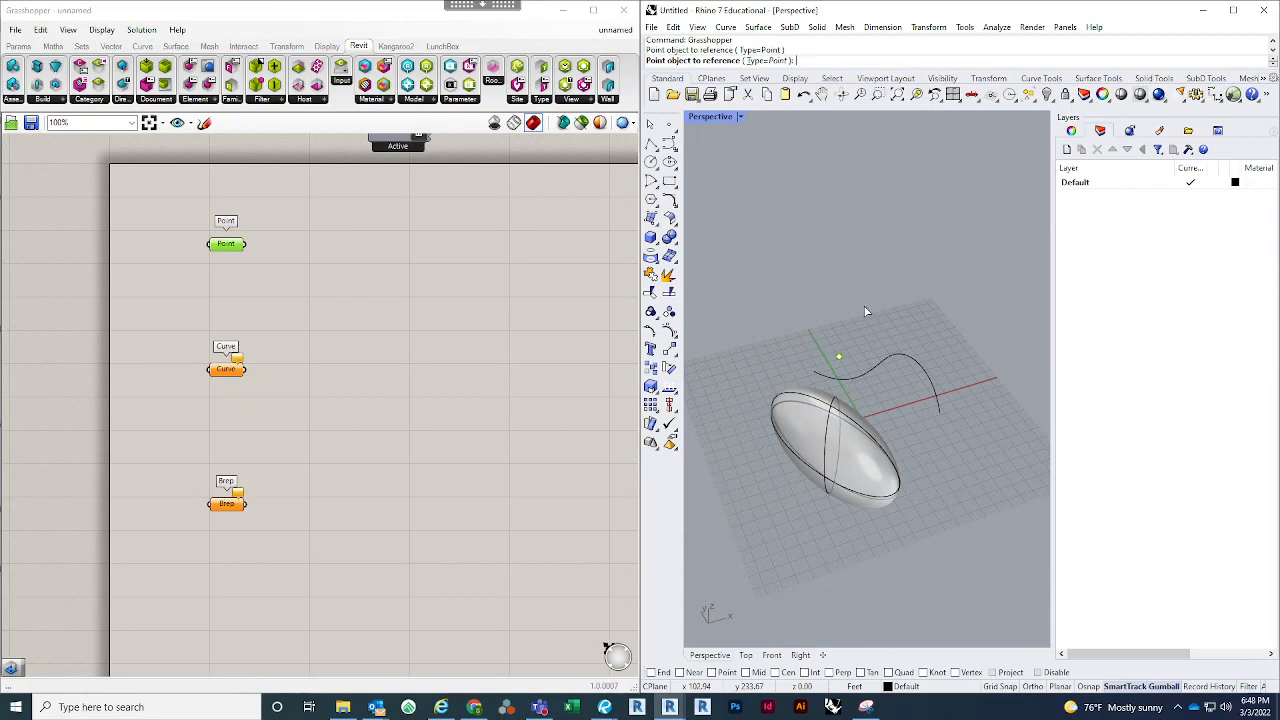
Step: Reference the S-shaped Rhino curve in the Curve parameter as a single curve
right_click(221, 369)
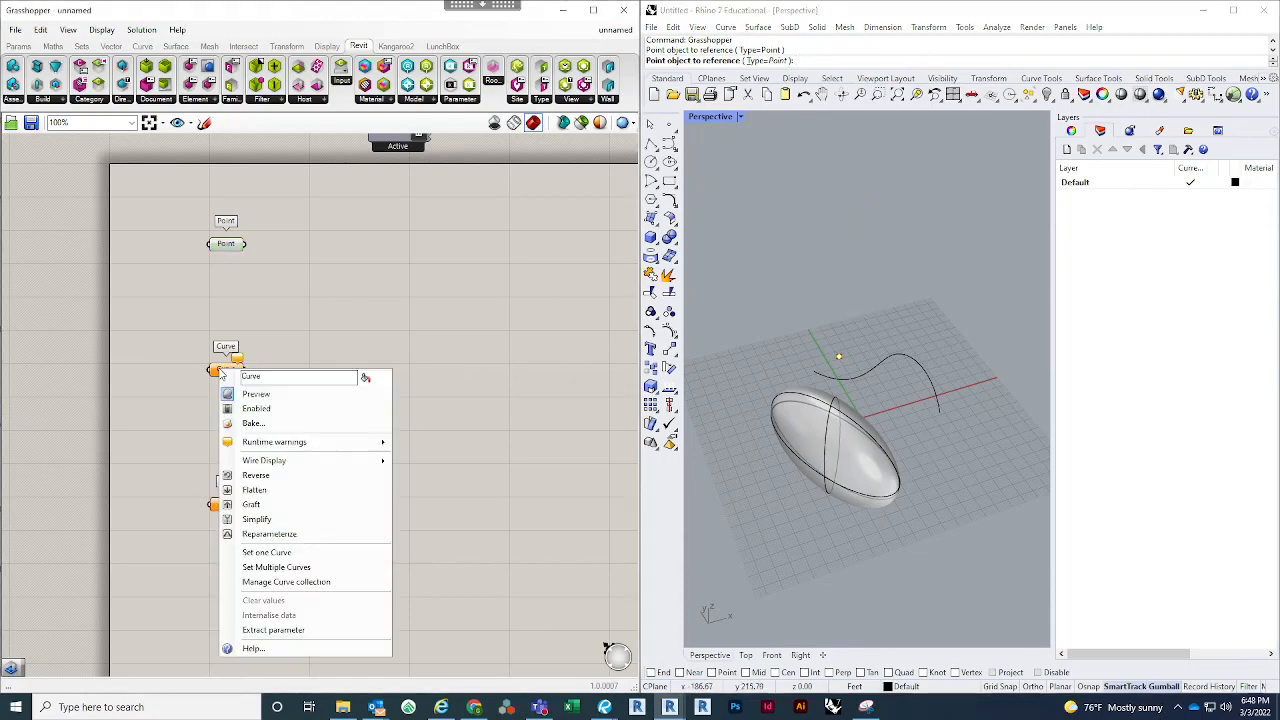
left_click(309, 553)
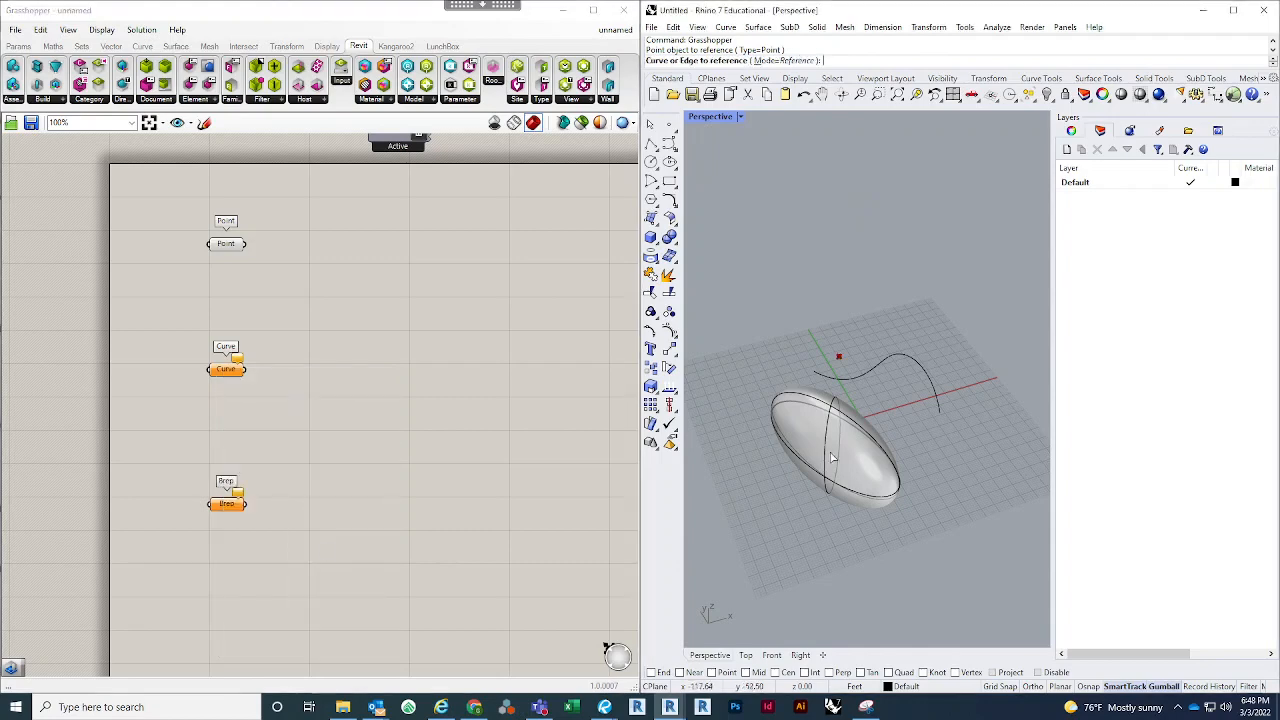
left_click(903, 362)
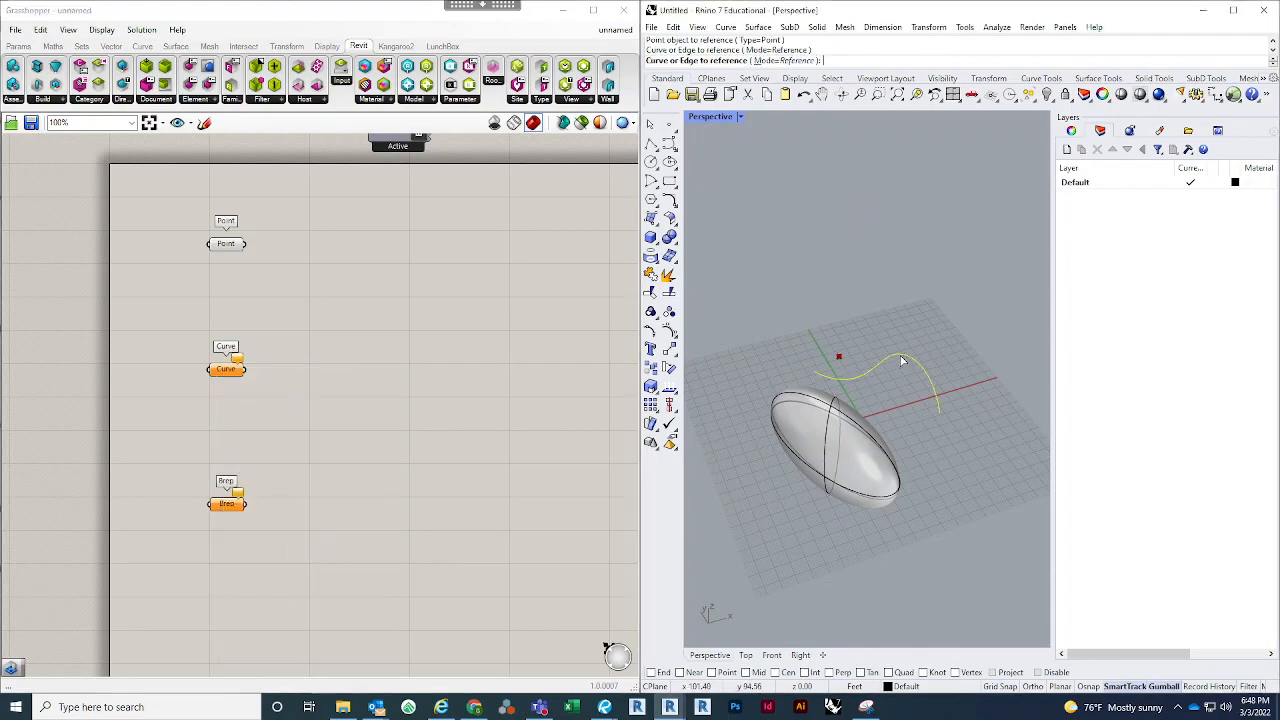
Step: Reference the Rhino ellipsoid in the Brep parameter as a single brep
right_click(232, 503)
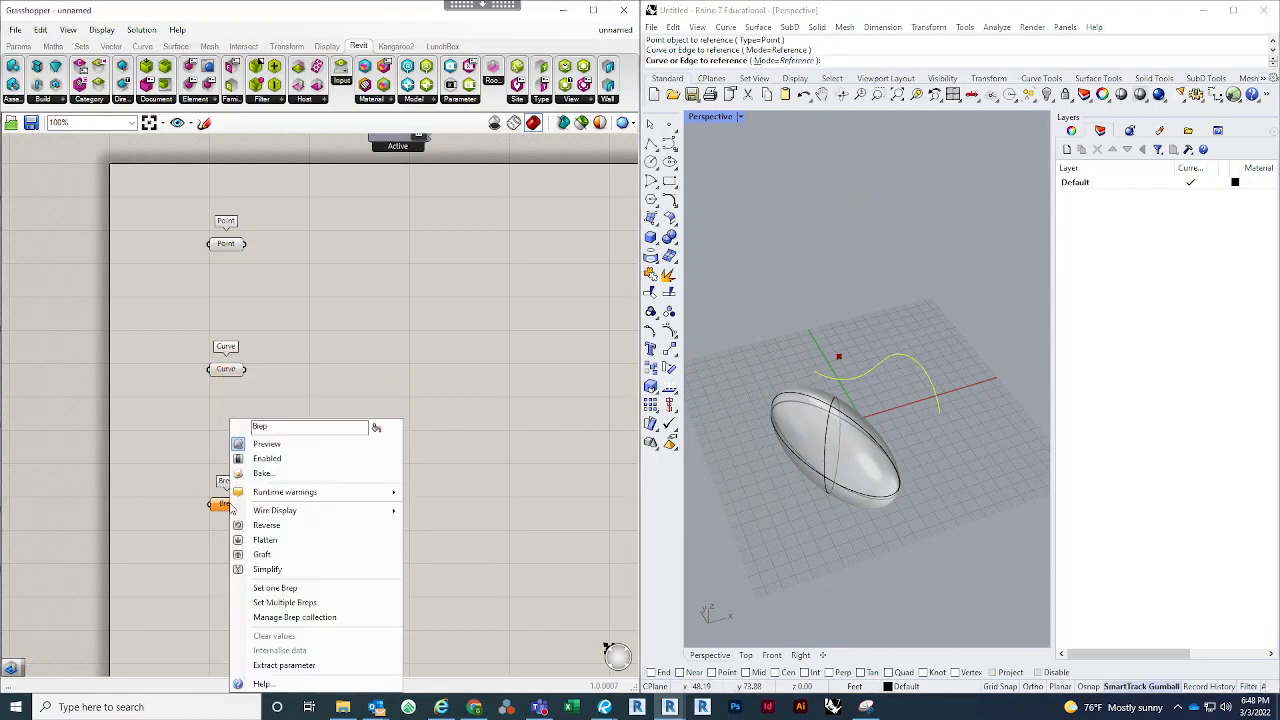
left_click(275, 588)
left_click(822, 455)
right_click_drag(895, 470, 822, 484)
scroll(444, 414, "down", 1)
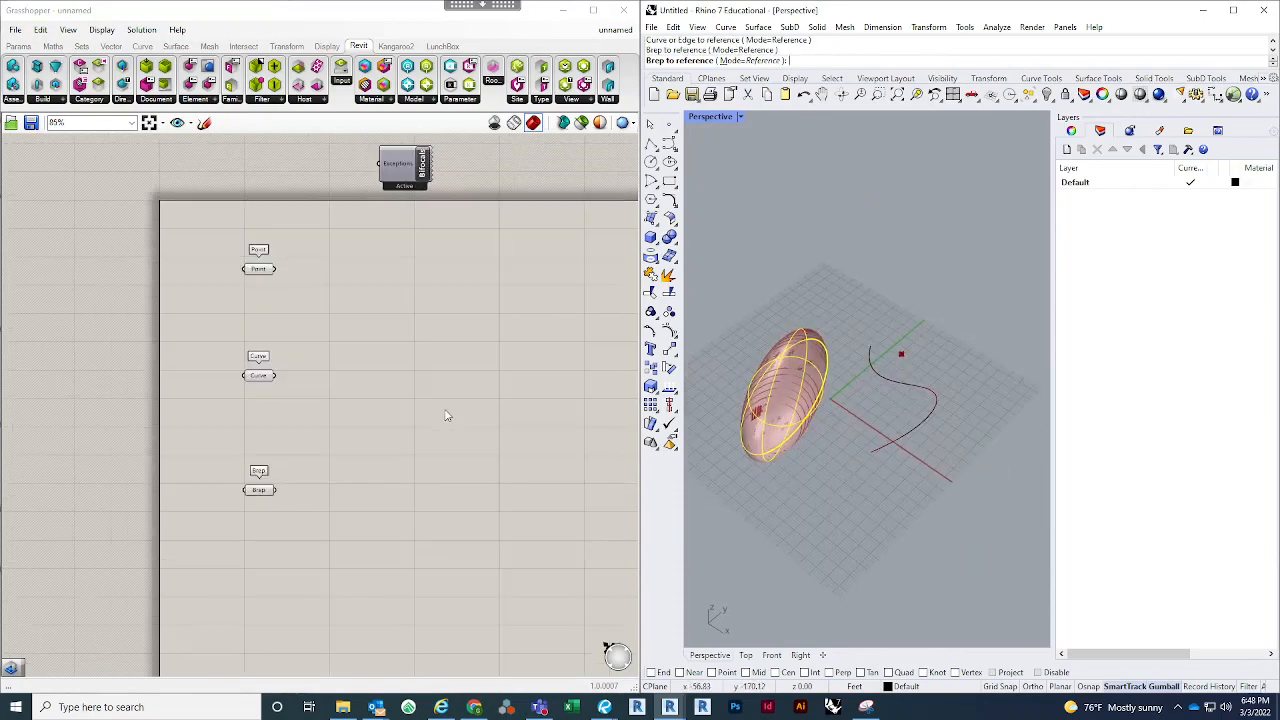
scroll(446, 415, "down", 1)
Step: Place the Grasshopper window beside the Revit 3D view and inspect the previewed ellipsoid and curve in Revit
left_click_drag(315, 18, 1279, 101)
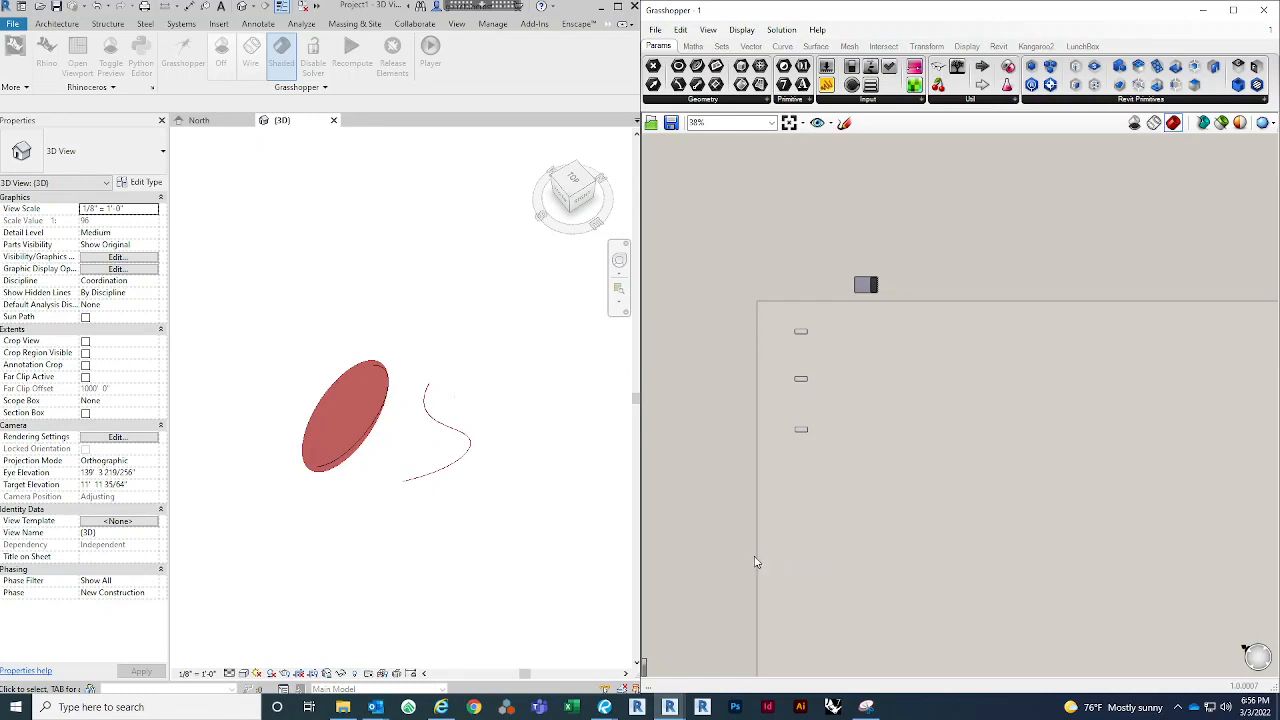
scroll(751, 402, "up", 3)
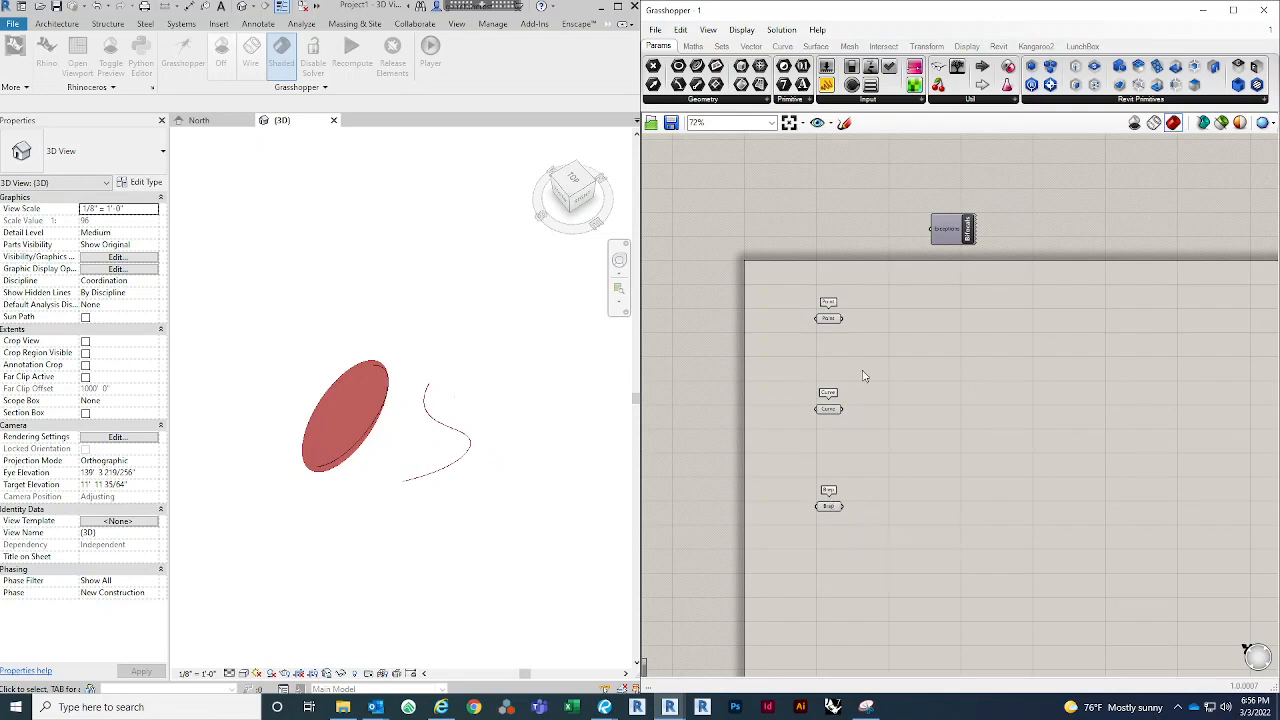
left_click(490, 496)
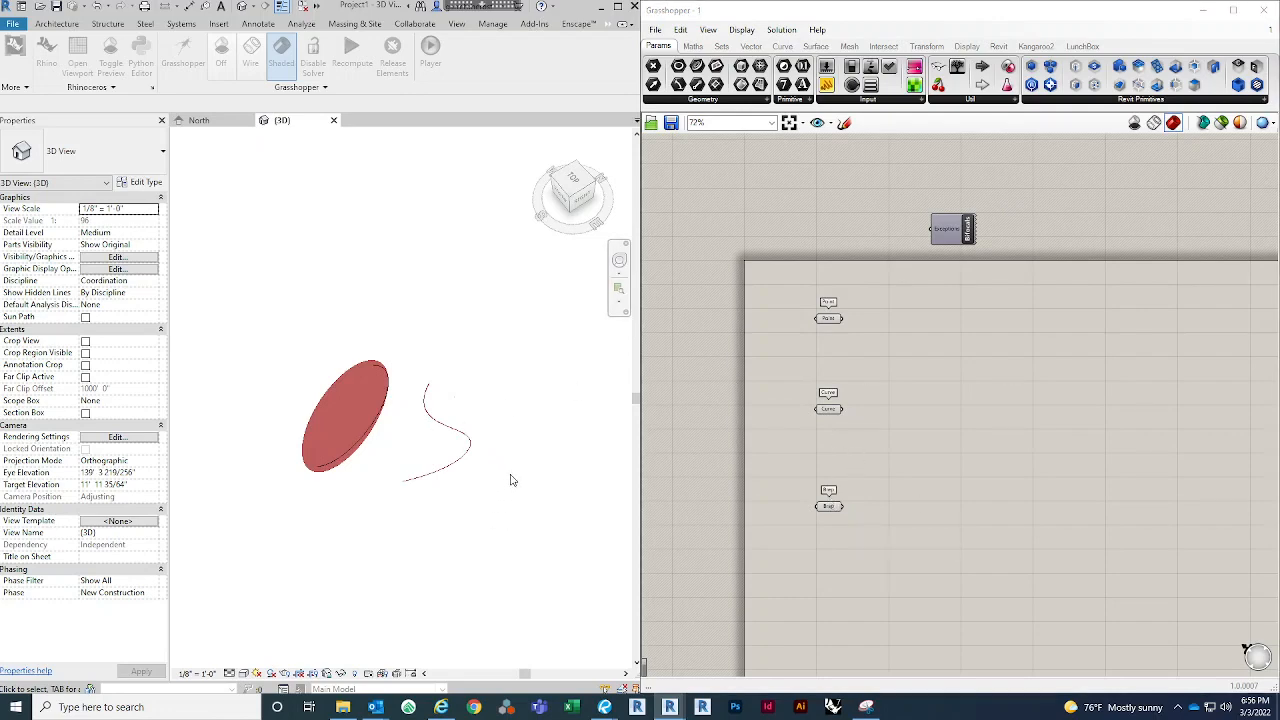
middle_click_drag(531, 474, 405, 474, "shift")
scroll(408, 449, "up", 3)
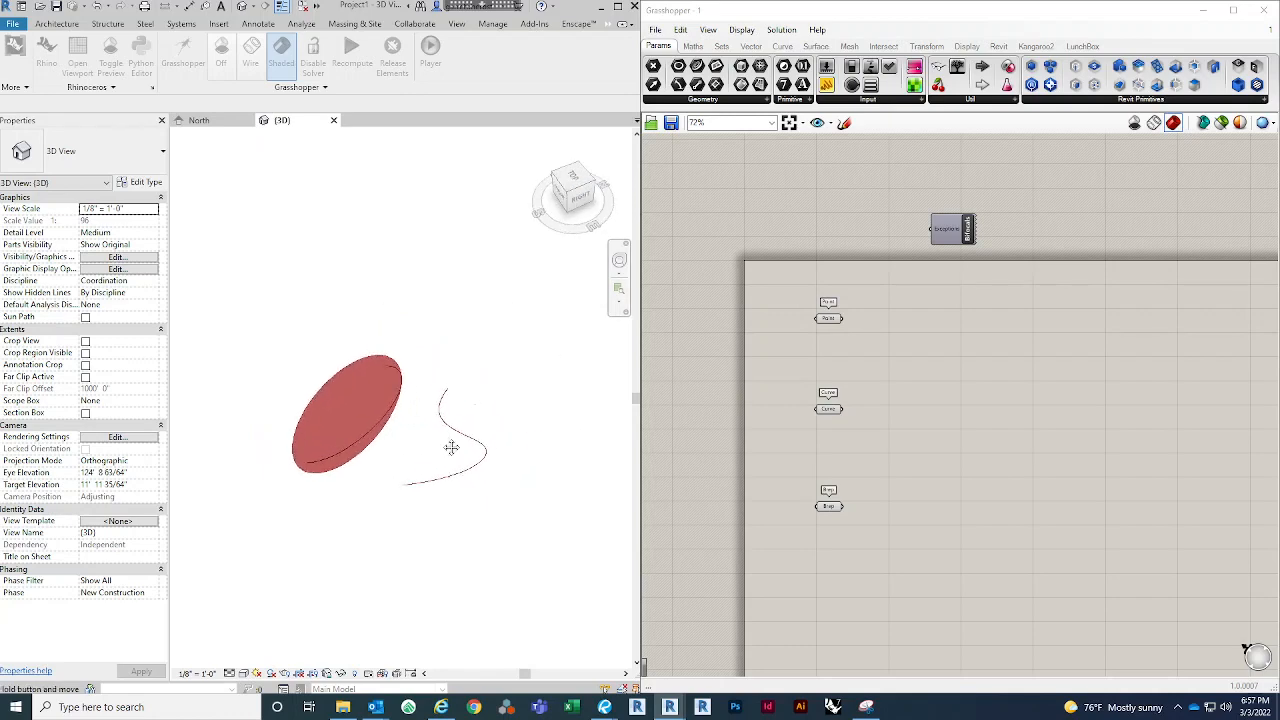
Step: Try to select the previewed geometry in the Revit 3D view with a selection window around the curve and ellipsoid
left_click(474, 340)
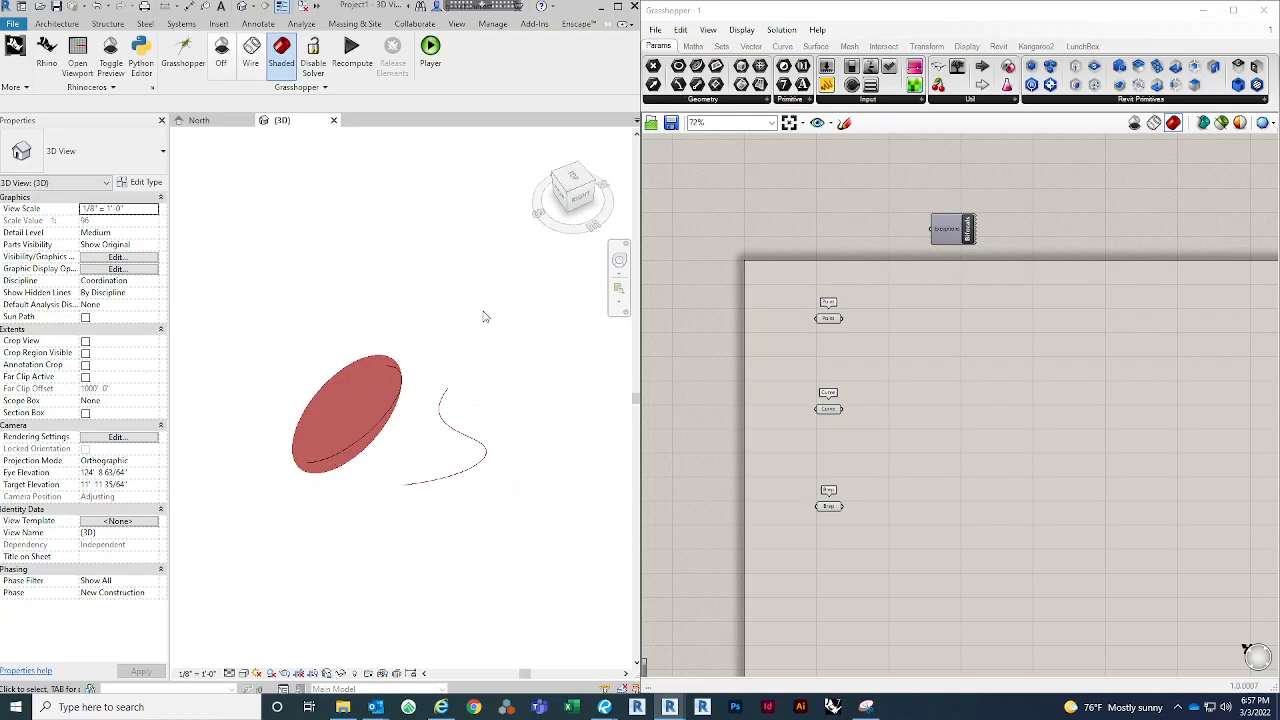
left_click_drag(557, 306, 340, 512)
right_click(886, 452)
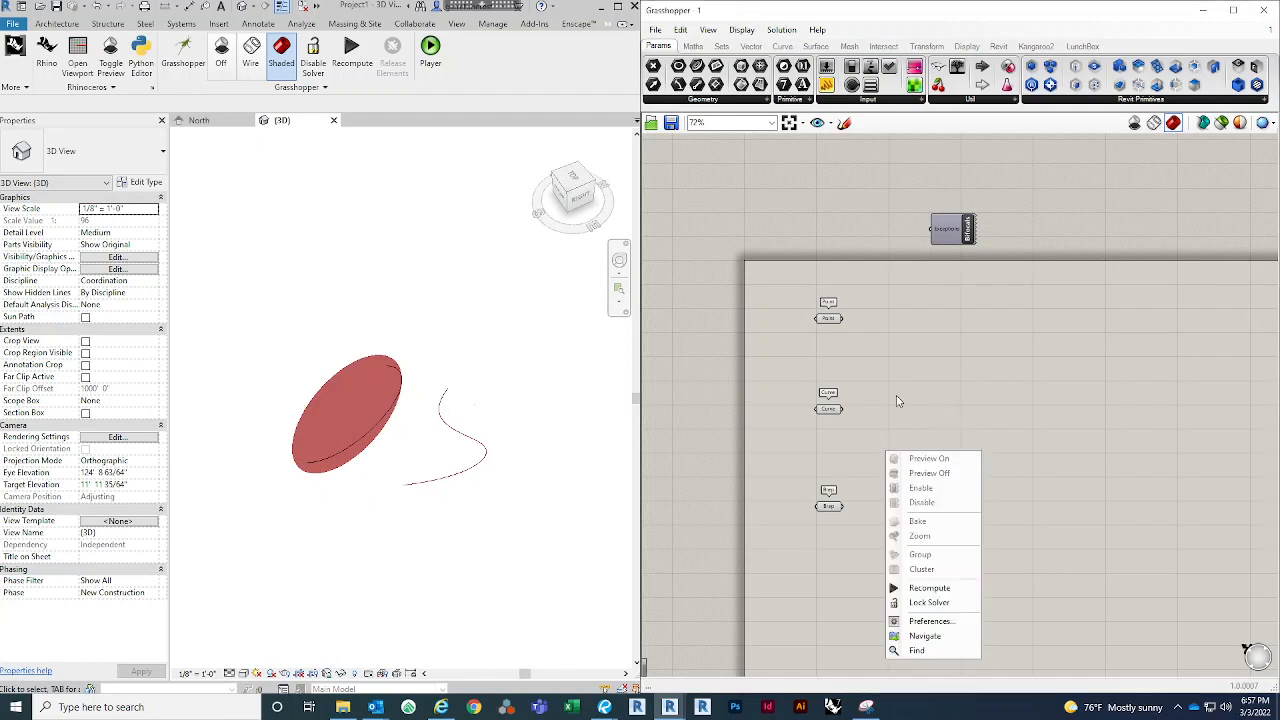
left_click(927, 393)
Step: Add an Add Curve DirectShape component to the Grasshopper canvas beside the Curve parameter
scroll(927, 389, "up", 2)
double_click(932, 362)
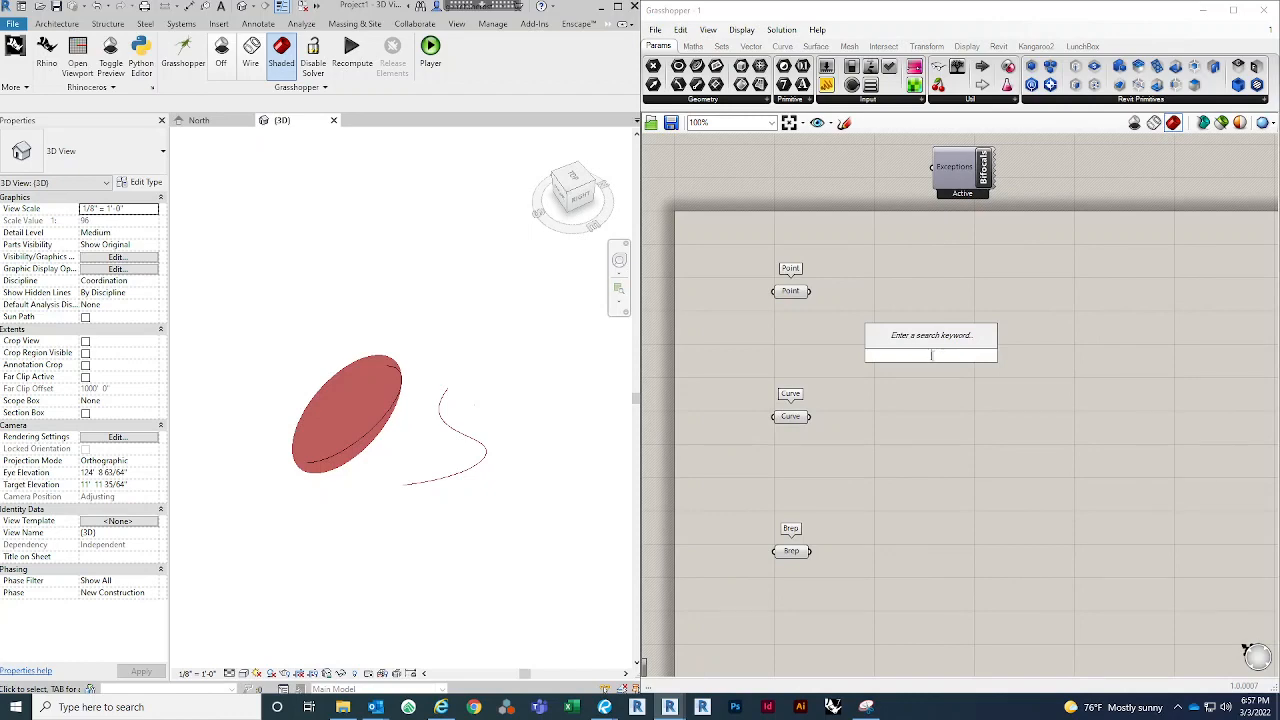
type("add")
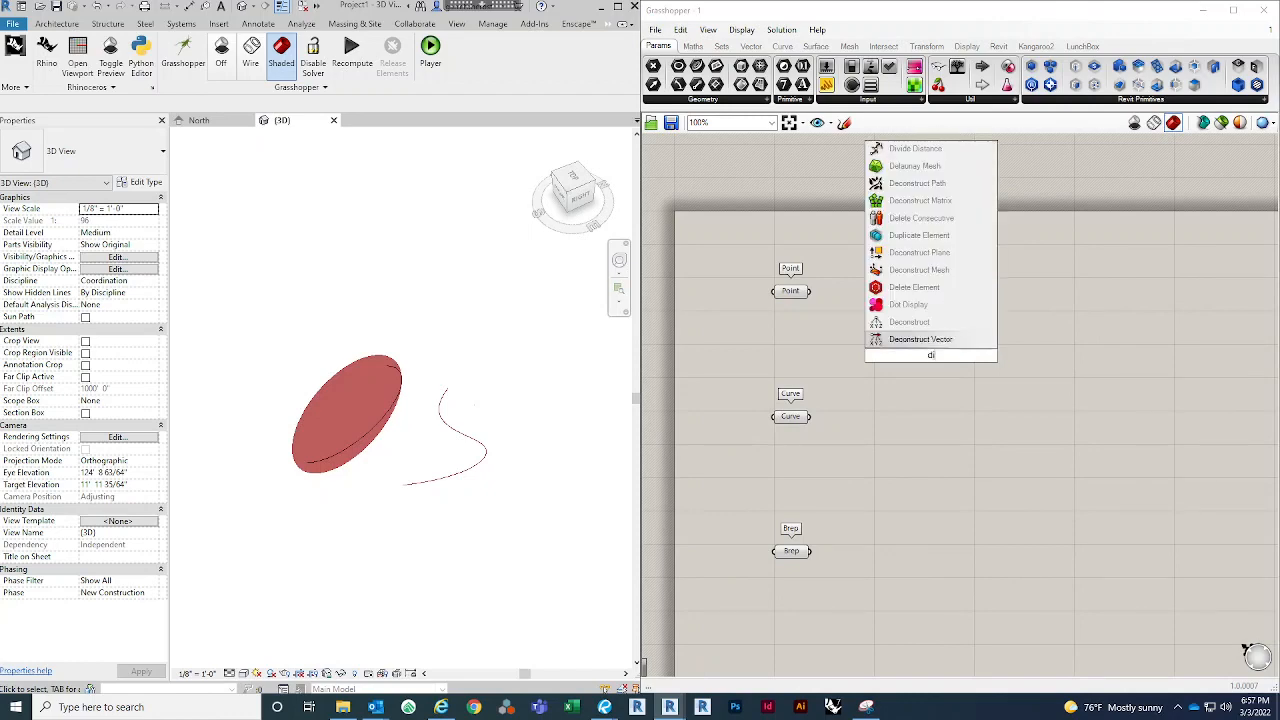
type(" curve")
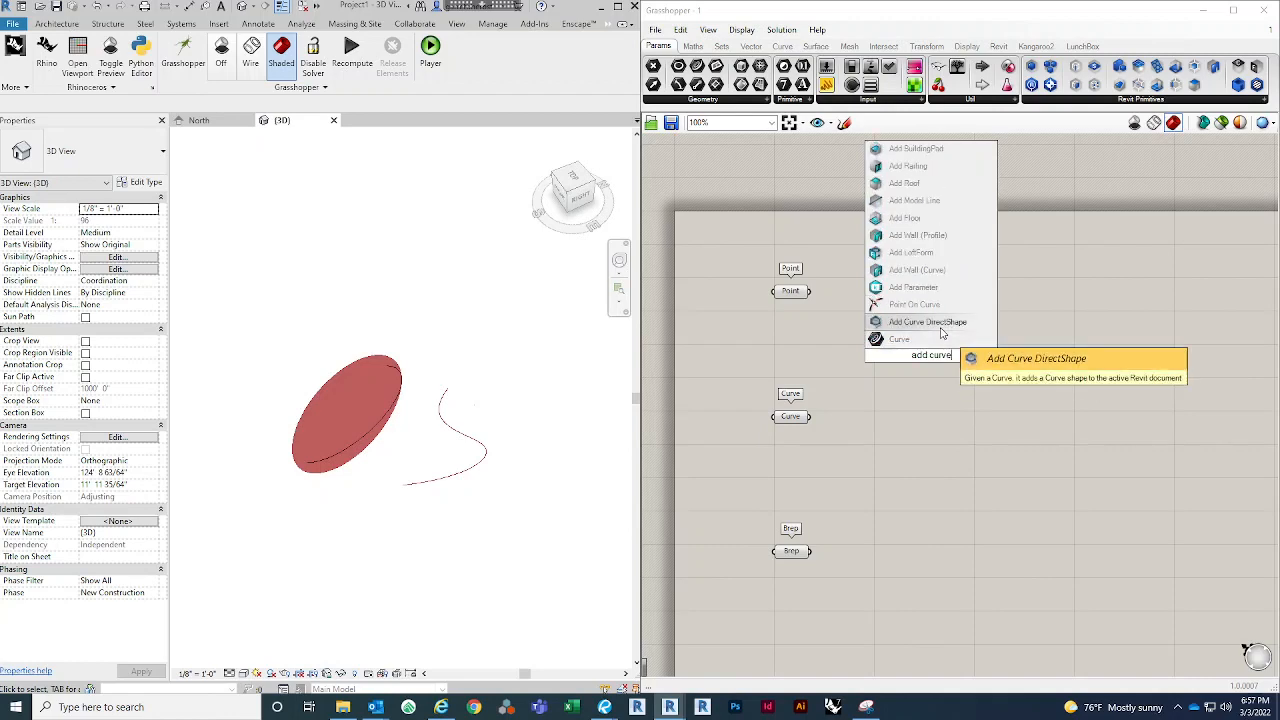
left_click(928, 322)
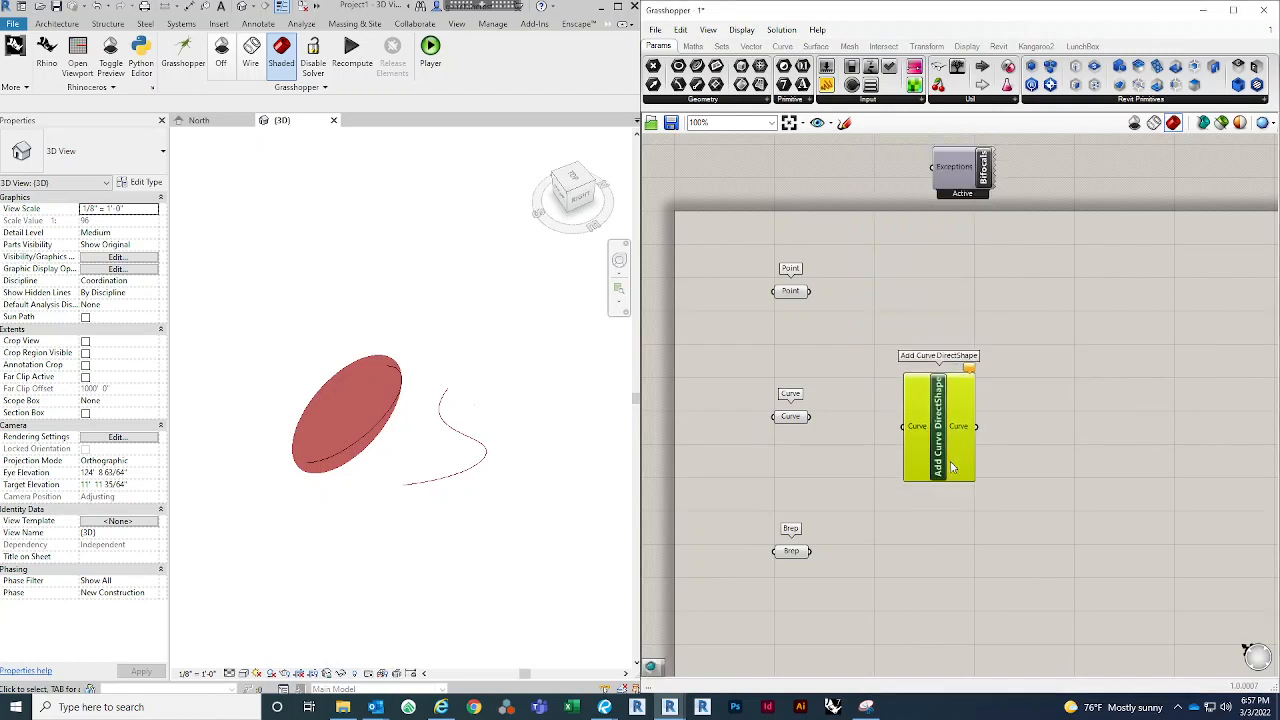
Step: Add an Add Point DirectShape component beside the Point parameter and align it above the Add Curve DirectShape component
double_click(928, 305)
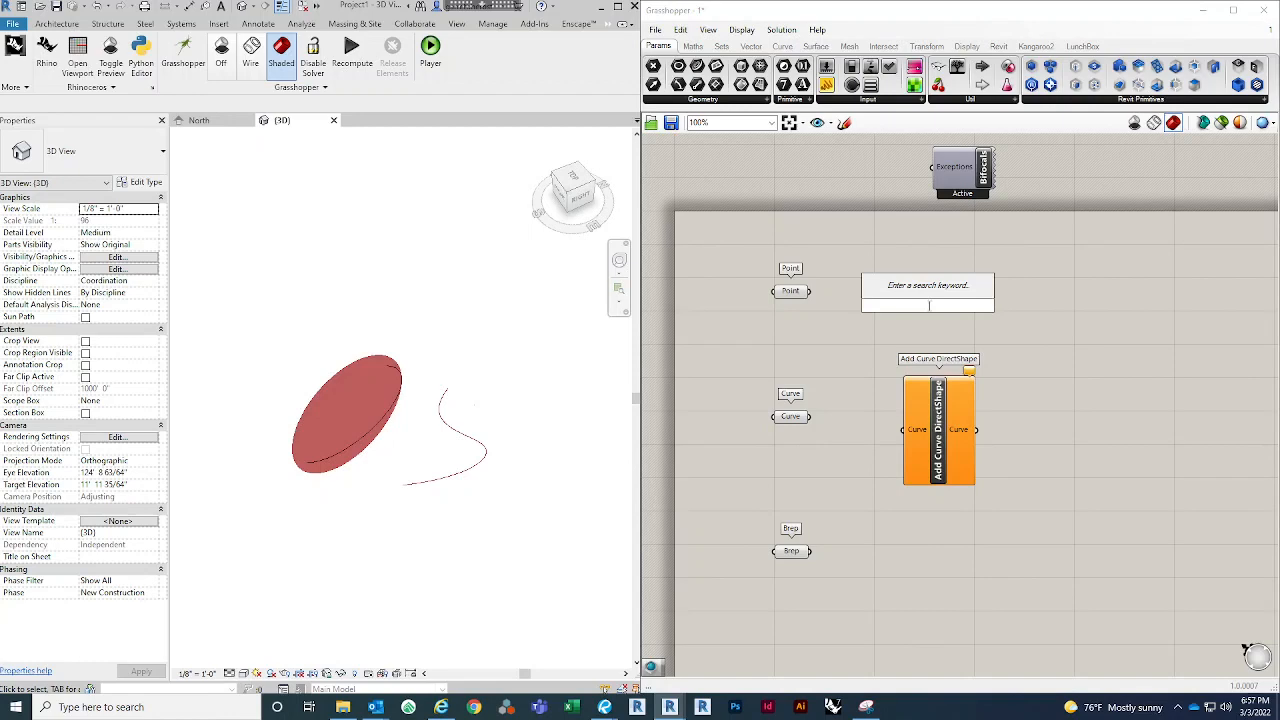
type("point dire")
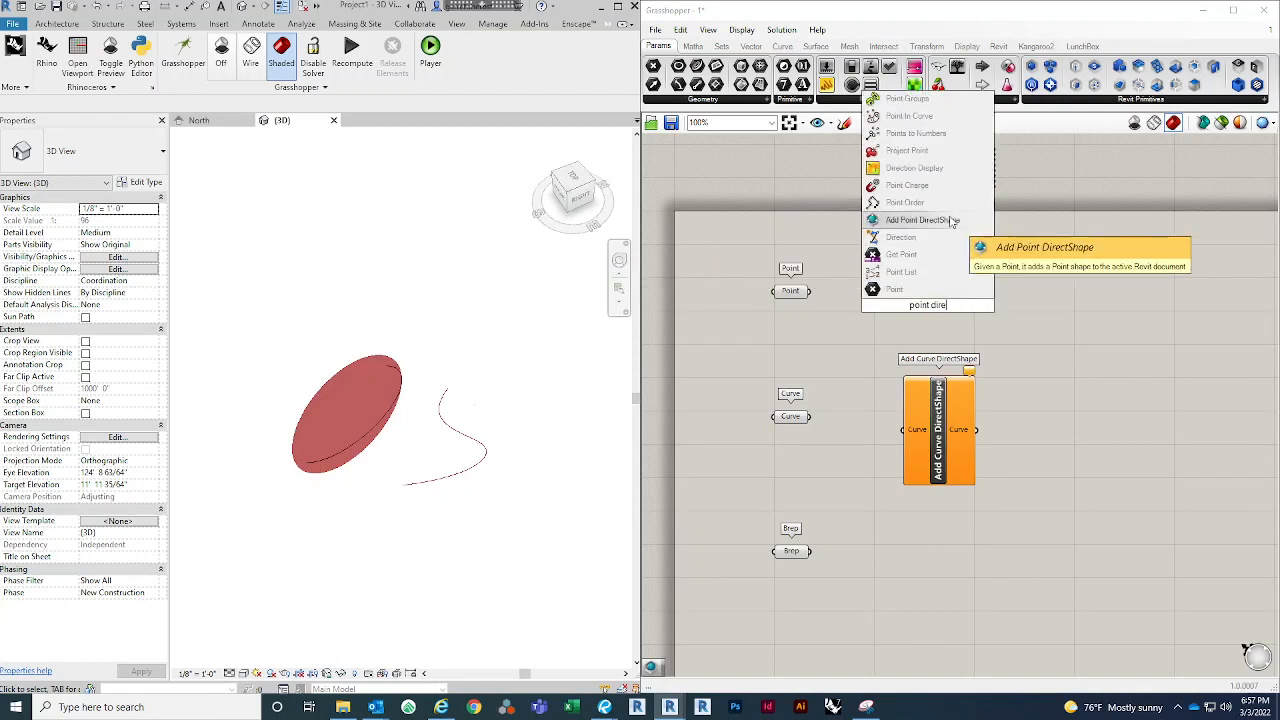
left_click(922, 219)
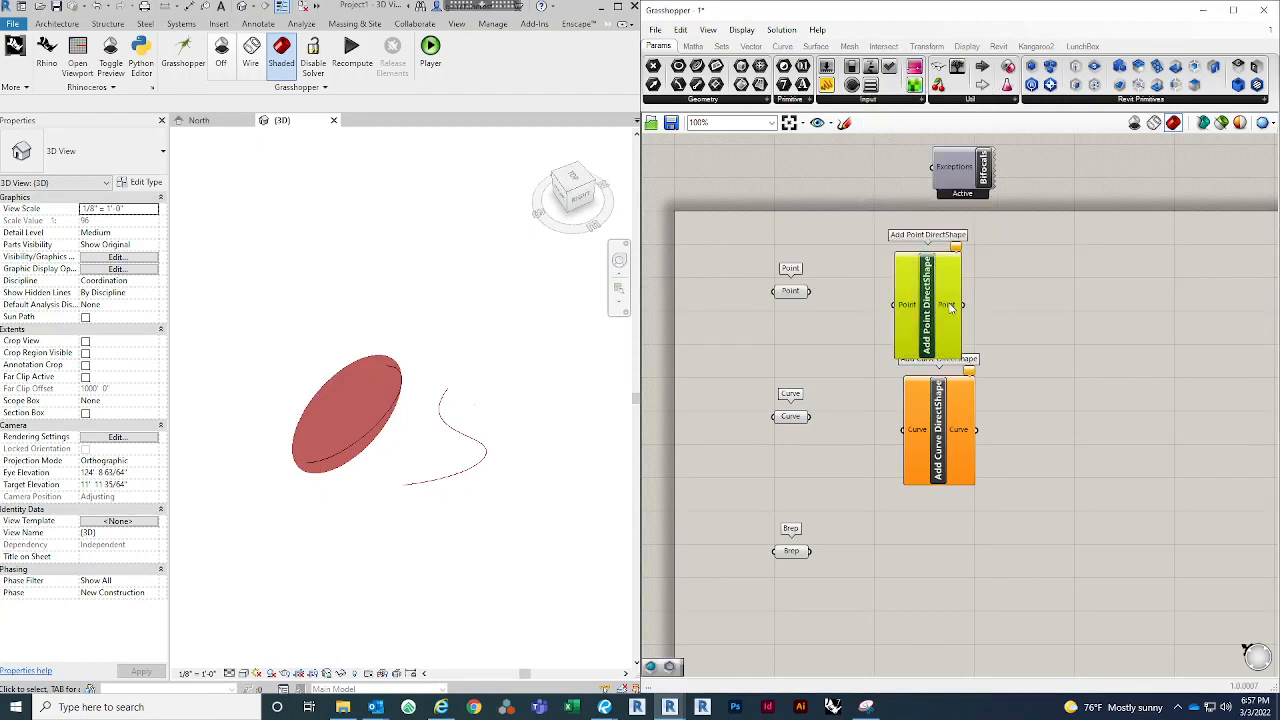
left_click_drag(950, 307, 962, 295)
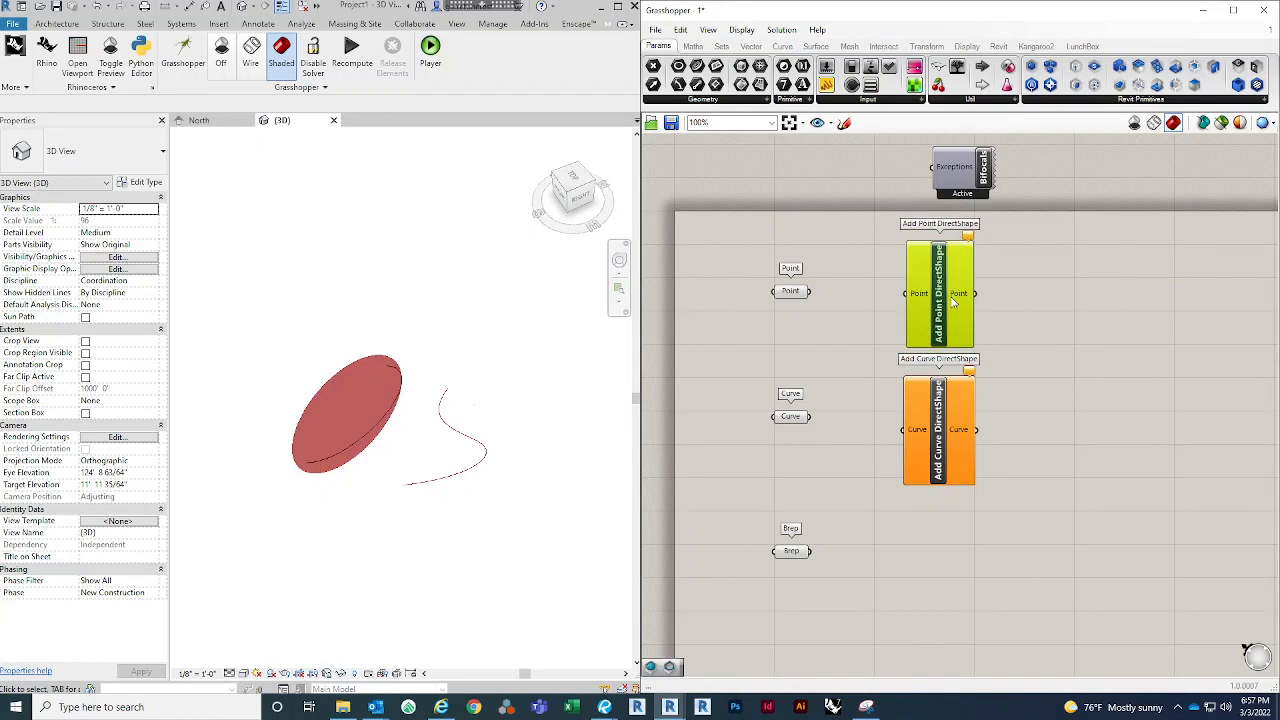
Step: Add an Add Brep DirectShape component beside the Brep parameter and align it below the Add Curve DirectShape component
double_click(931, 591)
type("brep dire")
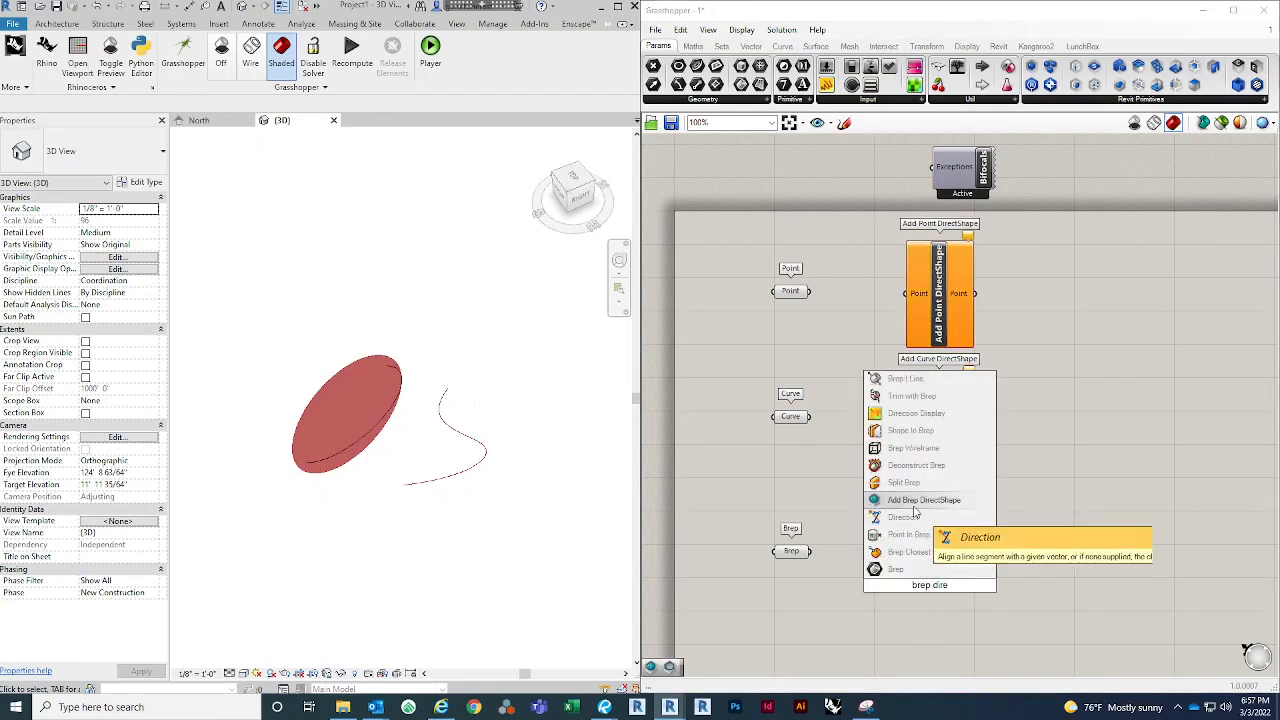
left_click(916, 500)
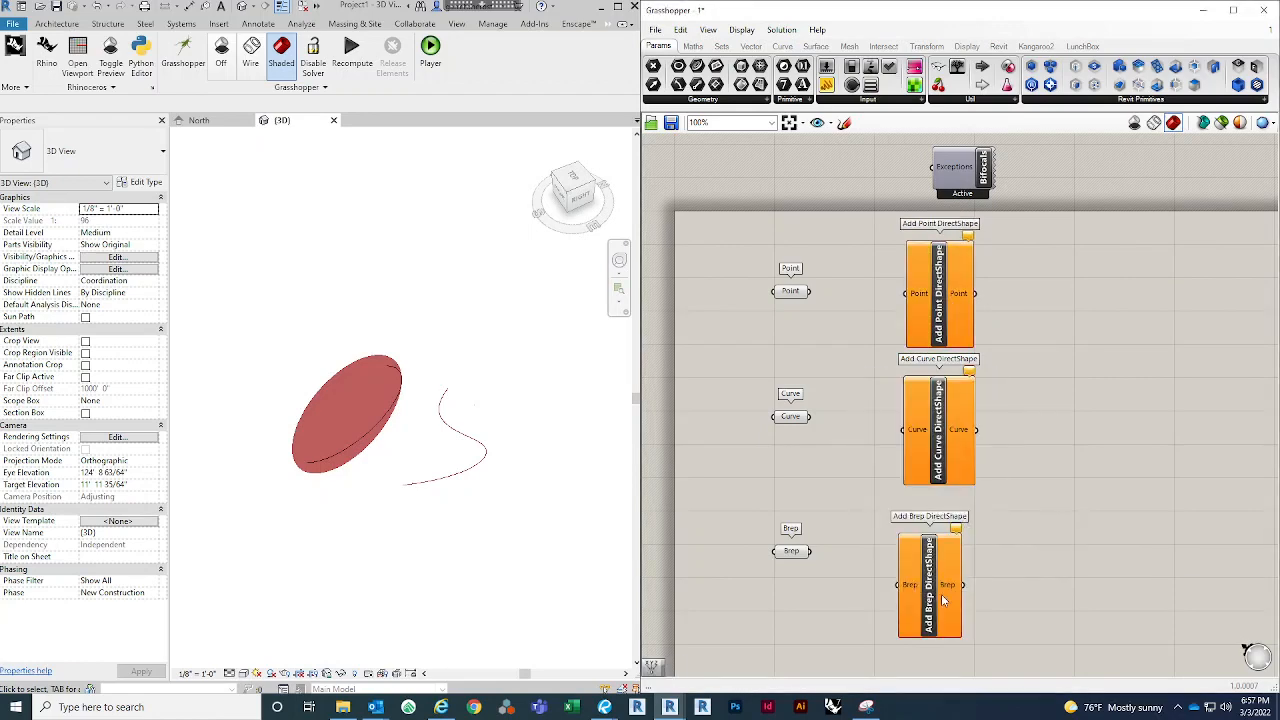
left_click_drag(942, 598, 949, 575)
left_click(1069, 543)
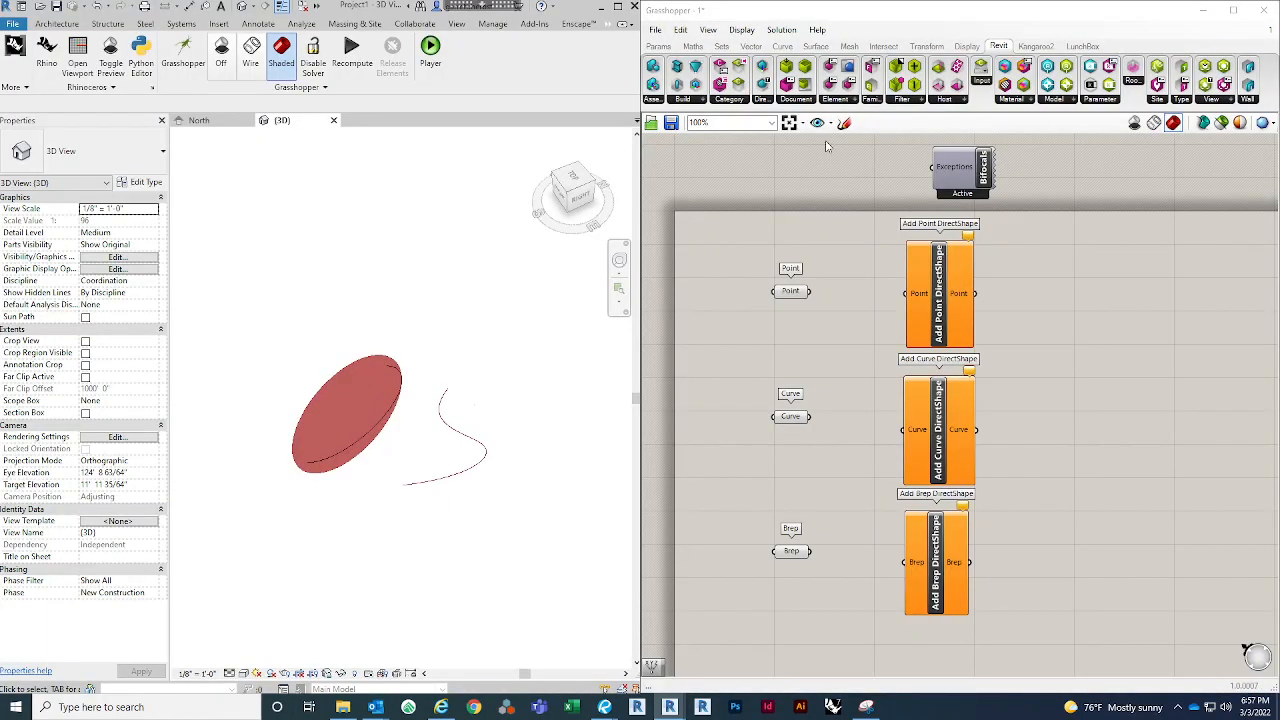
Step: Look through the DirectShape components available in Grasshopper's Revit category
left_click(763, 100)
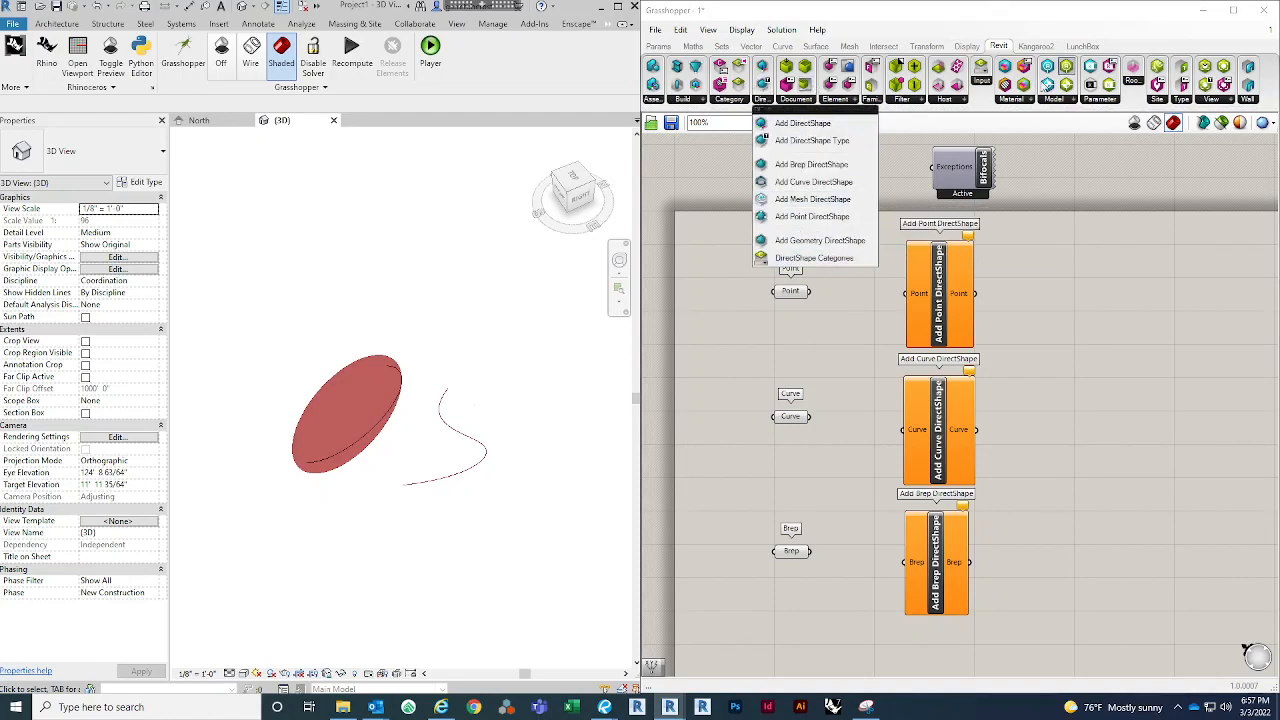
left_click(1115, 381)
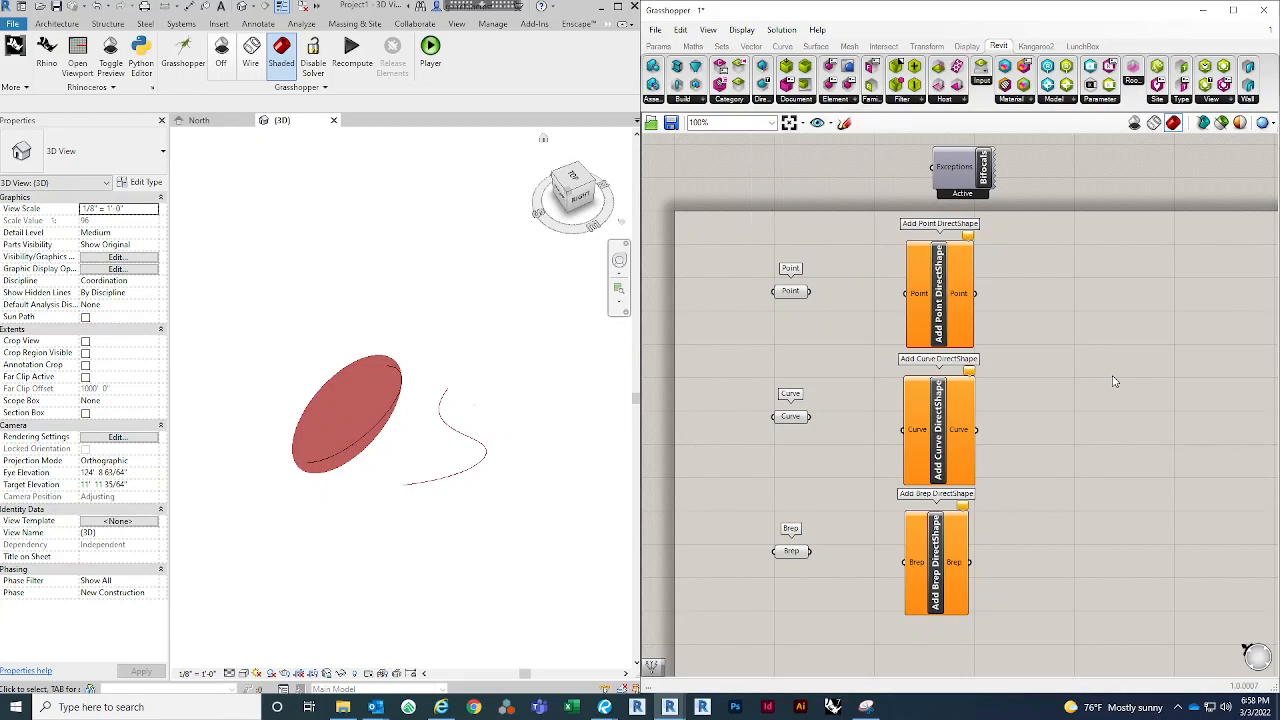
Step: Connect the Point, Curve and Brep parameters to the inputs of their matching Add DirectShape components
left_click_drag(809, 291, 906, 293)
left_click_drag(809, 416, 906, 430)
left_click_drag(809, 551, 906, 562)
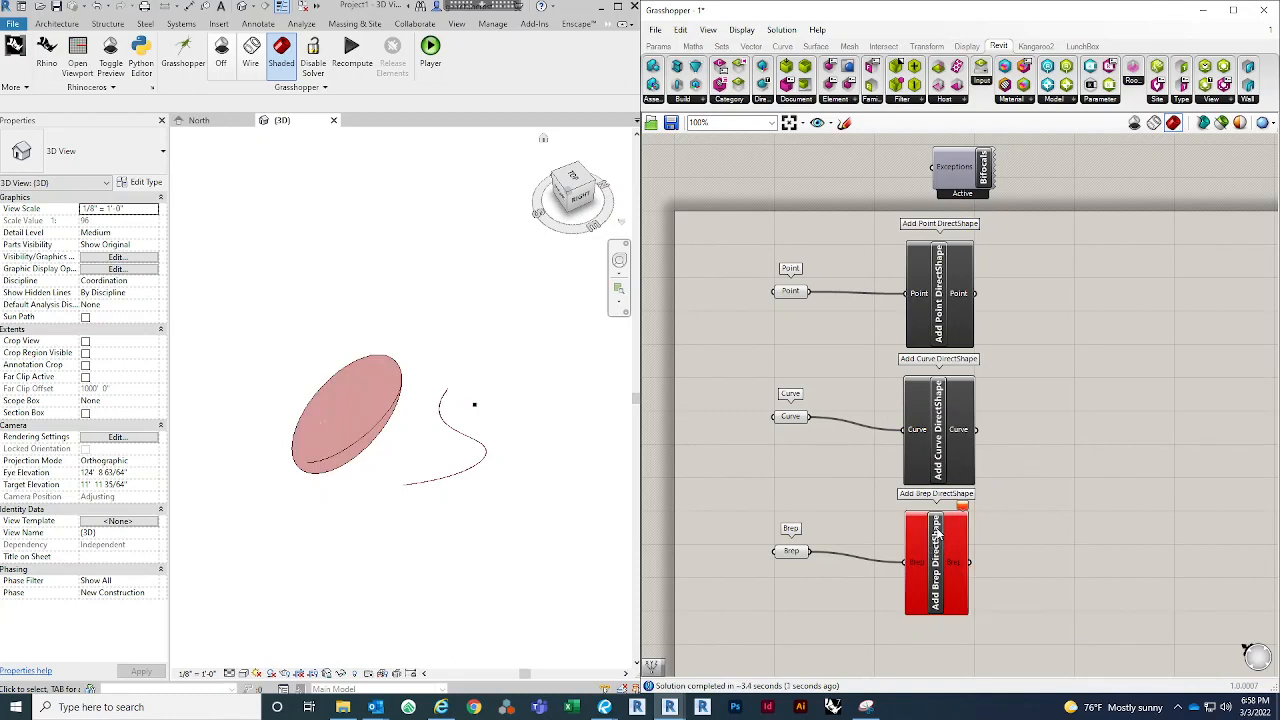
Step: Read the error on the Add Brep DirectShape component and inspect the ellipsoid element in the Revit 3D view
mouse_move(964, 511)
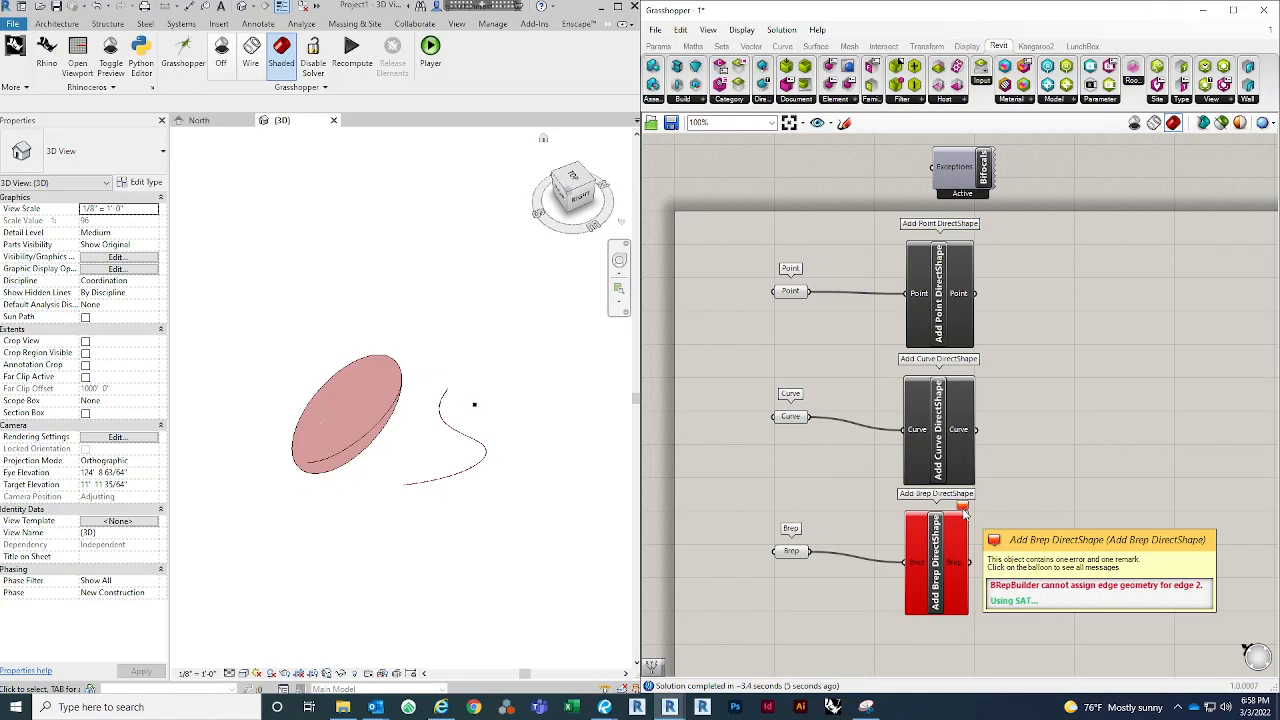
left_click(316, 455)
left_click(359, 518)
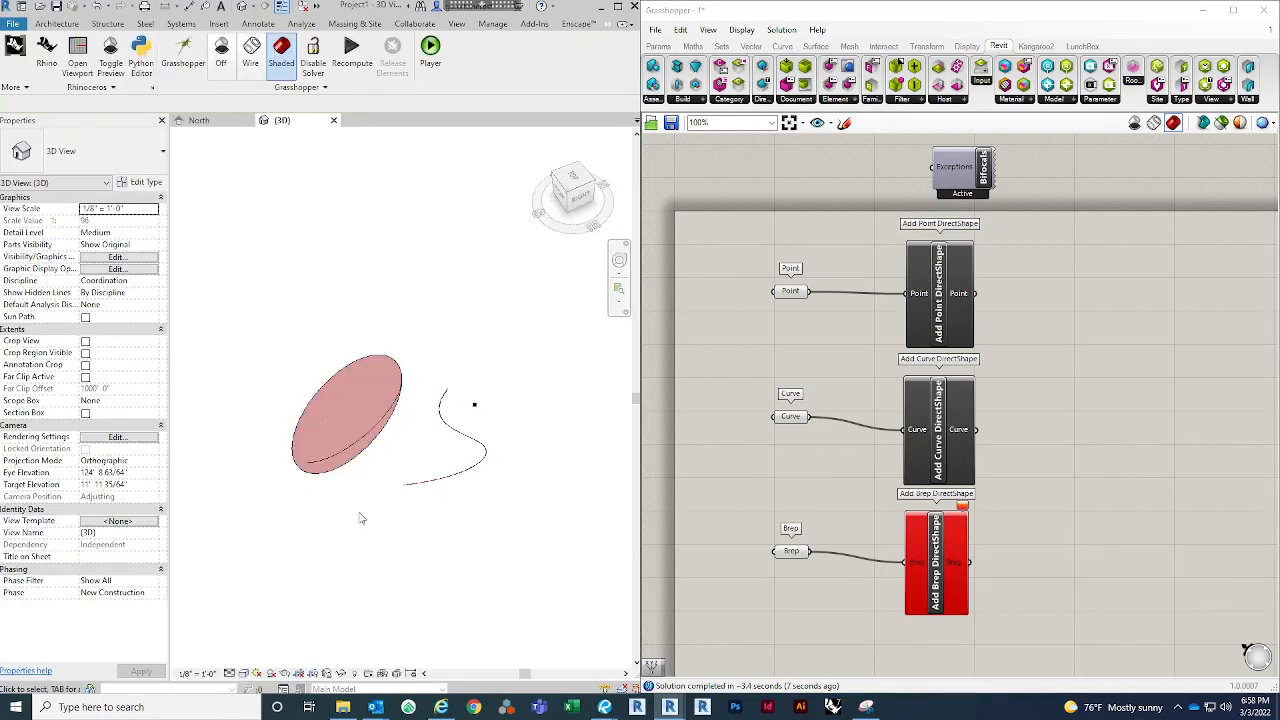
middle_click_drag(448, 492, 494, 503, "shift")
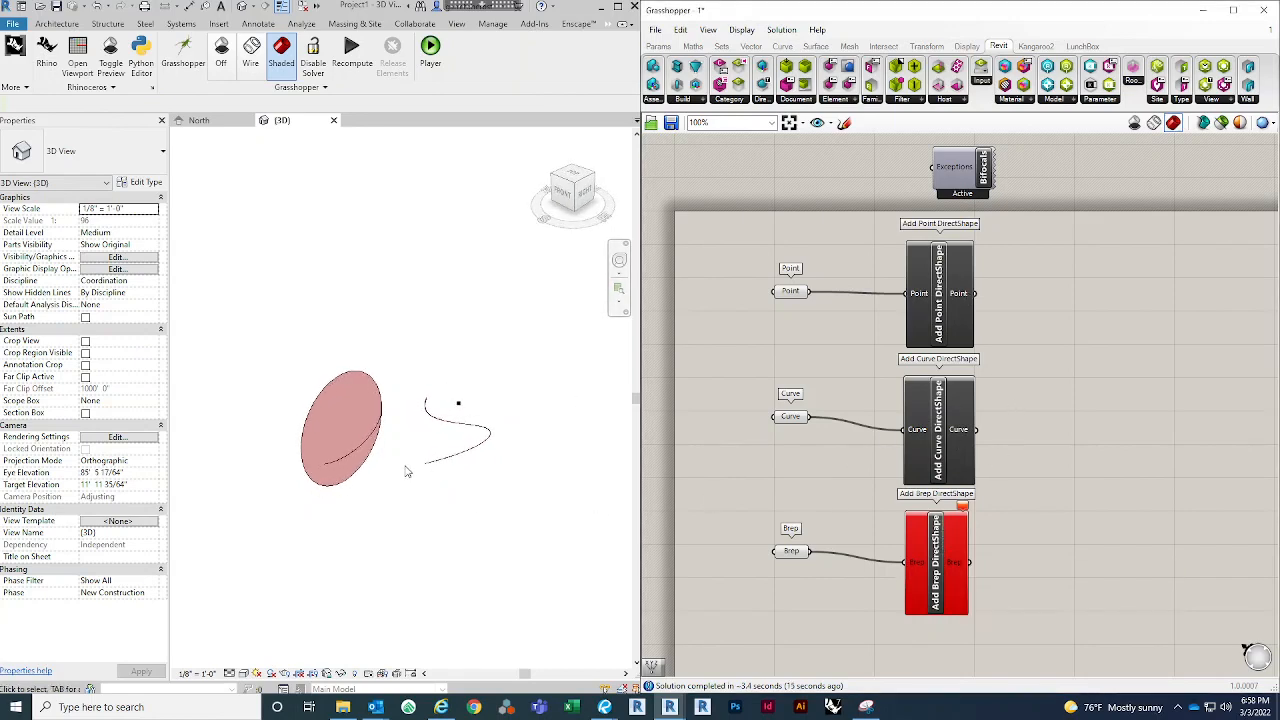
left_click(366, 406)
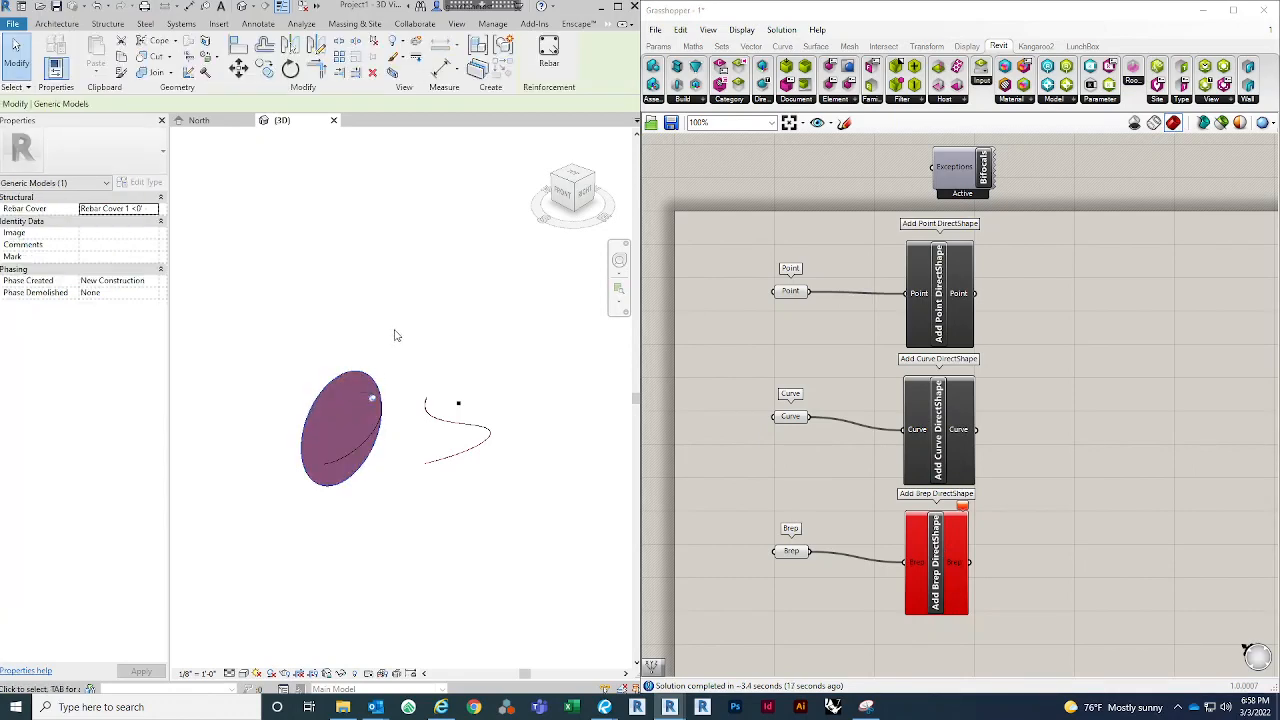
middle_click_drag(407, 324, 402, 362, "shift")
left_click(420, 309)
middle_click_drag(423, 312, 437, 314)
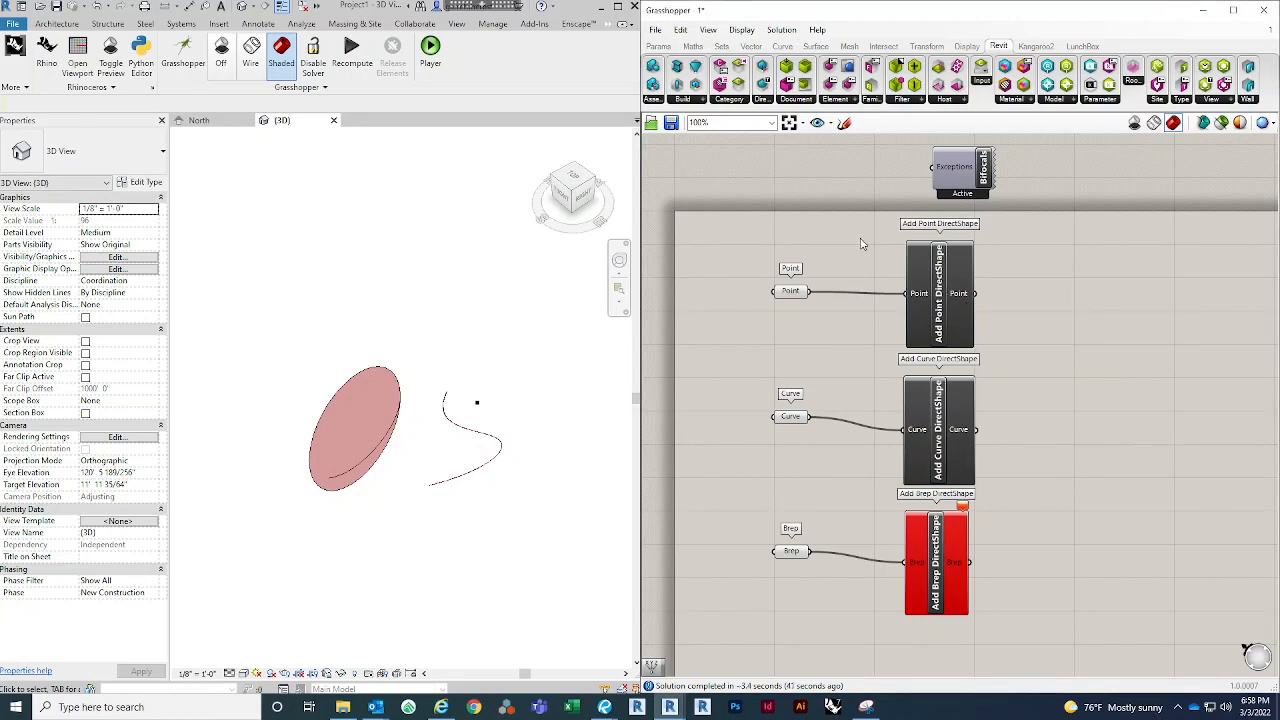
Step: Move the Bifocals component so it sits directly above the Add Point DirectShape component
right_click_drag(848, 275, 817, 289)
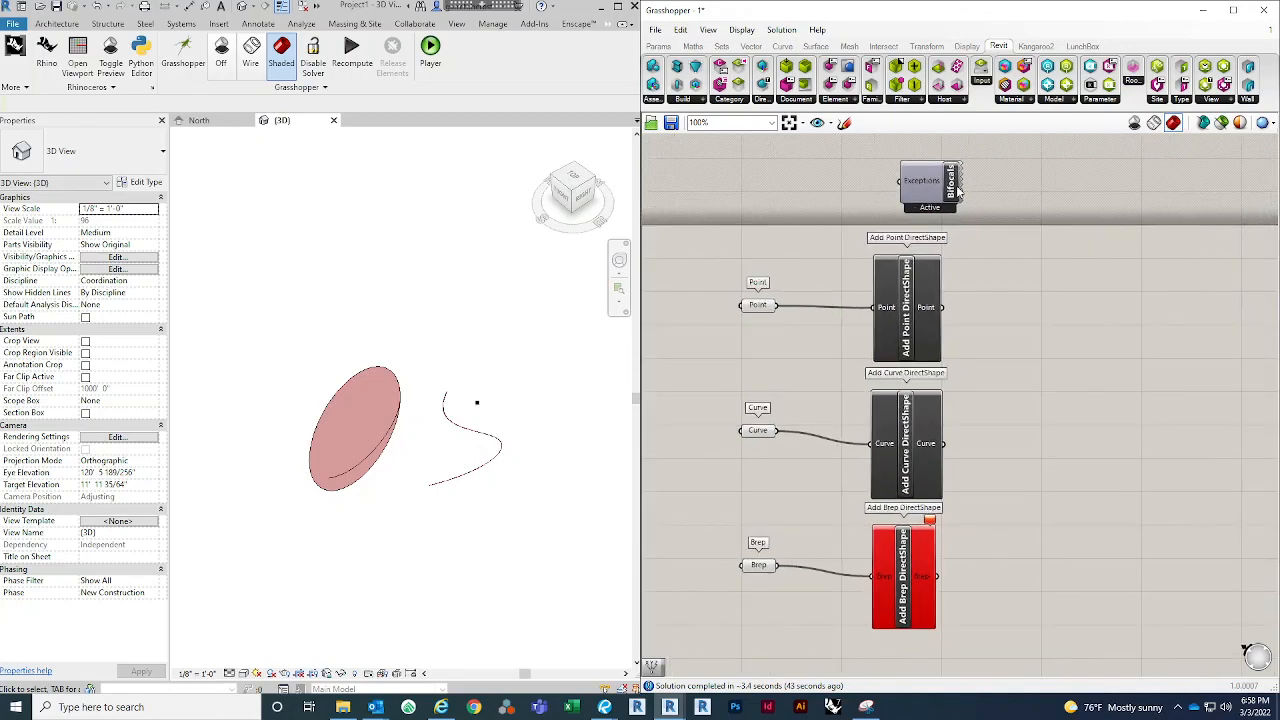
left_click_drag(929, 183, 902, 182)
left_click(948, 155)
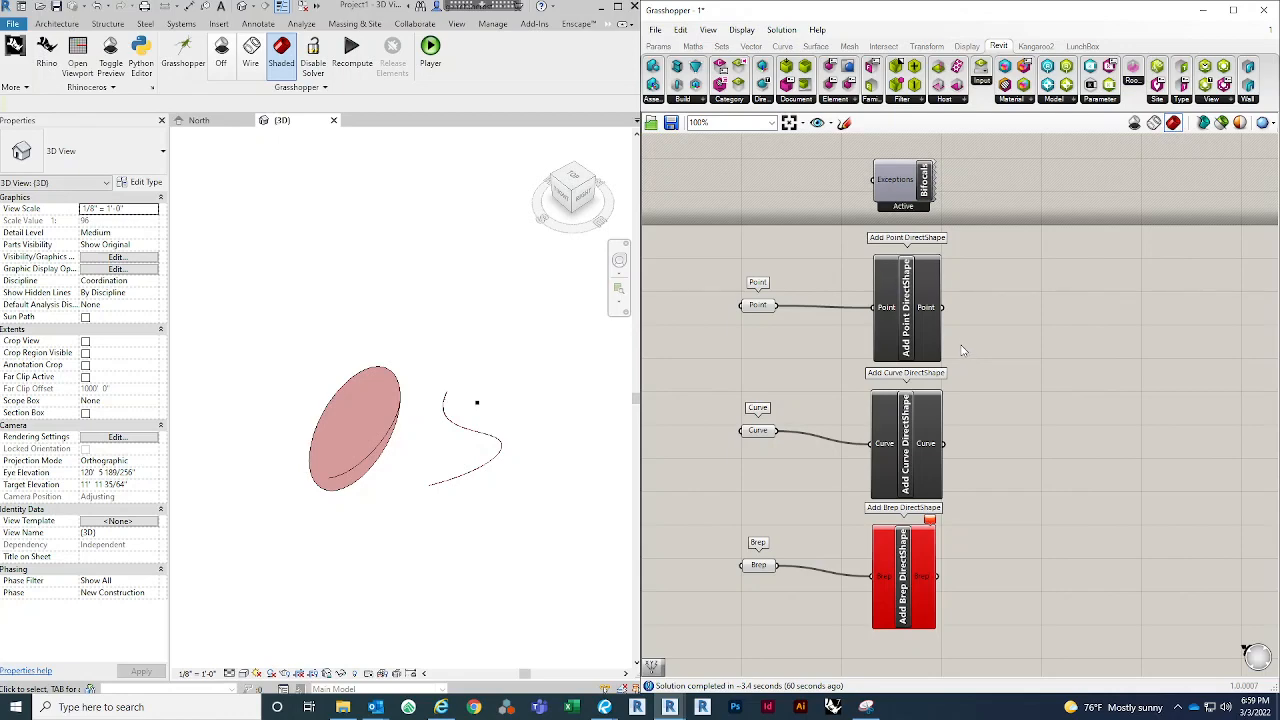
Step: Select the curve, point and ellipsoid one at a time in the Revit 3D view to examine their category and properties
left_click(487, 452)
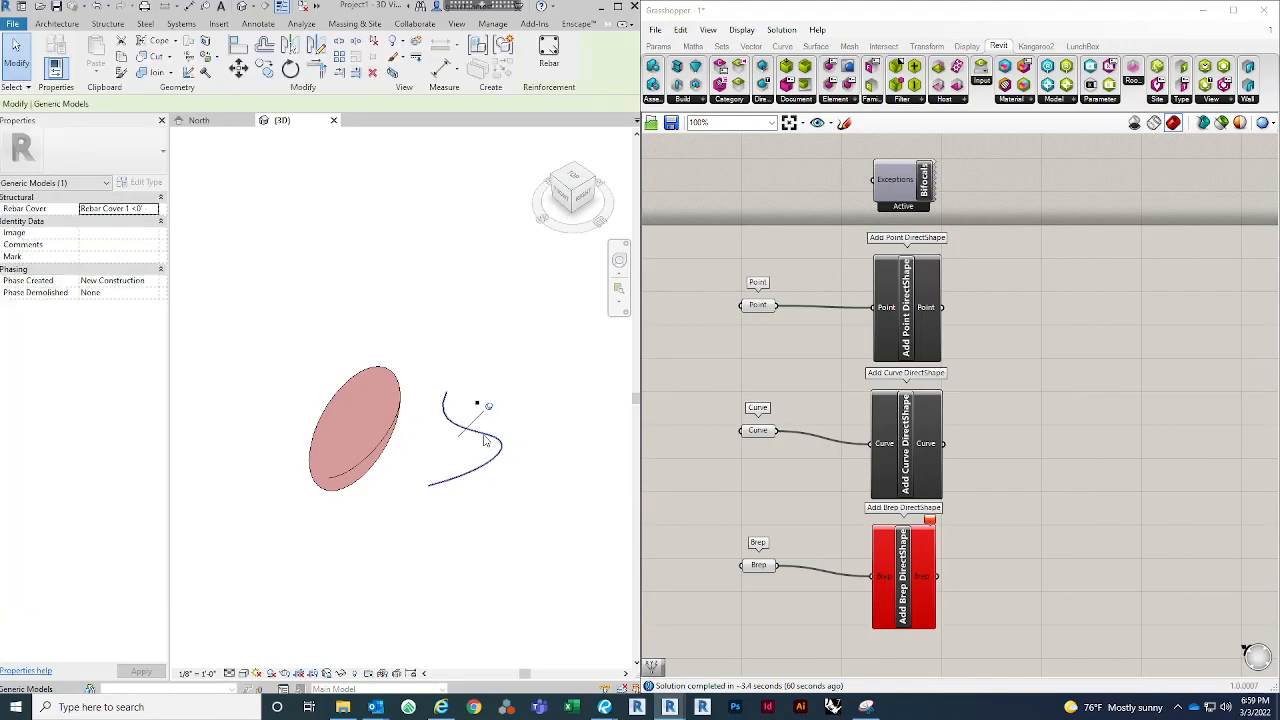
middle_click_drag(484, 447, 471, 441, "shift")
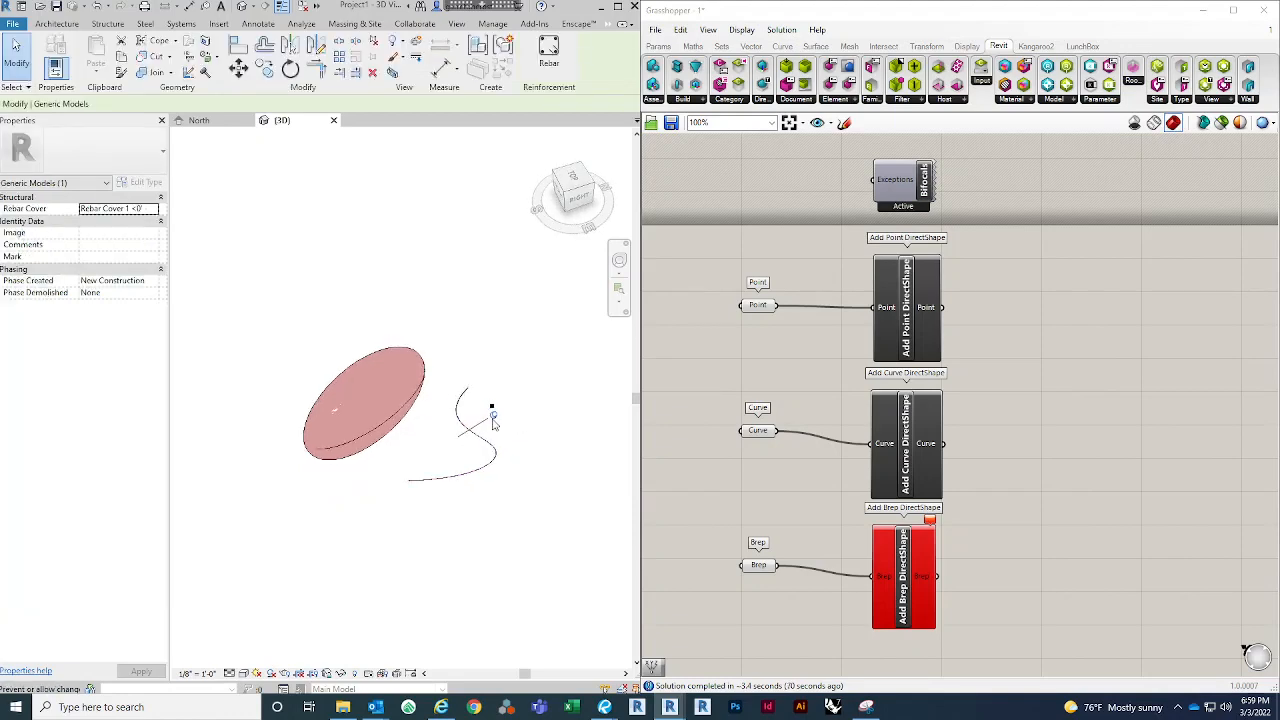
left_click(537, 386)
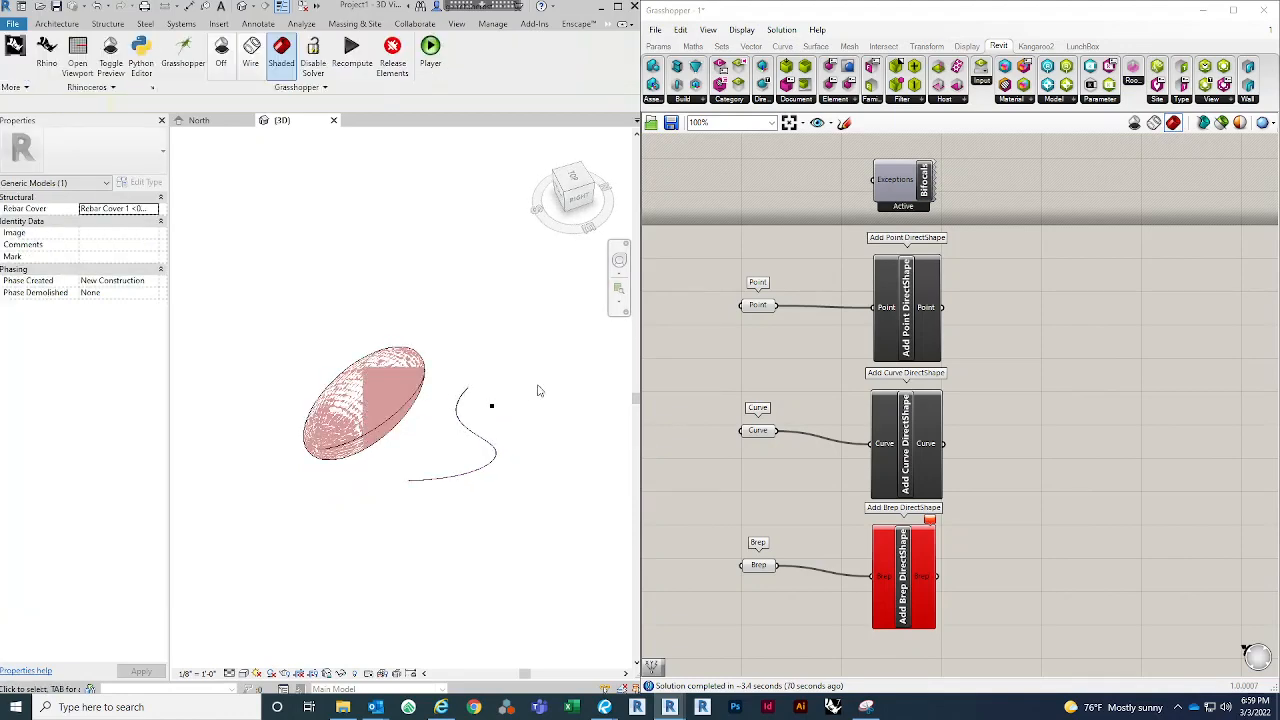
scroll(515, 410, "up", 4)
left_click(491, 443)
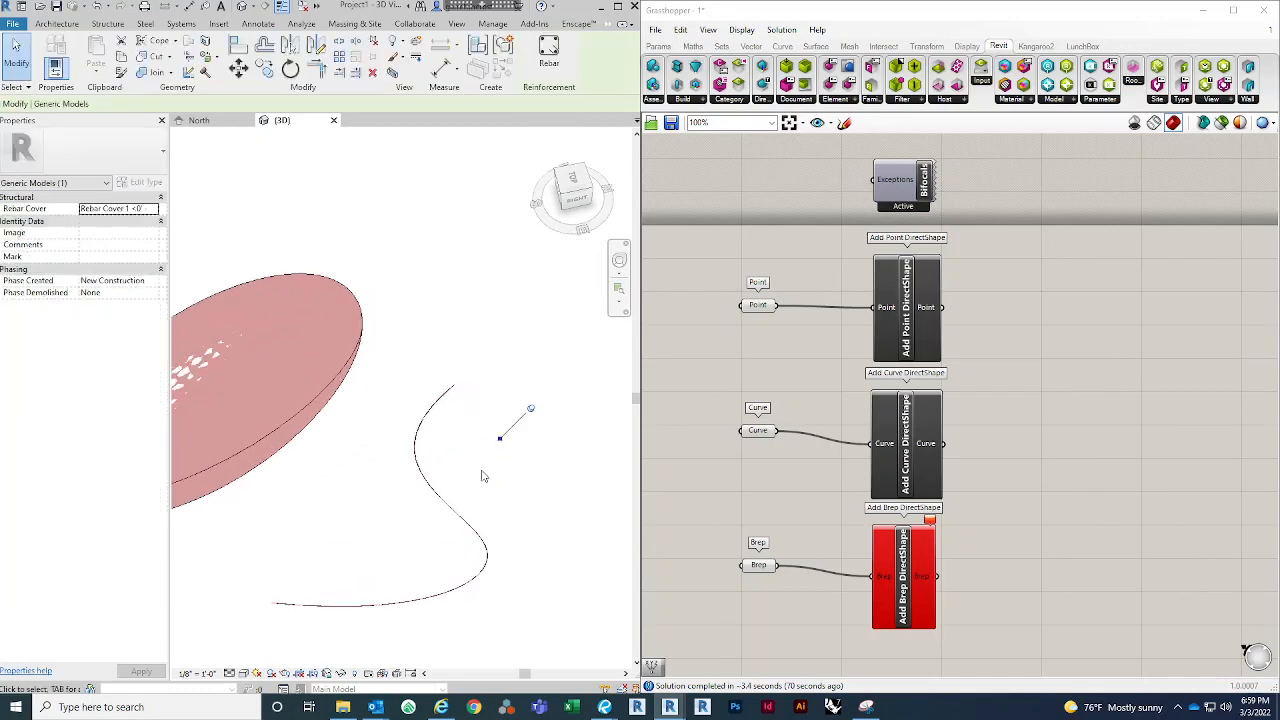
left_click(502, 495)
left_click(441, 498)
left_click(404, 521)
left_click(310, 430)
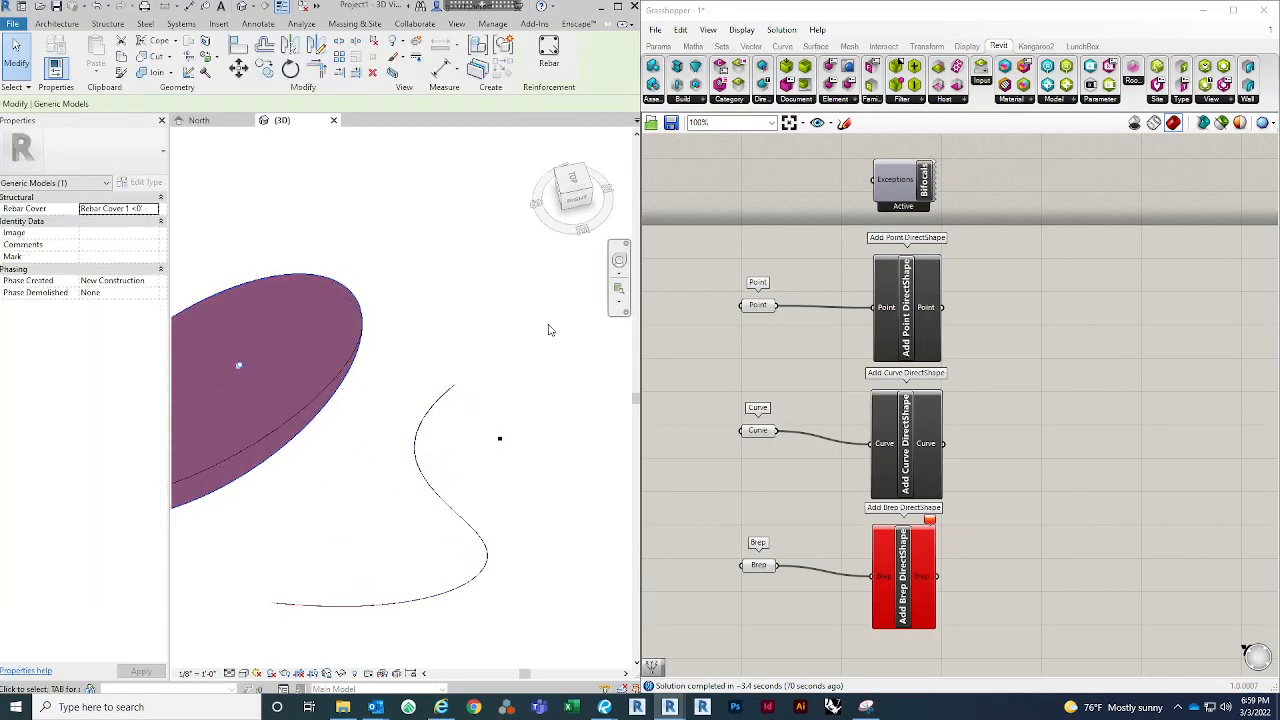
middle_click_drag(549, 330, 440, 482, "shift")
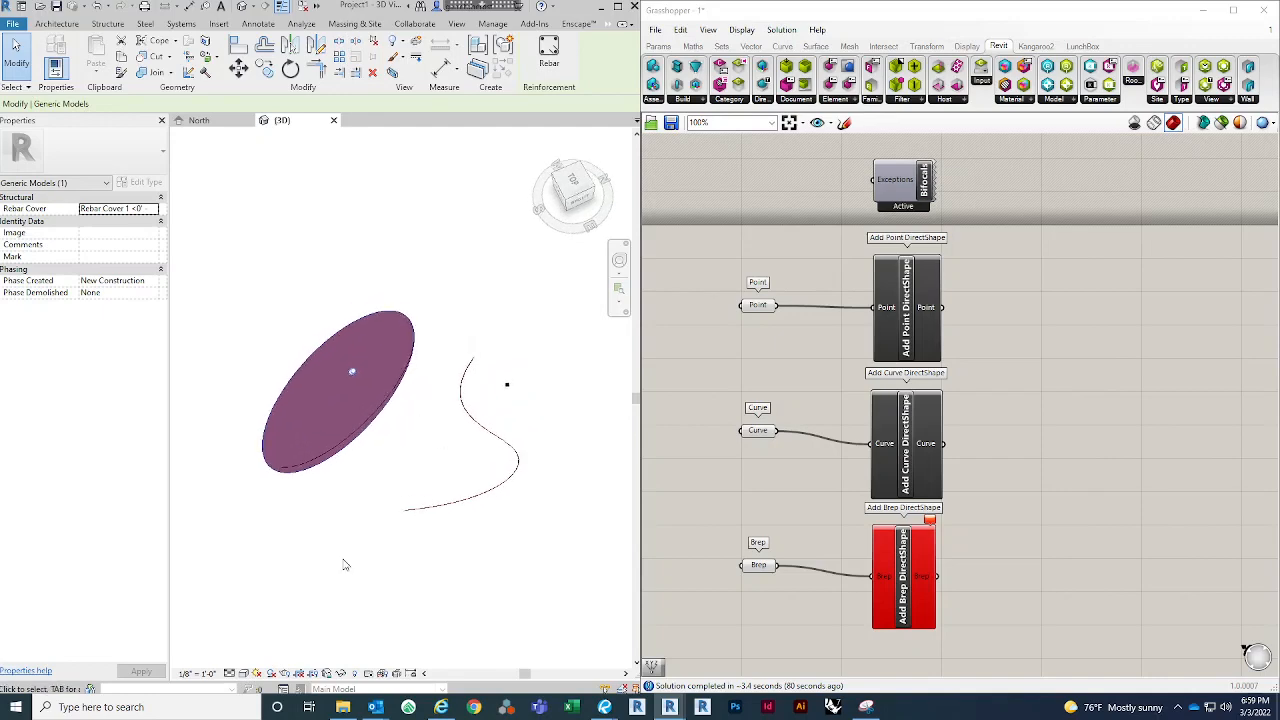
left_click(343, 560)
middle_click_drag(340, 561, 391, 535, "shift")
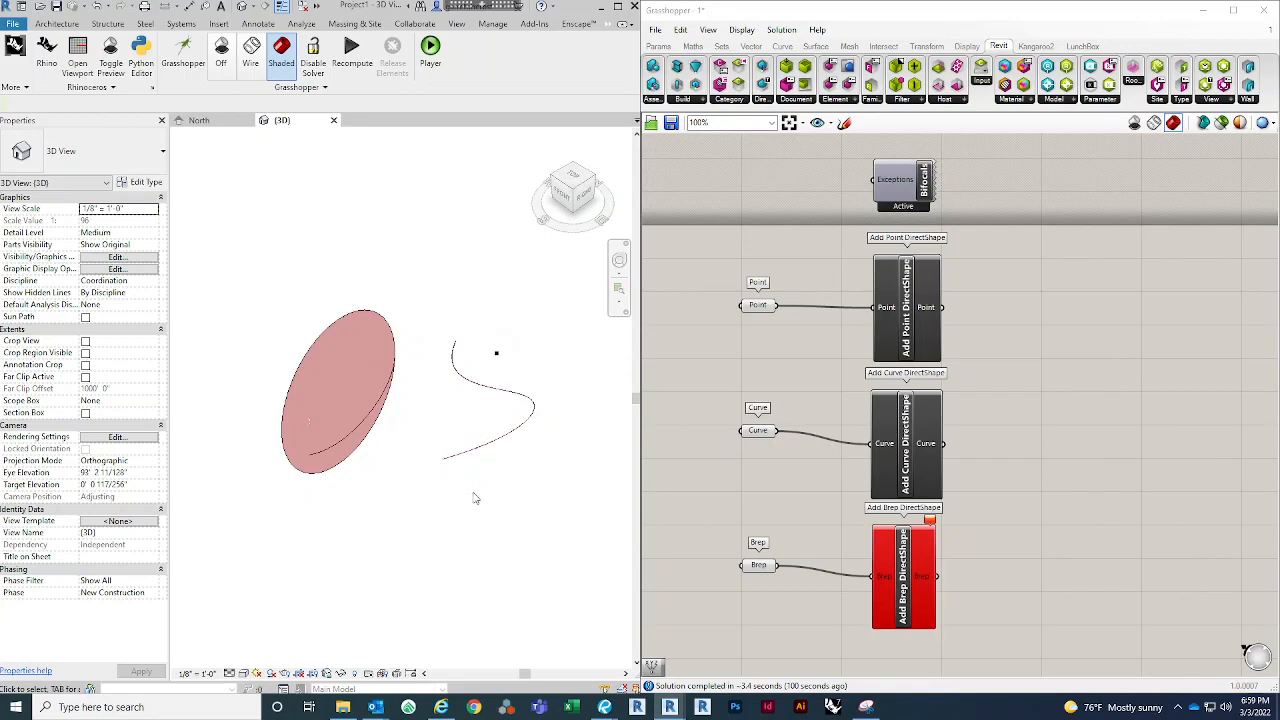
Step: Examine the ellipsoid DirectShape in Revit from several angles, selecting it to check its properties
middle_click_drag(469, 427, 401, 435, "shift")
left_click(390, 373)
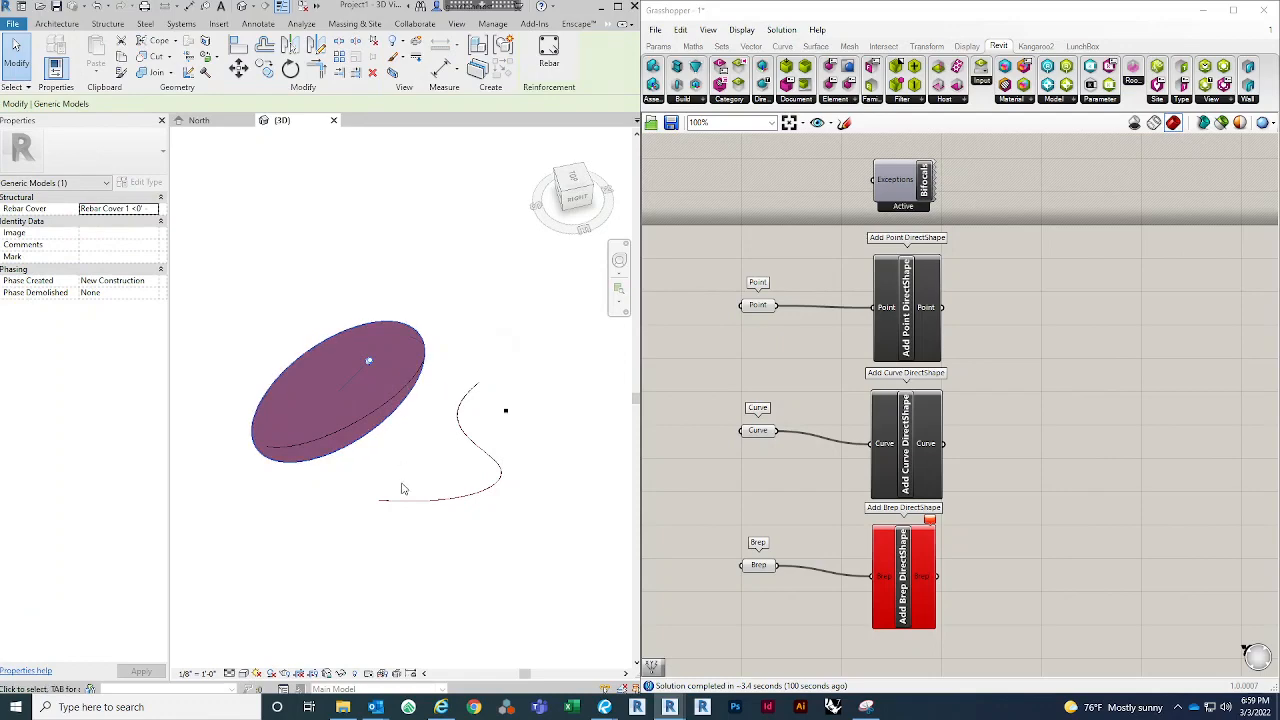
left_click(267, 527)
middle_click_drag(267, 525, 317, 495, "shift")
middle_click_drag(337, 558, 460, 480, "shift")
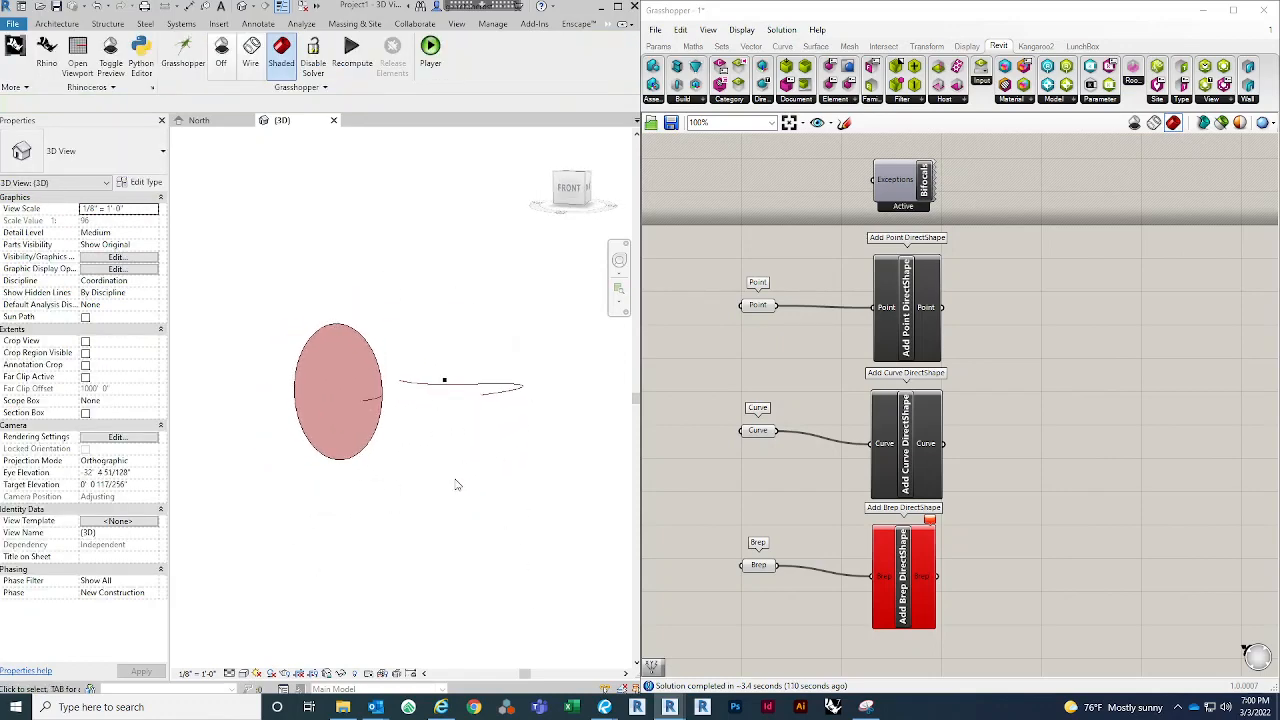
middle_click_drag(470, 411, 408, 329, "shift")
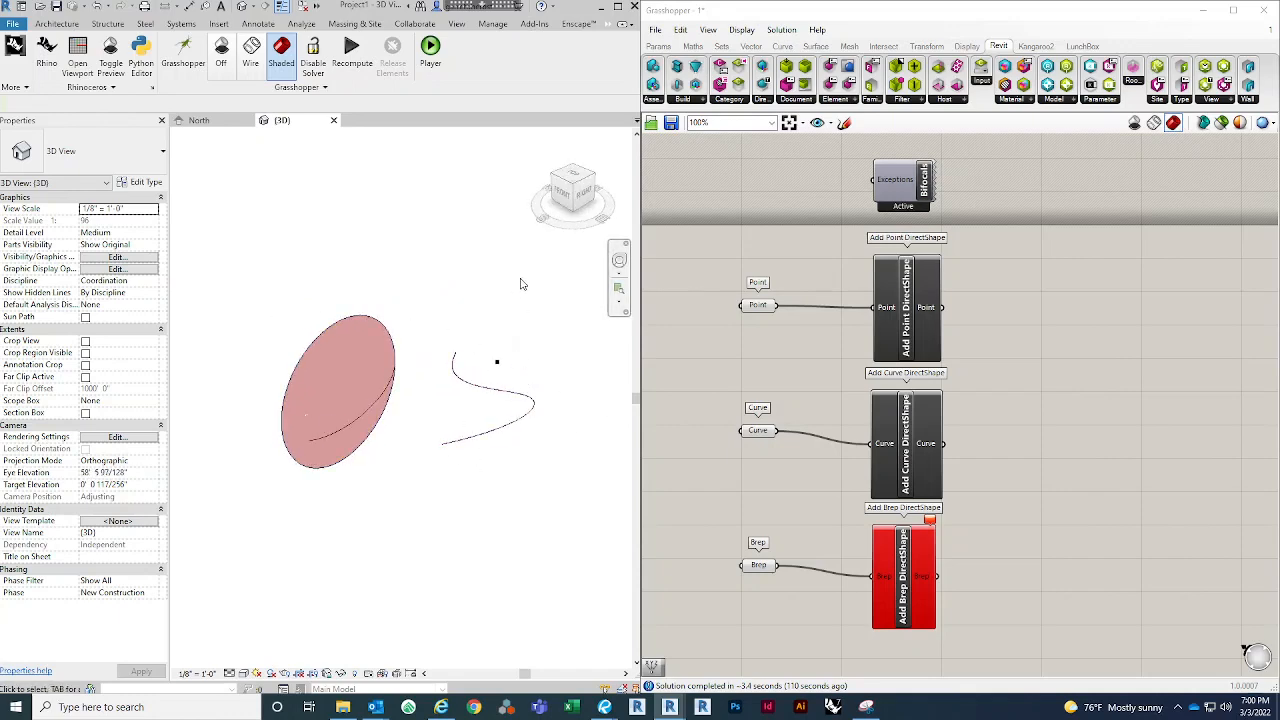
middle_click_drag(512, 342, 380, 450)
left_click(357, 468)
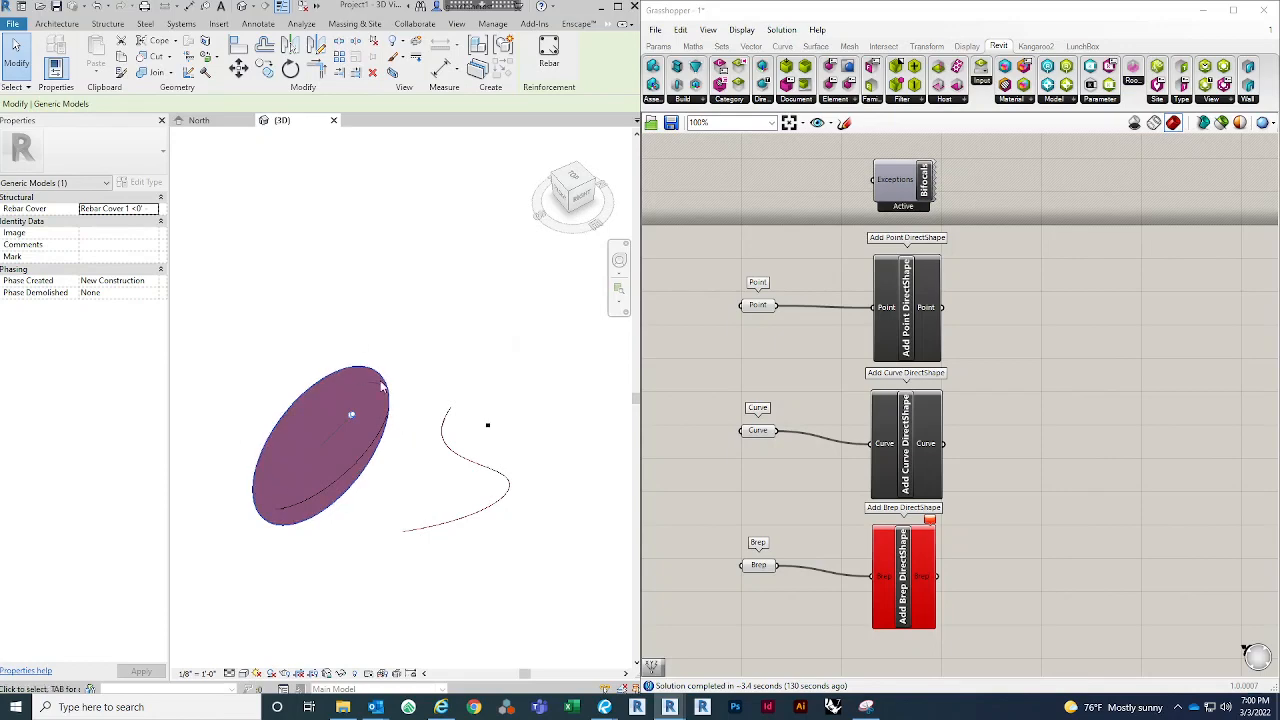
mouse_move(432, 510)
middle_mouse_down("shift")
mouse_move(359, 421)
mouse_move(426, 524)
middle_mouse_up("shift")
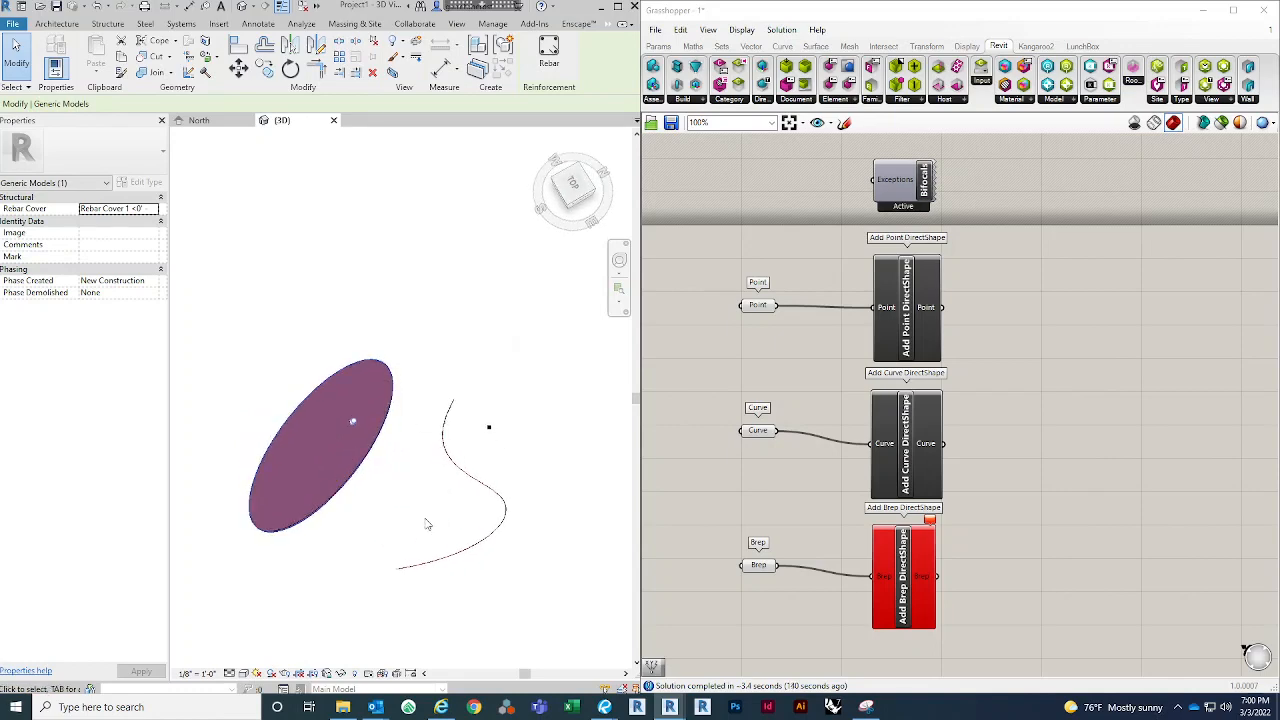
Step: Unpin the ellipsoid DirectShape in the Revit 3D view and move it upward away from its original location
middle_click_drag(420, 523, 387, 402, "shift")
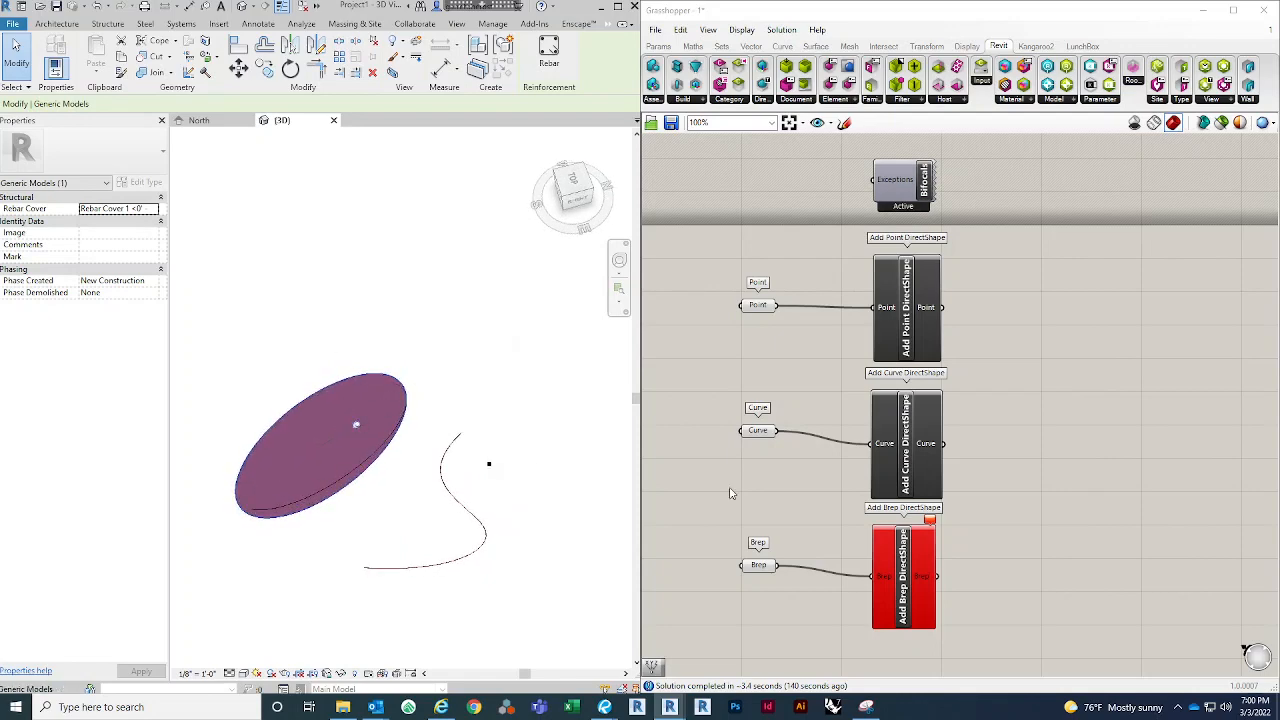
middle_click_drag(403, 574, 405, 552, "shift")
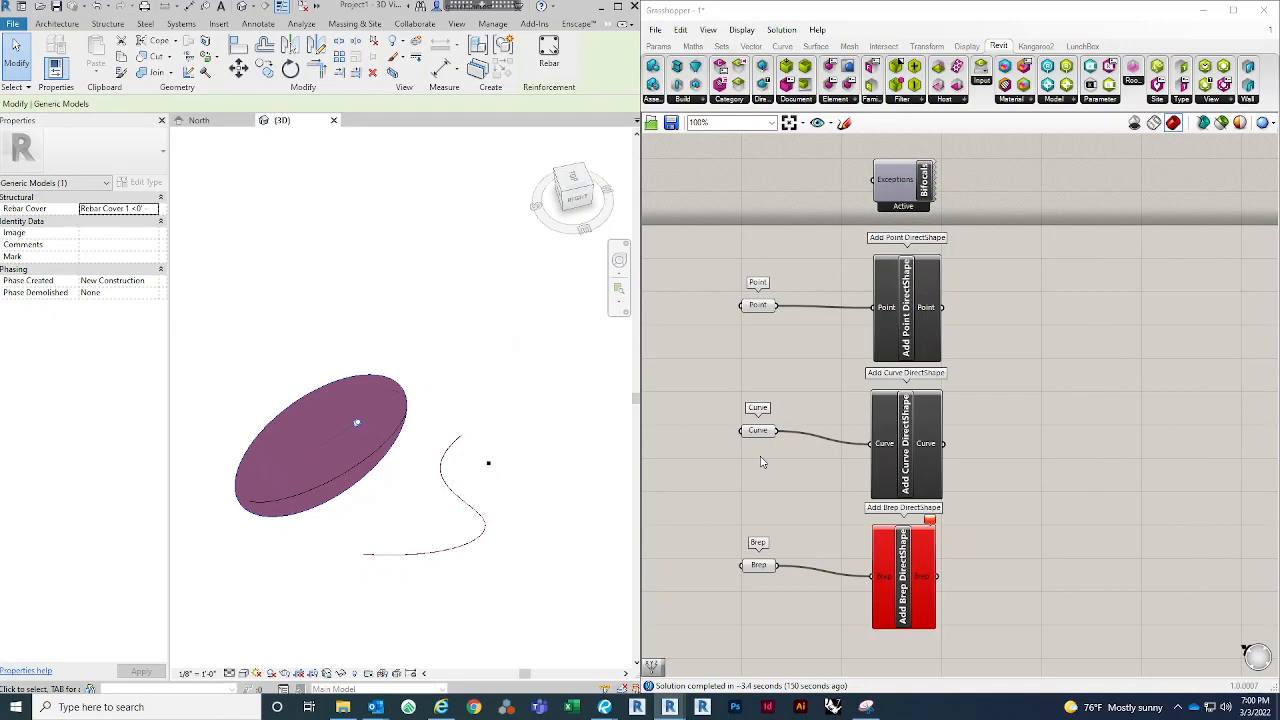
left_click(503, 418)
left_click(371, 417)
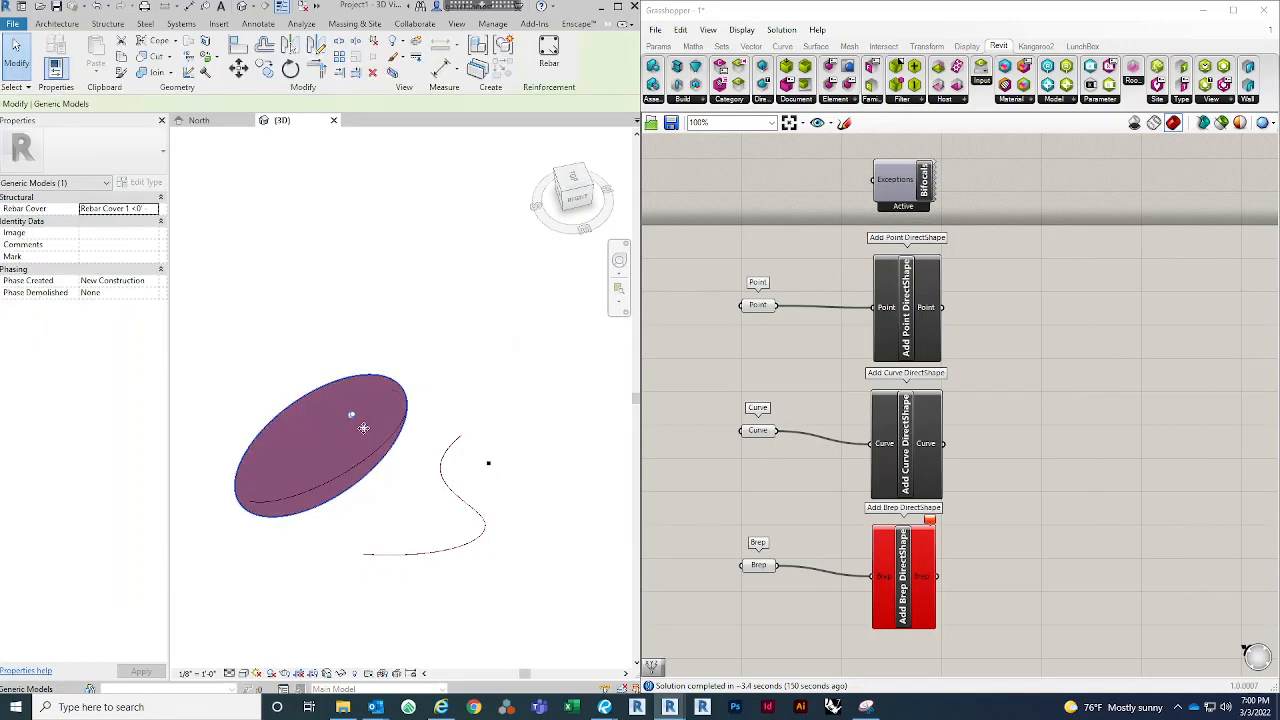
left_click(407, 480)
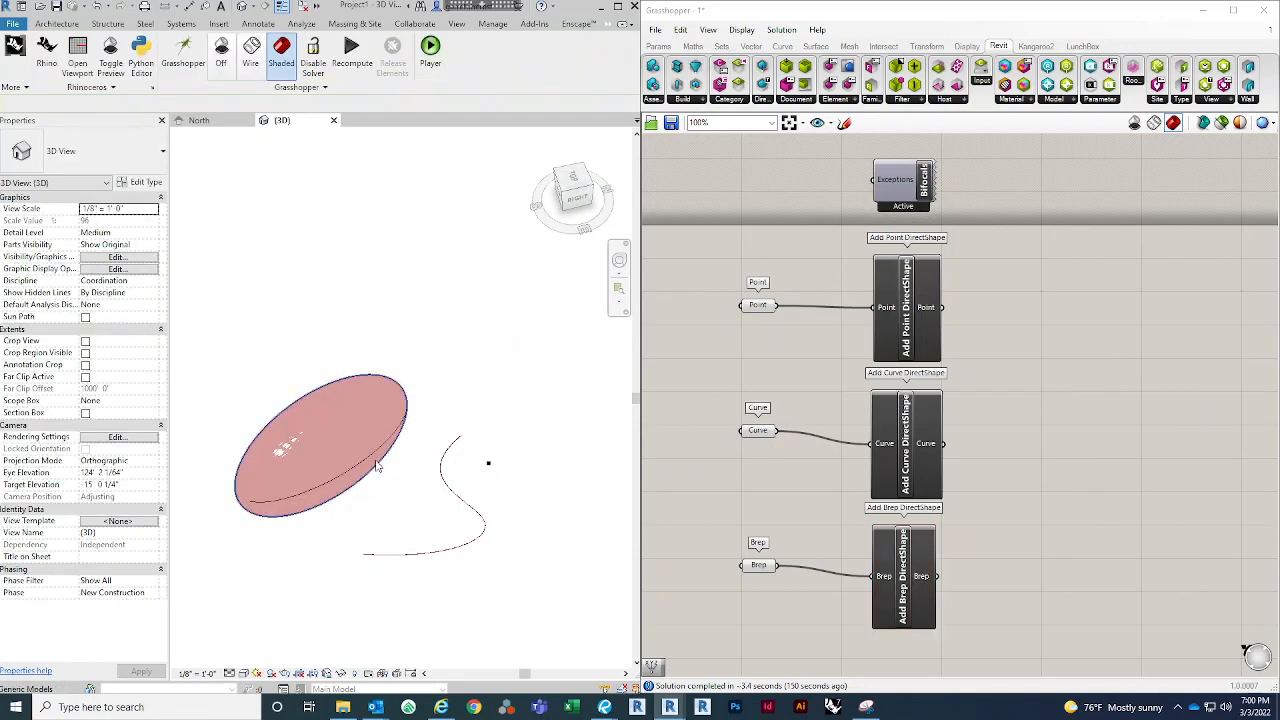
left_click(376, 465)
left_click_drag(382, 307, 384, 305)
left_click(439, 314)
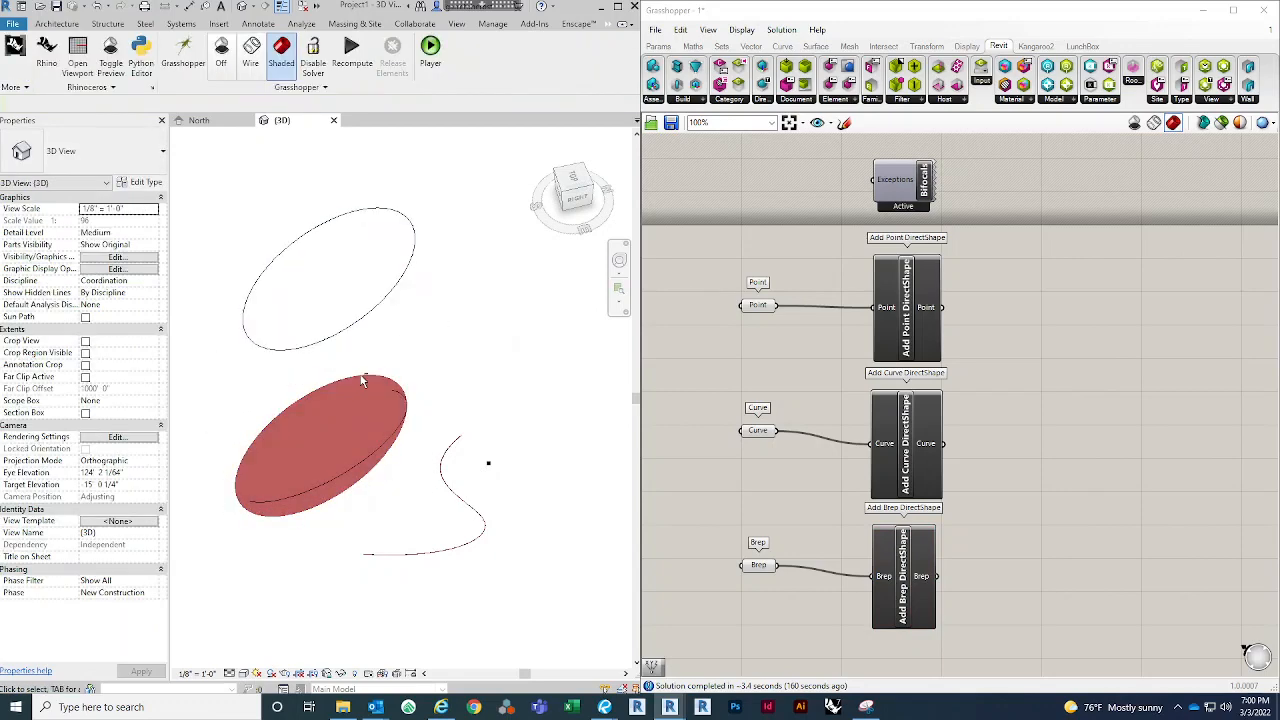
Step: Delete the unpinned, moved ellipsoid from the Revit 3D view
mouse_move(361, 378)
middle_mouse_down("shift")
mouse_move(558, 318)
mouse_move(543, 300)
mouse_move(491, 354)
mouse_move(463, 340)
mouse_move(349, 399)
middle_mouse_up("shift")
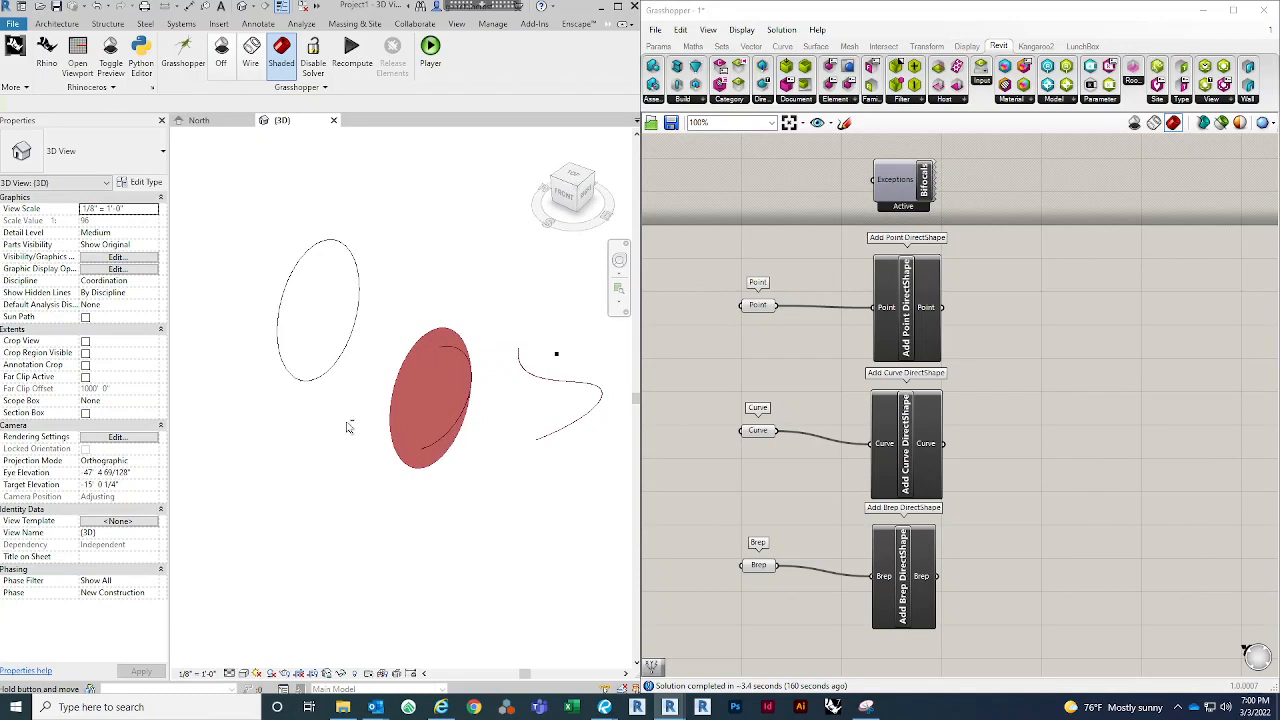
left_click(333, 360)
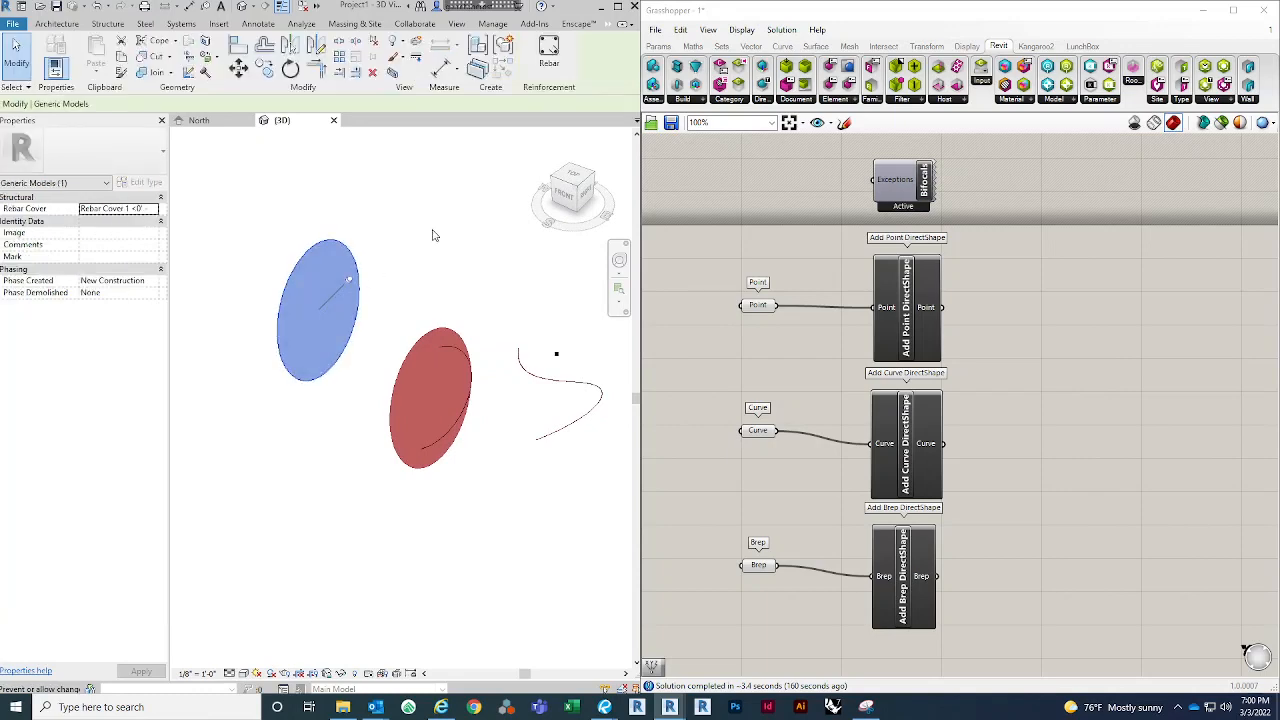
key("Delete")
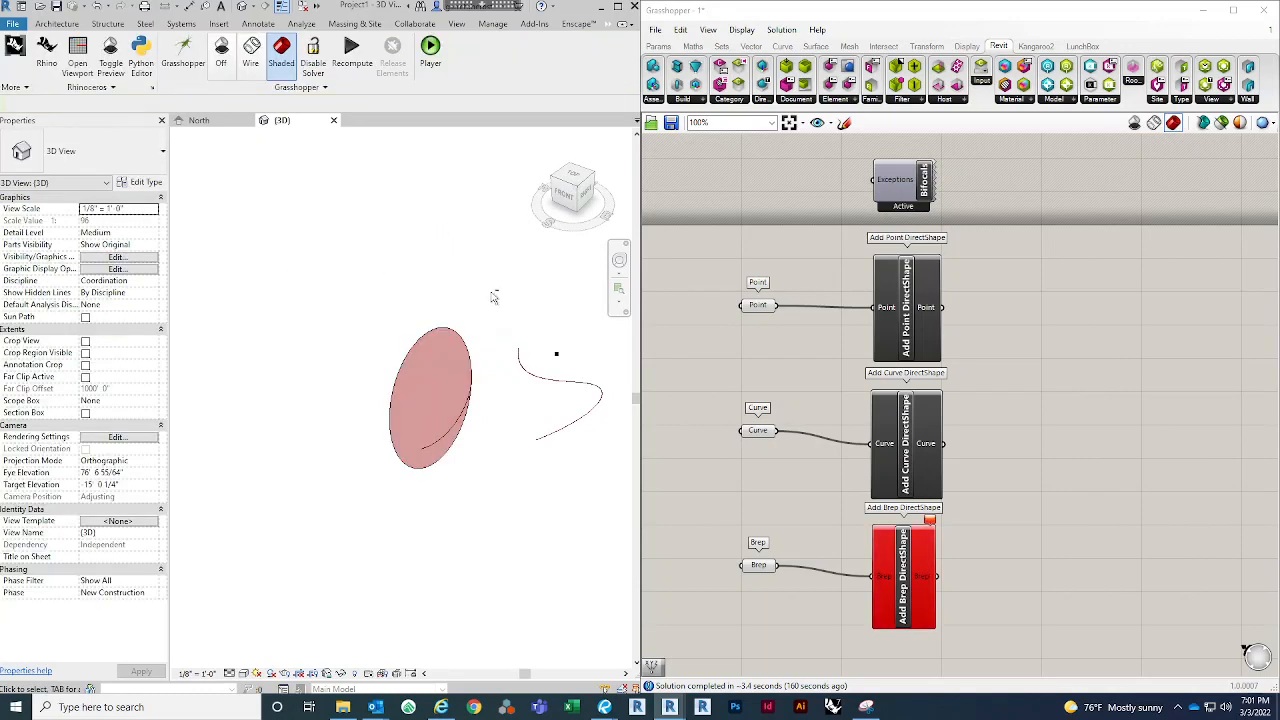
Step: Unpin the curve DirectShape in the Revit 3D view and move it upward away from its original location
middle_click_drag(495, 297, 378, 380, "shift")
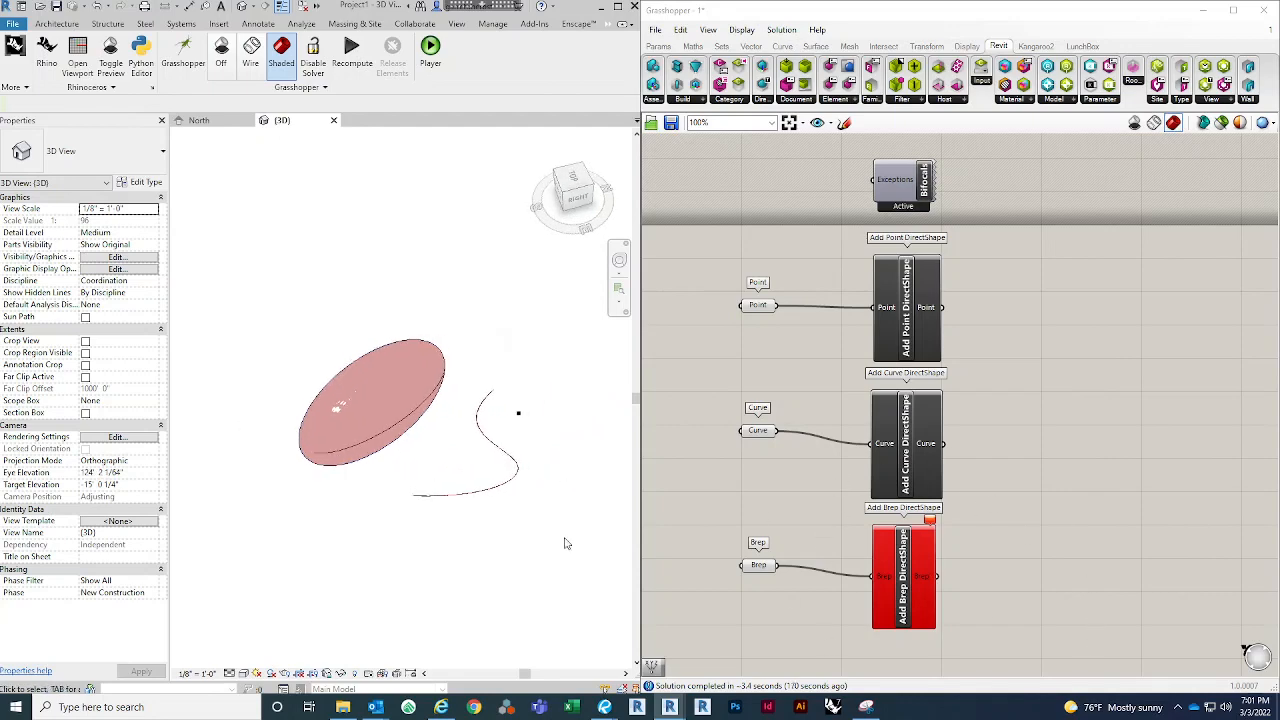
middle_click_drag(432, 541, 381, 536, "shift")
middle_click_drag(447, 500, 507, 491, "shift")
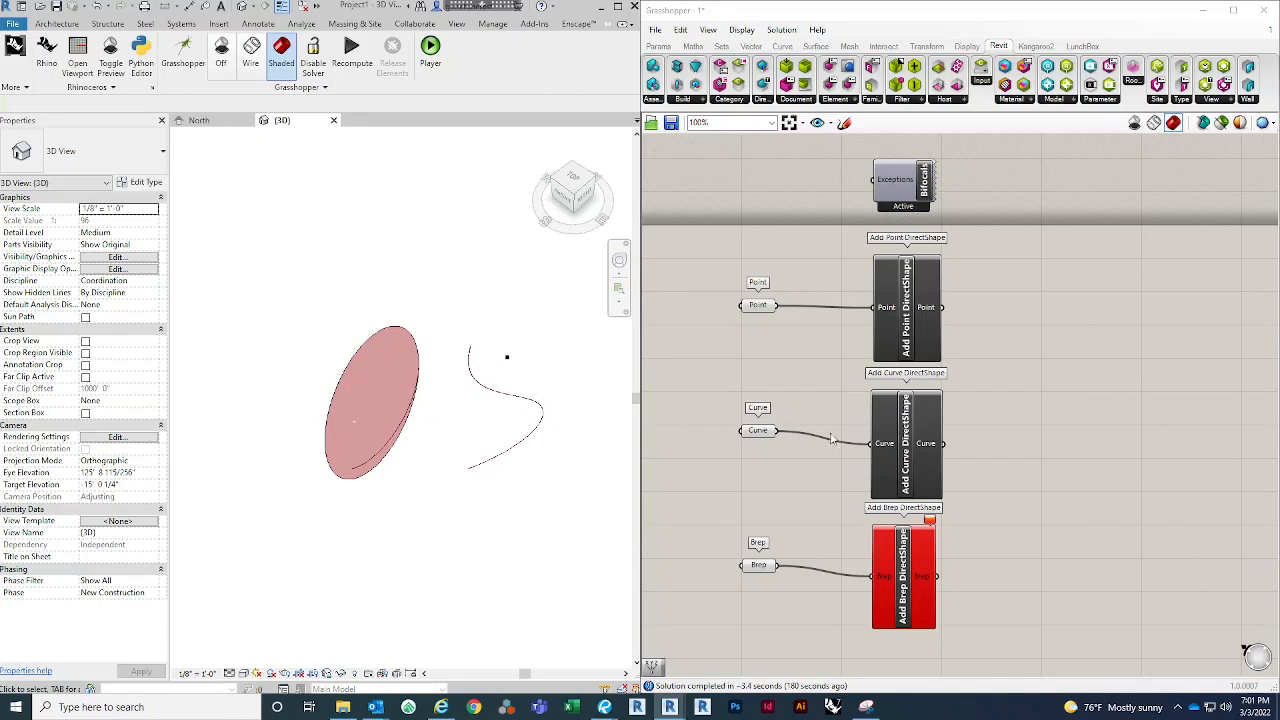
left_click(1060, 519)
right_click(1044, 520)
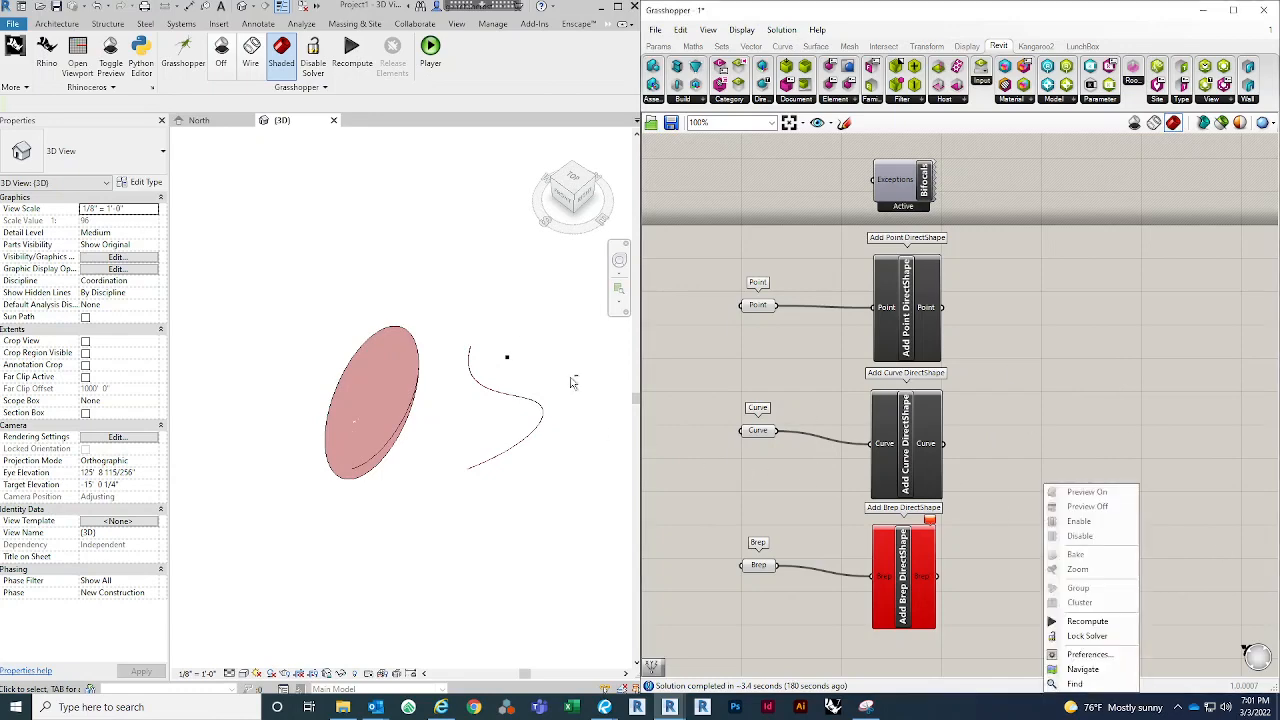
left_click(505, 368)
left_click(506, 368)
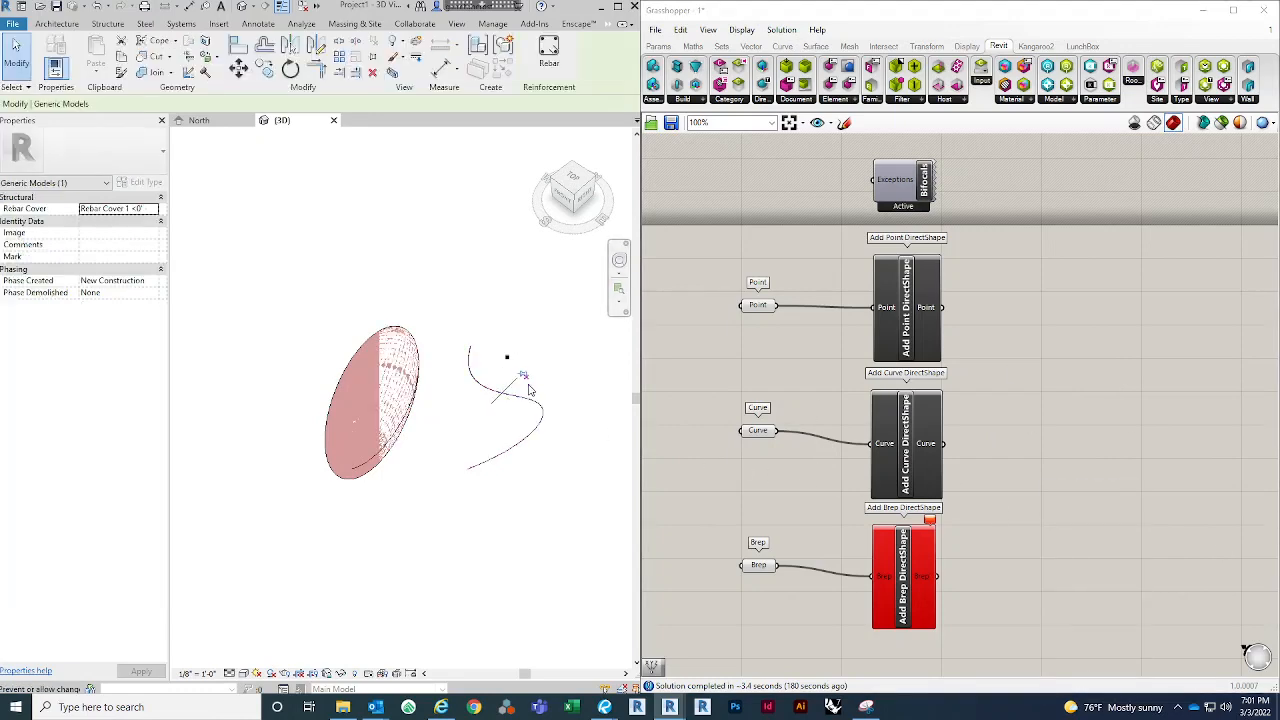
left_click_drag(530, 397, 530, 305)
left_click(540, 358)
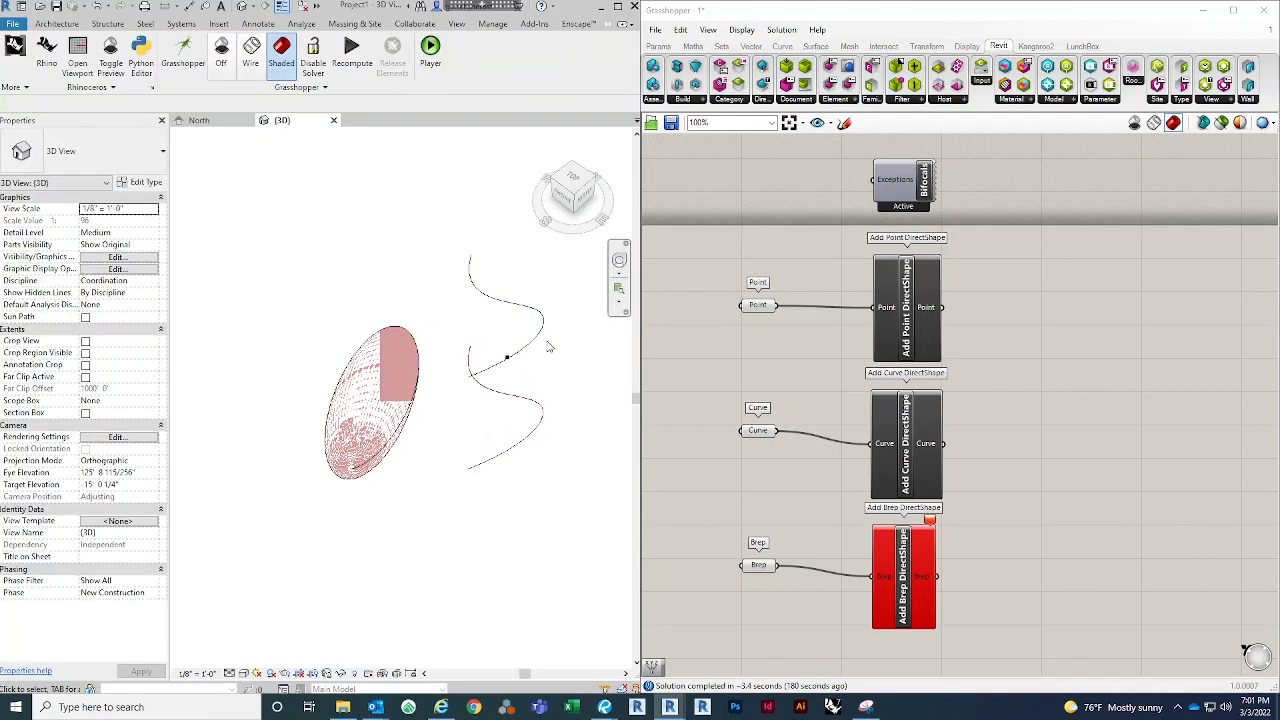
Step: Undo the move of the curve DirectShape in Revit
left_click(541, 315)
key("ctrl+z")
left_click(332, 244)
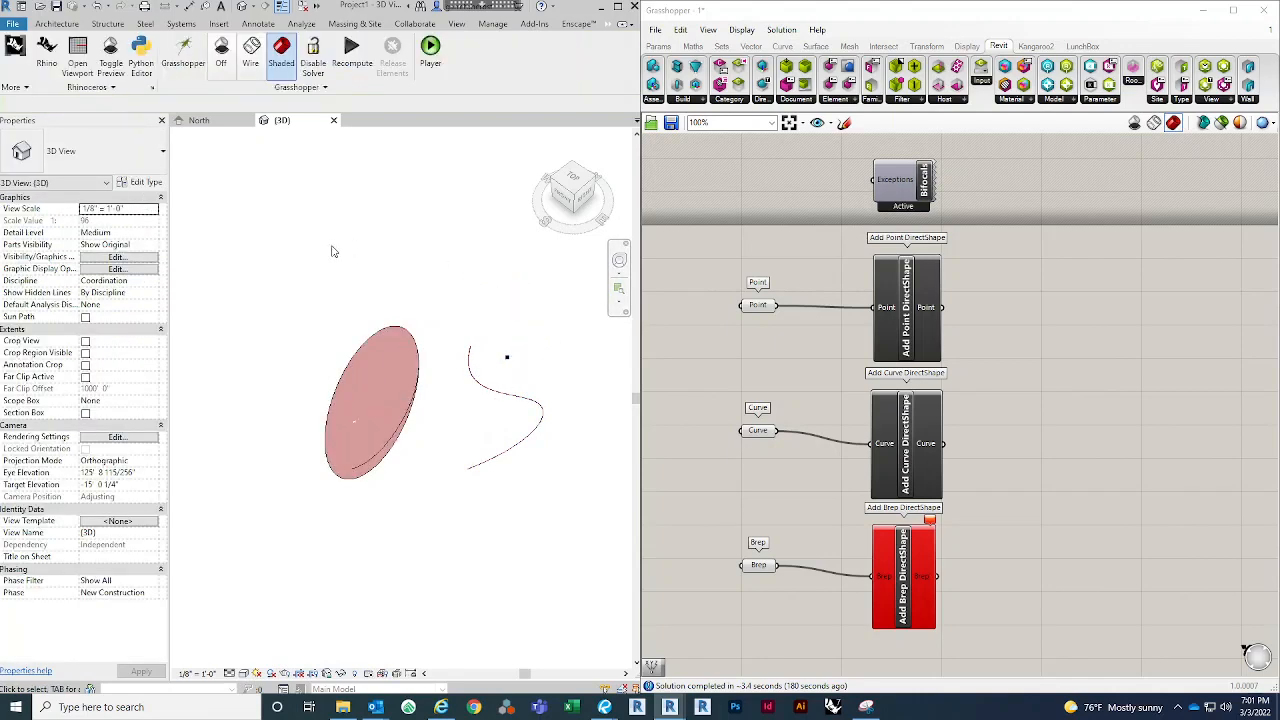
middle_click_drag(472, 378, 444, 377, "shift")
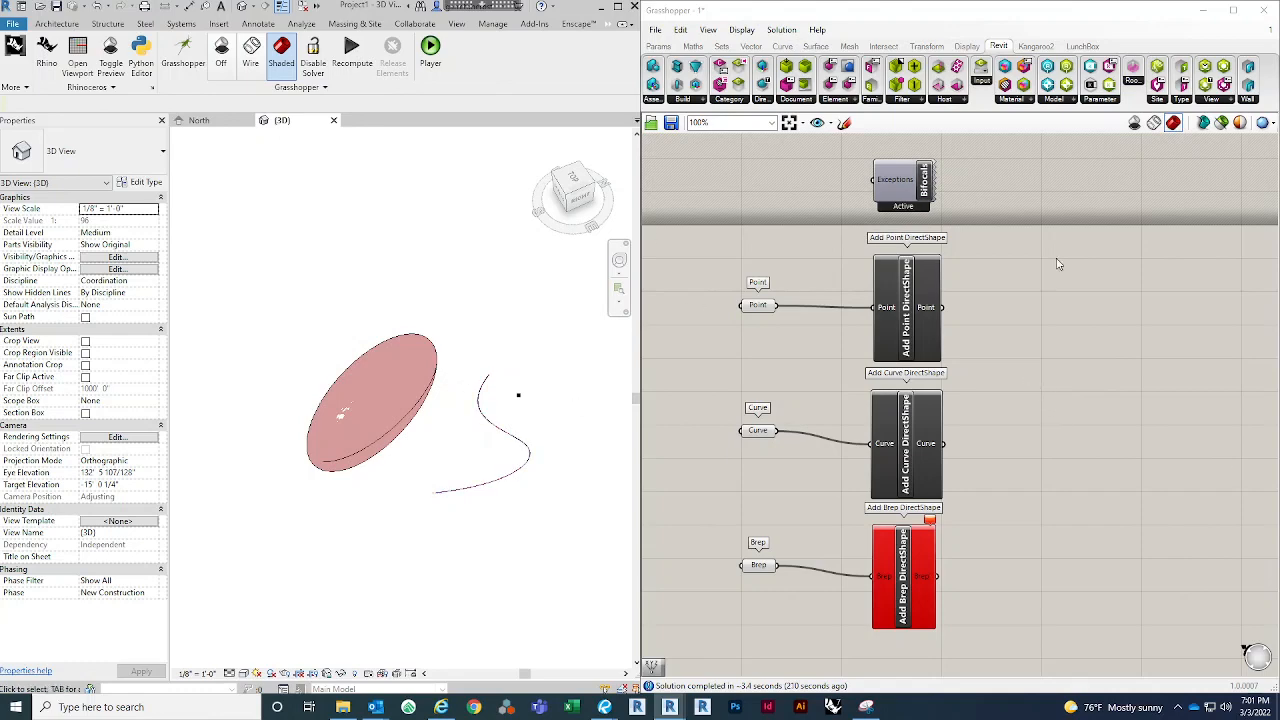
Step: Move the Grasshopper window off Rhino, delete the point, curve and ellipsoid from the Rhino model, and close the Rhino window
left_click_drag(1076, 22, 809, 121)
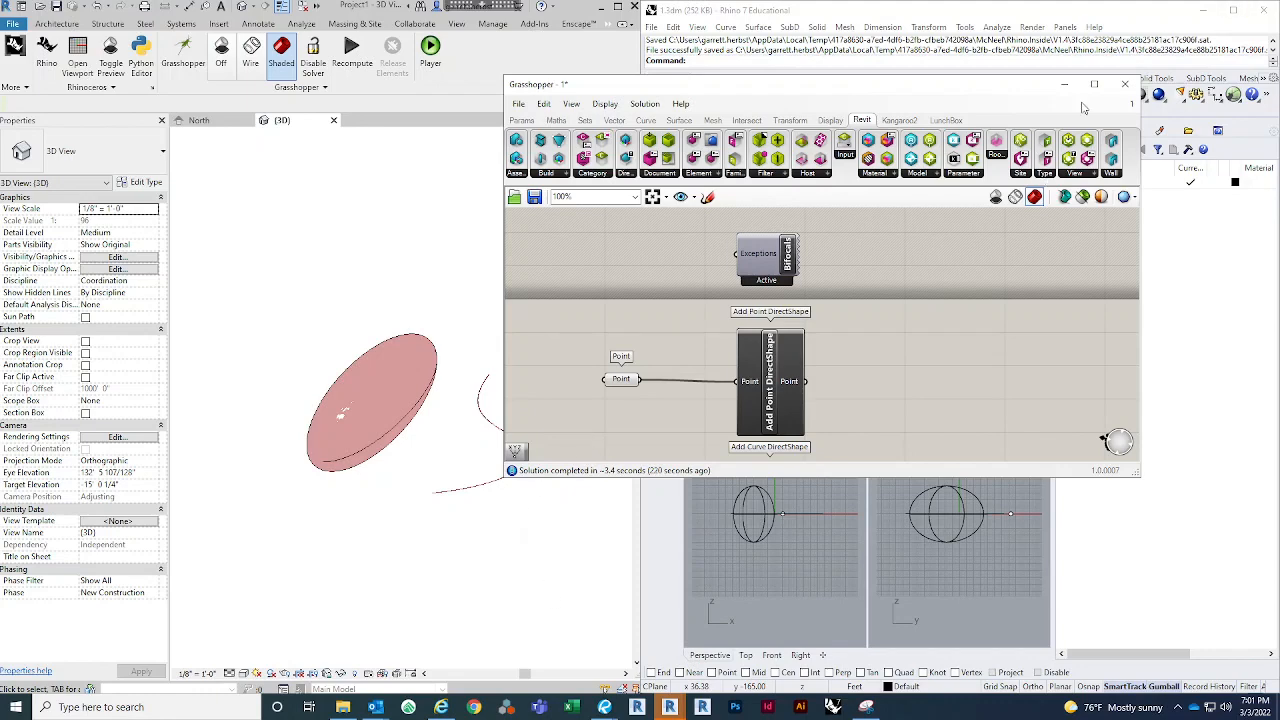
left_click_drag(1060, 84, 602, 108)
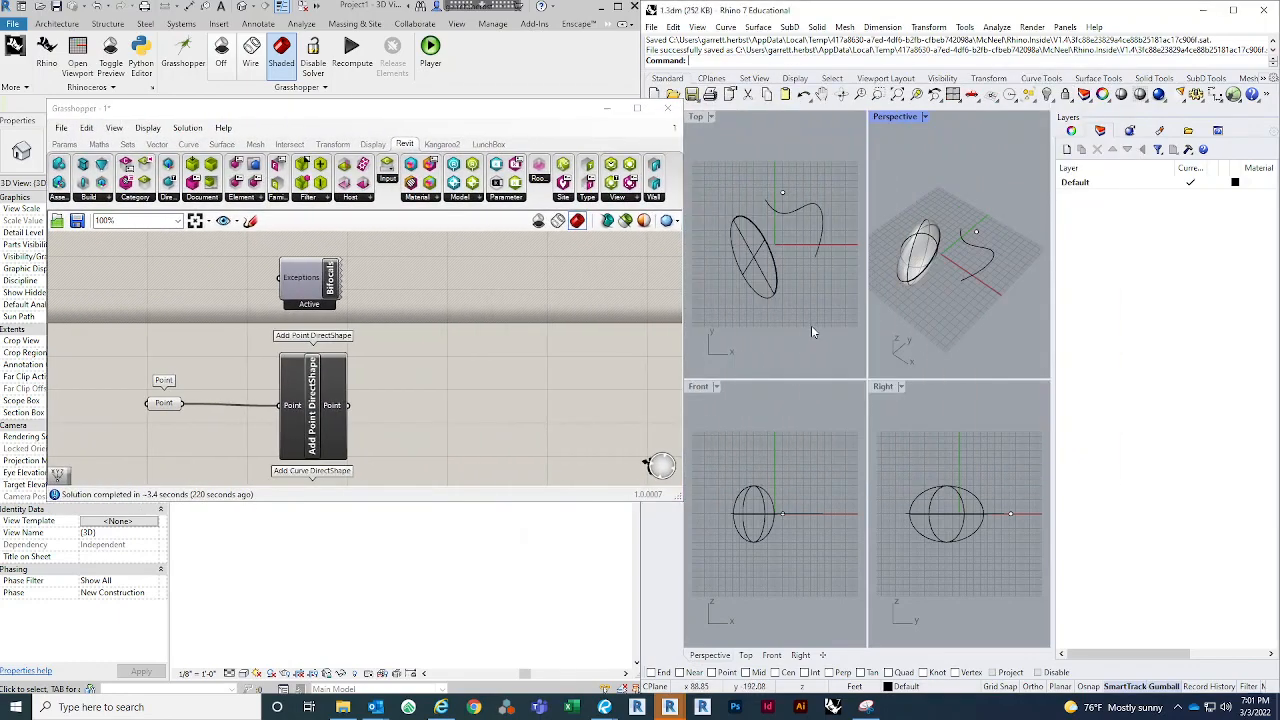
left_click_drag(818, 329, 702, 178)
key("Delete")
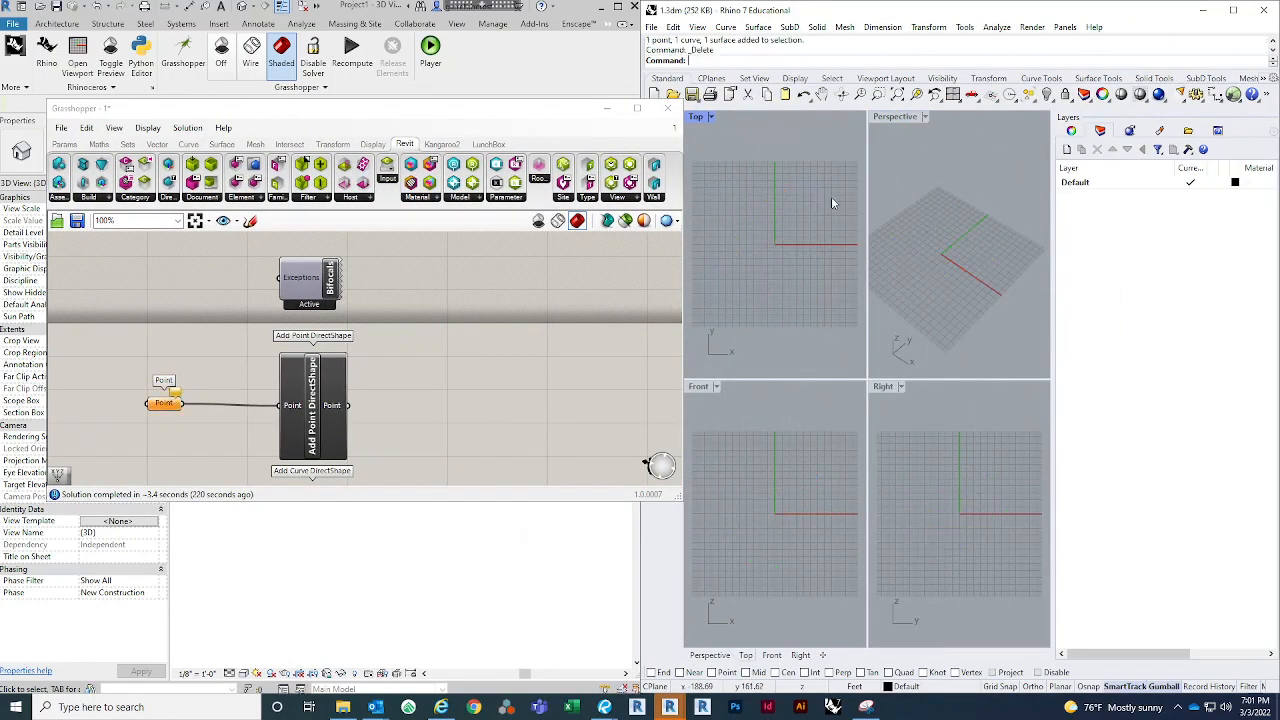
left_click(1262, 10)
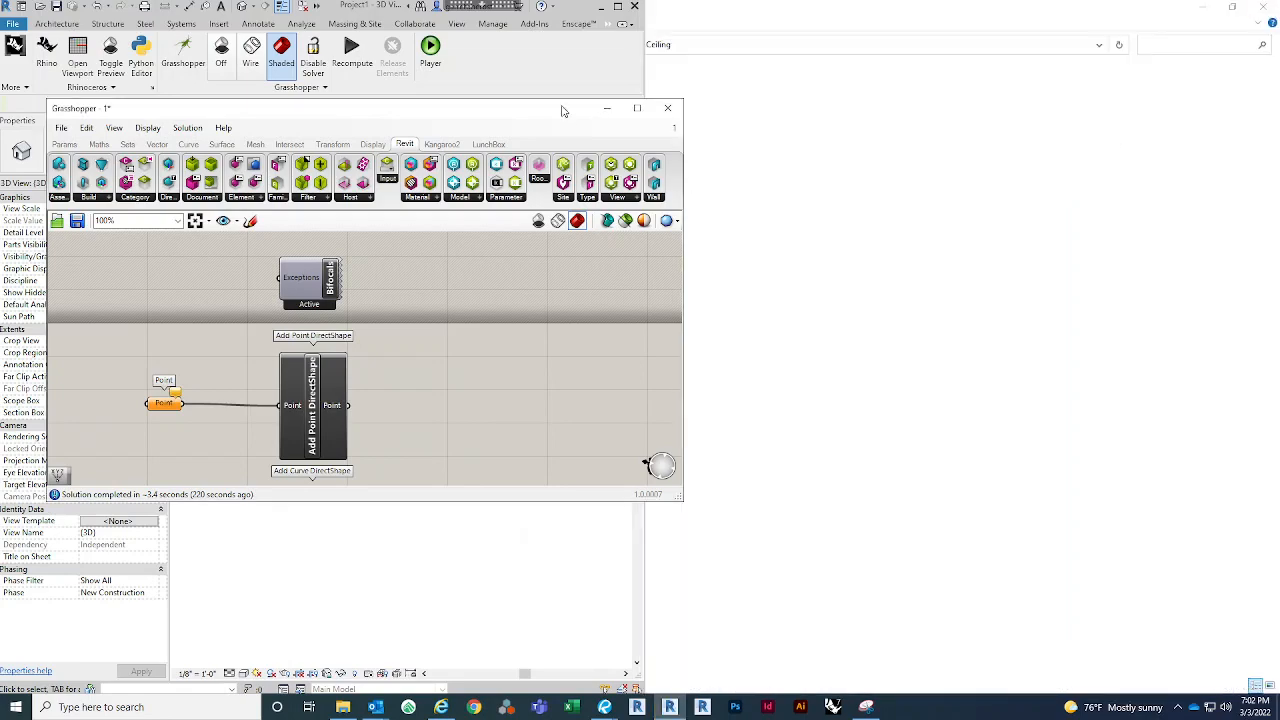
Step: Dock the Grasshopper window beside Revit and delete the point, curve and Brep parameters with their DirectShape components, keeping Bifocals
left_click_drag(557, 109, 1279, 109)
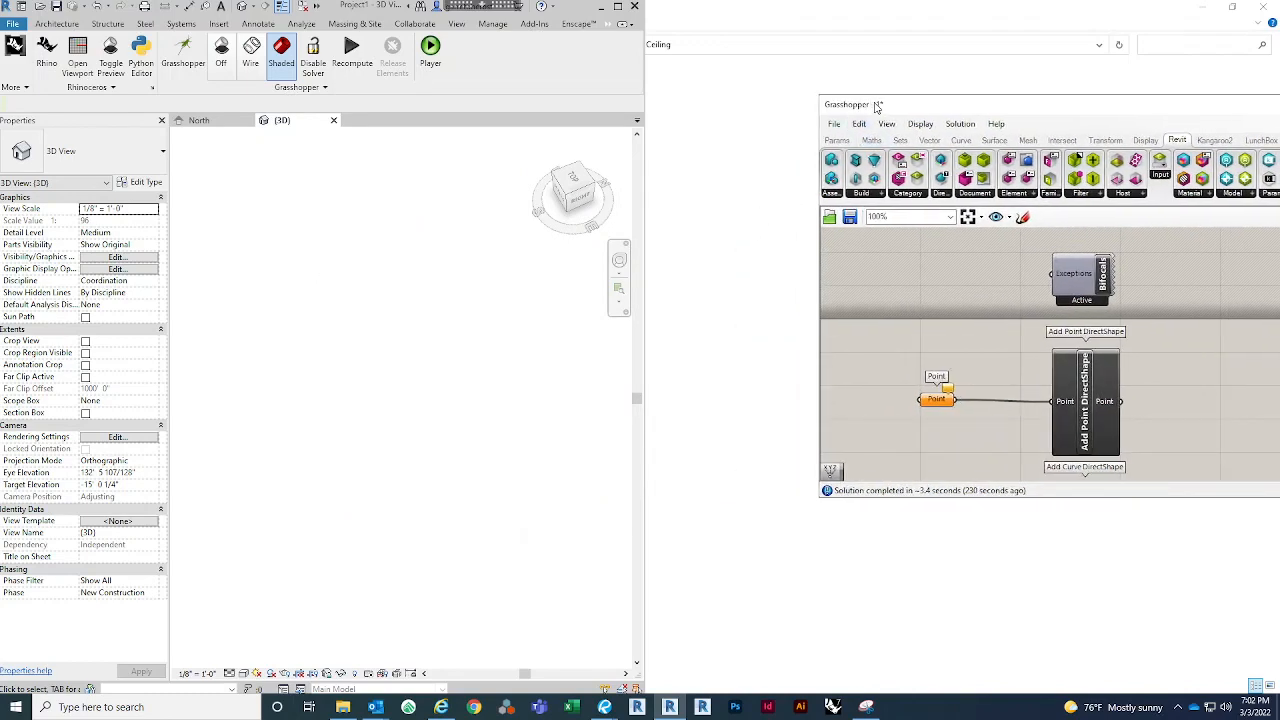
left_click_drag(873, 106, 1279, 77)
scroll(989, 281, "down", 3)
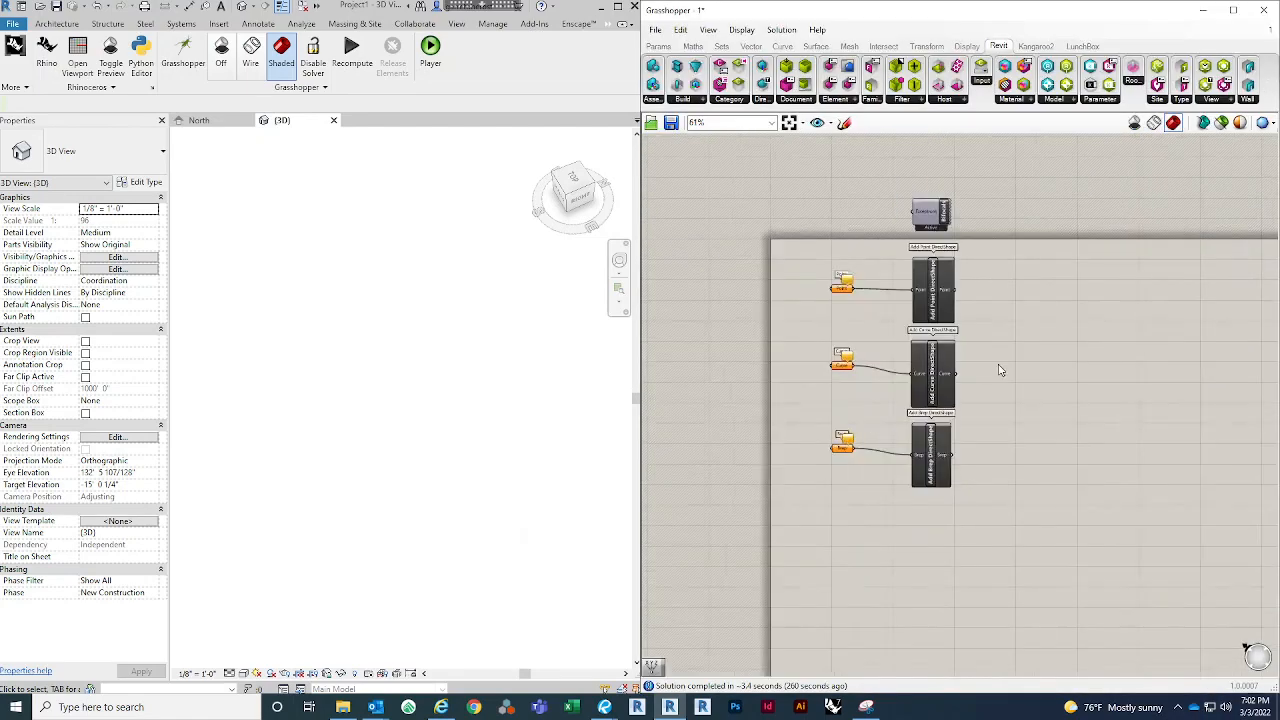
left_click_drag(980, 480, 820, 290)
key("Delete")
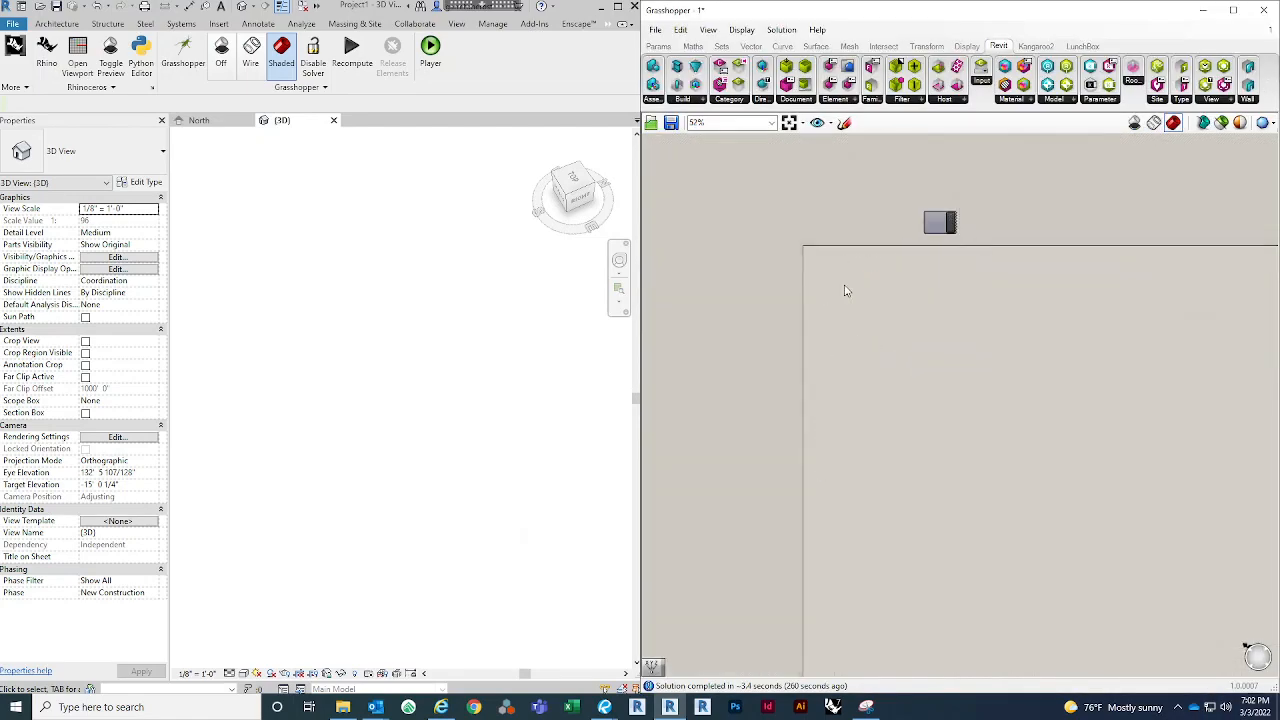
scroll(846, 286, "up", 1)
left_click(463, 334)
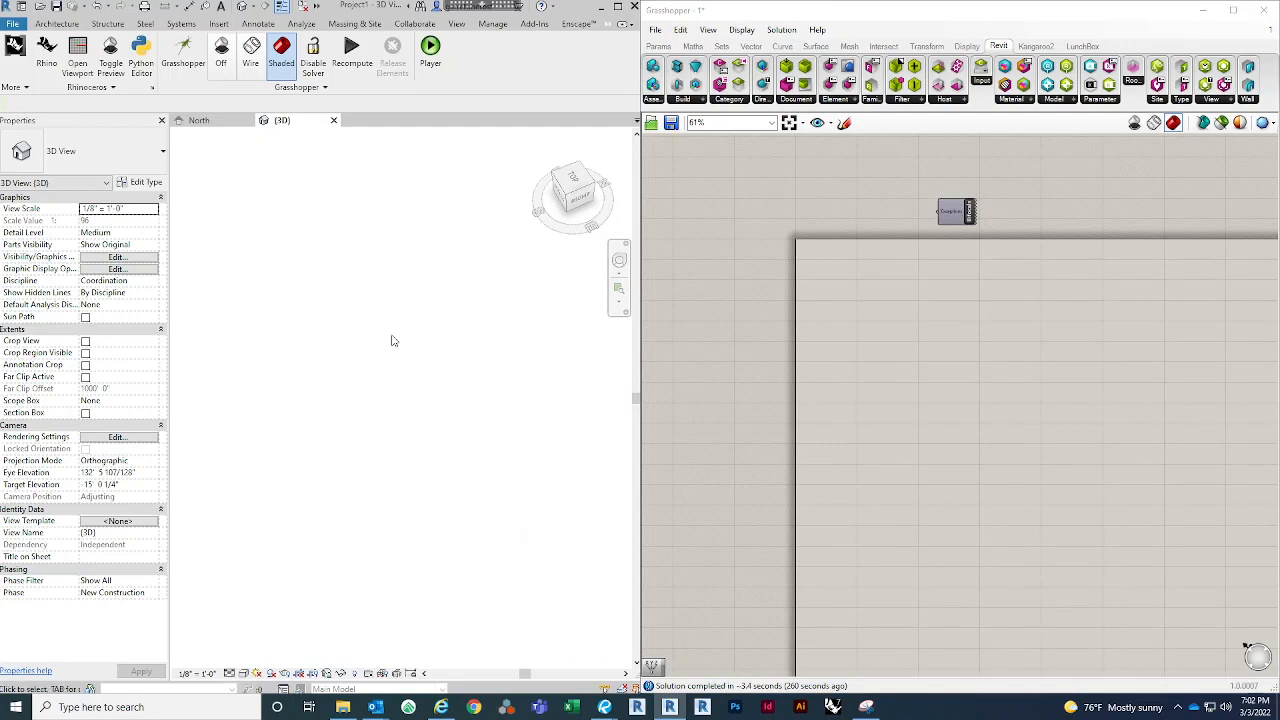
Step: Add a Line SDL component to the Grasshopper canvas and place it below the Bifocals component
right_click_drag(977, 323, 911, 325)
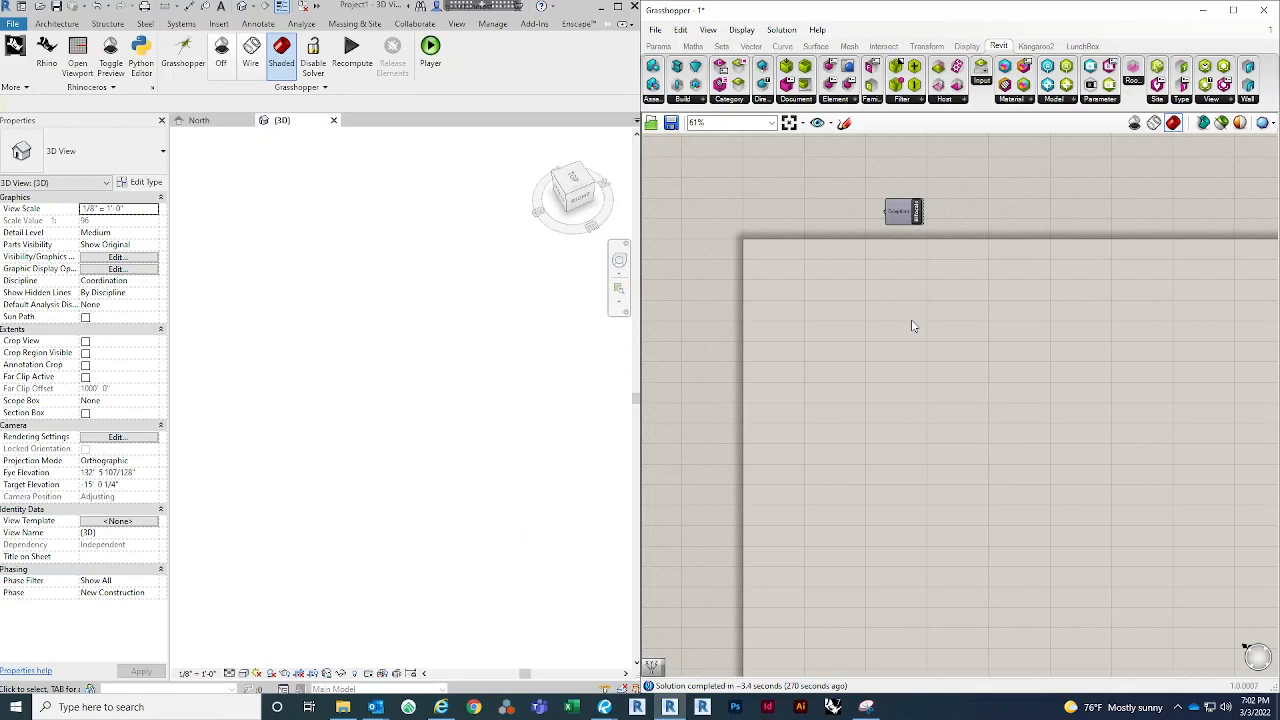
scroll(851, 331, "up", 2)
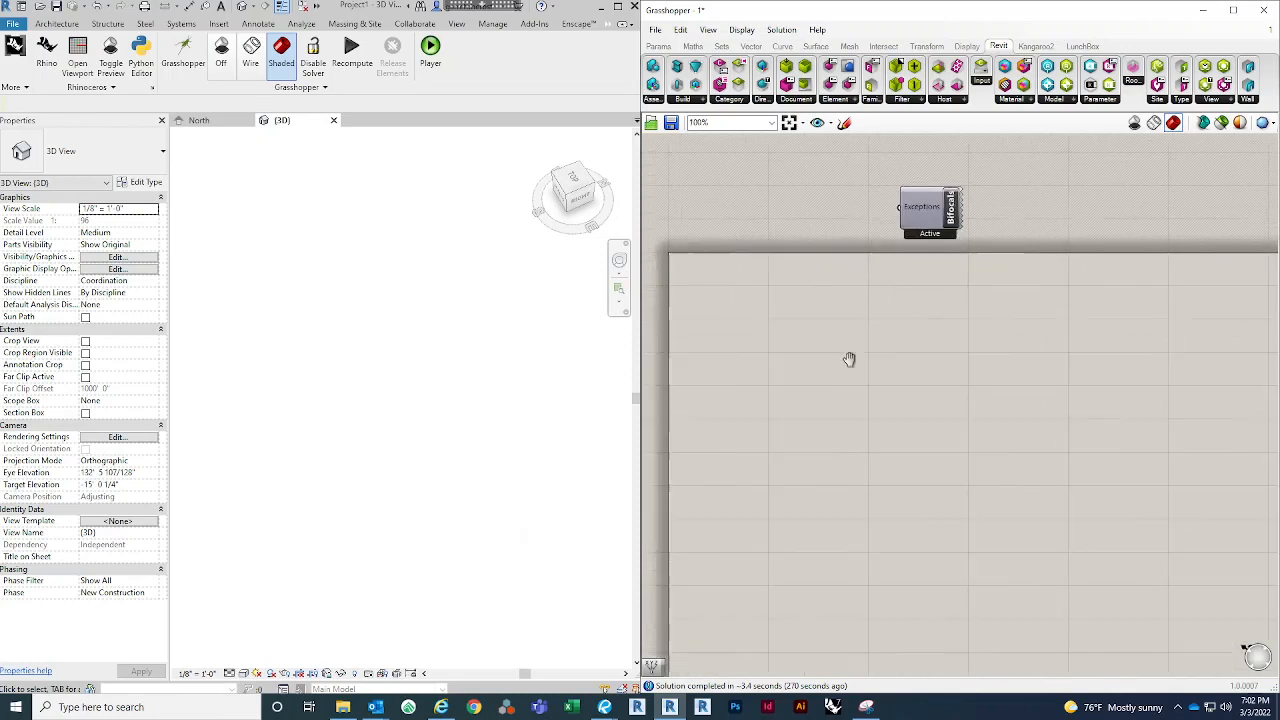
double_click(772, 346)
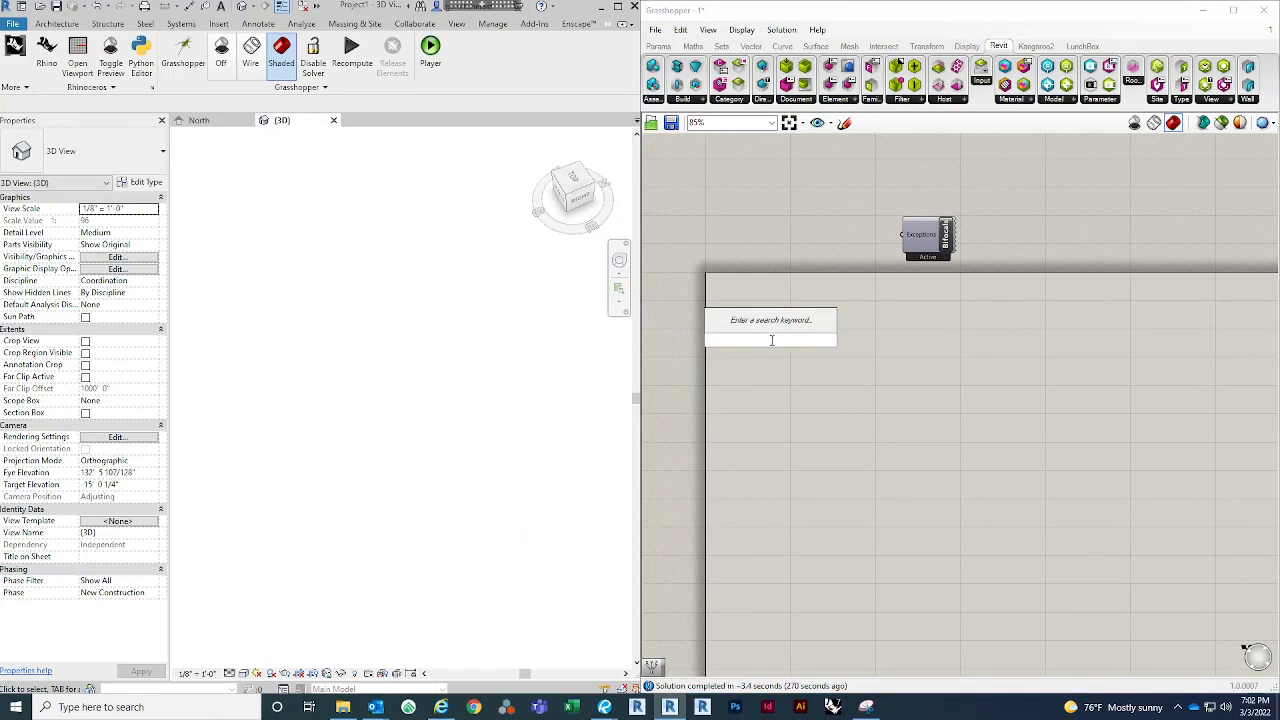
type("line")
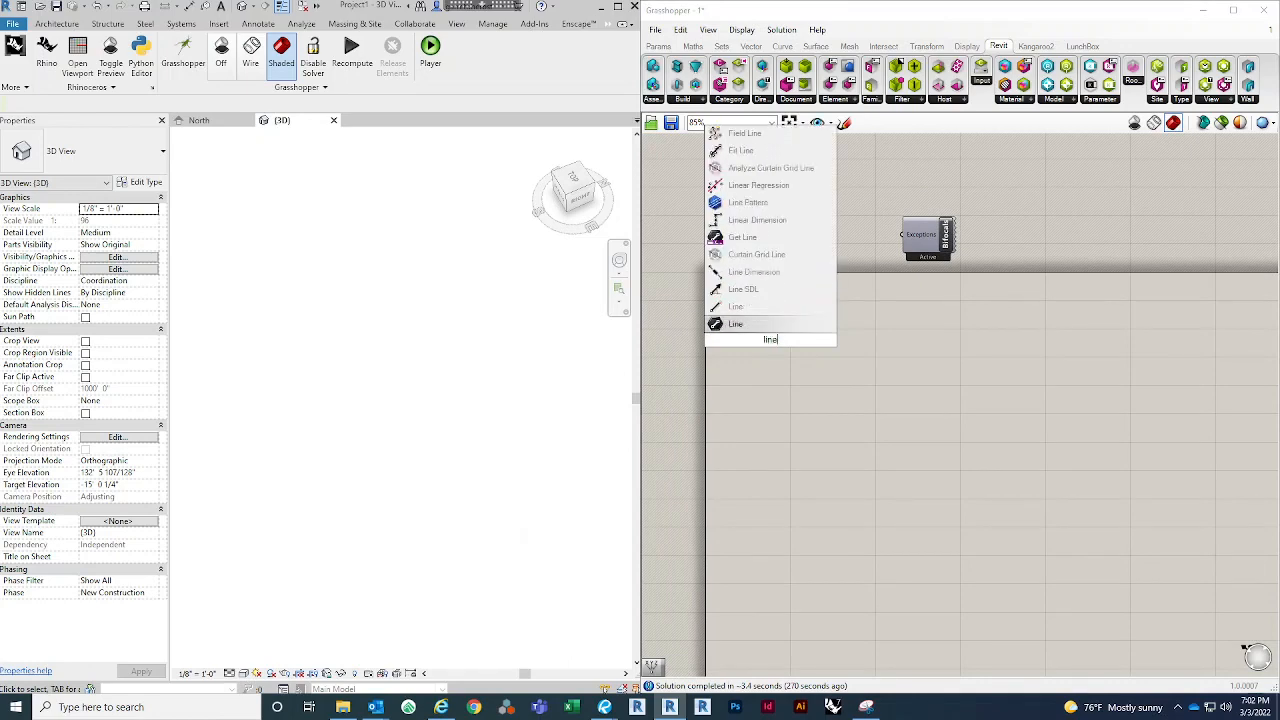
left_click(782, 292)
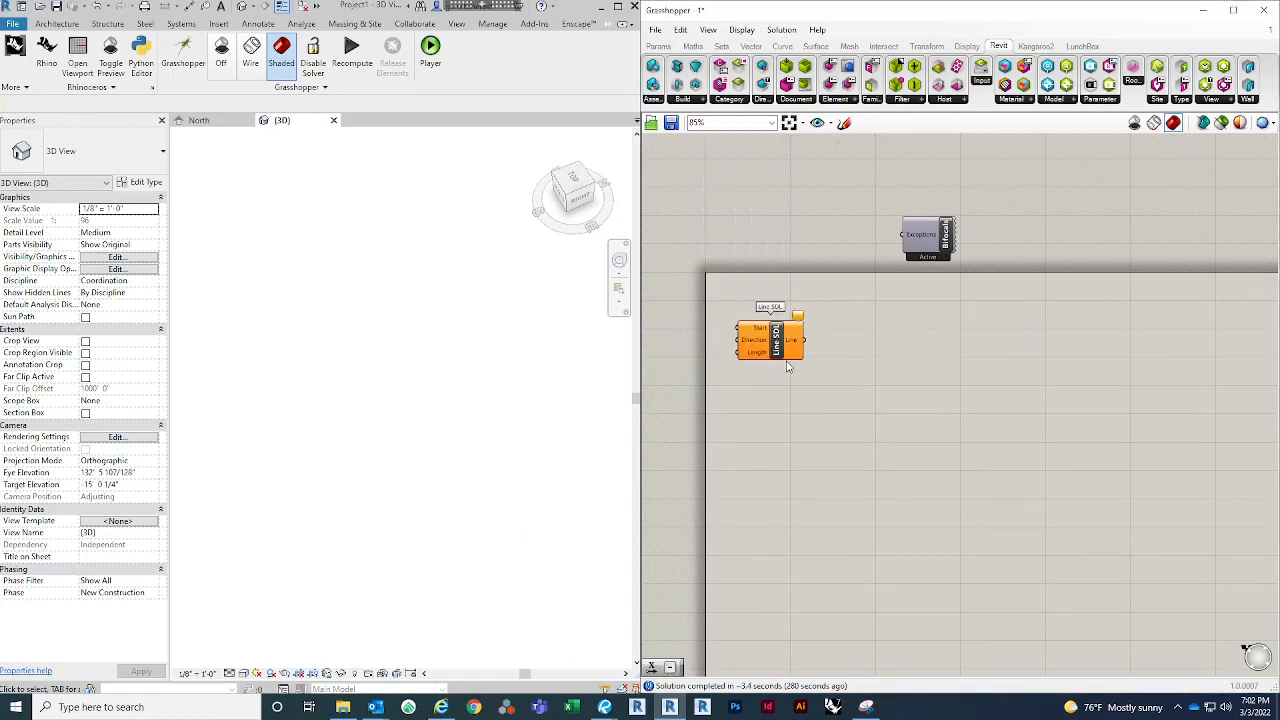
left_click_drag(766, 345, 904, 376)
scroll(912, 378, "up", 2)
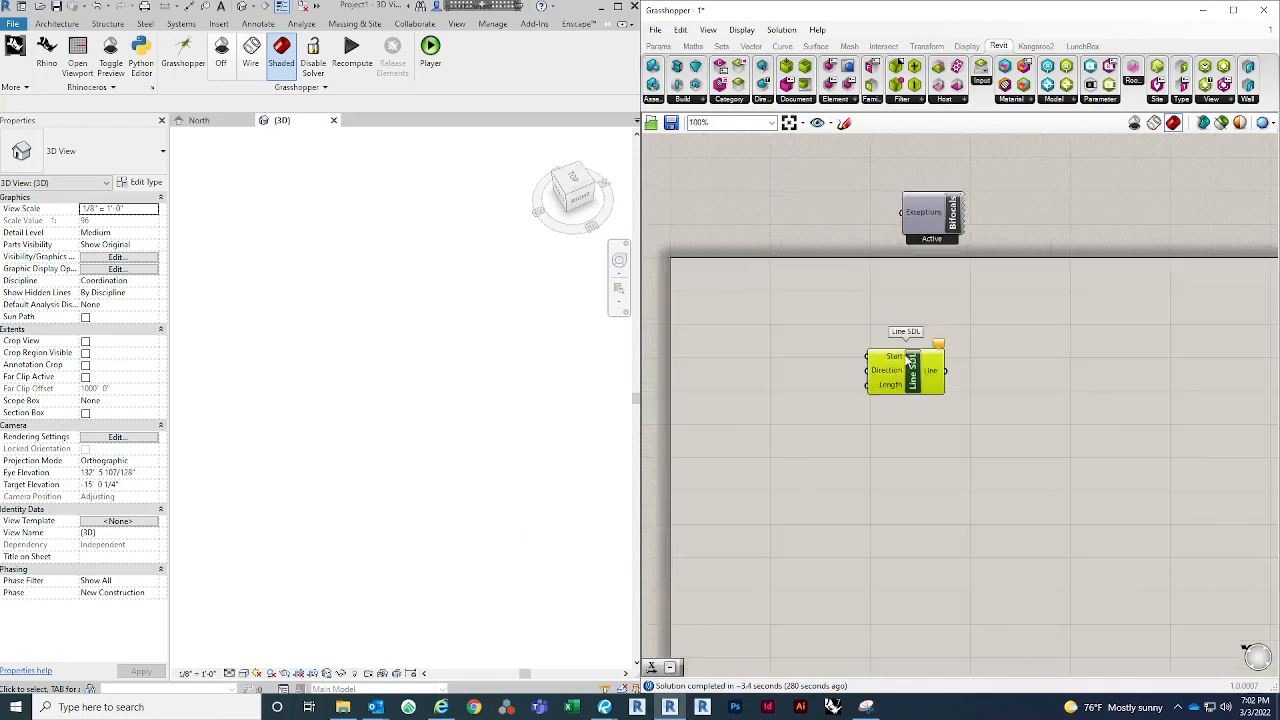
Step: Add a Construct Point component and connect its Point output to the Start input of Line SDL
right_click_drag(735, 342, 807, 365)
double_click(773, 330)
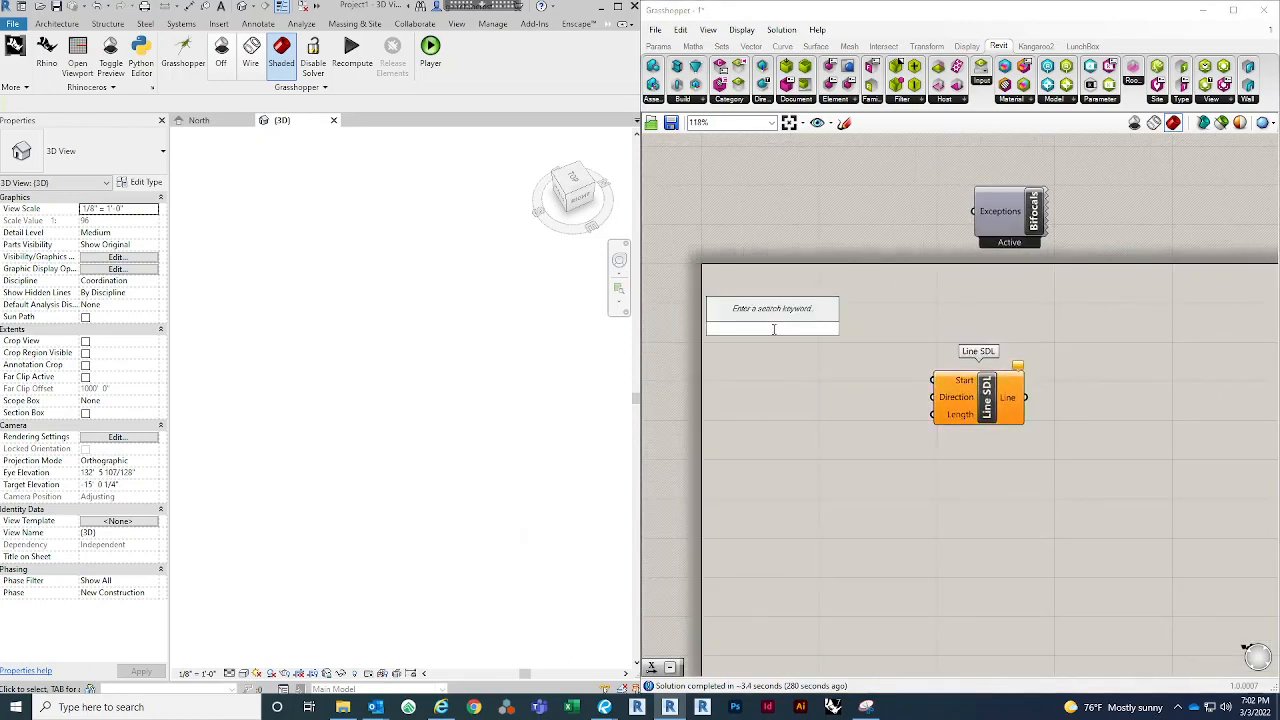
type("xyz")
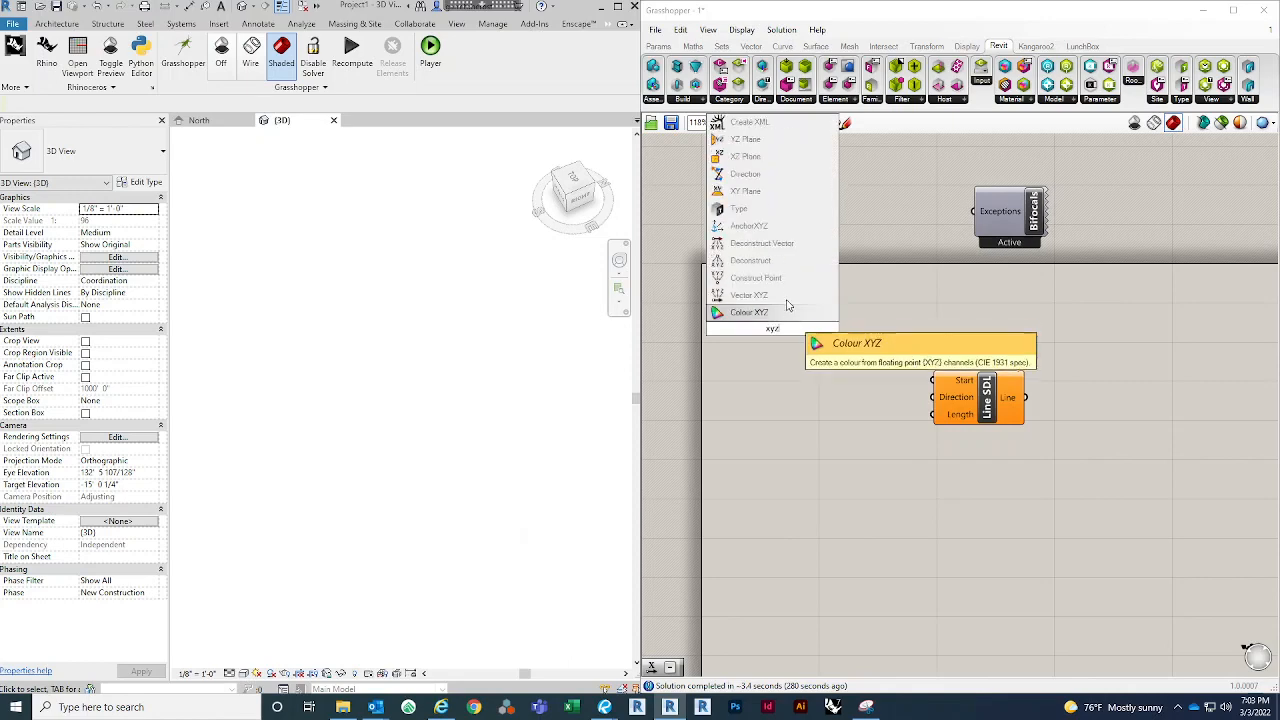
left_click(786, 283)
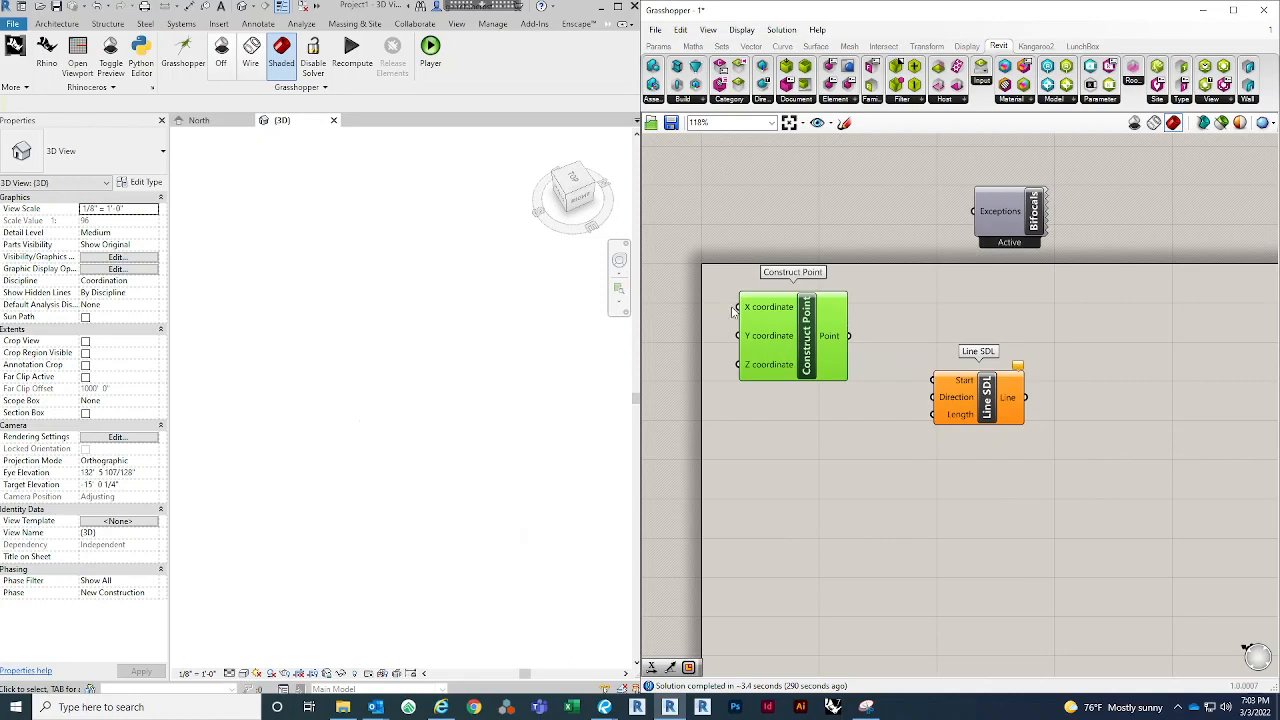
left_click_drag(851, 336, 933, 381)
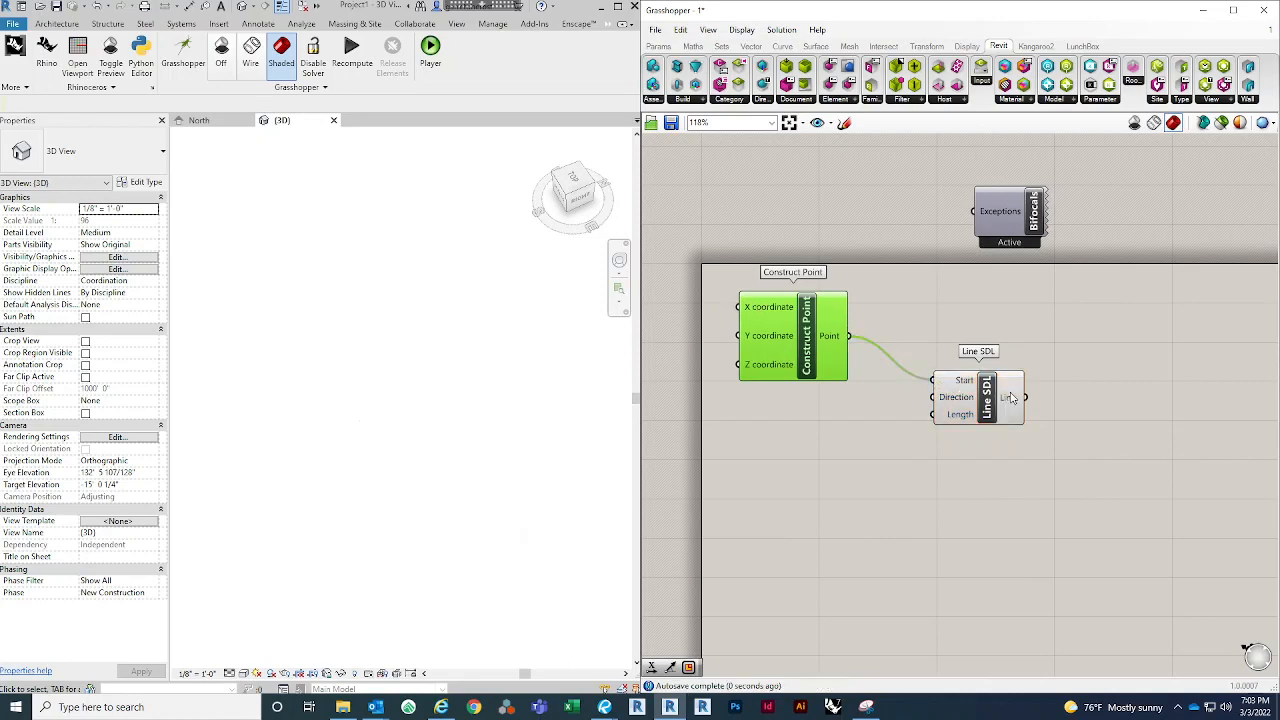
Step: Move Line SDL farther from Construct Point to make room, and add a Unit X component below Construct Point
left_click_drag(1012, 400, 1097, 440)
double_click(870, 506)
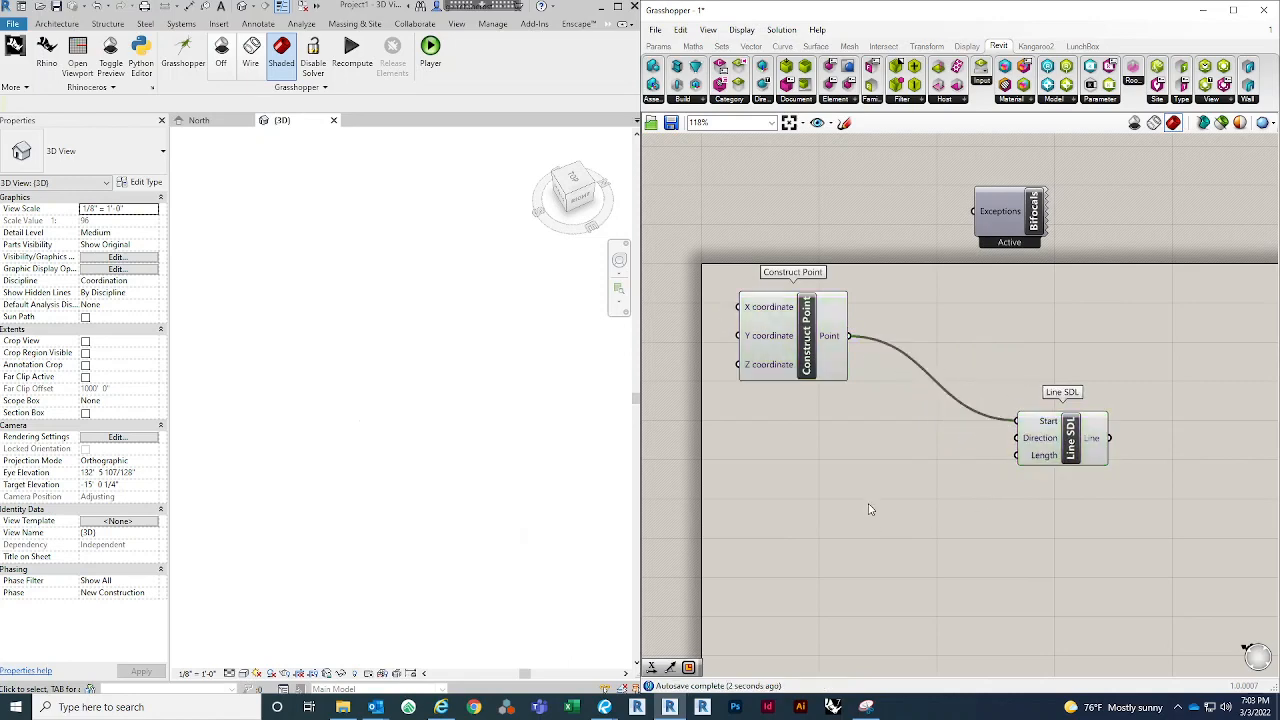
type("x")
key("Return")
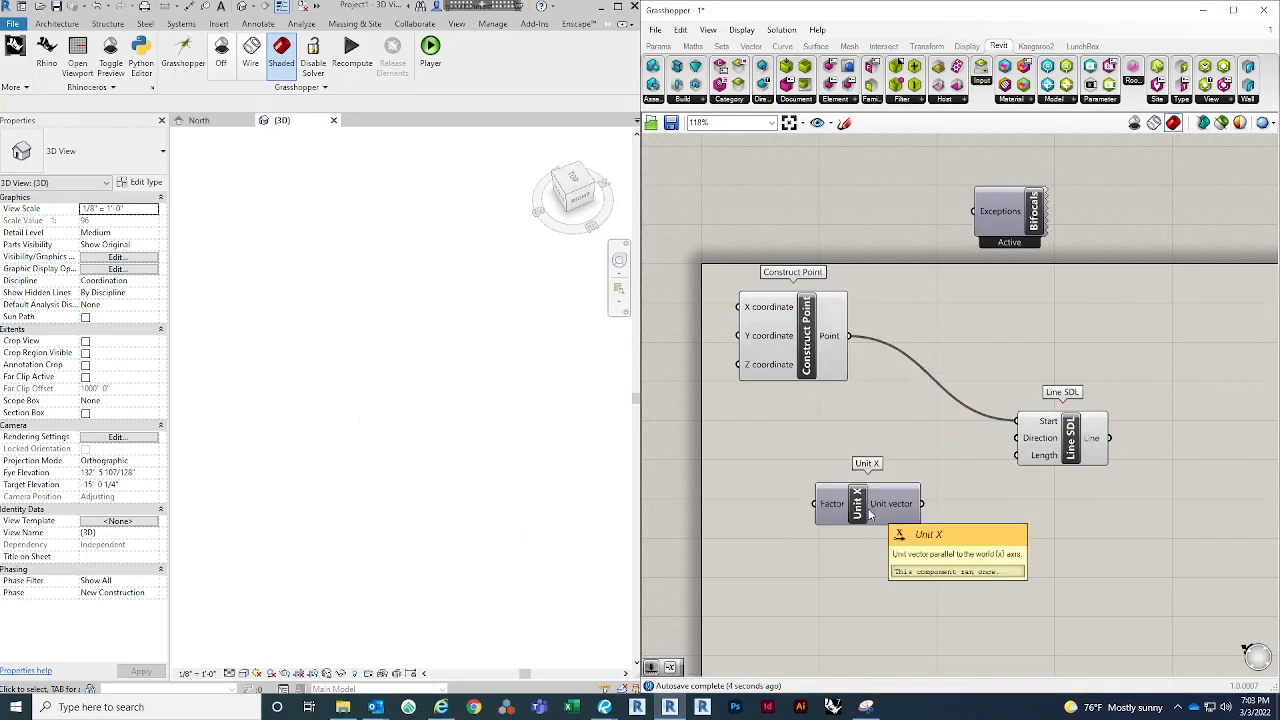
Step: Connect the Unit X vector output to the Direction input of Line SDL and move Line SDL slightly lower
left_click_drag(868, 506, 1016, 438)
left_click(1062, 450)
left_click_drag(1072, 472, 1086, 496)
Step: Add a number slider set to 60 below Unit X and connect it to the Length input of Line SDL
double_click(855, 563)
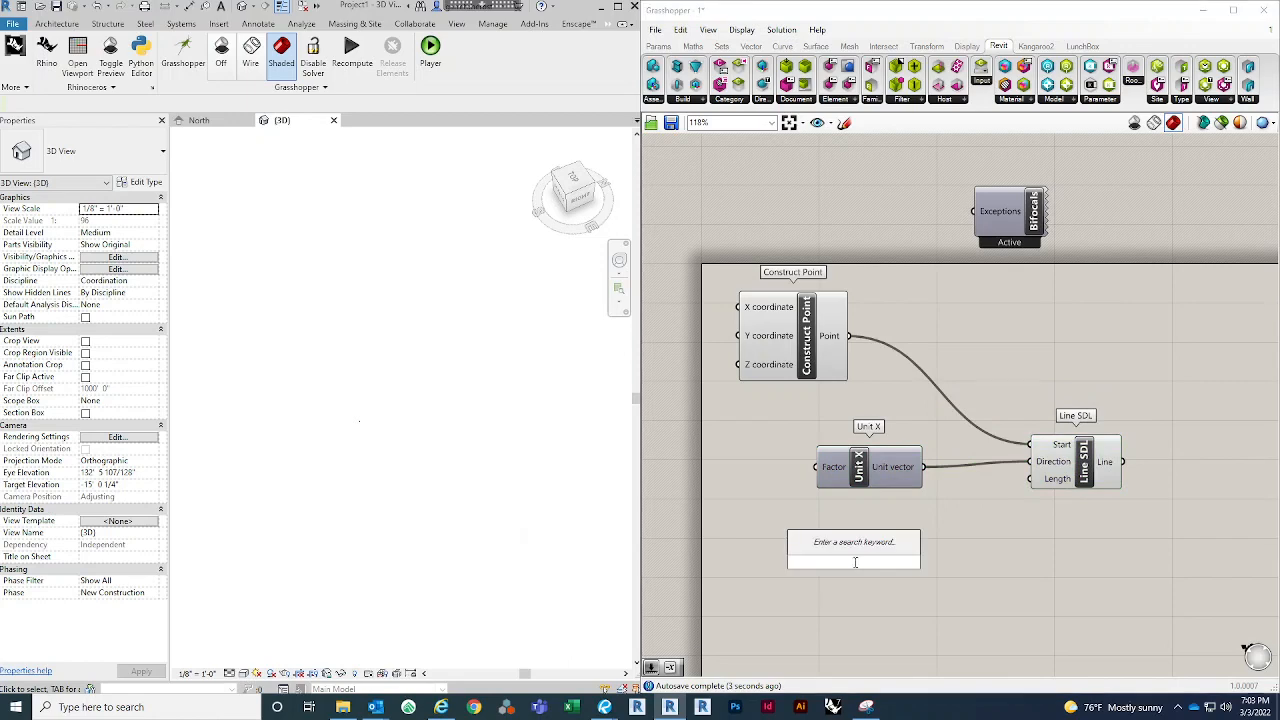
type("20")
key("Return")
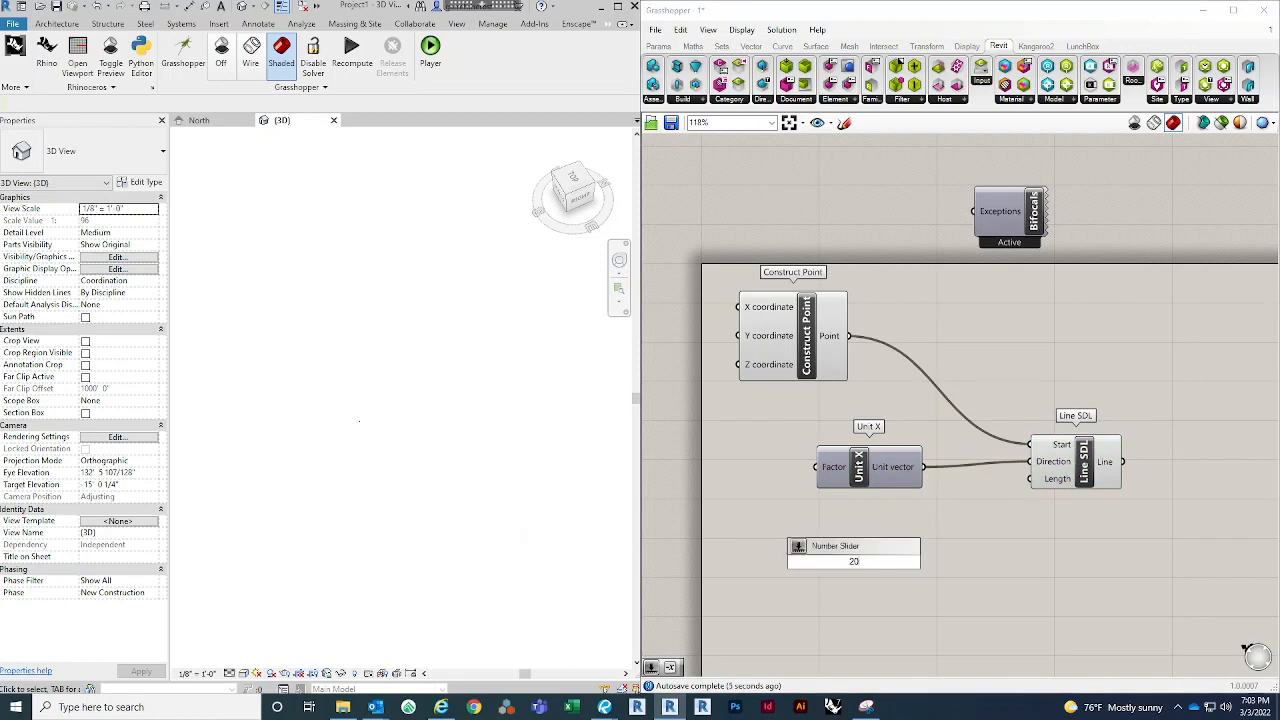
key("BackSpace")
key("BackSpace")
type("60")
key("Return")
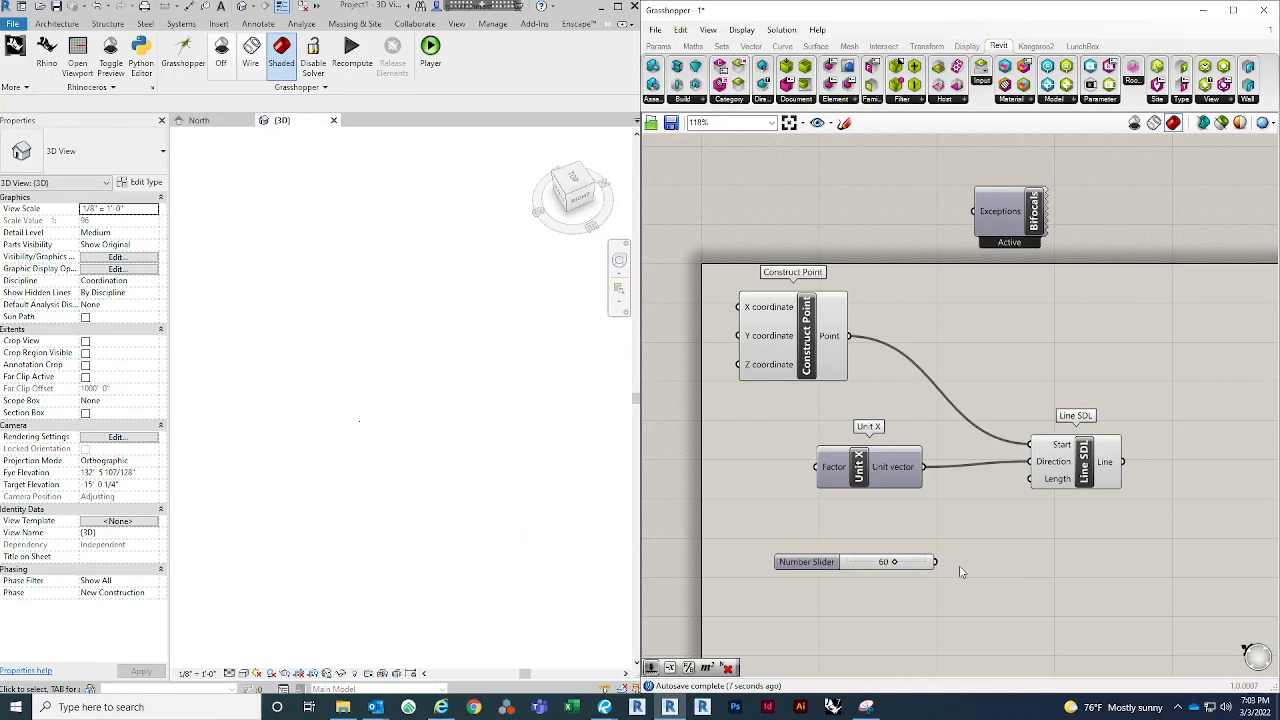
left_click_drag(936, 562, 1030, 479)
middle_click_drag(420, 484, 507, 430, "shift")
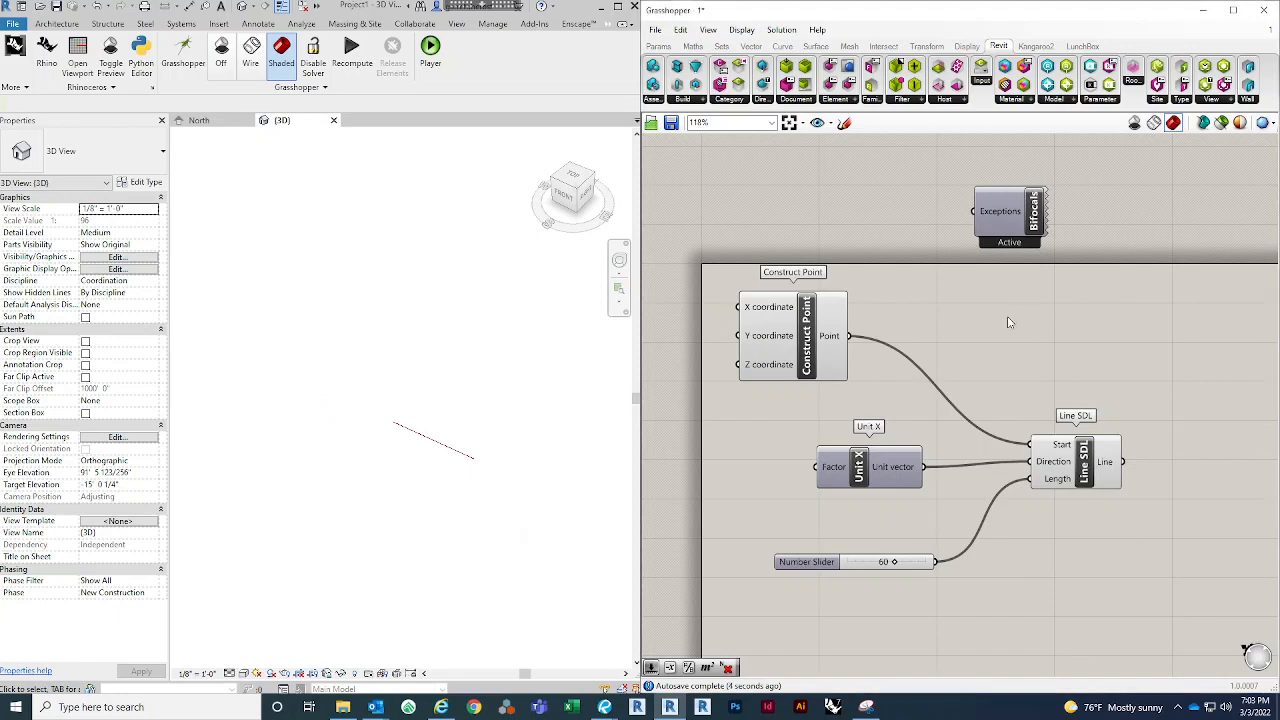
Step: Add an Add Wall (Curve) component to the canvas and place it beyond the output side of Line SDL
scroll(1011, 320, "down", 3)
left_click(1063, 396)
left_click(1089, 455)
right_click_drag(1104, 472, 1057, 463)
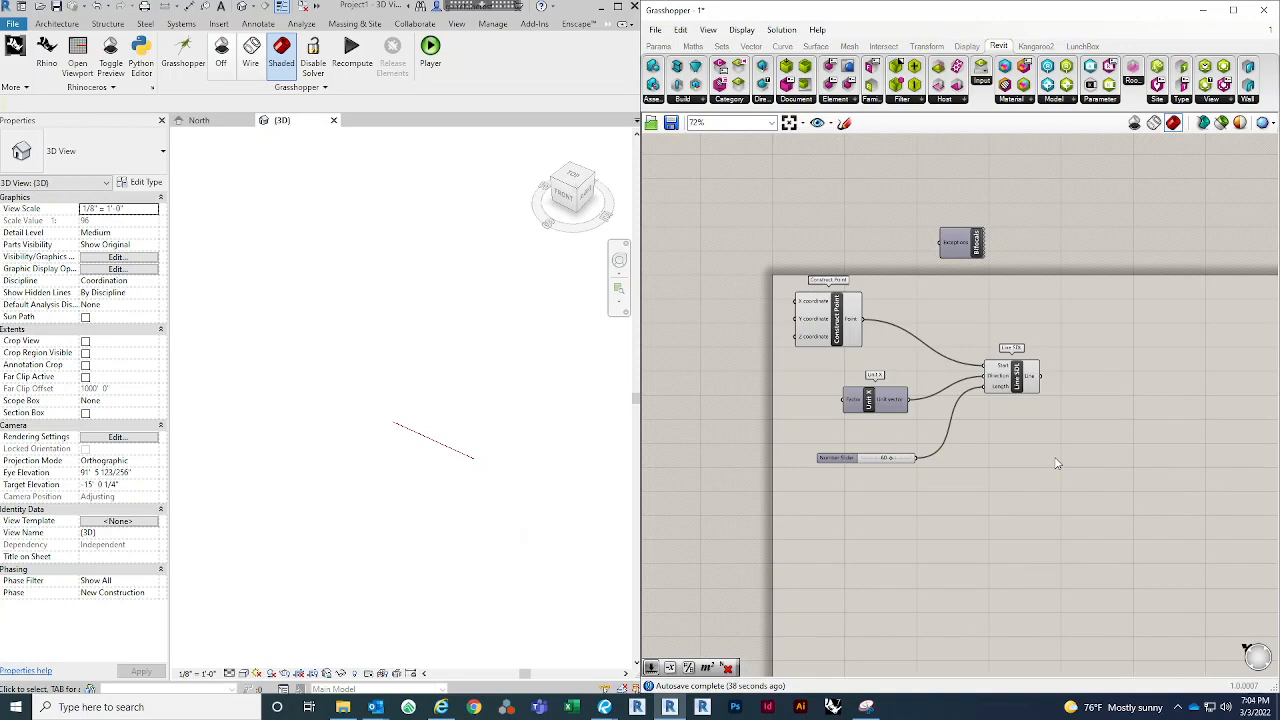
right_click_drag(1056, 463, 864, 401)
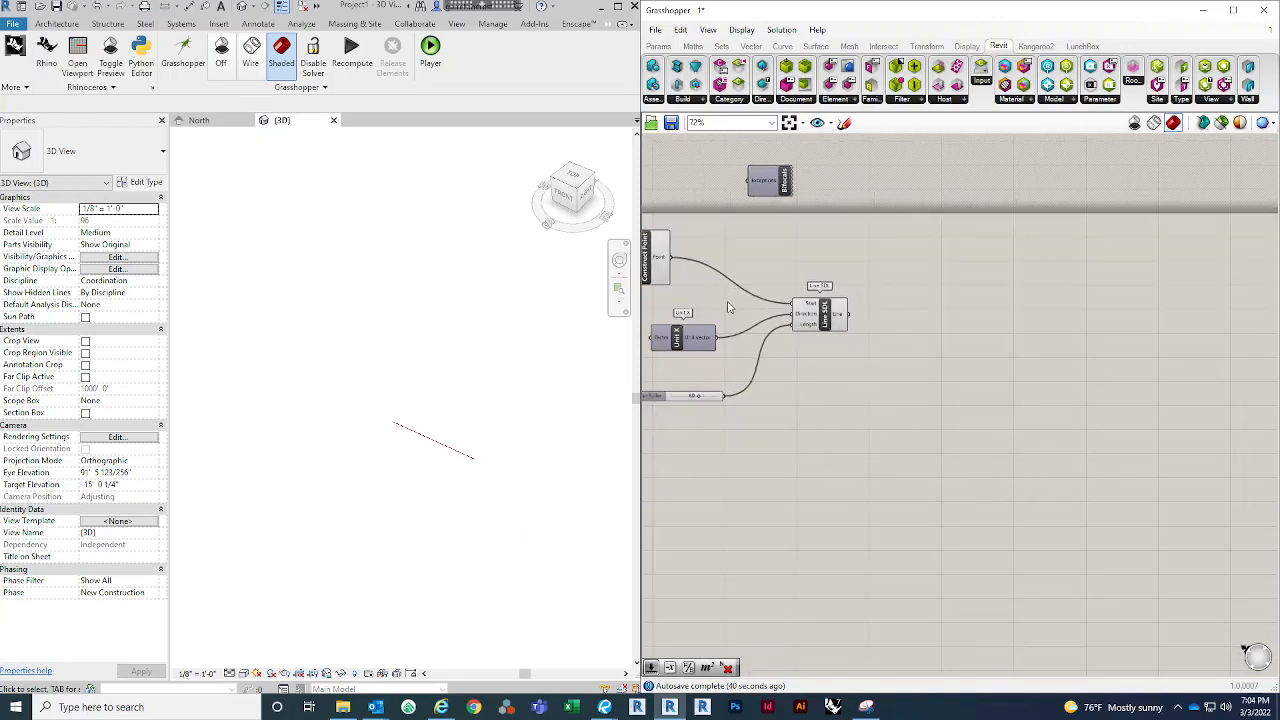
double_click(908, 414)
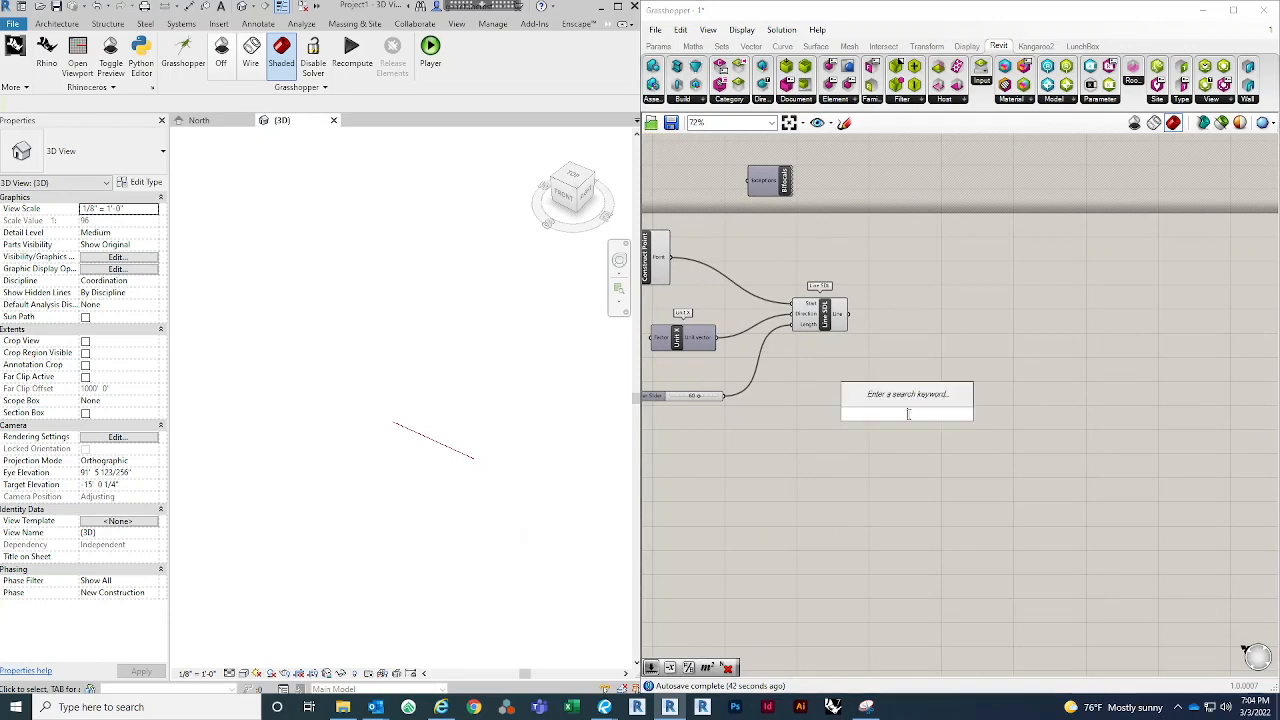
type("wall")
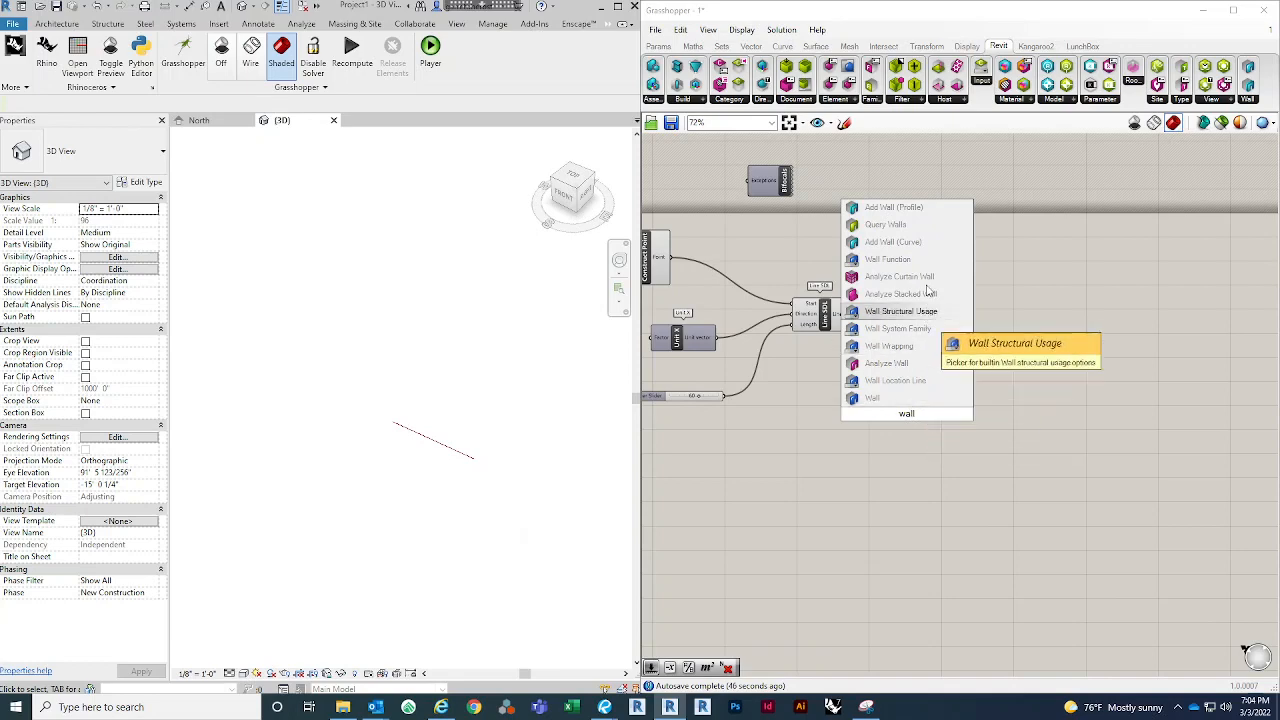
left_click(932, 246)
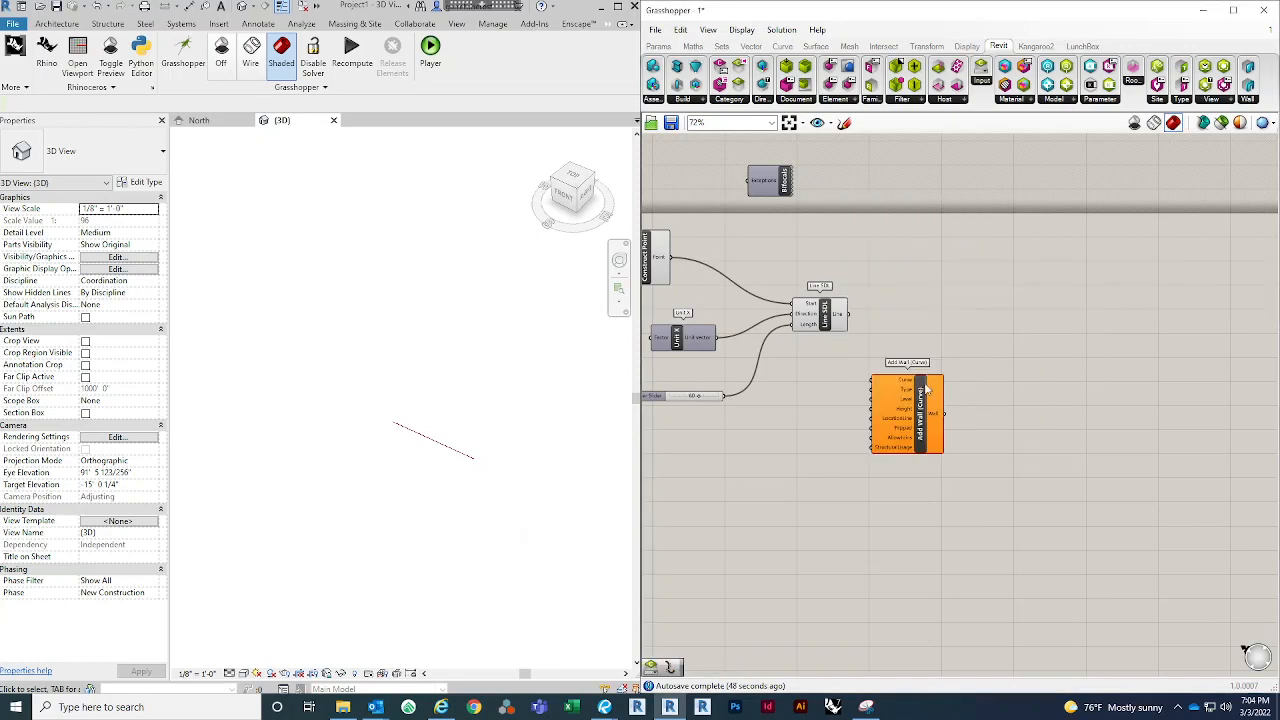
left_click_drag(916, 430, 1003, 372)
Step: Connect the Line output of Line SDL to the Curve input of Add Wall (Curve) and select the generated wall in Revit
scroll(1001, 372, "up", 3)
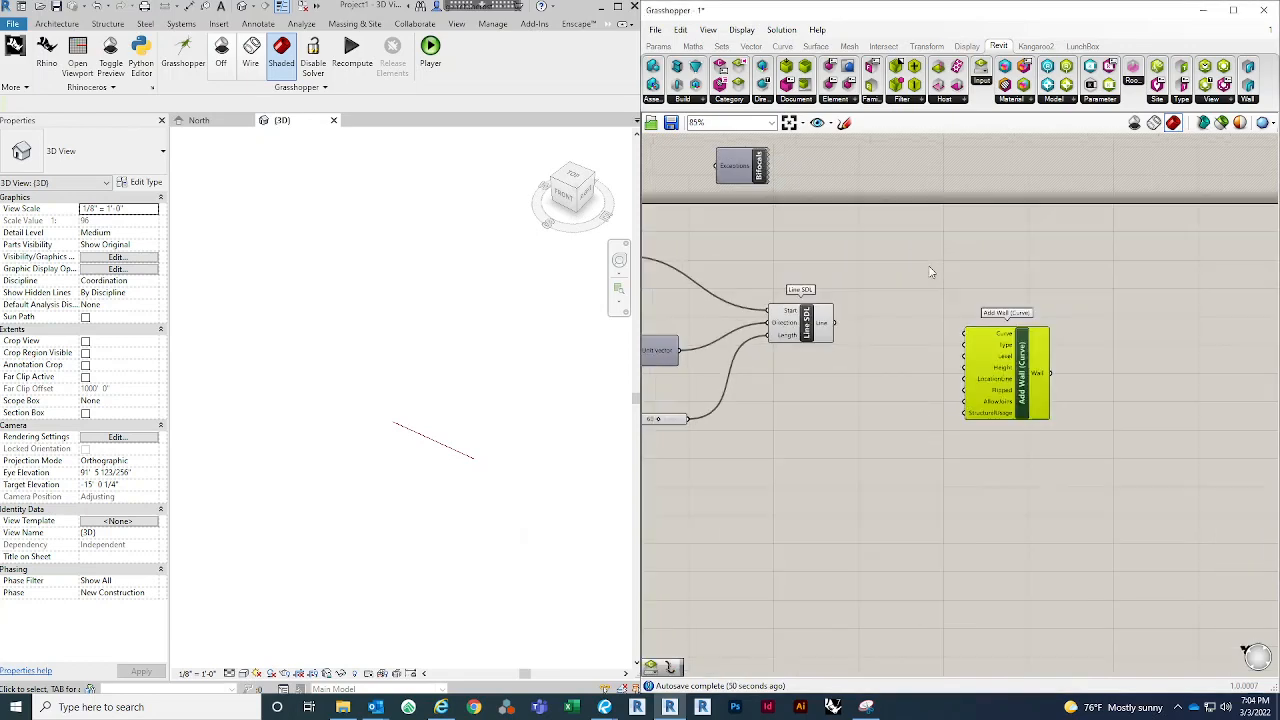
left_click_drag(800, 347, 973, 403)
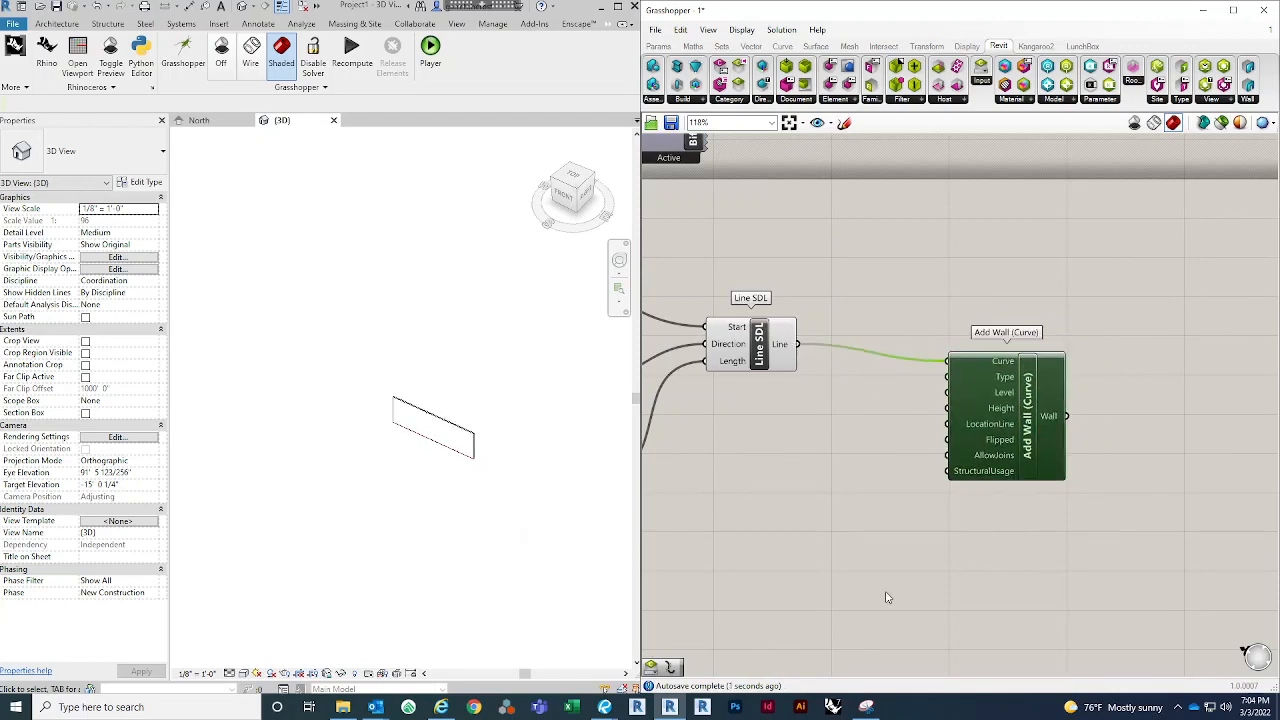
left_click(831, 575)
left_click(460, 426)
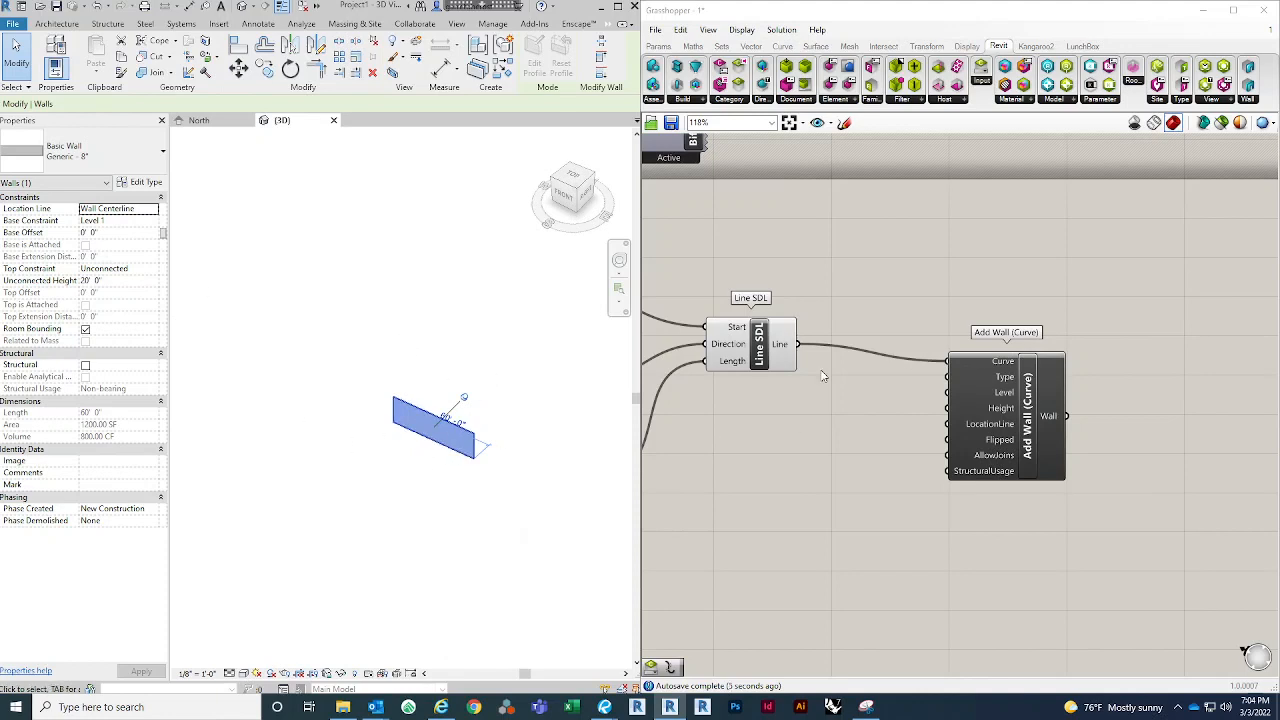
Step: Deselect the Revit wall and move Add Wall (Curve) farther from and below Line SDL to make room for more inputs
left_click(911, 541)
left_click_drag(1007, 459, 1076, 459)
left_click(871, 486)
right_click_drag(871, 486, 948, 445)
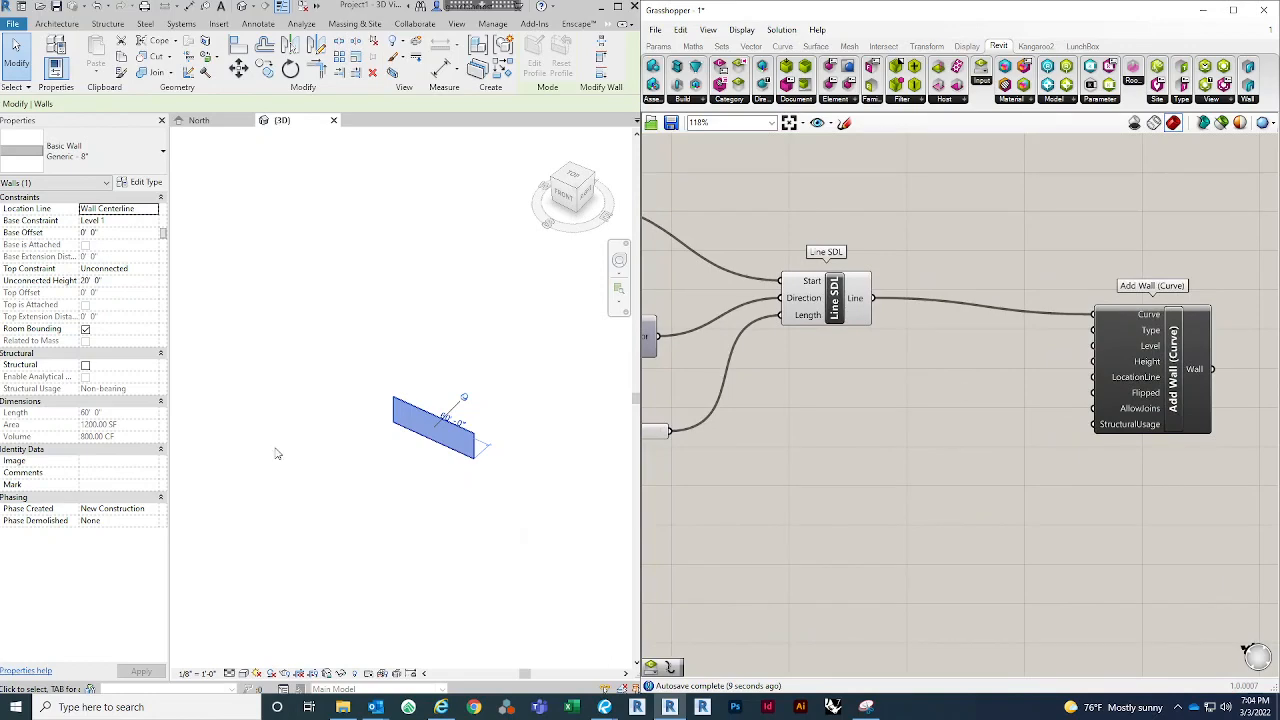
left_click(427, 515)
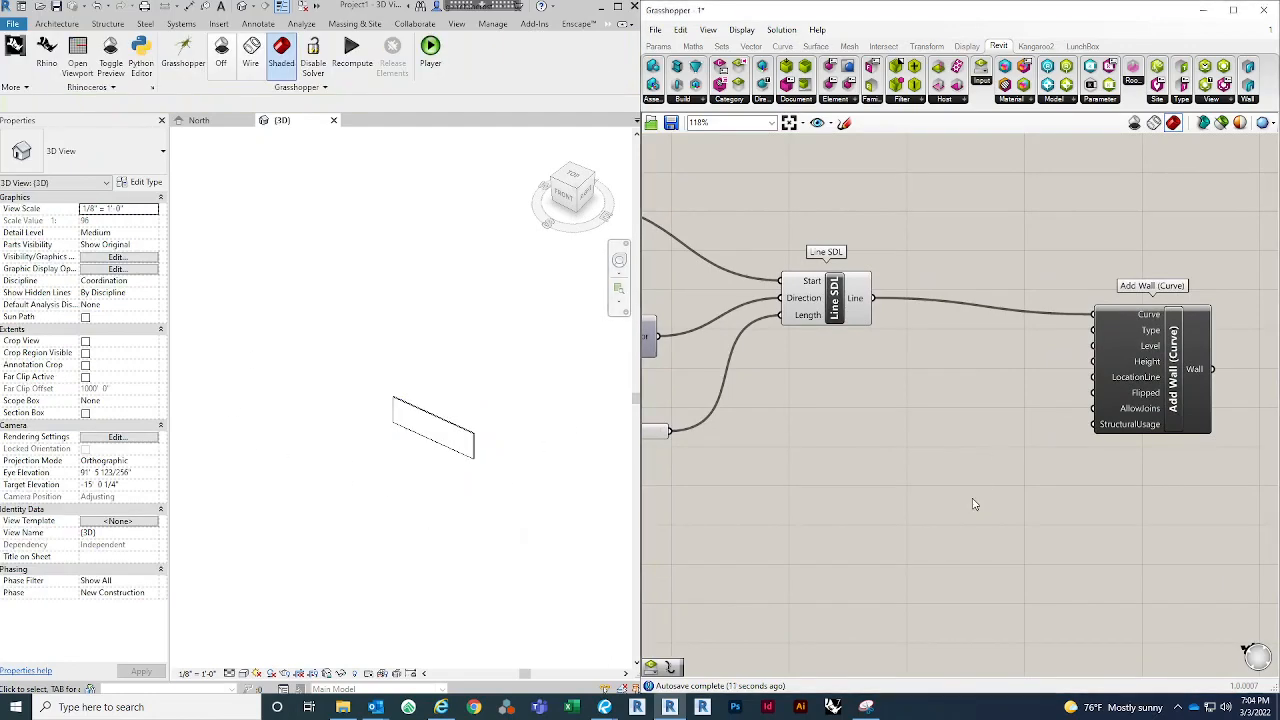
scroll(980, 514, "down", 3)
left_click_drag(1138, 296, 1122, 421)
scroll(1224, 192, "down", 2)
right_click_drag(1084, 477, 1018, 477)
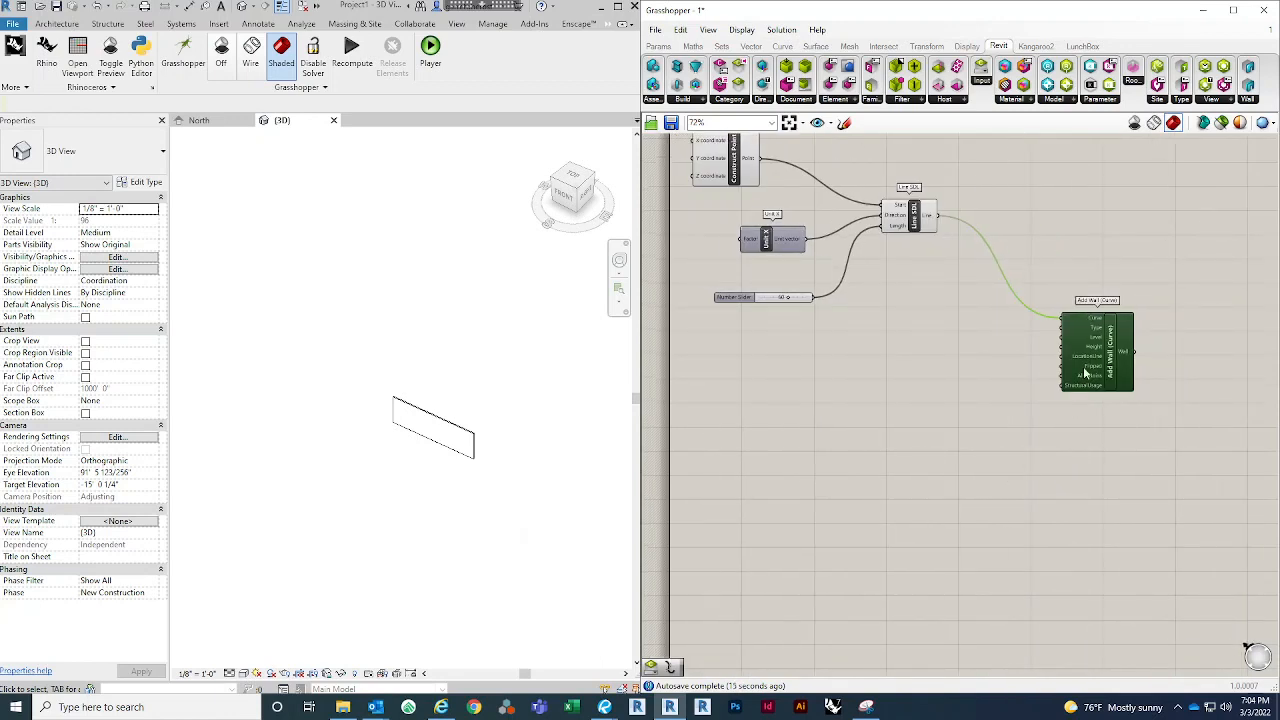
left_click_drag(1094, 357, 1114, 335)
left_click(1155, 416)
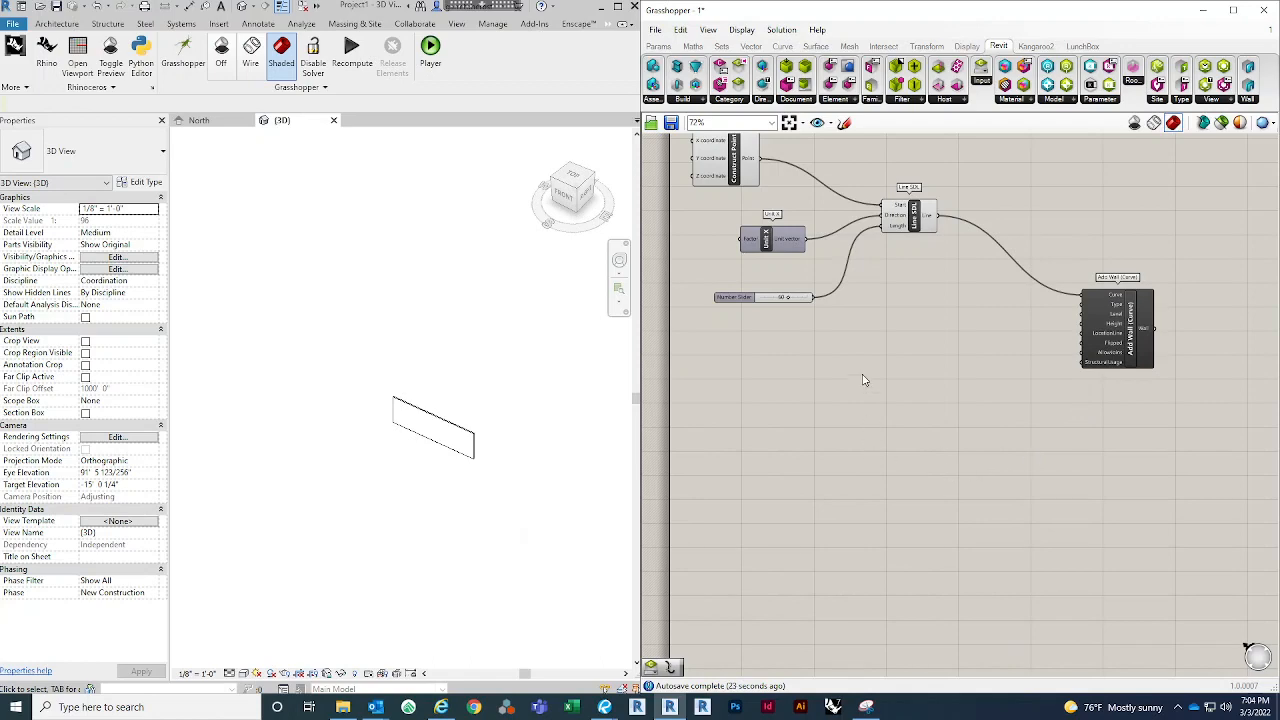
Step: Add a Built-In Categories component to the canvas and position it below the number slider
scroll(979, 320, "up", 3)
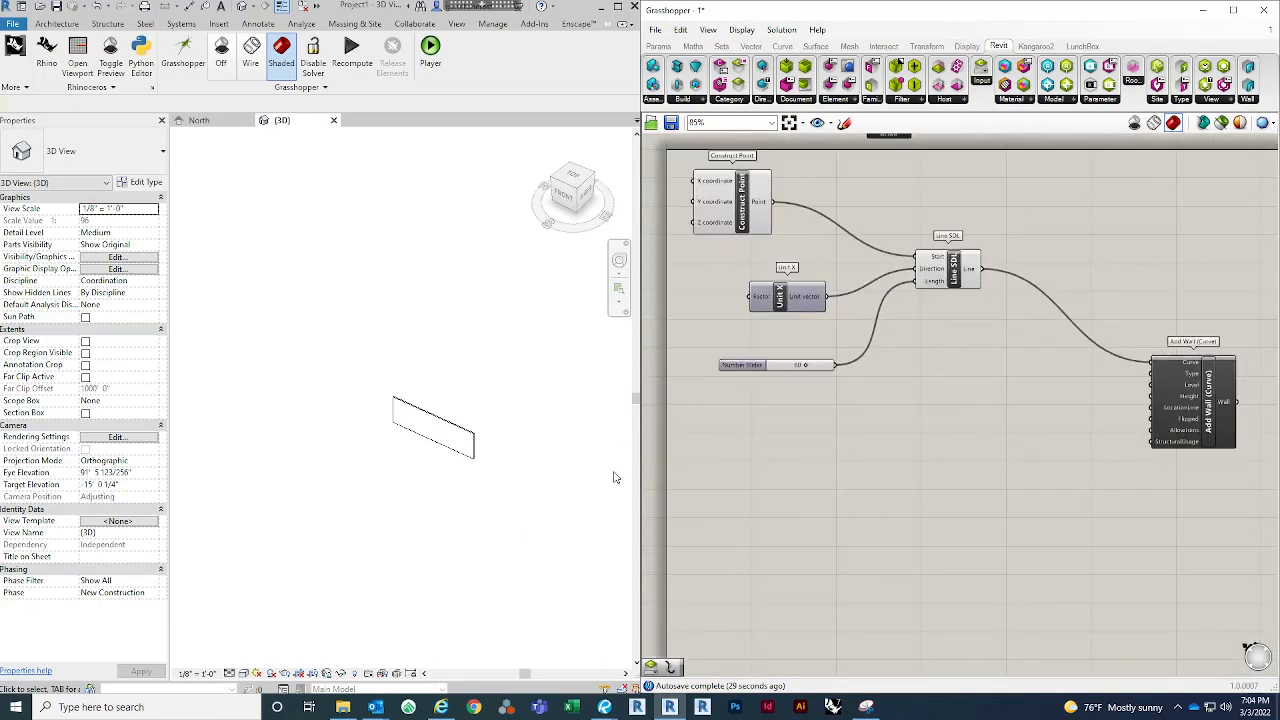
double_click(766, 472)
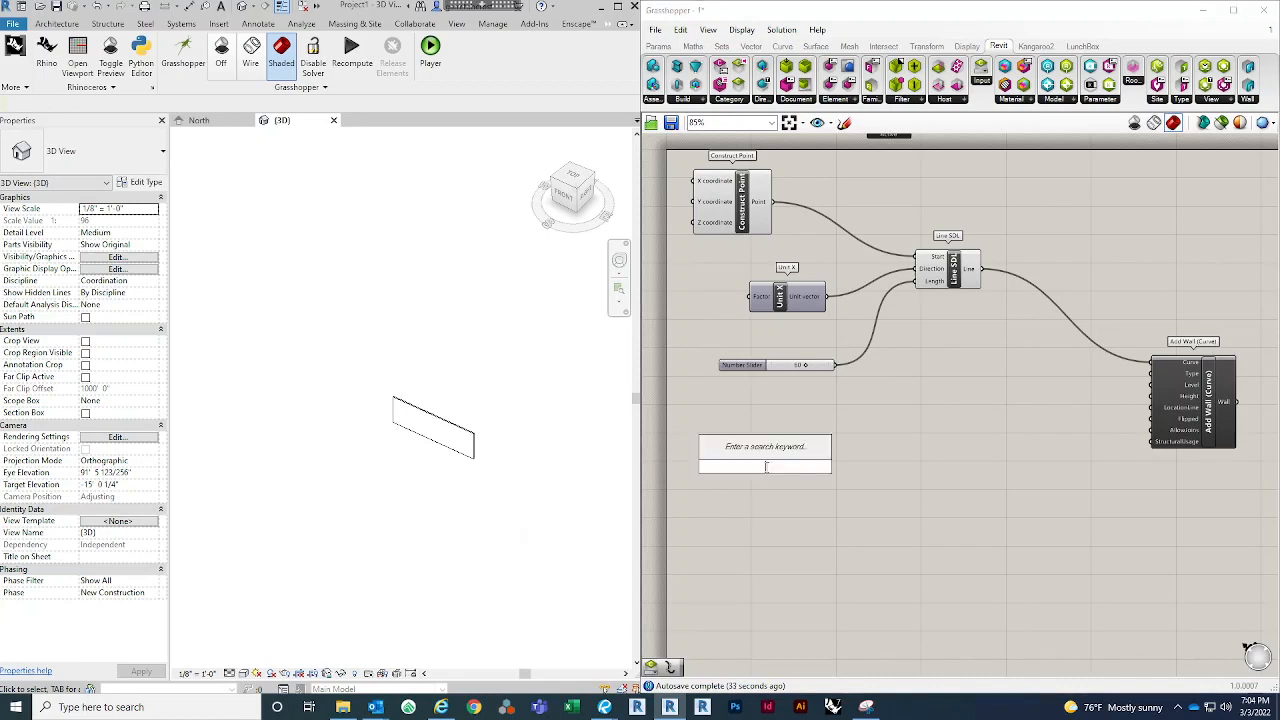
type("bi")
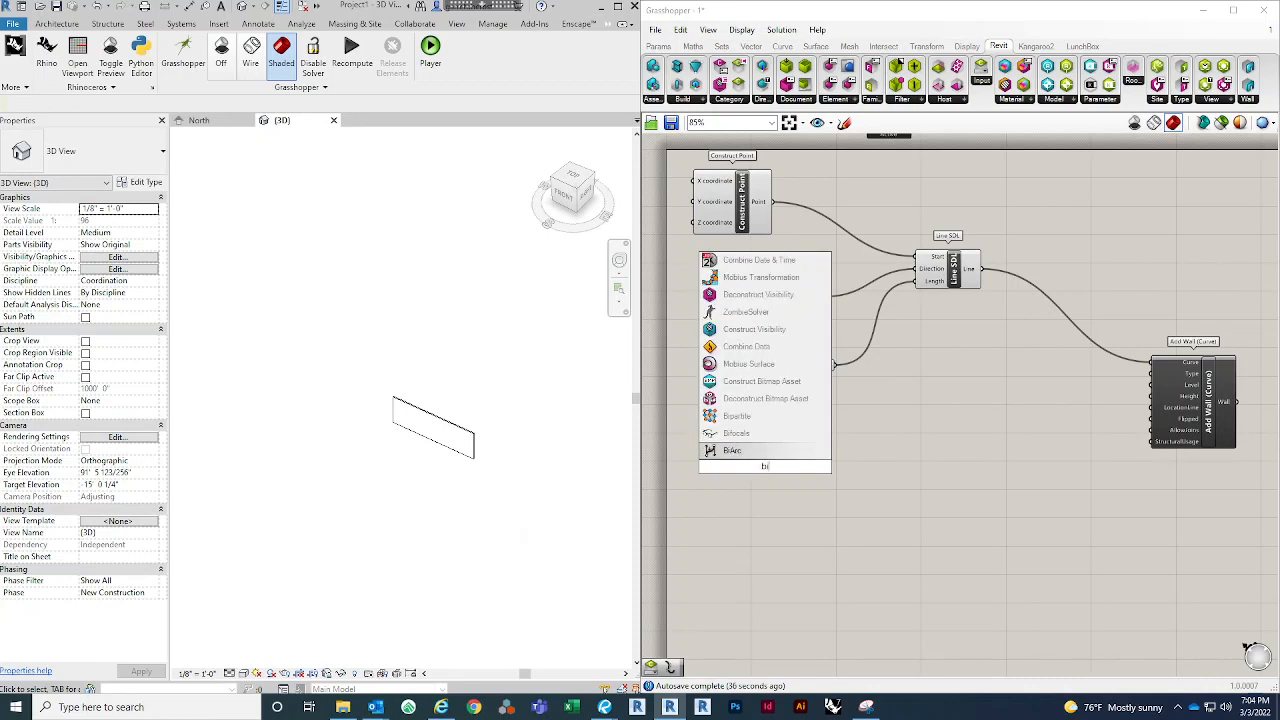
key("BackSpace")
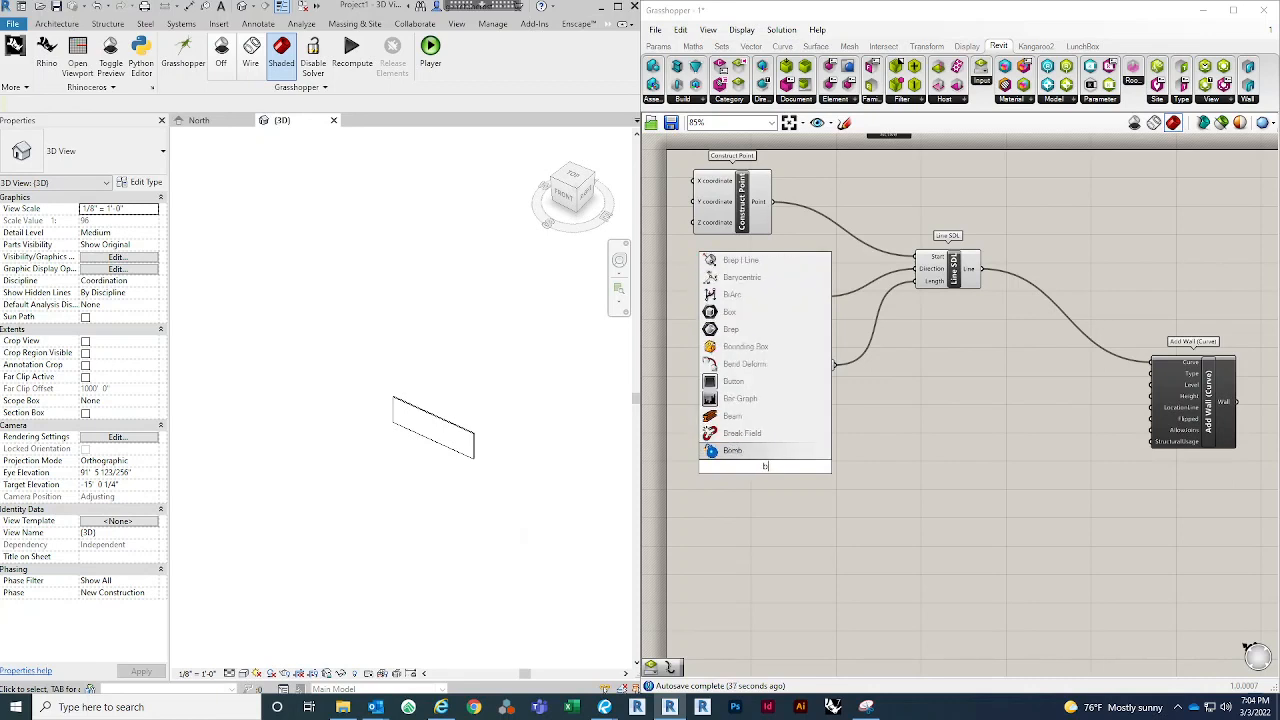
type("uilt in")
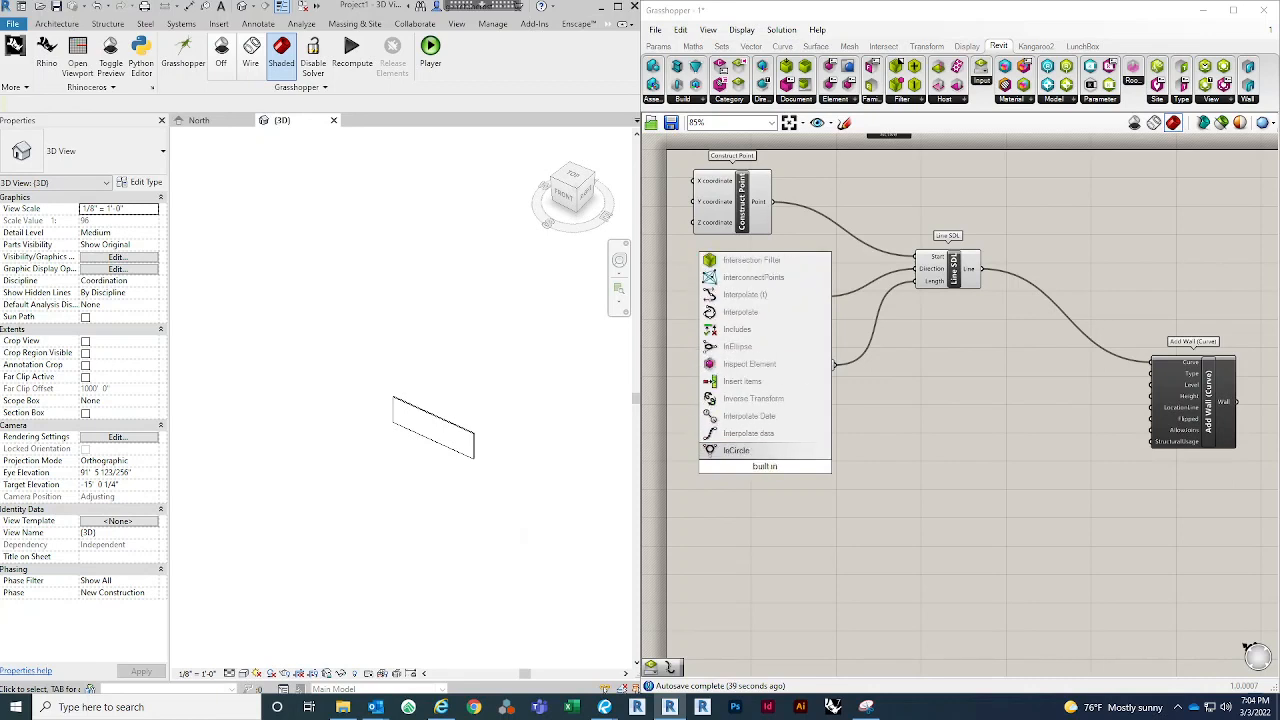
key("BackSpace")
key("BackSpace")
key("BackSpace")
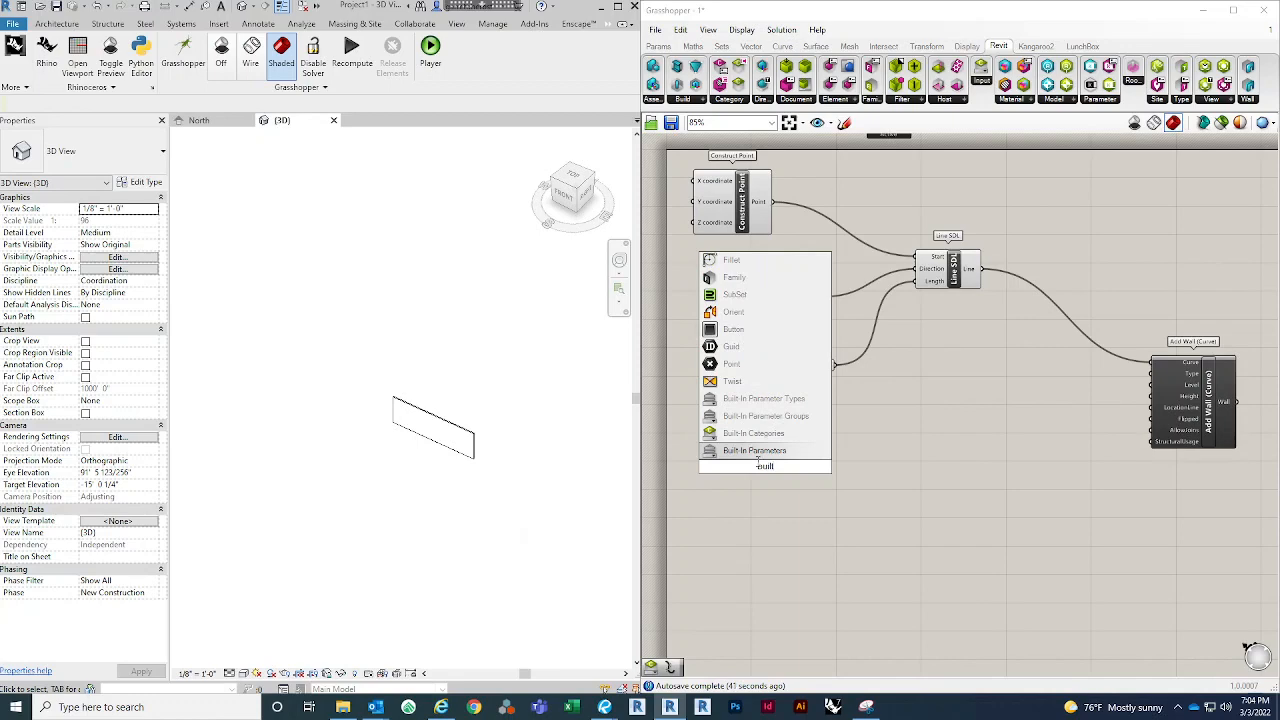
left_click(780, 434)
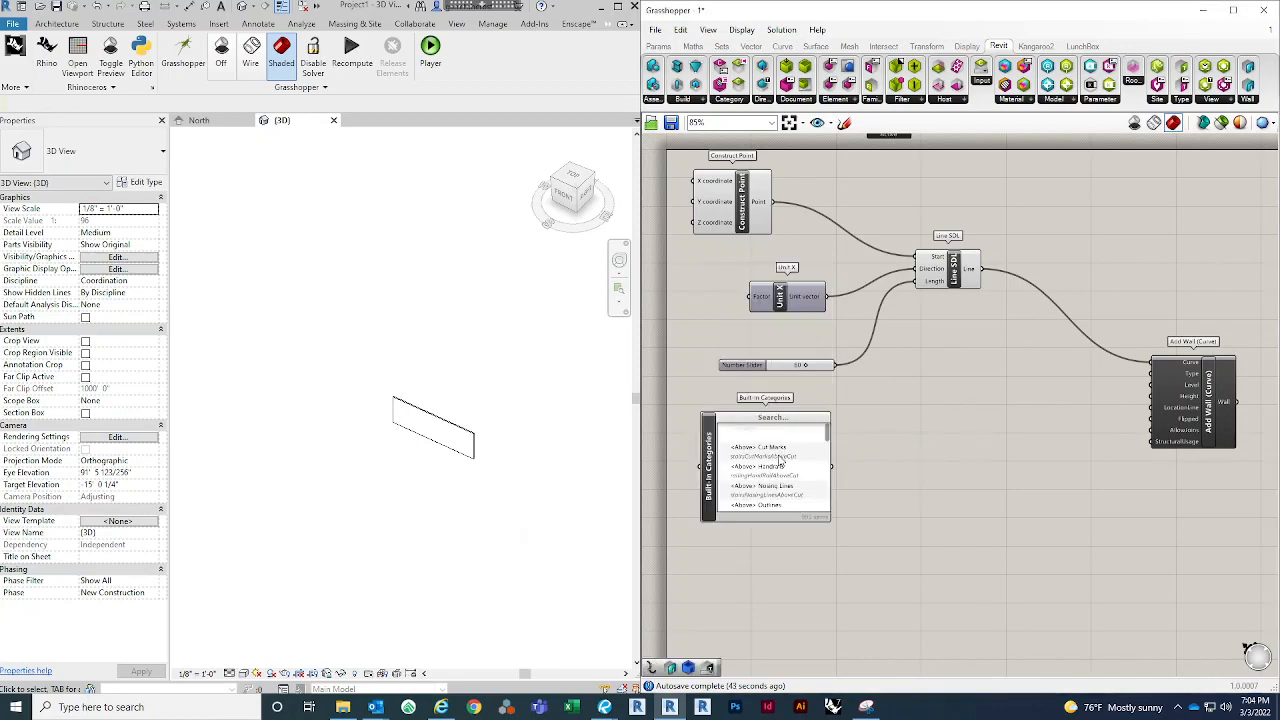
left_click(820, 428)
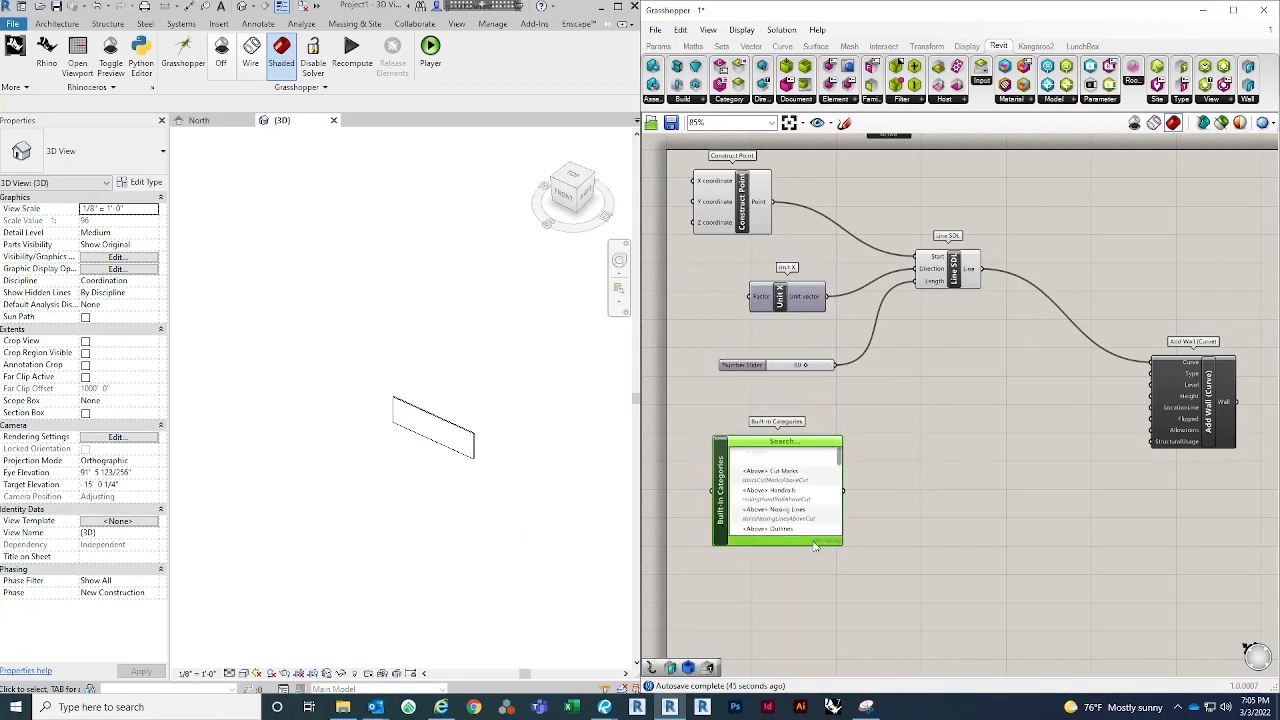
scroll(836, 556, "up", 1)
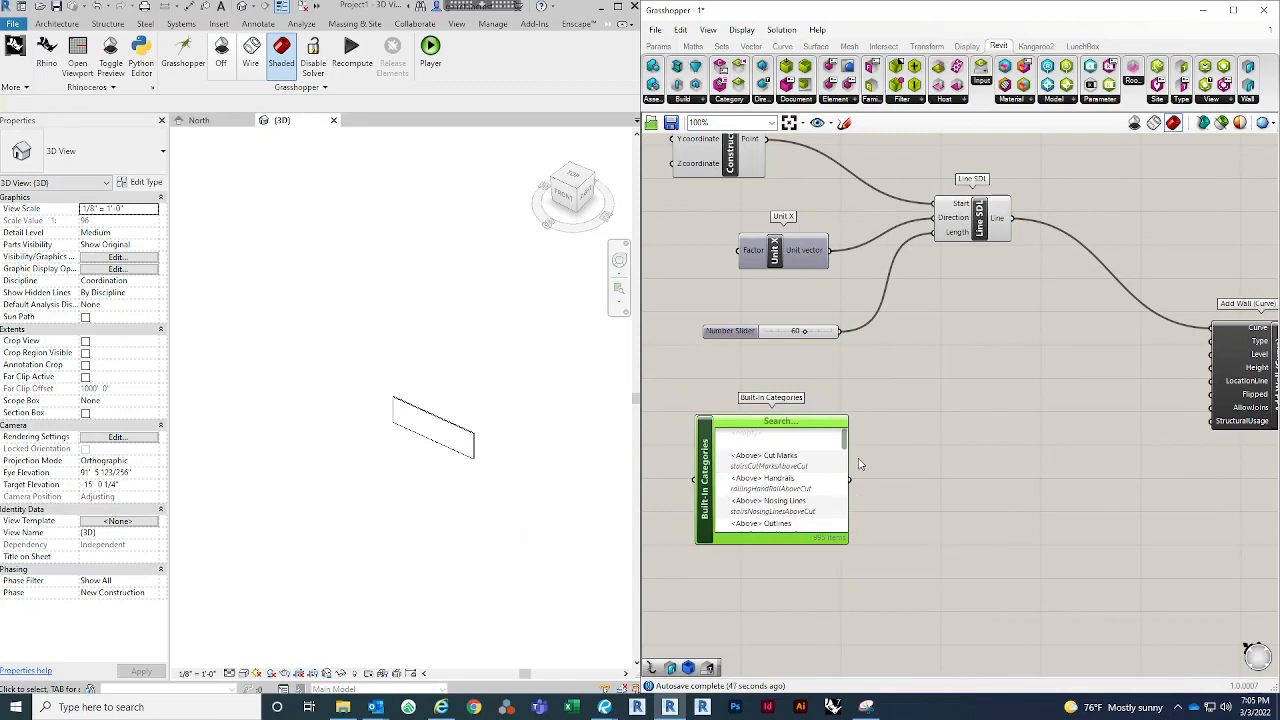
Step: Filter the Built-In Categories list by "walls" and select the Walls category
left_click(815, 421)
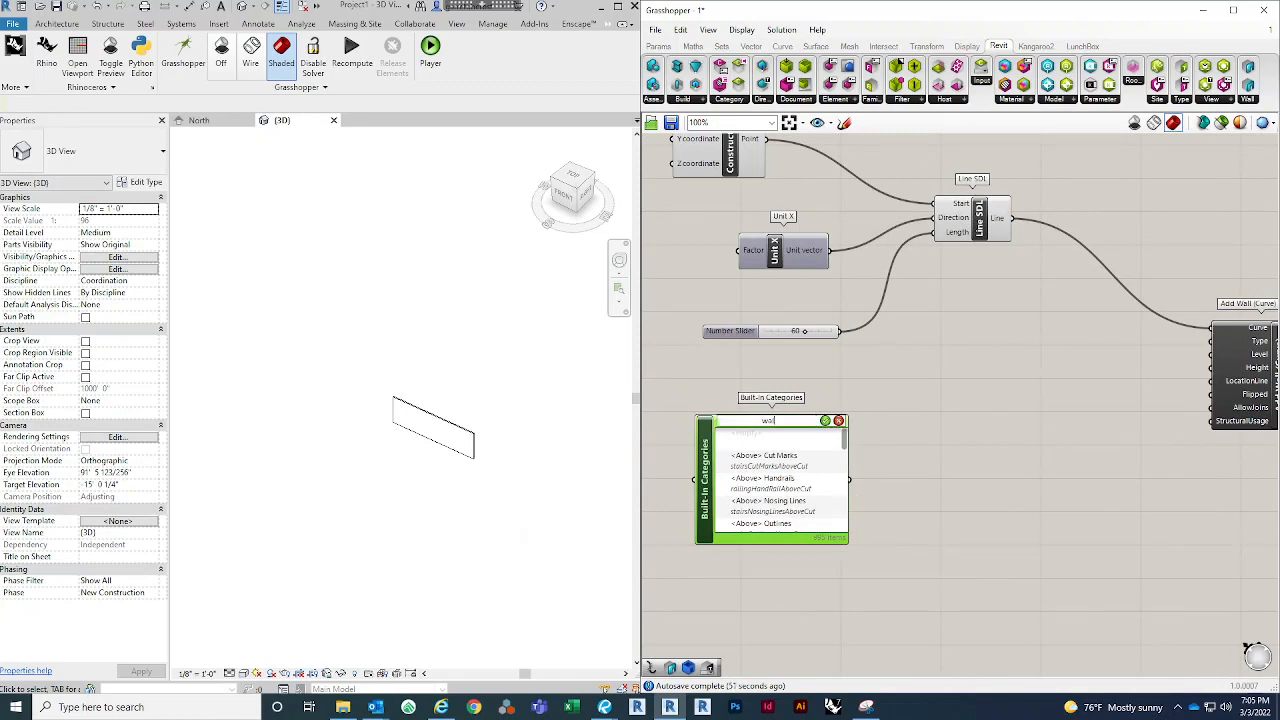
key("BackSpace")
key("BackSpace")
key("BackSpace")
key("BackSpace")
type("walls")
left_click(825, 421)
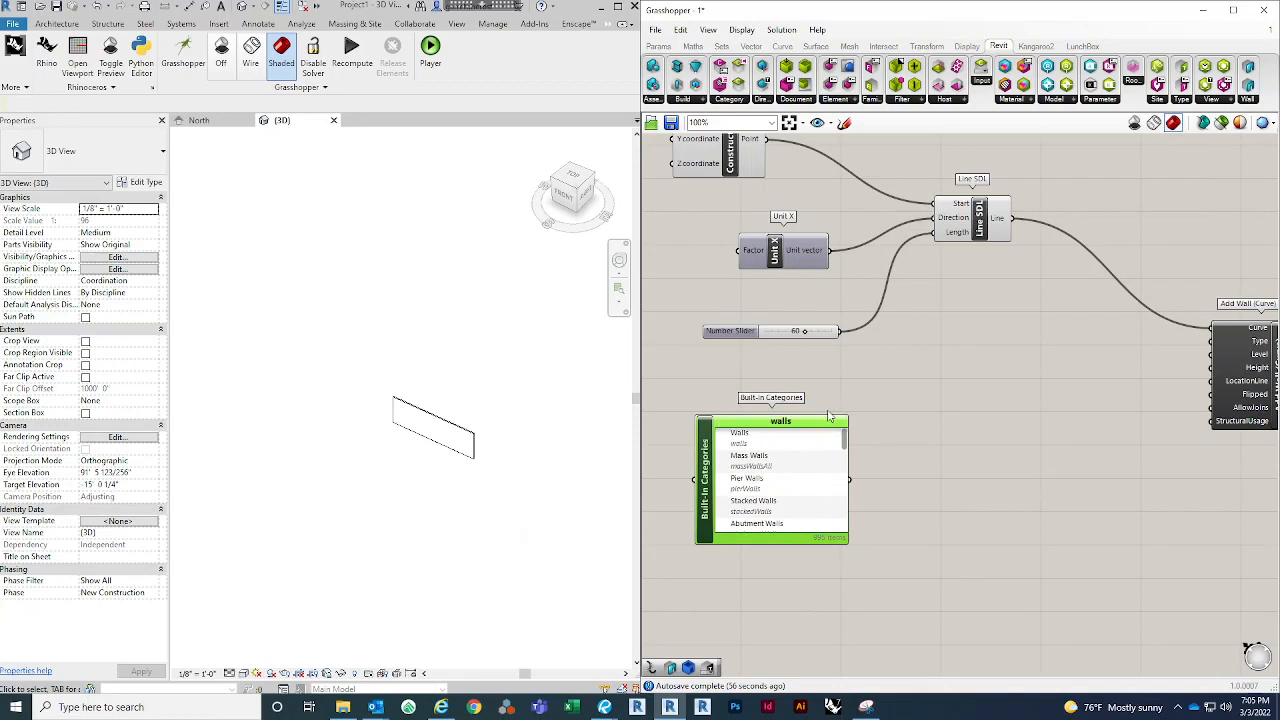
left_click(757, 441)
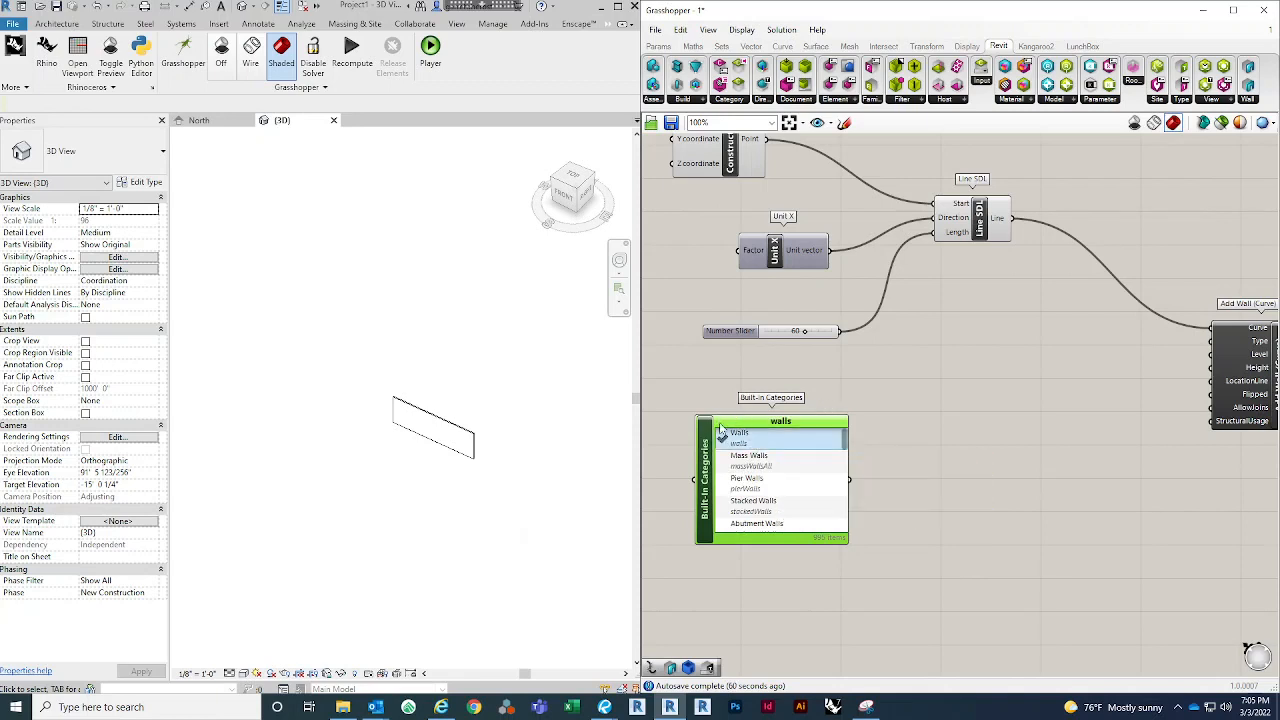
Step: Add an Element Type Picker component and place it between Built-In Categories and Add Wall (Curve)
right_click_drag(946, 433, 906, 440)
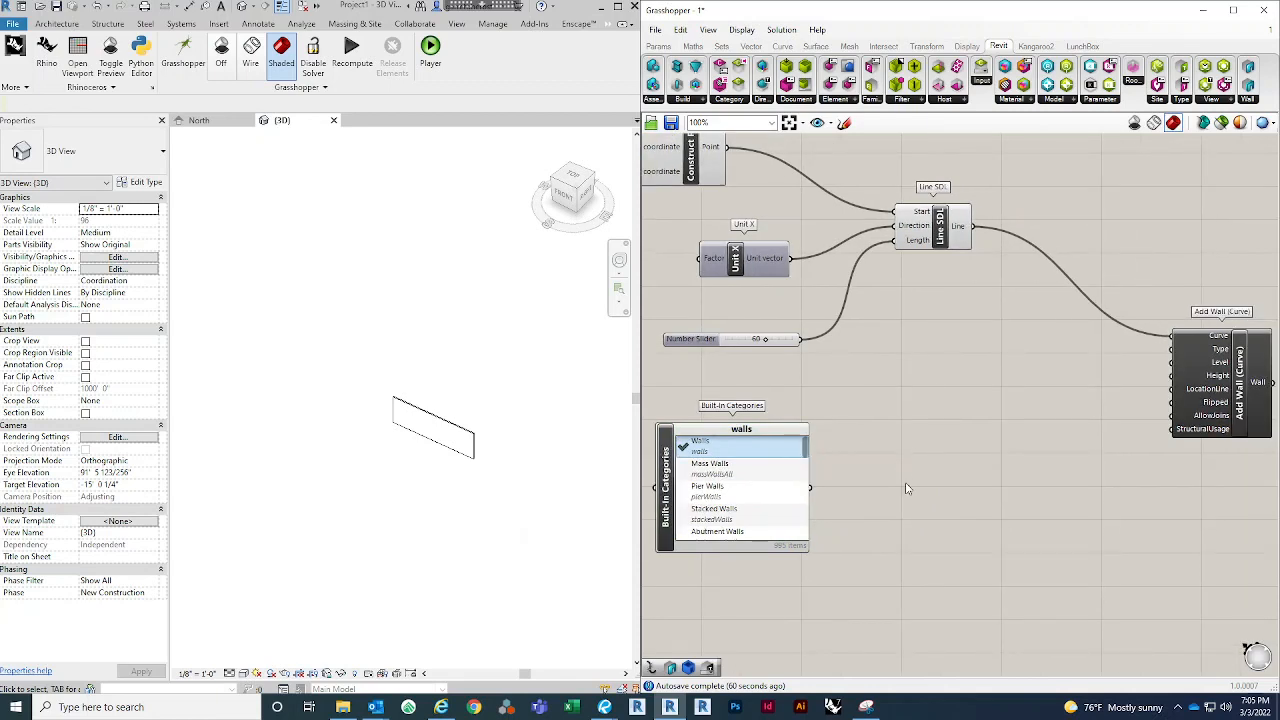
double_click(909, 483)
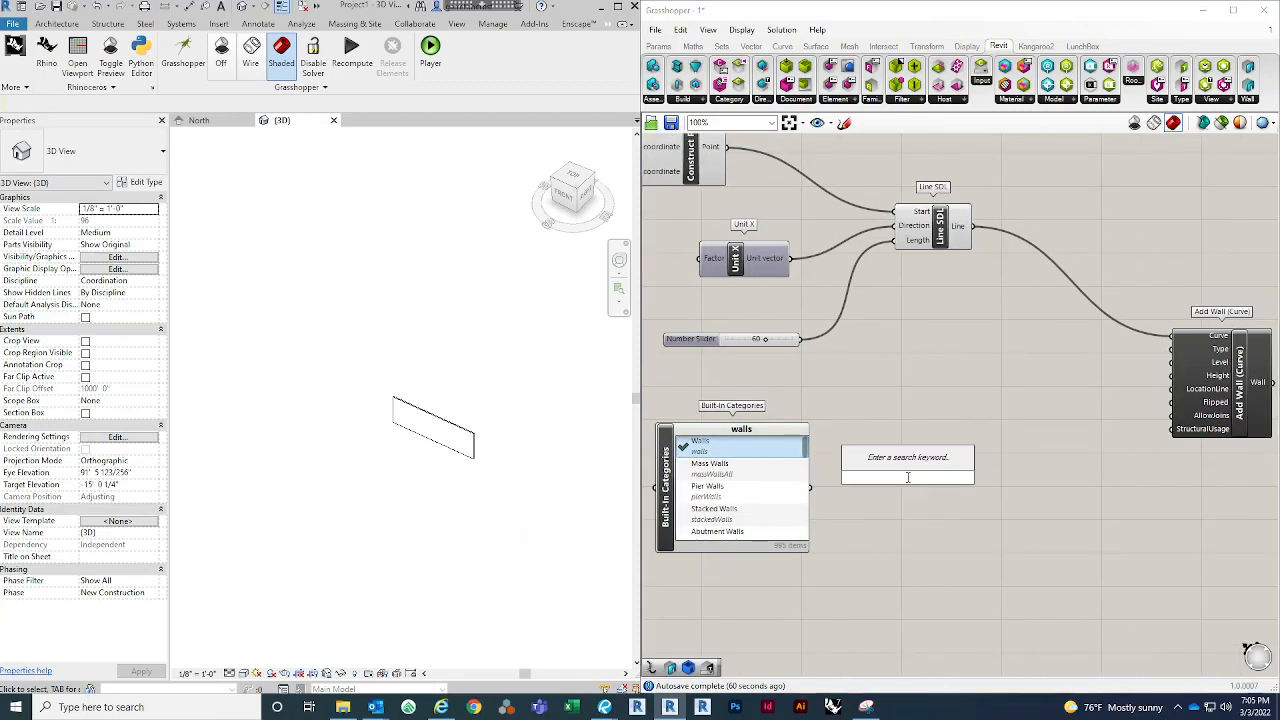
type("eleme")
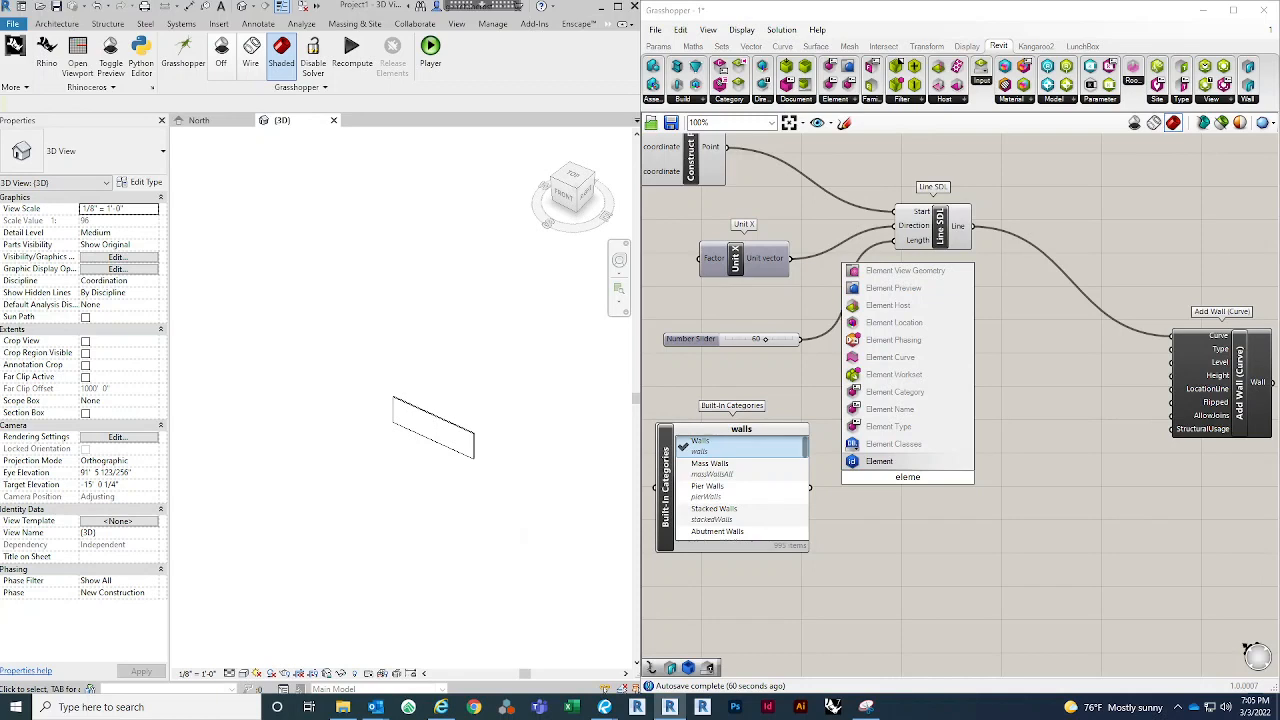
type("nt type")
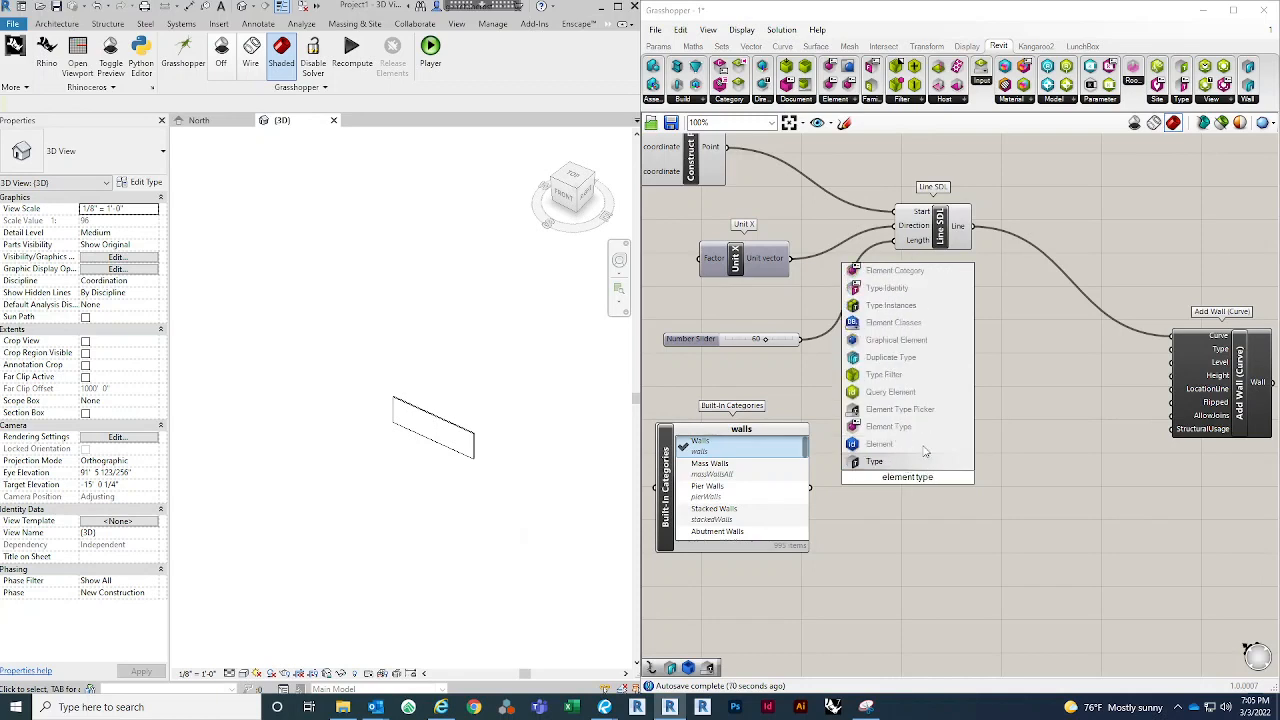
left_click(930, 409)
left_click_drag(913, 482, 948, 479)
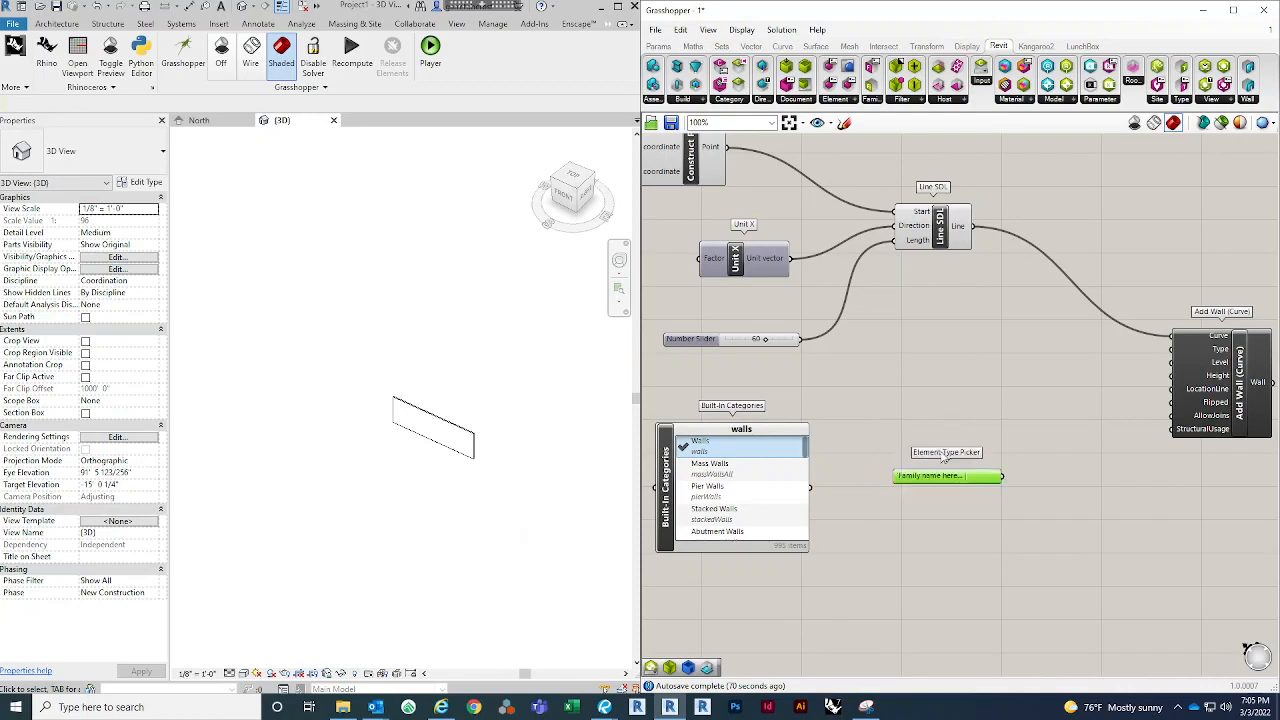
left_click(910, 393)
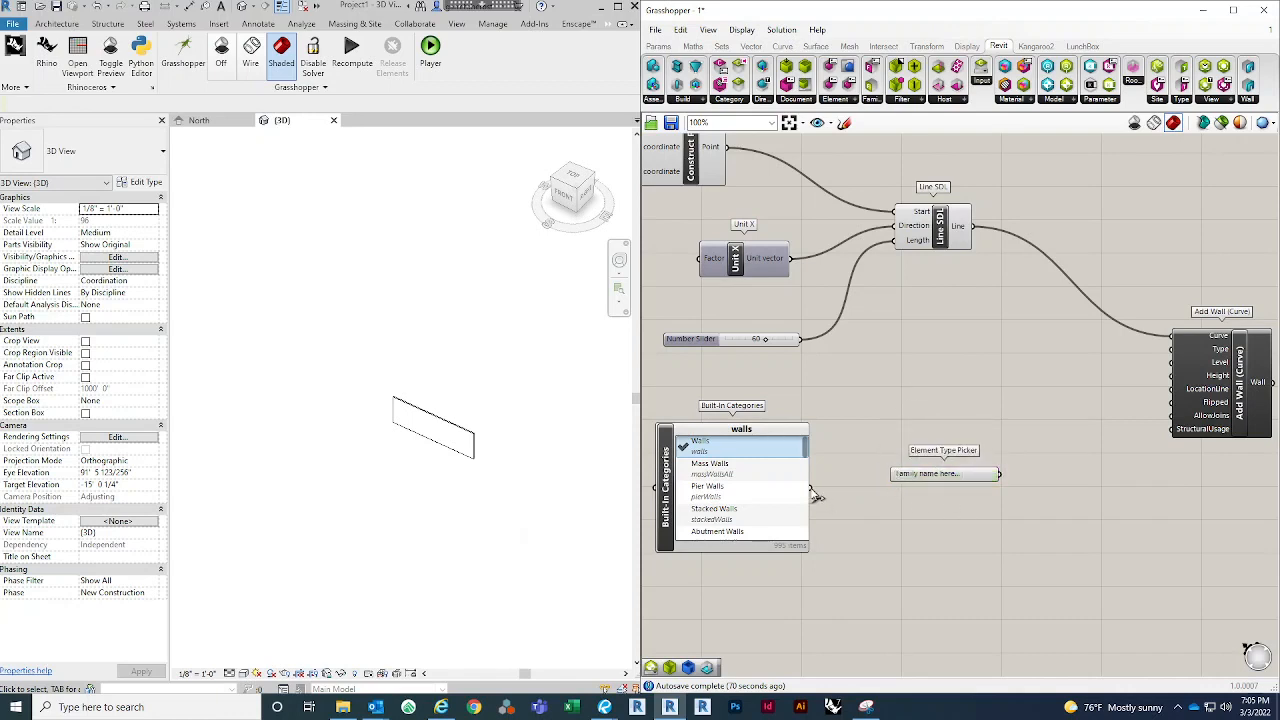
Step: Connect the Built-In Categories output to the Element Type Picker and move the picker closer to Built-In Categories
left_click_drag(812, 489, 893, 476)
right_click(902, 476)
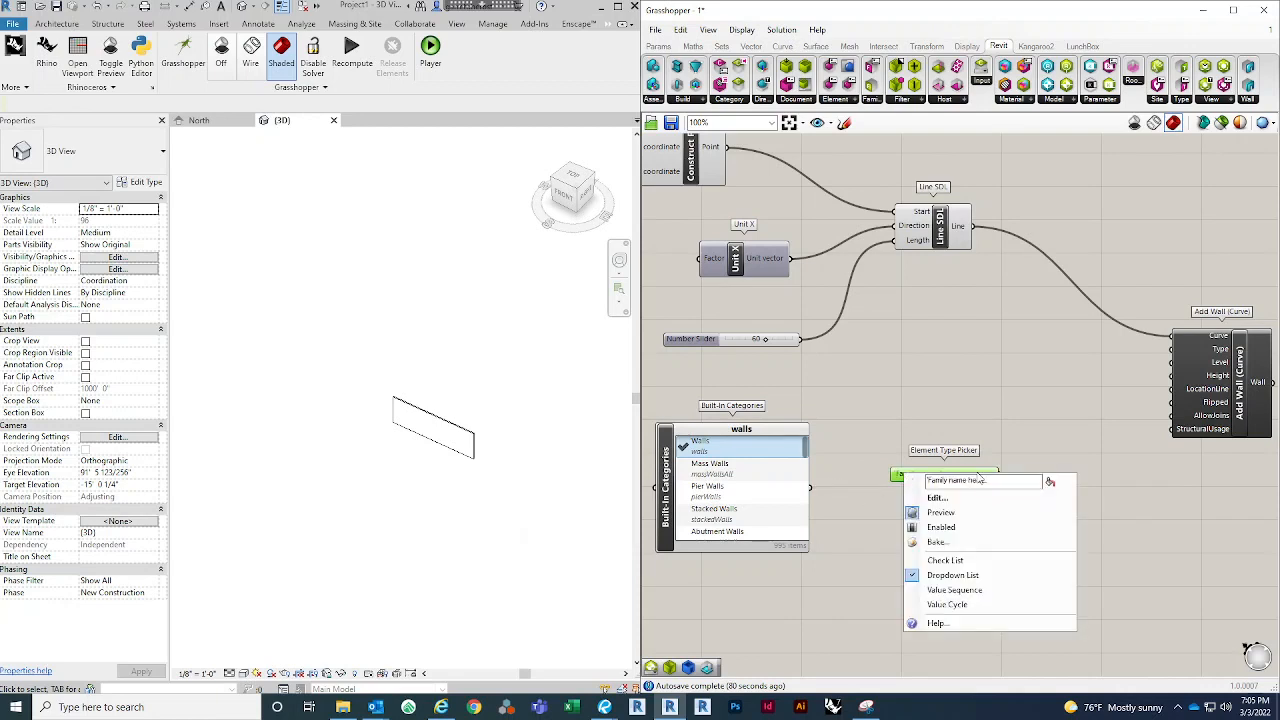
left_click(845, 509)
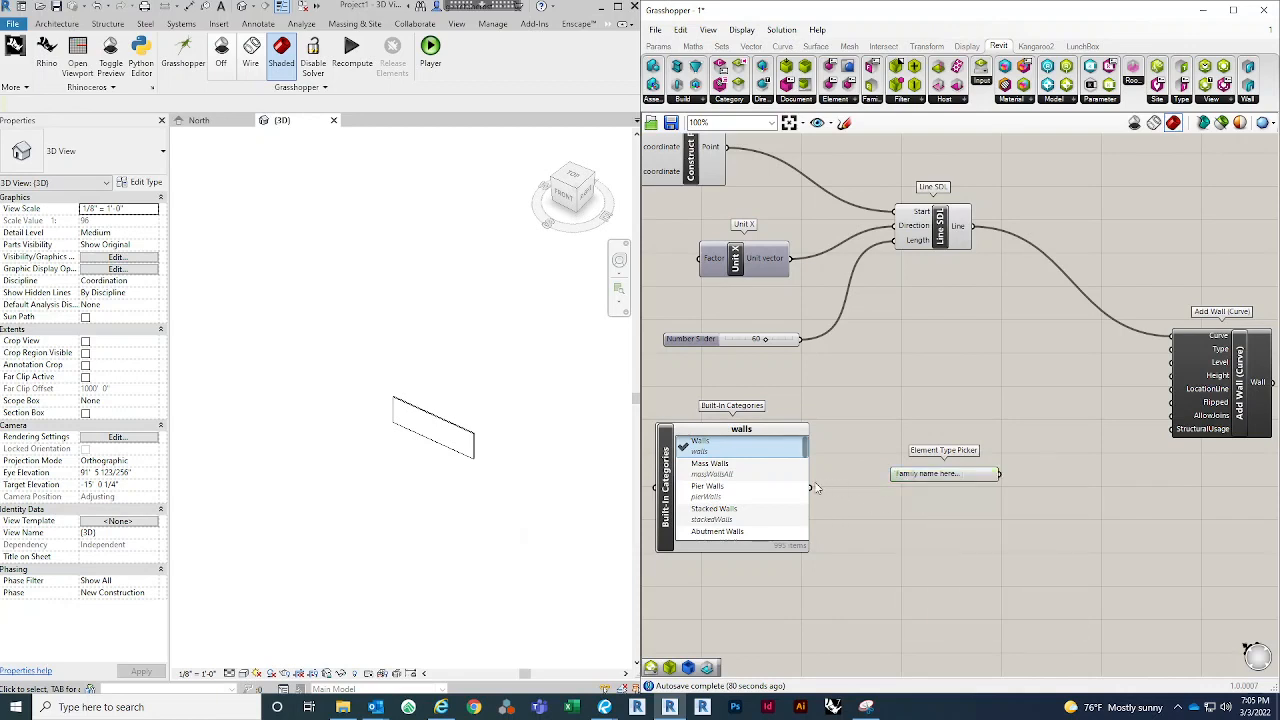
right_click(935, 477)
left_click(882, 448)
left_click_drag(812, 490, 896, 482)
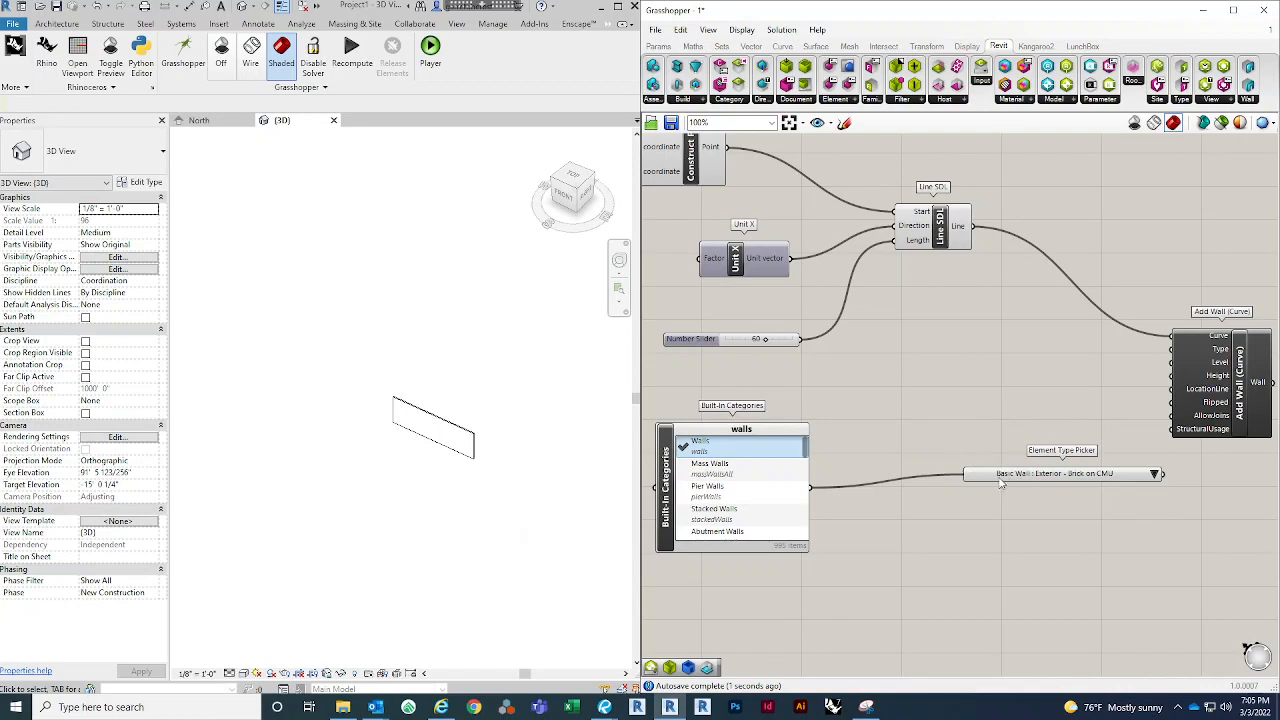
left_click_drag(998, 476, 915, 470)
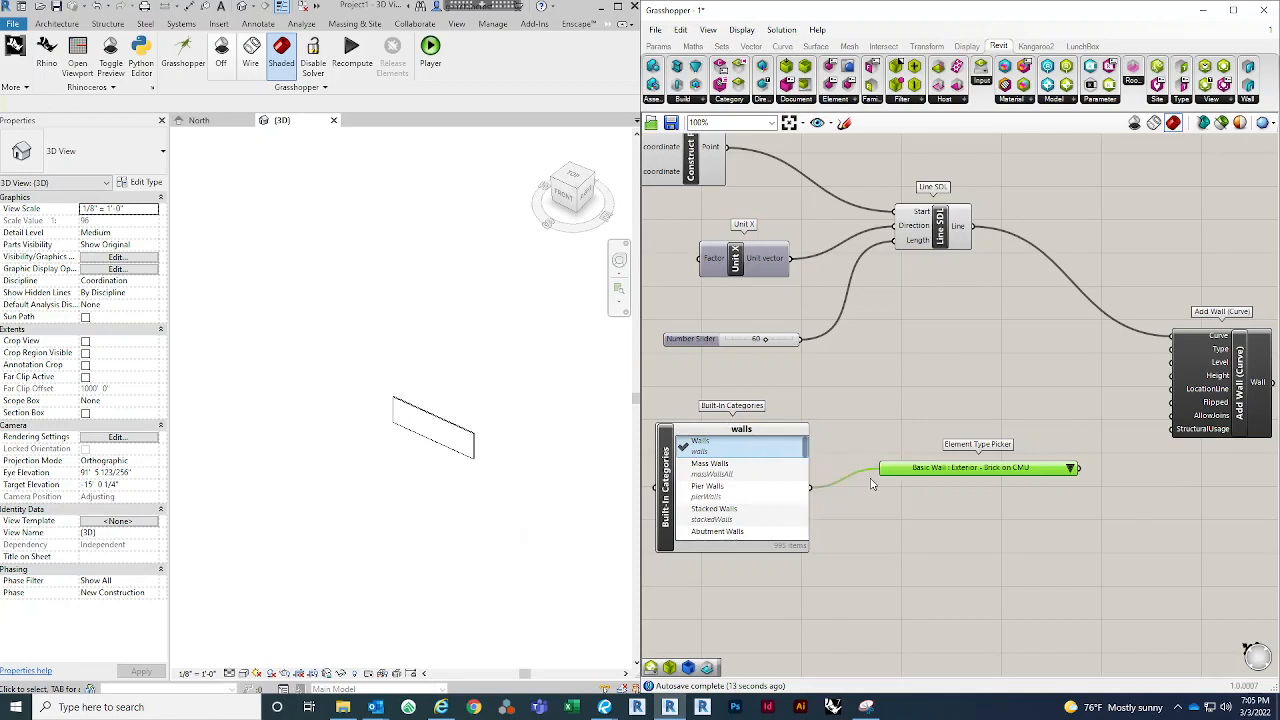
Step: Choose Basic Wall : Exterior - Brick on Mtl. Stud in the Element Type Picker and connect it to Add Wall (Curve)'s Type input
left_click(1070, 467)
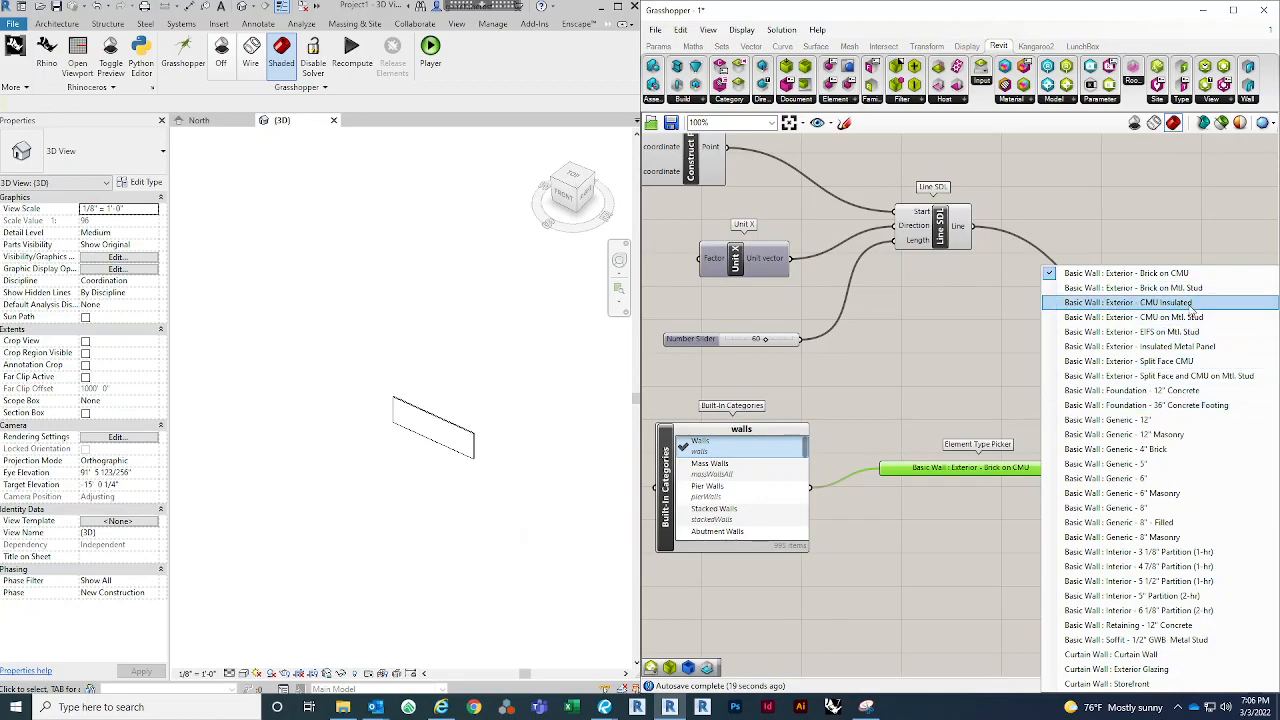
left_click(1133, 287)
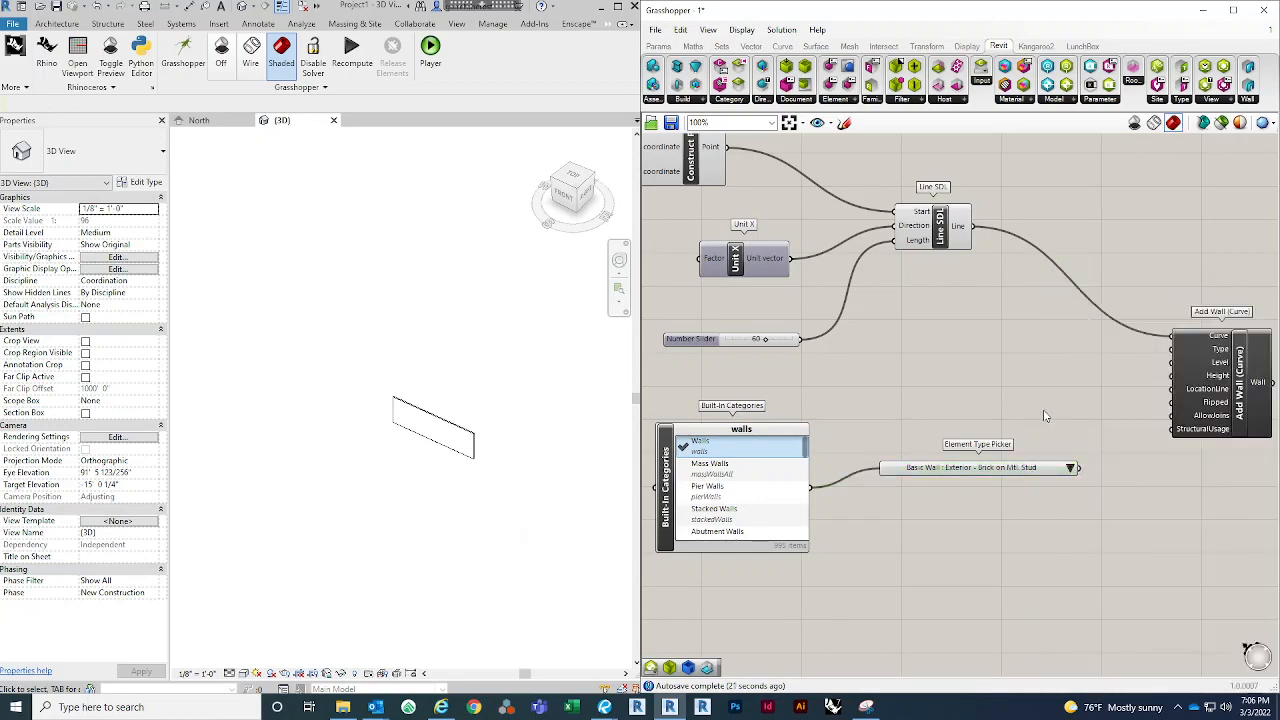
right_click_drag(1052, 465, 968, 481)
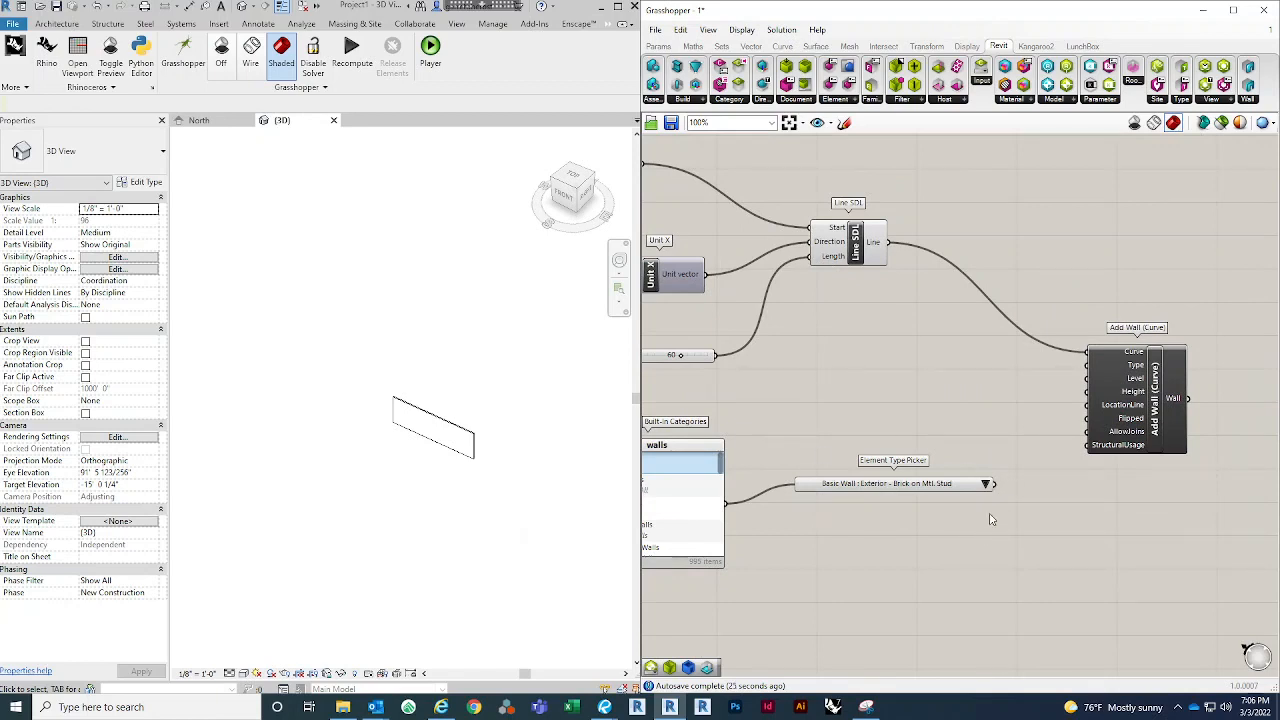
left_click_drag(996, 484, 1087, 366)
right_click_drag(1140, 398, 1079, 400)
left_click_drag(1079, 400, 1092, 401)
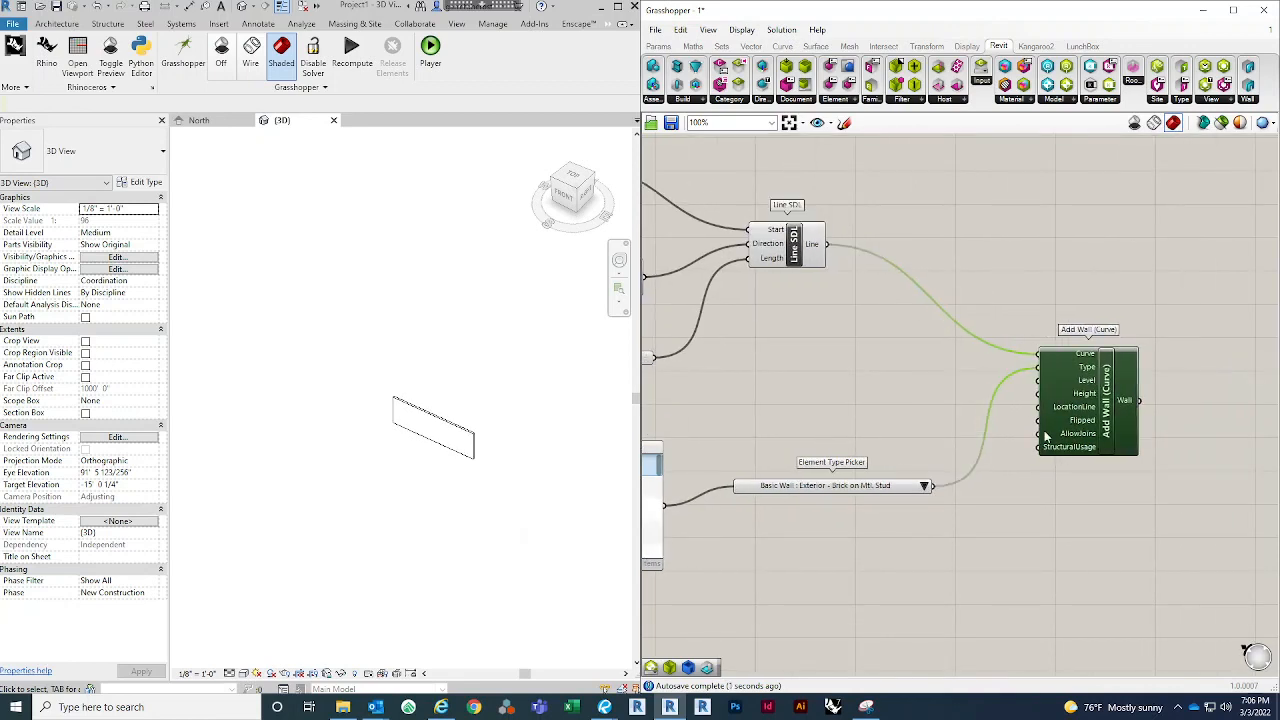
Step: Examine the generated wall in the Revit 3D view from its other side, checking its thickness, surface pattern and assigned type
scroll(452, 440, "up", 3)
left_click(459, 441)
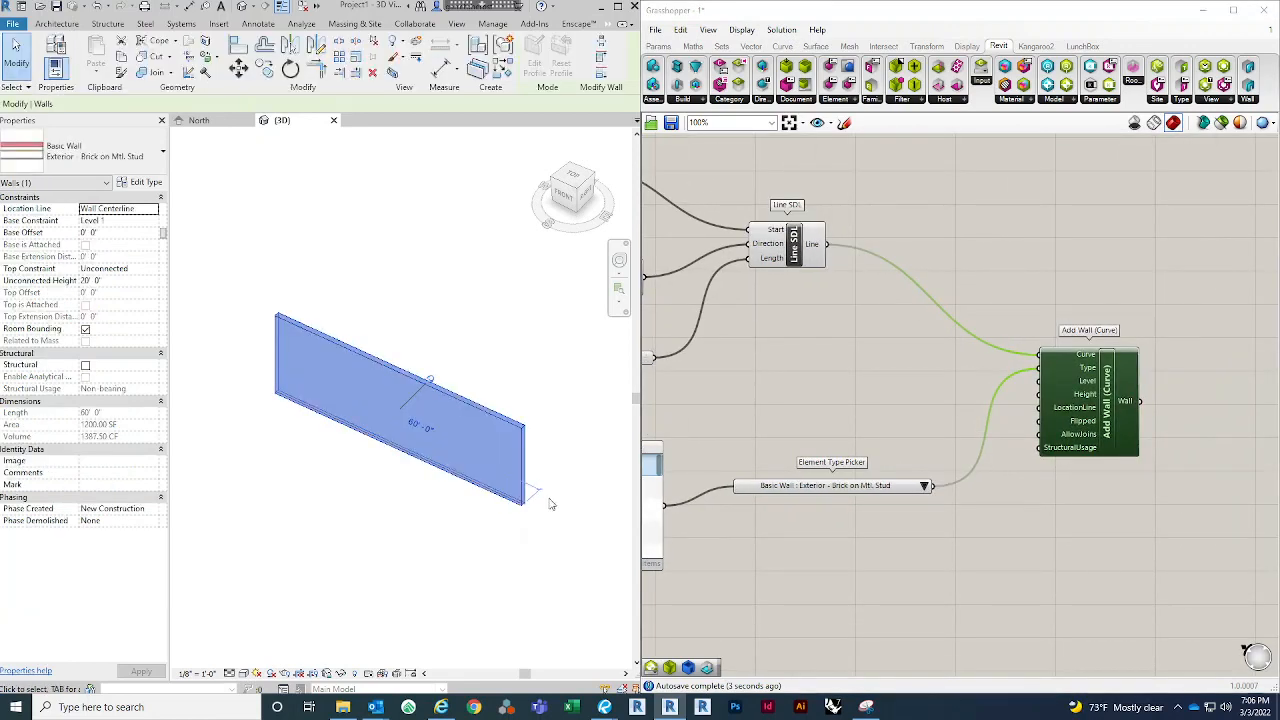
middle_click_drag(523, 546, 214, 541, "shift")
left_click(367, 526)
scroll(306, 443, "up", 4)
scroll(279, 478, "up", 3)
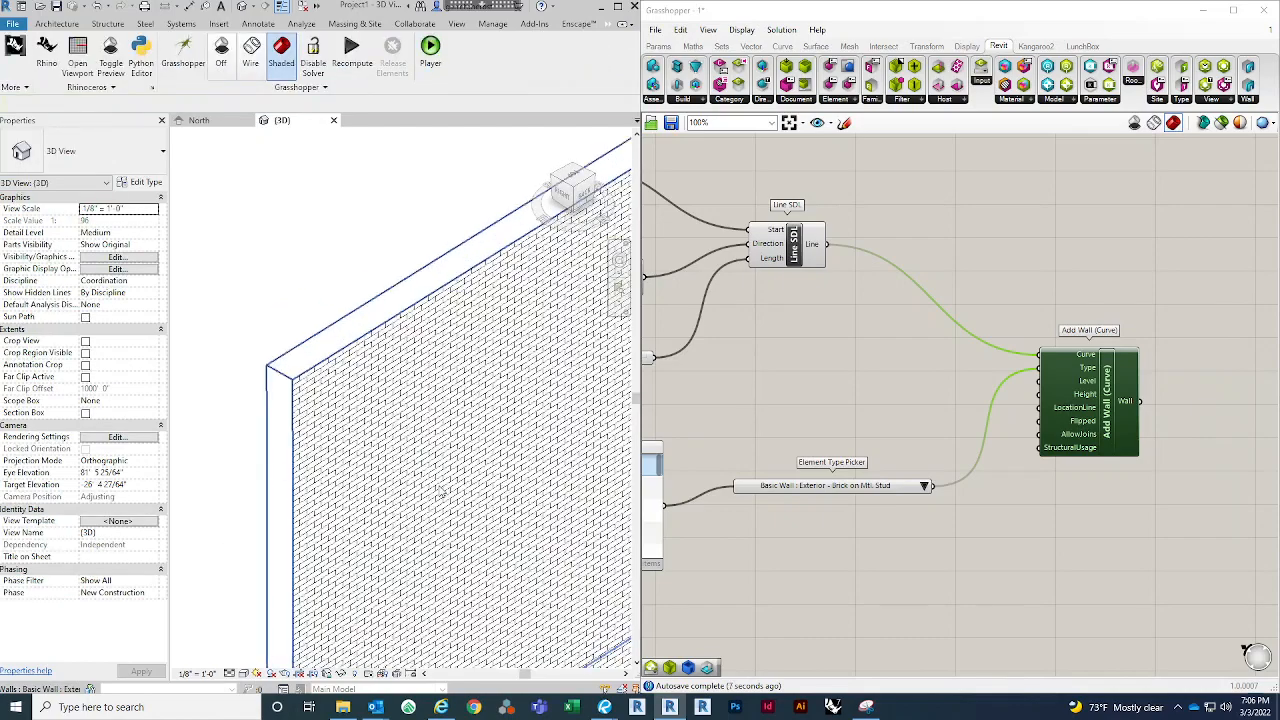
scroll(386, 402, "down", 5)
left_click(386, 402)
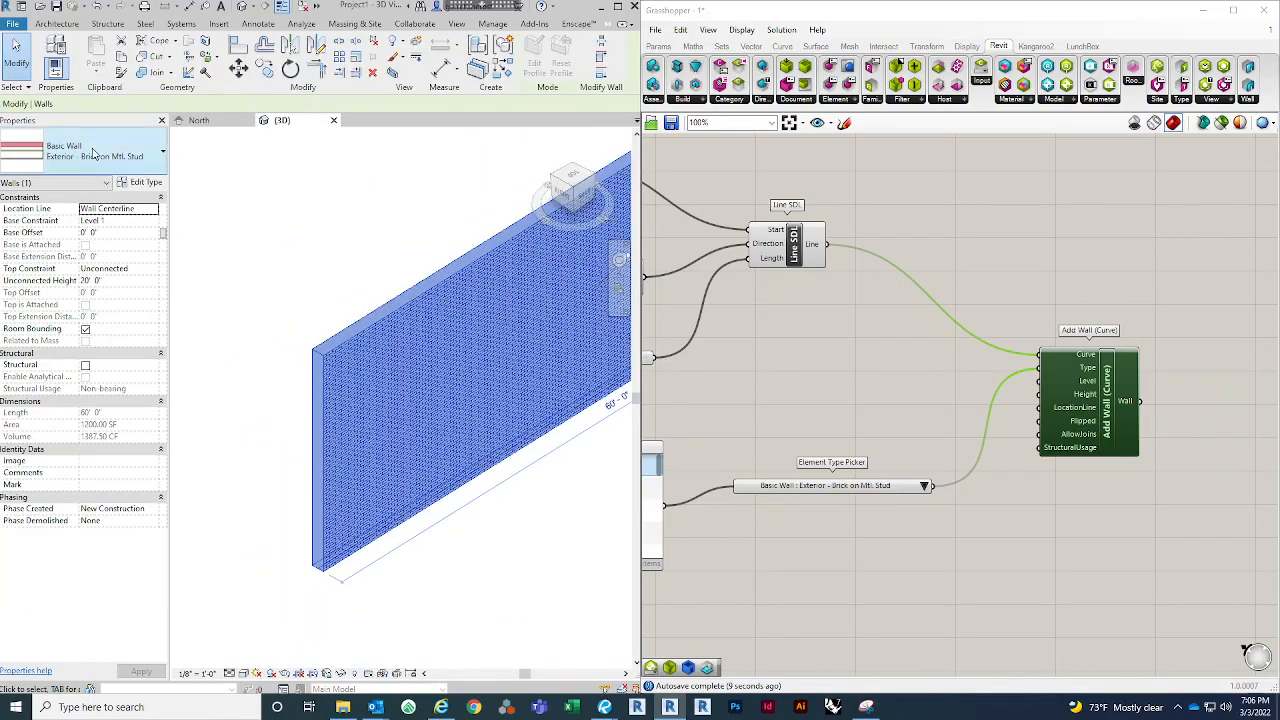
Step: Try the Interior - 4 7/8" Partition (1-hr) type on the wall, return it to Exterior - Brick on Mtl. Stud, and deselect the wall
left_click(925, 486)
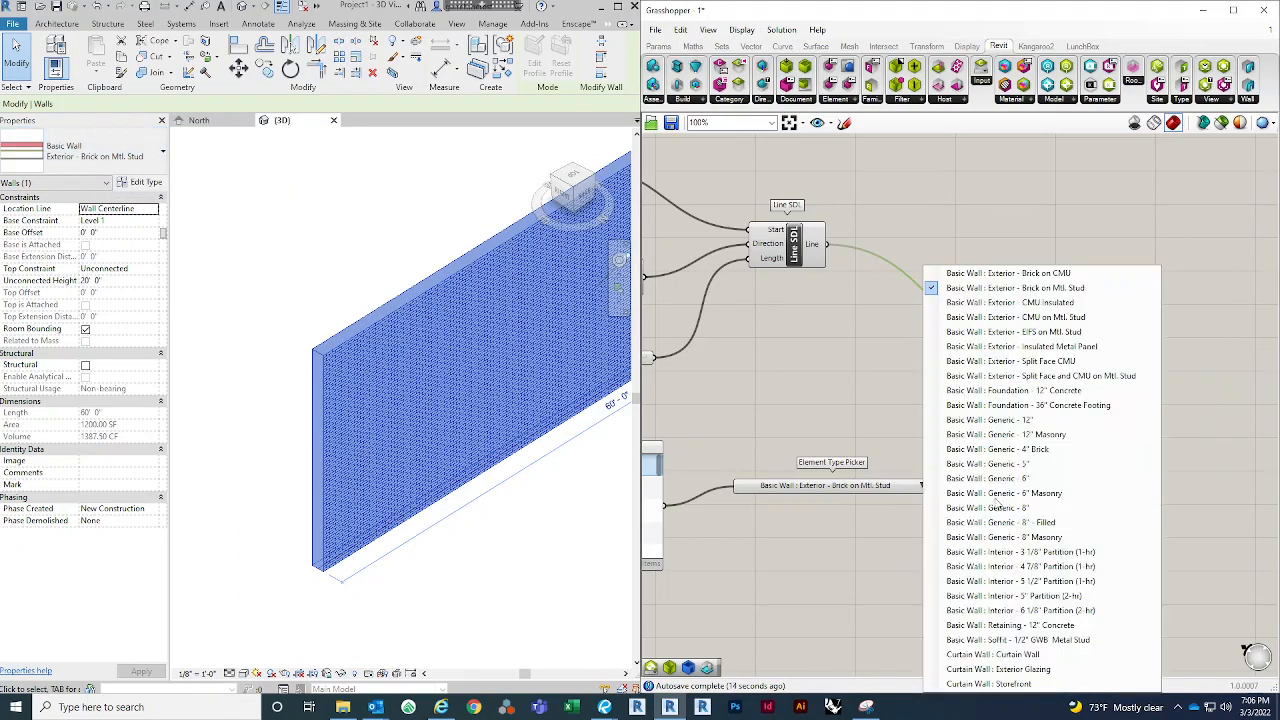
left_click(1000, 576)
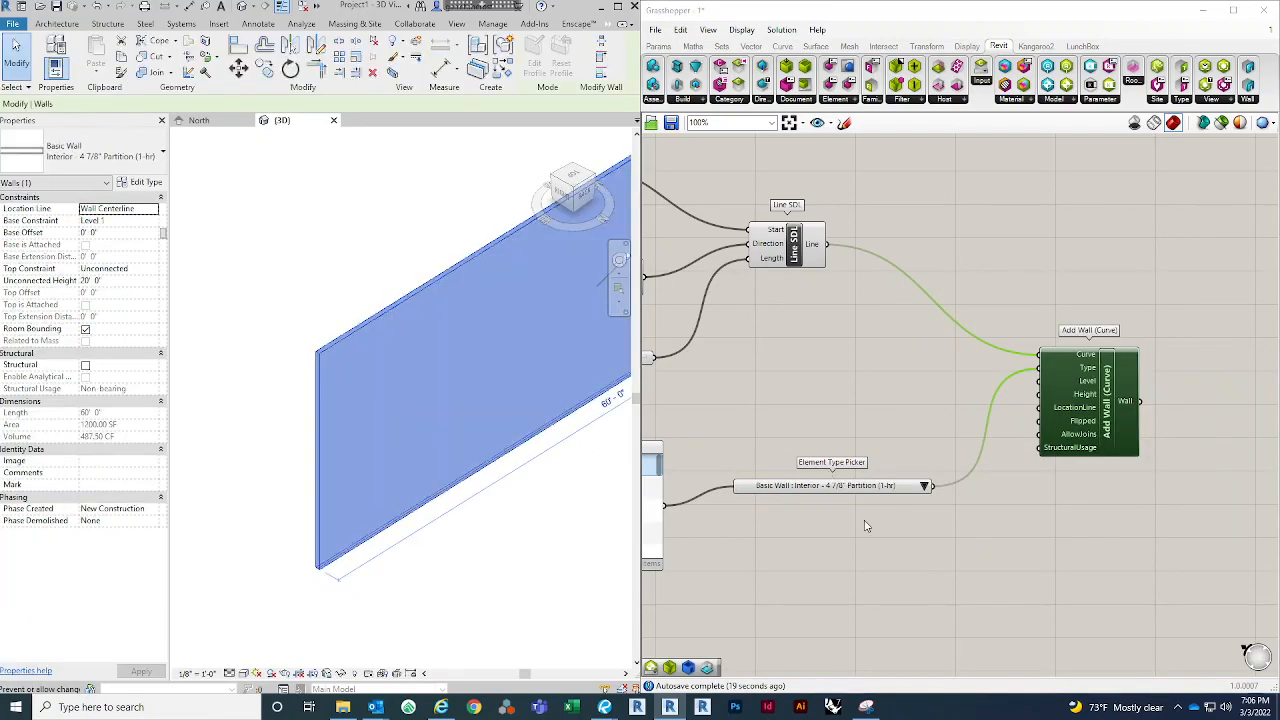
left_click(924, 487)
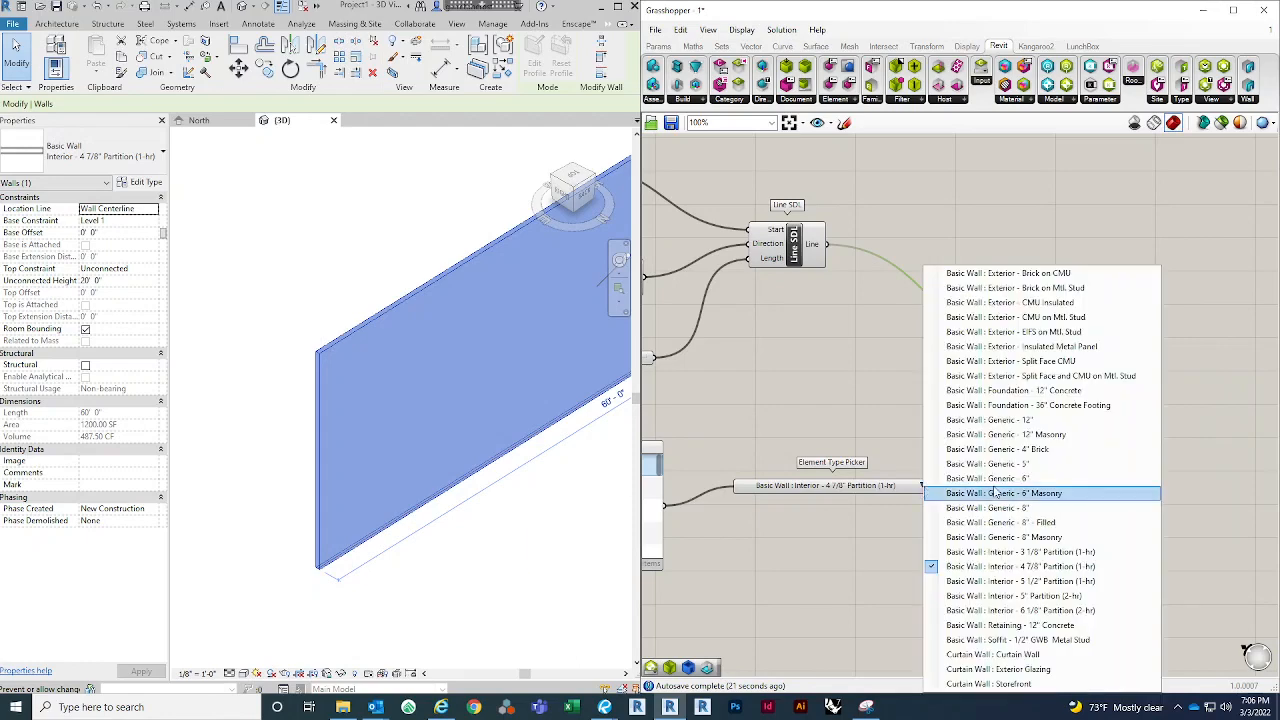
left_click(1068, 288)
left_click(927, 398)
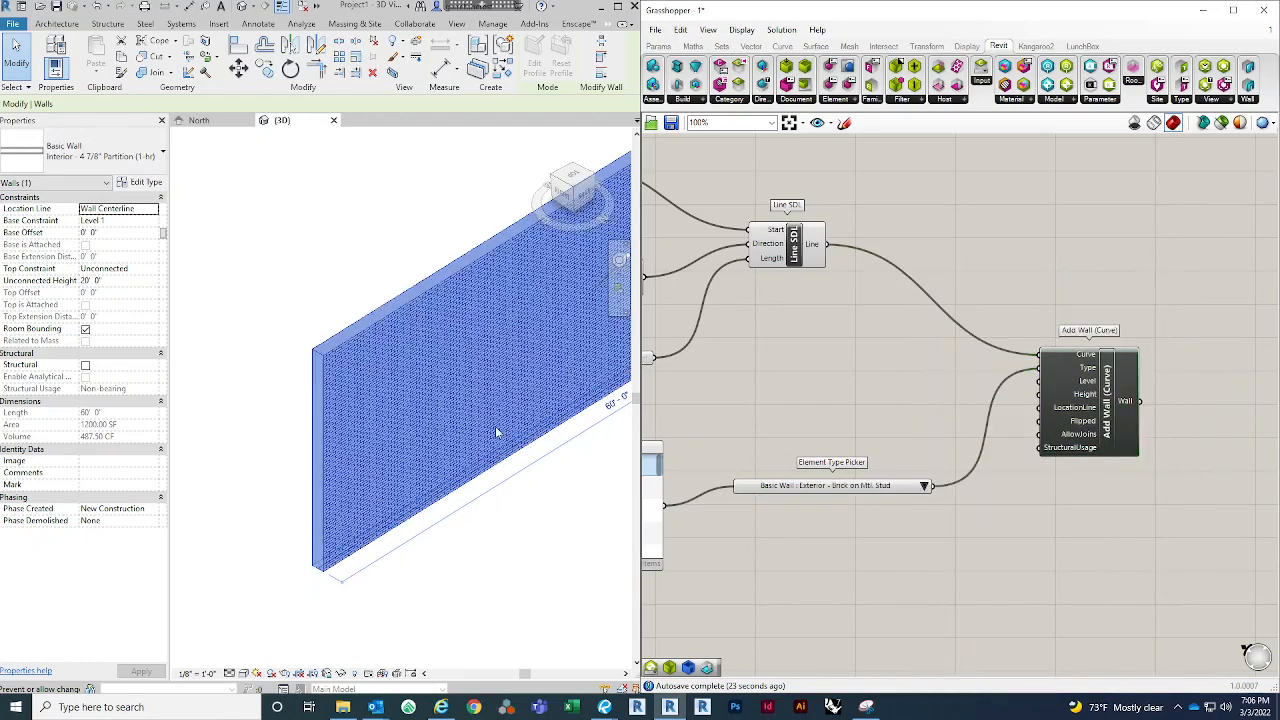
left_click(307, 300)
scroll(274, 430, "down", 2)
middle_click_drag(460, 424, 451, 437)
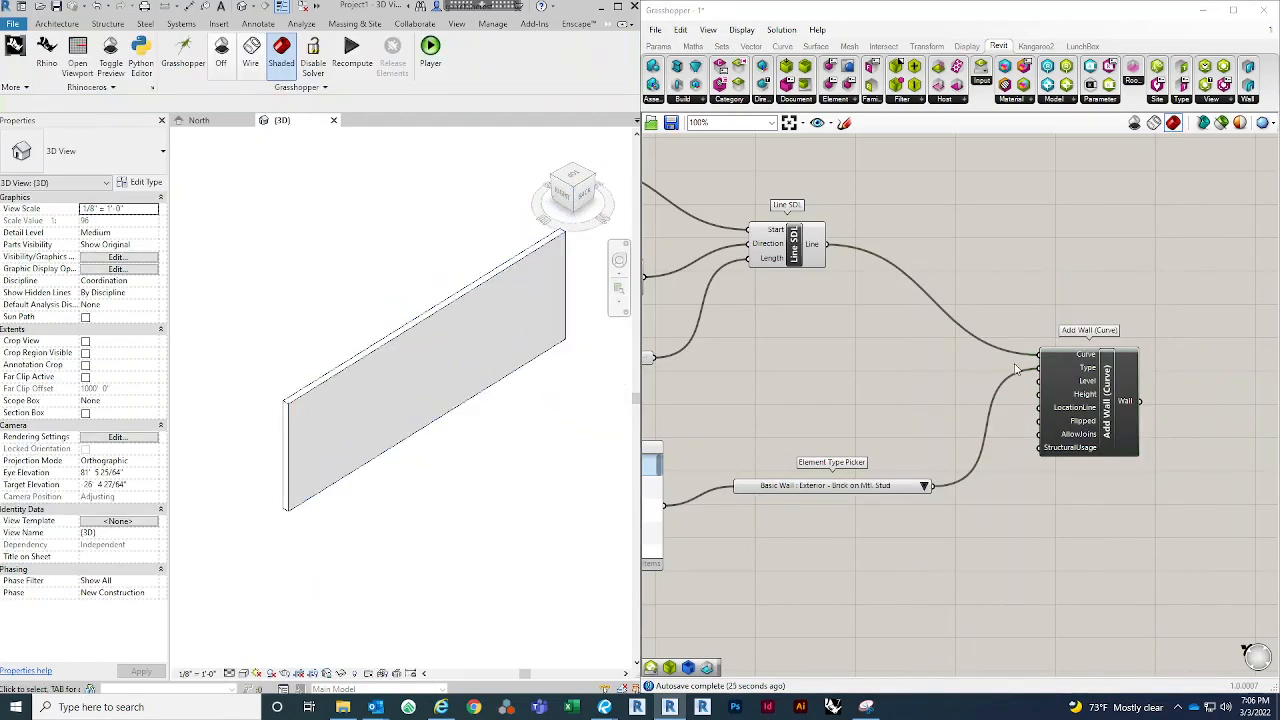
Step: Move Add Wall (Curve) slightly farther away from the Element Type Picker
left_click(1105, 400)
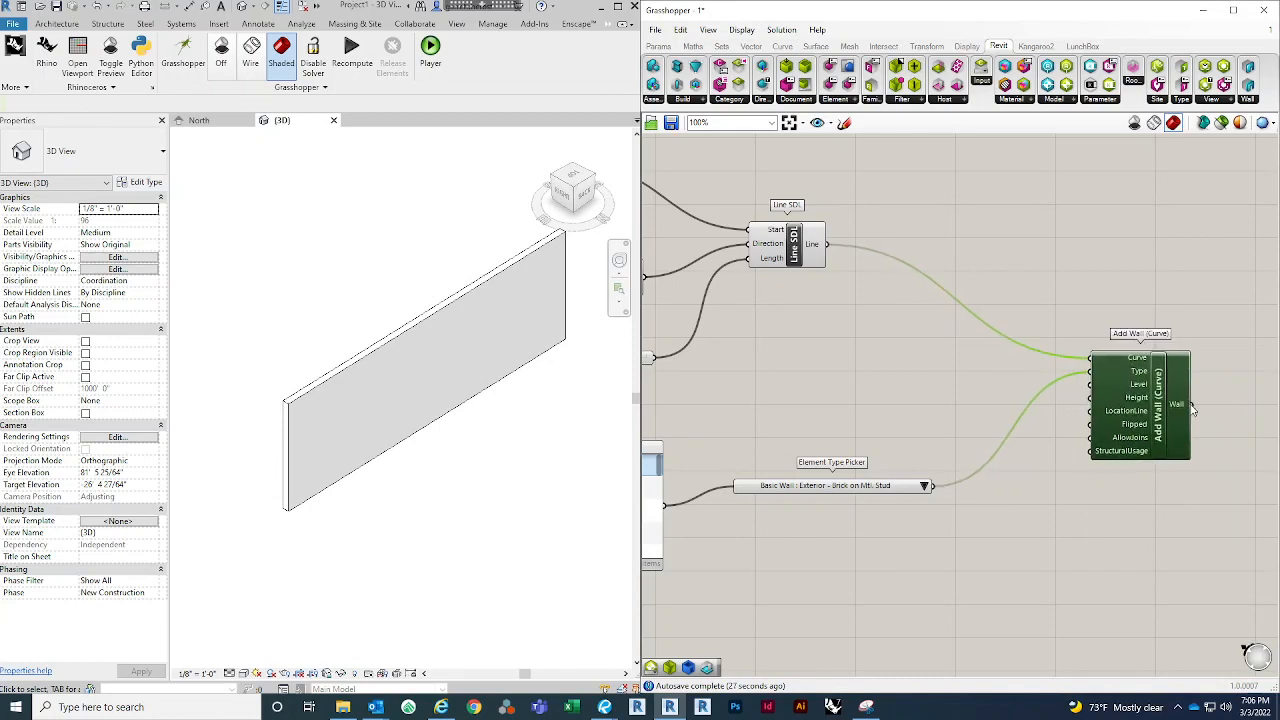
scroll(1083, 462, "down", 4)
scroll(1083, 461, "up", 3)
mouse_move(922, 462)
right_mouse_down()
mouse_move(1073, 384)
mouse_move(916, 452)
right_mouse_up()
scroll(1078, 390, "up", 2)
scroll(916, 453, "down", 2)
scroll(916, 453, "down", 1)
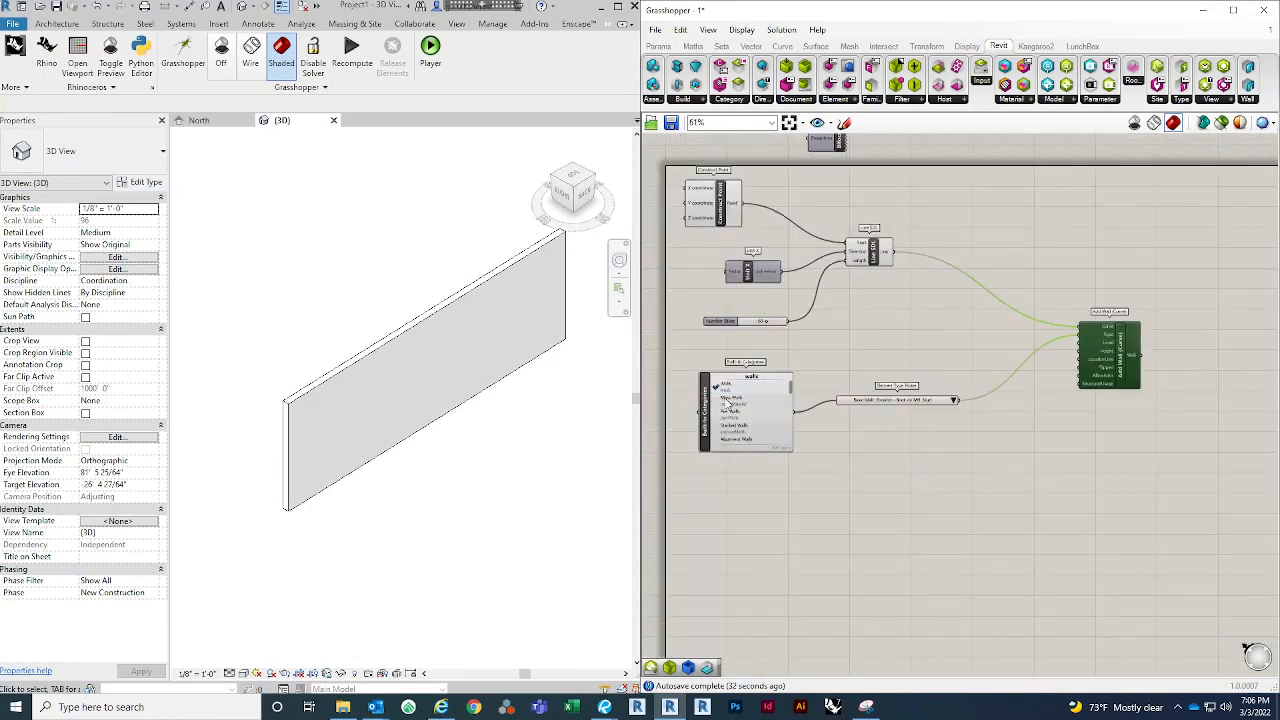
Step: Add a Category parameter to the canvas below the Built-In Categories component
scroll(726, 372, "up", 3)
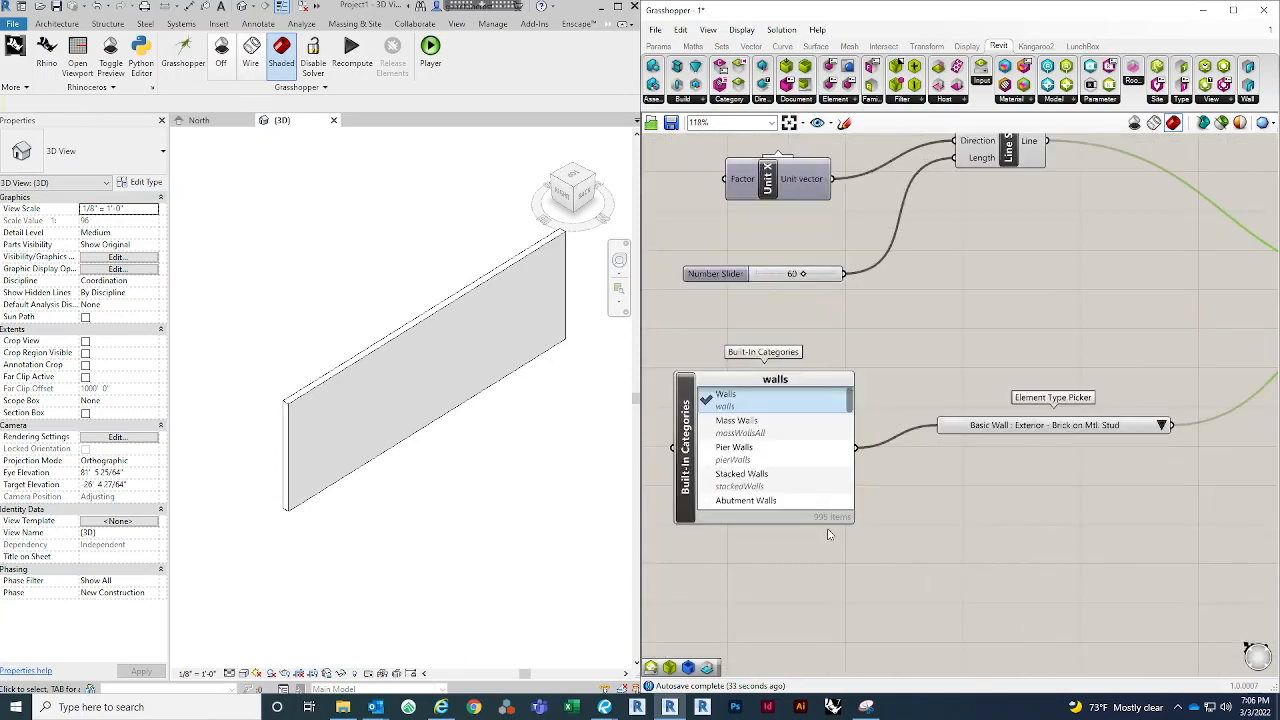
right_click_drag(830, 590, 820, 498)
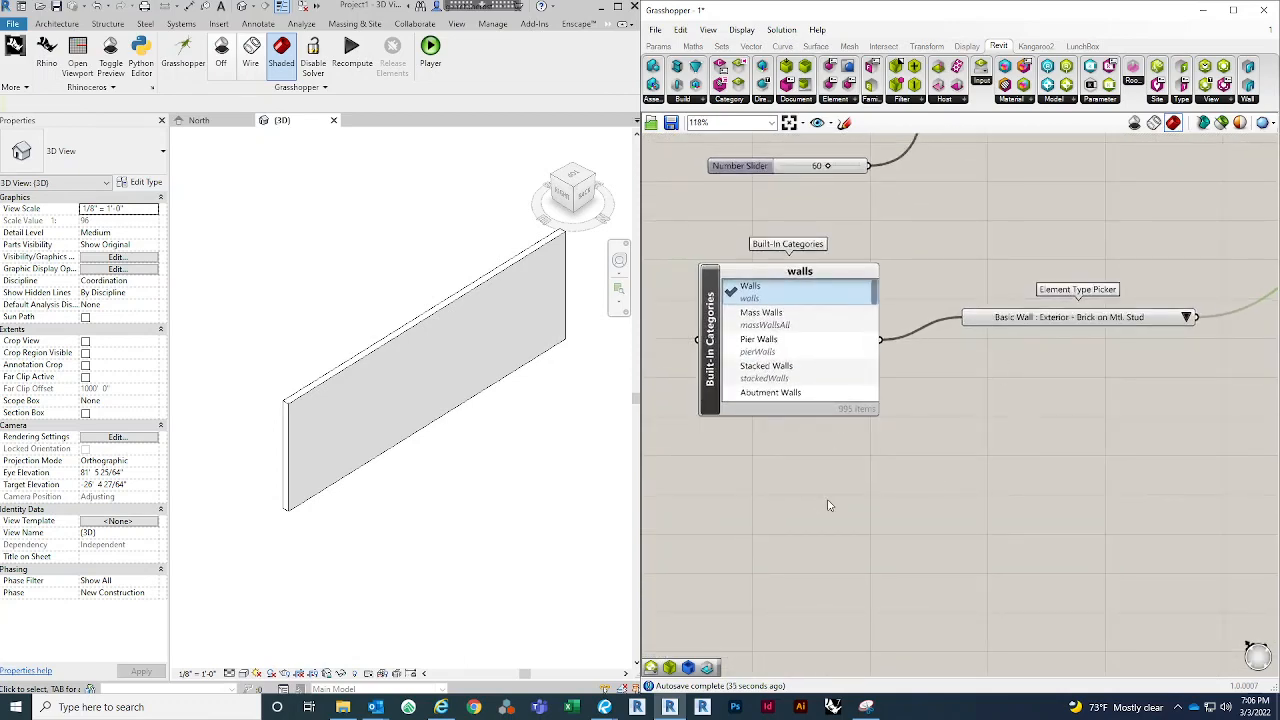
scroll(788, 452, "down", 1)
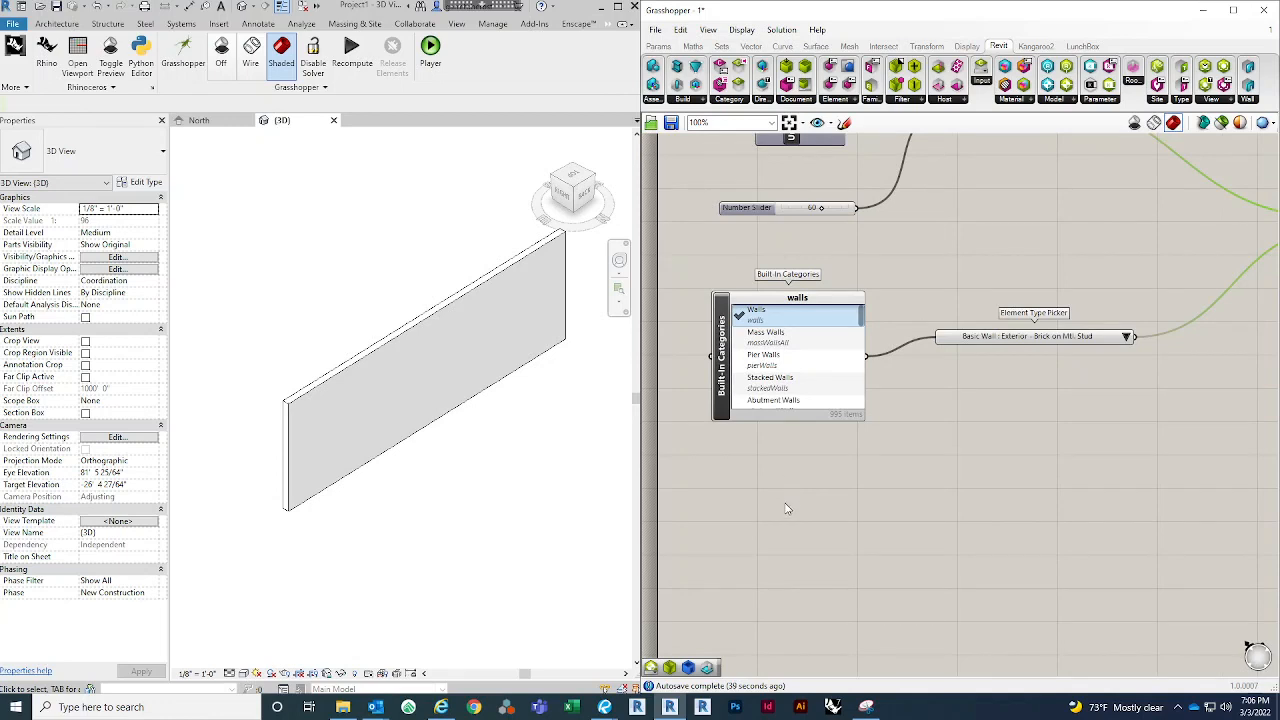
double_click(786, 506)
type("CATEGO")
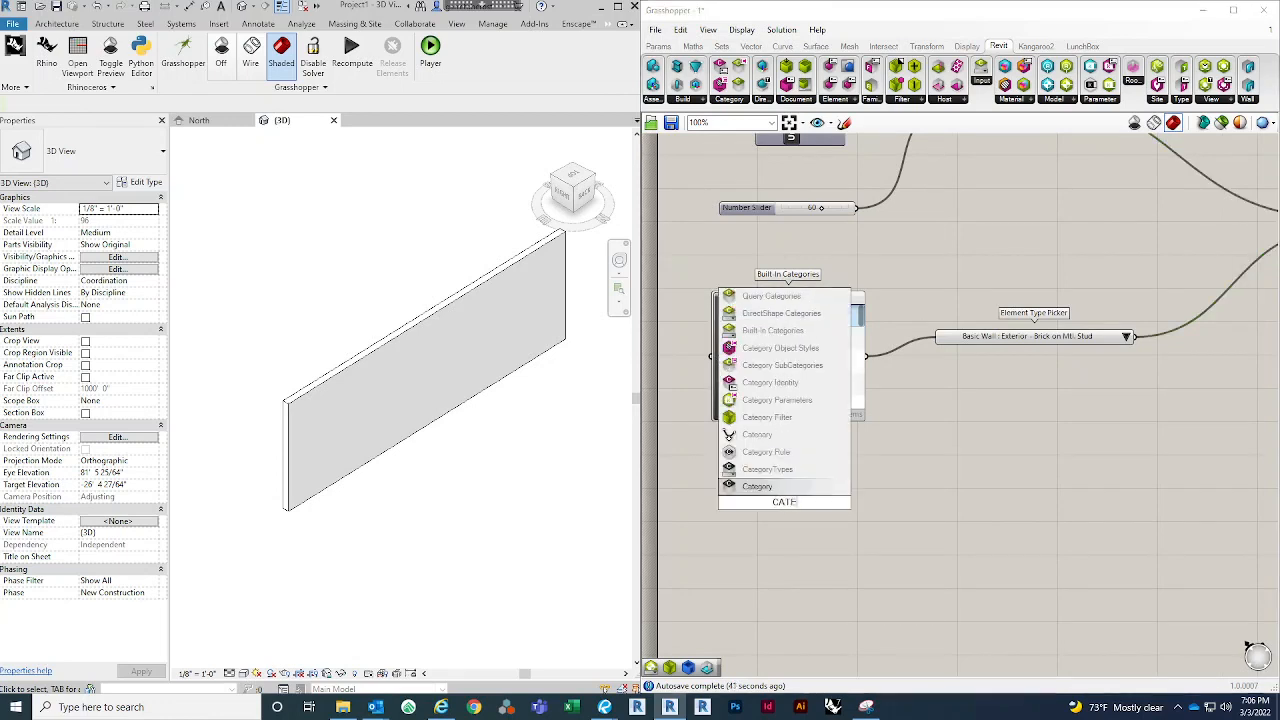
left_click(788, 471)
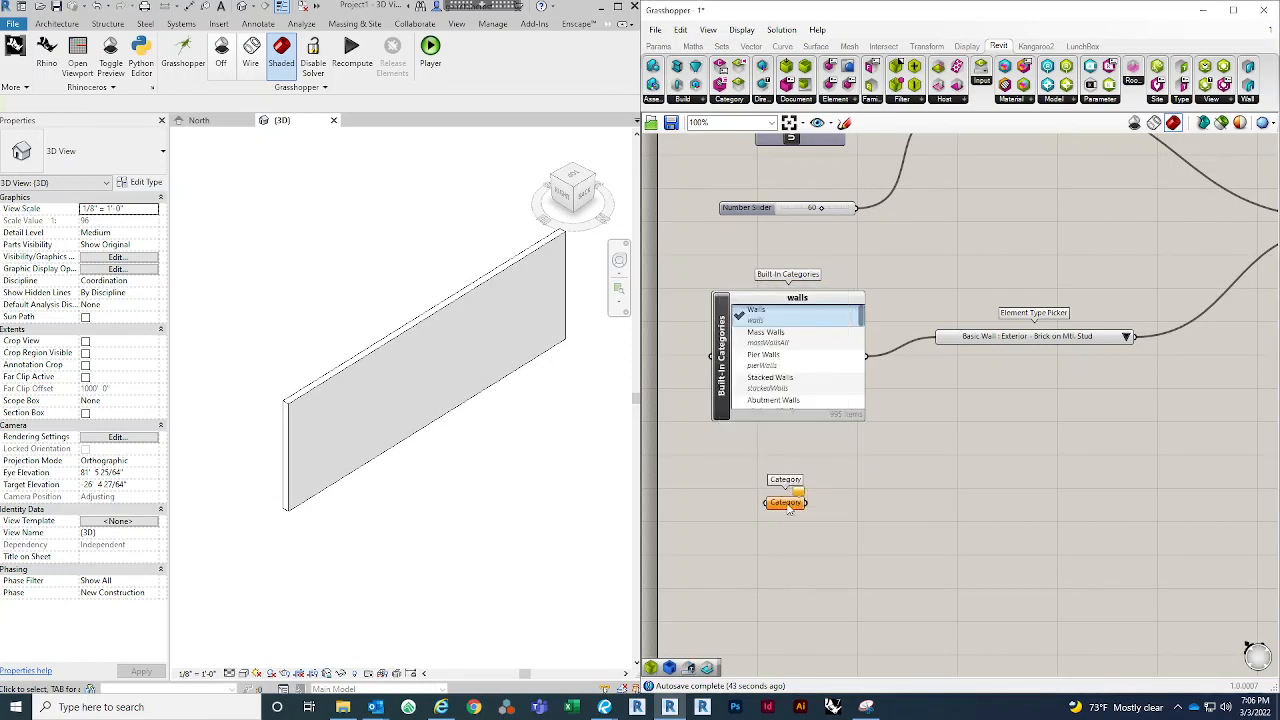
Step: Set the Category parameter to Walls from its list of Model categories
right_click(789, 507)
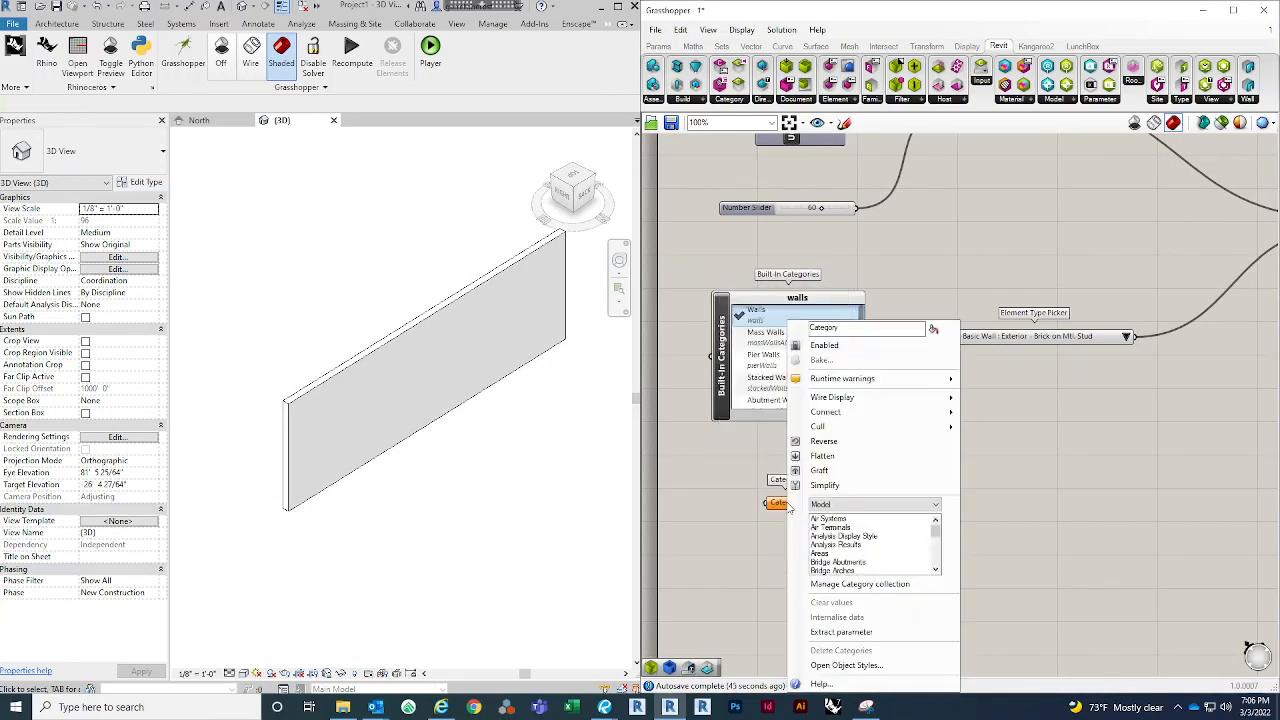
left_click_drag(940, 540, 943, 572)
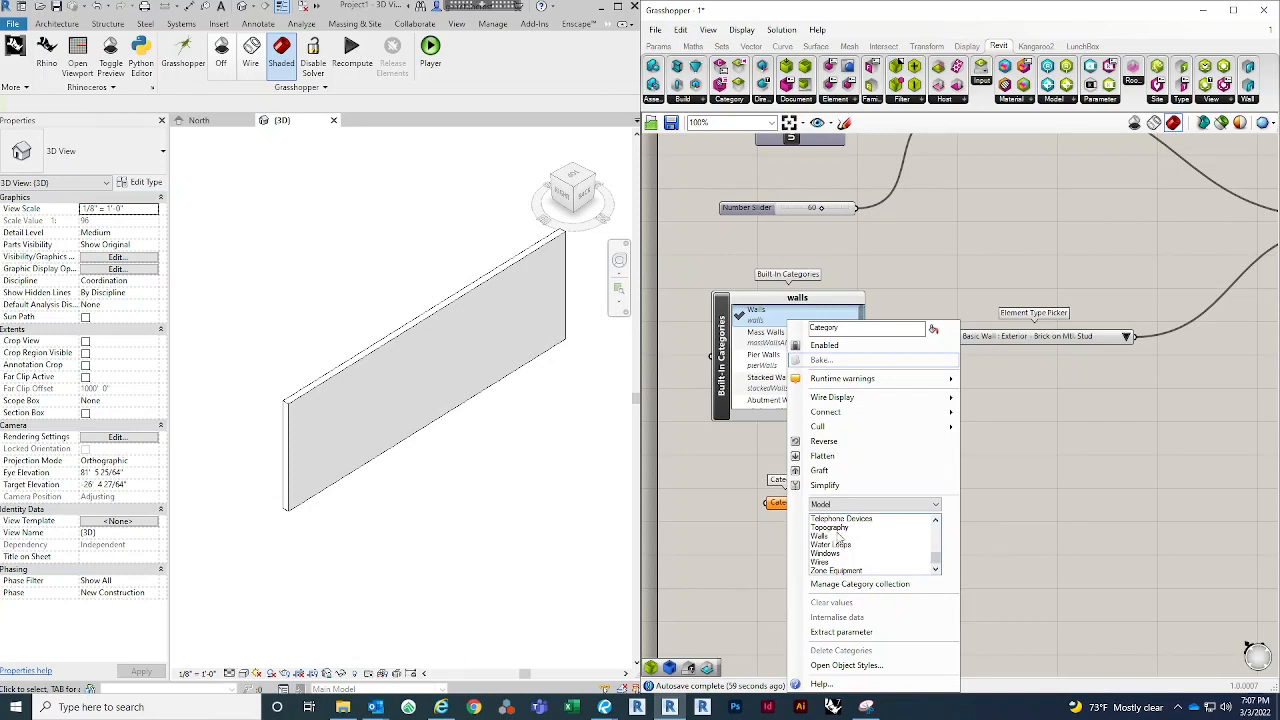
left_click(834, 537)
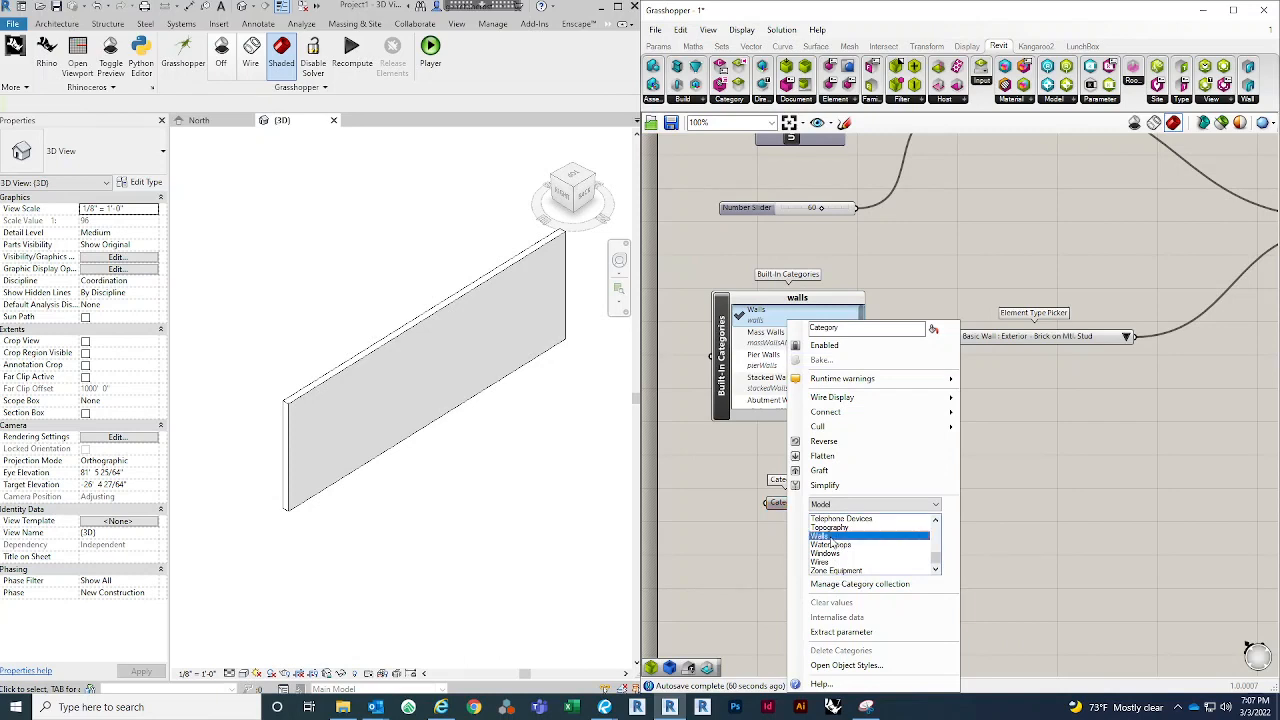
left_click(1022, 471)
Step: Try the Category parameter as the Element Type Picker's input in place of Built-In Categories, and undo that connection
left_click_drag(811, 505, 937, 337)
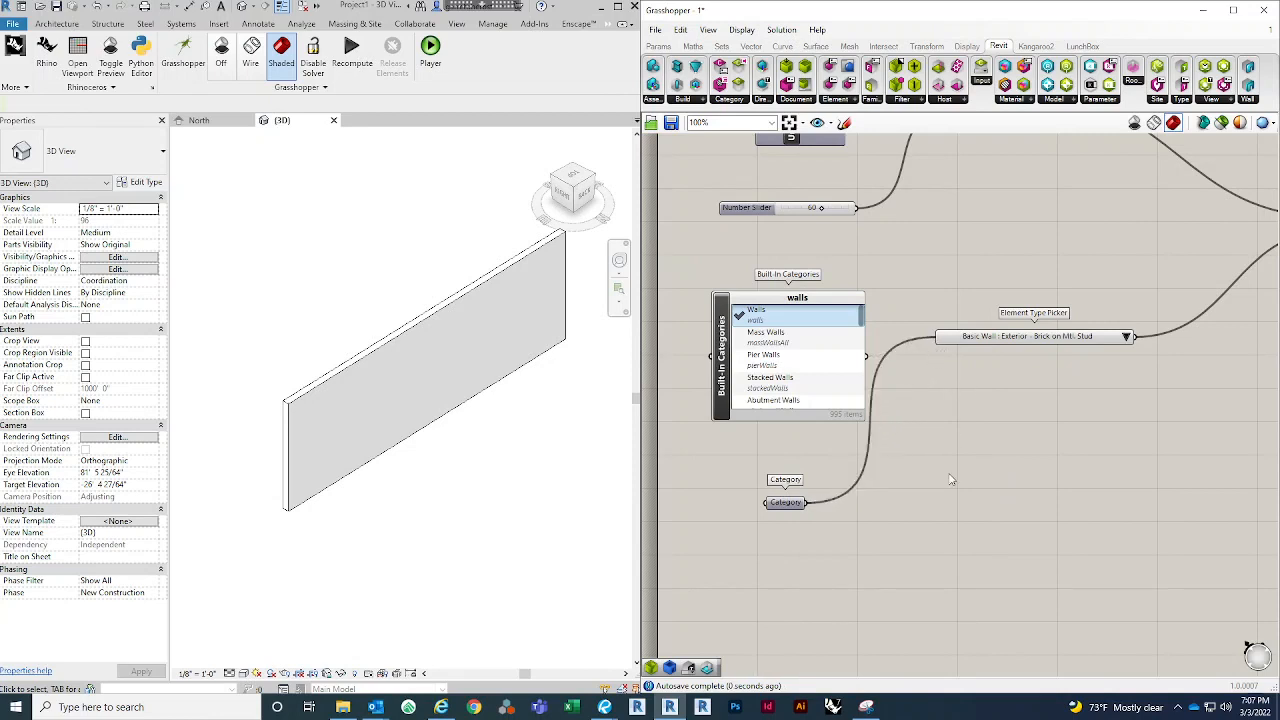
key("ctrl+z")
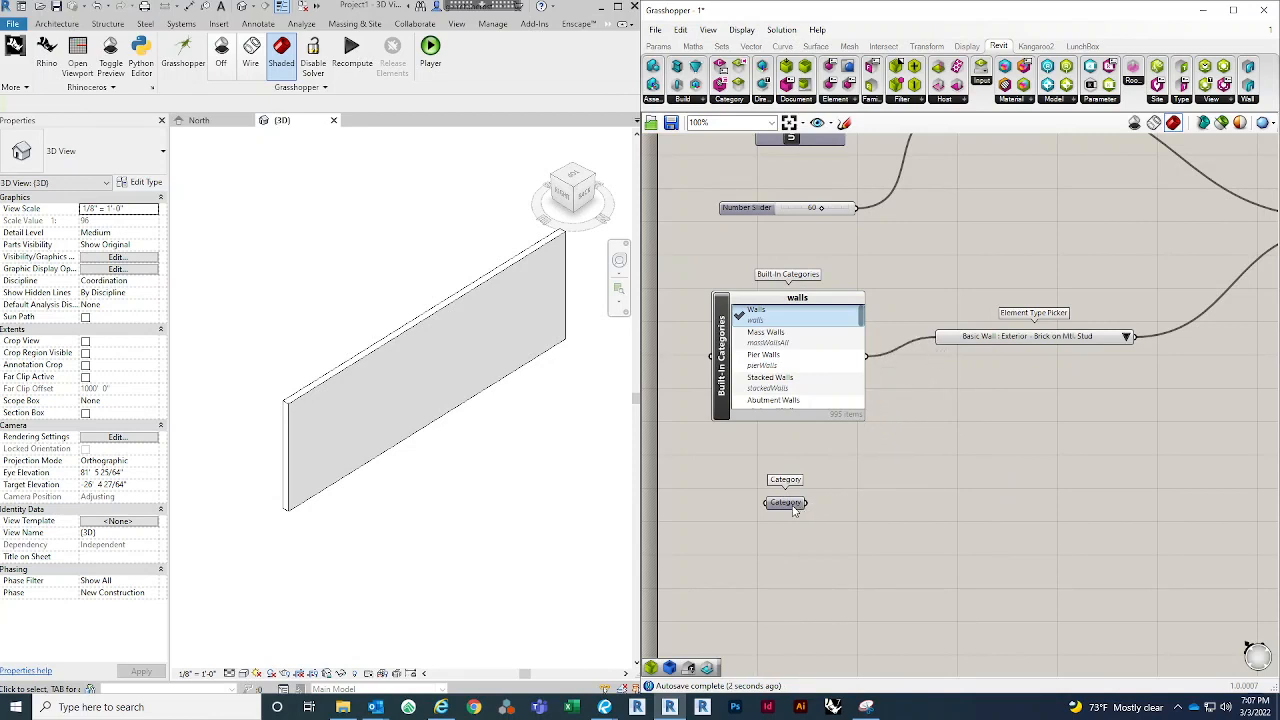
Step: Move the Category parameter up beside Built-In Categories, just above the wire to the Element Type Picker, and deselect it
left_click_drag(795, 510, 798, 469)
right_click_drag(782, 487, 709, 511)
scroll(710, 510, "down", 4)
scroll(735, 505, "up", 3)
left_click_drag(698, 494, 790, 358)
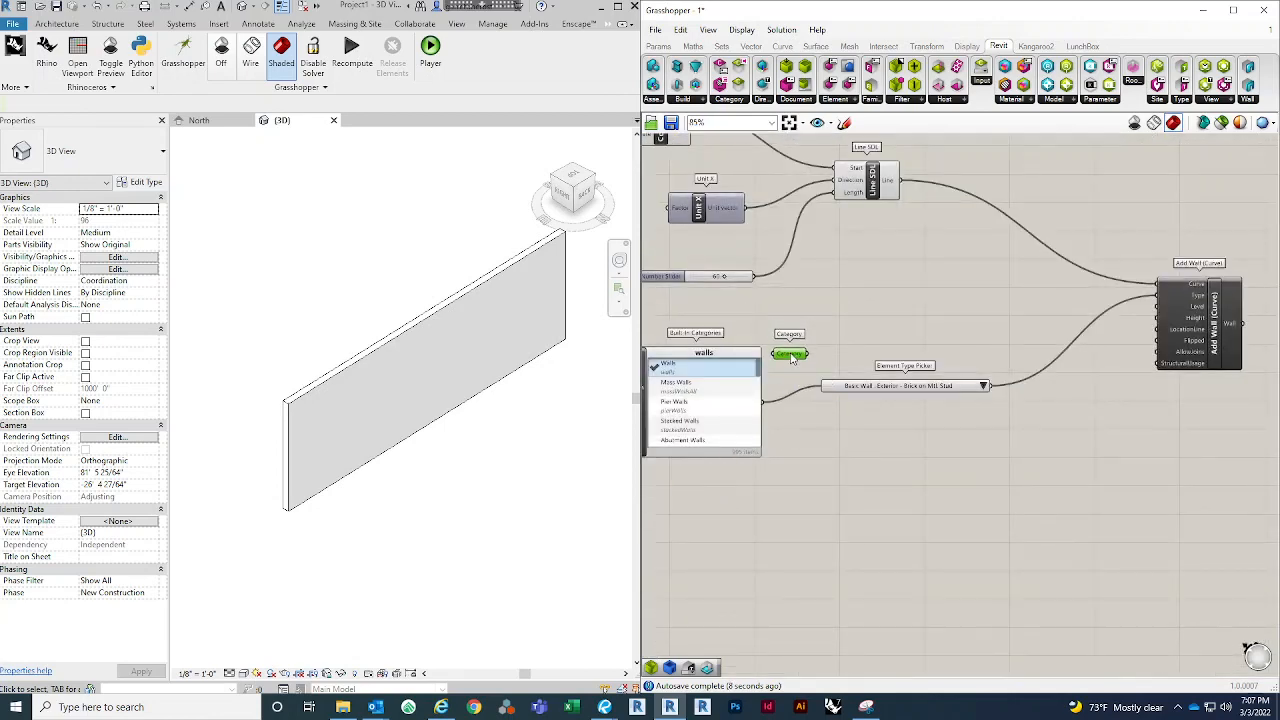
scroll(861, 450, "down", 3)
left_click(850, 474)
right_click_drag(883, 476, 917, 420)
scroll(1012, 375, "up", 2)
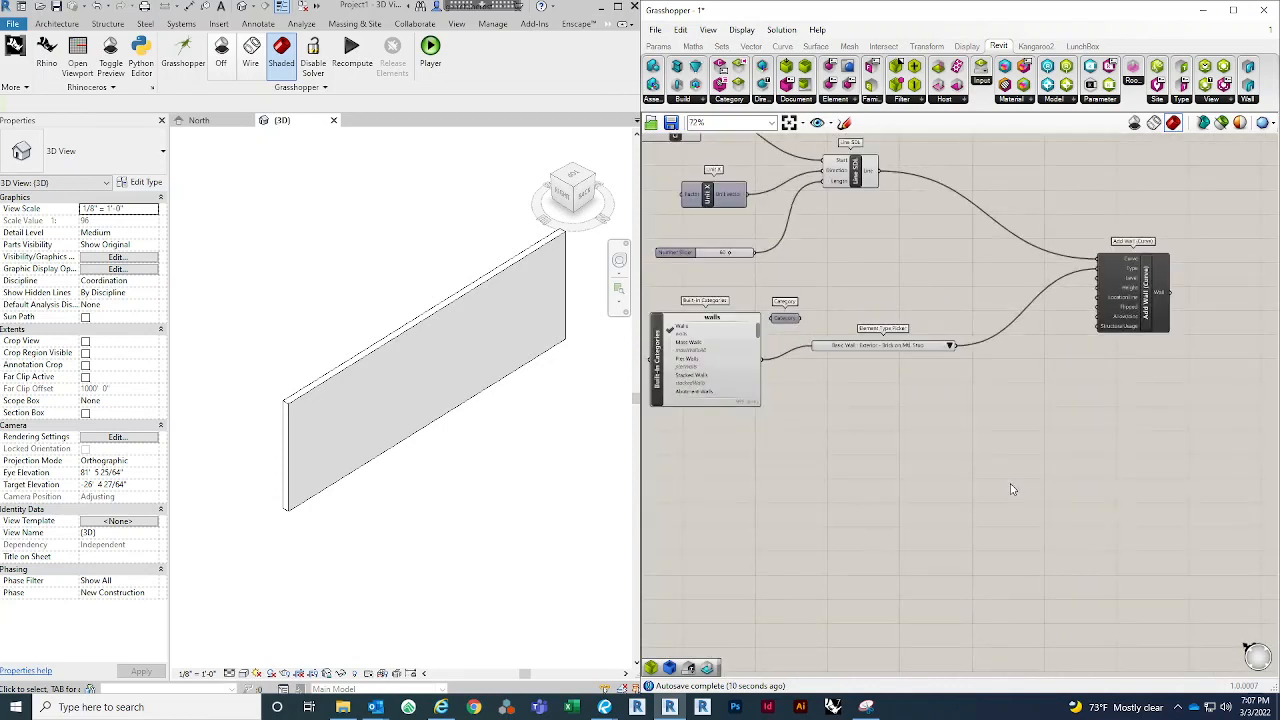
Step: Shift Add Wall (Curve) slightly down and add a Levels Picker component below the Element Type Picker
right_click_drag(1013, 469, 997, 438)
left_click_drag(1132, 270, 1141, 288)
double_click(945, 377)
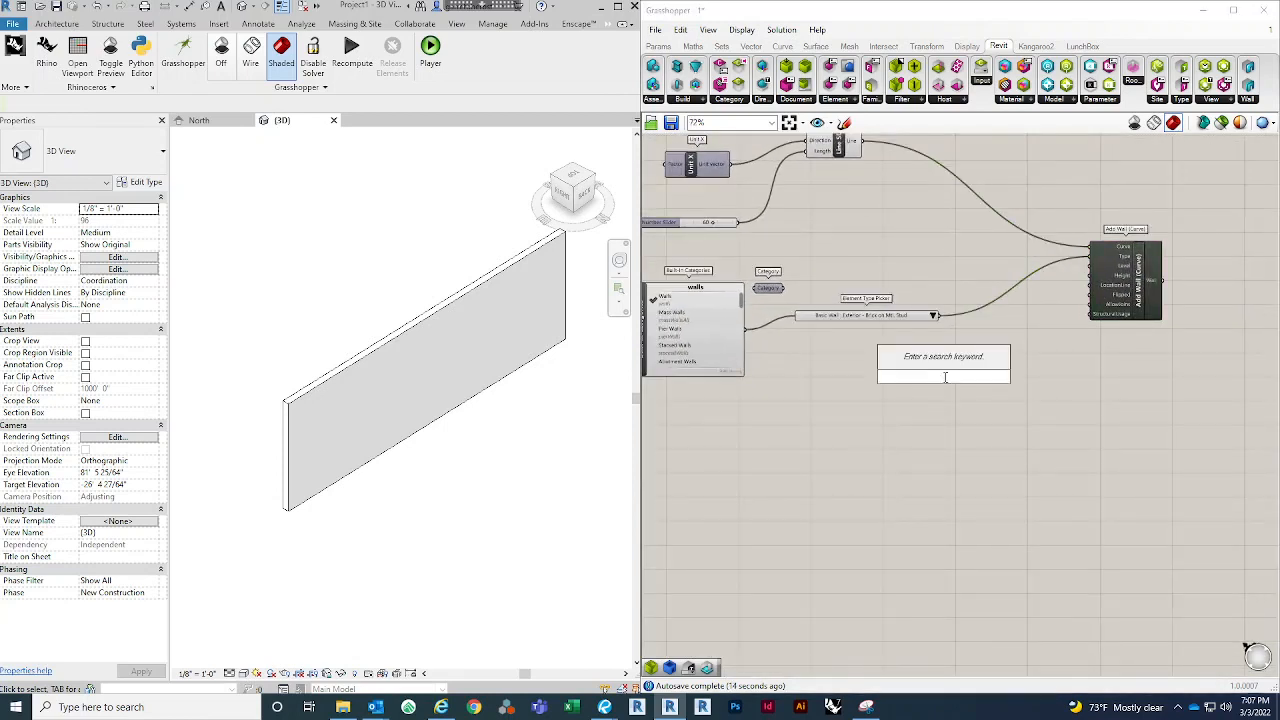
type("LEVEL")
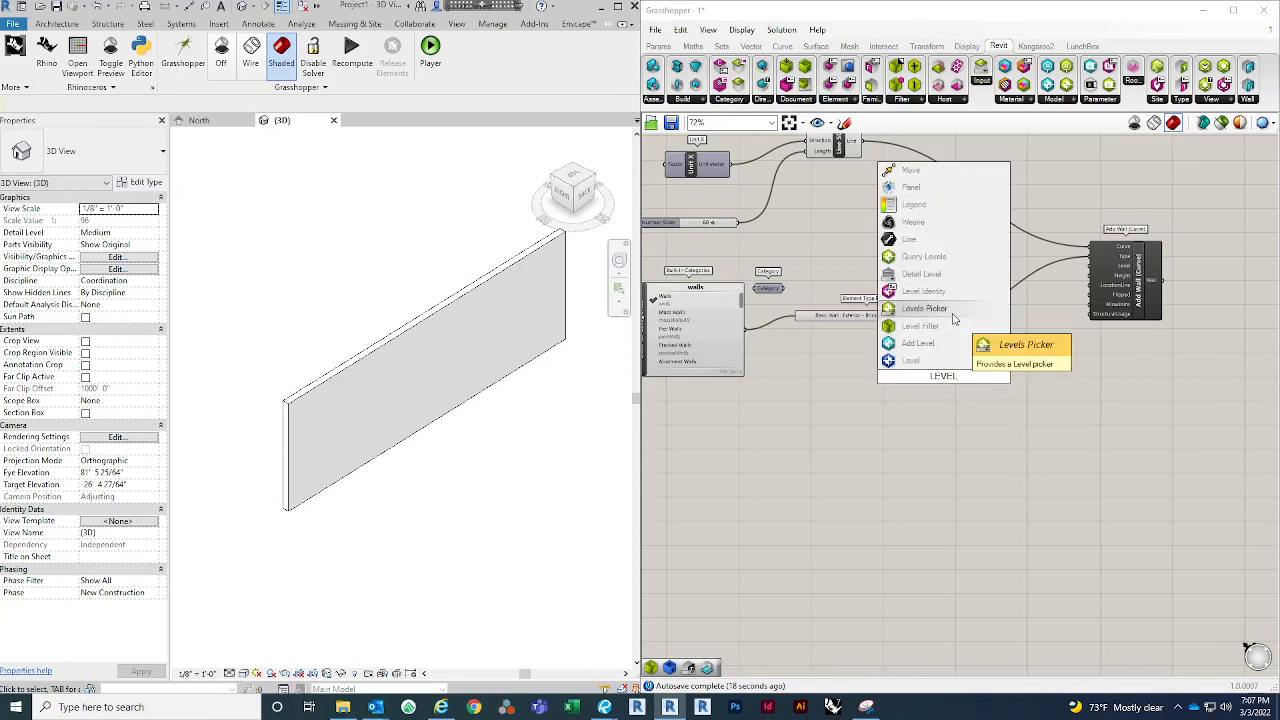
left_click(953, 318)
scroll(965, 340, "up", 3)
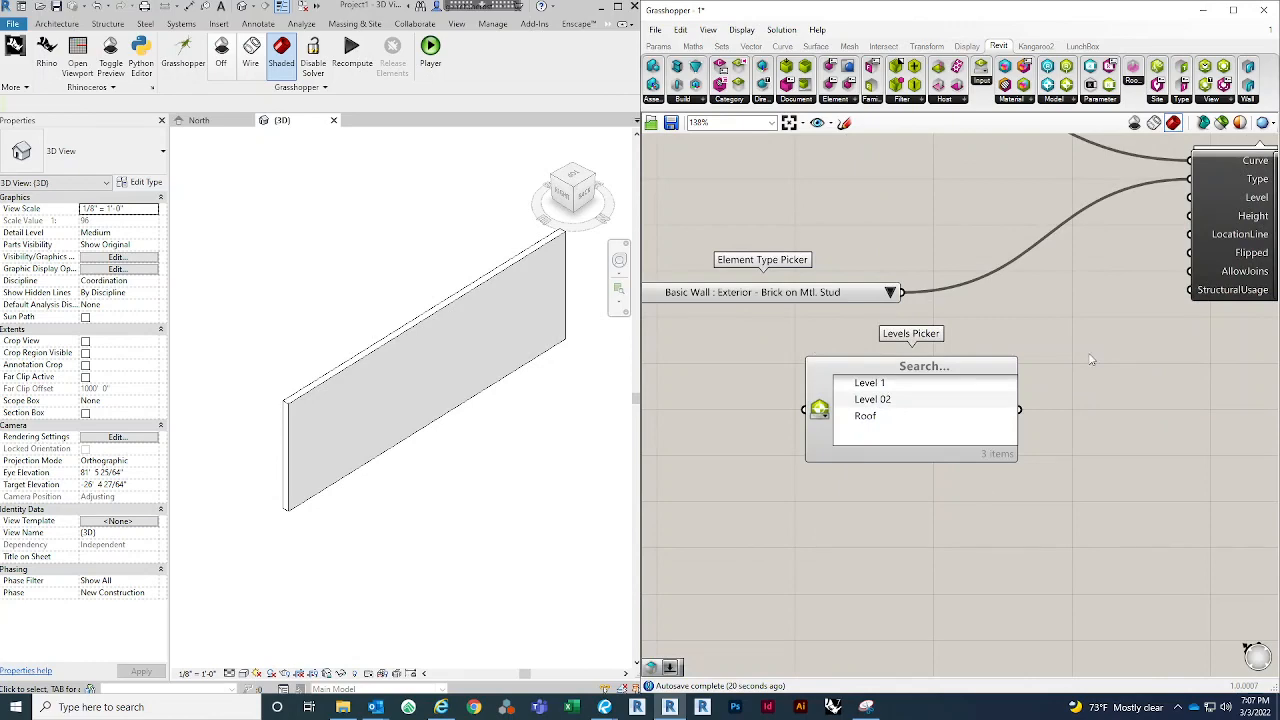
Step: Connect the Levels Picker to Add Wall (Curve)'s Level input and select Level 1
scroll(1057, 337, "down", 3)
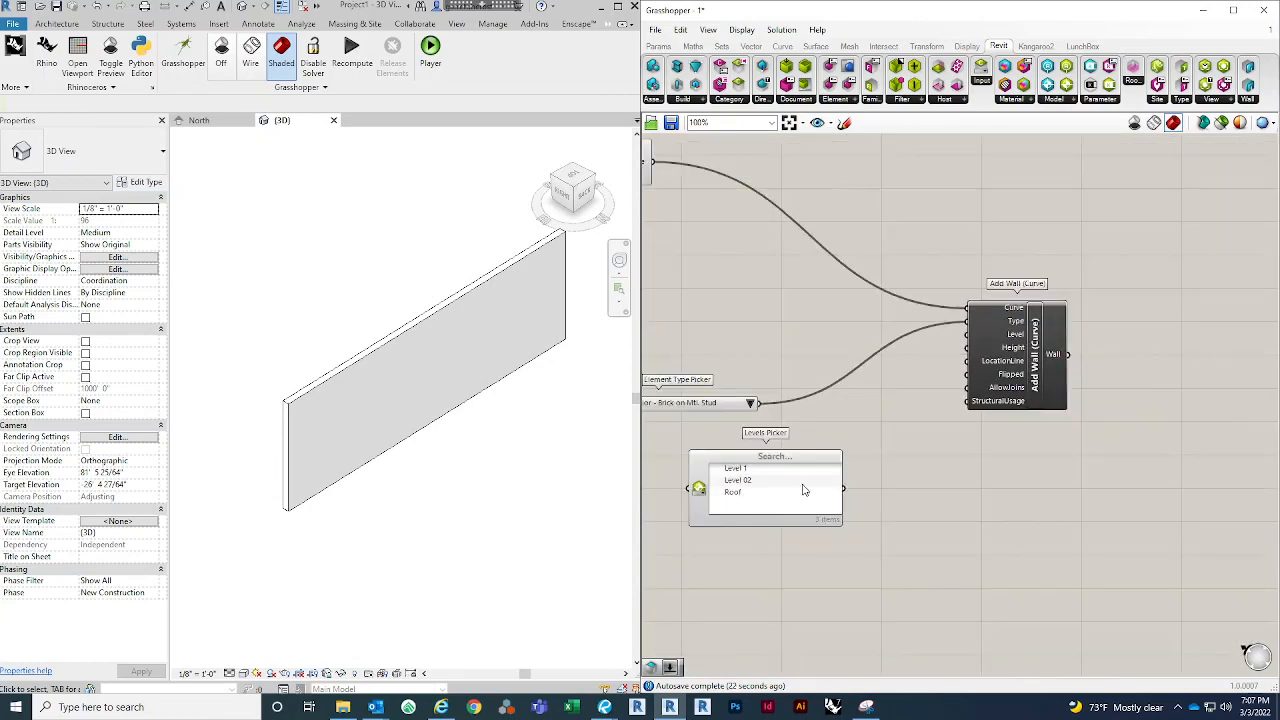
left_click_drag(843, 488, 972, 338)
left_click(740, 469)
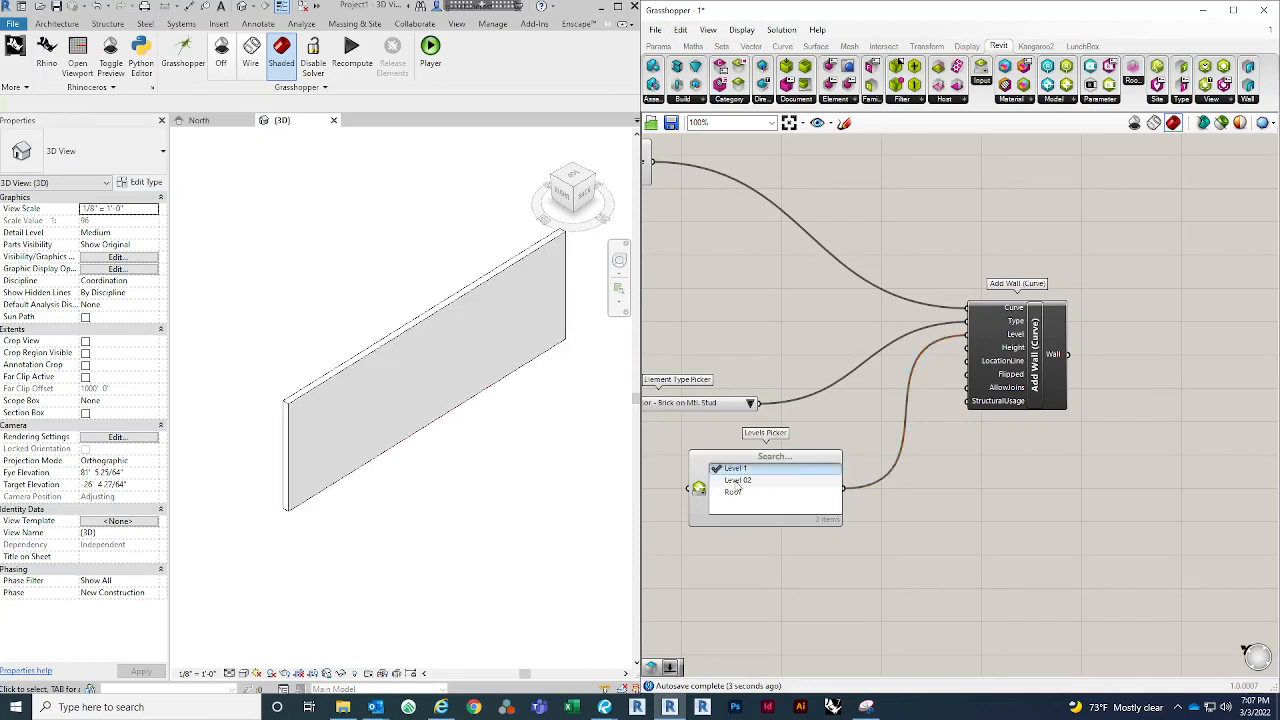
Step: Select the Revit wall, try Level 02 and Roof in the Levels Picker, and return it to Level 1 with the wall deselected
scroll(728, 472, "up", 1)
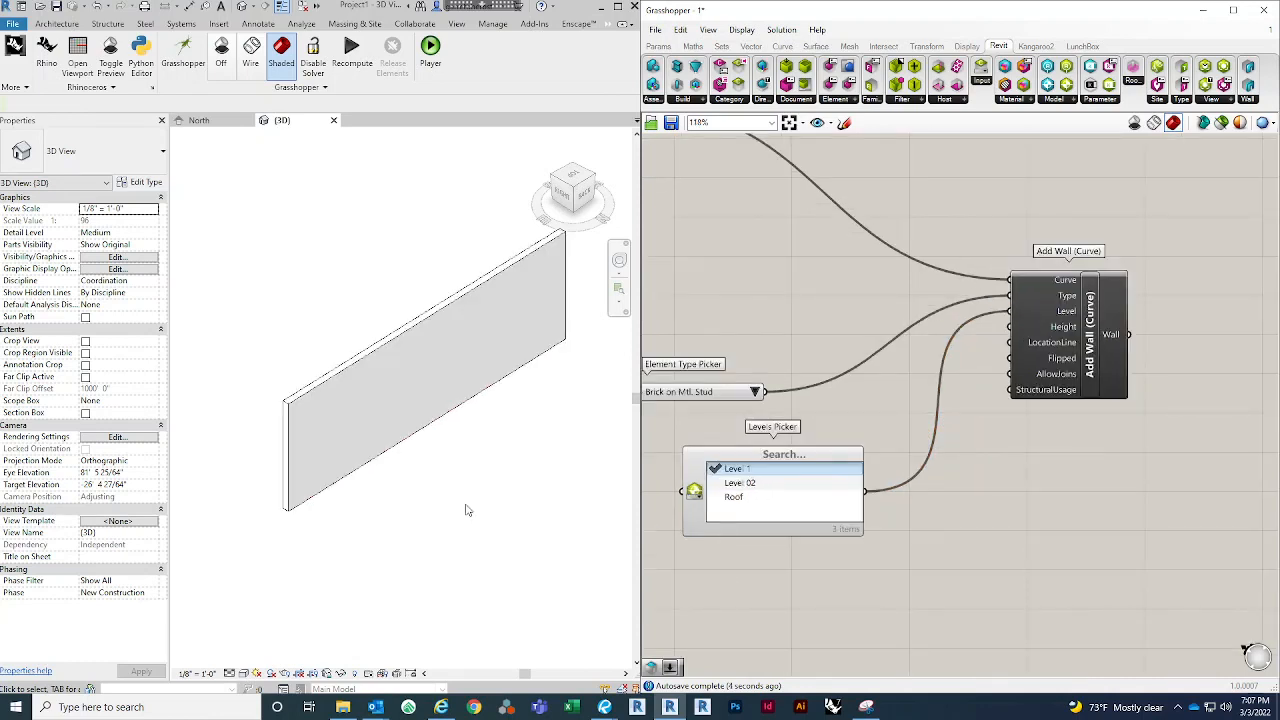
left_click(414, 408)
scroll(550, 436, "down", 1)
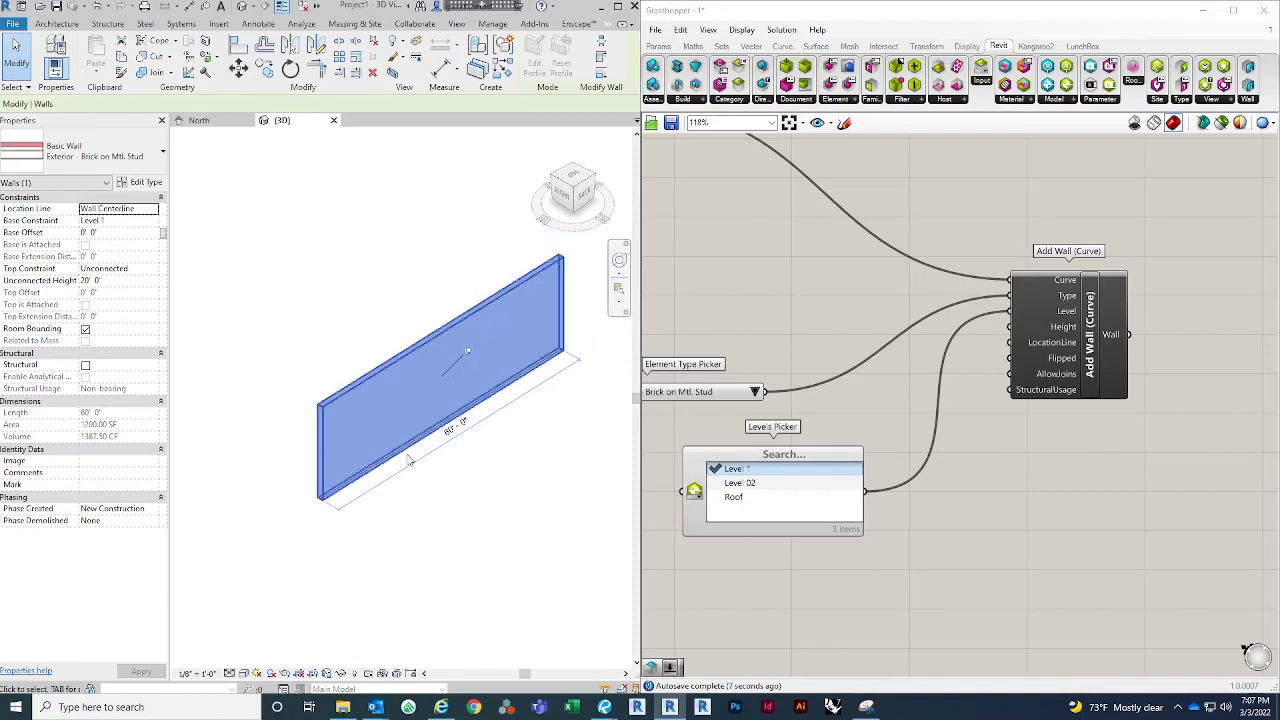
left_click(749, 484)
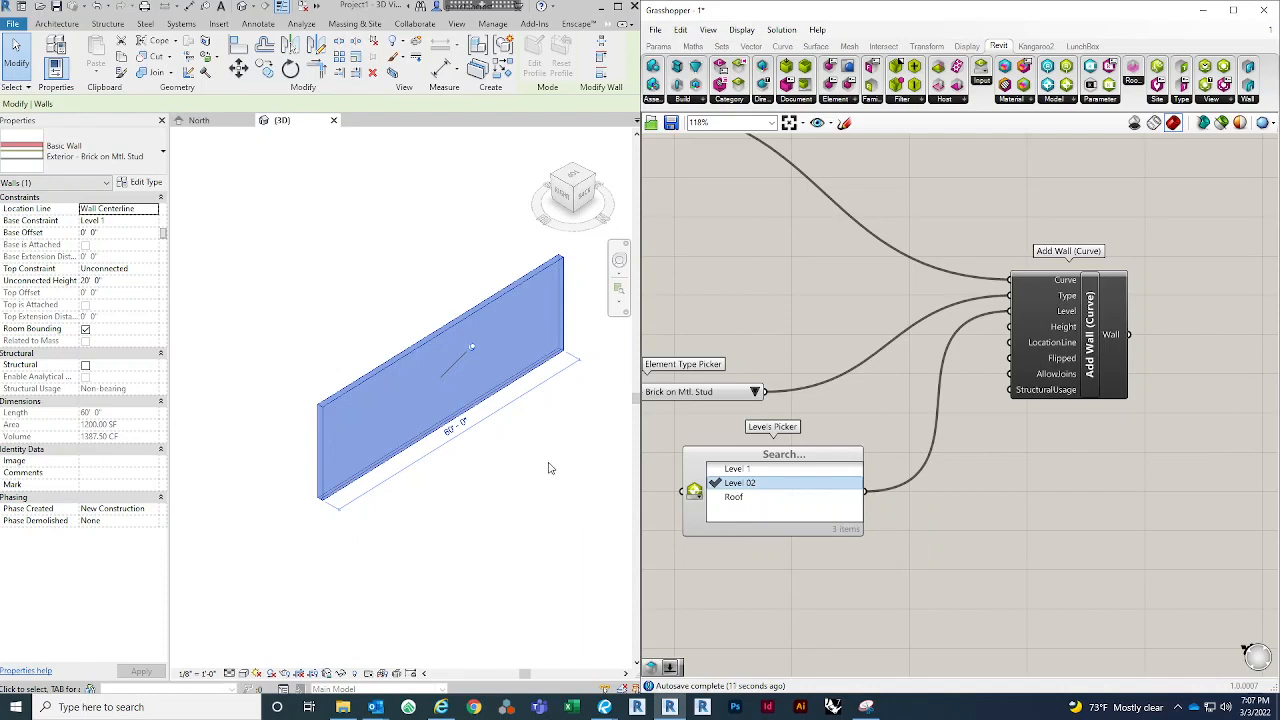
left_click(774, 499)
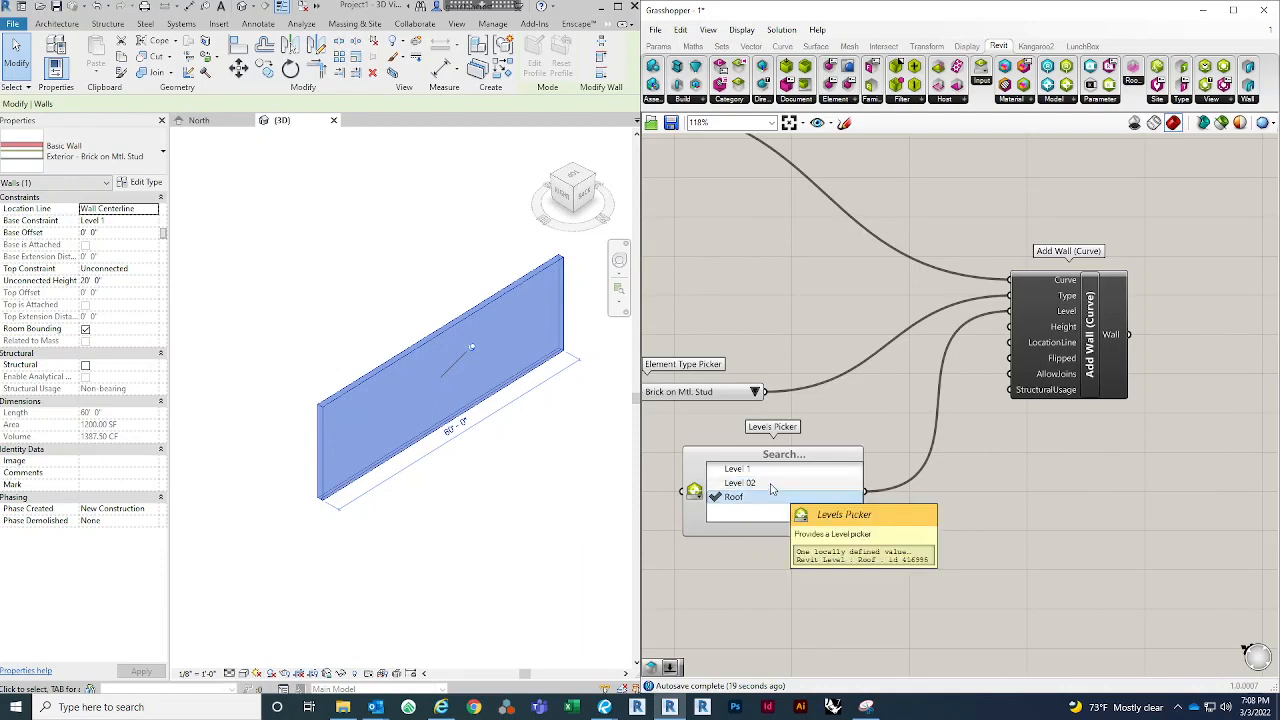
left_click(771, 471)
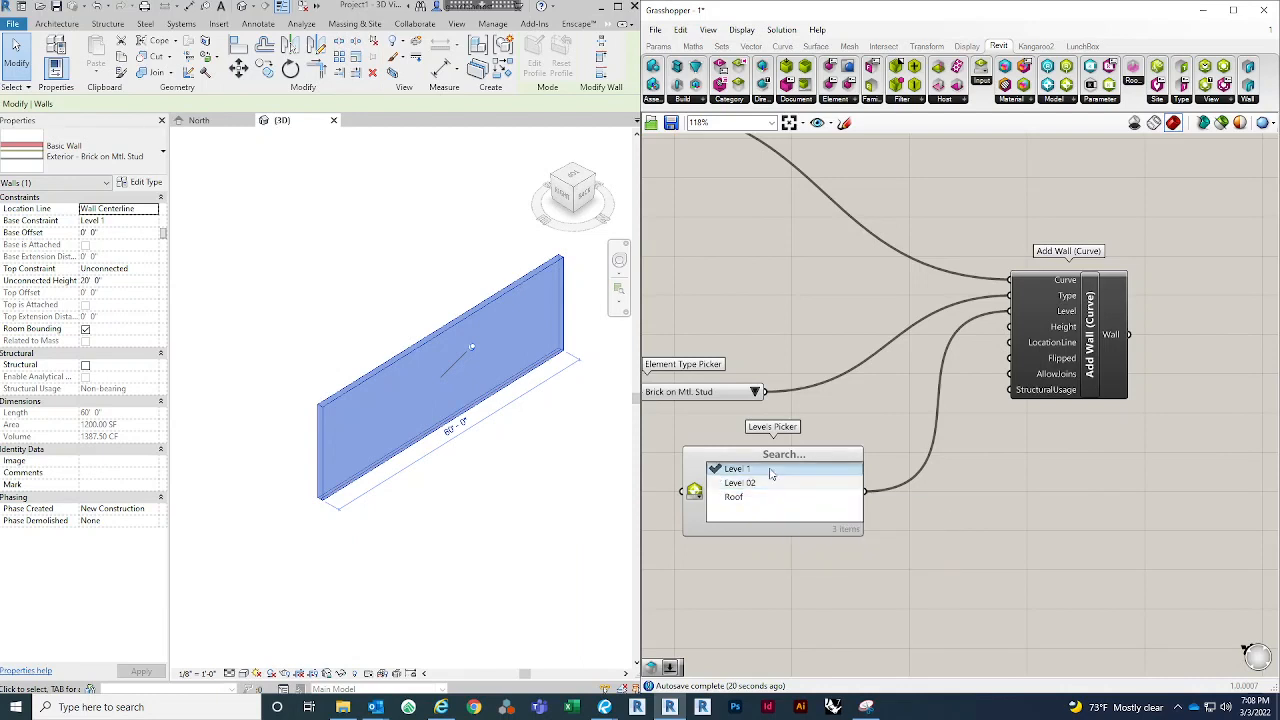
left_click(518, 461)
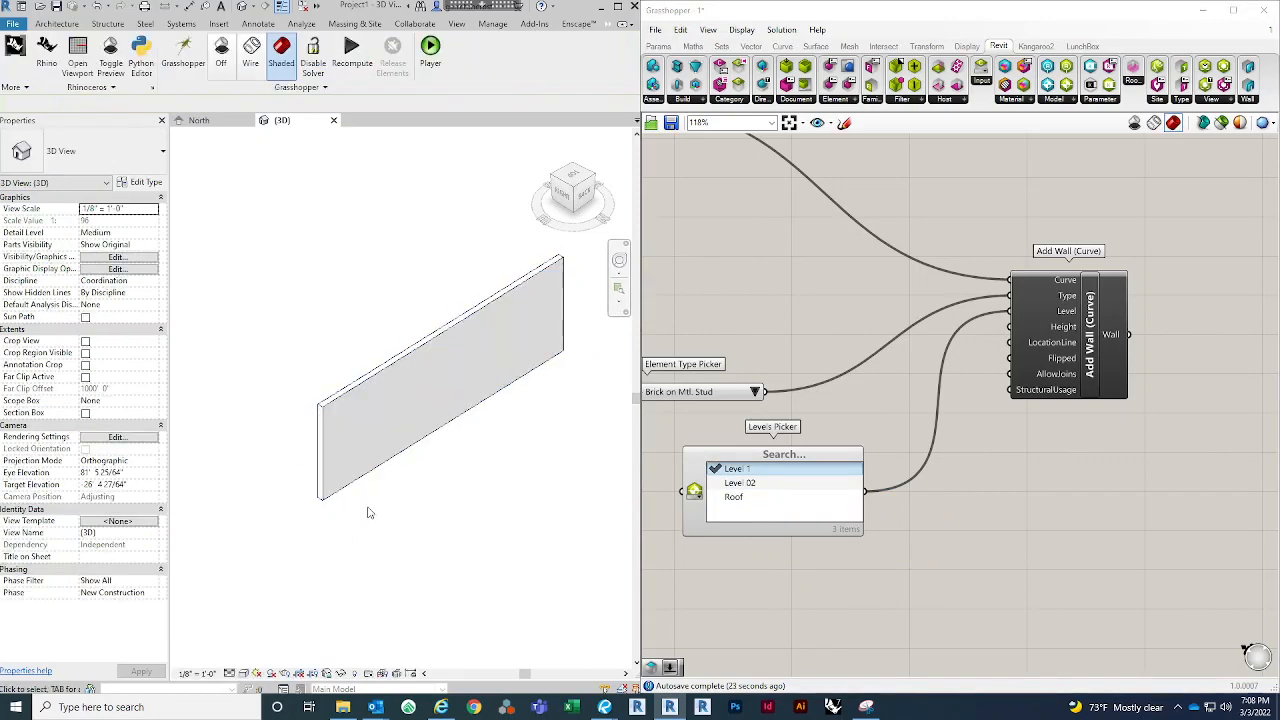
Step: Inspect the selected wall's Base Constraint and Base Offset with the Levels Picker on Level 02 and Roof, and restore Level 1
left_click(393, 459)
scroll(391, 489, "up", 6)
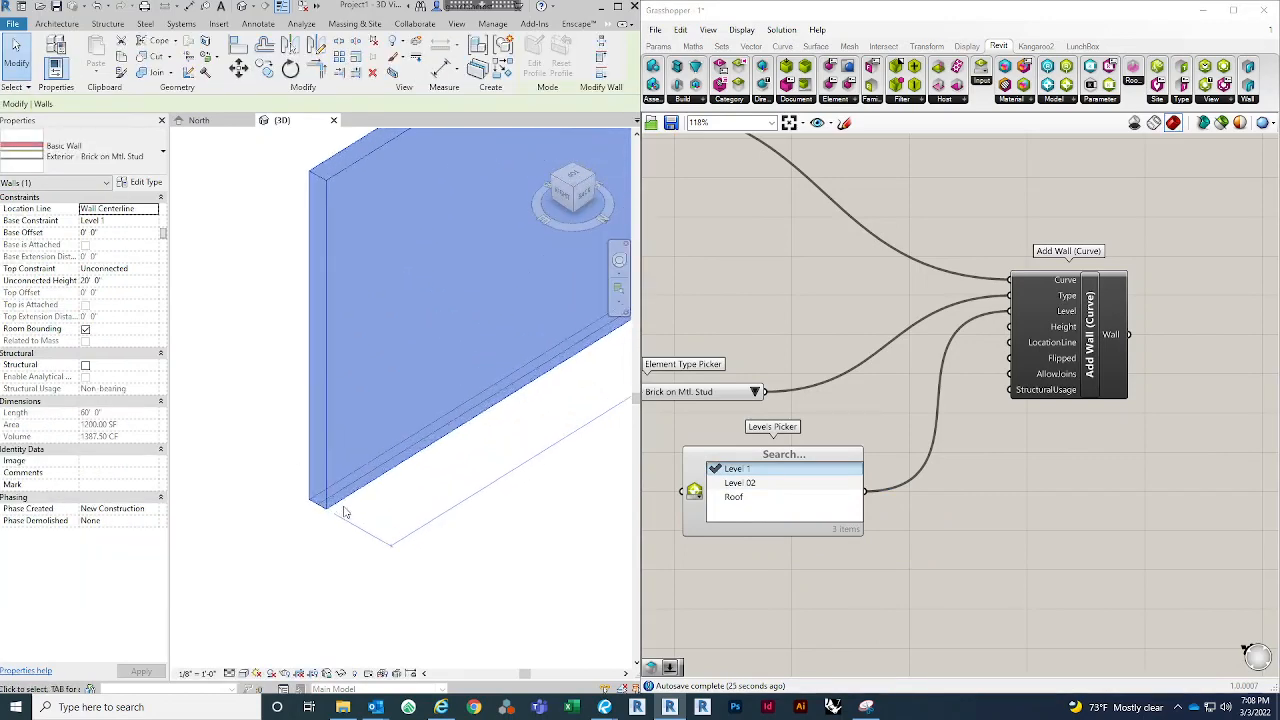
scroll(318, 566, "down", 3)
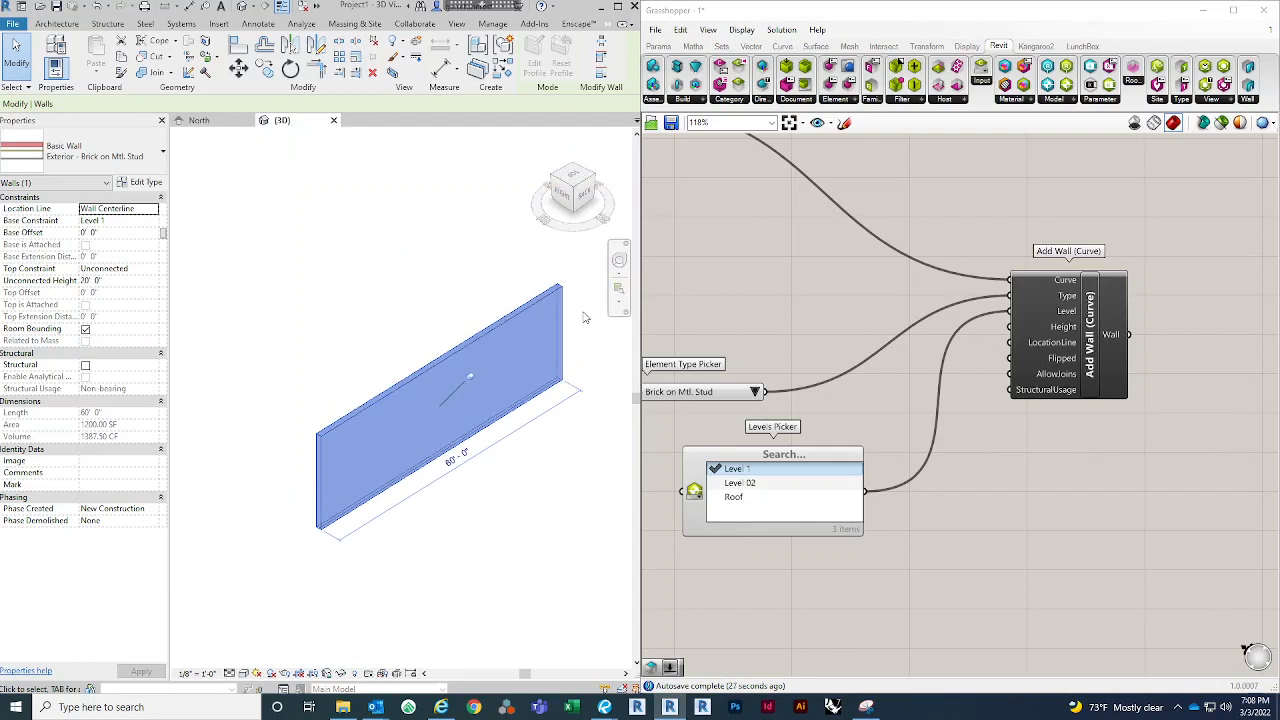
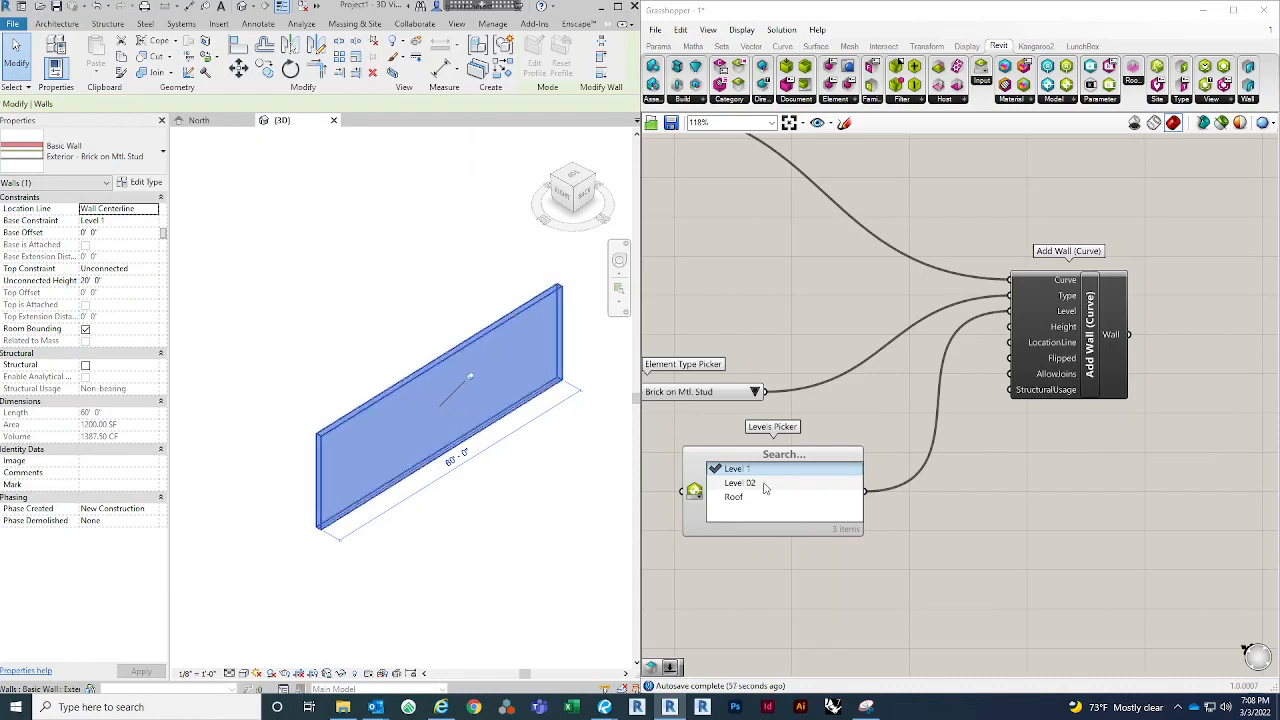
left_click(742, 483)
left_click(489, 410)
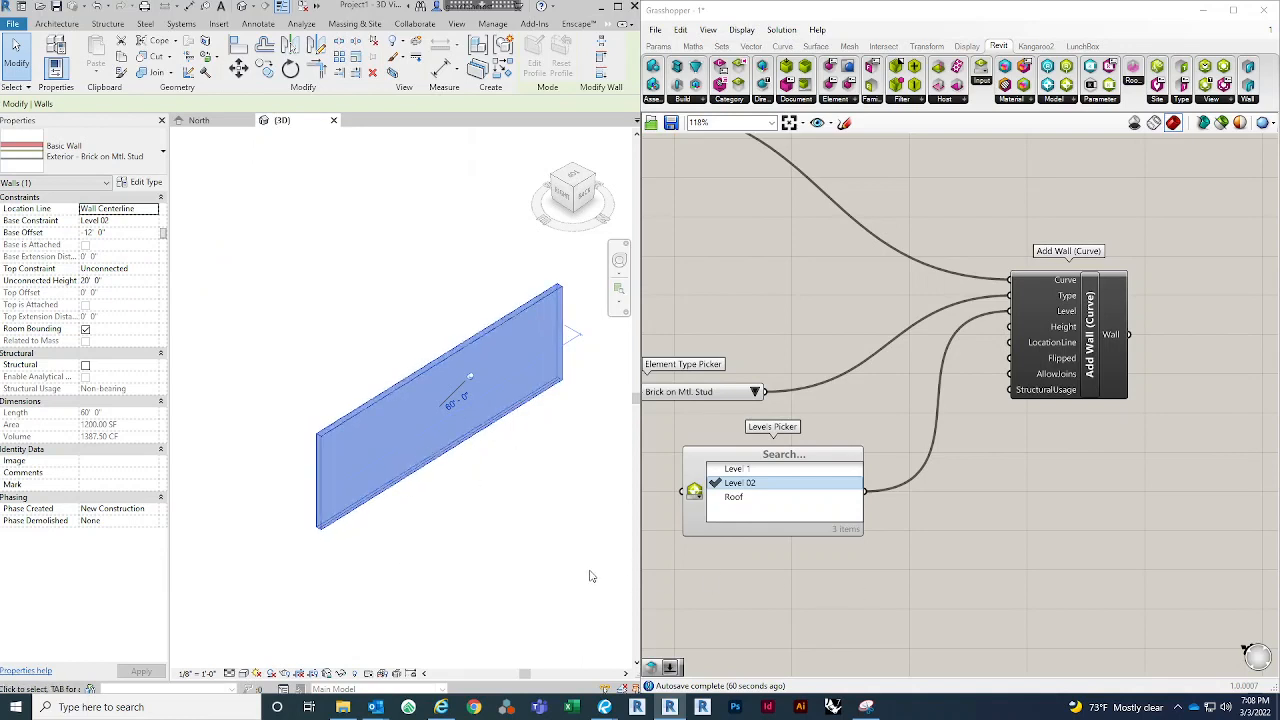
left_click(753, 502)
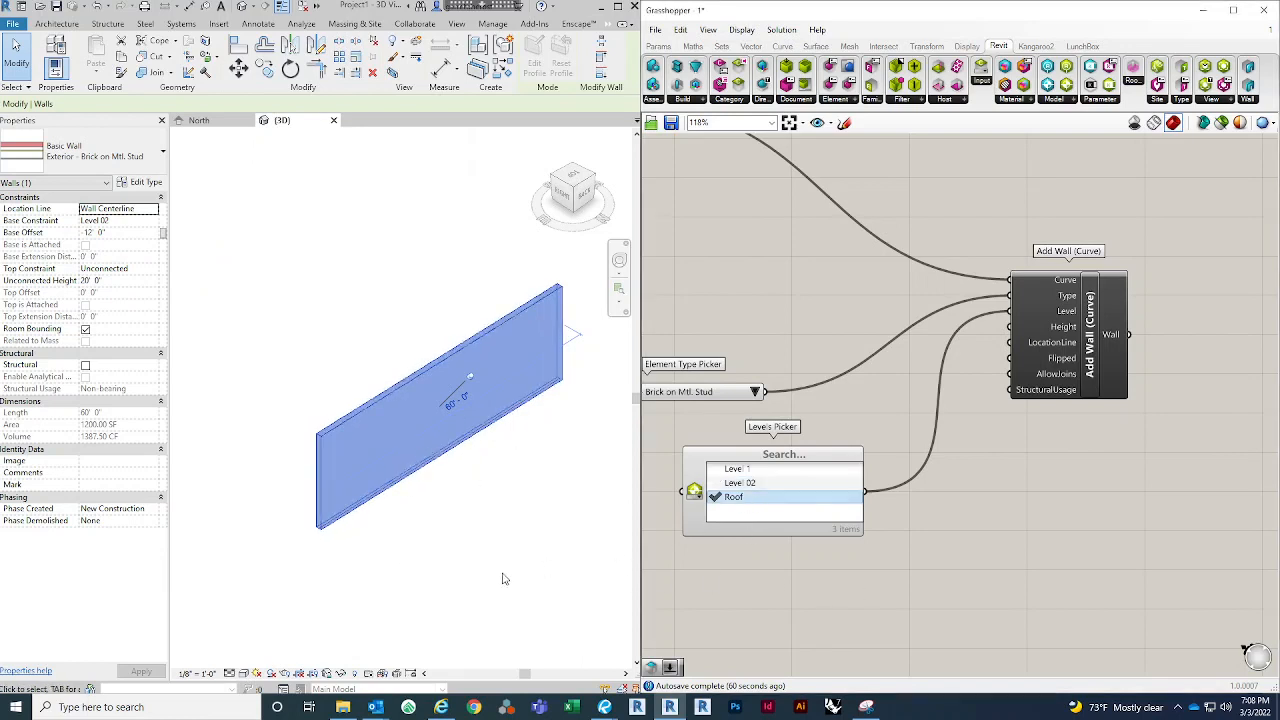
left_click(371, 472)
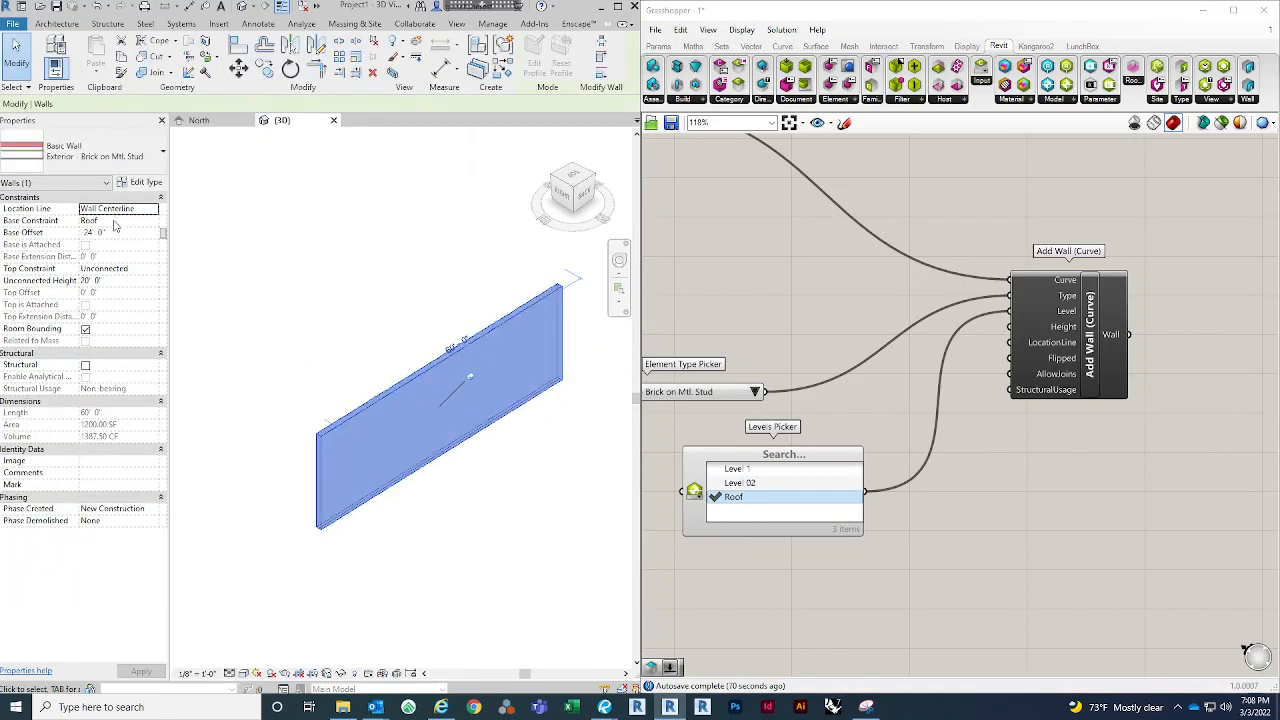
left_click(519, 472)
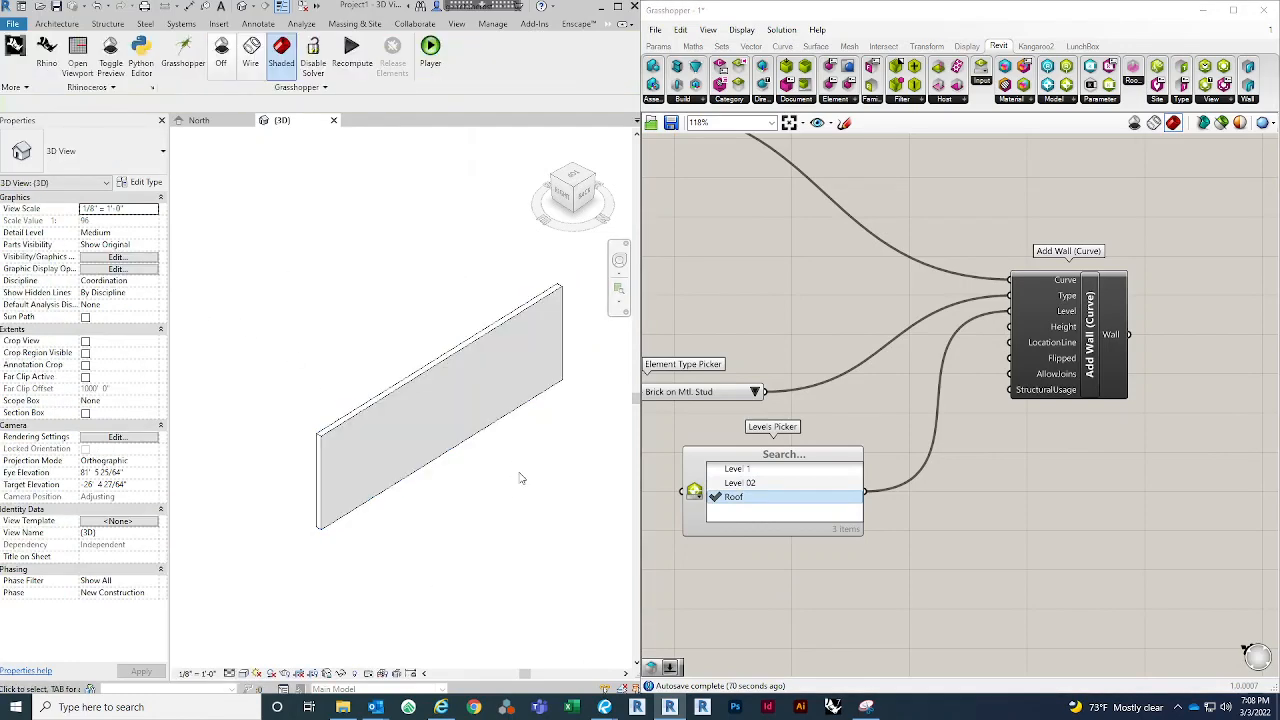
left_click(765, 469)
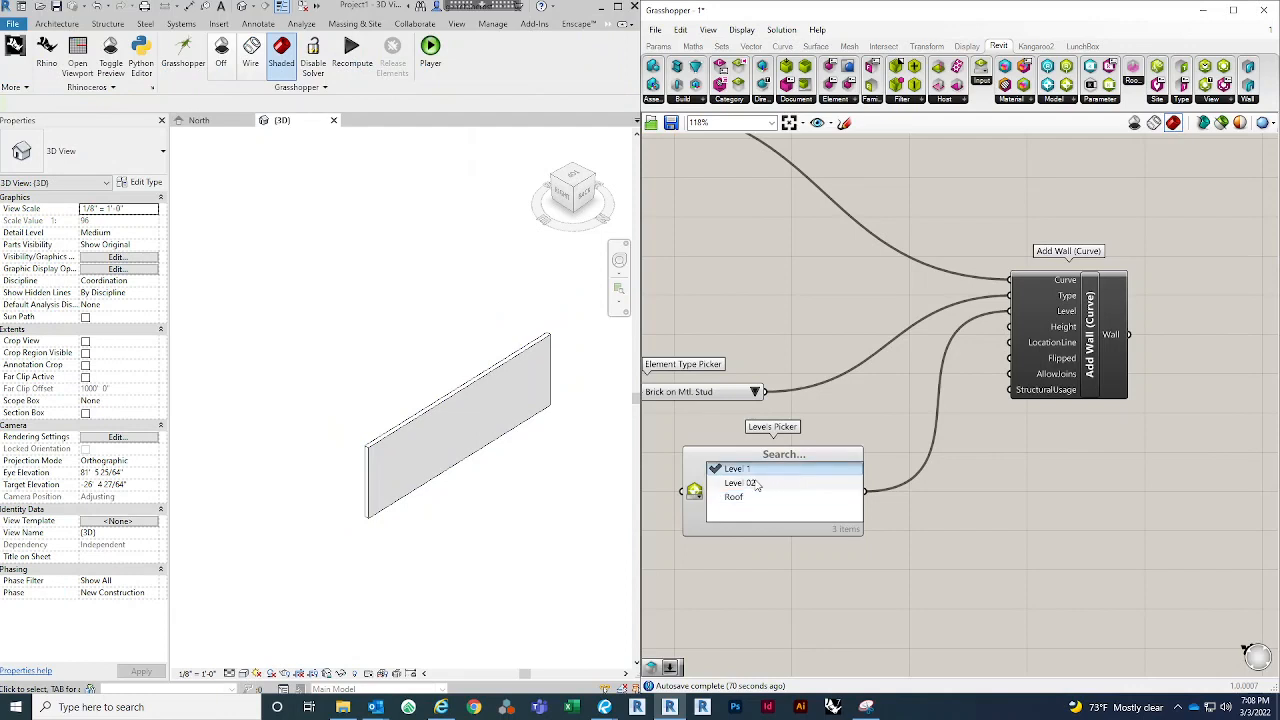
Step: Widen the gap between components by moving the Levels Picker slightly left and Add Wall (Curve) to the right
left_click_drag(807, 458, 795, 458)
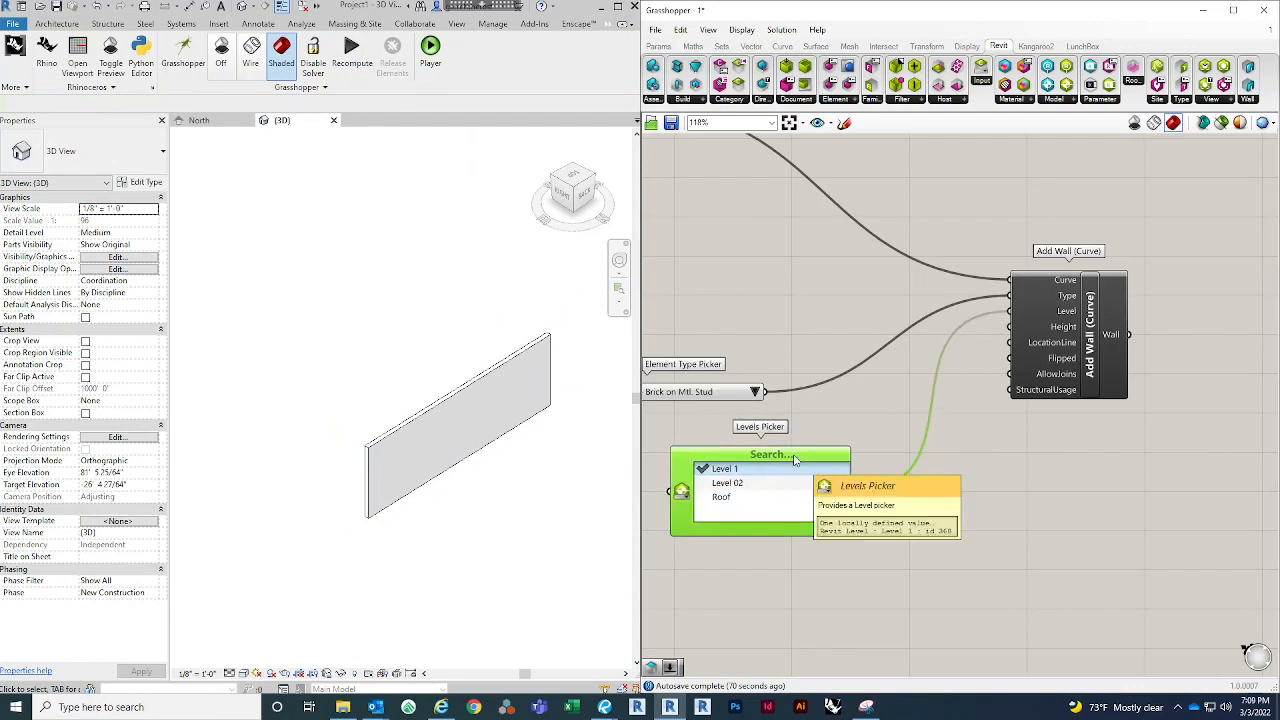
scroll(888, 460, "down", 3)
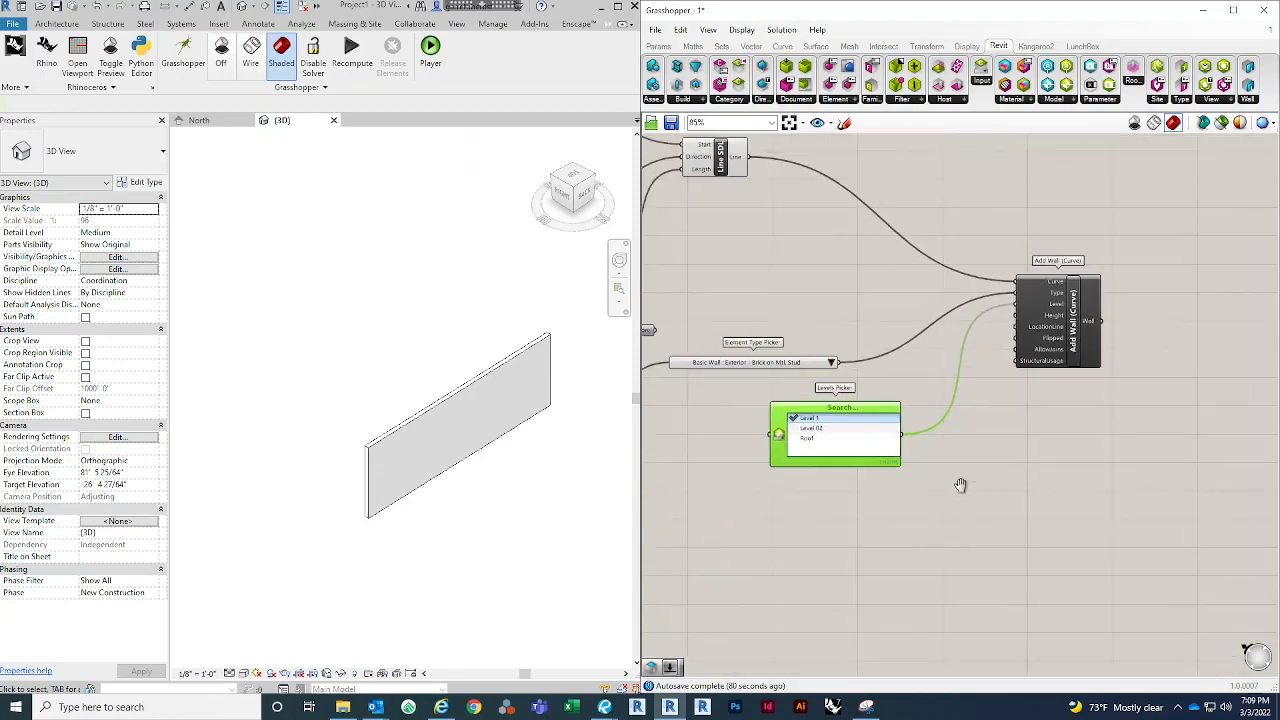
left_click_drag(1074, 330, 1109, 338)
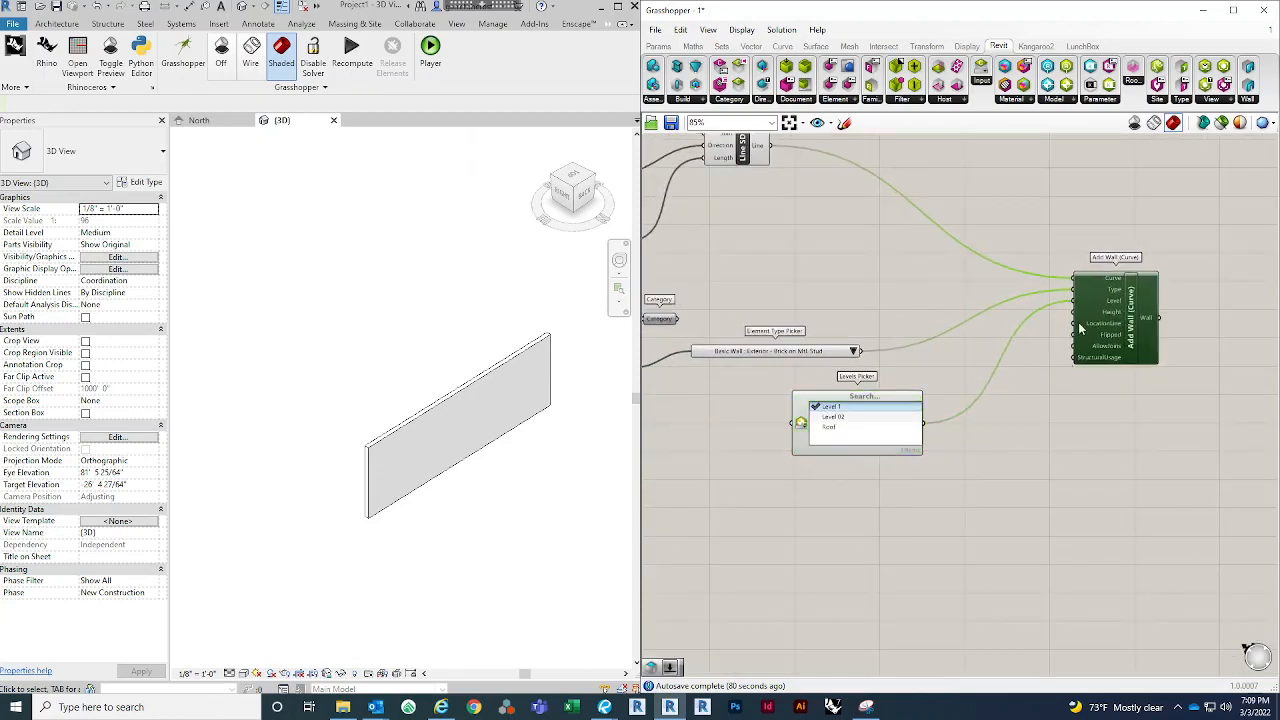
scroll(1046, 346, "up", 1)
double_click(1000, 471)
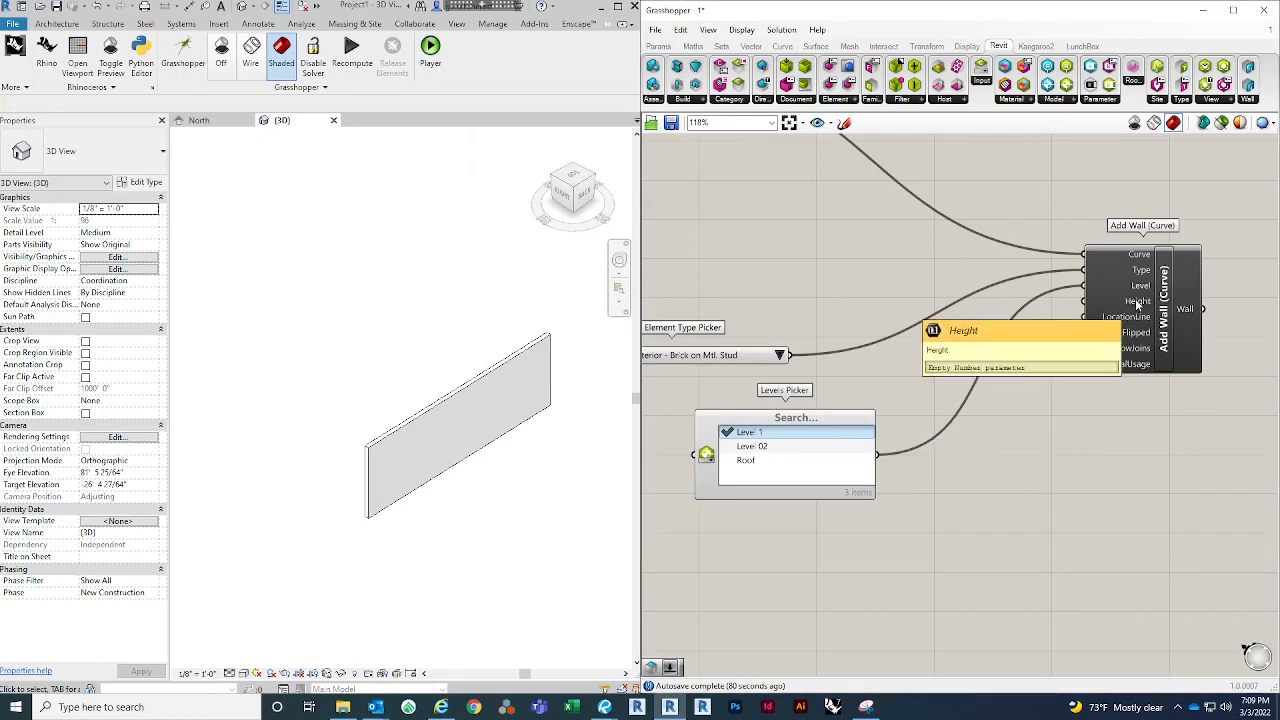
Step: Add a Number Slider of 20, connect it to Add Wall (Curve)'s Height input and change its value to 34
double_click(905, 305)
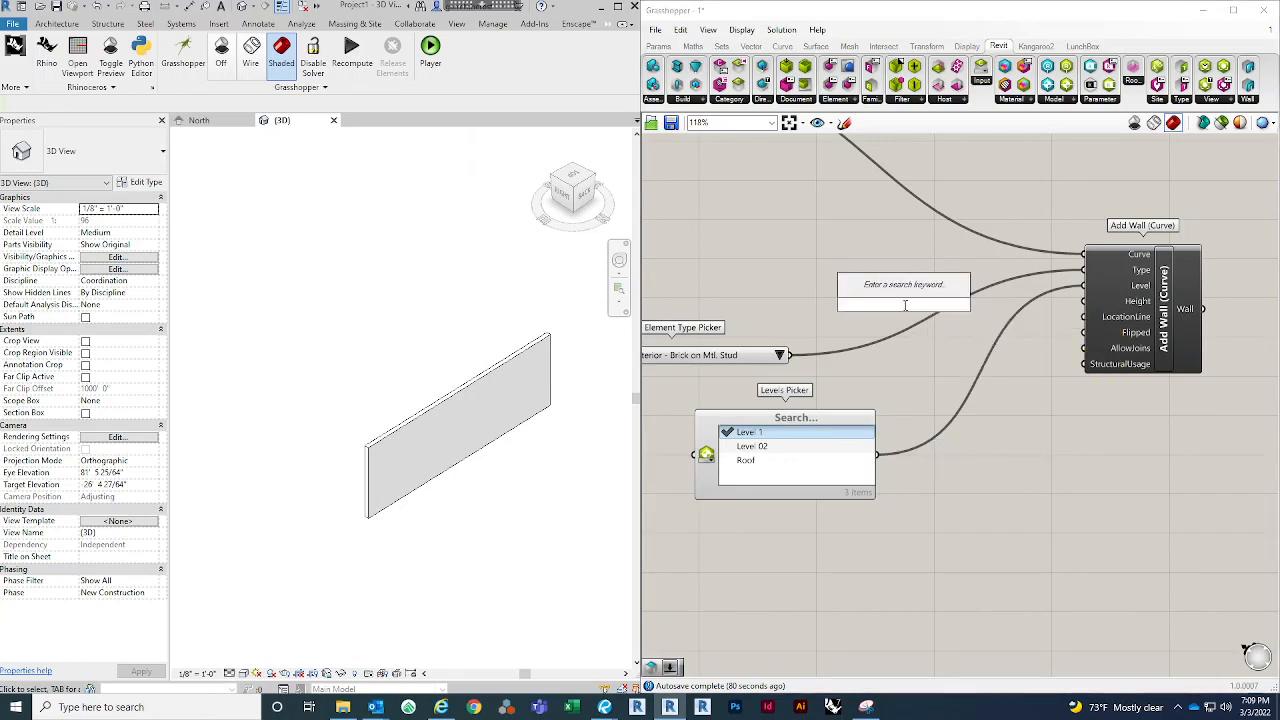
type("20")
key("Return")
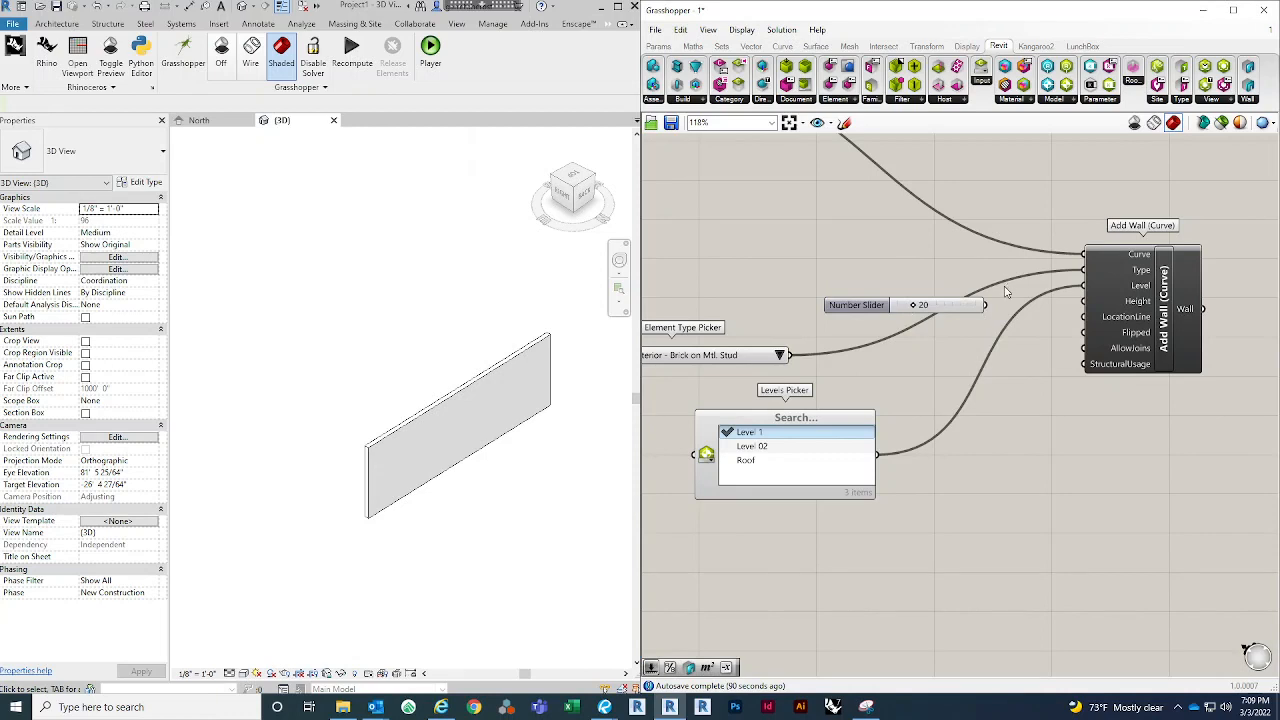
left_click_drag(986, 305, 1084, 301)
scroll(918, 312, "up", 2)
mouse_move(912, 306)
left_mouse_down()
mouse_move(990, 306)
mouse_move(912, 306)
mouse_move(938, 307)
mouse_move(928, 314)
left_mouse_up()
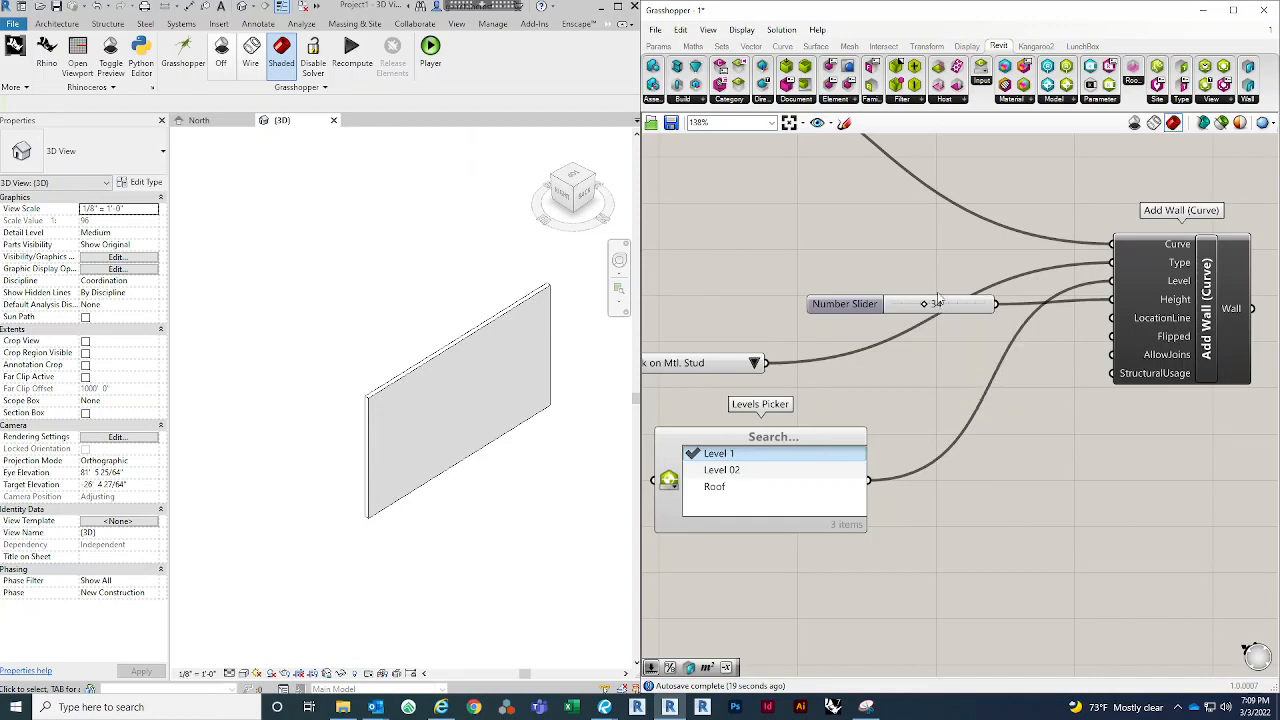
Step: Lower the height slider slightly below the Height input's level and shift Add Wall (Curve) further right
scroll(925, 360, "down", 3)
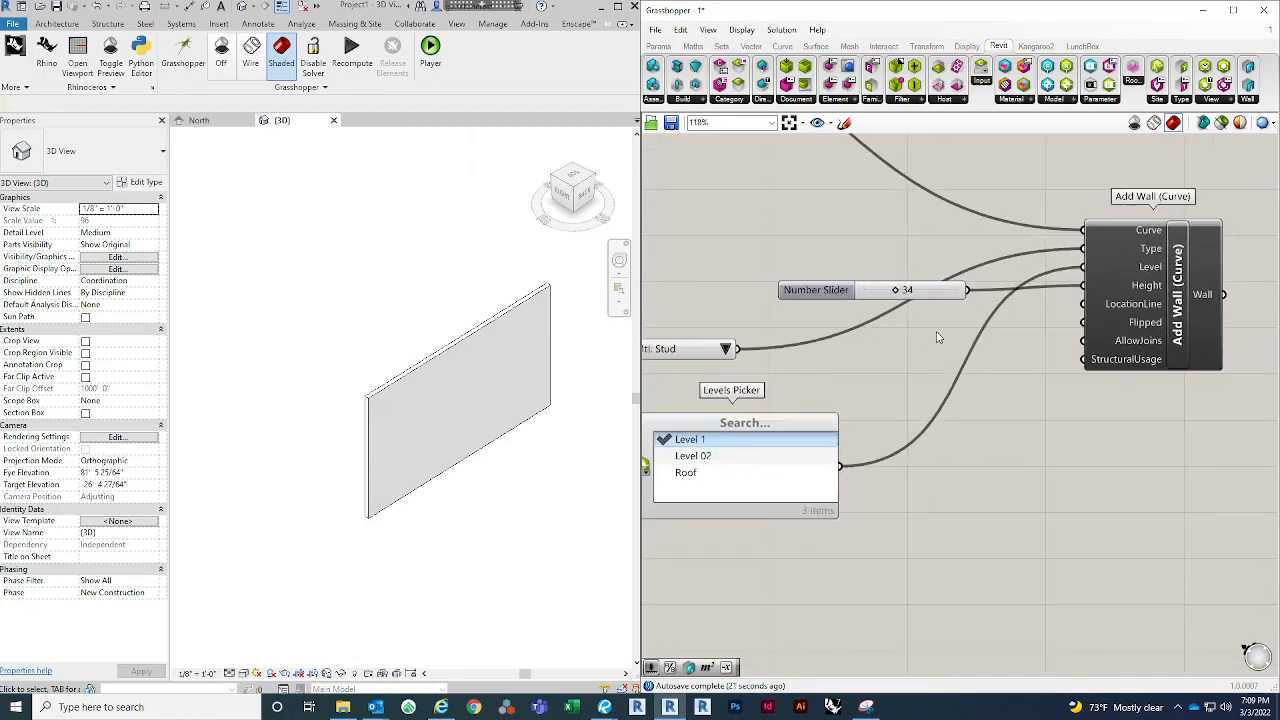
scroll(977, 354, "up", 3)
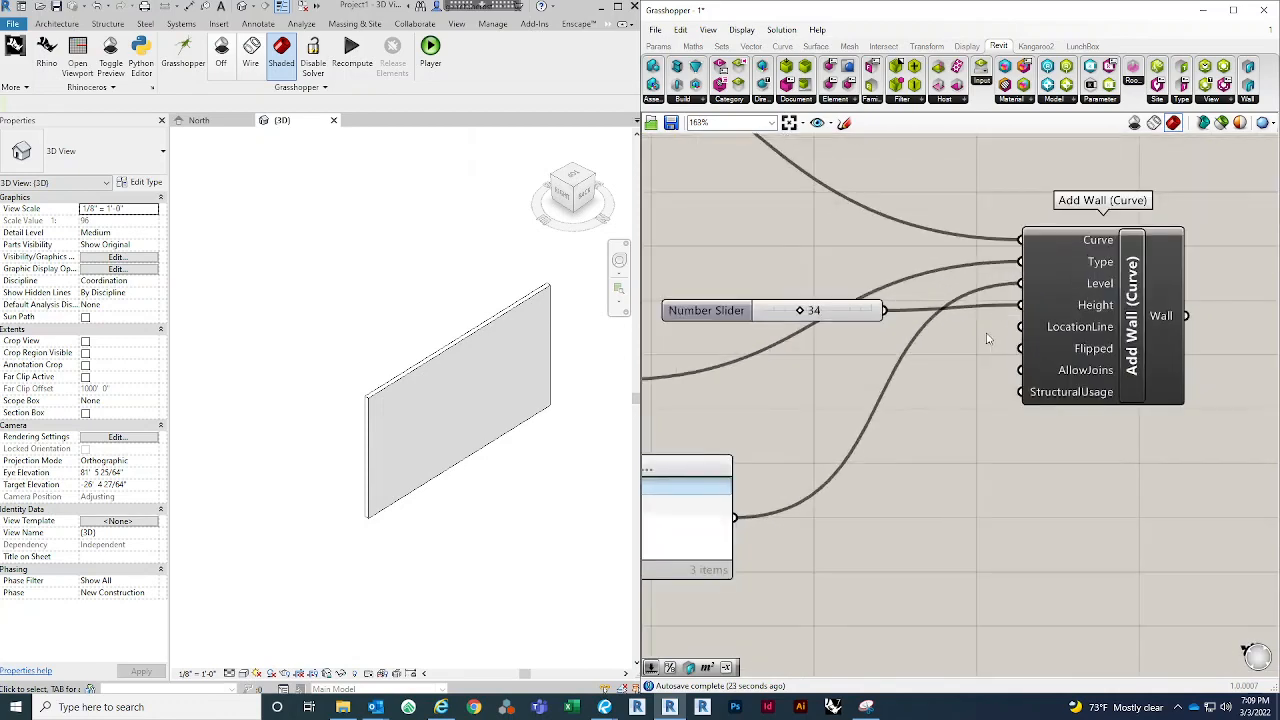
scroll(1081, 337, "down", 4)
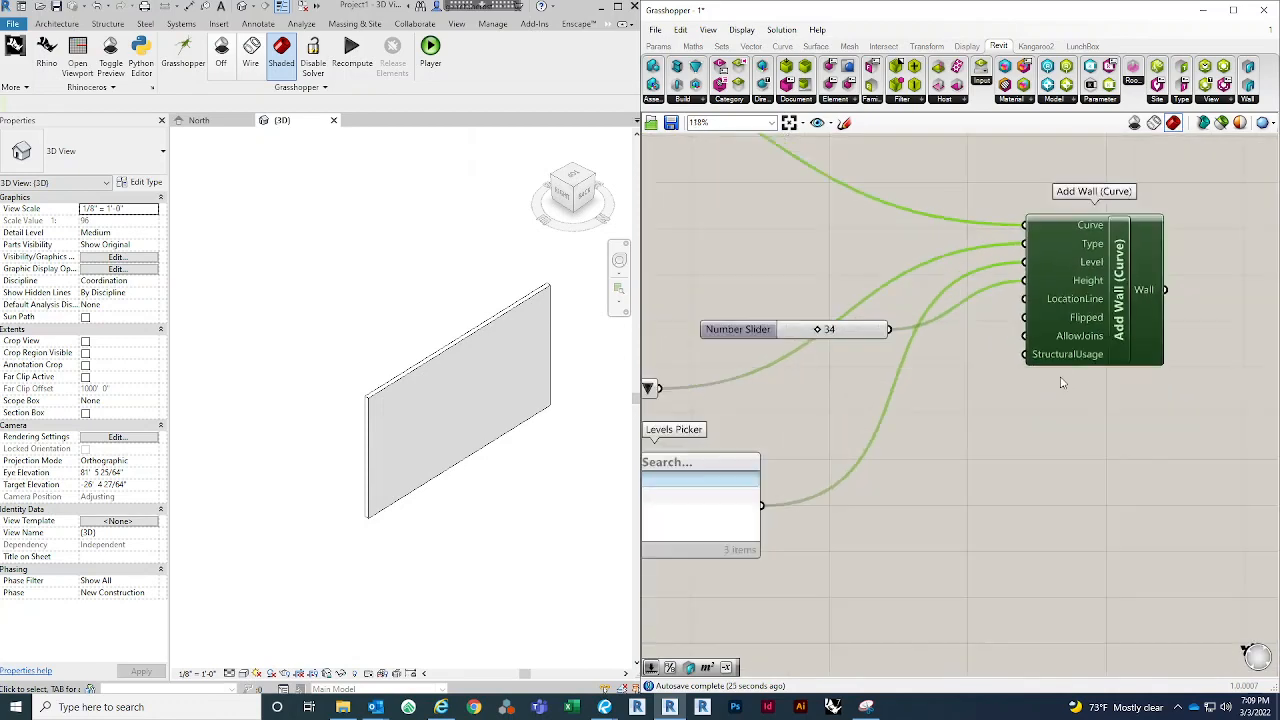
right_click_drag(1097, 339, 1128, 338)
left_click_drag(1129, 334, 1166, 332)
scroll(1141, 328, "up", 3)
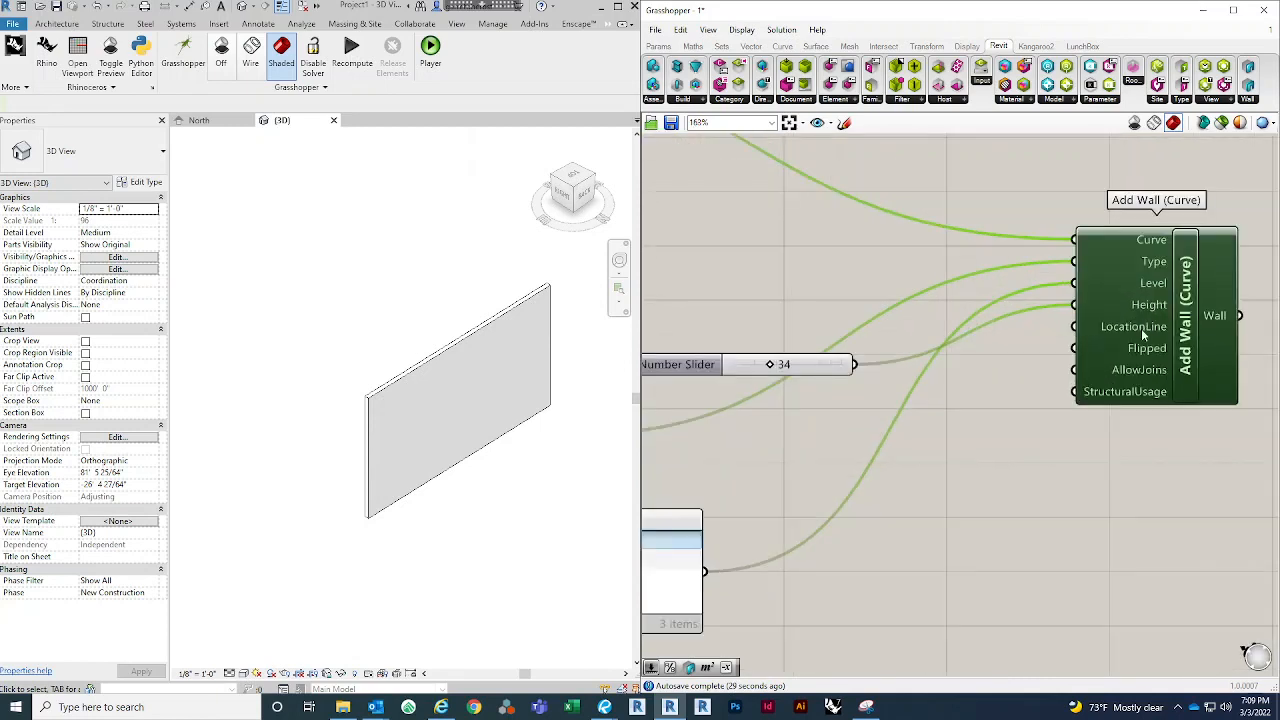
Step: Review the LocationLine options of Add Wall (Curve), compare them with the Revit wall's Location Line property, and examine the wall's bottom corner up close
right_click(1141, 328)
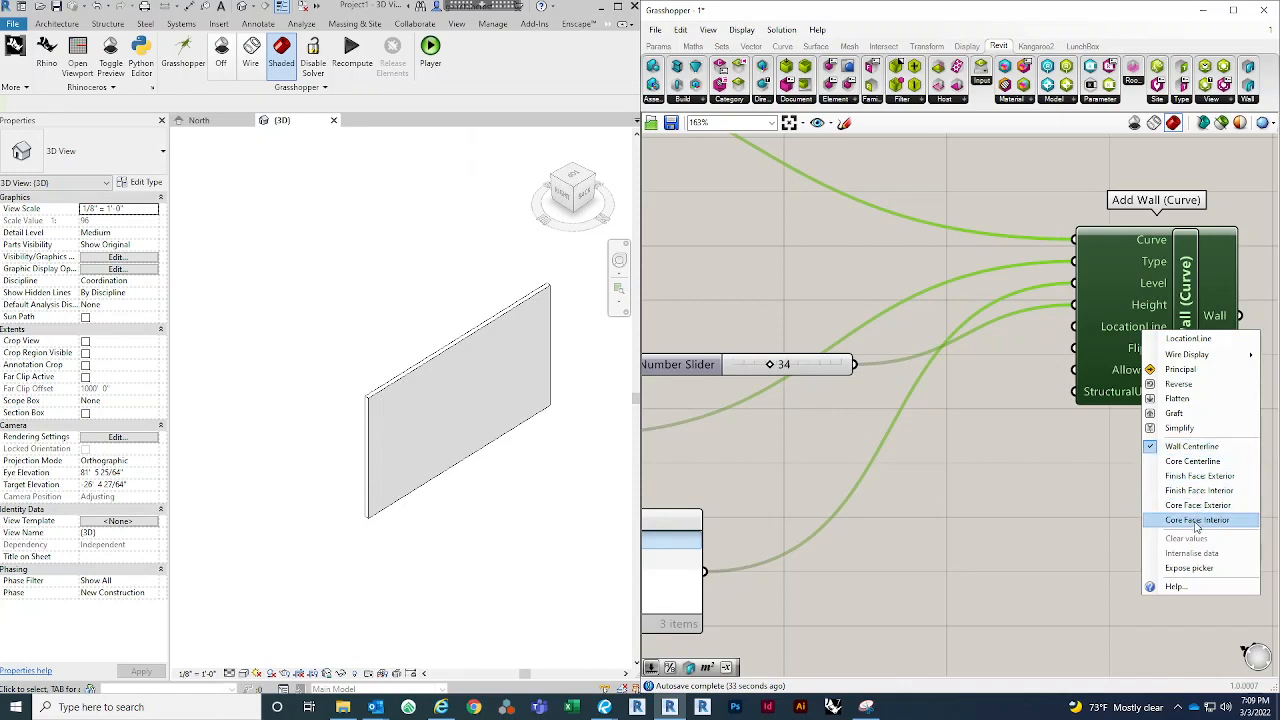
left_click(271, 272)
left_click(395, 404)
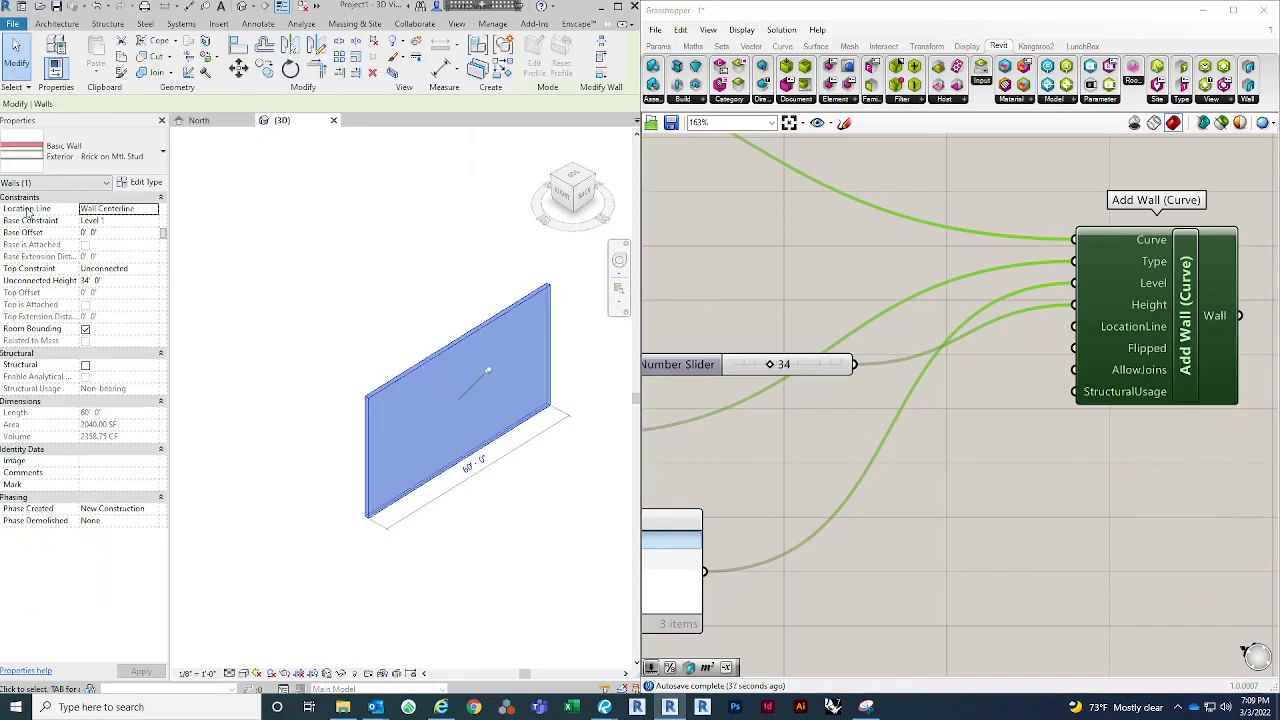
left_click(338, 337)
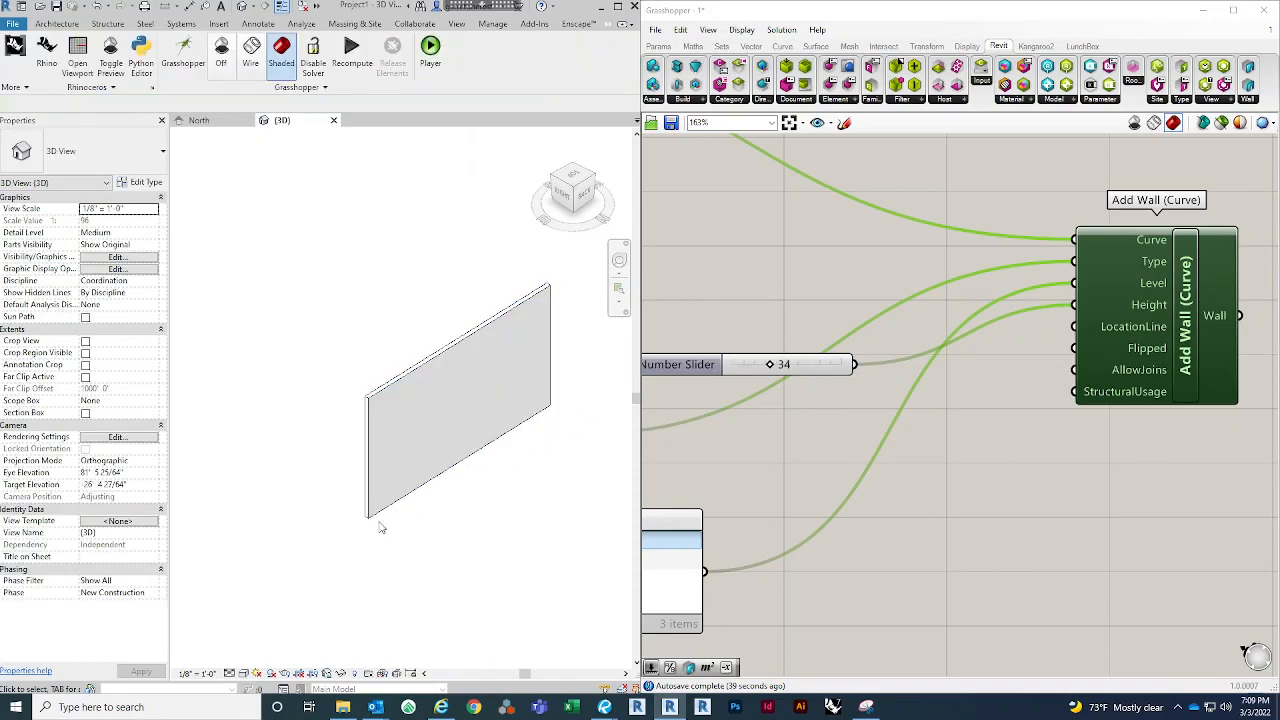
scroll(380, 522, "up", 3)
left_click(351, 462)
middle_click_drag(351, 462, 468, 362, "shift")
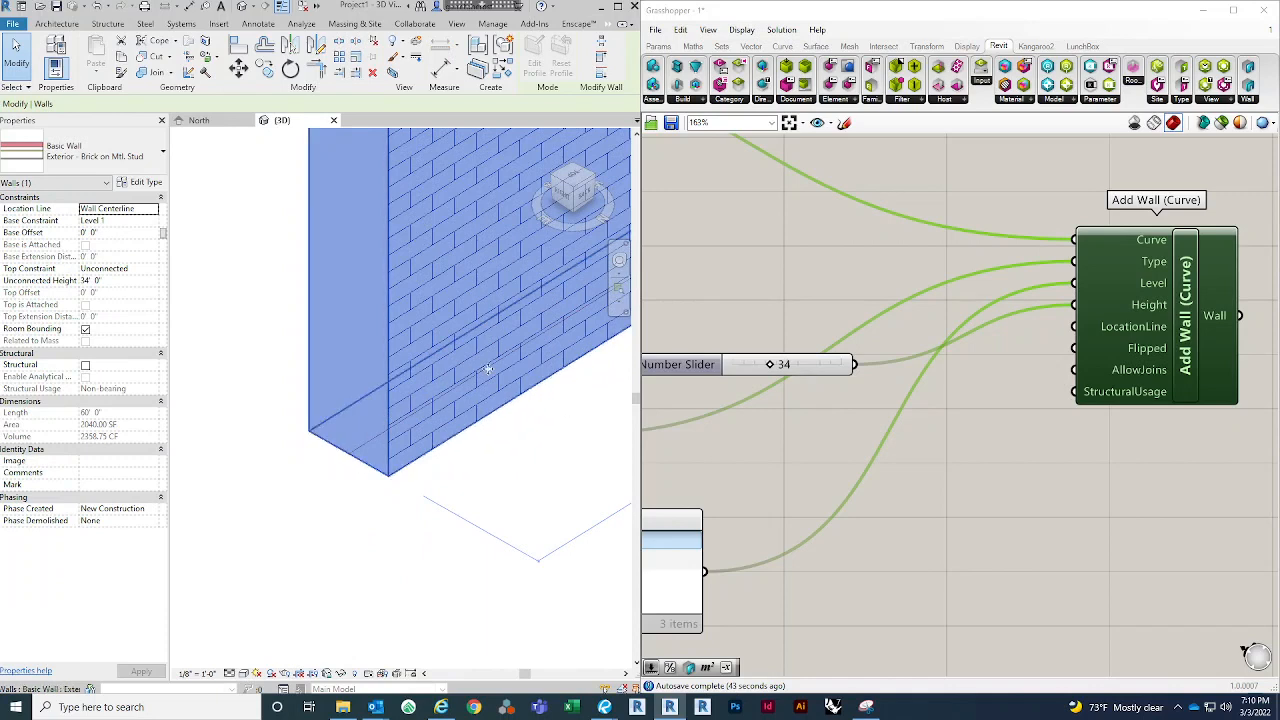
Step: Try Core Centerline and Finish Face: Exterior as Add Wall (Curve)'s LocationLine, and set it to Finish Face: Interior
right_click(1146, 333)
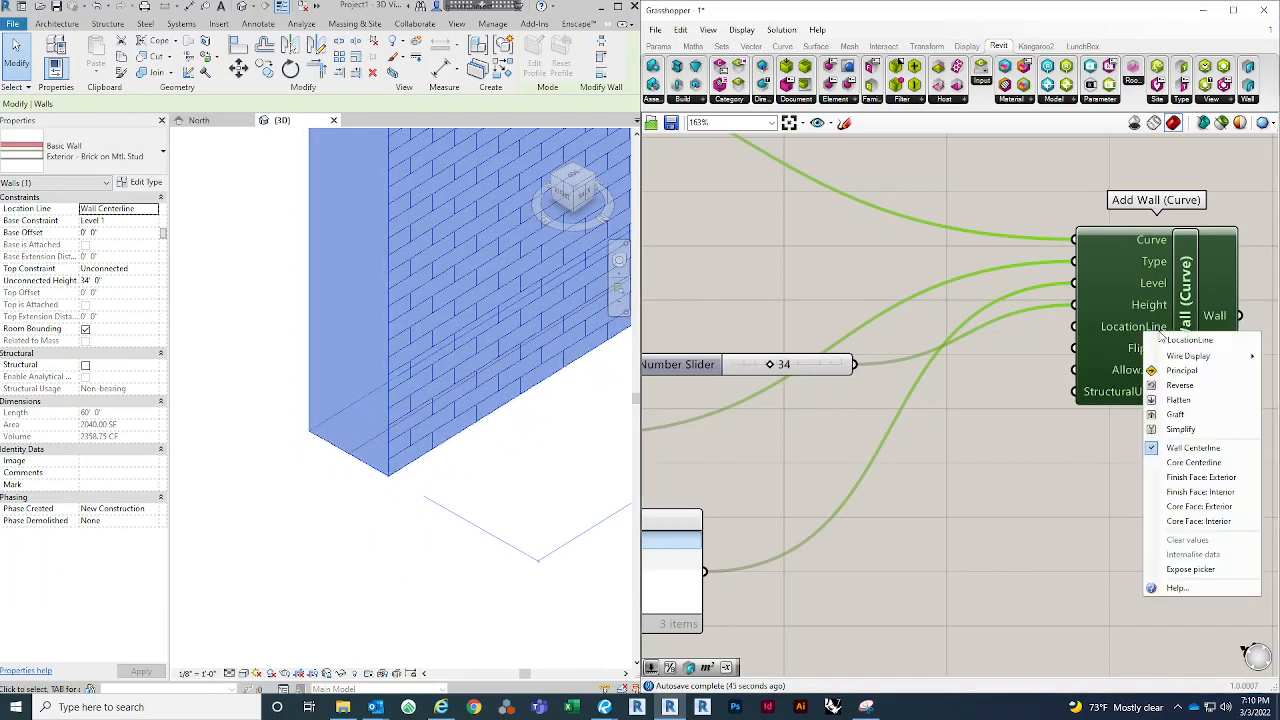
left_click(1197, 463)
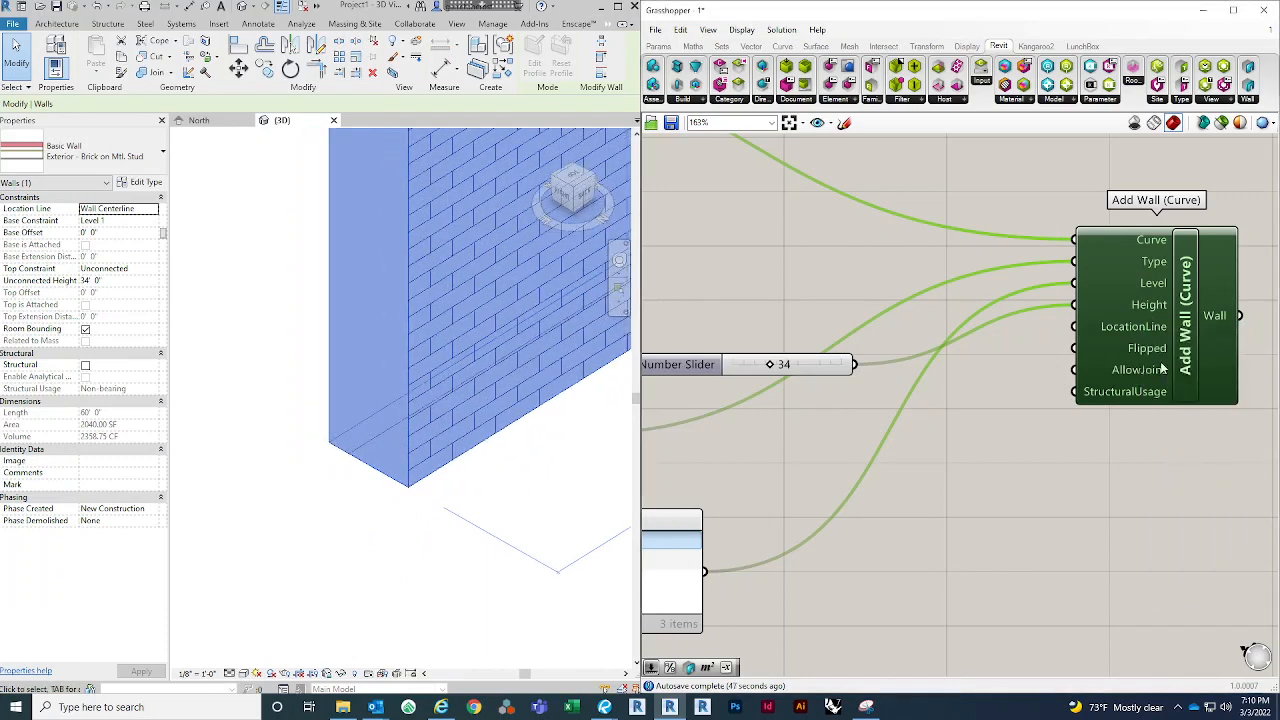
right_click(1143, 326)
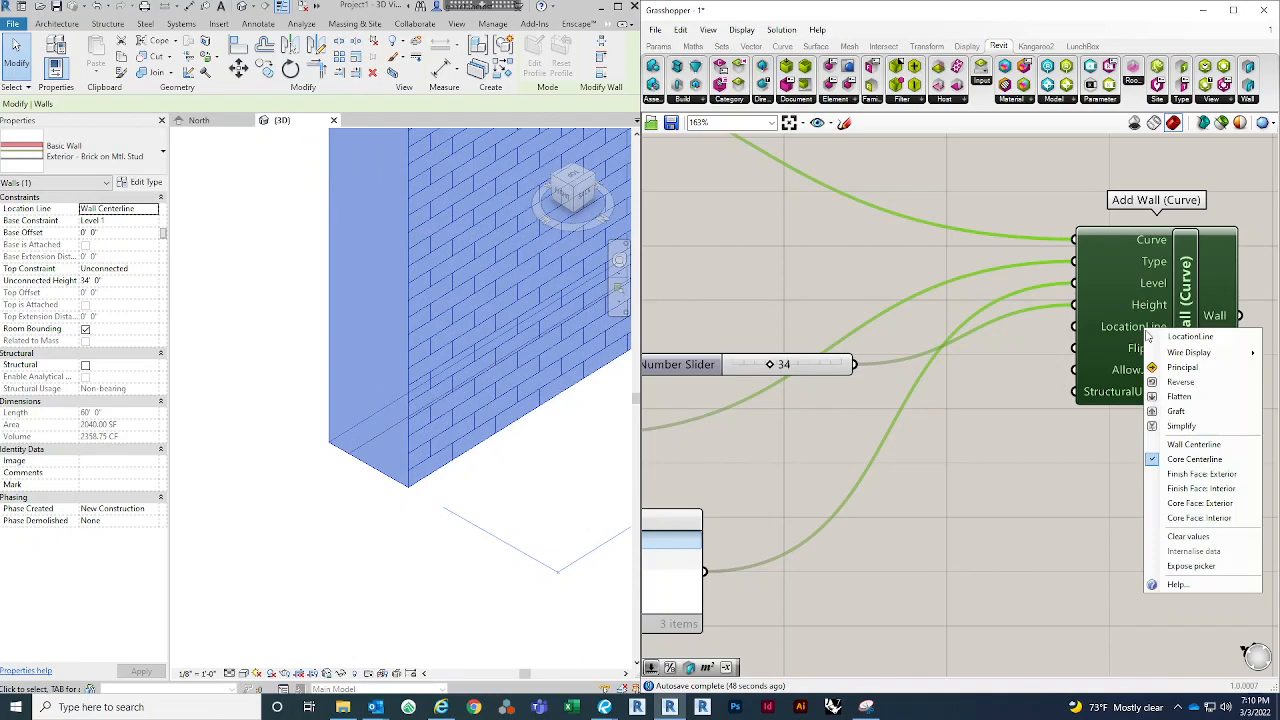
left_click(1190, 478)
right_click(1137, 323)
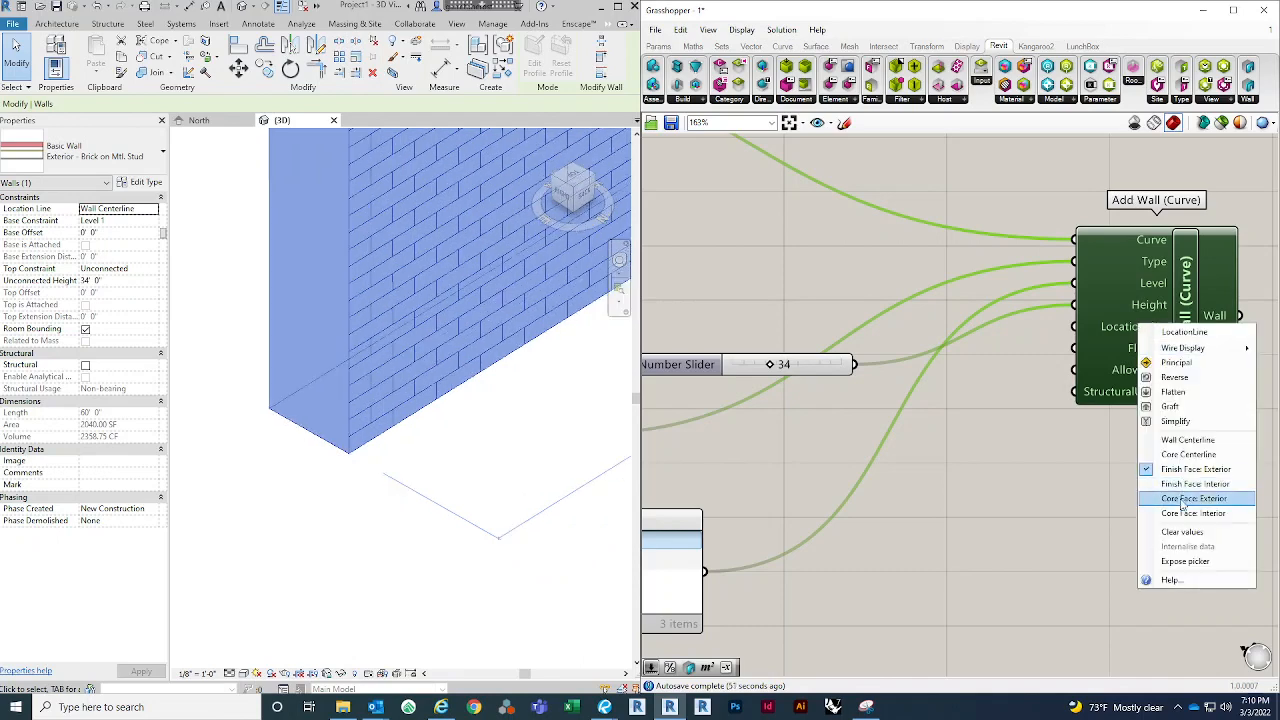
left_click(1190, 484)
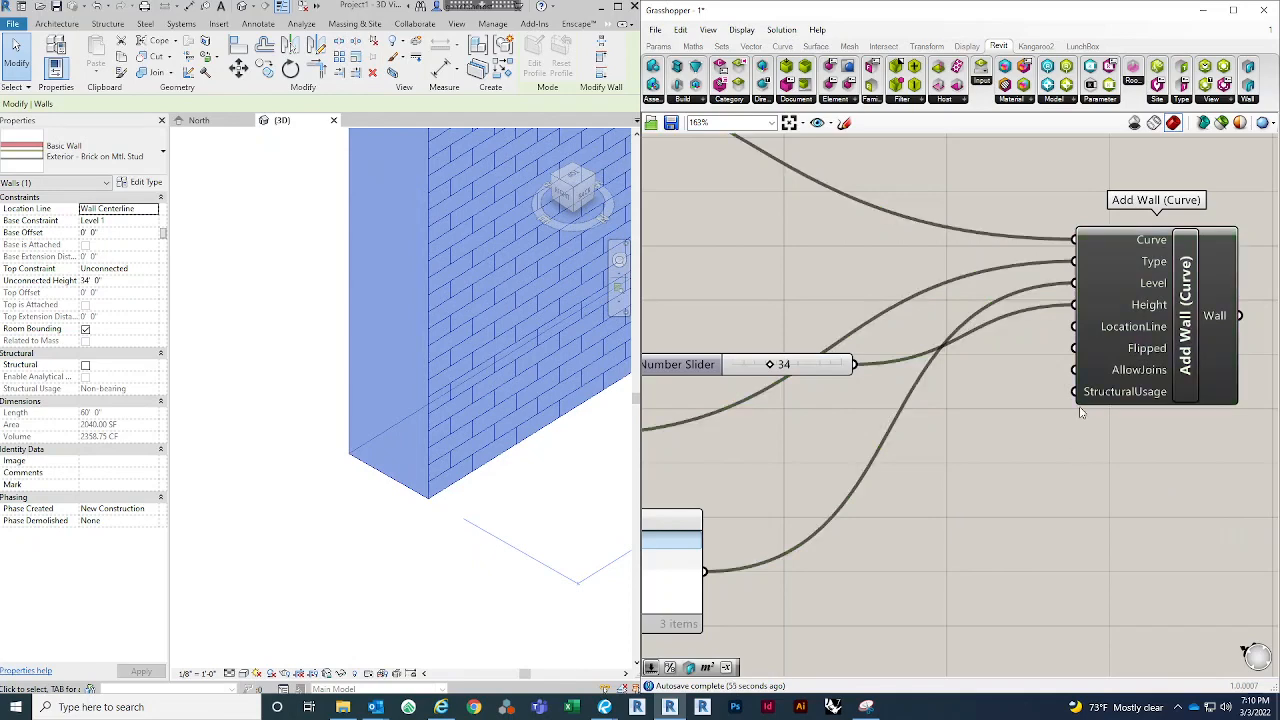
scroll(1085, 466, "down", 2)
scroll(400, 514, "down", 2)
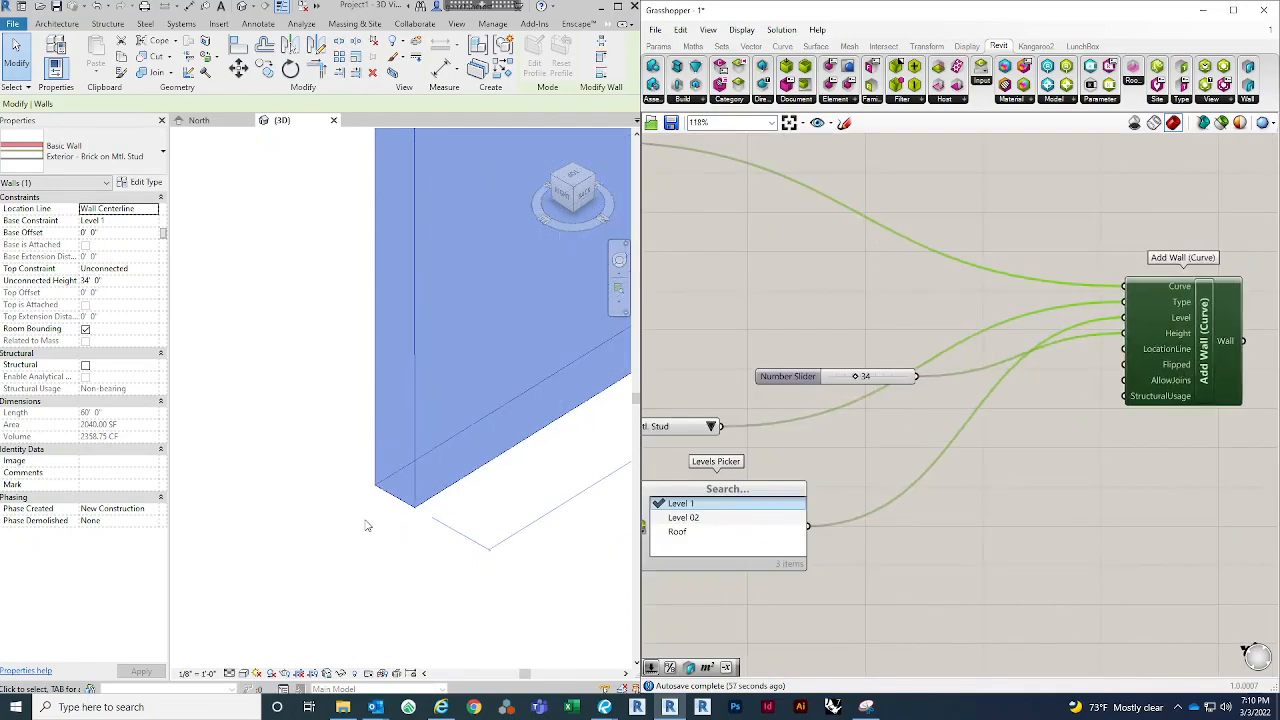
Step: Shift Add Wall (Curve) further right and connect a new Boolean Toggle, placed beside it, to its Flipped input
left_click(368, 525)
left_click_drag(1168, 403, 1208, 400)
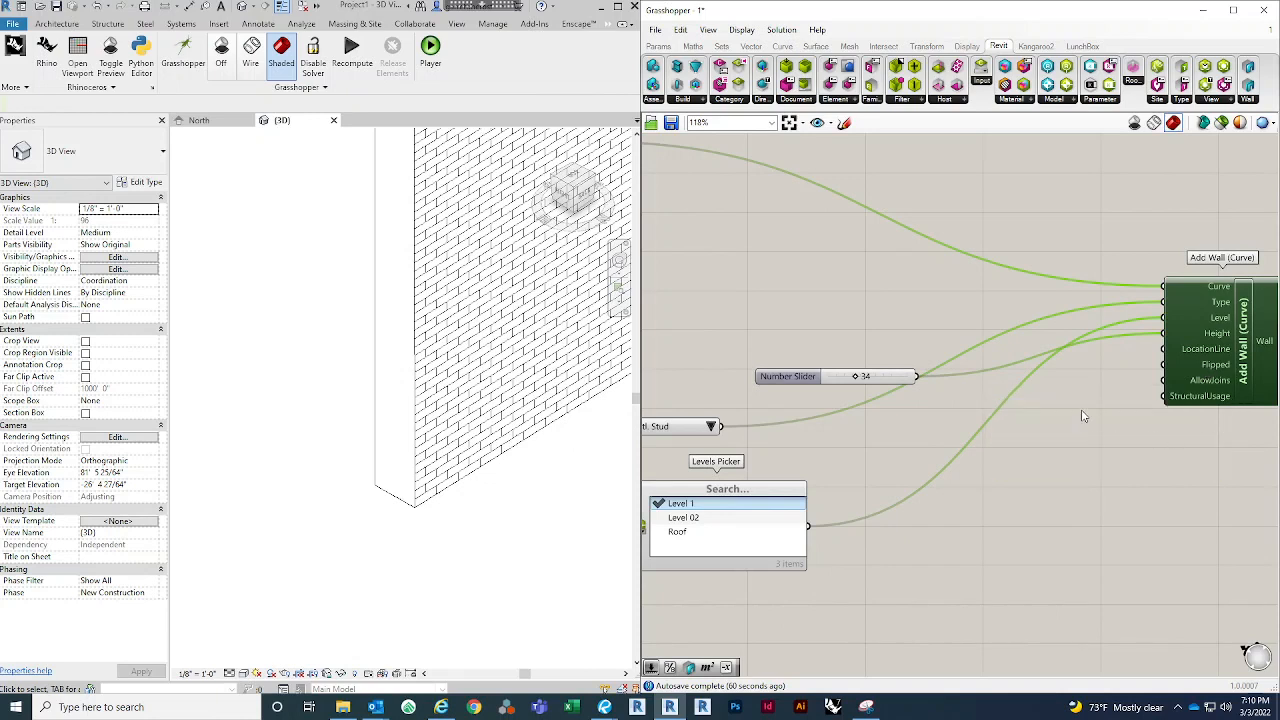
left_click_drag(1229, 352, 1229, 359)
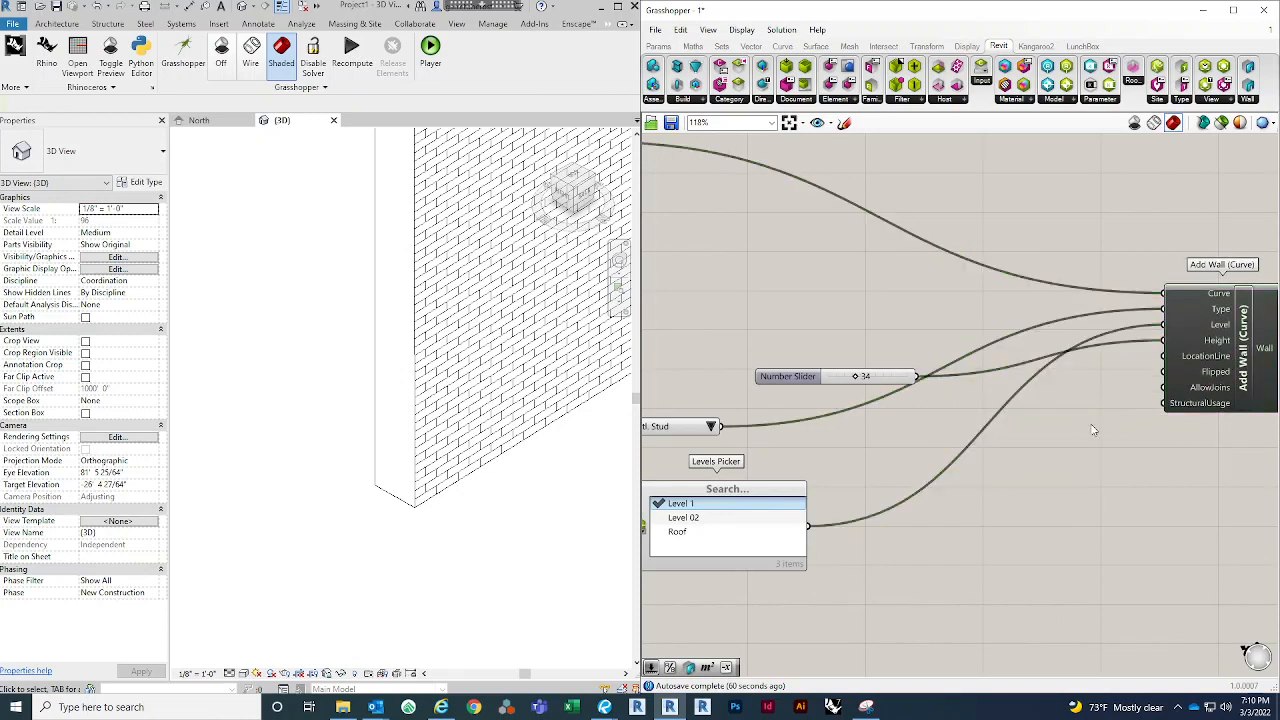
double_click(1092, 424)
type("BOOL")
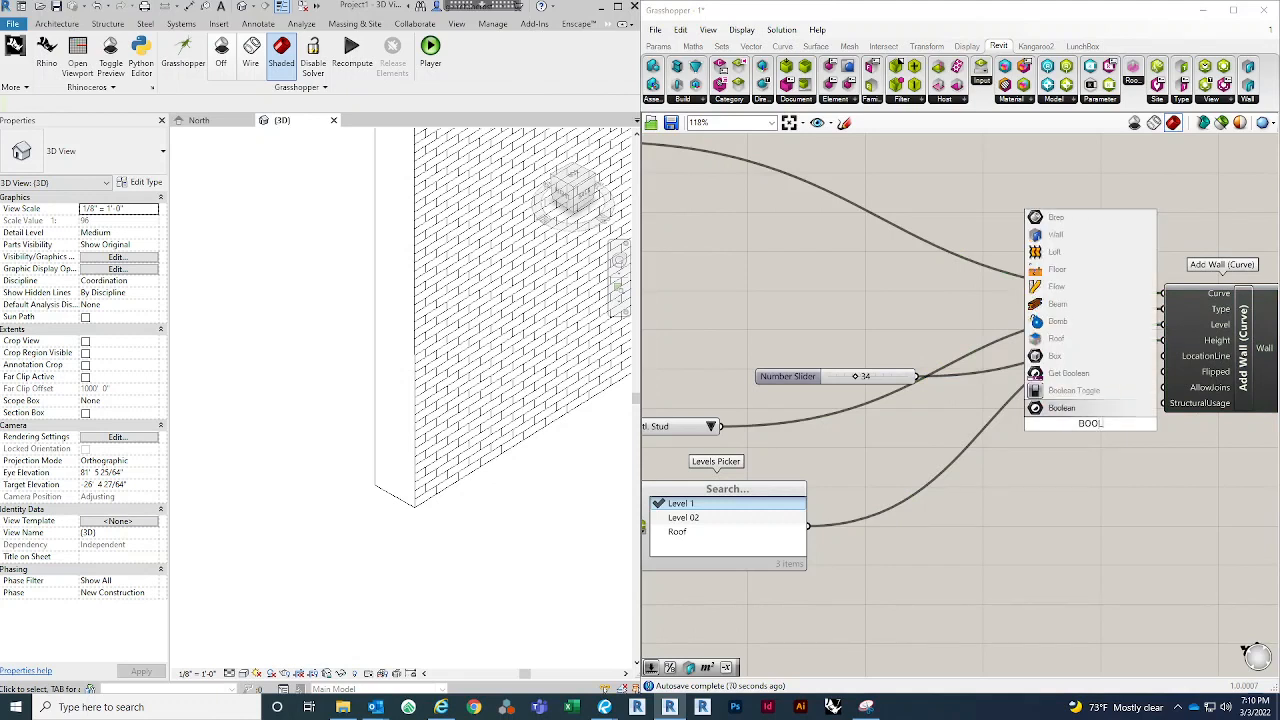
left_click(1086, 398)
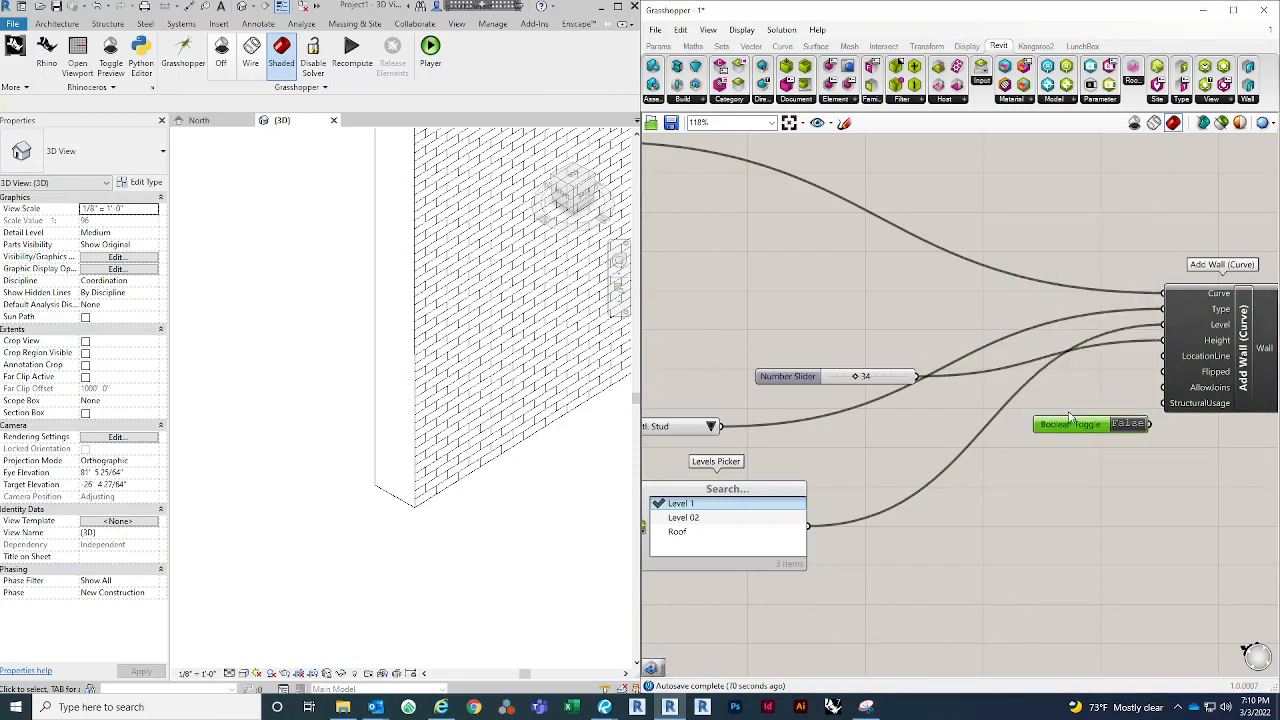
left_click_drag(1074, 425, 1058, 407)
left_click_drag(1137, 406, 1103, 387)
Step: Try the Flipped toggle at True, select the Revit wall to inspect its orientation, and return the toggle to False
double_click(1100, 387)
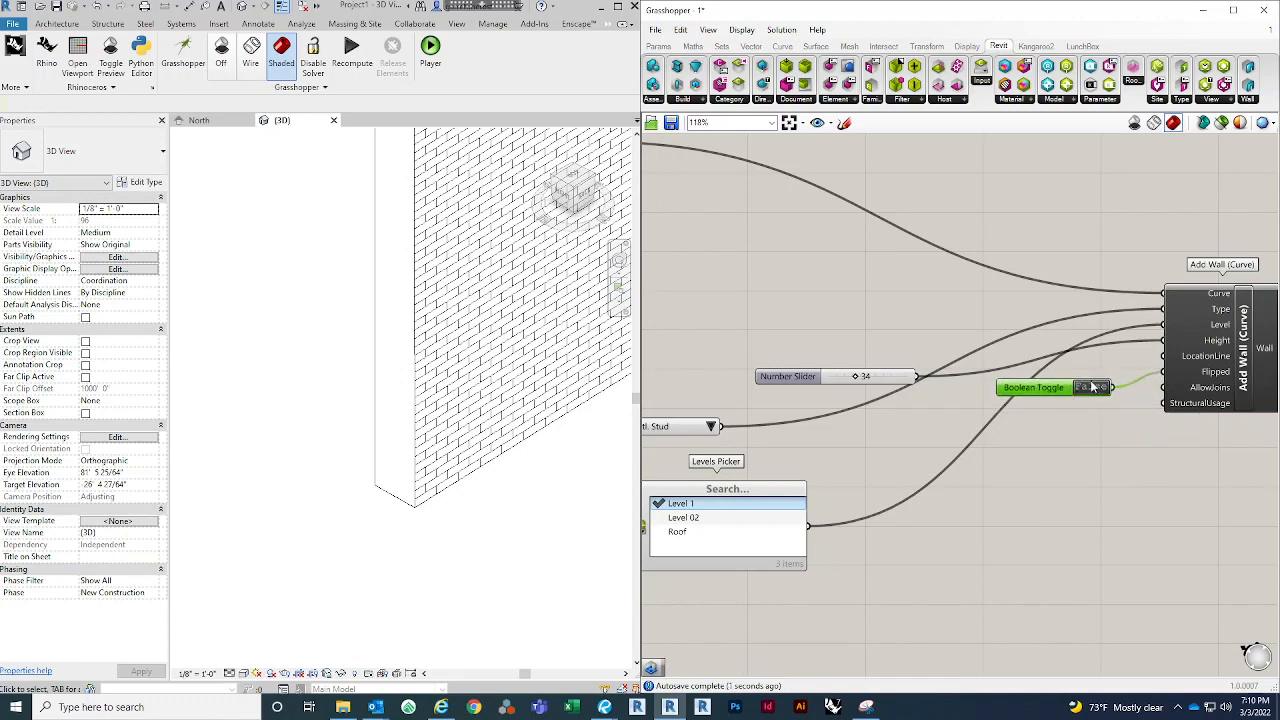
left_click(366, 412)
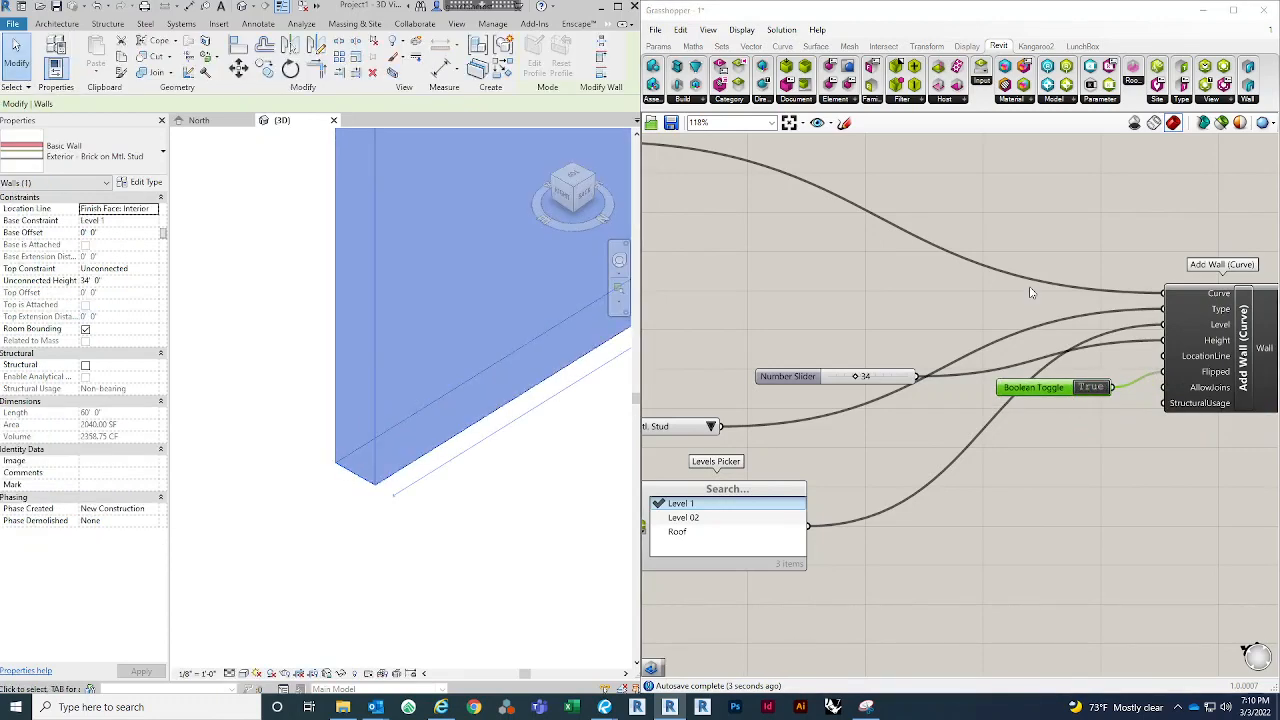
double_click(1092, 387)
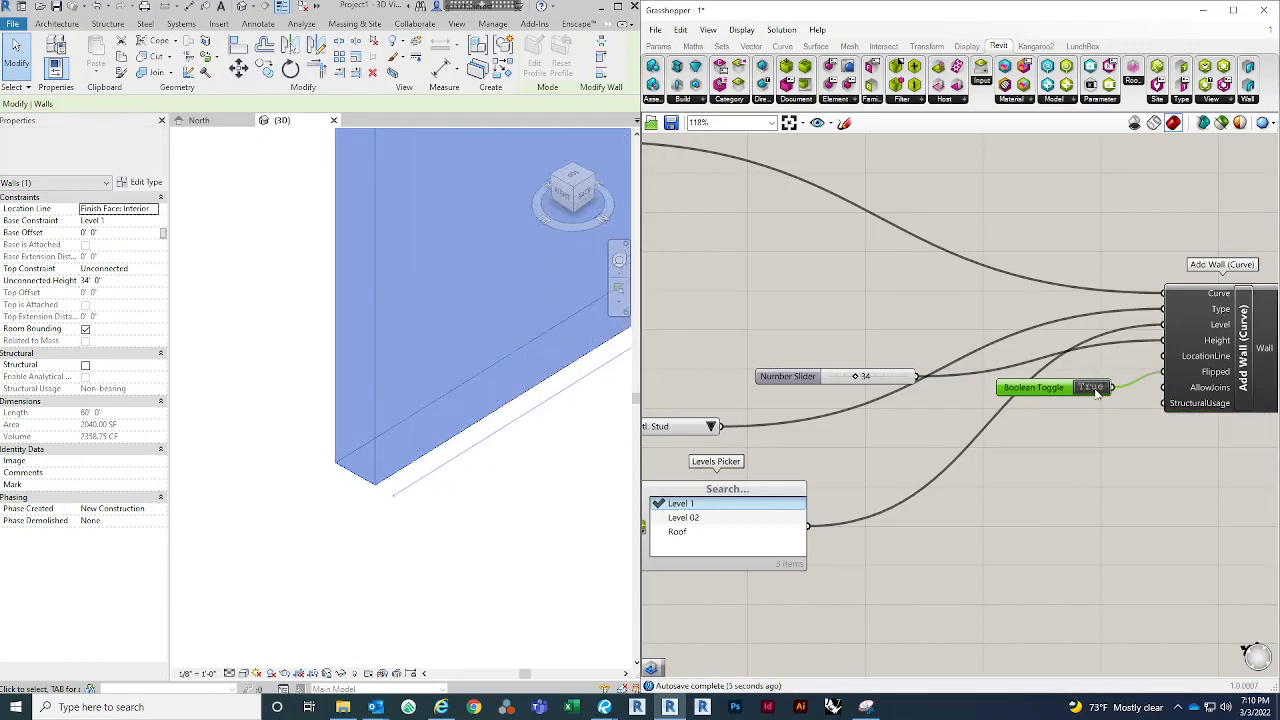
left_click(1090, 428)
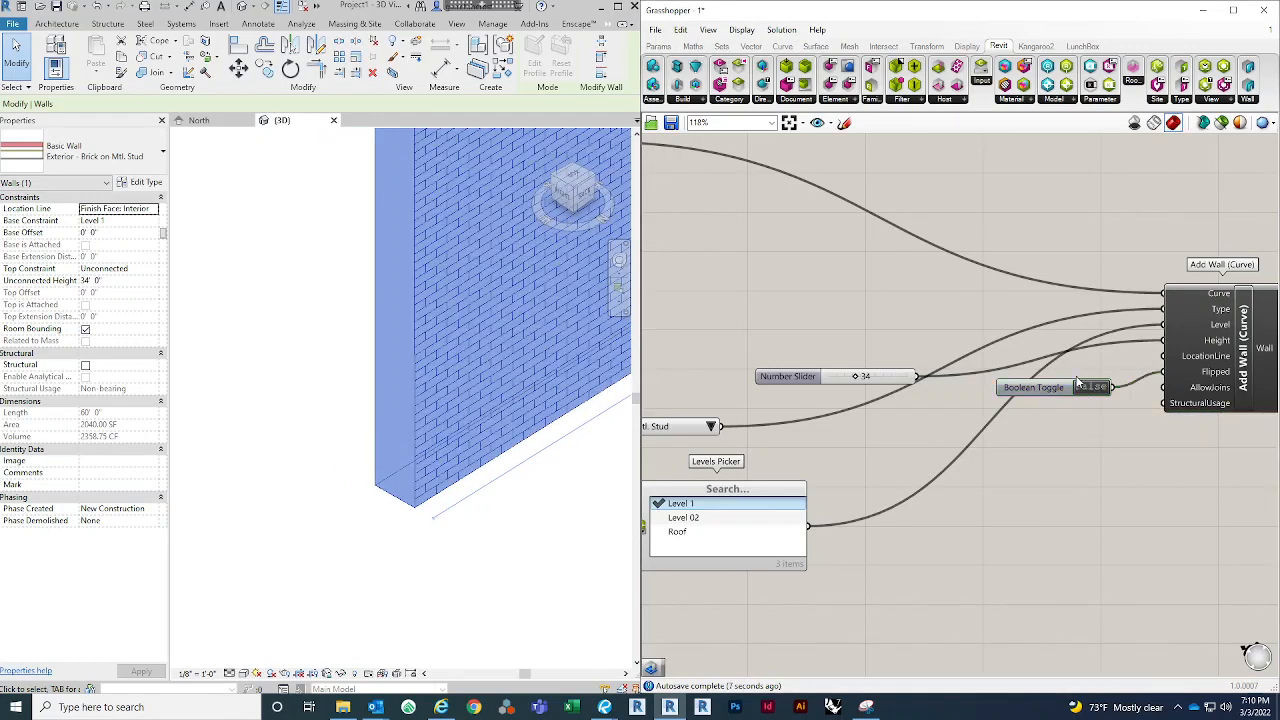
Step: Duplicate the Boolean Toggle and connect the copy to Add Wall (Curve)'s AllowJoins input
left_click(1063, 388)
key("ctrl+c")
key("ctrl+v")
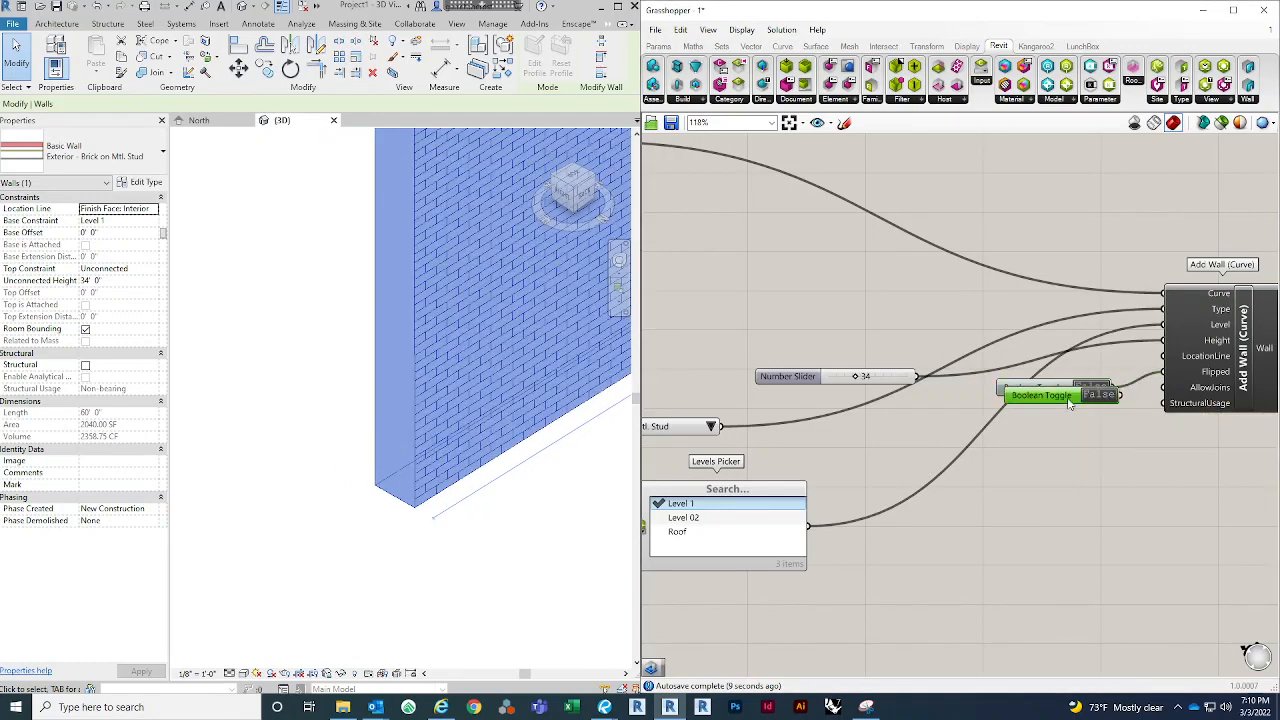
left_click_drag(1070, 401, 1186, 391)
scroll(1034, 370, "down", 3)
left_click(1157, 453)
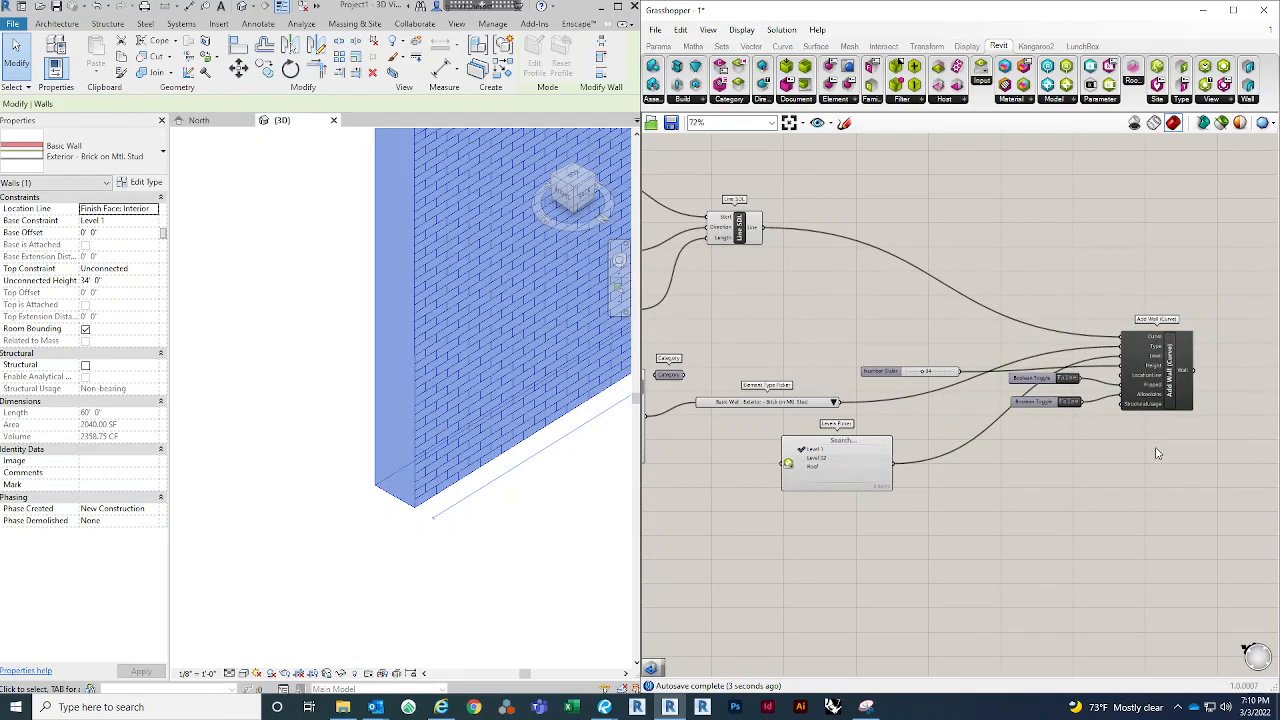
Step: Delete the Construct Point, Unit X, length slider and Line SDL components that define the wall's line
left_click(473, 550)
middle_click_drag(363, 540, 430, 516, "shift")
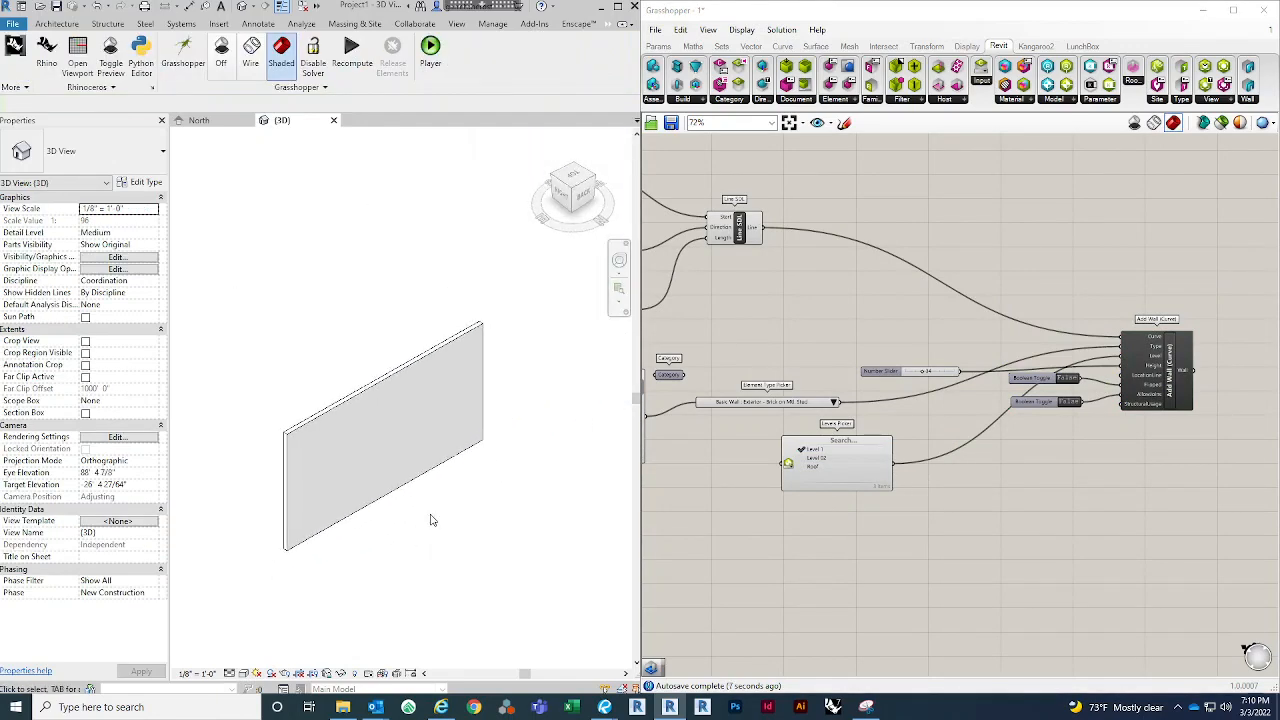
middle_click_drag(341, 463, 473, 535, "shift")
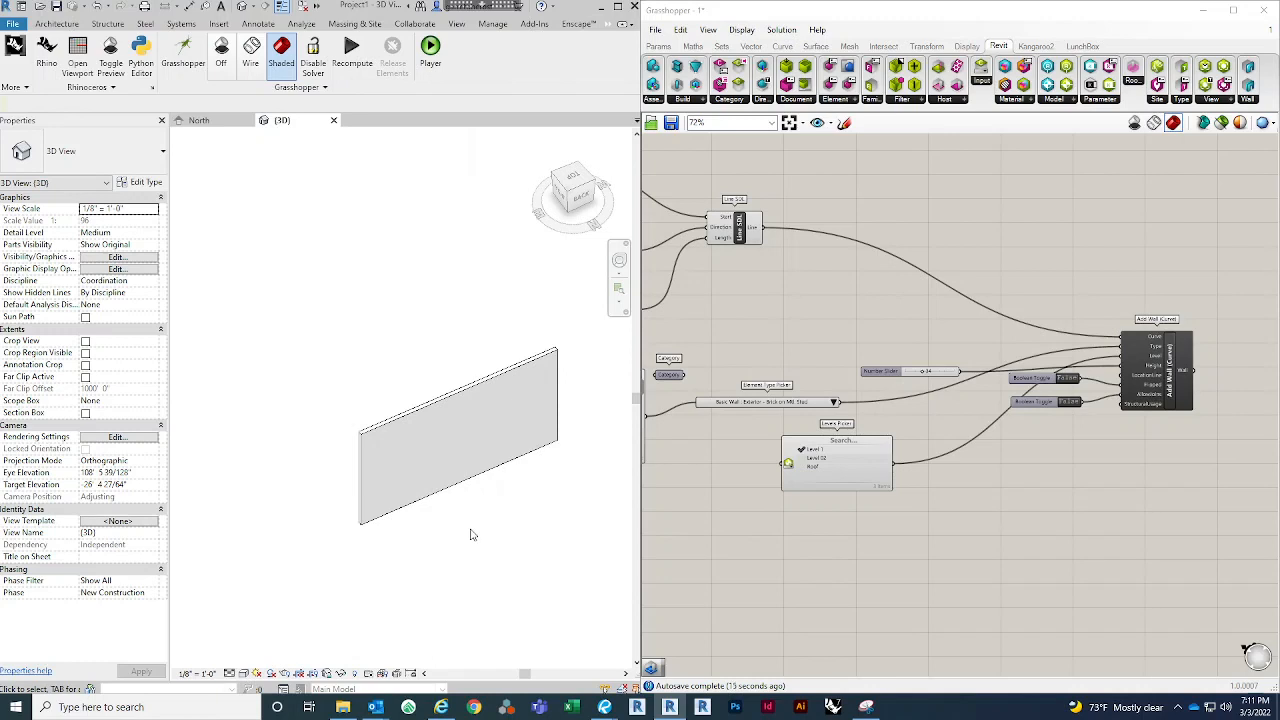
scroll(977, 513, "down", 3)
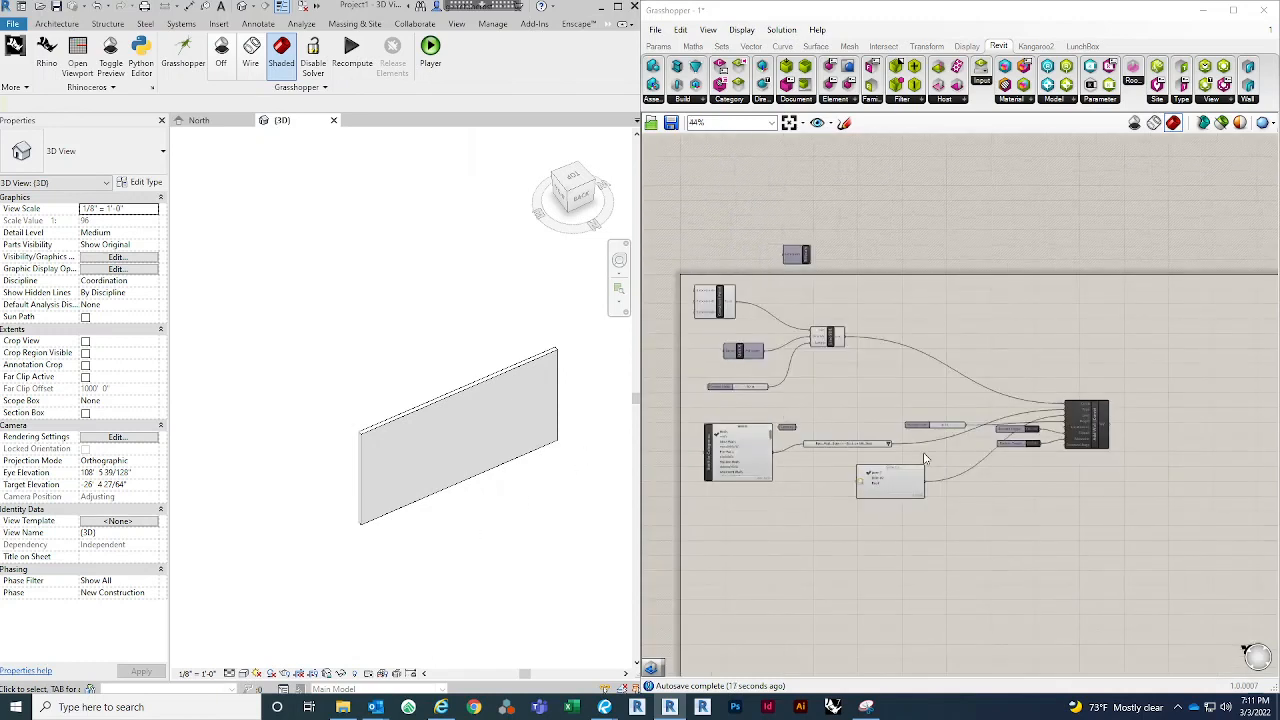
right_click(973, 513)
scroll(811, 362, "up", 2)
left_click(840, 414)
right_click_drag(831, 400, 927, 470)
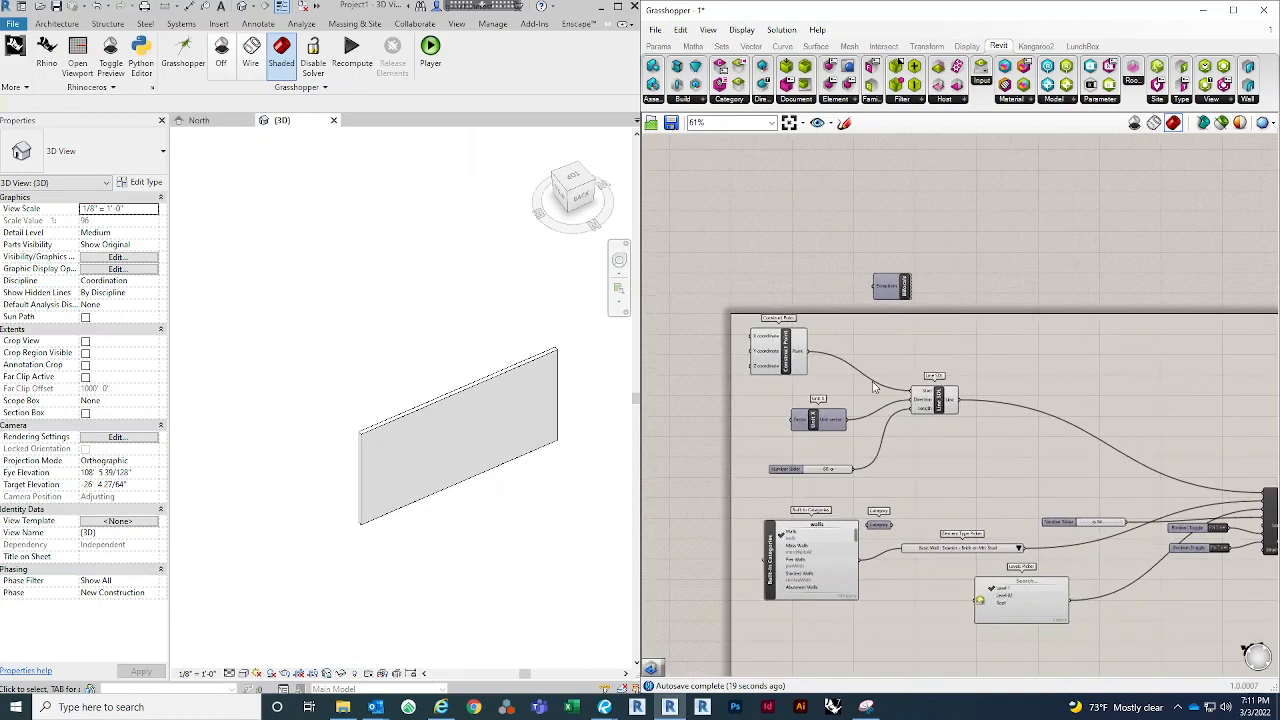
scroll(868, 378, "up", 3)
left_click_drag(1021, 518, 680, 313)
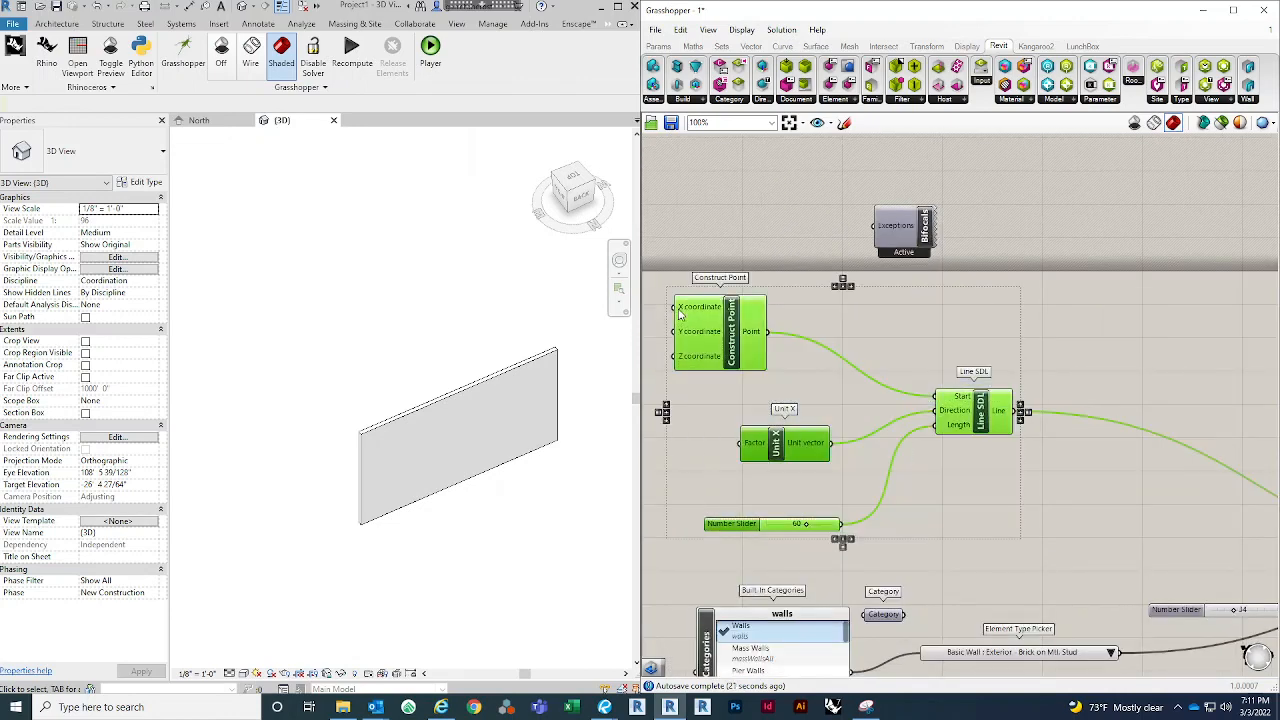
key("Delete")
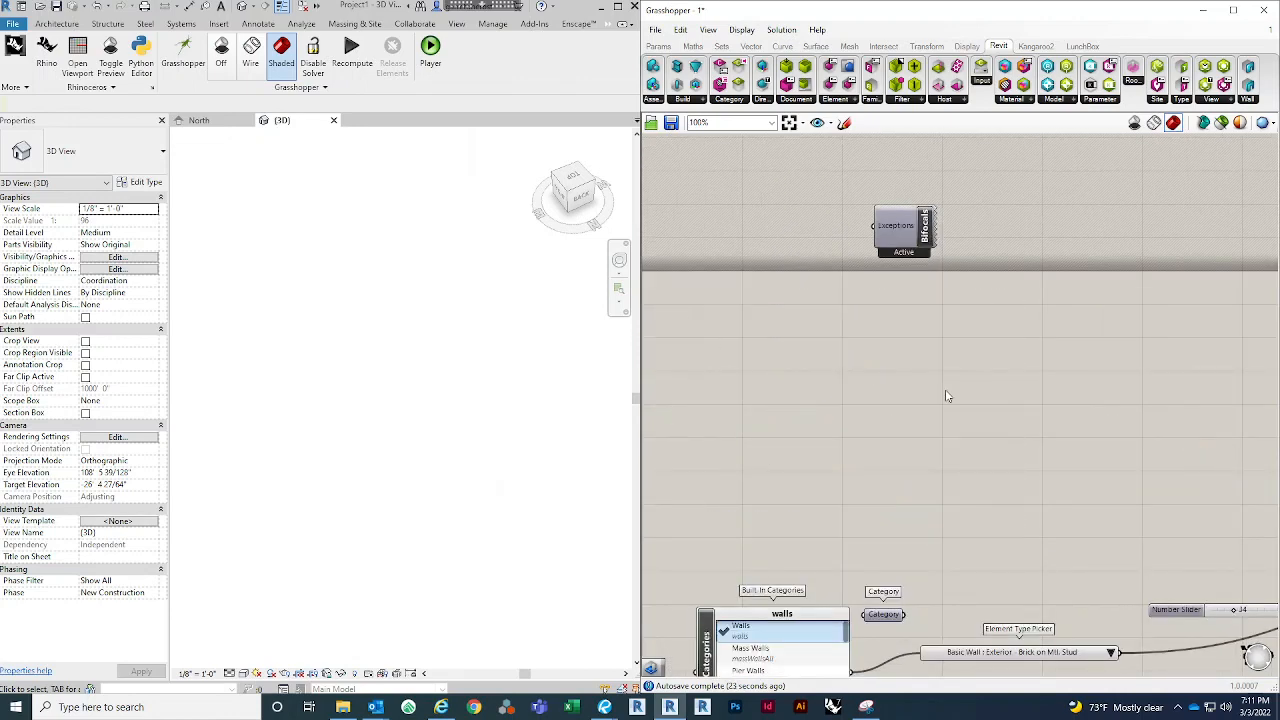
Step: Add a Rectangle component above the wall type components, leaving room for sliders beside its inputs
double_click(911, 407)
type("REC")
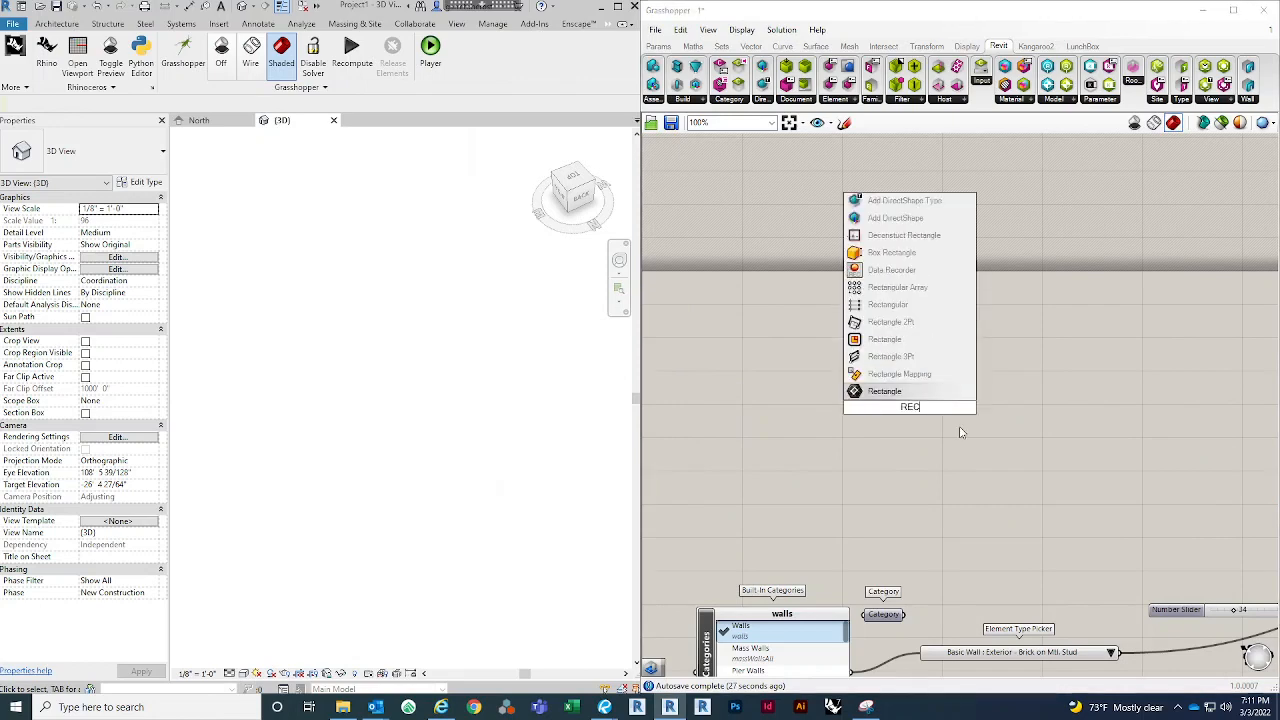
left_click(922, 346)
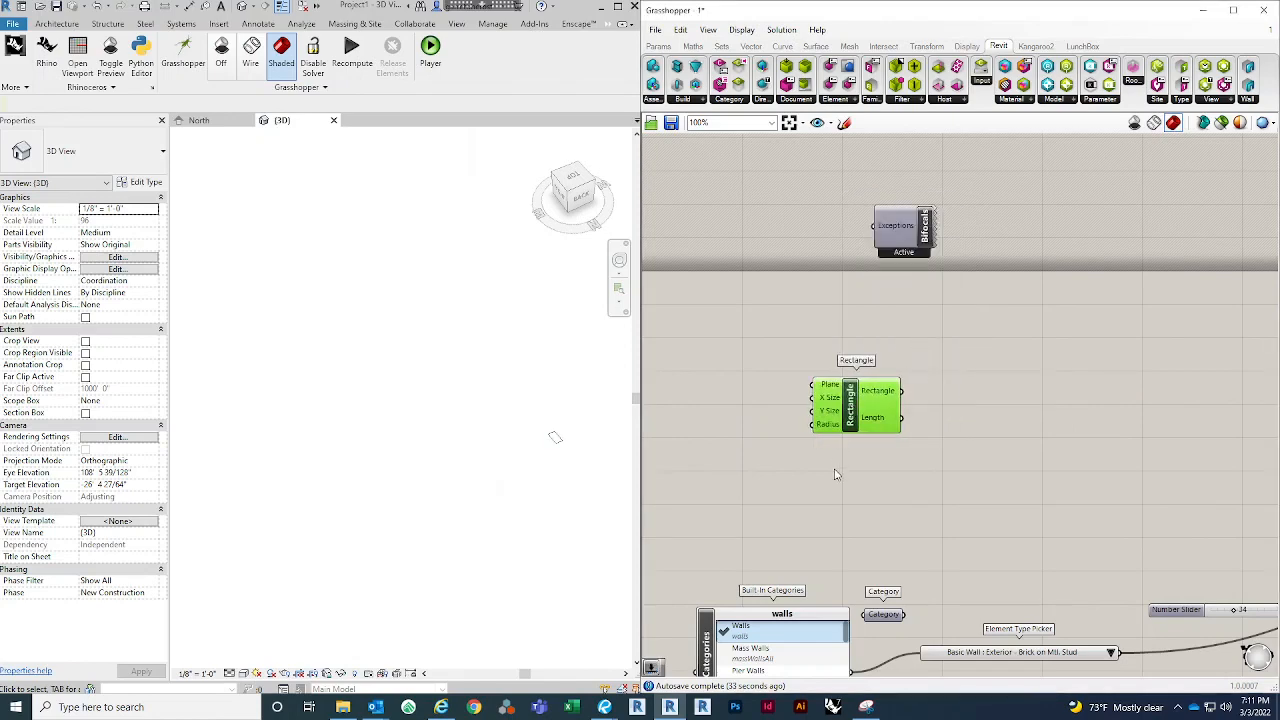
right_click_drag(836, 475, 866, 413)
left_click_drag(895, 359, 987, 354)
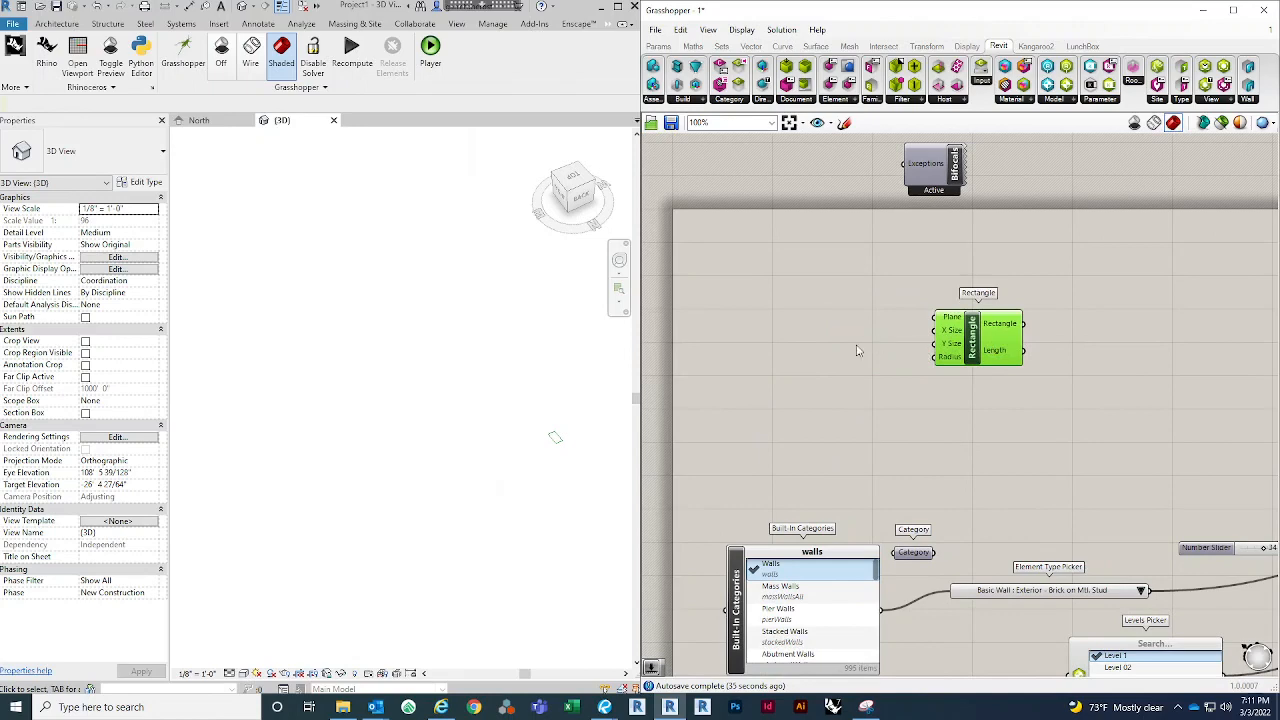
Step: Add a Number Slider of 20 and connect it to Rectangle's X Size input
left_click(774, 341)
double_click(762, 337)
key("Escape")
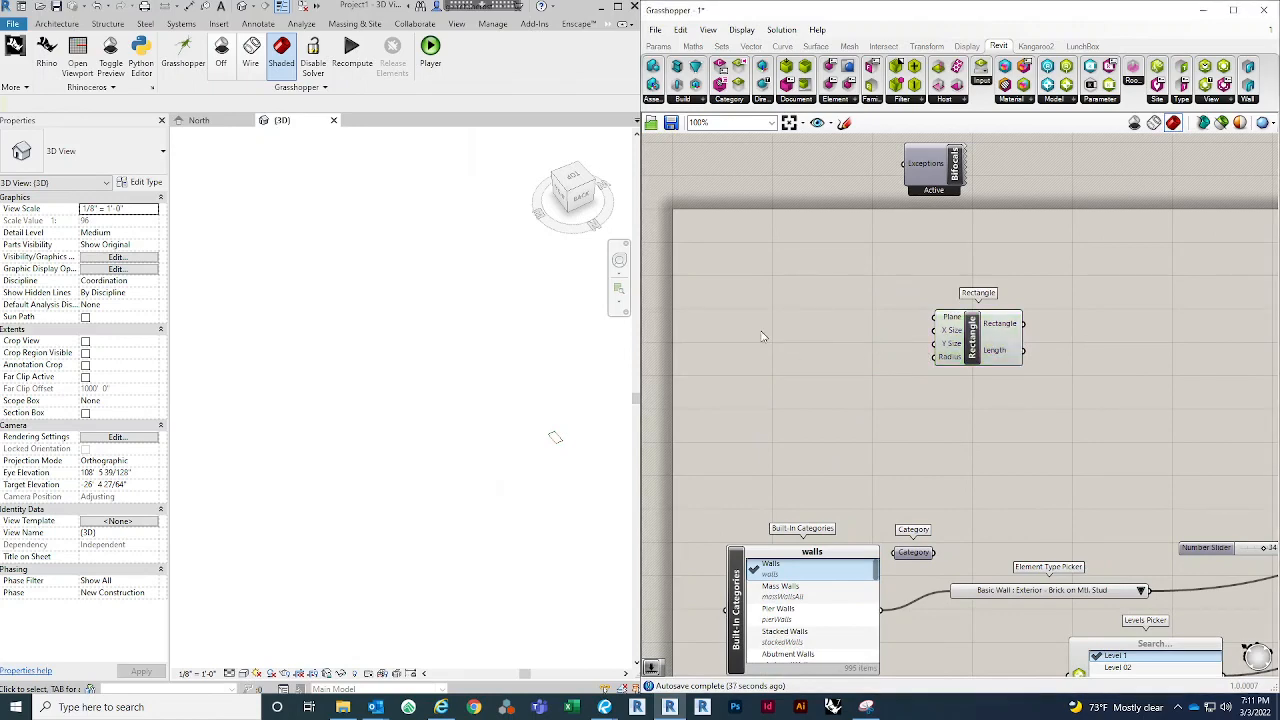
double_click(761, 330)
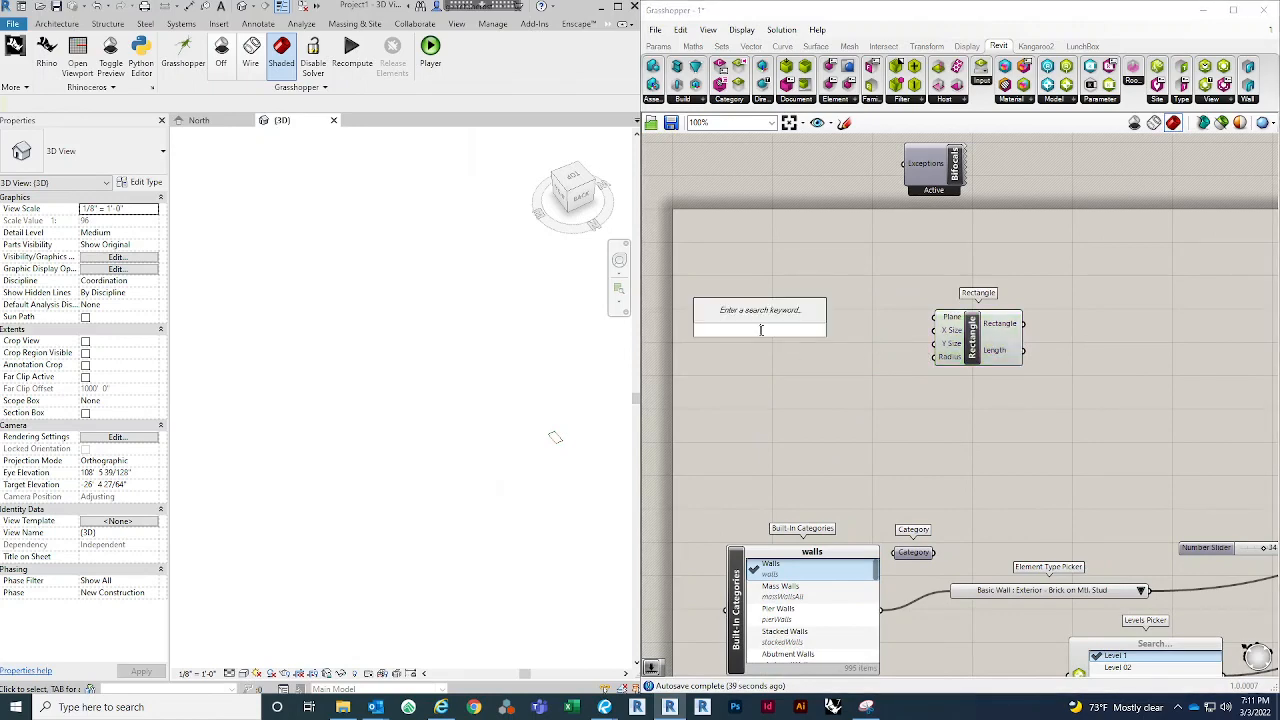
type("20")
key("Return")
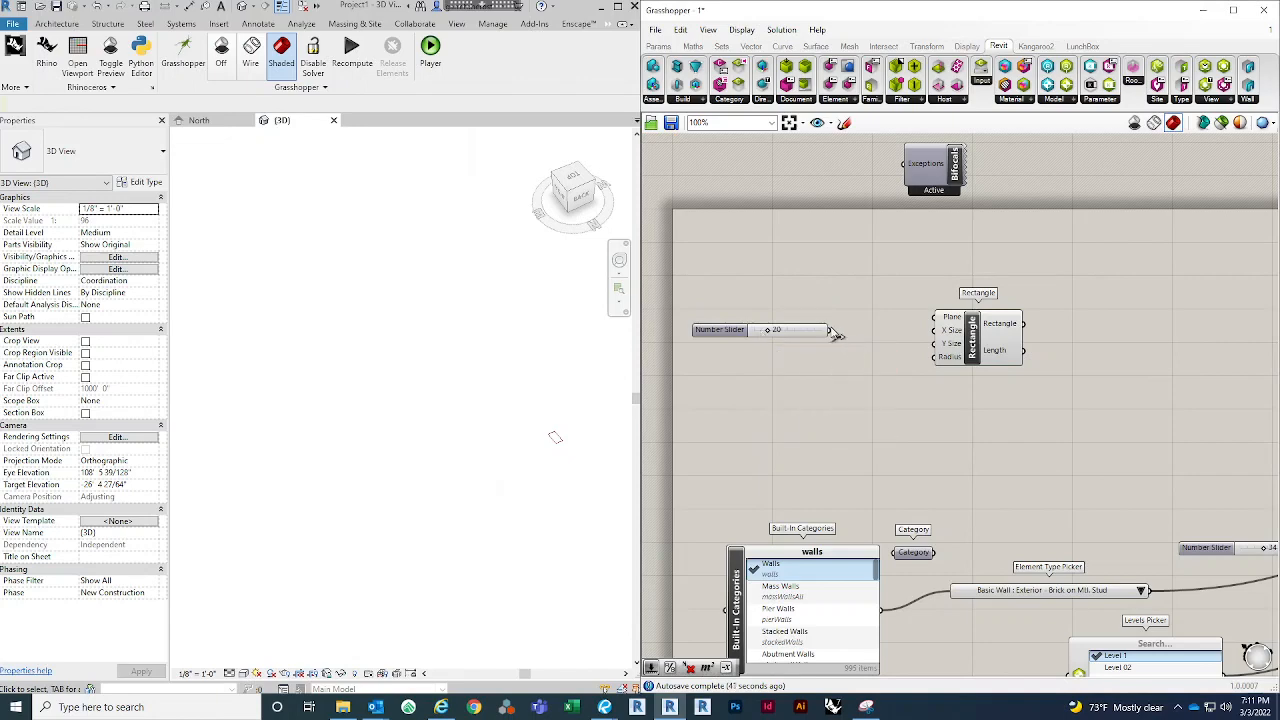
left_click_drag(829, 330, 898, 335)
left_click_drag(832, 329, 936, 331)
Step: Add a Number Slider of 60, connect it to Rectangle's Y Size input and view the whole outline in Revit
double_click(757, 381)
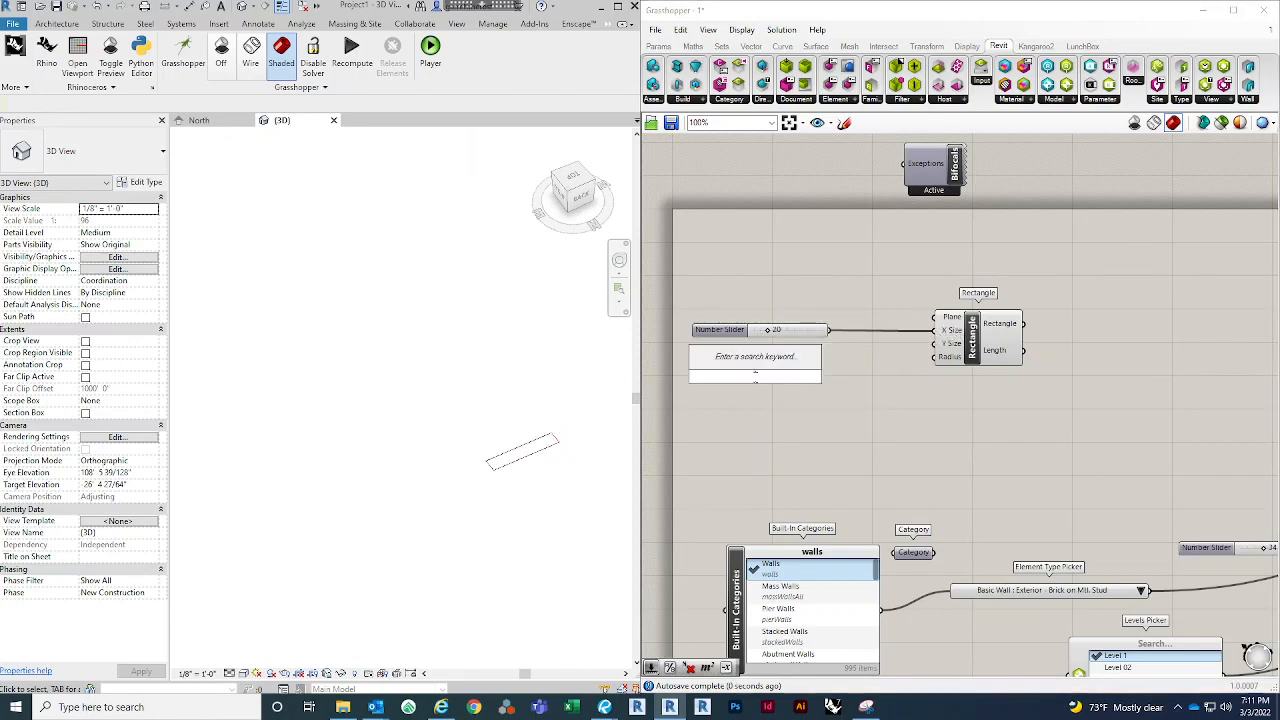
type("60")
key("Return")
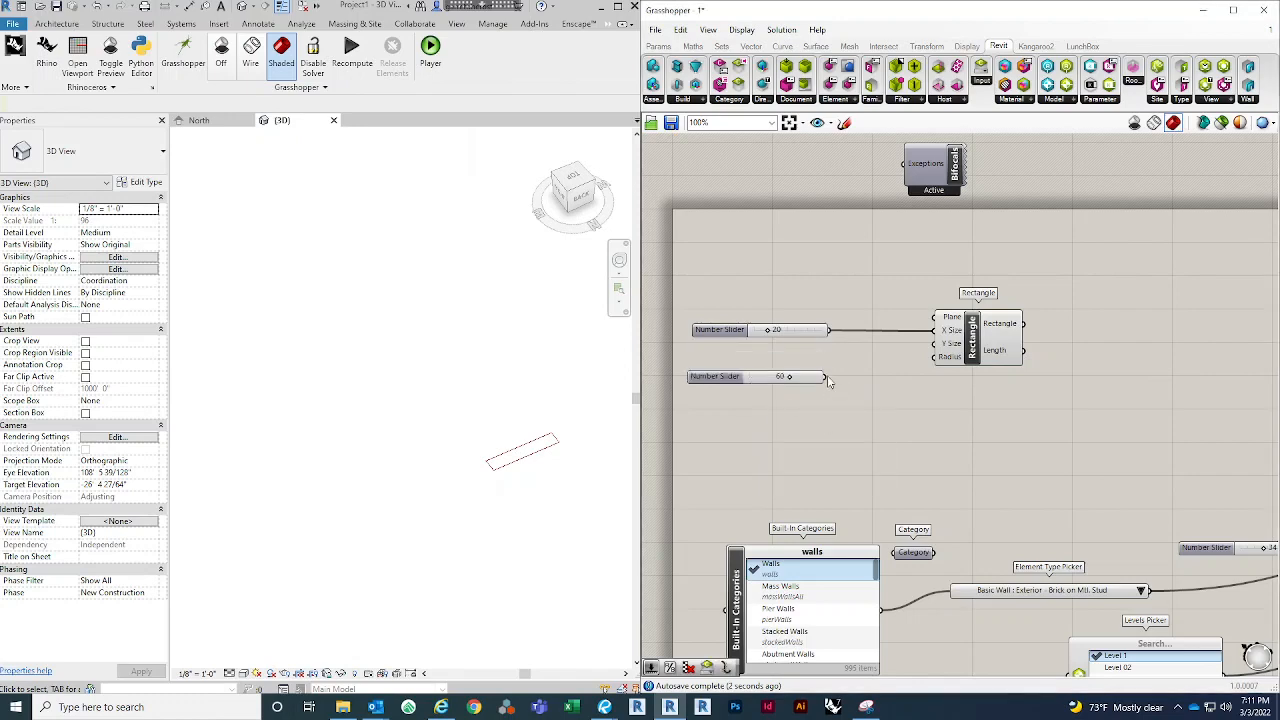
left_click_drag(827, 375, 938, 345)
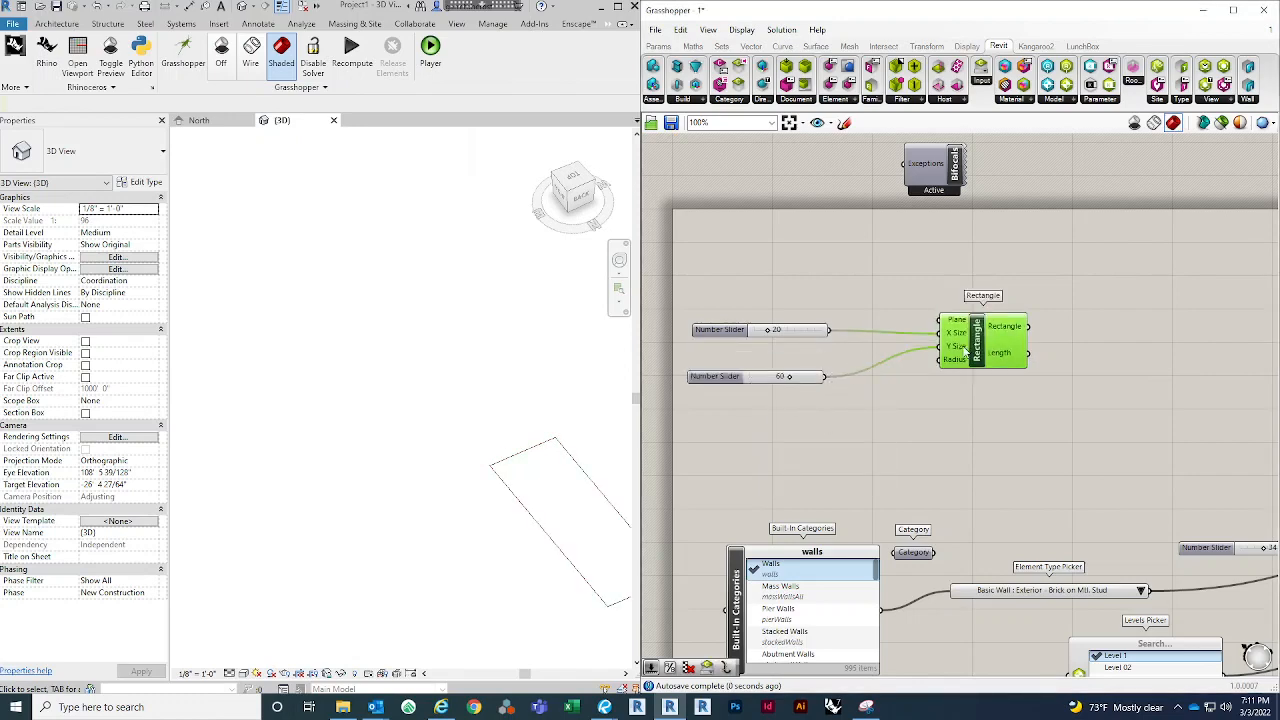
scroll(451, 417, "down", 3)
scroll(464, 418, "up", 3)
middle_click_drag(464, 418, 427, 409)
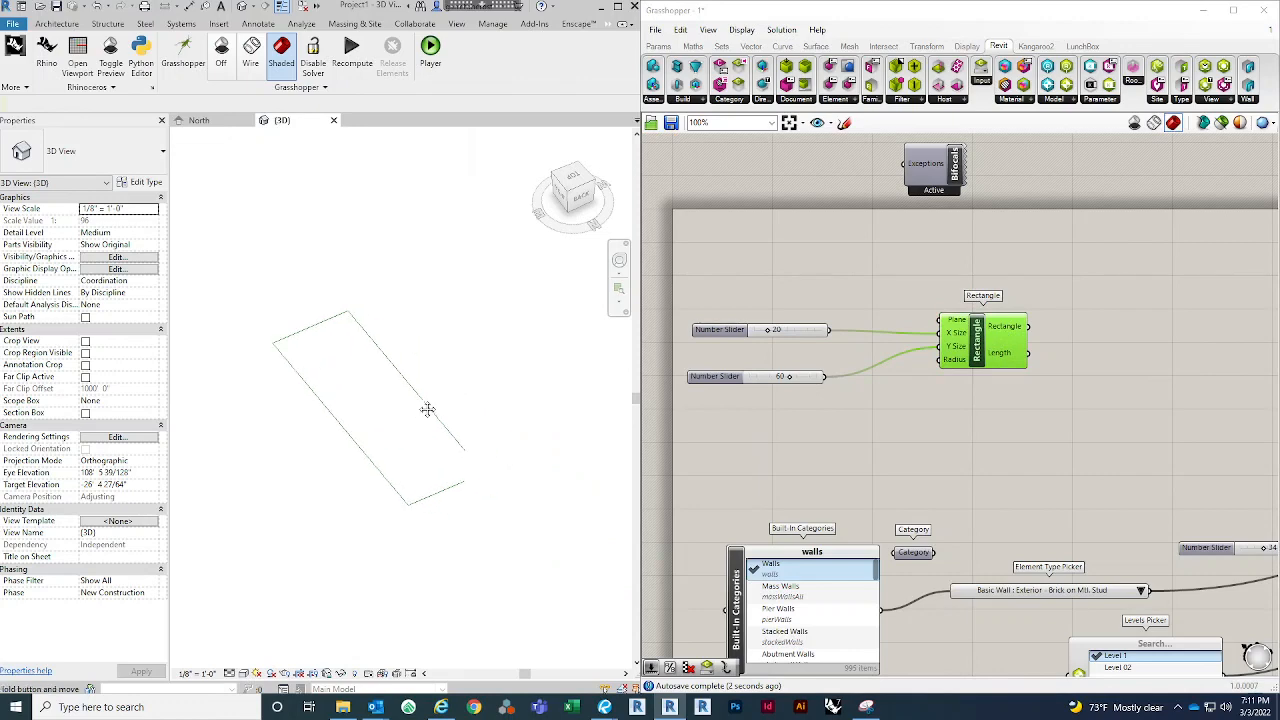
middle_click_drag(506, 503, 672, 387, "shift")
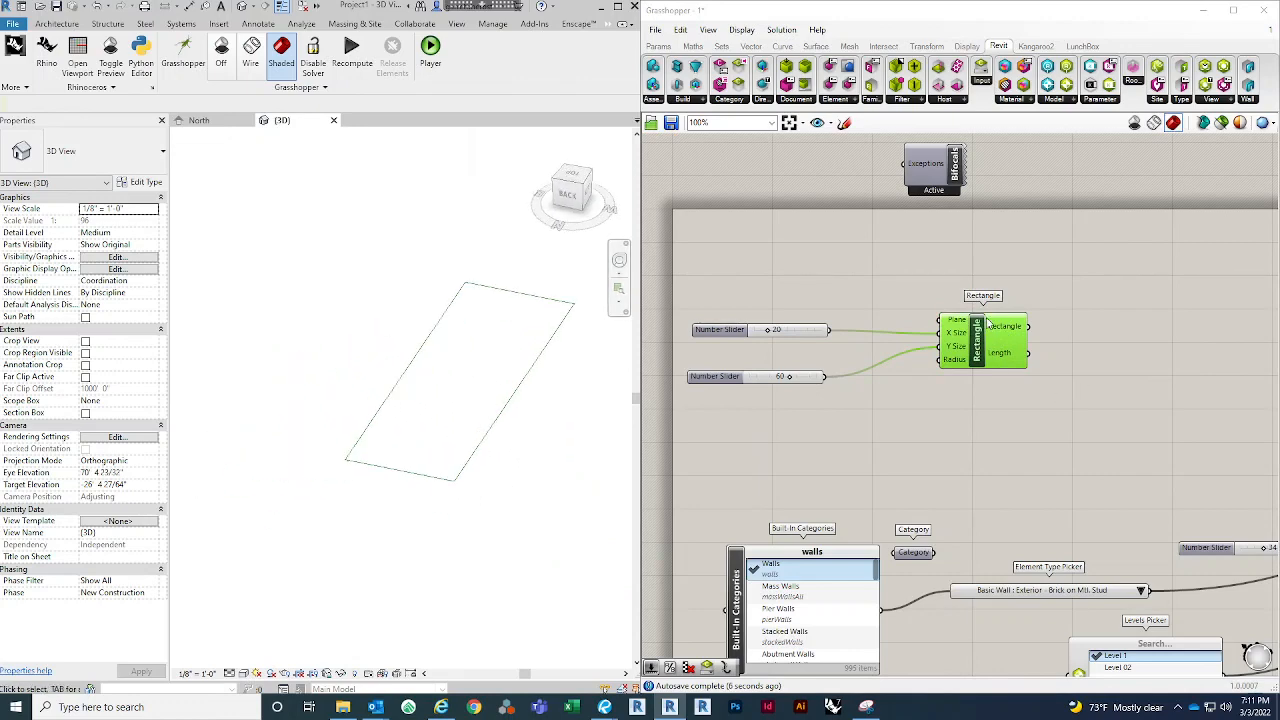
Step: Add a Number Slider of 5 and connect it to Rectangle's Radius input
double_click(836, 421)
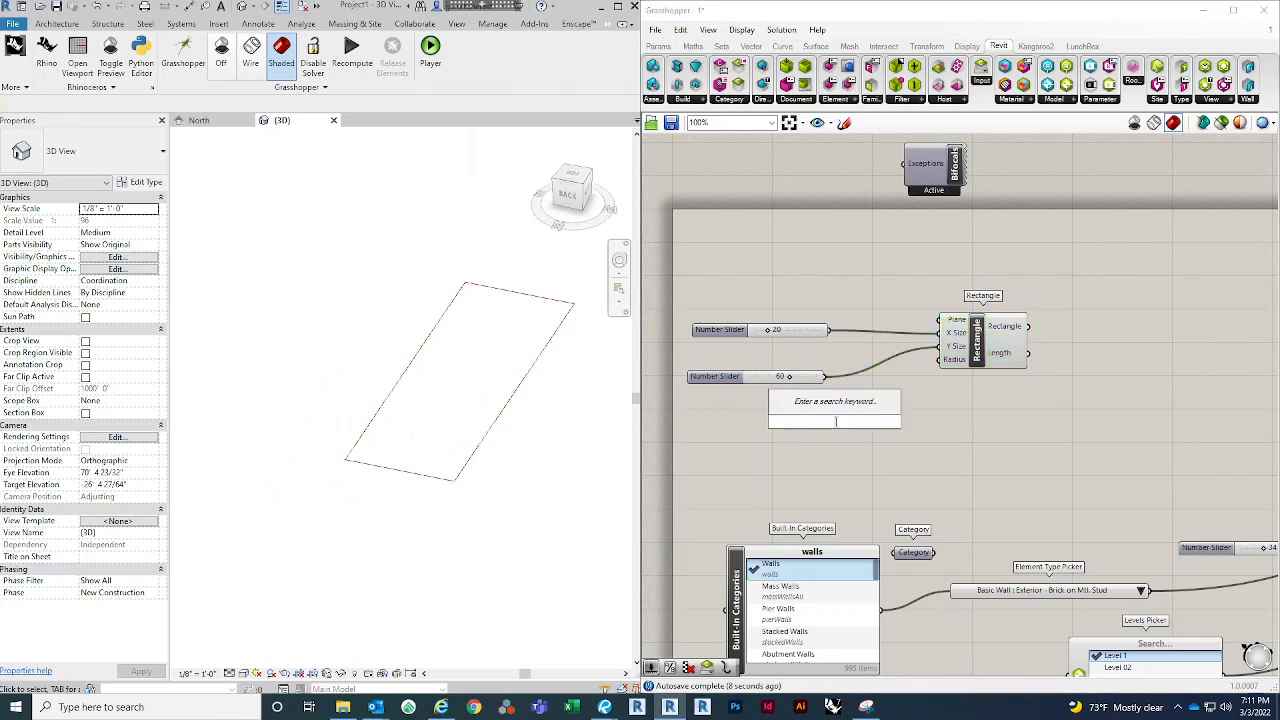
type("5")
key("Return")
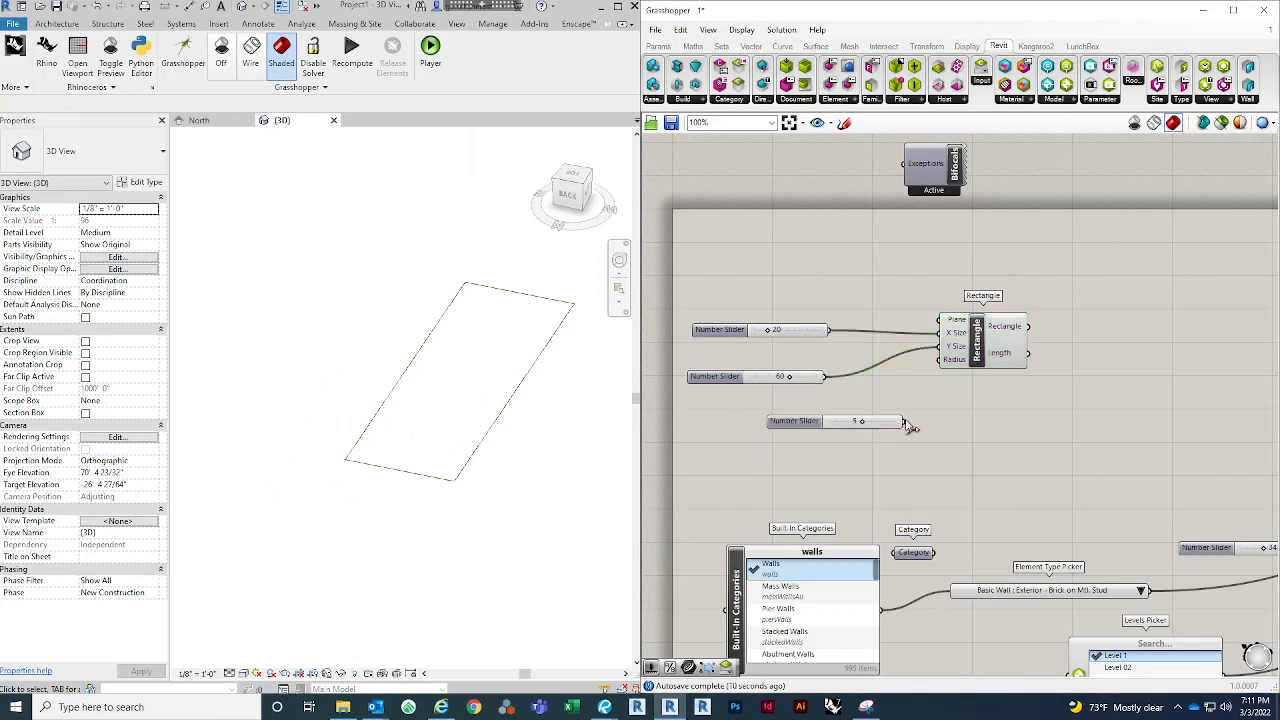
left_click_drag(906, 421, 941, 359)
left_click(975, 345)
Step: Connect the Rectangle output to the Curve input of Add Wall (Curve)
right_click_drag(988, 428, 755, 364)
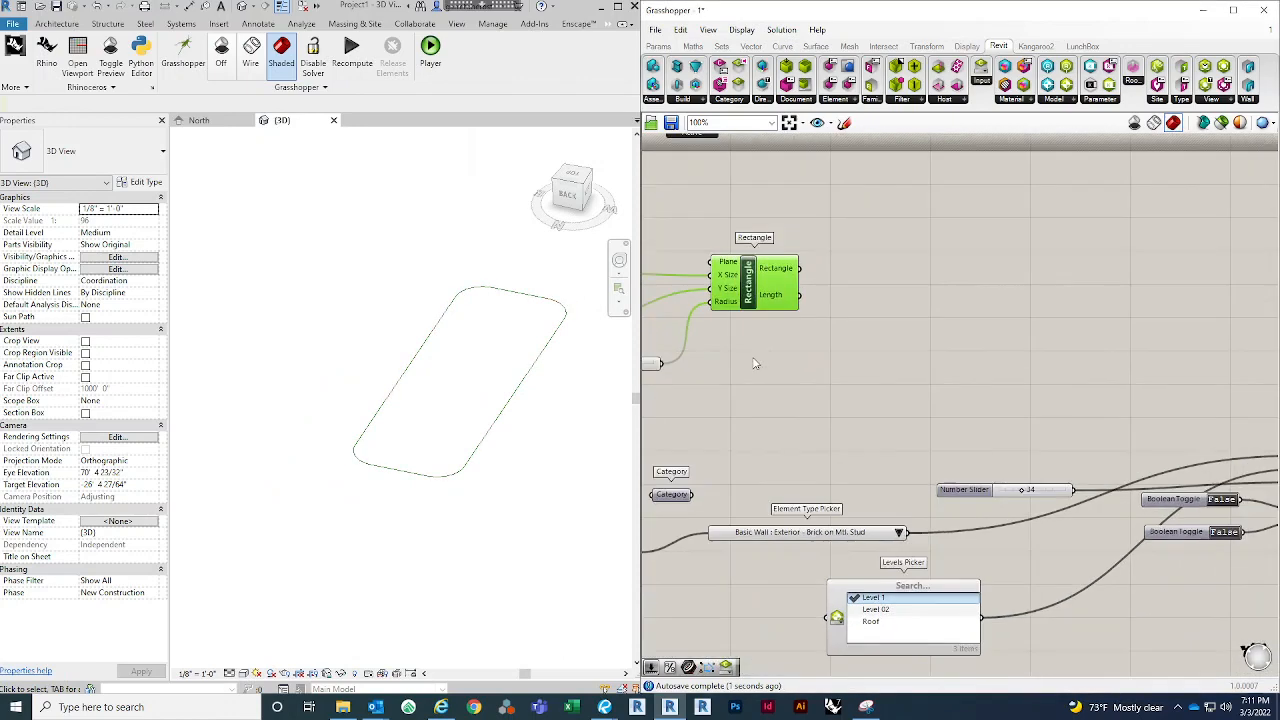
scroll(830, 420, "down", 5)
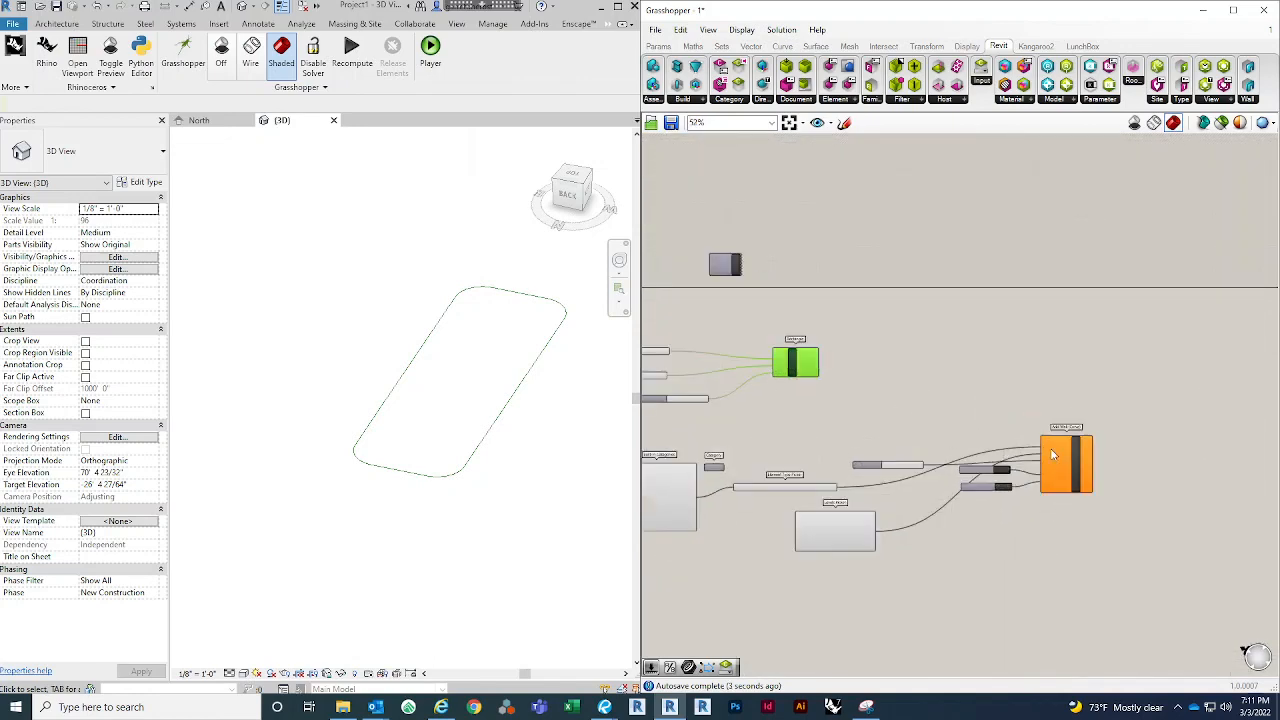
scroll(1073, 475, "up", 4)
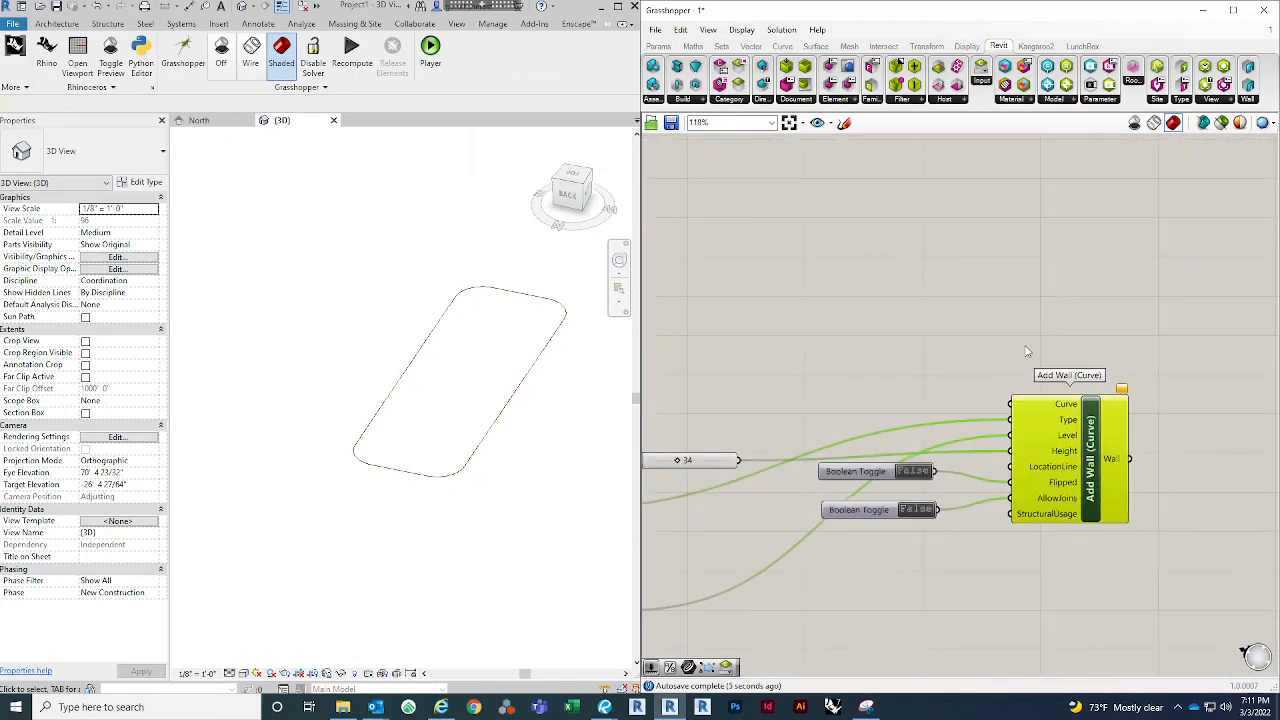
right_click_drag(930, 342, 1034, 350)
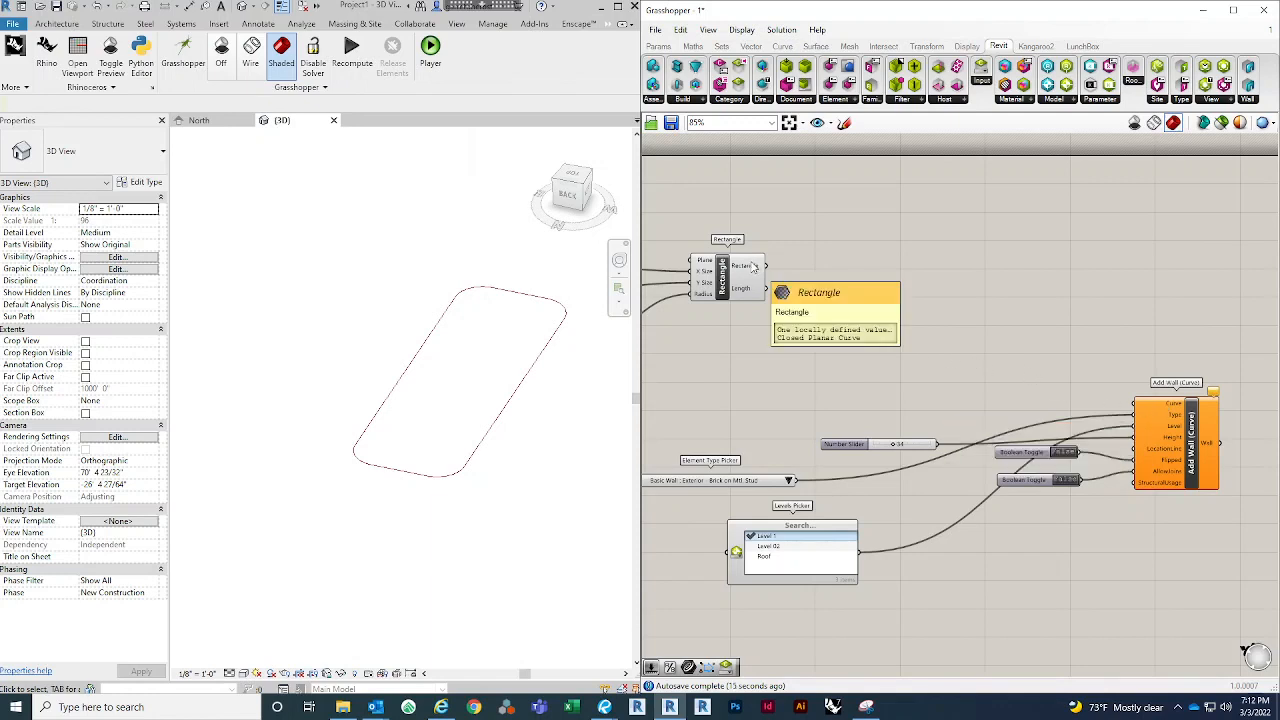
left_click_drag(765, 268, 1138, 408)
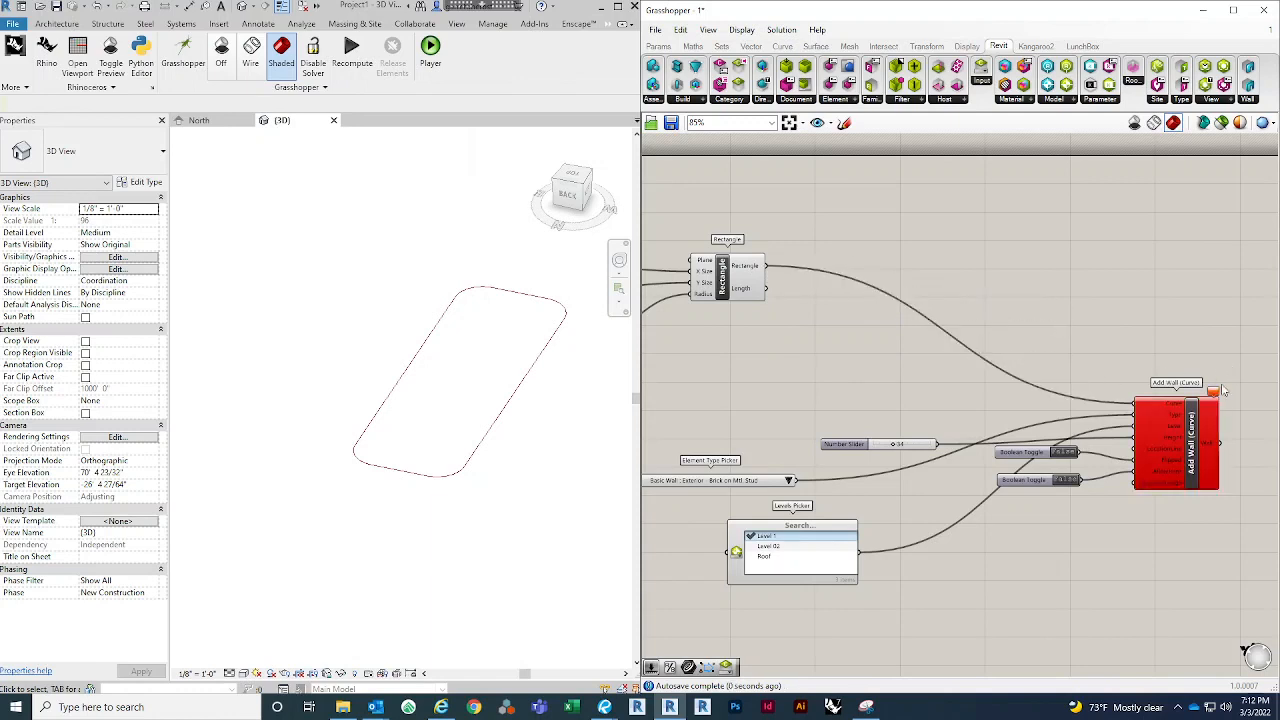
Step: Add an Explode component and route the Rectangle output through its Segments into the Curve input of Add Wall (Curve)
mouse_move(1216, 394)
double_click(848, 320)
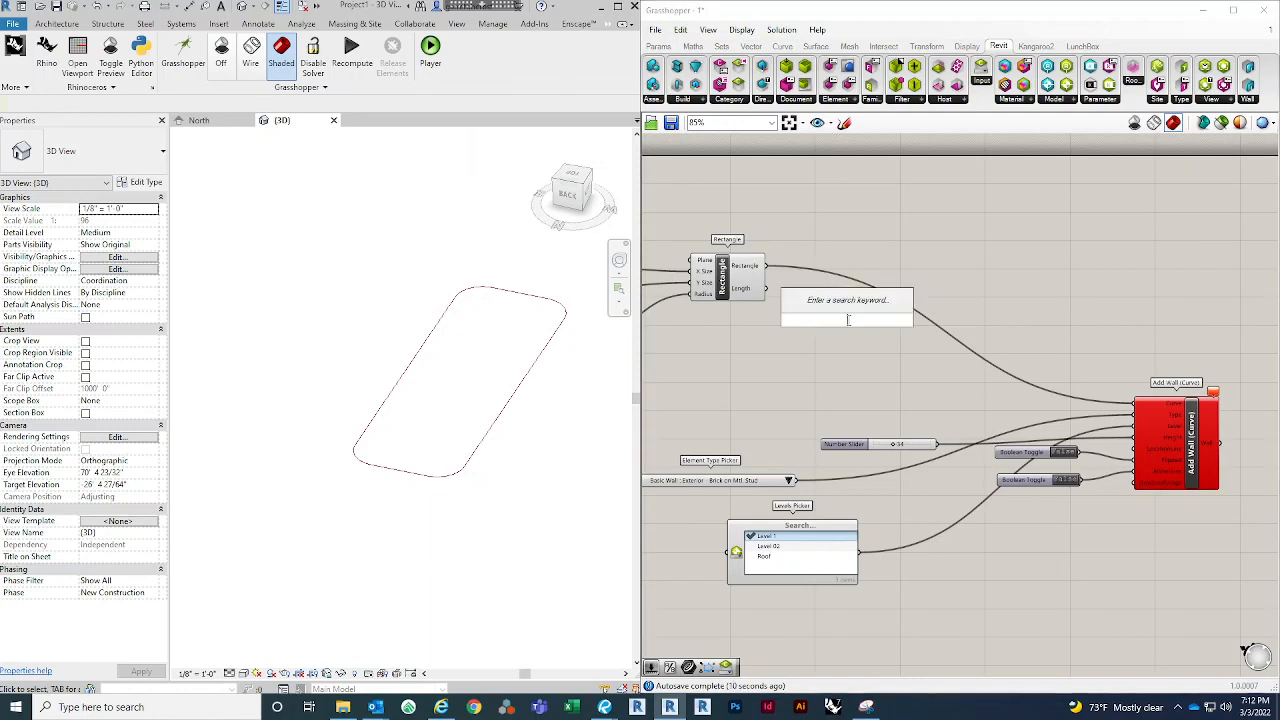
type("EXPLODE")
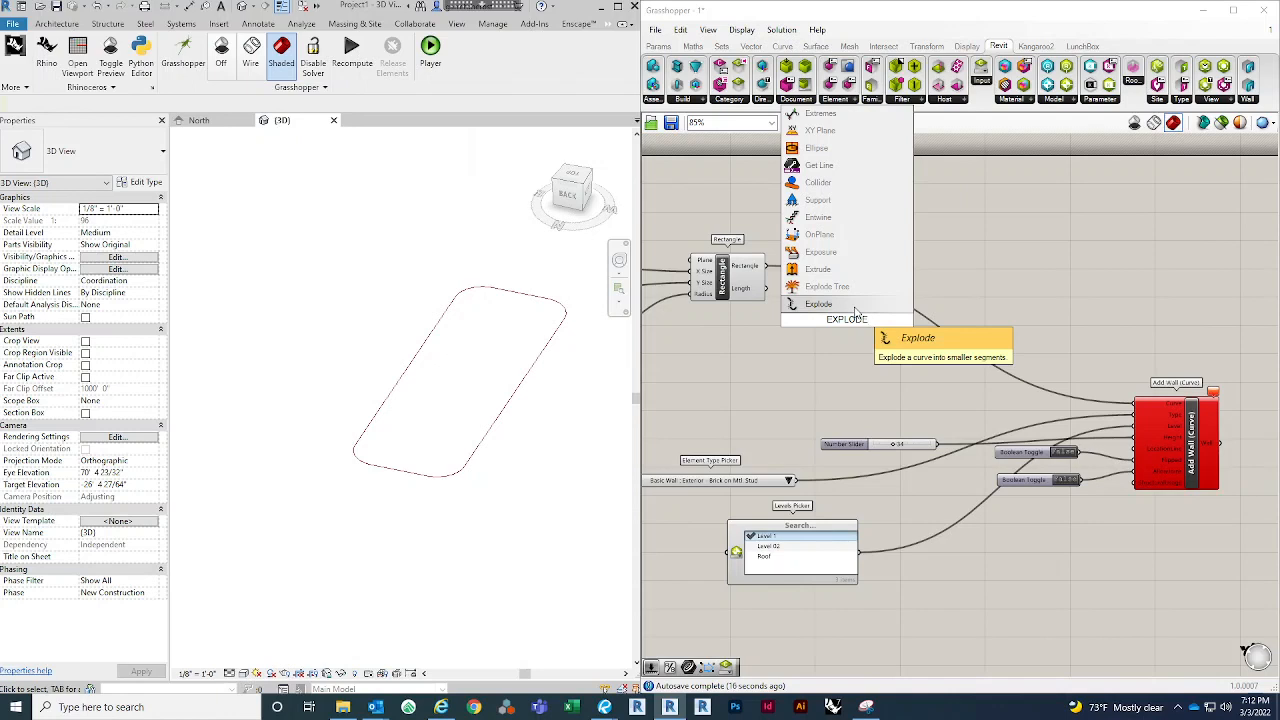
left_click(855, 311)
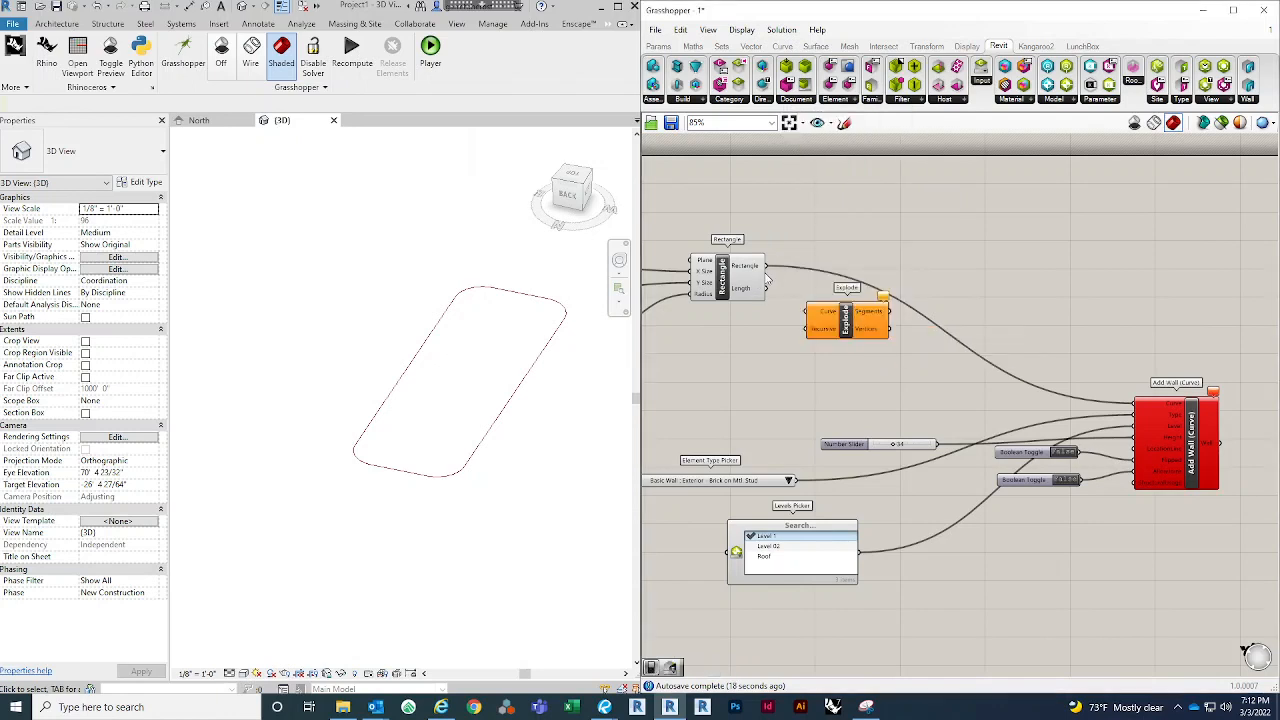
left_click_drag(766, 266, 1137, 412)
left_click(898, 306)
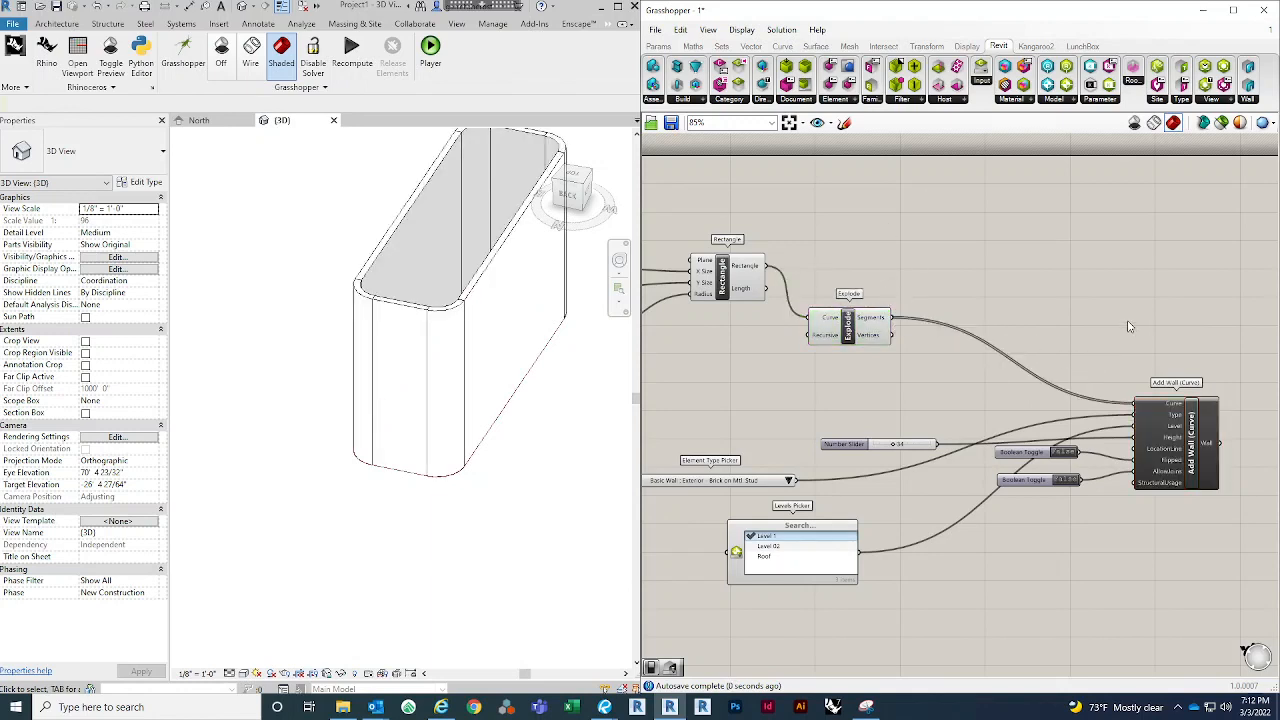
Step: Set the Boolean Toggles for the AllowJoins and Flipped inputs of Add Wall (Curve) to True
left_click(435, 470)
middle_click_drag(481, 540, 481, 406, "shift")
scroll(390, 458, "up", 3)
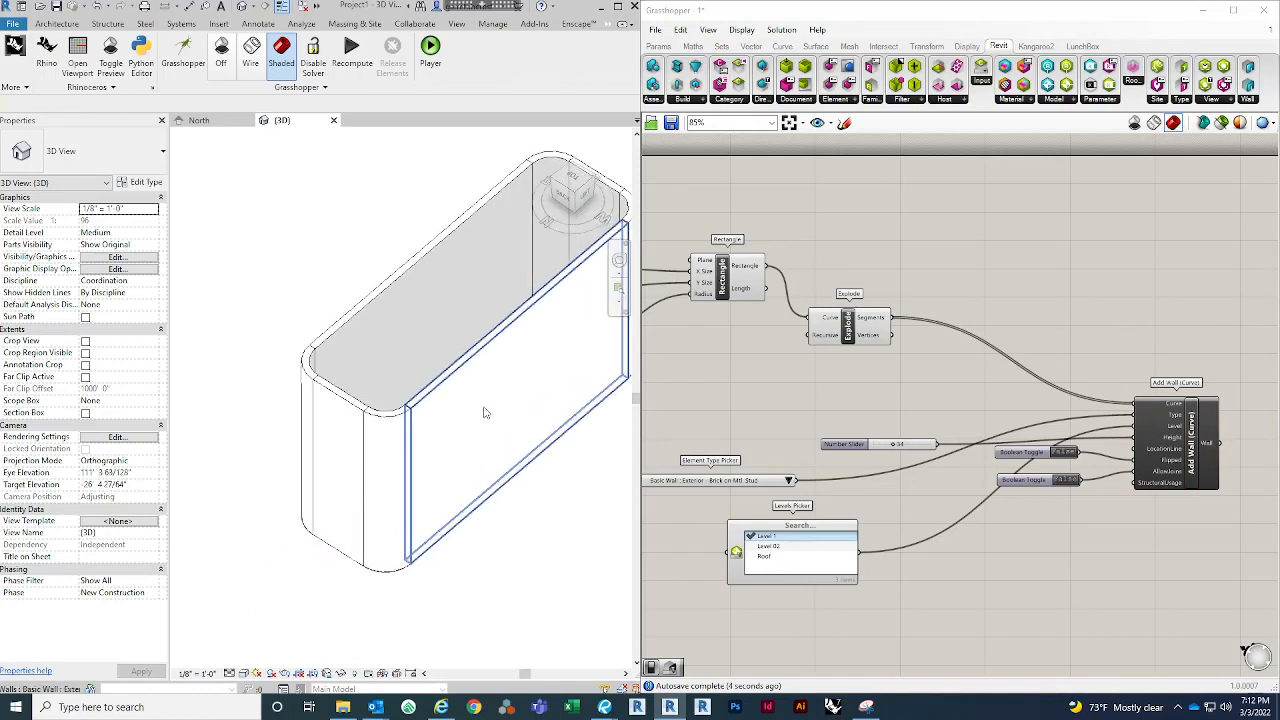
right_click(1123, 289)
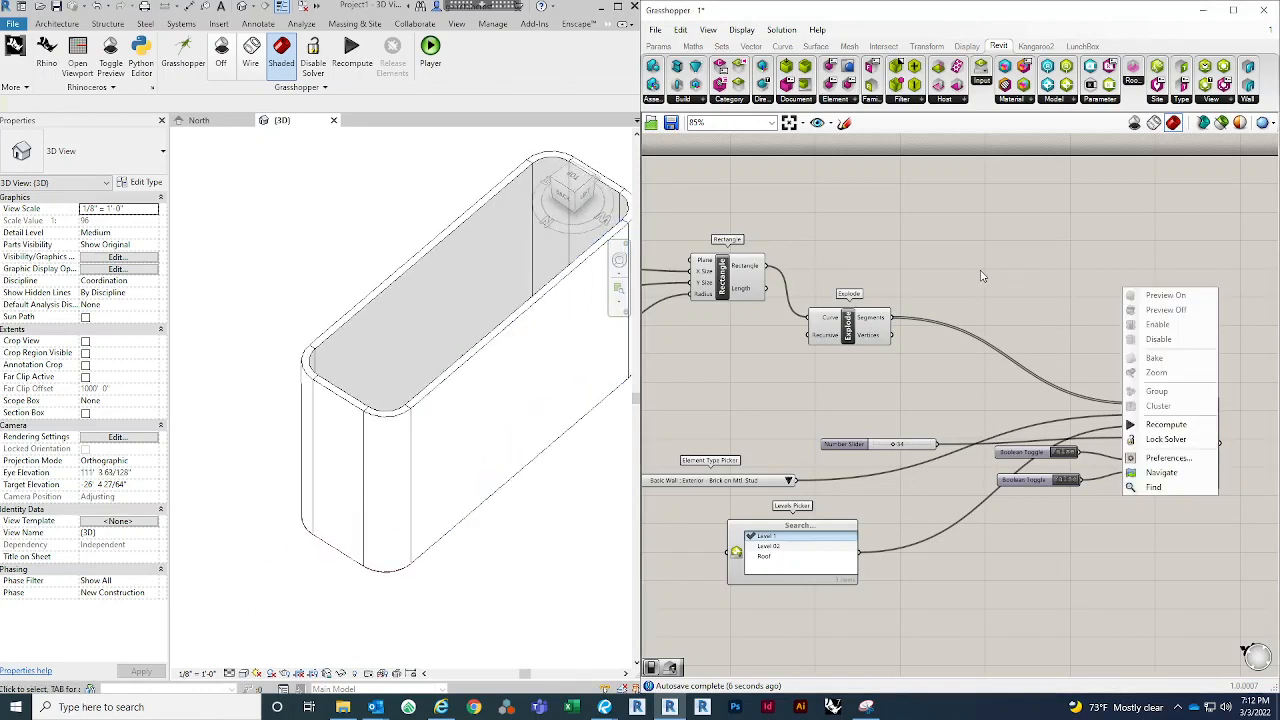
scroll(328, 354, "down", 2)
middle_click_drag(473, 295, 430, 312)
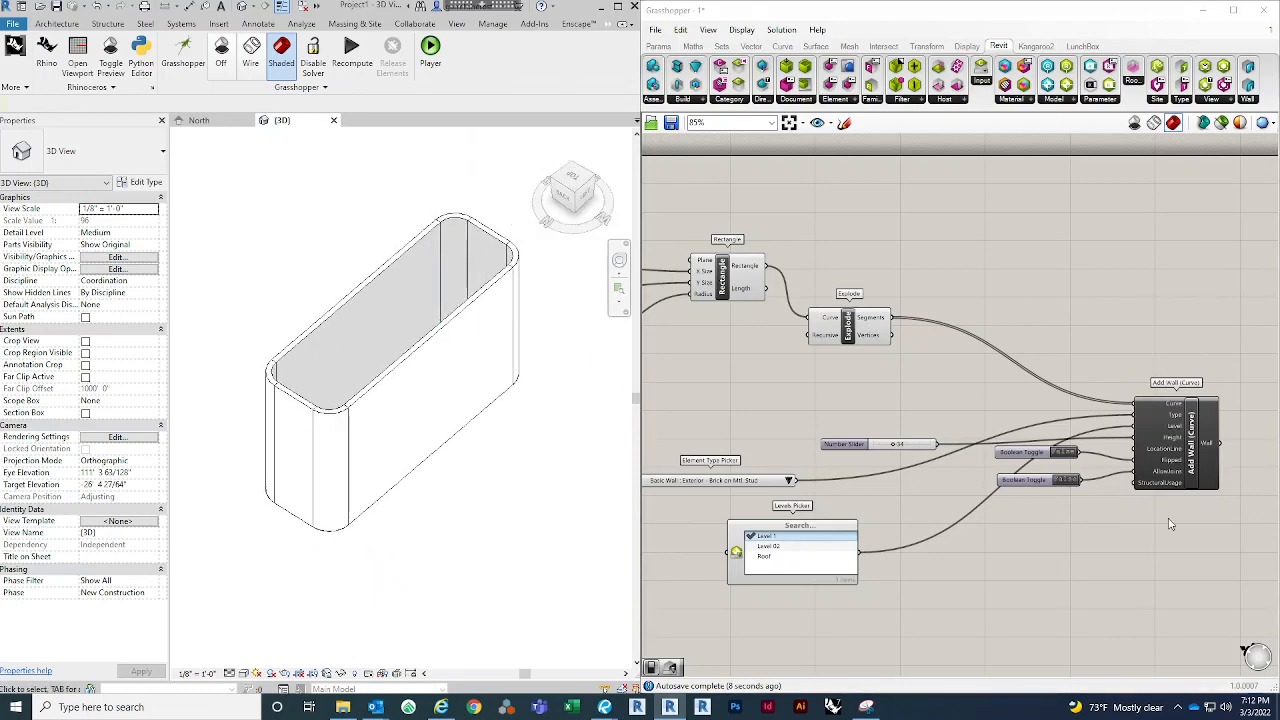
scroll(1170, 524, "up", 3)
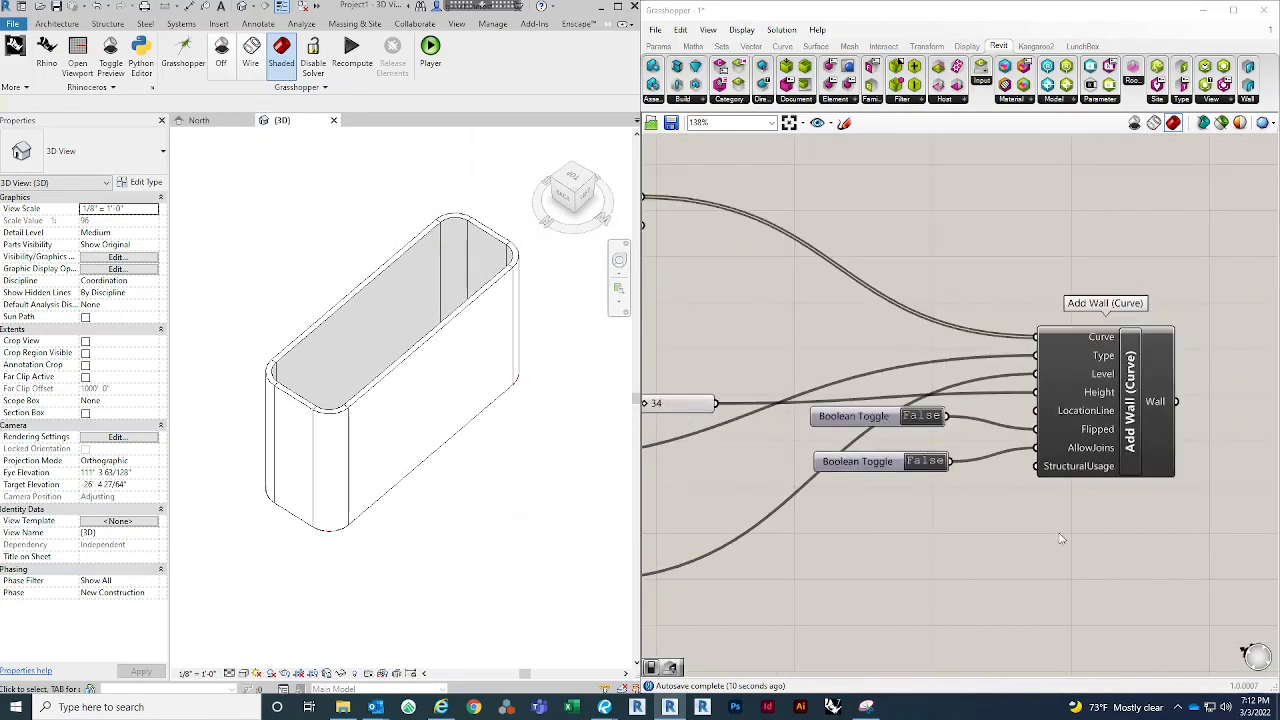
double_click(922, 463)
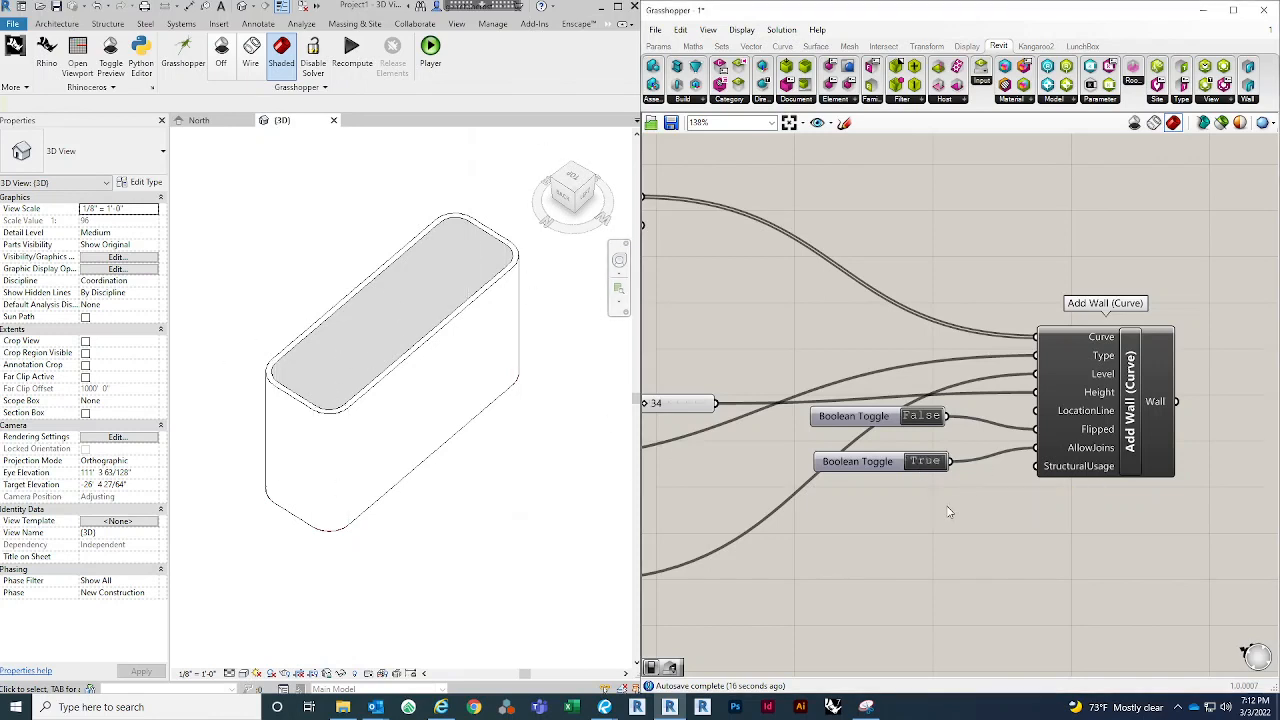
double_click(908, 420)
scroll(478, 510, "up", 4)
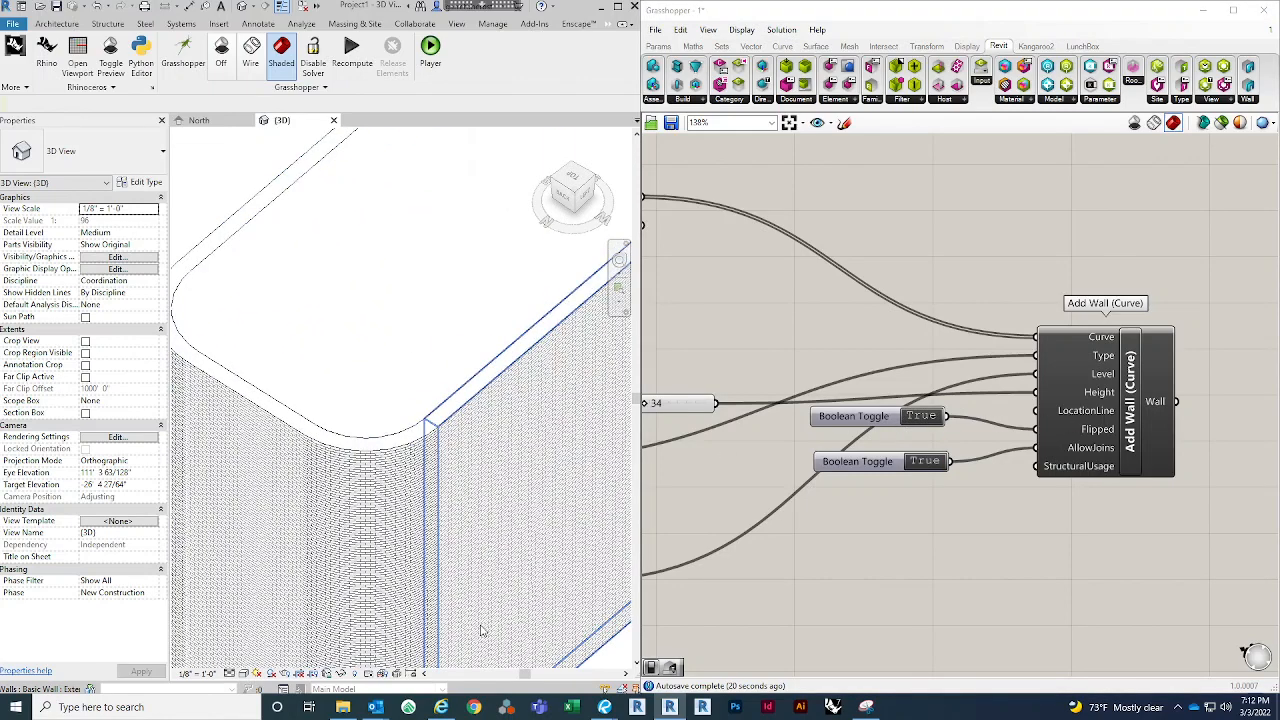
middle_click_drag(470, 563, 440, 416)
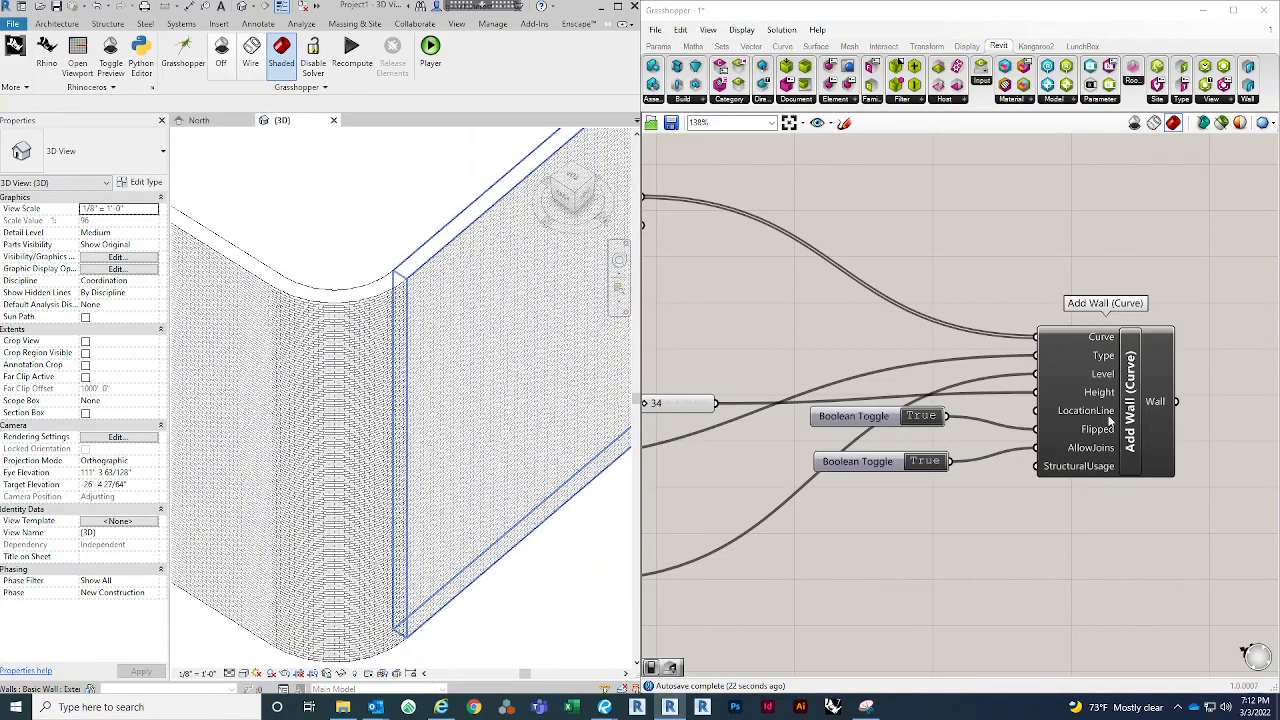
Step: Check the LocationLine options of Add Wall (Curve) and inspect the walls from another side in Revit
right_click(1106, 414)
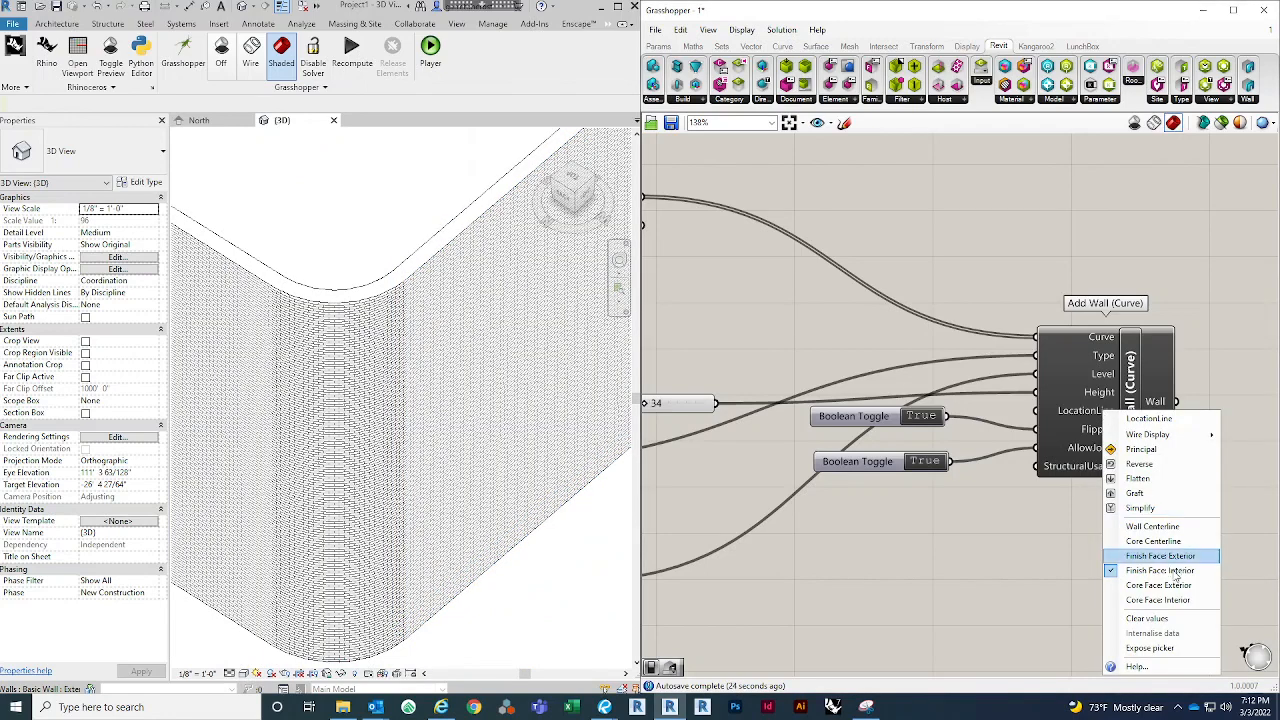
left_click(1010, 572)
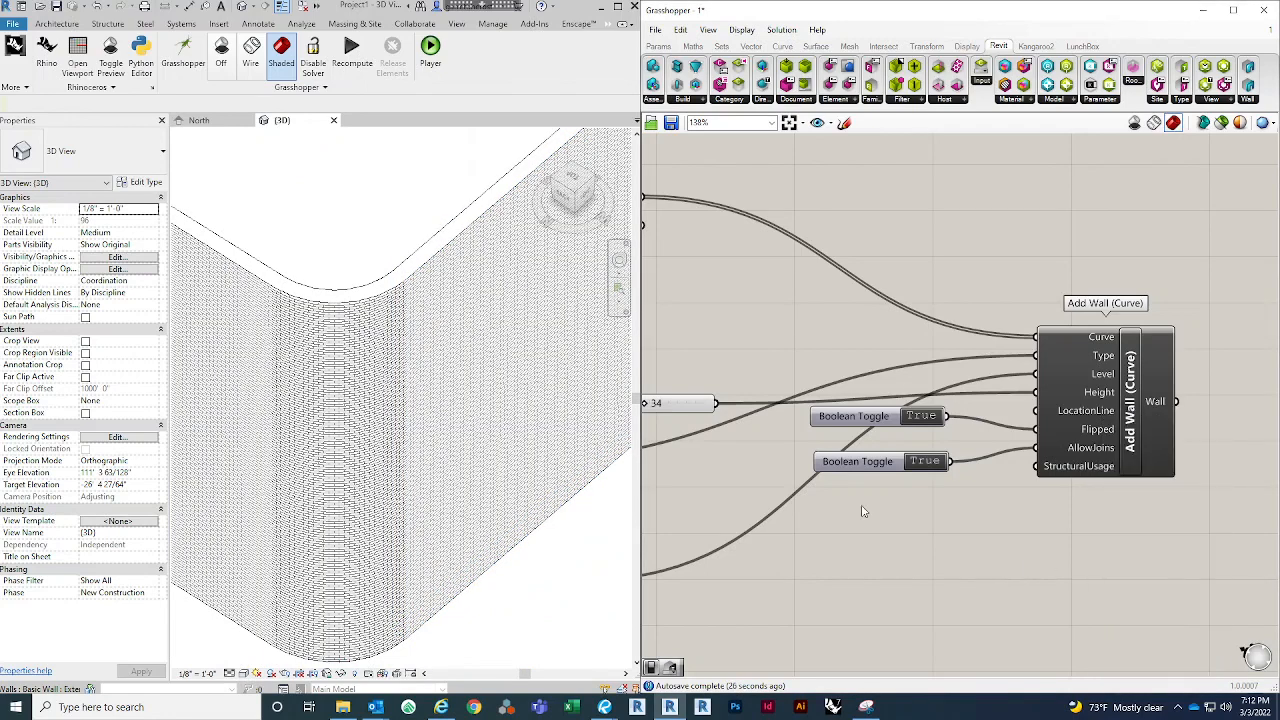
scroll(862, 508, "down", 3)
scroll(391, 466, "down", 4)
scroll(391, 466, "down", 2)
middle_click_drag(471, 508, 420, 300, "shift")
middle_click_drag(341, 287, 351, 300)
scroll(361, 409, "up", 3)
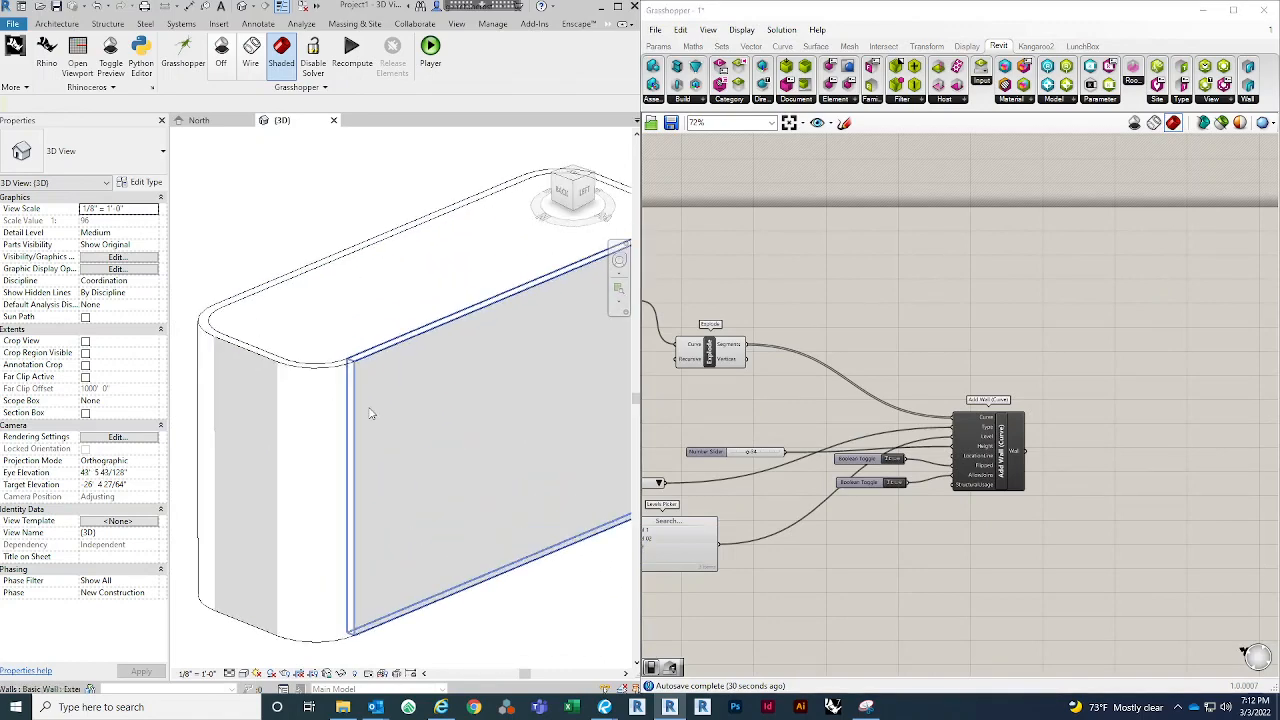
scroll(361, 409, "down", 2)
middle_click_drag(535, 406, 491, 400)
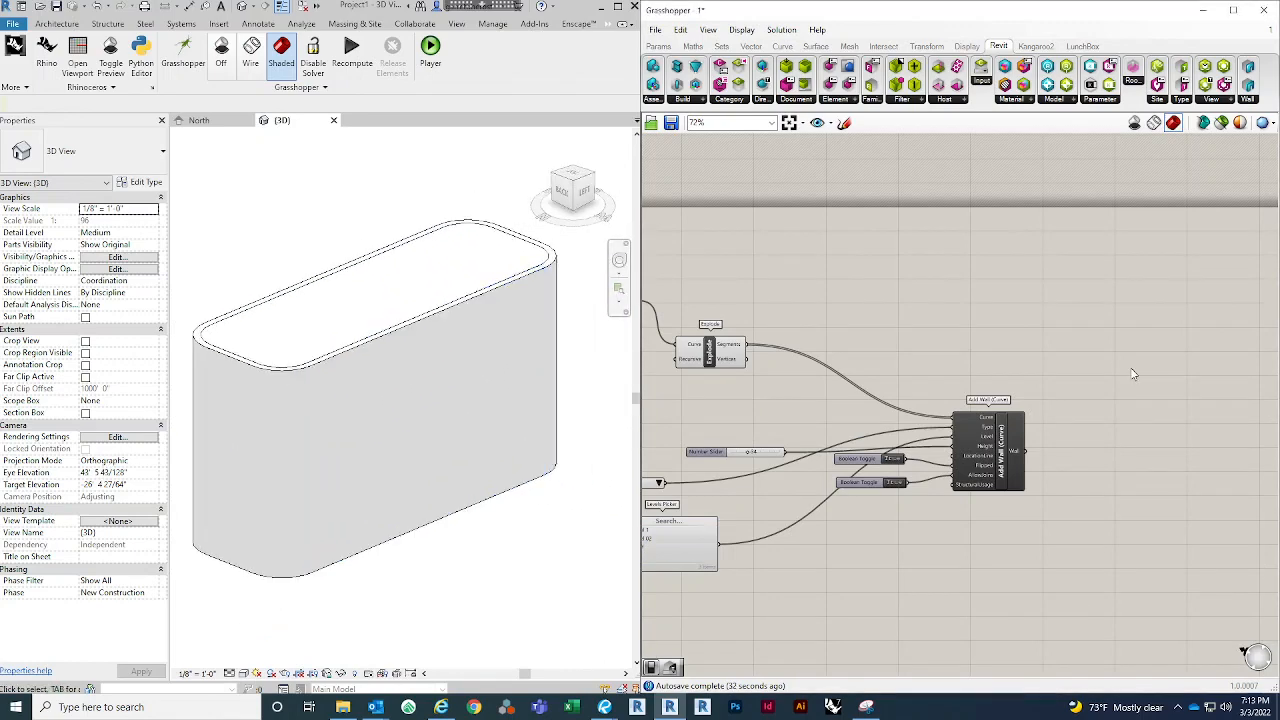
Step: Duplicate the wall Built-In Categories, Category and Element Type Picker components and place the copies below the originals
scroll(1132, 372, "down", 4)
scroll(1059, 508, "up", 3)
scroll(1059, 492, "down", 2)
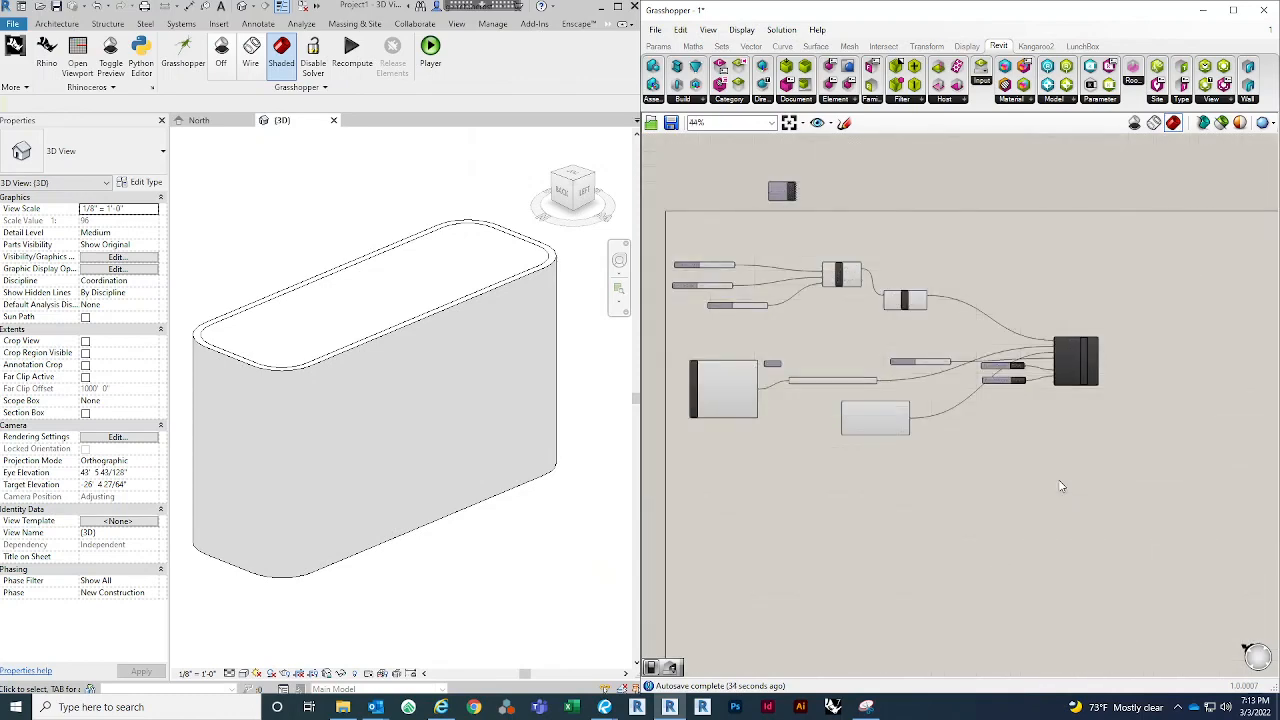
scroll(1027, 466, "up", 2)
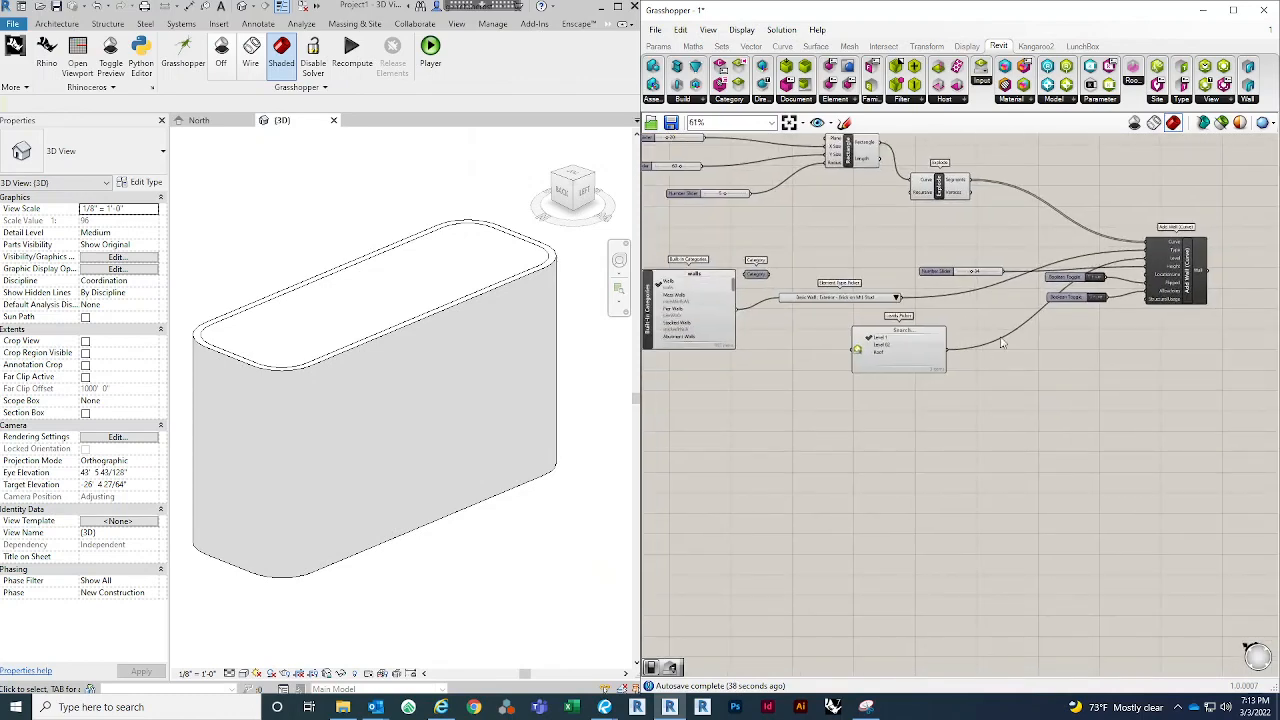
right_click_drag(1001, 338, 1042, 319)
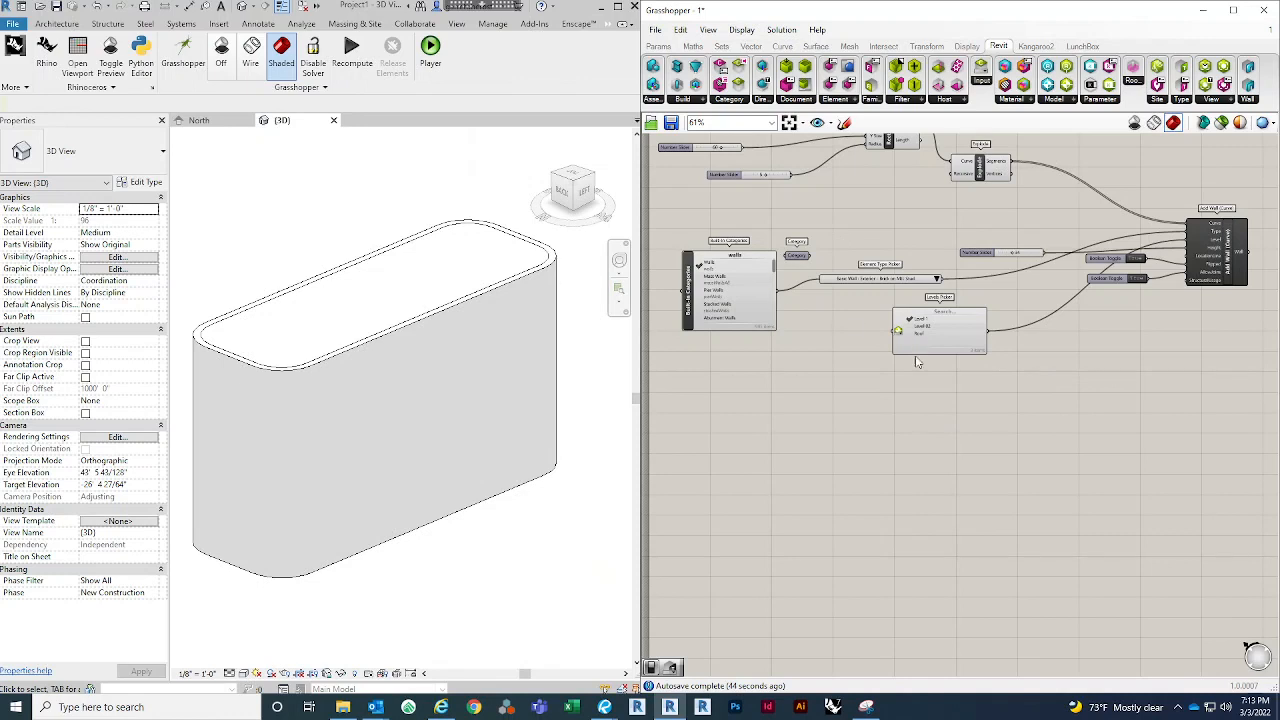
left_click_drag(870, 366, 735, 258)
key("ctrl+c")
key("ctrl+v")
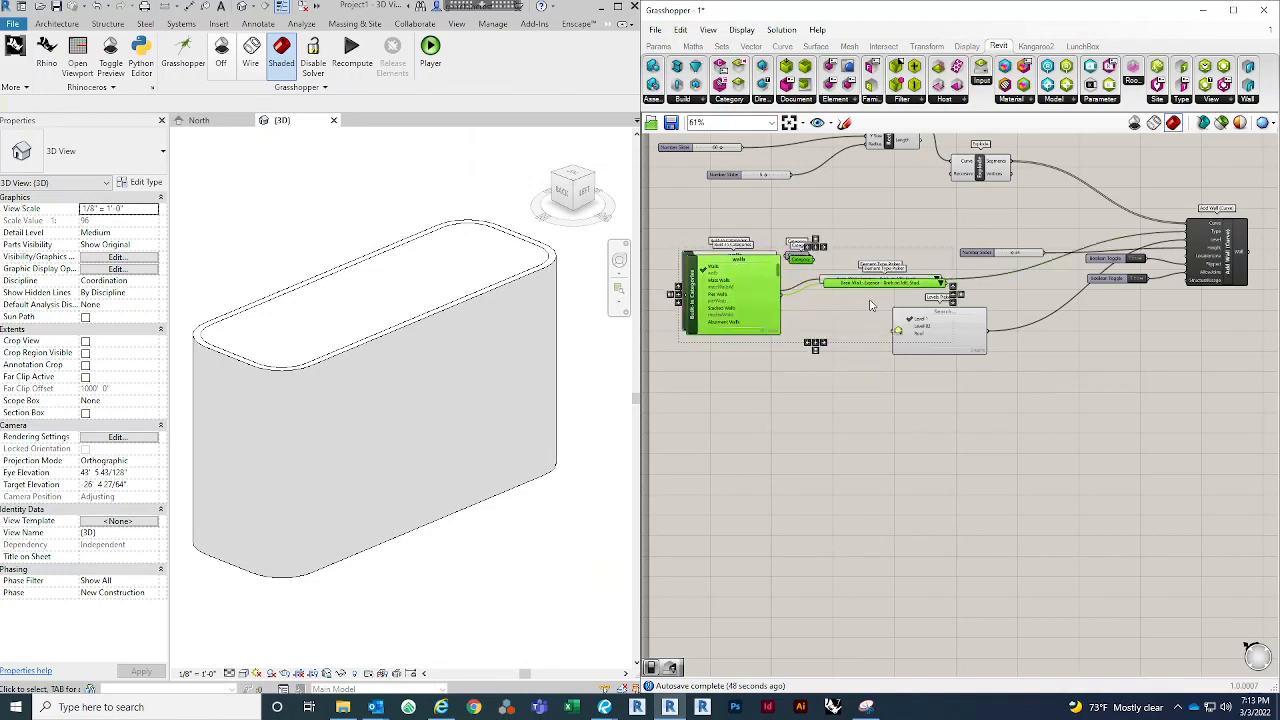
left_click_drag(870, 289, 866, 485)
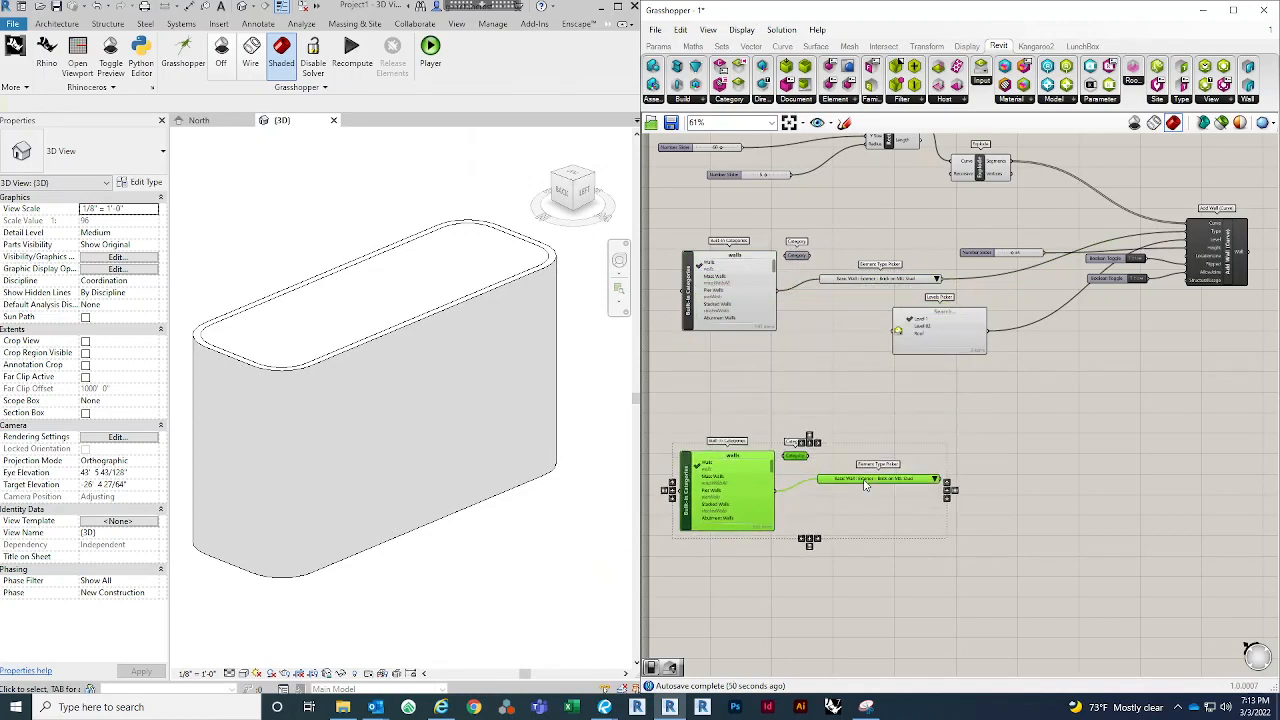
left_click(808, 578)
Step: Filter the copied Built-In Categories list by FLOORS and select Floors
scroll(680, 540, "up", 5)
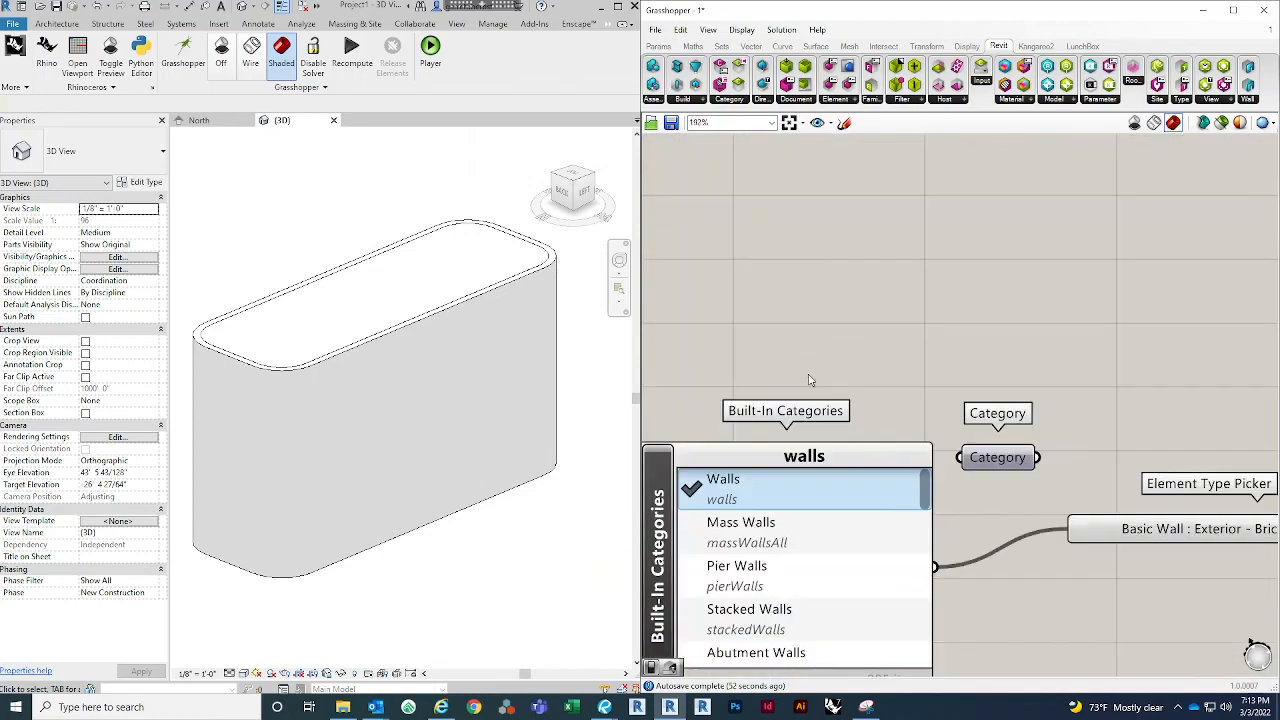
left_click(947, 362)
left_click(948, 362)
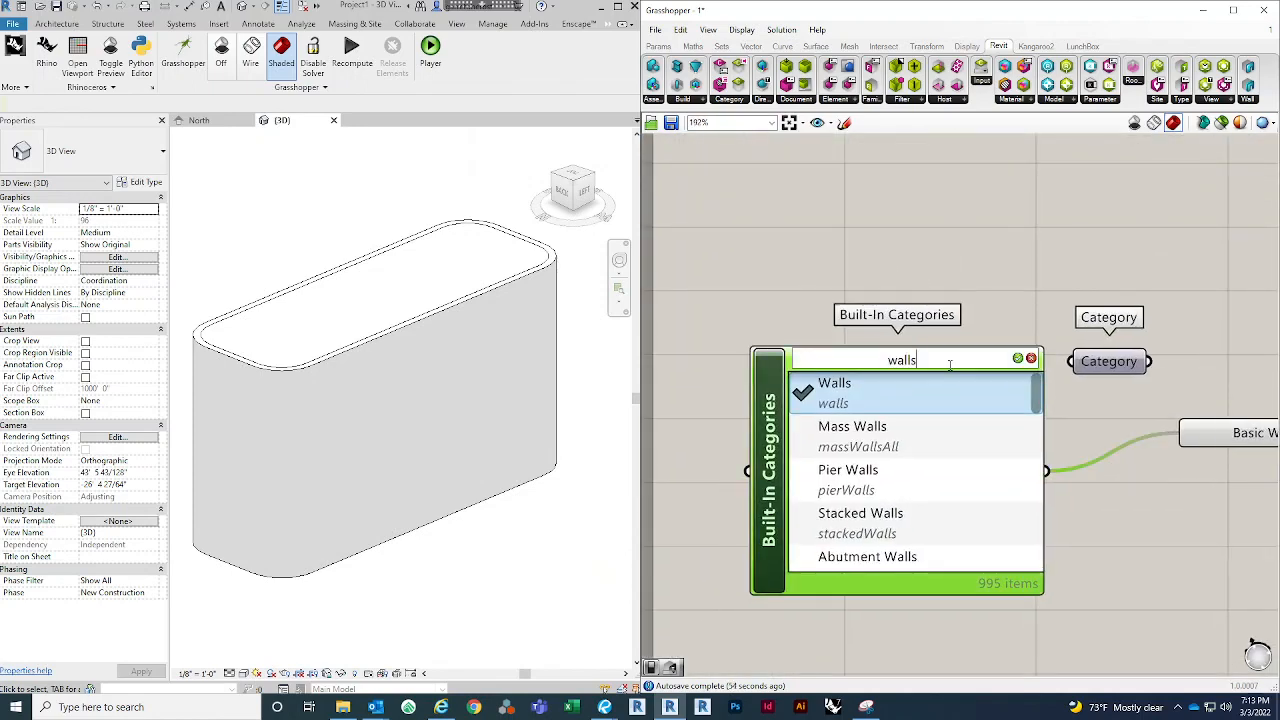
left_click_drag(947, 364, 874, 364)
type("FLOORS")
left_click(1017, 359)
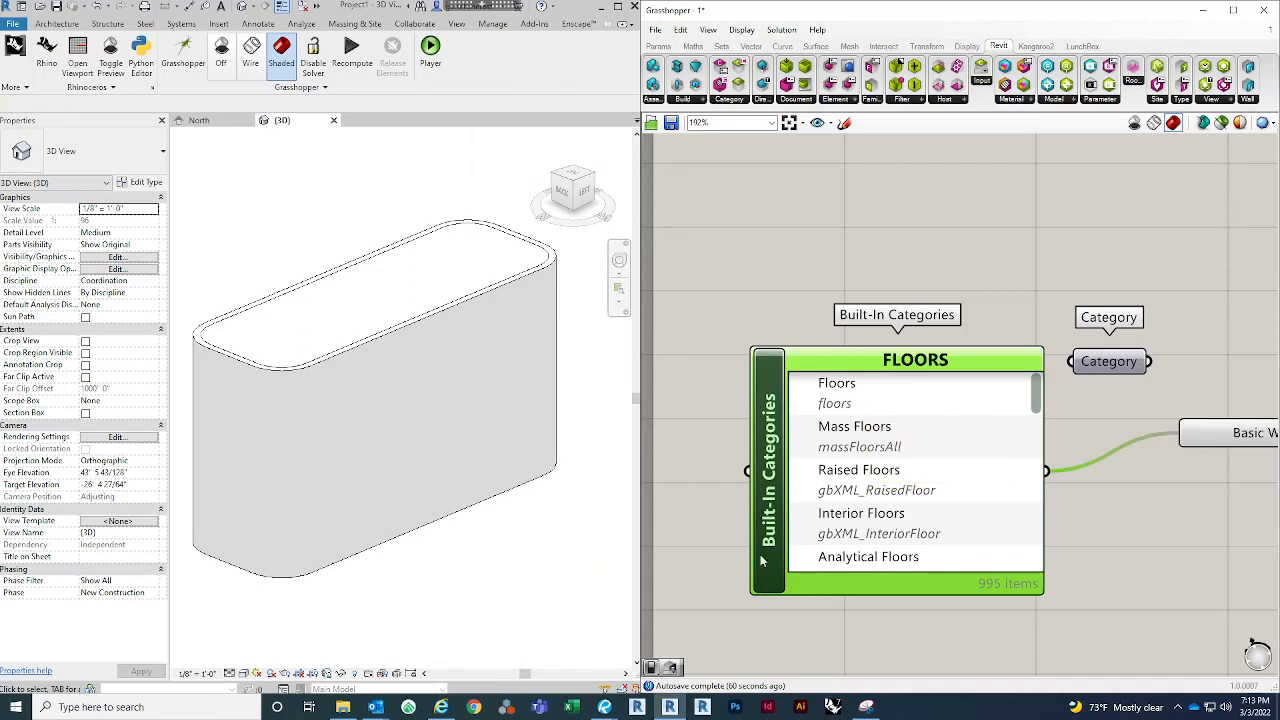
left_click(894, 404)
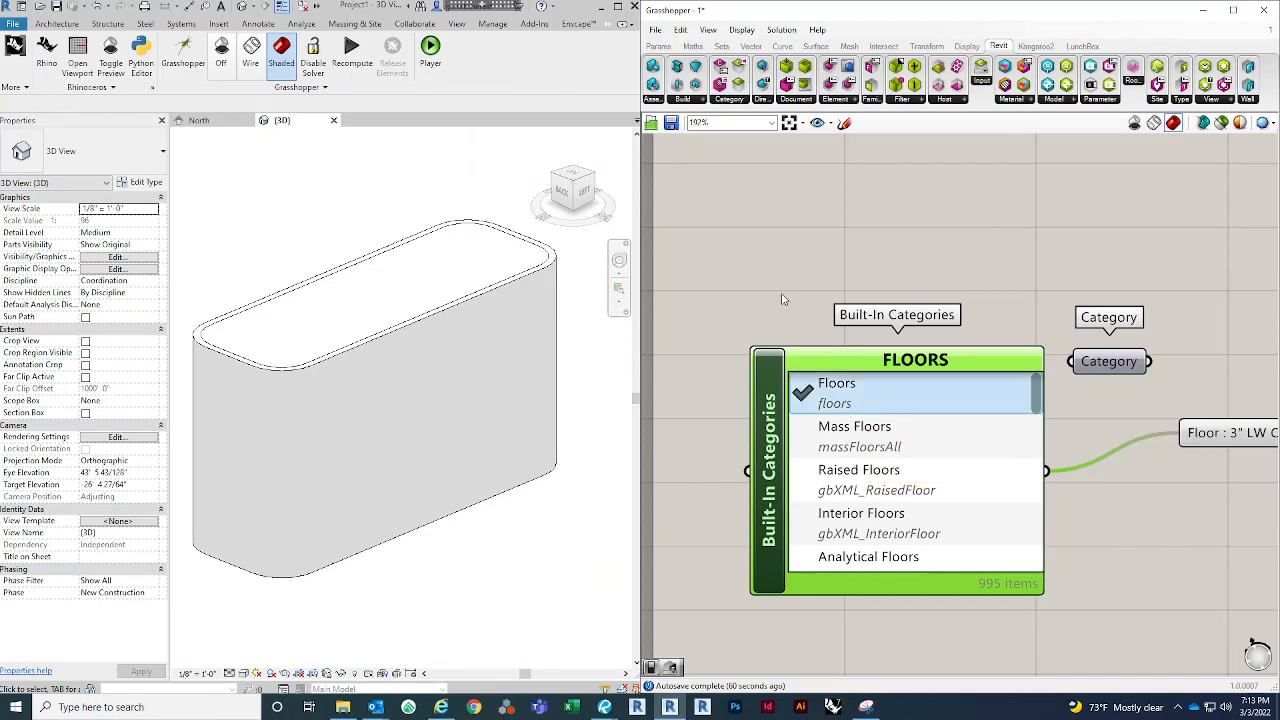
Step: Set the copied Category parameter to the Floors model category
scroll(783, 292, "down", 1)
scroll(1020, 365, "up", 1)
right_click(1021, 335)
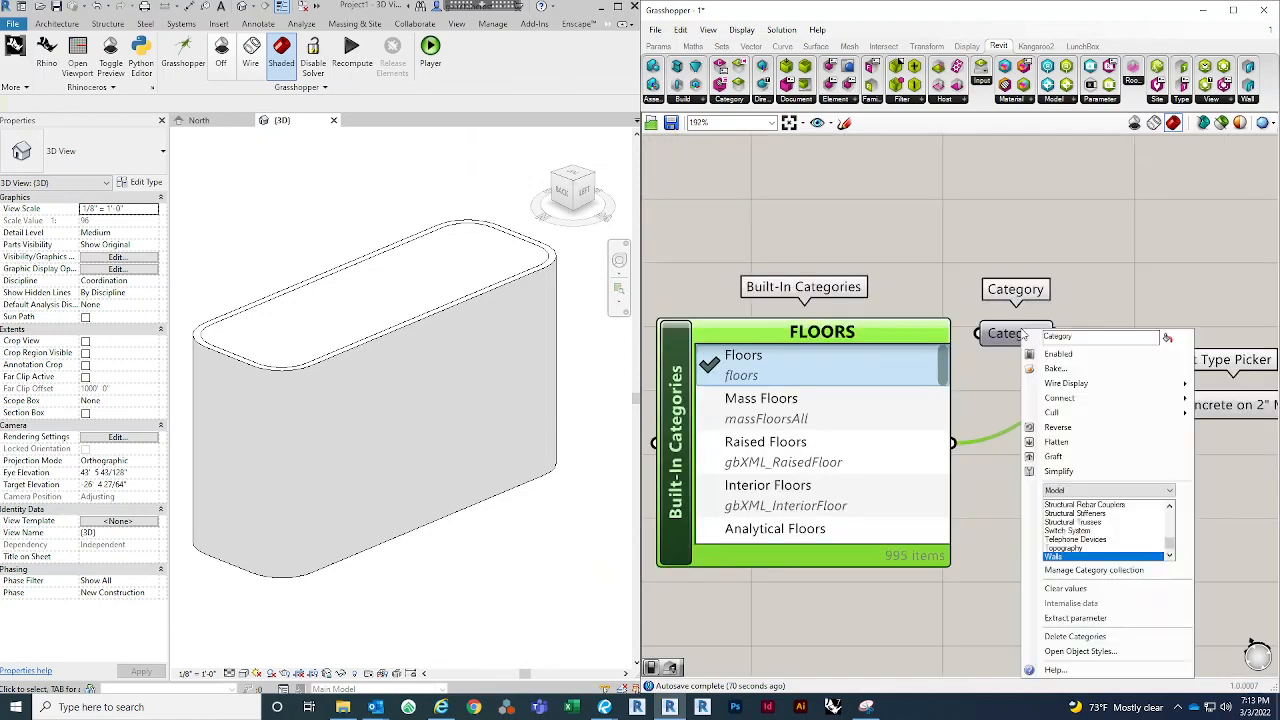
left_click_drag(1172, 546, 1172, 528)
scroll(1153, 536, "down", 1)
scroll(1105, 550, "down", 1)
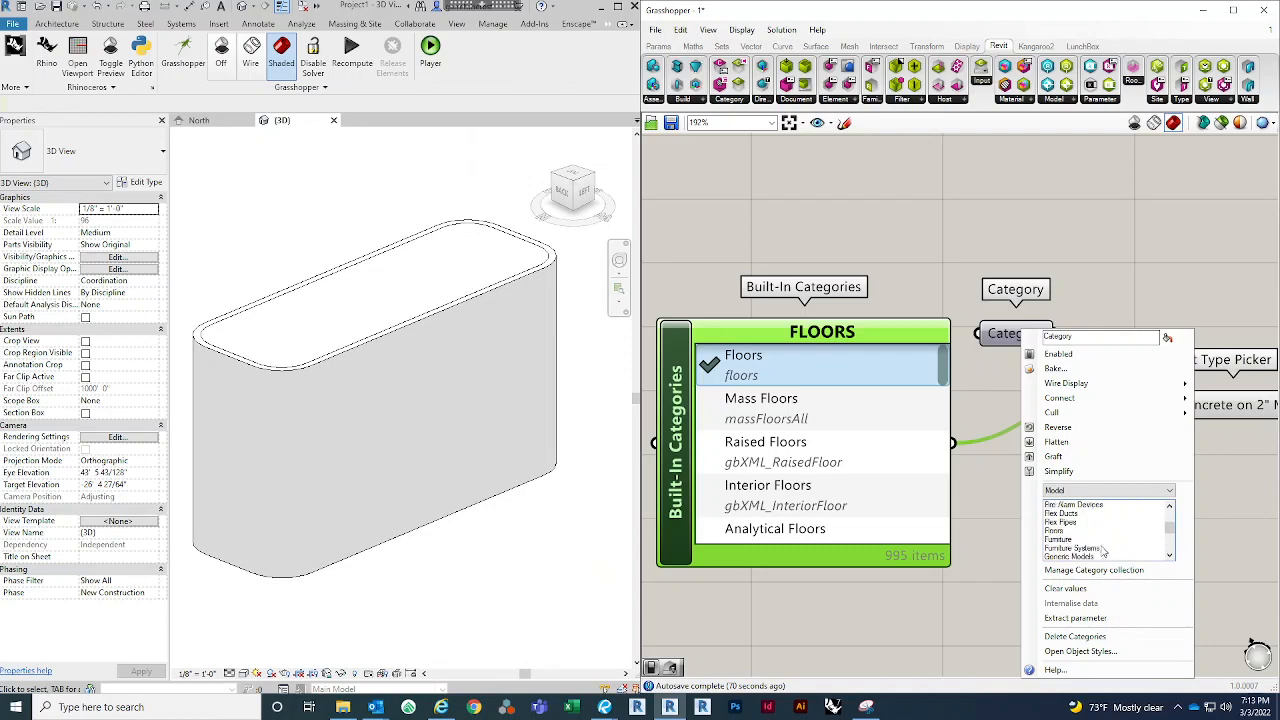
left_click(1067, 533)
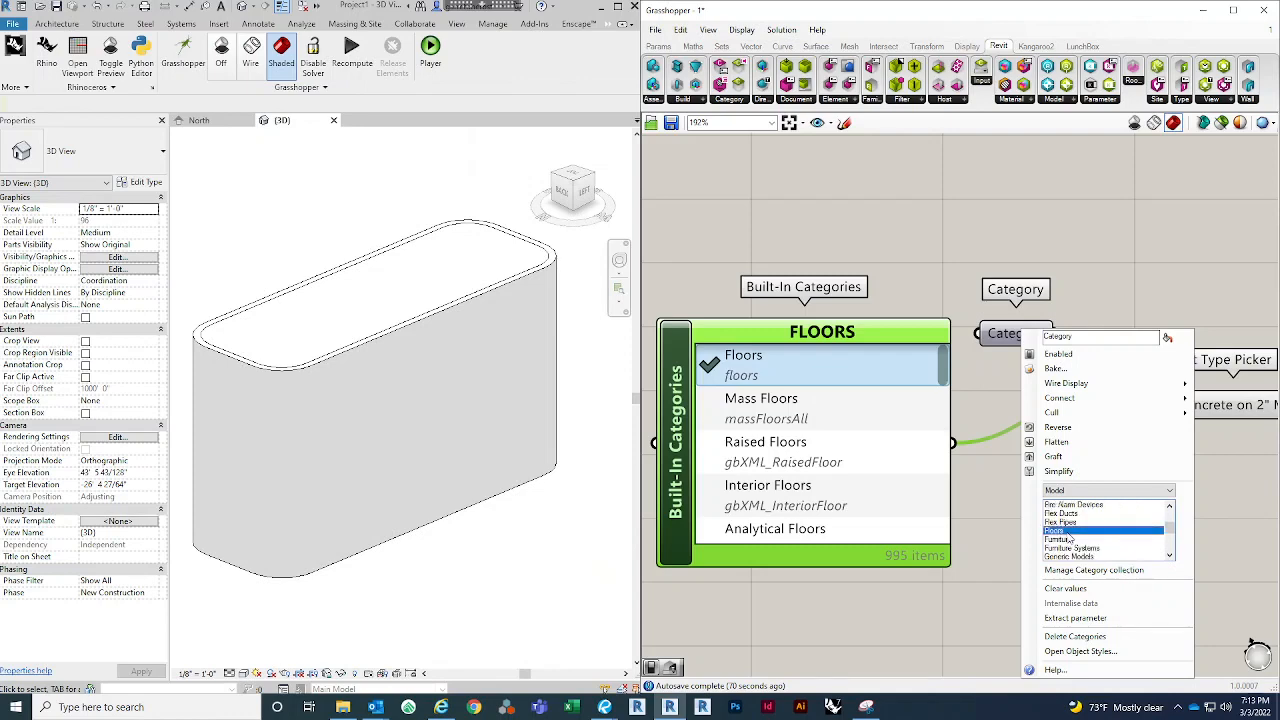
left_click(966, 539)
Step: Connect the Category parameter to the copied Element Type Picker and select Floor : 3" LW Concrete on 2" Metal Deck
right_click_drag(1066, 371, 949, 360)
left_click_drag(938, 322, 968, 394)
scroll(955, 405, "down", 4)
right_click_drag(948, 411, 945, 410)
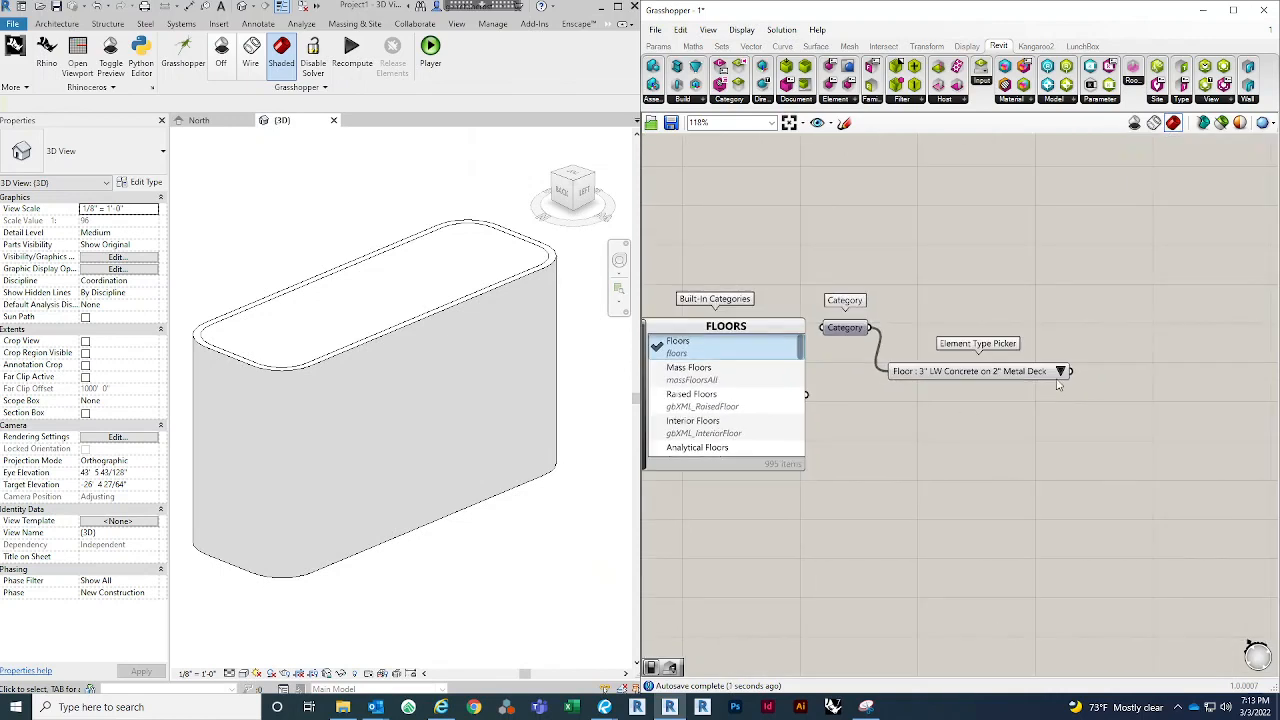
left_click(1060, 372)
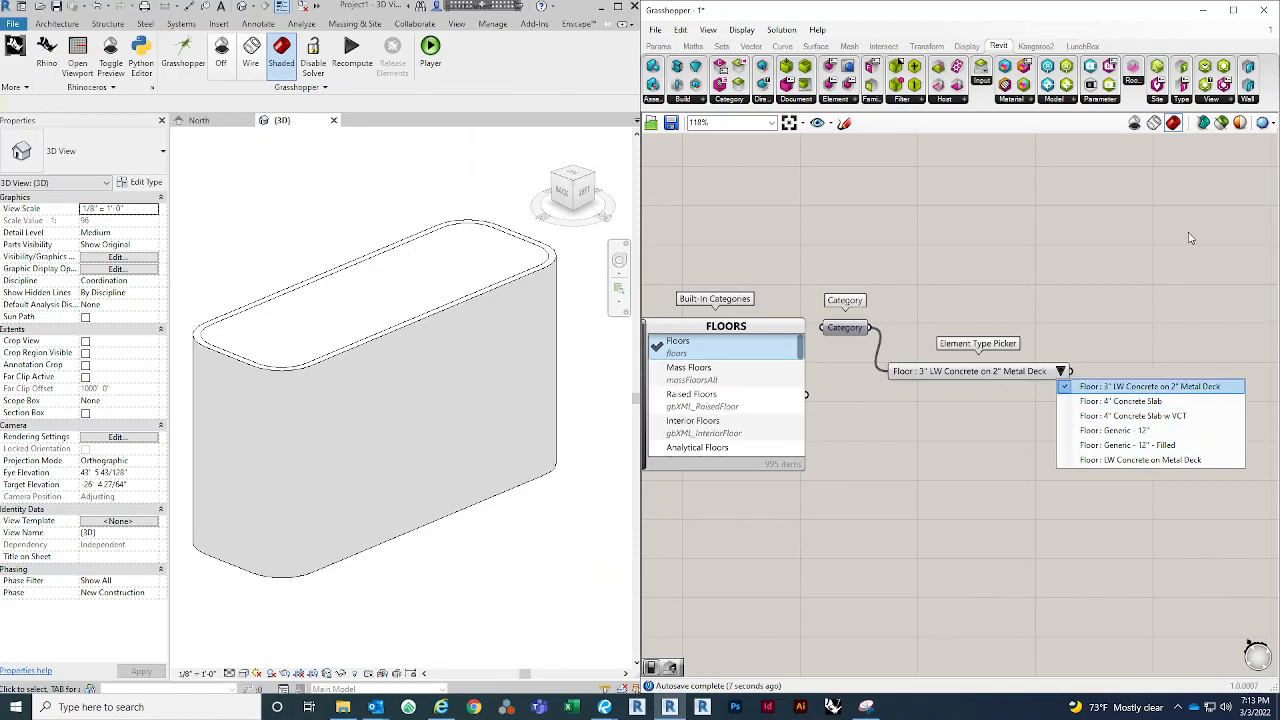
left_click(1130, 386)
Step: Add an Add Floor component and place it beside the floor Element Type Picker
scroll(1031, 392, "down", 3)
scroll(1038, 411, "up", 2)
right_click_drag(1038, 411, 904, 408)
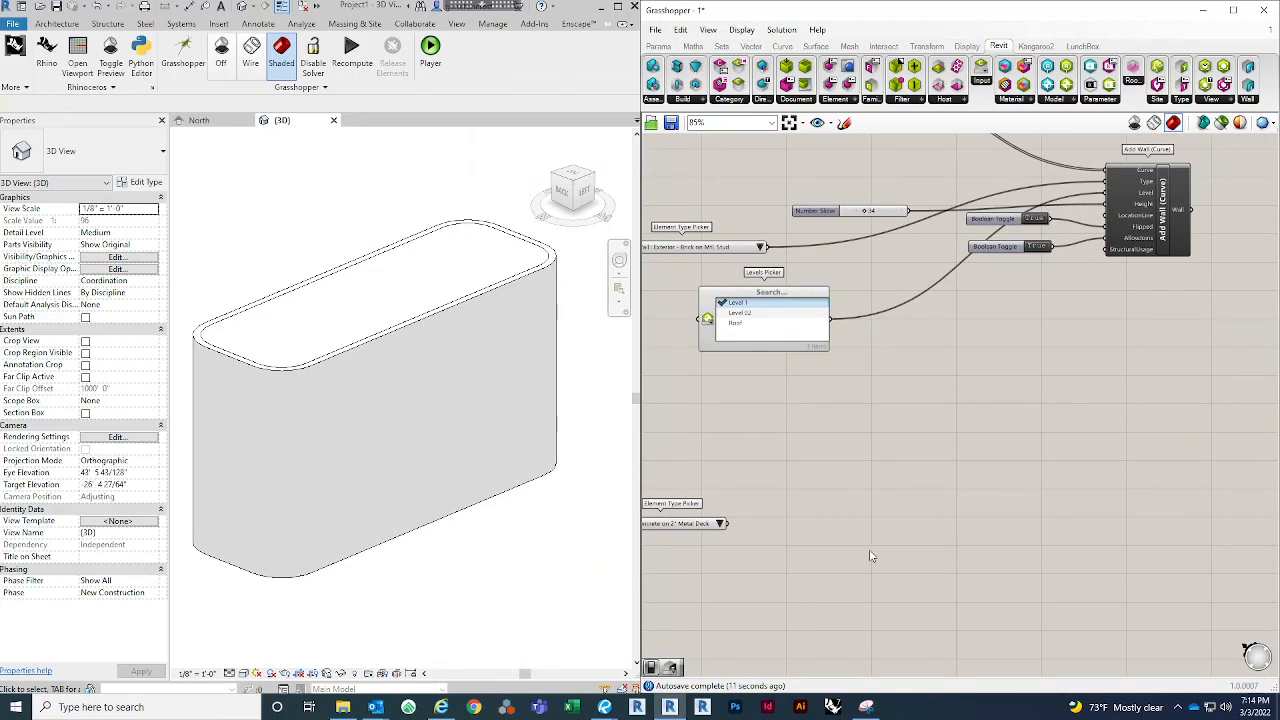
double_click(884, 470)
type("FLO")
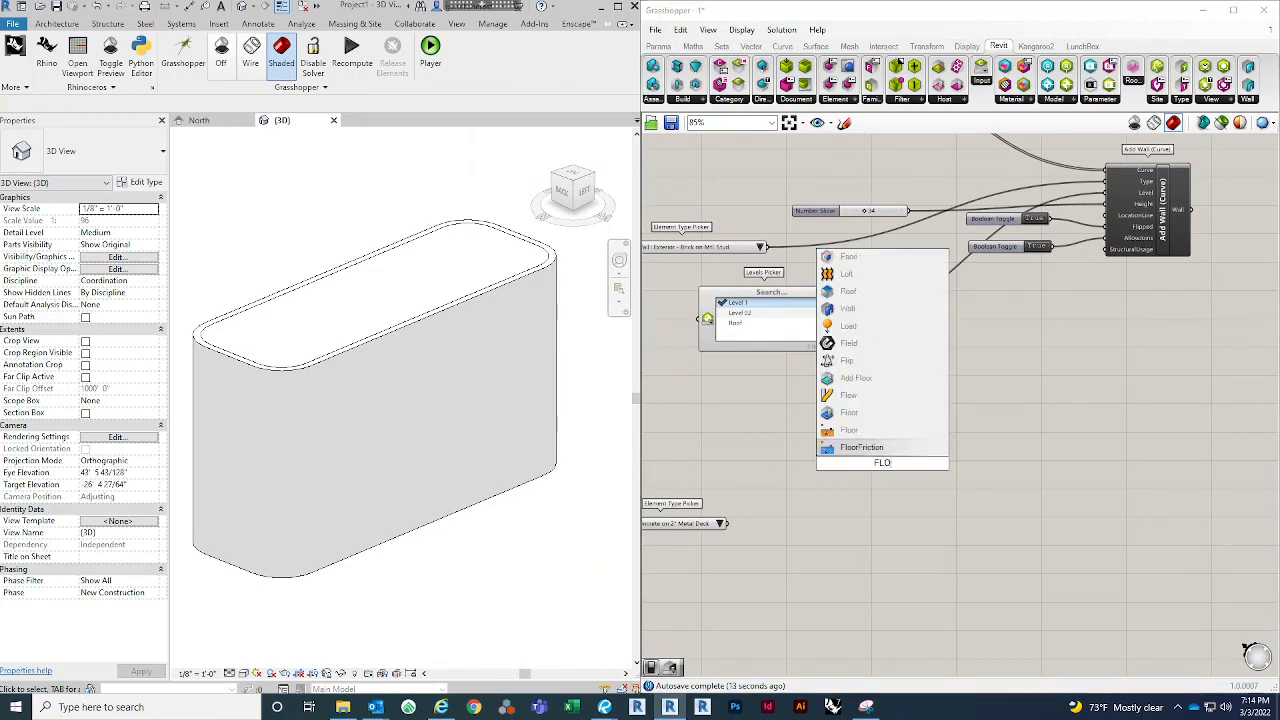
type("OR ADD")
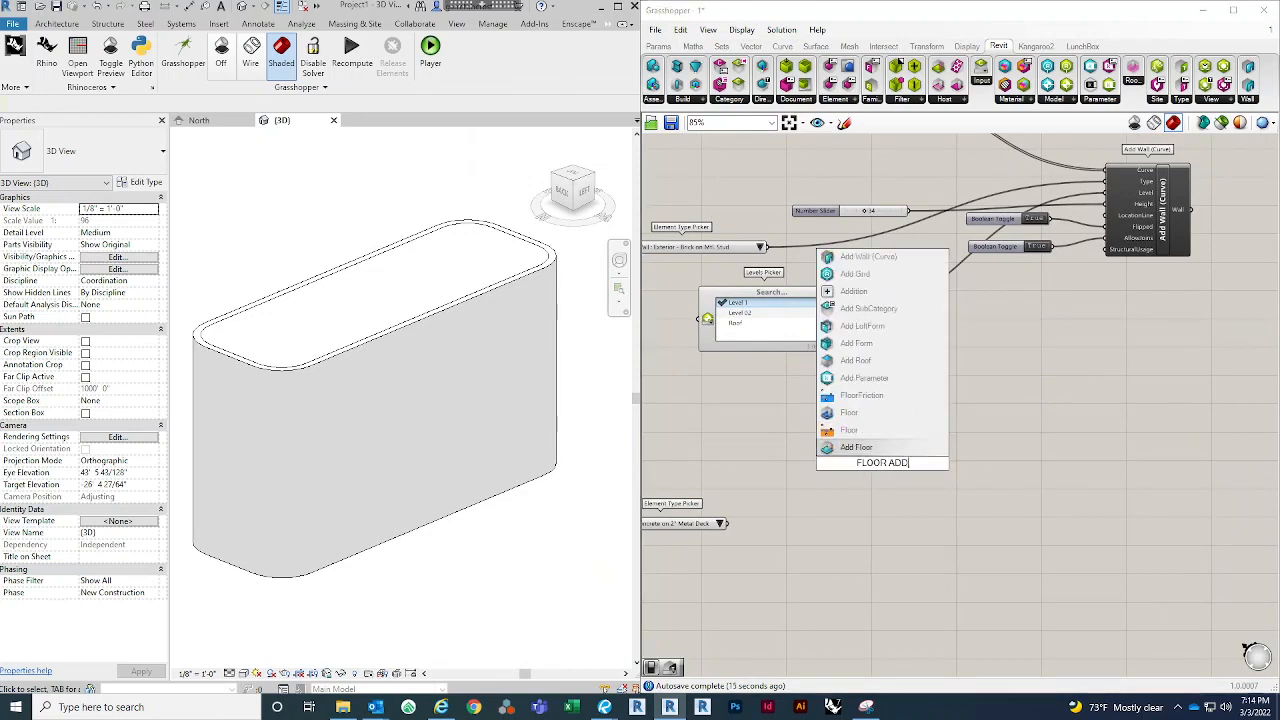
left_click(881, 451)
right_click_drag(840, 520, 955, 415)
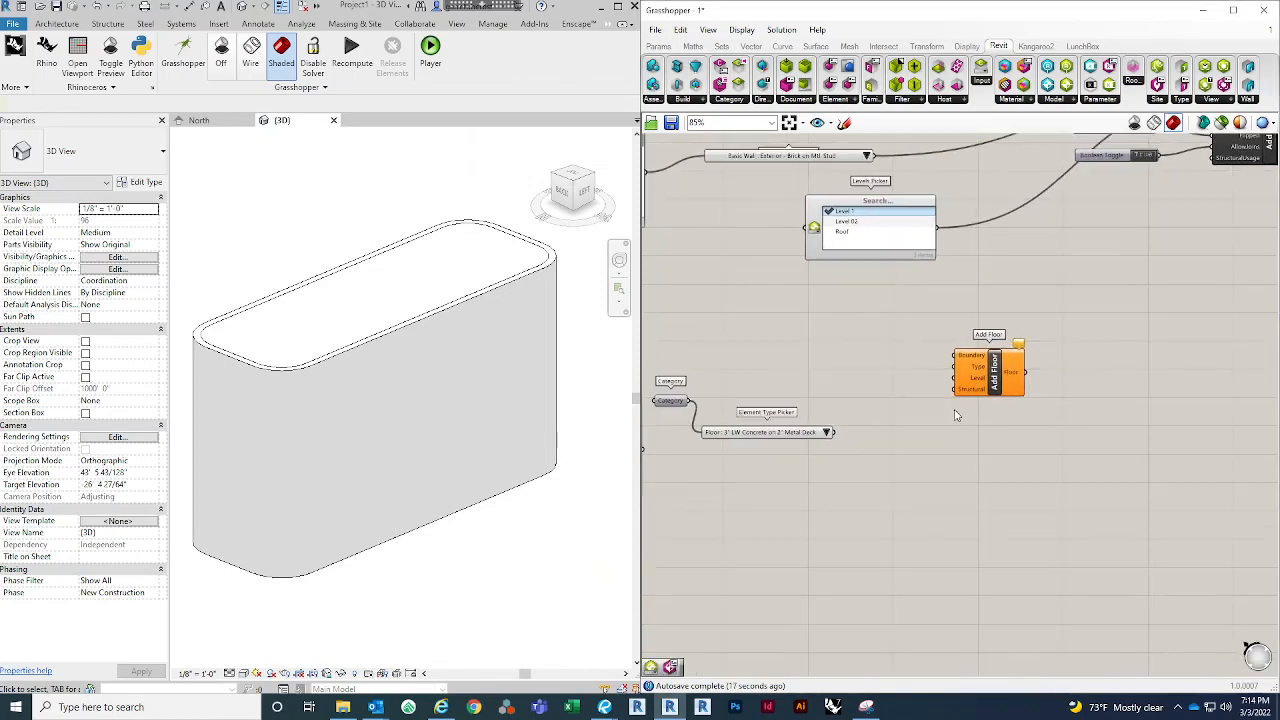
left_click_drag(997, 365, 976, 433)
right_click_drag(932, 486, 952, 502)
scroll(885, 460, "up", 2)
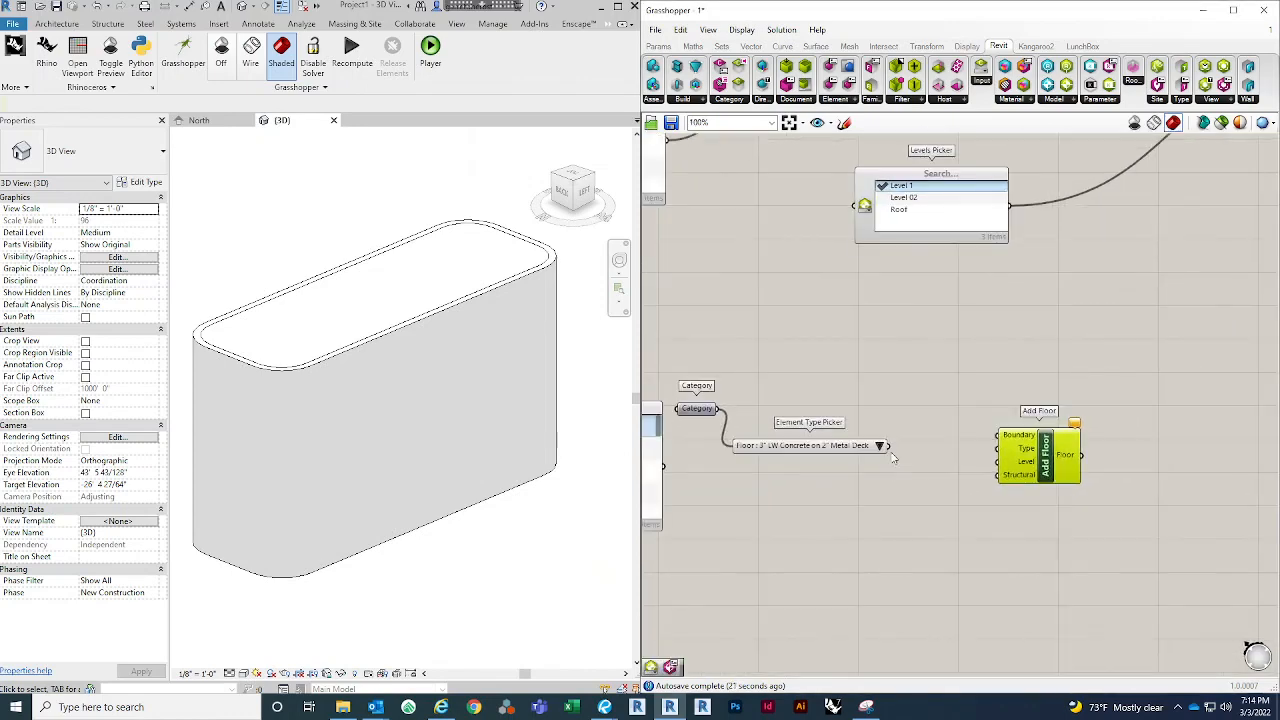
scroll(966, 508, "down", 2)
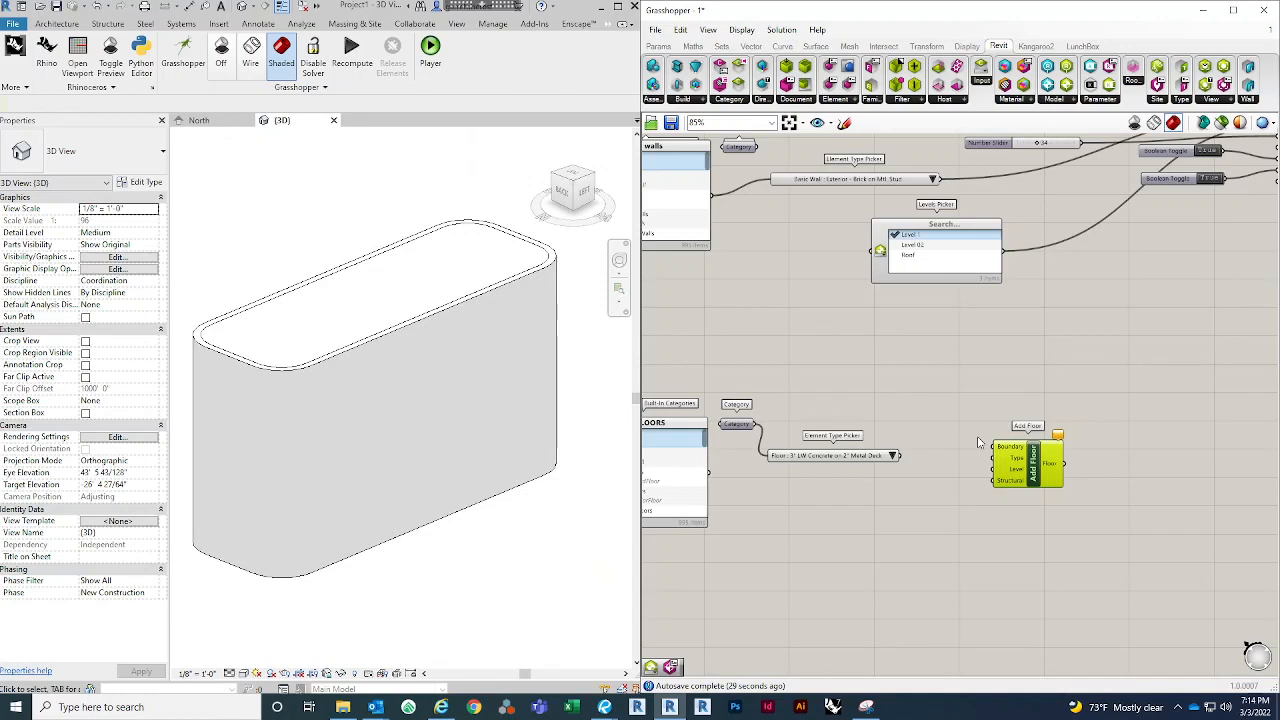
Step: Connect the Rectangle output to Add Floor's Boundary input and the floor Element Type Picker to its Type input
right_click_drag(990, 430, 982, 466)
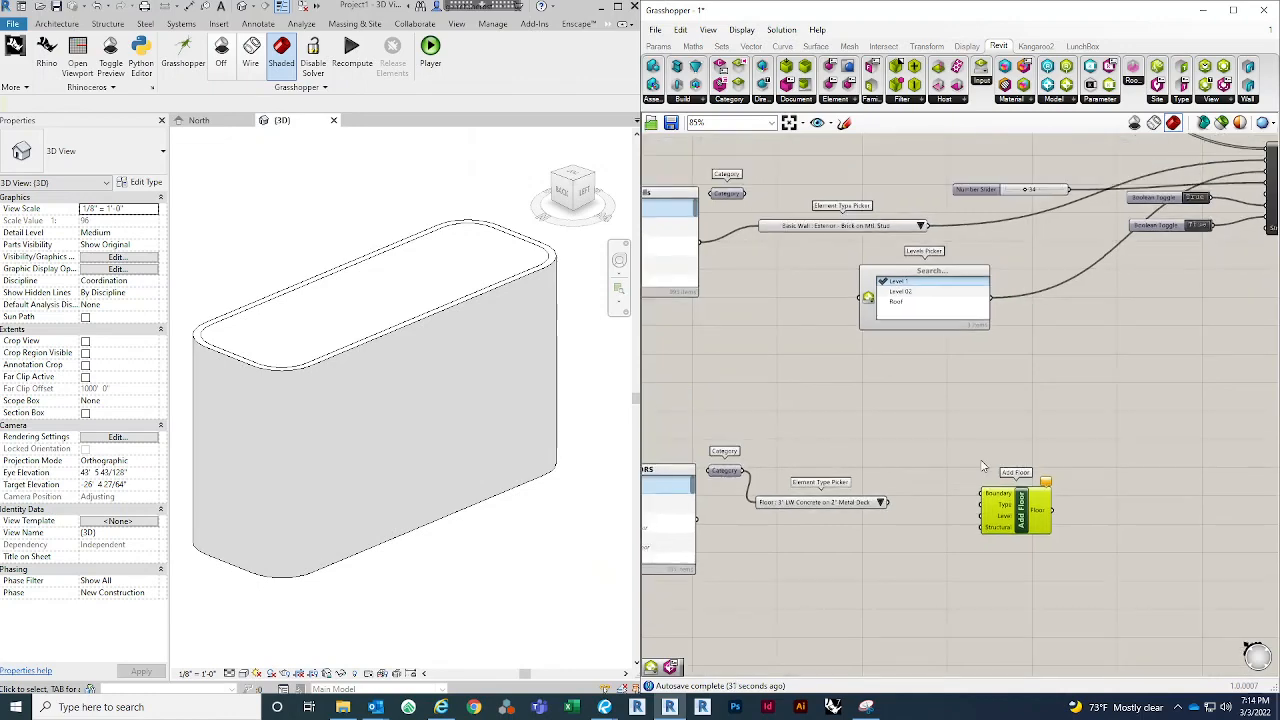
scroll(982, 466, "down", 3)
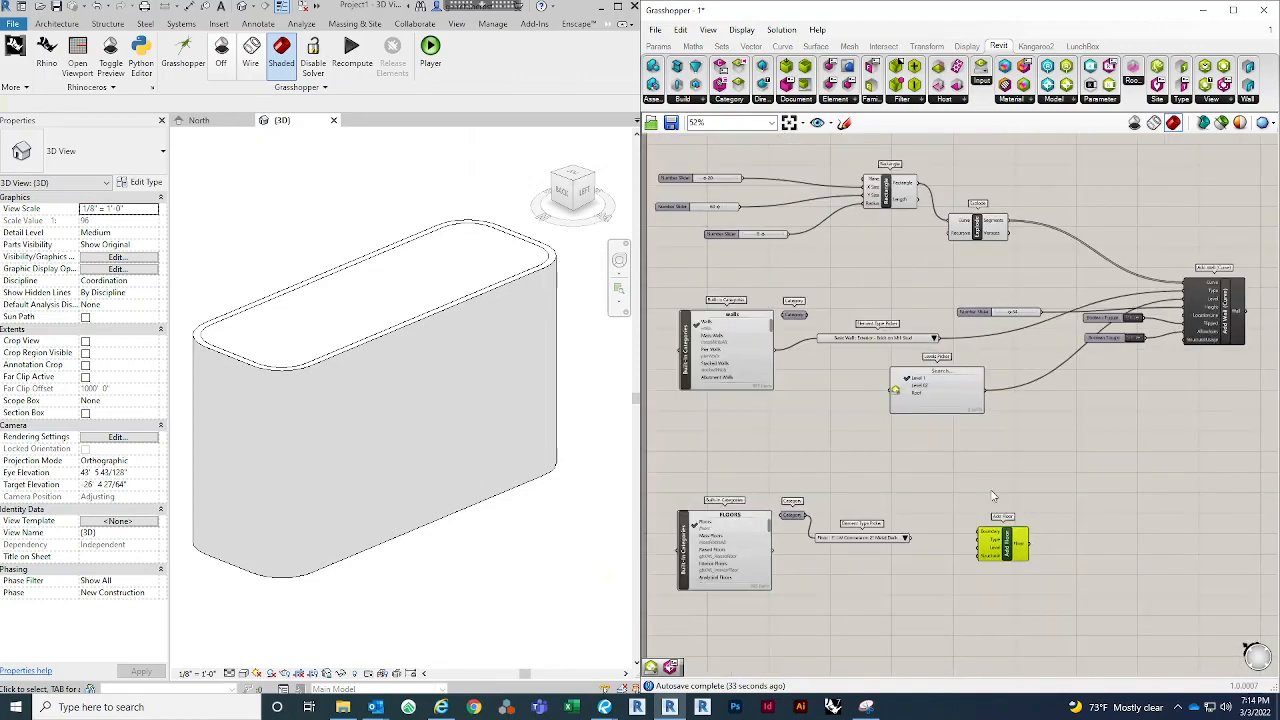
scroll(998, 302, "up", 1)
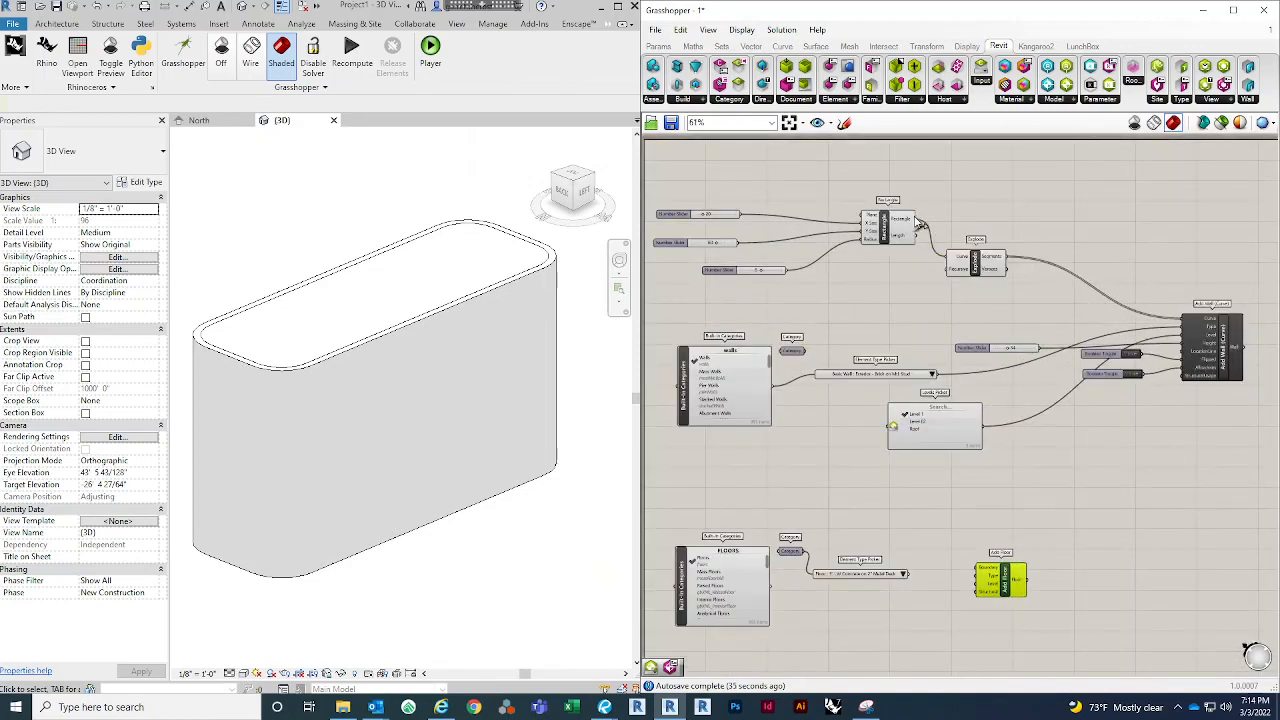
left_click_drag(917, 219, 1020, 557)
scroll(1020, 557, "up", 4)
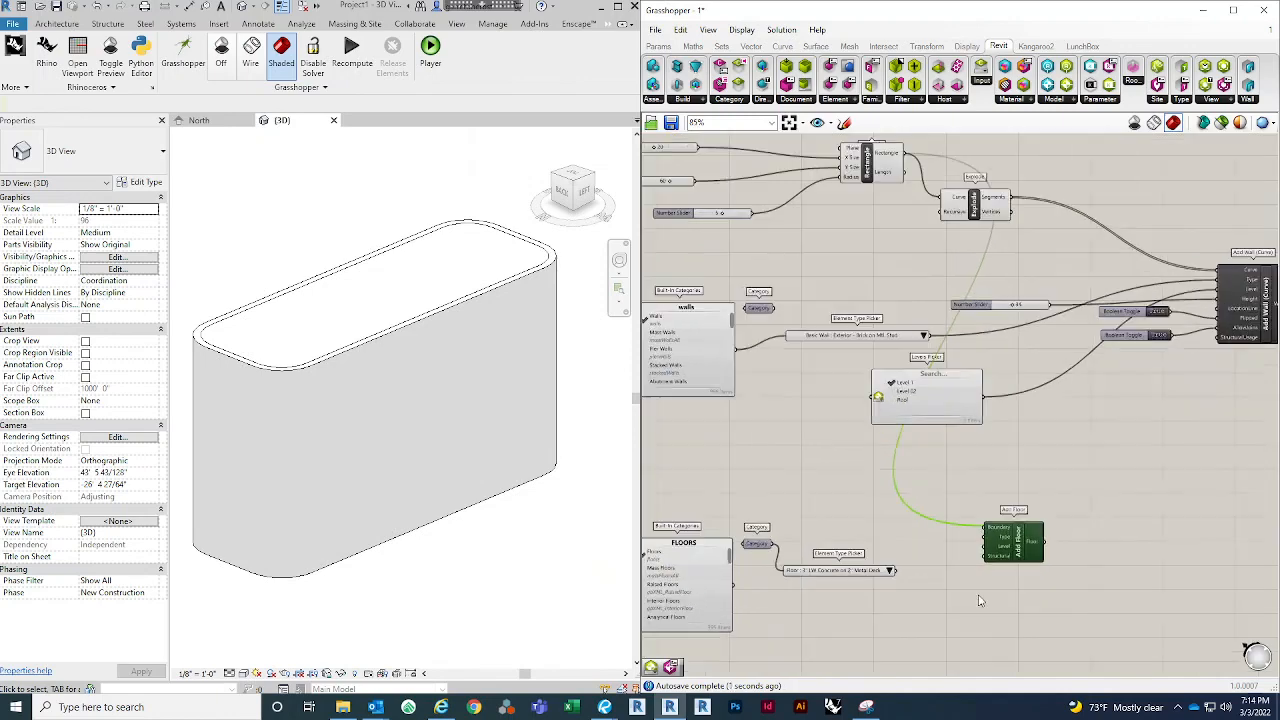
left_click(873, 565)
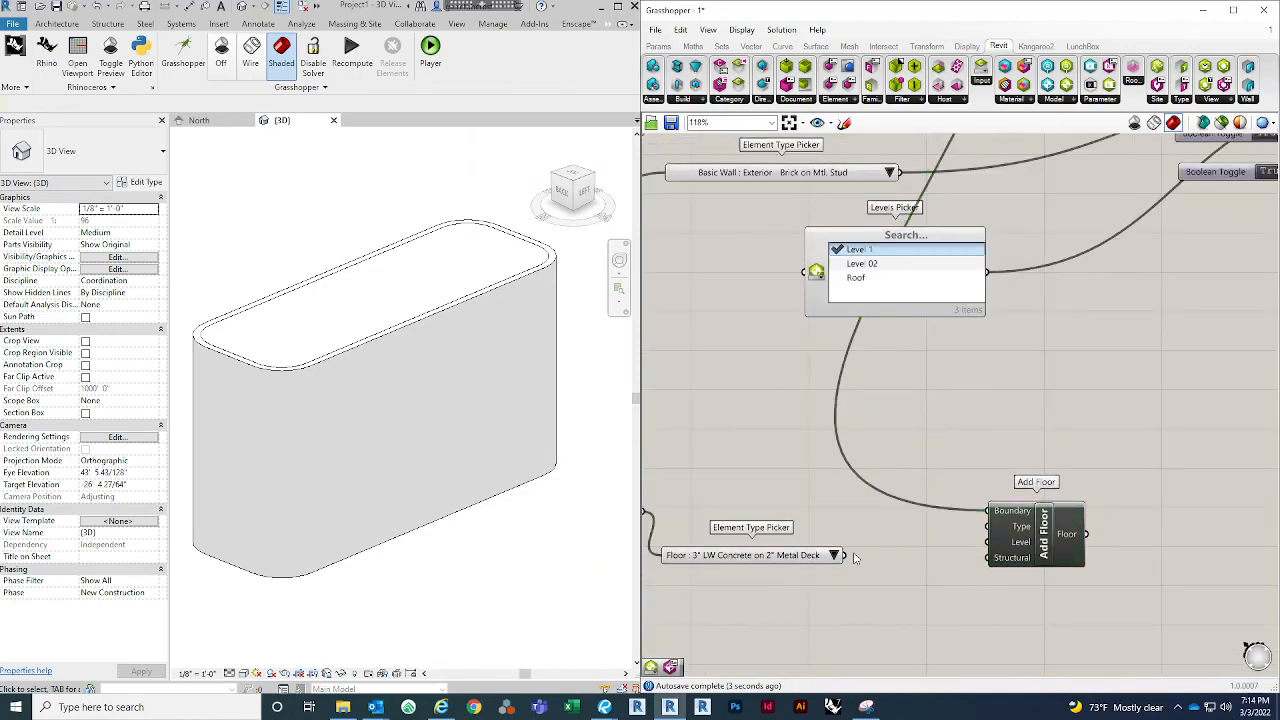
left_click_drag(846, 556, 989, 526)
right_click_drag(925, 562, 947, 537)
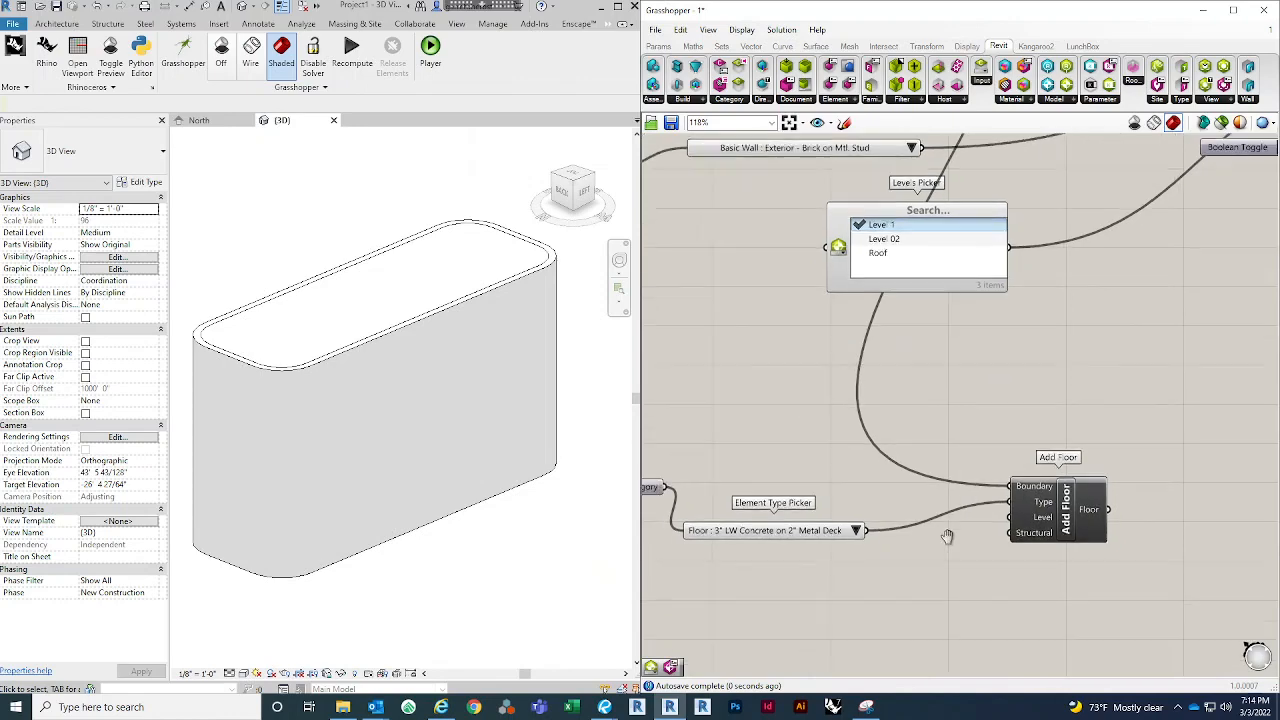
scroll(945, 535, "down", 2)
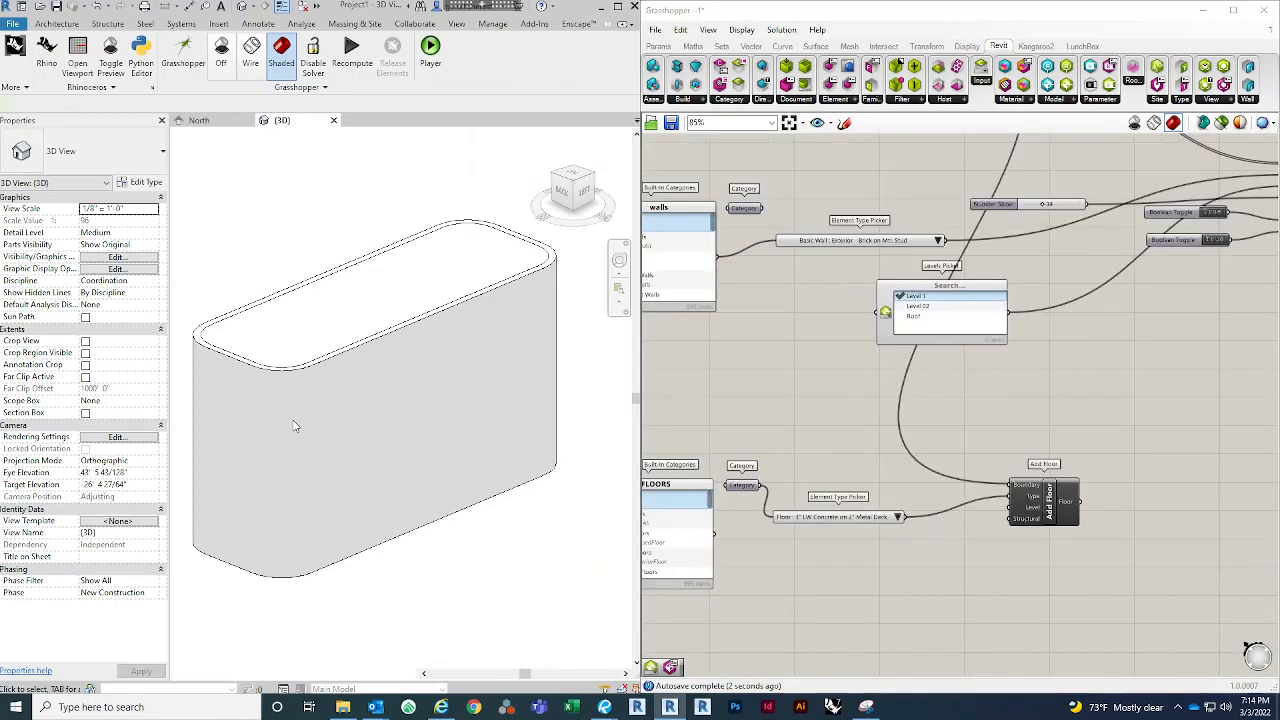
Step: Temporarily hide the long front wall in the Revit 3D view and select the generated floor to inspect it
left_click(285, 400)
left_click(330, 390)
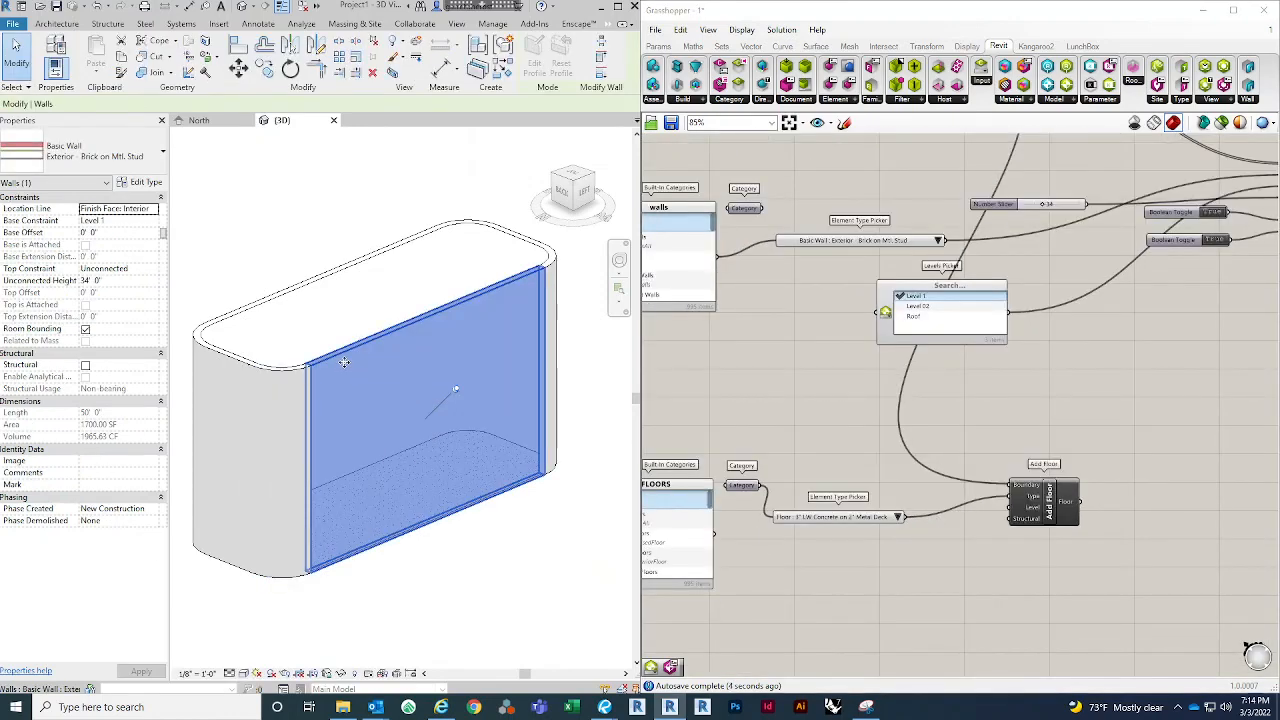
right_click(344, 362)
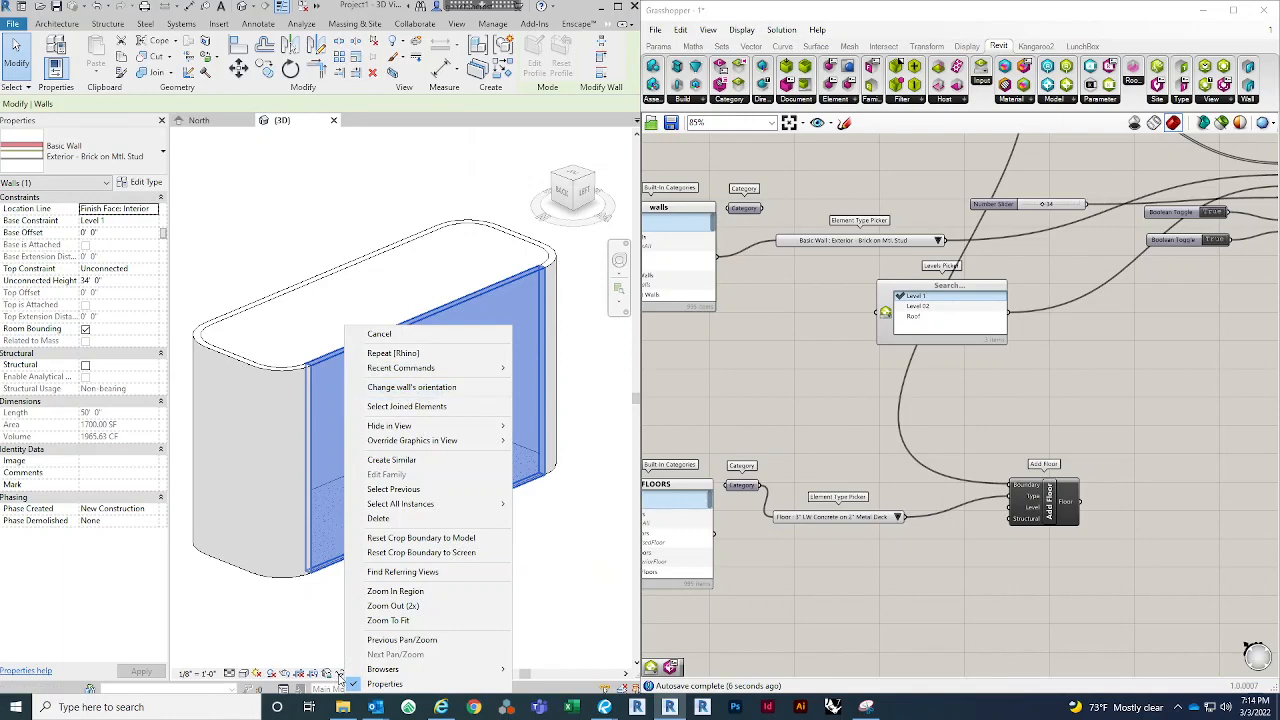
left_click(340, 677)
left_click(385, 643)
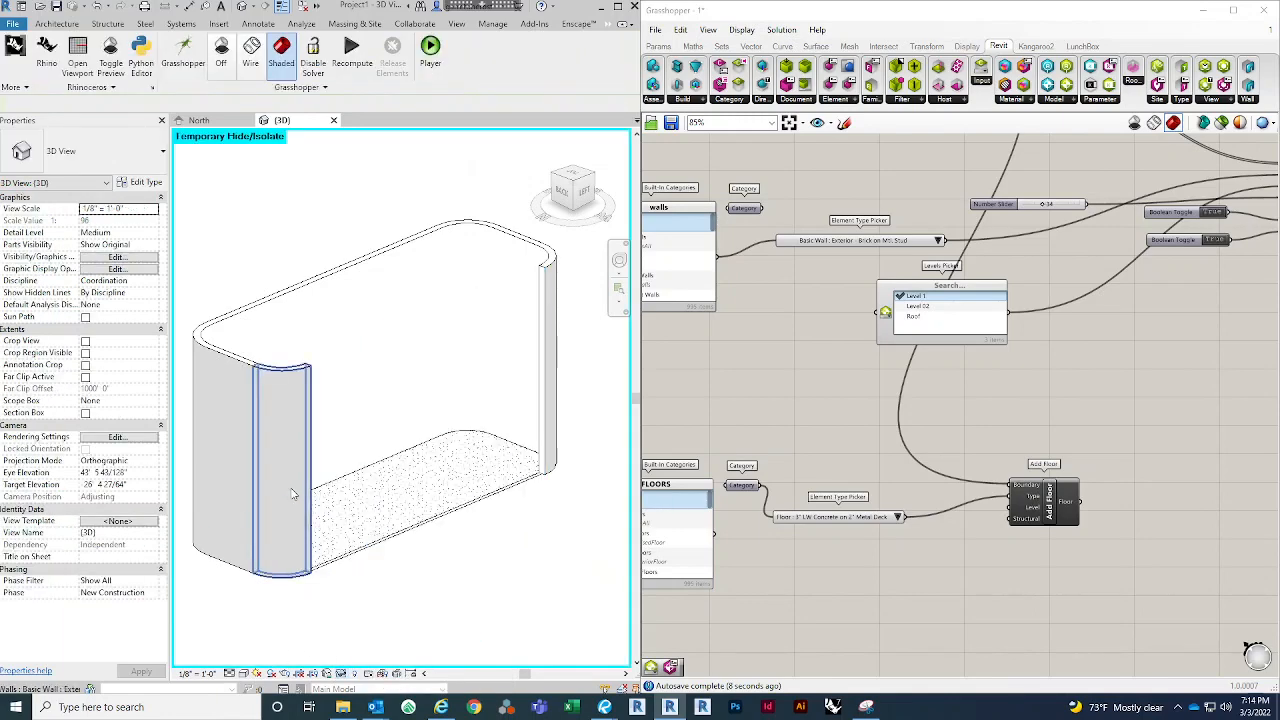
left_click(466, 508)
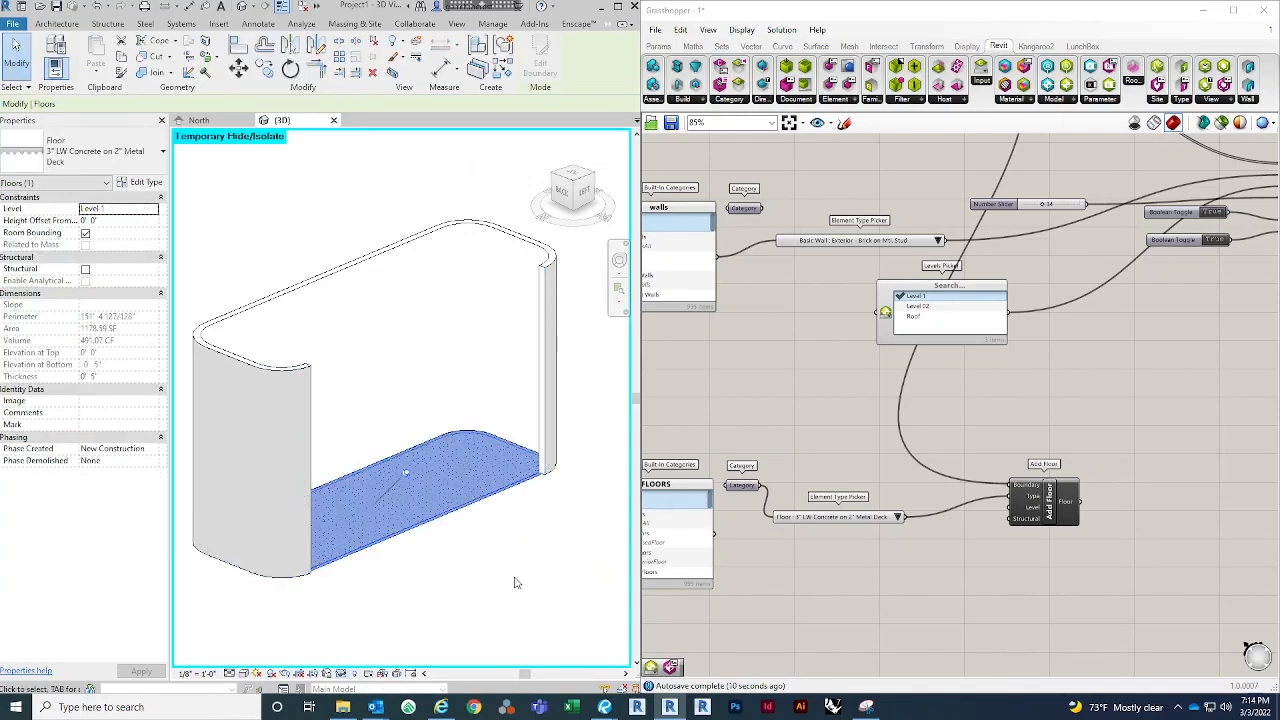
left_click(515, 580)
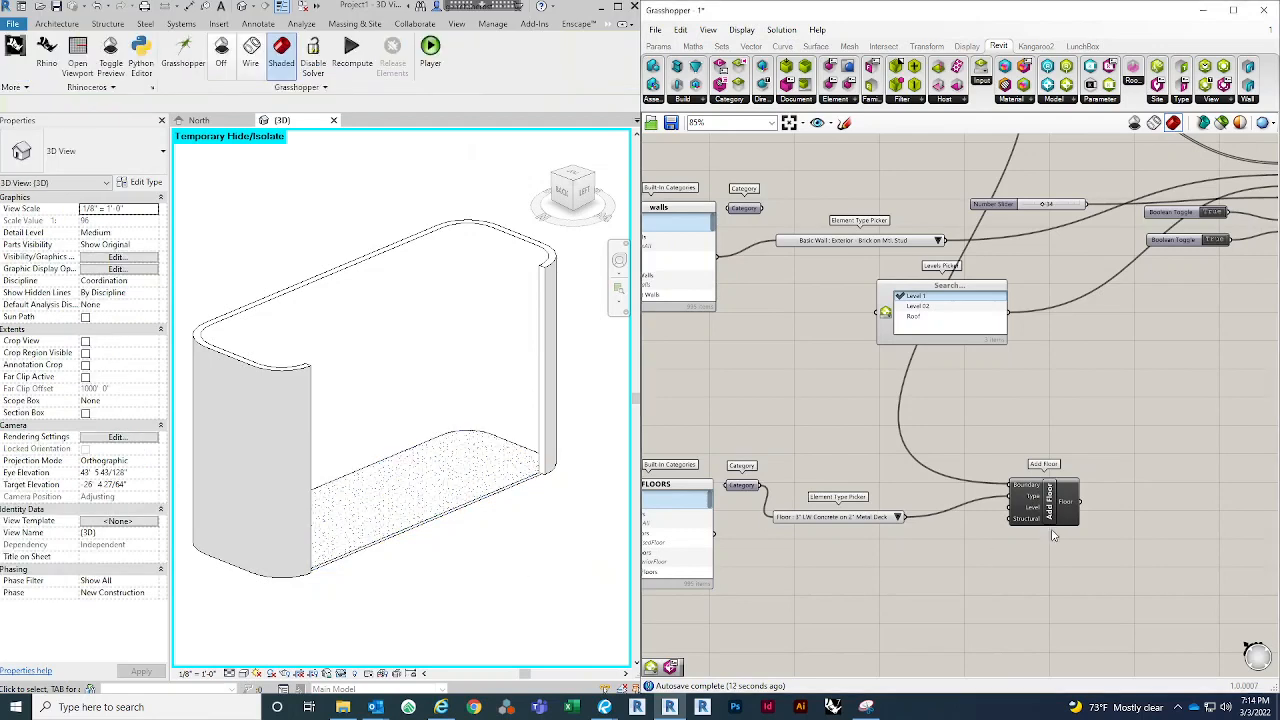
left_click_drag(1050, 510, 1050, 526)
left_click(975, 317)
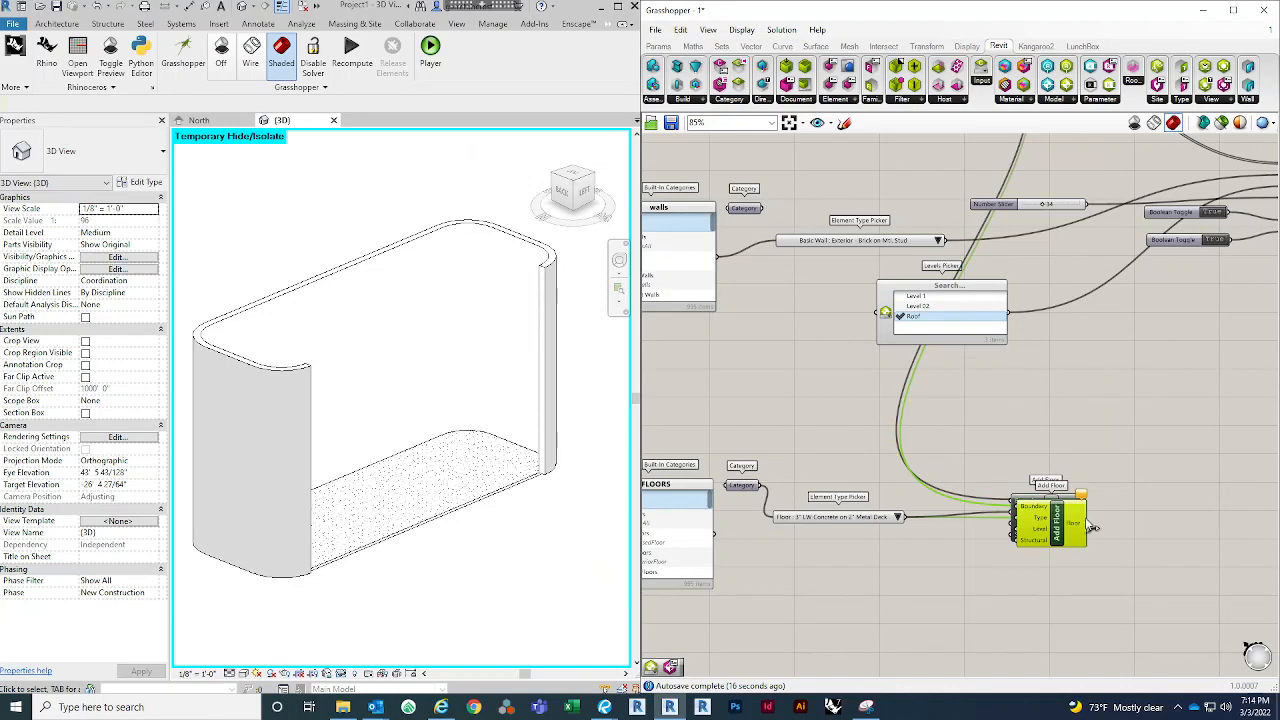
key("Delete")
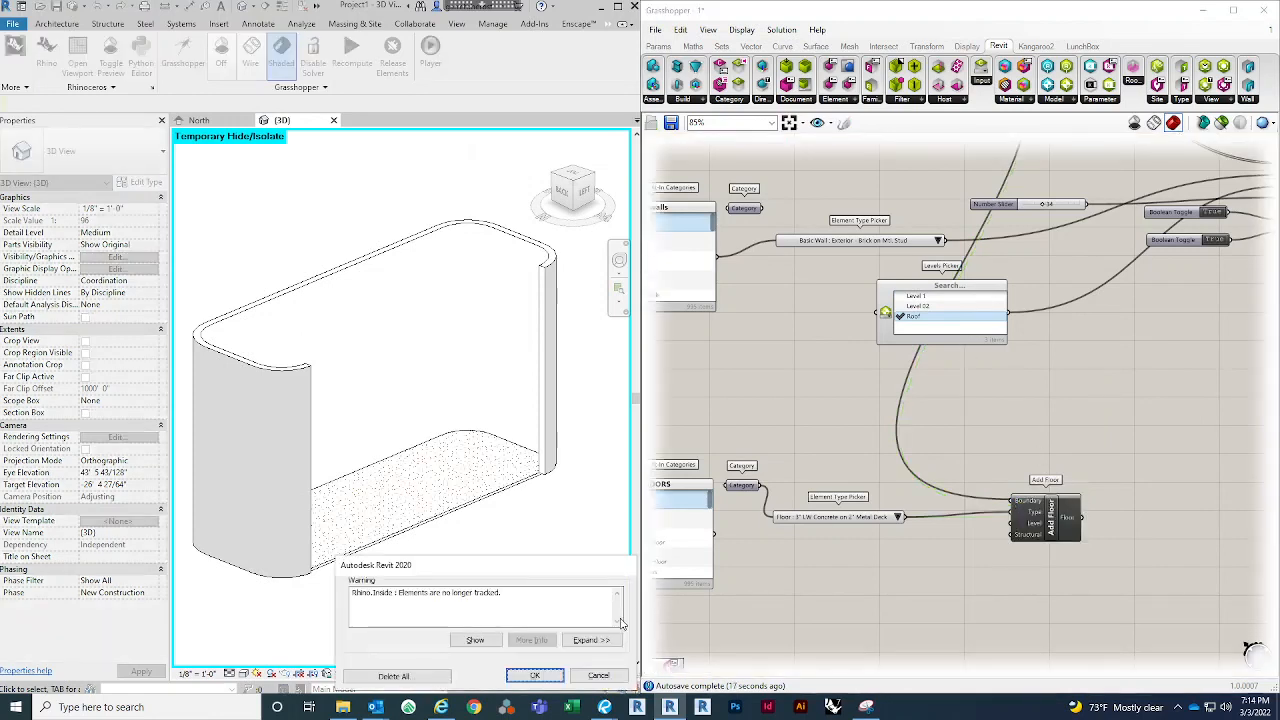
left_click(598, 675)
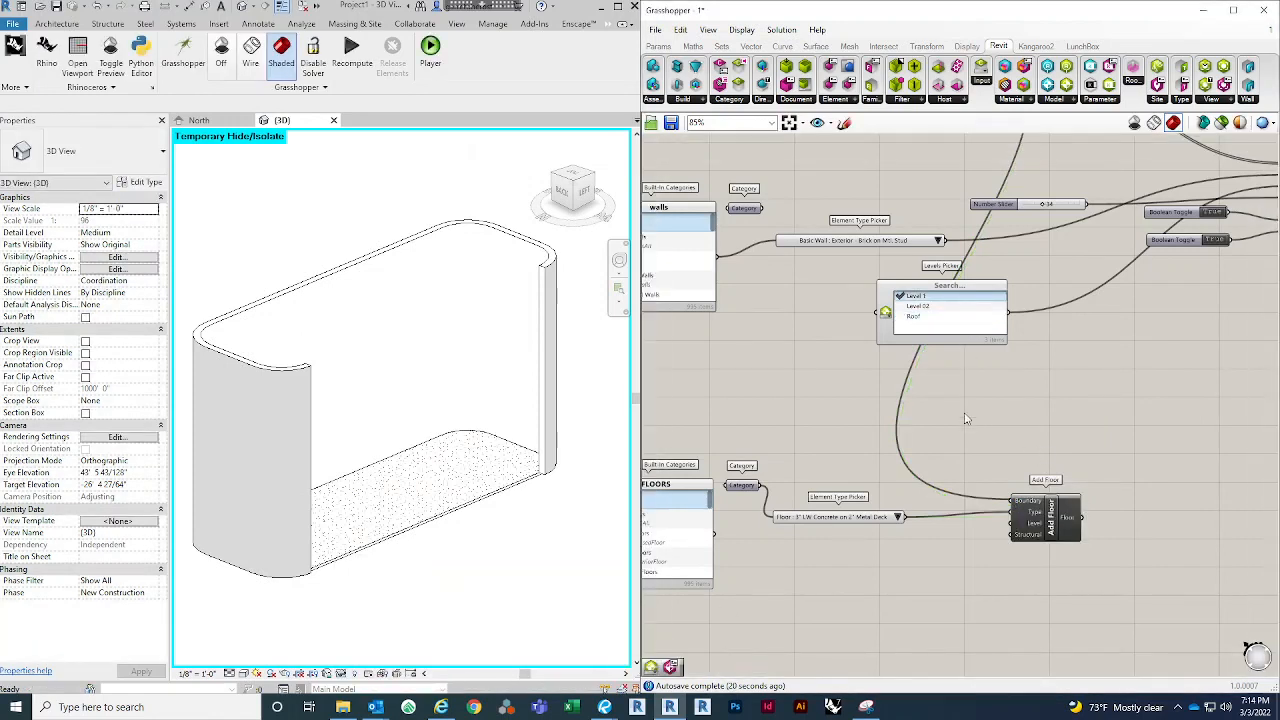
Step: Copy the Levels Picker below the floor Element Type Picker, keep Level 1 selected and connect it to Add Floor's Level input
left_click(966, 342)
key("ctrl+c")
key("ctrl+v")
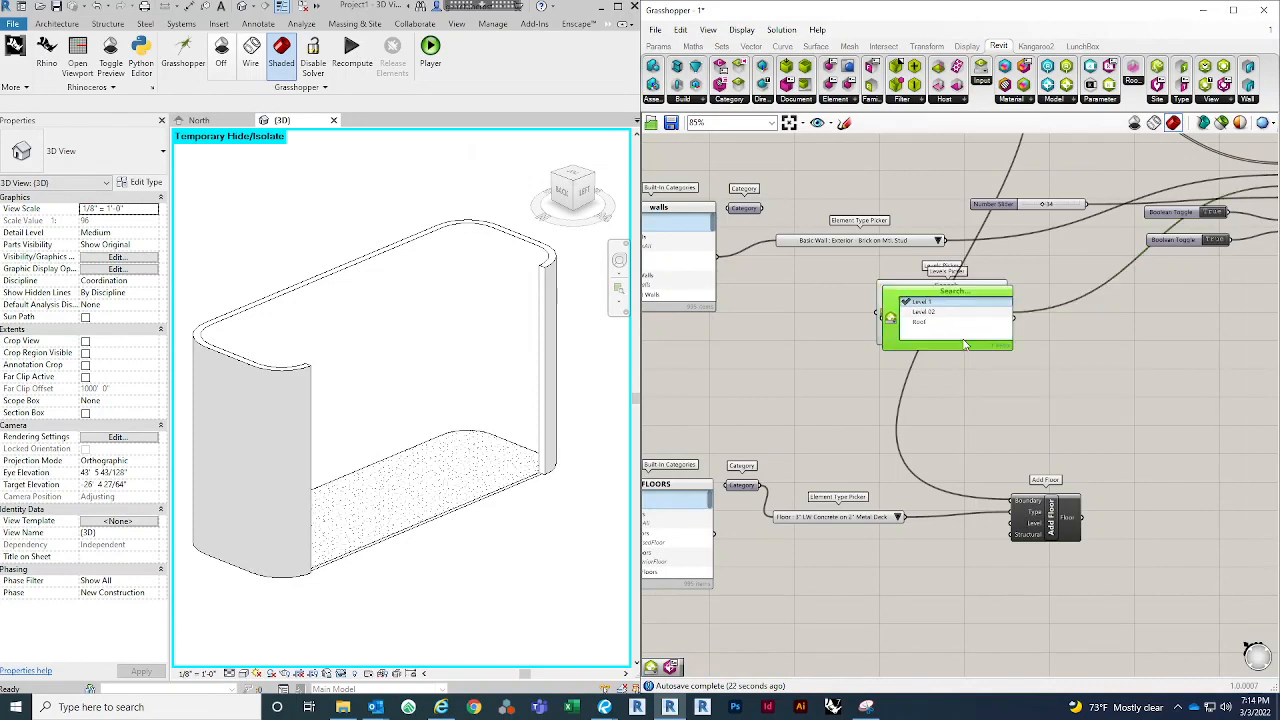
left_click_drag(976, 348, 970, 441)
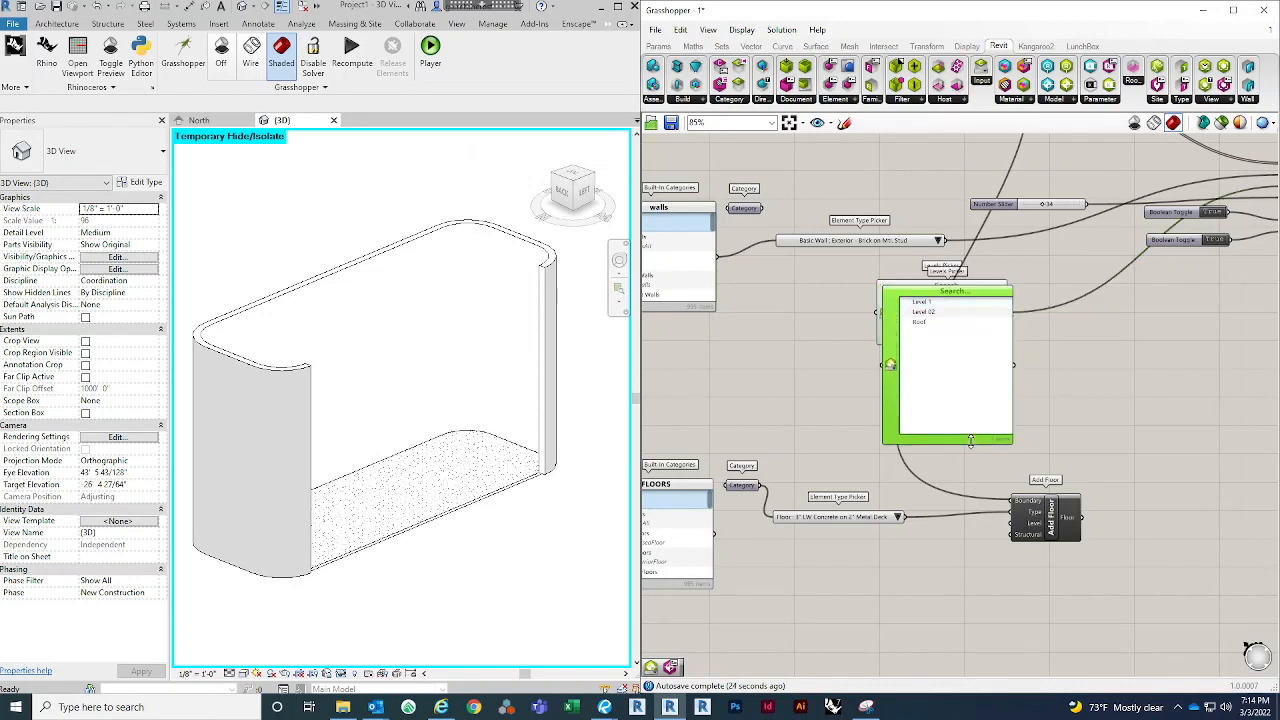
key("ctrl+z")
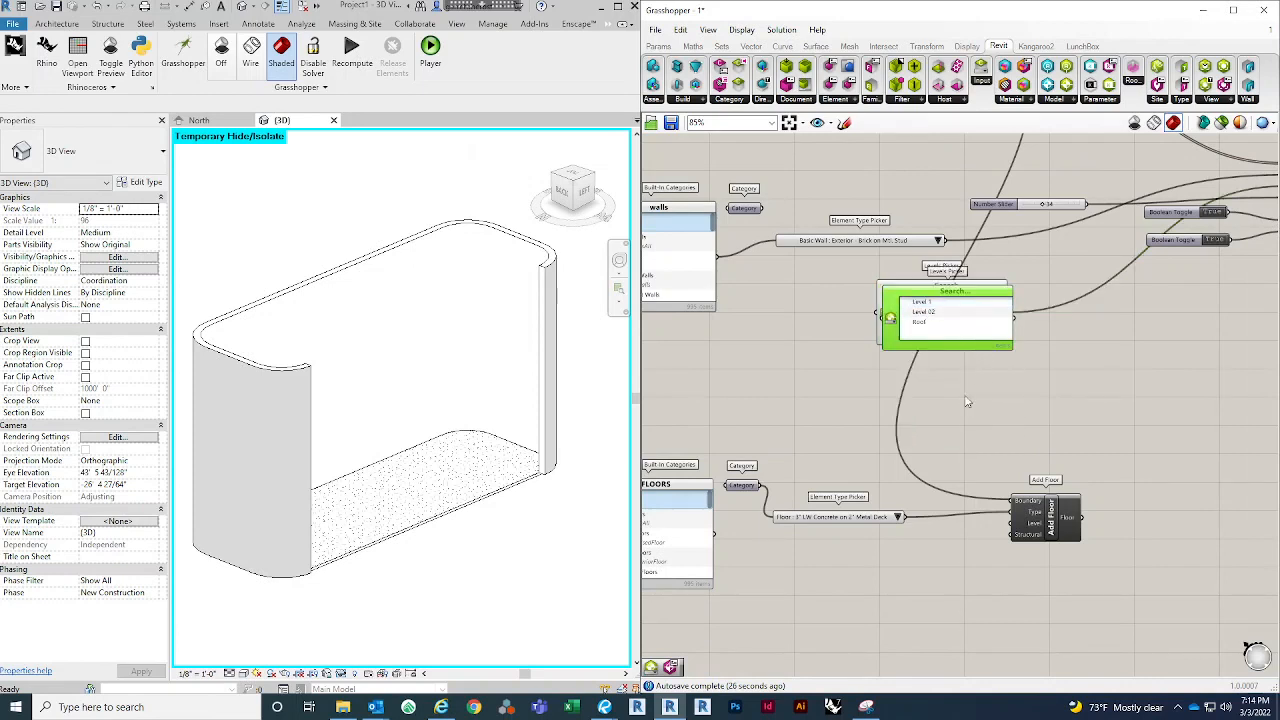
left_click_drag(975, 335, 1012, 522)
left_click(890, 571)
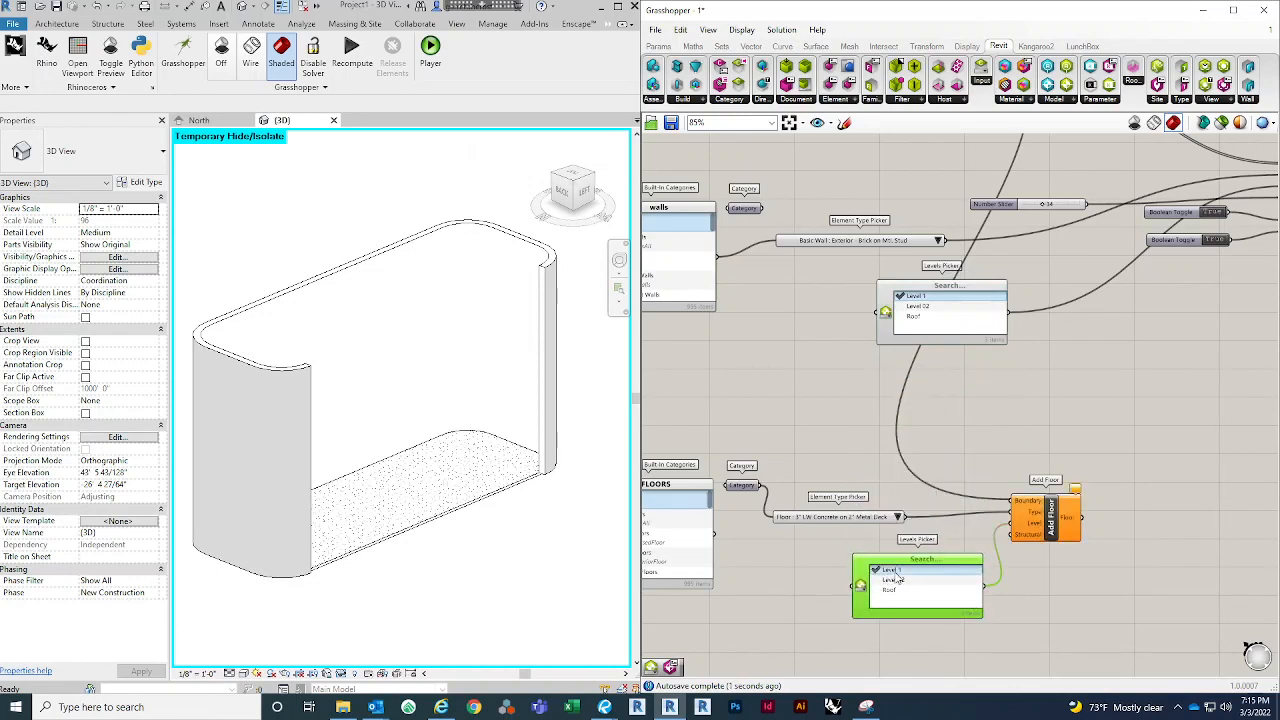
Step: Check the warning on Add Floor and try to delete the overlapping floors from the Revit 3D view
left_click(1060, 548)
scroll(1064, 530, "up", 3)
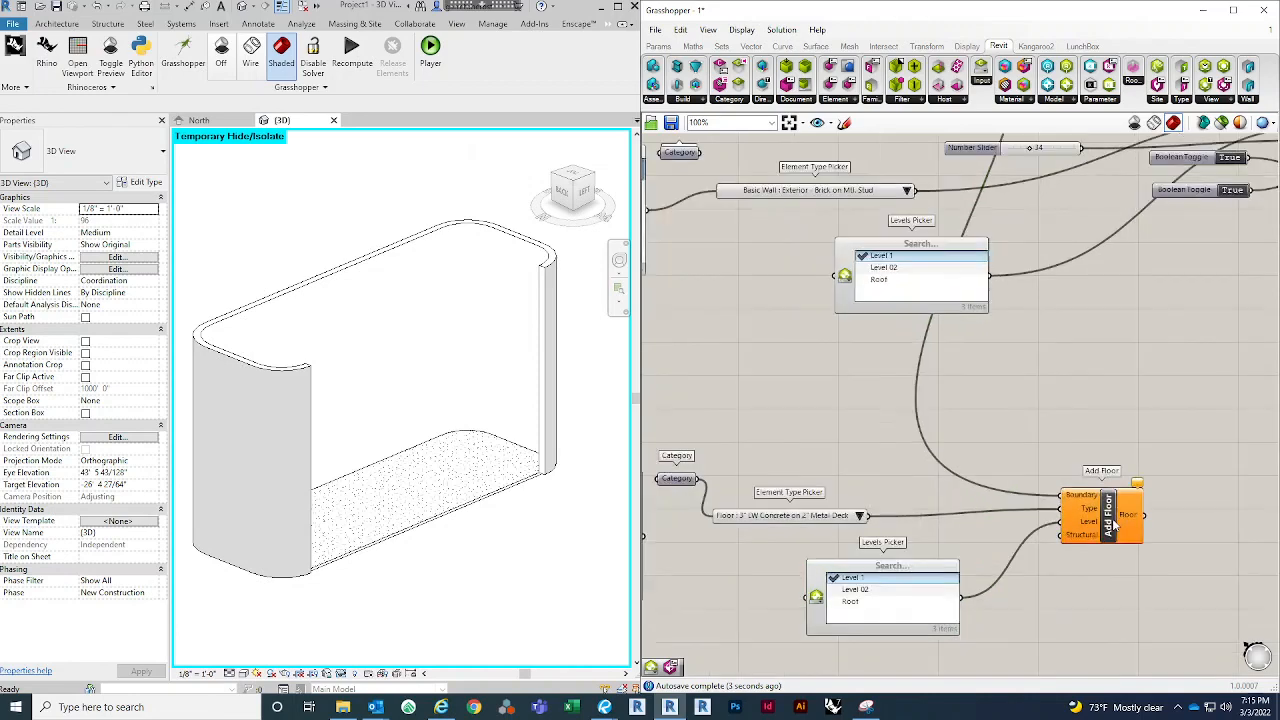
scroll(1067, 525, "down", 2)
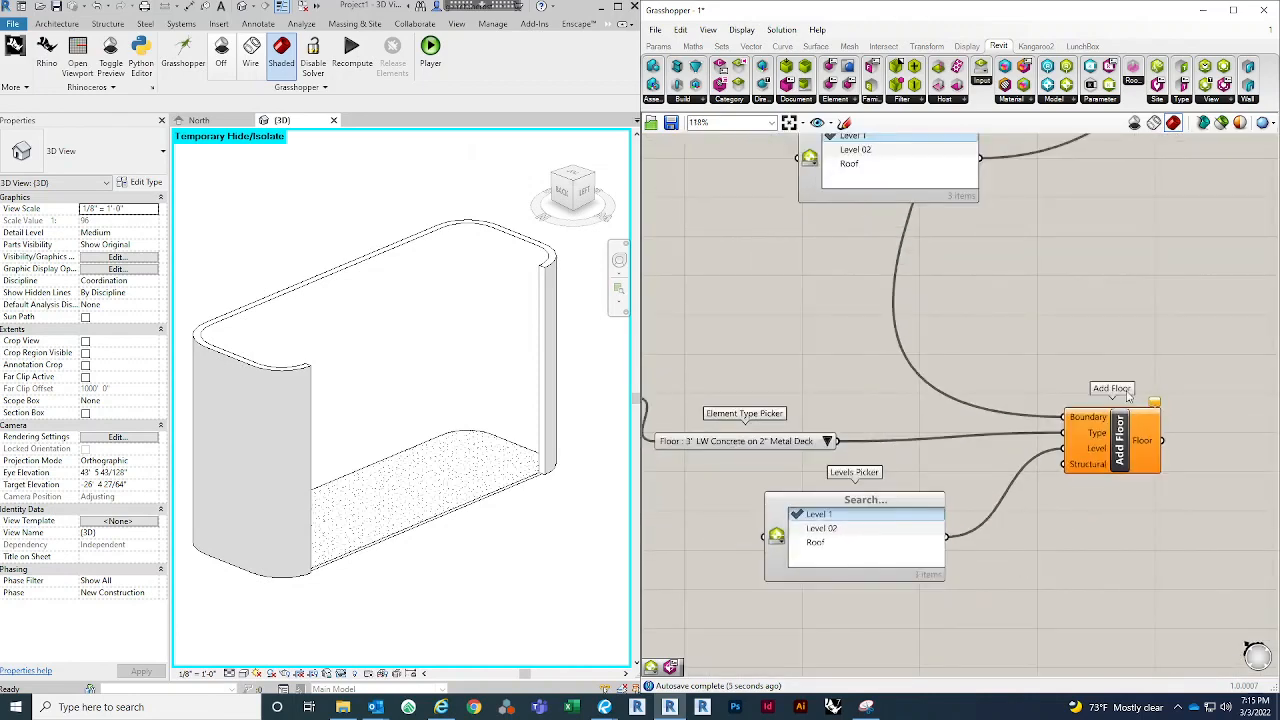
mouse_move(1154, 405)
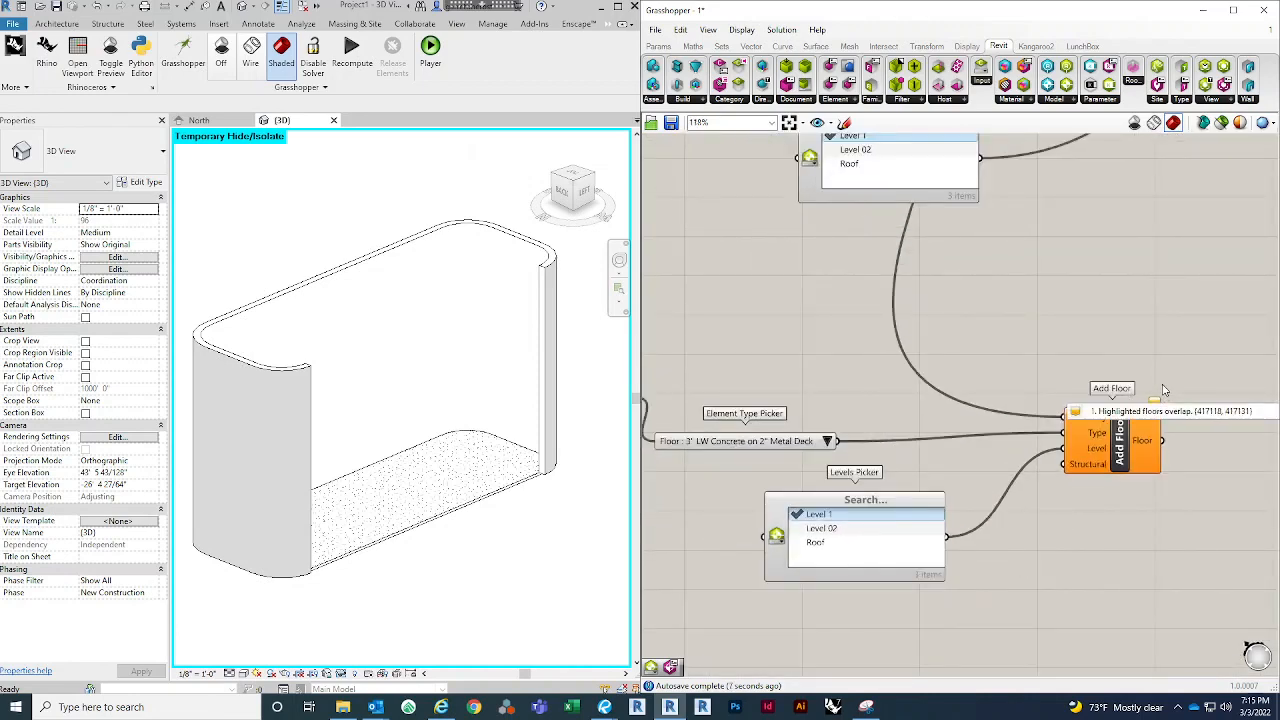
left_click(405, 535)
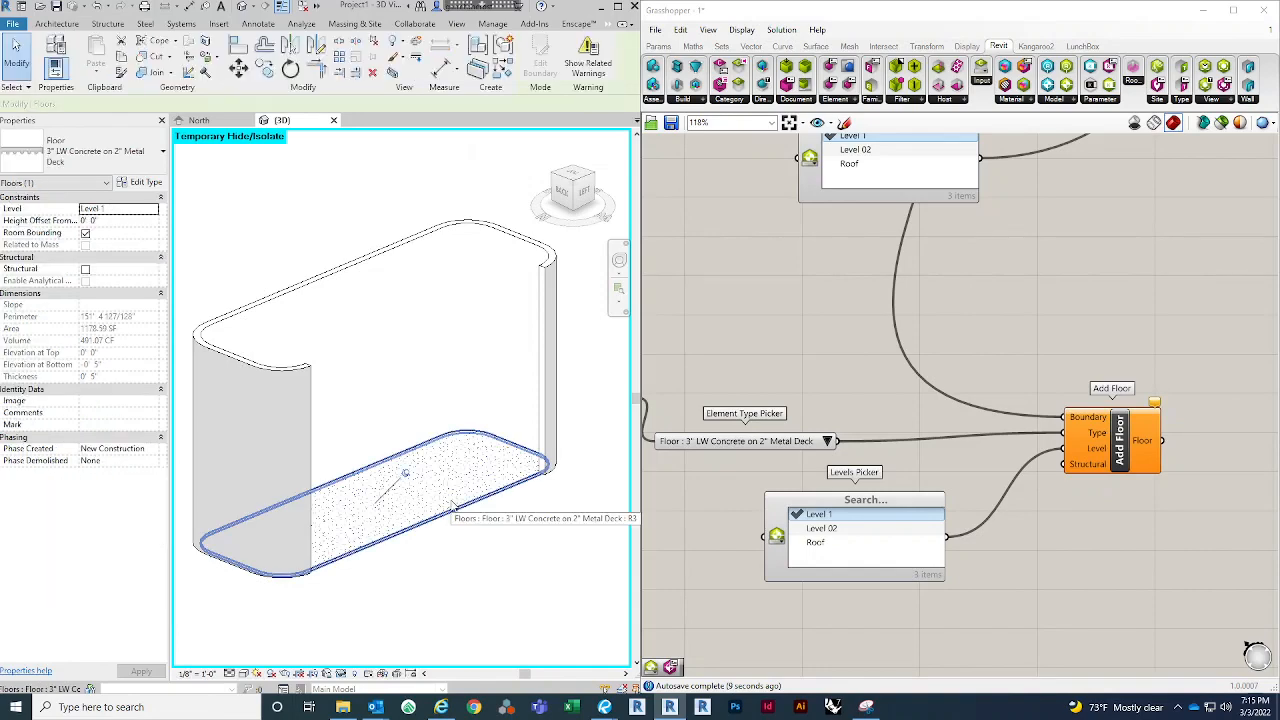
key("Delete")
left_click(497, 558)
left_click_drag(491, 559, 448, 502)
key("Delete")
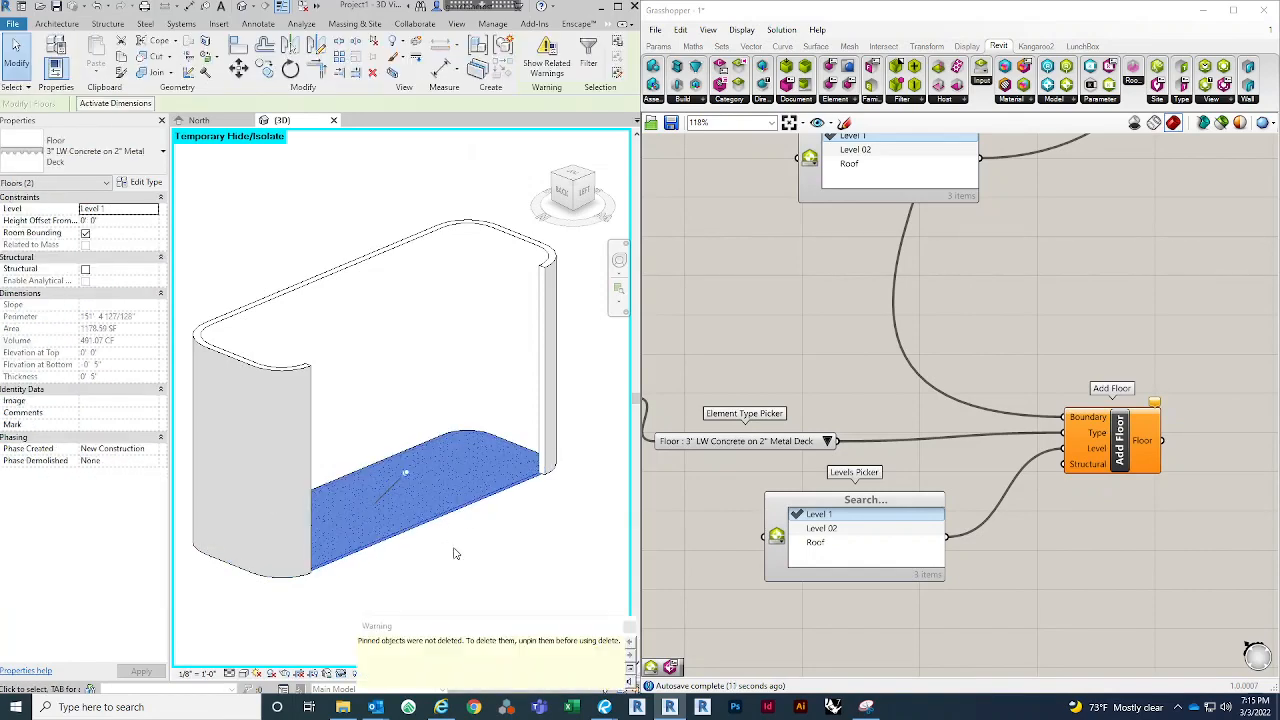
Step: Examine the overlapping floors and their pin state by reselecting them in the Revit 3D view
left_click(450, 575)
left_click(434, 501)
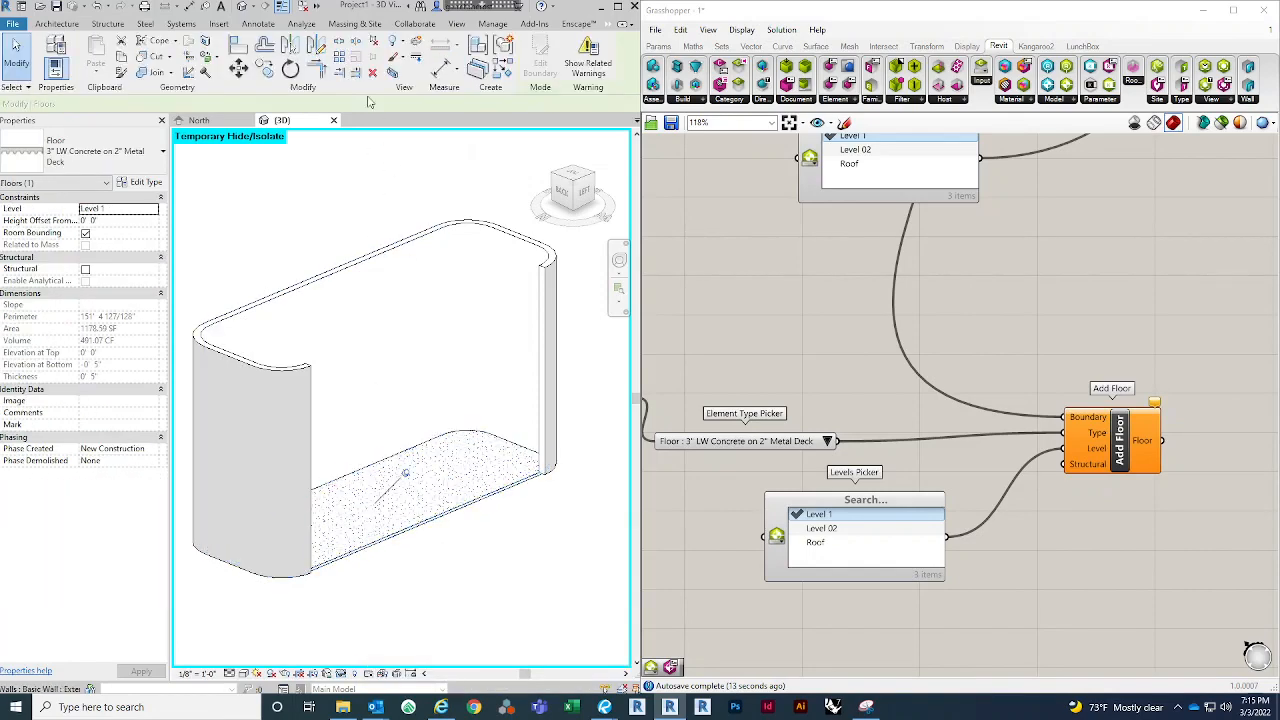
left_click(503, 567)
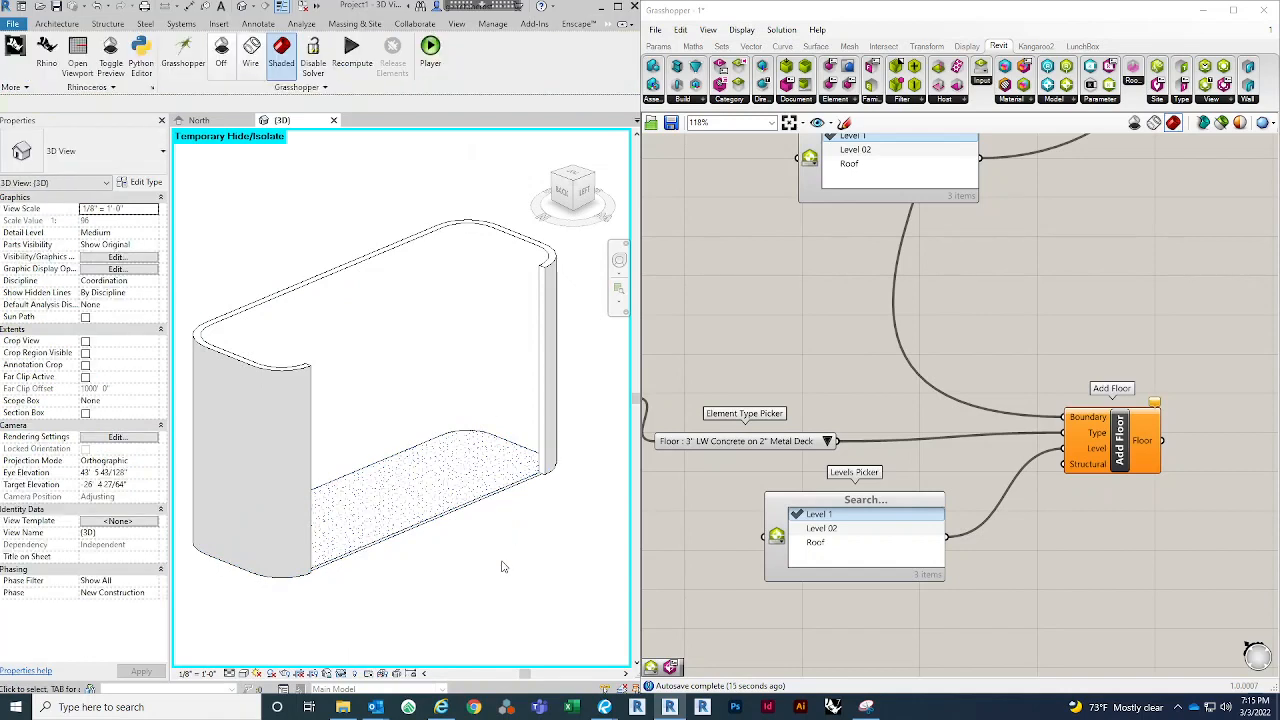
left_click(476, 522)
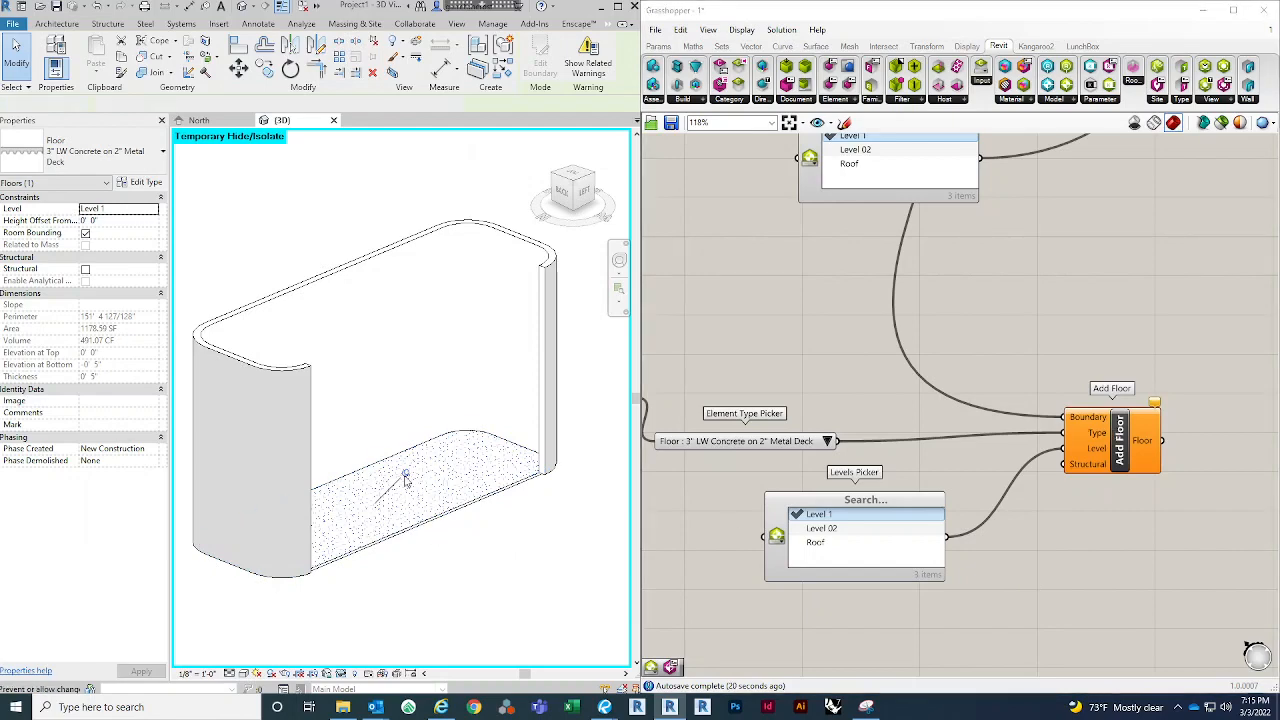
key("Escape")
left_click(418, 513)
key("Escape")
left_click(424, 530)
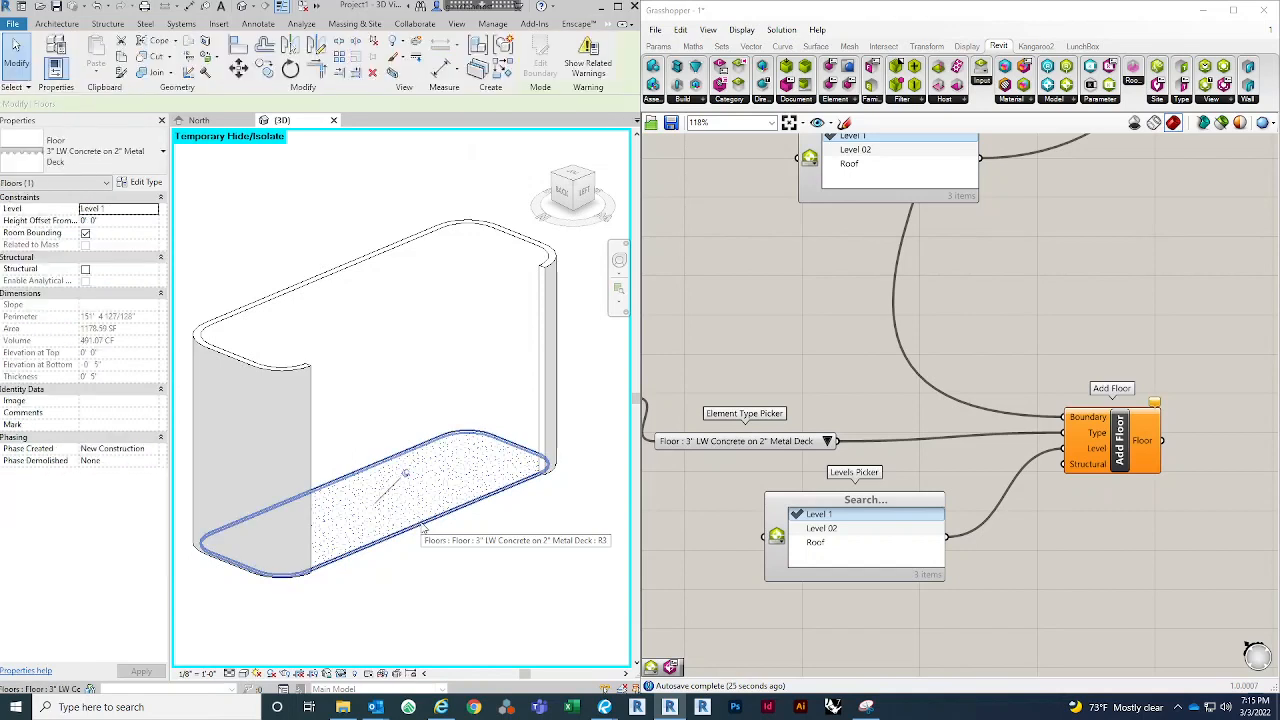
Step: Delete the Add Floor component together with its tracked elements, and delete the leftover floor from the 3D view
left_click(1130, 458)
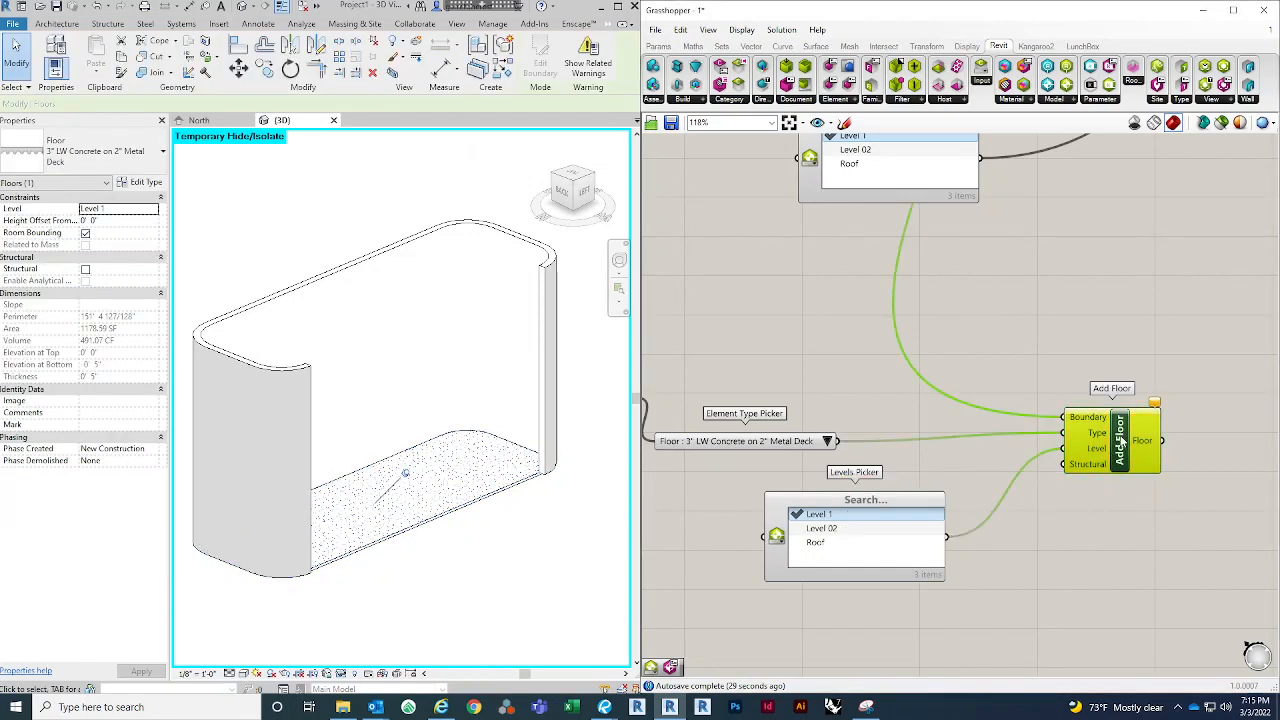
key("Delete")
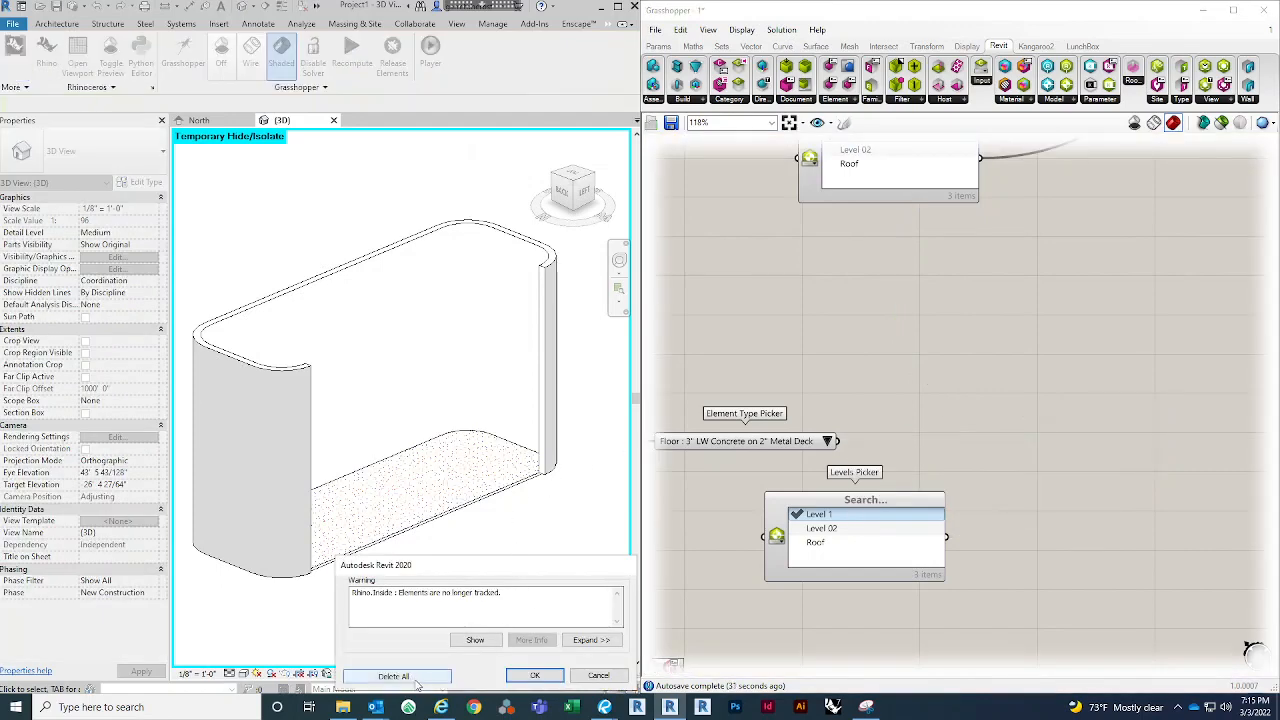
left_click(416, 679)
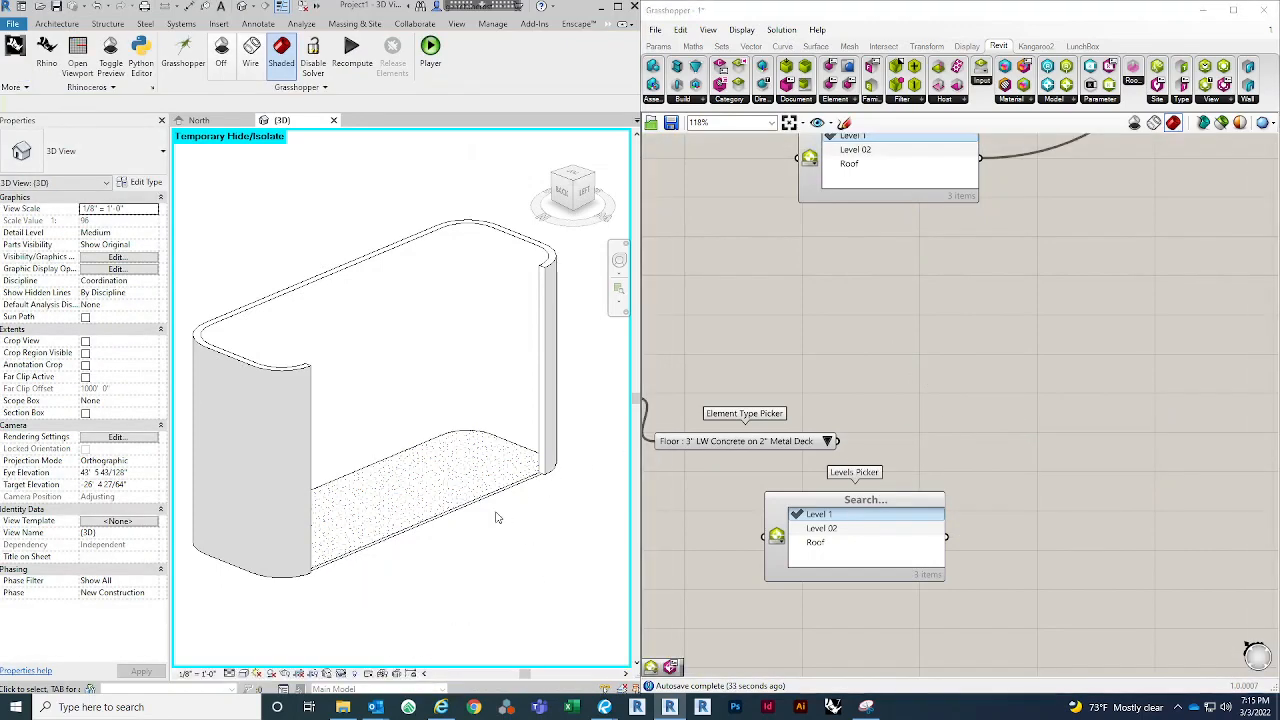
left_click(445, 488)
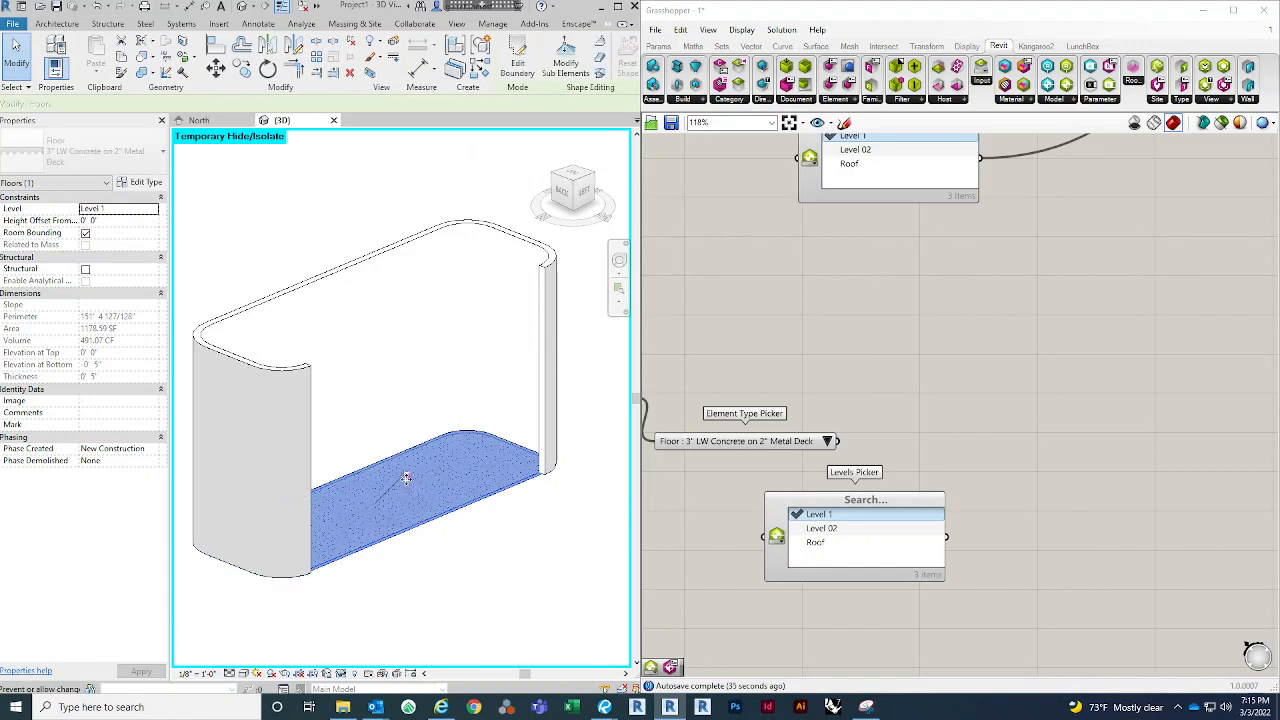
key("Delete")
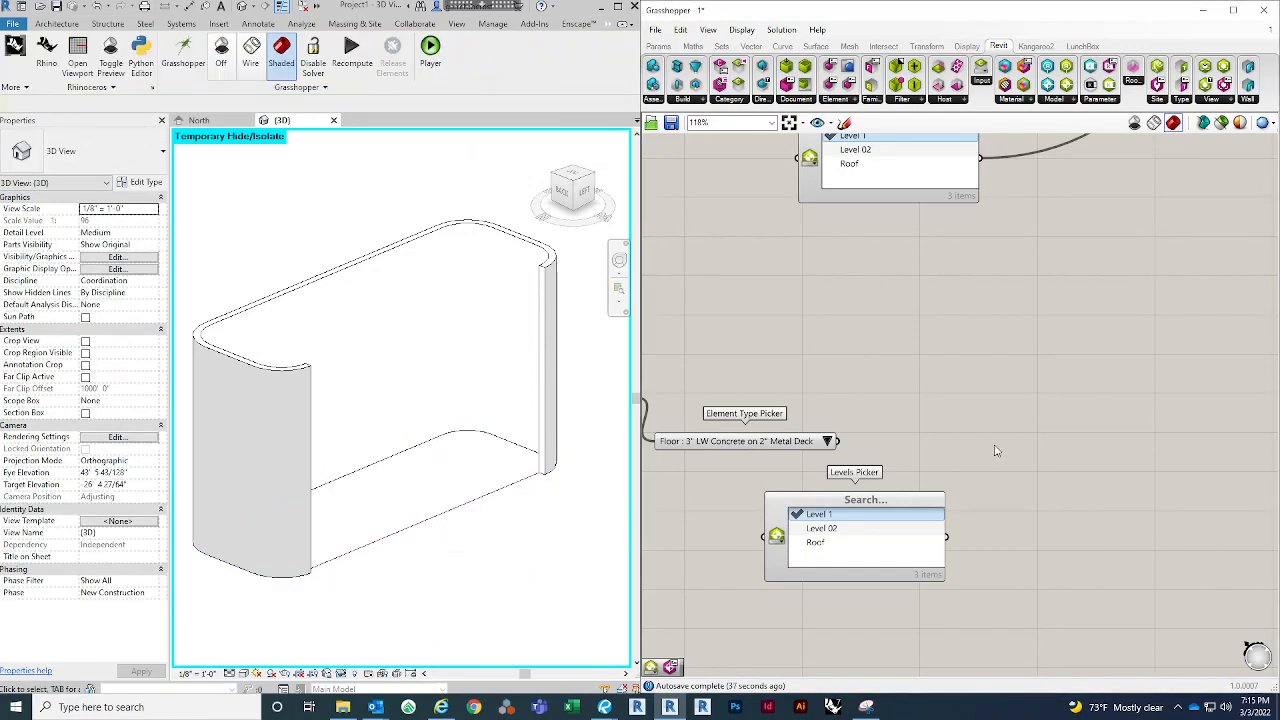
Step: Add a new Add Floor component and connect the floor Element Type Picker to its Type input
scroll(990, 446, "down", 3)
double_click(1058, 466)
type("ADD FLO")
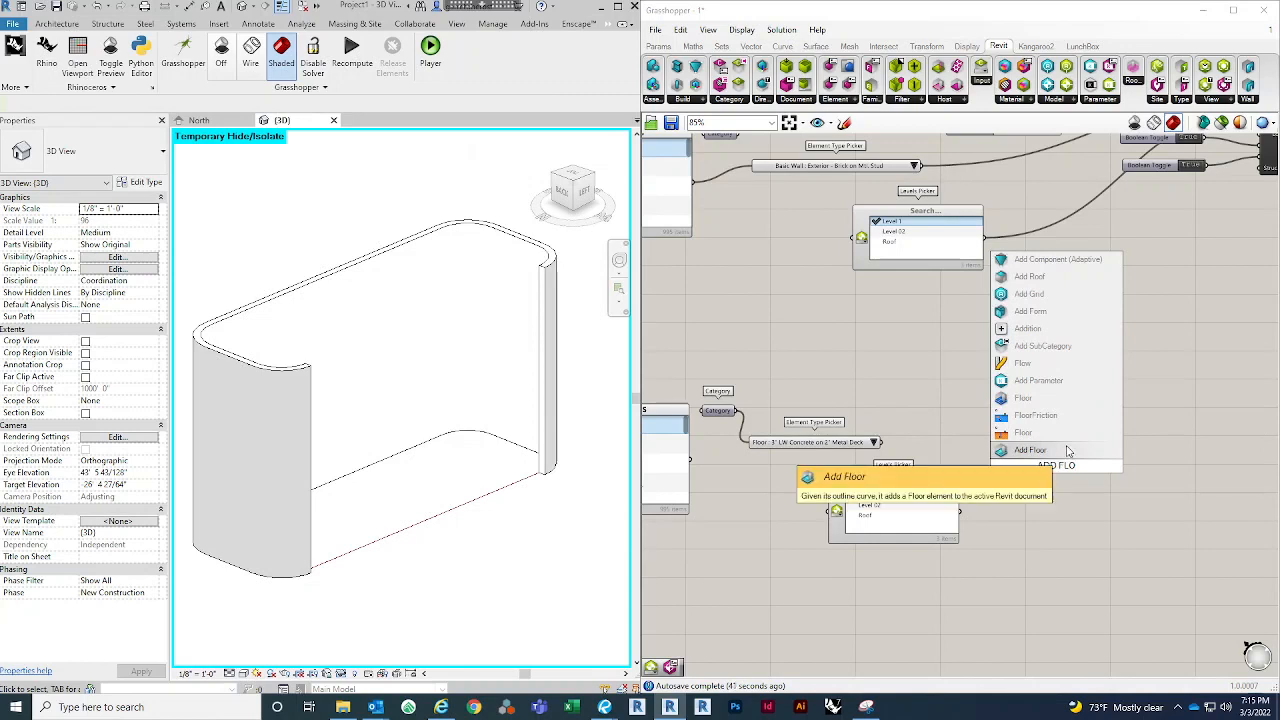
left_click(1068, 451)
left_click_drag(879, 443, 1028, 465)
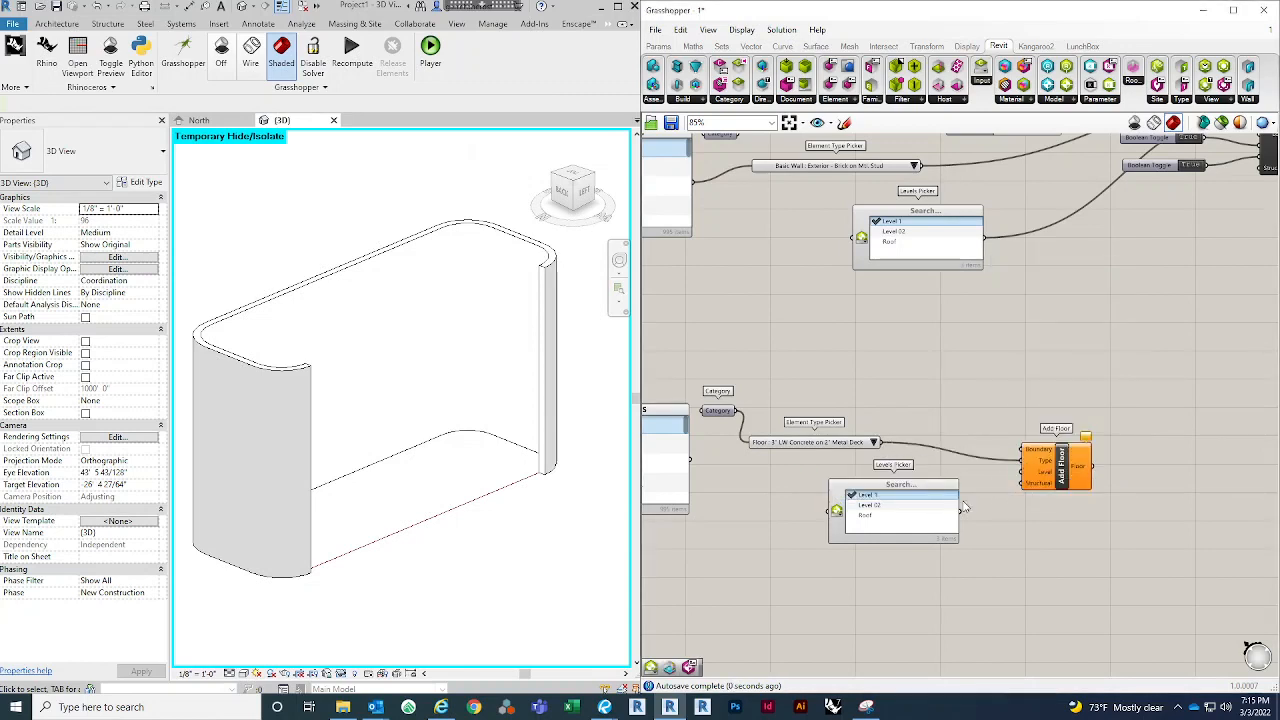
Step: Connect the floor Levels Picker to Add Floor's Level input and the Rectangle output to its Boundary input
left_click_drag(960, 511, 1020, 476)
scroll(957, 585, "down", 5)
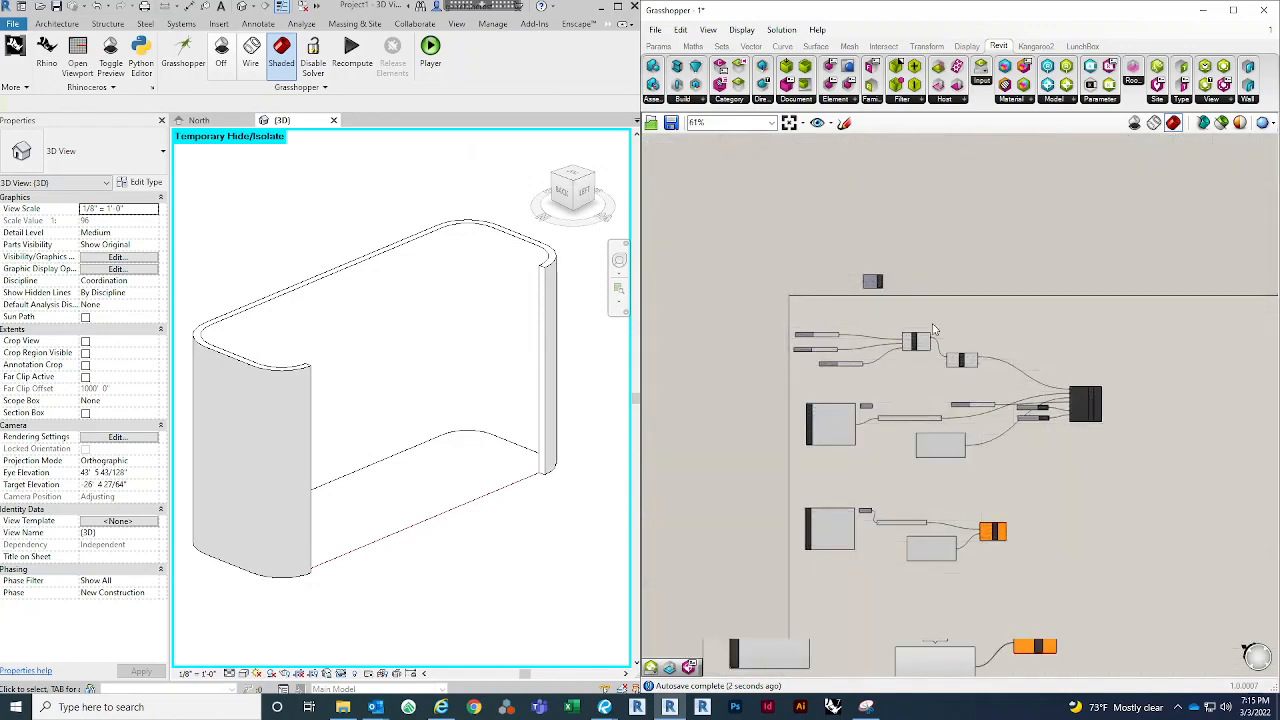
scroll(930, 361, "up", 3)
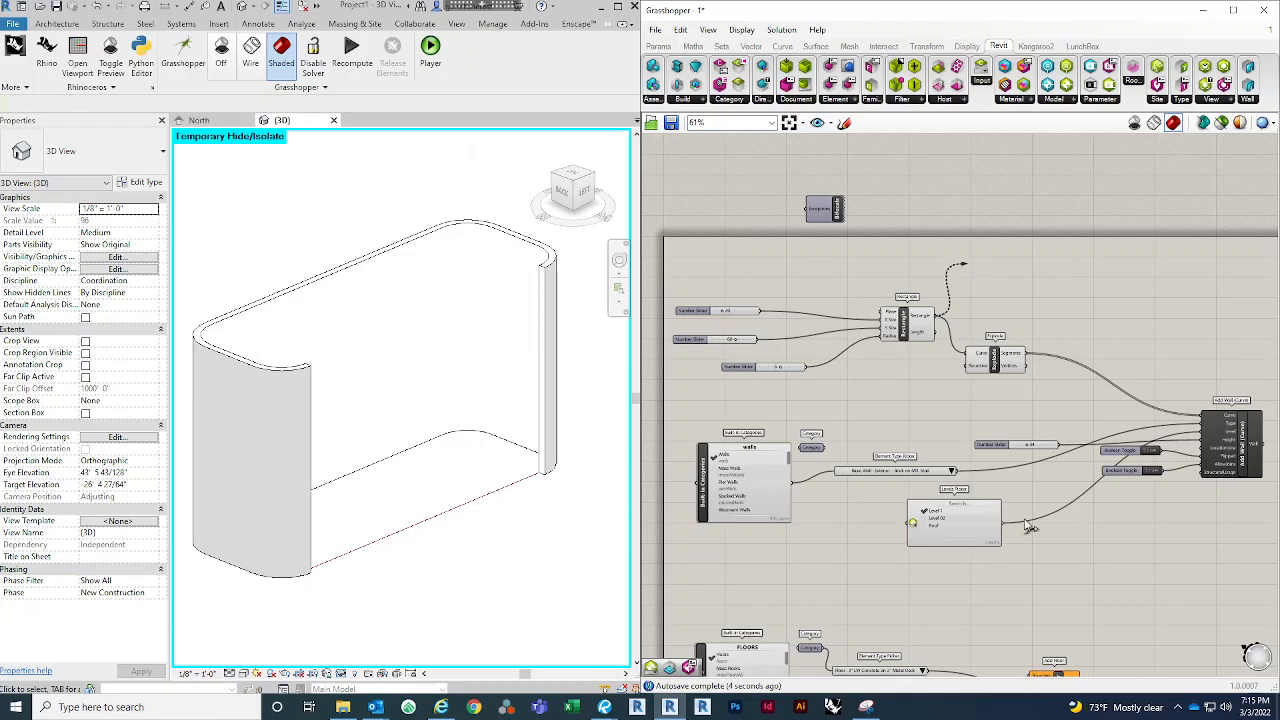
scroll(1030, 530, "down", 3)
left_click_drag(1016, 551, 1002, 485)
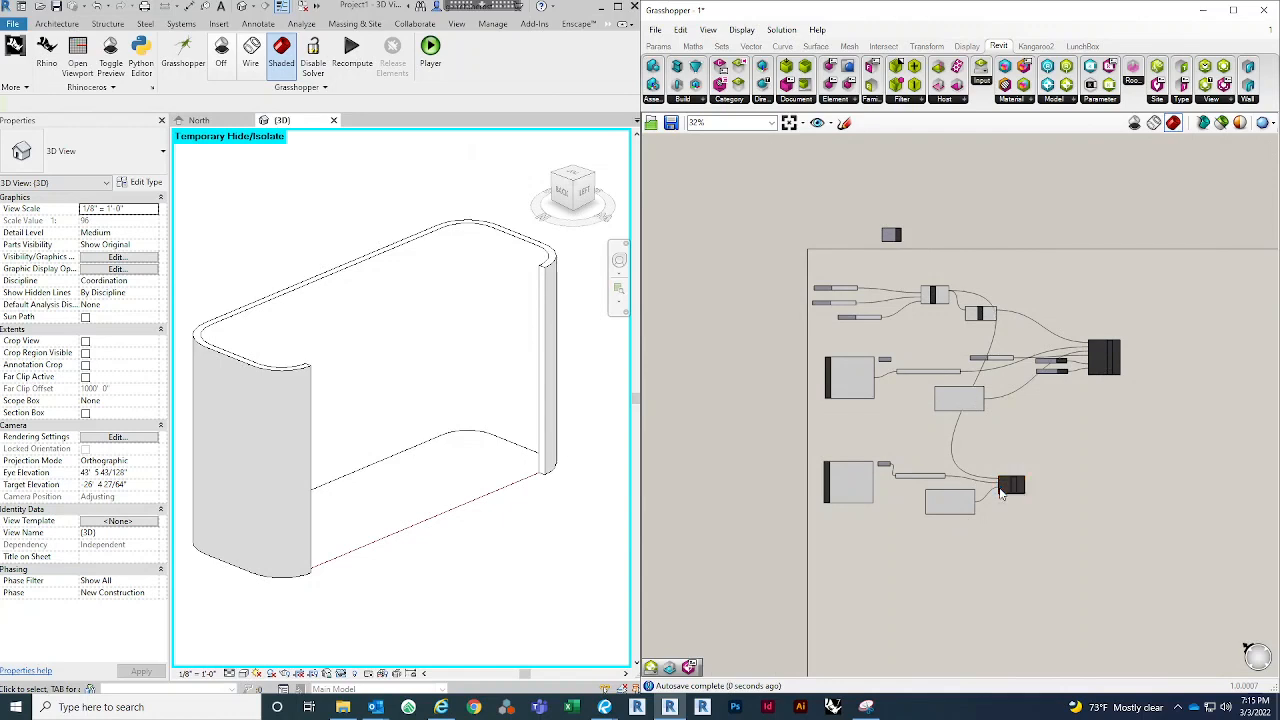
scroll(1000, 488, "up", 4)
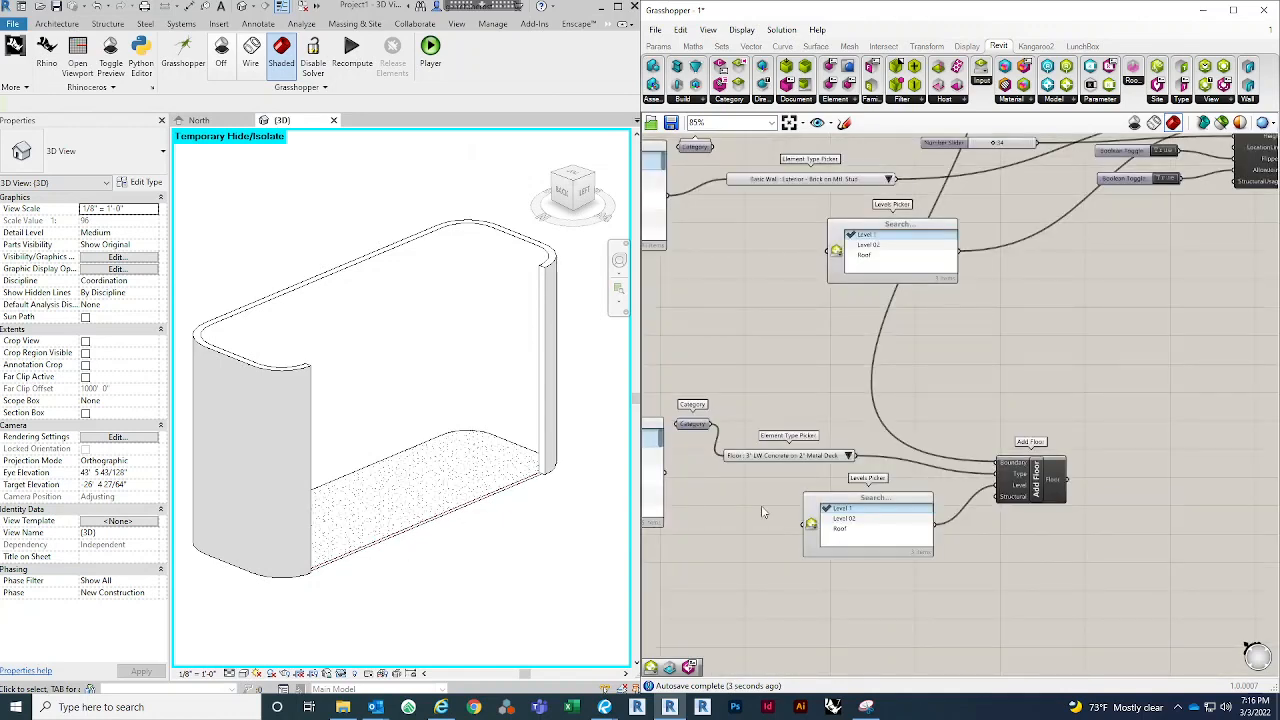
left_click_drag(1037, 490, 1053, 495)
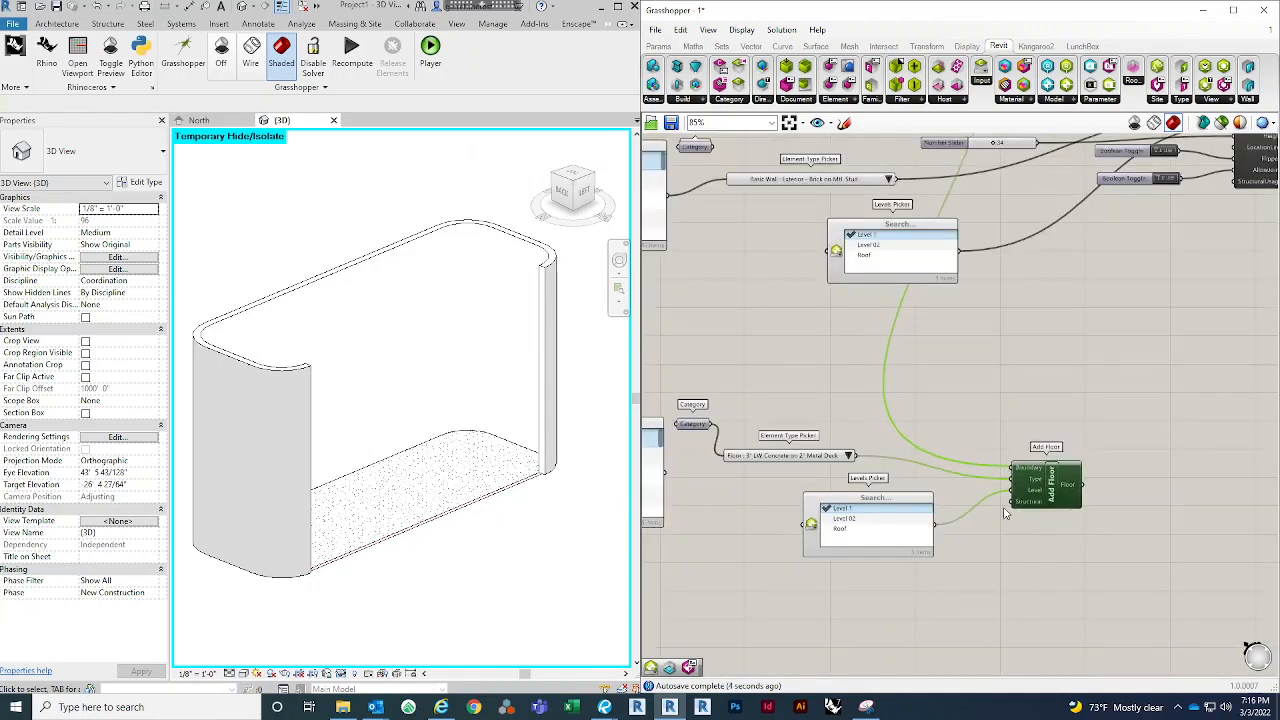
Step: Set the floor Levels Picker to Level 02 and check the floor's level constraints in the Revit 3D view
scroll(905, 555, "up", 1)
left_click(434, 502)
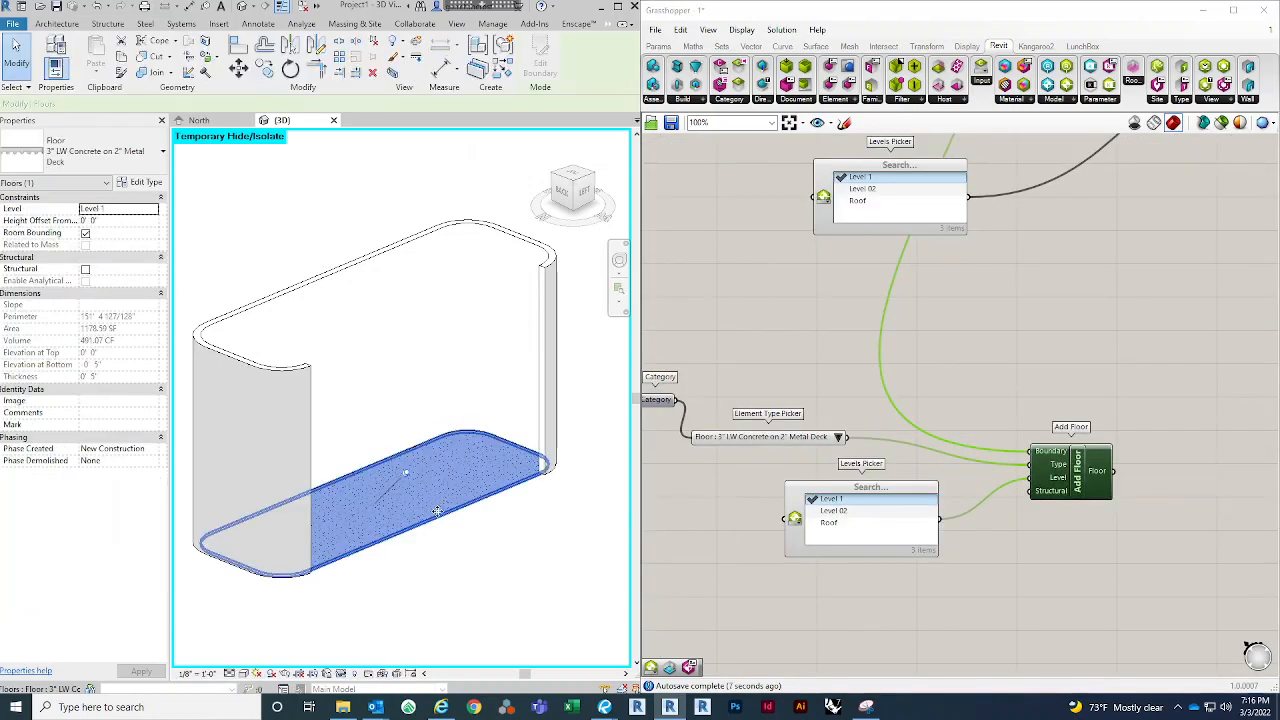
left_click(835, 511)
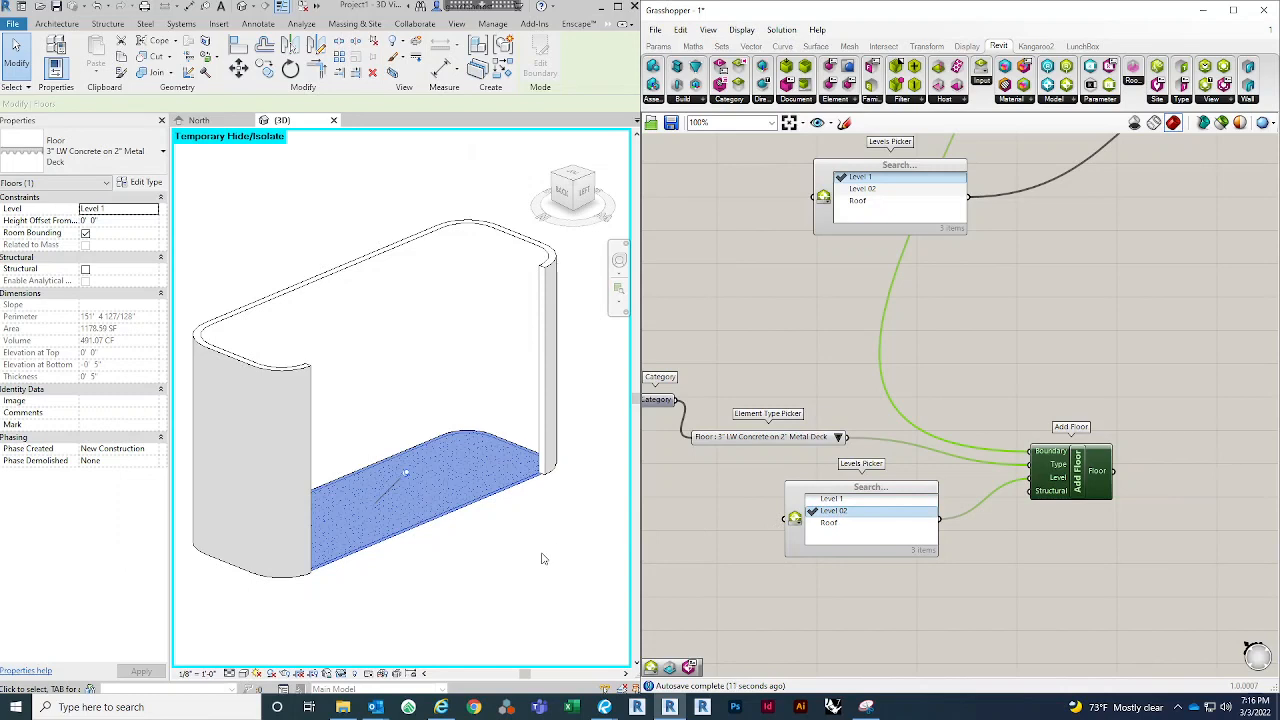
left_click(476, 498)
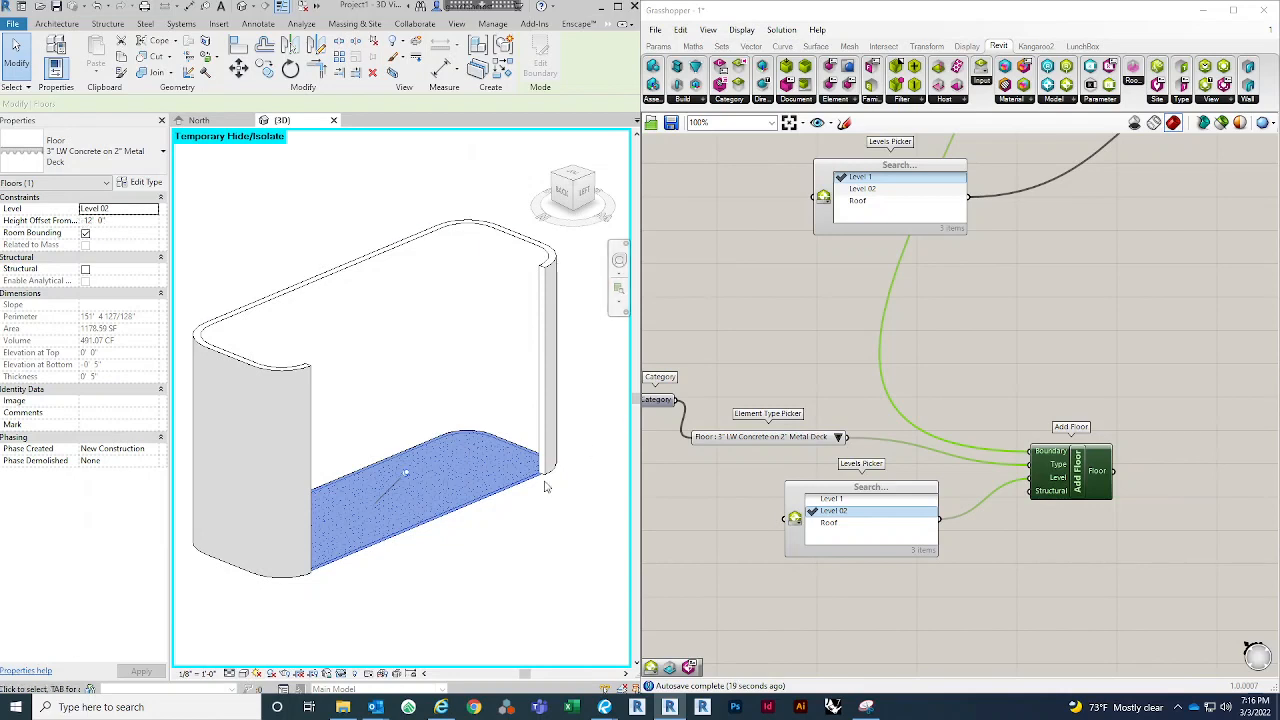
Step: Deselect the Revit floor and return the floor Levels Picker to Level 1
left_click(490, 516)
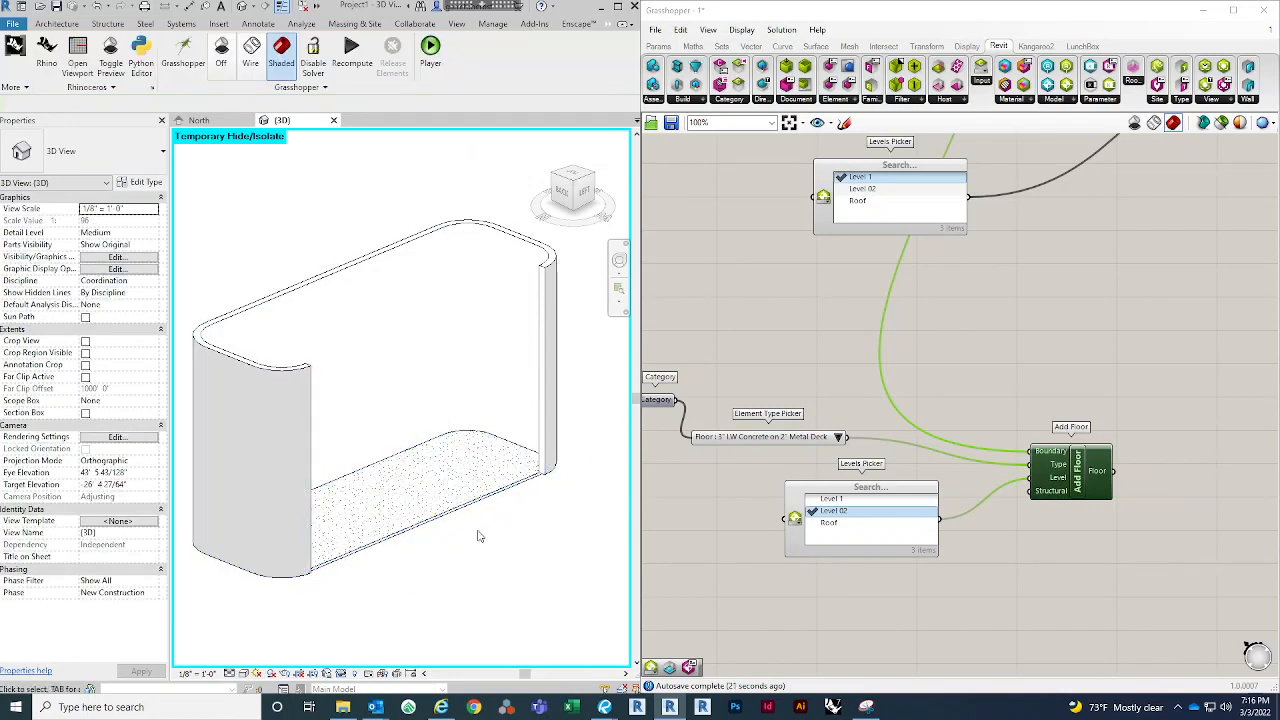
right_click(844, 521)
left_click(835, 500)
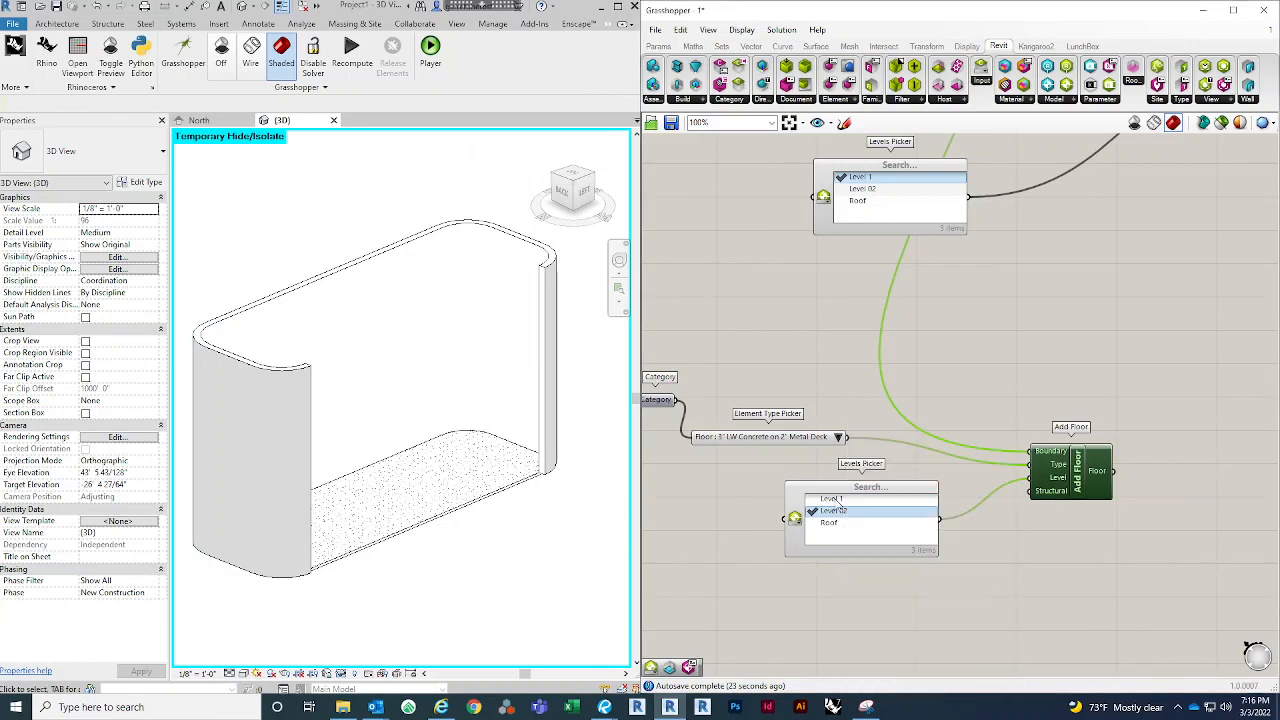
left_click(830, 499)
scroll(1001, 383, "down", 2)
left_click_drag(1043, 446, 1036, 432)
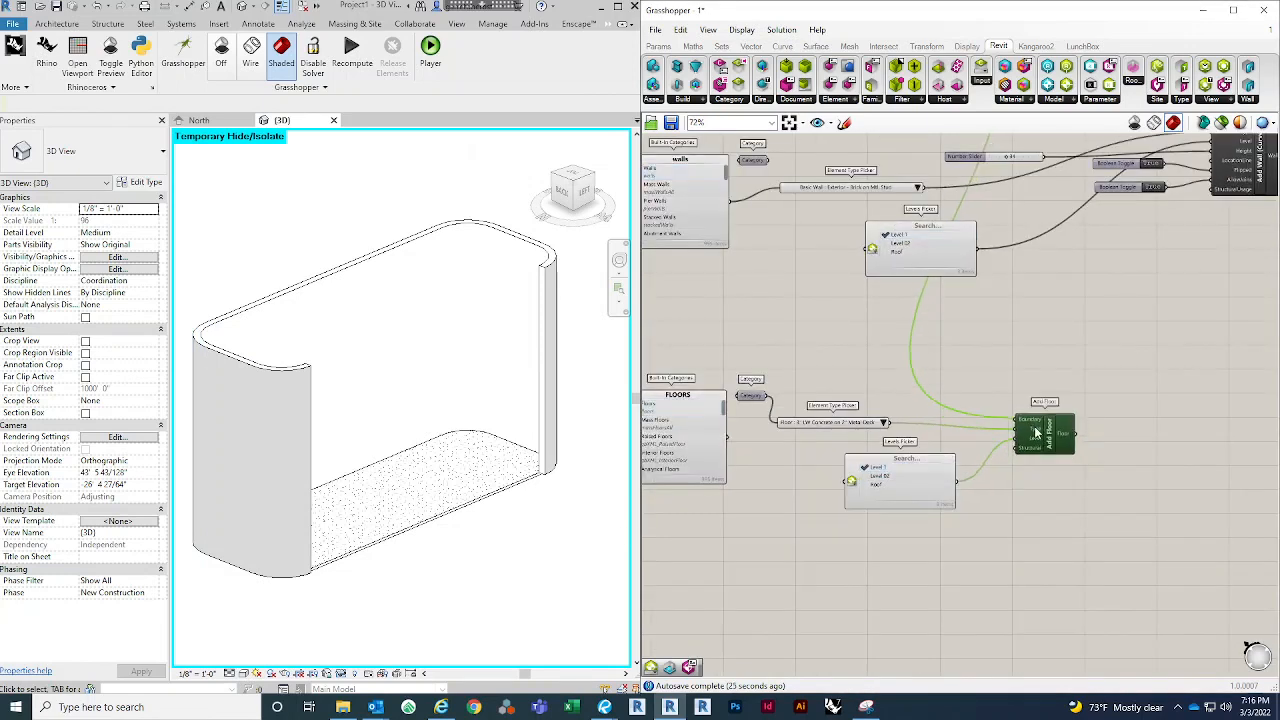
left_click(1036, 475)
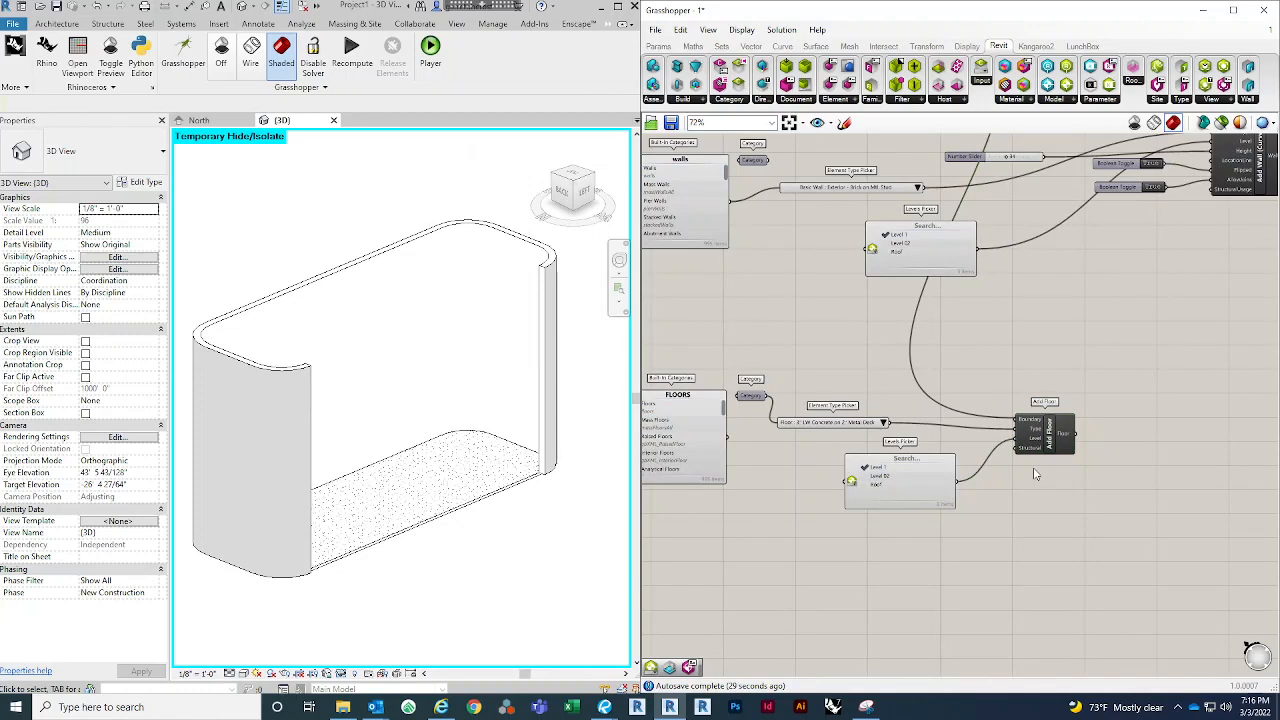
Step: Add a Level Identity component below Add Floor and connect the floor Levels Picker to its Level input
right_click_drag(1036, 476, 1037, 544)
scroll(1037, 546, "down", 3)
scroll(947, 287, "up", 2)
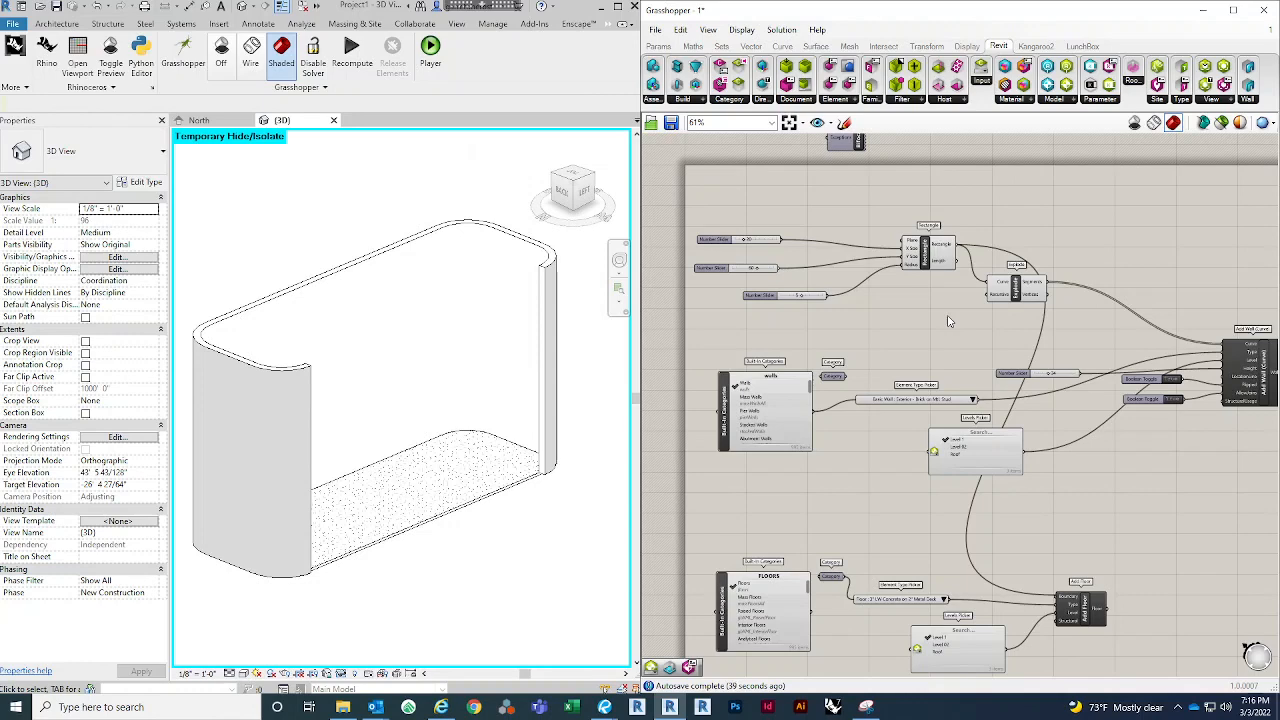
right_click_drag(1072, 557, 1023, 415)
scroll(999, 503, "up", 3)
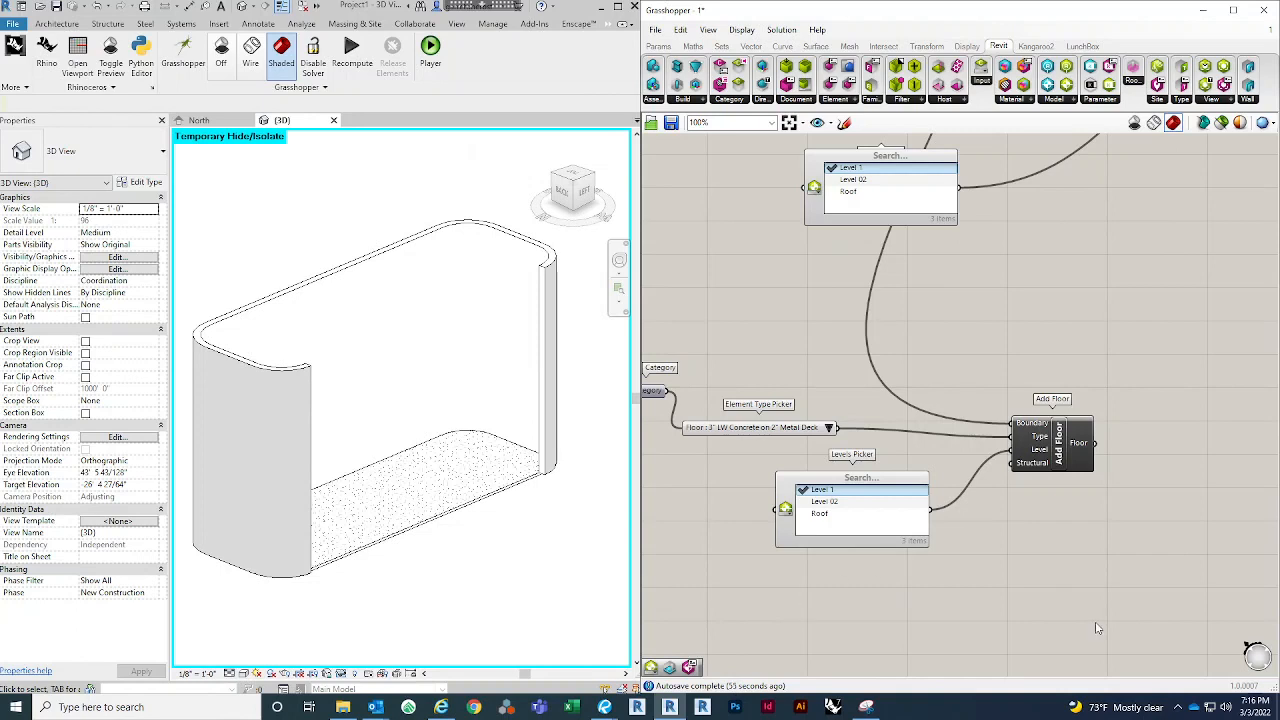
right_click_drag(1098, 627, 1058, 516)
scroll(992, 570, "down", 1)
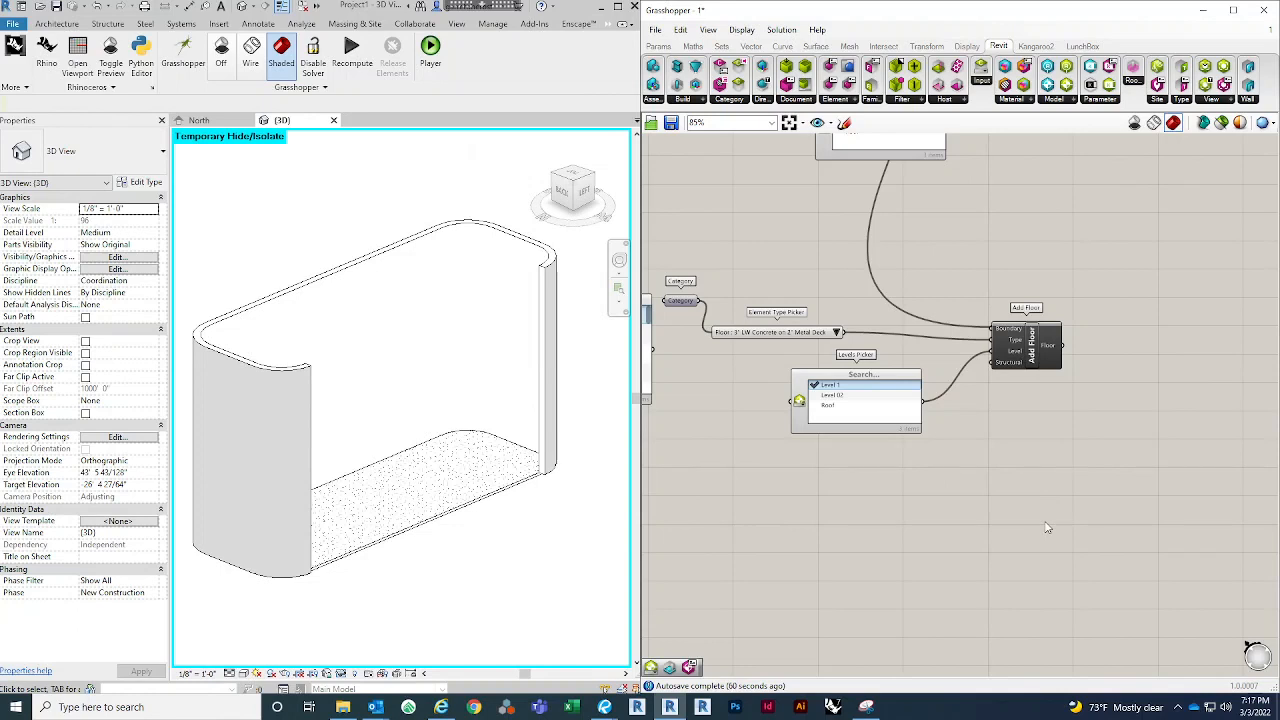
double_click(1033, 488)
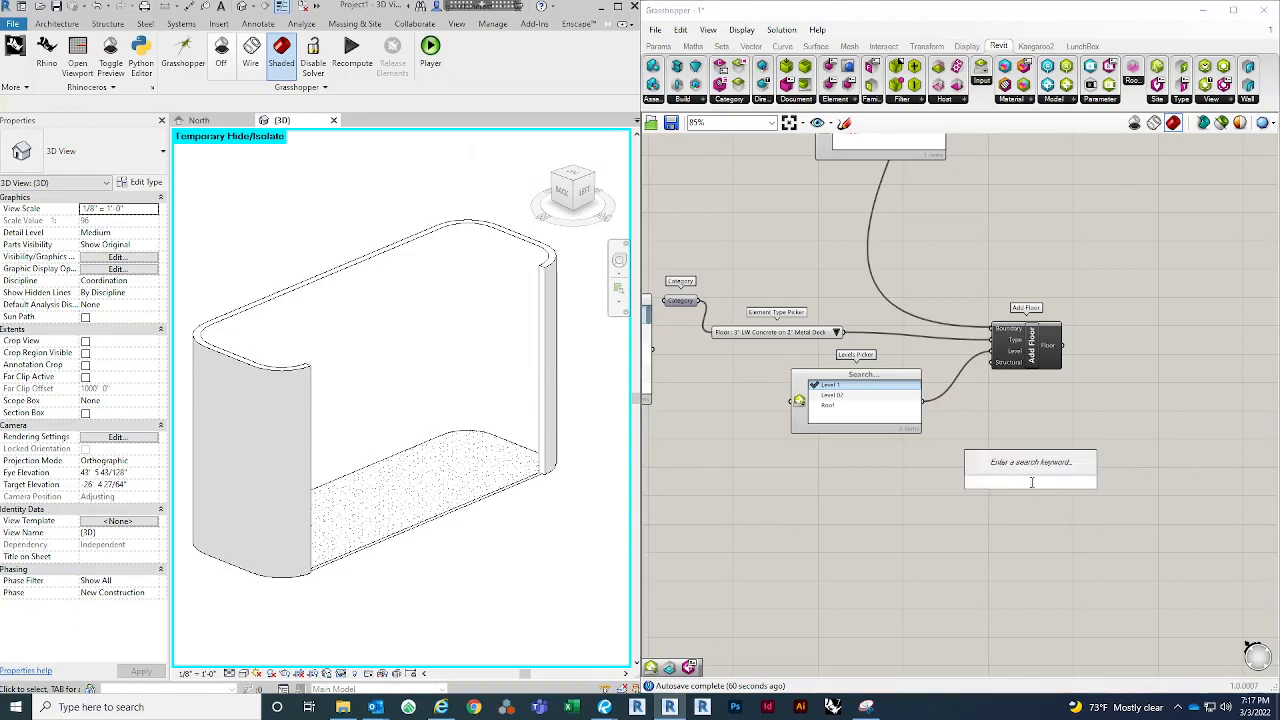
type("LEVEL")
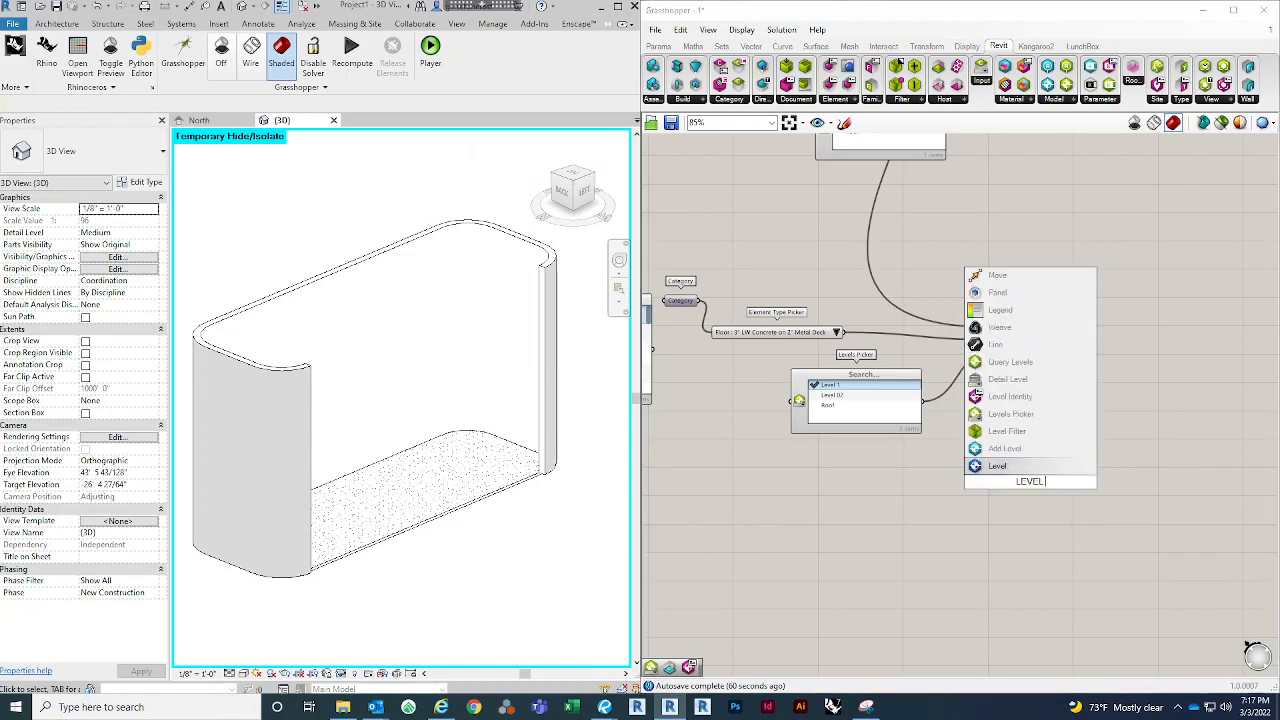
type(" IDEN")
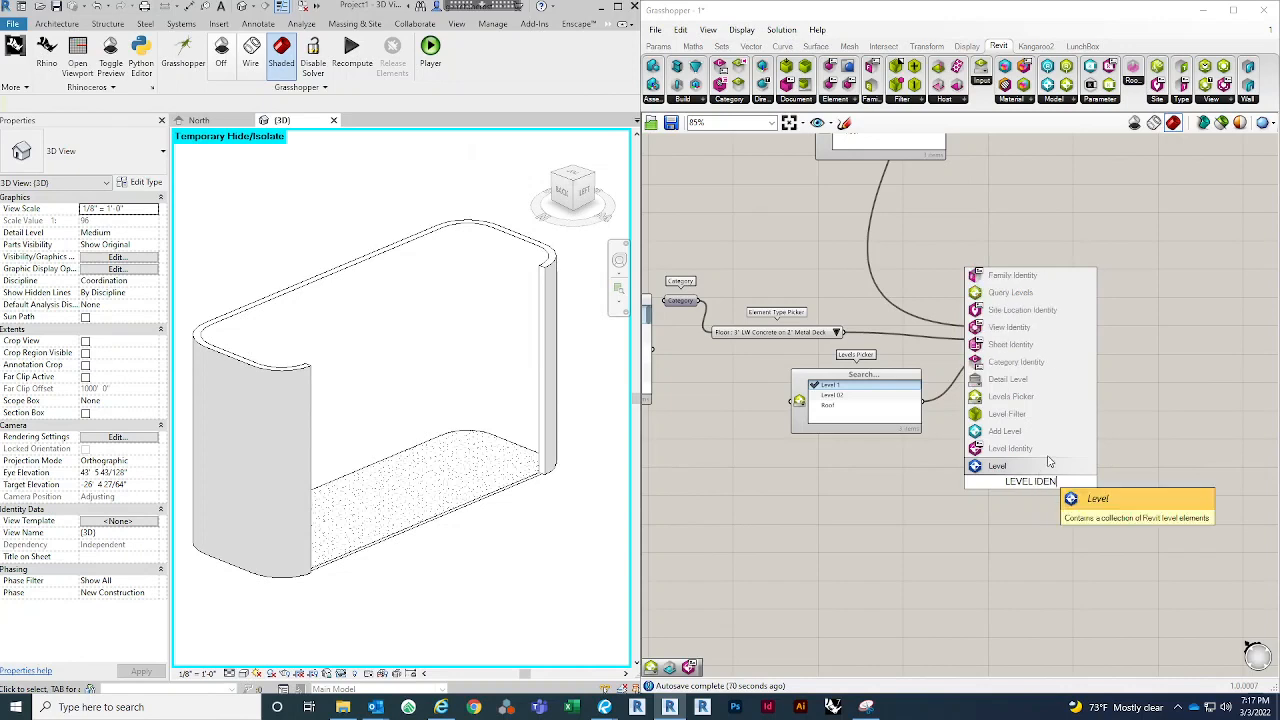
key("Up")
key("Return")
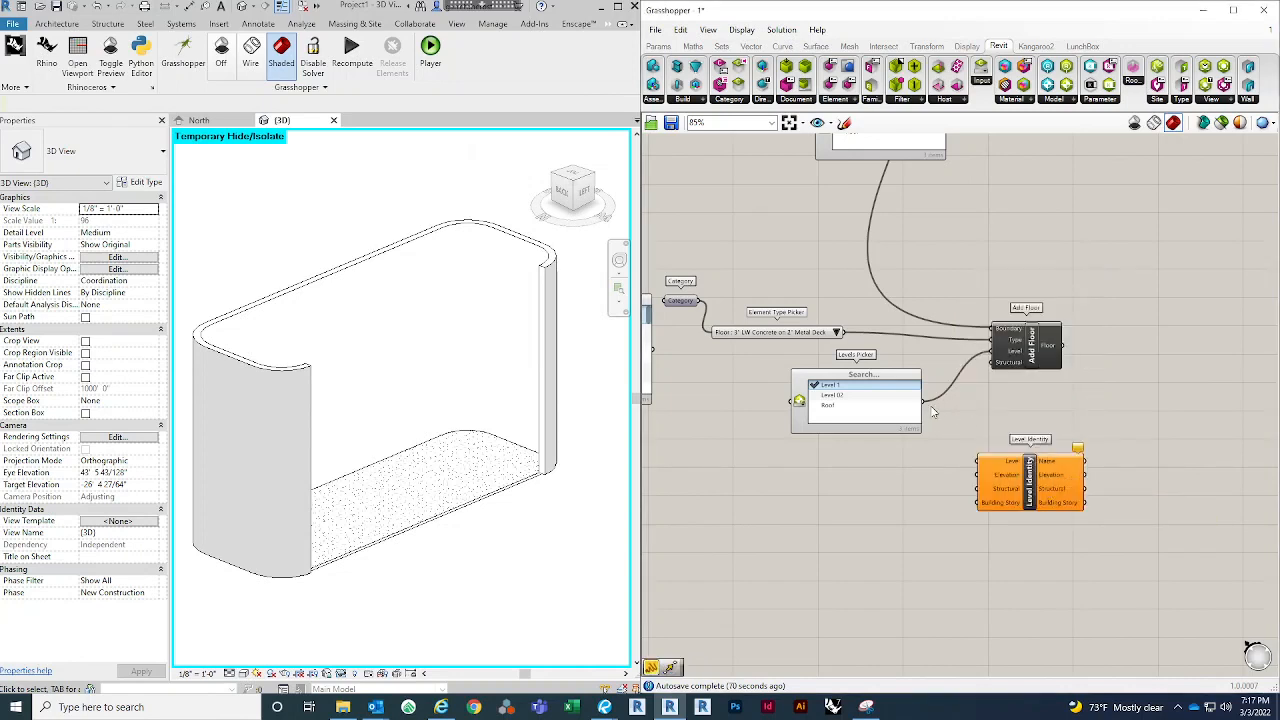
left_click_drag(922, 402, 977, 468)
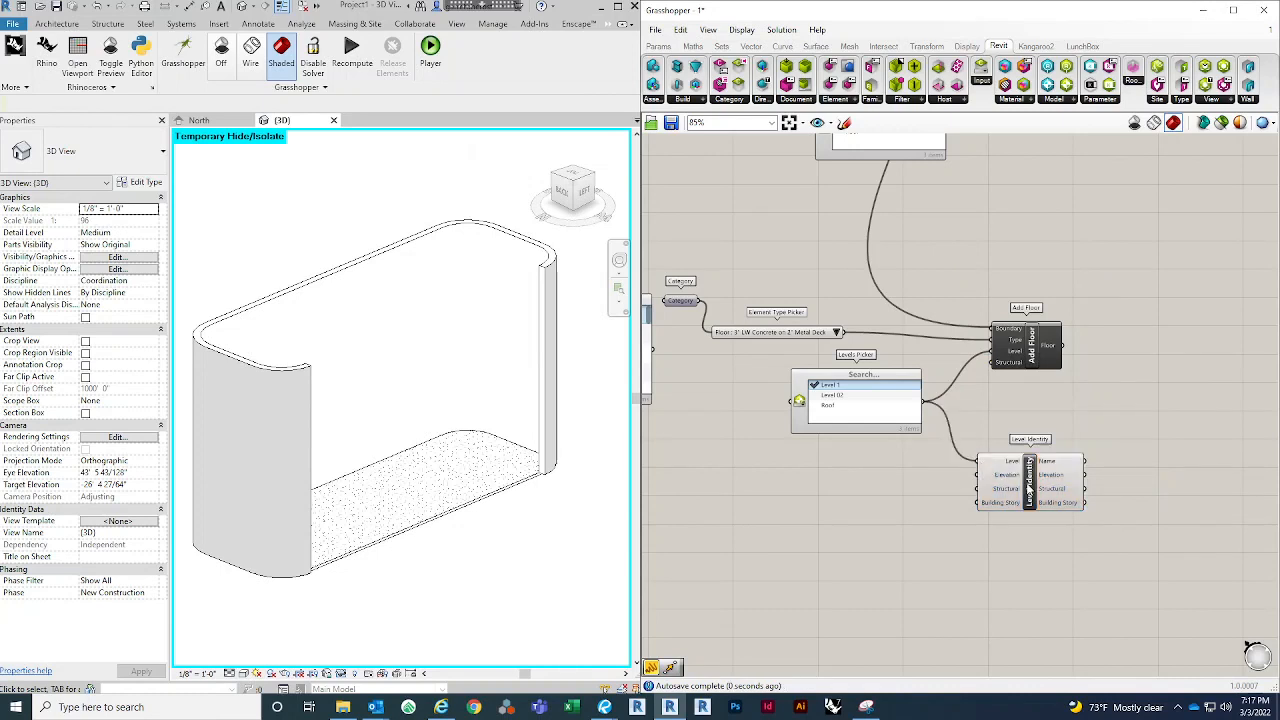
Step: Move the Level Identity component down and well to the side to clear space below the floor components
right_click_drag(1051, 523, 1025, 478)
left_click_drag(996, 436, 1001, 529)
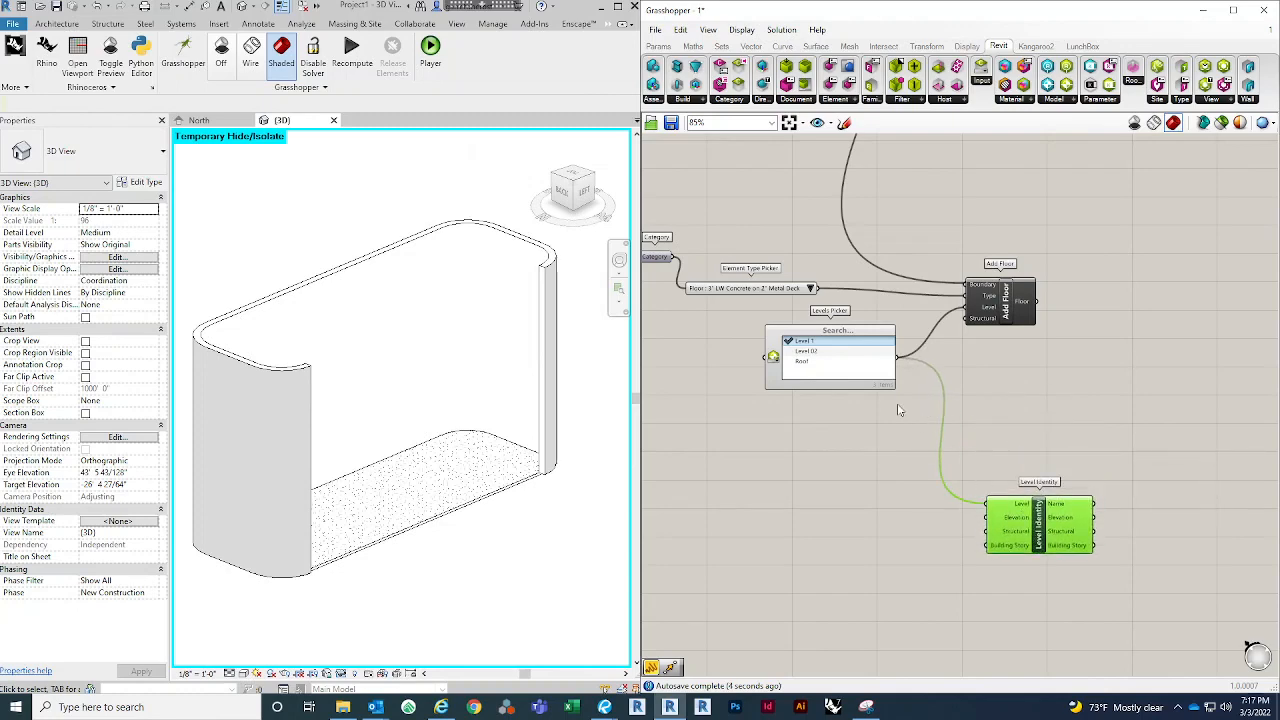
left_click(875, 387)
scroll(1045, 384, "down", 3)
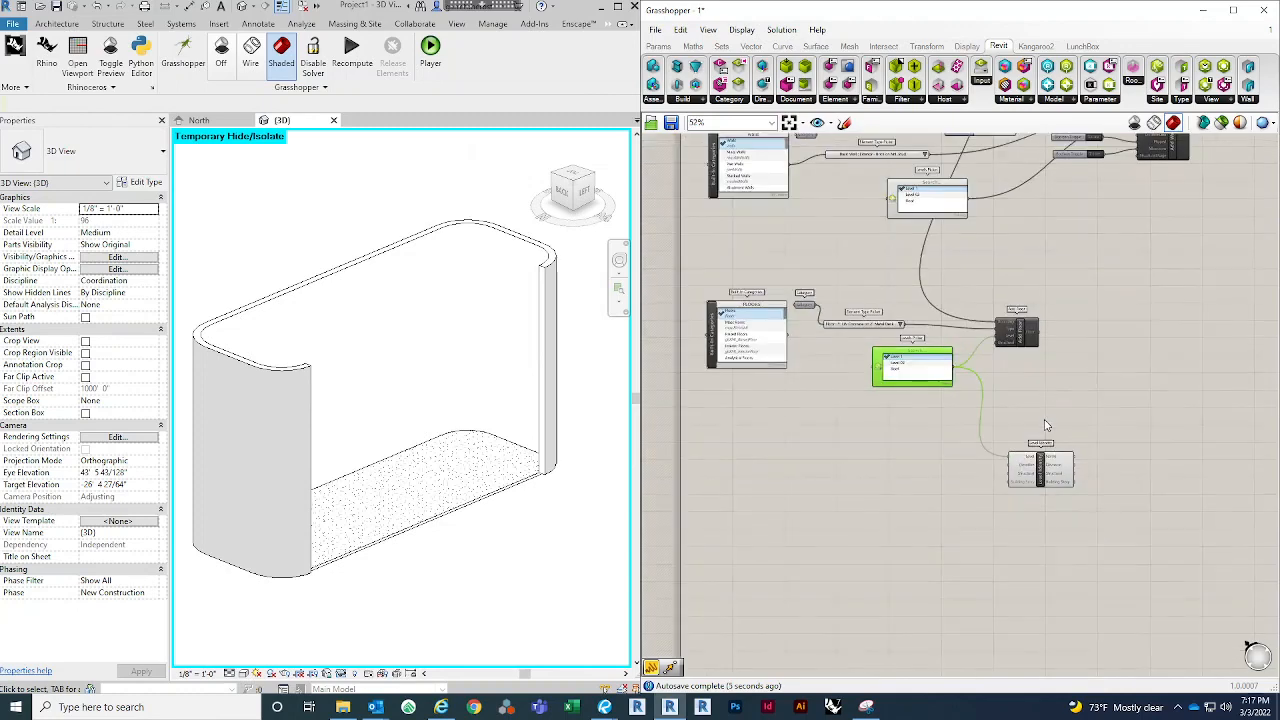
left_click_drag(1055, 469, 1178, 478)
left_click(1075, 472)
scroll(810, 290, "up", 2)
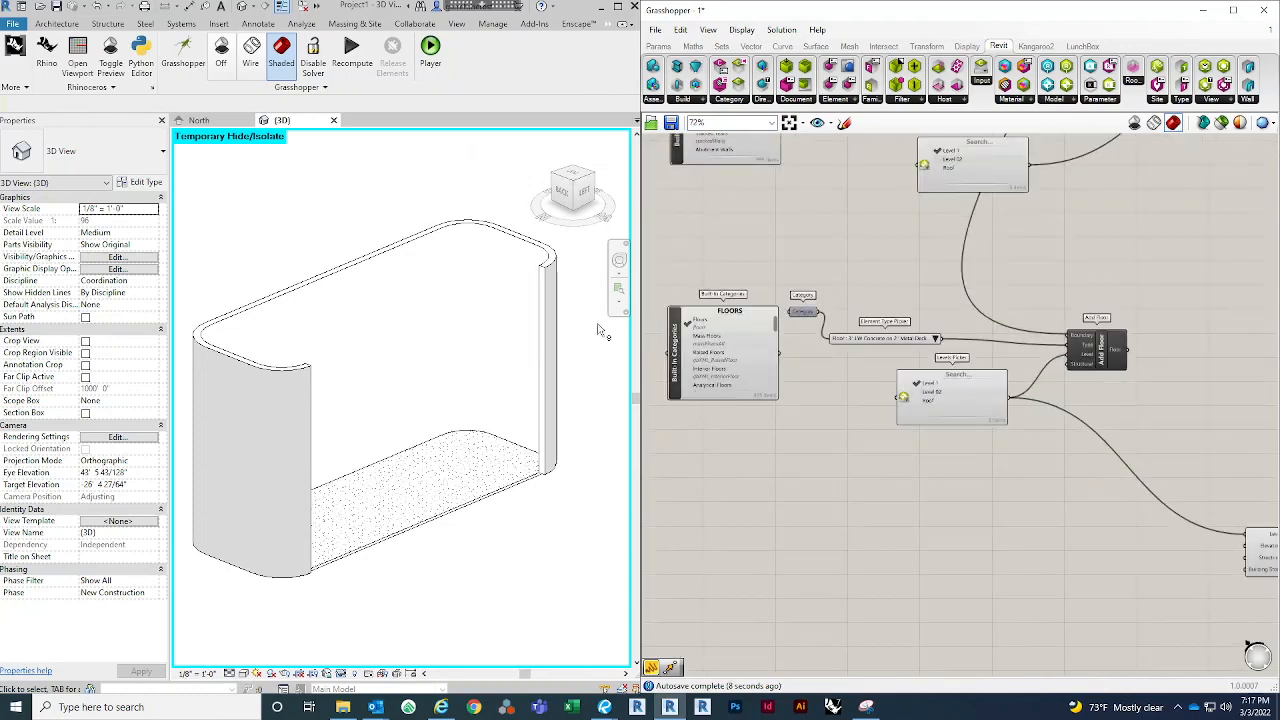
scroll(1012, 293, "down", 2)
Step: Duplicate the whole floor component group, from Built-In Categories to Add Floor, directly below the original
left_click_drag(1150, 460, 765, 276)
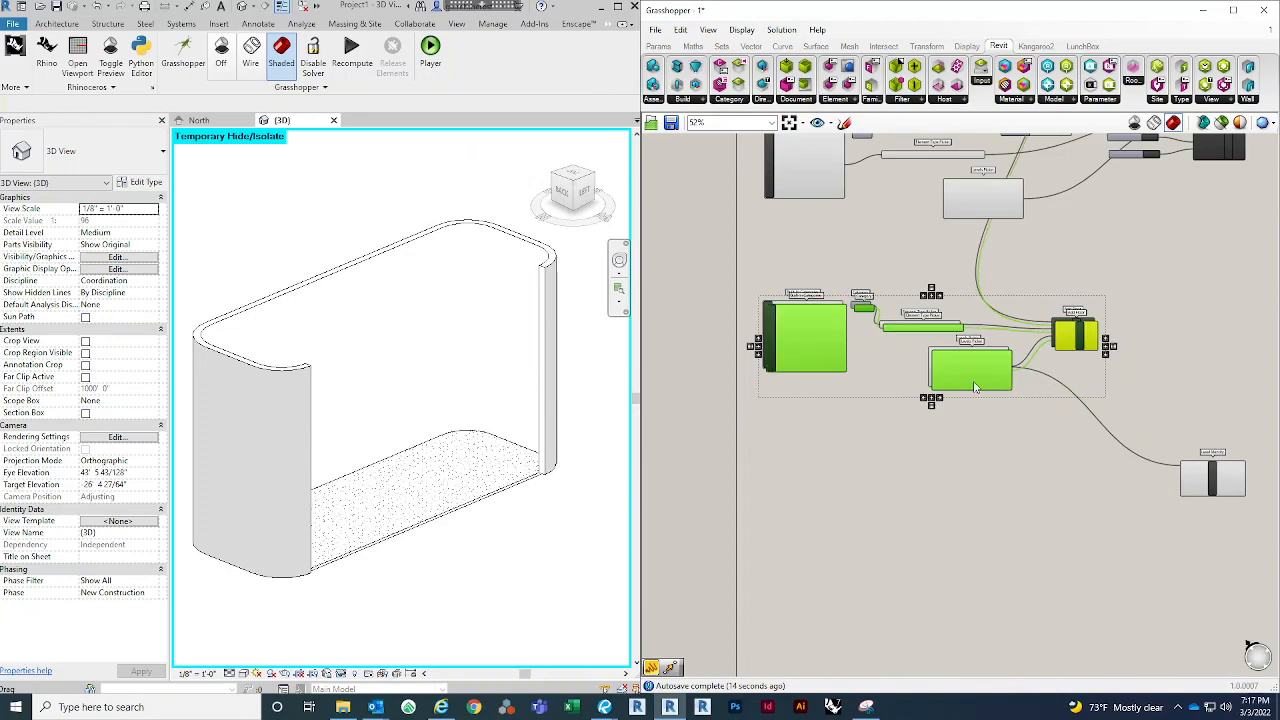
left_click_drag(972, 385, 975, 525, "alt")
left_click(975, 543)
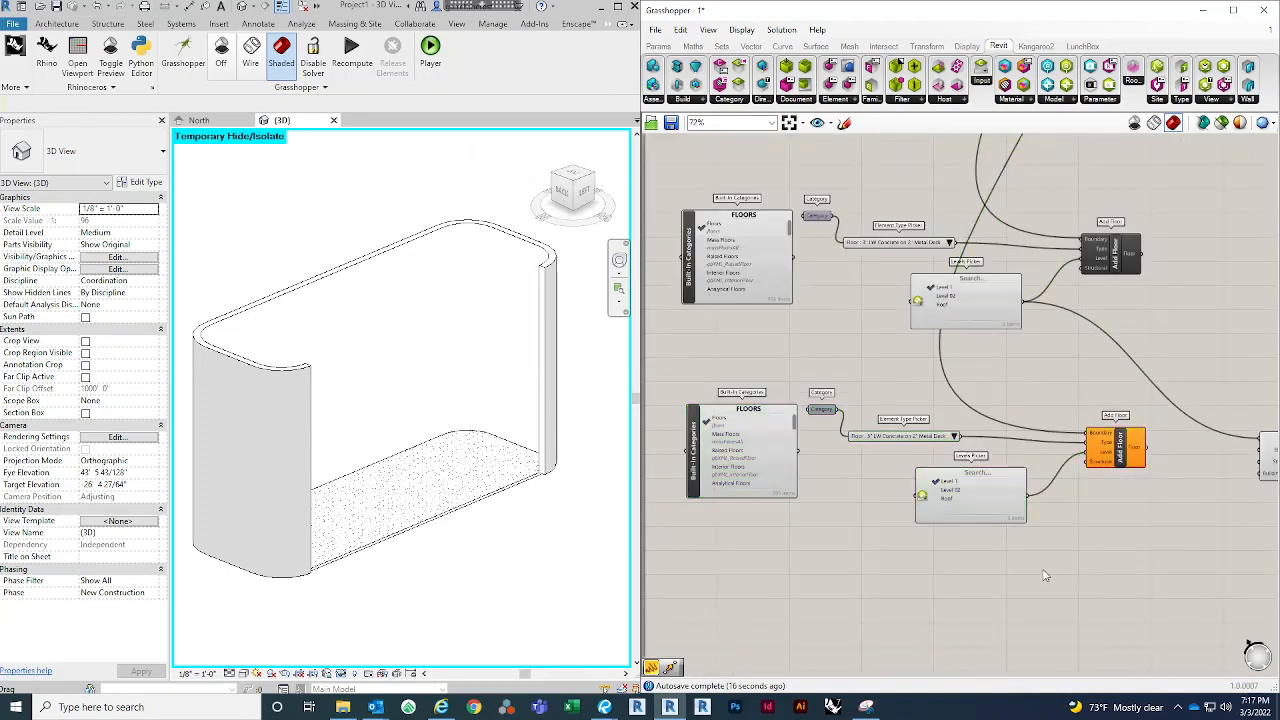
Step: Set the duplicated floor group's Levels Picker to Level 02
scroll(918, 503, "up", 2)
left_click(896, 479)
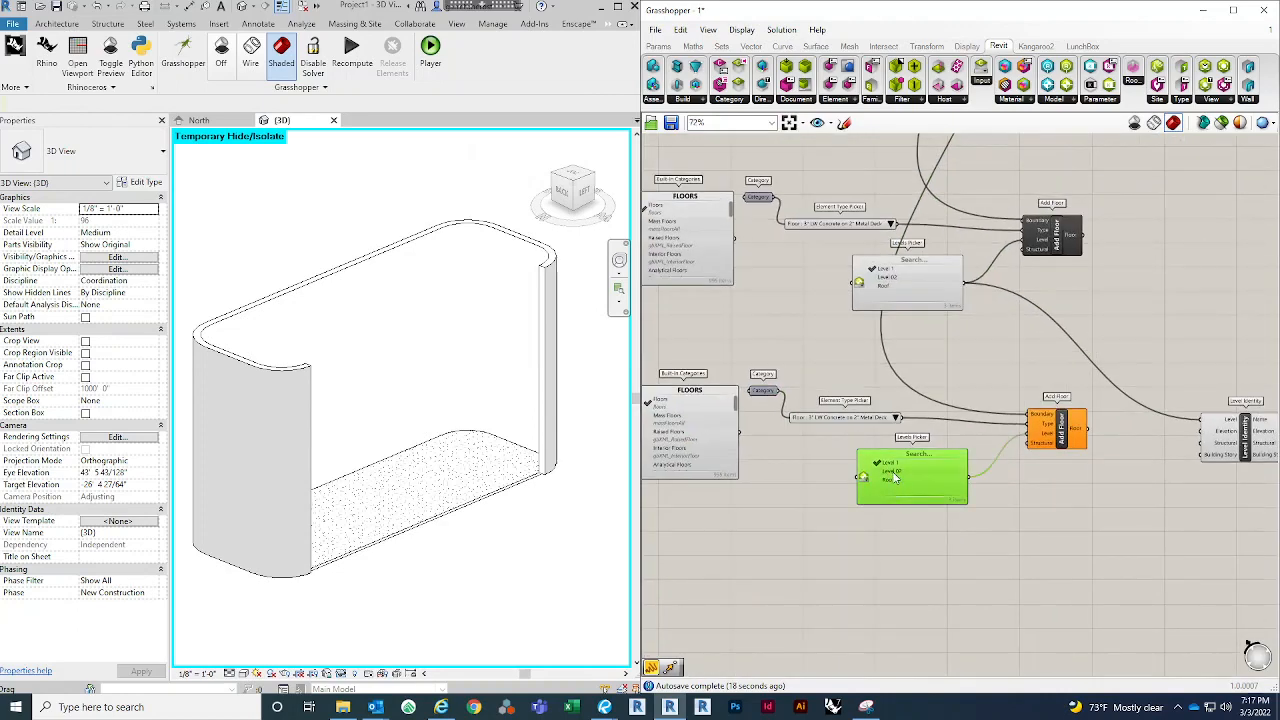
scroll(892, 478, "up", 4)
left_click(890, 478)
scroll(890, 478, "down", 3)
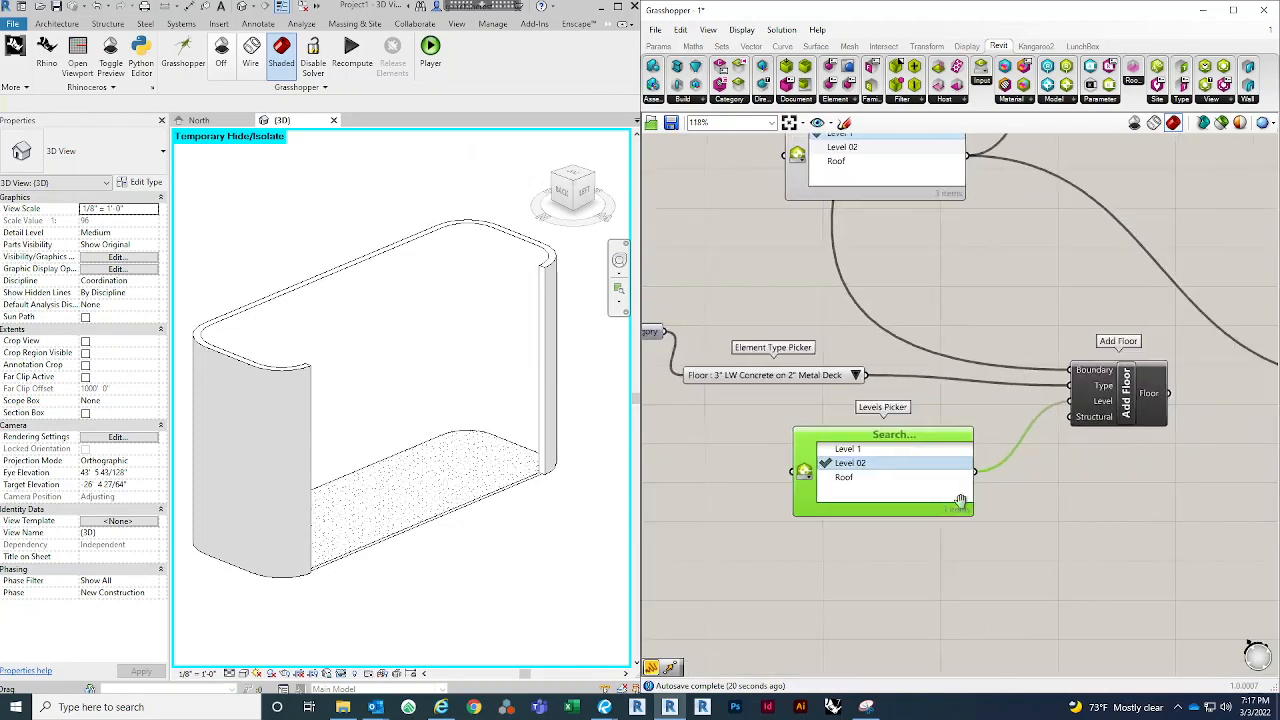
Step: Move Level Identity beside the duplicated Add Floor and feed its Level input from the duplicated Levels Picker instead
left_click_drag(1253, 388, 1078, 496)
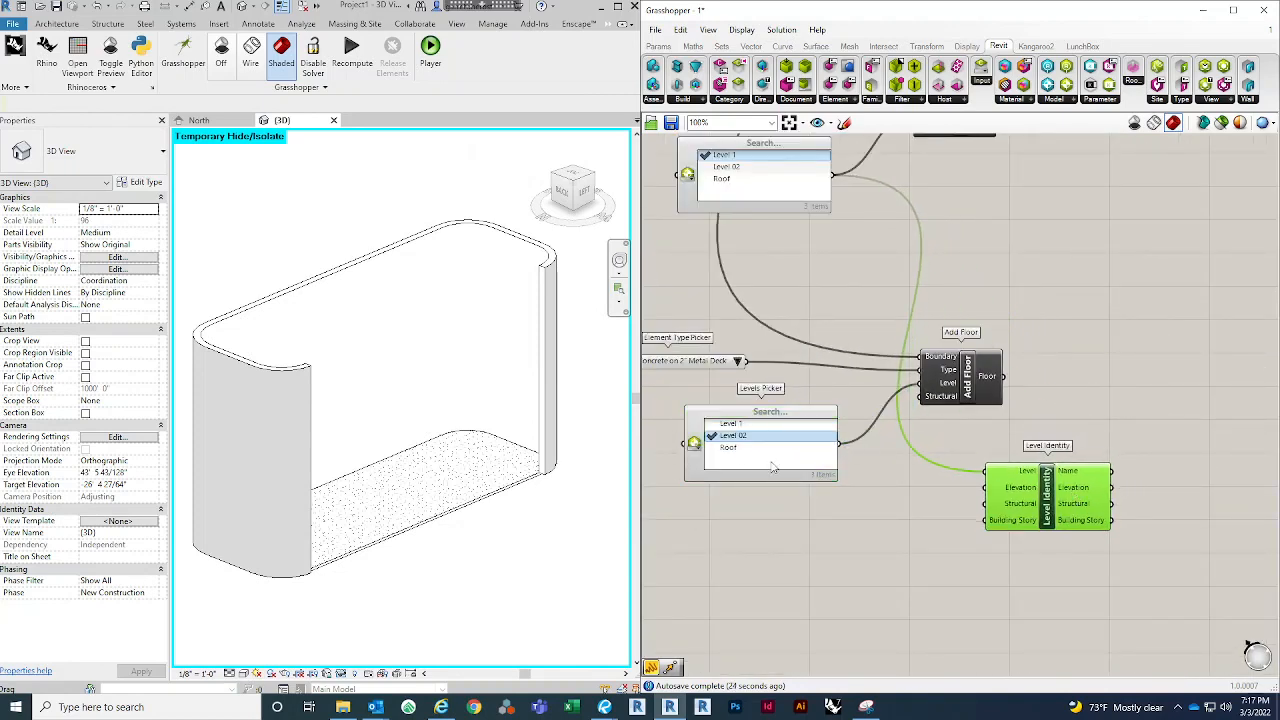
left_click_drag(837, 444, 986, 471)
scroll(1000, 555, "down", 1)
scroll(1060, 527, "up", 3)
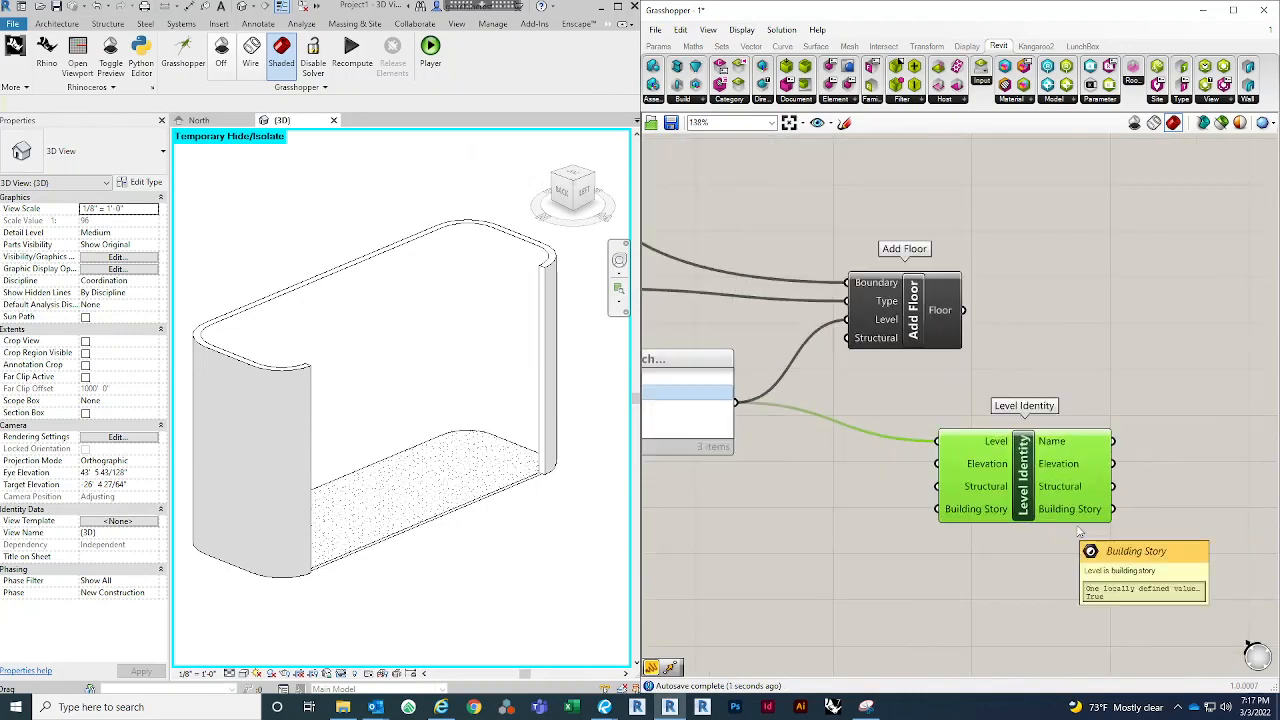
Step: Add a Panel next to Level Identity and connect the Name output to it
double_click(1138, 519)
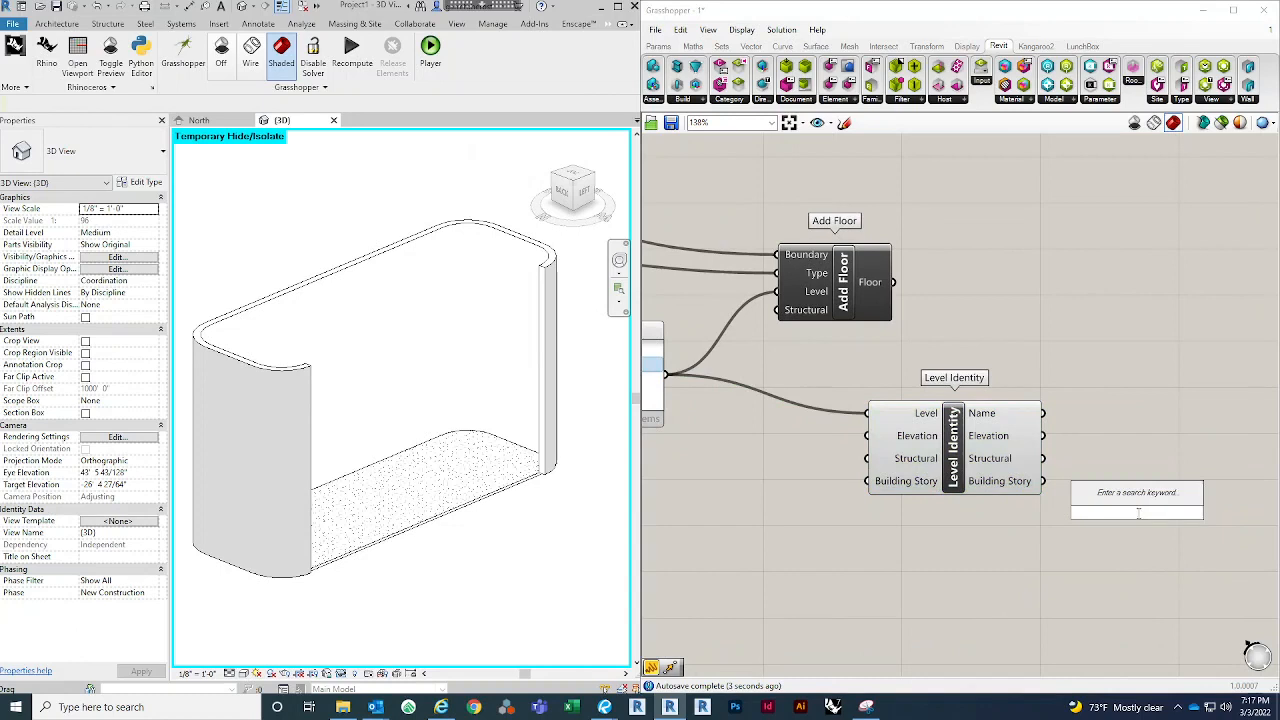
type("panel")
key("Return")
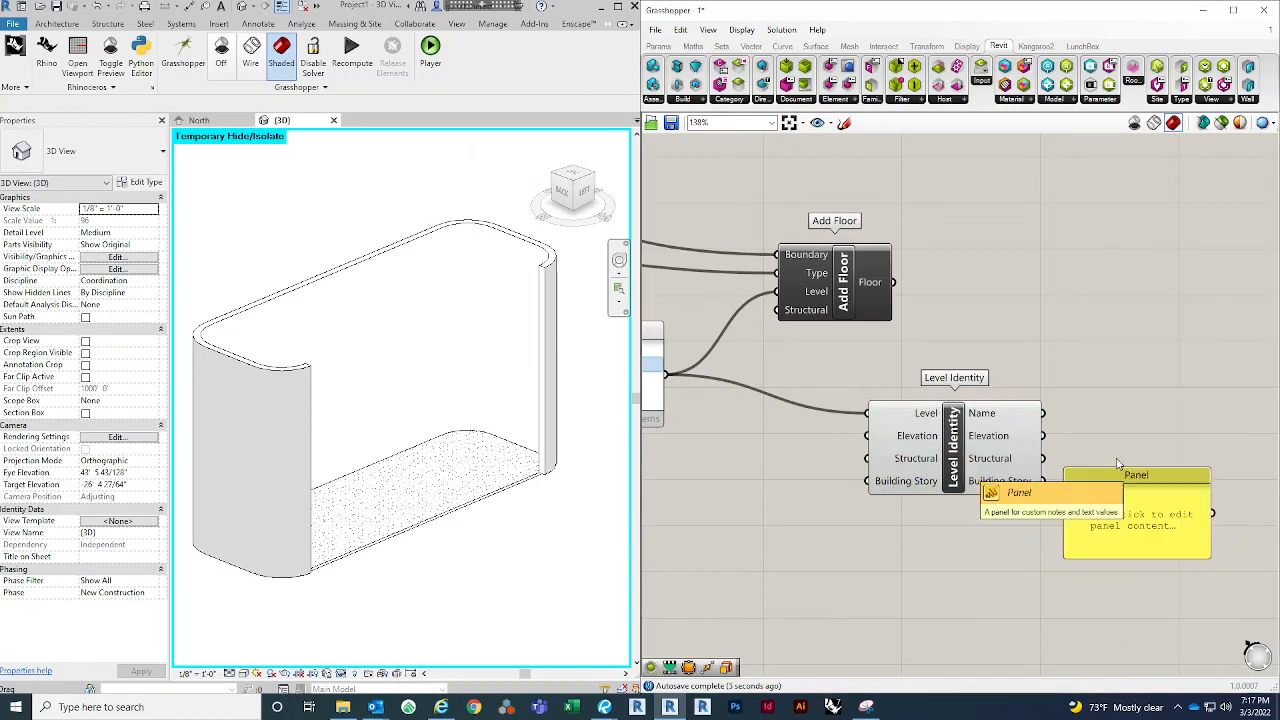
right_click_drag(1157, 361, 1040, 343)
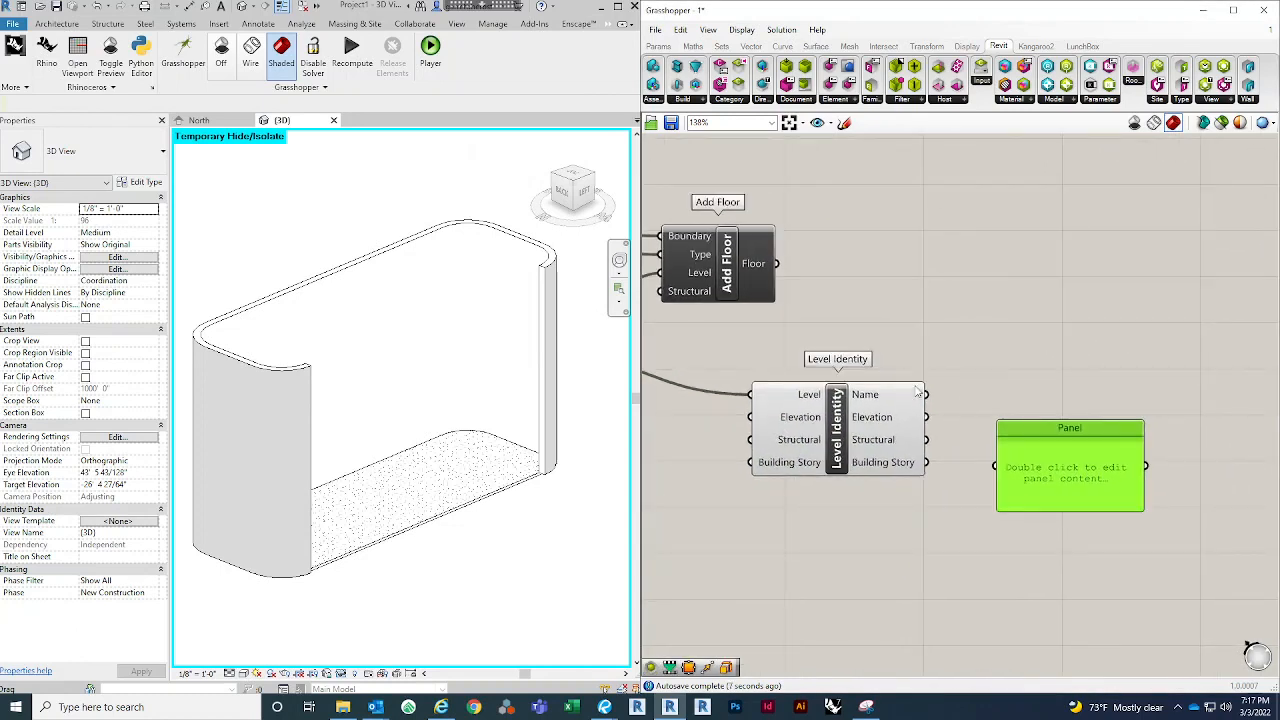
left_click_drag(925, 394, 1012, 466)
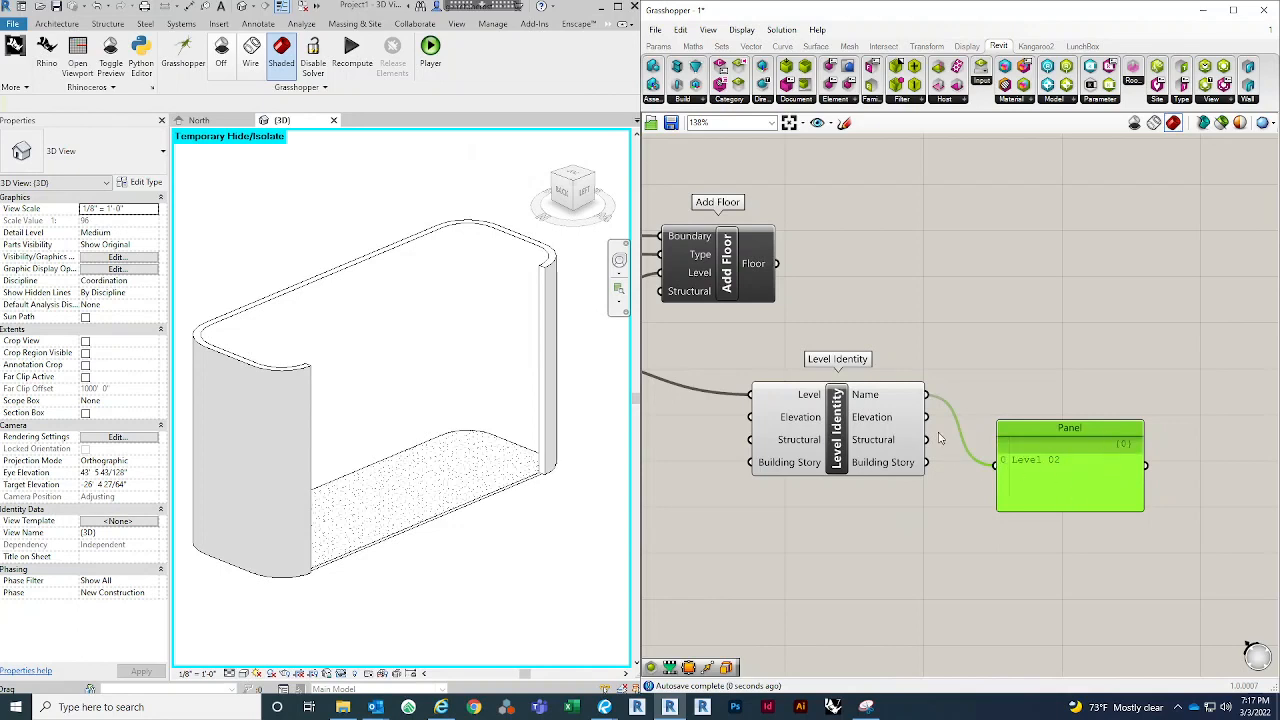
Step: Replace the Panel's source with Level Identity's Elevation output
left_click_drag(926, 417, 997, 465)
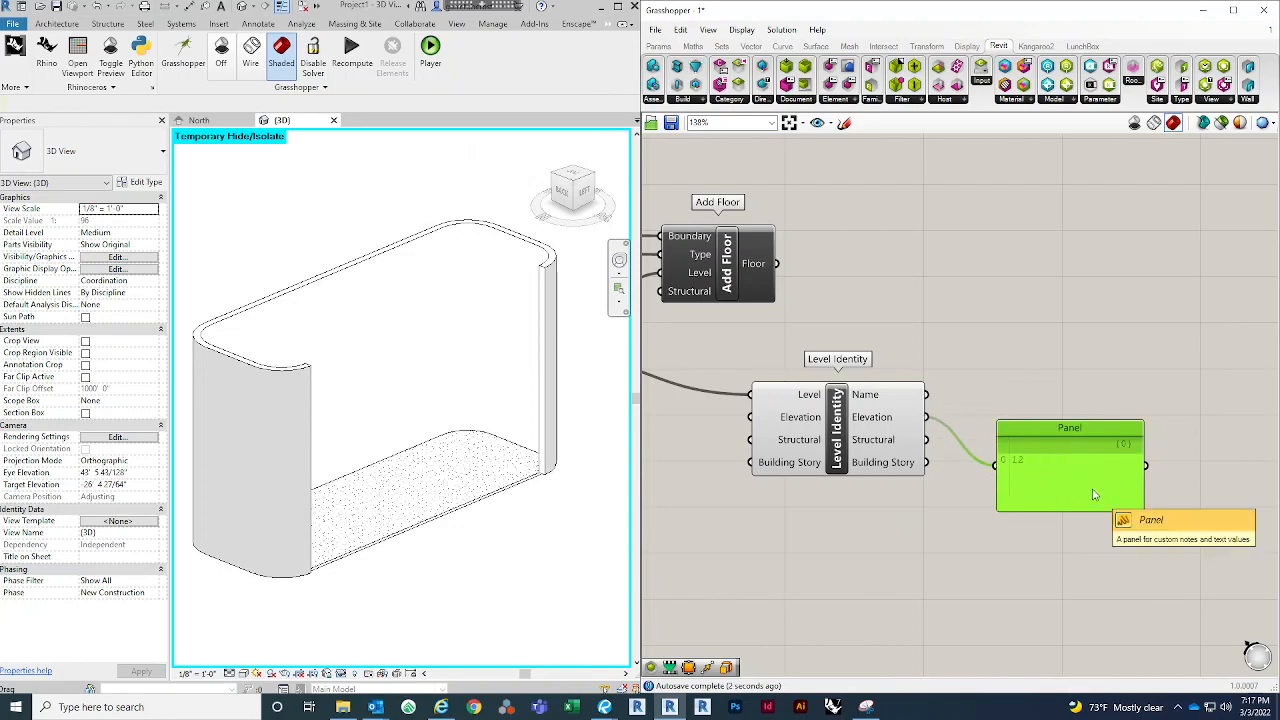
scroll(1092, 492, "down", 3)
scroll(1092, 497, "up", 2)
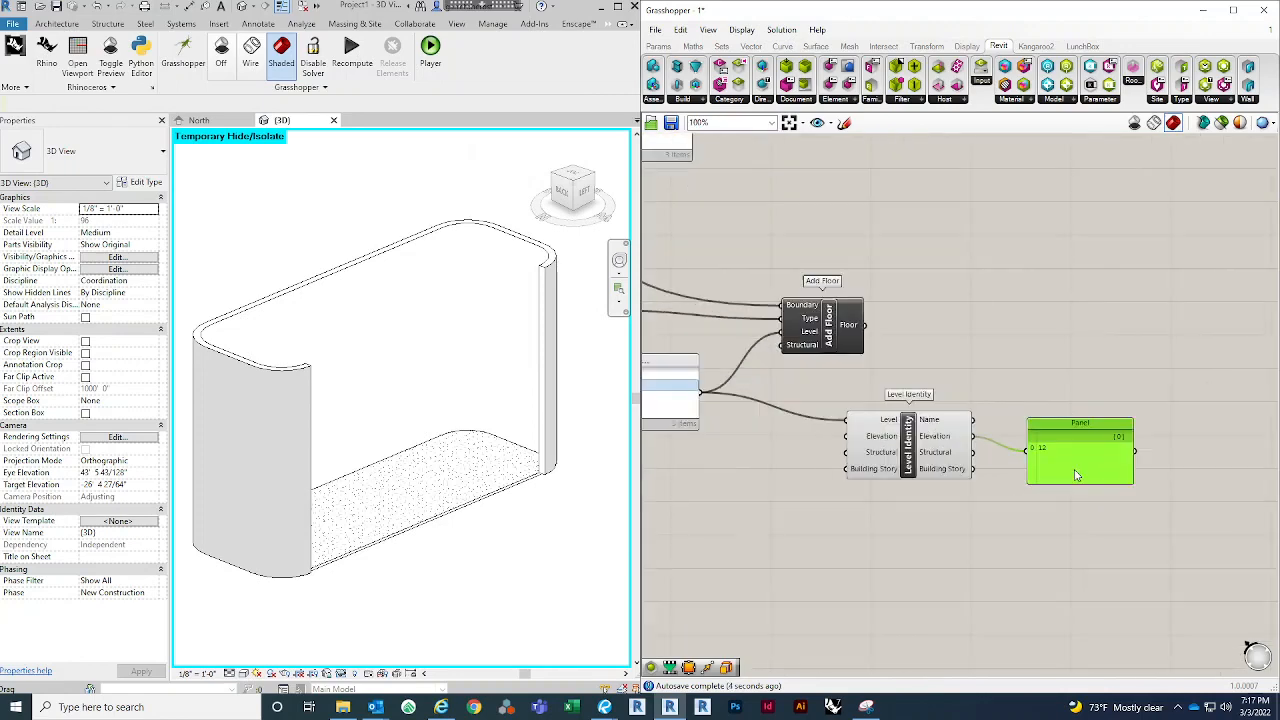
Step: Delete the Panel reading the level elevation and move the Level 02 Add Floor farther from its inputs to clear space
key("Delete")
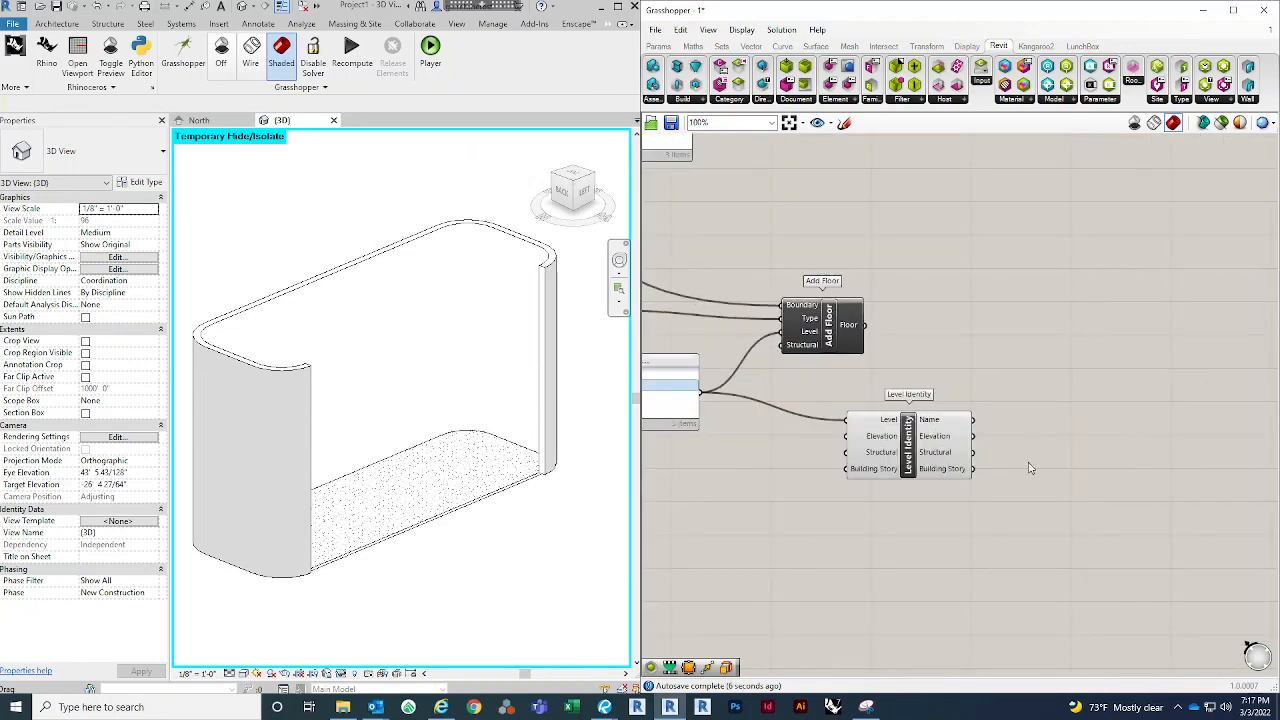
scroll(1058, 490, "down", 3)
right_click_drag(1080, 410, 1105, 422)
scroll(948, 422, "up", 2)
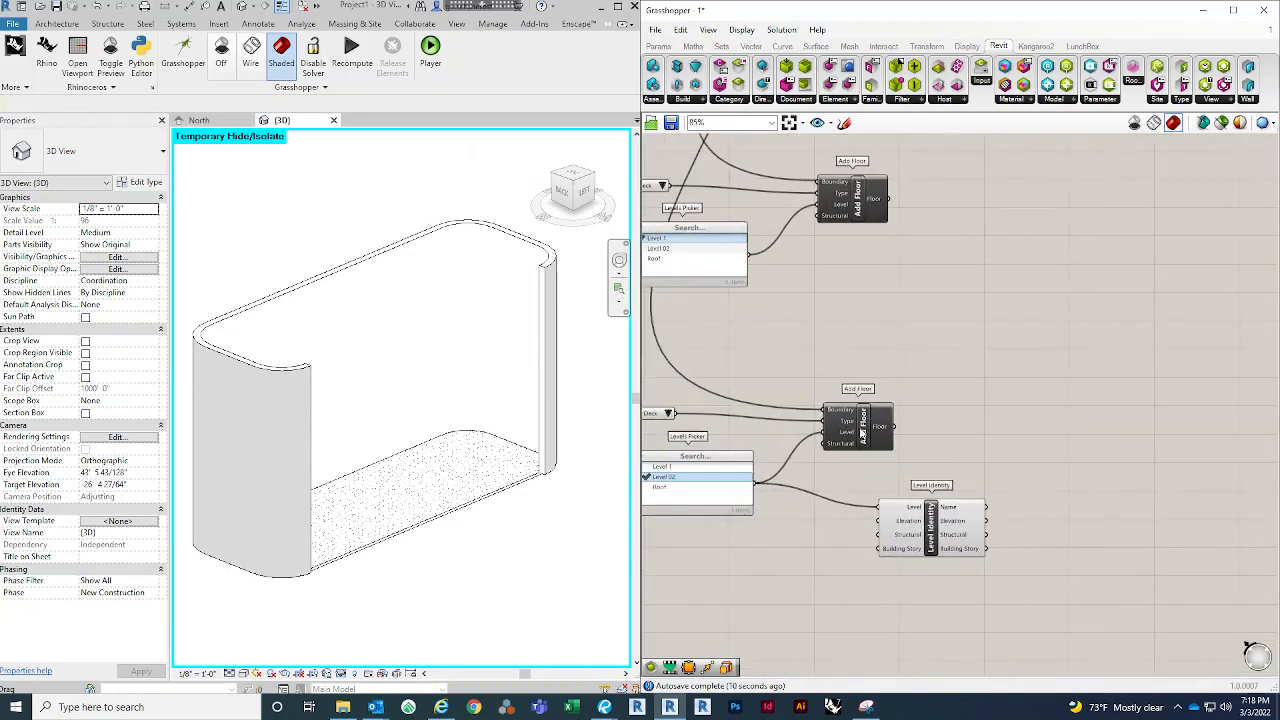
left_click_drag(866, 440, 1108, 435)
Step: Add a Move component before the Level 02 Add Floor and space out Add Floor, Level Identity and Move around it
double_click(1020, 388)
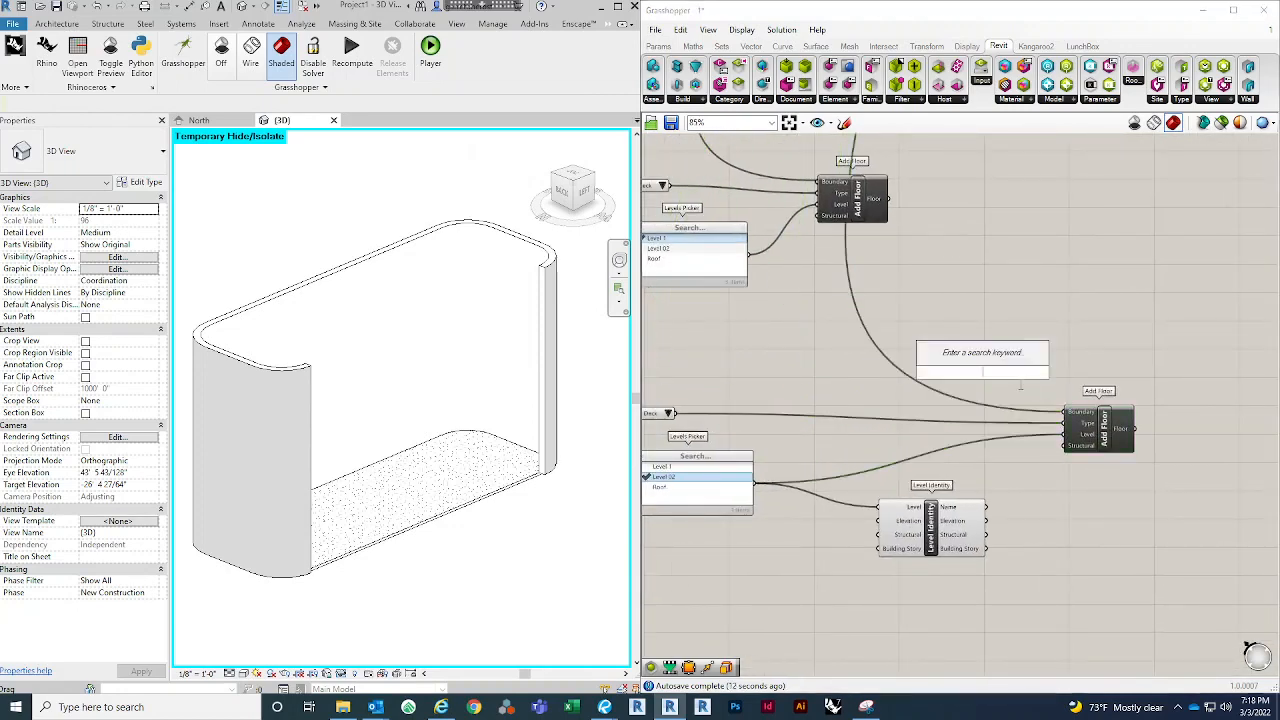
type("MOVE")
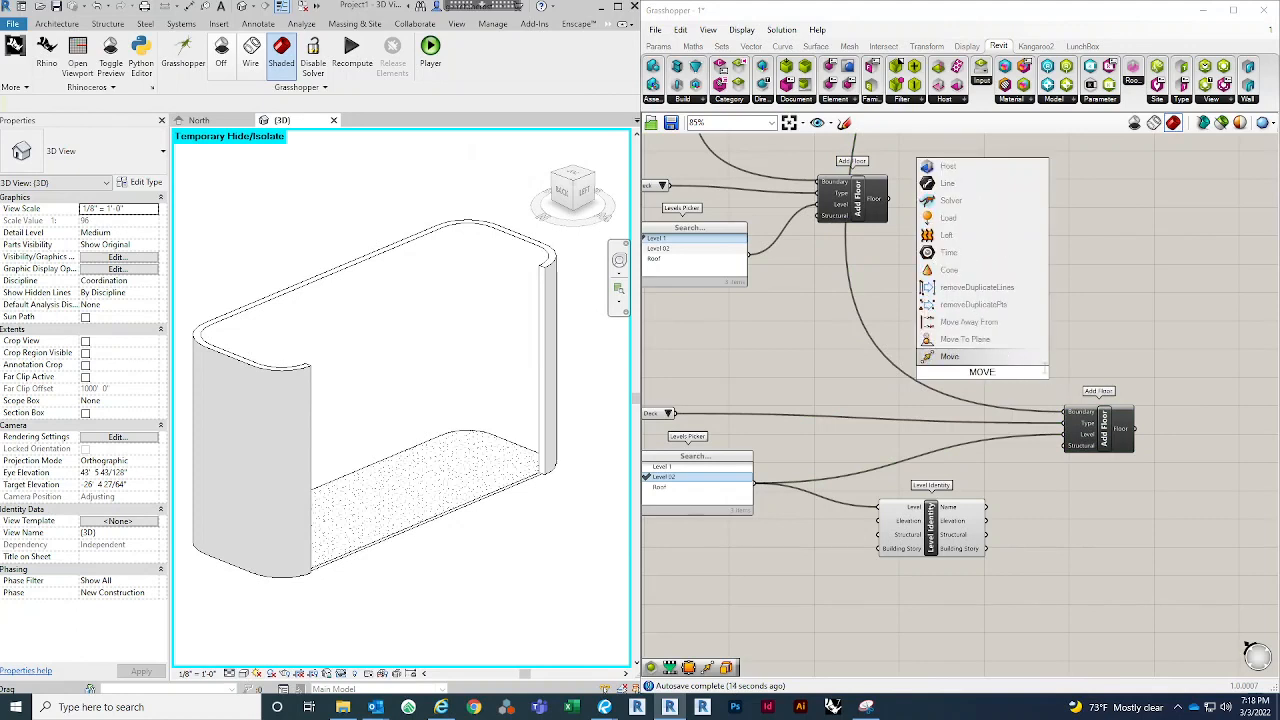
key("Return")
left_click_drag(1012, 384, 1015, 388)
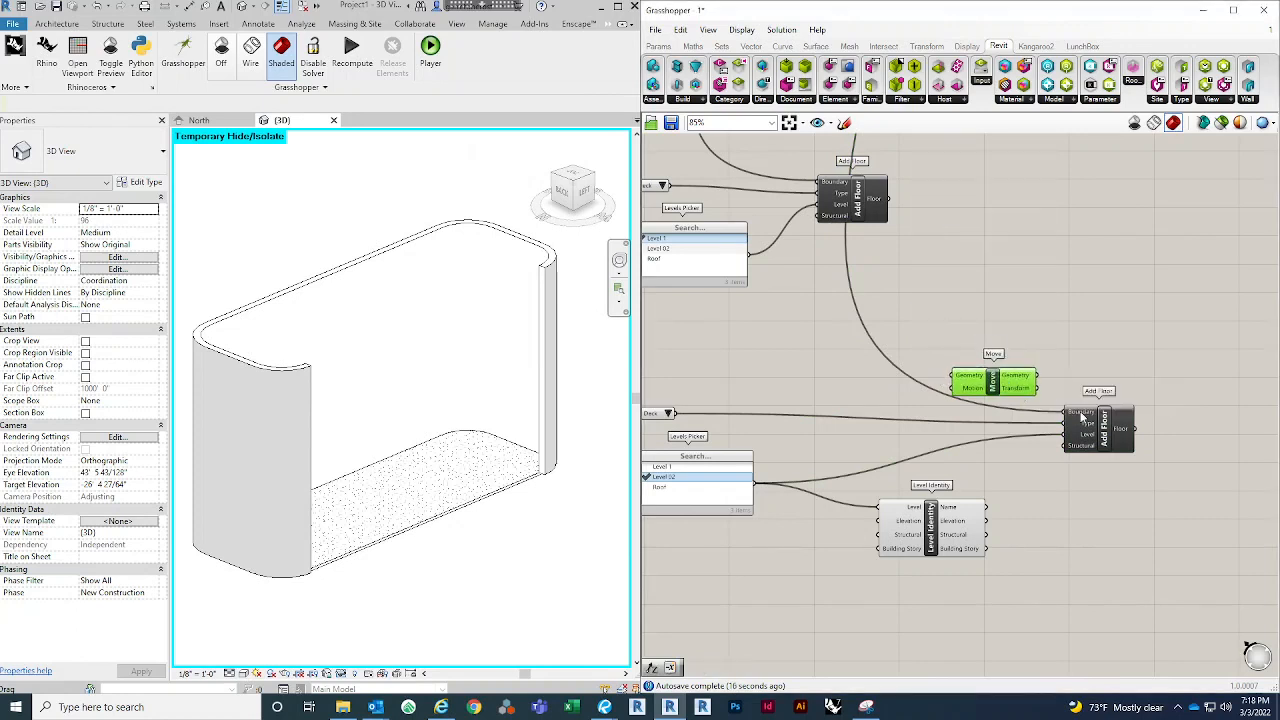
left_click_drag(1066, 422, 1135, 430)
left_click_drag(931, 545, 853, 542)
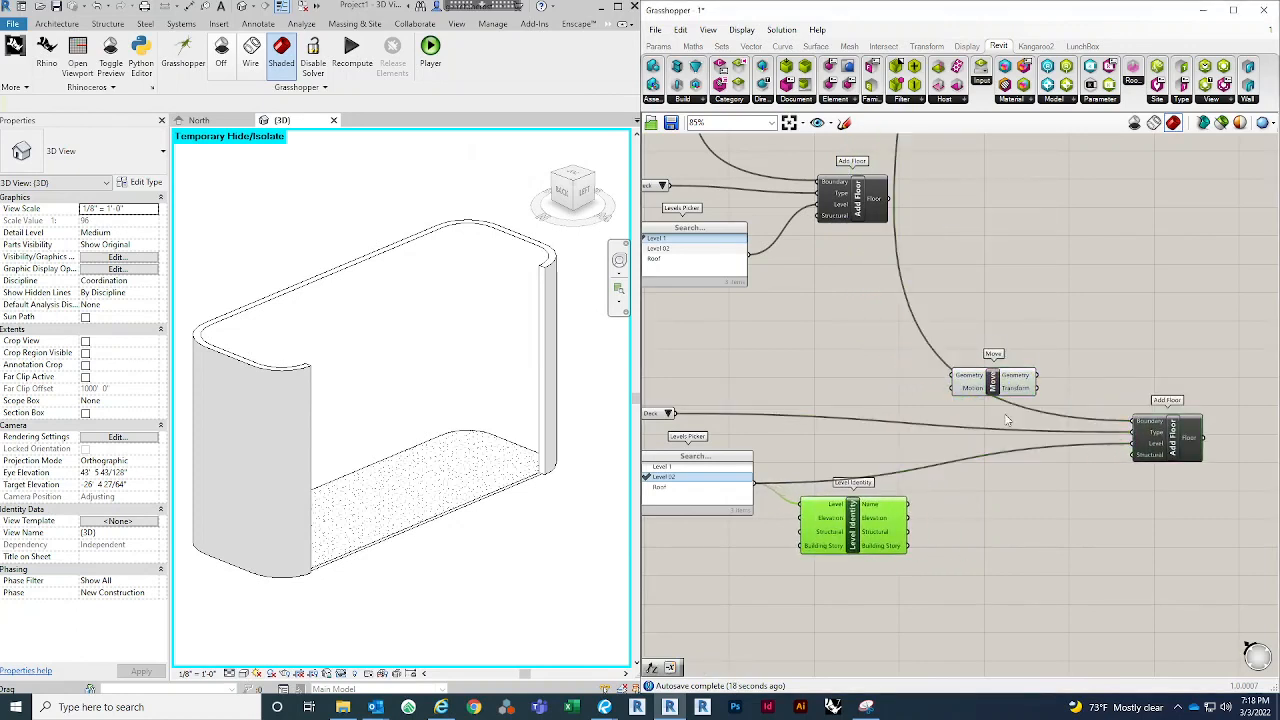
left_click_drag(1001, 386, 1036, 388)
Step: Add a Unit Z vector, feed its Factor from Level Identity's Elevation, and connect its Unit vector to Move's Motion input
double_click(899, 440)
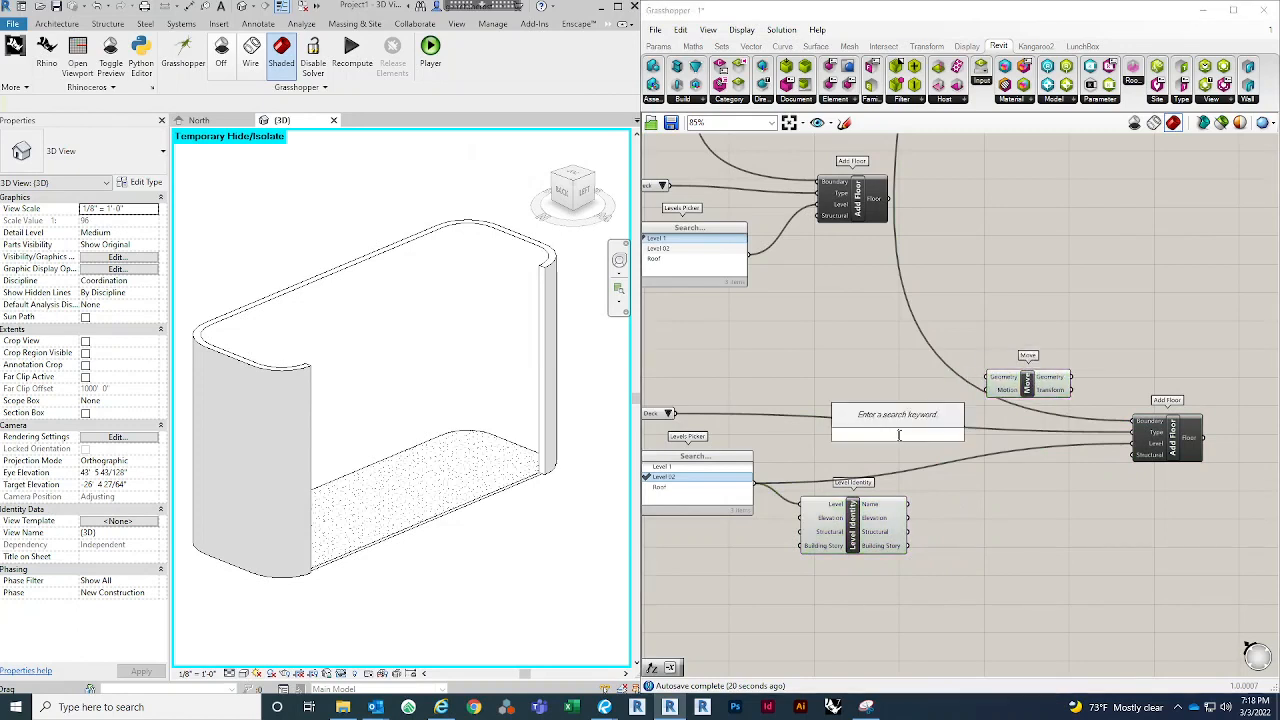
type("z")
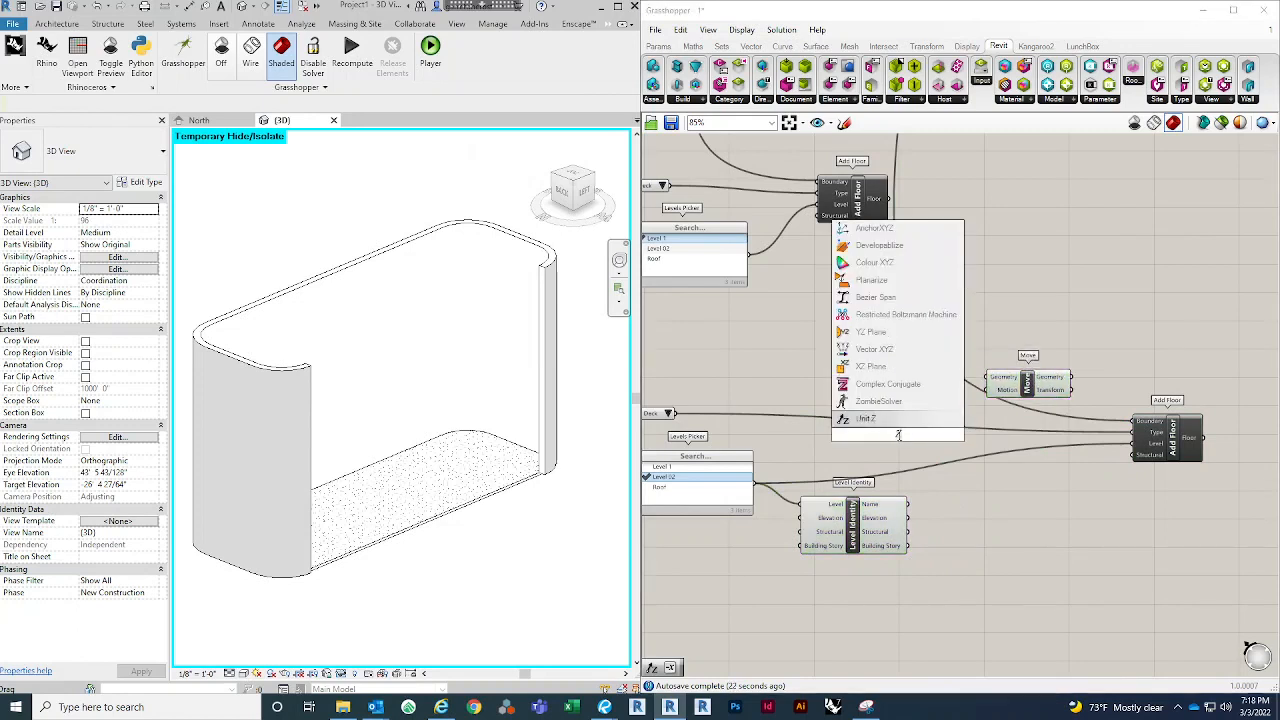
key("Return")
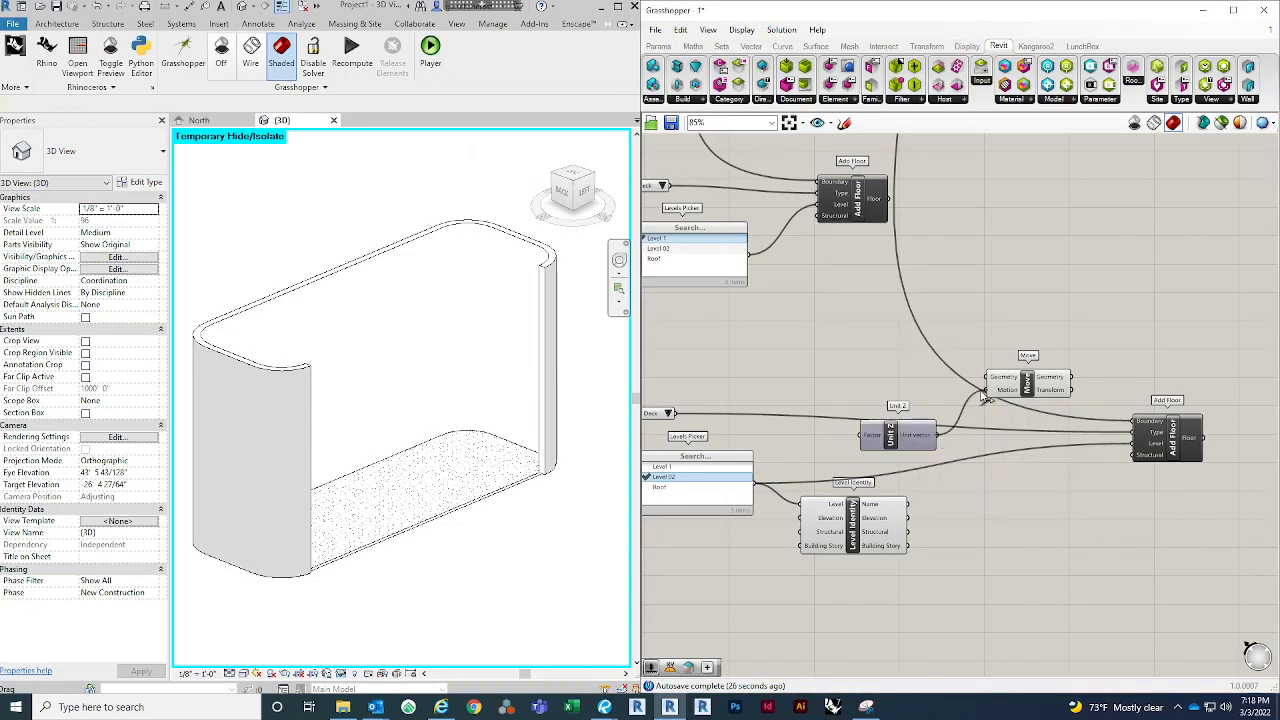
left_click_drag(906, 440, 950, 423)
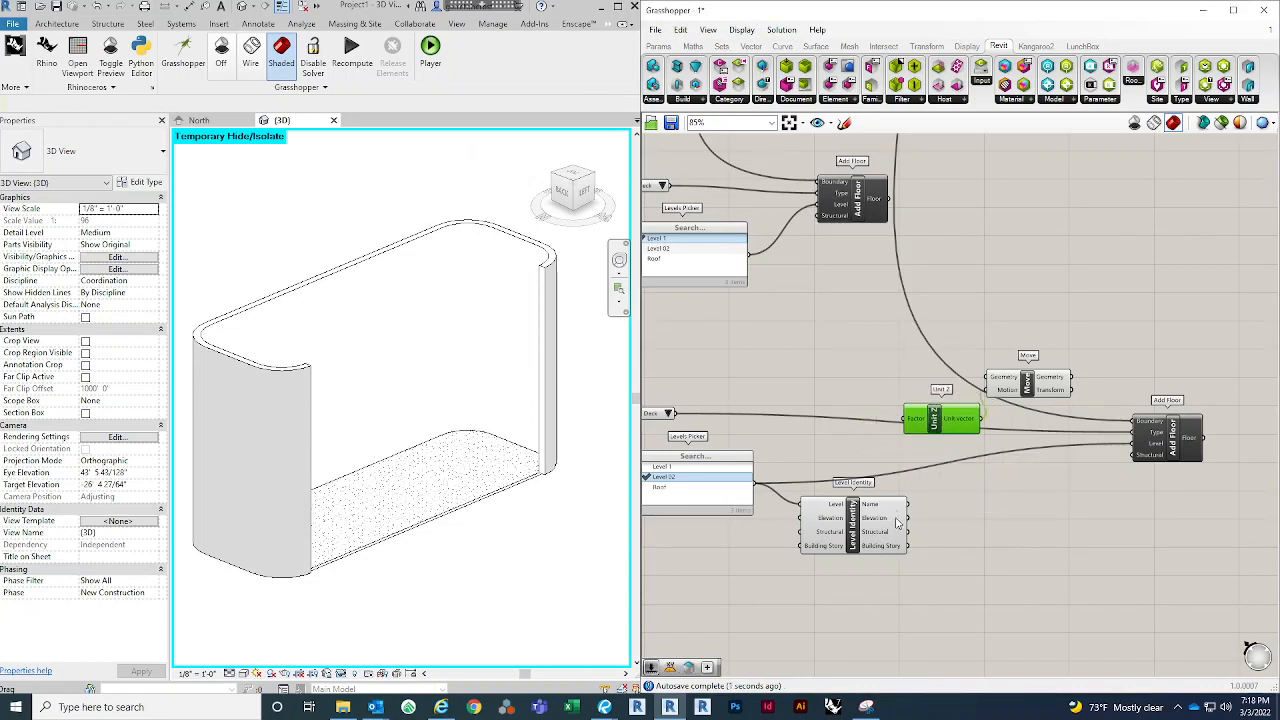
left_click_drag(907, 518, 904, 418)
Step: Connect the Rectangle component's Rectangle output to the Geometry input of Move
scroll(871, 377, "down", 5)
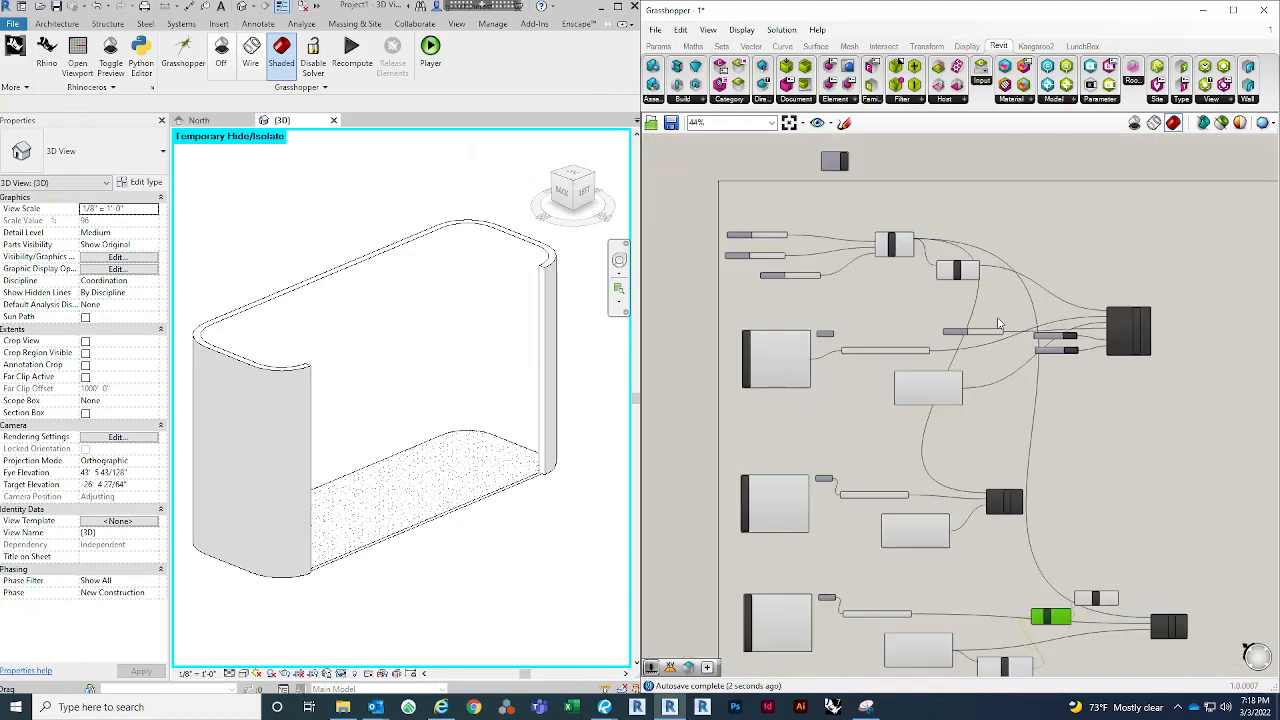
scroll(936, 264, "up", 2)
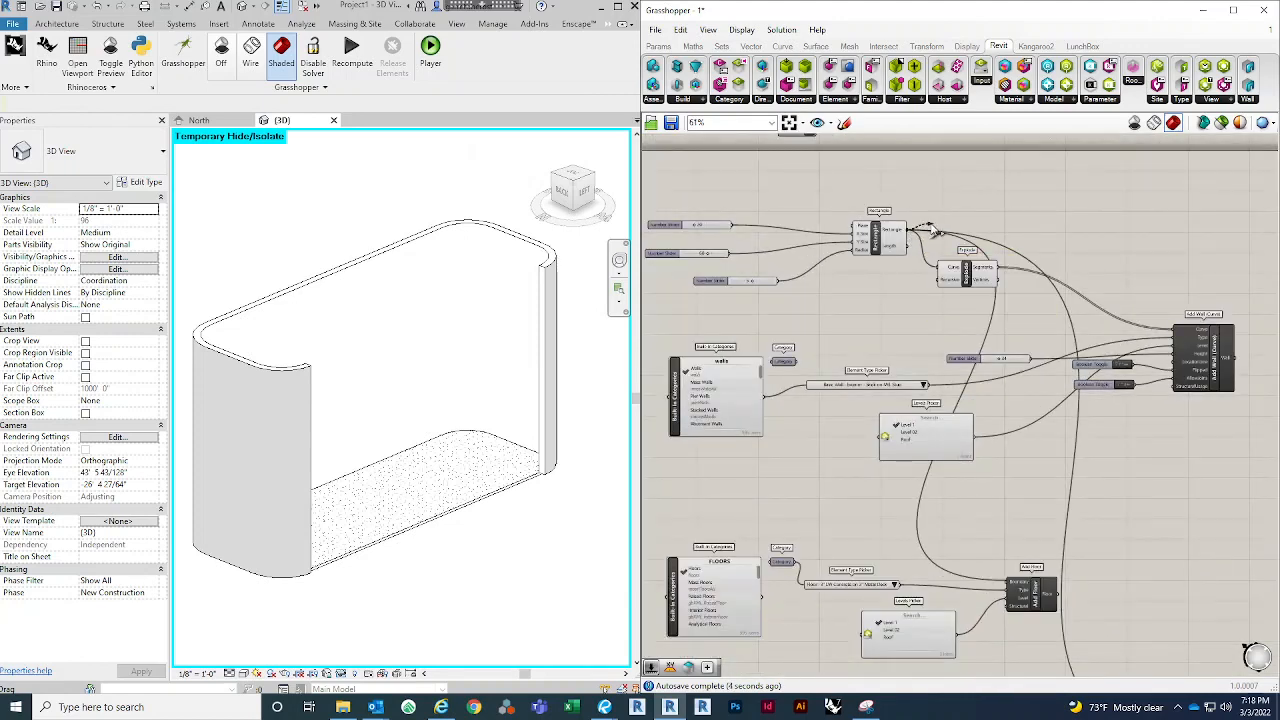
scroll(933, 225, "down", 4)
left_click_drag(931, 225, 1038, 485)
scroll(1072, 487, "up", 7)
right_click_drag(1078, 396, 1063, 366)
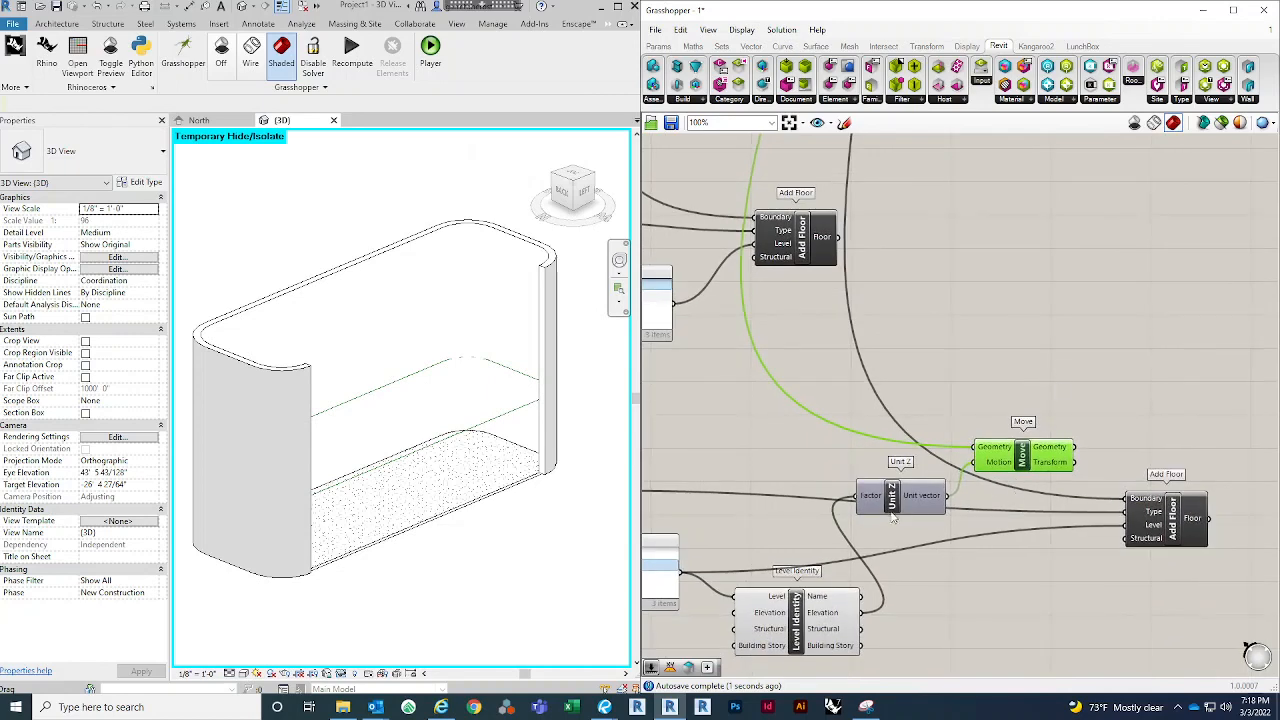
Step: Connect the Move component's Geometry output to the second Add Floor's Boundary input, spacing the components apart for clear wiring
left_click_drag(893, 513, 896, 522)
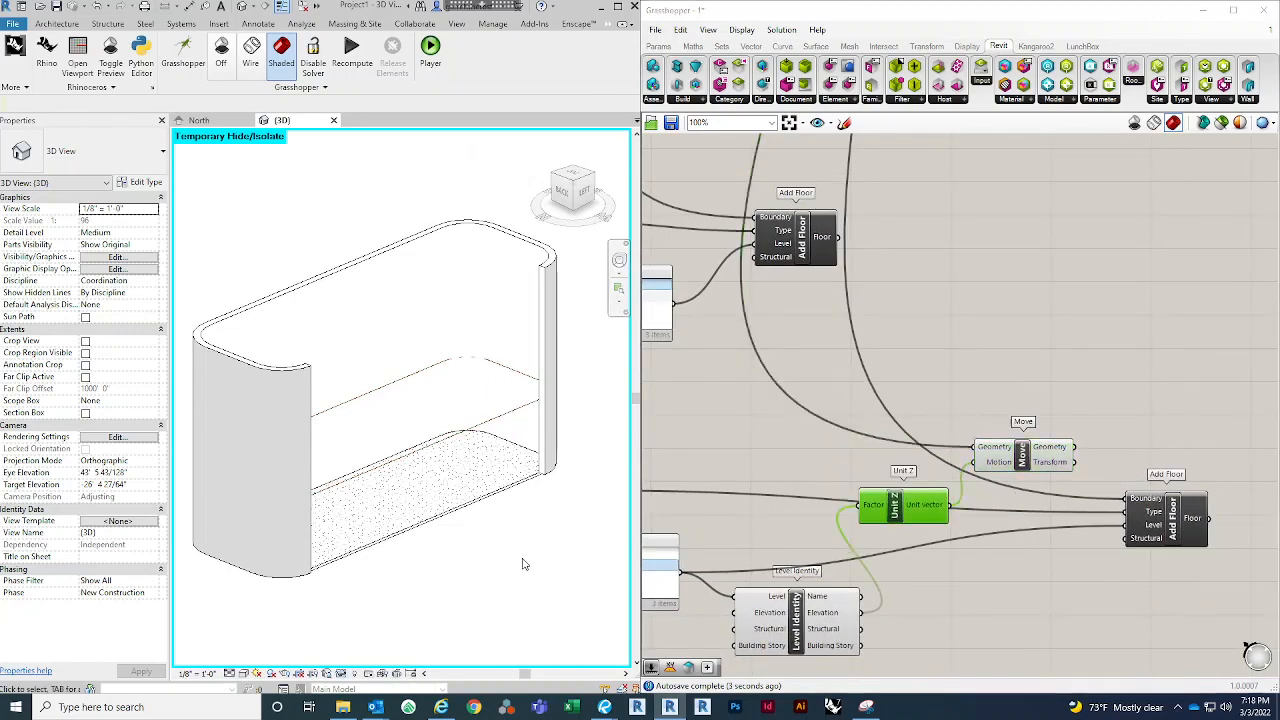
mouse_move(527, 572)
middle_mouse_down("shift")
mouse_move(517, 479)
mouse_move(505, 577)
middle_mouse_up("shift")
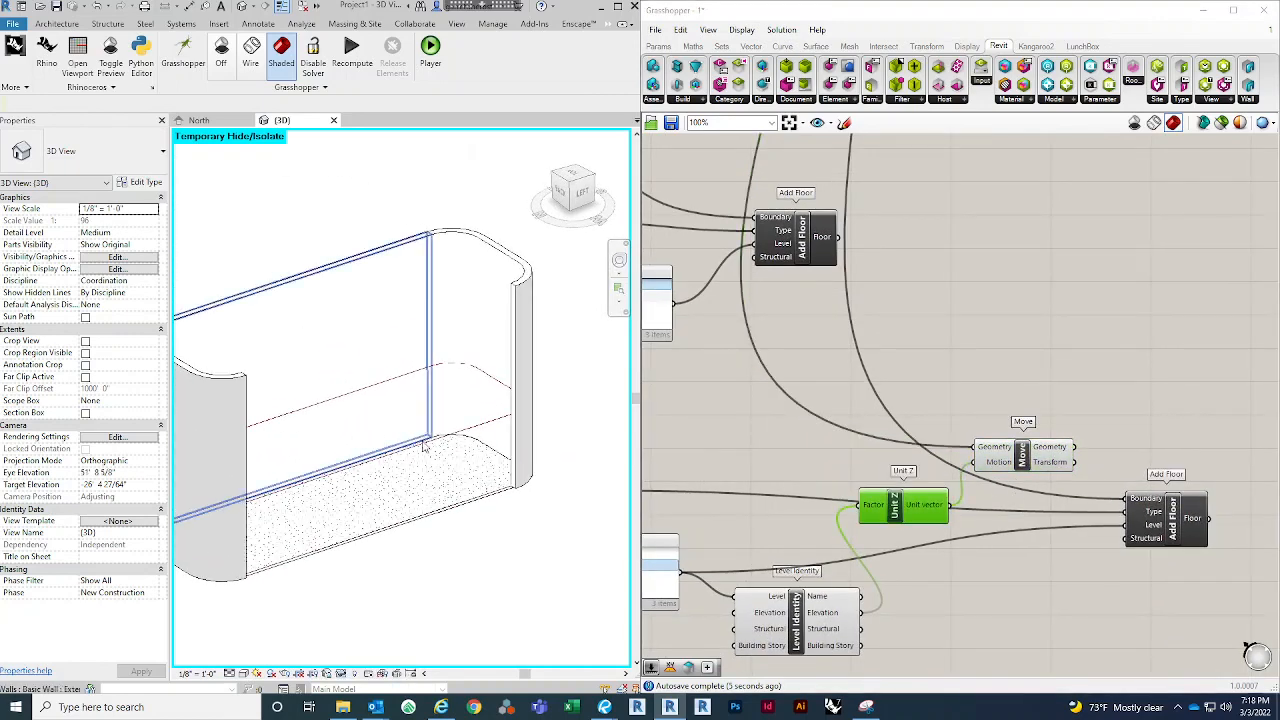
right_click(1120, 386)
right_click_drag(1070, 390, 984, 355)
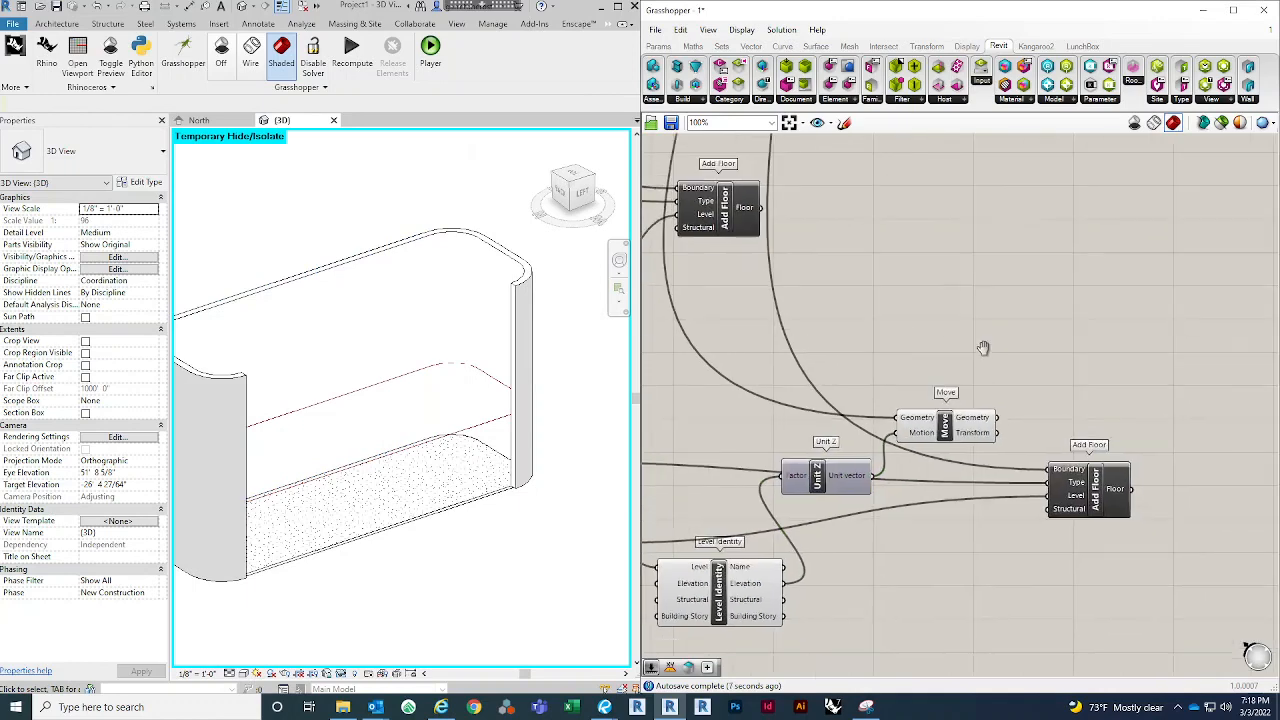
left_click_drag(1075, 493, 1091, 493)
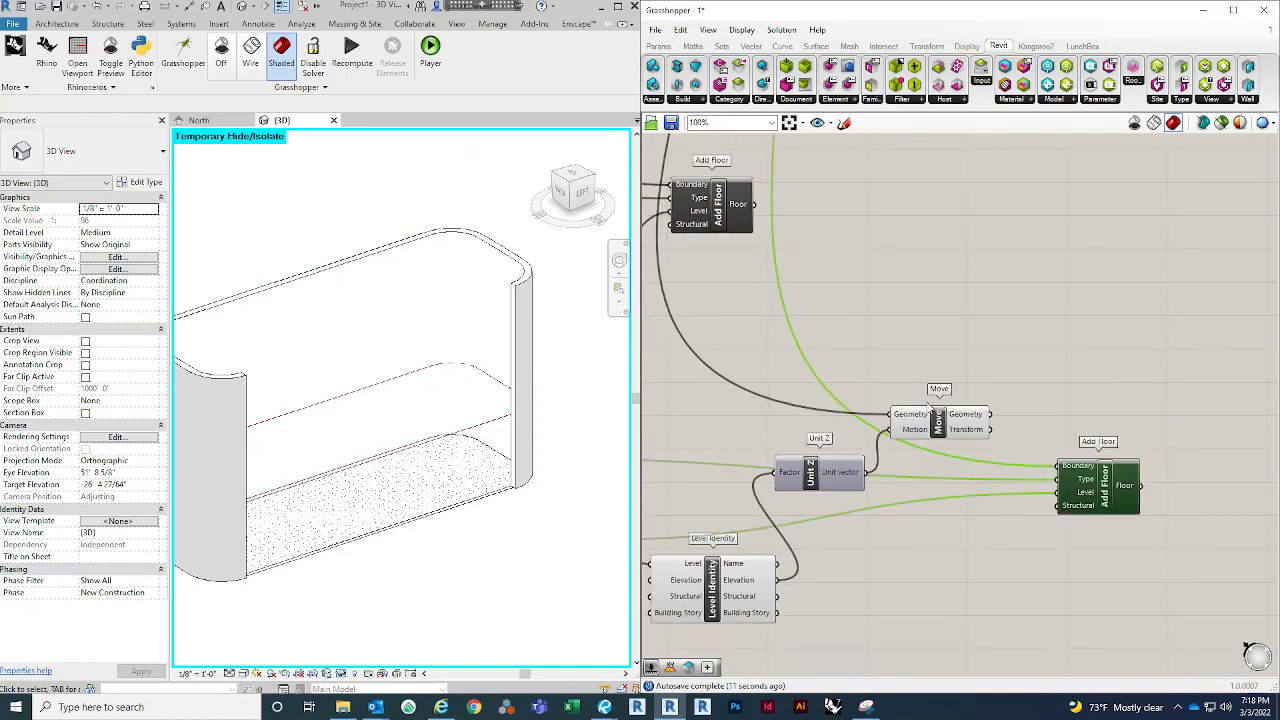
left_click_drag(992, 414, 1097, 507)
left_click(1050, 575)
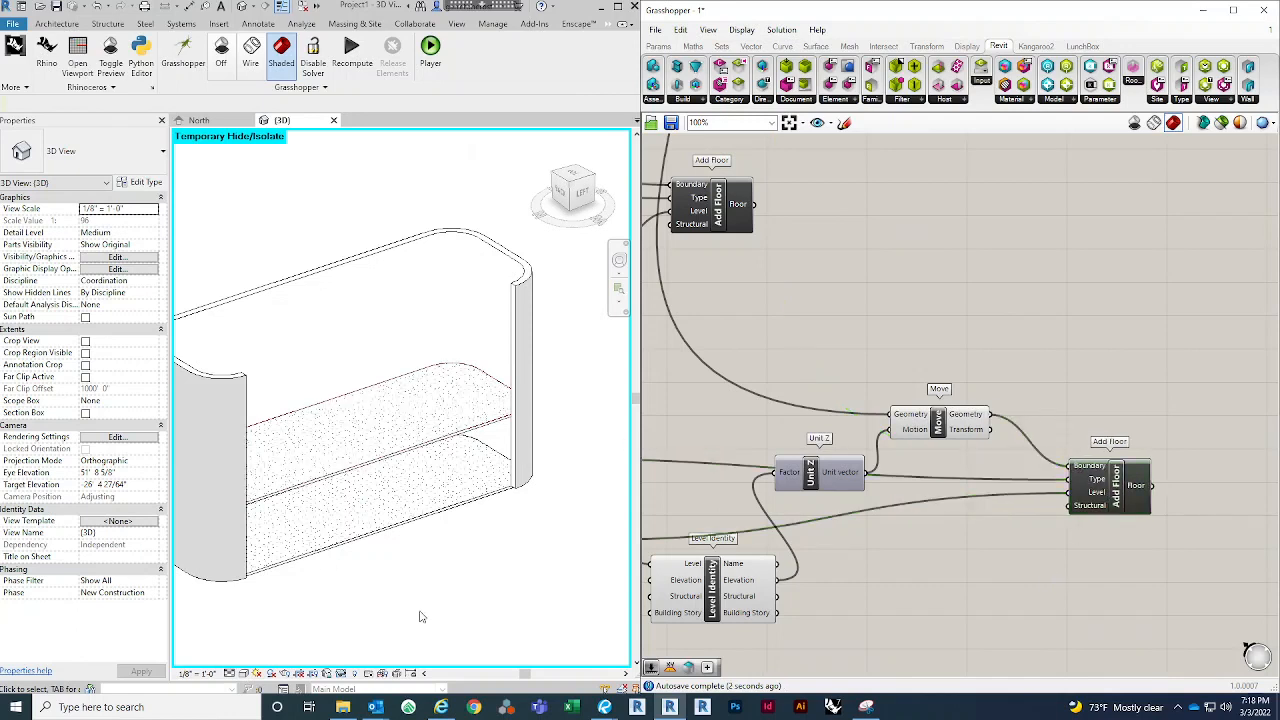
mouse_move(470, 600)
middle_mouse_down("shift")
mouse_move(471, 534)
mouse_move(497, 526)
mouse_move(491, 586)
middle_mouse_up("shift")
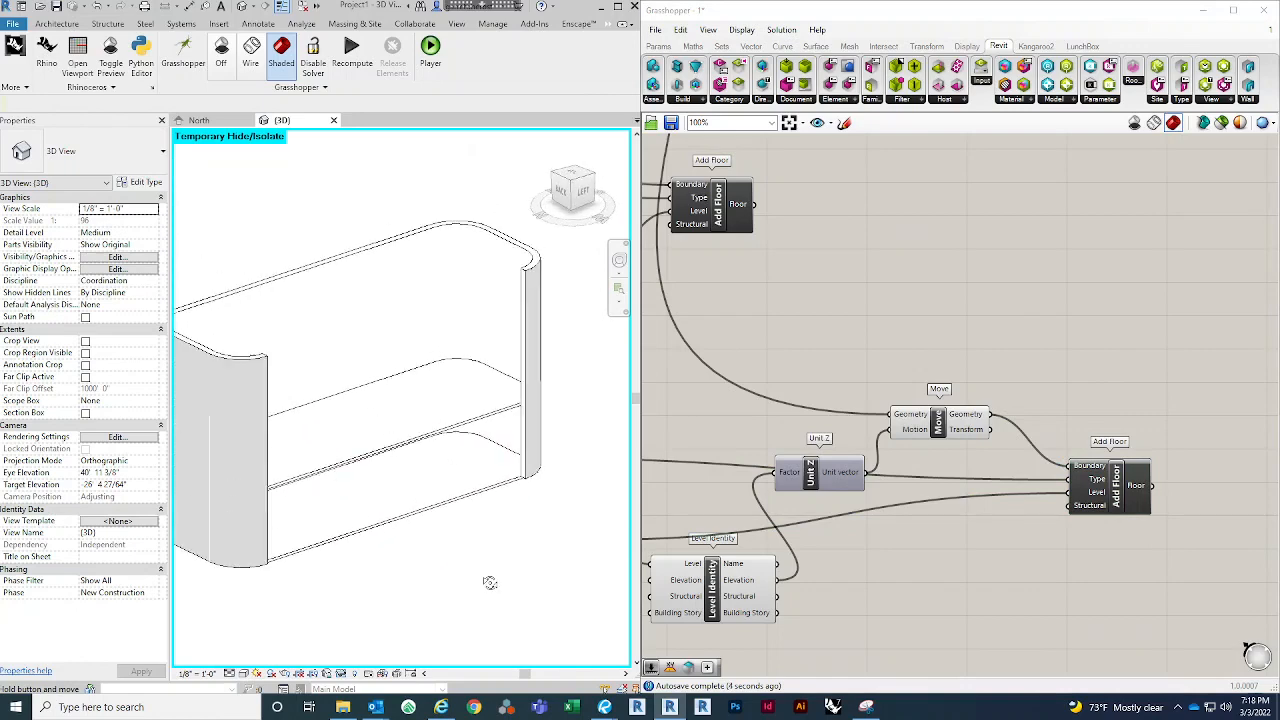
scroll(475, 528, "down", 2)
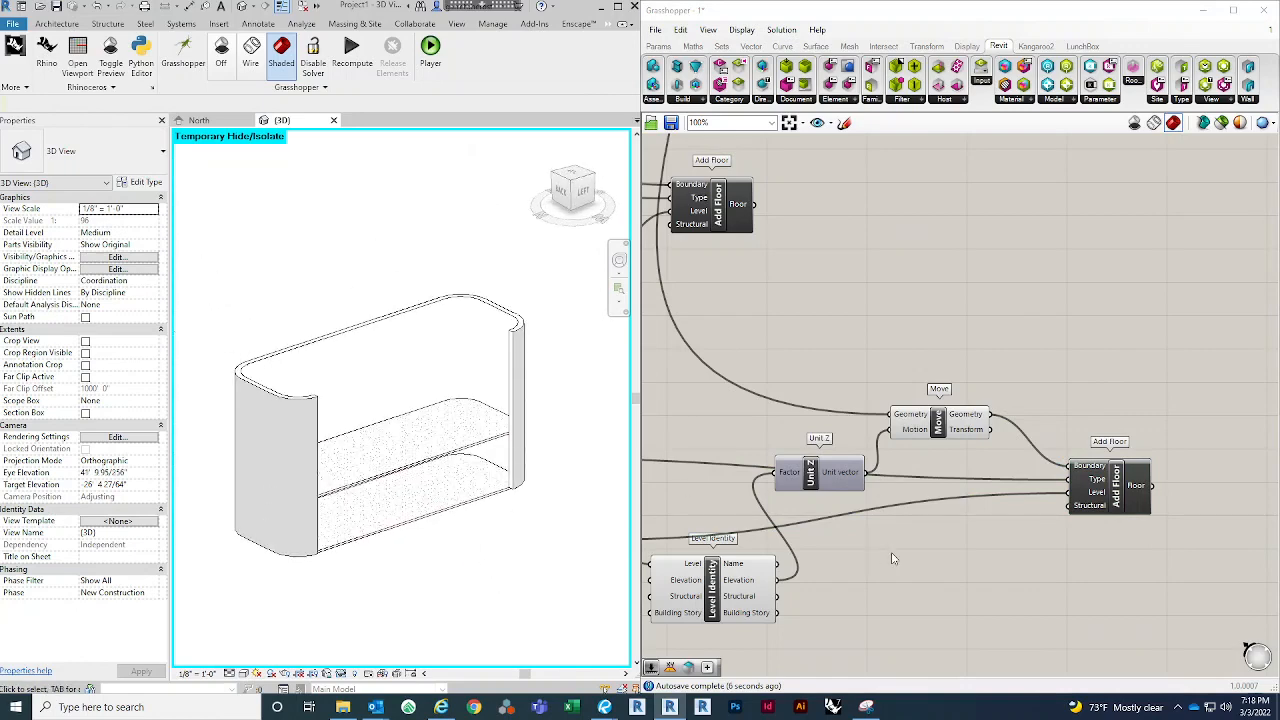
Step: Test the upper floor's Levels Picker with Roof and Level 1, and return the selection to Level 02
right_click(1100, 481)
scroll(1135, 329, "down", 6)
scroll(842, 406, "up", 5)
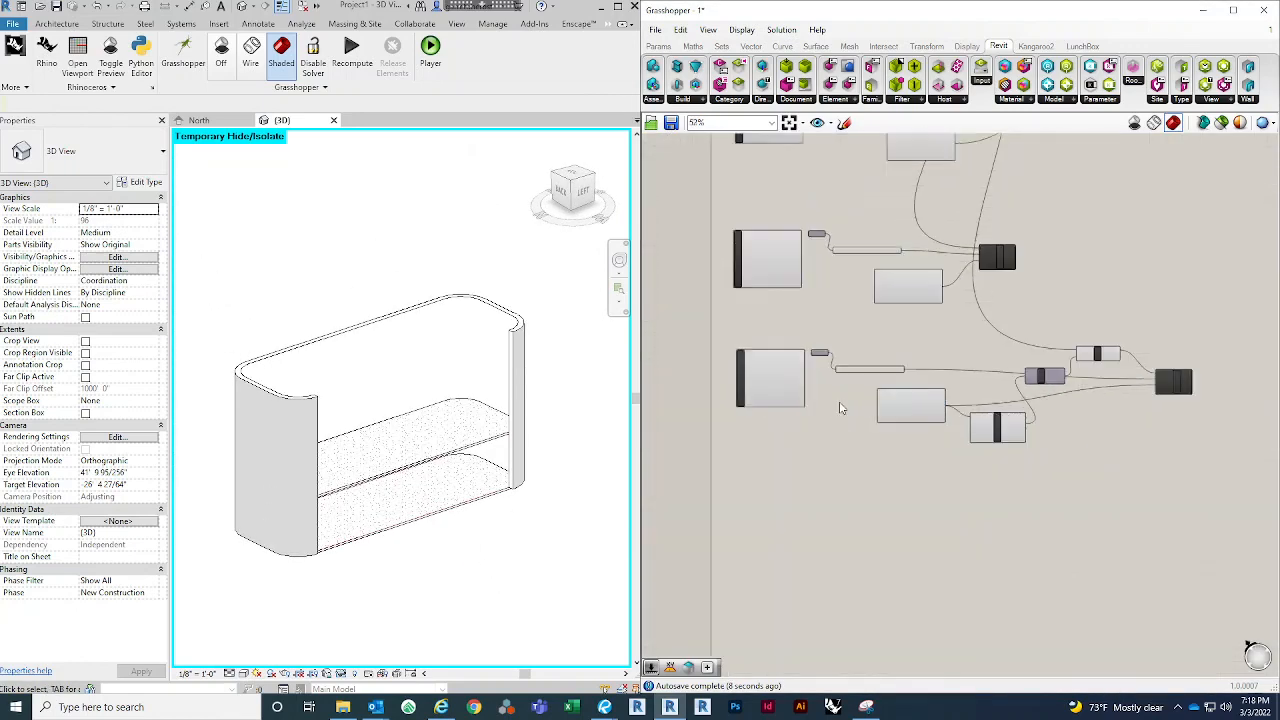
scroll(1019, 334, "up", 3)
left_click(914, 446)
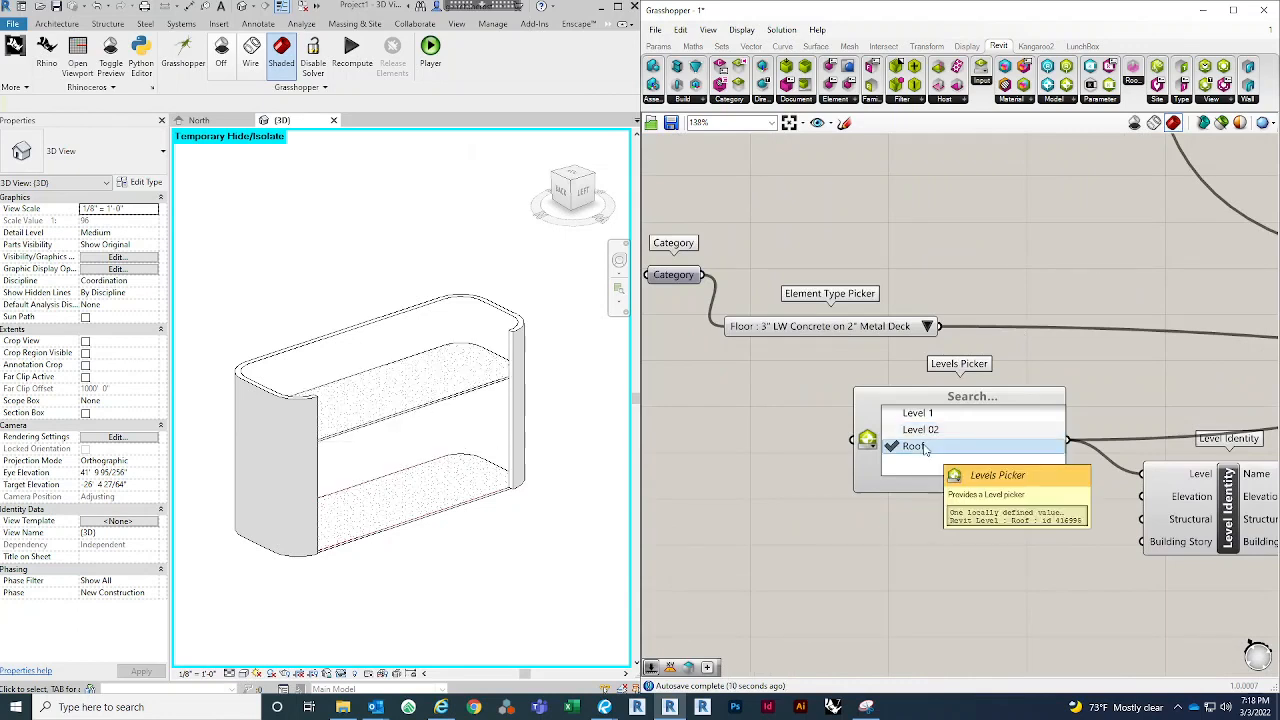
left_click(920, 430)
left_click(930, 414)
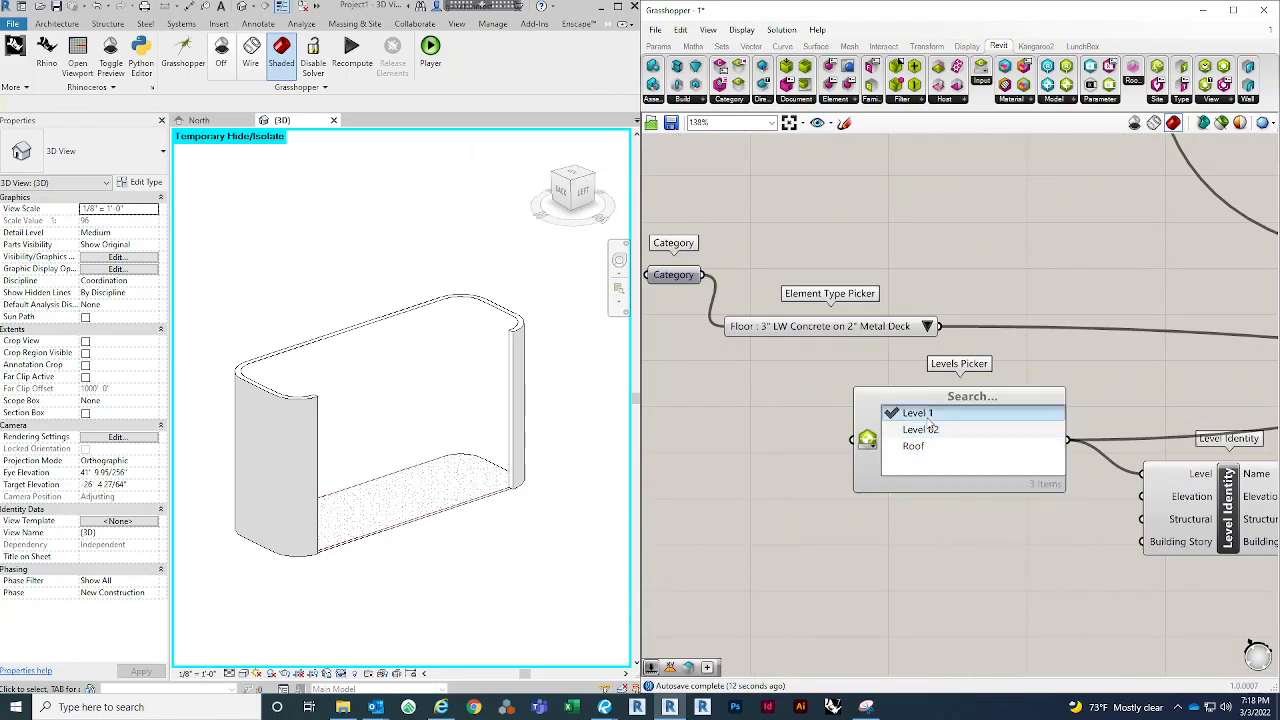
left_click(933, 441)
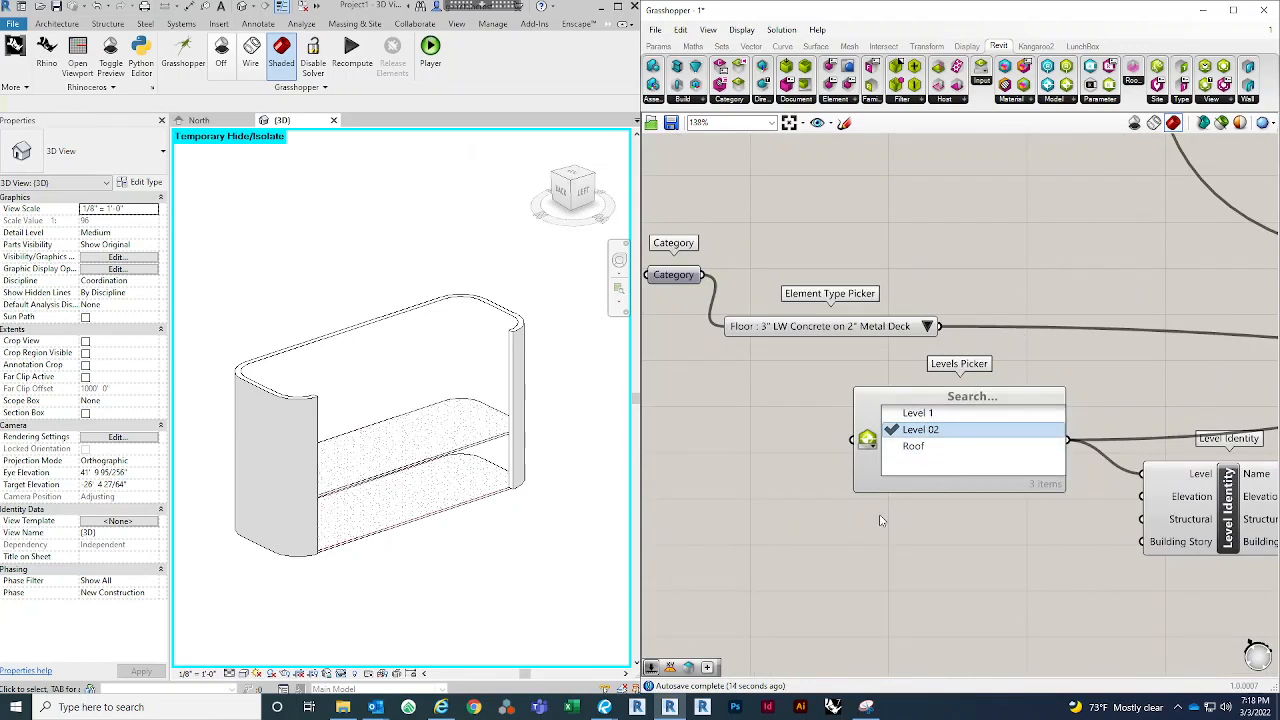
Step: Nudge the second Add Floor component slightly to tidy its place beside the Move component
scroll(879, 519, "down", 2)
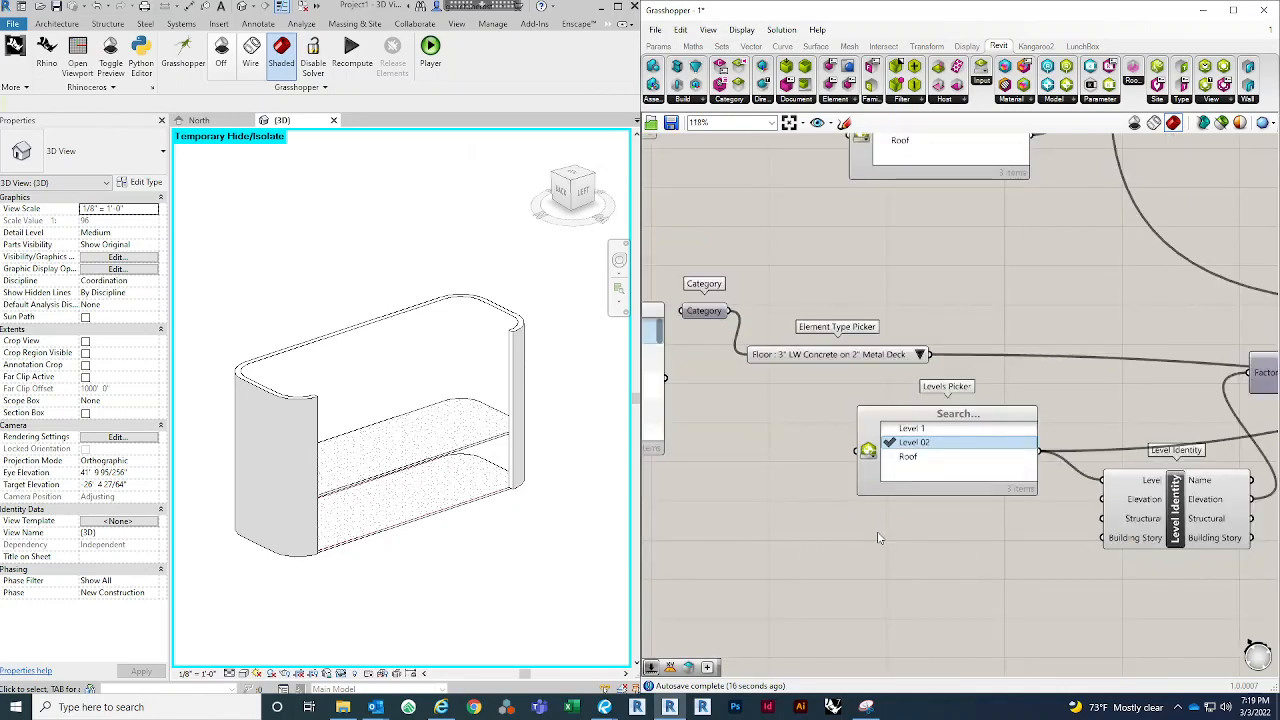
middle_click(879, 538)
scroll(766, 486, "down", 2)
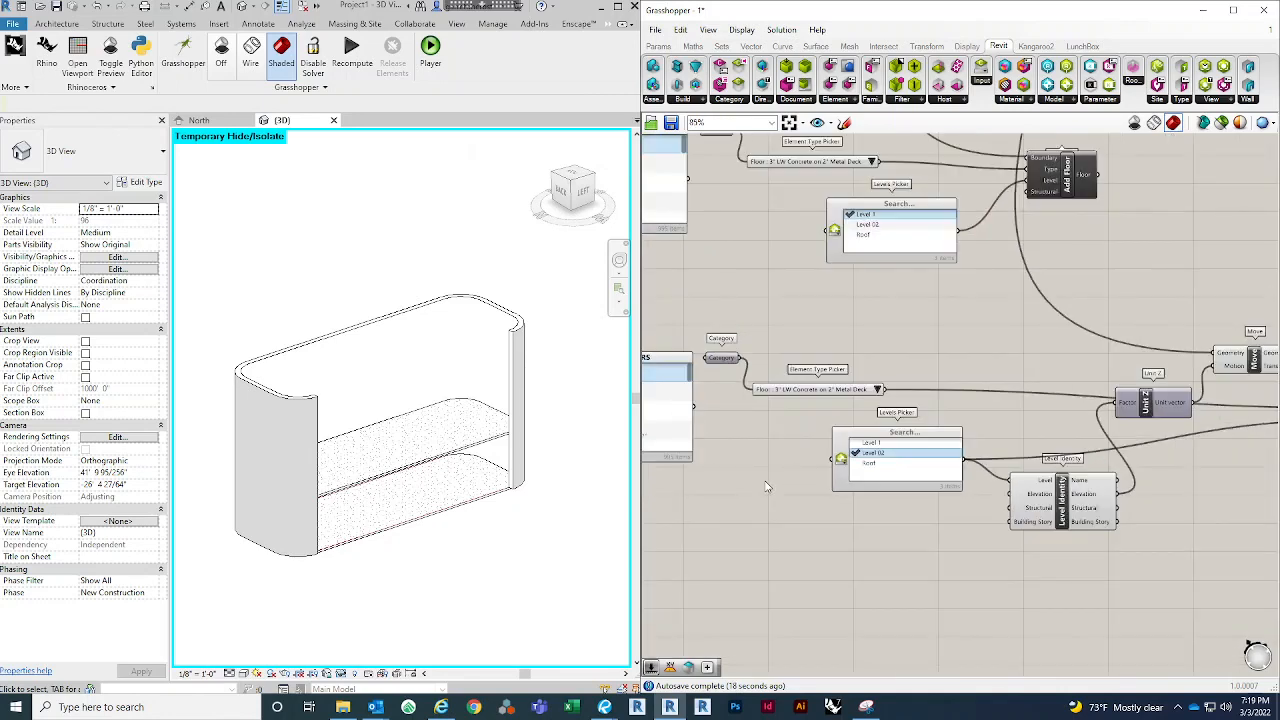
scroll(766, 486, "down", 3)
scroll(962, 432, "up", 3)
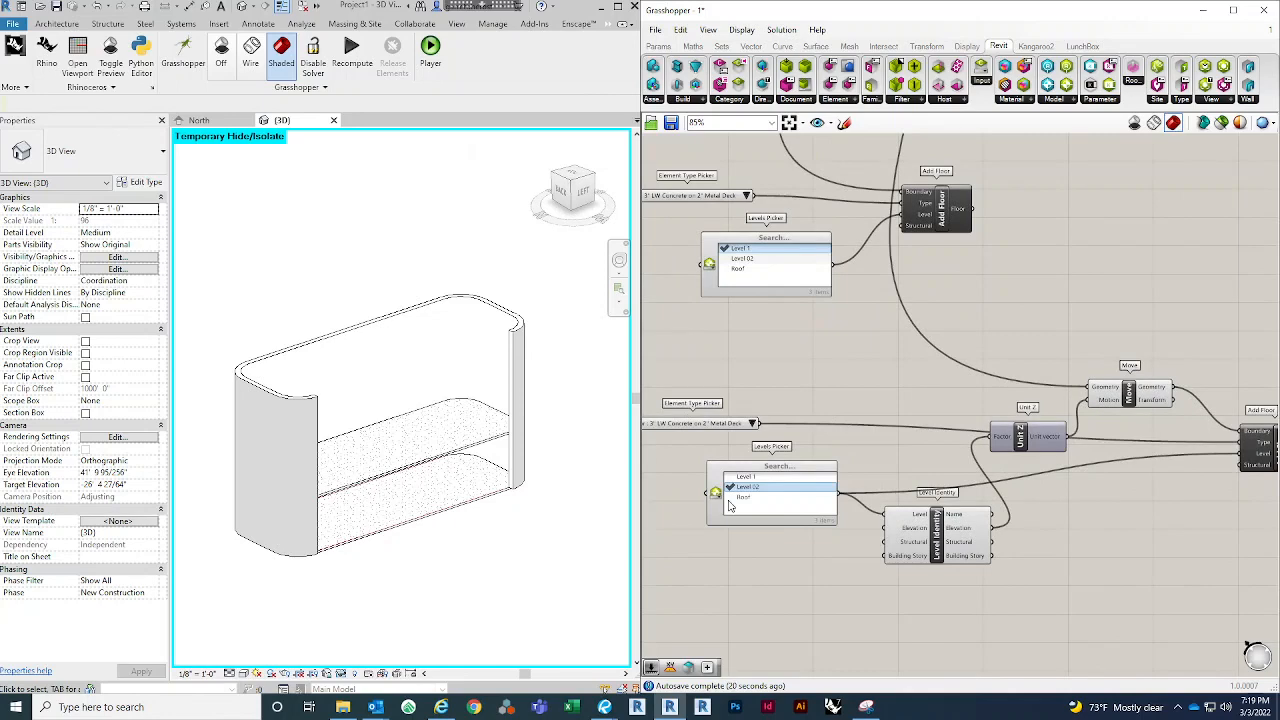
scroll(742, 535, "down", 2)
right_click_drag(1049, 559, 1046, 529)
mouse_move(1134, 450)
left_mouse_down()
mouse_move(1130, 429)
mouse_move(1130, 442)
left_mouse_up()
left_click(1088, 505)
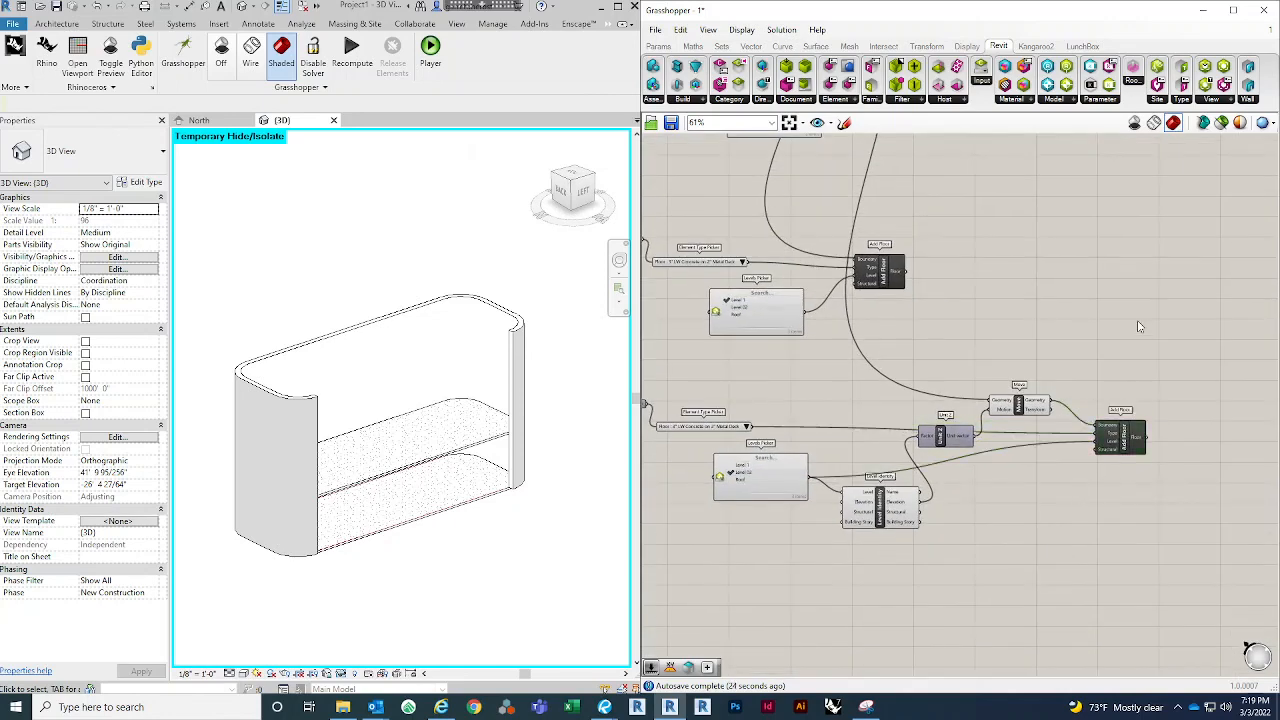
Step: Duplicate the complete Level 02 floor component set, from Built-In Categories to Add Floor, and place the copy below the original
scroll(1090, 458, "down", 2)
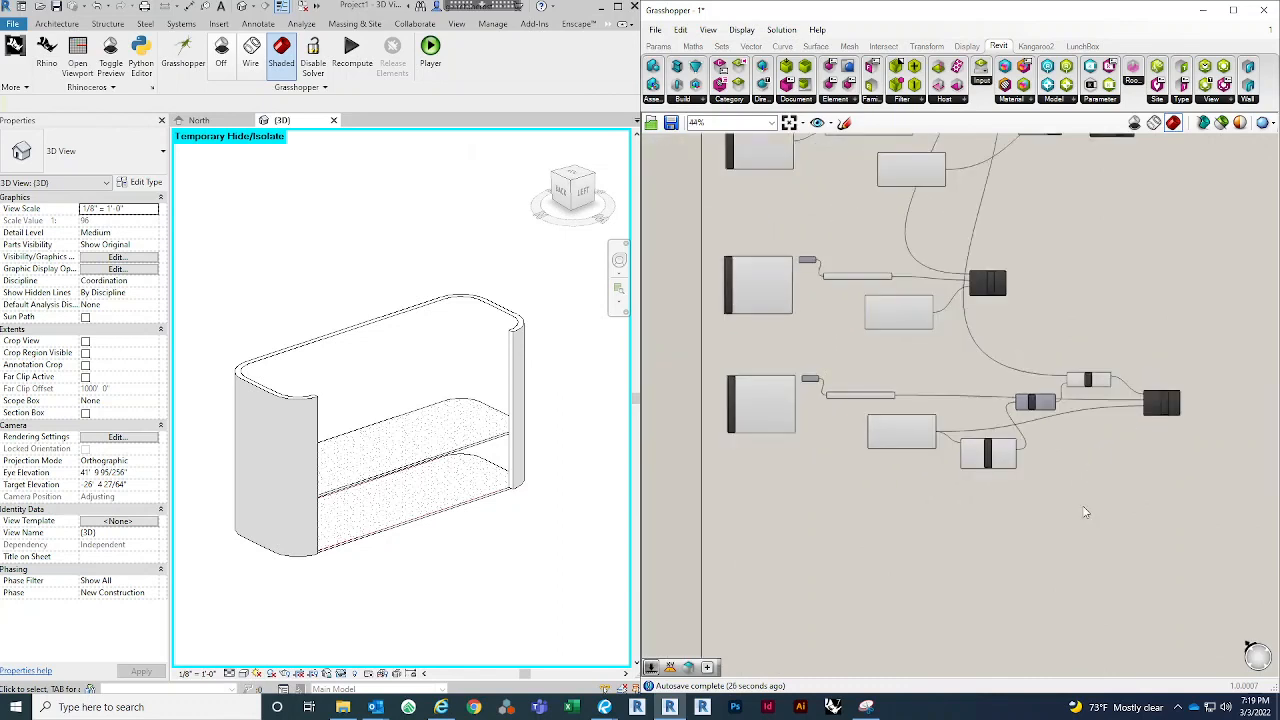
left_click_drag(1176, 548, 858, 393)
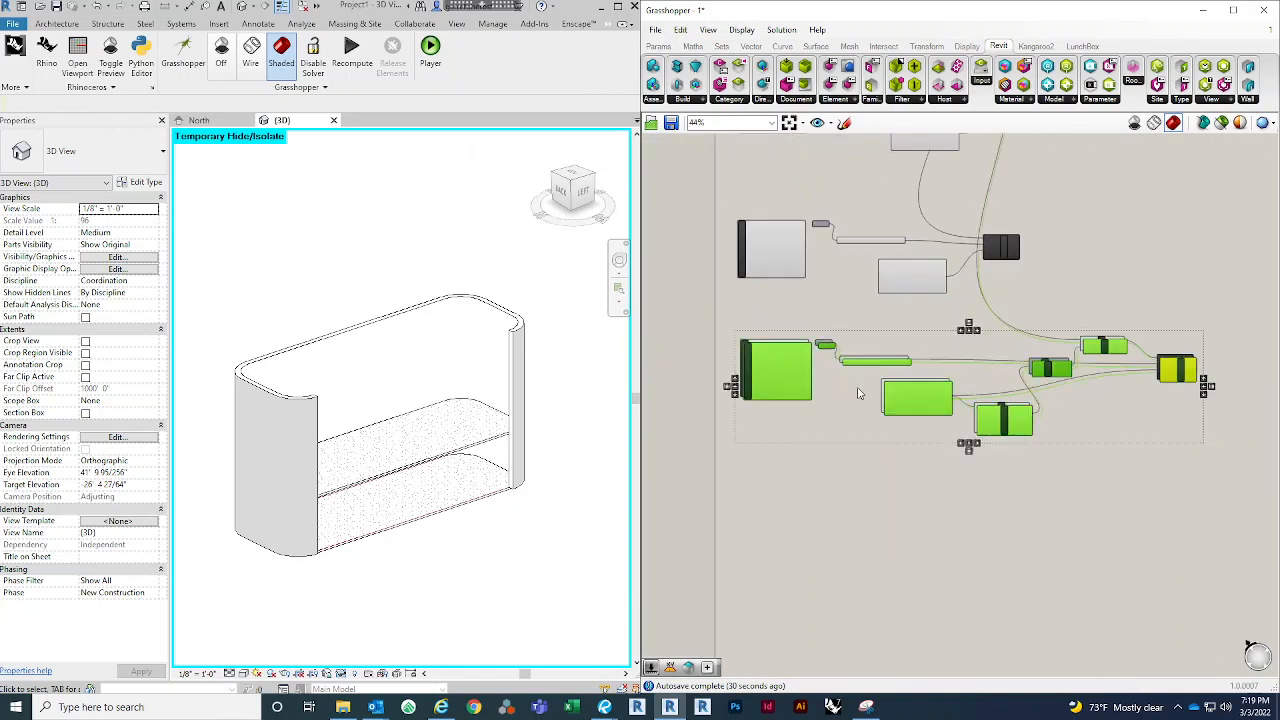
left_click_drag(997, 432, 1006, 605)
left_click(941, 471)
scroll(935, 489, "up", 2)
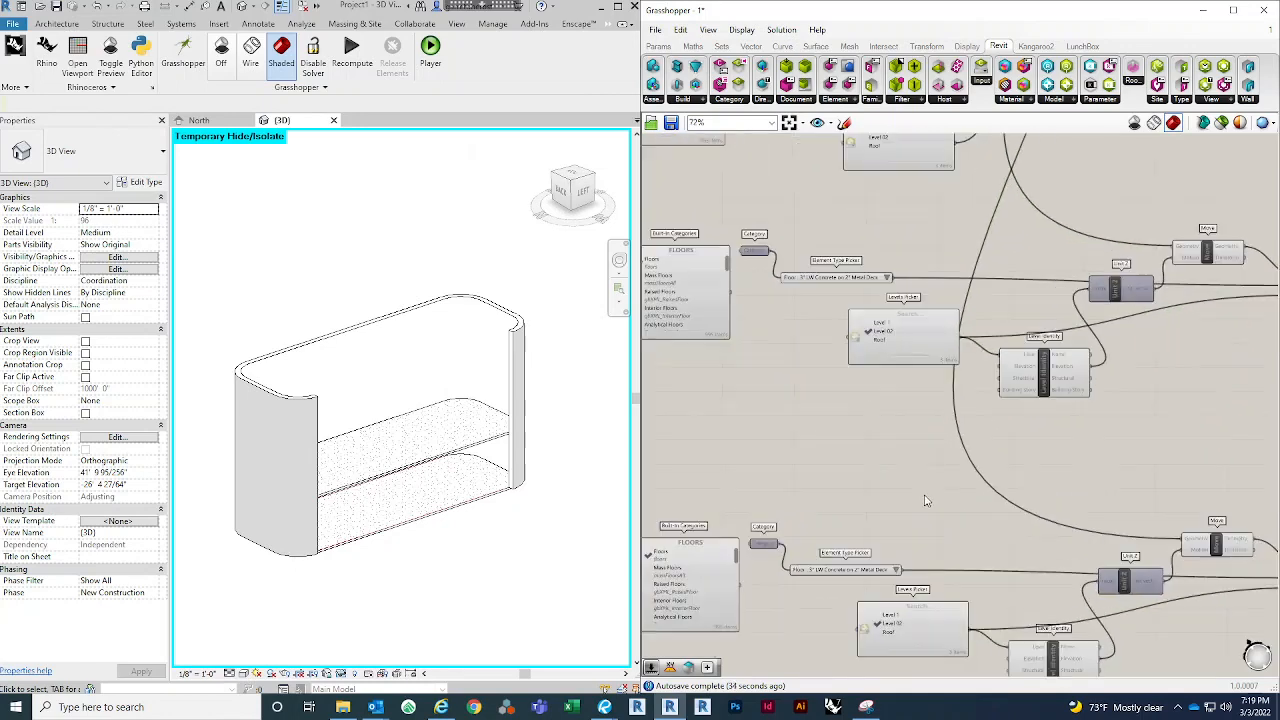
right_click_drag(926, 498, 946, 384)
scroll(943, 360, "down", 1)
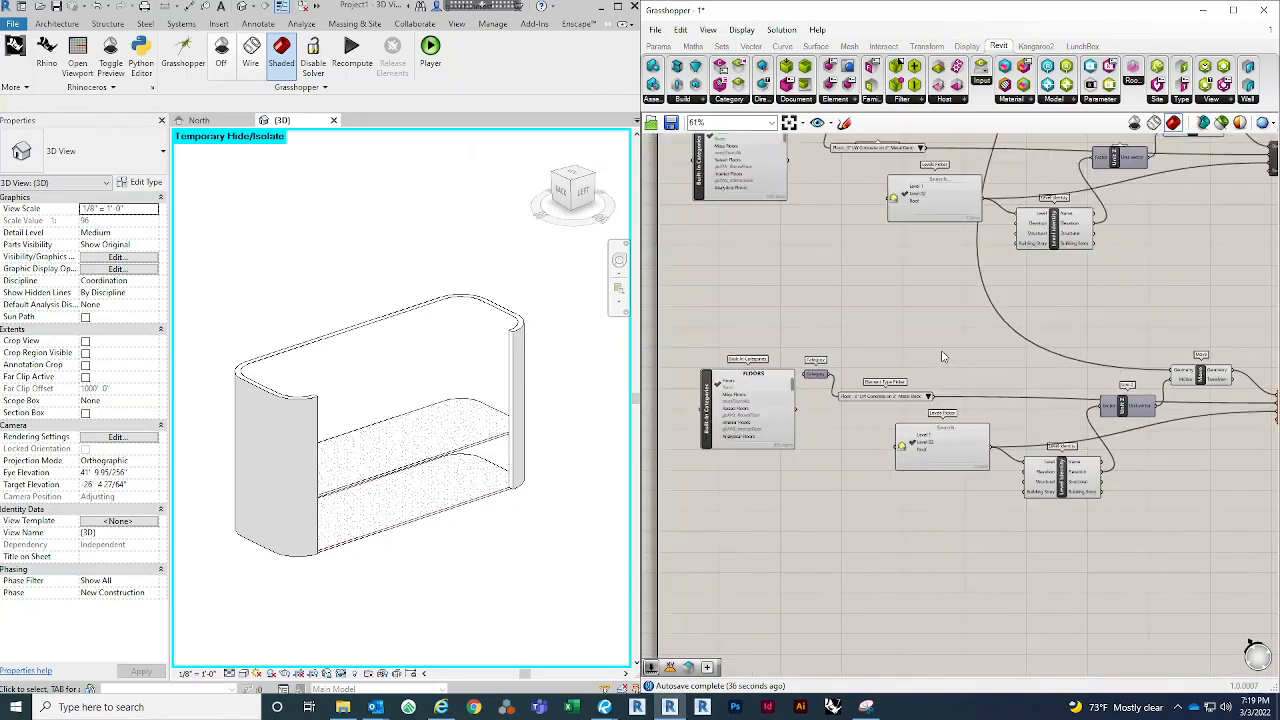
Step: Set the copied Built-In Categories selector to Roofs (roofs) with the search term ROOFS, and wire it directly to the copied Element Type Picker
scroll(733, 418, "up", 4)
left_click(762, 338)
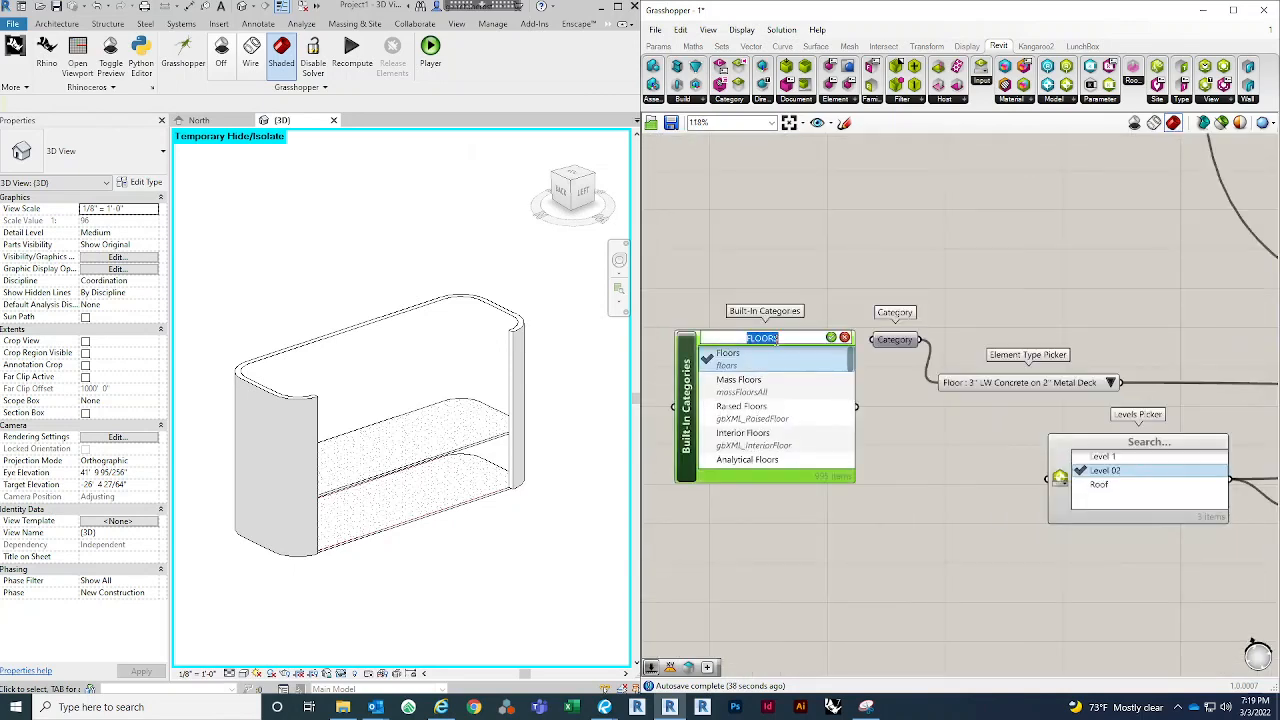
type("ROOFS")
key("Return")
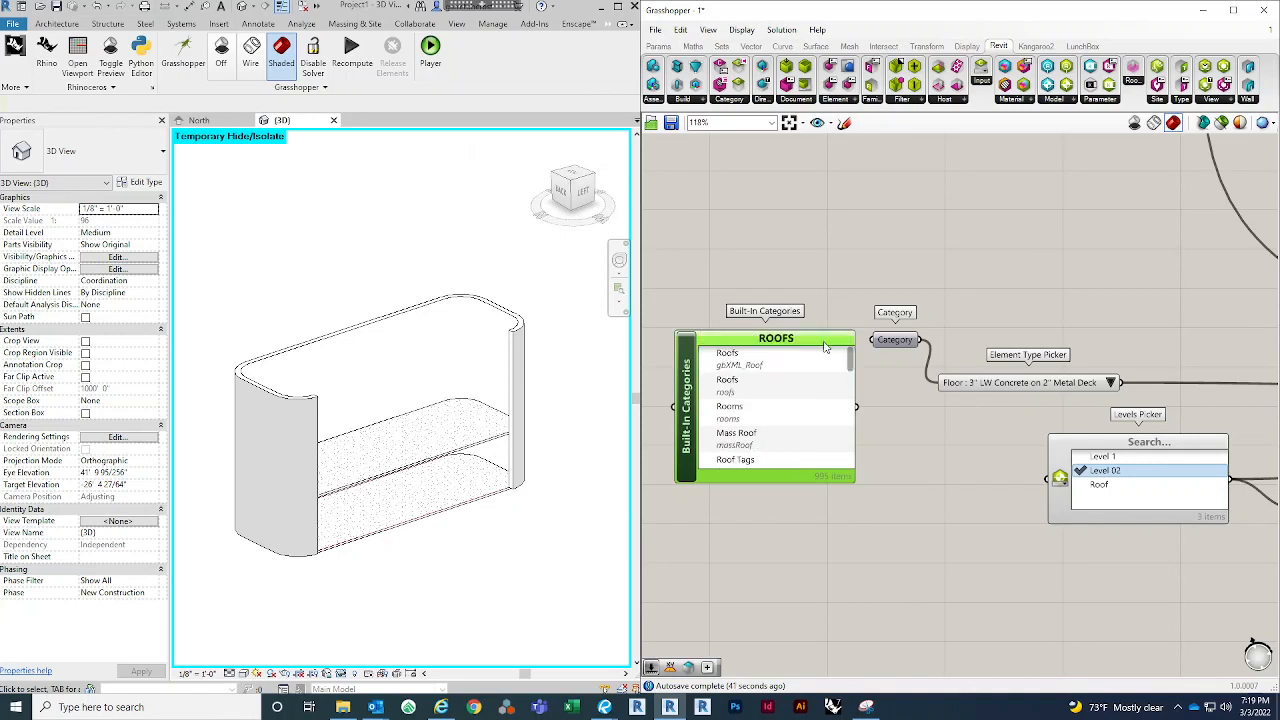
left_click(752, 390)
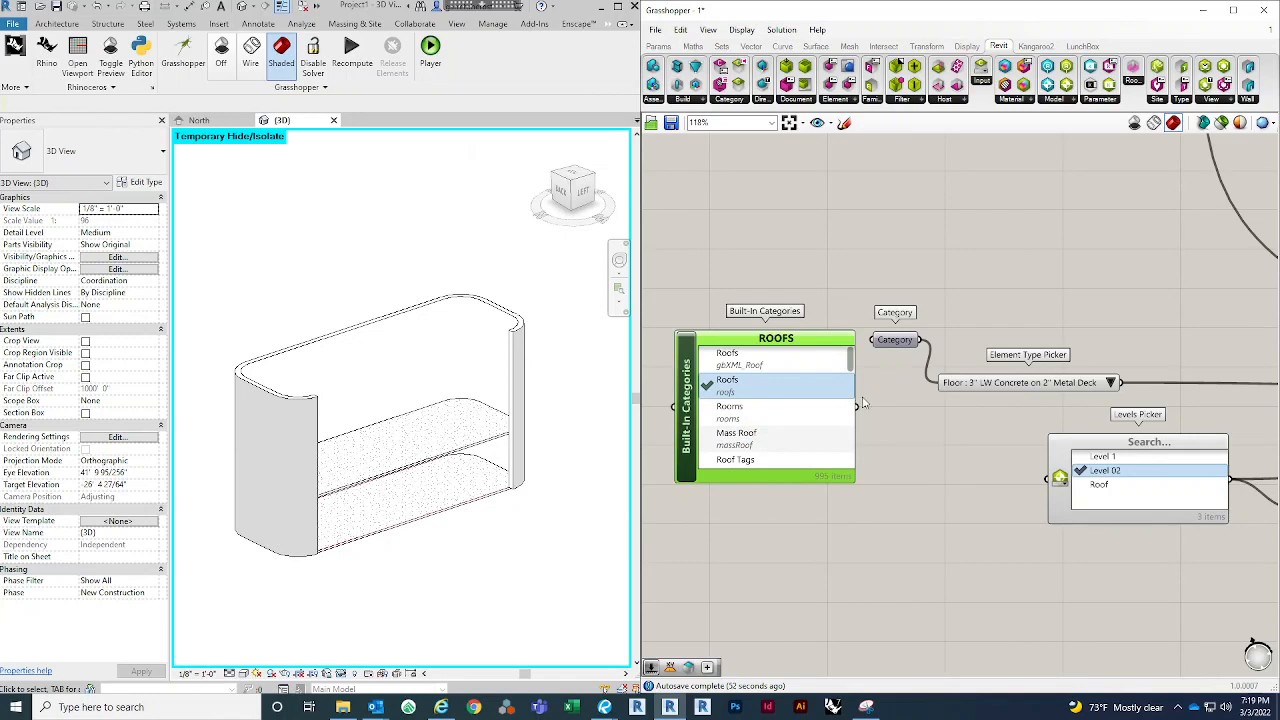
left_click_drag(858, 407, 871, 340)
Step: Set the copied Category parameter's model category to Roofs
right_click(899, 352)
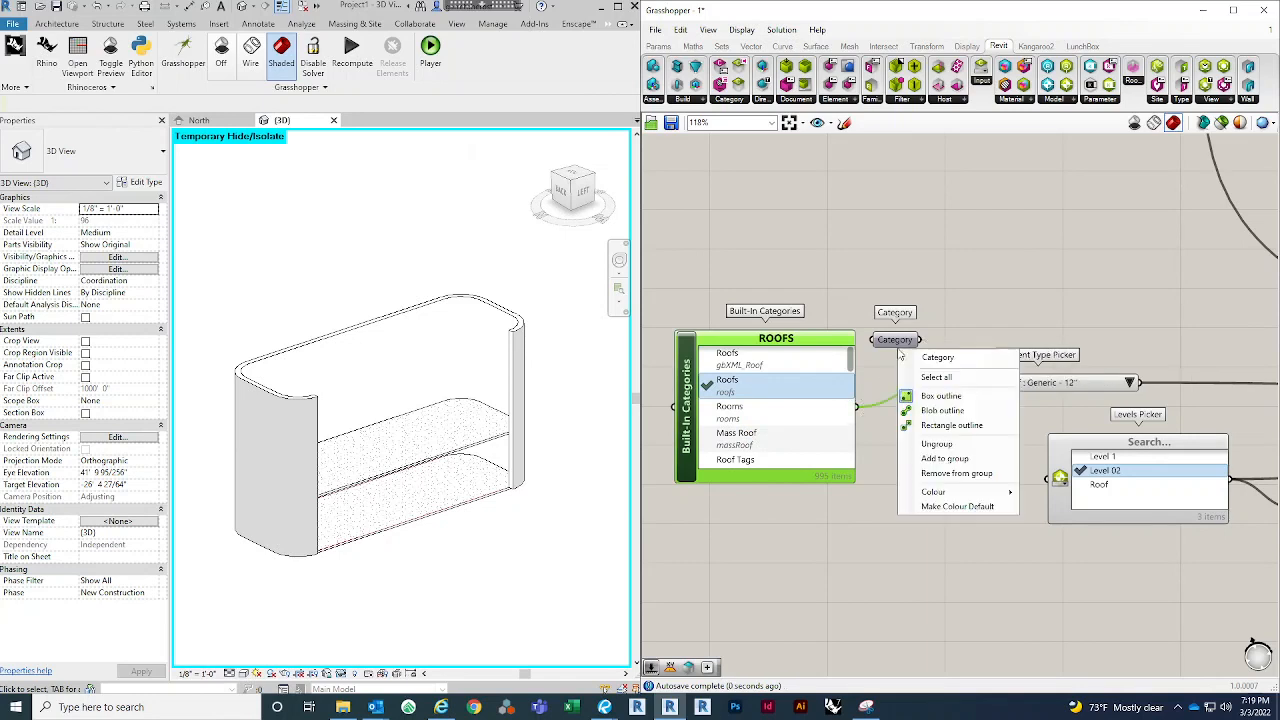
right_click(898, 343)
scroll(968, 556, "up", 5)
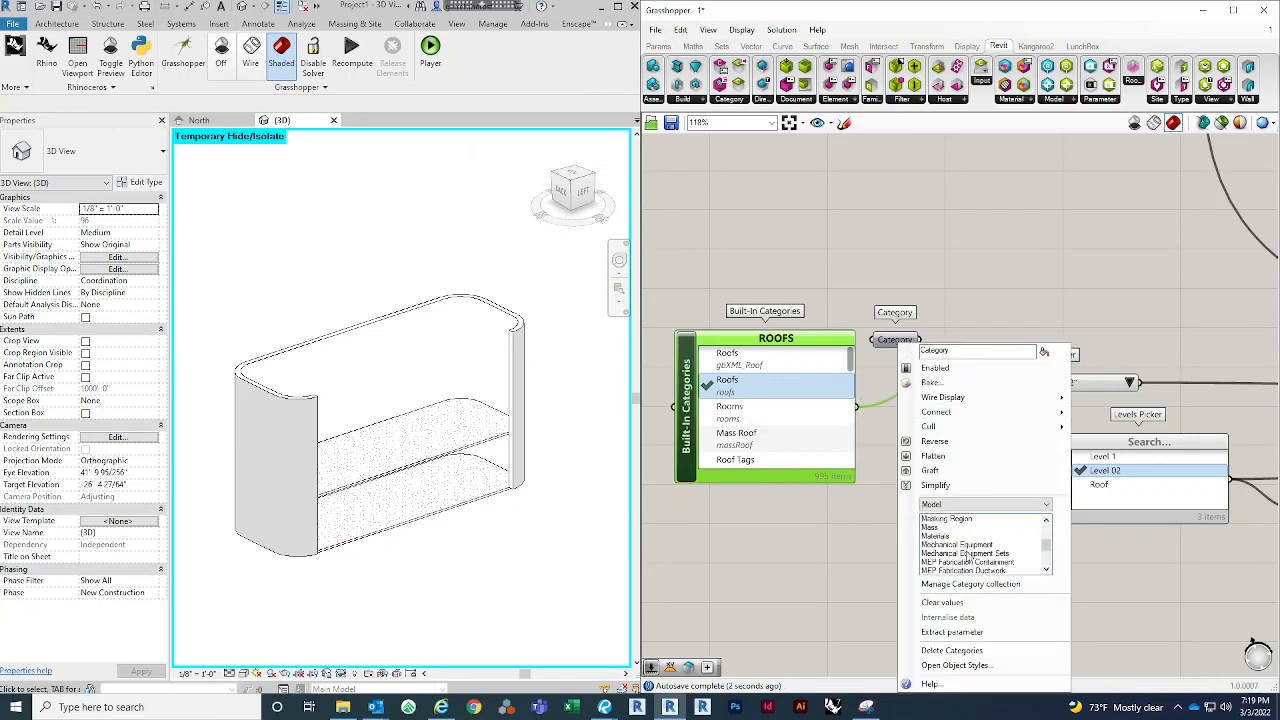
scroll(968, 556, "down", 3)
scroll(966, 556, "down", 2)
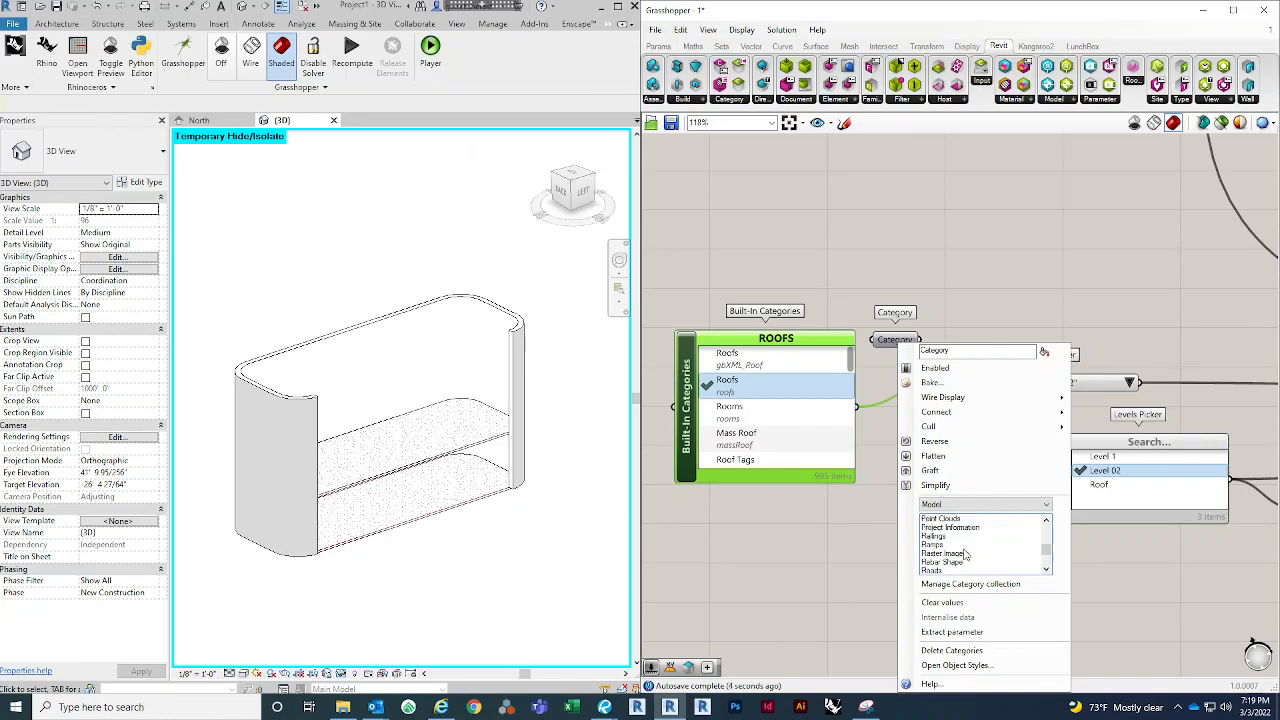
scroll(955, 548, "down", 3)
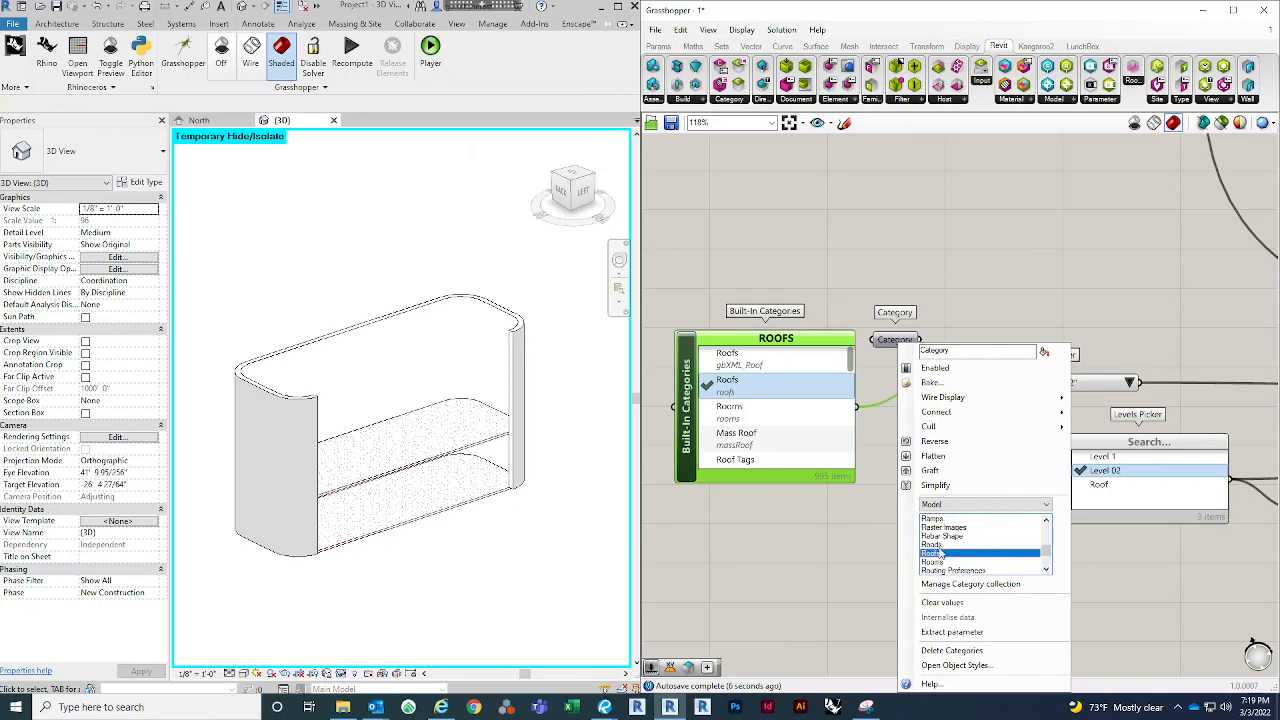
left_click(931, 553)
Step: Set the copied Element Type Picker to Basic Roof : Insulation on Metal Deck - EPDM
right_click_drag(1098, 555, 912, 492)
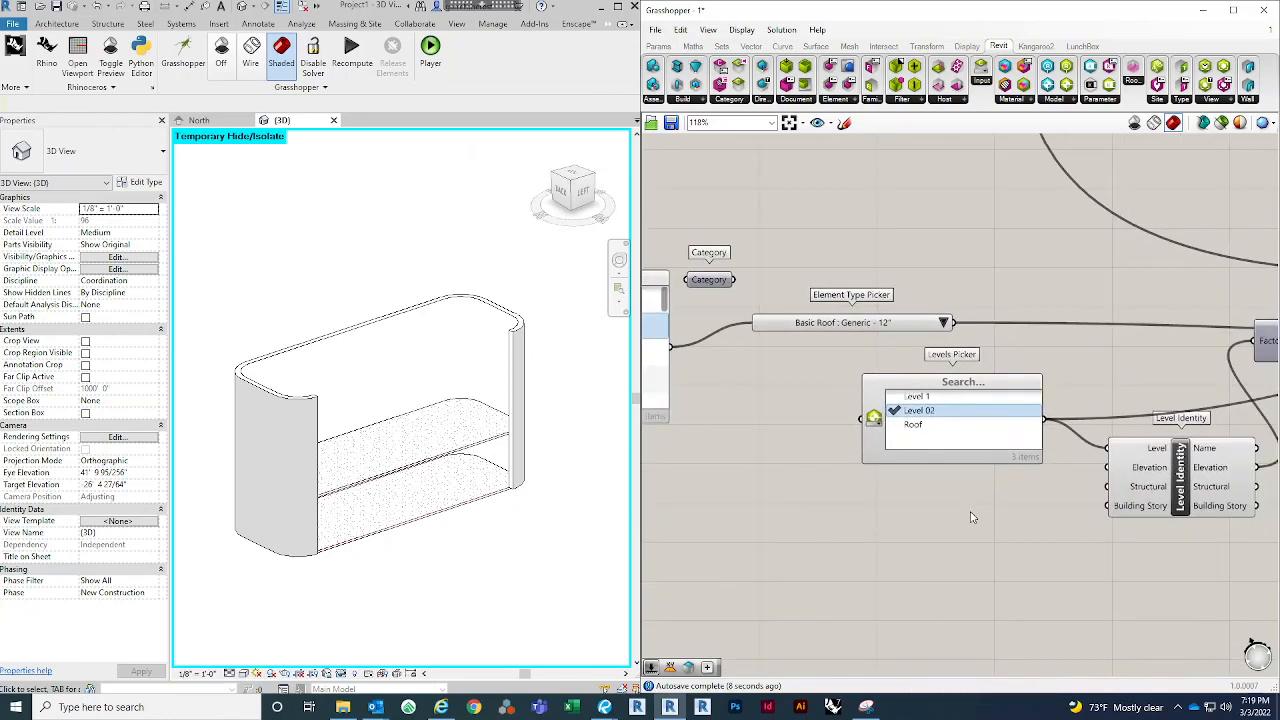
scroll(972, 480, "down", 2)
scroll(948, 377, "up", 2)
left_click(947, 377)
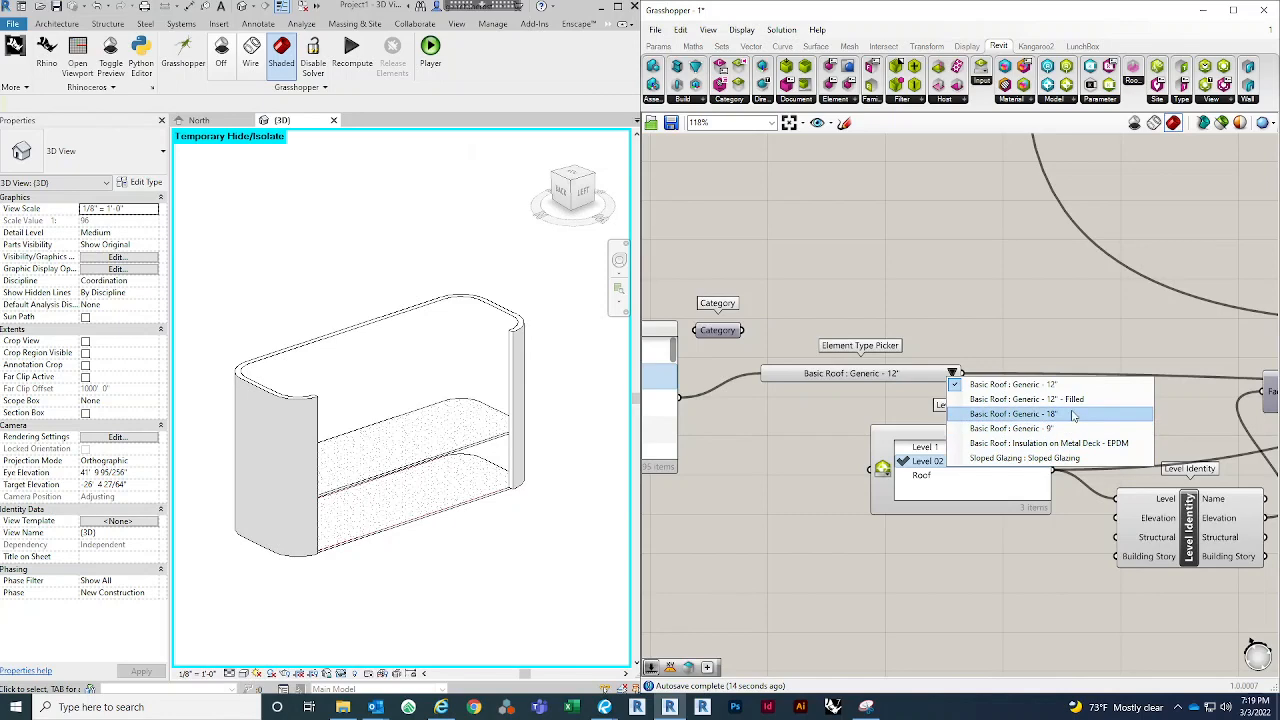
left_click(1095, 443)
scroll(997, 297, "down", 3)
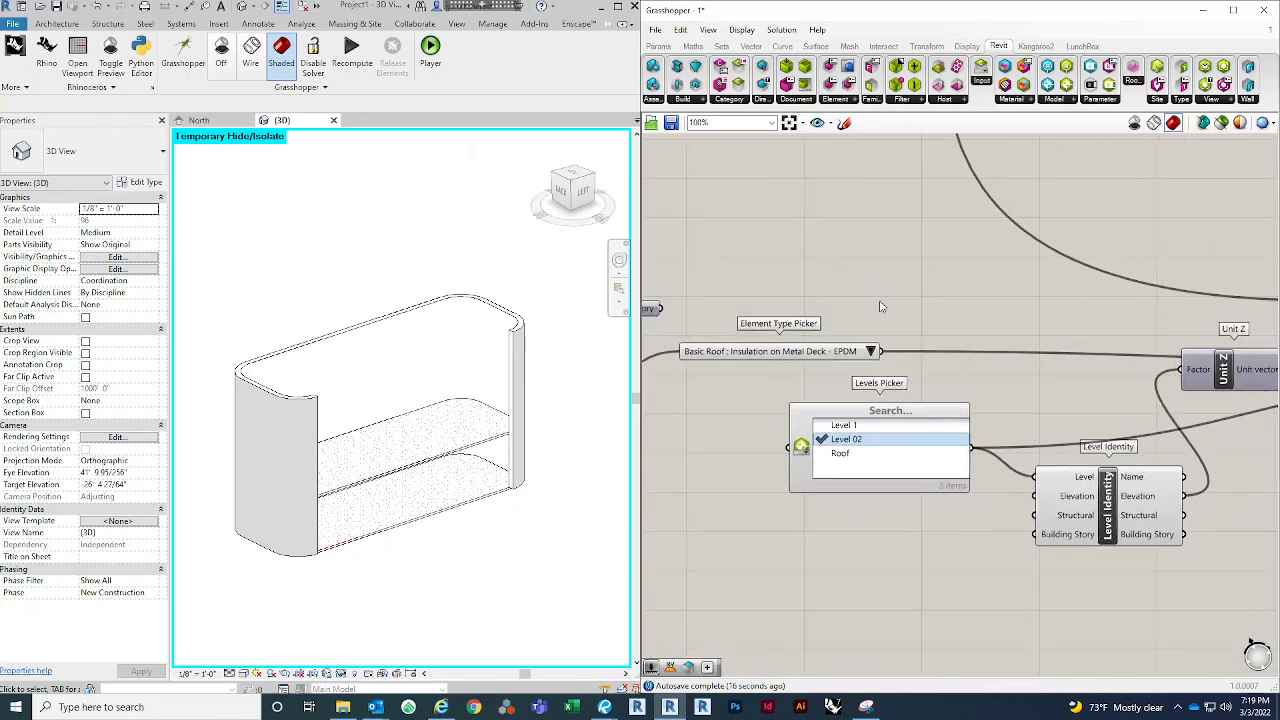
Step: Replace the copied Add Floor component with an Add Roof component in the same place
right_click_drag(1068, 536, 1049, 539)
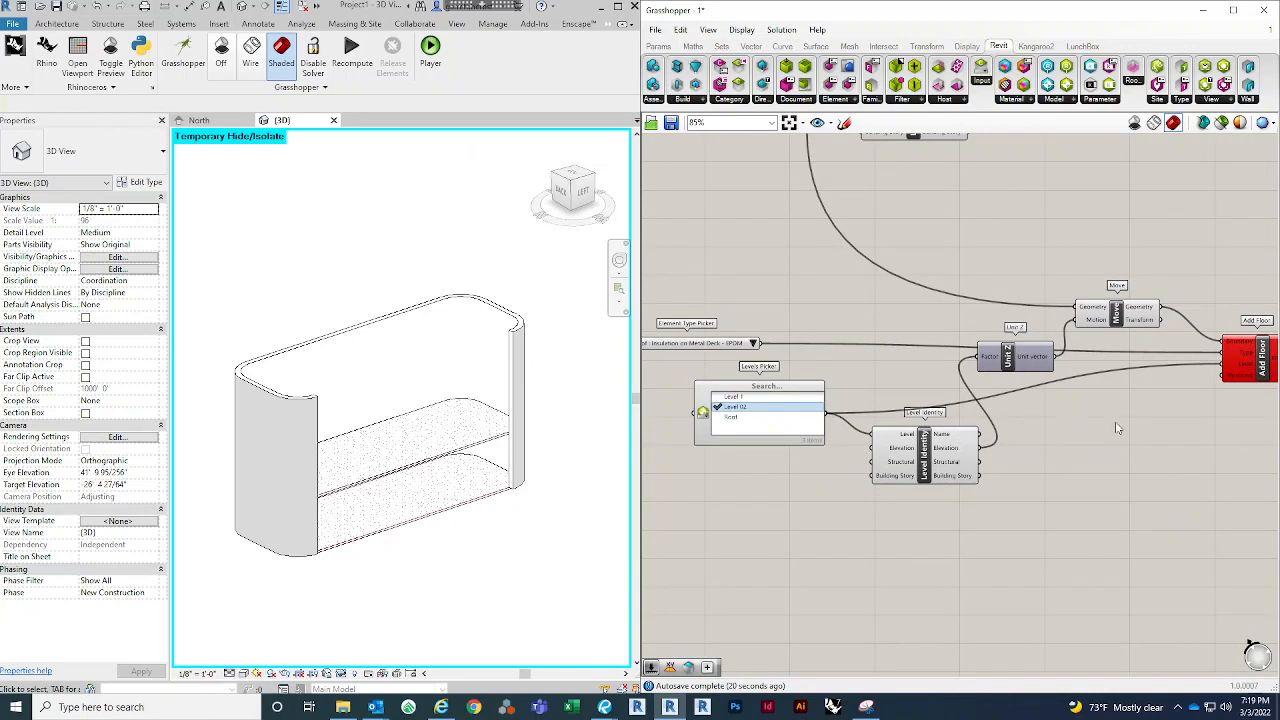
right_click_drag(1118, 428, 971, 413)
left_click(1116, 343)
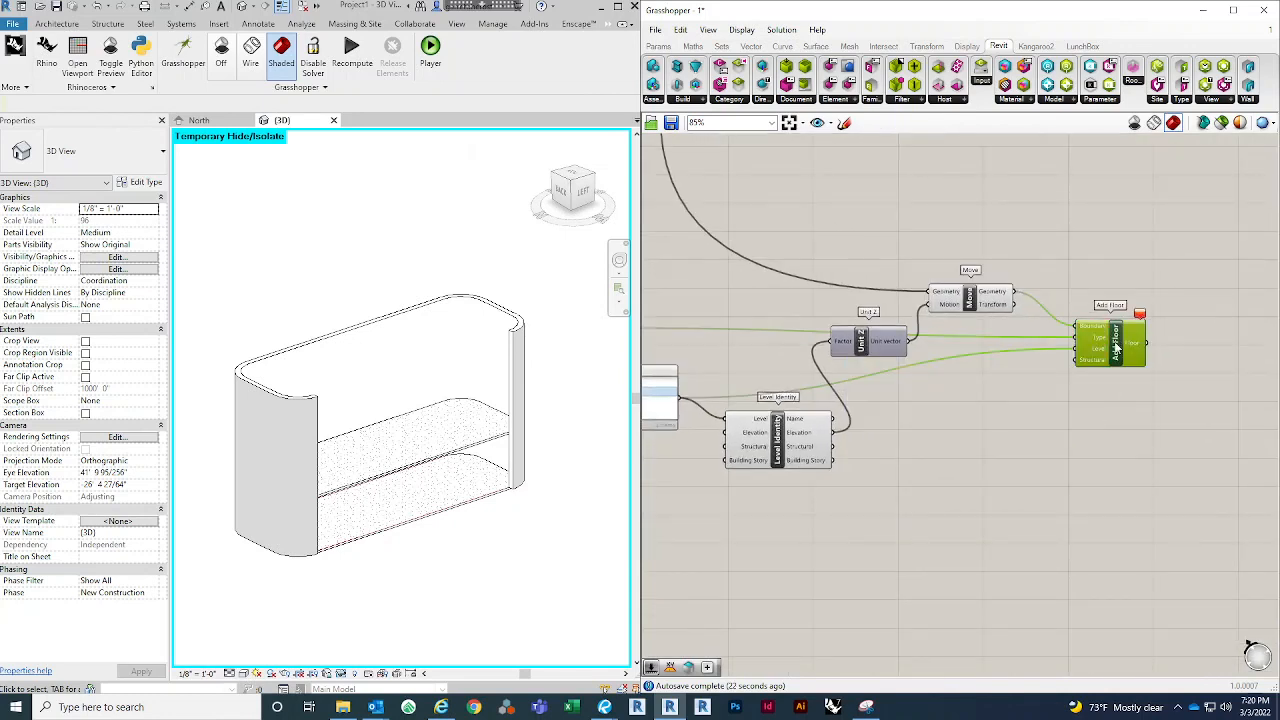
key("Delete")
double_click(1113, 370)
type("ADD R")
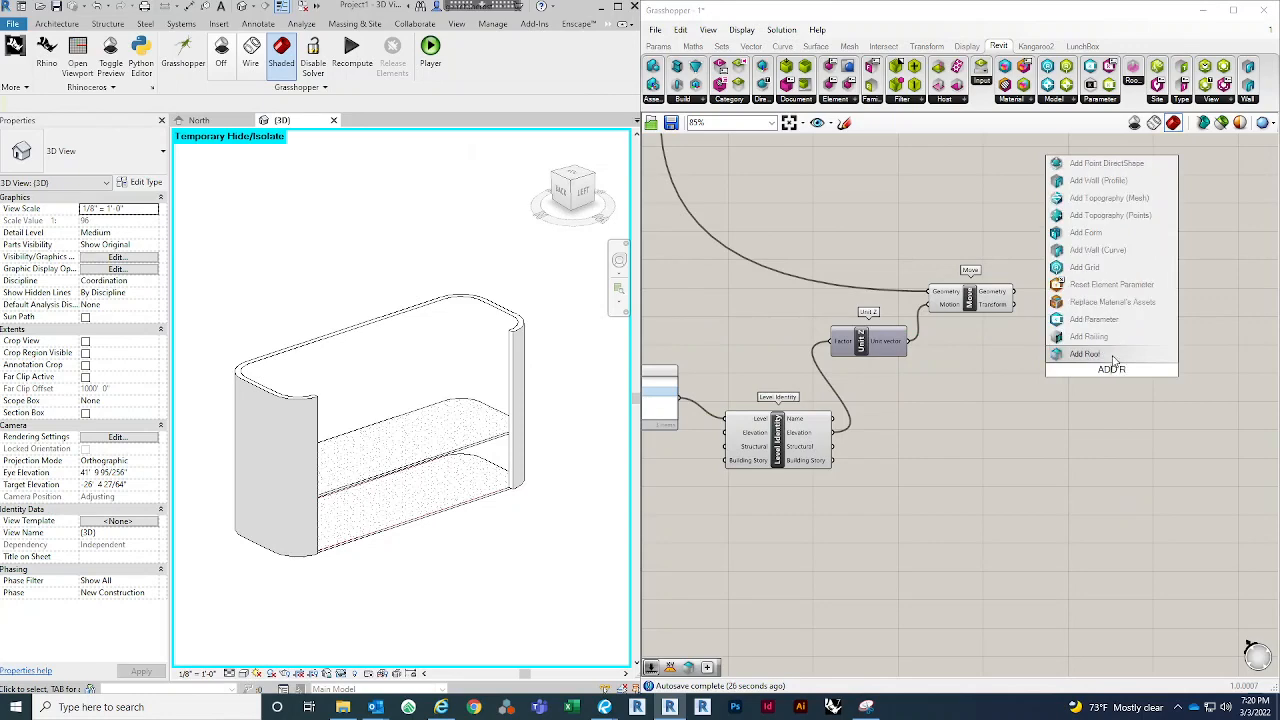
left_click(1113, 355)
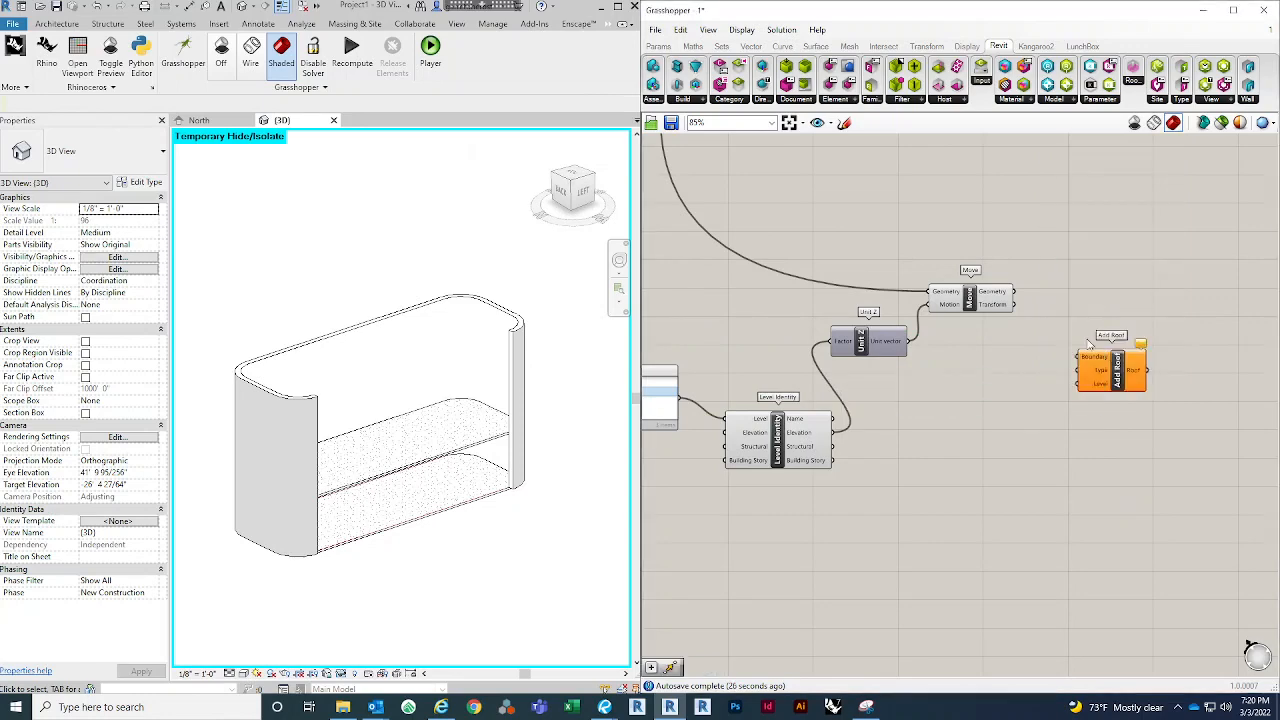
Step: Set the copied Levels Picker to the Roof level
right_click_drag(719, 437, 914, 453)
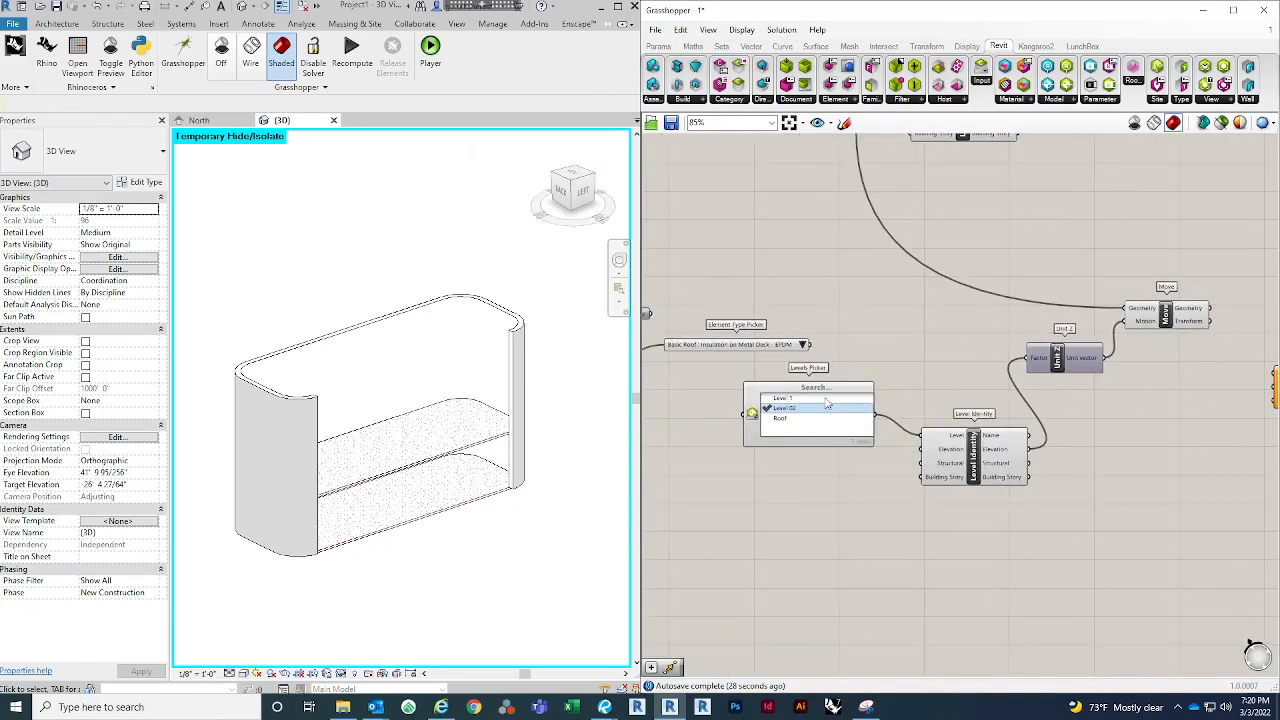
left_click(781, 418)
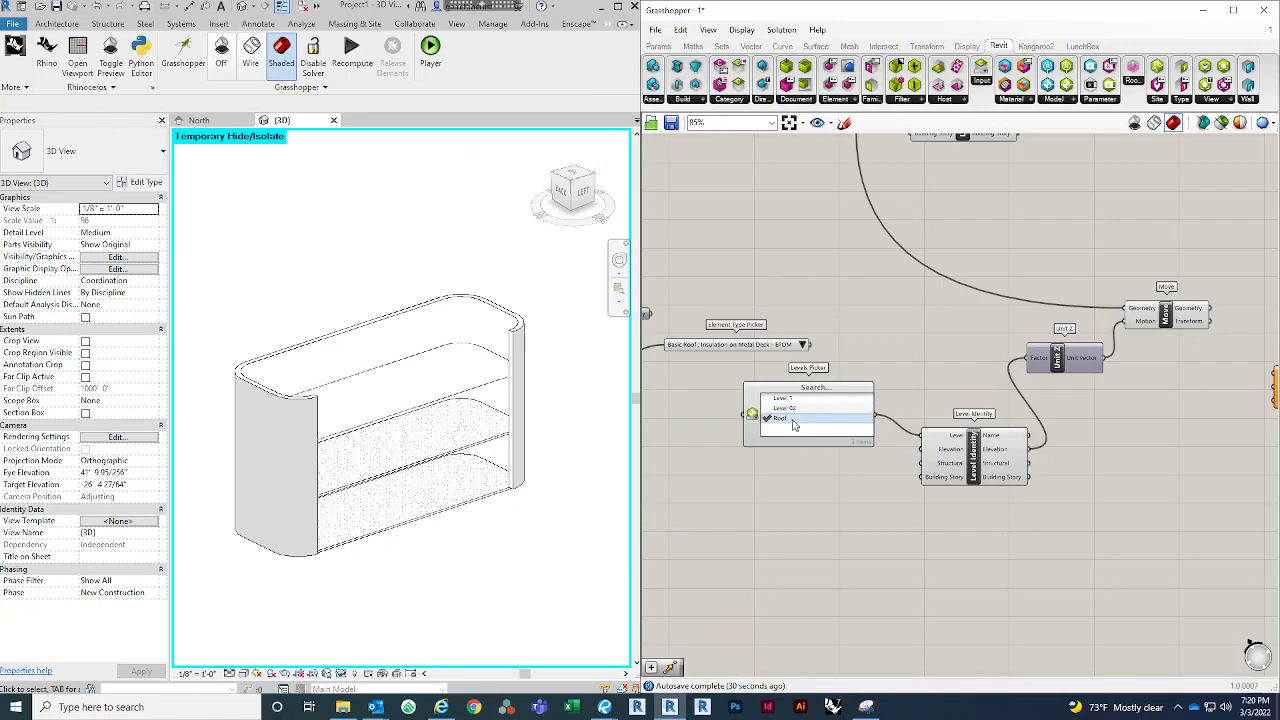
Step: Connect the moved geometry, Basic Roof type and Roof level to the Add Roof component's Boundary, Type and Level inputs, and inspect the roof
right_click_drag(963, 507, 843, 477)
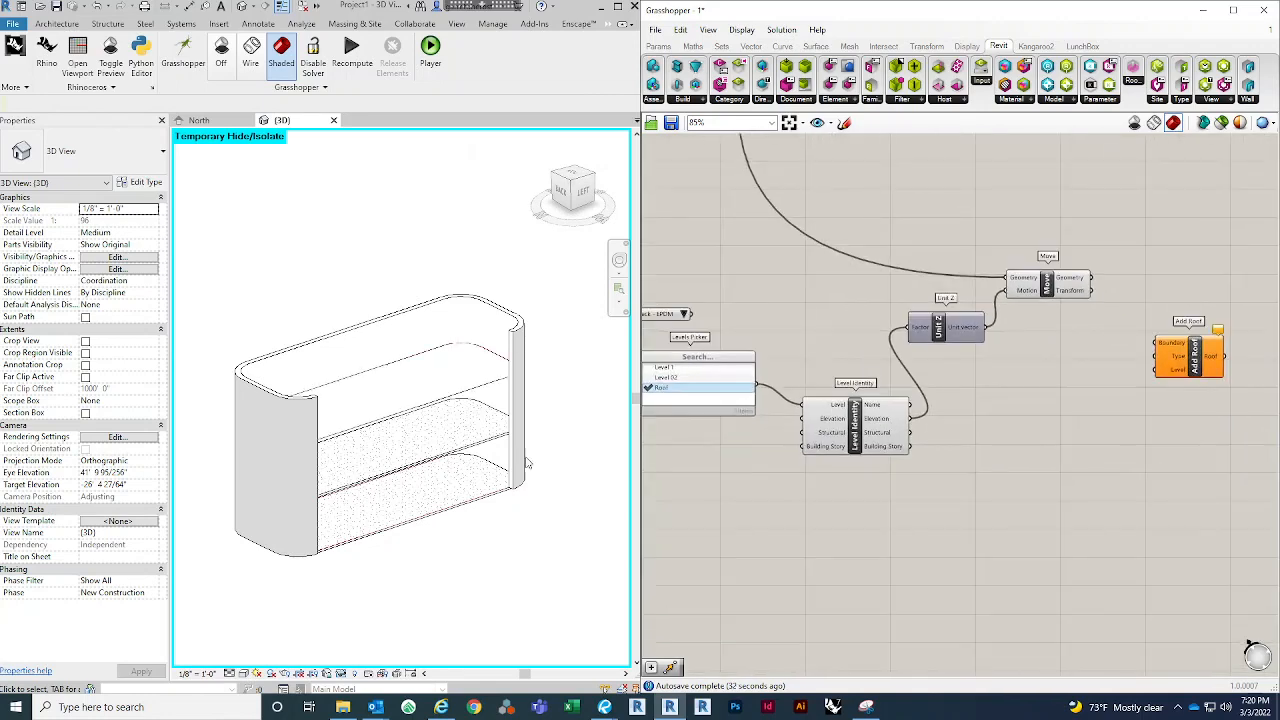
right_click_drag(759, 490, 707, 543)
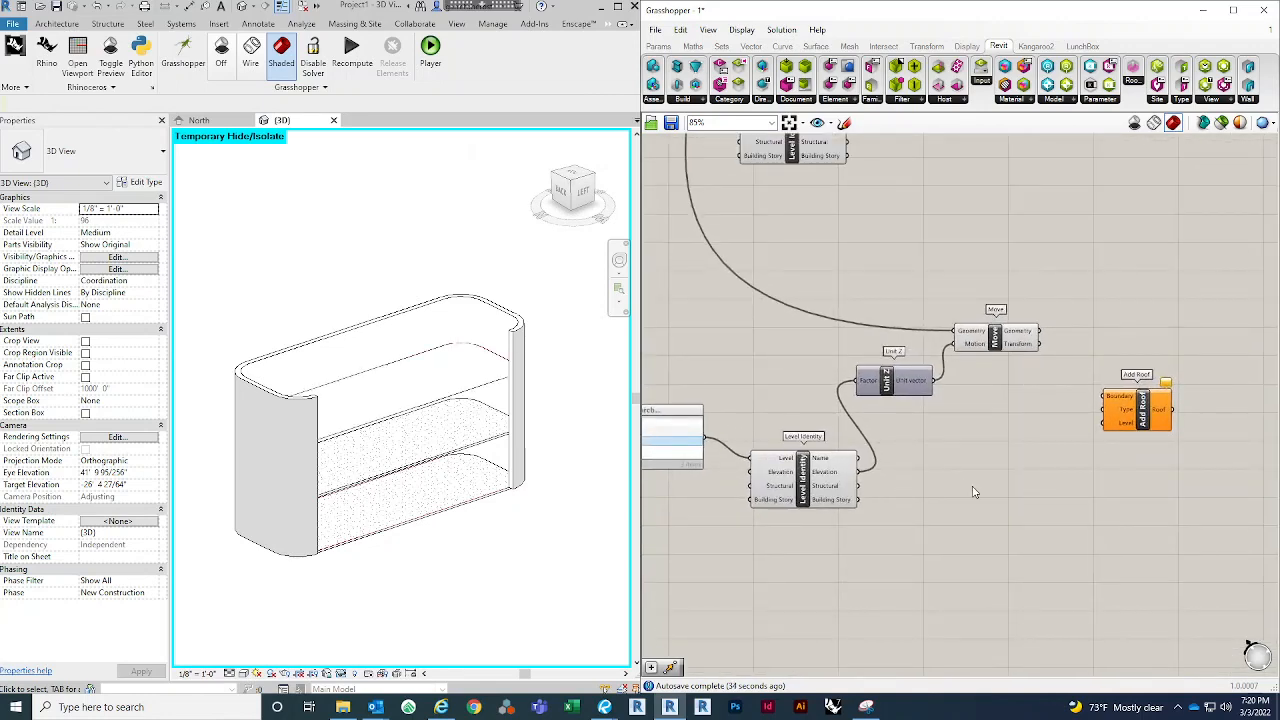
right_click_drag(975, 492, 956, 487)
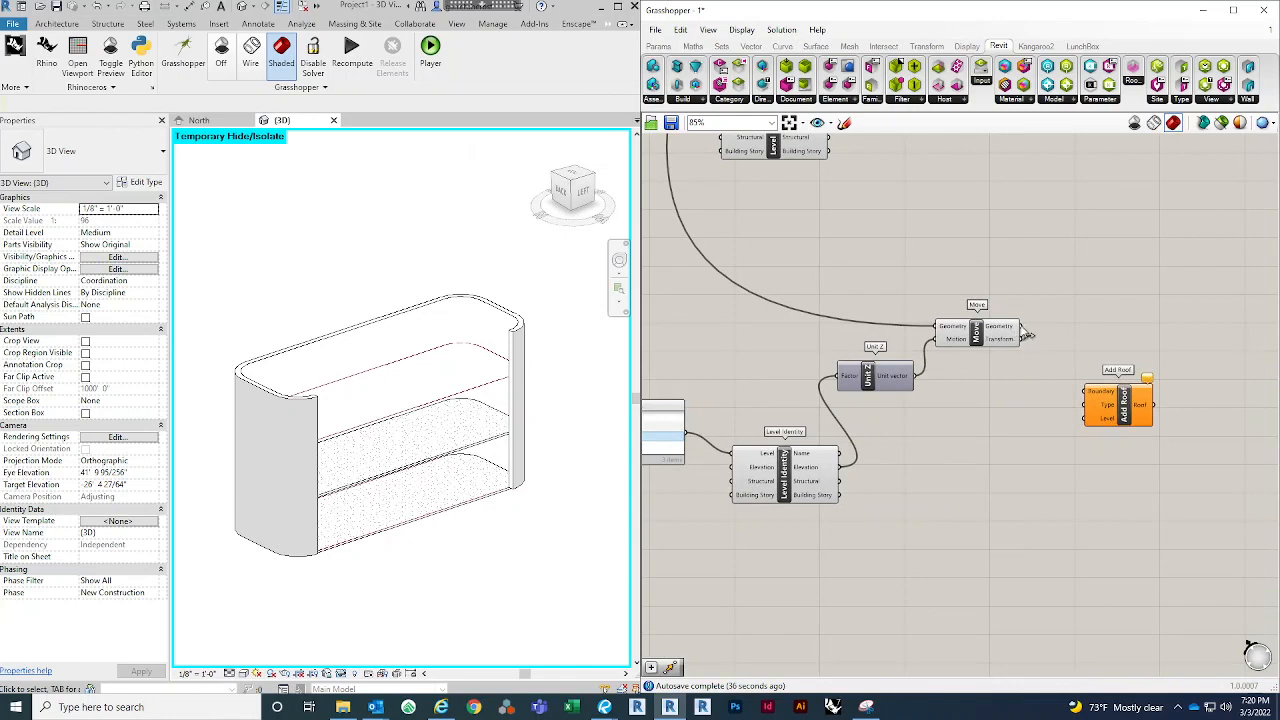
left_click_drag(1025, 333, 1089, 398)
scroll(1190, 346, "down", 2)
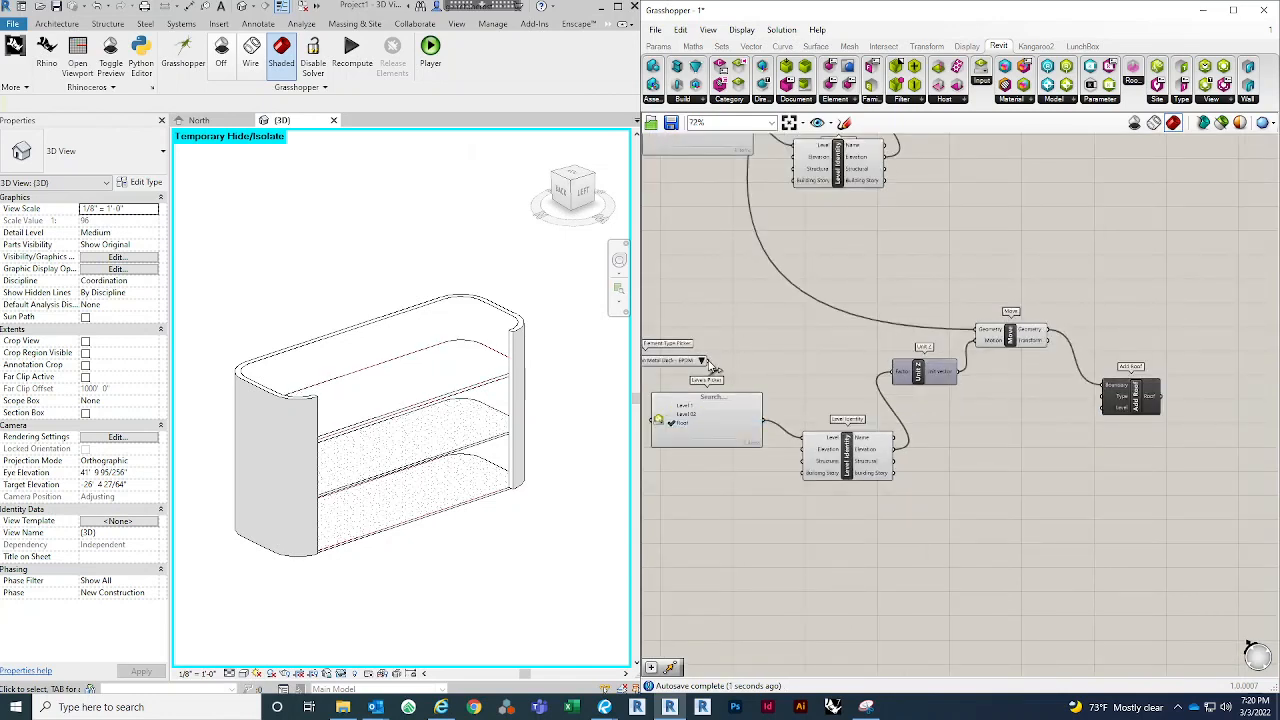
left_click_drag(708, 362, 1100, 400)
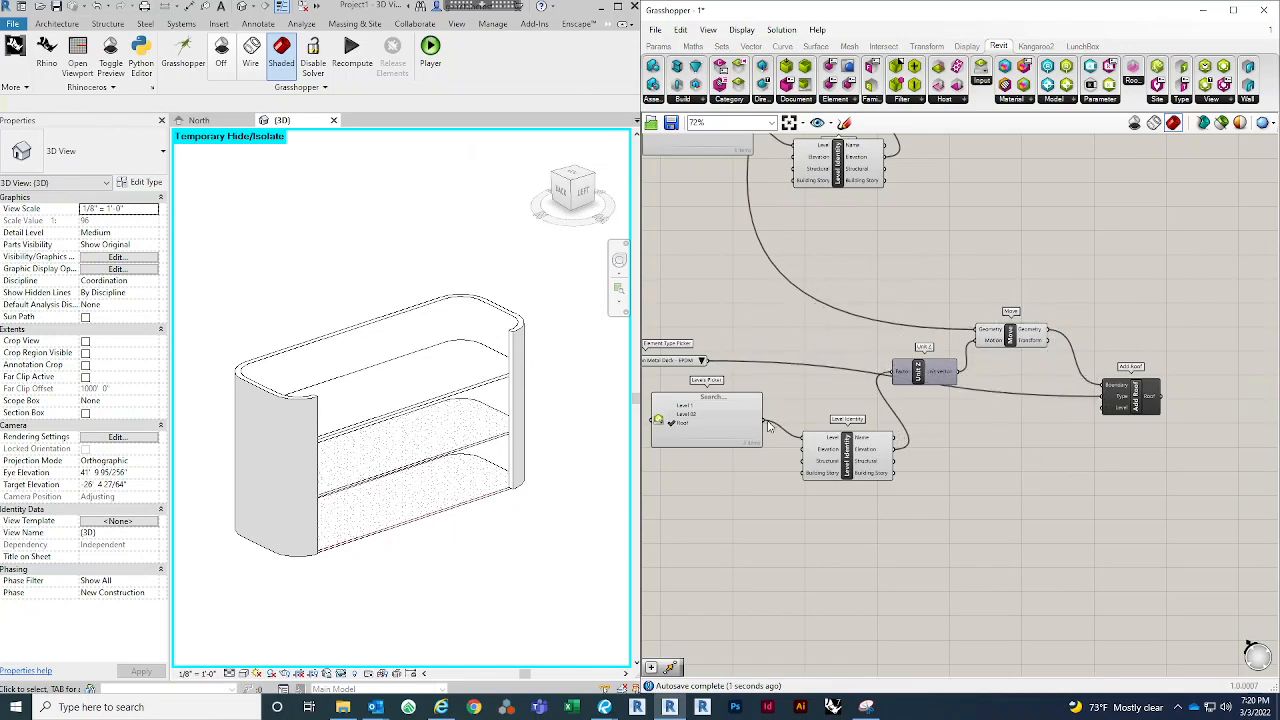
left_click_drag(766, 423, 1105, 415)
left_click(434, 378)
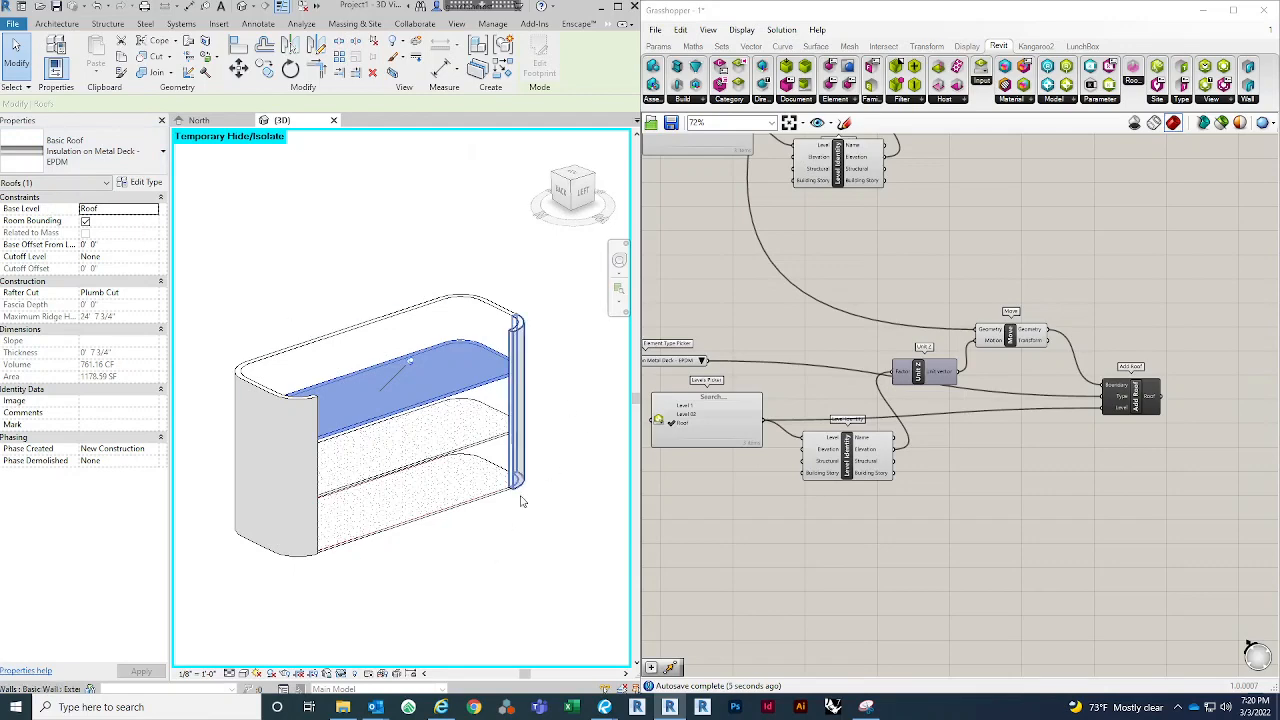
left_click(558, 368)
Step: Move the two Boolean Toggles nearer to the Add Wall (Curve) component and delete the number slider feeding its Height
scroll(990, 505, "down", 5)
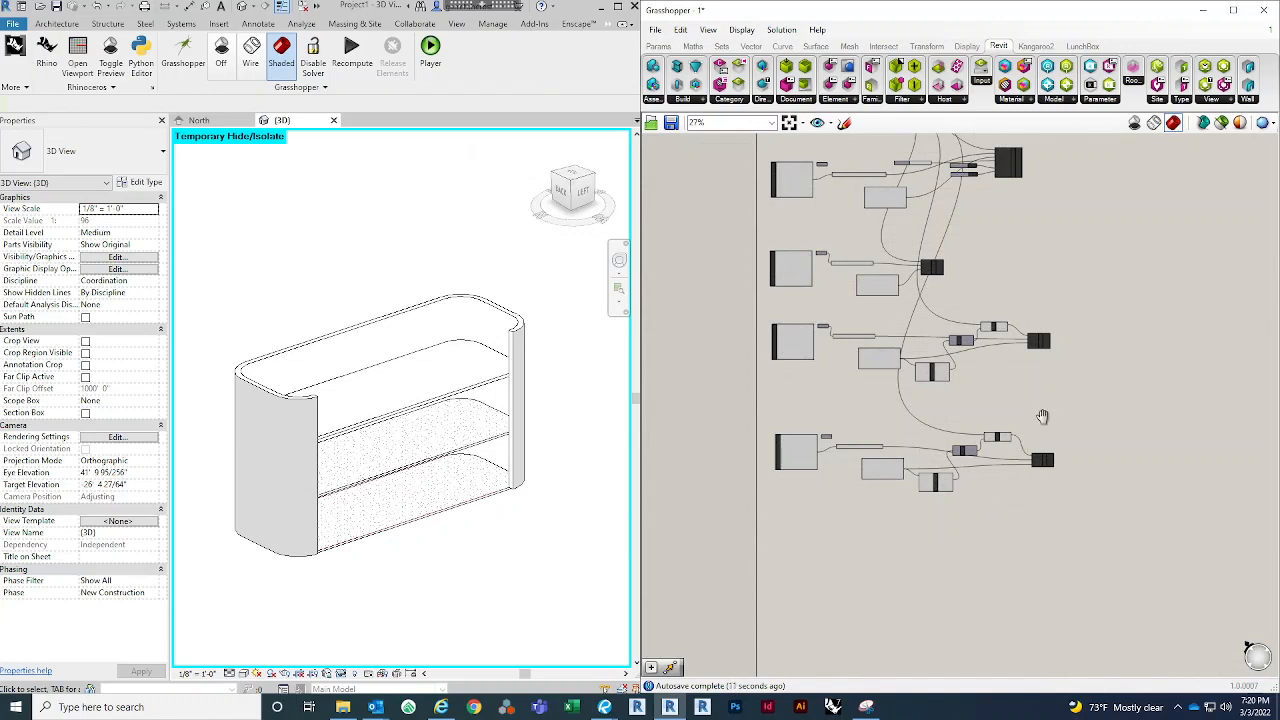
right_click_drag(928, 239, 920, 292)
scroll(1019, 200, "up", 4)
right_click_drag(1019, 200, 1094, 208)
scroll(943, 215, "up", 3)
scroll(939, 311, "down", 3)
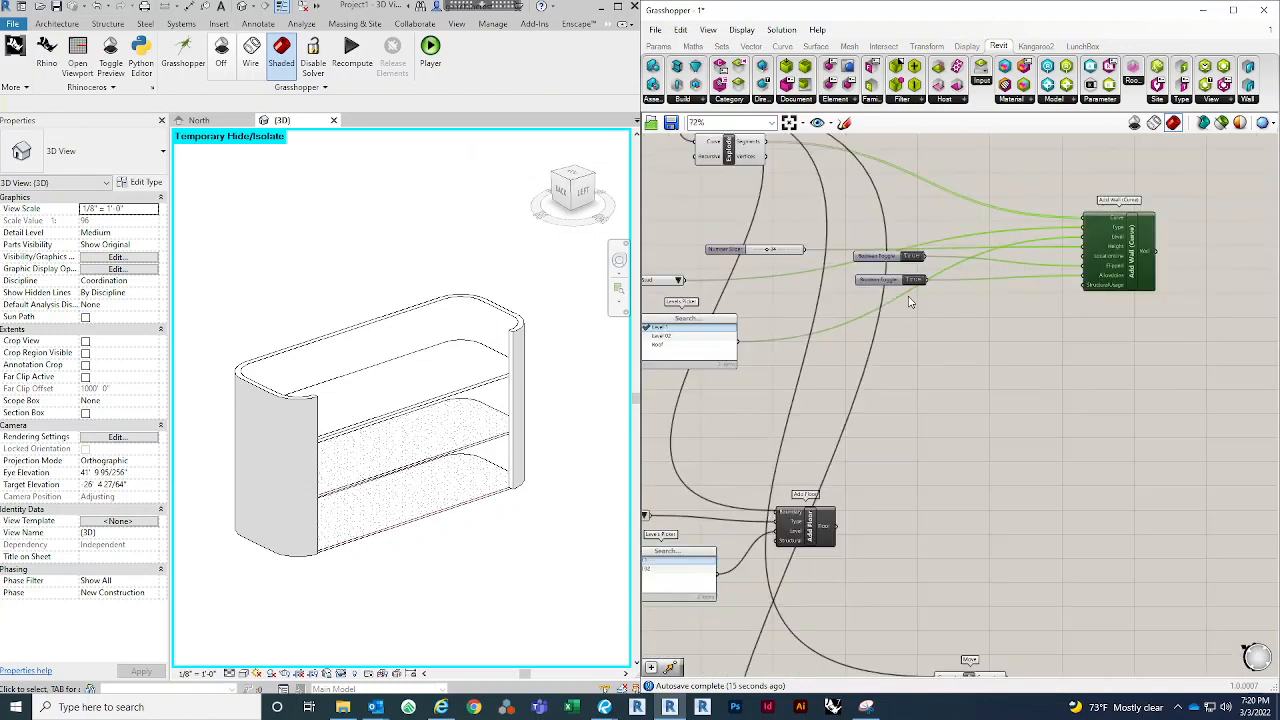
left_click_drag(922, 329, 967, 278)
left_click(802, 251)
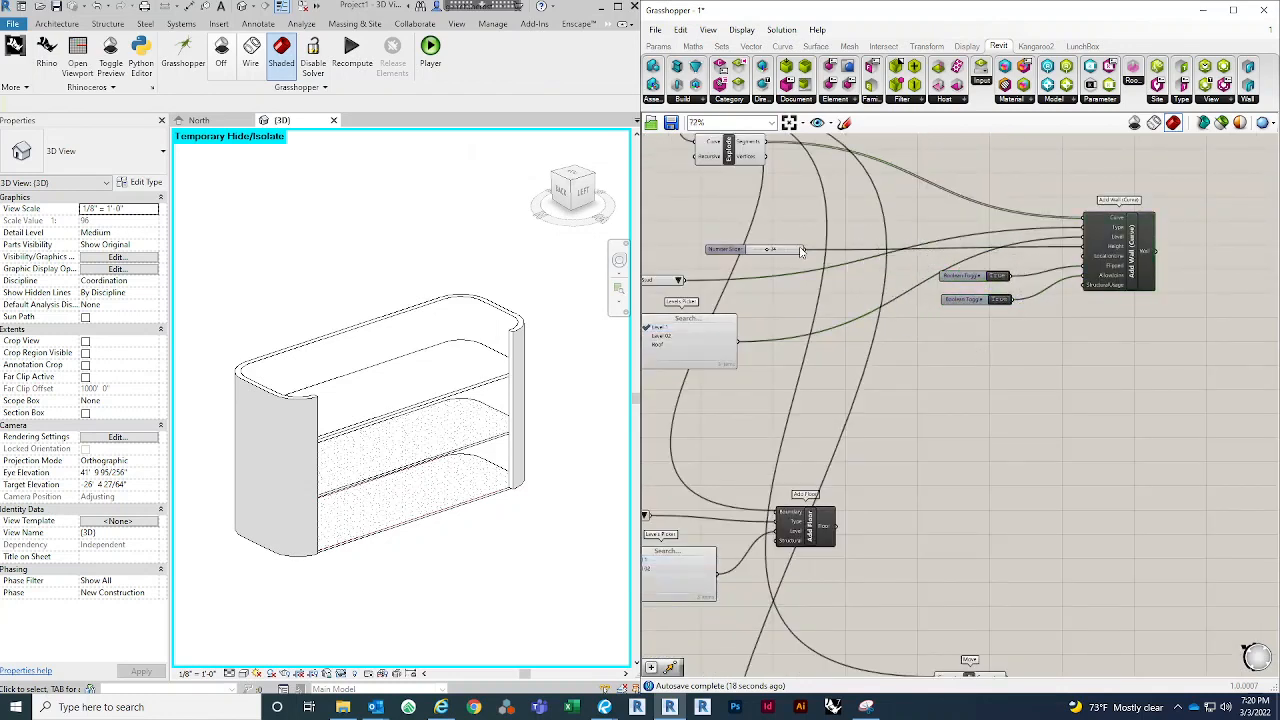
left_click(726, 256)
key("Delete")
Step: Connect the Elevation output of the Roof level's Level Identity to the Height input of Add Wall (Curve)
right_click_drag(942, 421, 1022, 256)
scroll(941, 377, "down", 2)
scroll(942, 549, "up", 3)
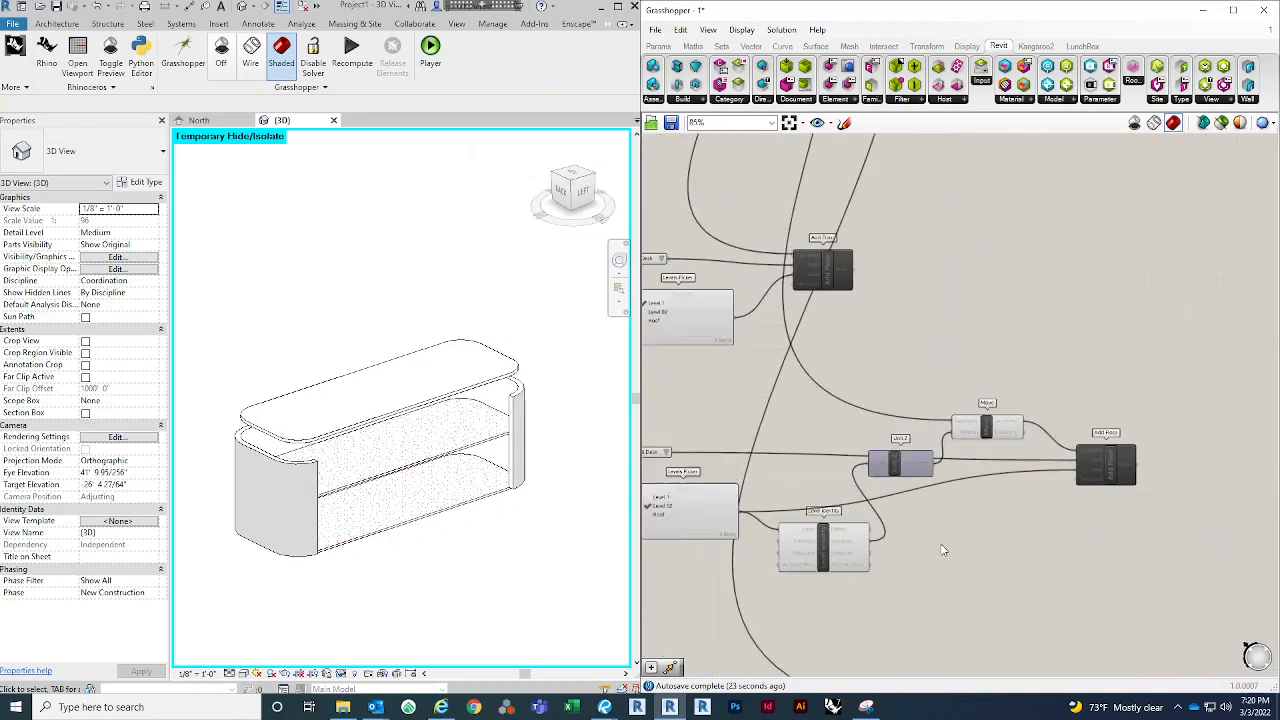
scroll(942, 549, "up", 1)
right_click_drag(995, 530, 1052, 463)
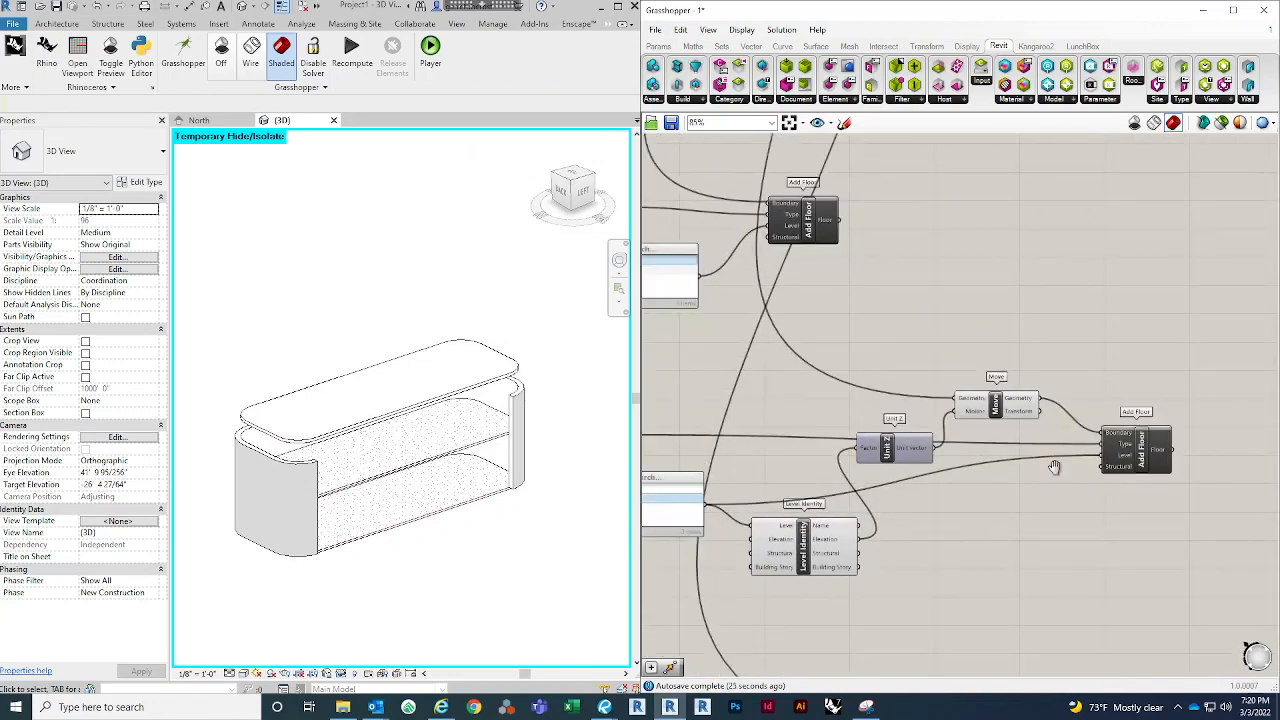
scroll(1085, 488, "down", 2)
left_click_drag(1180, 541, 838, 332)
left_click(978, 312)
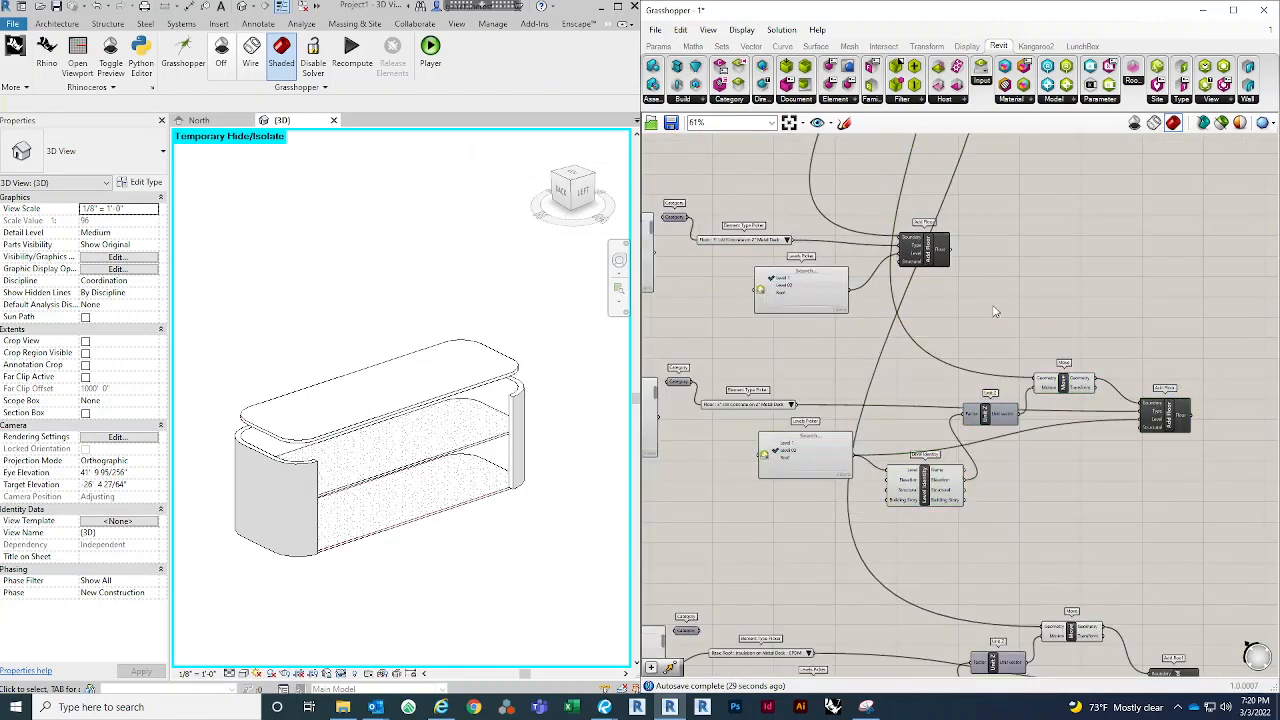
right_click_drag(1022, 514, 991, 319)
scroll(705, 530, "up", 2)
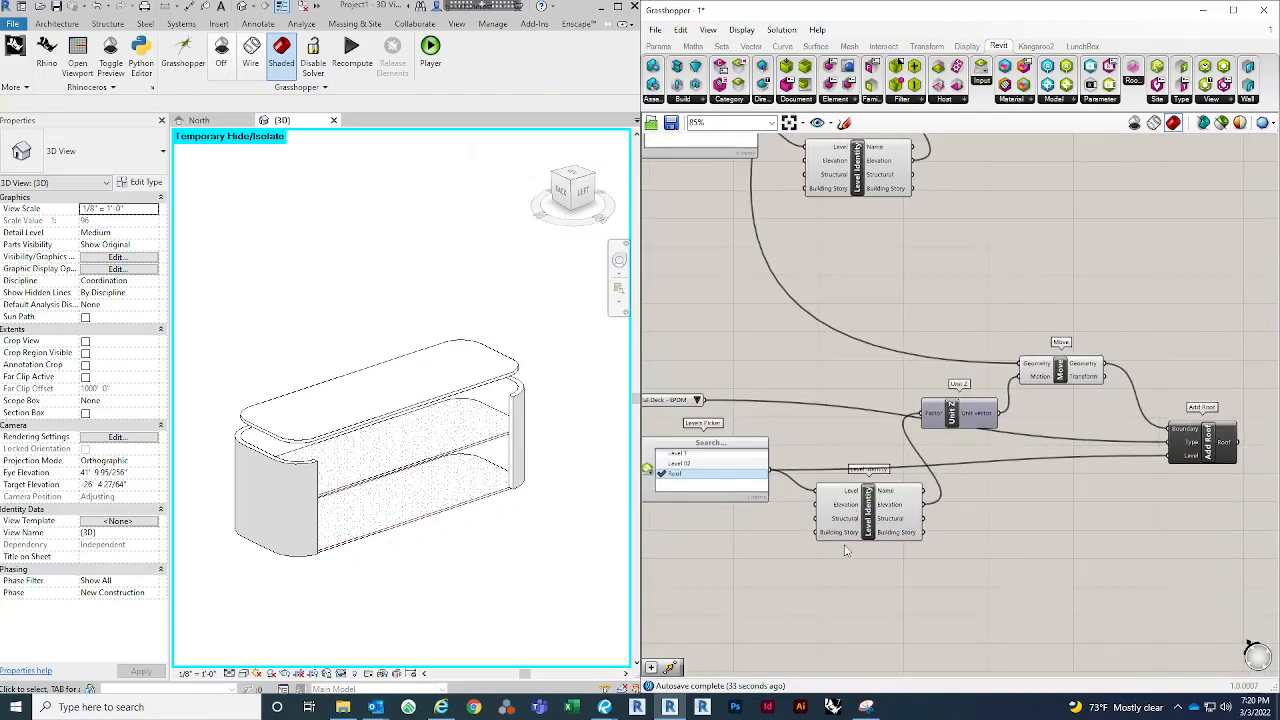
right_click_drag(962, 548, 892, 518)
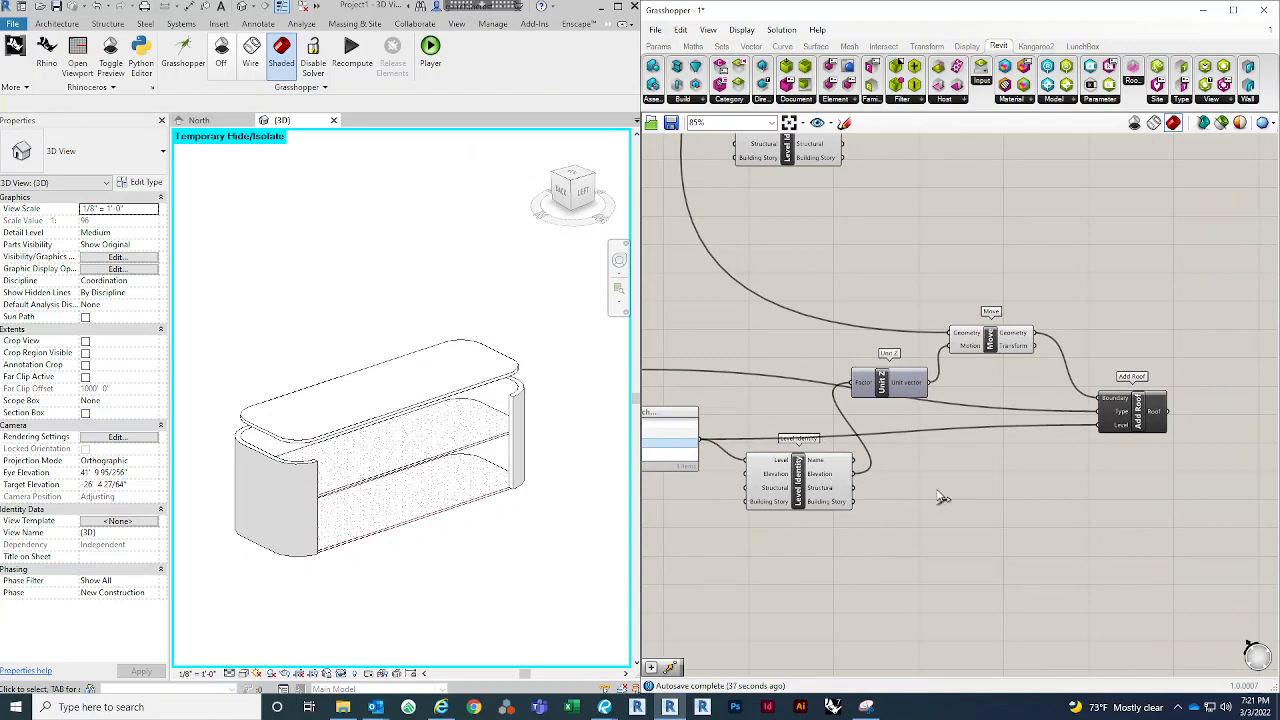
scroll(940, 497, "down", 5)
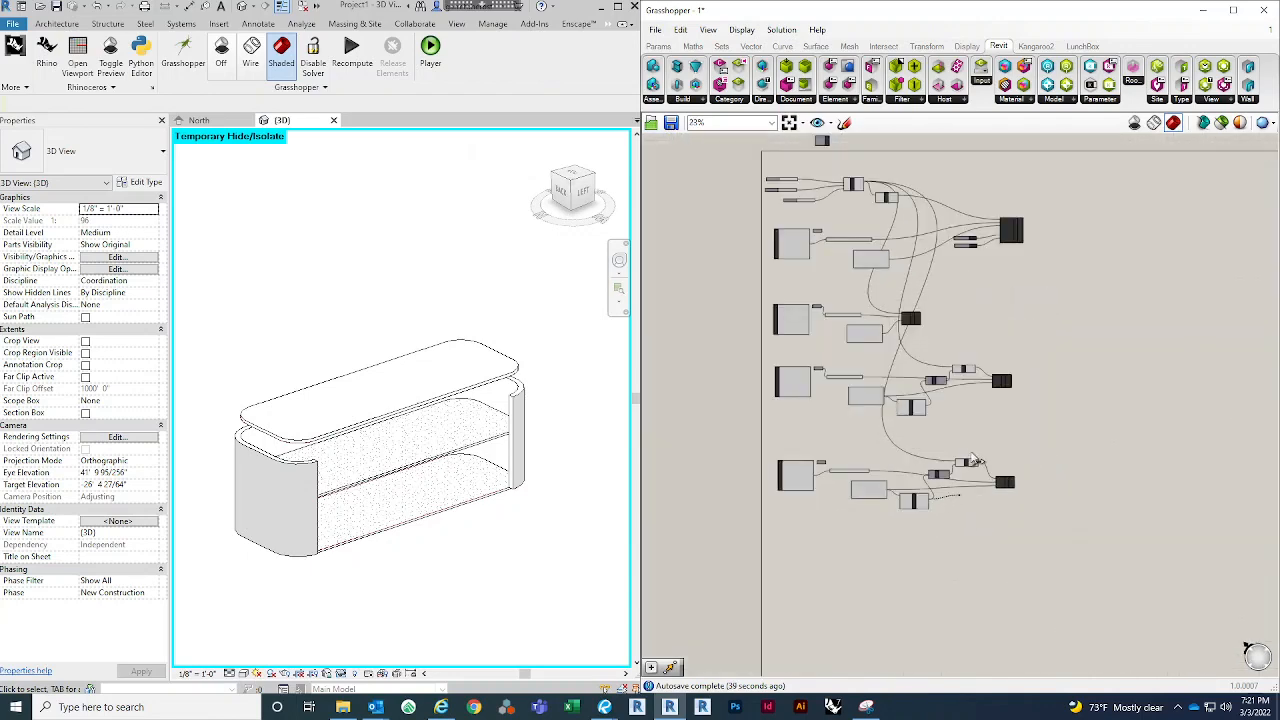
scroll(1001, 424, "up", 7)
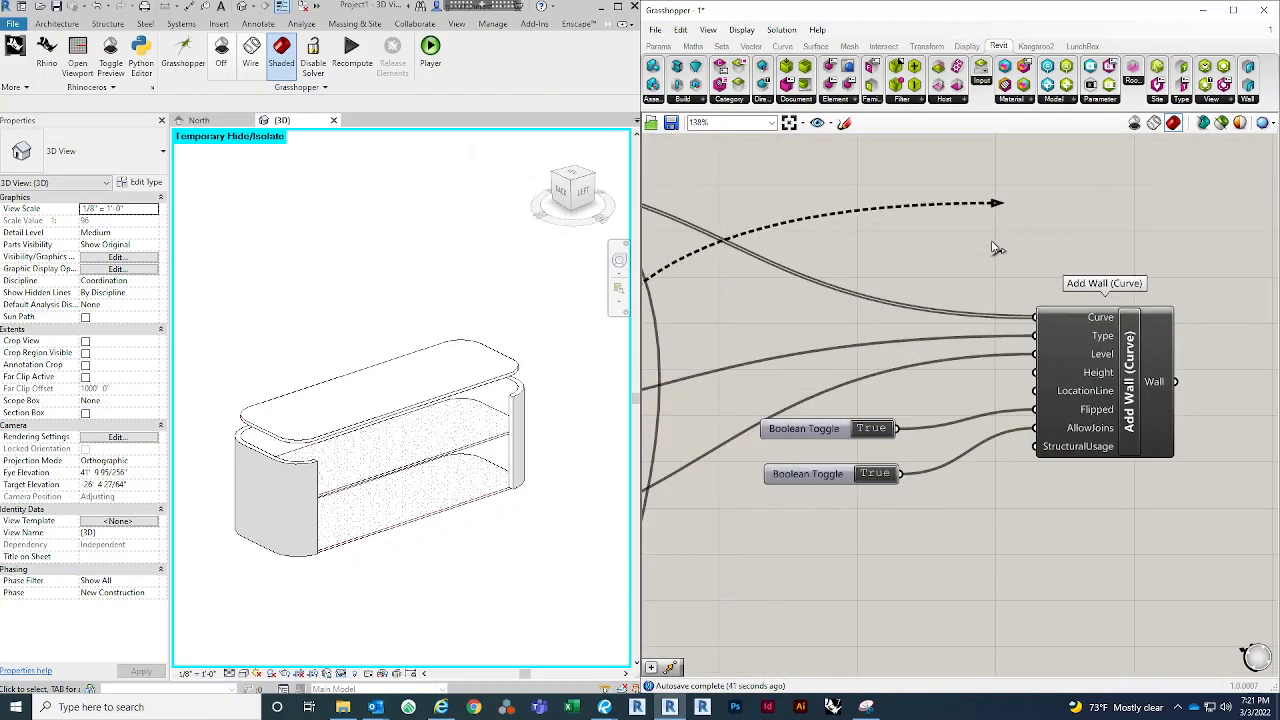
left_click_drag(997, 249, 1035, 372)
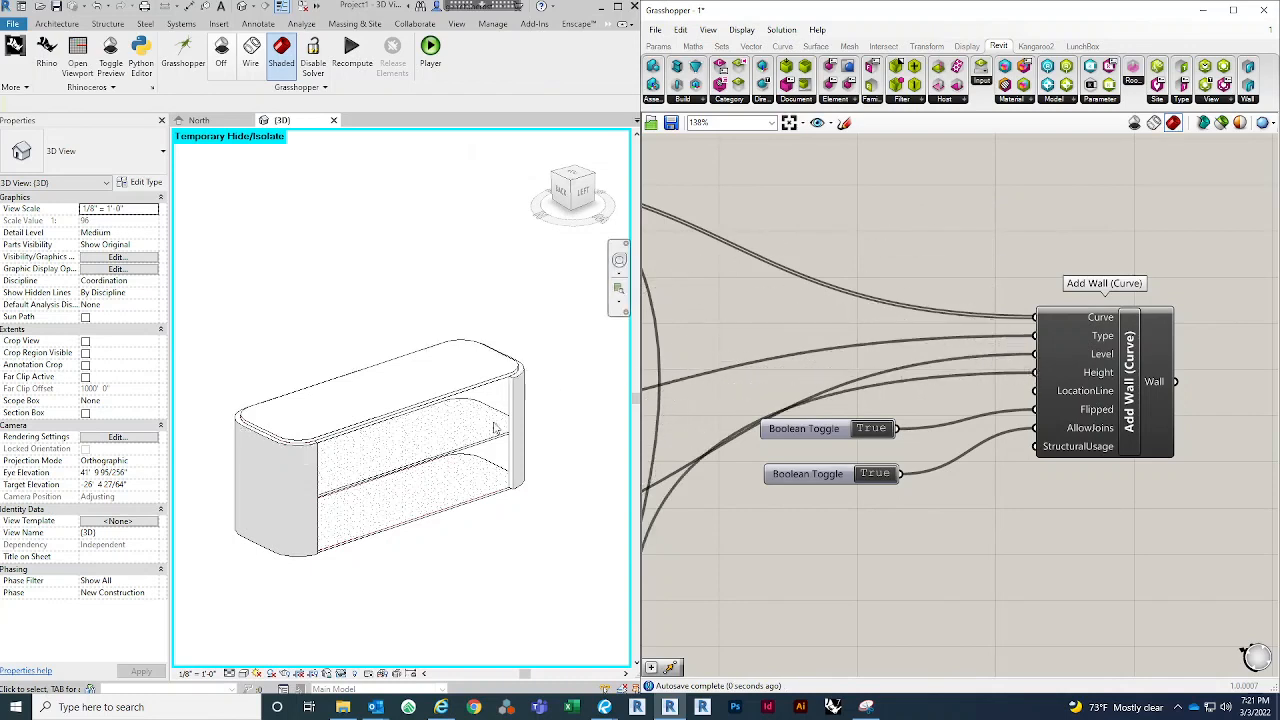
Step: Reset the temporary hide/isolate in the Revit 3D view and check an end wall's properties
left_click(341, 675)
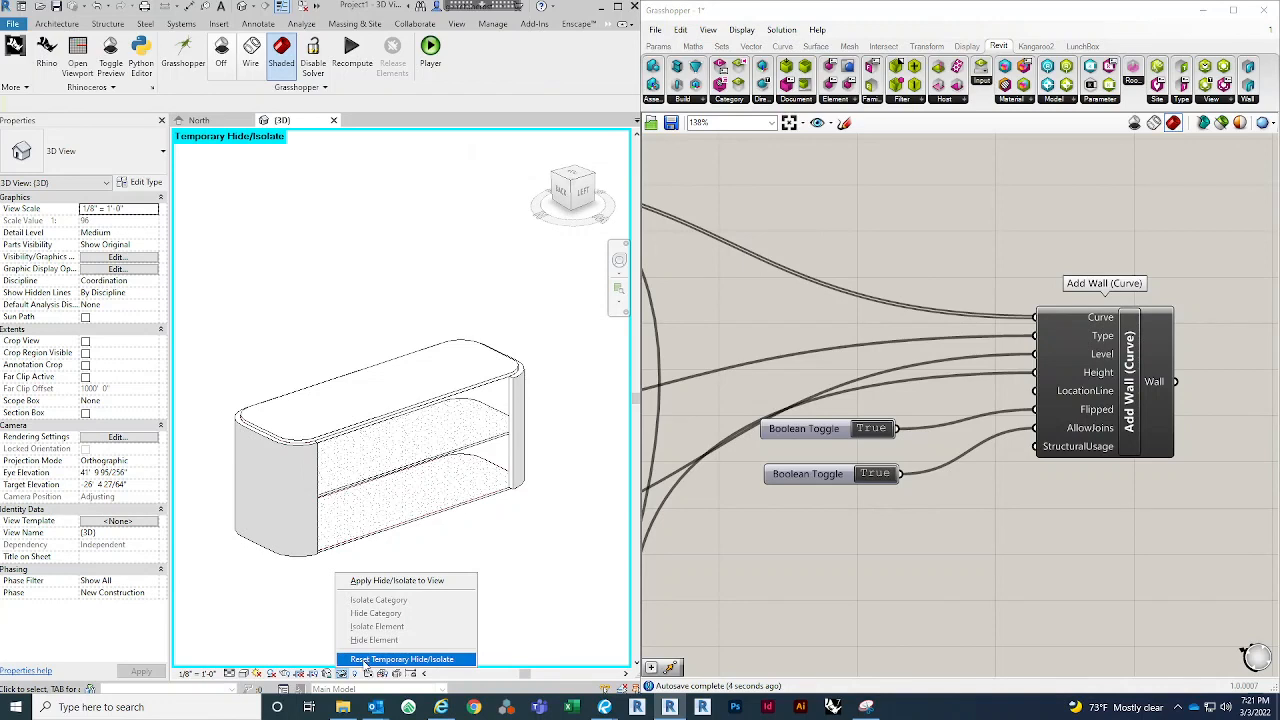
left_click(365, 660)
scroll(338, 505, "up", 2)
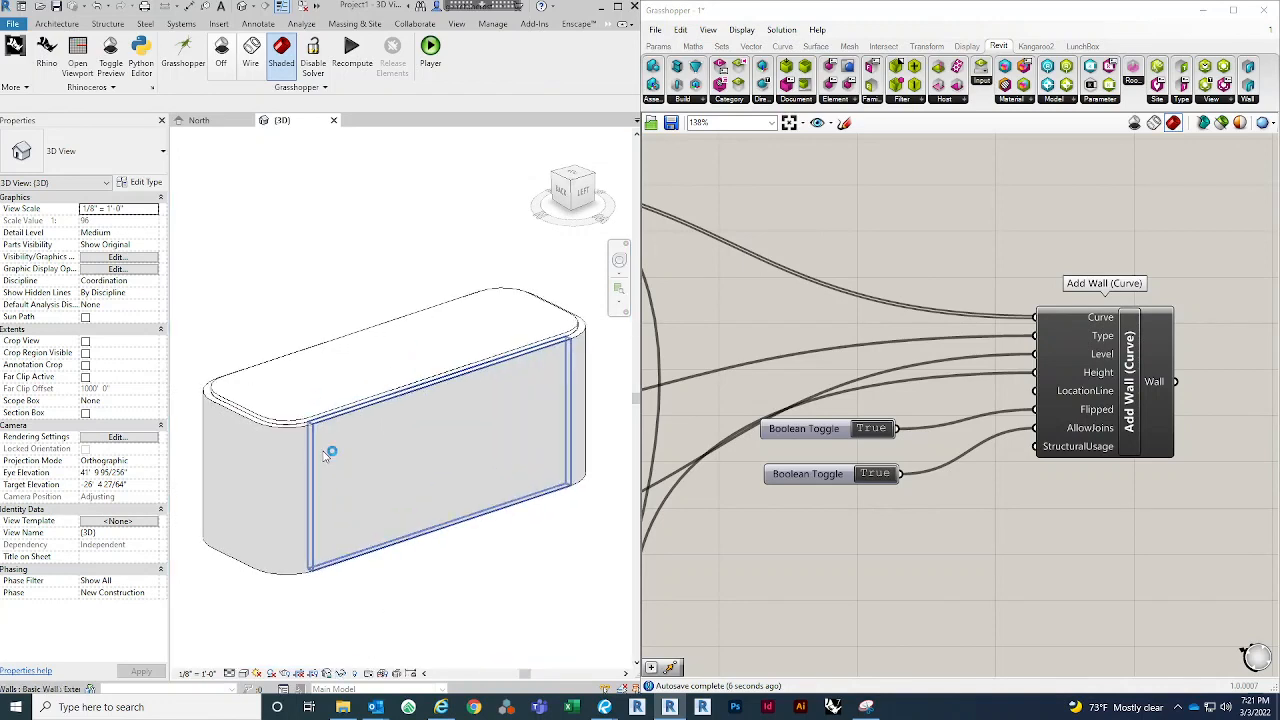
left_click(250, 470)
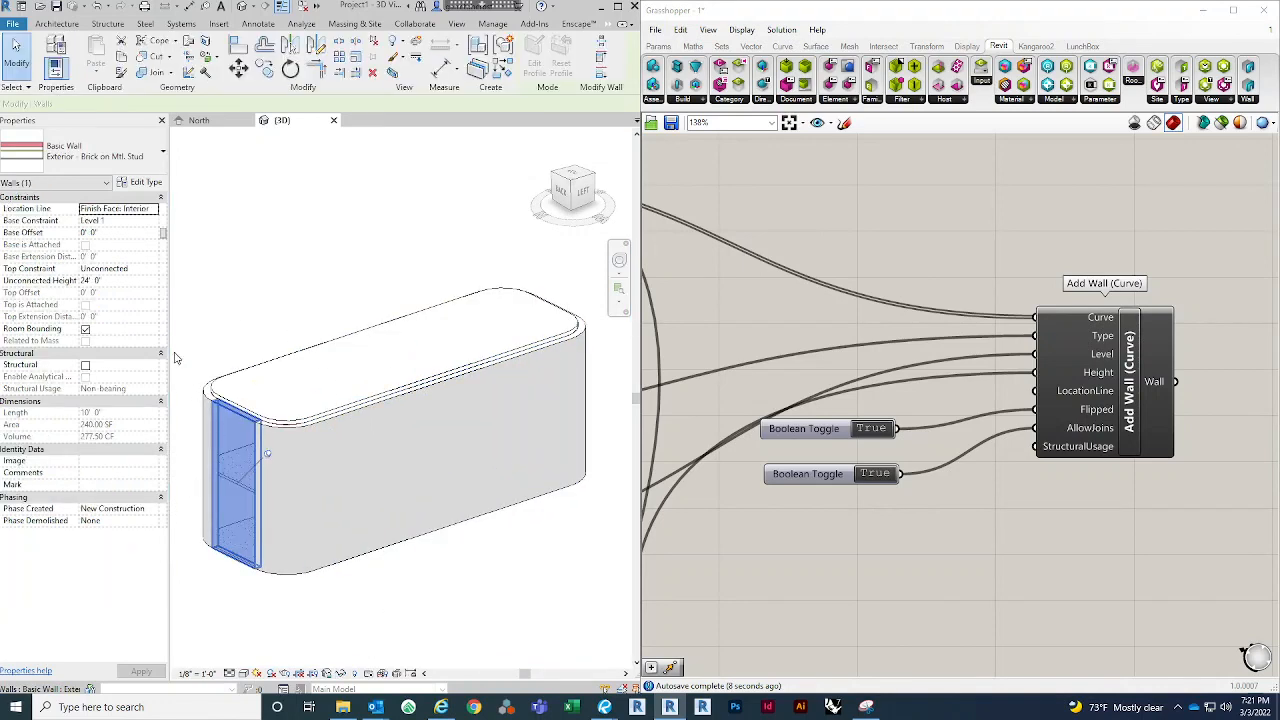
key("Escape")
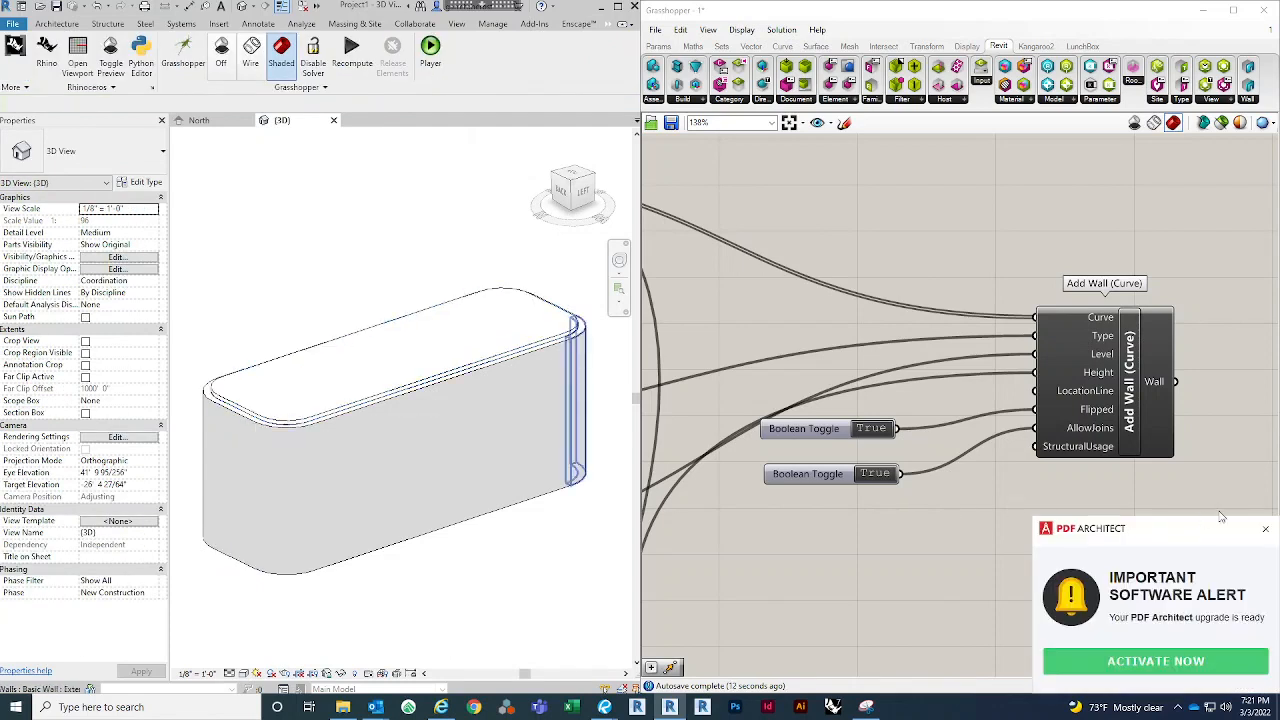
left_click(1264, 532)
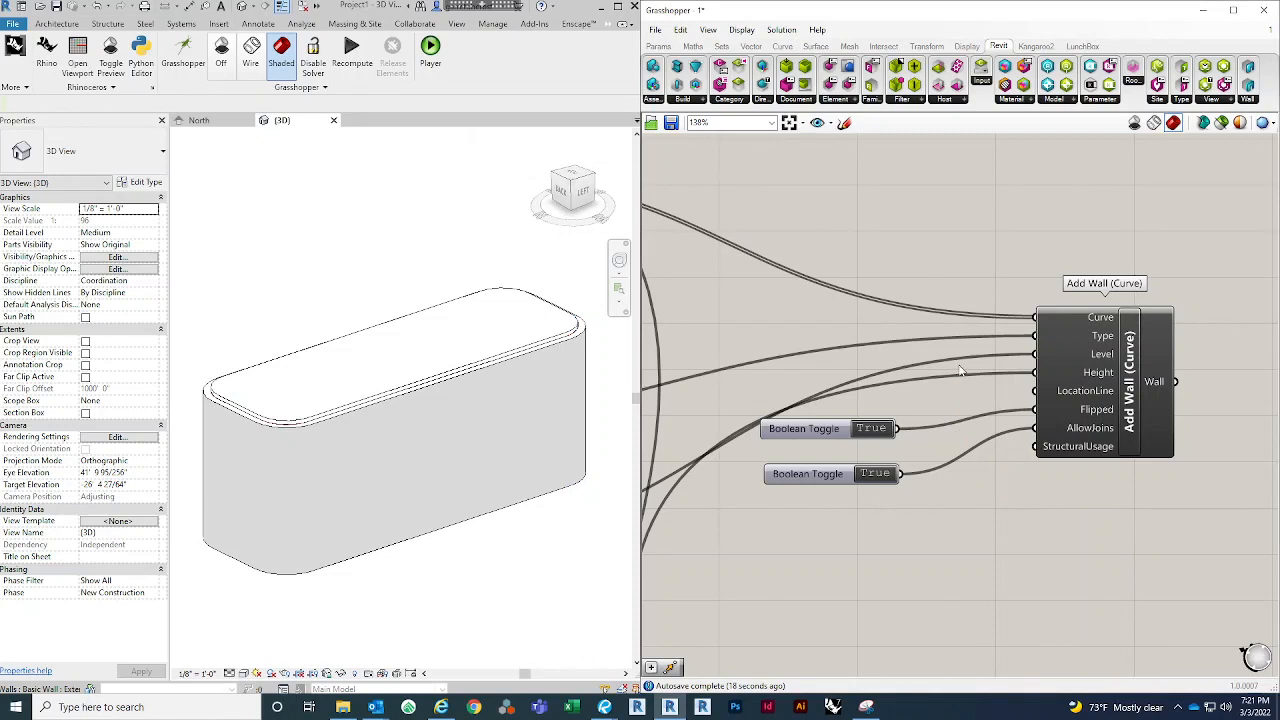
Step: Rearrange the two Boolean Toggles and the Add Wall (Curve) component to make room around the wall inputs
scroll(922, 344, "down", 2)
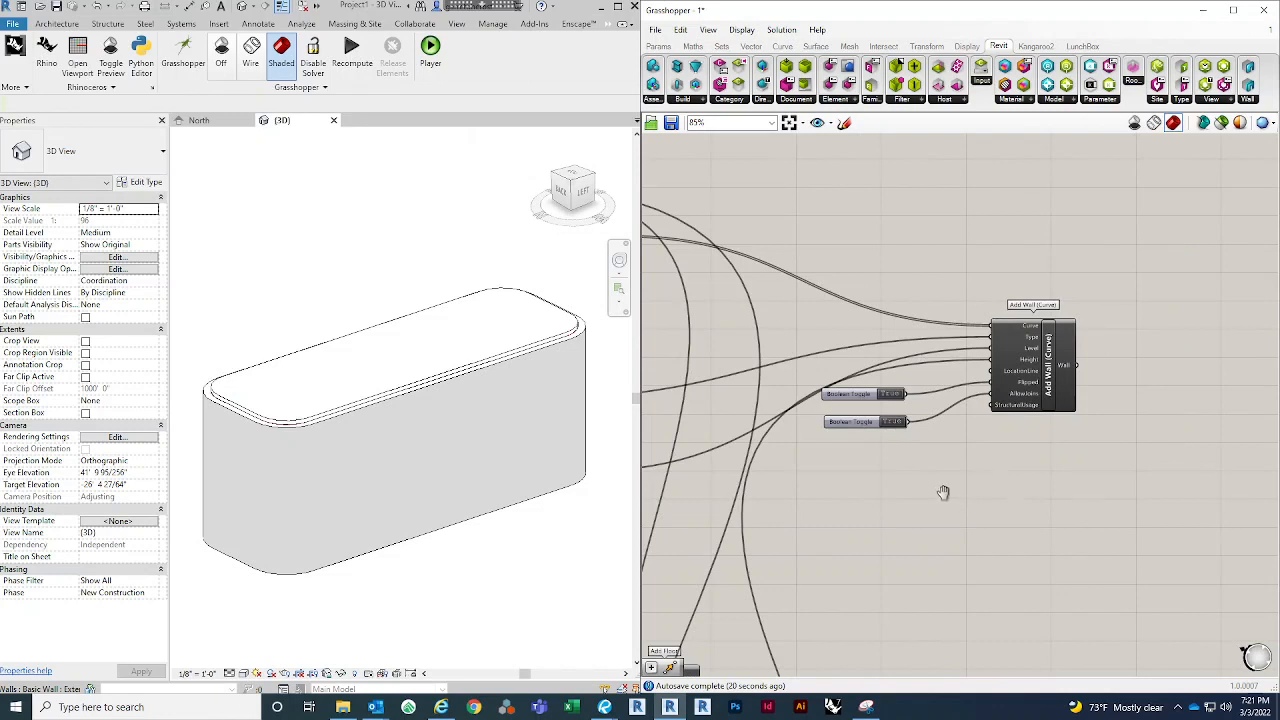
scroll(943, 491, "down", 3)
left_click_drag(992, 372, 988, 358)
left_click_drag(845, 354, 828, 468)
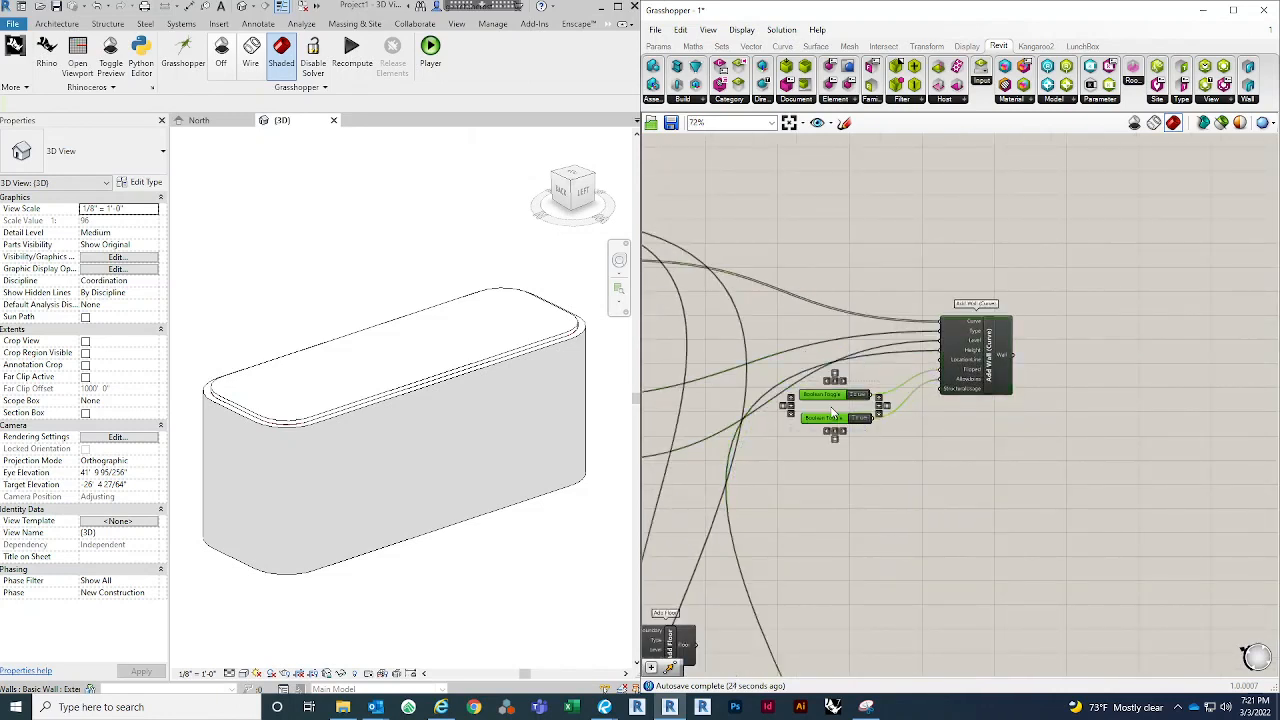
left_click_drag(827, 399, 855, 402)
left_click(982, 415)
left_click_drag(971, 388, 994, 391)
Step: Add an Addition component before Add Wall (Curve), spacing the two components apart
scroll(948, 368, "up", 3)
double_click(801, 345)
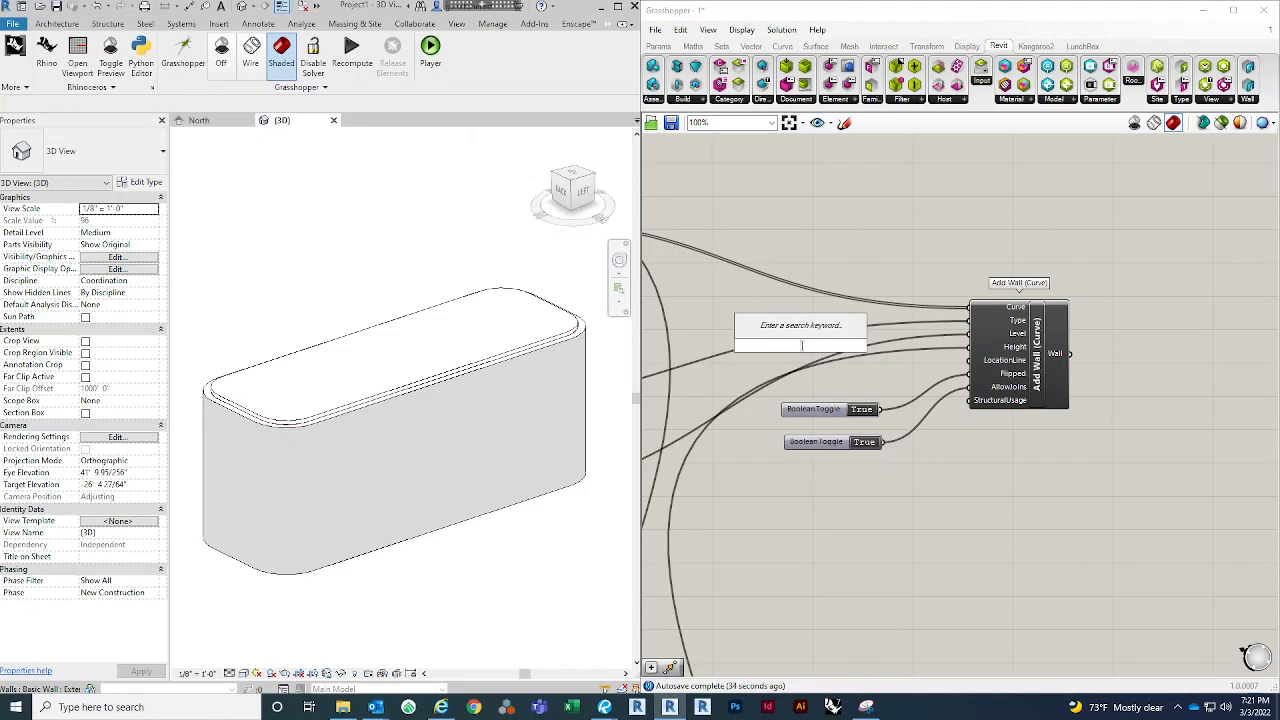
type("ADD")
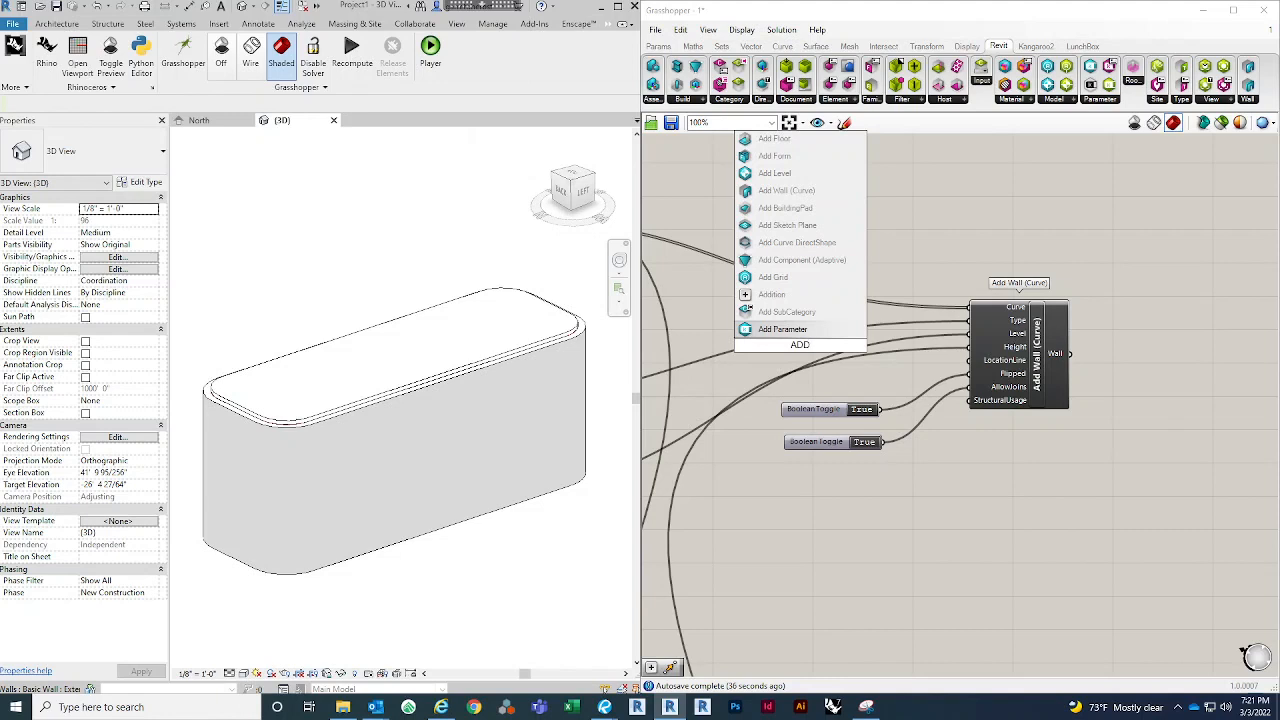
left_click(790, 294)
left_click_drag(801, 347, 851, 335)
left_click_drag(1040, 358, 1123, 296)
left_click_drag(859, 345, 926, 337)
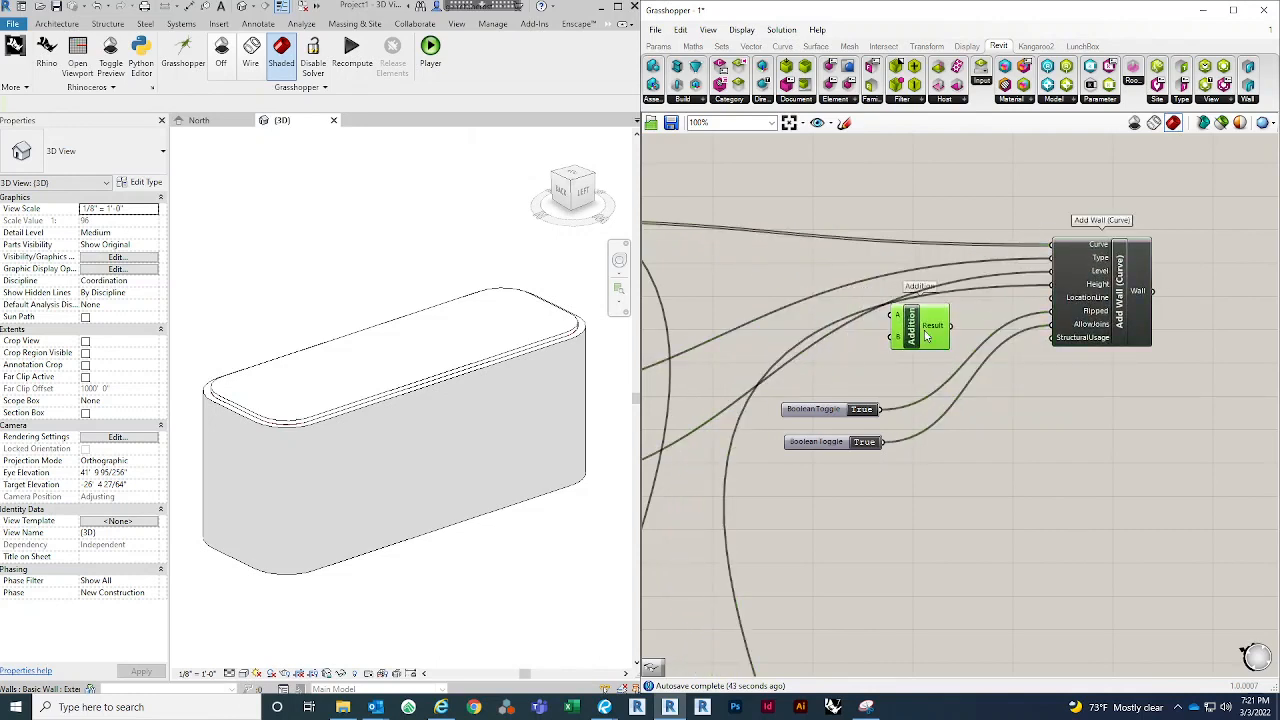
Step: Create a number slider with the value 2 beside the Addition component
left_click(809, 369)
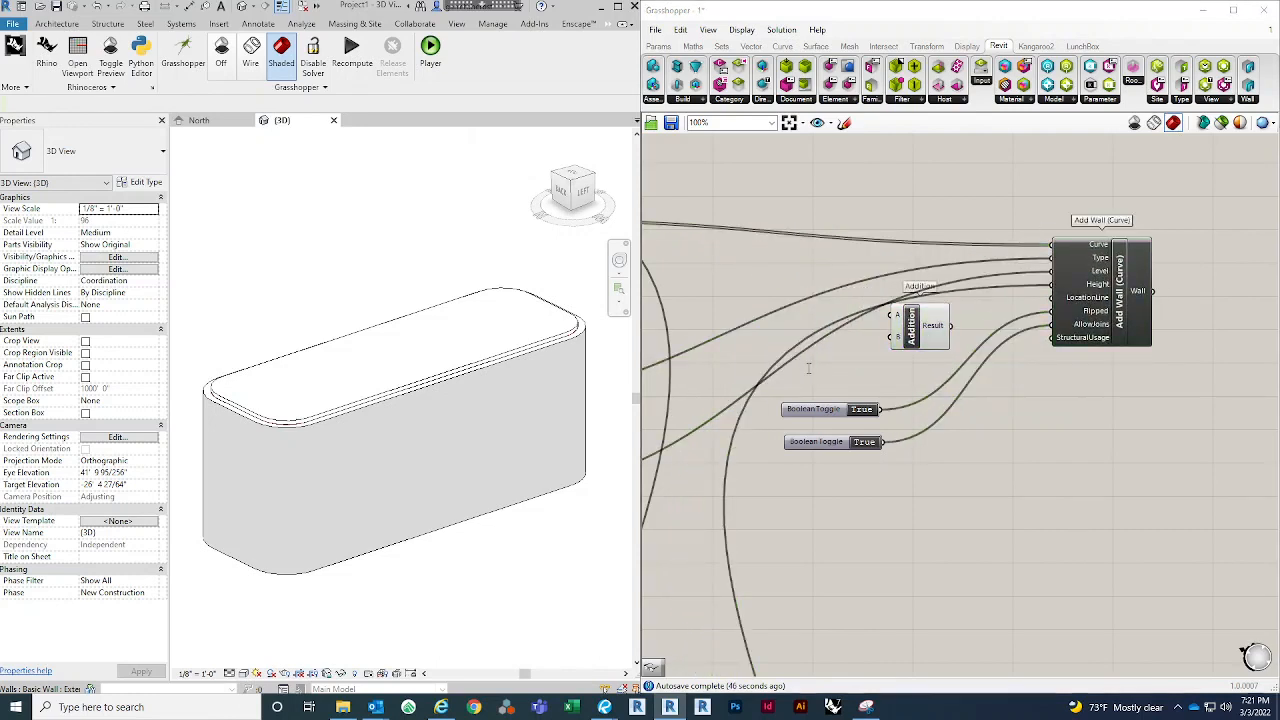
double_click(809, 369)
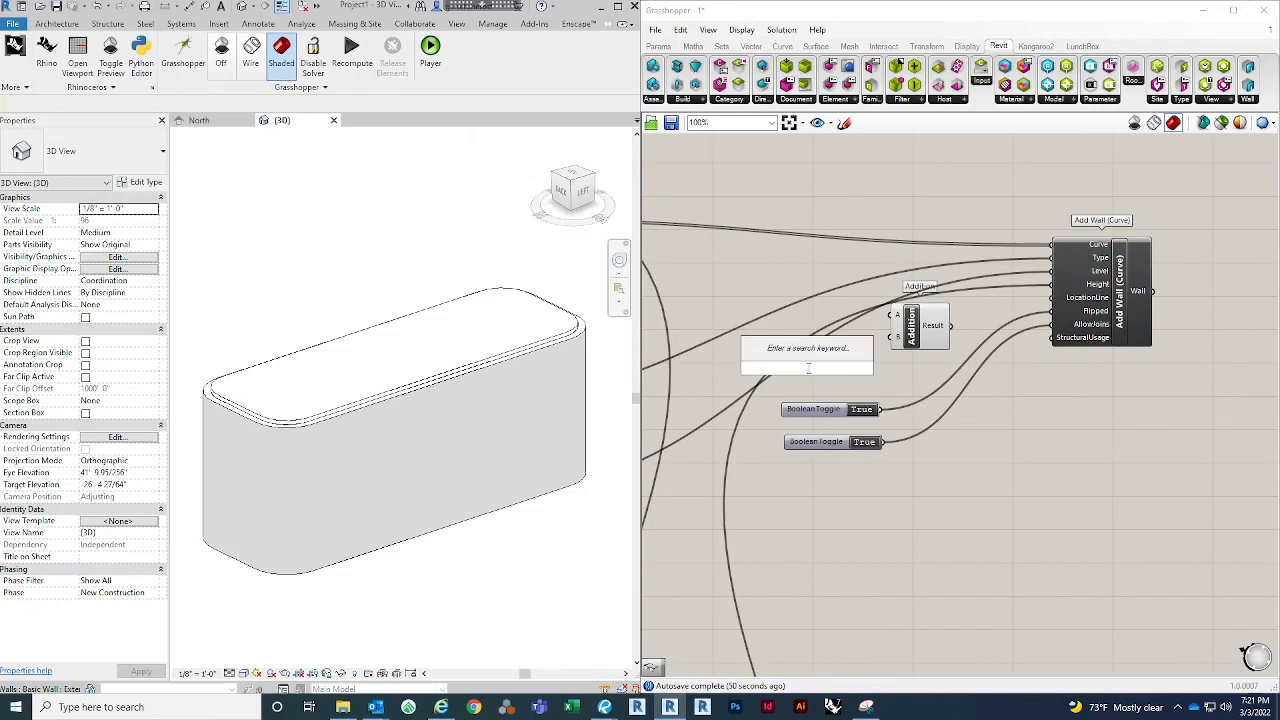
type("2")
key("Return")
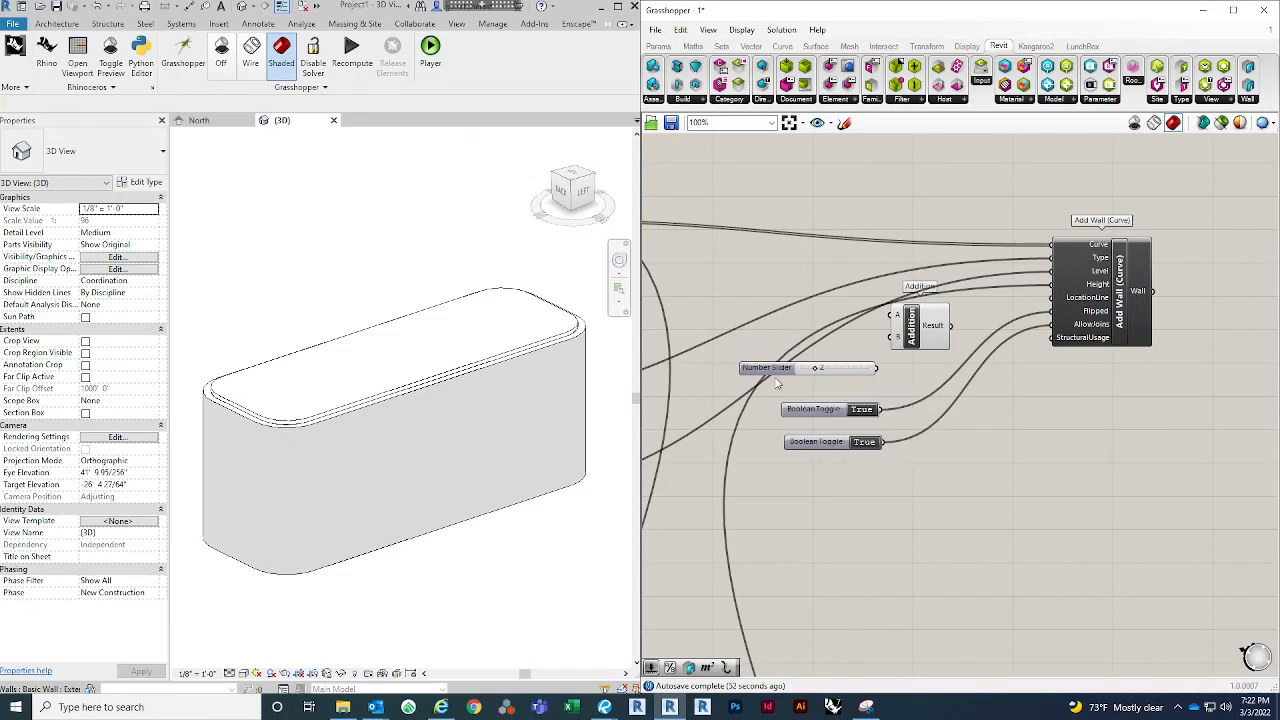
left_click_drag(772, 370, 737, 360)
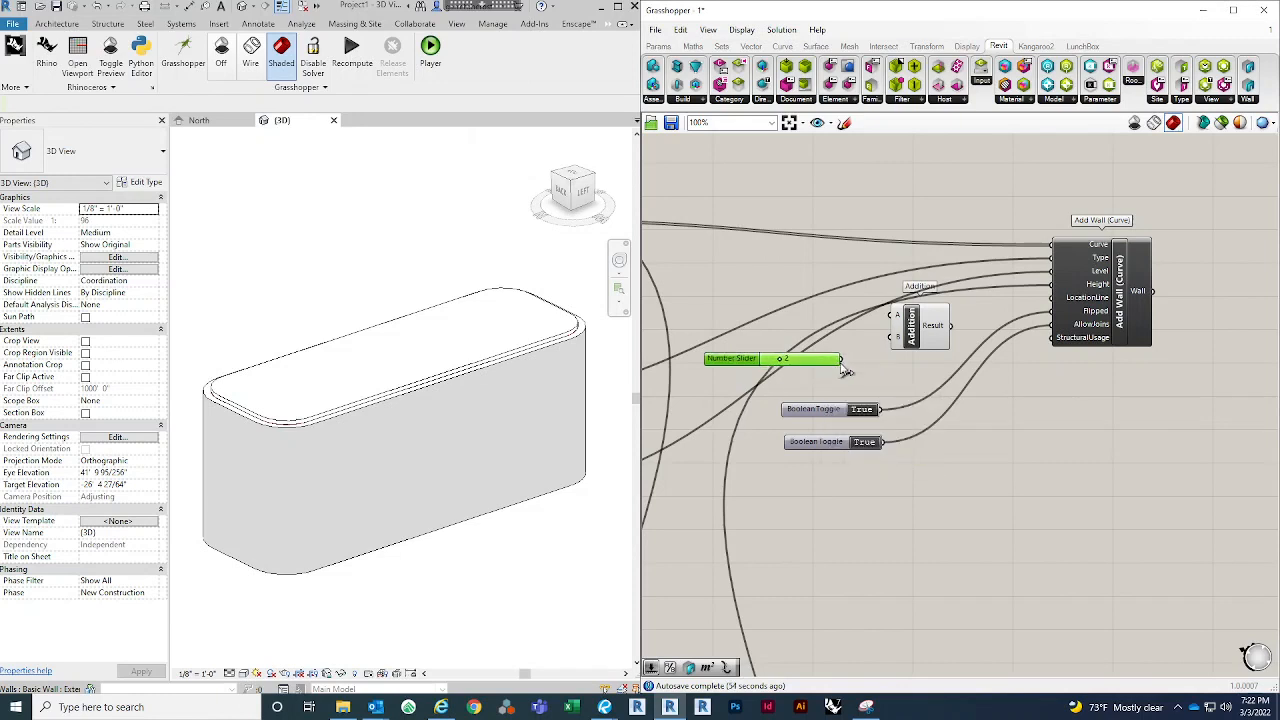
Step: Connect the slider to Addition's B input, reroute the roof elevation to A, and feed the Result into the wall Height
left_click_drag(842, 358, 889, 337)
left_click_drag(1050, 290, 1000, 279)
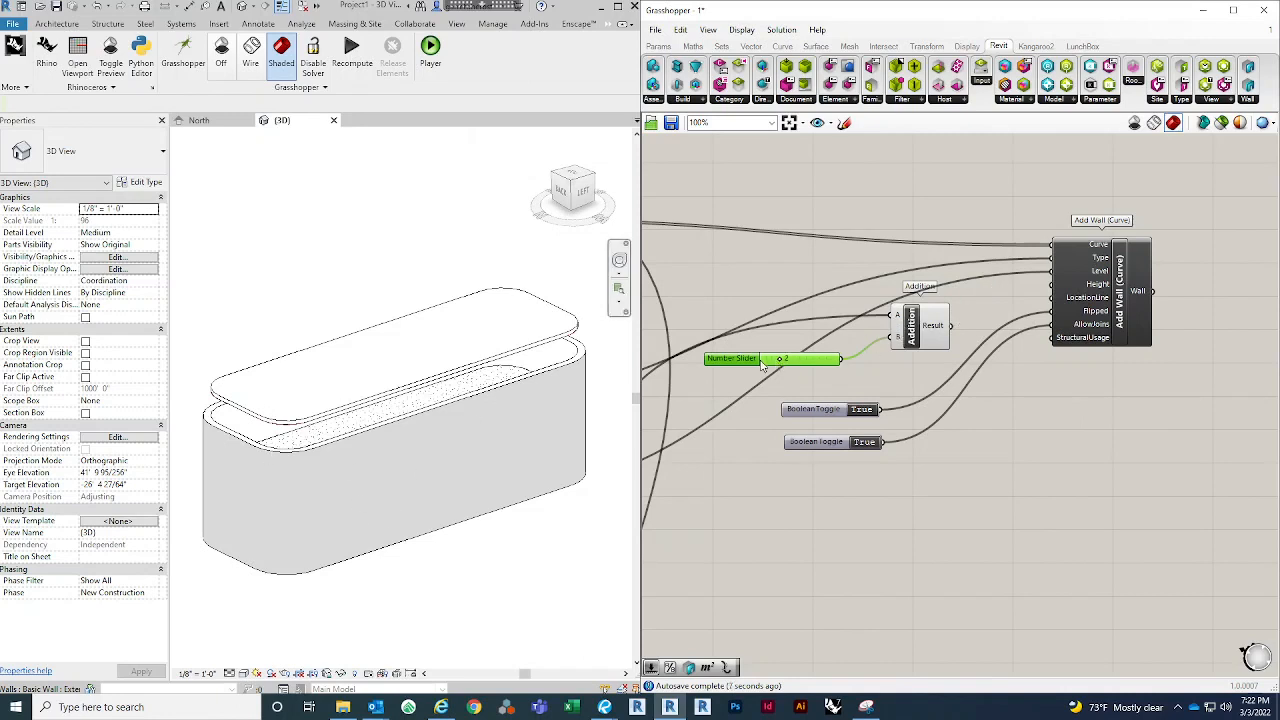
left_click_drag(762, 367, 779, 364)
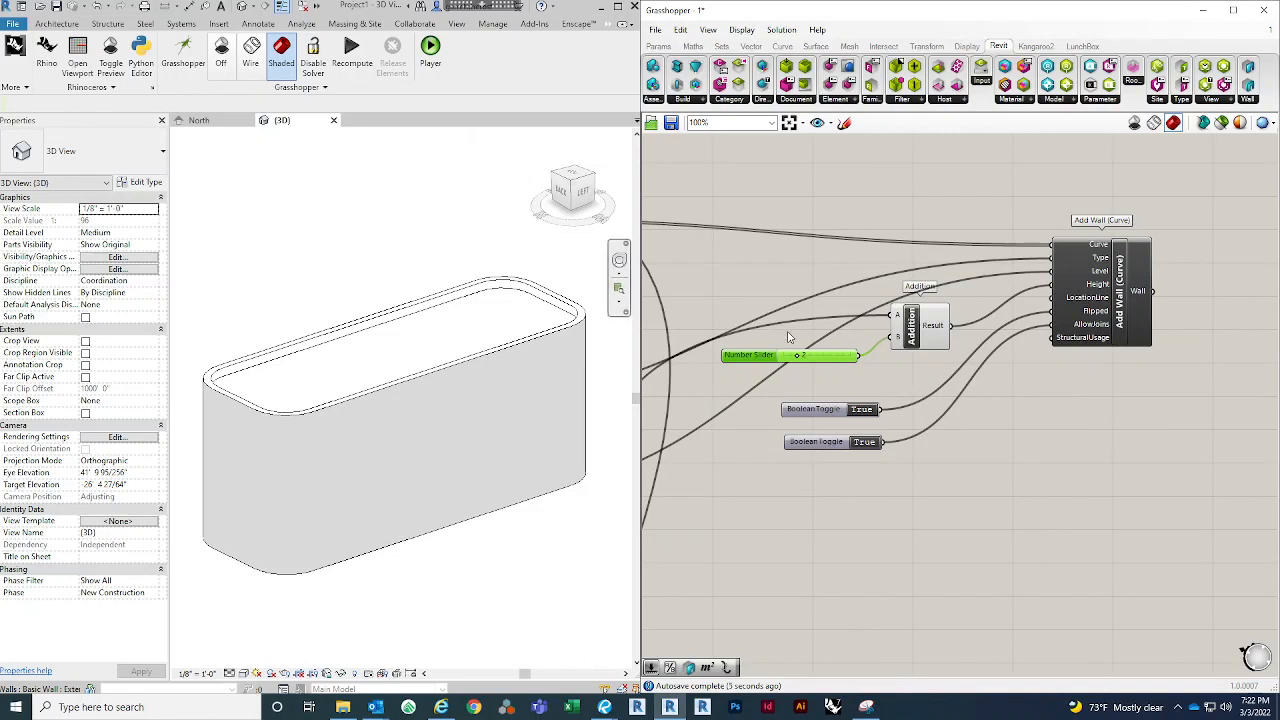
Step: Set the number slider feeding Addition to 4 and view the extended walls in the Revit 3D view
left_click_drag(800, 358, 812, 359)
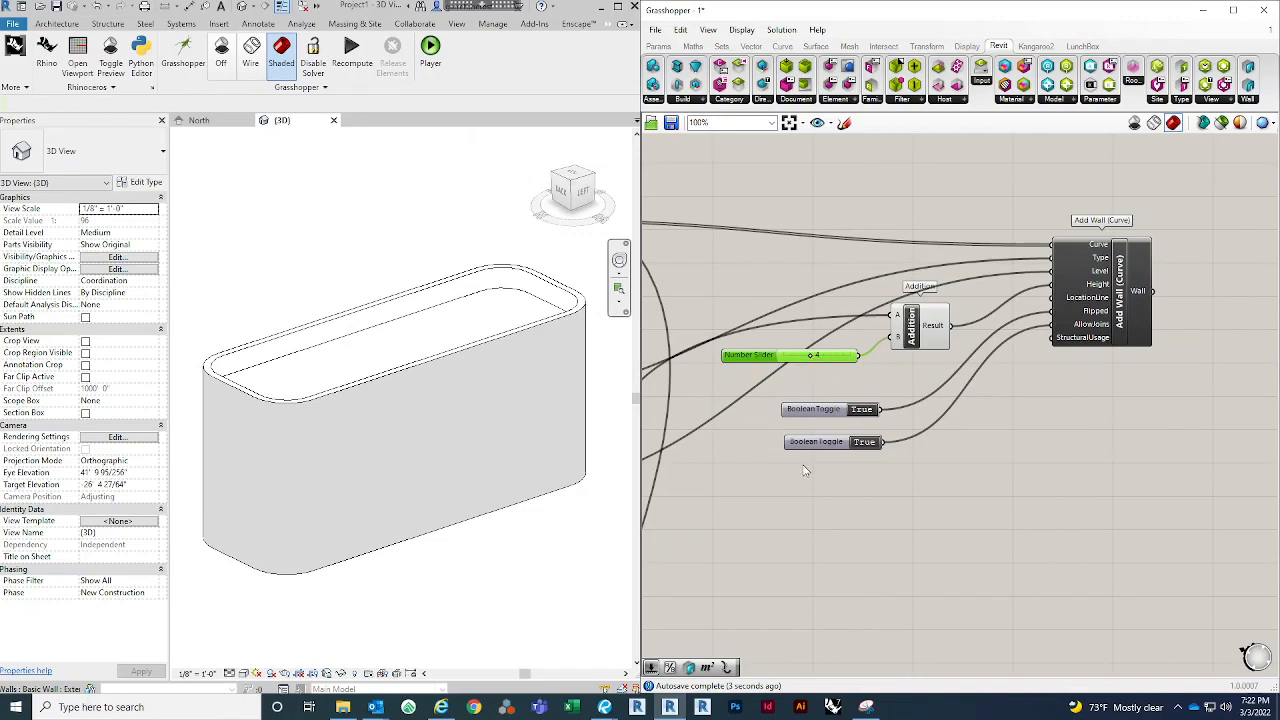
left_click(798, 527)
left_click(520, 586)
scroll(297, 455, "up", 4)
scroll(490, 338, "down", 5)
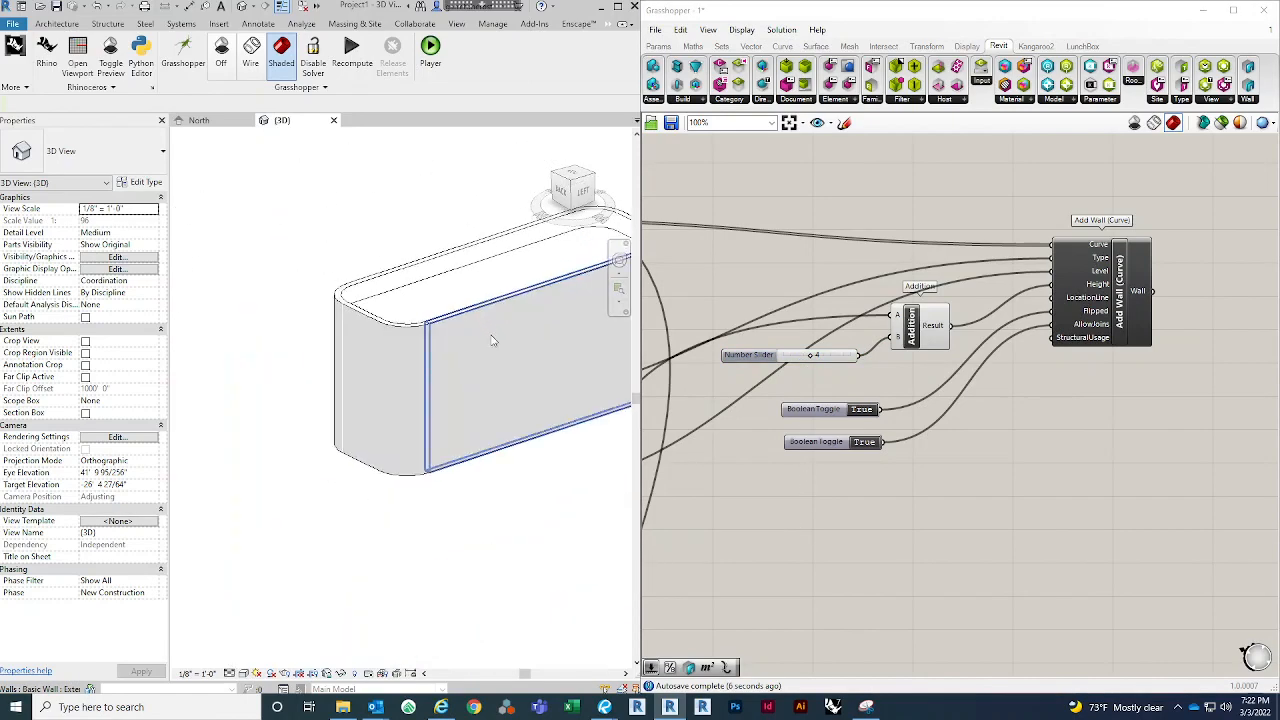
Step: Examine the walls in the Revit 3D view and look over the complete Grasshopper definition
left_click(495, 346)
middle_click_drag(553, 483, 477, 517)
left_click(477, 518)
left_click(906, 529)
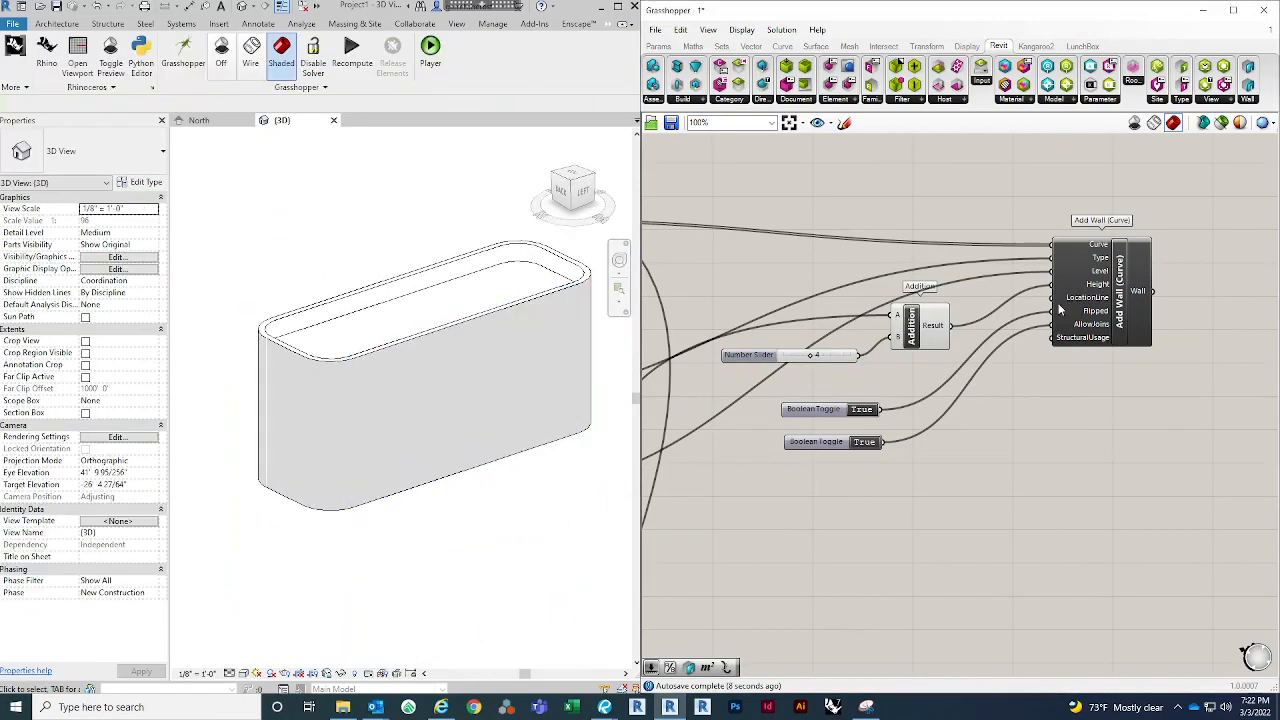
scroll(1060, 311, "down", 5)
right_click_drag(1037, 418, 1075, 329)
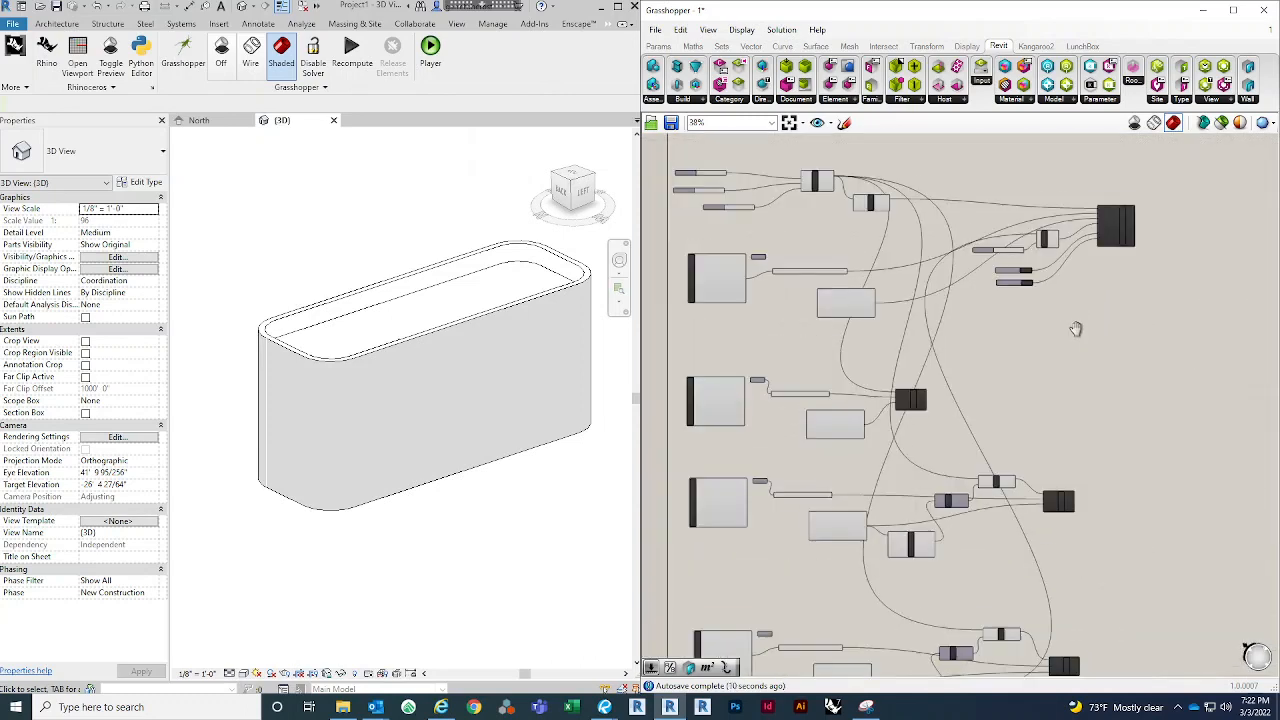
scroll(1075, 329, "down", 3)
scroll(1091, 363, "down", 1)
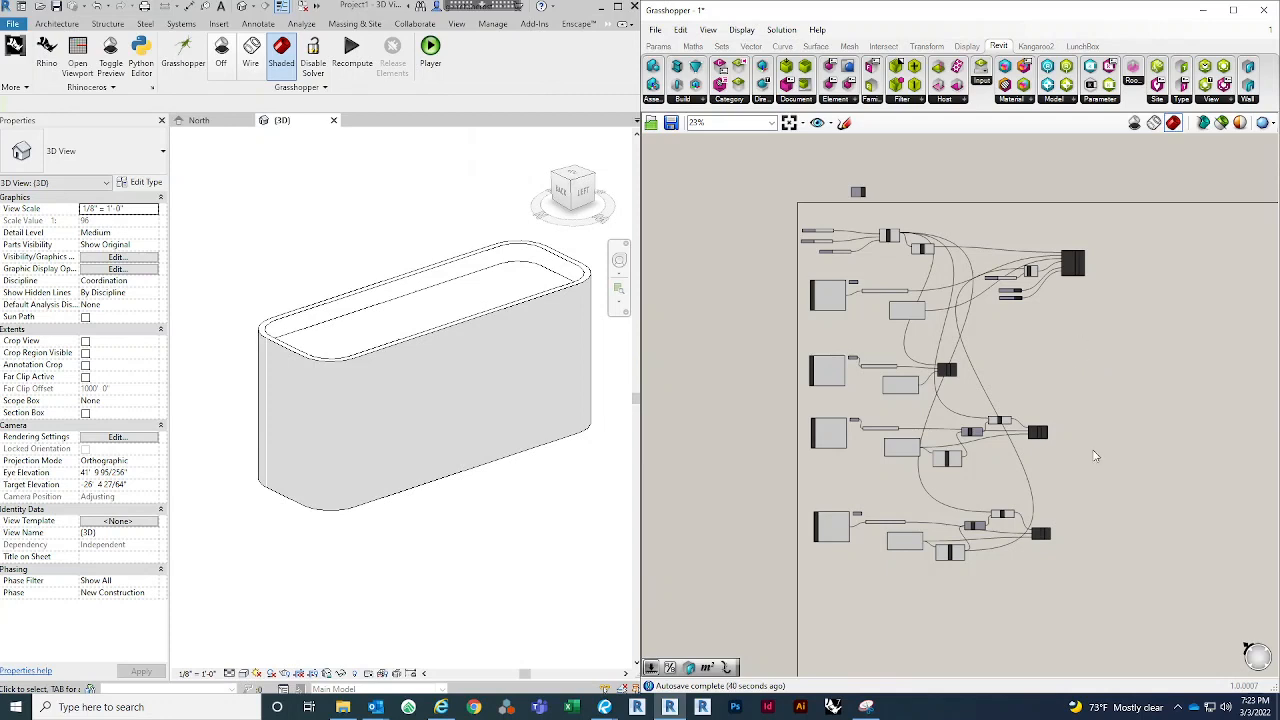
right_click_drag(1080, 392, 1022, 364)
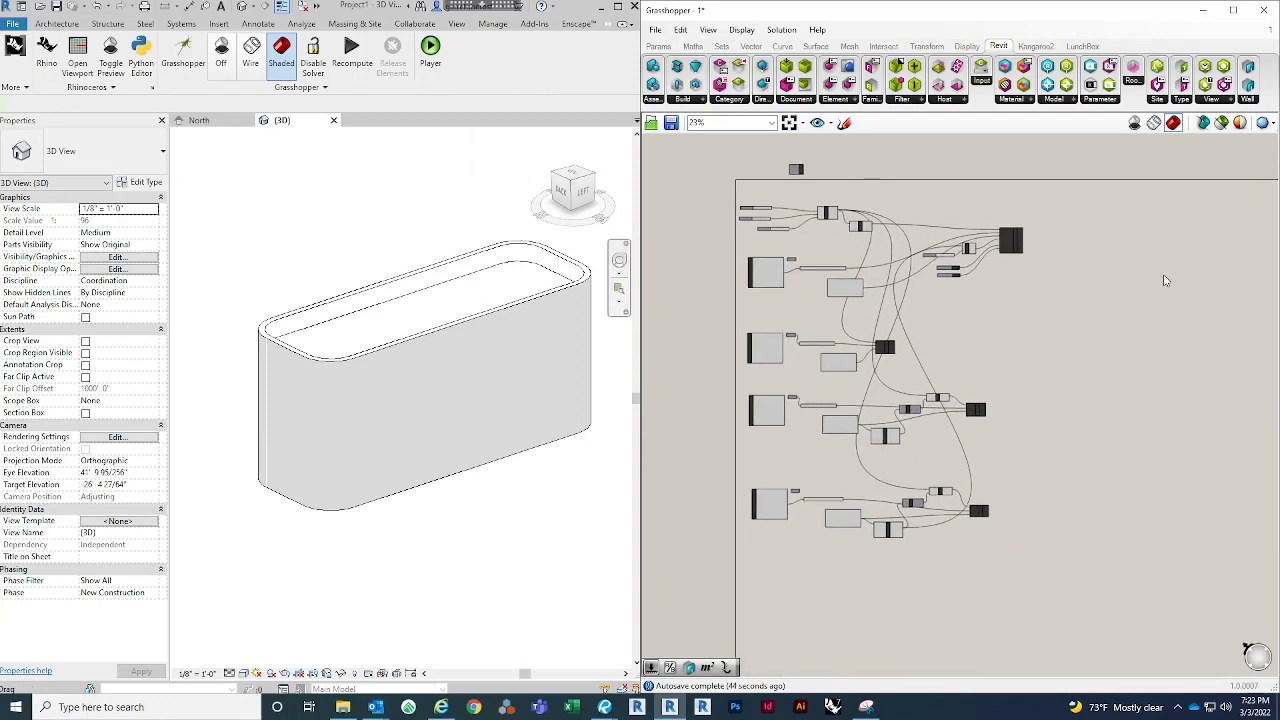
Step: Create a new Grasshopper document and close the previous definition, saving its changes
left_click(655, 29)
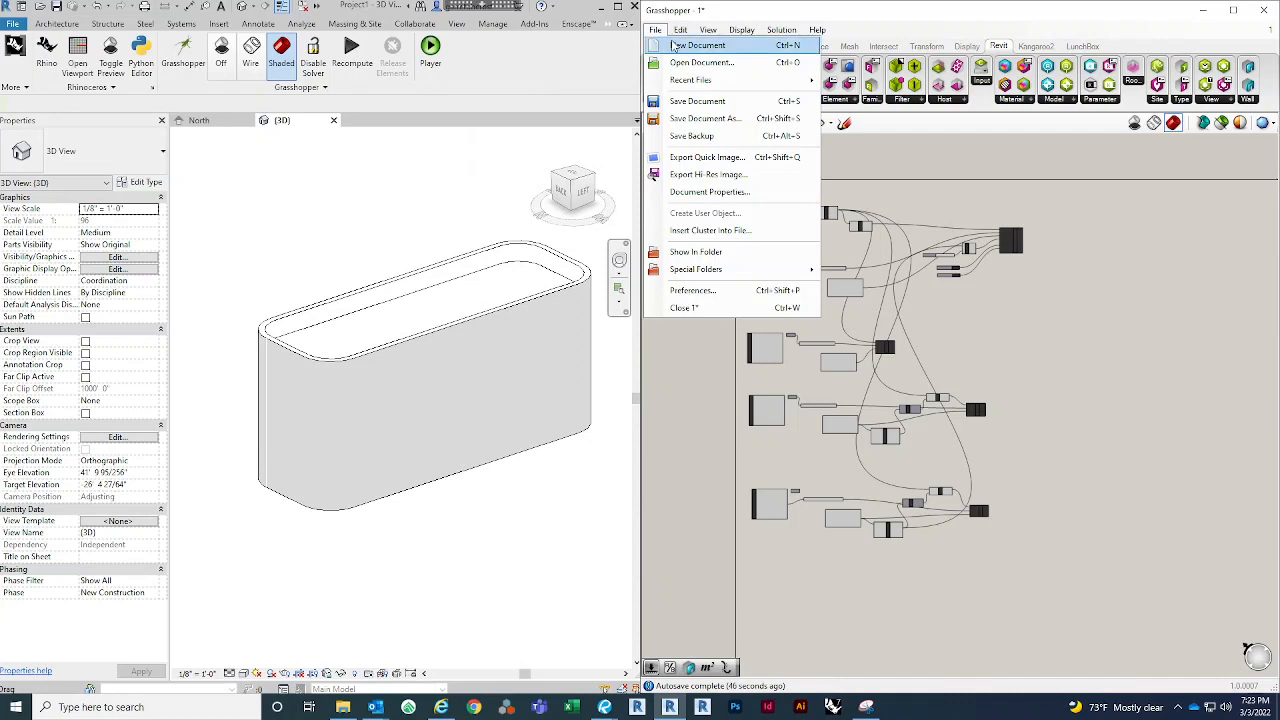
left_click(676, 46)
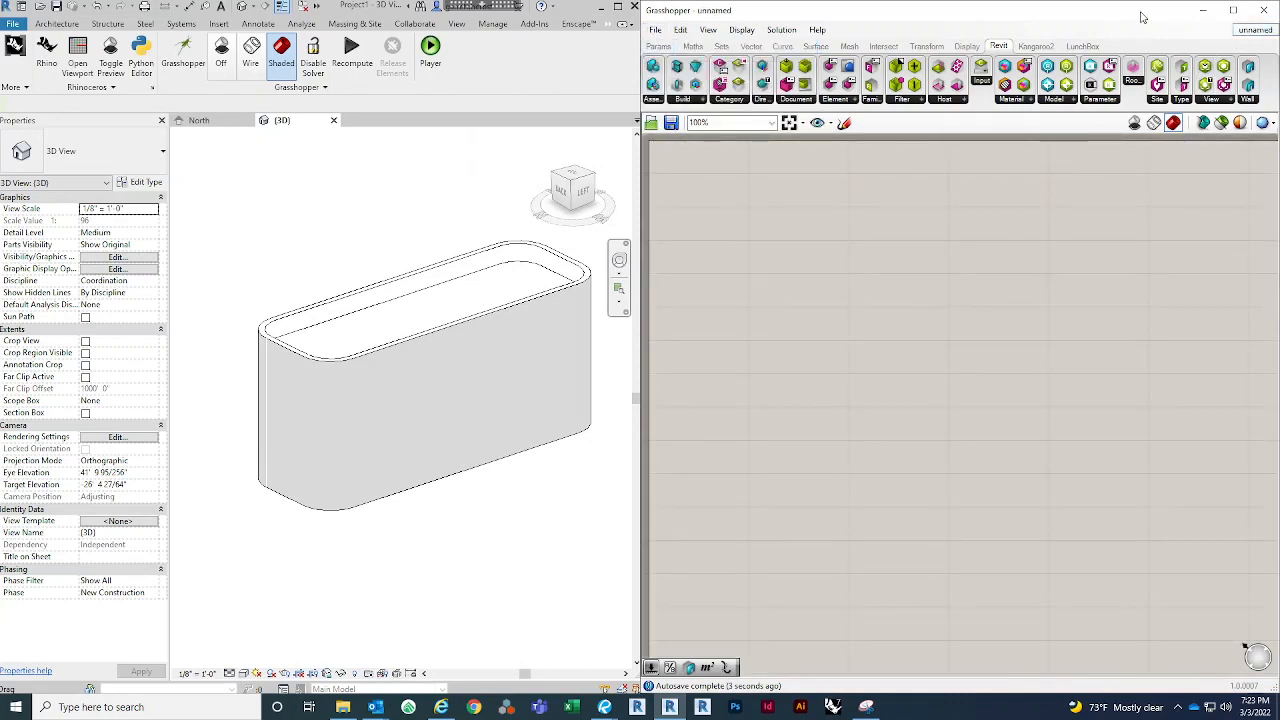
left_click_drag(1167, 13, 922, 20)
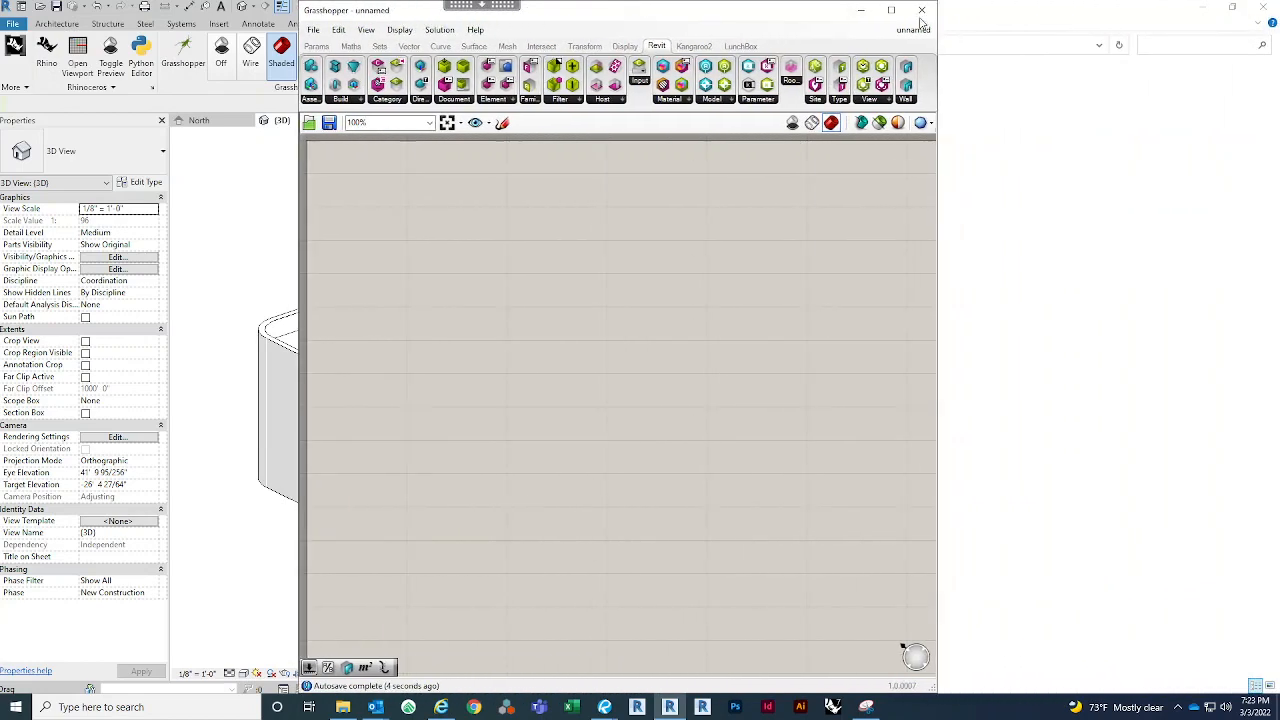
mouse_move(912, 29)
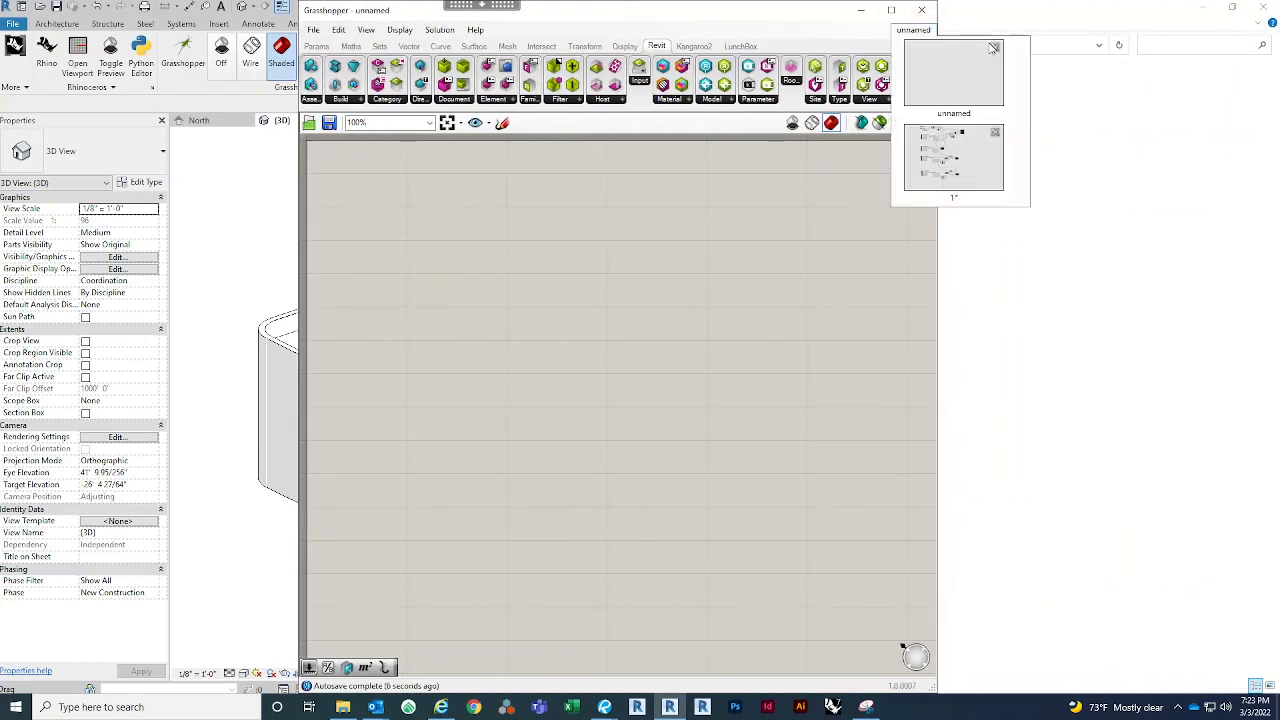
left_click(995, 133)
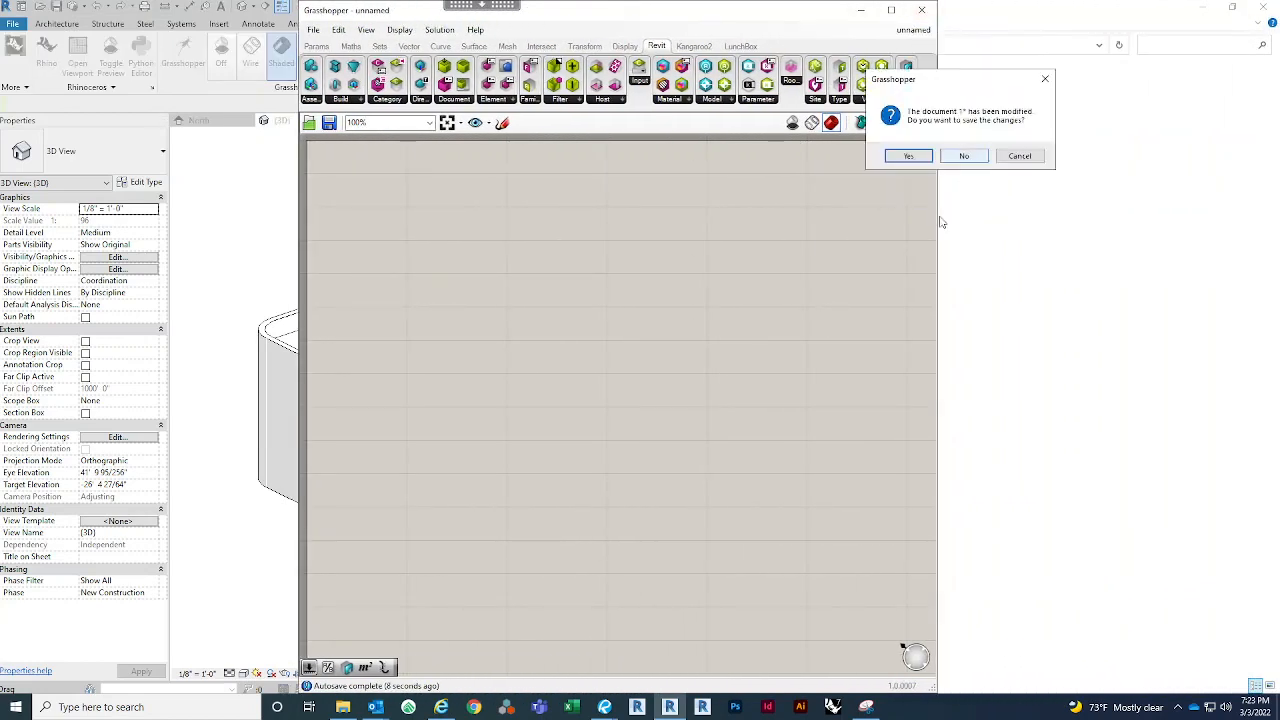
left_click(910, 156)
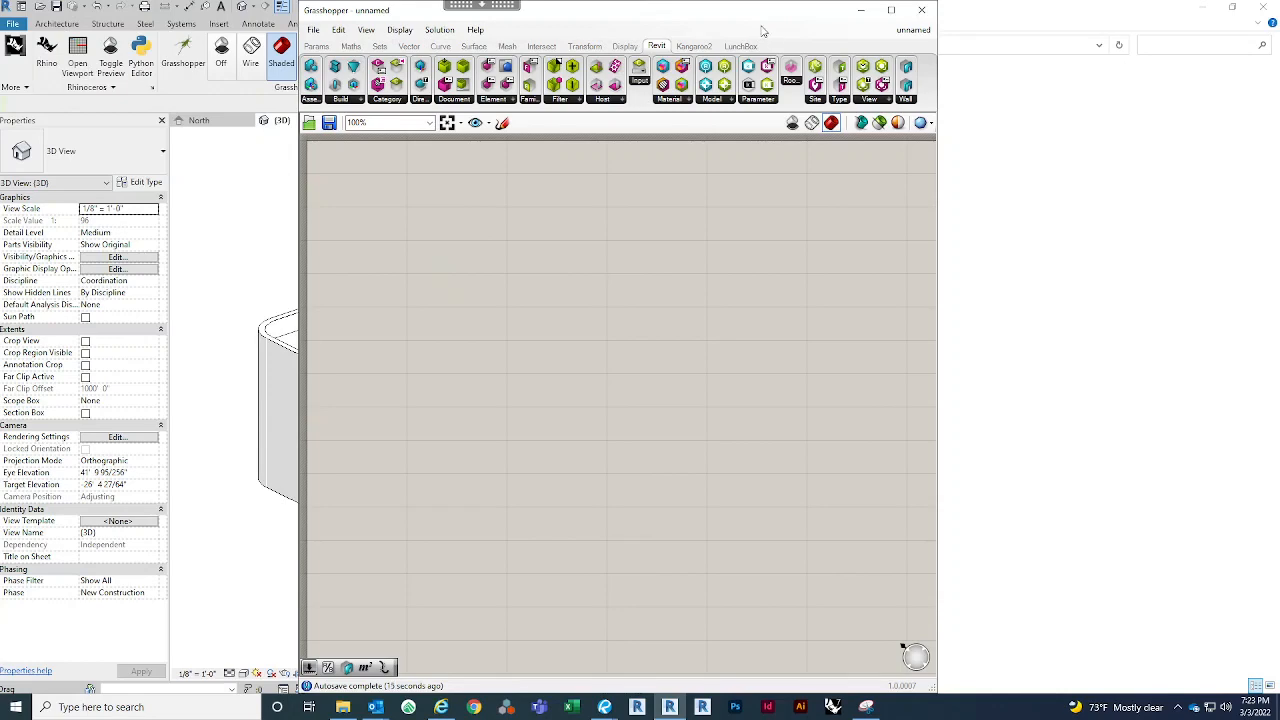
left_click_drag(749, 14, 1074, 13)
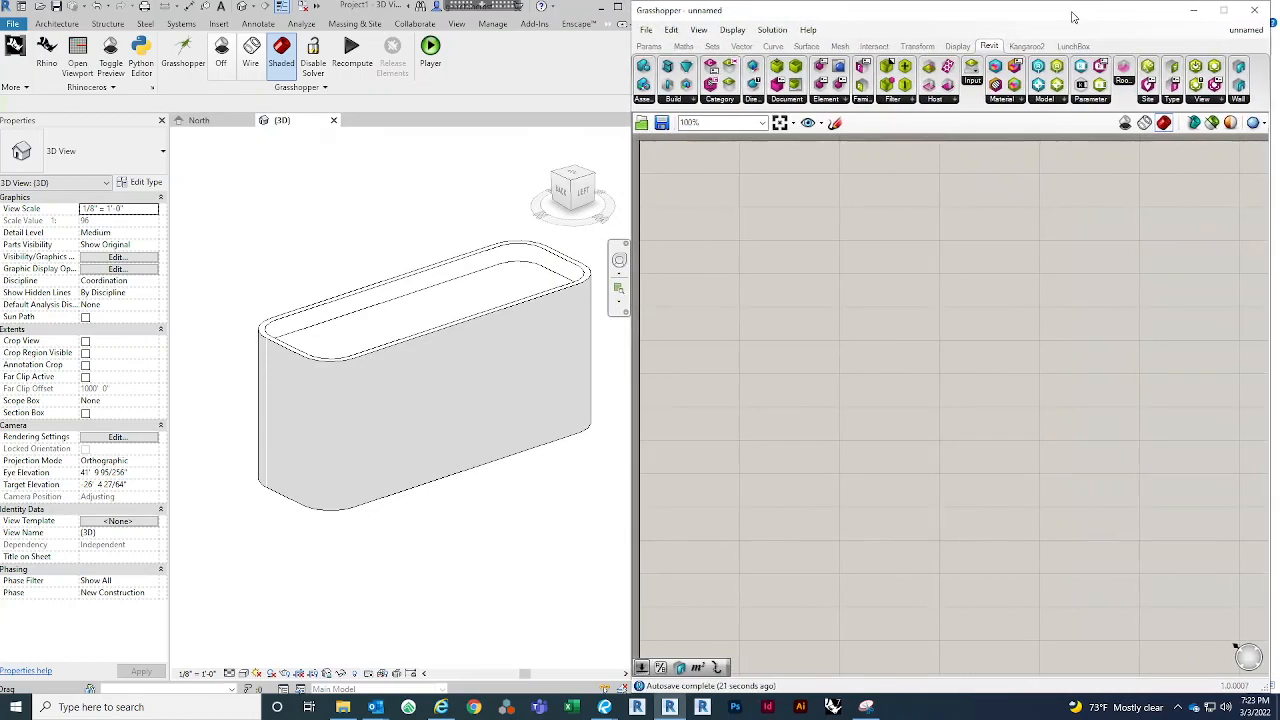
Step: Inspect the generated building in the Revit 3D view, selecting all its elements together and clearing the selection
scroll(391, 403, "down", 2)
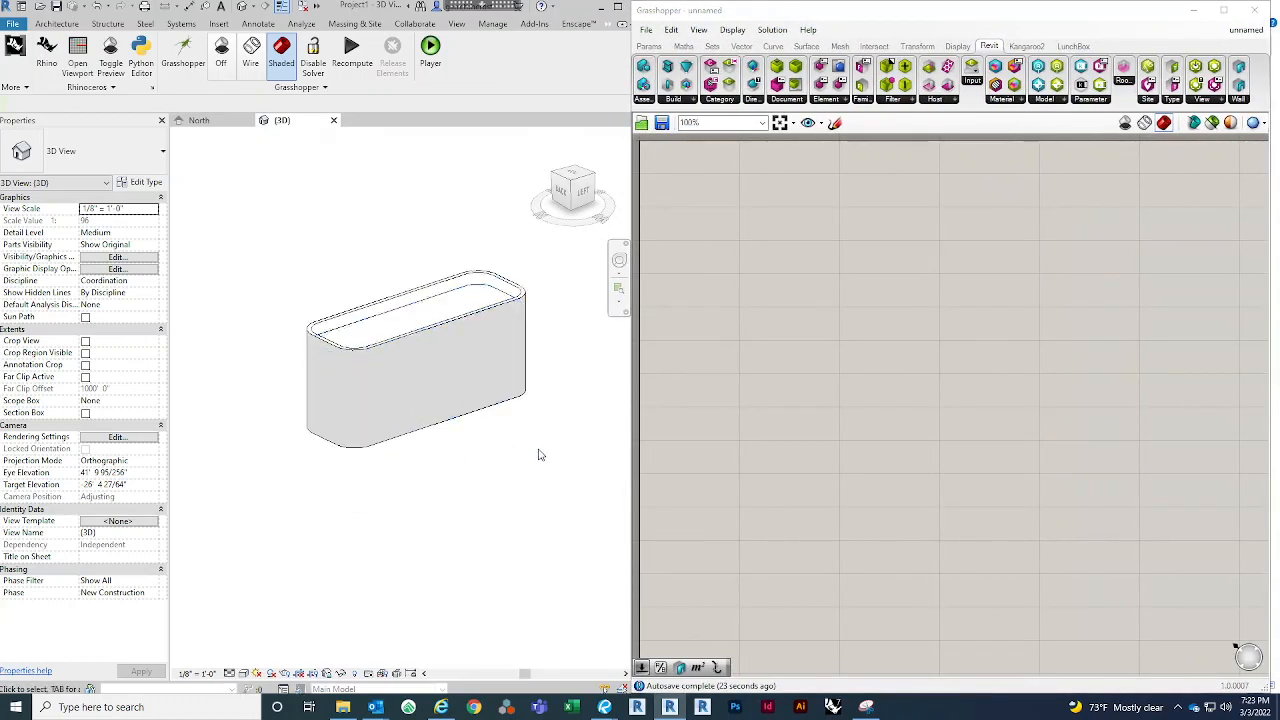
left_click_drag(546, 467, 343, 340)
left_click(360, 512)
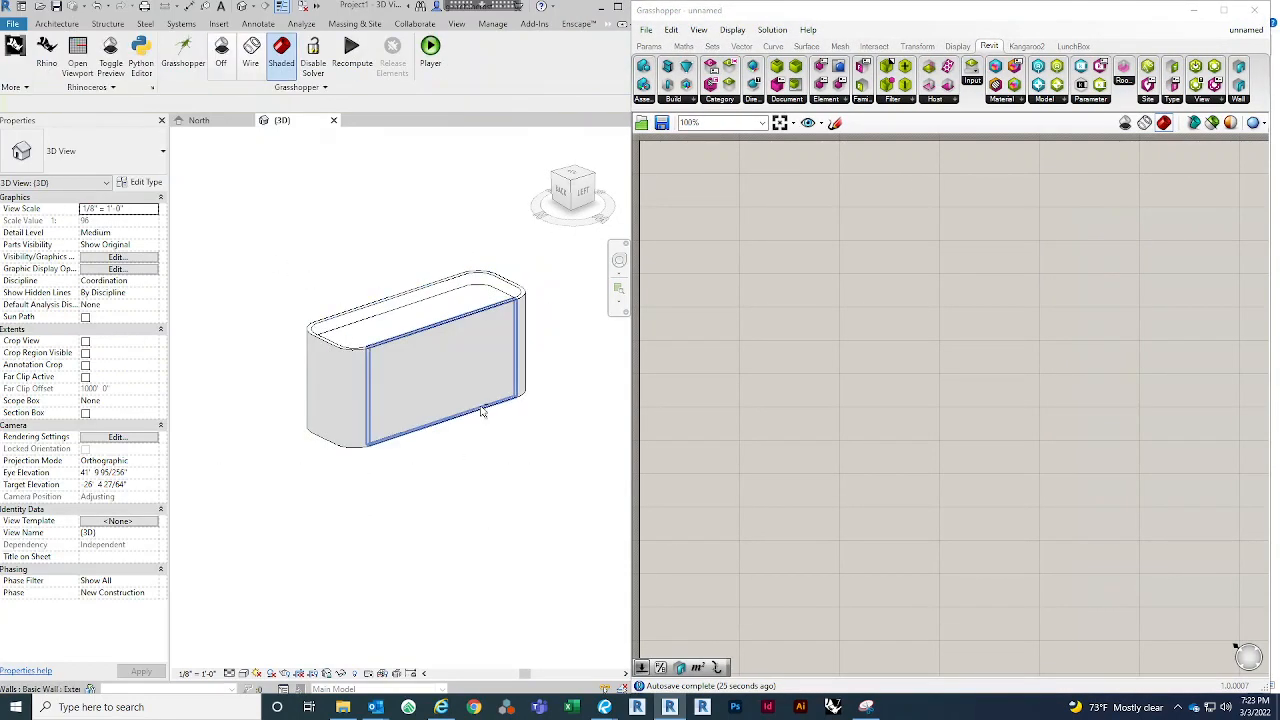
middle_click_drag(486, 408, 507, 482, "shift")
middle_click_drag(533, 405, 489, 413)
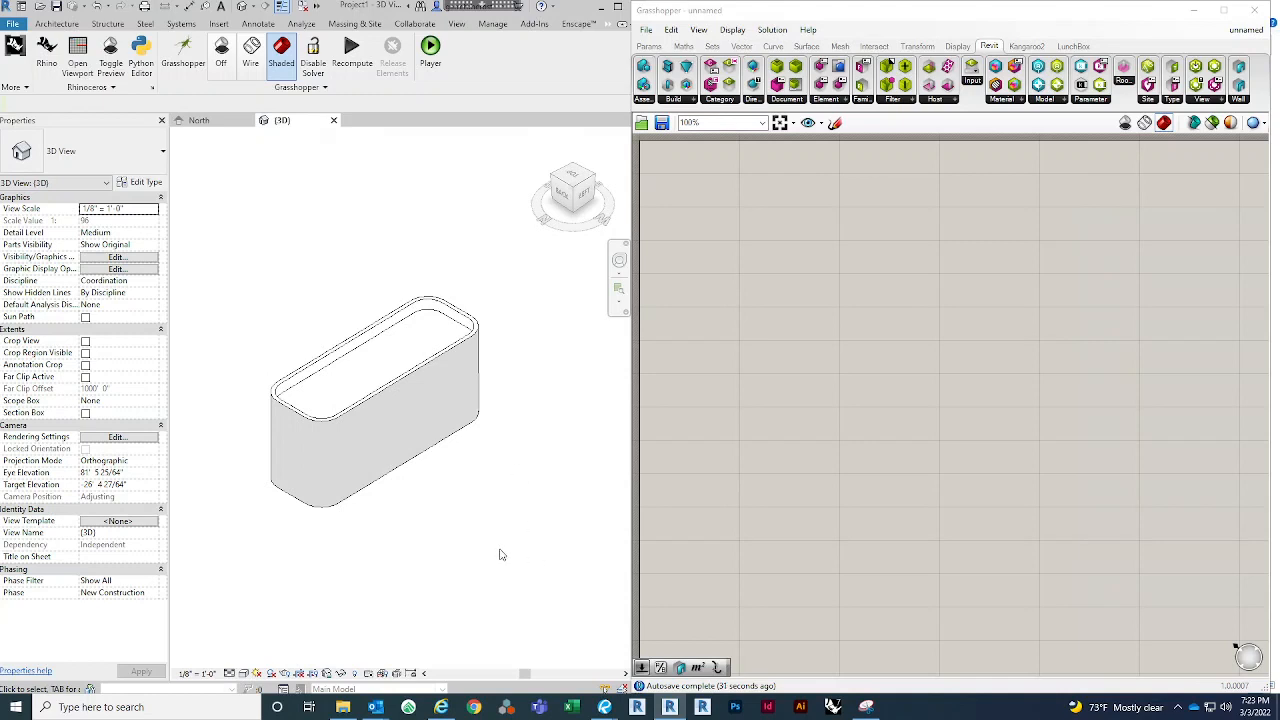
left_click_drag(533, 555, 242, 278)
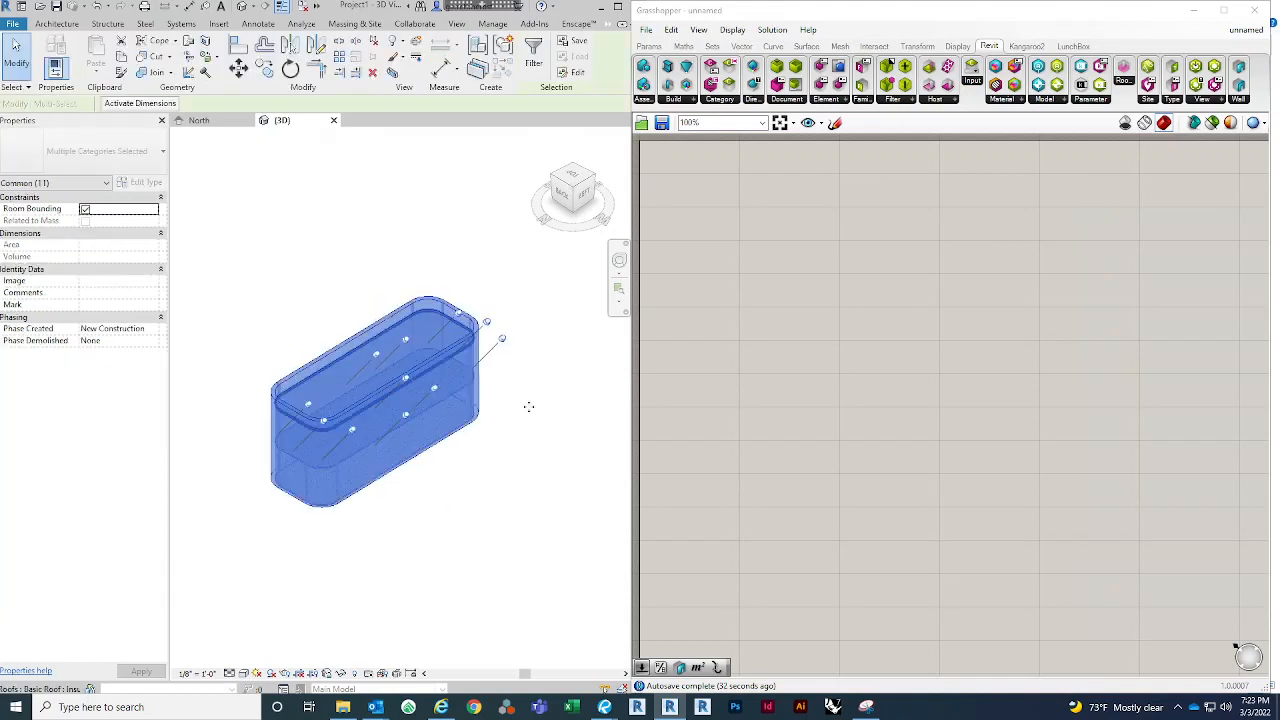
left_click(503, 525)
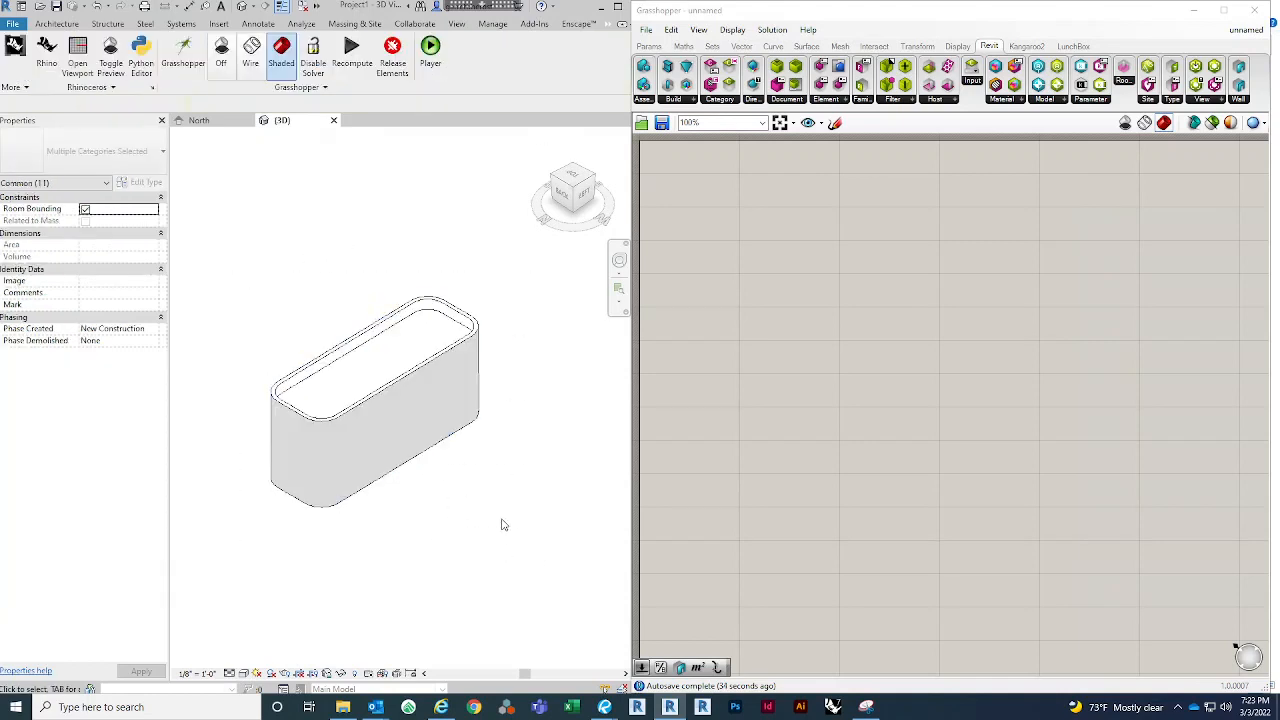
middle_click_drag(503, 525, 494, 491, "shift")
Step: Pull the end of the long straight wall outward, away from the building's curved corner, and view the opening
left_click(411, 383)
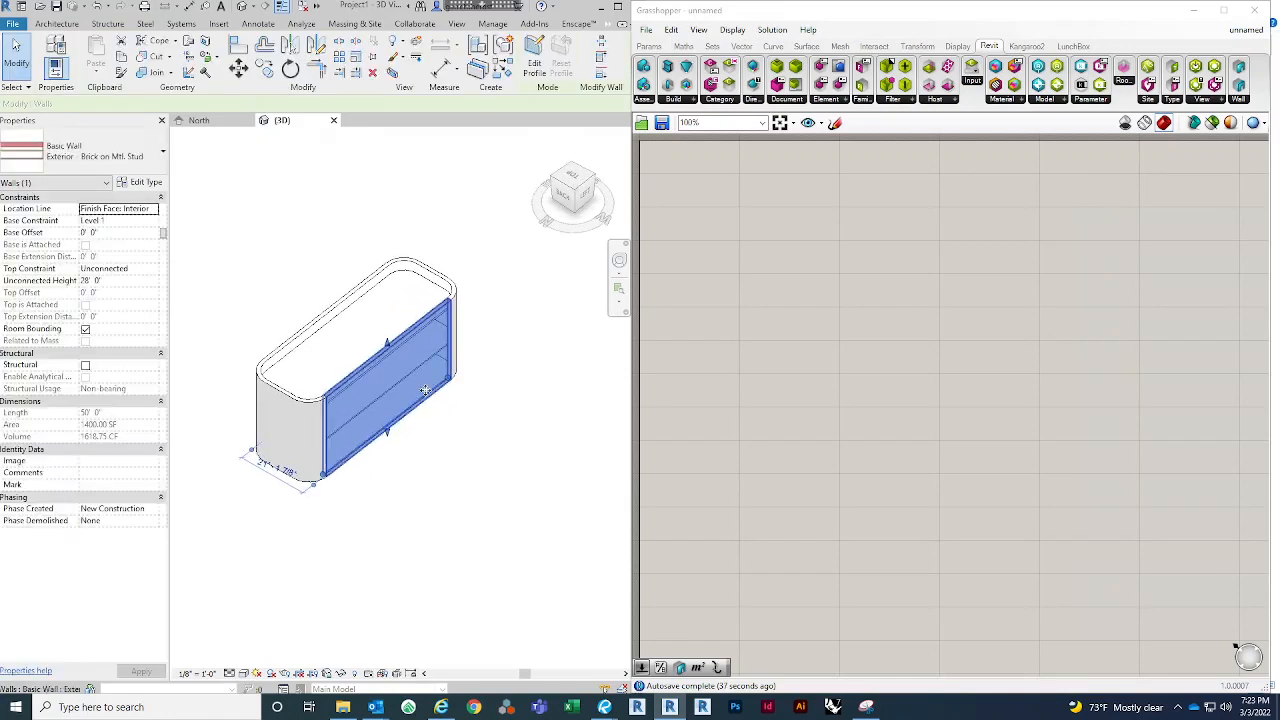
scroll(426, 391, "up", 2)
left_click_drag(462, 374, 521, 423)
left_click(570, 503)
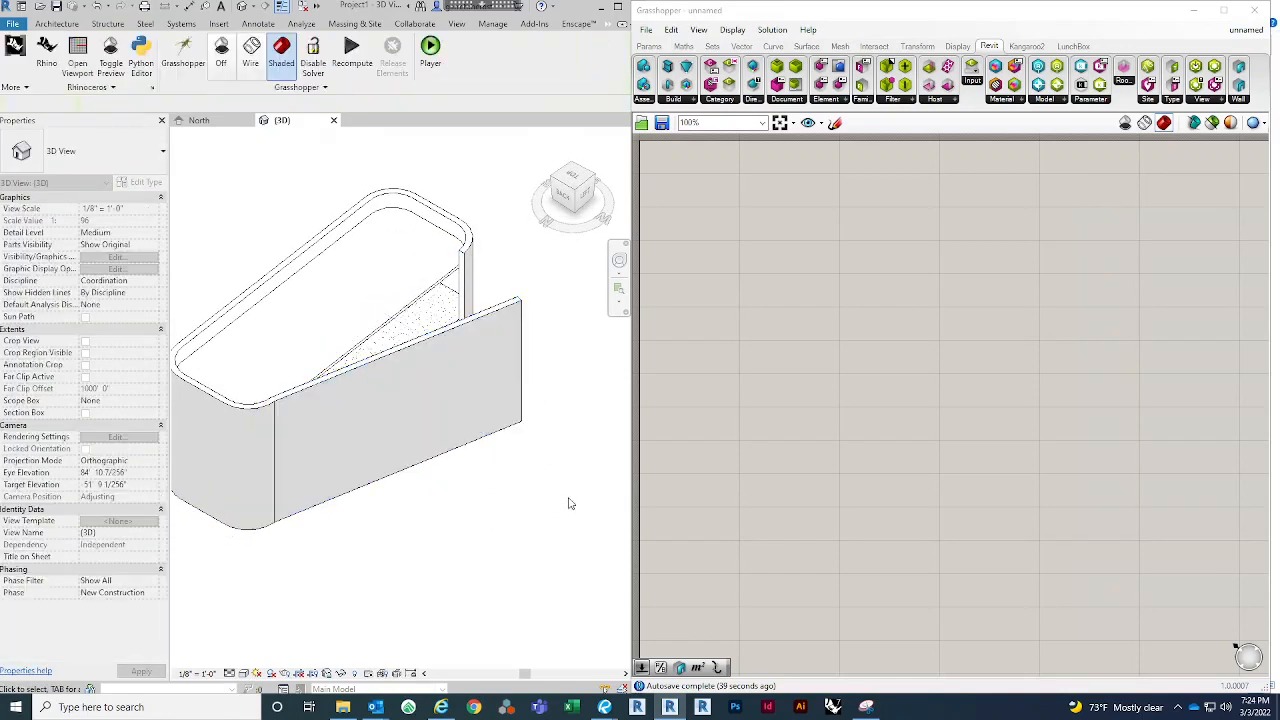
middle_click_drag(570, 503, 403, 517, "shift")
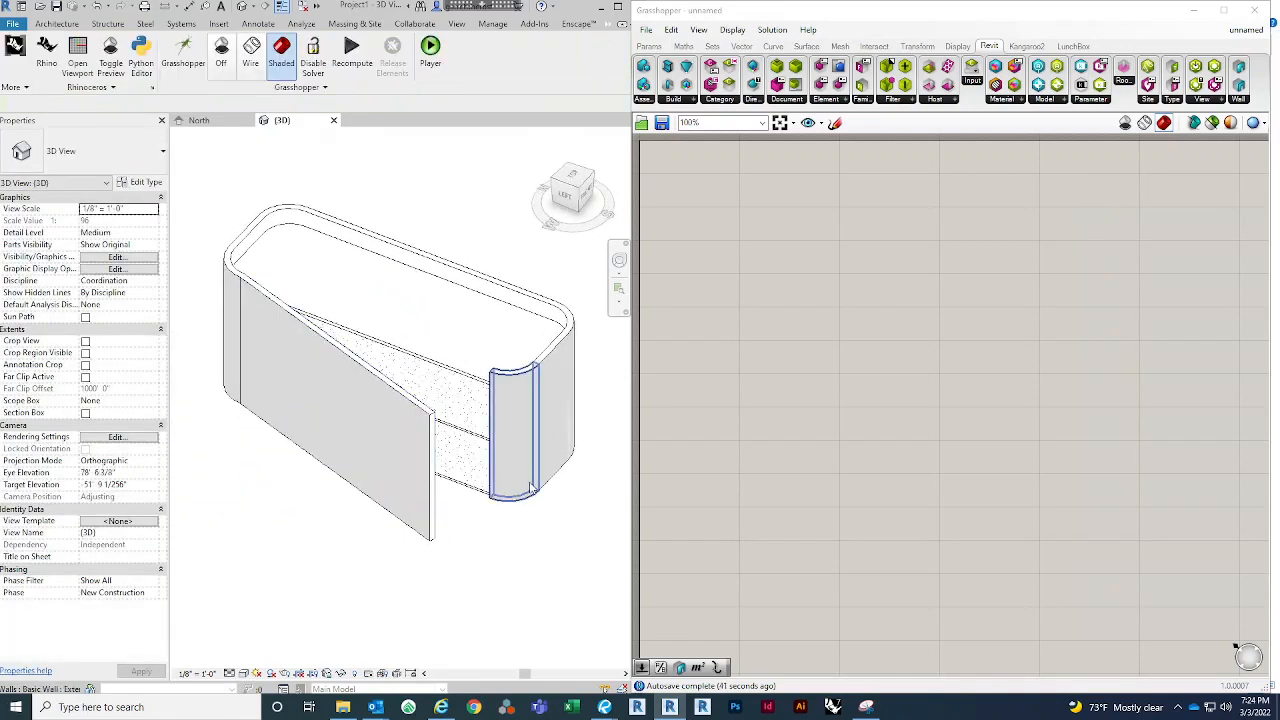
Step: Select the curved corner wall beside the opening and undo the manual wall edits
left_click(530, 487)
left_click(515, 499)
left_click(513, 564)
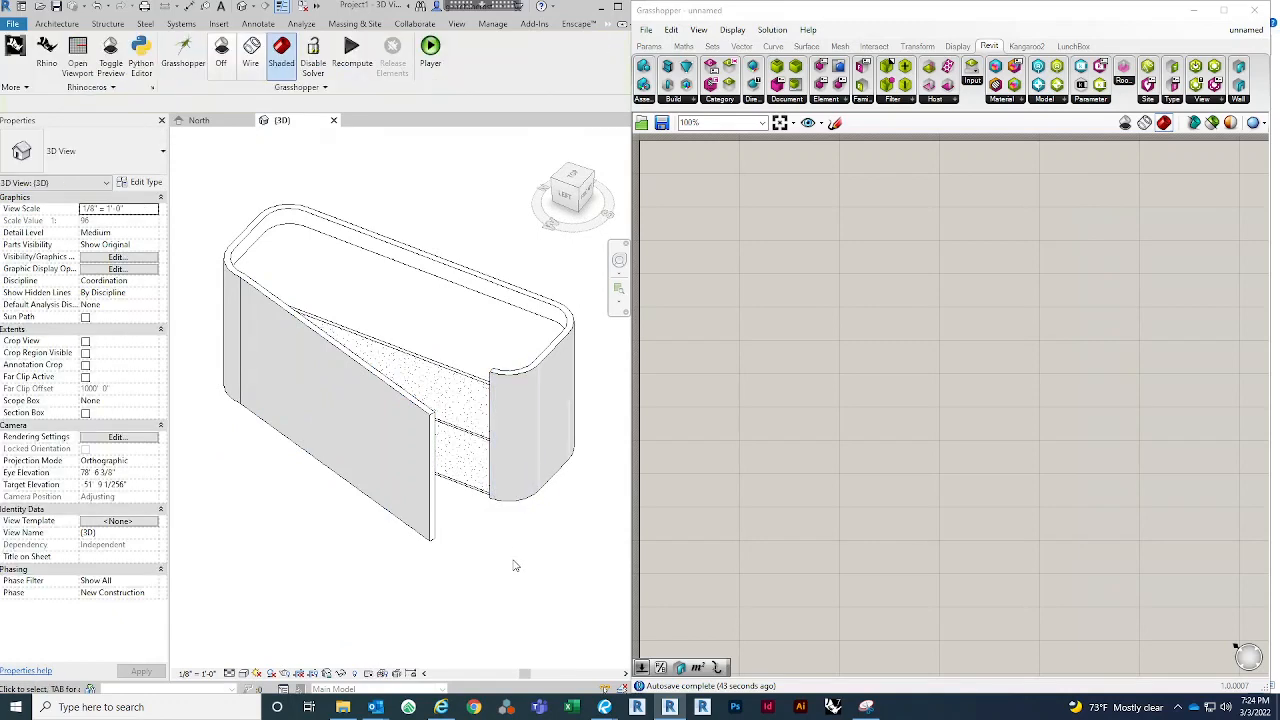
left_click(514, 460)
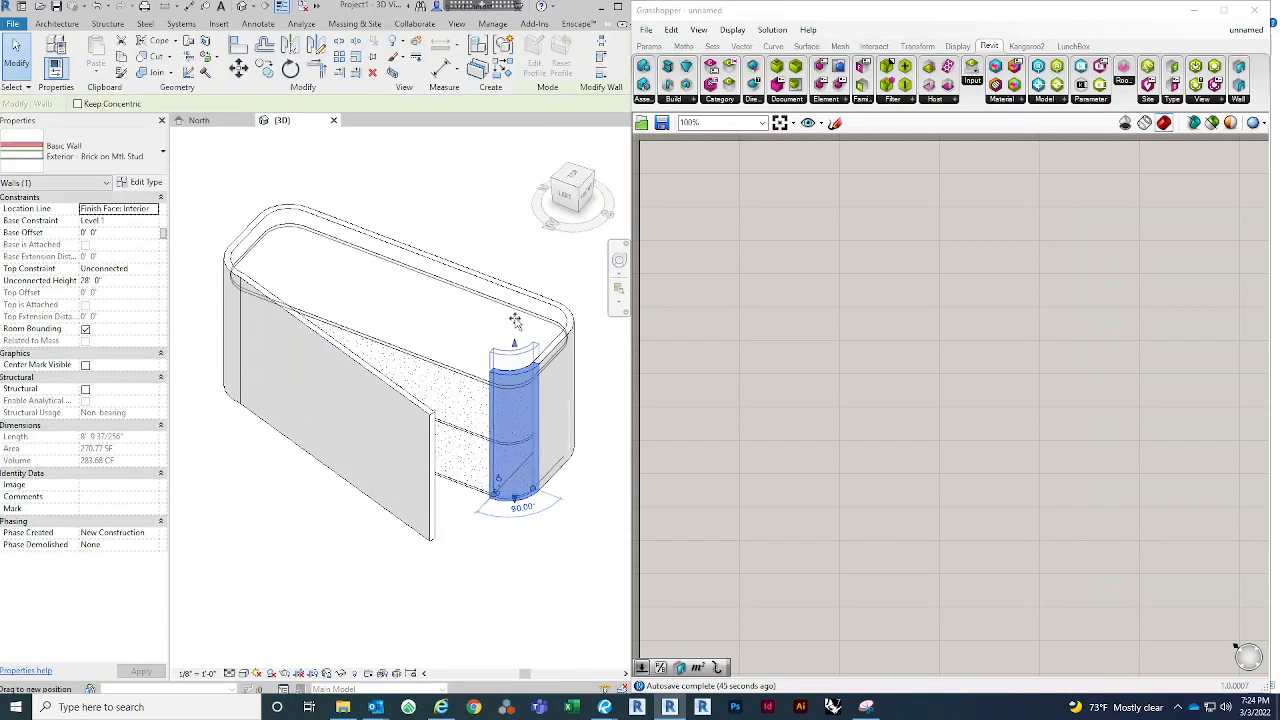
left_click(494, 580)
middle_click_drag(380, 577, 520, 580, "shift")
key("ctrl+z")
key("ctrl+z")
scroll(526, 441, "down", 2)
middle_click_drag(430, 439, 250, 443, "shift")
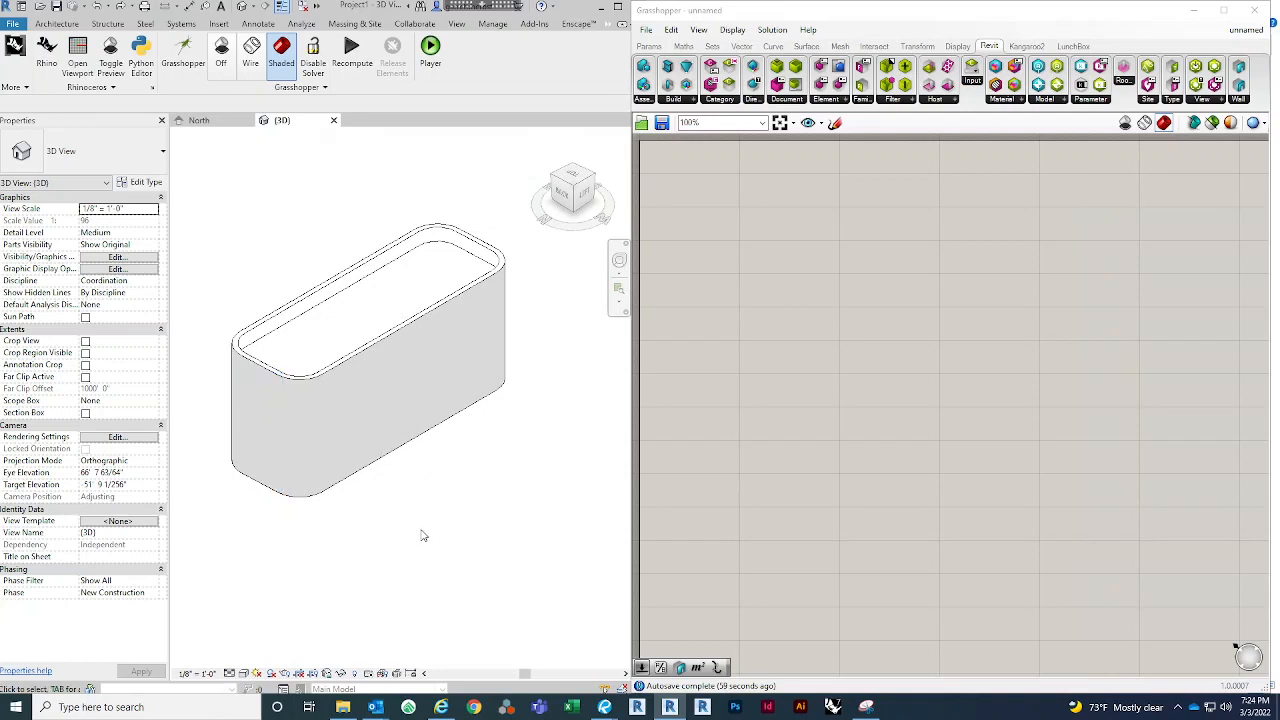
middle_click_drag(451, 506, 475, 351, "shift")
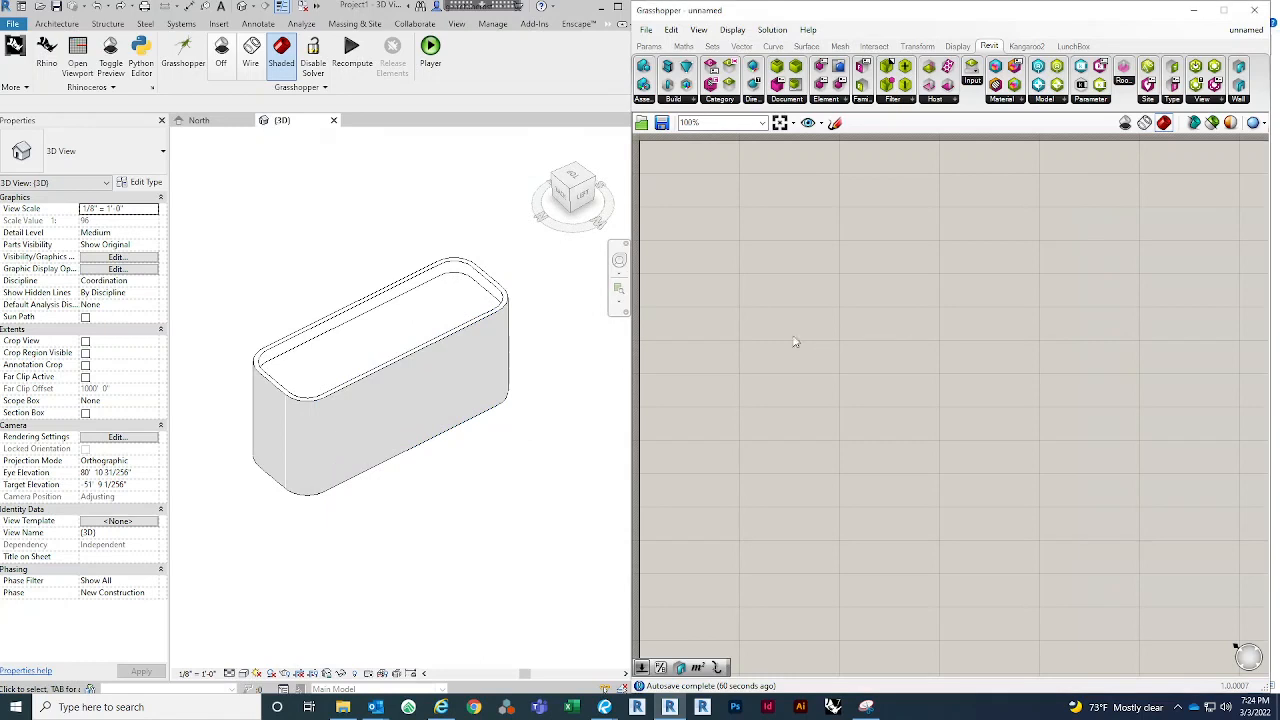
Step: Add a Graphical Element parameter from the Revit primitives near the upper-left corner of the empty canvas
right_click_drag(762, 303, 815, 322)
right_click_drag(791, 262, 777, 281)
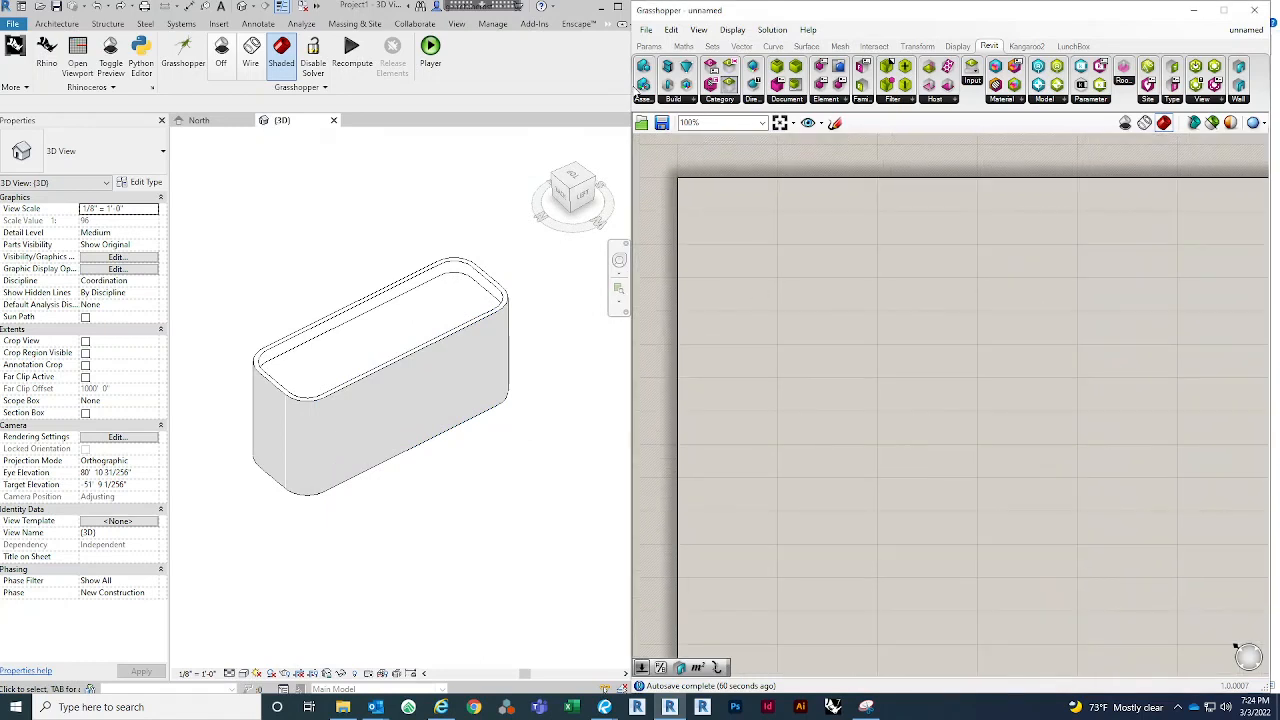
left_click(649, 46)
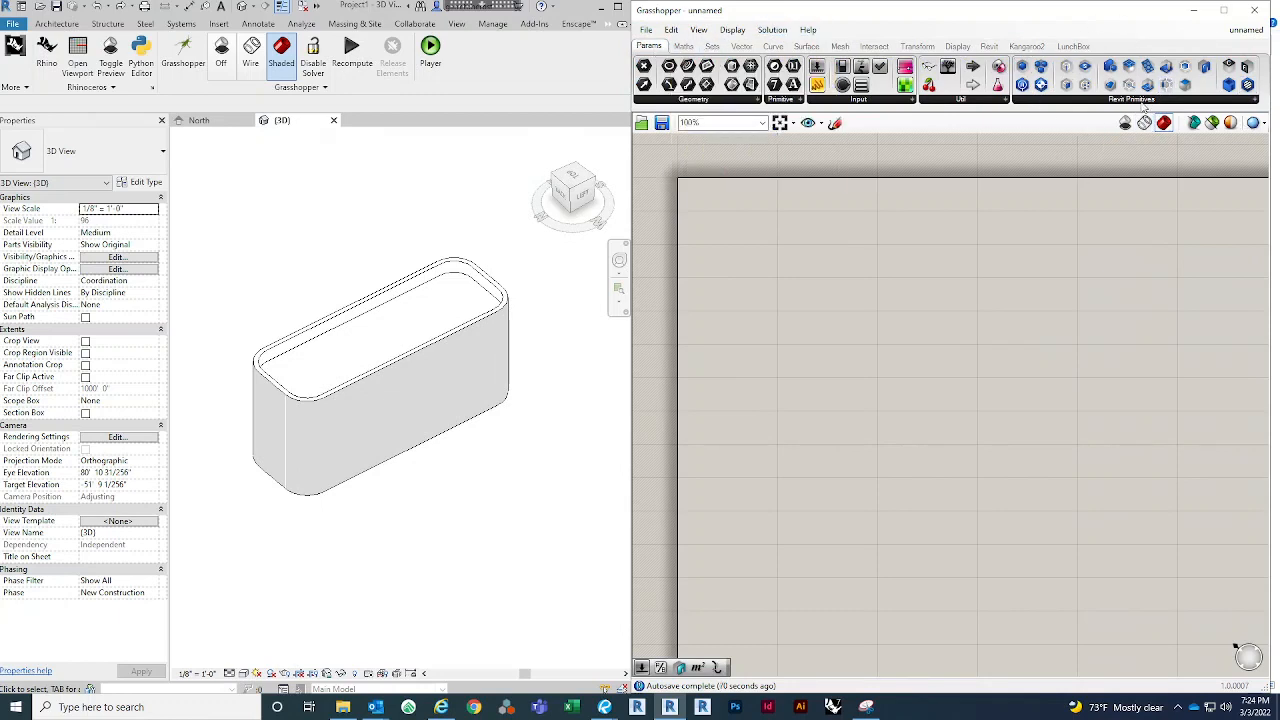
left_click(1251, 104)
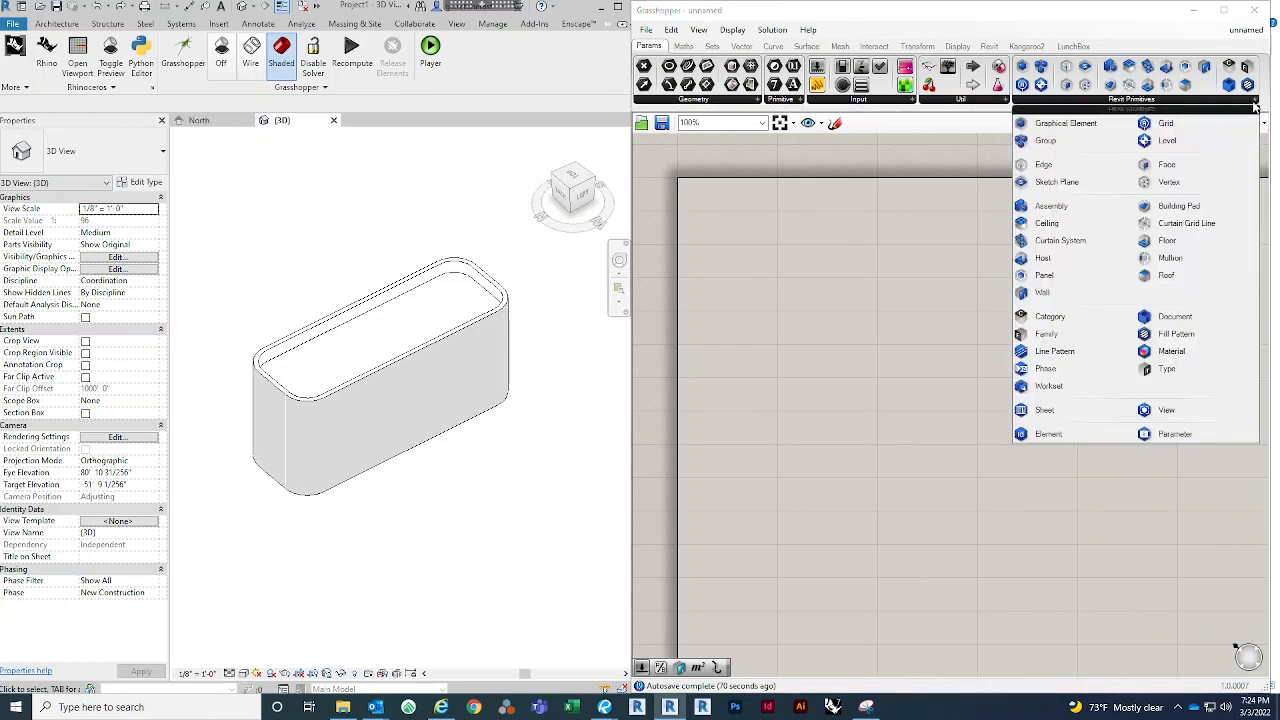
left_click(1066, 123)
left_click(760, 243)
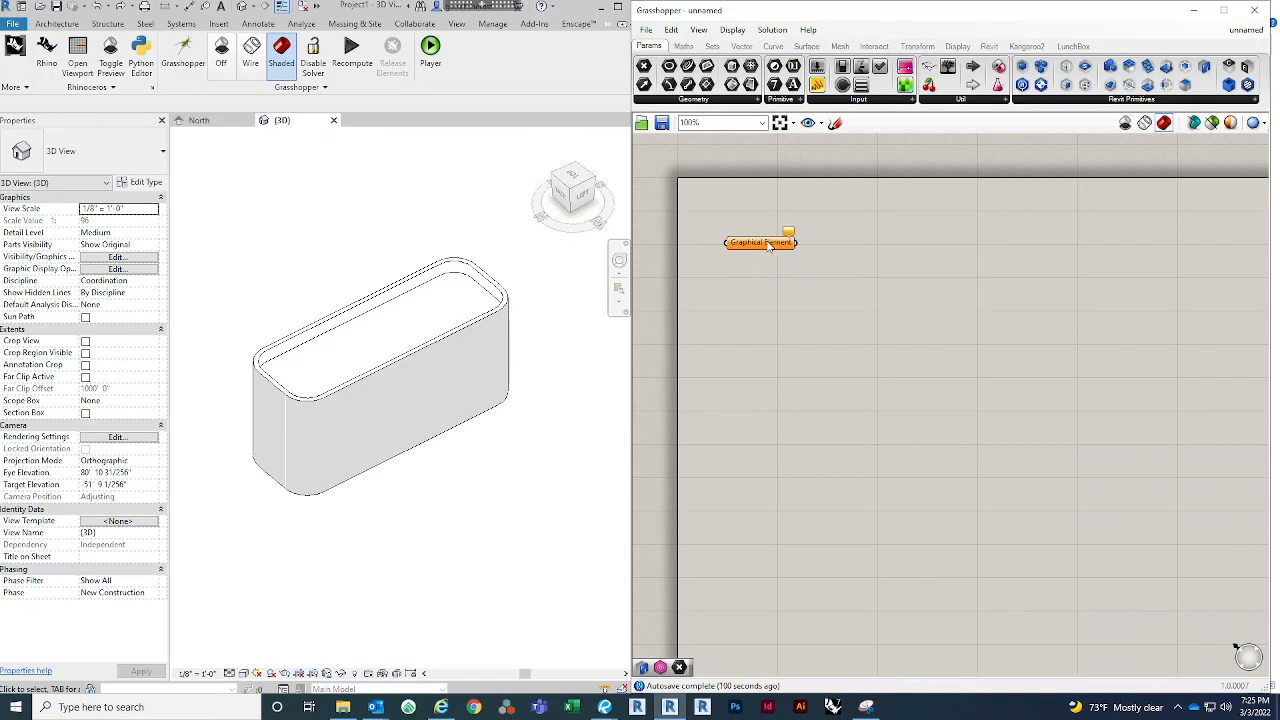
mouse_move(771, 246)
left_mouse_down()
mouse_move(787, 226)
mouse_move(753, 240)
mouse_move(759, 226)
left_mouse_up()
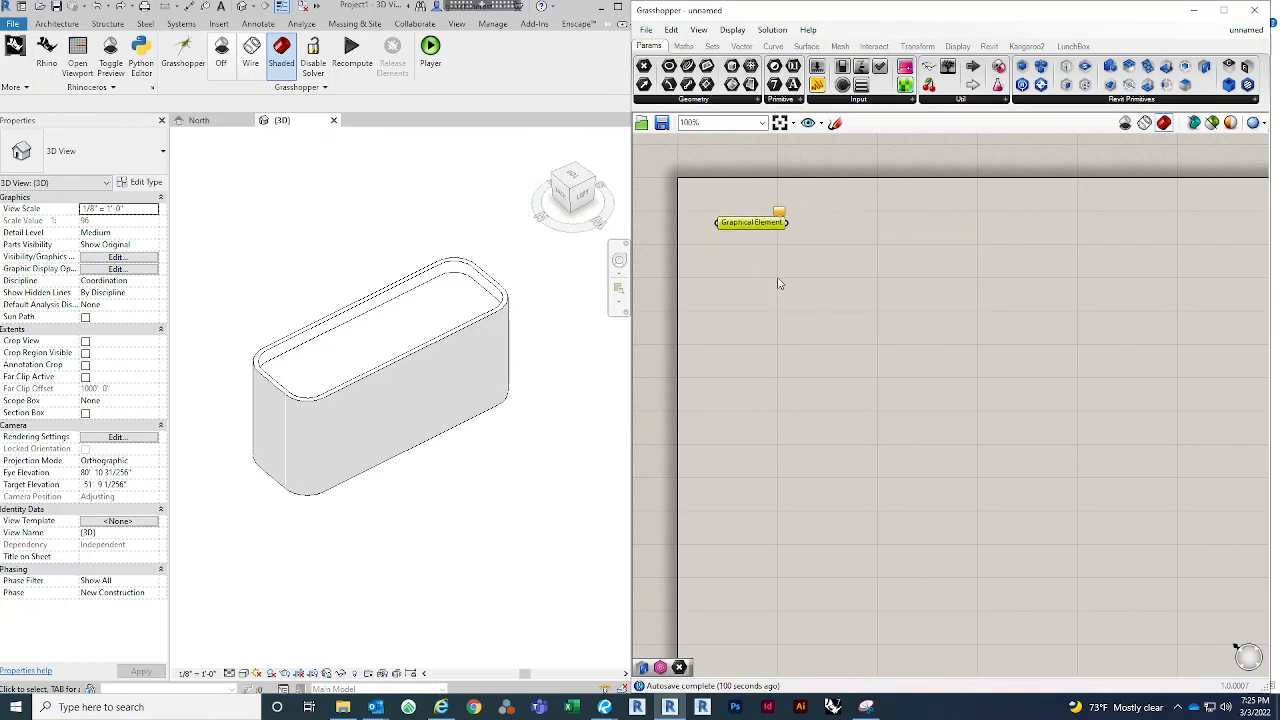
Step: Place a Point parameter below the Graphical Element, open its options for setting one point, and delete the parameter
left_click(714, 101)
left_click(665, 123)
left_click(782, 318)
right_click(784, 318)
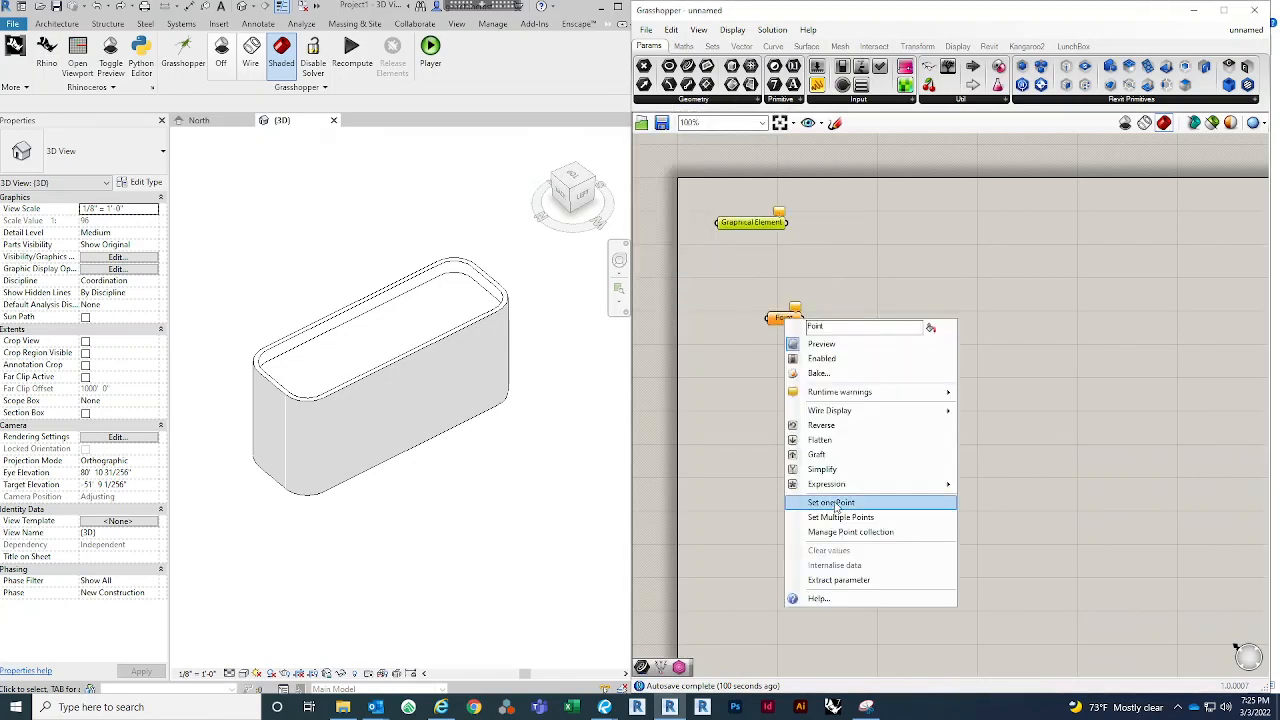
left_click(1119, 266)
key("Delete")
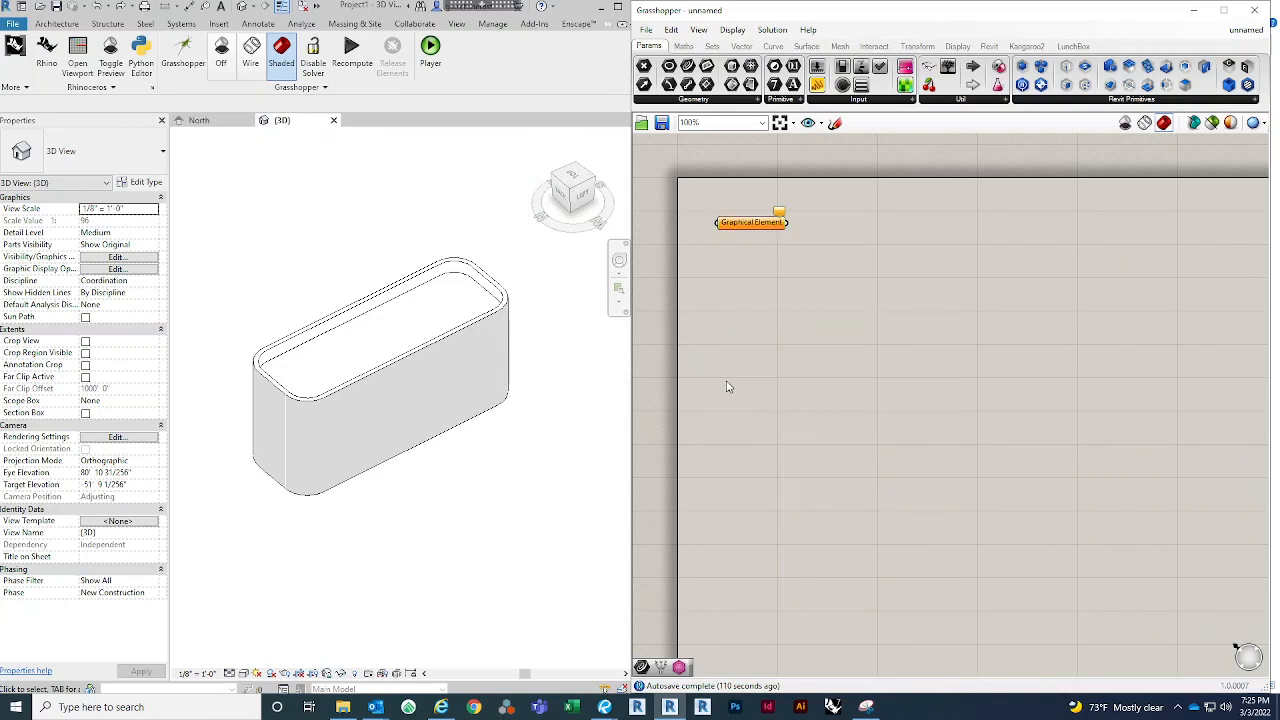
Step: Set the Graphical Element parameter to the long straight wall in the Revit model and move the Grasshopper window beside Revit
right_click(750, 224)
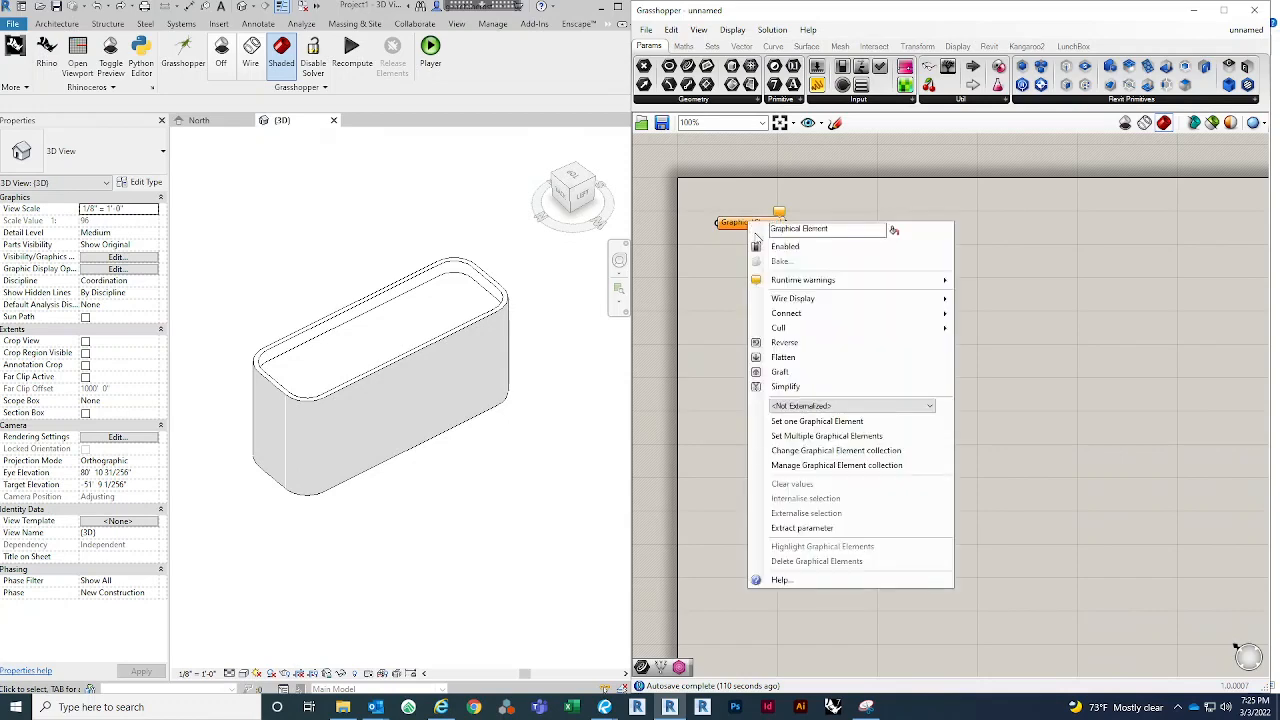
left_click(856, 430)
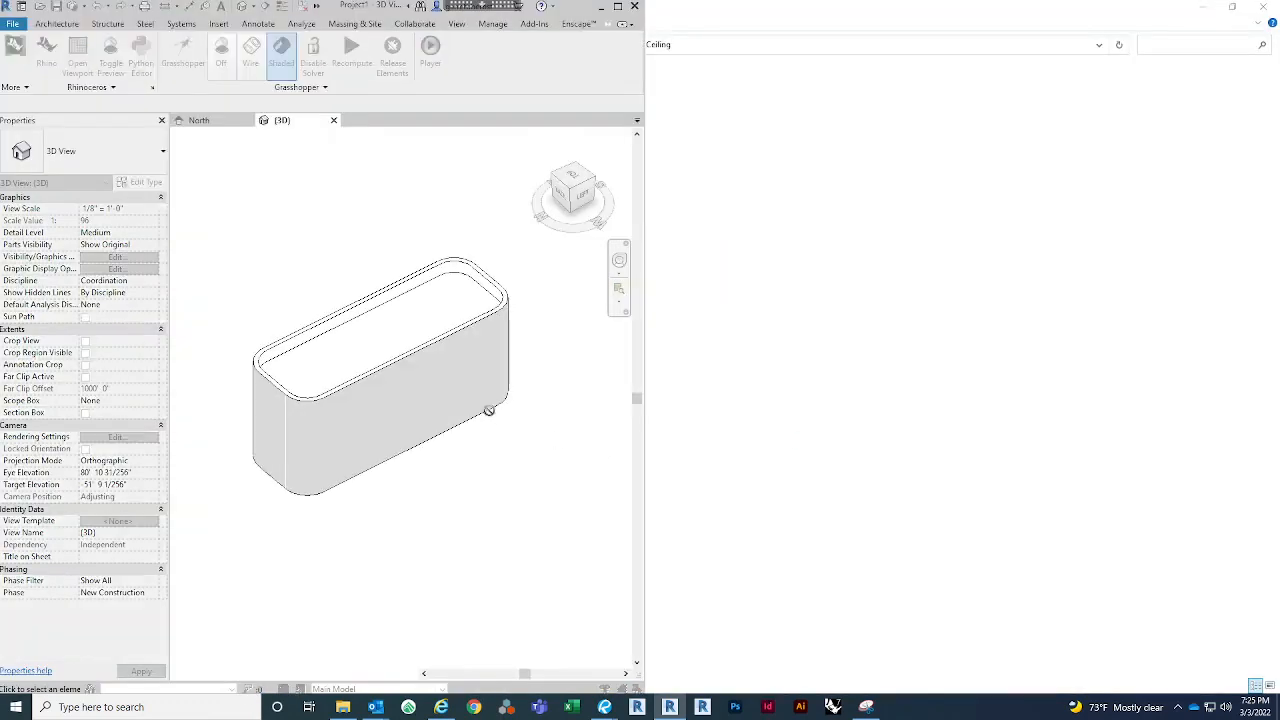
left_click(427, 392)
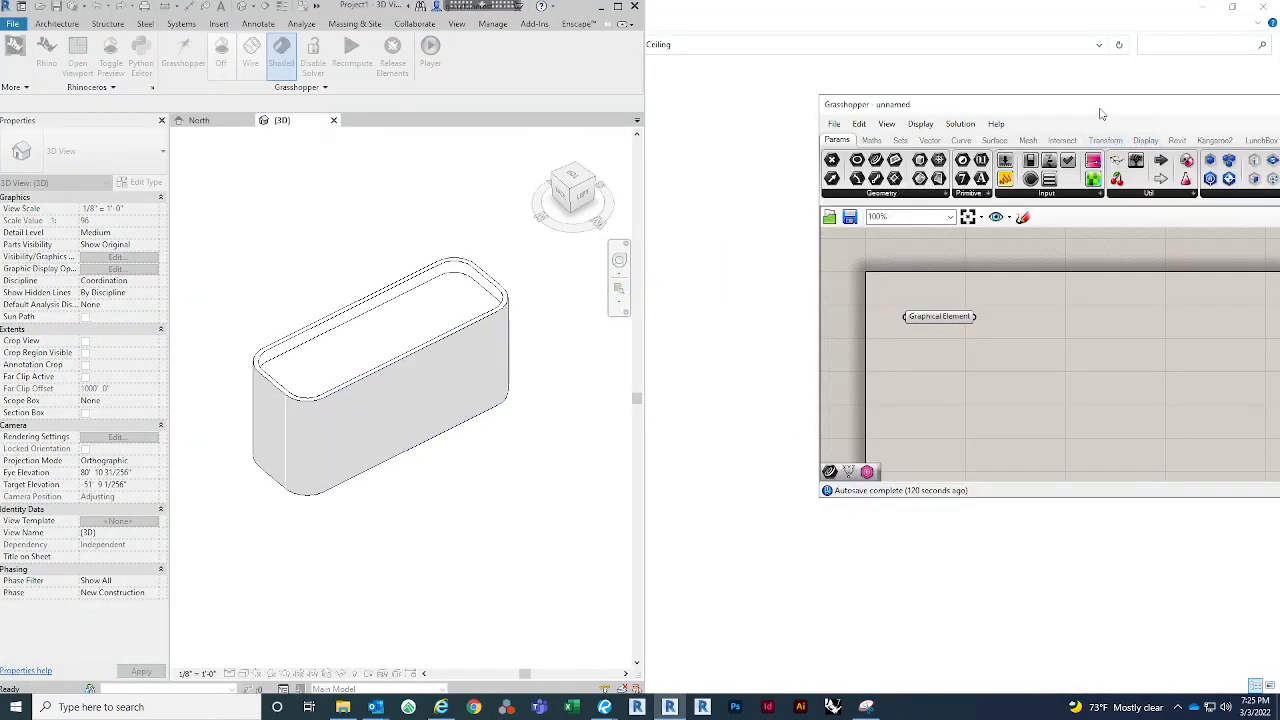
left_click_drag(1100, 114, 946, 113)
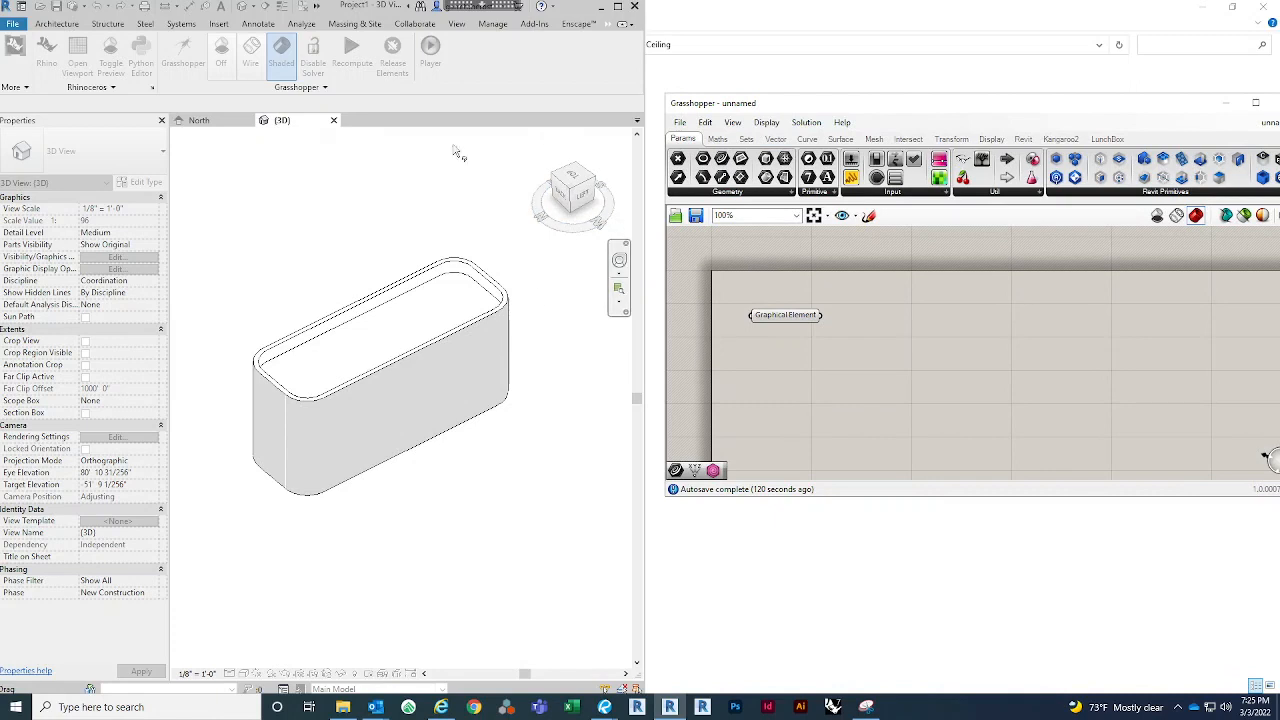
left_click(322, 247)
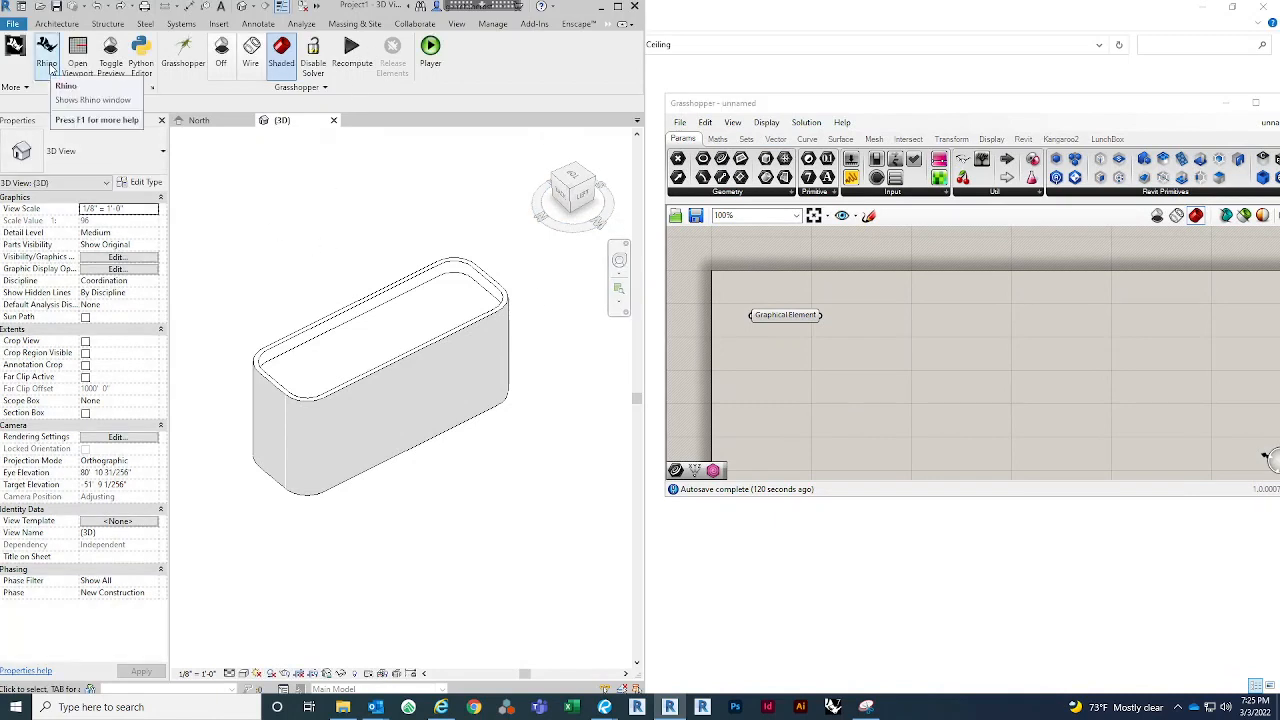
Step: Bring up the Rhino window, enlarge its Perspective viewport and examine the referenced long wall
left_click(48, 62)
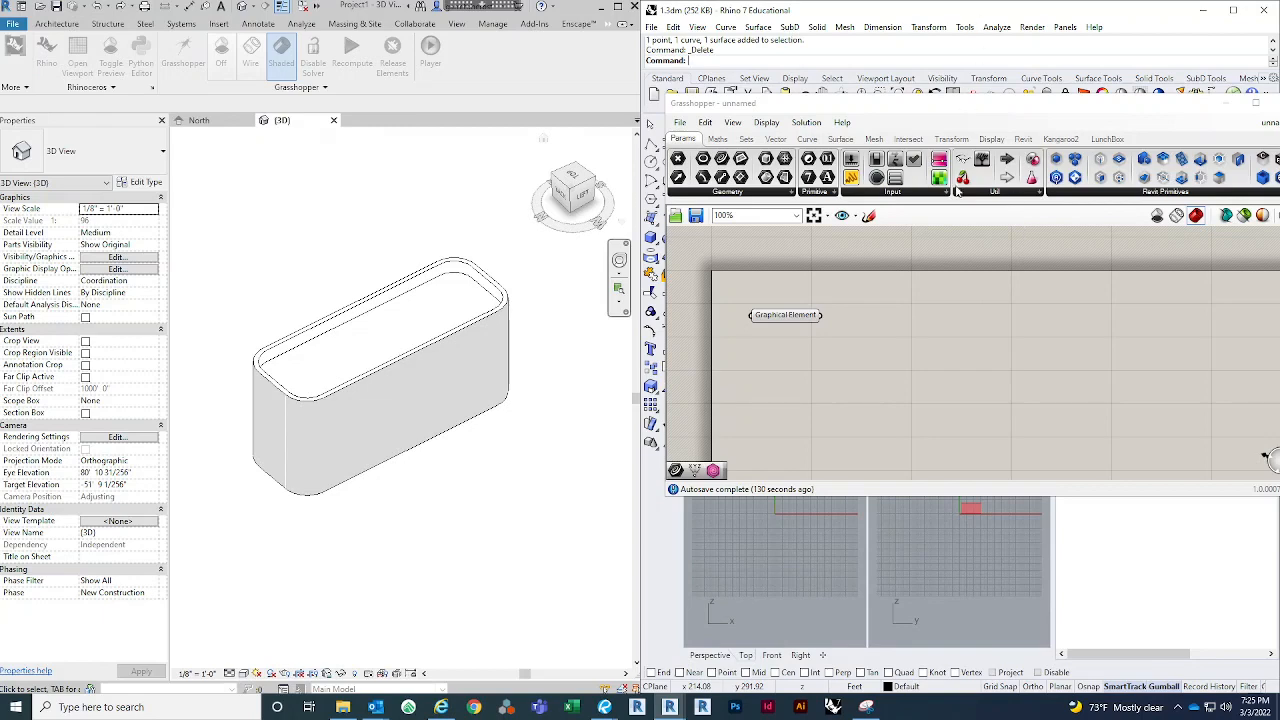
left_click_drag(1152, 109, 563, 213)
left_click(1061, 222)
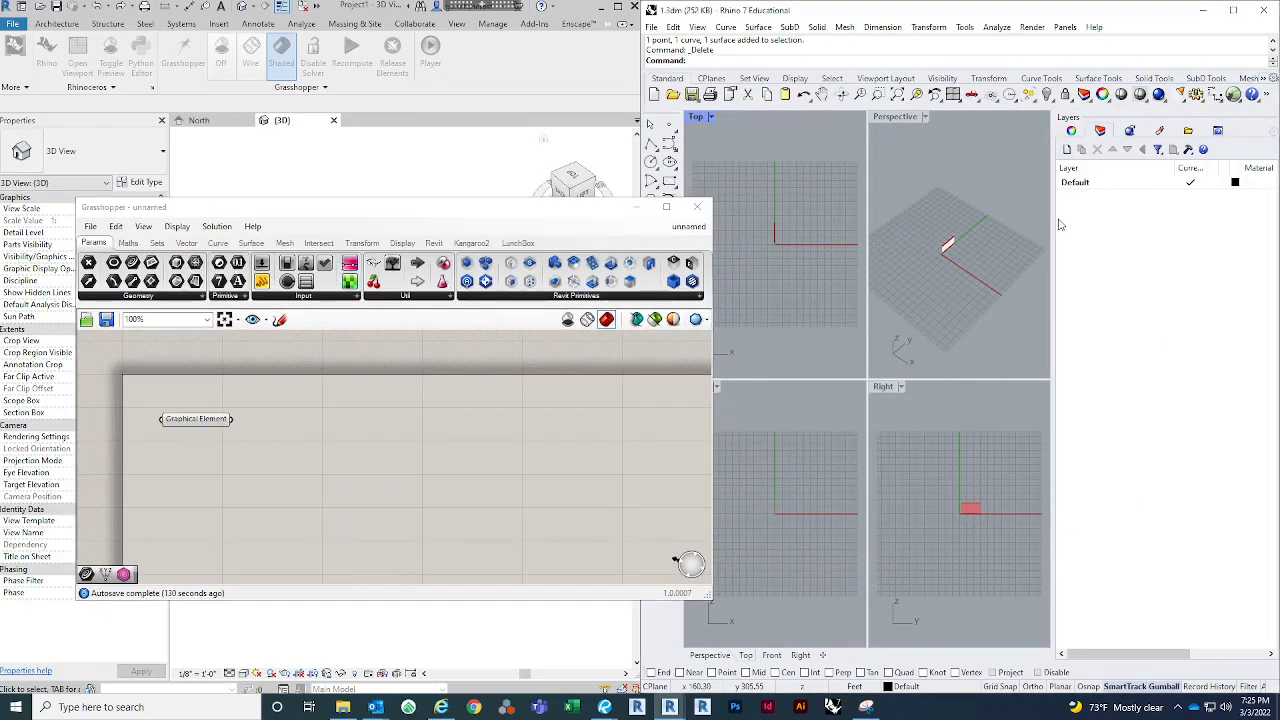
left_click_drag(1055, 232, 1120, 210)
double_click(930, 116)
scroll(832, 340, "up", 5)
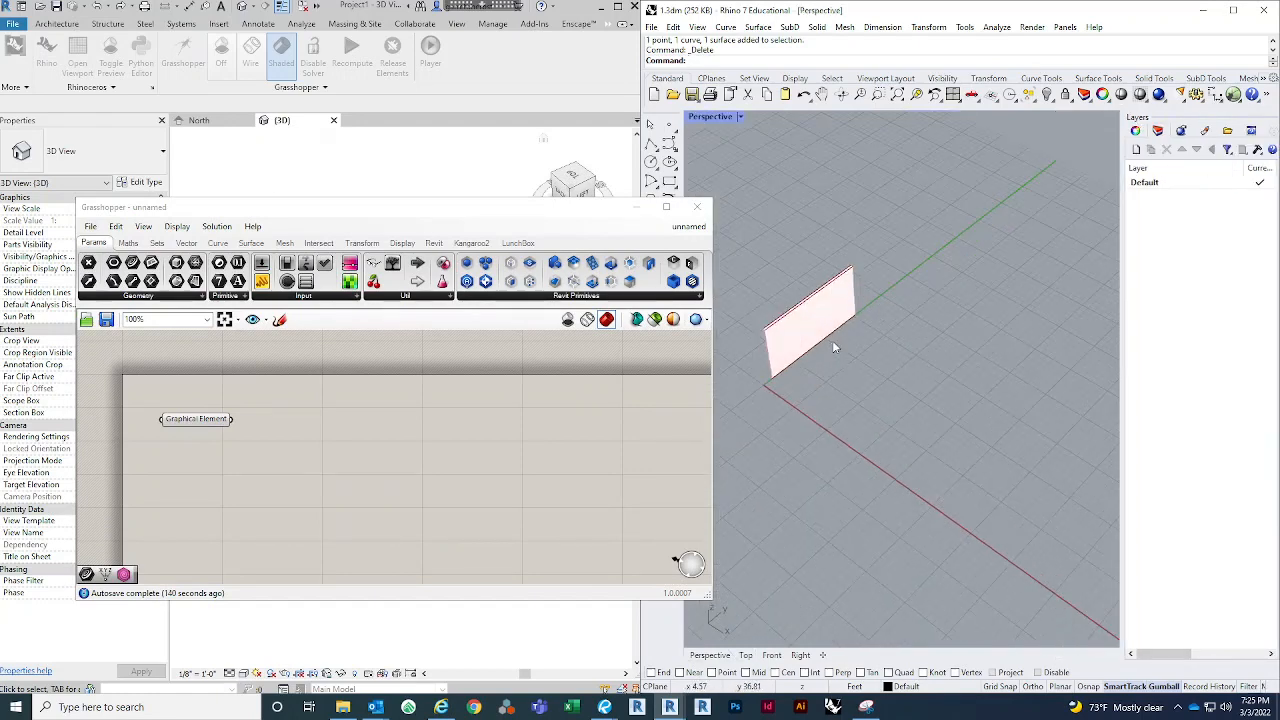
scroll(900, 392, "down", 3)
mouse_move(900, 392)
right_mouse_down()
mouse_move(1051, 380)
mouse_move(944, 398)
mouse_move(900, 385)
right_mouse_up()
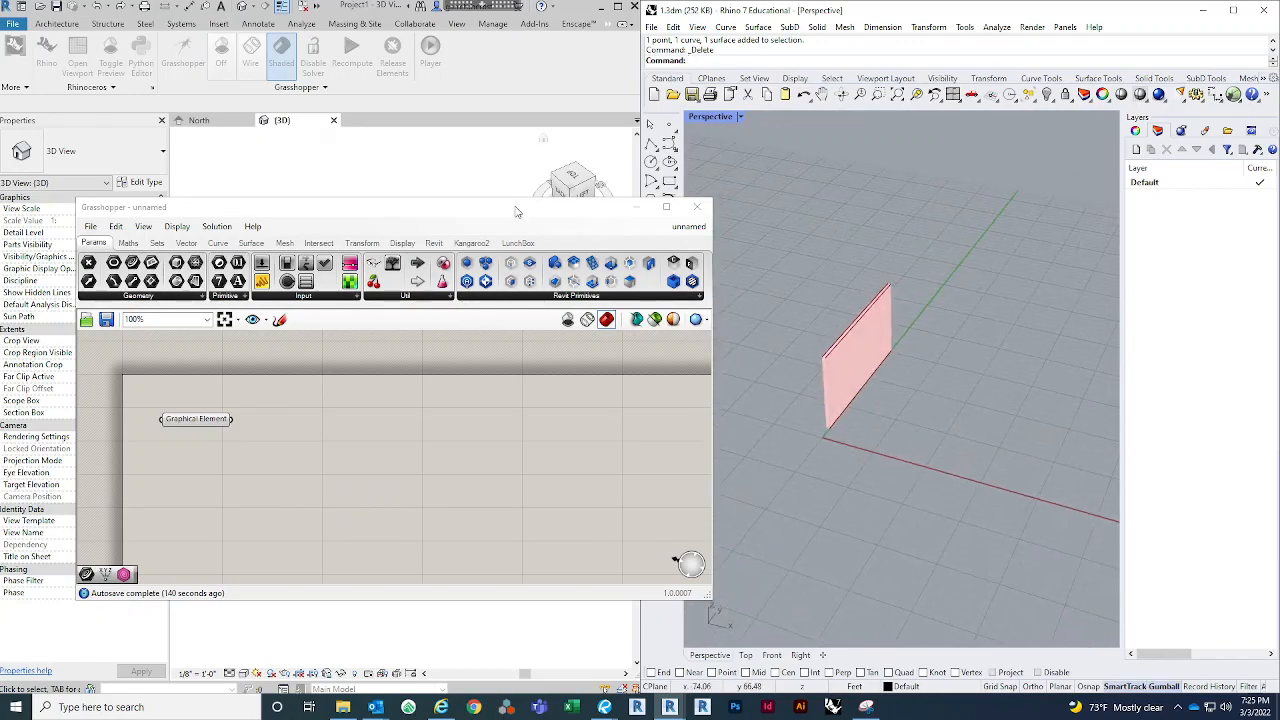
Step: Add a Wall parameter from the Revit primitives below the Graphical Element parameter on the Grasshopper canvas
left_click_drag(517, 211, 1024, 46)
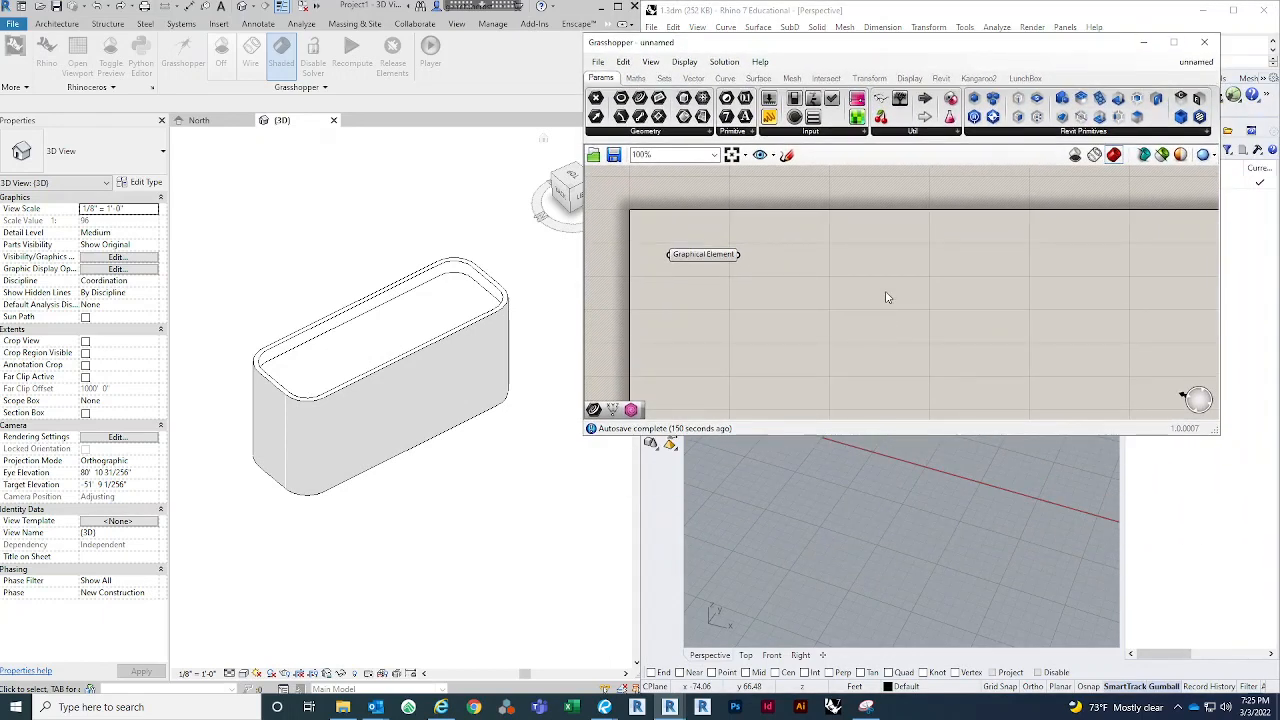
left_click(1100, 131)
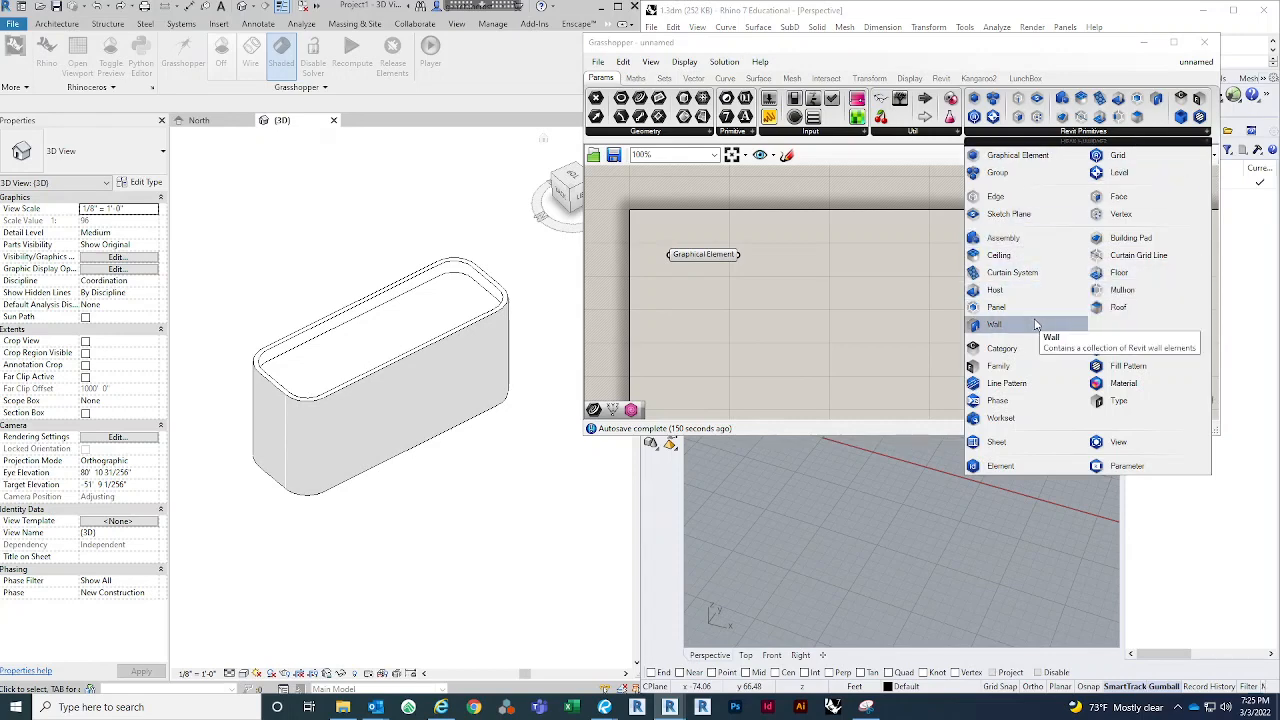
left_click_drag(1036, 324, 715, 322)
left_click_drag(695, 257, 703, 247)
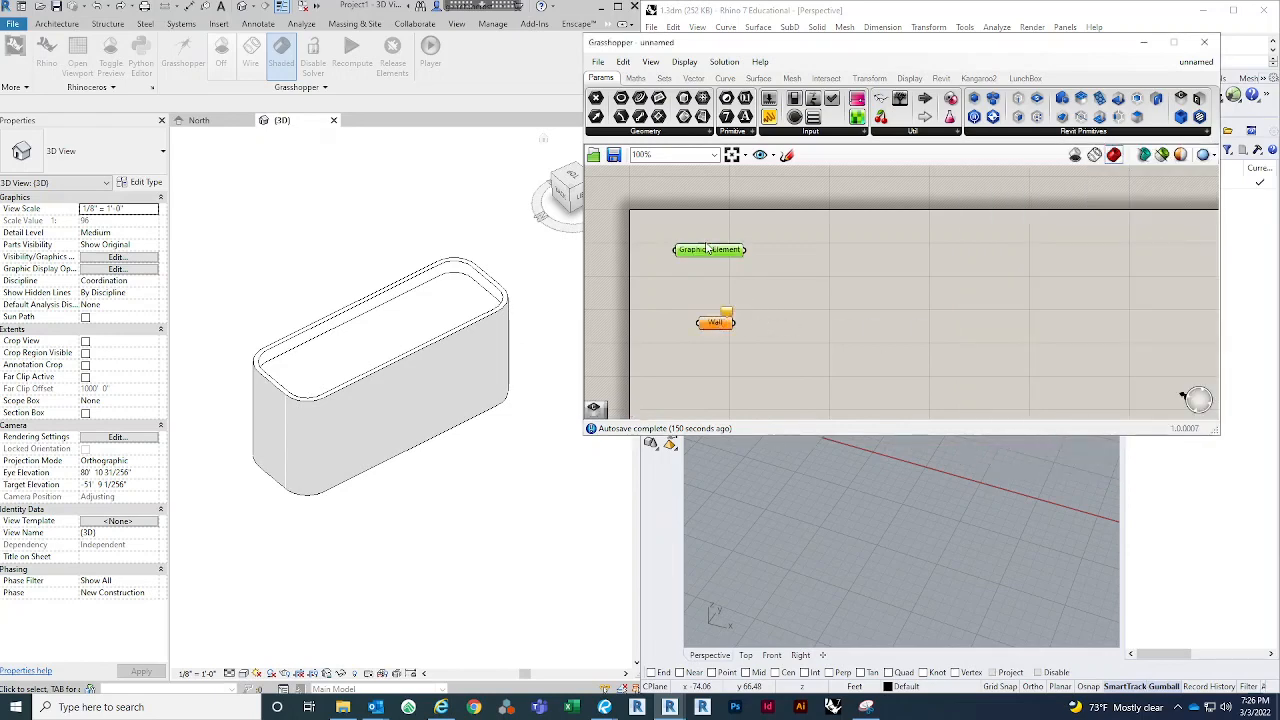
Step: Set the Wall parameter to multiple walls by selecting the whole building in the Revit 3D view
right_click(718, 324)
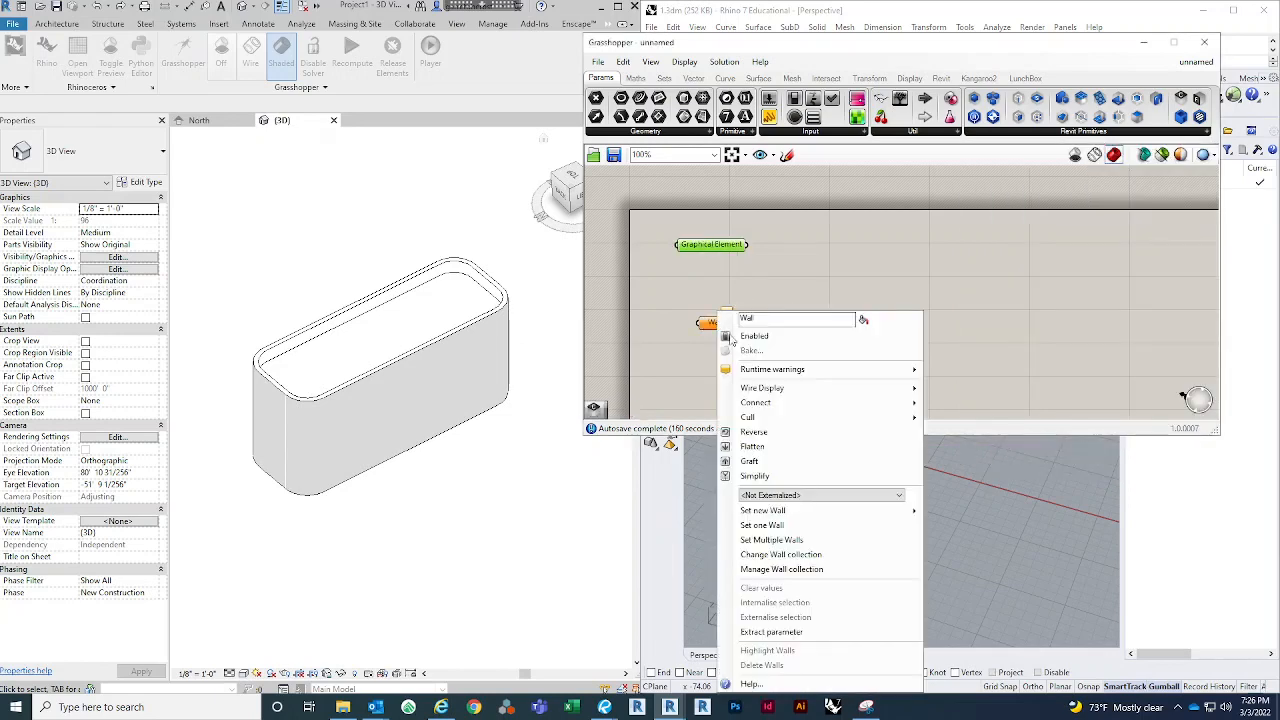
left_click(778, 540)
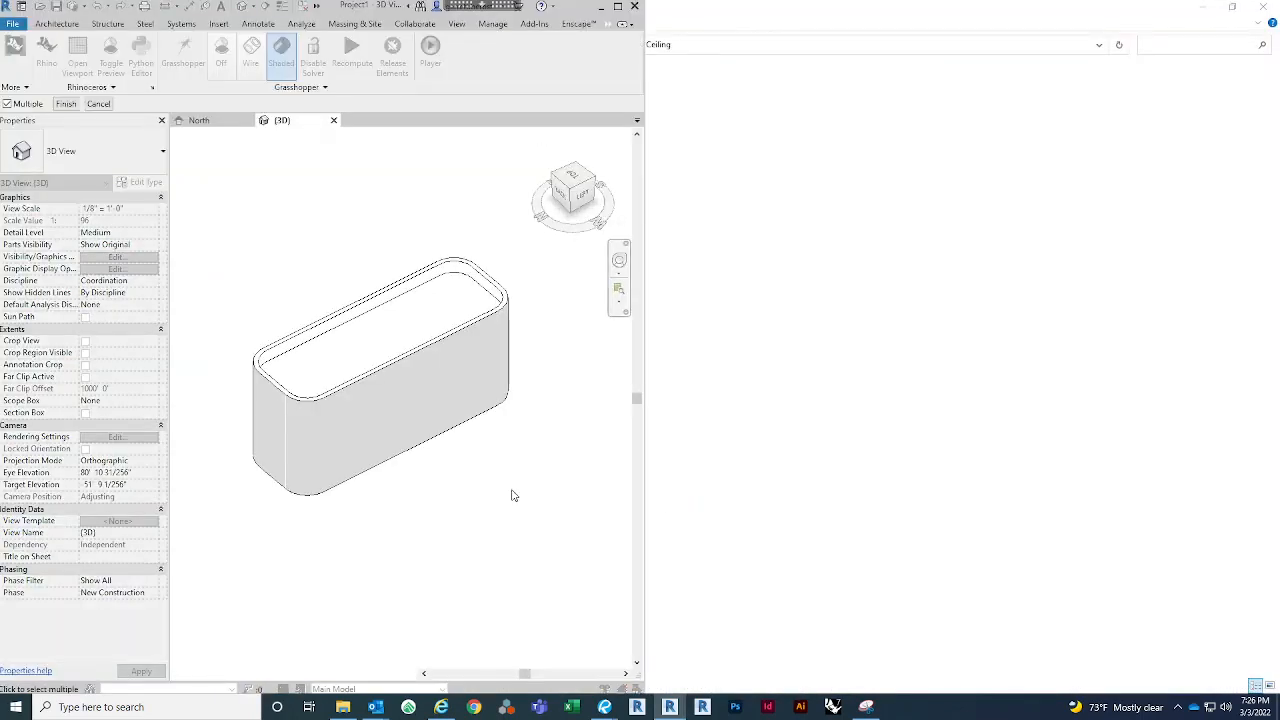
left_click_drag(555, 549, 205, 211)
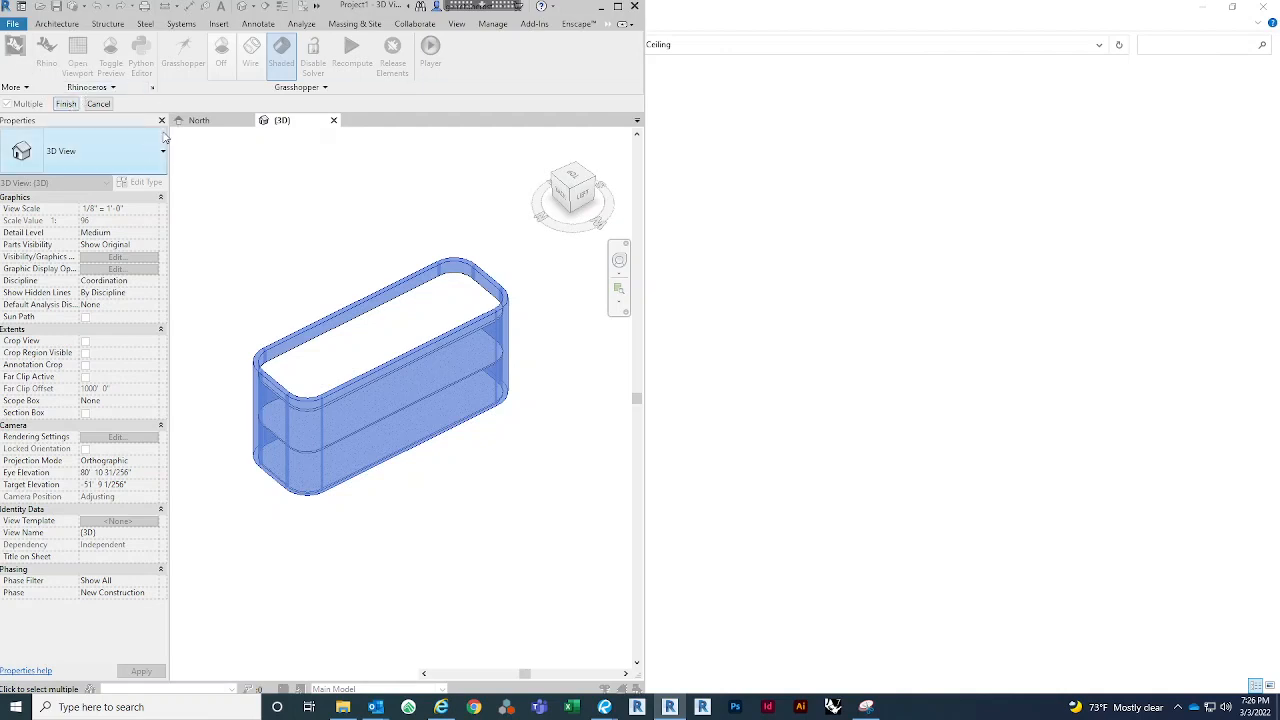
left_click(66, 104)
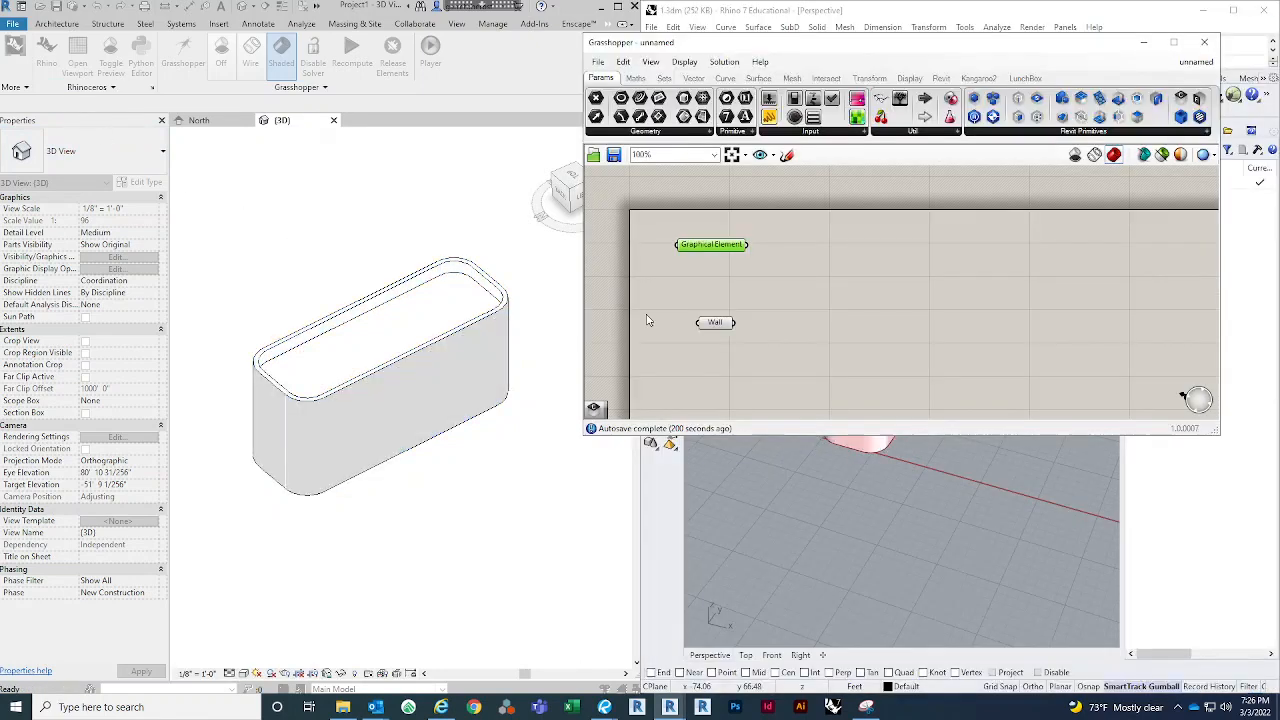
Step: Uncover Rhino's Perspective viewport and examine the full set of referenced walls
left_click(898, 293)
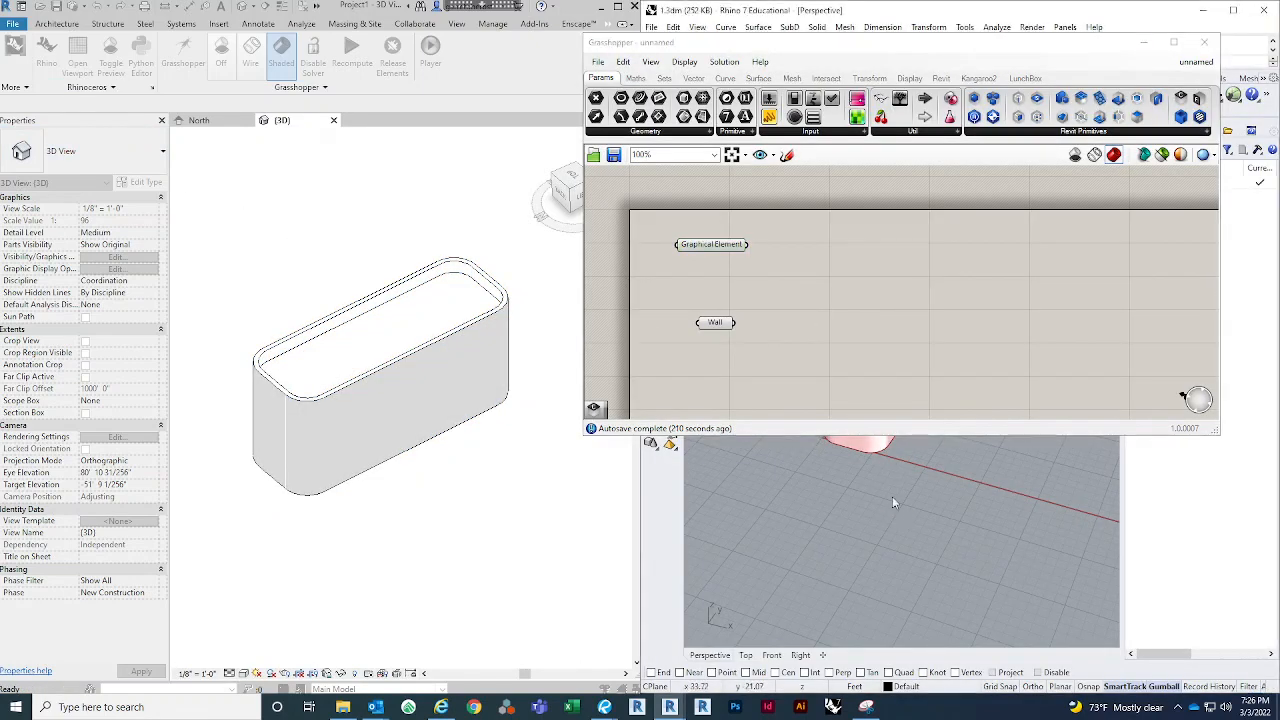
left_click_drag(1051, 49, 507, 95)
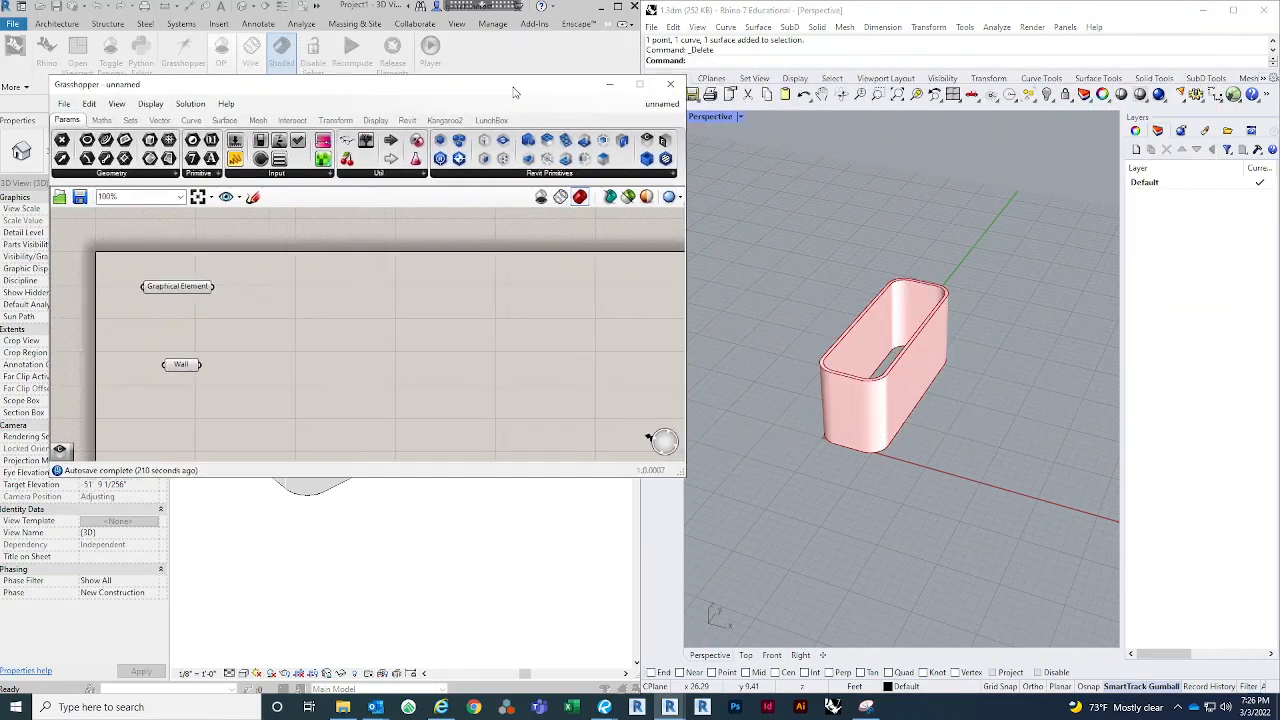
right_click_drag(976, 325, 1022, 322)
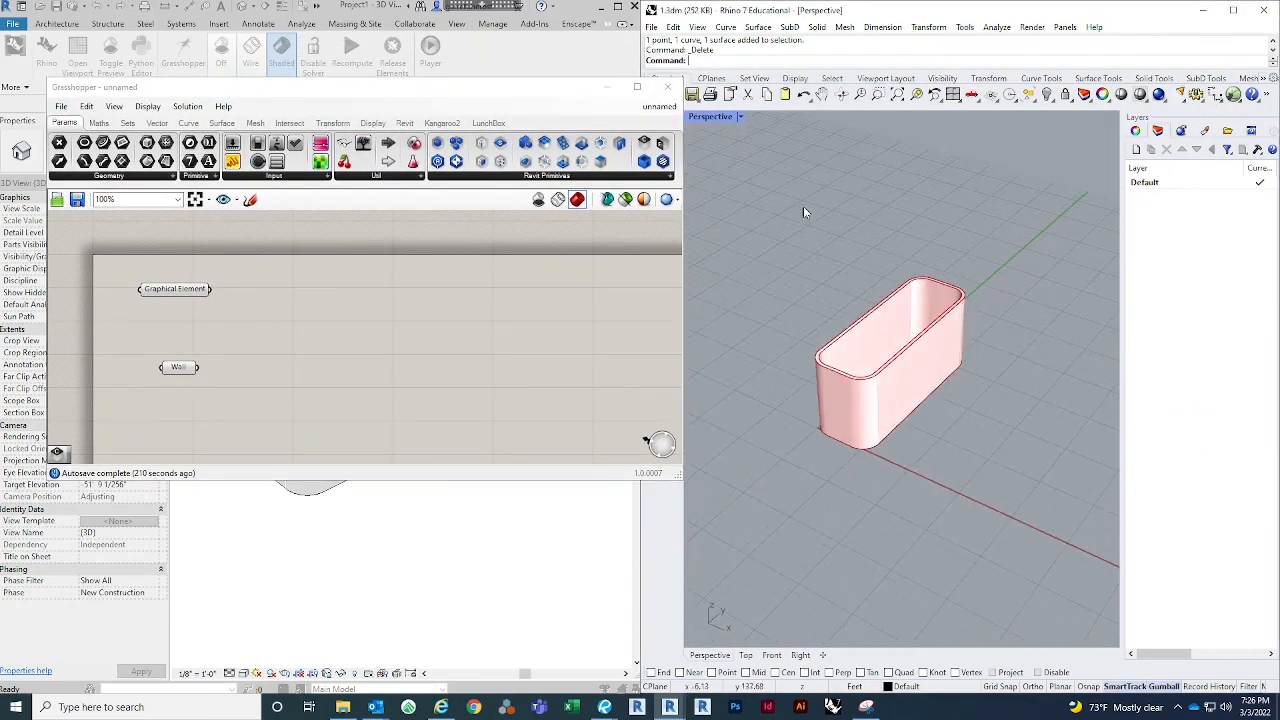
Step: Enlarge the Grasshopper window and add an Element Geometry component beside the Graphical Element parameter
left_click_drag(554, 95, 672, 57)
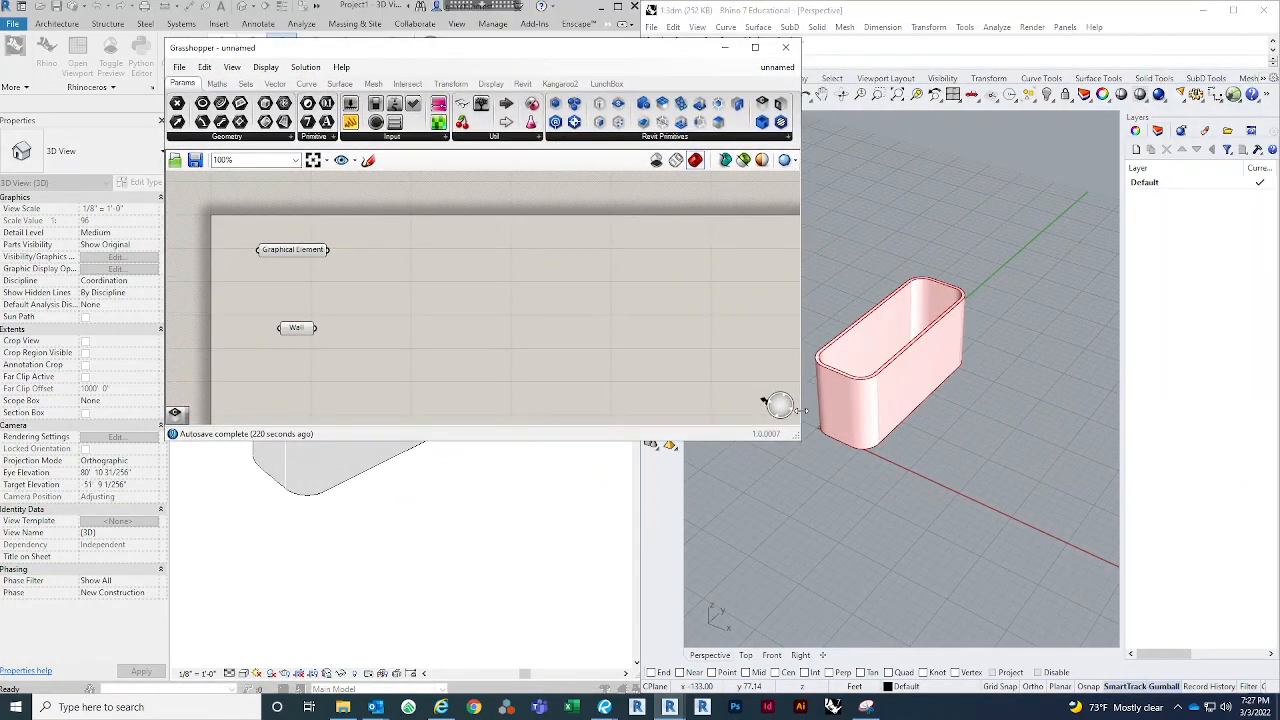
left_click_drag(797, 437, 988, 508)
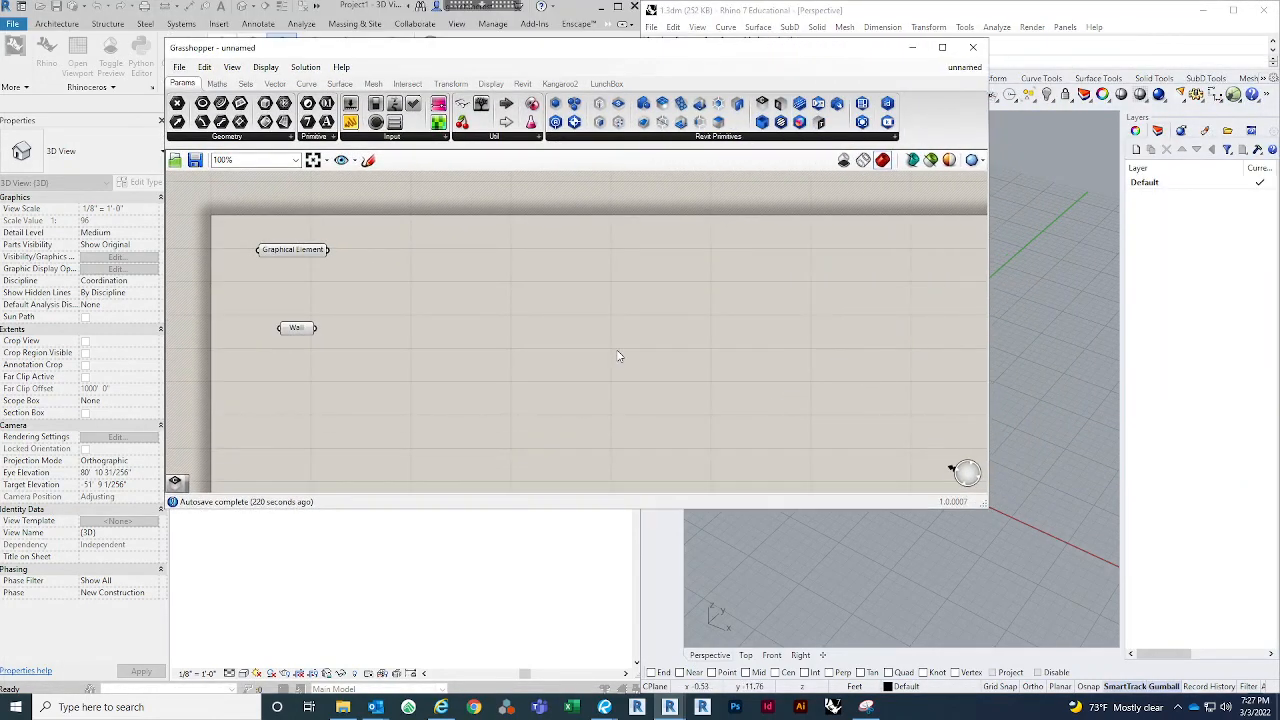
double_click(453, 257)
type("ELEMENT GEOM")
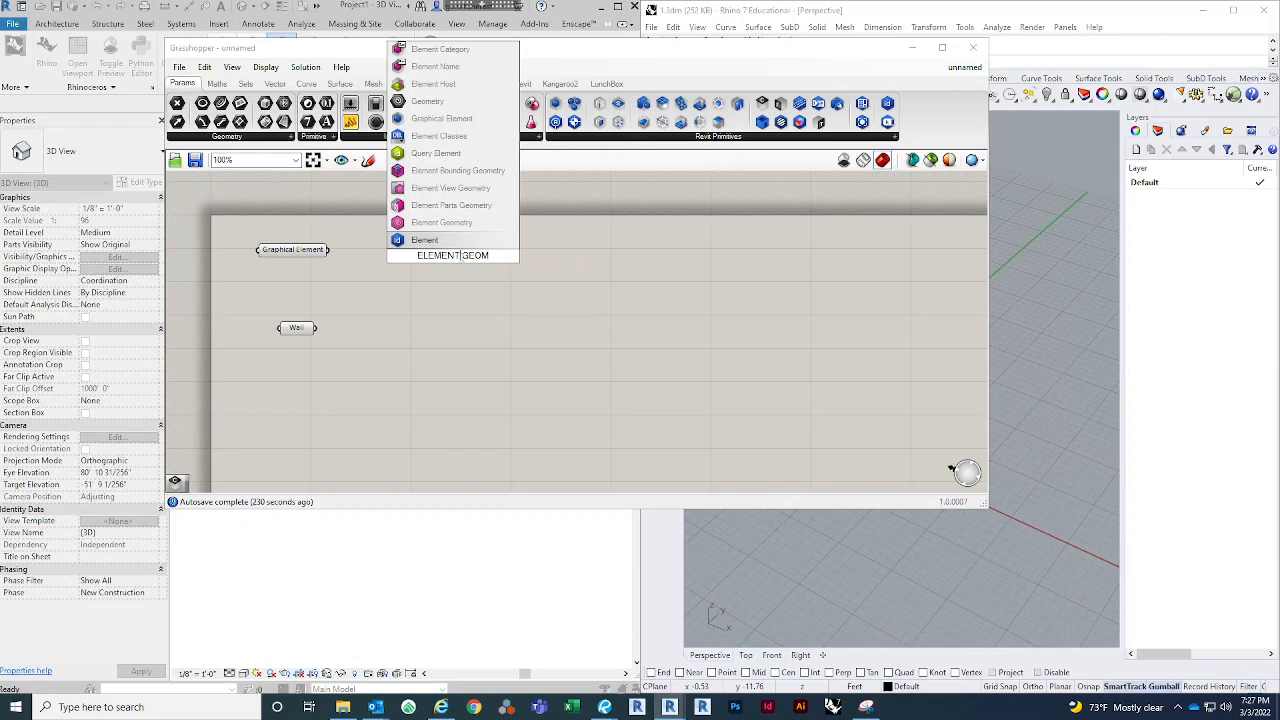
type("S")
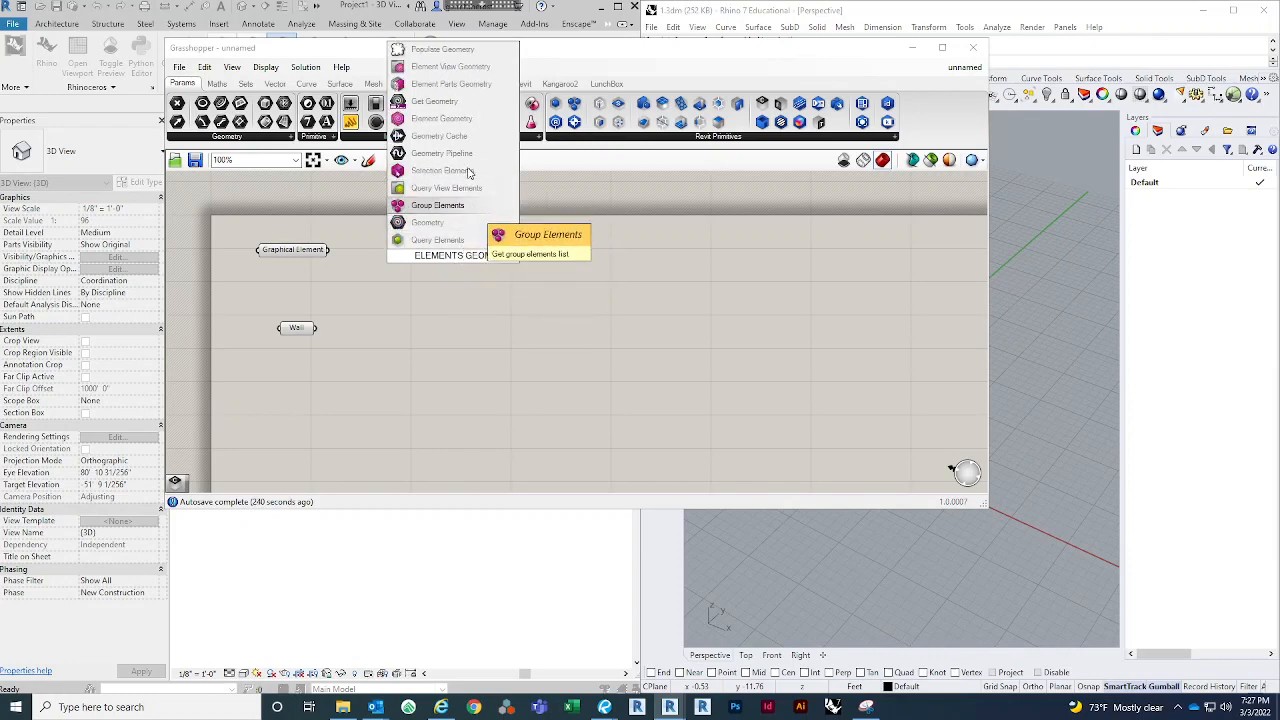
left_click(445, 118)
mouse_move(472, 284)
left_mouse_down()
mouse_move(483, 300)
mouse_move(470, 289)
left_mouse_up()
left_click(352, 252)
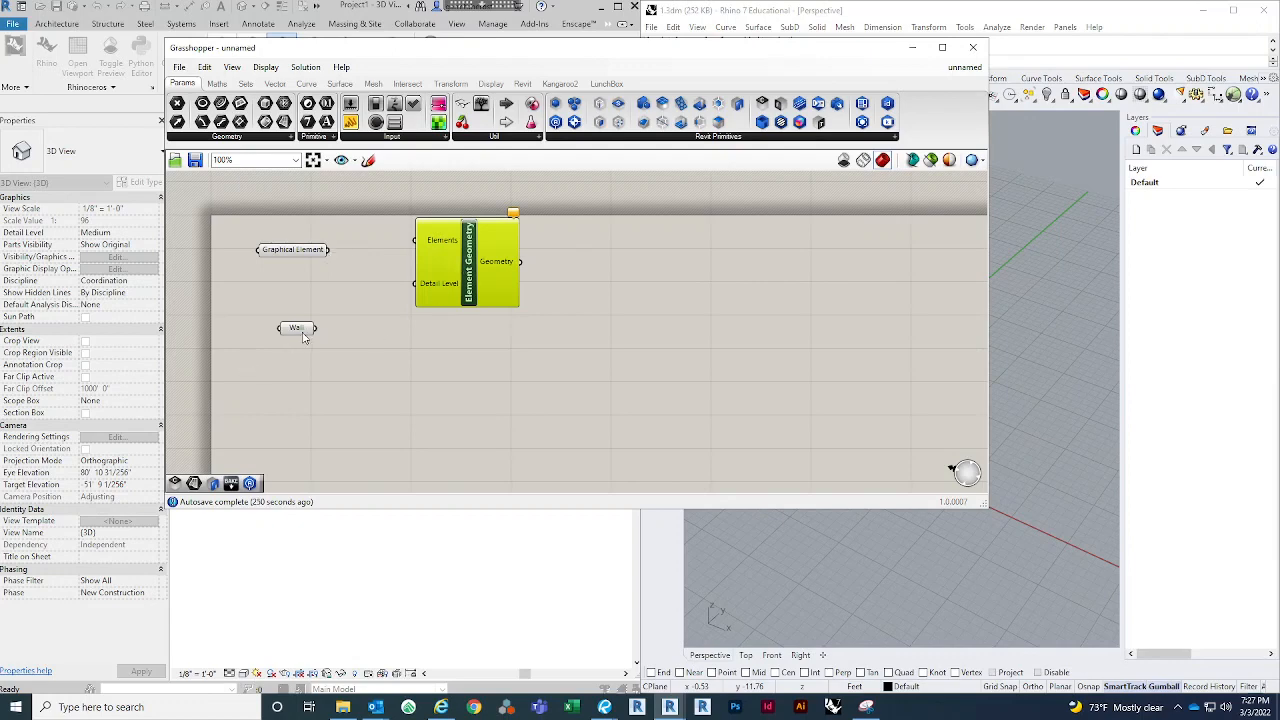
Step: Move the Wall parameter farther down the canvas and connect Graphical Element to the Elements input of Element Geometry
left_click_drag(304, 337, 302, 428)
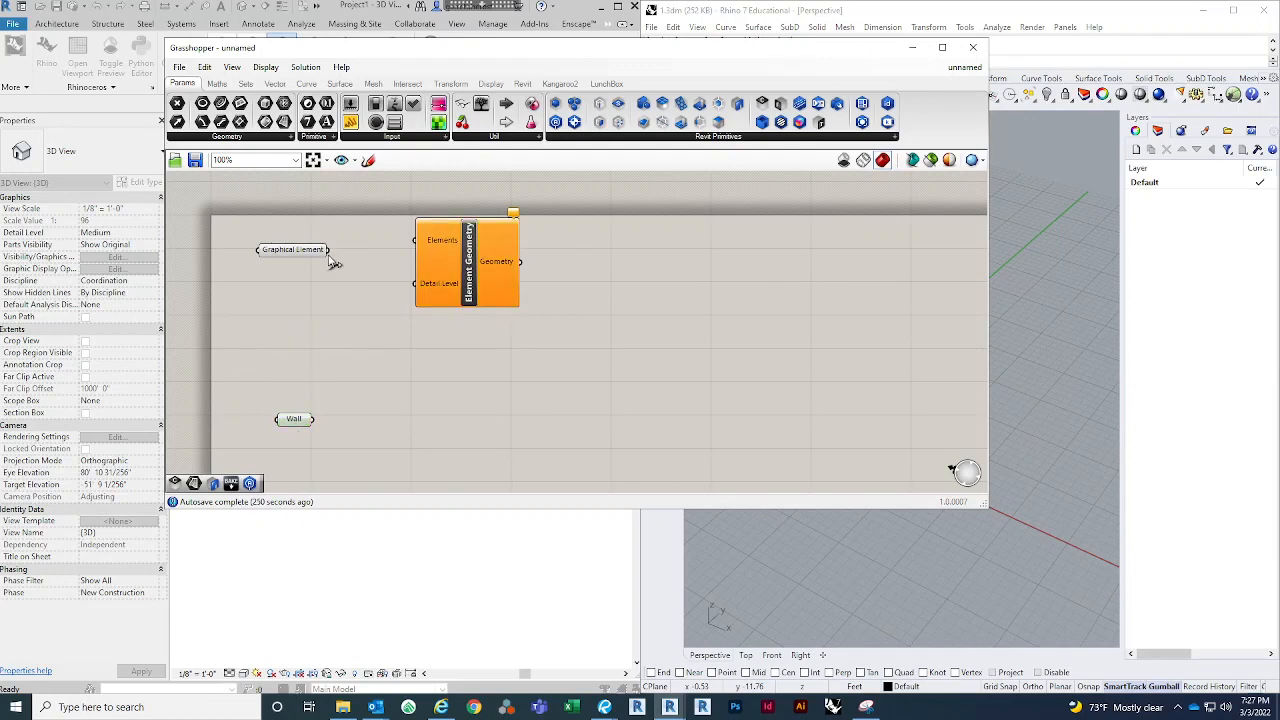
left_click_drag(329, 250, 401, 268)
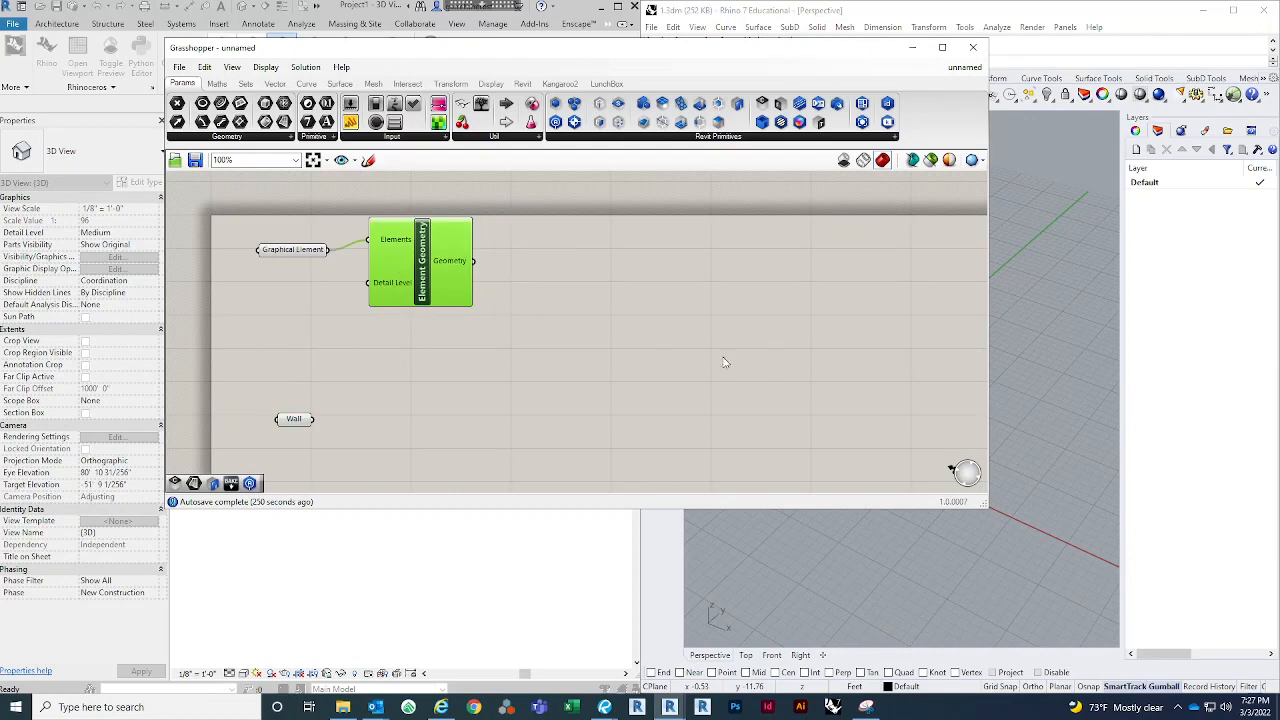
left_click(822, 367)
Step: Duplicate the Element Geometry component, place the copy beside the Wall parameter and connect Wall to its Elements input
scroll(980, 420, "down", 4)
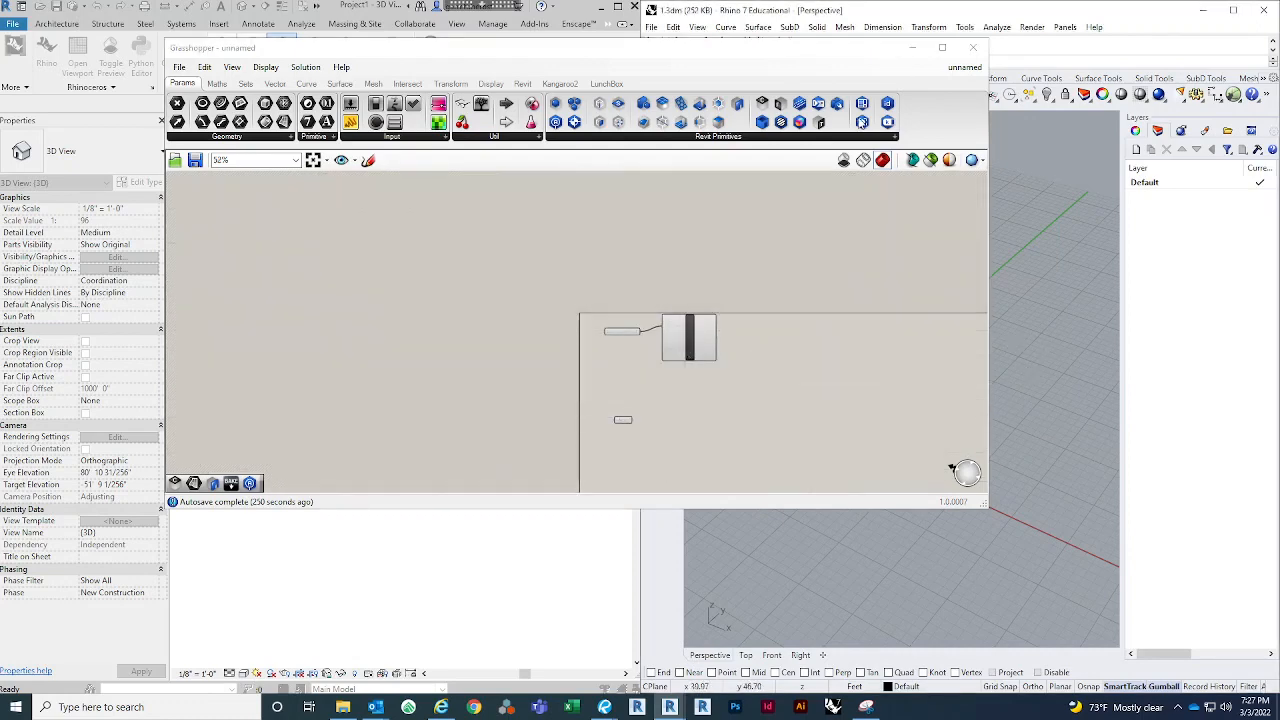
scroll(726, 354, "up", 4)
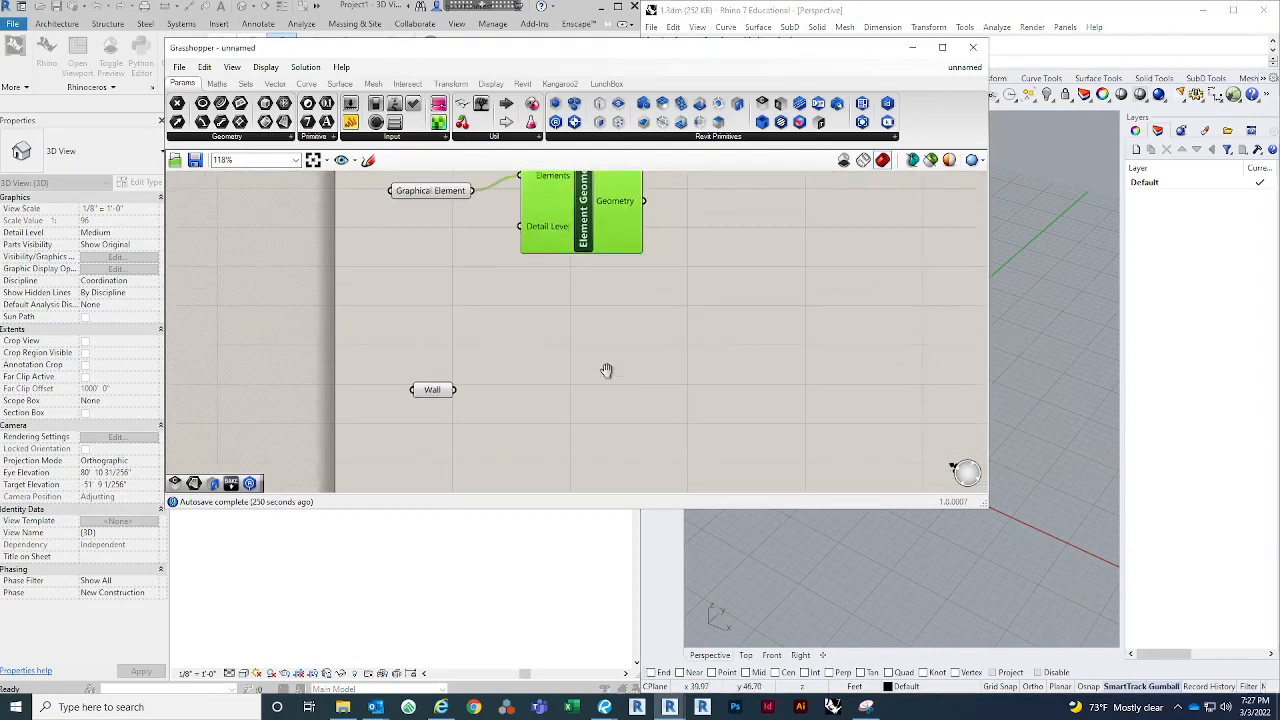
right_click_drag(607, 371, 610, 418)
key("ctrl+c")
key("ctrl+v")
left_click_drag(610, 253, 617, 443)
left_click_drag(458, 437, 533, 415)
left_click(711, 337)
Step: Select each Element Geometry component in turn, shifting it slightly right, and compare their wall previews in Rhino
left_click_drag(762, 51, 537, 37)
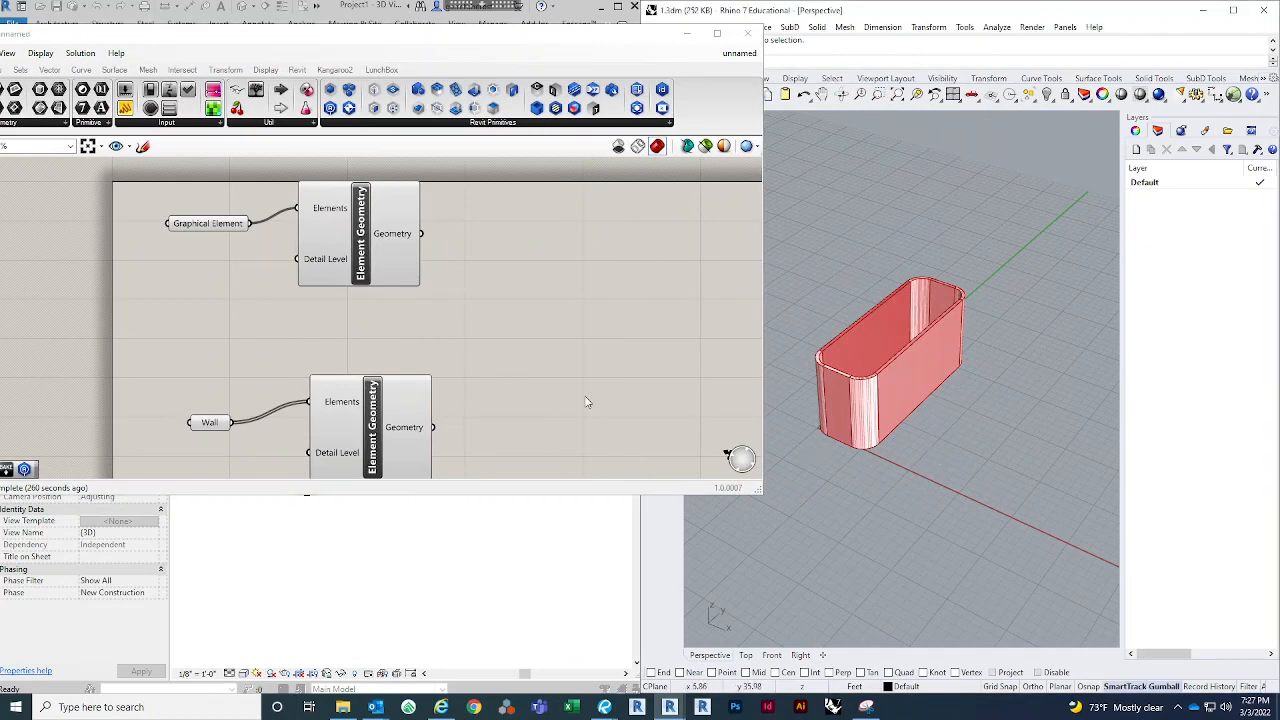
right_click_drag(534, 401, 600, 313)
scroll(585, 338, "down", 2)
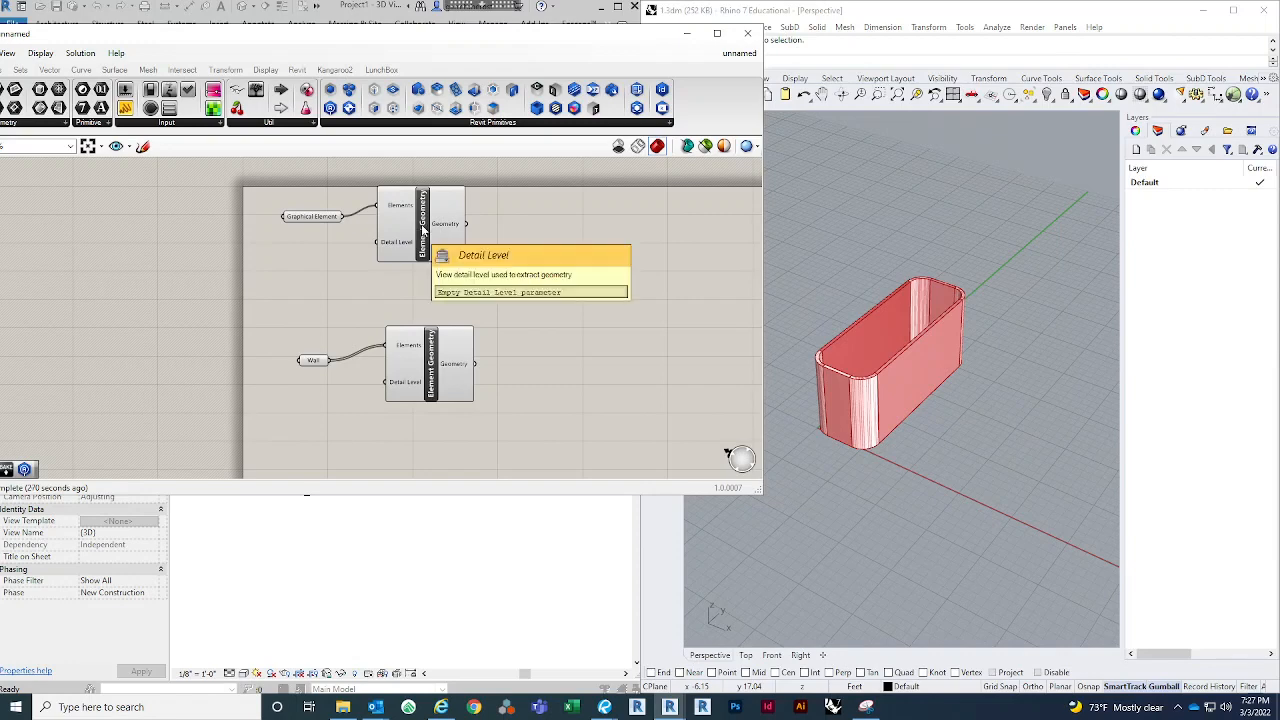
mouse_move(424, 225)
left_mouse_down()
mouse_move(490, 223)
mouse_move(441, 230)
left_mouse_up()
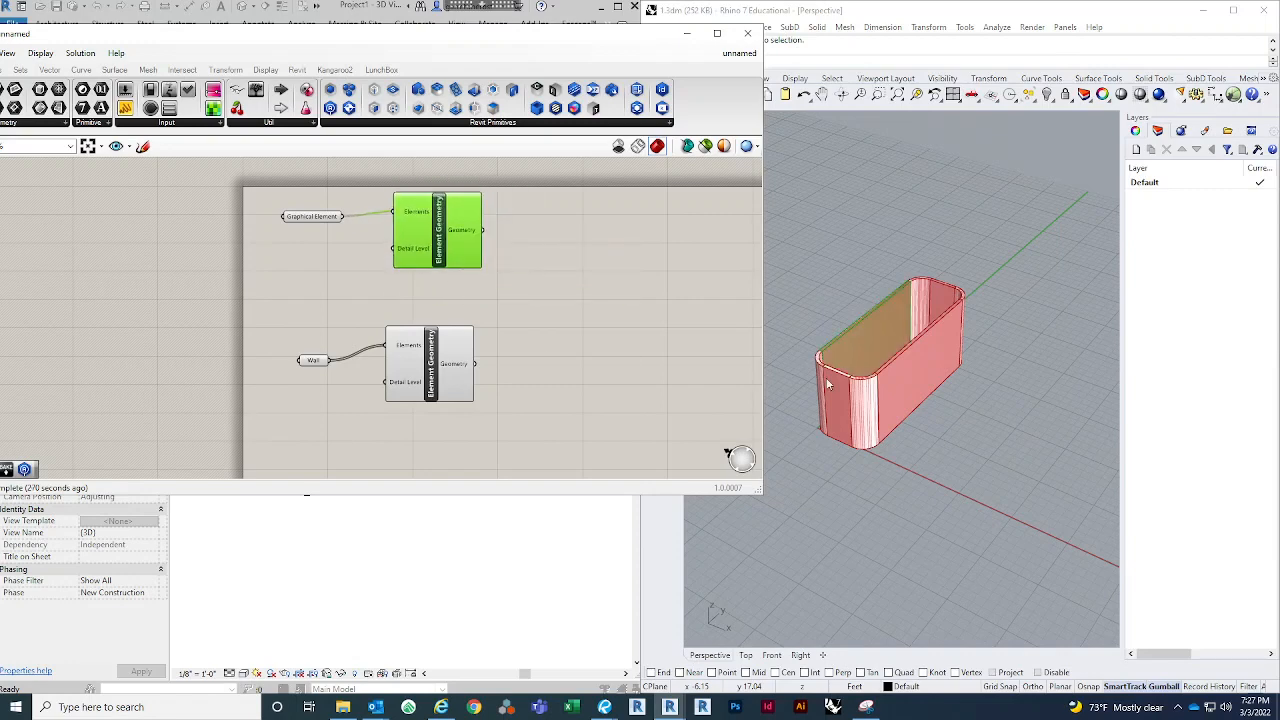
left_click_drag(439, 358, 455, 362)
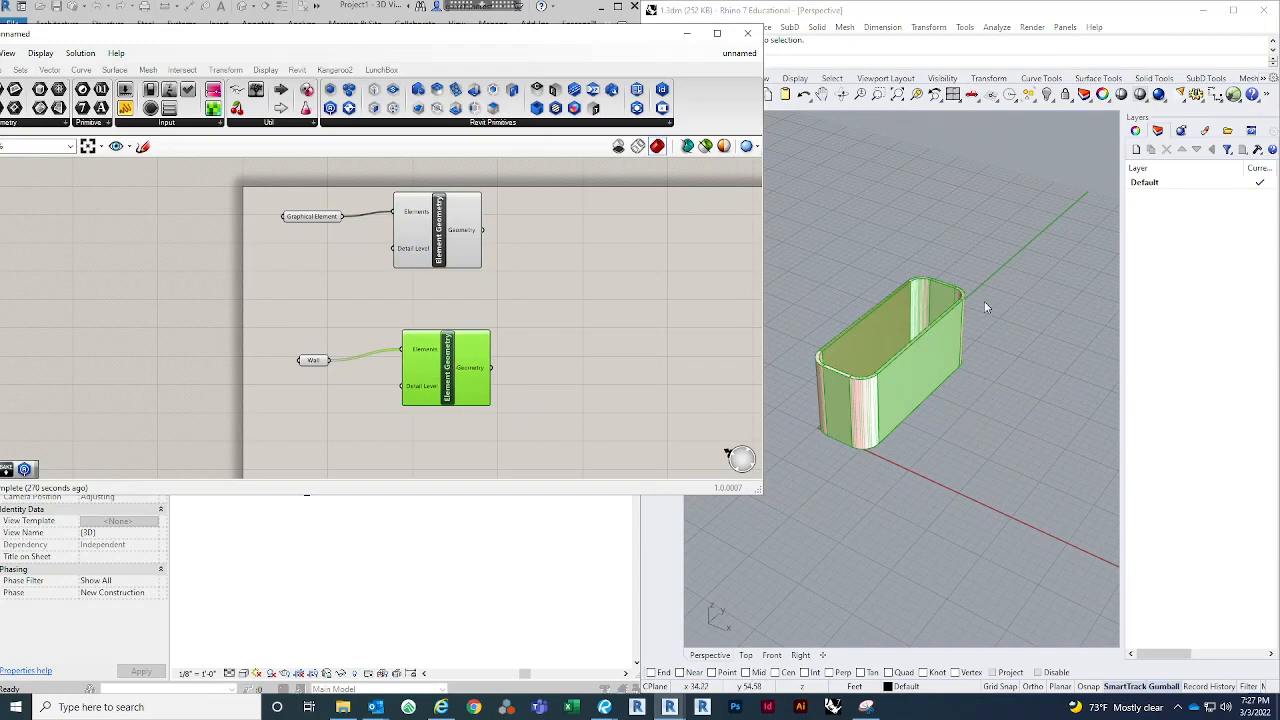
Step: Bake the geometry of the Wall parameter's Element Geometry component into Rhino with the default attributes
right_click(446, 363)
left_click(498, 418)
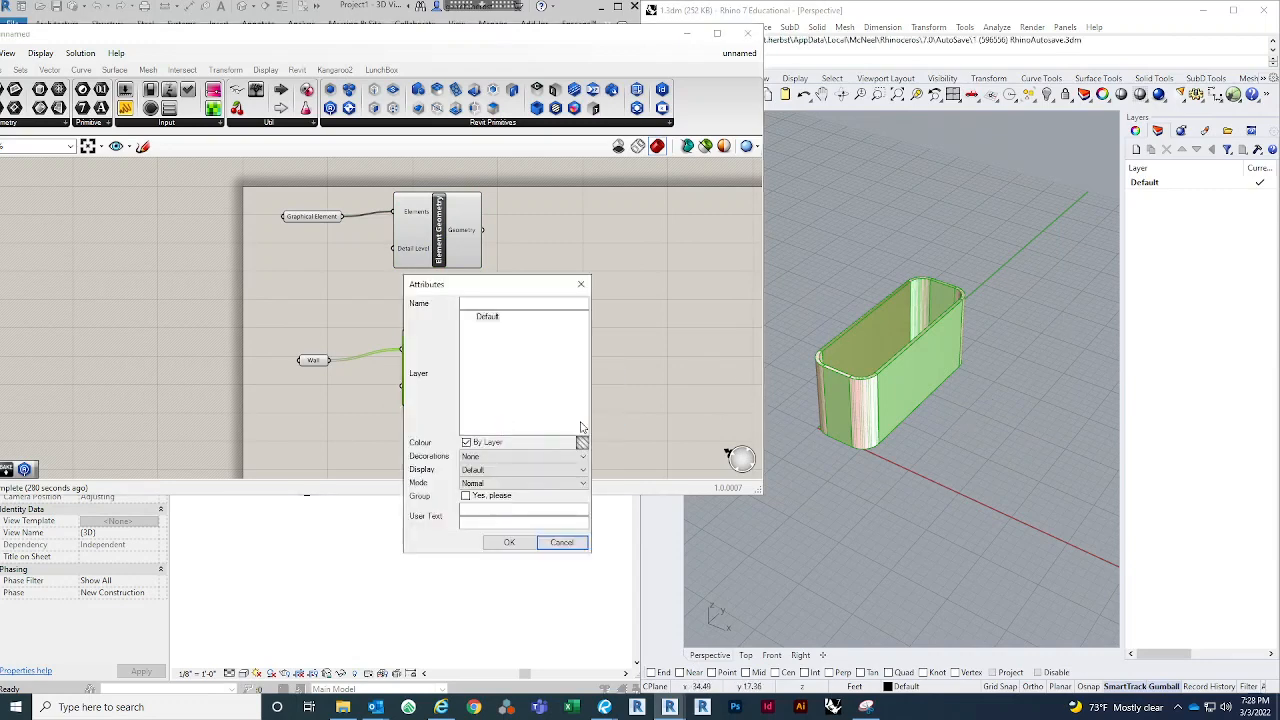
left_click(509, 541)
Step: Select the baked long front wall in Rhino's Perspective viewport and examine its geometry from several angles
left_click(896, 384)
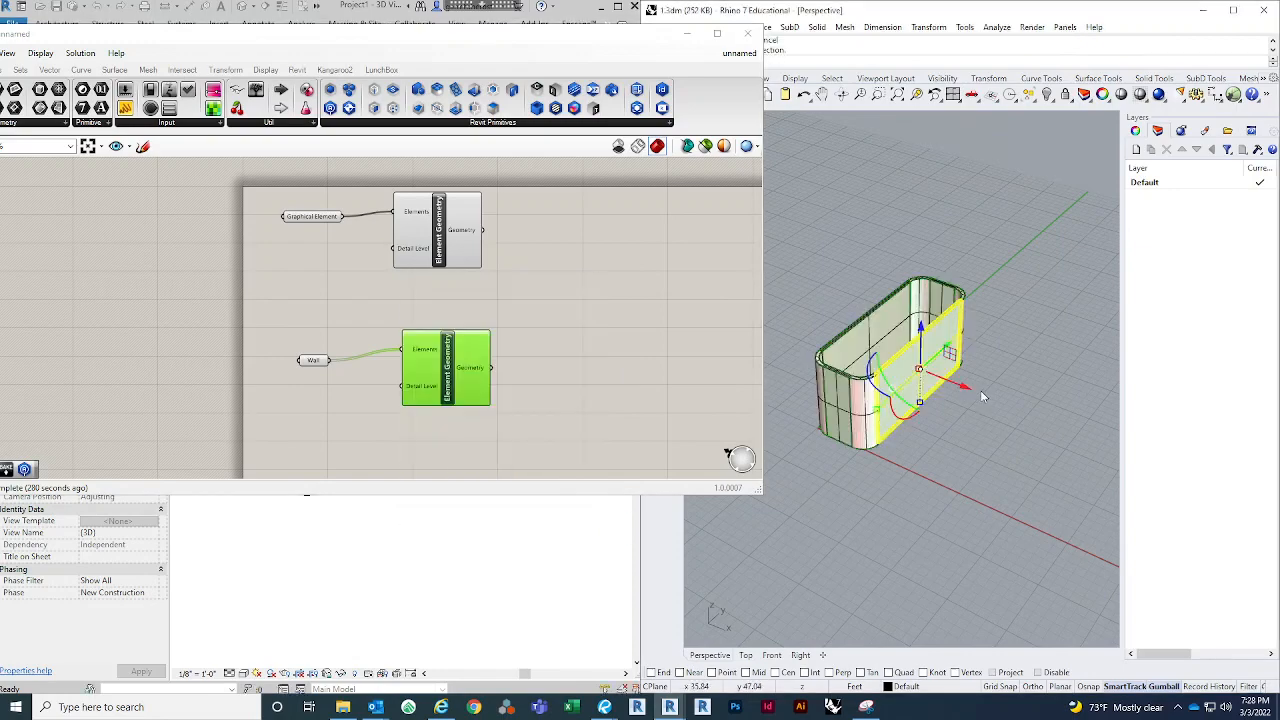
right_click_drag(980, 394, 1003, 431)
scroll(892, 399, "up", 6)
scroll(1003, 431, "down", 6)
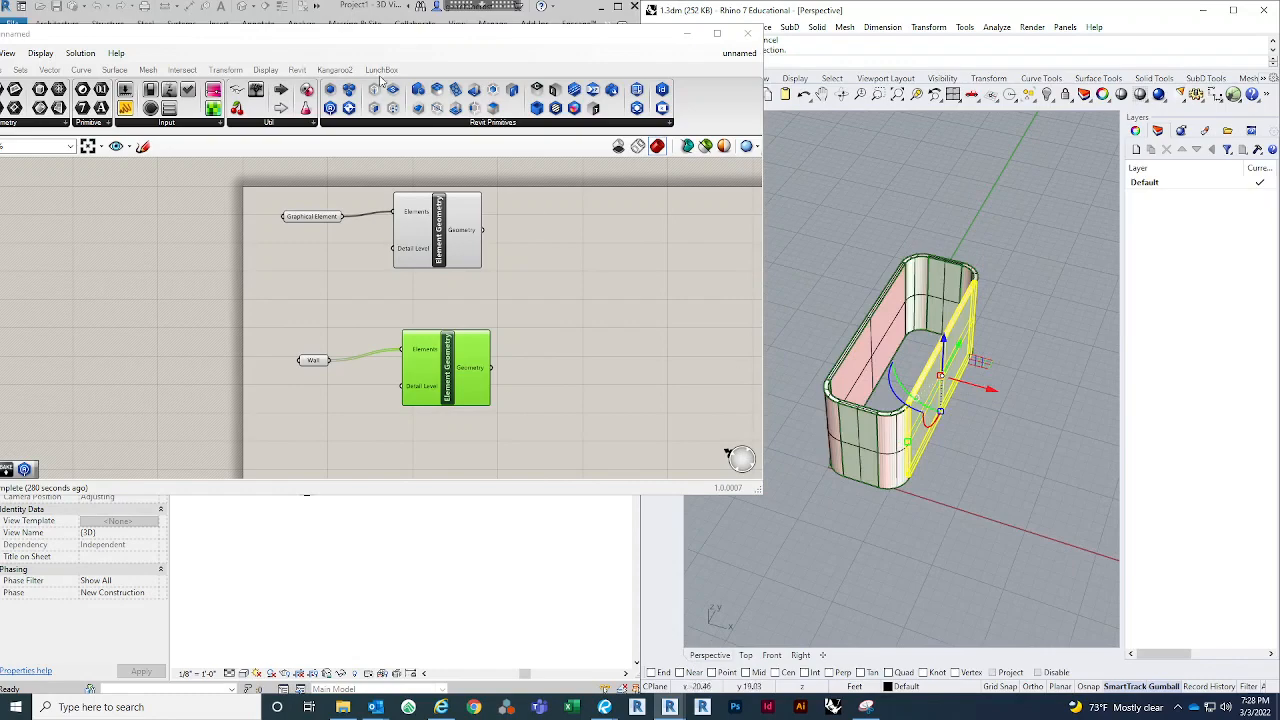
Step: Move the Grasshopper window away from the Revit 3D view and examine how the referenced walls preview on the building
left_click_drag(398, 40, 685, 76)
left_click(820, 387)
right_click_drag(840, 415, 783, 408)
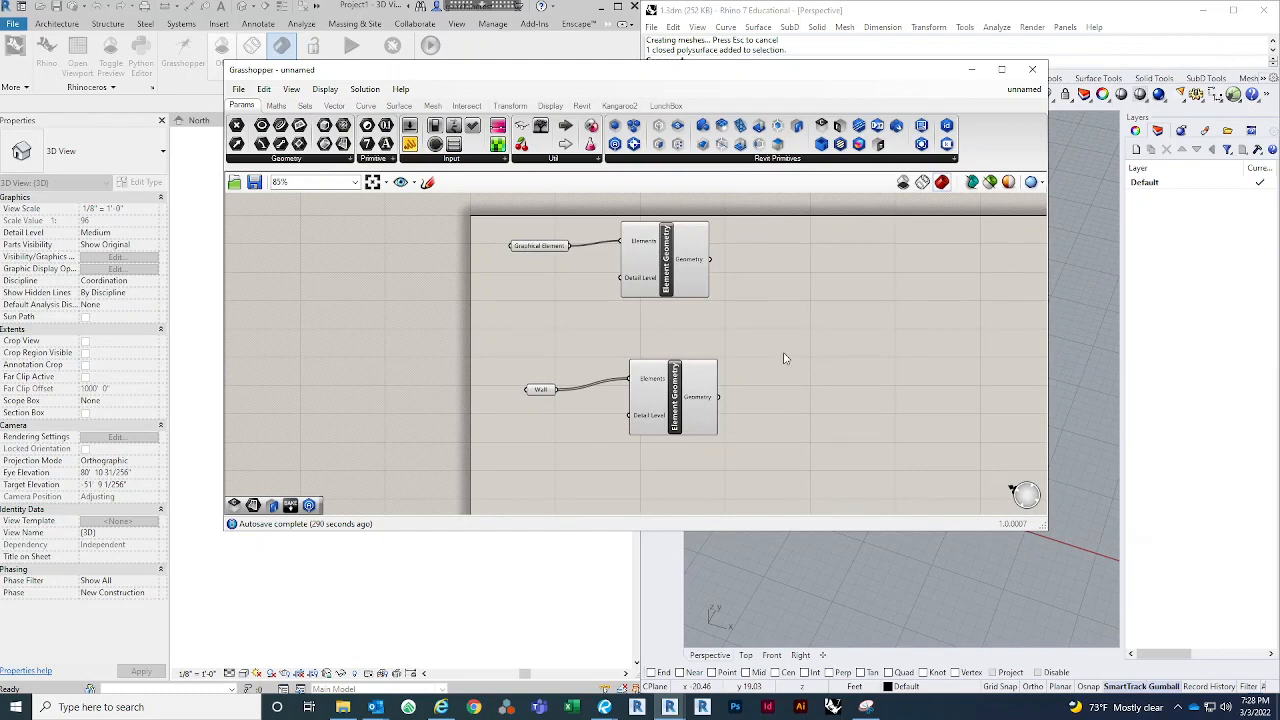
scroll(785, 356, "down", 2)
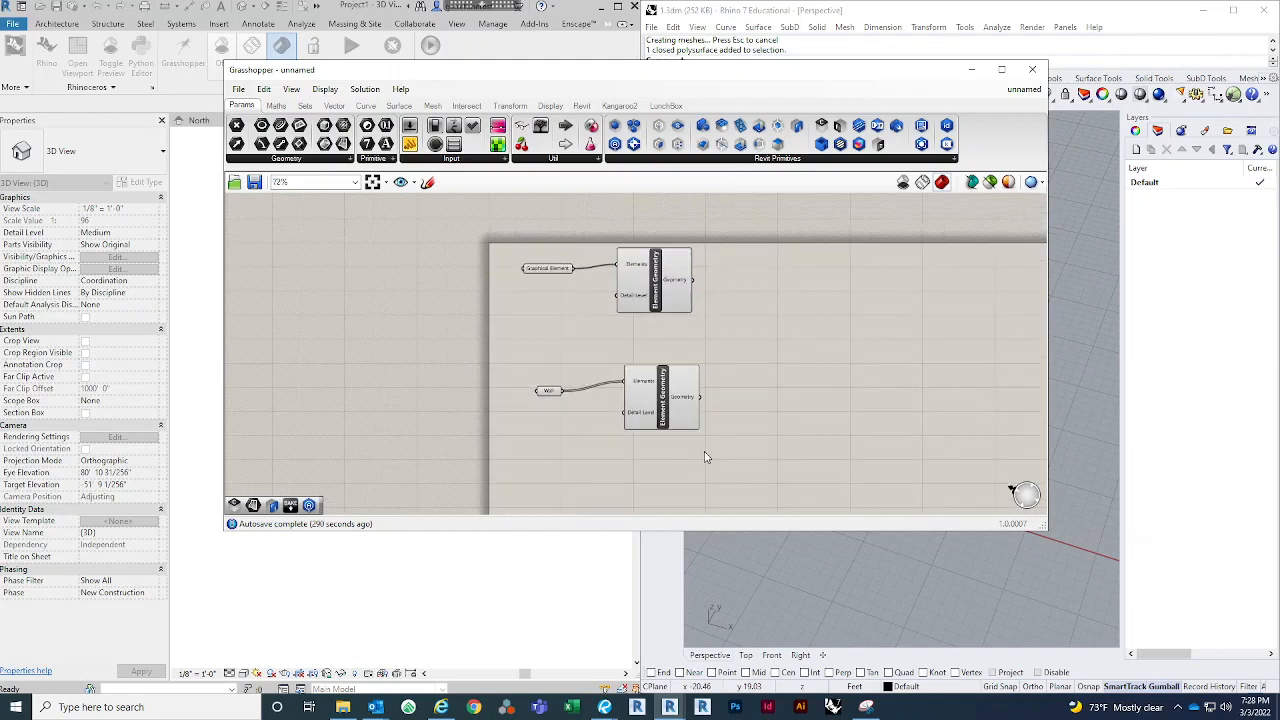
mouse_move(696, 432)
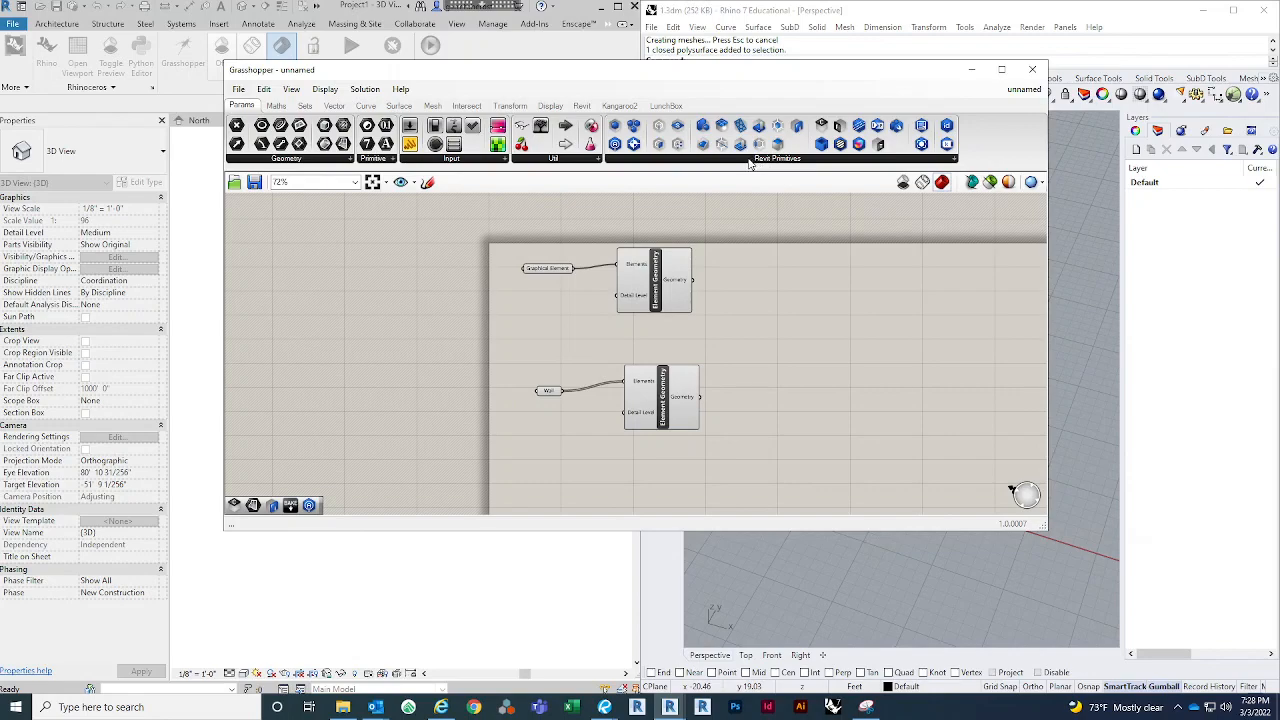
left_click_drag(655, 70, 799, 55)
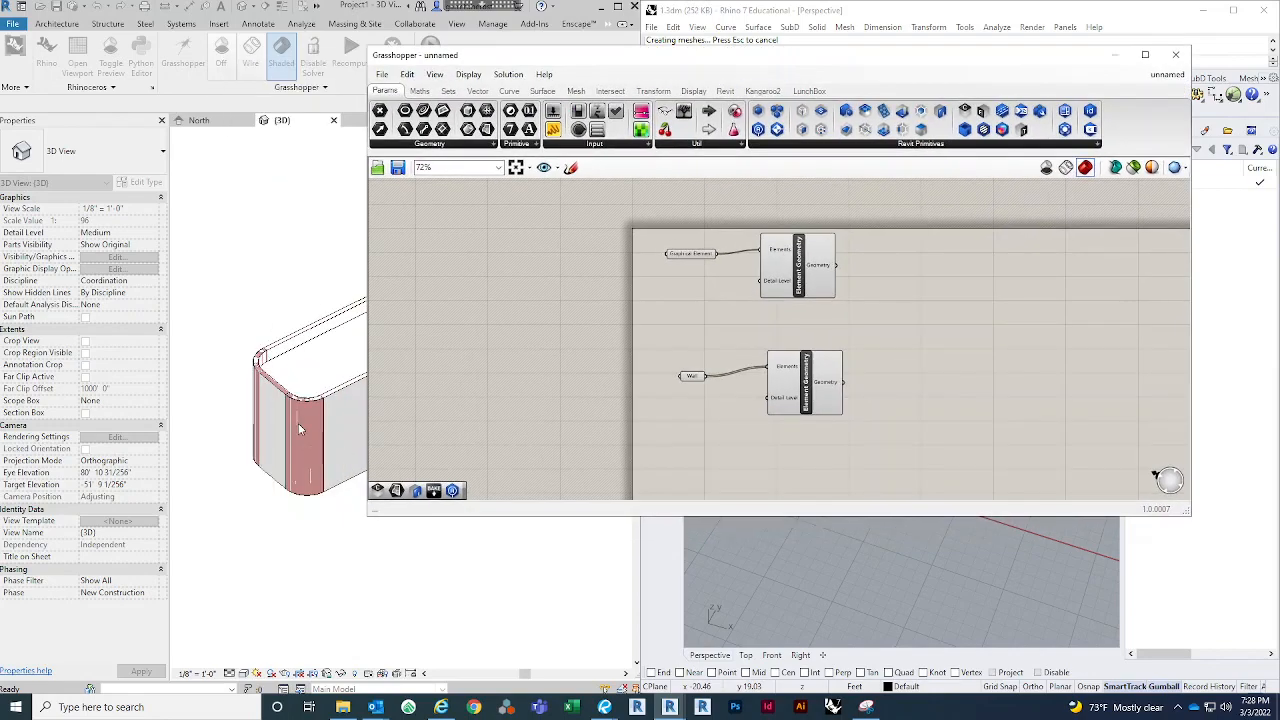
scroll(220, 419, "down", 2)
scroll(331, 346, "up", 2)
scroll(244, 430, "down", 2)
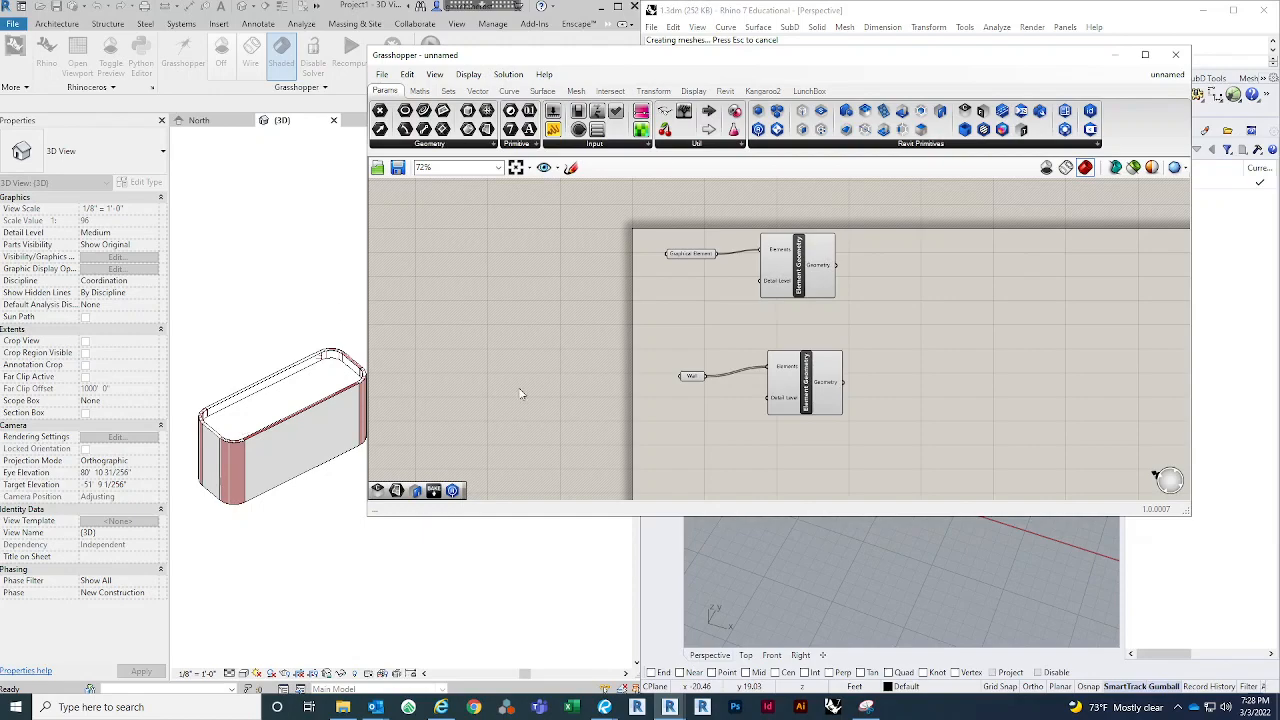
Step: Delete all components from the Grasshopper canvas and all the baked walls from Rhino's Perspective viewport
left_click_drag(916, 465, 634, 193)
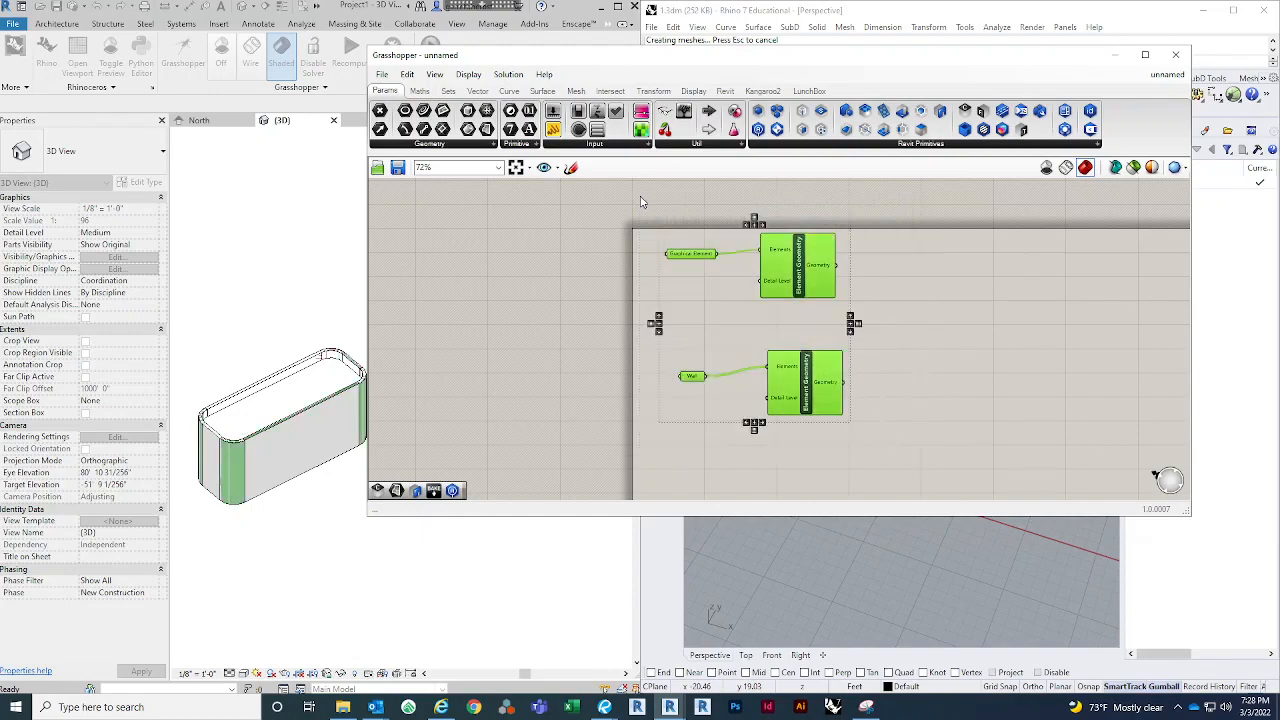
key("Delete")
left_click_drag(877, 60, 479, 51)
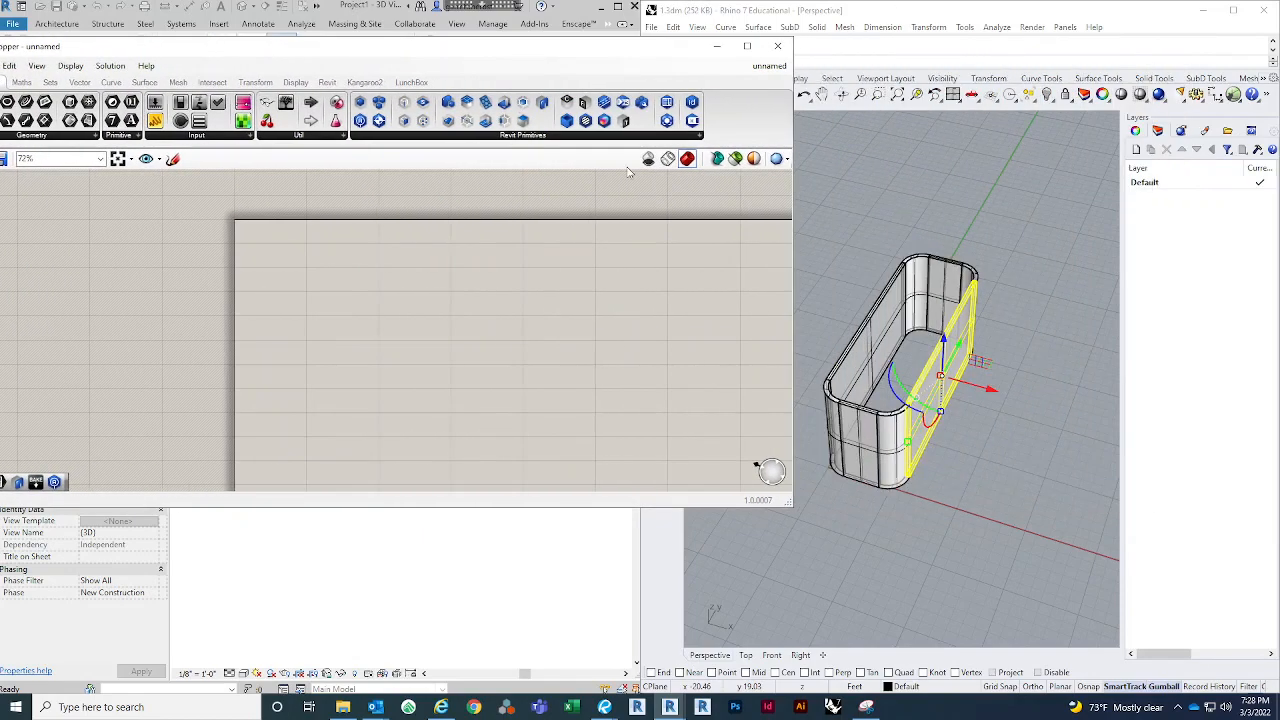
left_click_drag(1031, 548, 810, 158)
key("Delete")
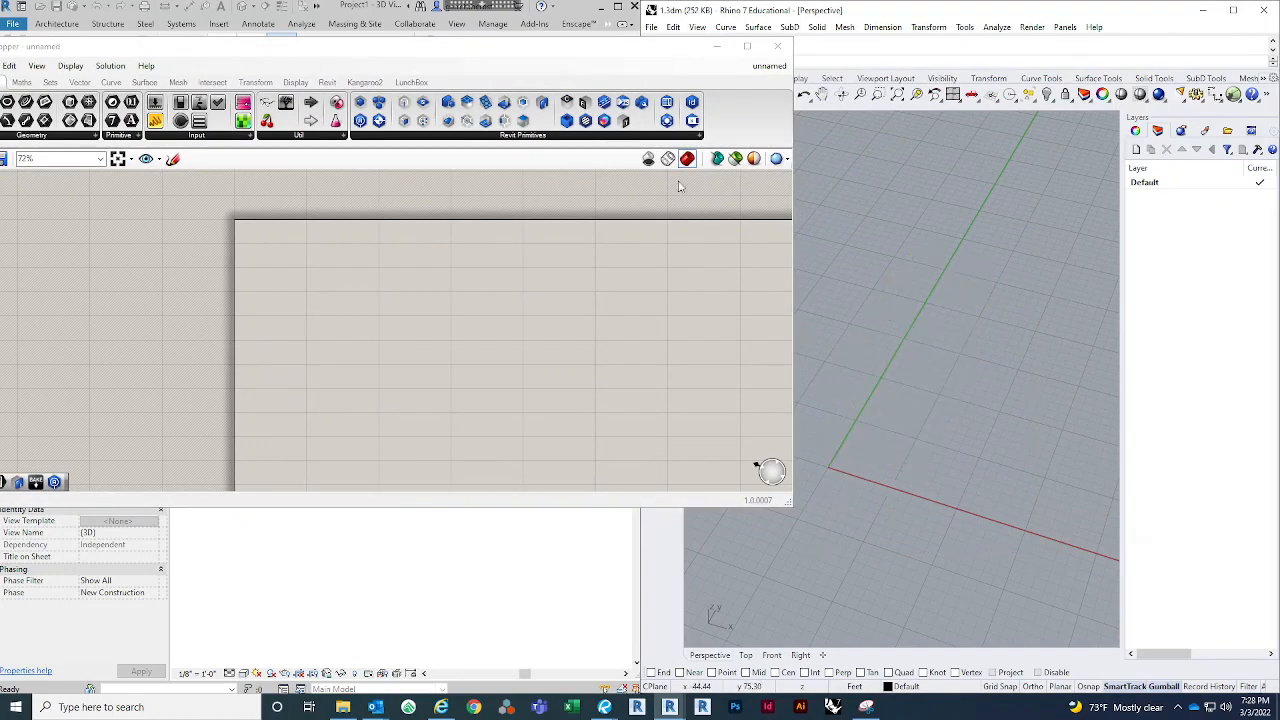
left_click_drag(641, 47, 930, 57)
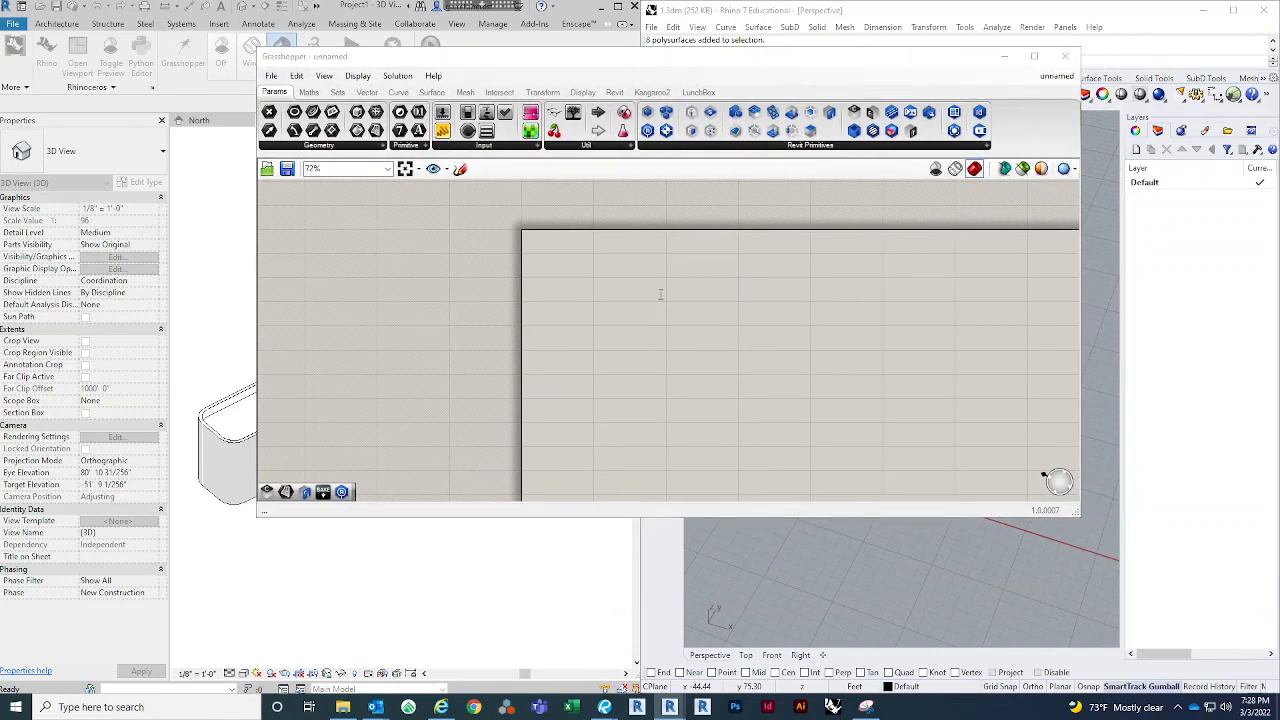
Step: Add a Built-In Categories picker near the upper-left corner of the emptied Grasshopper canvas
double_click(659, 296)
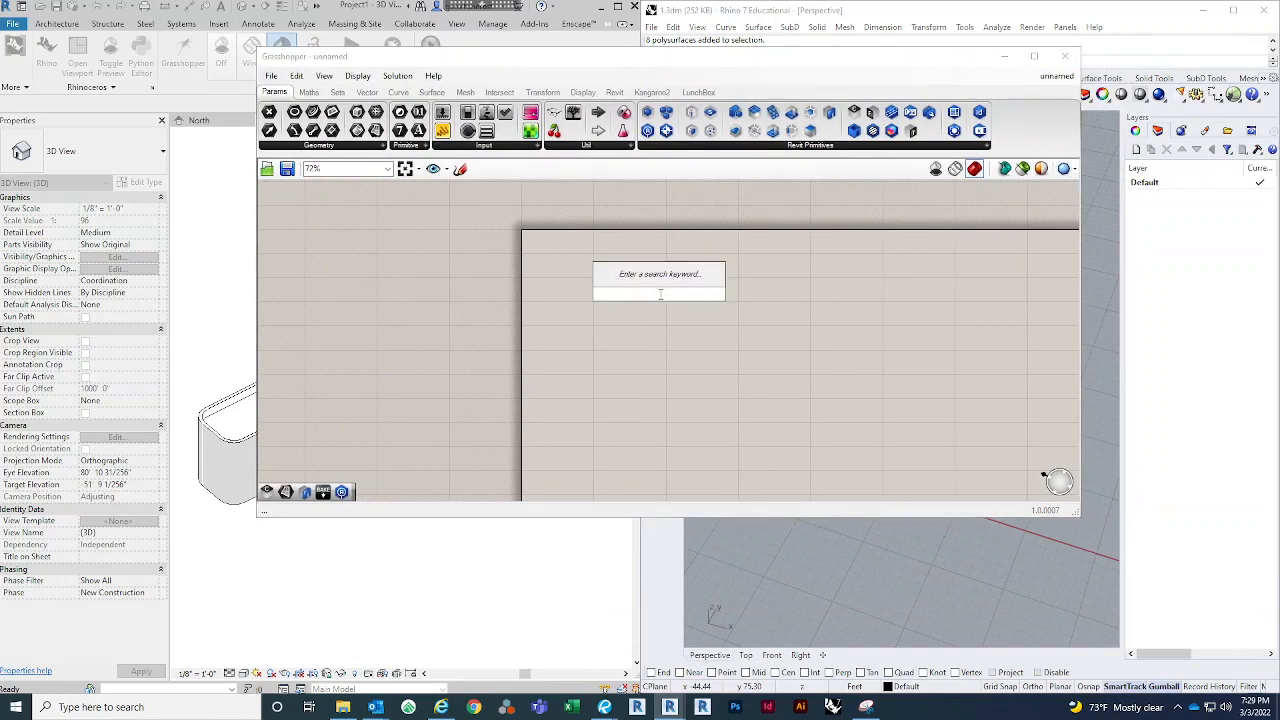
type("CATE")
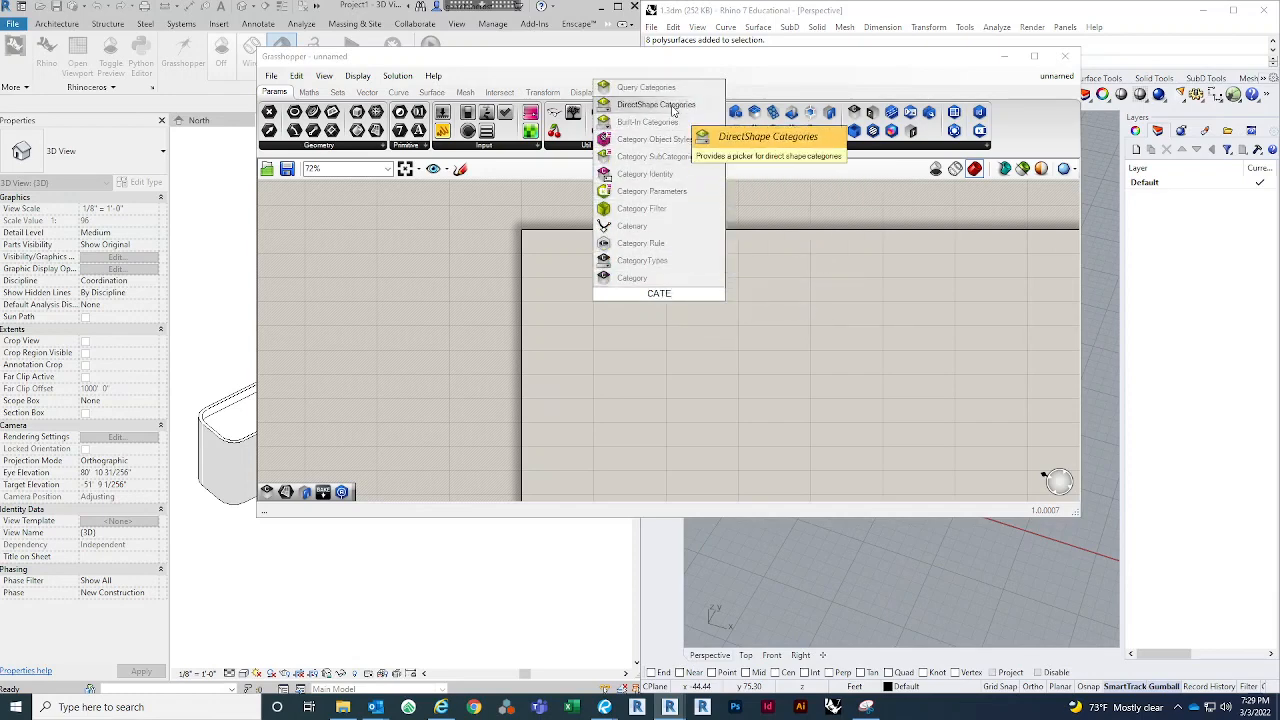
type("GORY T")
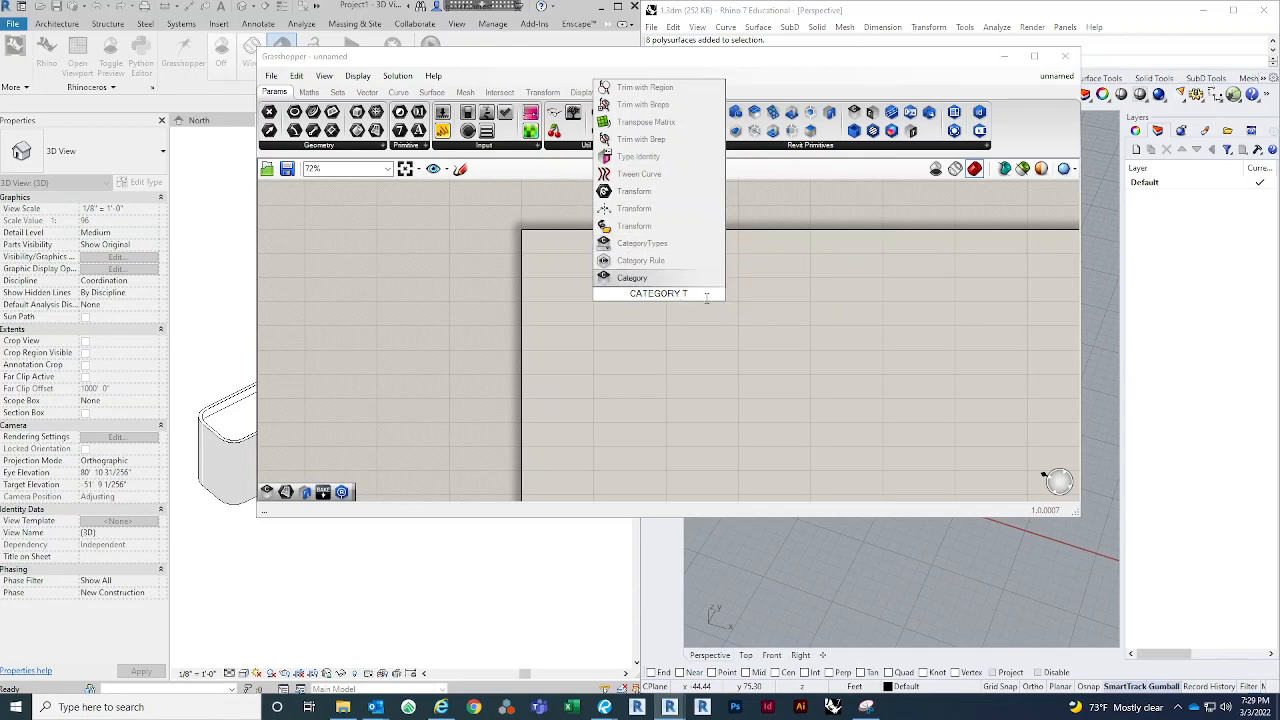
key("ctrl+a")
type("BUILT I")
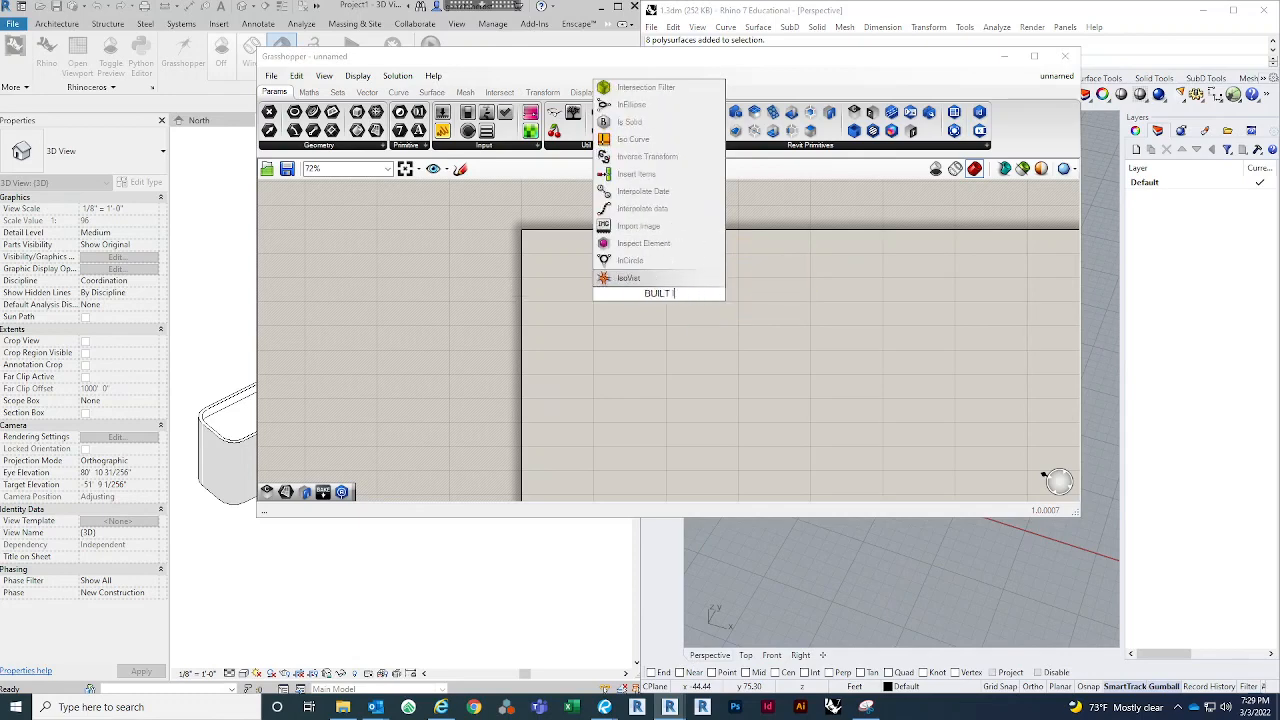
key("BackSpace")
key("BackSpace")
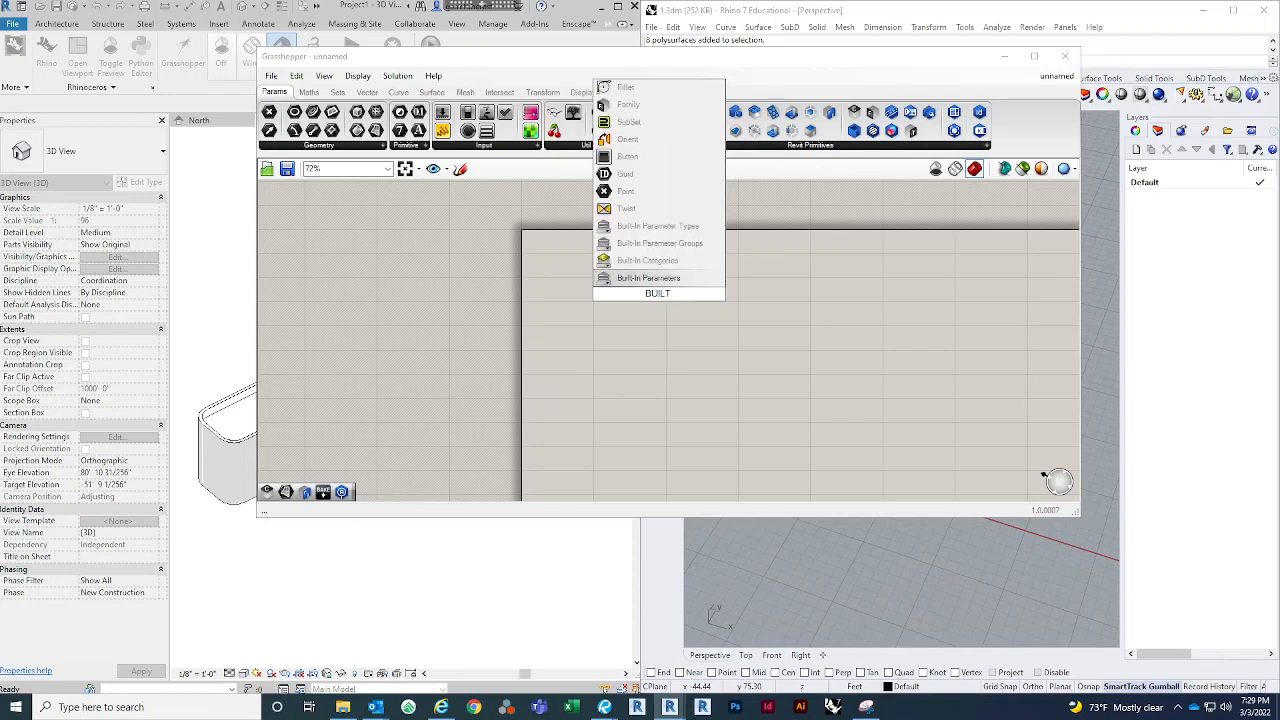
left_click(635, 262)
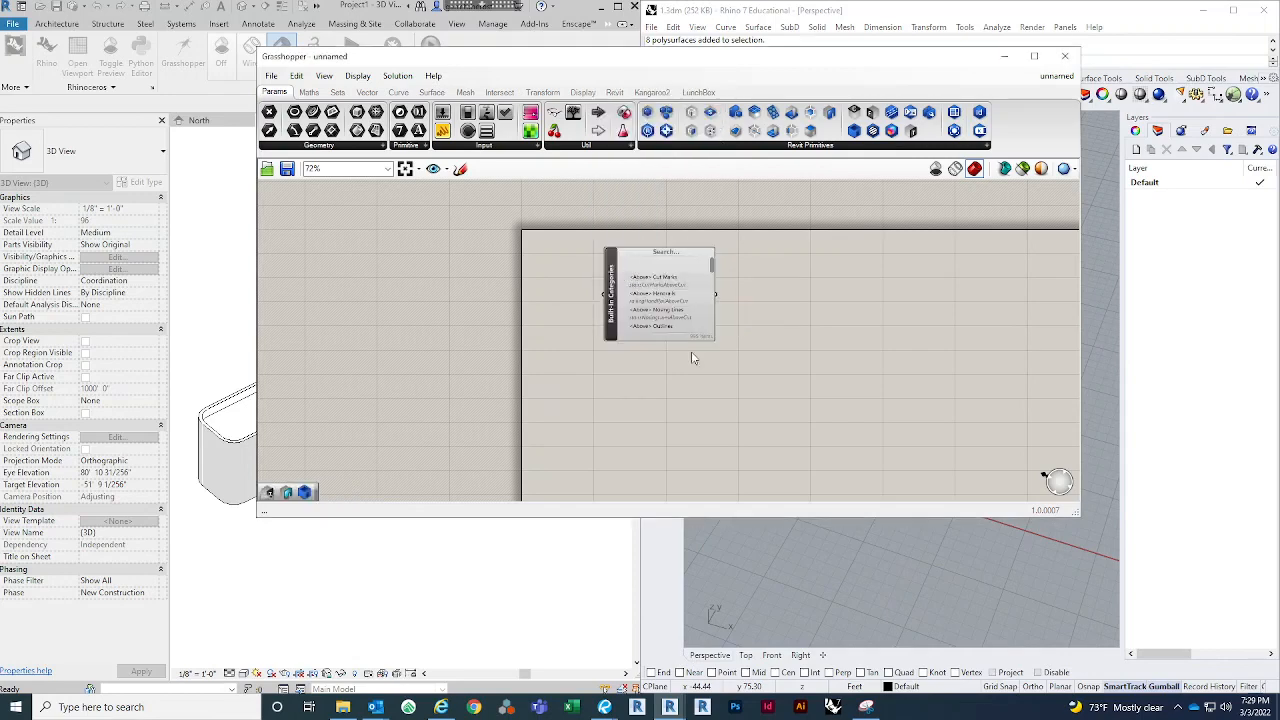
Step: Filter the Built-In Categories picker by "walls" and choose the Walls category
scroll(673, 250, "up", 2)
left_click(670, 255)
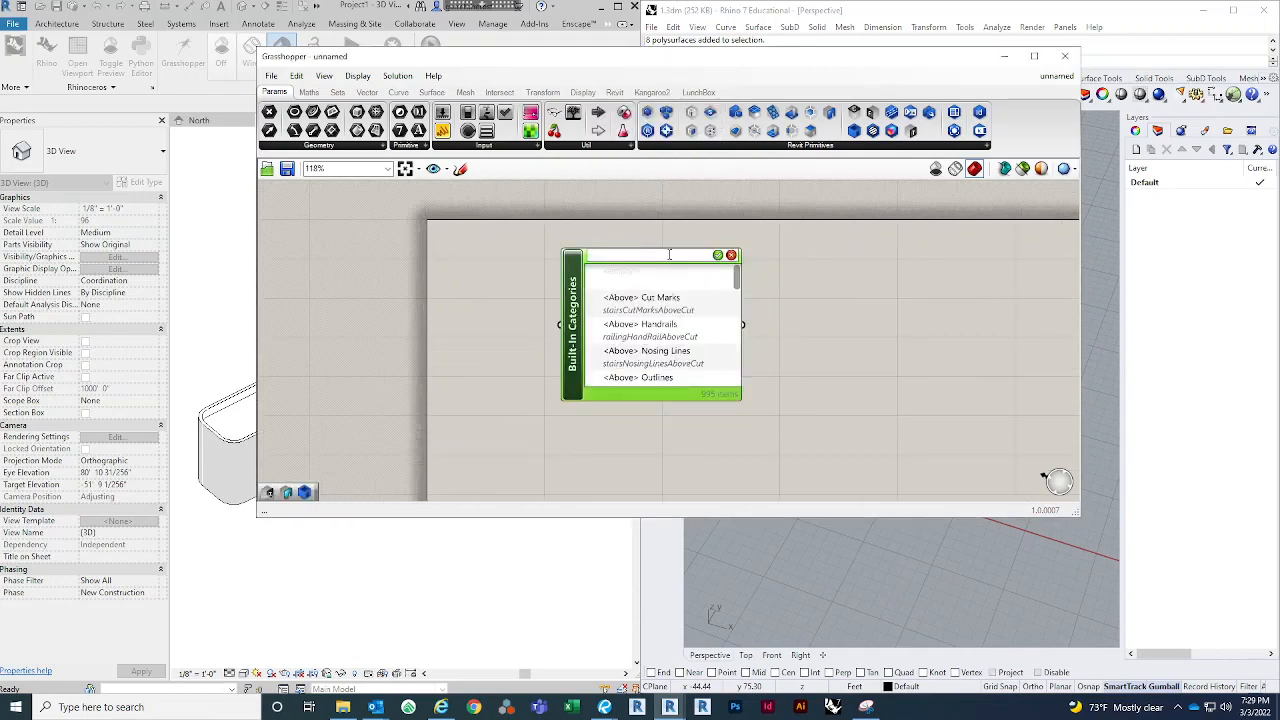
type("walls")
key("Return")
left_click(670, 276)
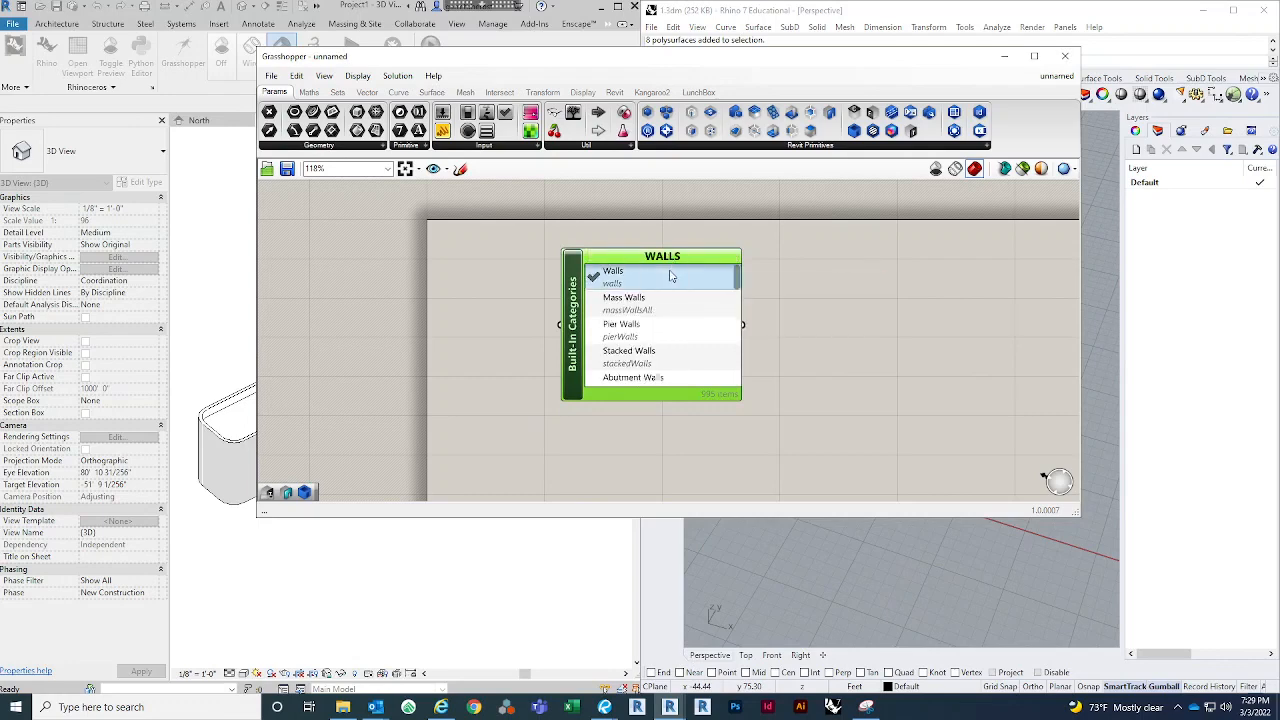
scroll(600, 206, "down", 2)
scroll(603, 423, "up", 2)
left_click(640, 405)
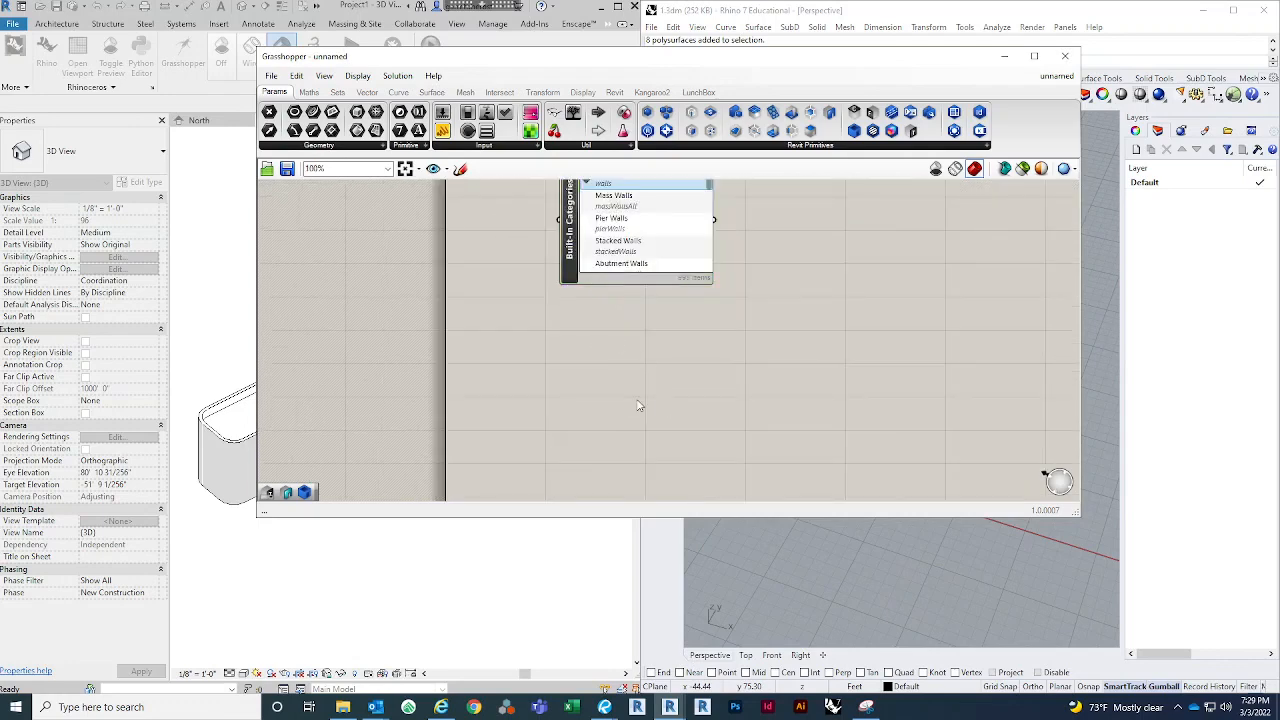
Step: Add a Category parameter below the Built-In Categories picker and set it to the Walls model category
double_click(637, 400)
type("cate")
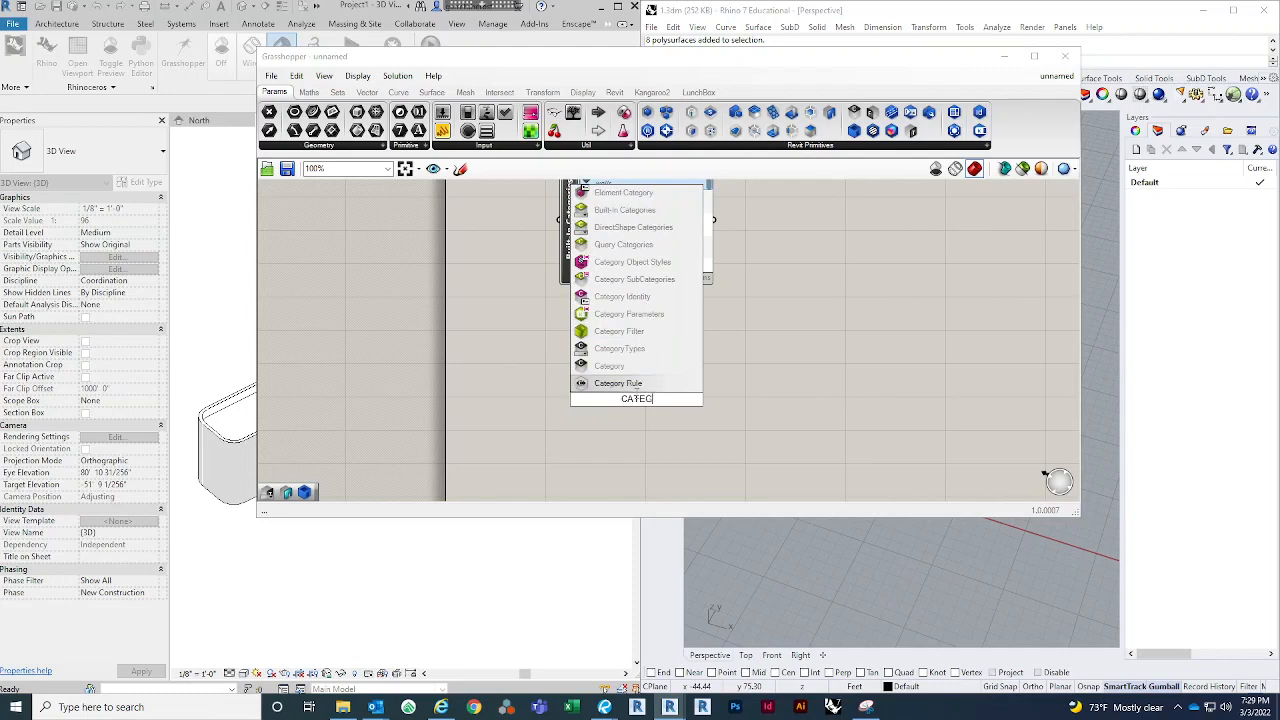
left_click(626, 369)
right_click(645, 400)
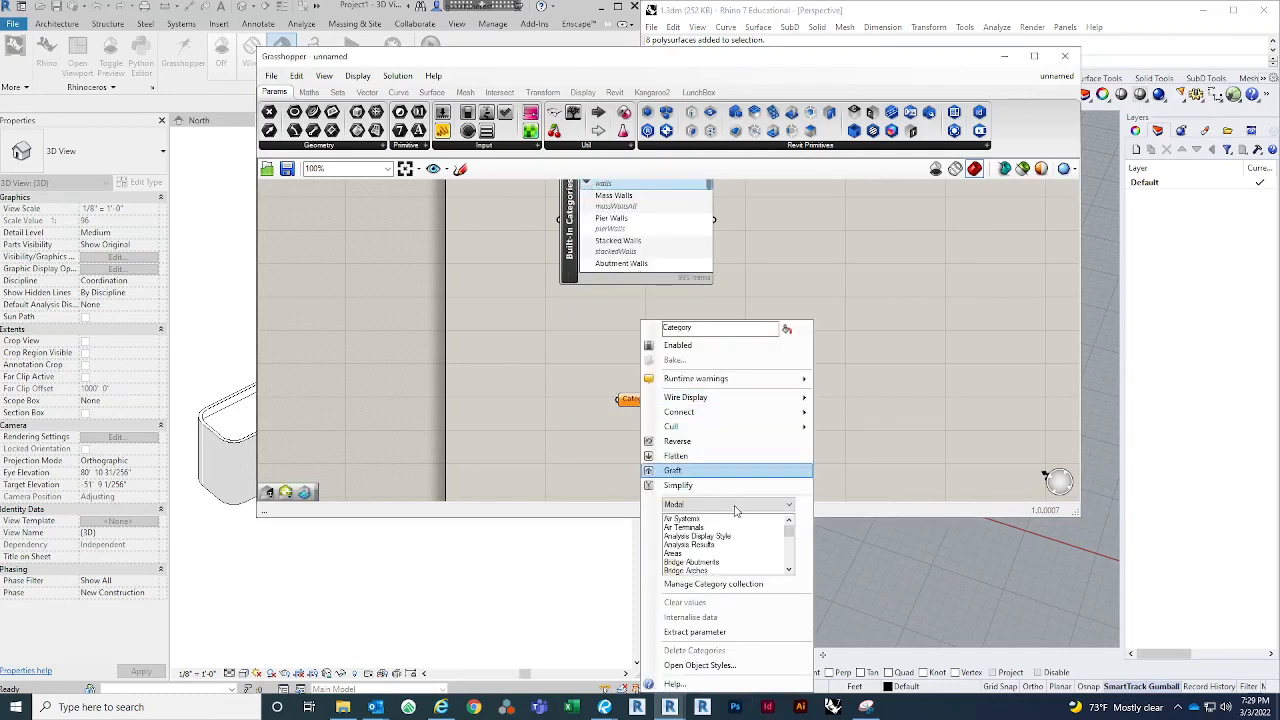
scroll(748, 545, "down", 5)
scroll(748, 545, "down", 3)
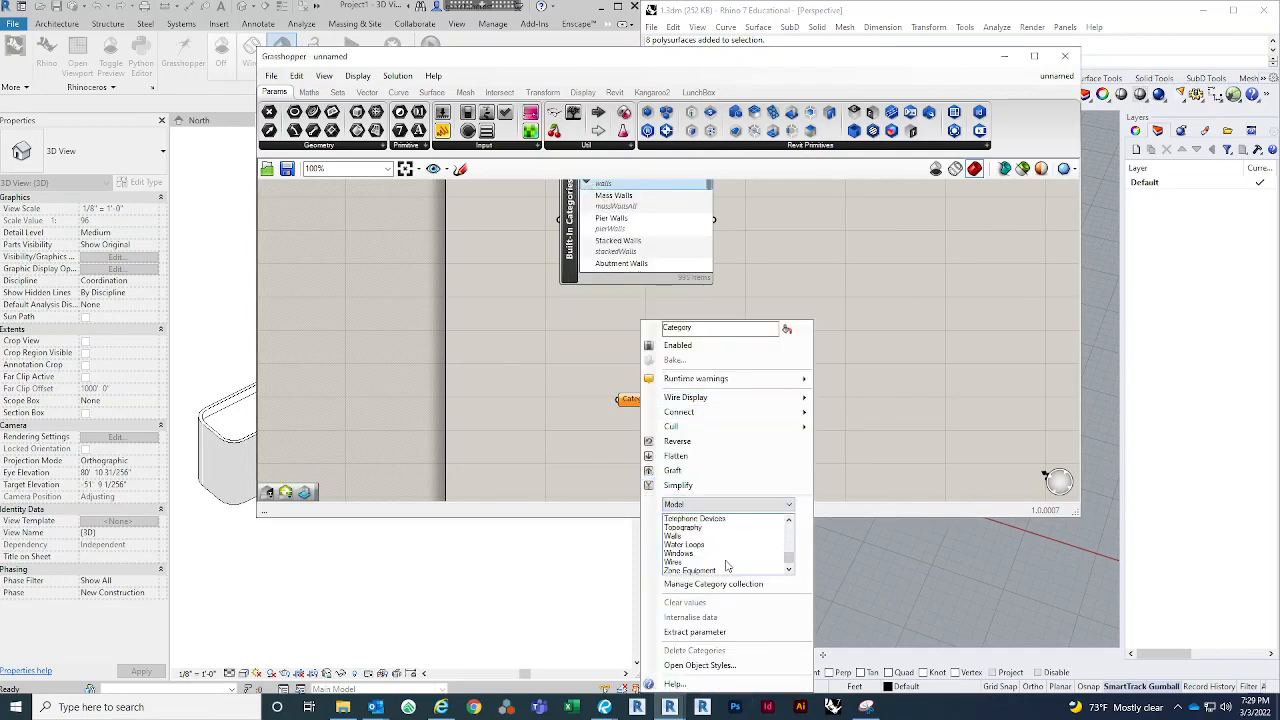
left_click(712, 546)
left_click(710, 537)
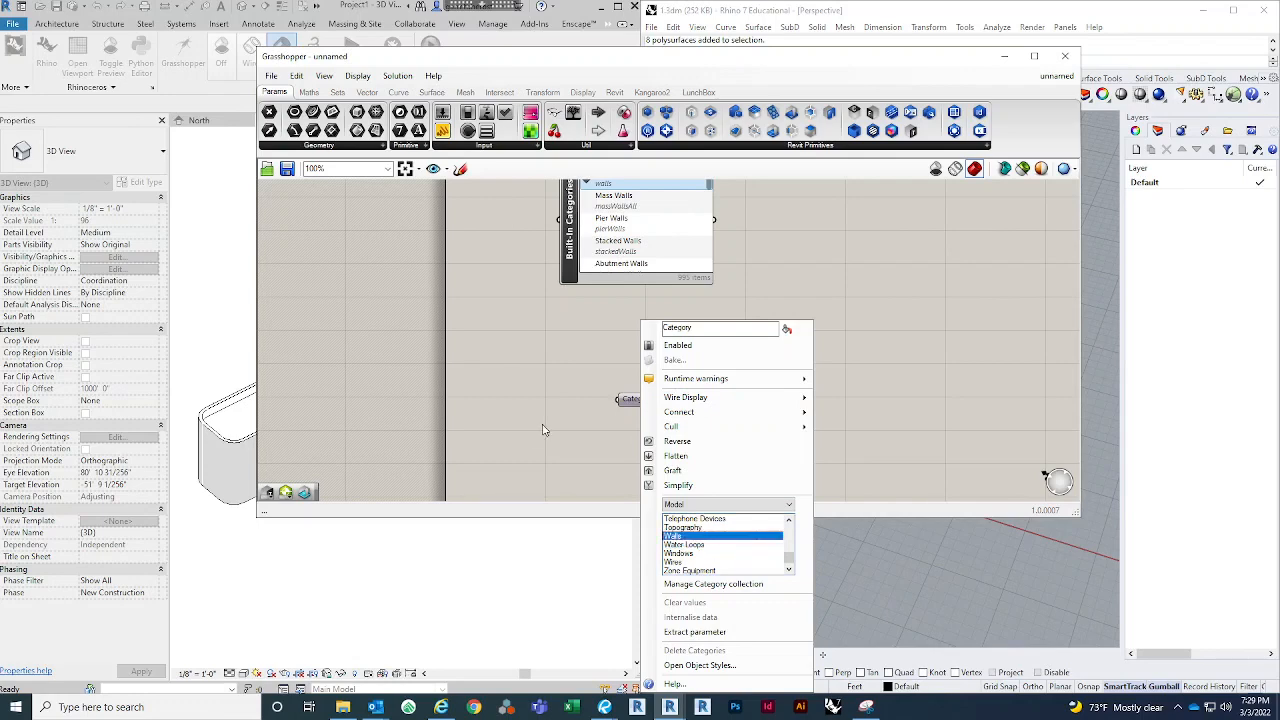
left_click(591, 387)
Step: Add an Element Type Picker beside the Built-In Categories picker and feed it the selected Walls category
scroll(566, 376, "down", 2)
scroll(703, 342, "up", 2)
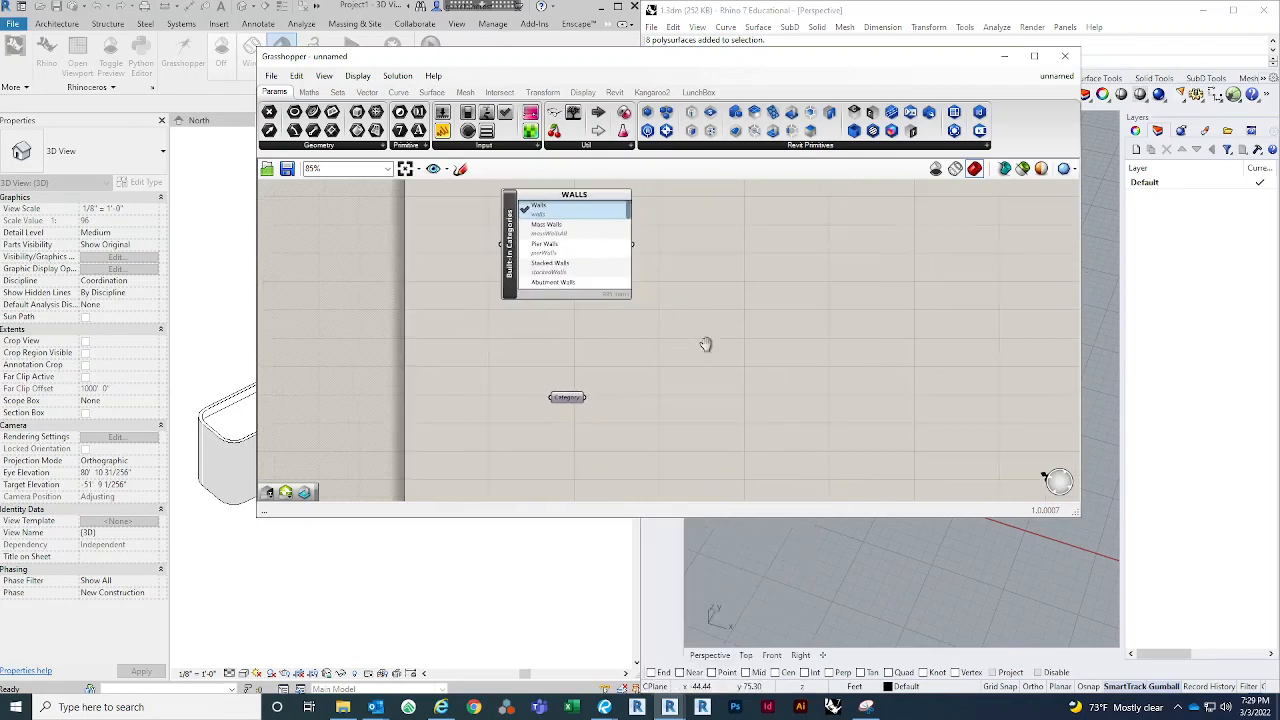
double_click(698, 333)
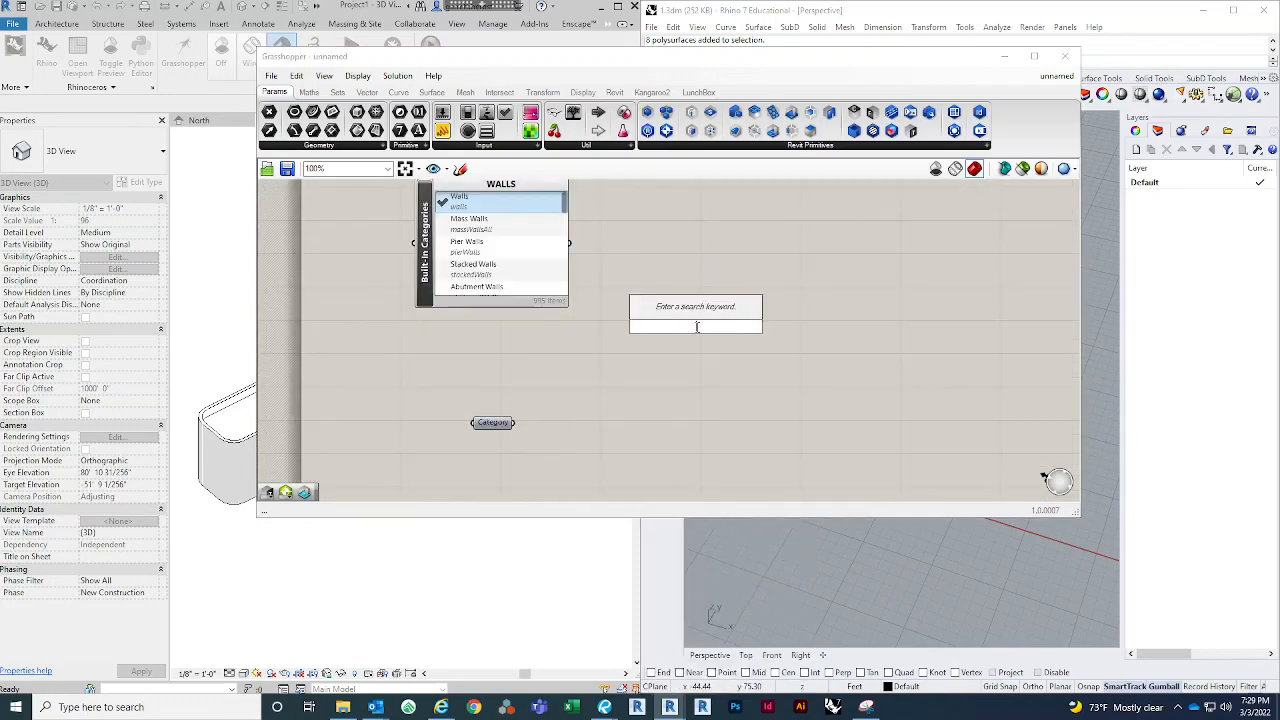
type("ELEMENT I")
type("YPE P")
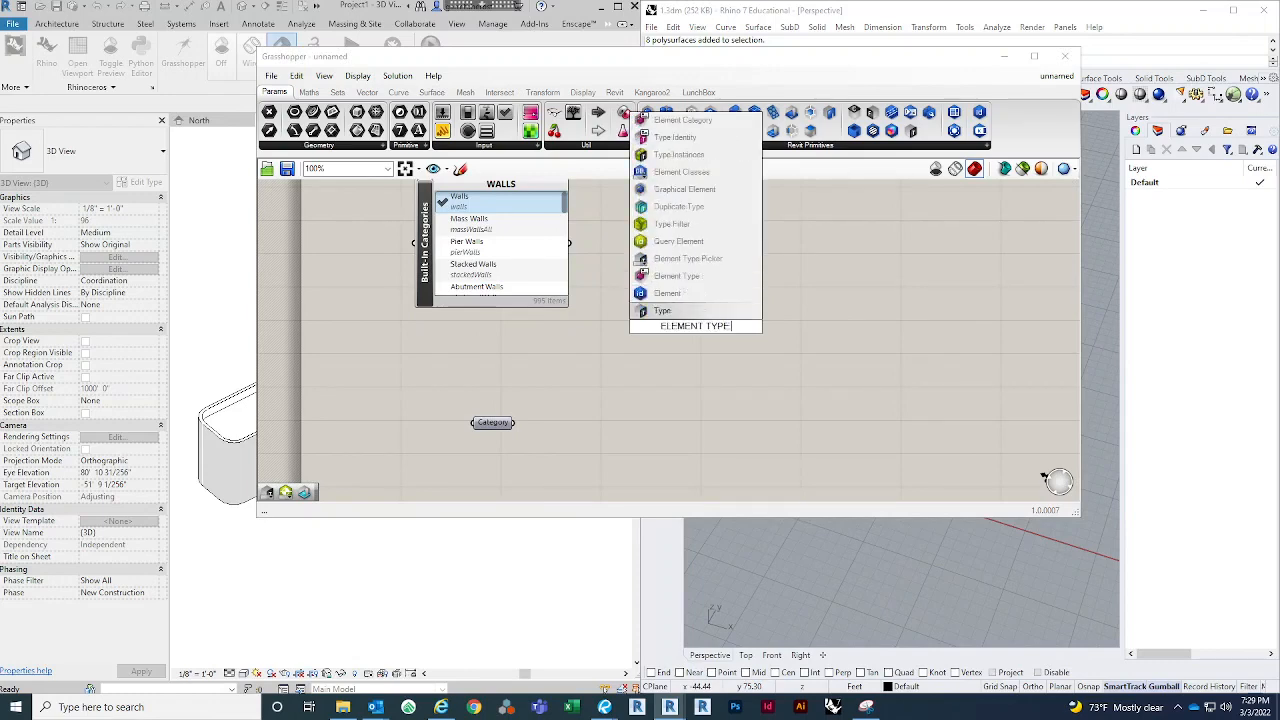
key("BackSpace")
key("BackSpace")
left_click(717, 261)
left_click_drag(714, 332, 728, 259)
left_click_drag(570, 246, 659, 259)
Step: Delete the Category parameter and move the Element Type Picker closer to the Built-In Categories picker
right_click_drag(638, 352, 608, 393)
left_click(485, 468)
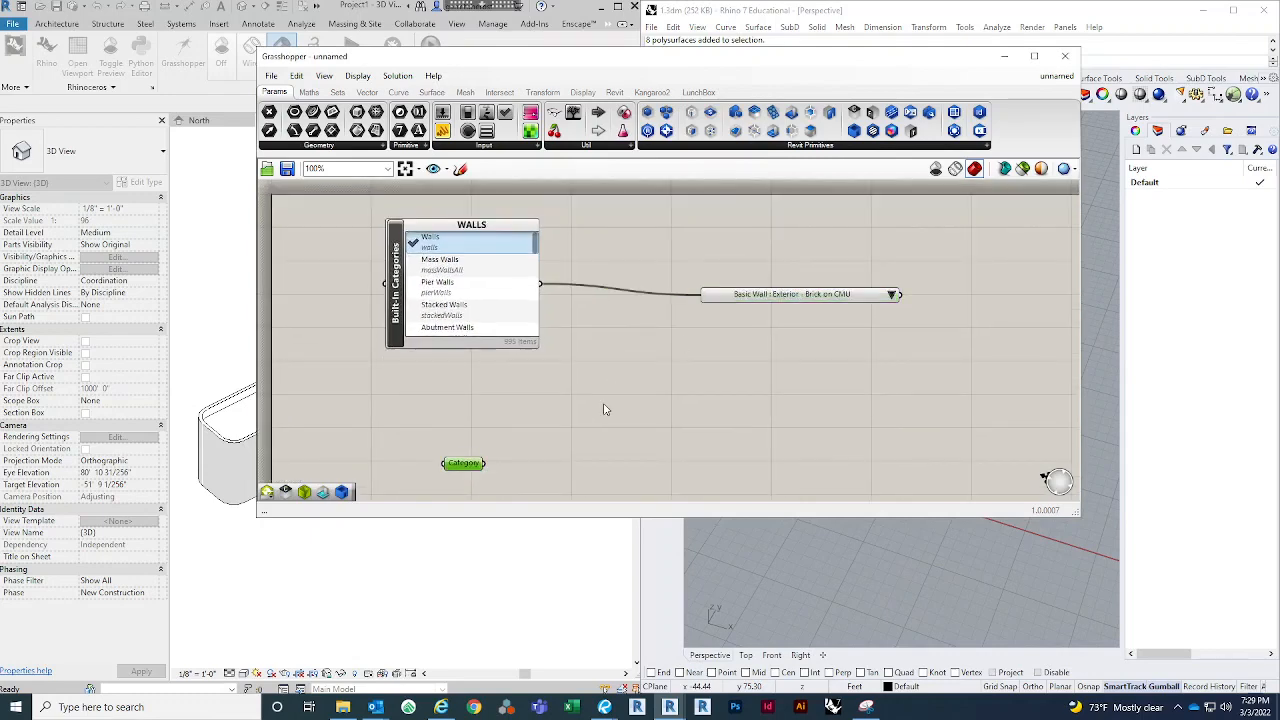
key("Delete")
left_click_drag(714, 304, 619, 311)
right_click_drag(672, 398, 643, 397)
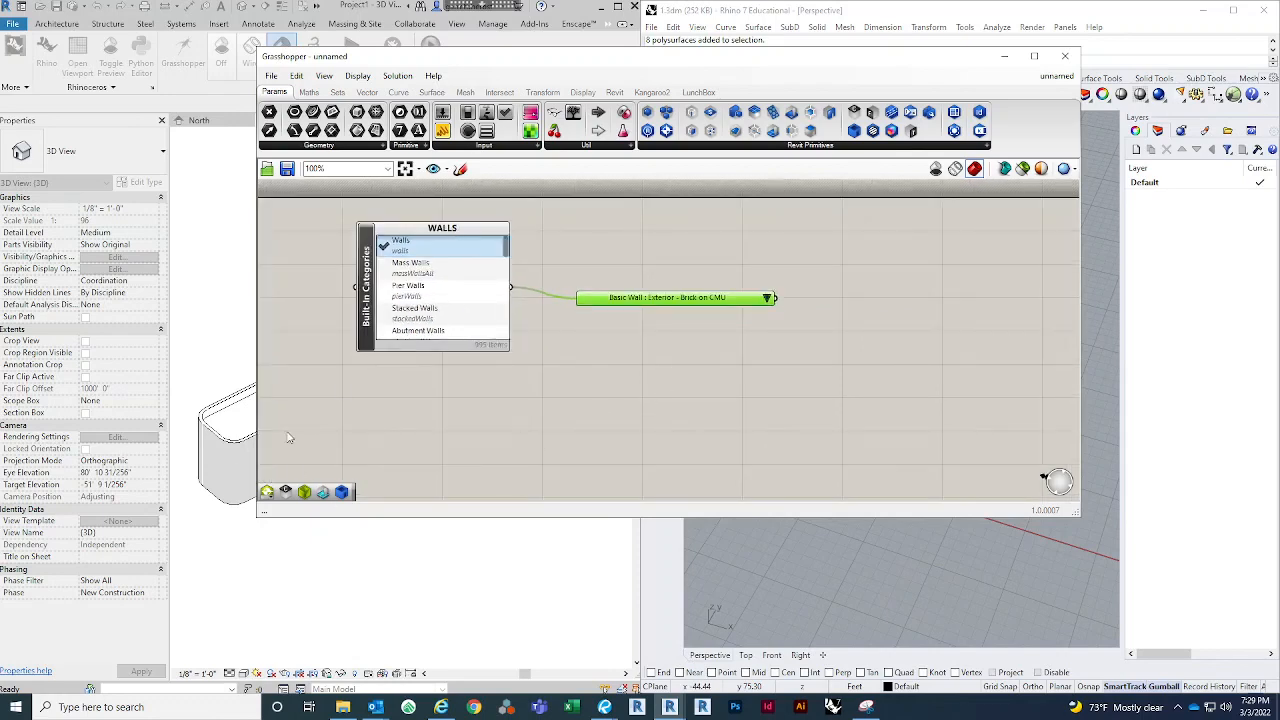
Step: Check the curved corner wall's type in Revit and set the Element Type Picker to Basic Wall : Exterior - Brick on Mtl. Stud
left_click(224, 459)
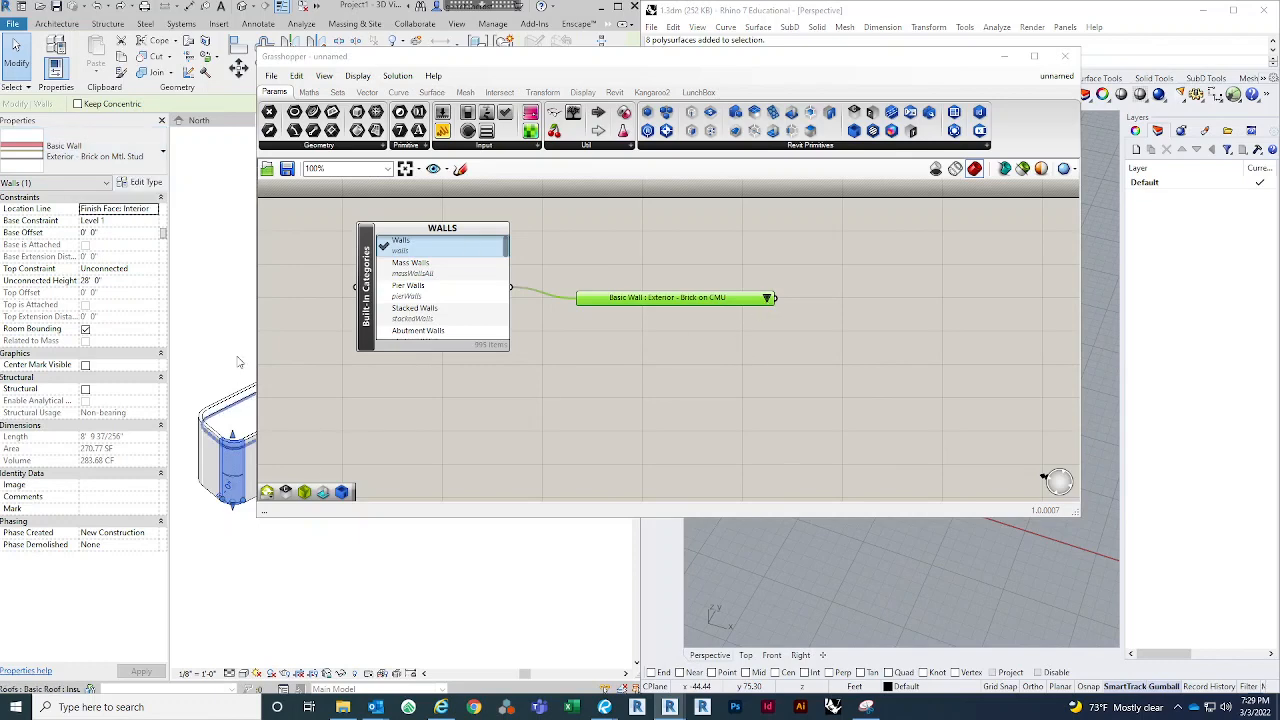
left_click(770, 300)
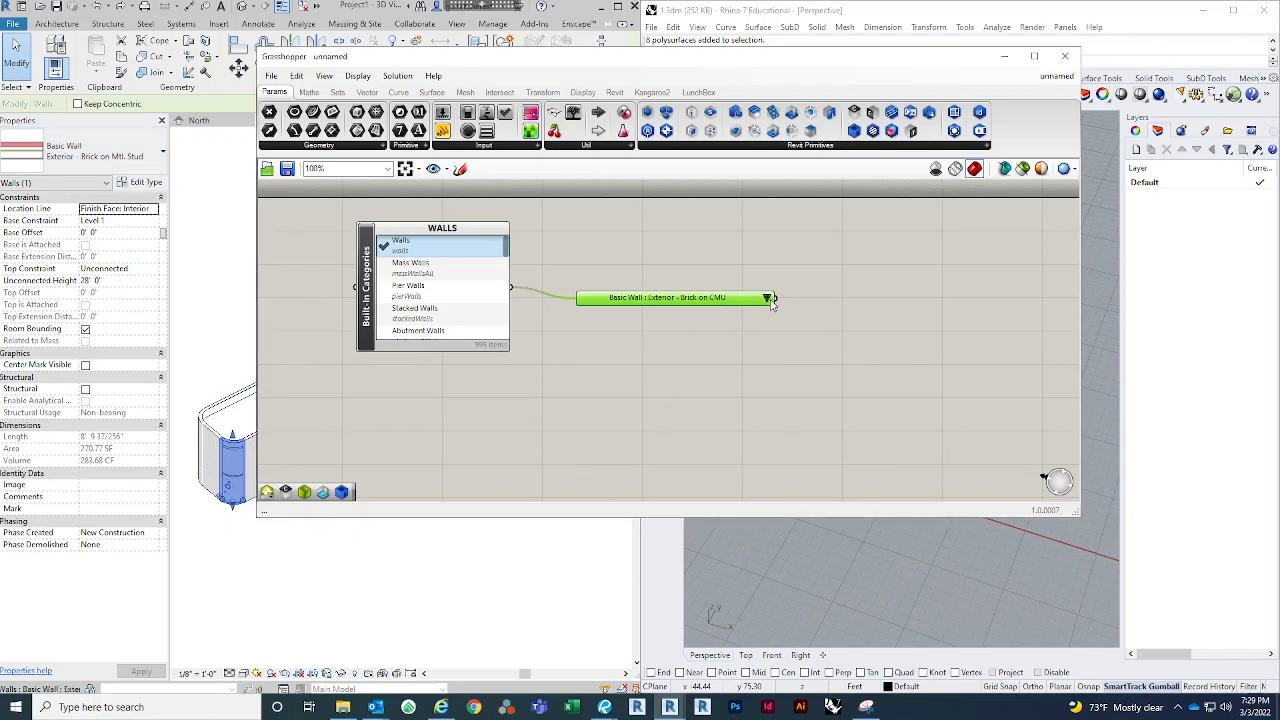
left_click(769, 301)
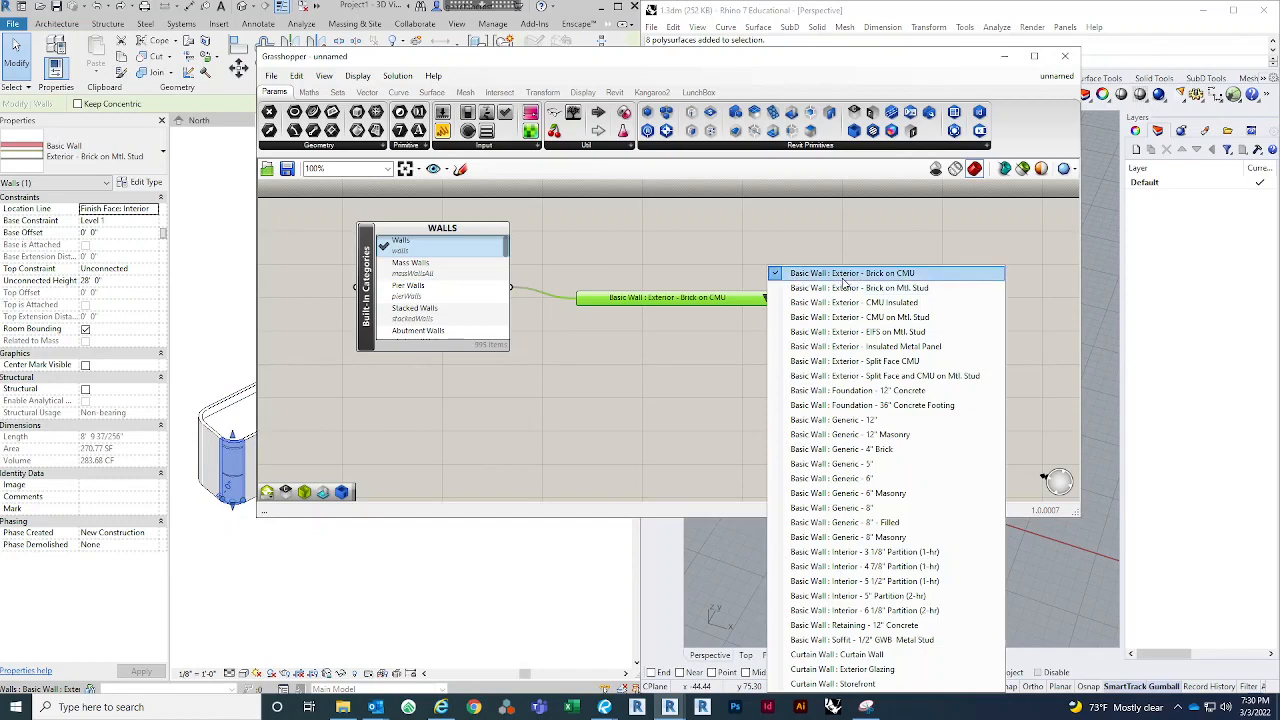
left_click(845, 288)
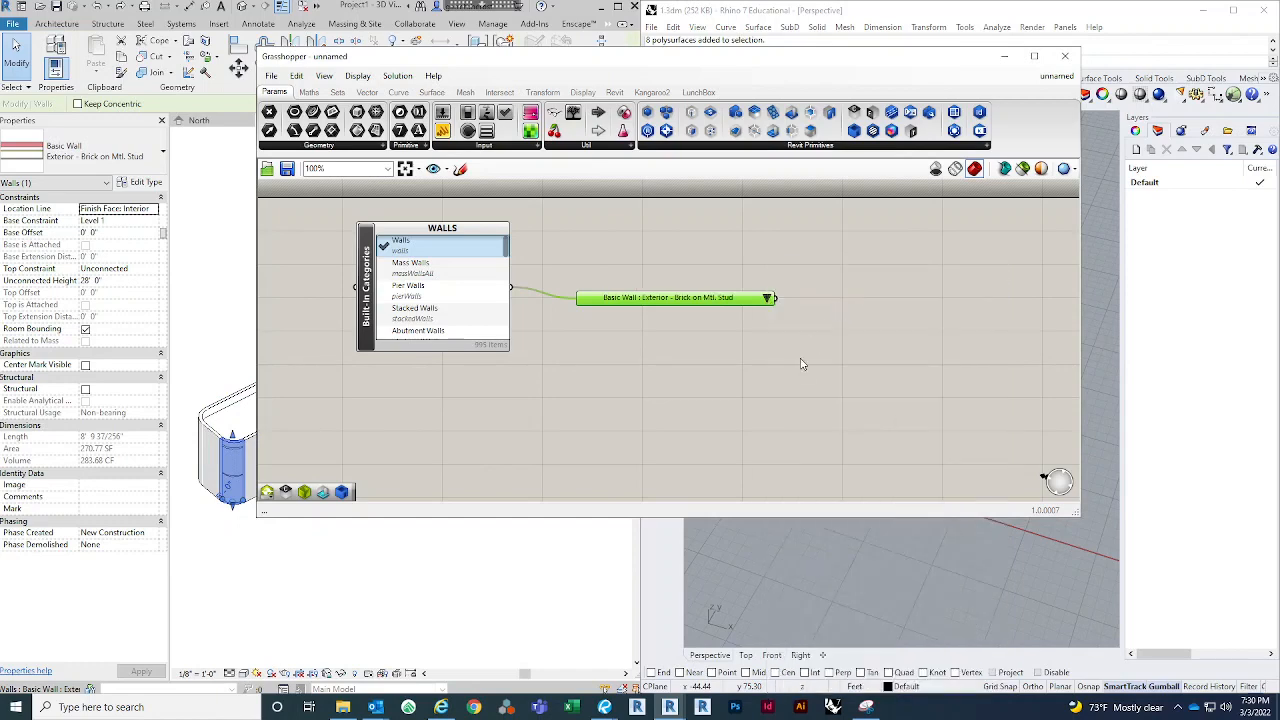
left_click(834, 358)
Step: Add a Type Filter component after the Element Type Picker and connect the picked wall type to its Types input
scroll(764, 347, "down", 1)
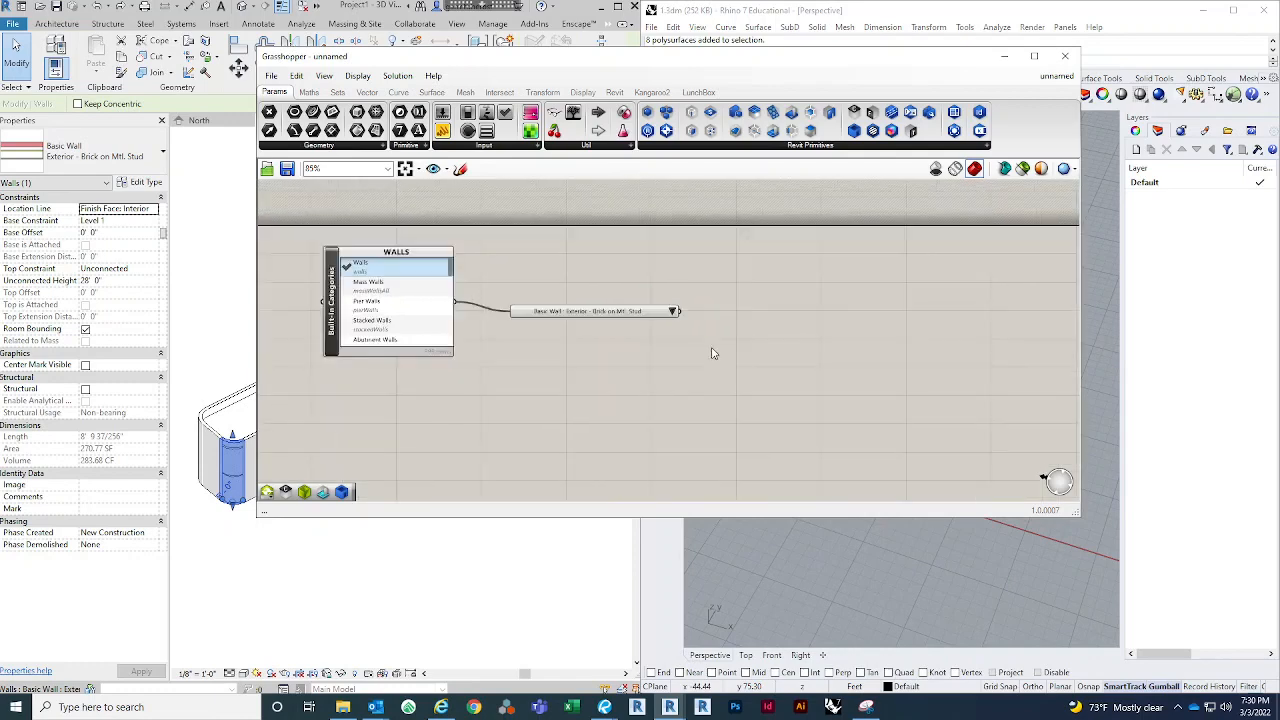
right_click_drag(810, 331, 770, 335)
left_click(634, 320)
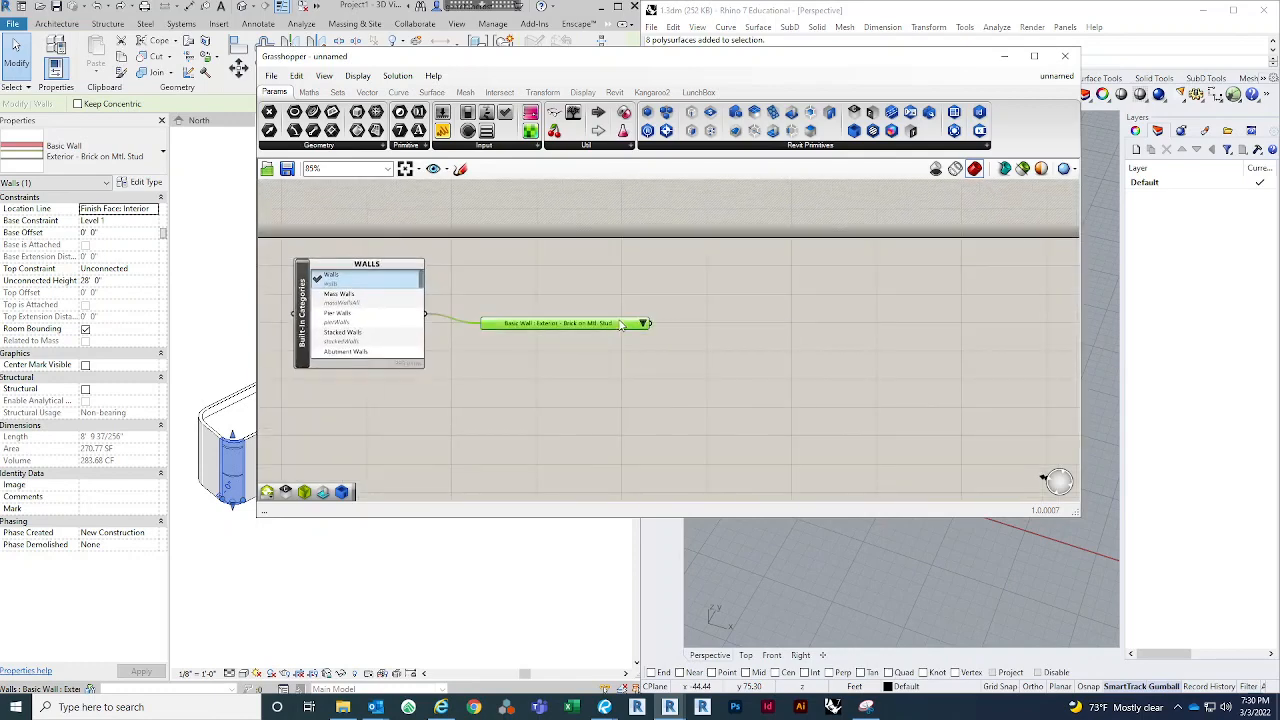
double_click(764, 332)
type("TYPE FI")
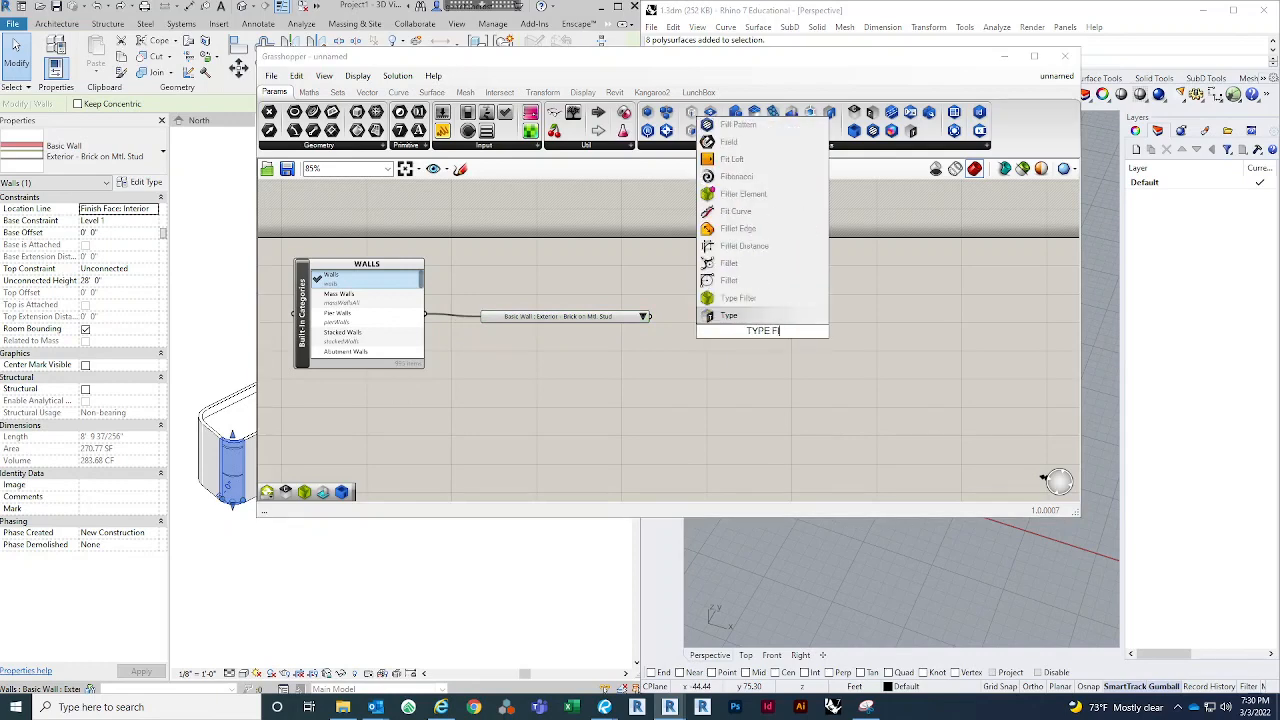
left_click(740, 298)
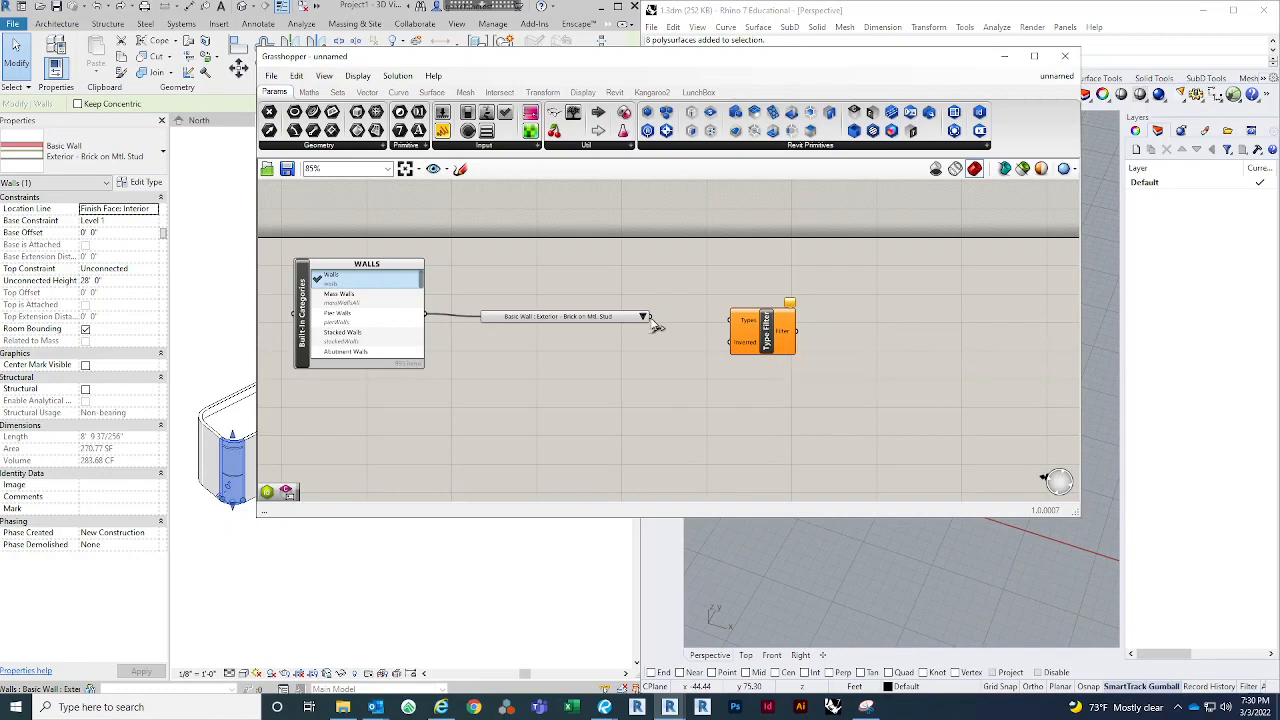
left_click_drag(649, 316, 733, 320)
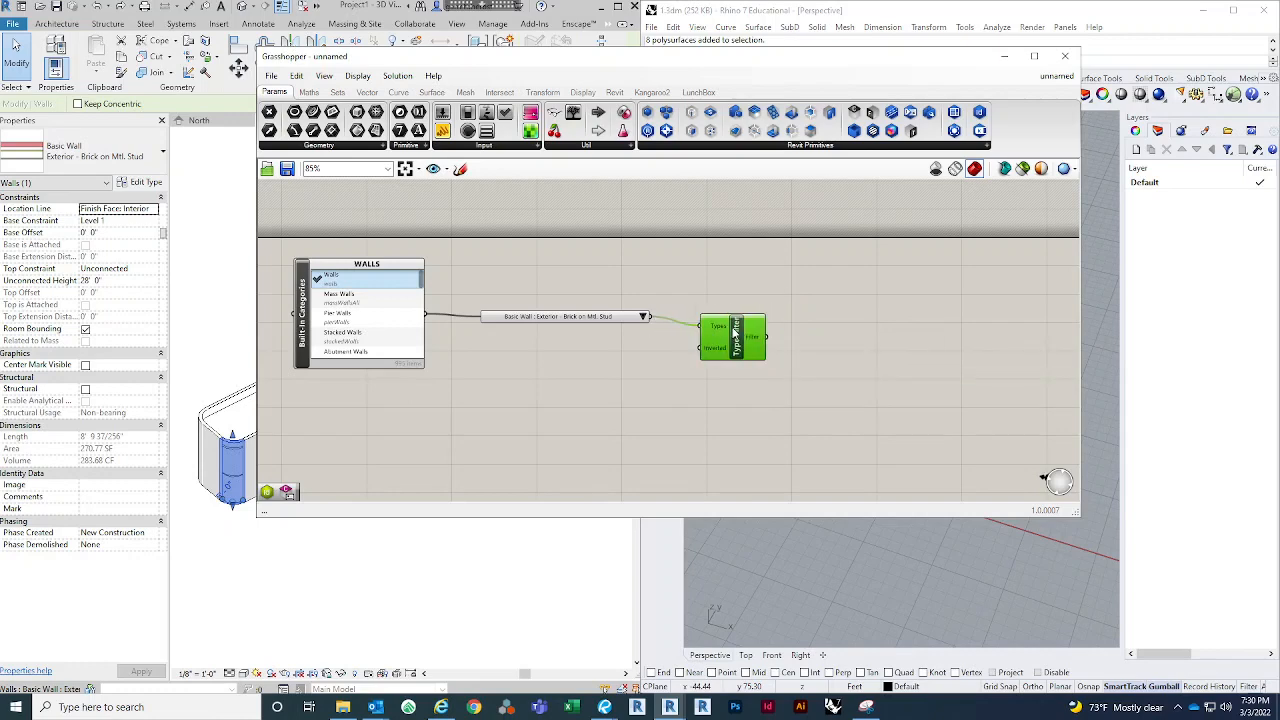
left_click(735, 290)
Step: Add a Query Elements component after the Type Filter and connect the filter output to its Filter input
scroll(742, 302, "up", 1)
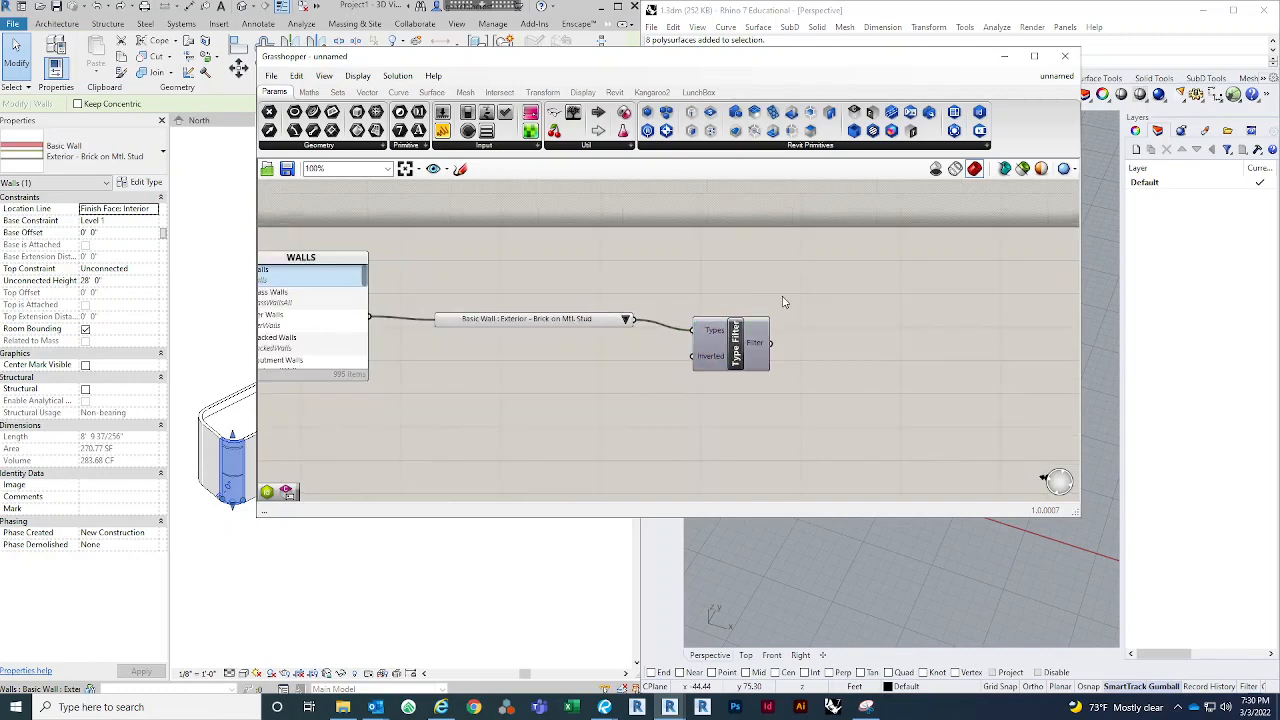
right_click_drag(786, 303, 731, 318)
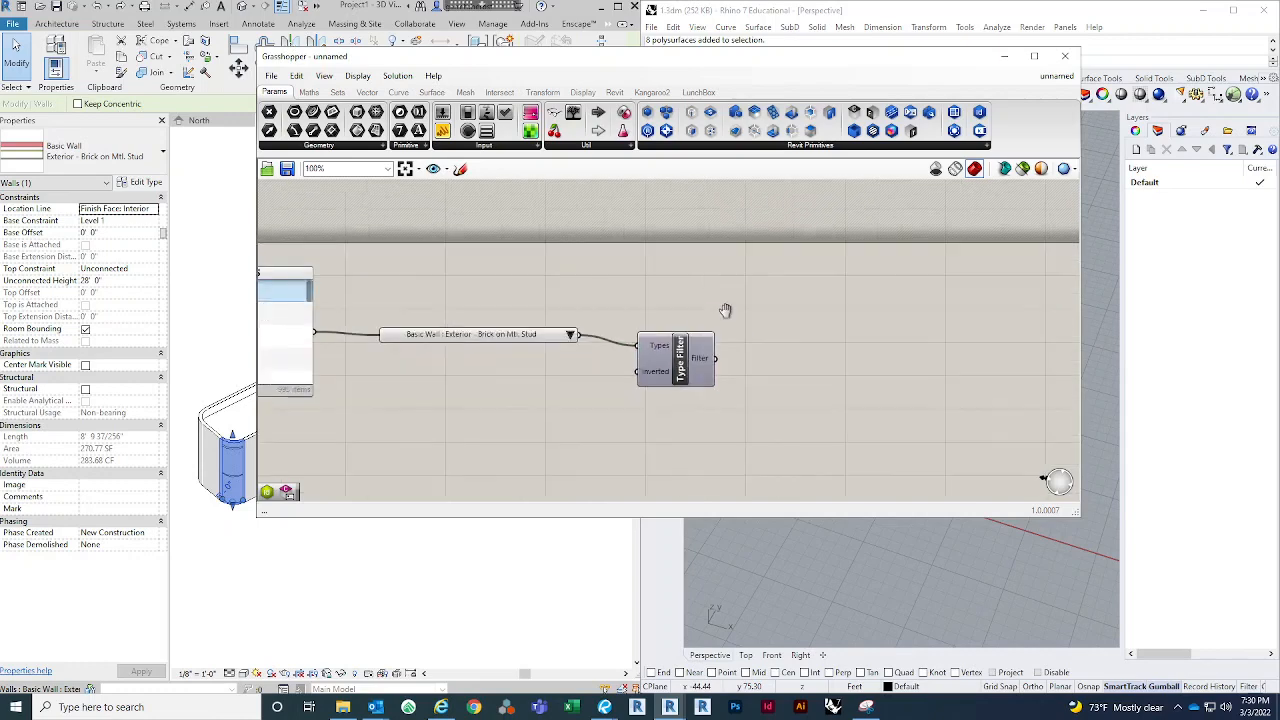
right_click_drag(705, 366, 763, 371)
double_click(763, 368)
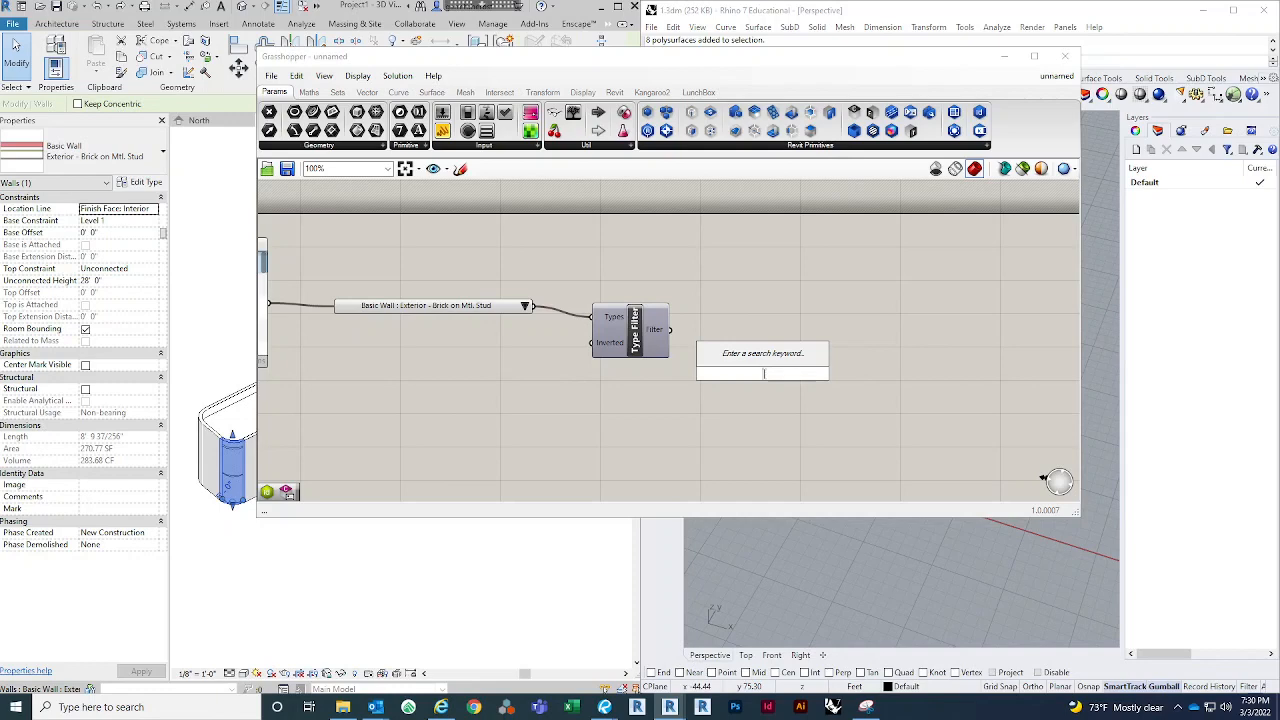
type("QUE")
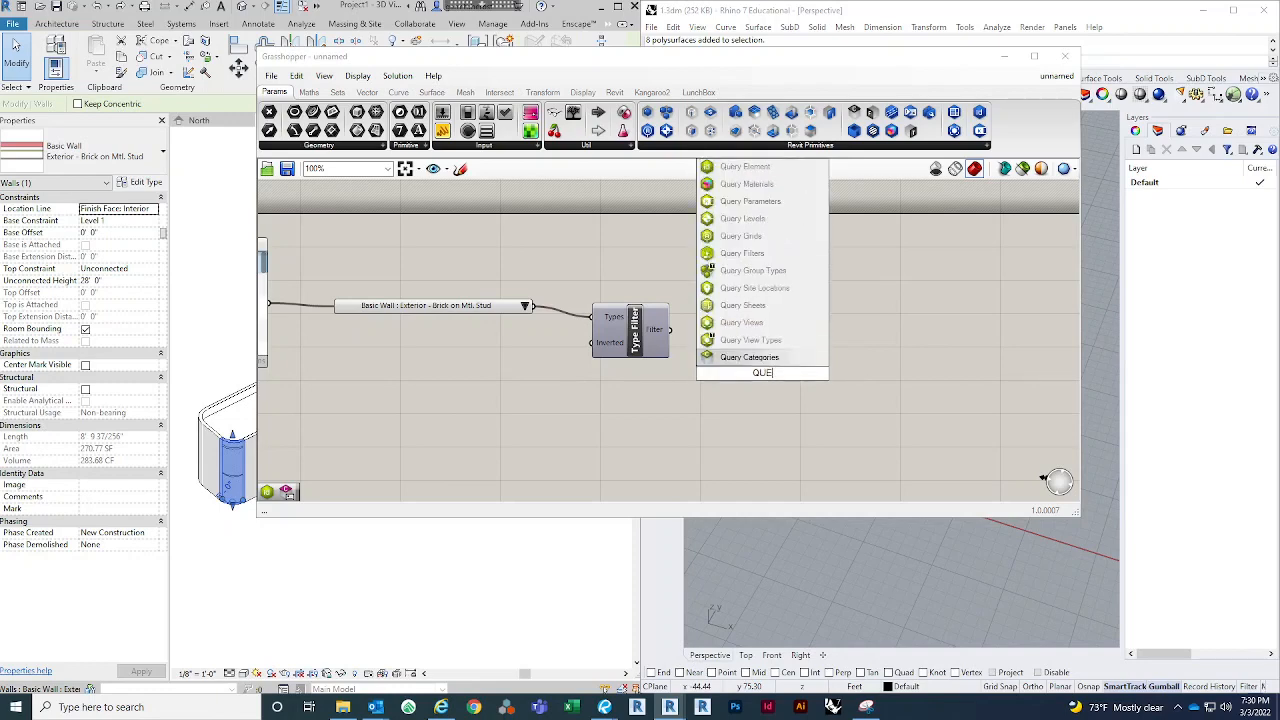
type("RY ELE")
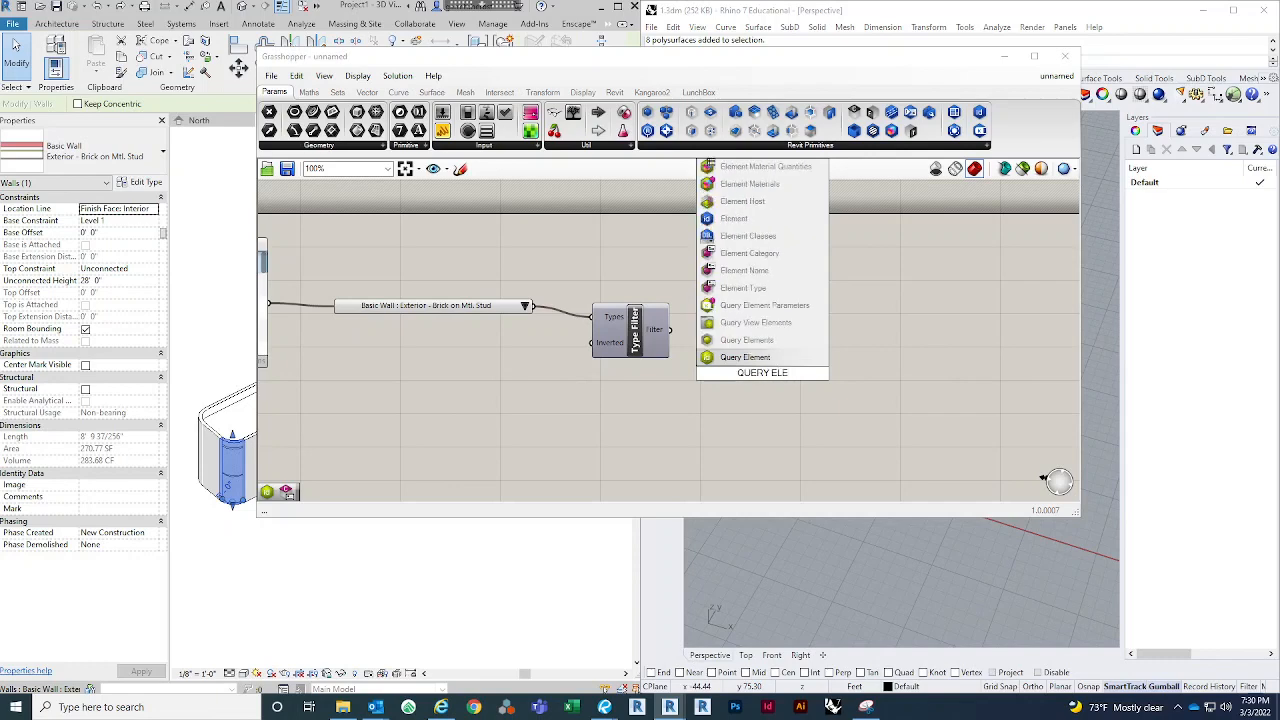
left_click(783, 341)
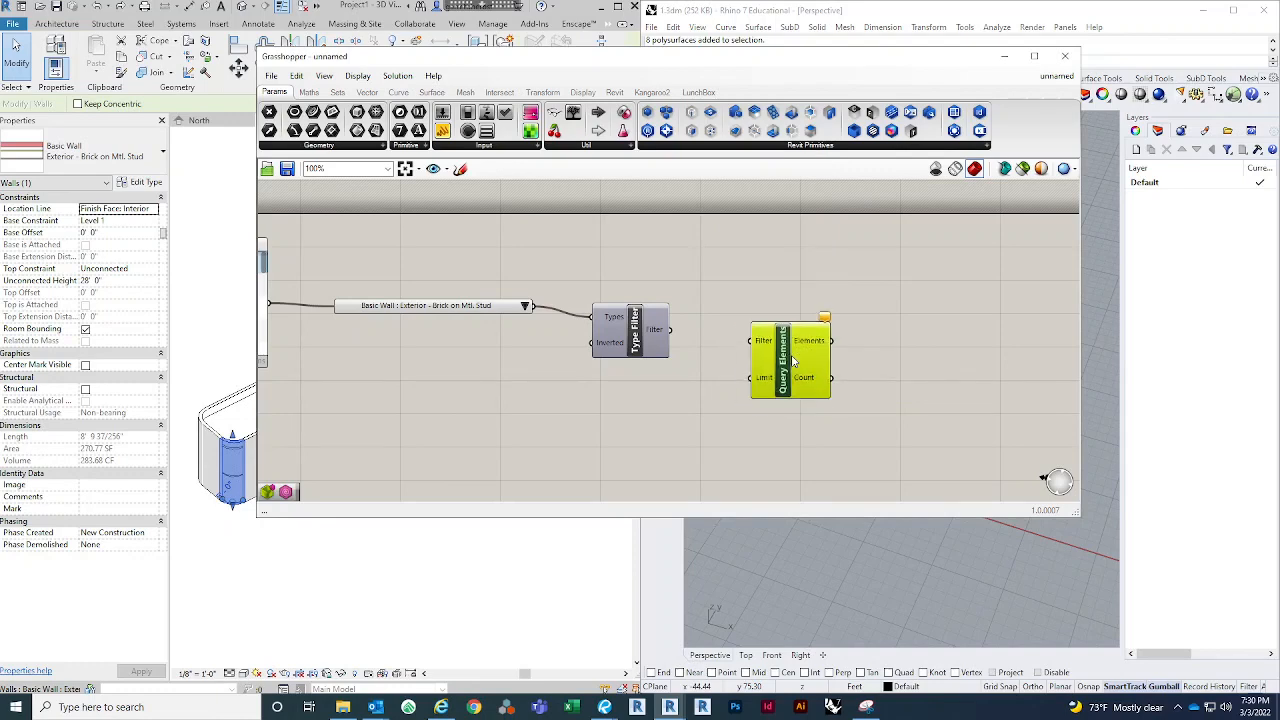
left_click_drag(662, 334, 745, 350)
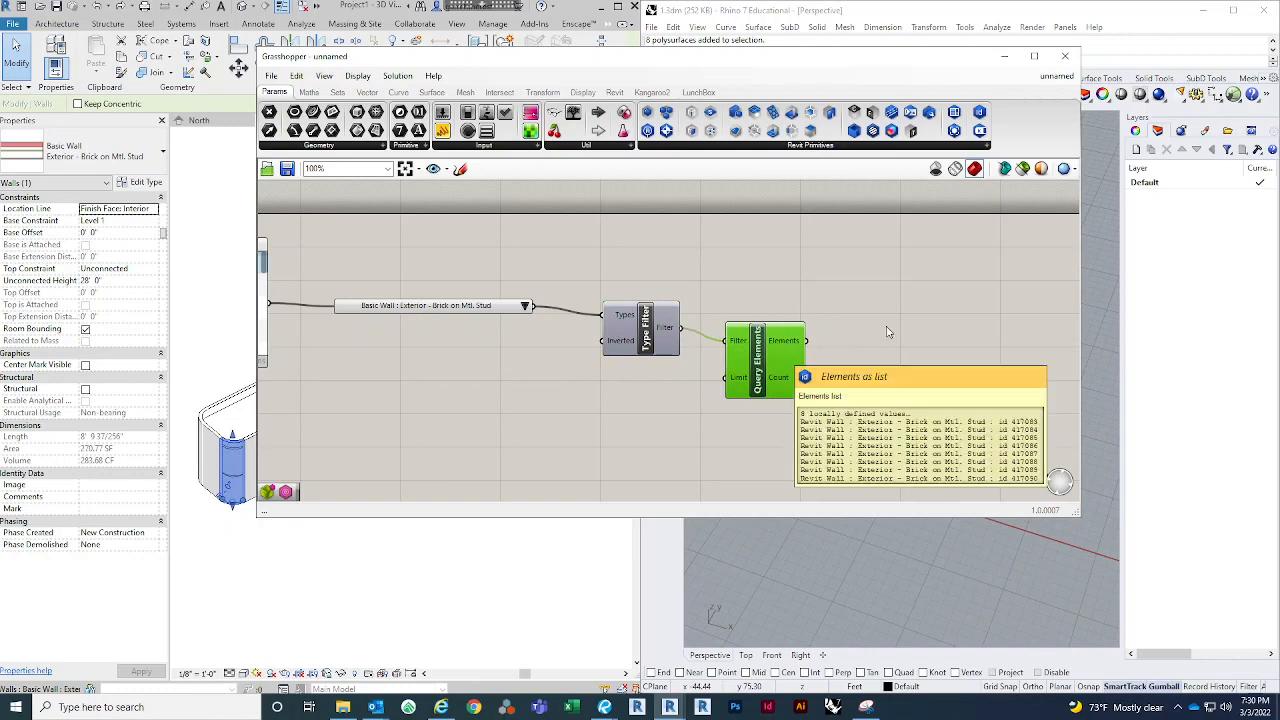
Step: Add a Panel fed by the Query Elements component's Elements output and enlarge it to show the full list
right_click_drag(911, 312, 768, 294)
left_click(798, 366)
double_click(798, 370)
type("pane")
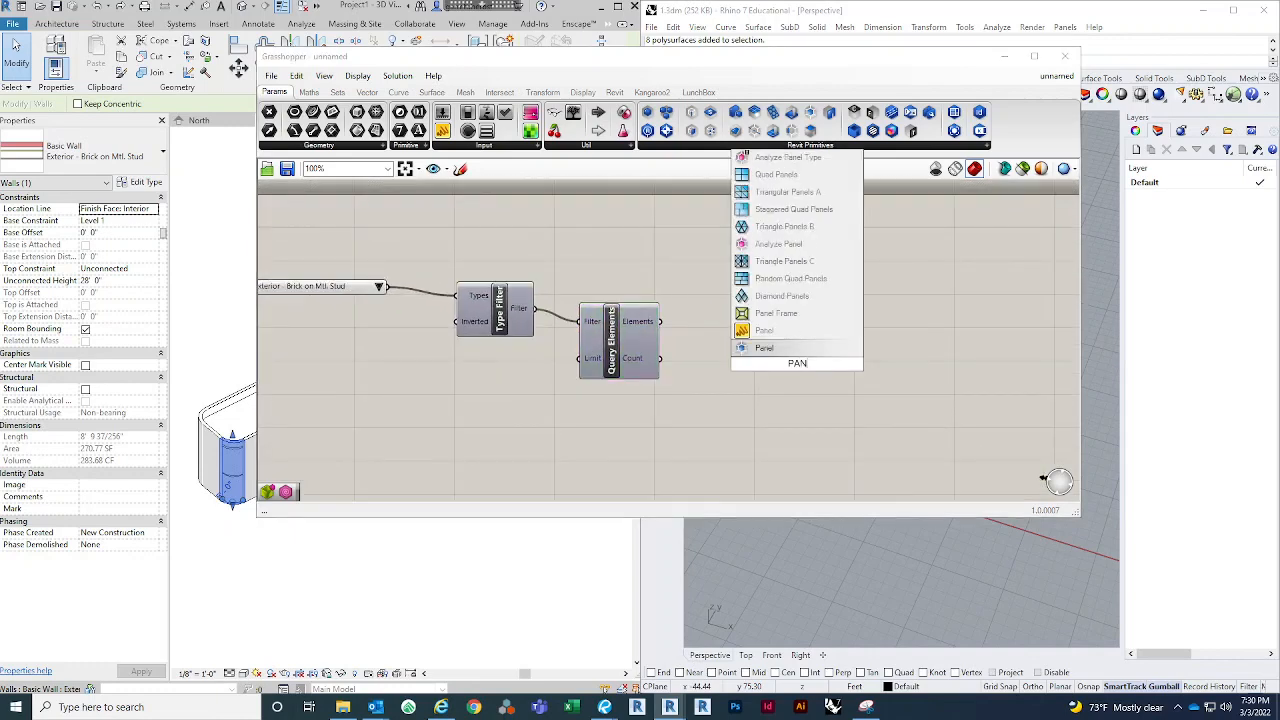
left_click(795, 321)
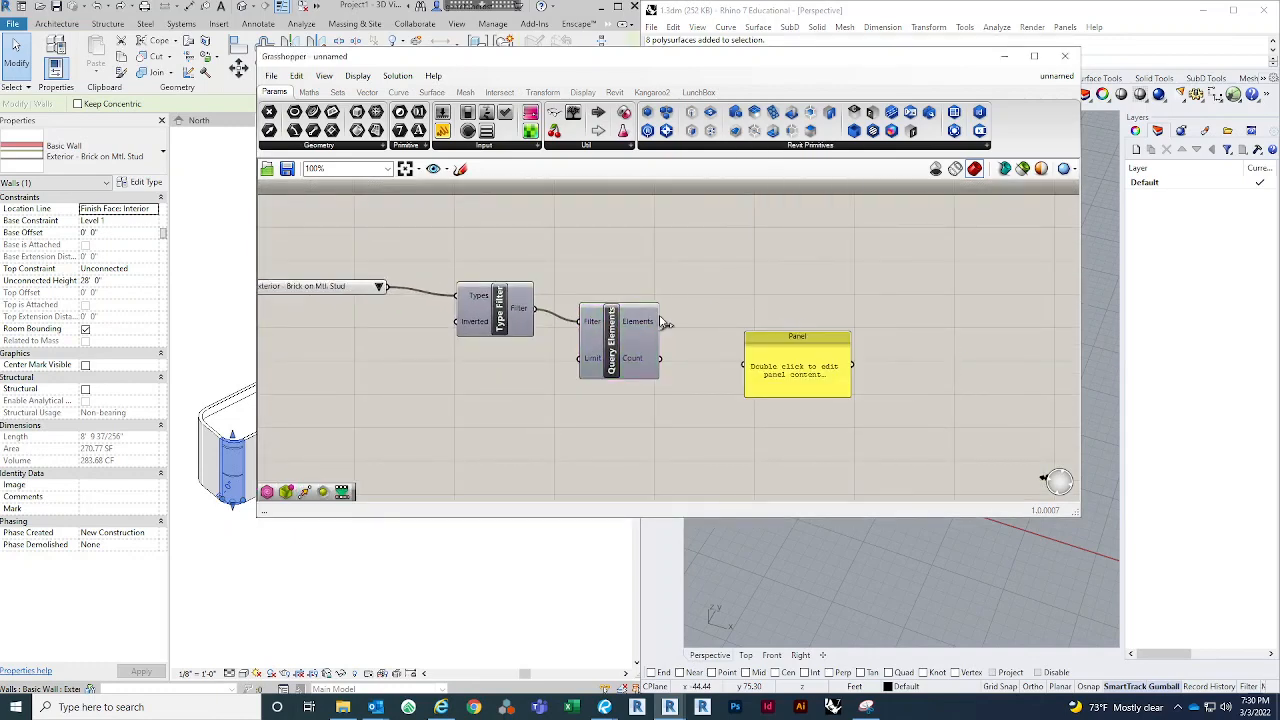
left_click_drag(660, 321, 759, 267)
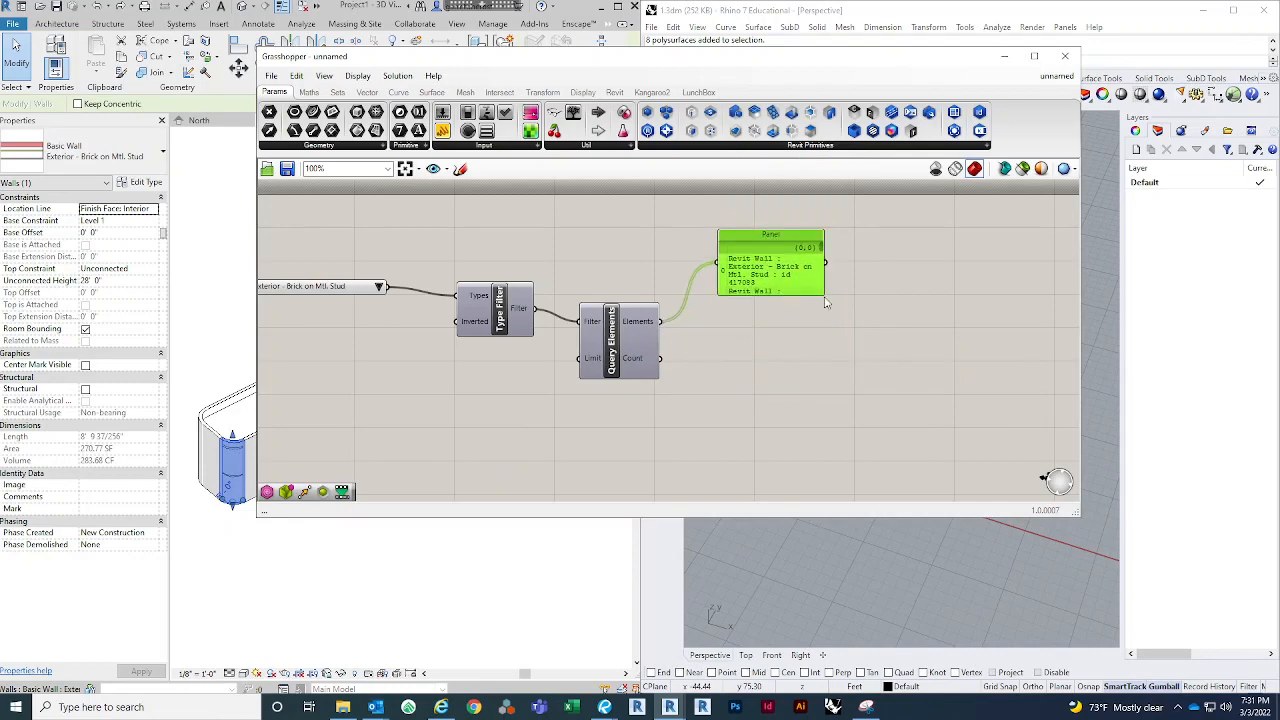
left_click_drag(879, 307, 1012, 378)
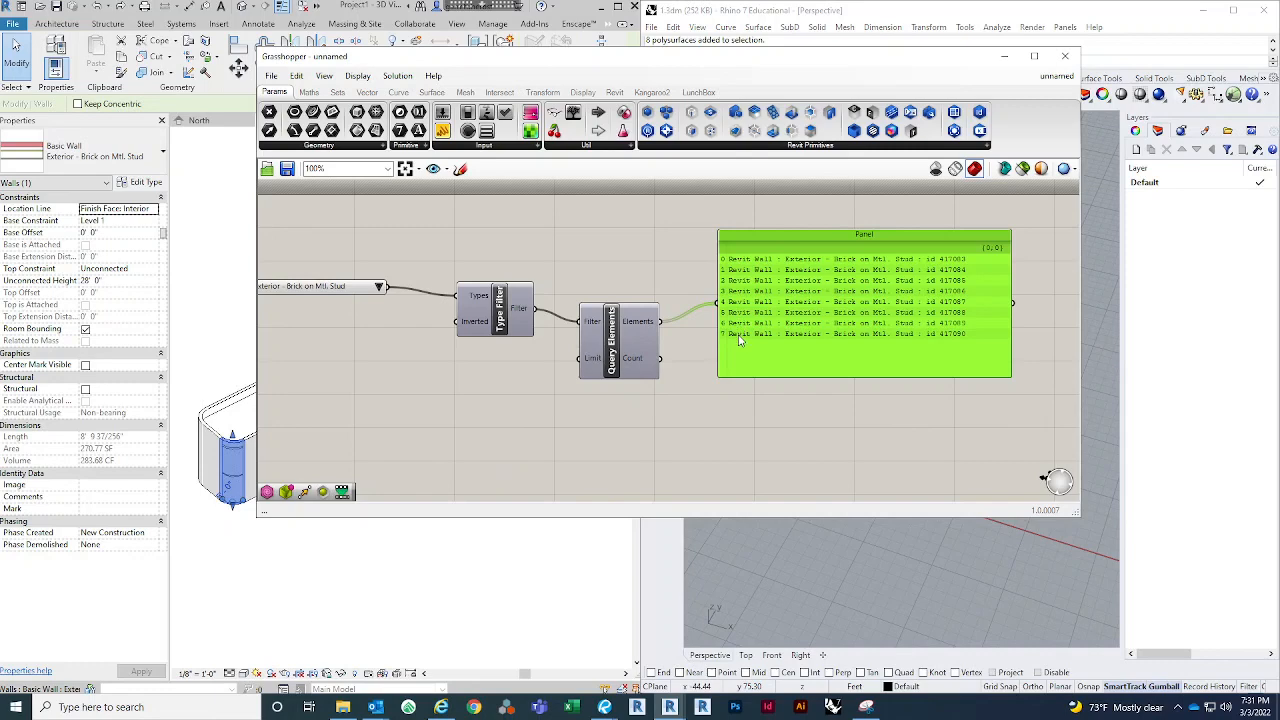
Step: Clear the wall selection in Revit and examine the walls in the 3D view
left_click(295, 558)
middle_click_drag(243, 523, 236, 457, "shift")
left_click(204, 512)
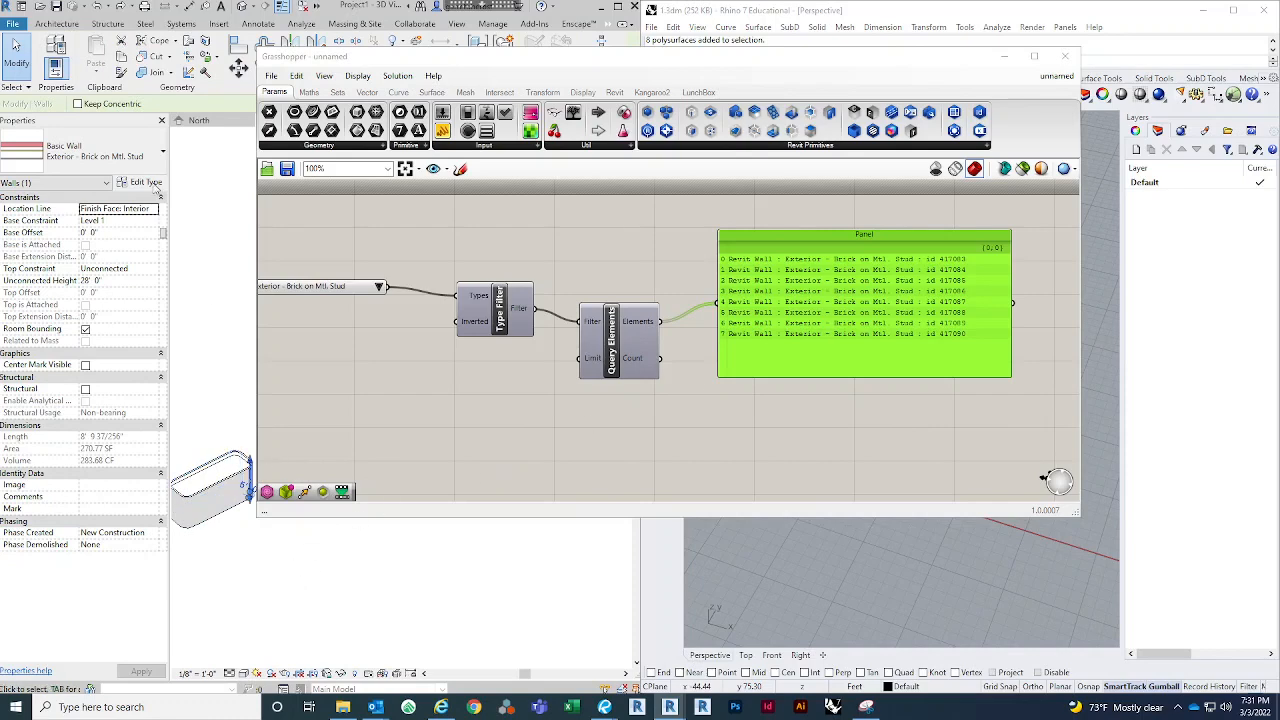
left_click(351, 525)
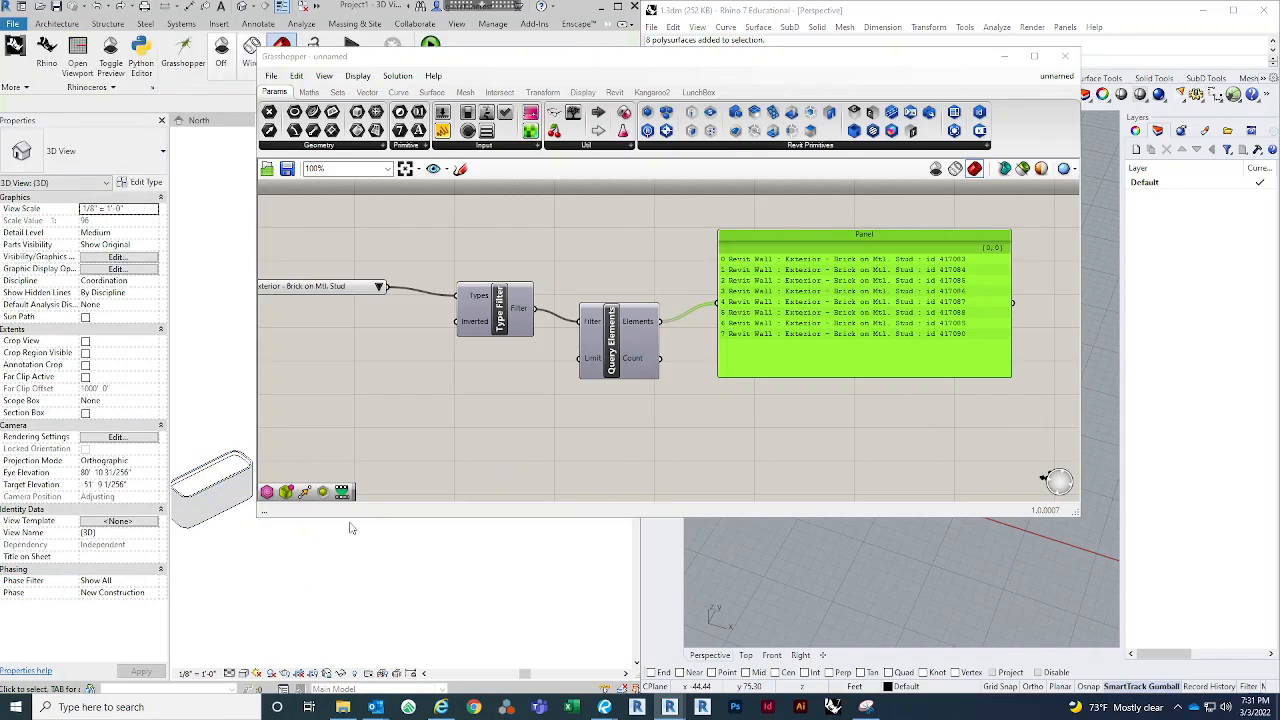
scroll(424, 552, "down", 2)
scroll(328, 583, "up", 1)
Step: Delete the Panel connected to the Query Elements component in Grasshopper
right_click(747, 392)
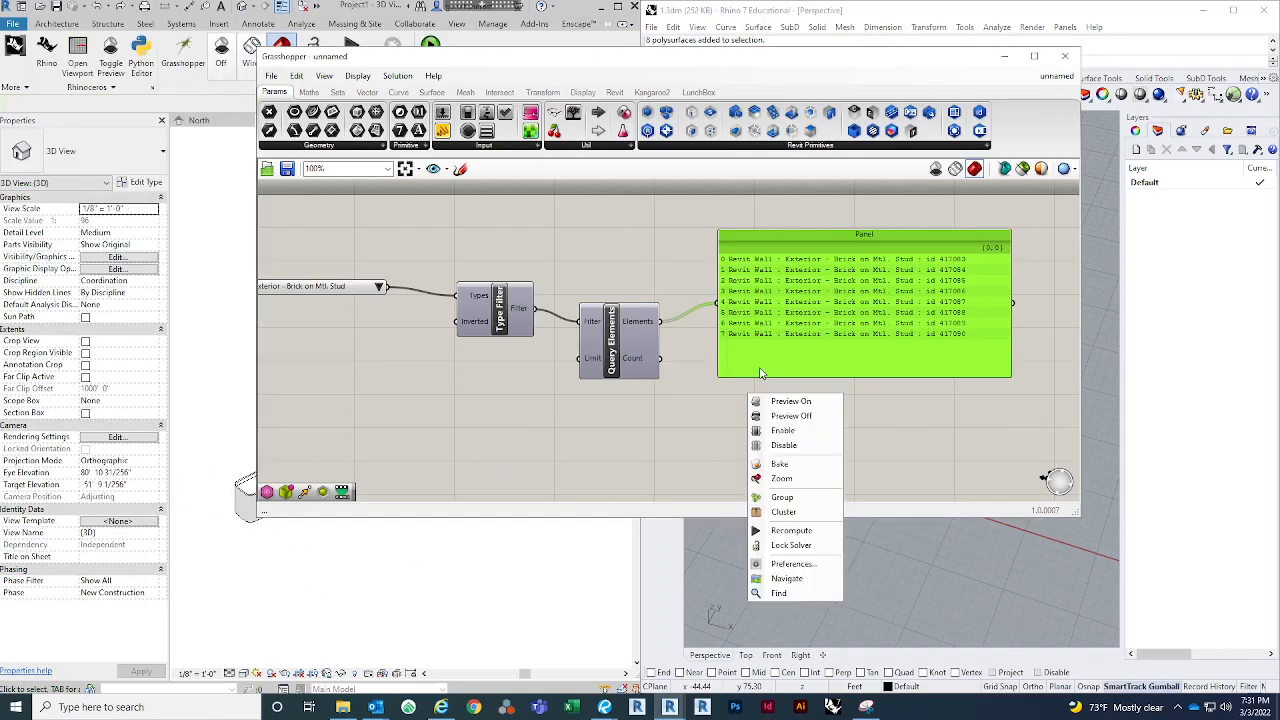
left_click(632, 441)
scroll(628, 436, "down", 4)
left_click_drag(737, 377, 757, 300)
scroll(754, 340, "up", 4)
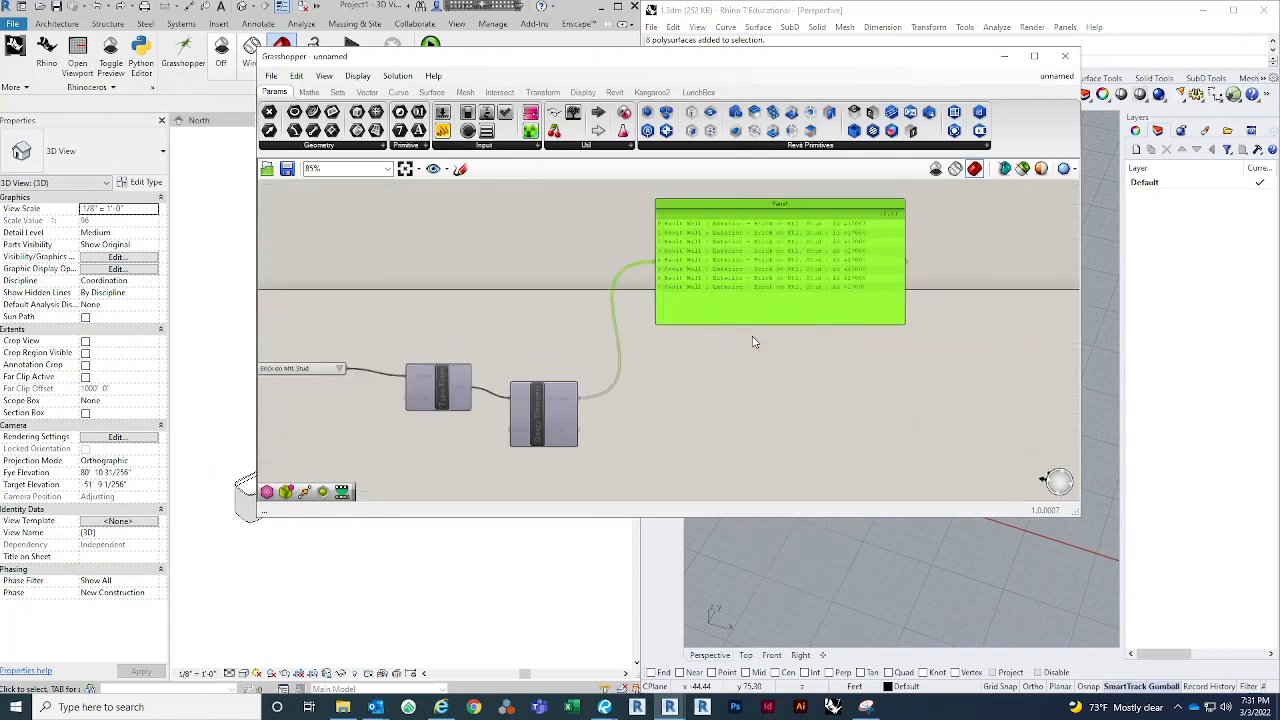
key("Delete")
Step: Add an Element Geometry component after Query Elements and connect the queried elements to its Elements input
right_click_drag(680, 460, 726, 350)
left_click_drag(571, 320, 590, 320)
double_click(706, 353)
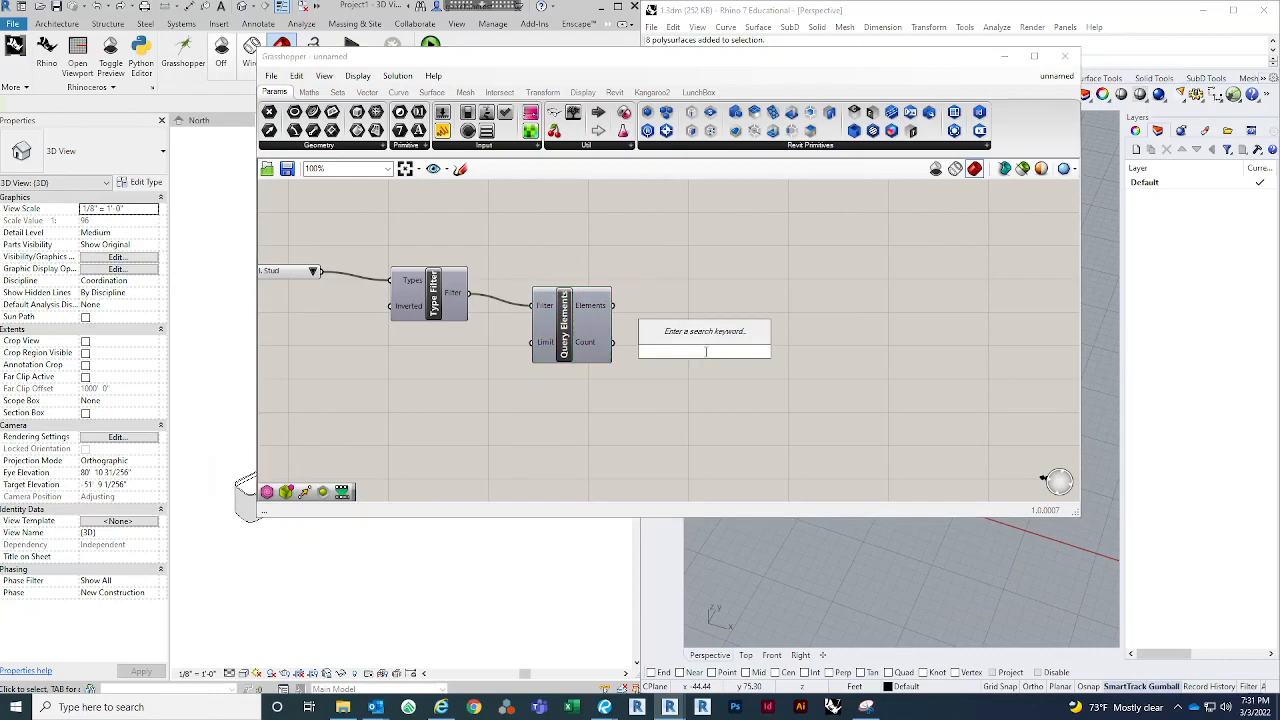
type("ELEMENT")
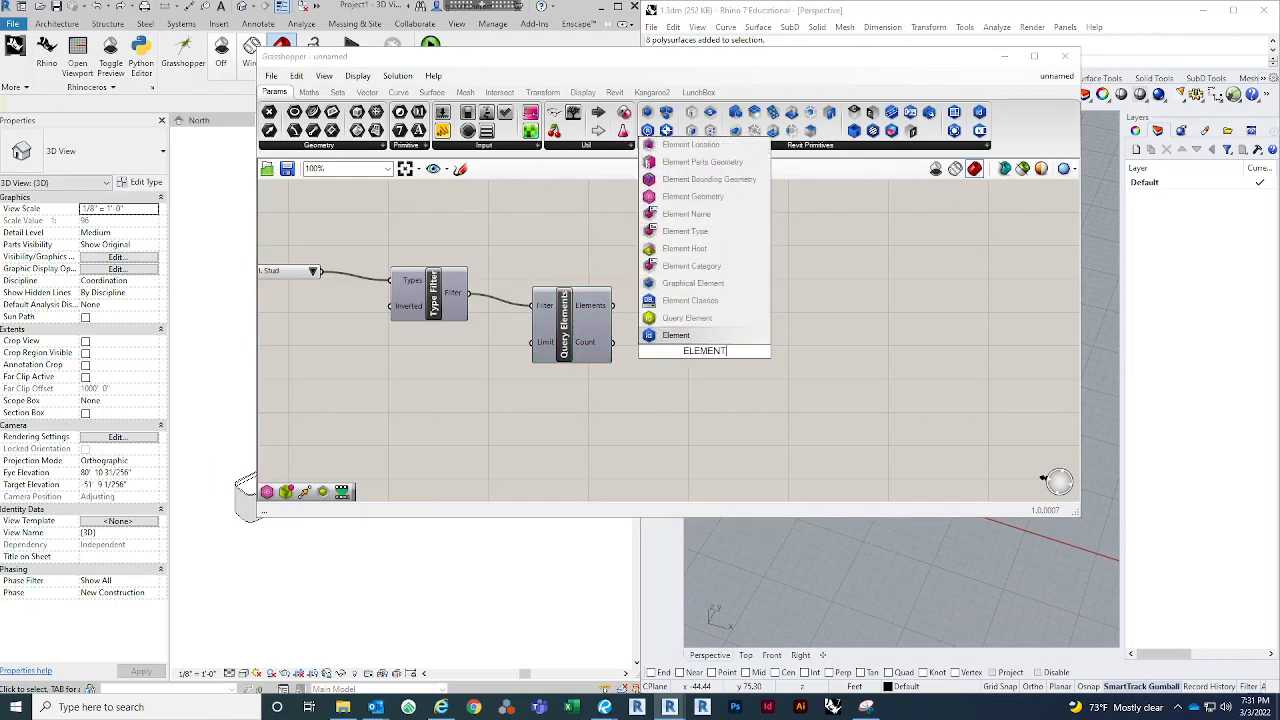
type(" GEOM")
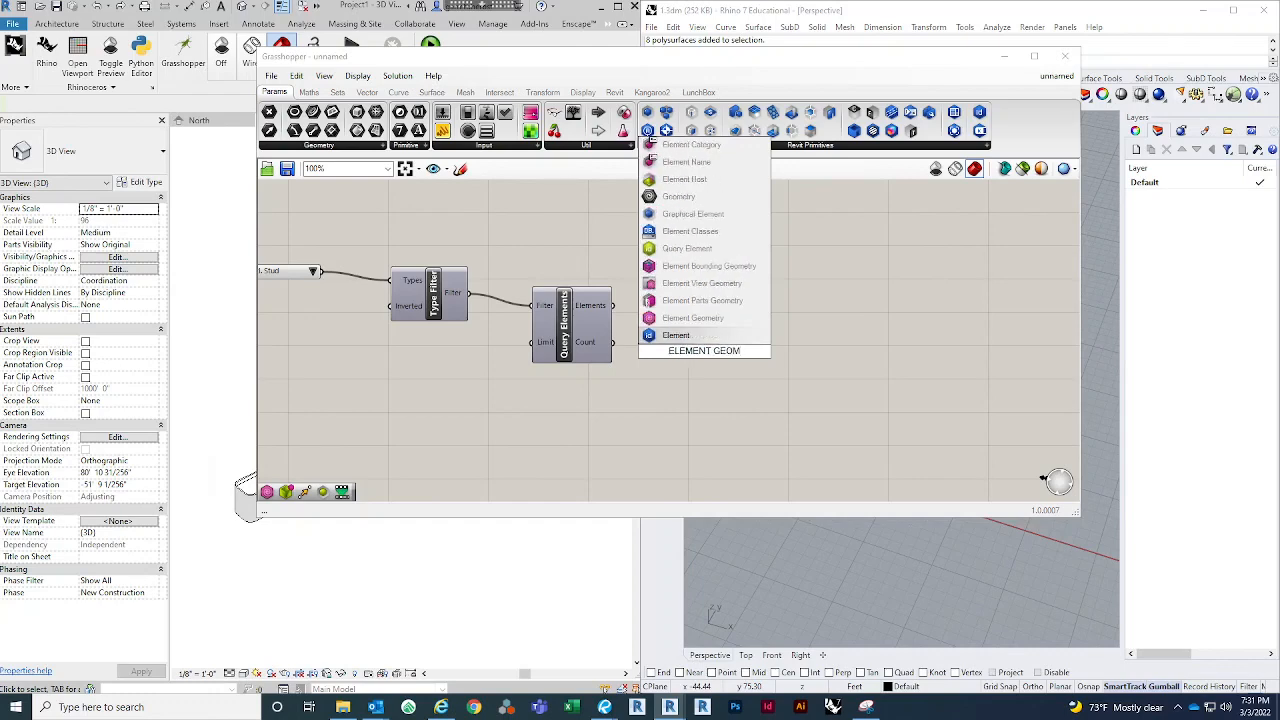
left_click(722, 318)
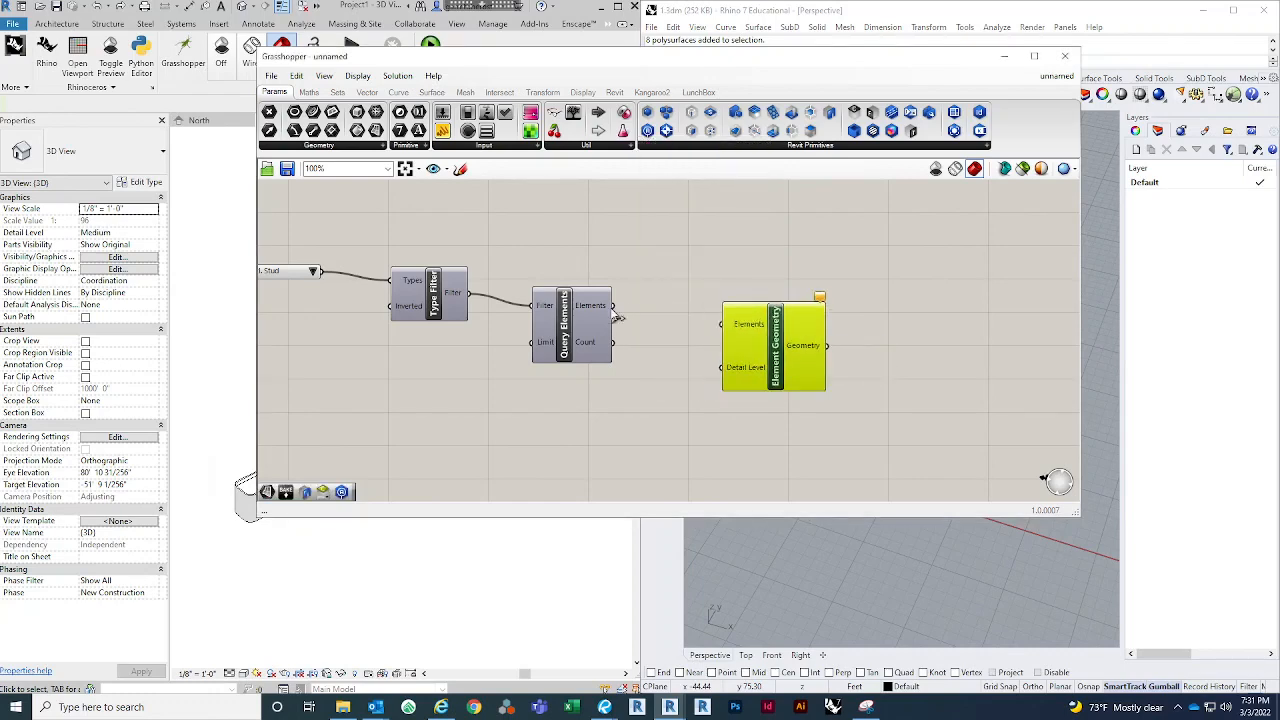
left_click_drag(613, 306, 738, 330)
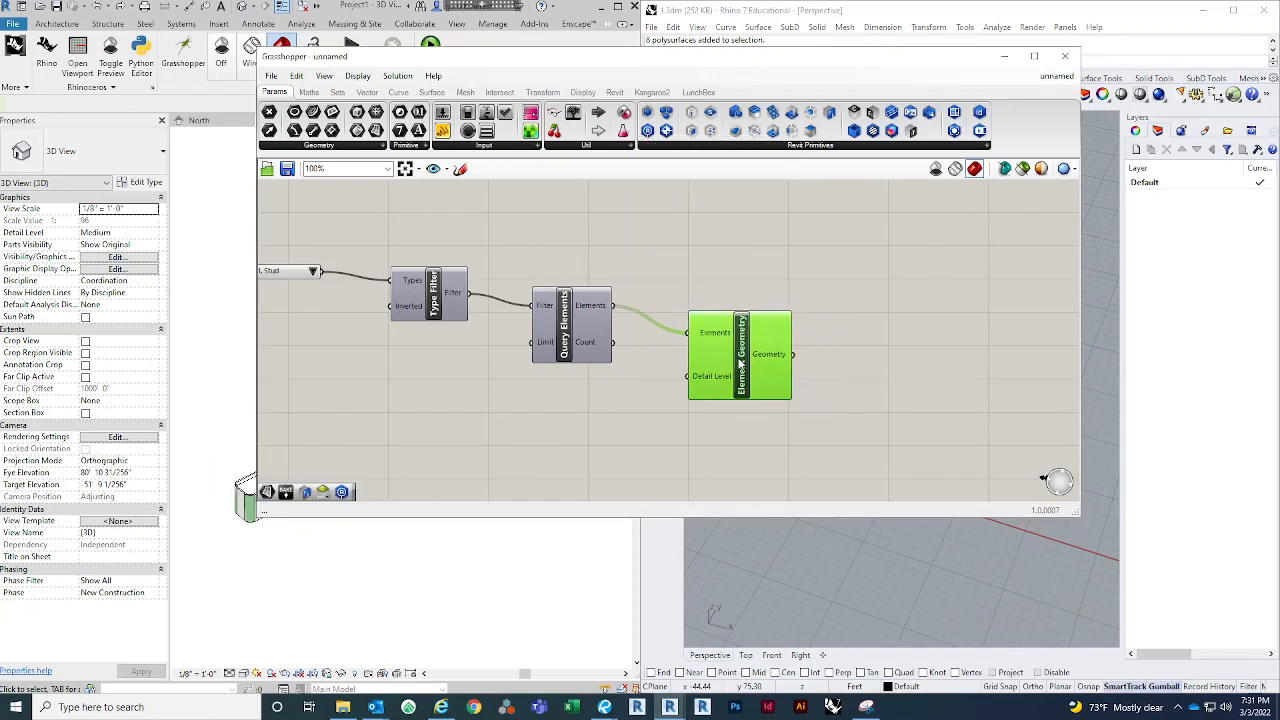
Step: Move the Grasshopper window off the Rhino viewport and examine the wall geometry preview from several angles
left_click_drag(902, 64, 602, 63)
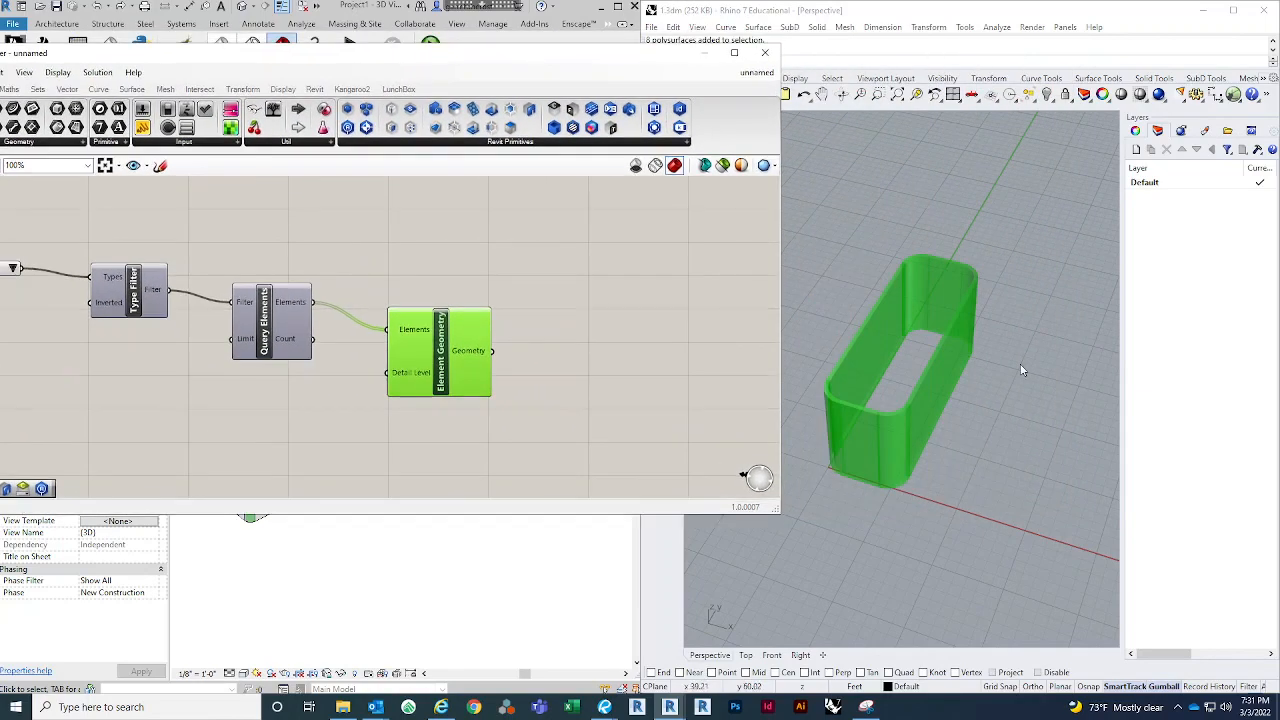
right_click_drag(1023, 369, 986, 323)
scroll(960, 378, "down", 5)
right_click_drag(958, 379, 968, 260)
scroll(968, 258, "up", 4)
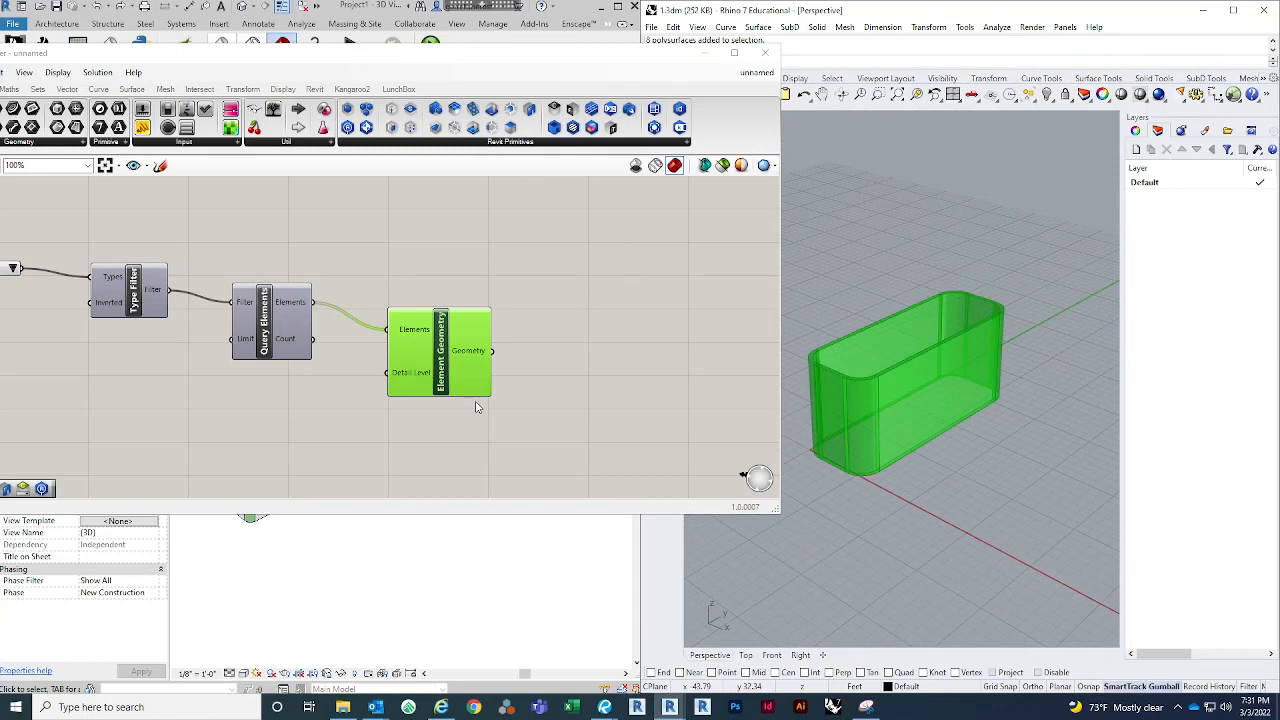
left_click(578, 366)
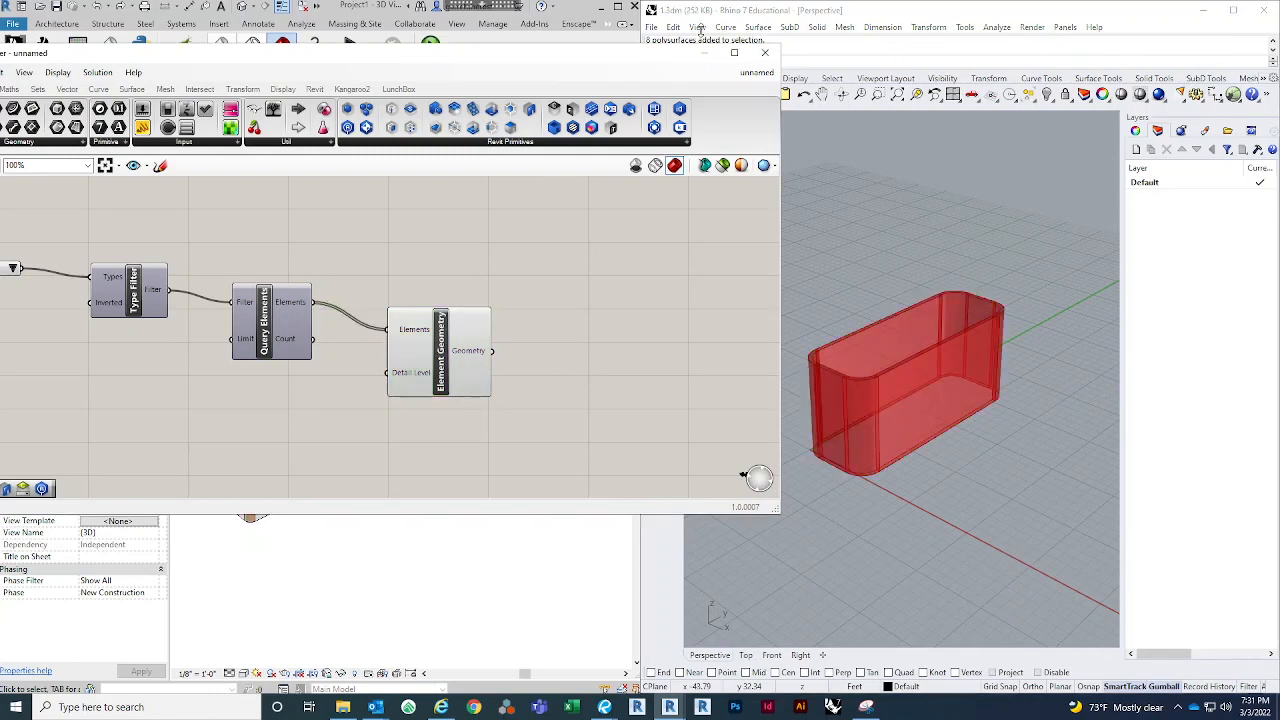
Step: Maximize the Grasshopper window and bring up the LunchBox components
left_click_drag(648, 58, 948, 2)
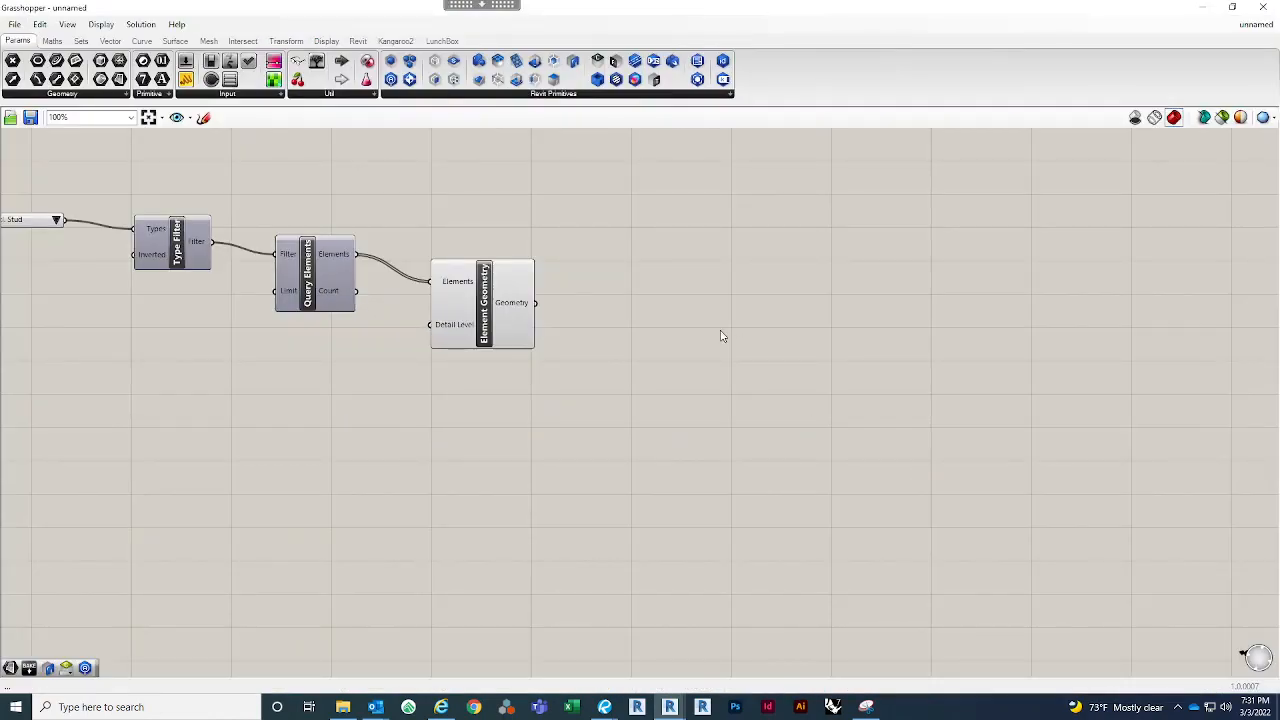
scroll(722, 336, "down", 2)
right_click_drag(722, 336, 790, 388)
scroll(530, 206, "up", 1)
right_click_drag(530, 206, 597, 216)
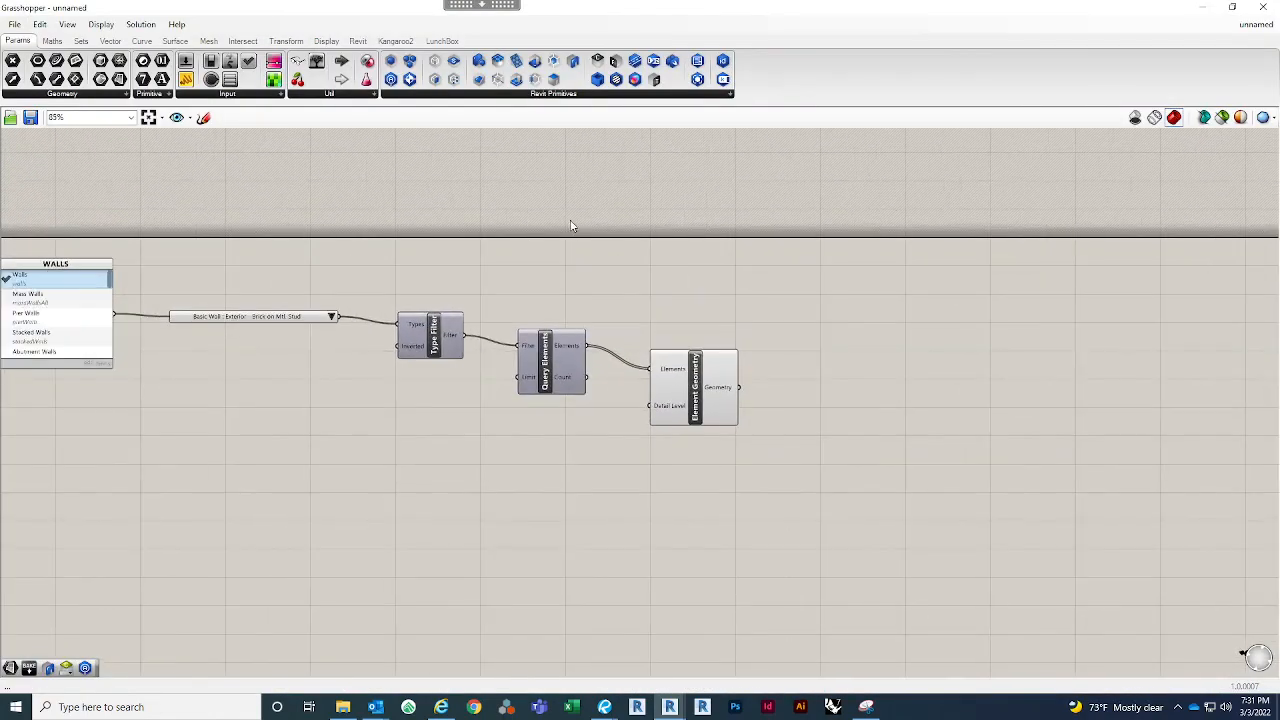
left_click(441, 41)
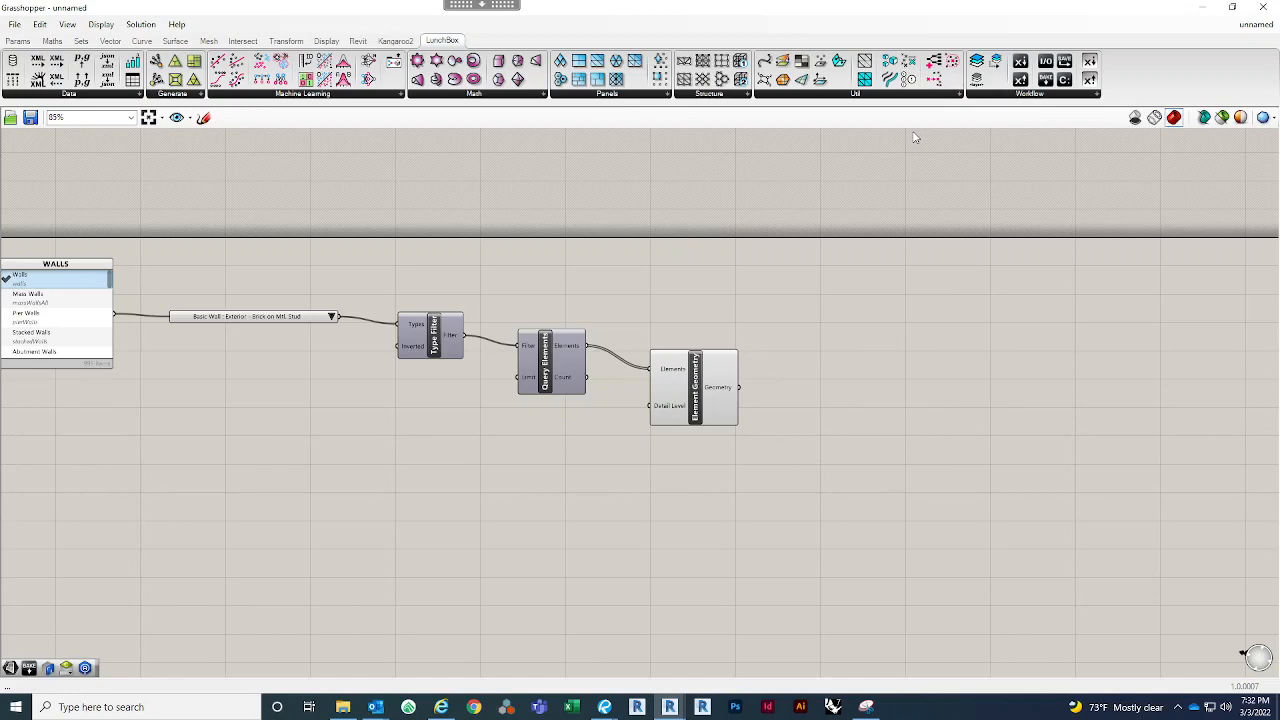
right_click_drag(797, 395, 840, 354)
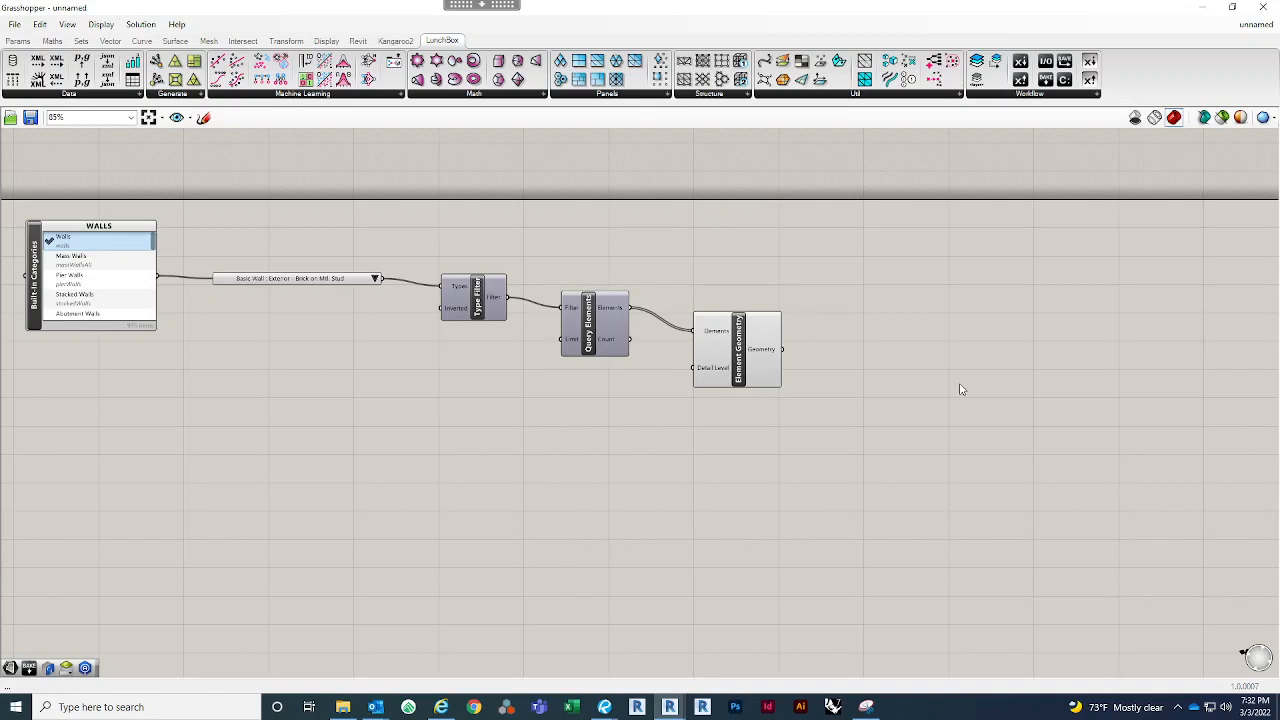
Step: Add a LunchBox Object Bake component to the canvas beyond the Element Geometry component
right_click_drag(960, 389, 900, 399)
double_click(910, 376)
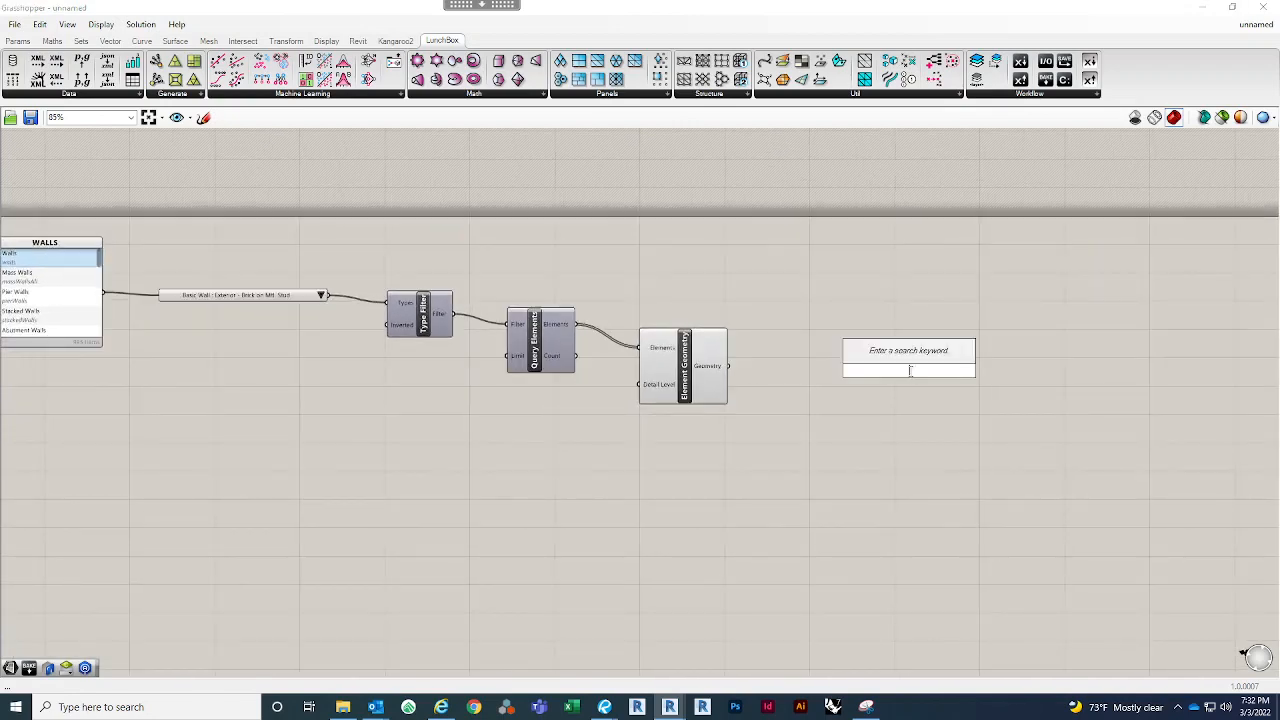
type("OBJE")
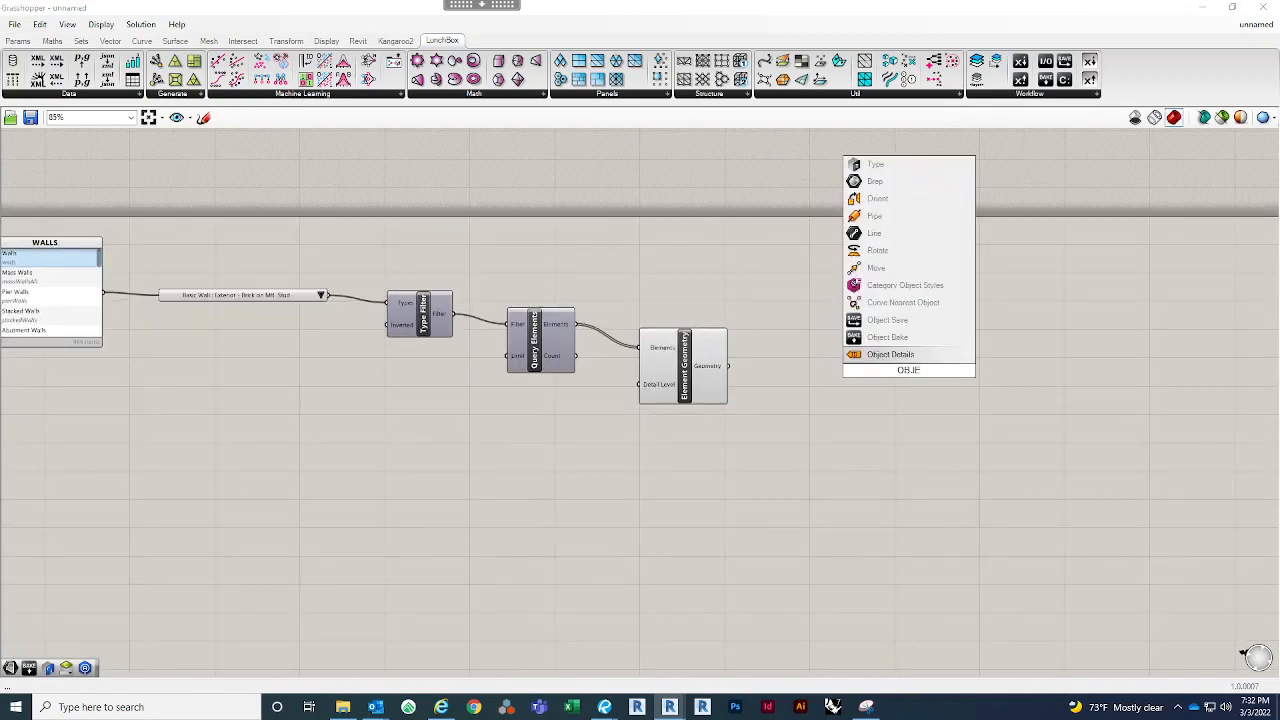
left_click(915, 337)
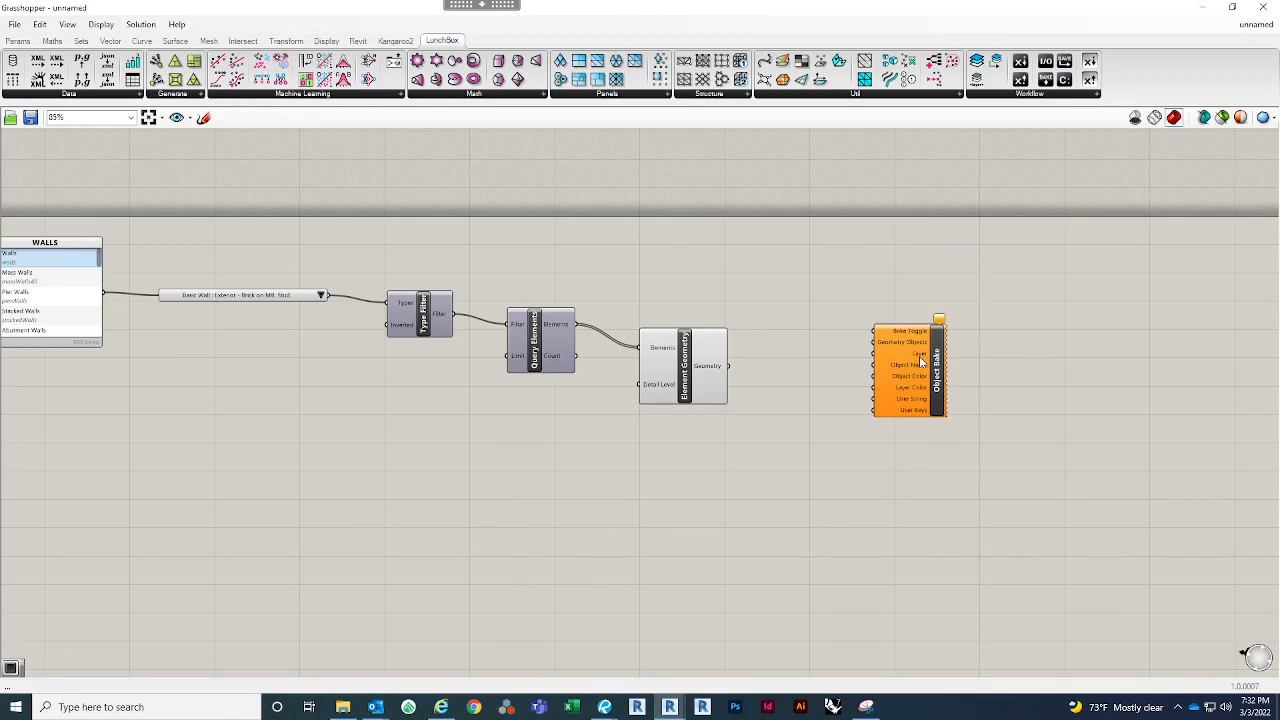
left_click_drag(919, 358, 951, 358)
left_click(910, 269)
scroll(922, 369, "up", 3)
right_click_drag(961, 370, 969, 350)
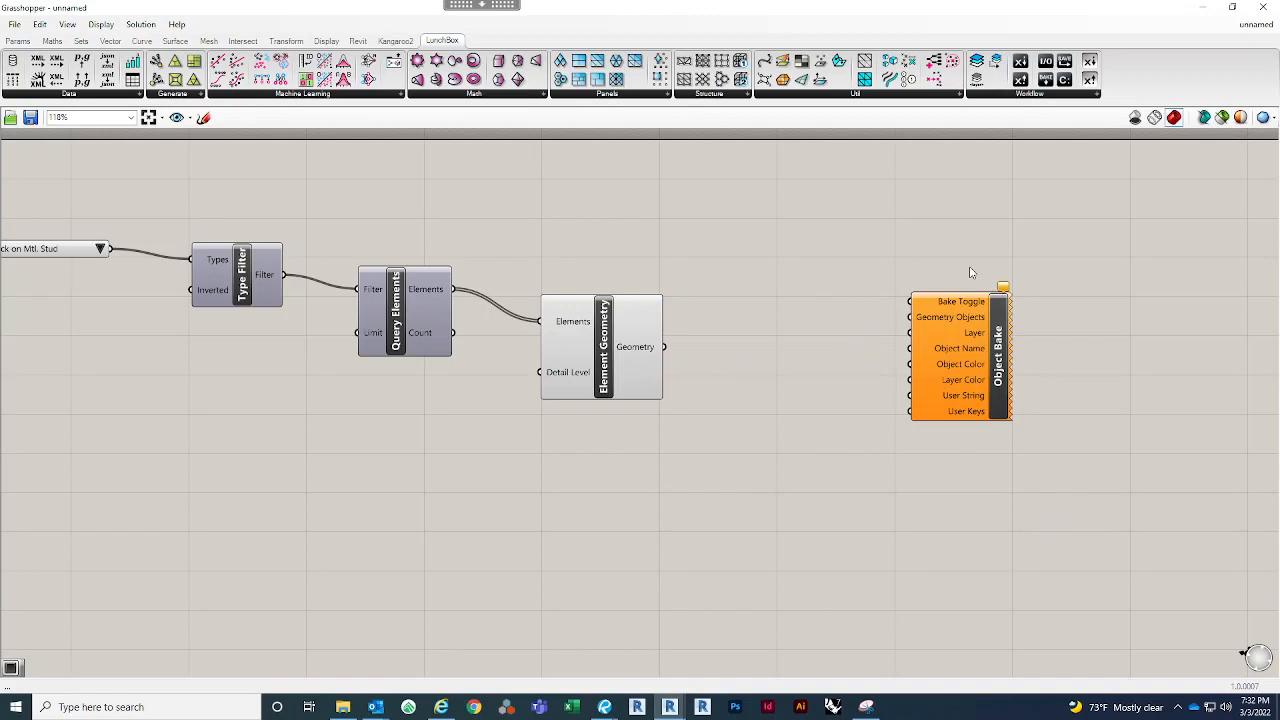
Step: Reposition the Object Bake component and connect the Element Geometry output to its Geometry Objects input
mouse_move(922, 302)
left_mouse_down()
mouse_move(877, 283)
mouse_move(927, 292)
left_mouse_up()
left_click_drag(981, 347, 984, 366)
right_click_drag(838, 238, 850, 309)
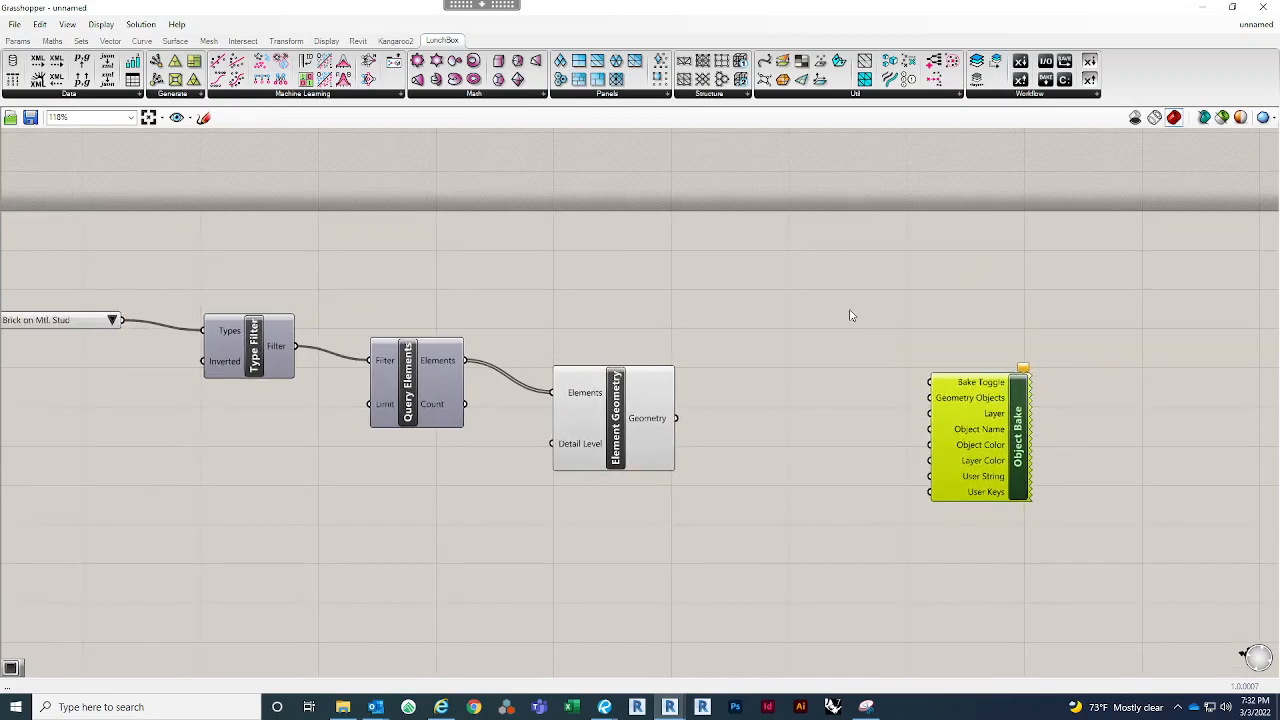
right_click_drag(906, 386, 910, 372)
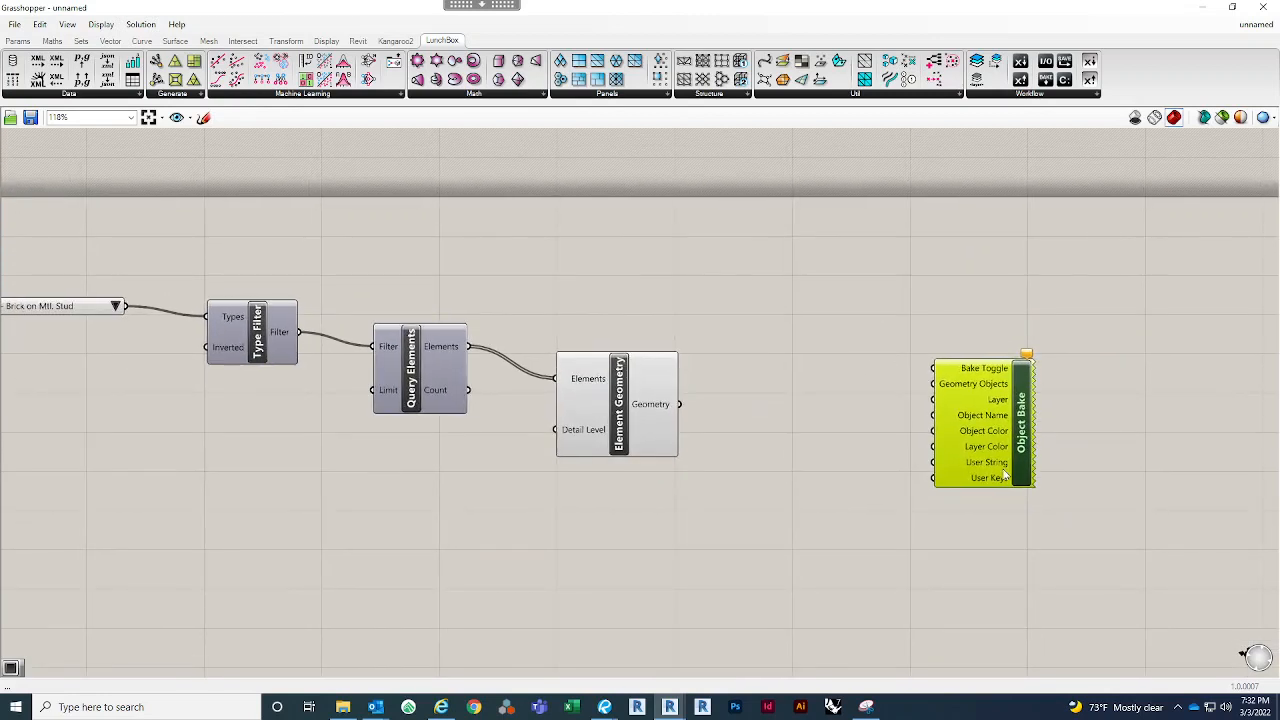
left_click_drag(960, 386, 950, 376)
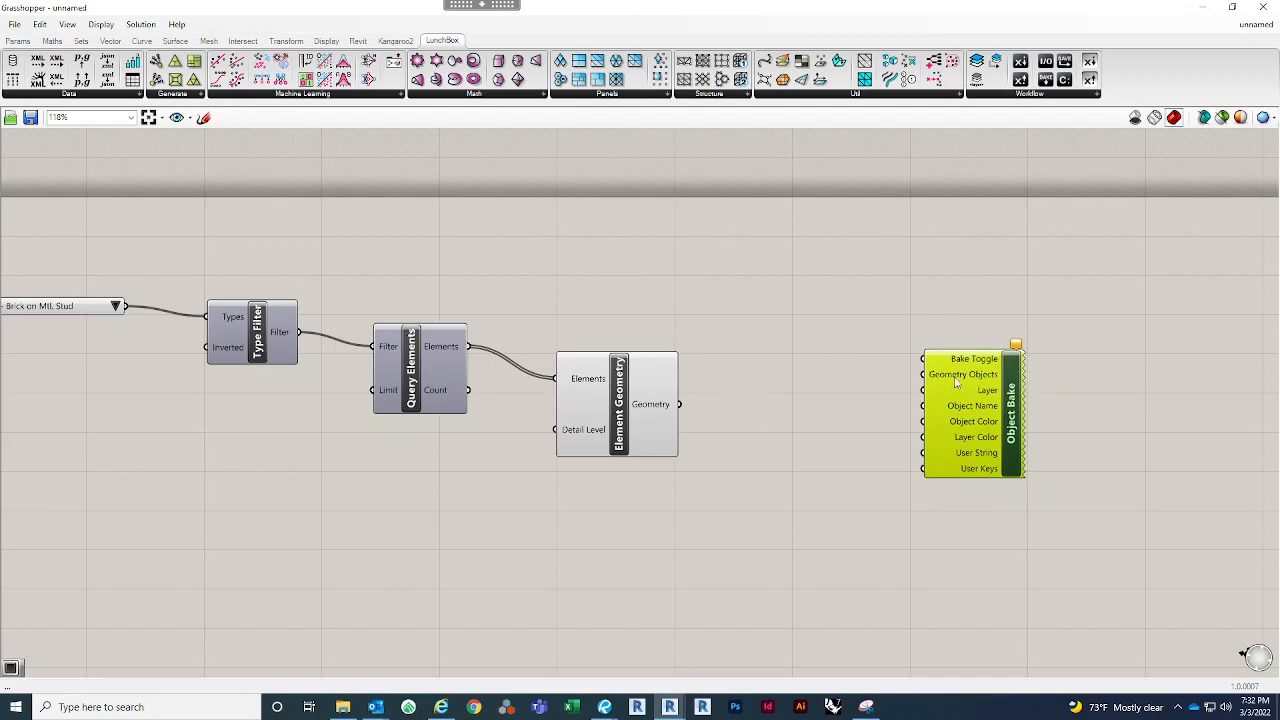
mouse_move(681, 405)
left_mouse_down()
mouse_move(851, 431)
mouse_move(927, 378)
mouse_move(939, 405)
mouse_move(925, 405)
left_mouse_up()
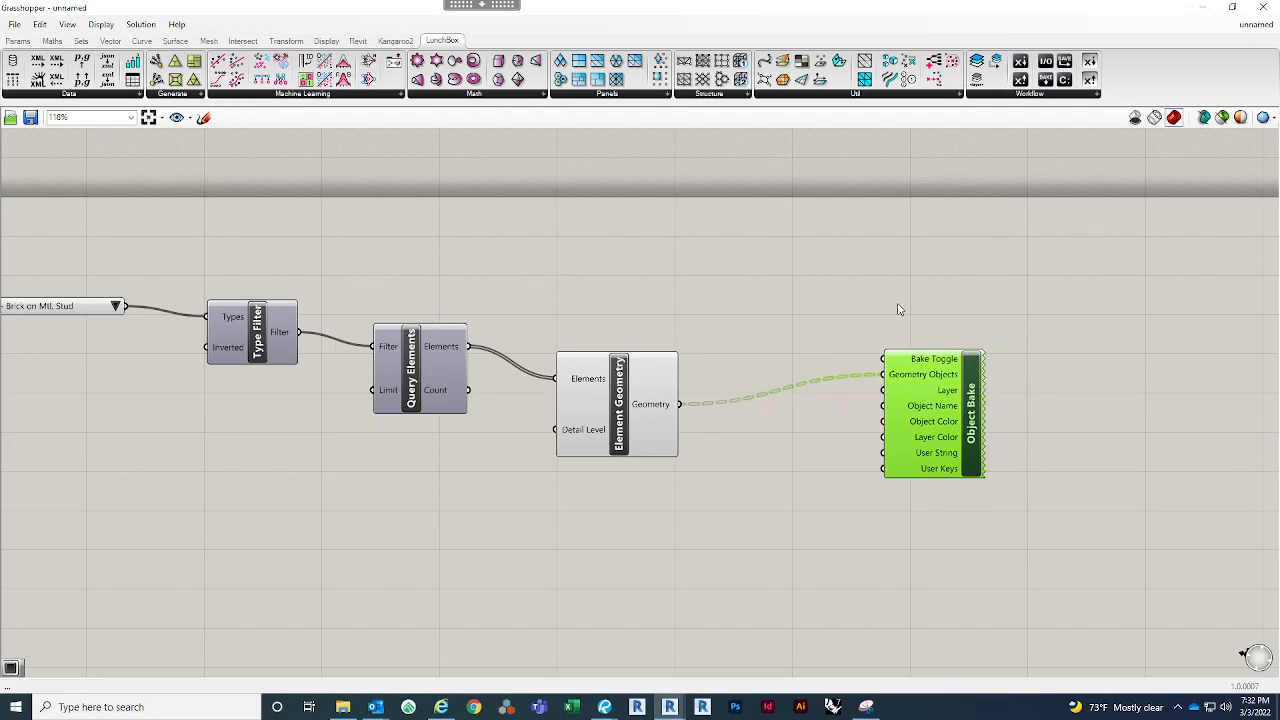
Step: Move the Object Bake component farther from Element Geometry to make room for its inputs
right_click_drag(897, 307, 874, 306)
left_click_drag(909, 410, 932, 410)
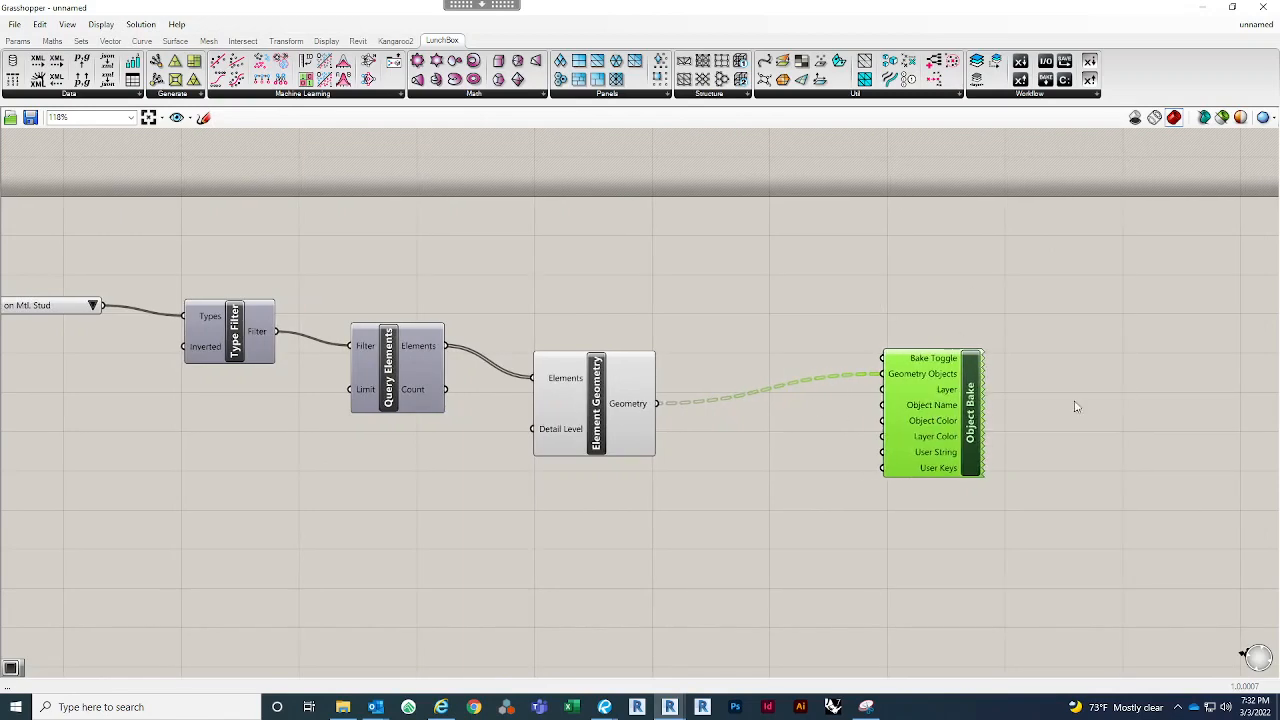
left_click_drag(914, 362, 948, 360)
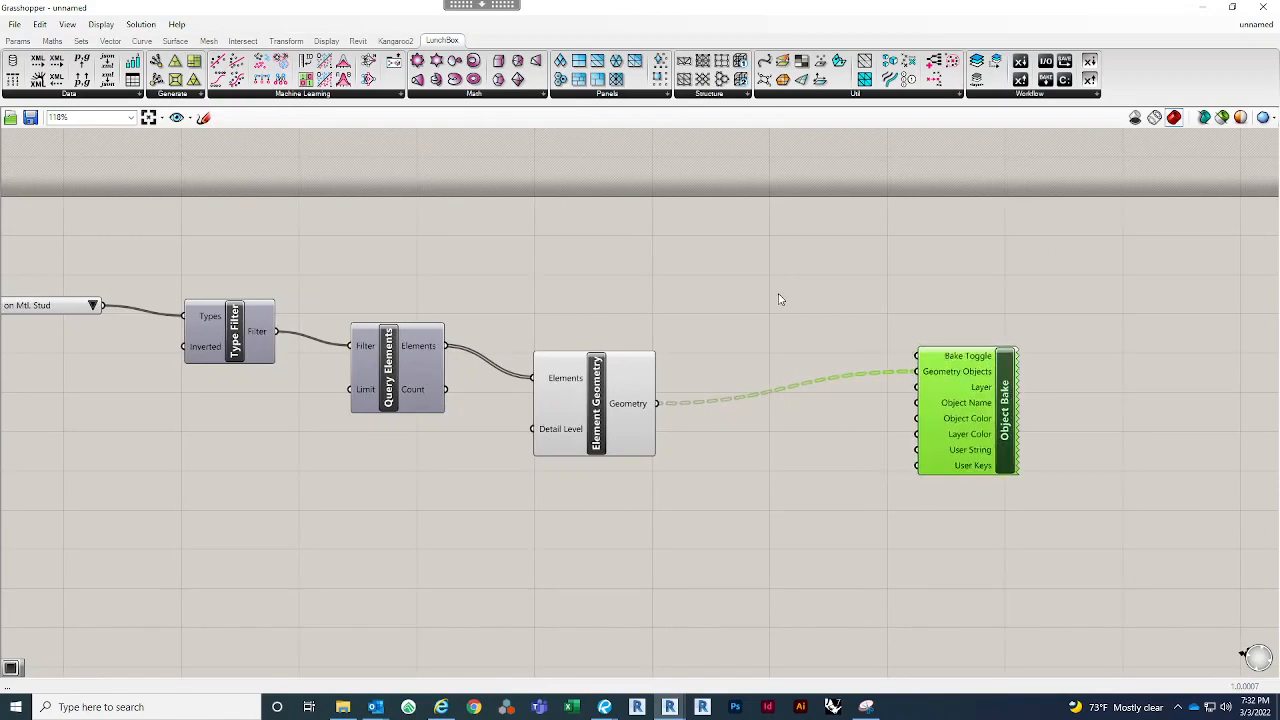
double_click(768, 275)
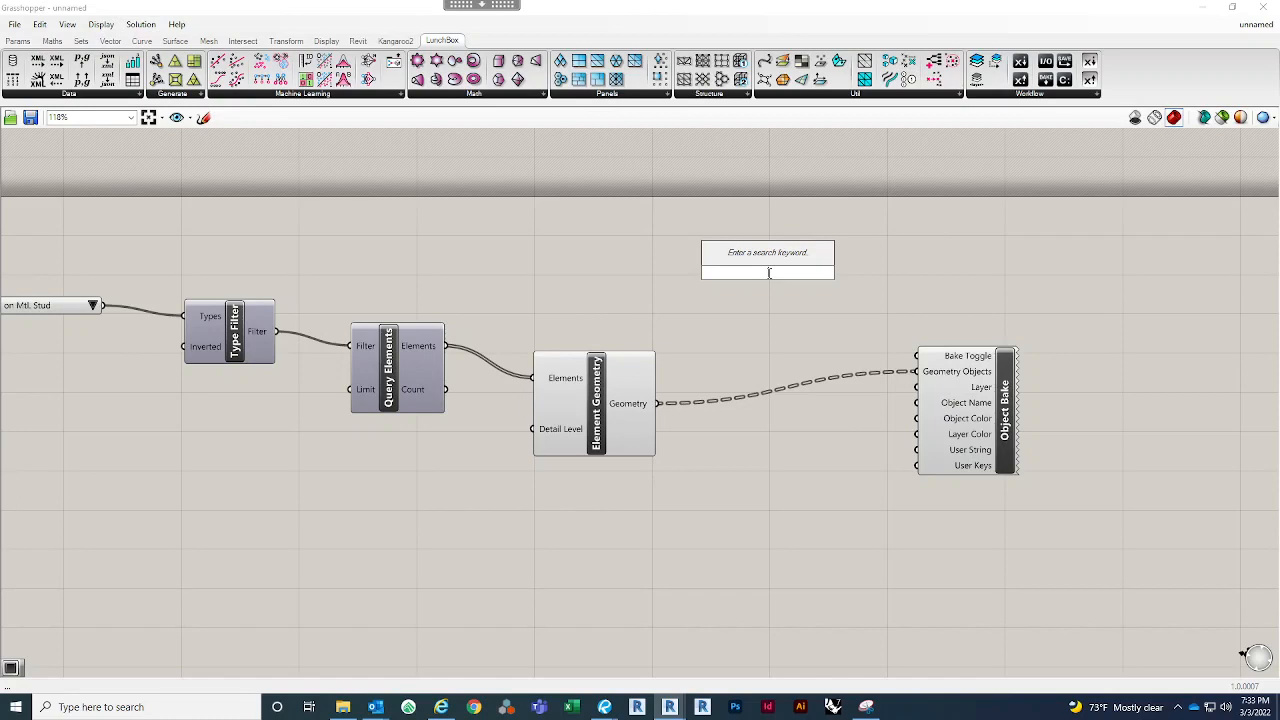
type("BOOL")
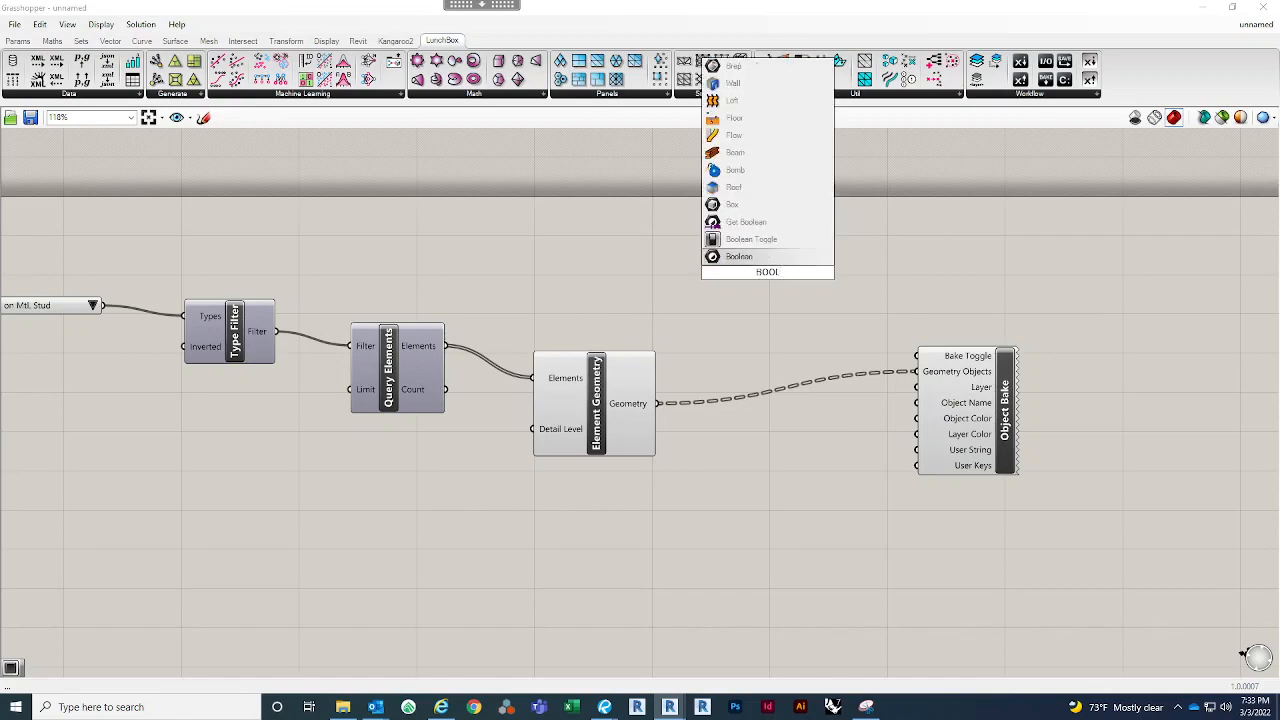
left_click(760, 239)
left_click_drag(757, 273, 765, 292)
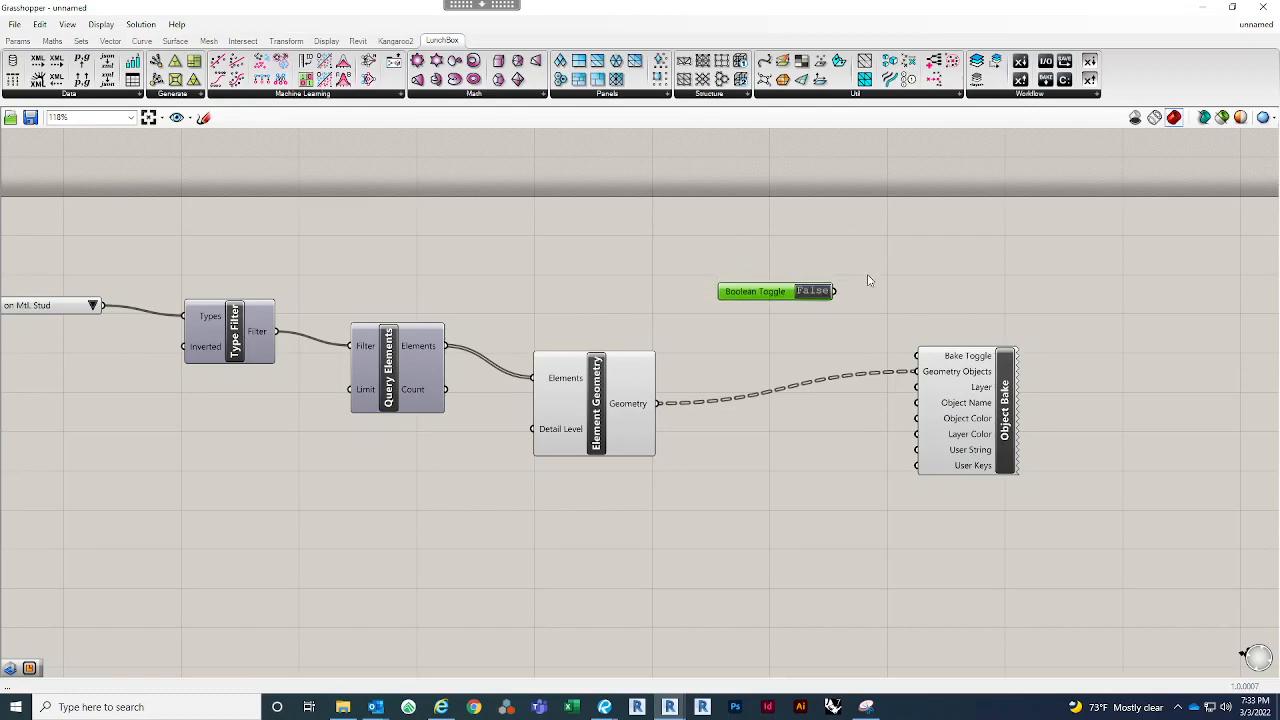
double_click(815, 291)
key("Delete")
Step: Add a Button component to the canvas just above the wire between Element Geometry and Object Bake
double_click(791, 323)
type("button")
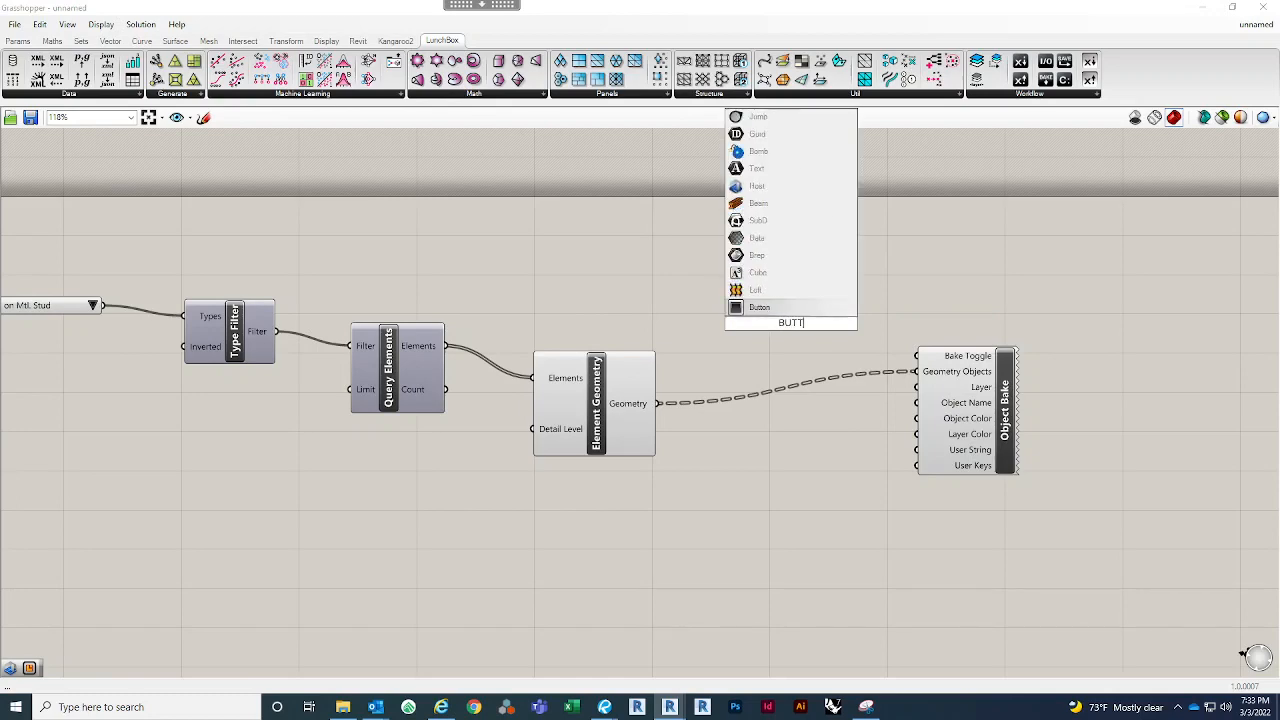
key("Return")
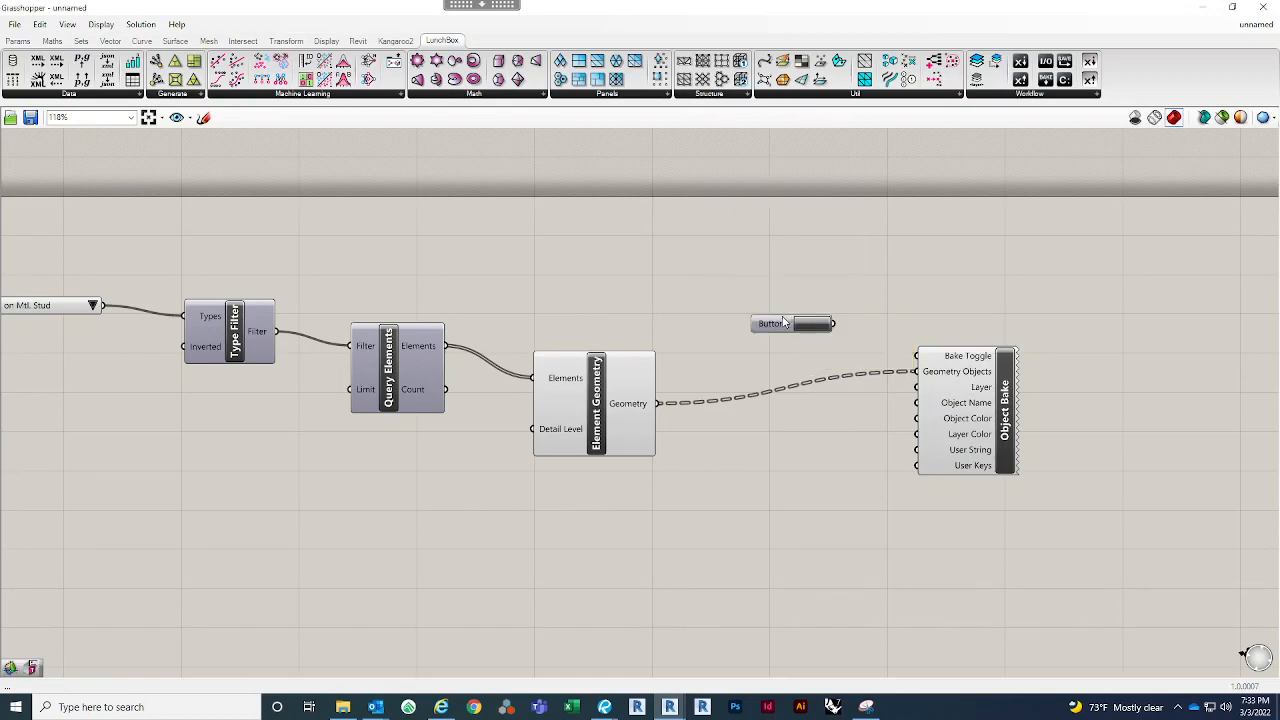
left_click_drag(784, 320, 793, 318)
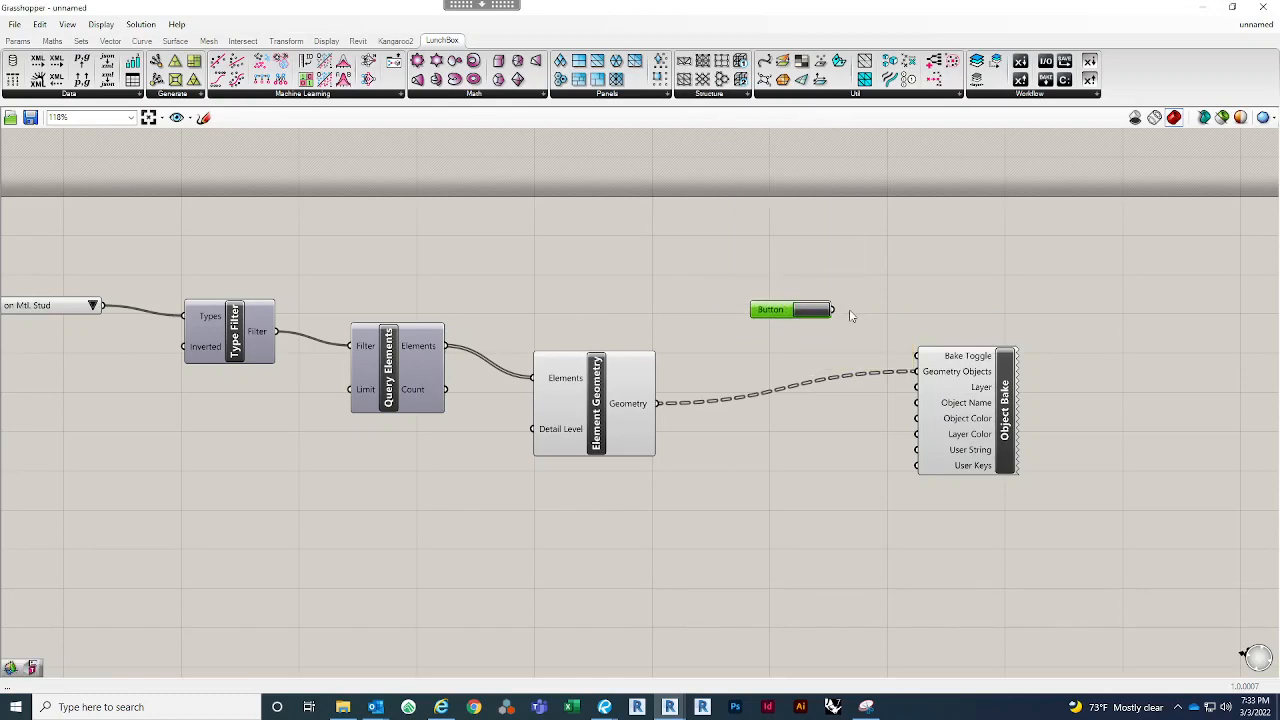
Step: Test the Button's output by wiring it to a temporary Panel and triggering it, and delete the Panel
double_click(964, 267)
type("panel")
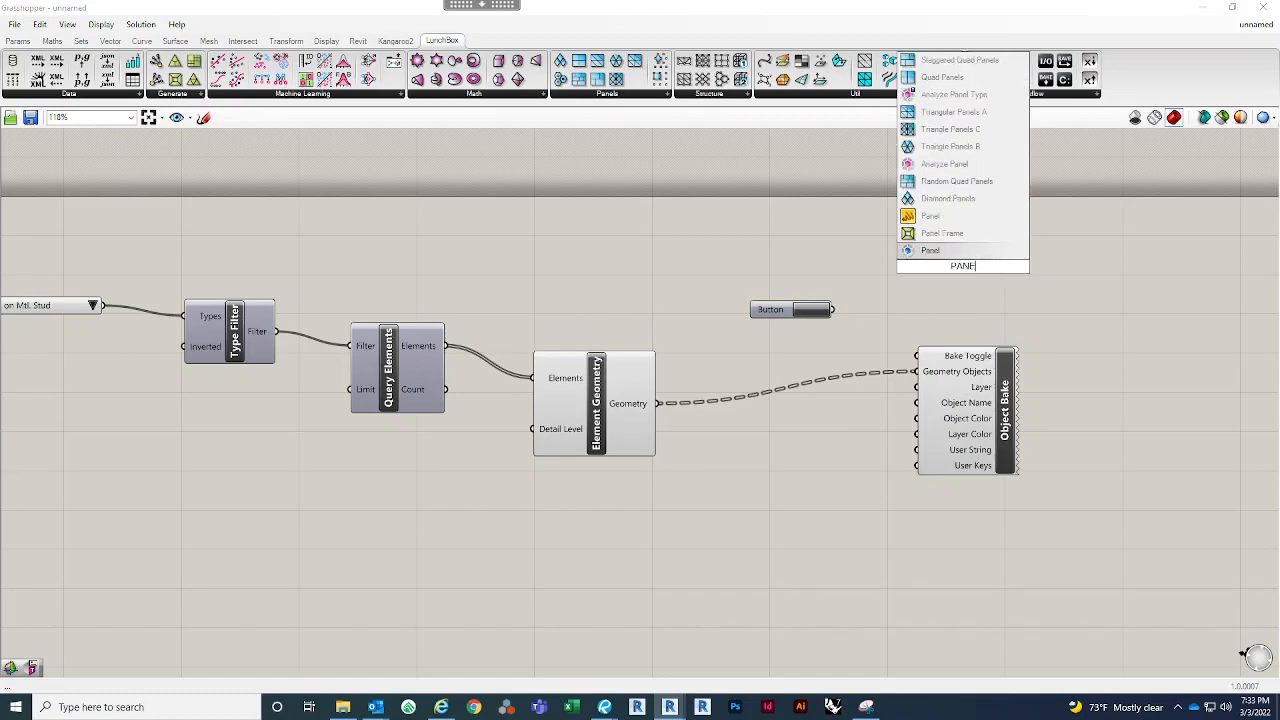
key("Return")
left_click_drag(834, 310, 899, 267)
left_click(821, 314)
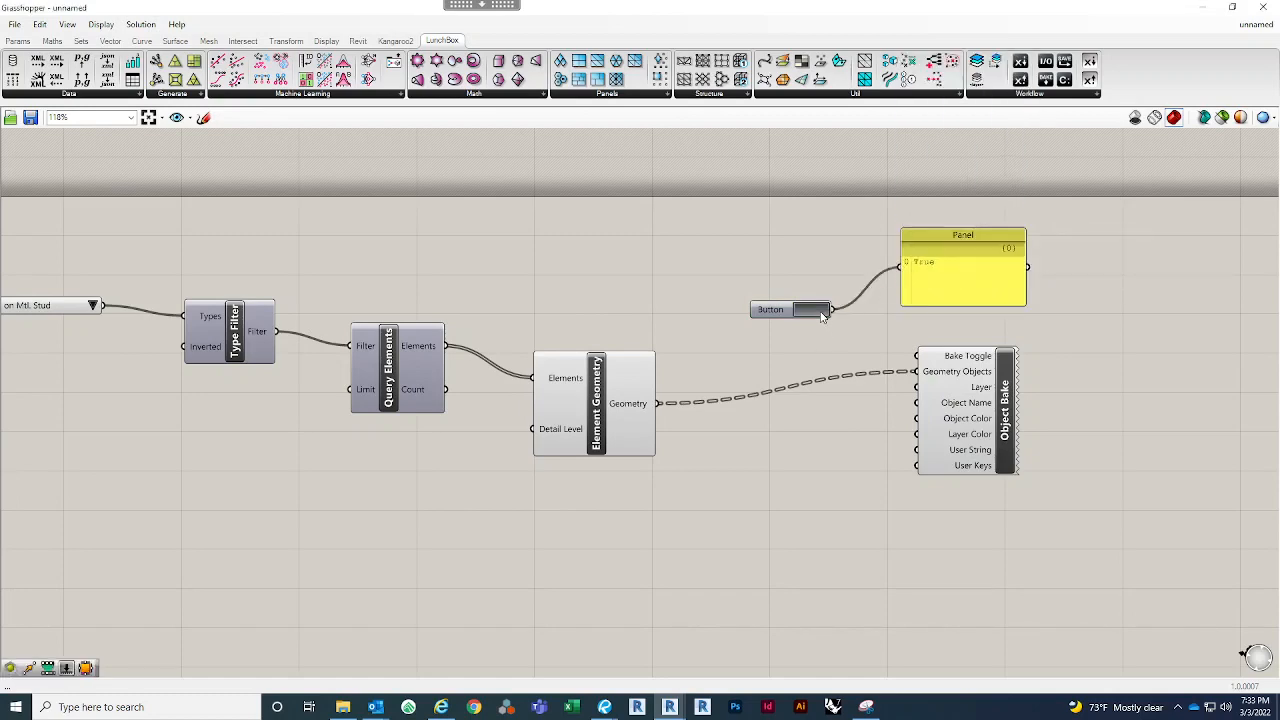
left_click(1005, 258)
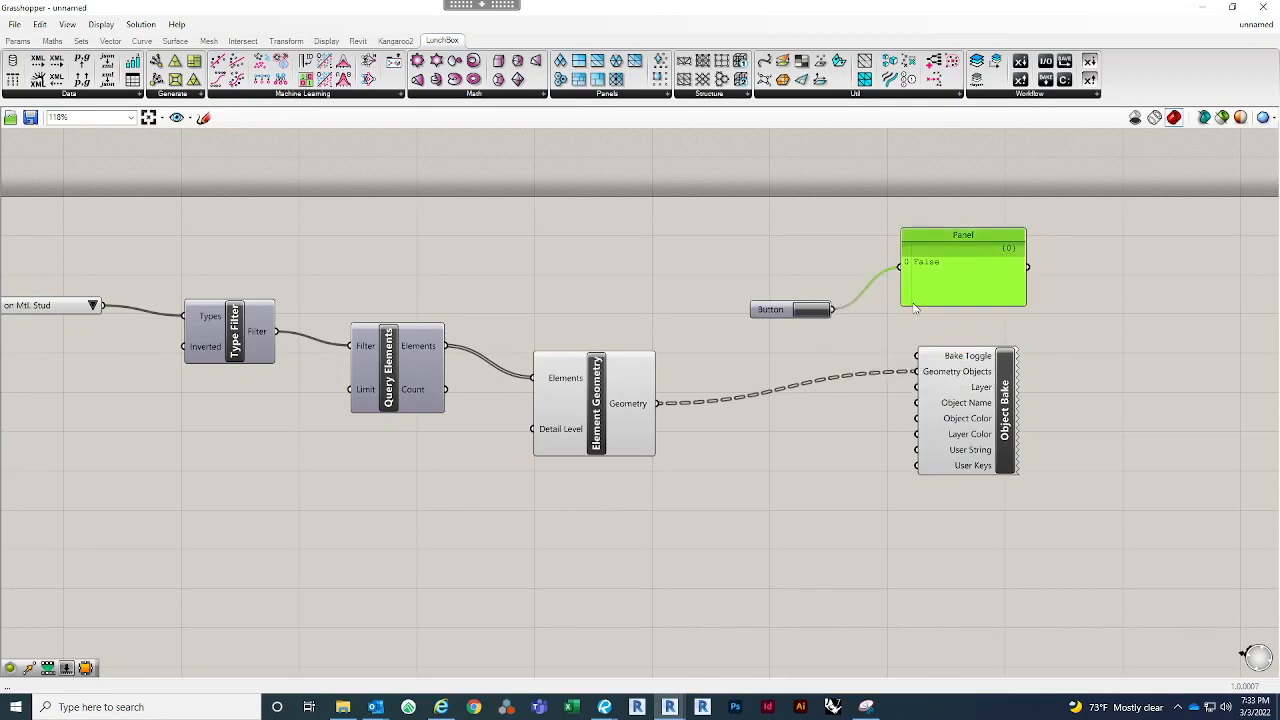
key("Delete")
Step: Connect the Button to Object Bake's Bake Toggle input and adjust the placement of both components
left_click_drag(834, 310, 916, 356)
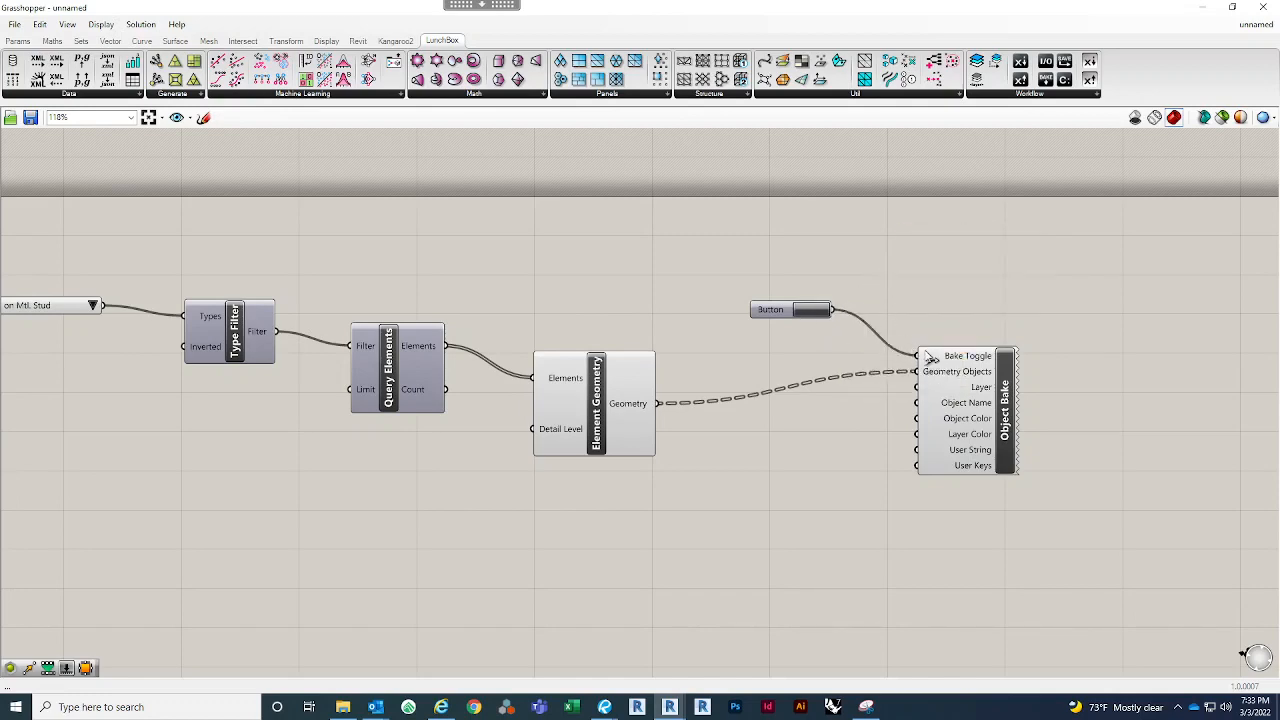
left_click_drag(988, 433, 981, 447)
left_click(937, 313)
right_click_drag(942, 317, 949, 255)
left_click_drag(773, 250, 794, 284)
right_click_drag(855, 214, 930, 225)
right_click_drag(880, 413, 851, 386)
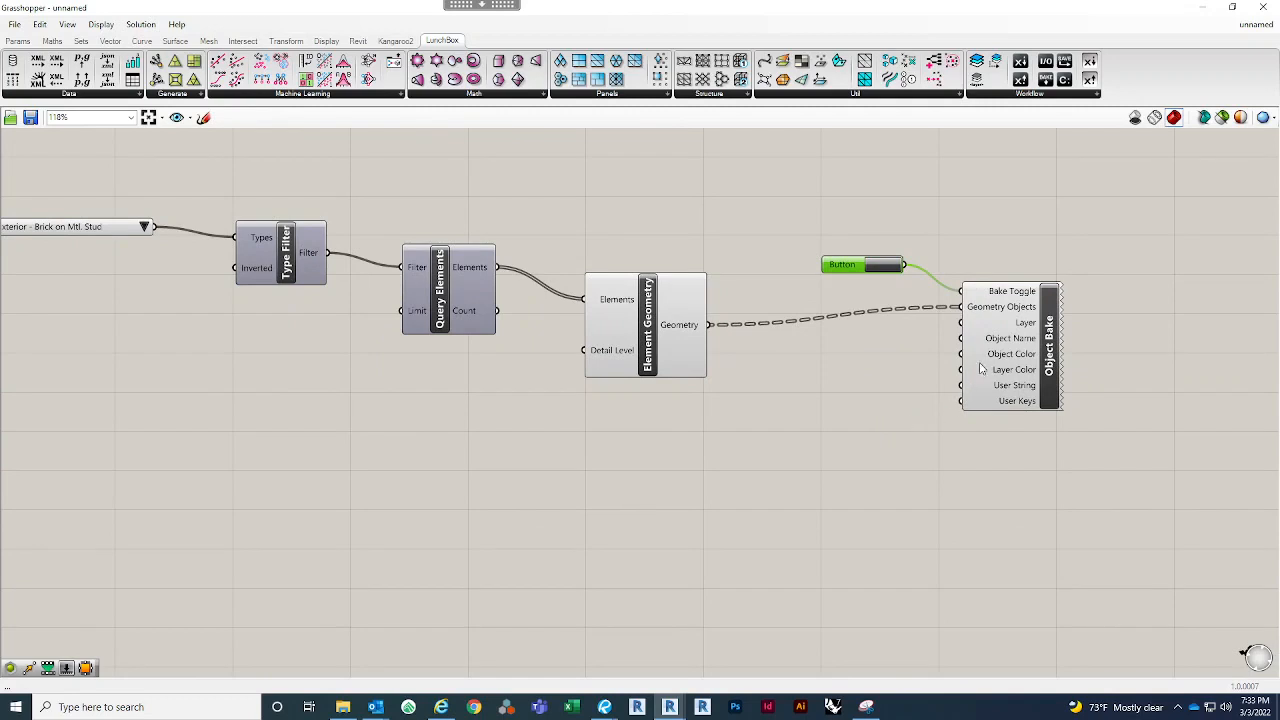
left_click_drag(983, 368, 998, 371)
right_click_drag(967, 223, 982, 216)
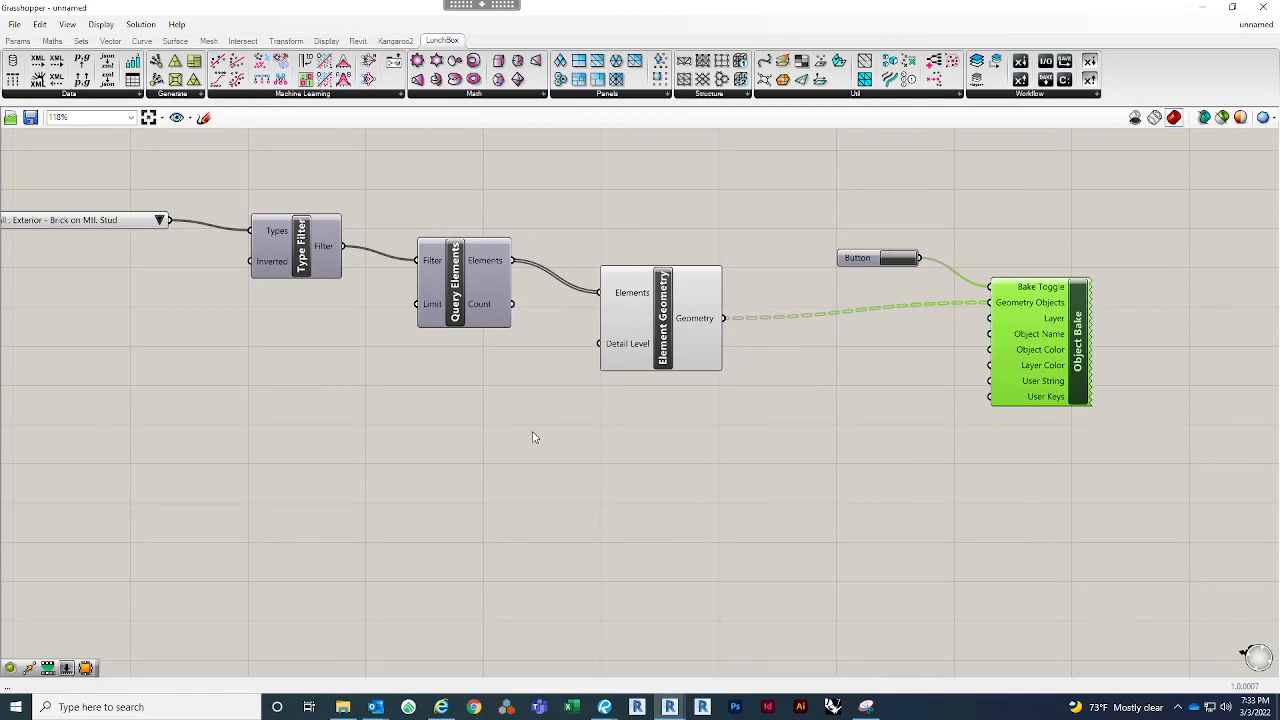
Step: Add a Type Identity component below Query Elements
right_click_drag(447, 411, 499, 432)
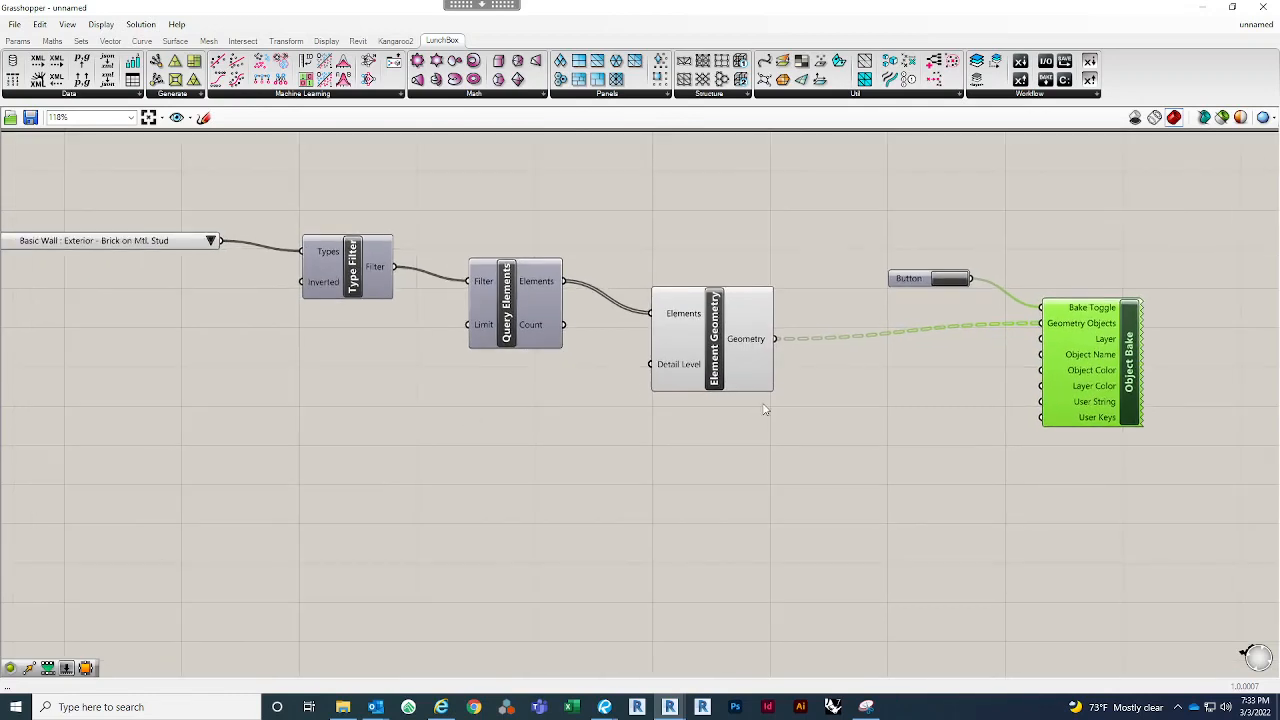
double_click(503, 452)
type("TYPE IDE")
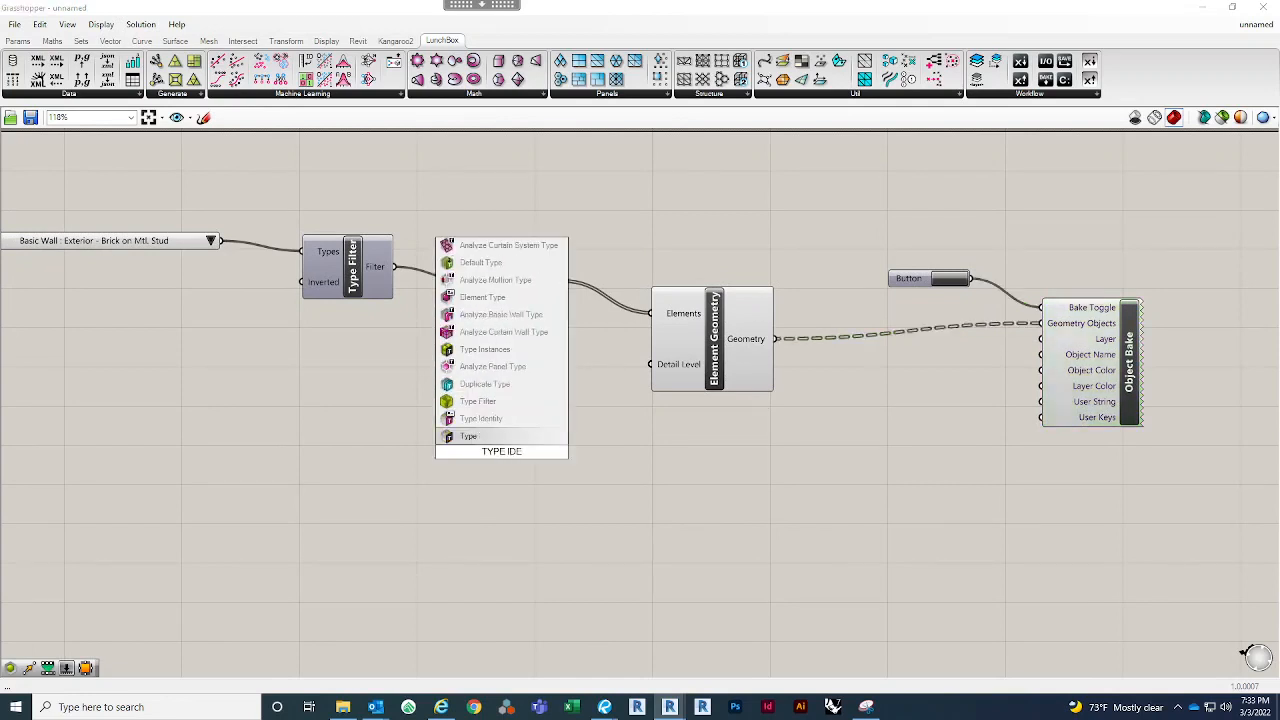
left_click(497, 419)
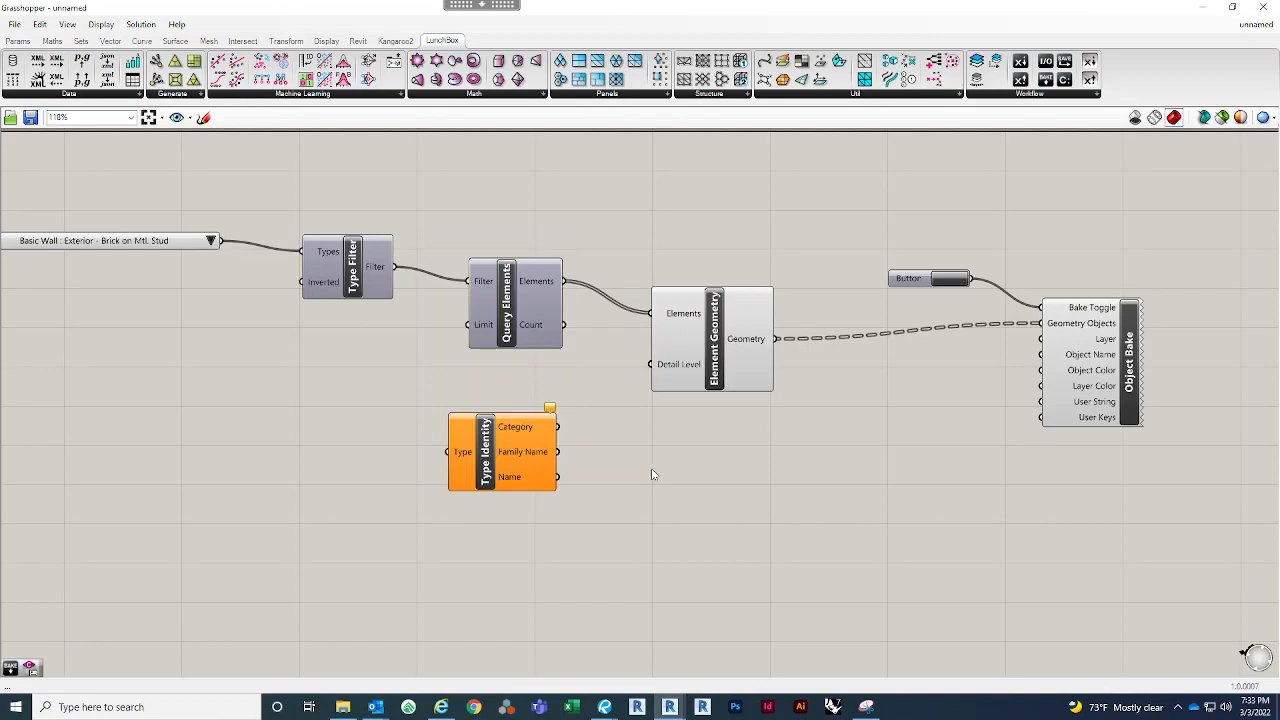
Step: Add a Category Identity component and place it below Type Identity
double_click(631, 560)
type("CEI")
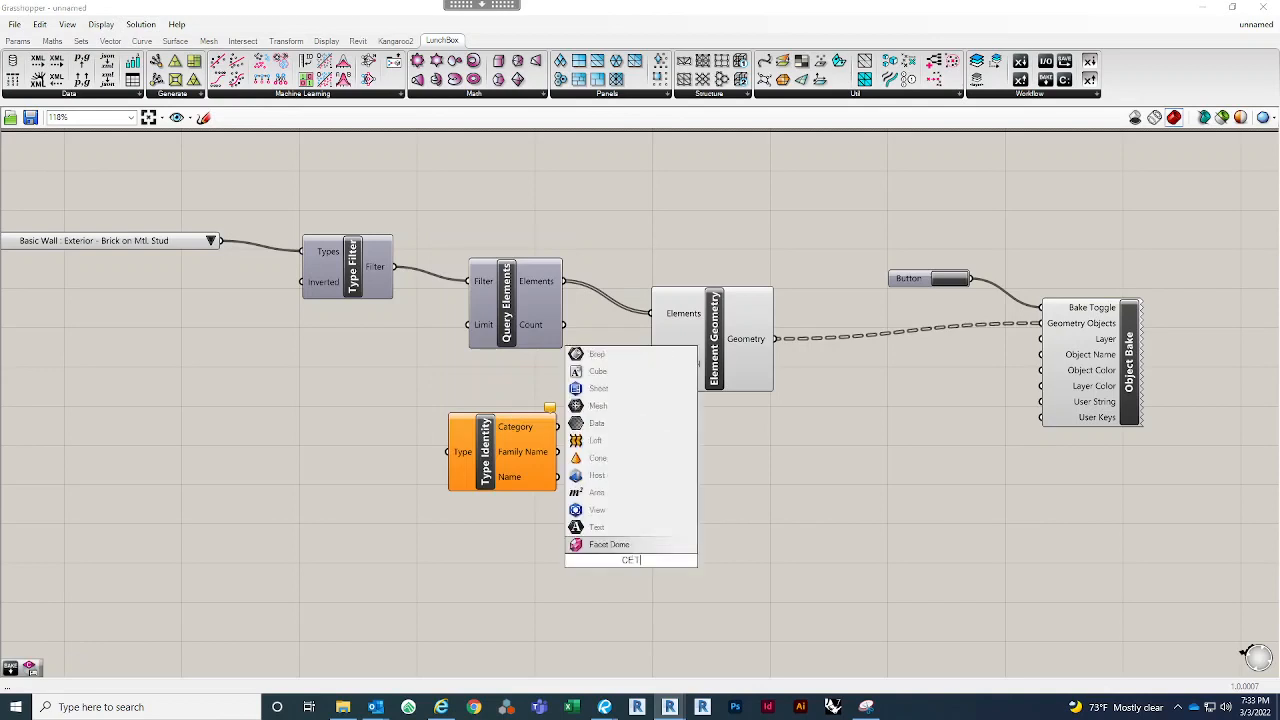
key("BackSpace")
key("BackSpace")
type("AGE")
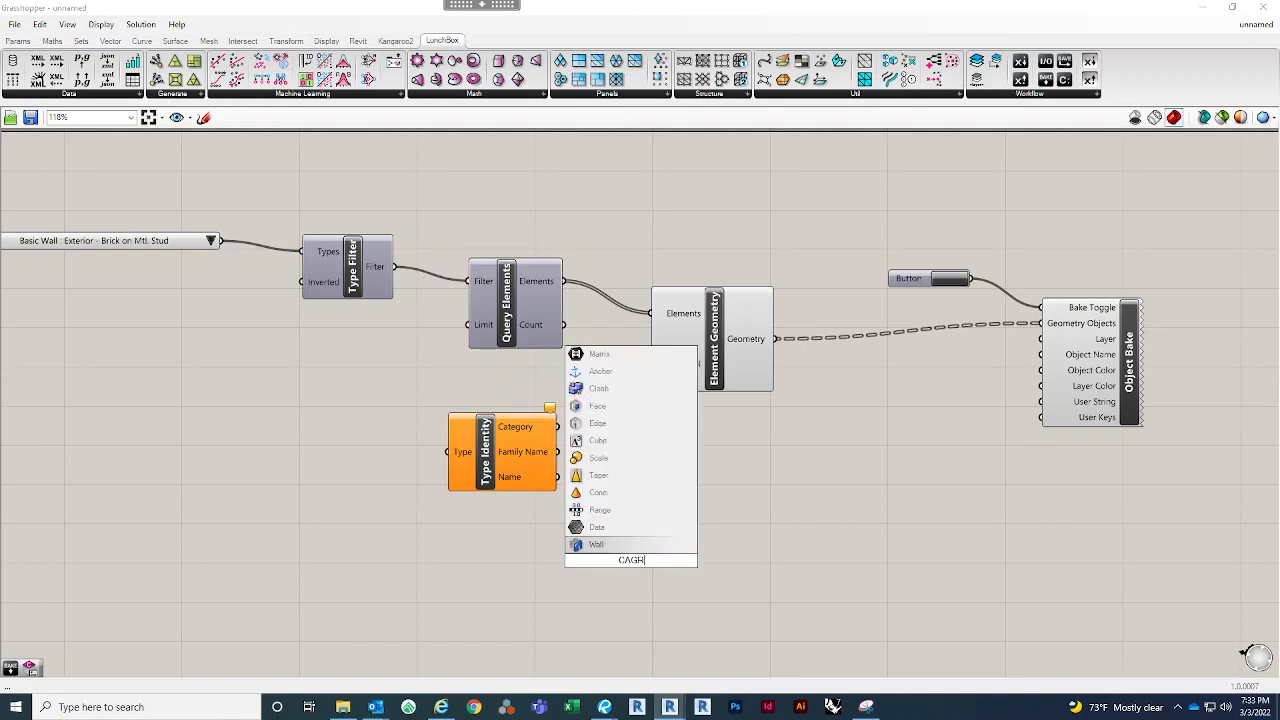
key("BackSpace")
key("BackSpace")
type("TEGOR")
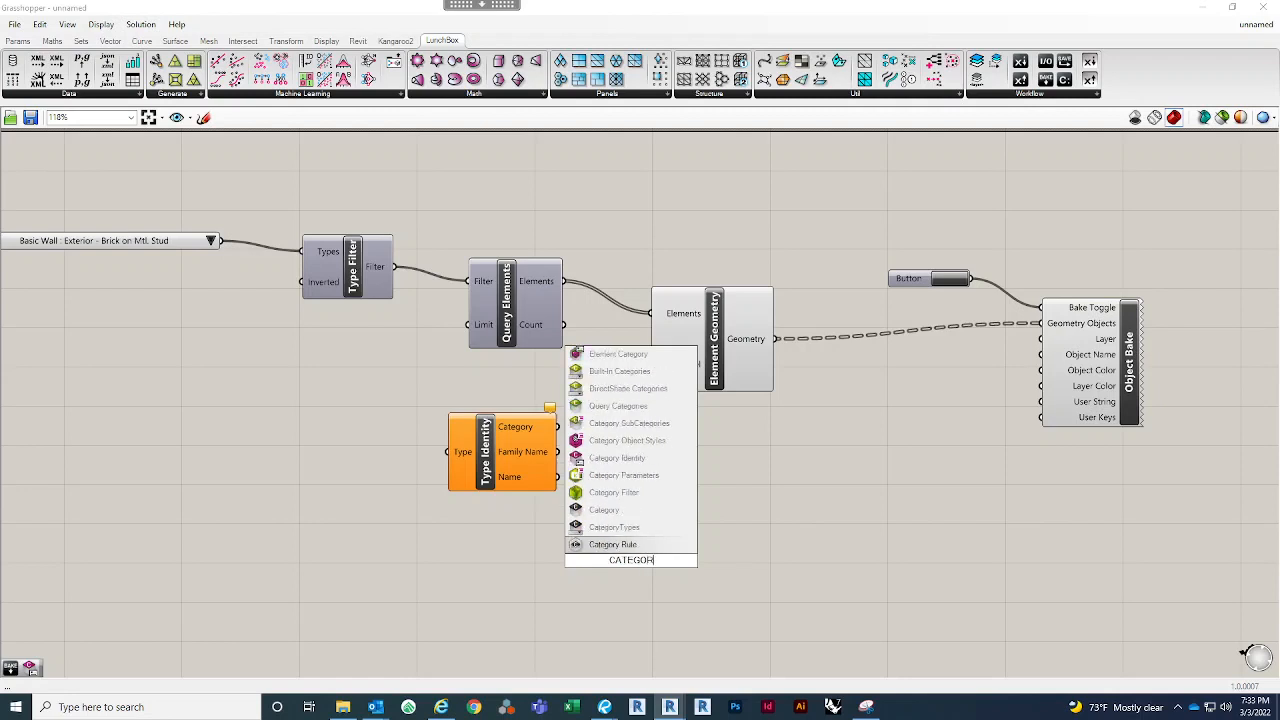
left_click(617, 457)
left_click_drag(591, 530, 479, 566)
Step: Connect the Basic Wall : Exterior - Brick on Mtl. Stud type picker to the Type input of Type Identity
right_click_drag(369, 490, 516, 484)
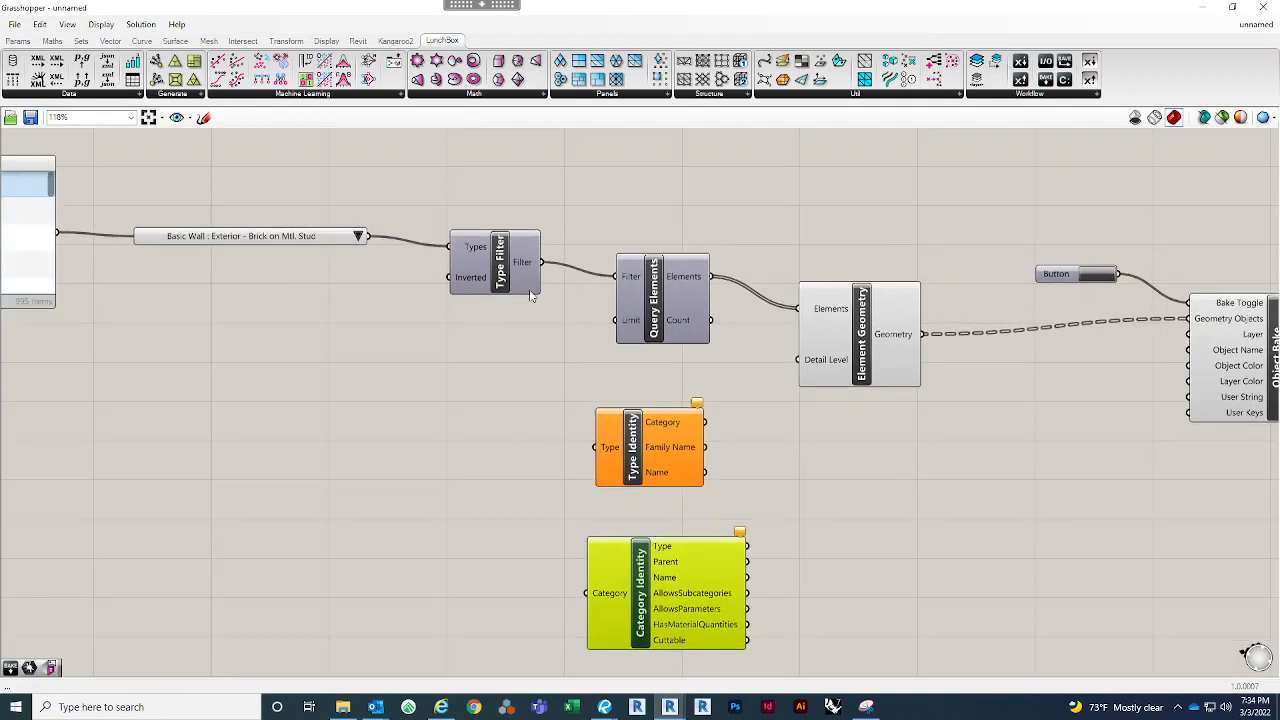
left_click(360, 238)
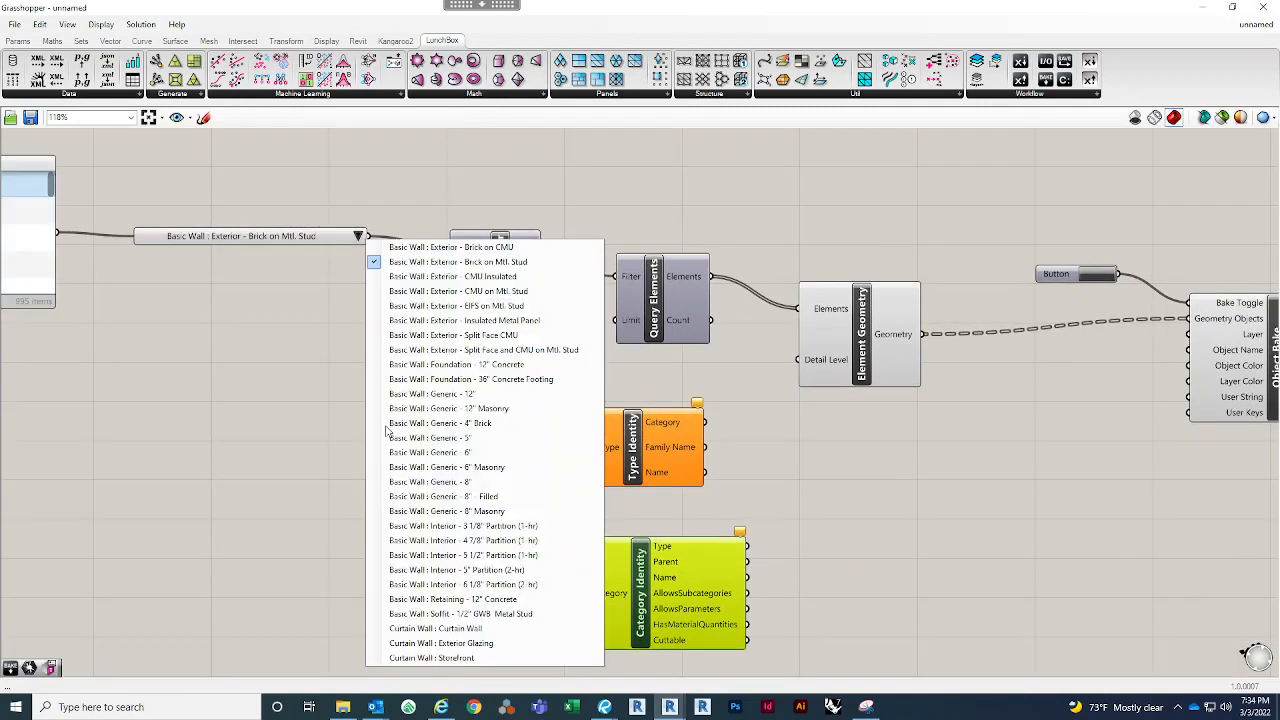
left_click(318, 357)
left_click_drag(368, 236, 598, 458)
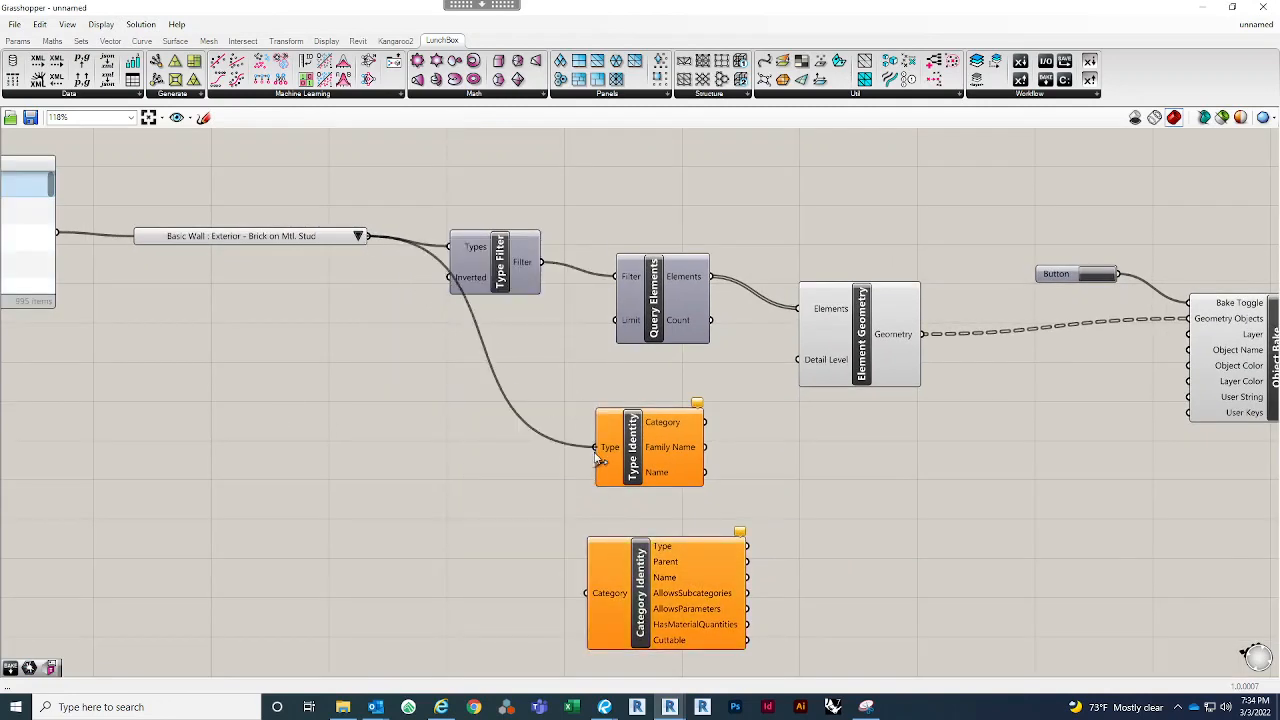
right_click_drag(503, 491, 457, 446)
Step: Connect the Query Elements output to Category Identity's Category input and arrange both identity components beneath Query Elements
left_click(605, 540)
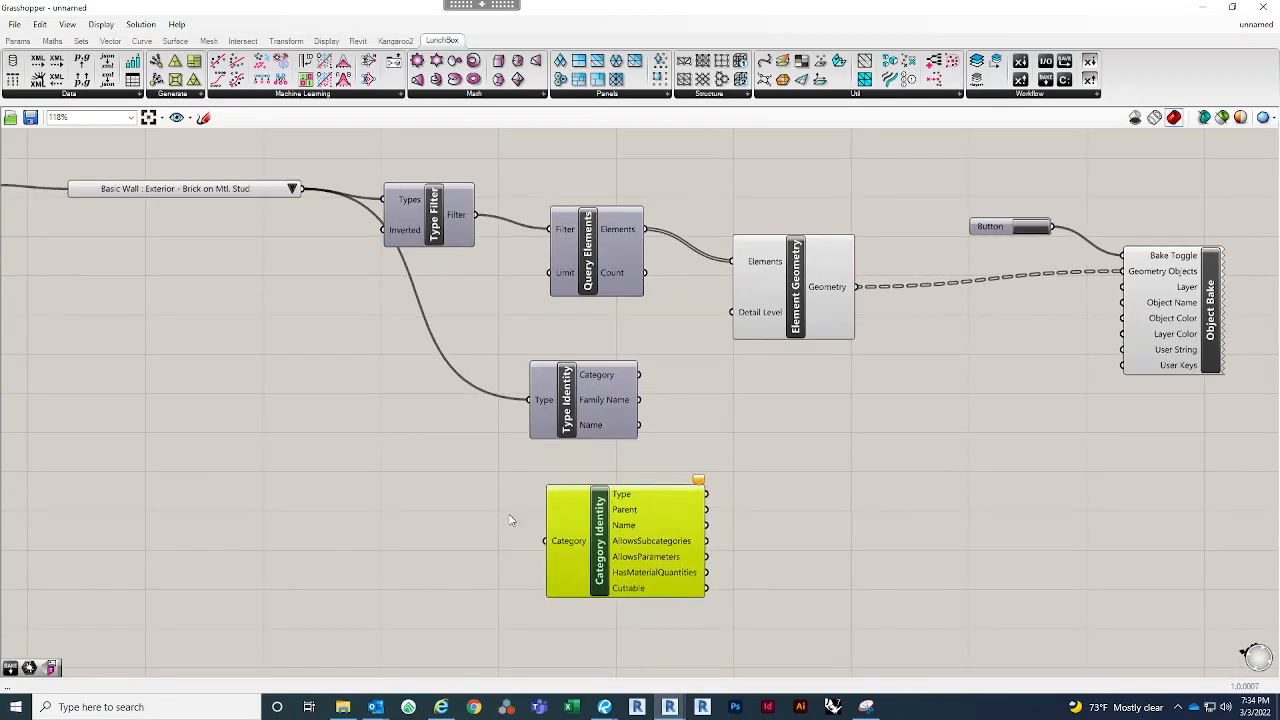
left_click(763, 391)
right_click_drag(763, 391, 691, 373)
left_click(581, 531)
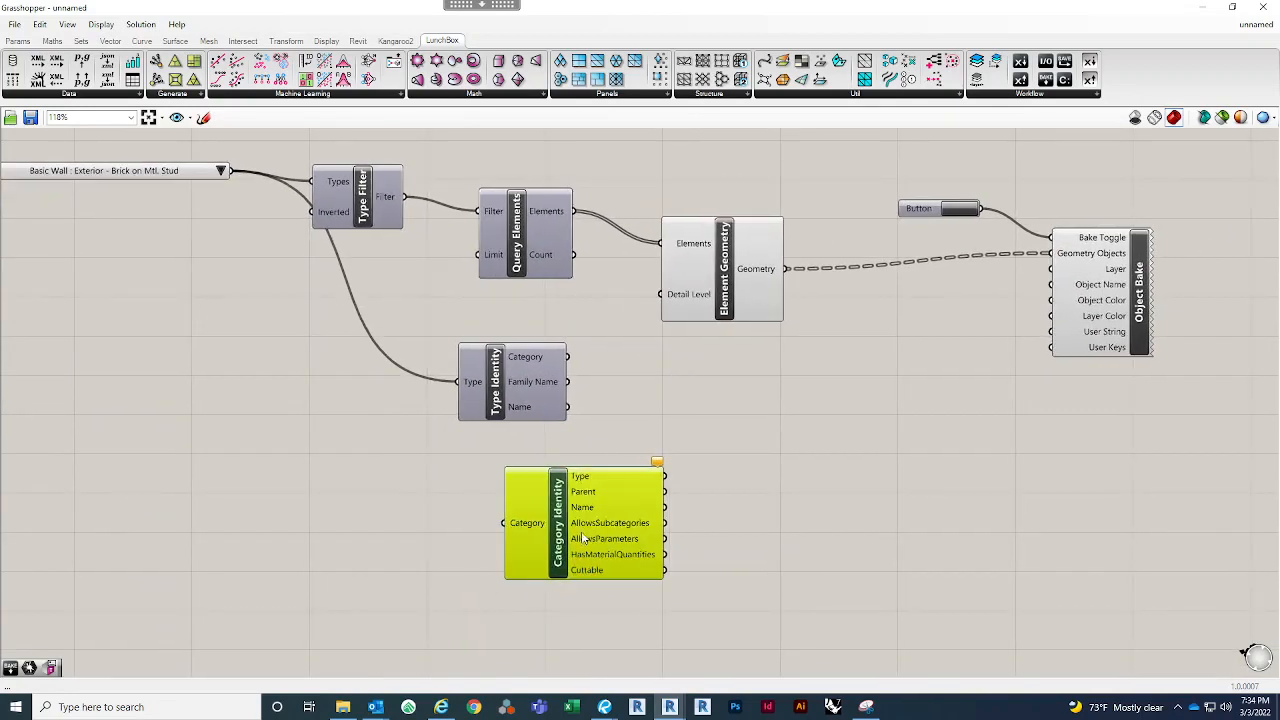
left_click(603, 306)
left_click_drag(574, 211, 503, 523)
left_click_drag(630, 478, 568, 478)
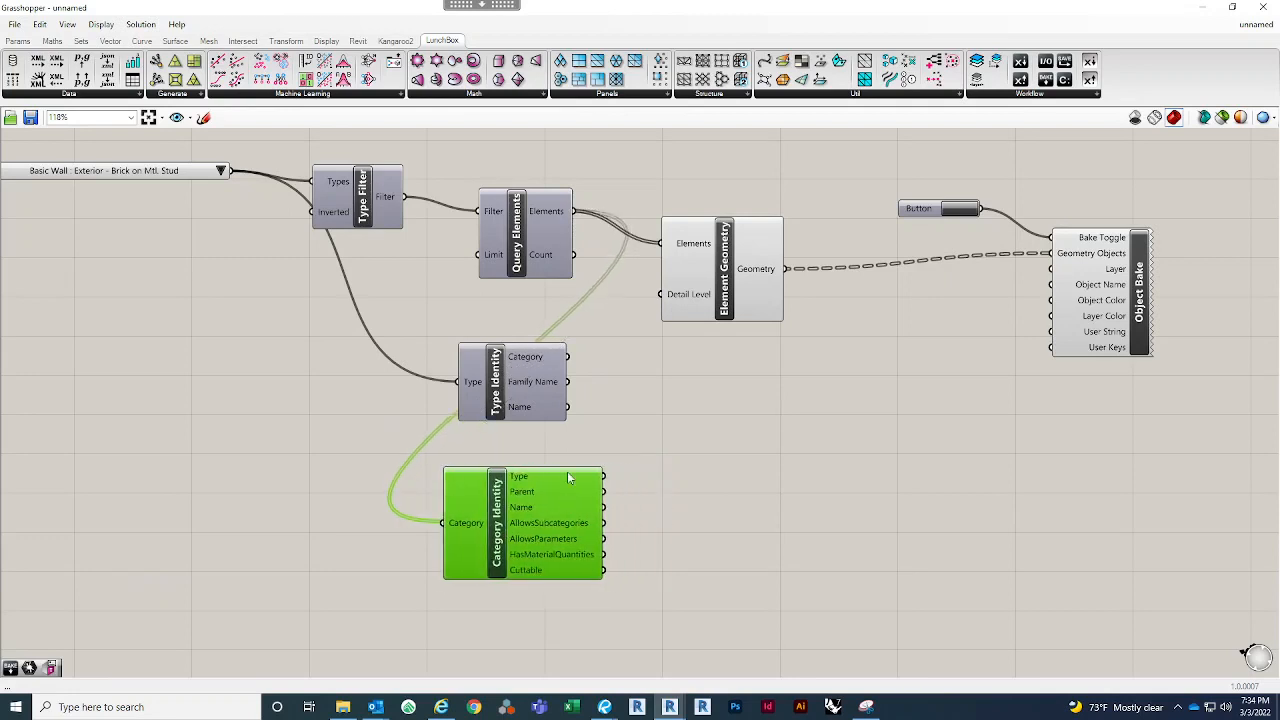
left_click_drag(485, 376, 494, 388)
left_click(655, 489)
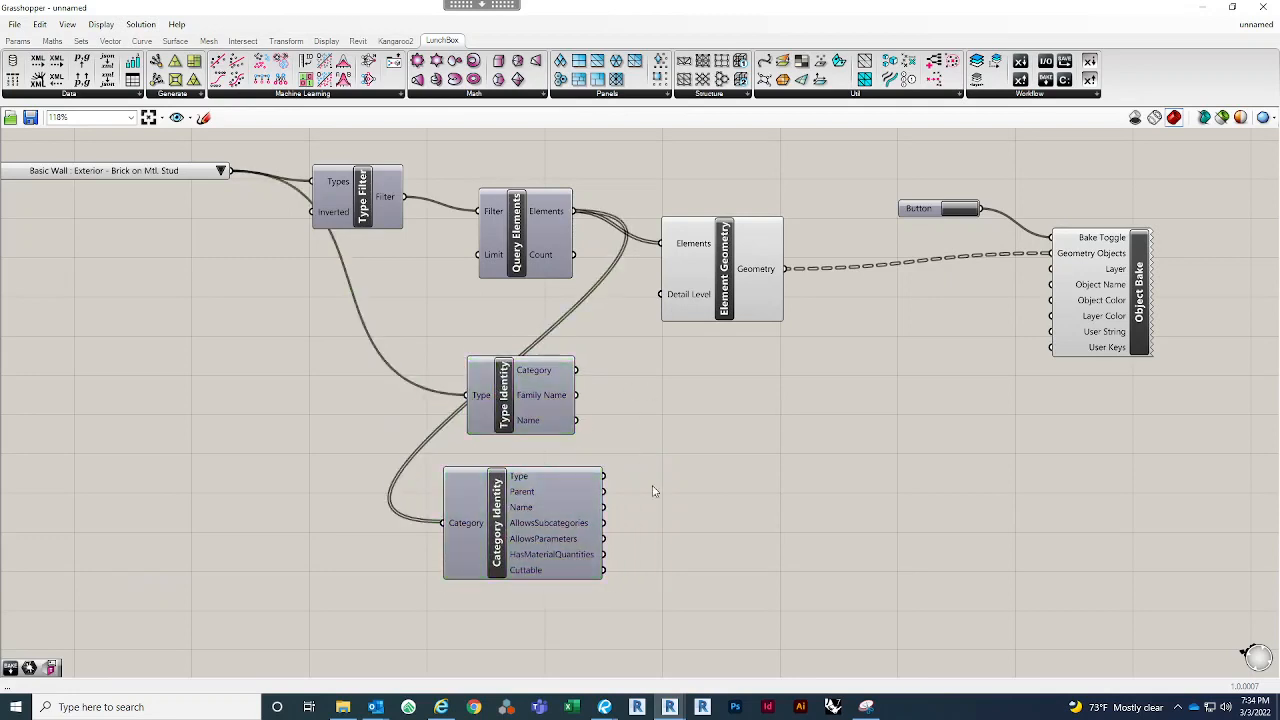
Step: Add a text Panel to the canvas and position it beside Type Identity, below Element Geometry
double_click(730, 478)
type("PANE")
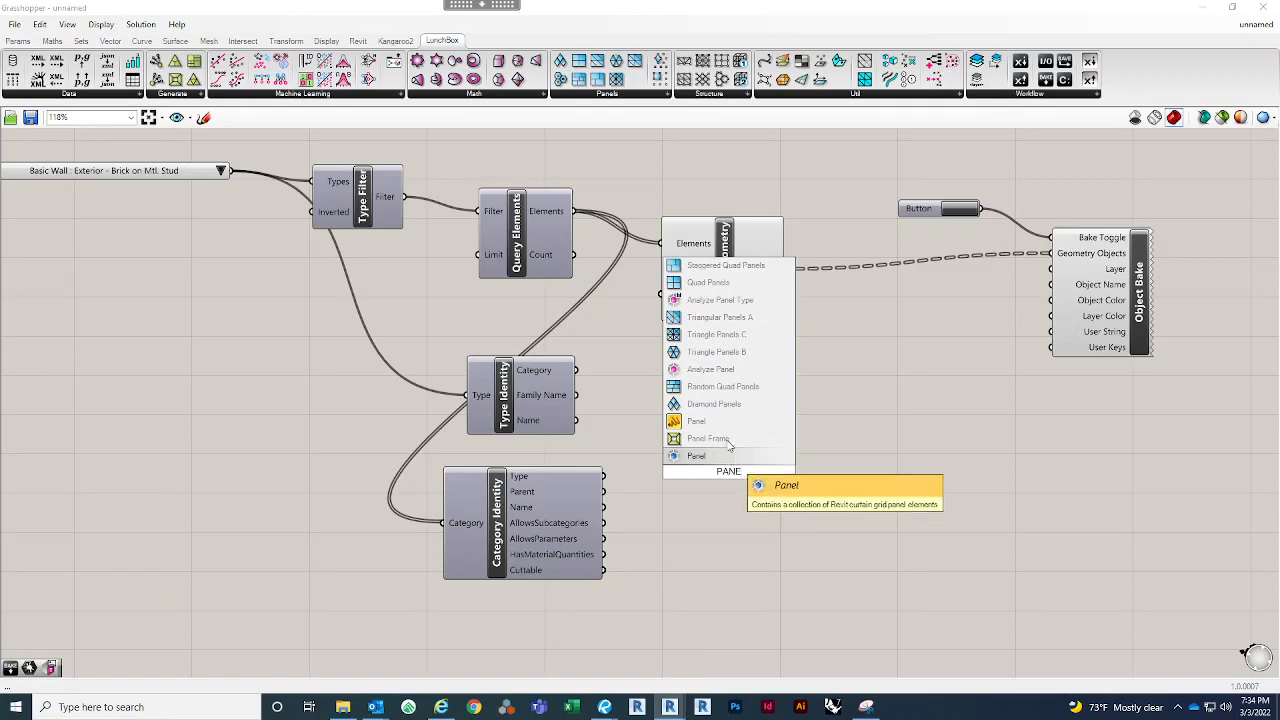
left_click(697, 421)
left_click_drag(721, 463, 740, 437)
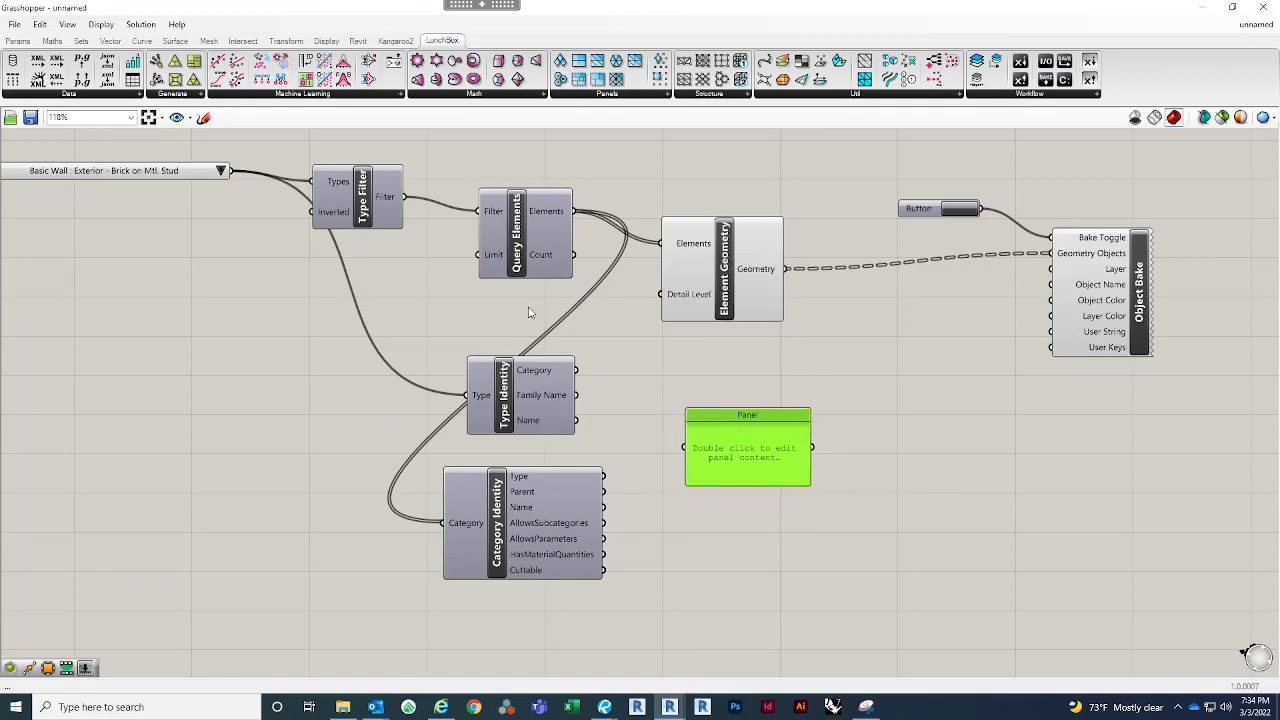
right_click_drag(916, 350, 836, 373)
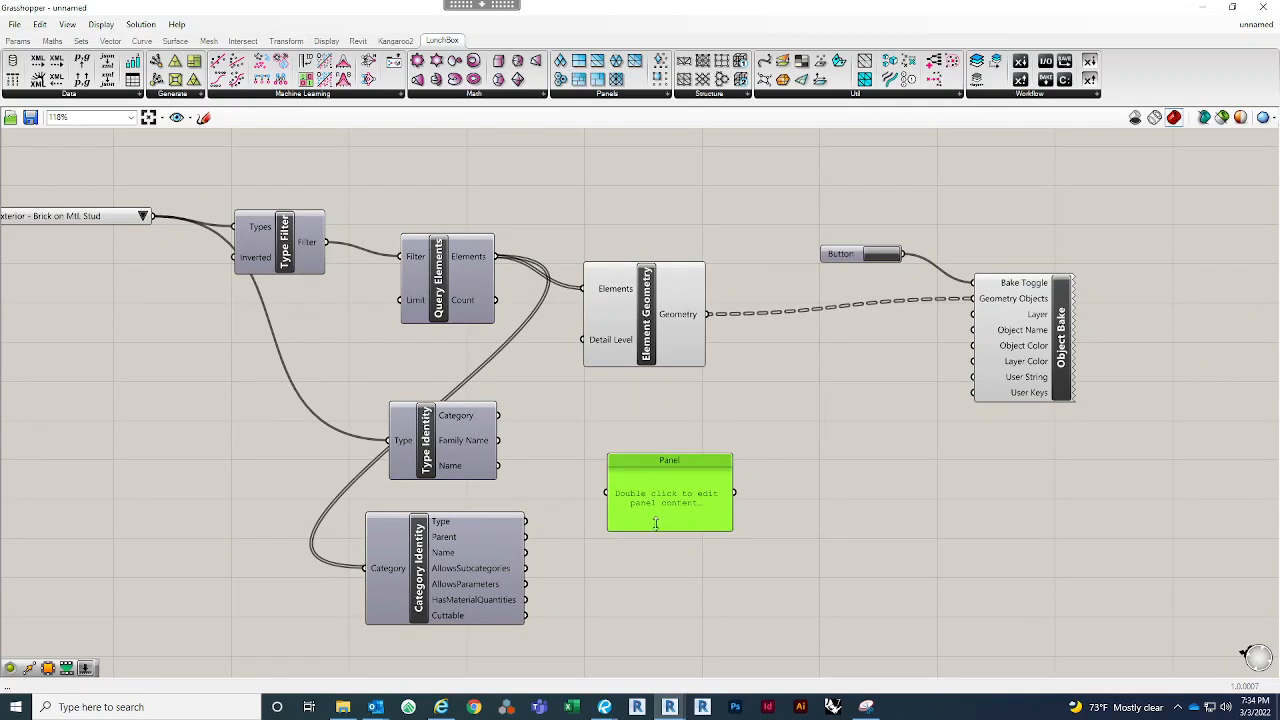
left_click_drag(621, 495, 626, 463)
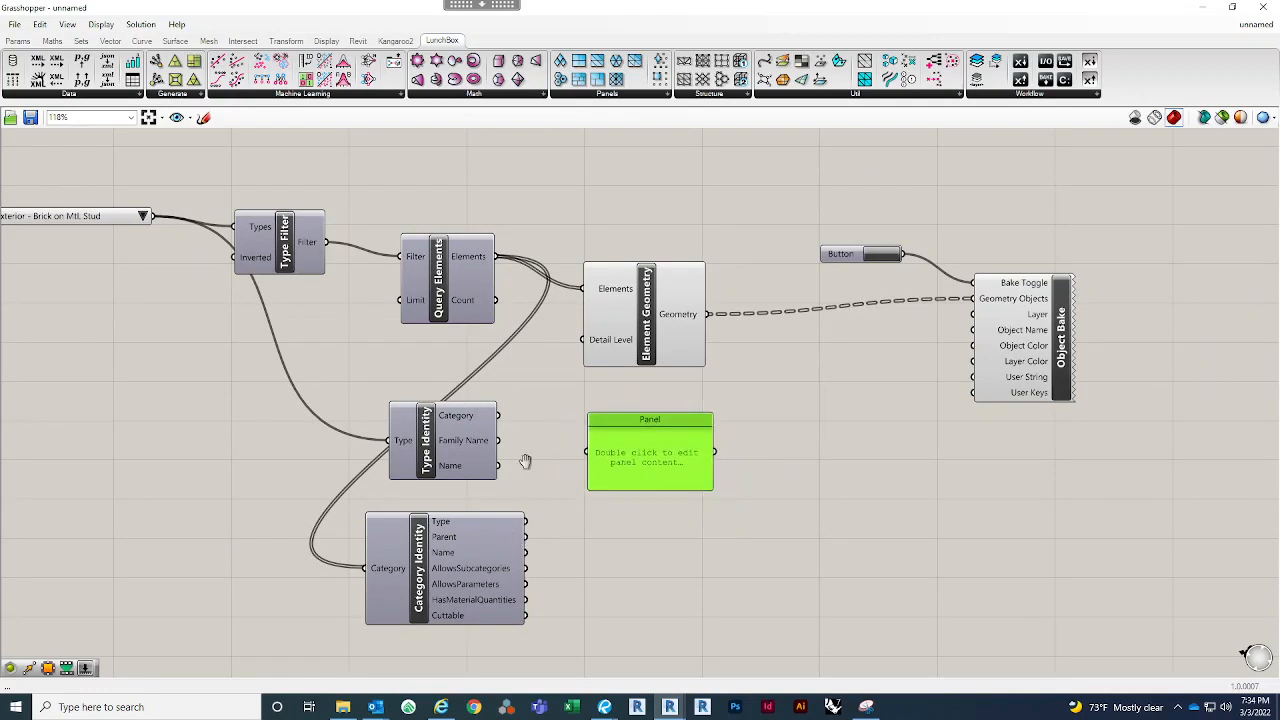
right_click_drag(526, 460, 530, 371)
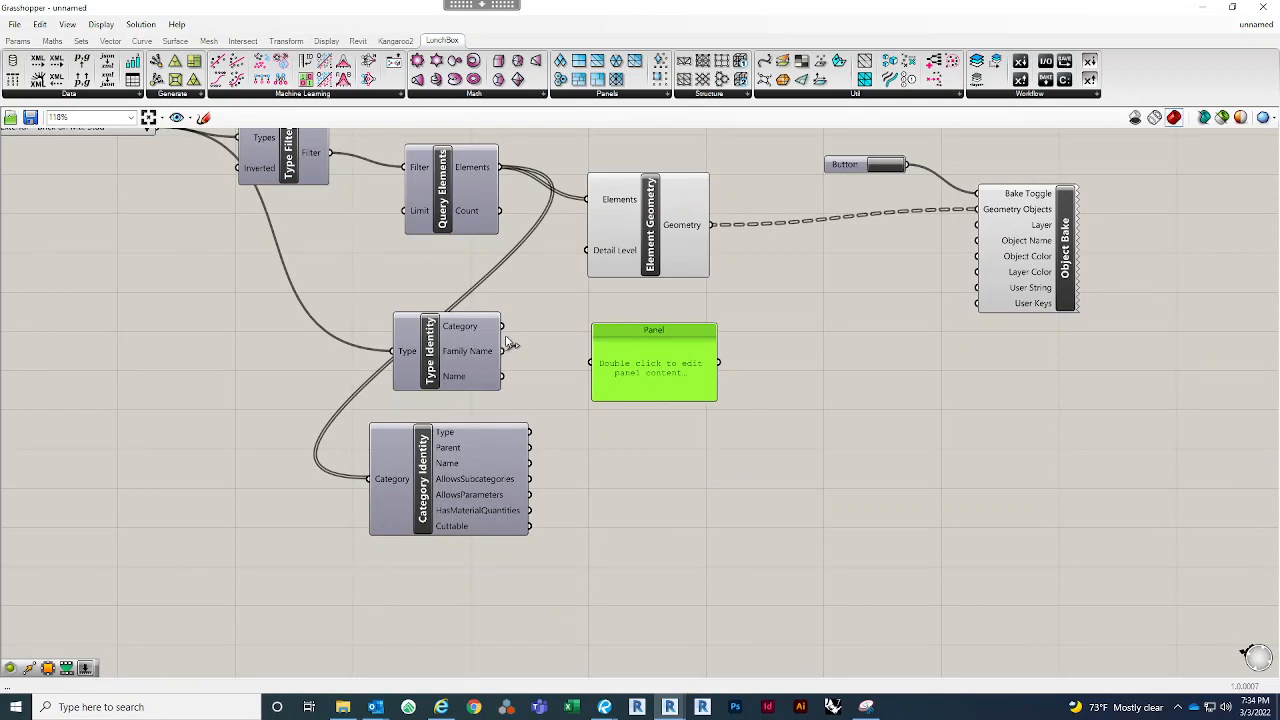
Step: Wire Type Identity's Family Name and Category outputs to the Panel in turn to compare them, finishing with Family Name
left_click_drag(503, 352, 597, 376)
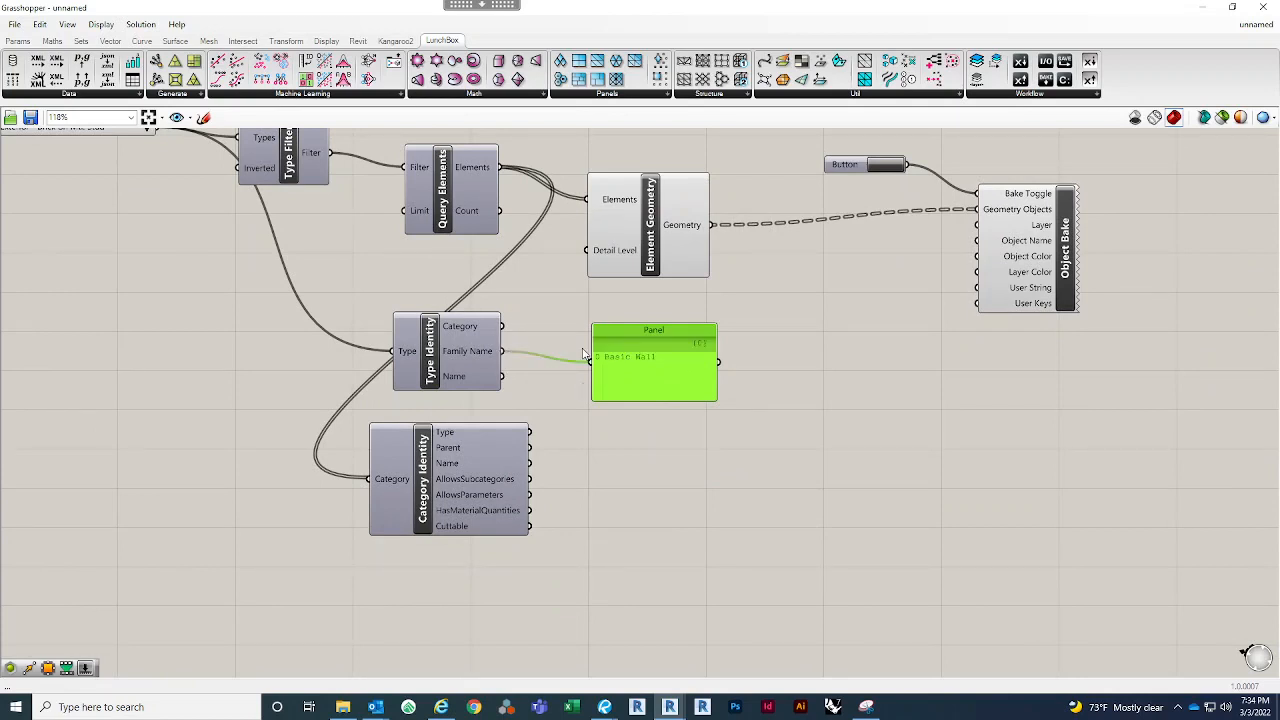
left_click_drag(503, 326, 598, 365)
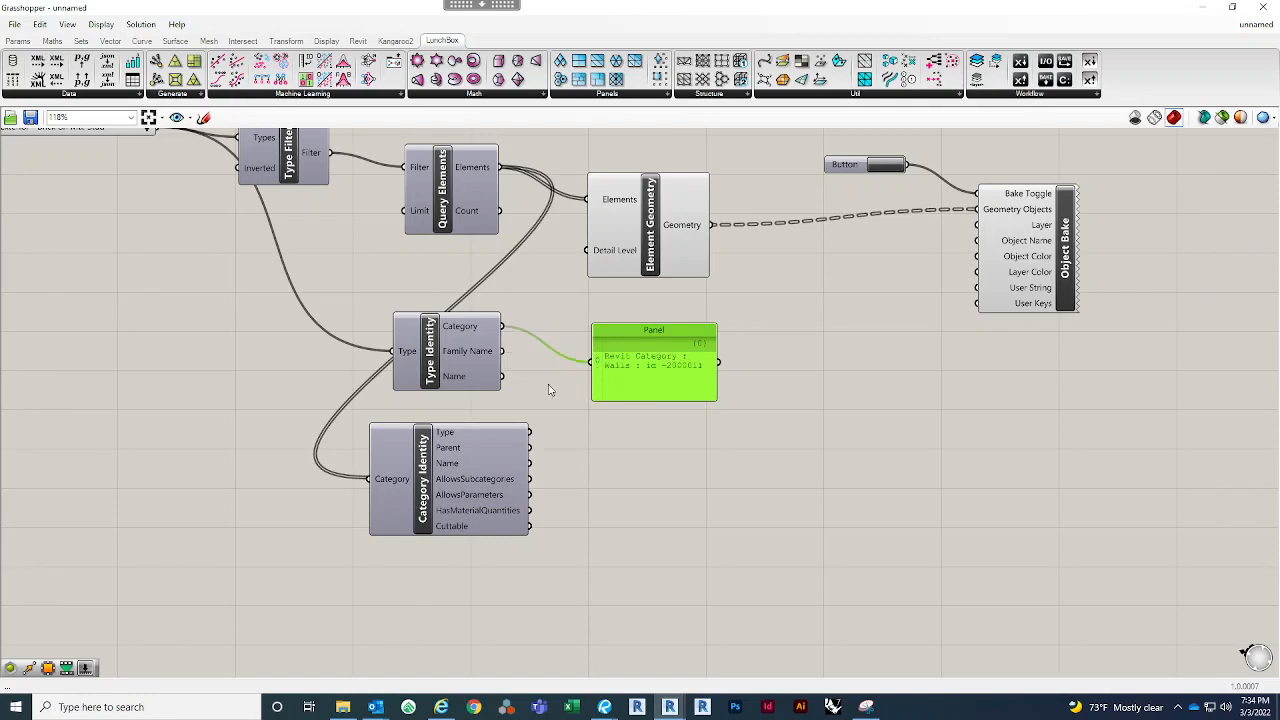
left_click_drag(503, 351, 592, 361)
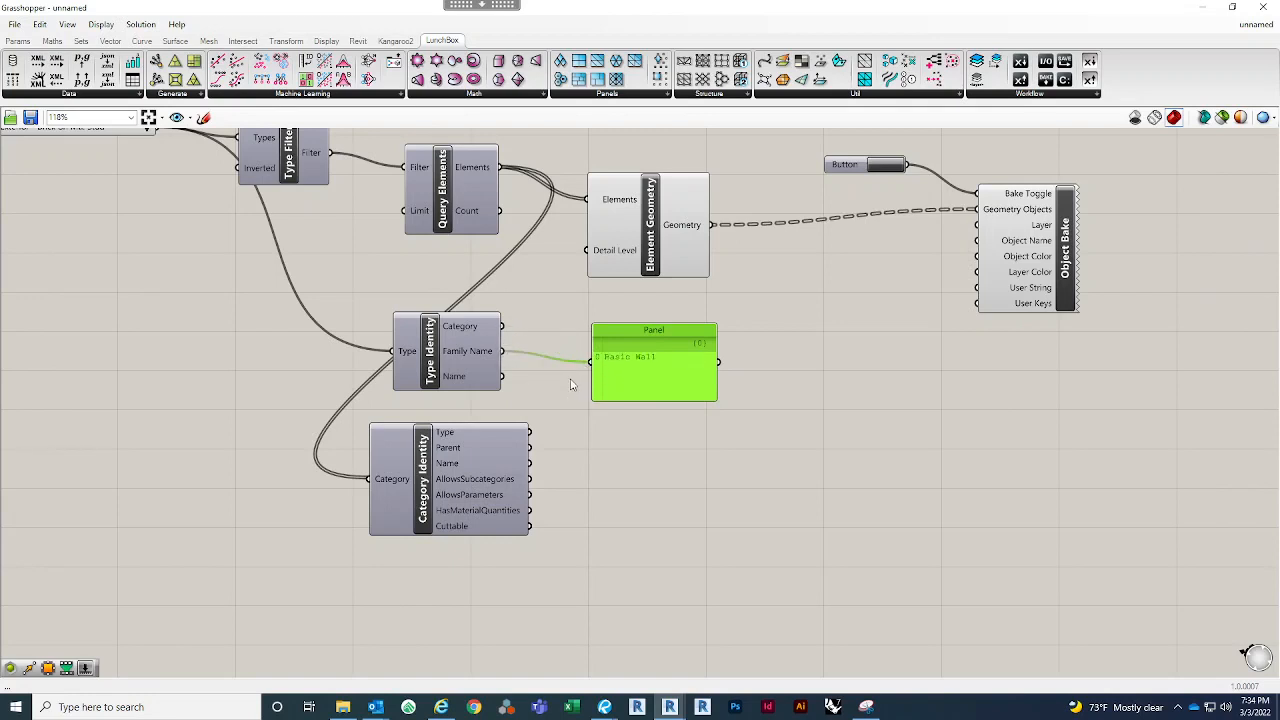
Step: Wire Type Identity's Name output and then Category Identity's Name output to the Panel, and enlarge the Panel to read the values
right_click_drag(622, 503, 647, 490)
left_click_drag(527, 364, 681, 455)
left_click(600, 450)
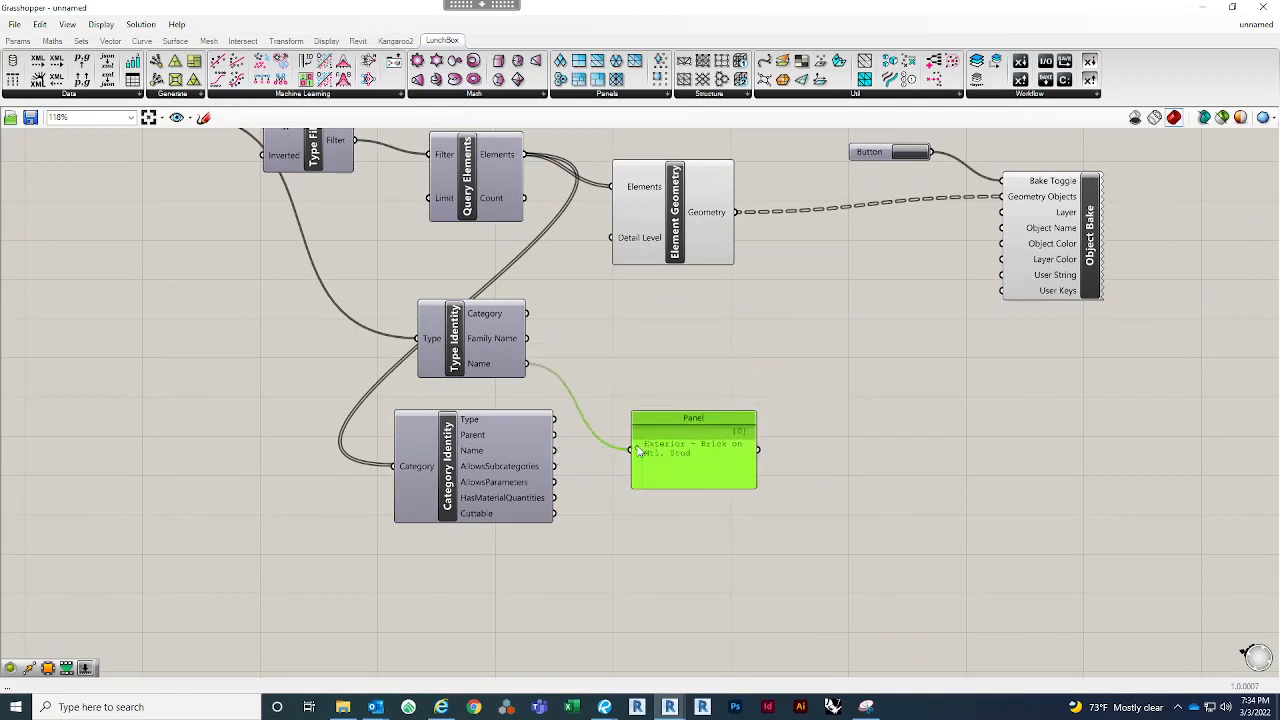
left_click_drag(556, 451, 664, 447)
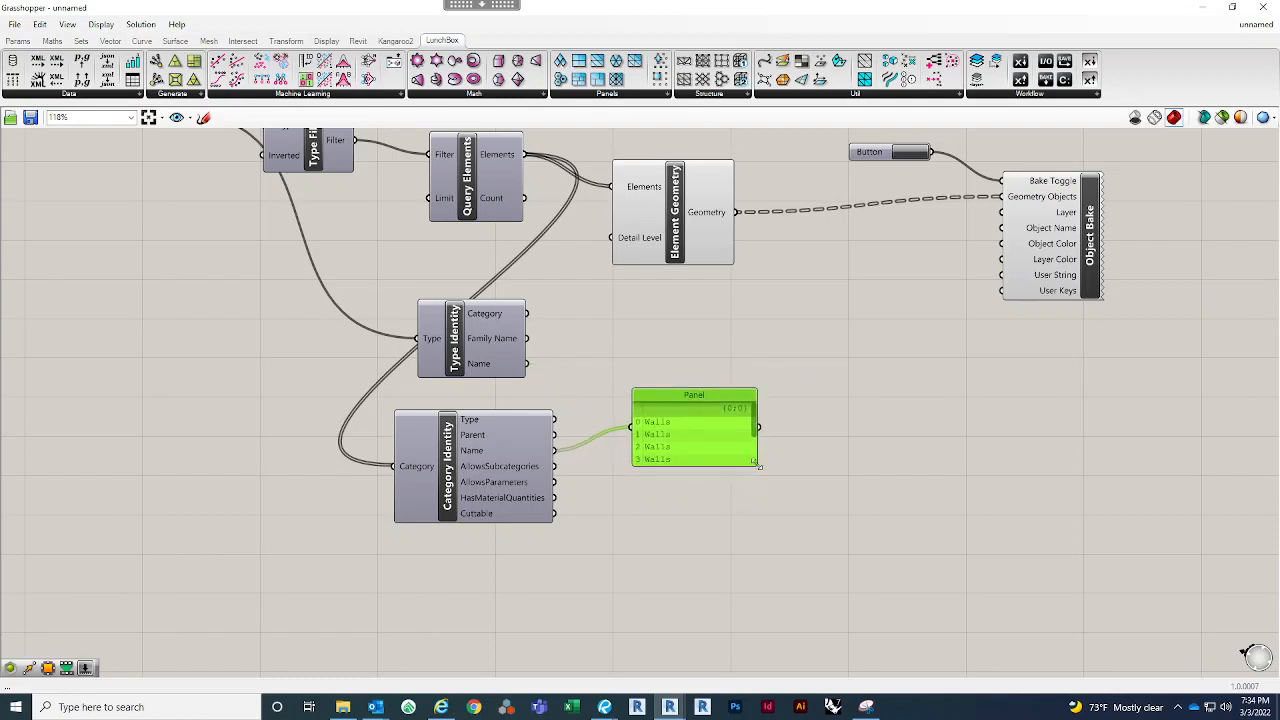
left_click_drag(757, 463, 796, 508)
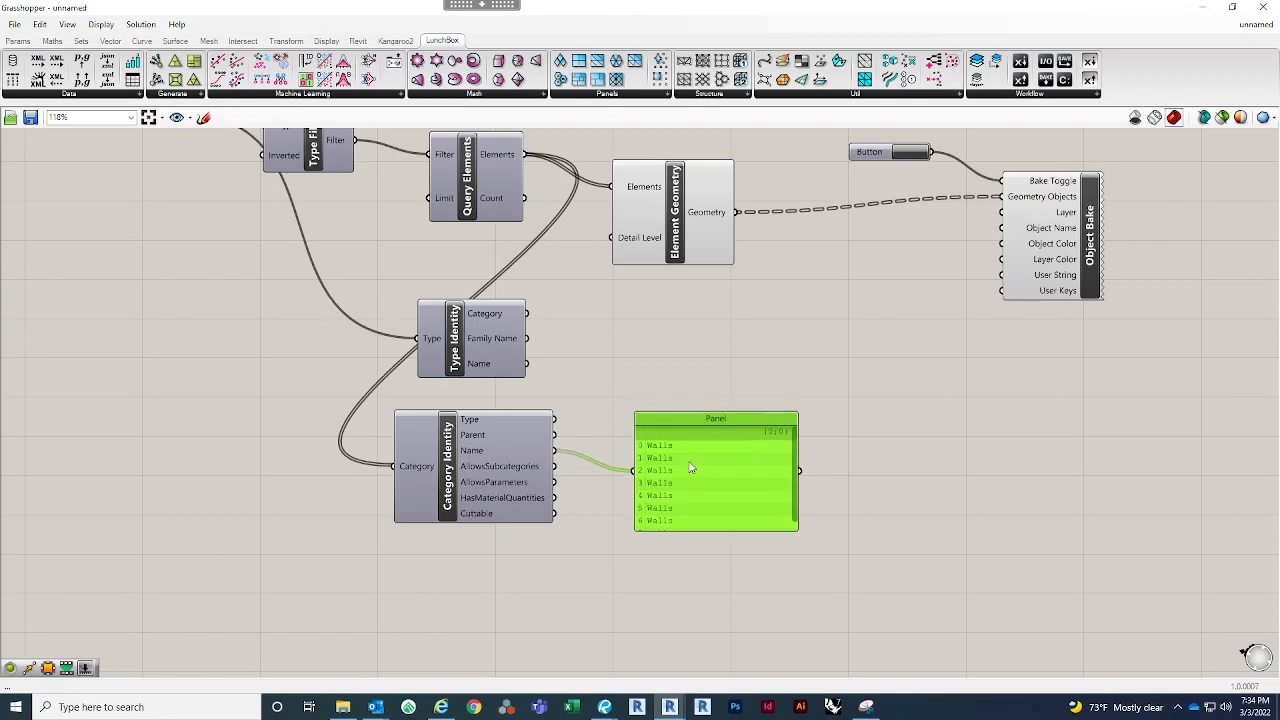
Step: Compare Category Identity's Type output with Type Identity's Name output by wiring each to the Panel in turn
right_click_drag(578, 446, 531, 489)
left_click_drag(513, 468, 586, 513)
right_click_drag(604, 392, 579, 388)
left_click_drag(613, 463, 607, 430)
left_click(573, 327)
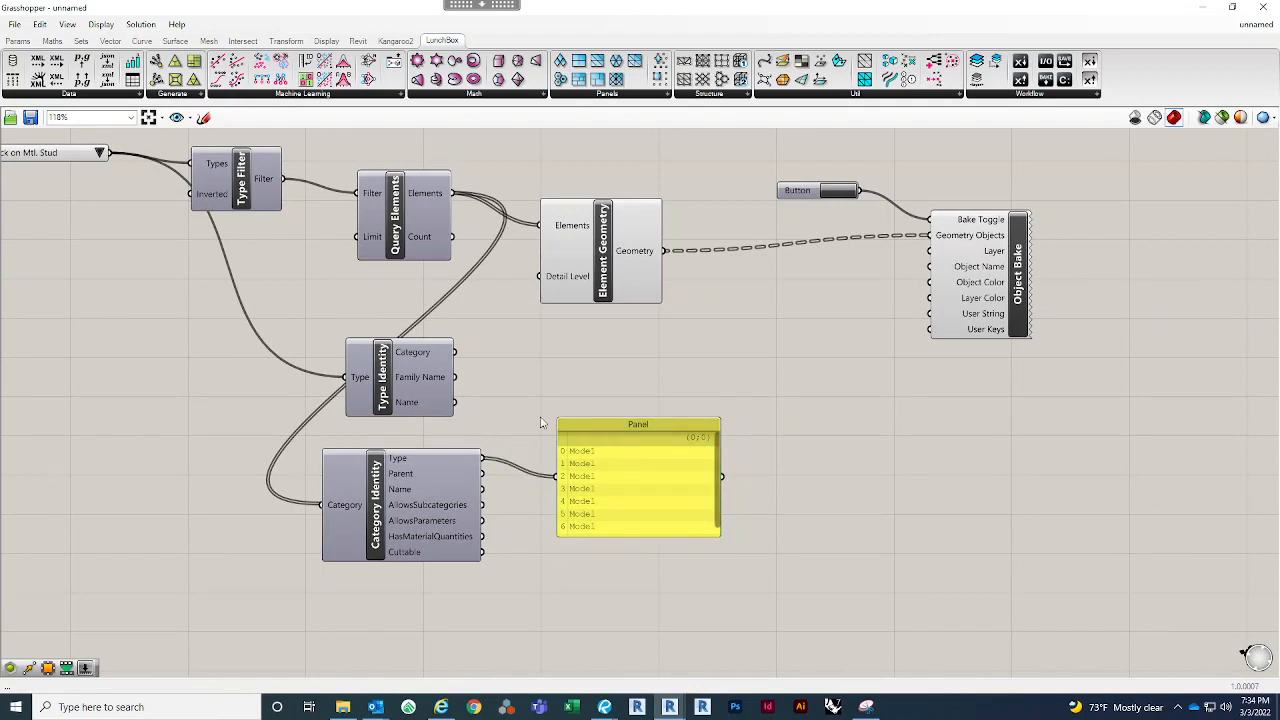
left_click_drag(456, 403, 585, 428)
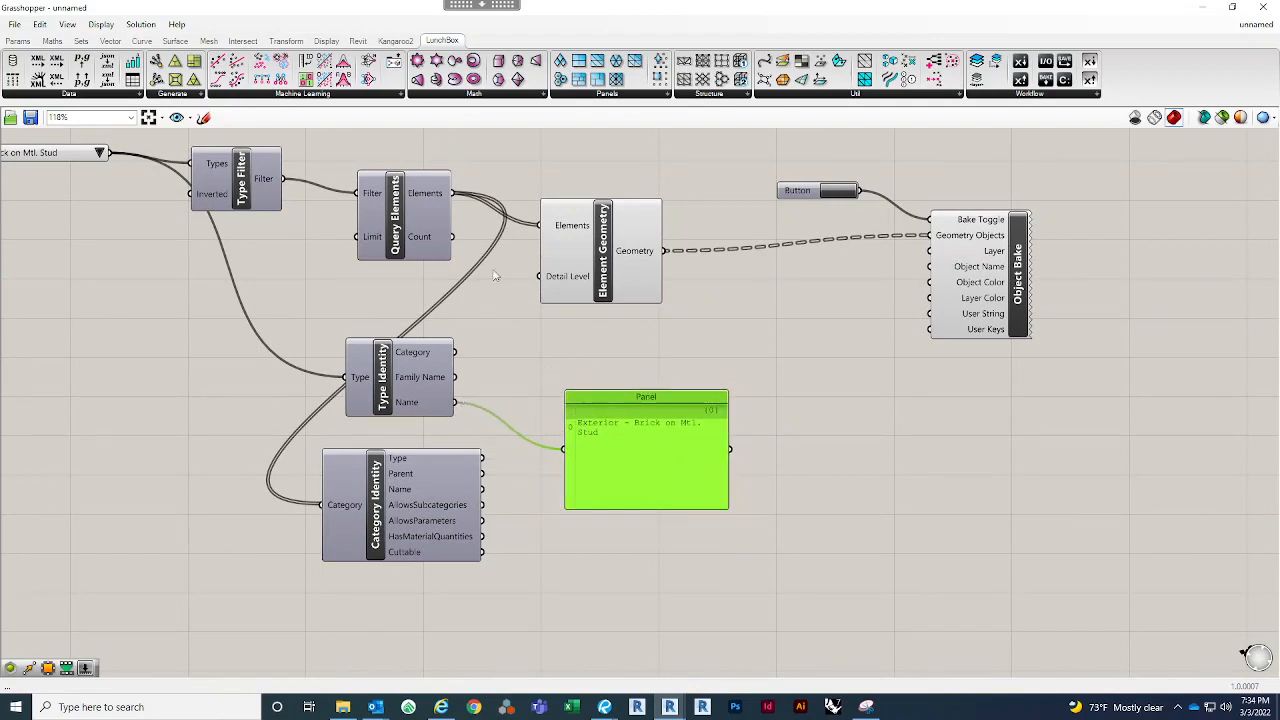
Step: Connect Type Identity's Name output to Object Bake's Layer input and delete the Panel
left_click_drag(456, 403, 932, 251)
key("Delete")
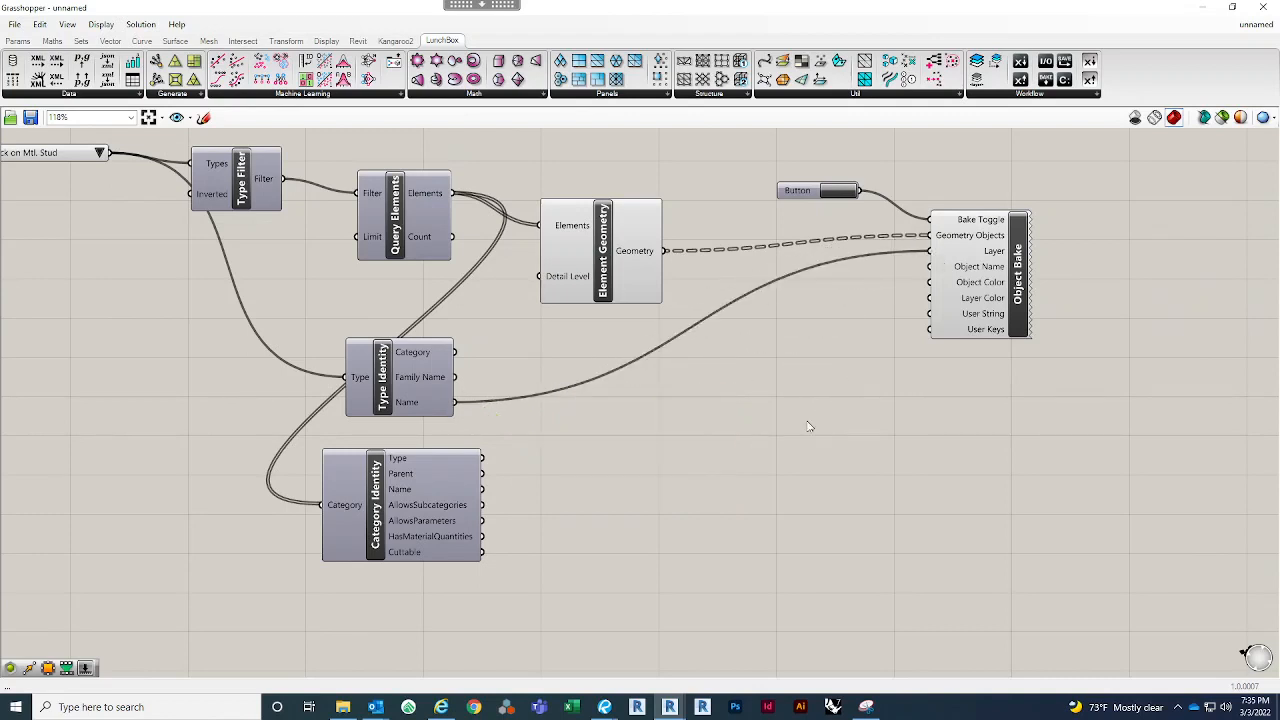
left_click(975, 305)
right_click_drag(720, 412, 532, 499)
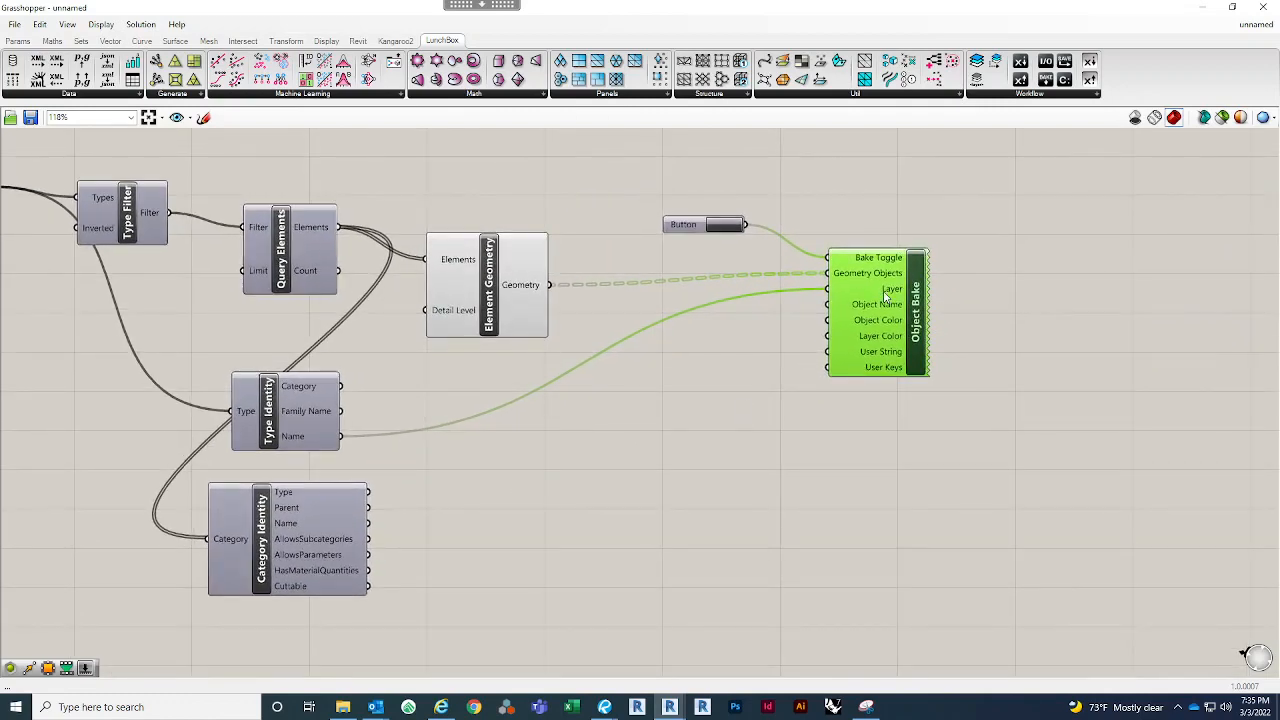
left_click(449, 530)
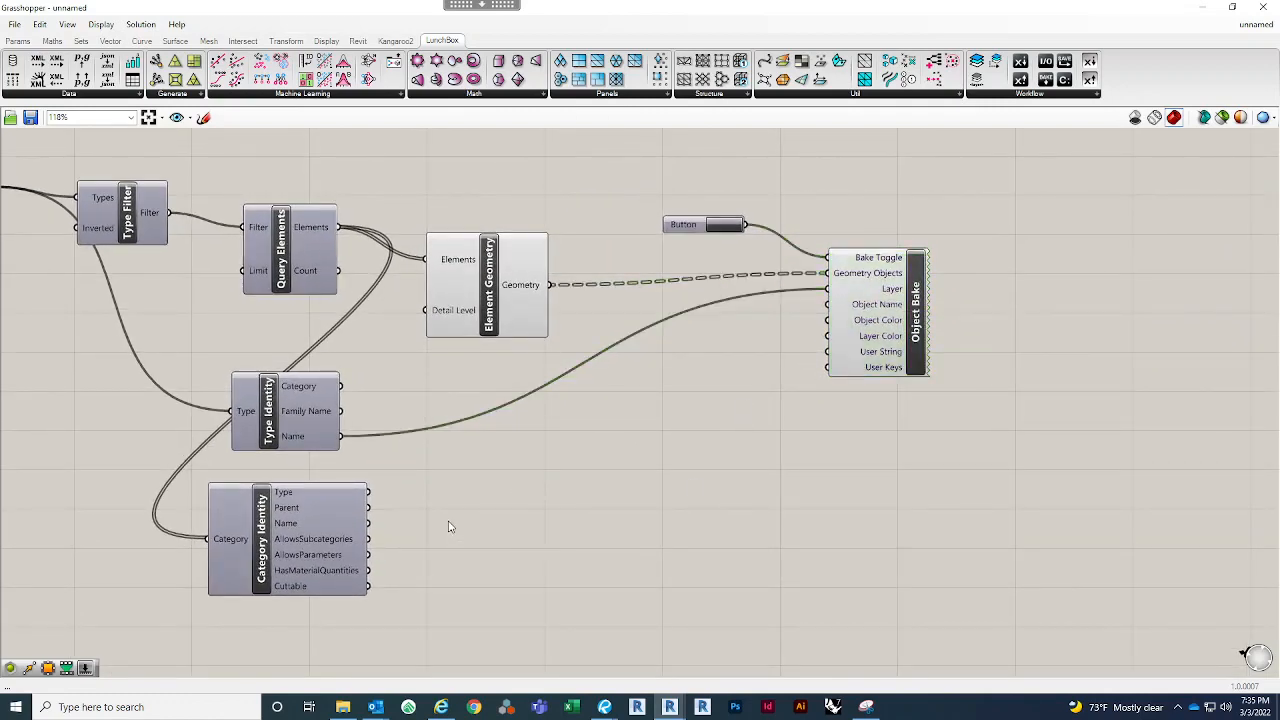
Step: Connect Category Identity's Name to Object Bake's Layer input and Type Identity's Name to Object Name, giving Object Bake more room
mouse_move(328, 534)
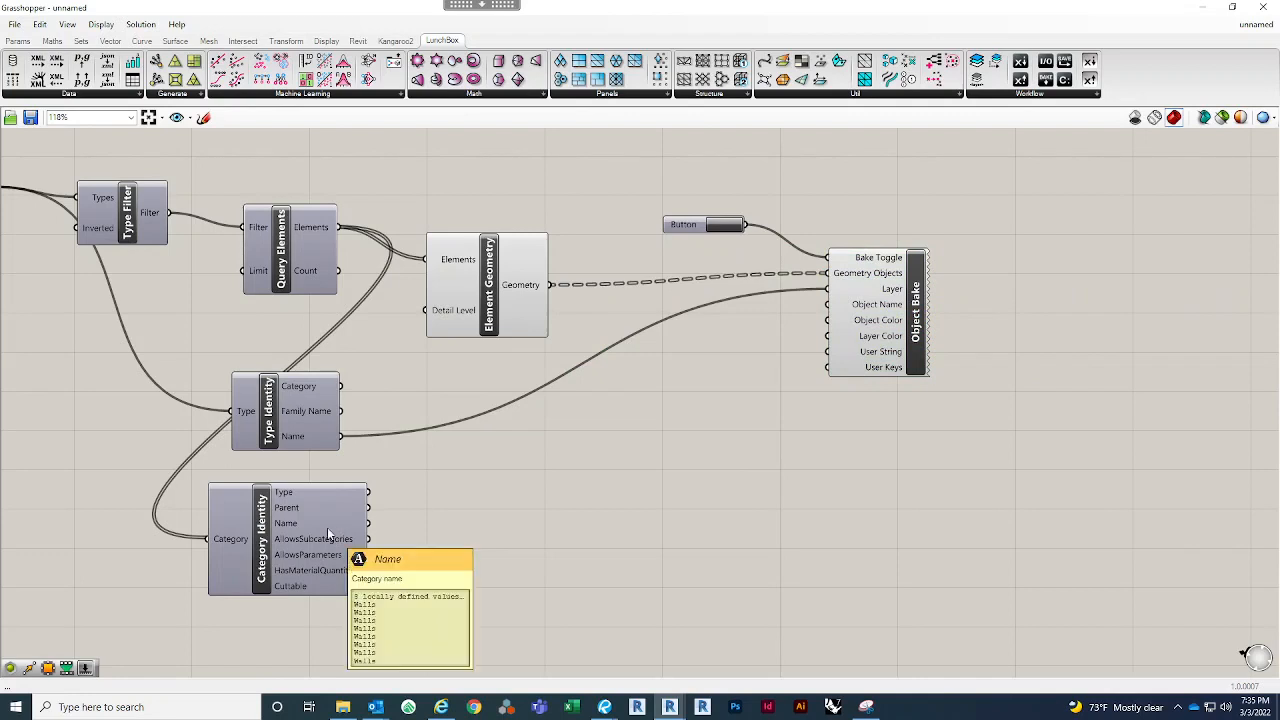
left_click_drag(369, 523, 826, 290)
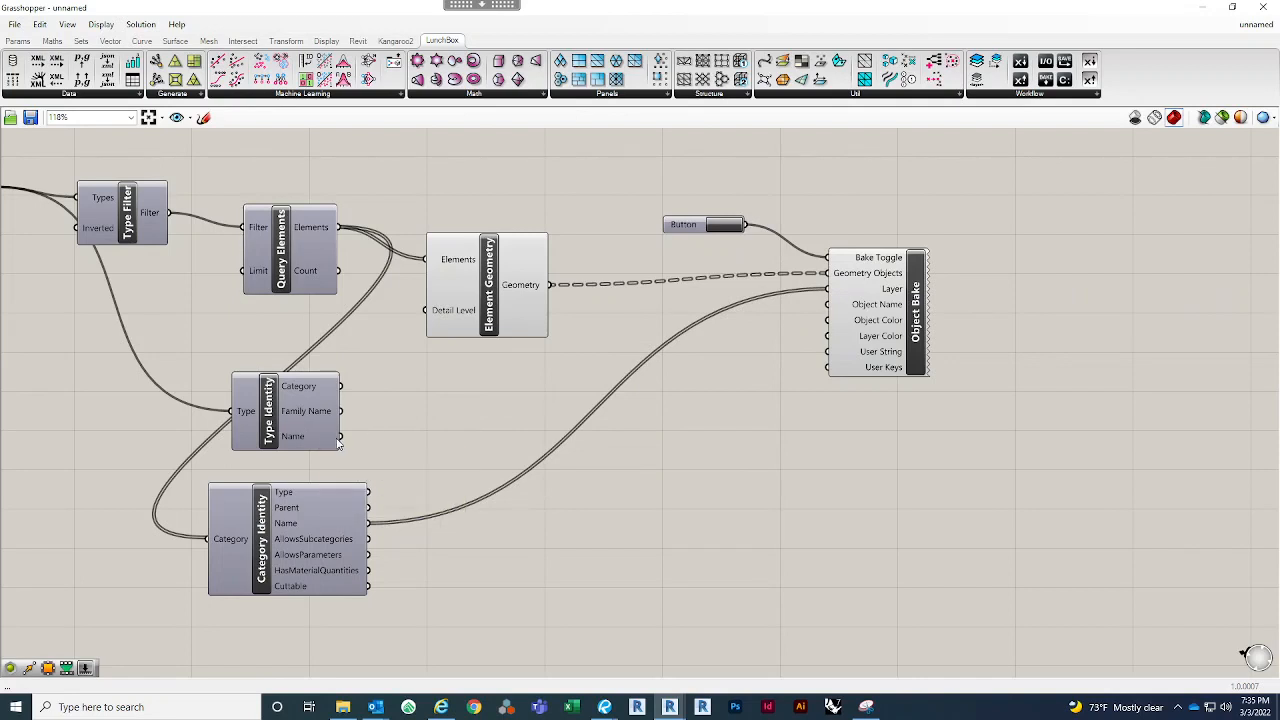
left_click_drag(338, 442, 835, 315)
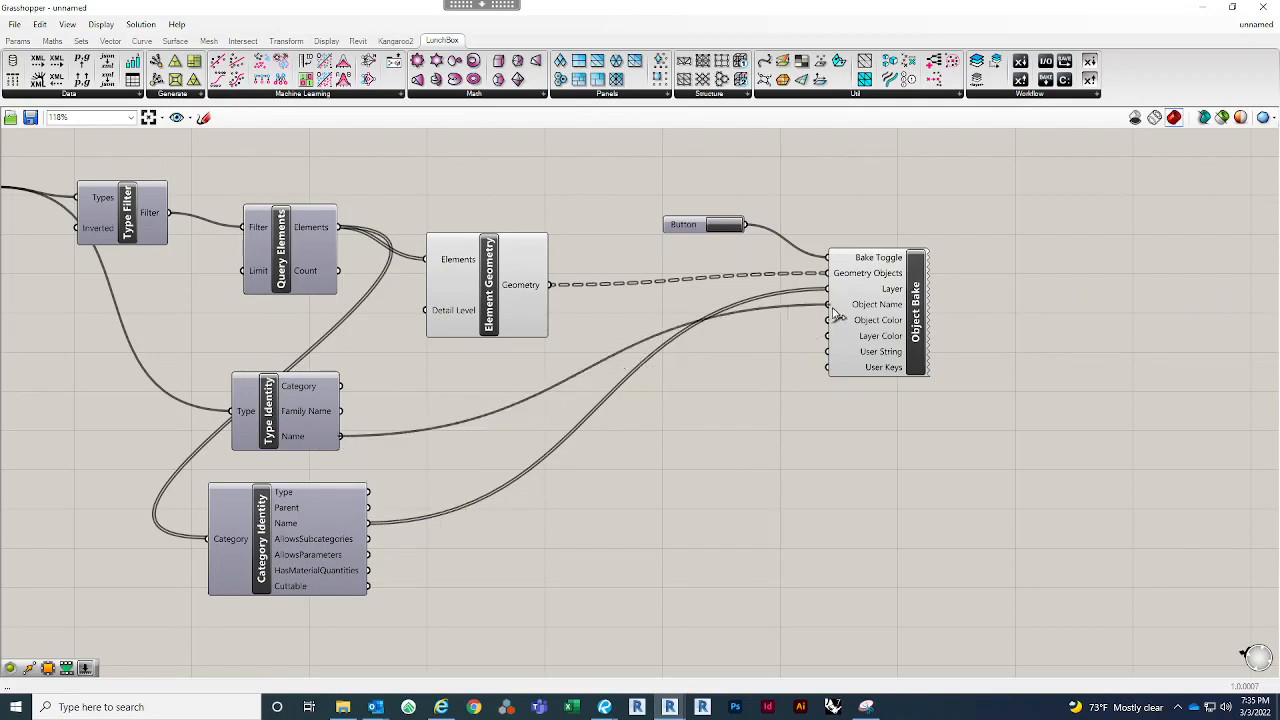
mouse_move(301, 443)
left_click_drag(903, 348, 948, 343)
left_click(757, 461)
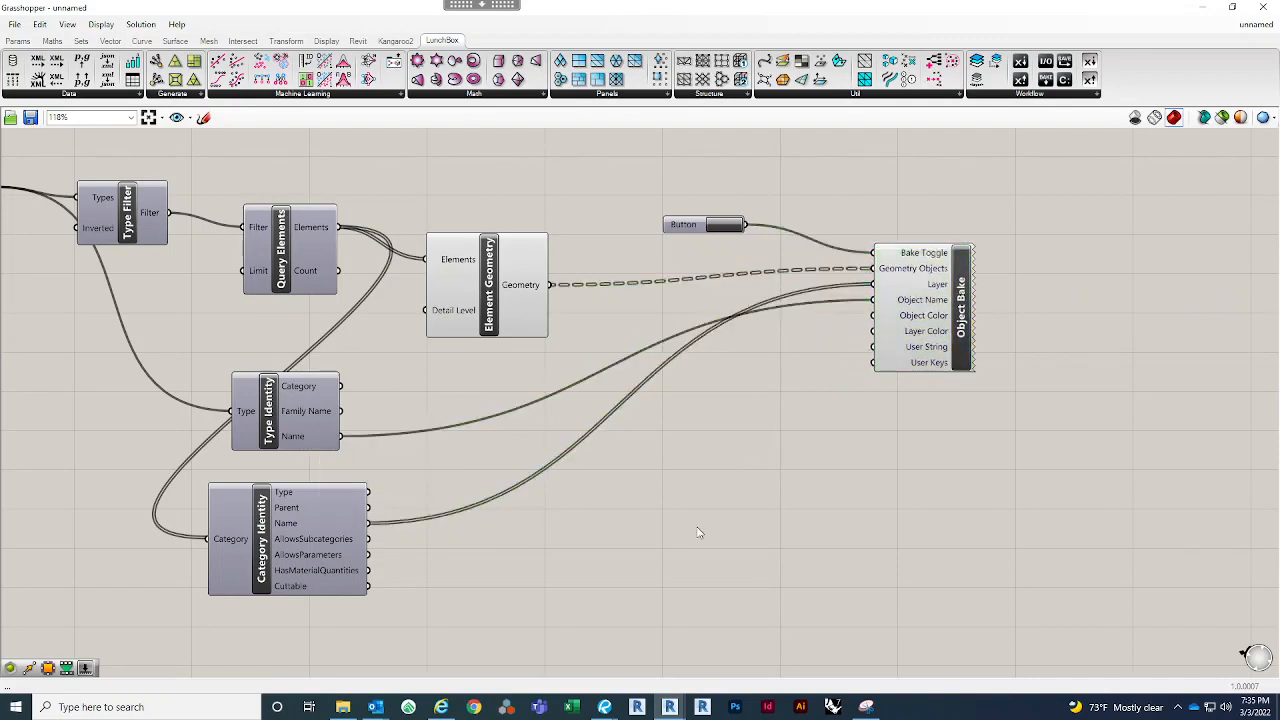
Step: Add a Colour Picker below Object Bake's wires and set it to bright green with hue 132°, saturation 100 and value 100
double_click(716, 478)
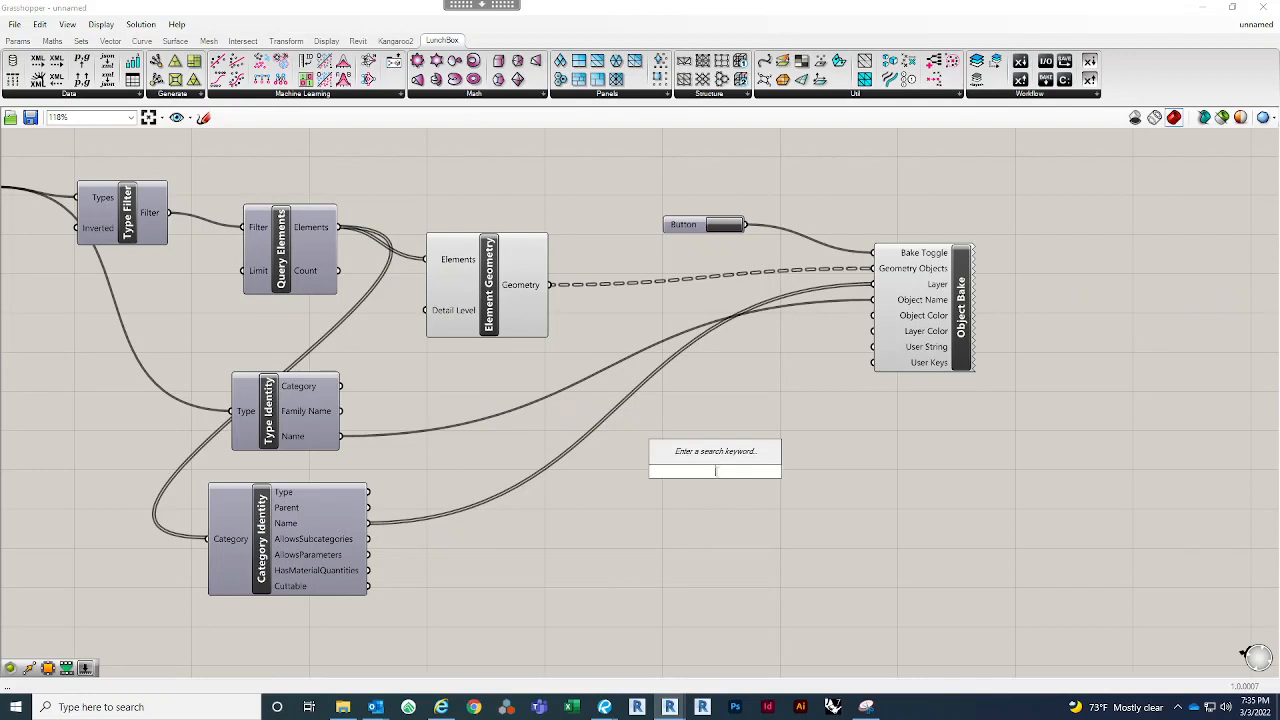
type("colour")
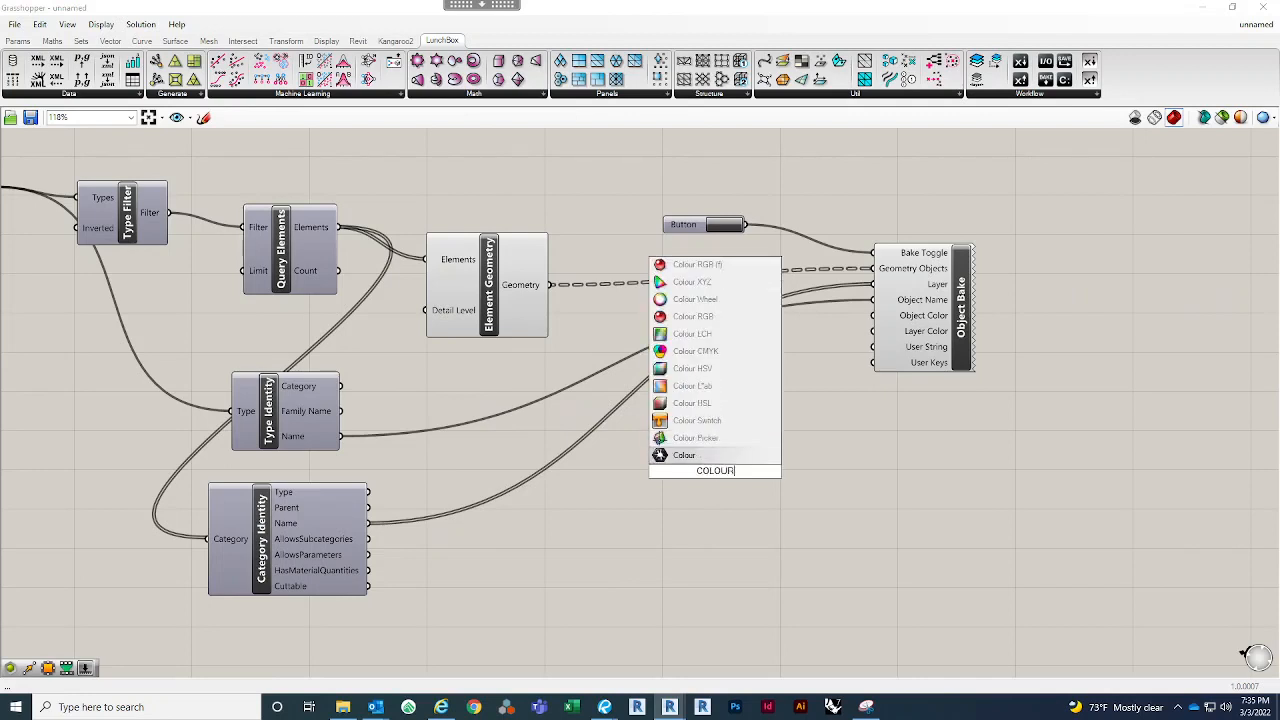
left_click(733, 442)
left_click_drag(743, 436, 653, 389)
left_click_drag(686, 497, 719, 498)
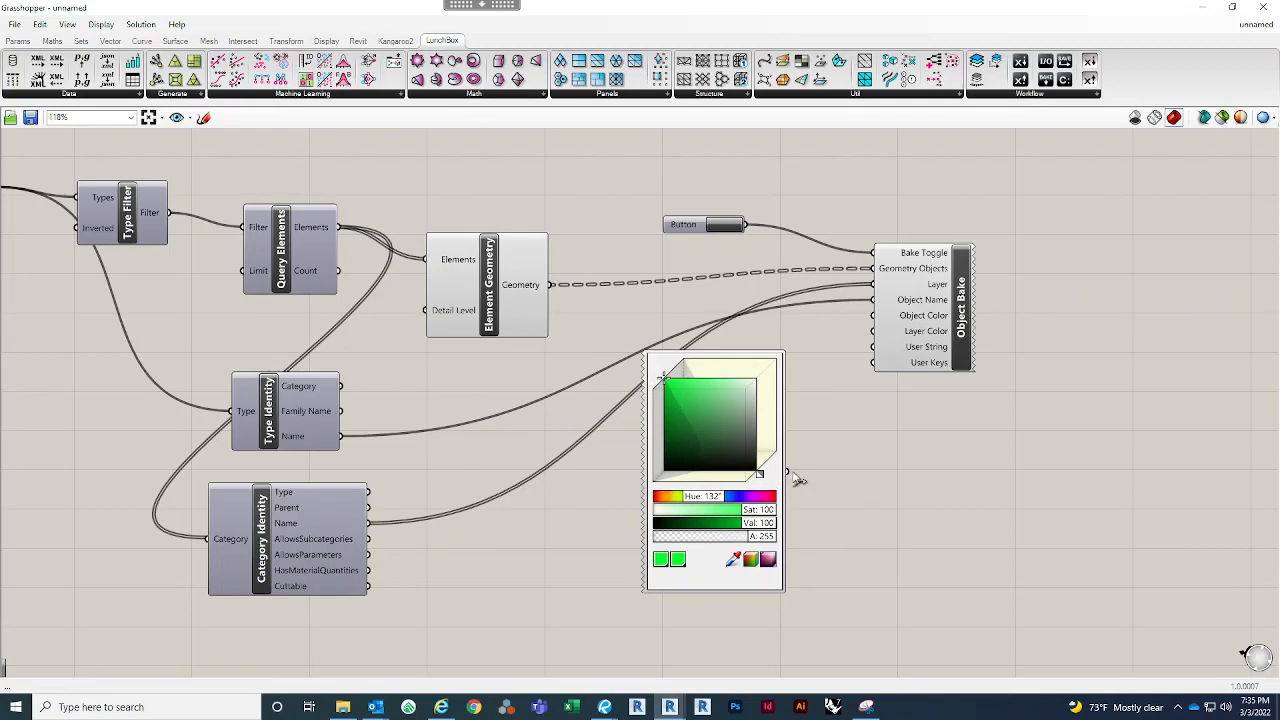
Step: Connect the Colour Picker to Object Bake's Object Color and Layer Color inputs and move Object Bake farther from the picker
left_click_drag(788, 472, 875, 330)
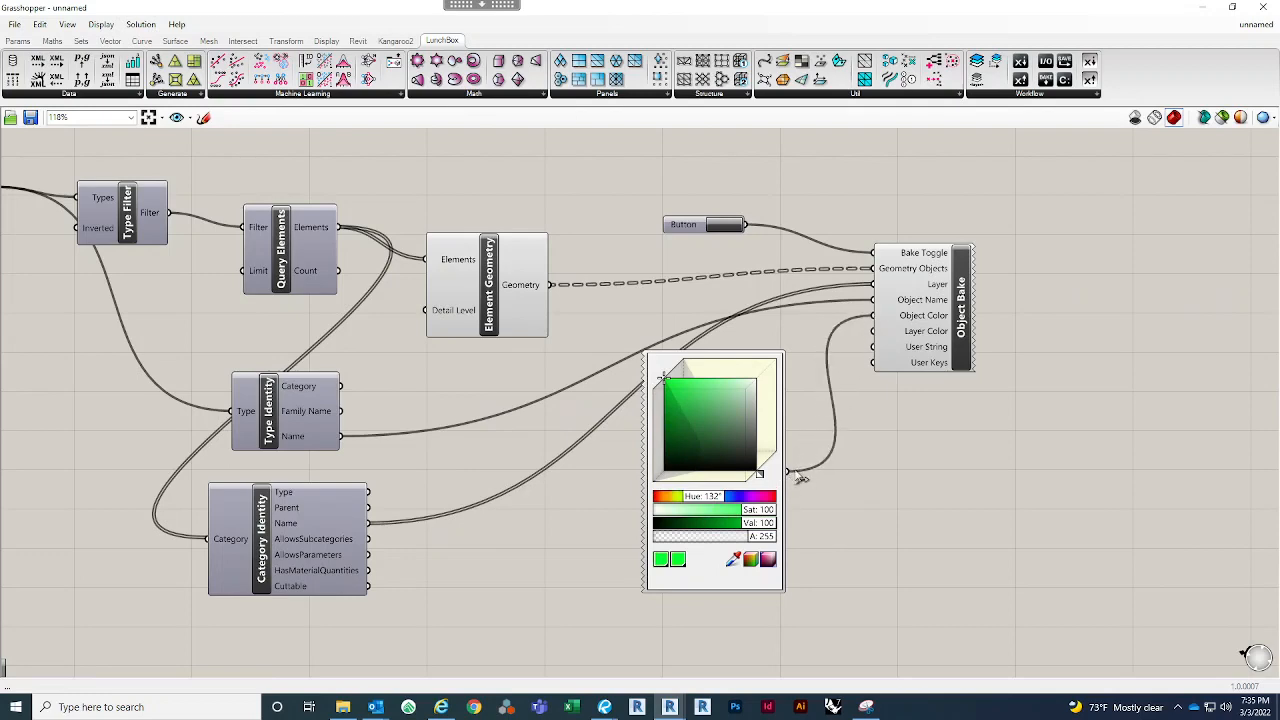
left_click_drag(791, 472, 975, 334)
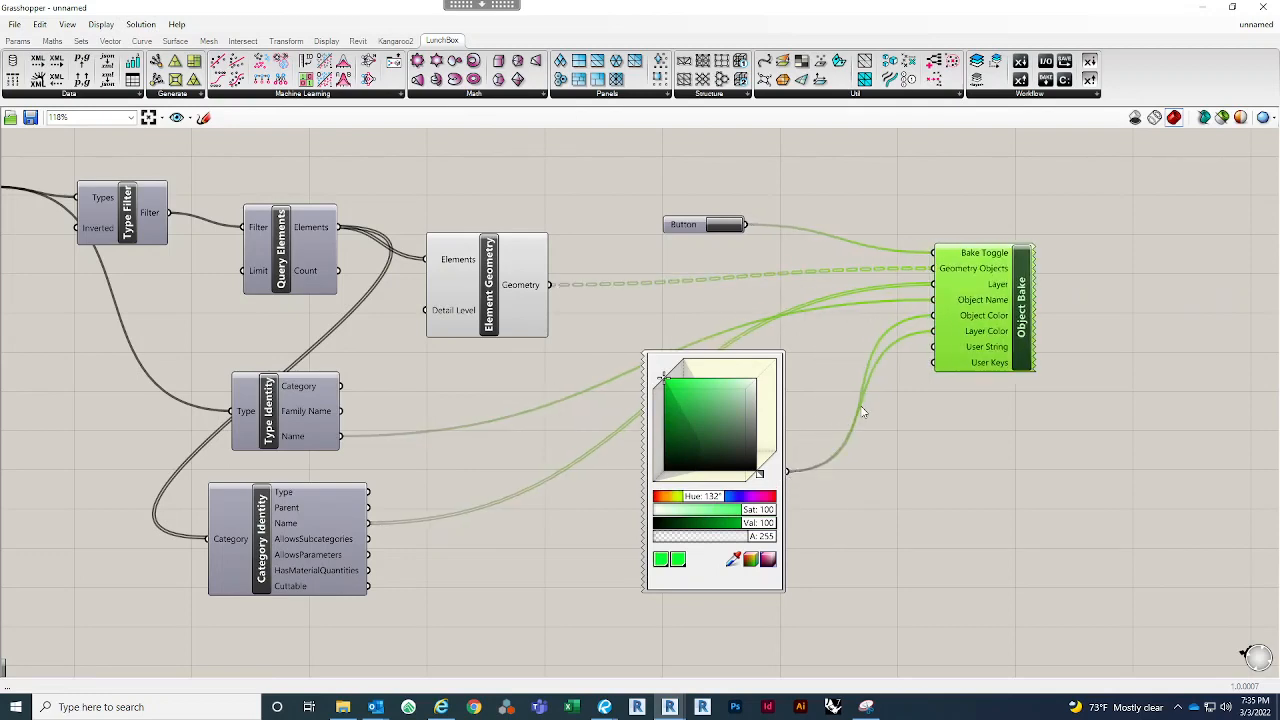
scroll(863, 412, "down", 3)
right_click_drag(695, 526, 734, 522)
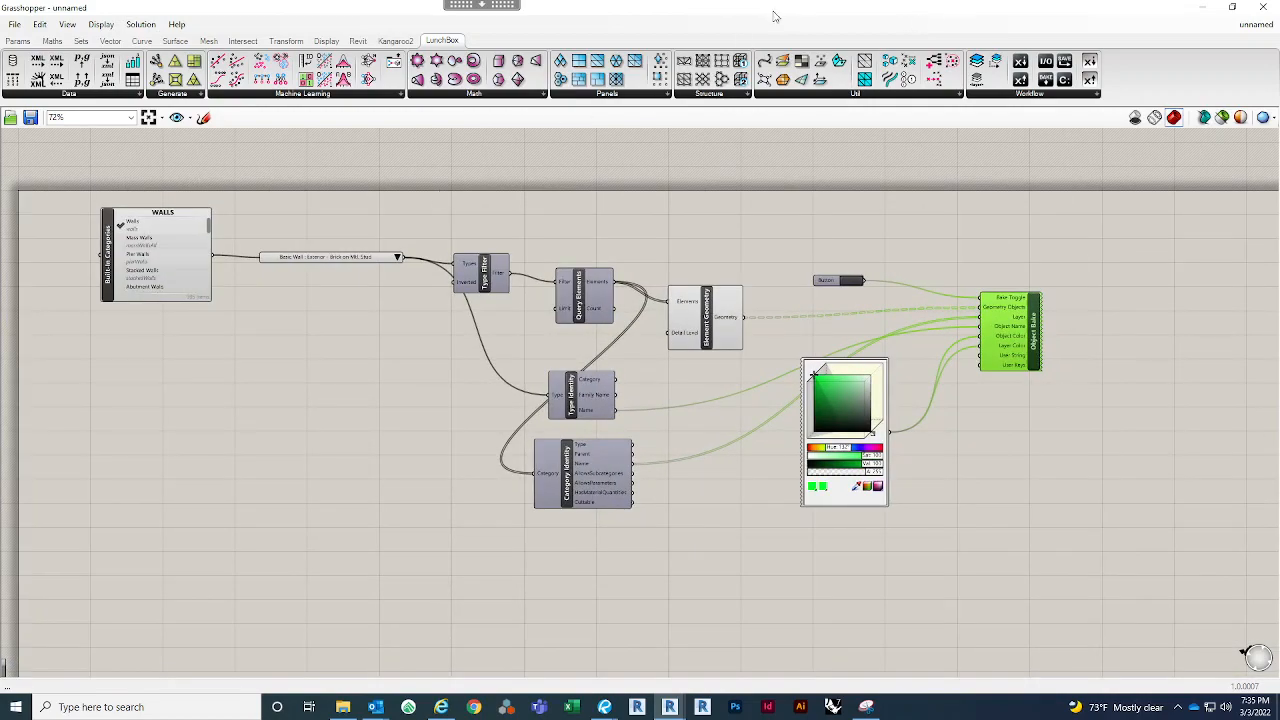
Step: Arrange Grasshopper side by side with Rhino and trigger the bake of the wall geometry with the Button
left_click_drag(773, 16, 0, 265)
left_click(98, 233)
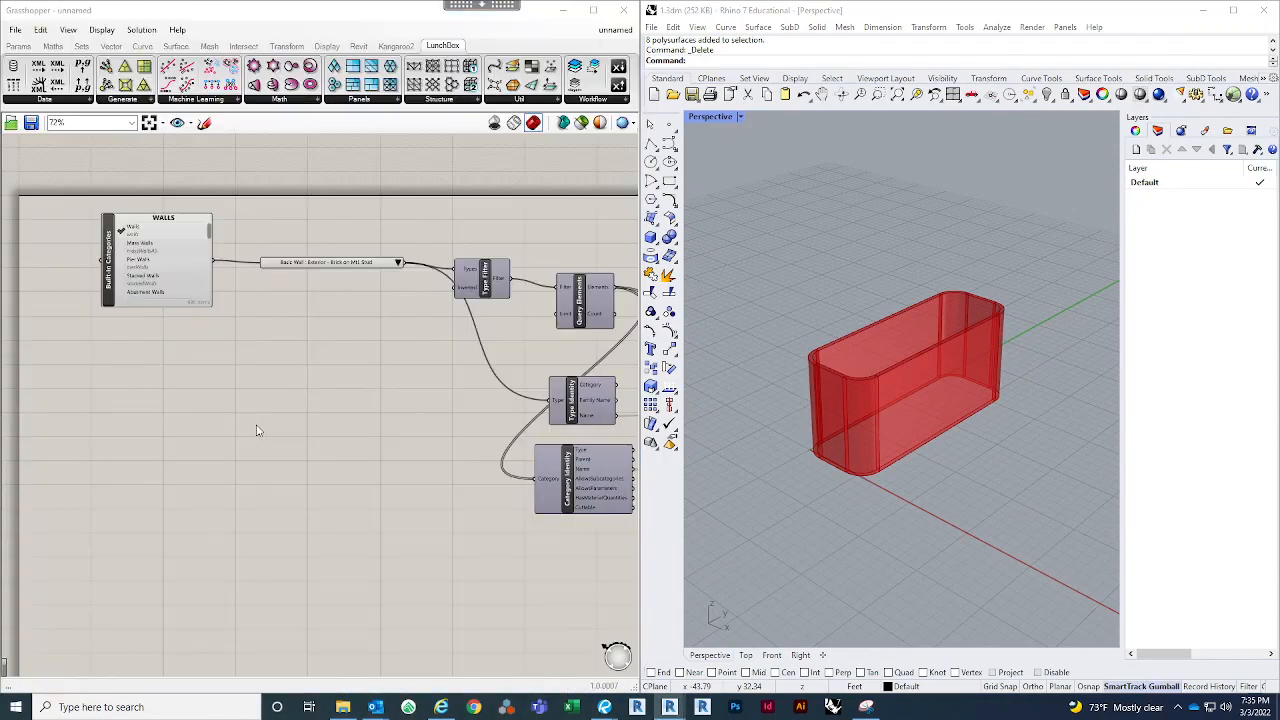
right_click_drag(397, 442, 240, 402)
scroll(239, 399, "down", 3)
scroll(547, 385, "up", 4)
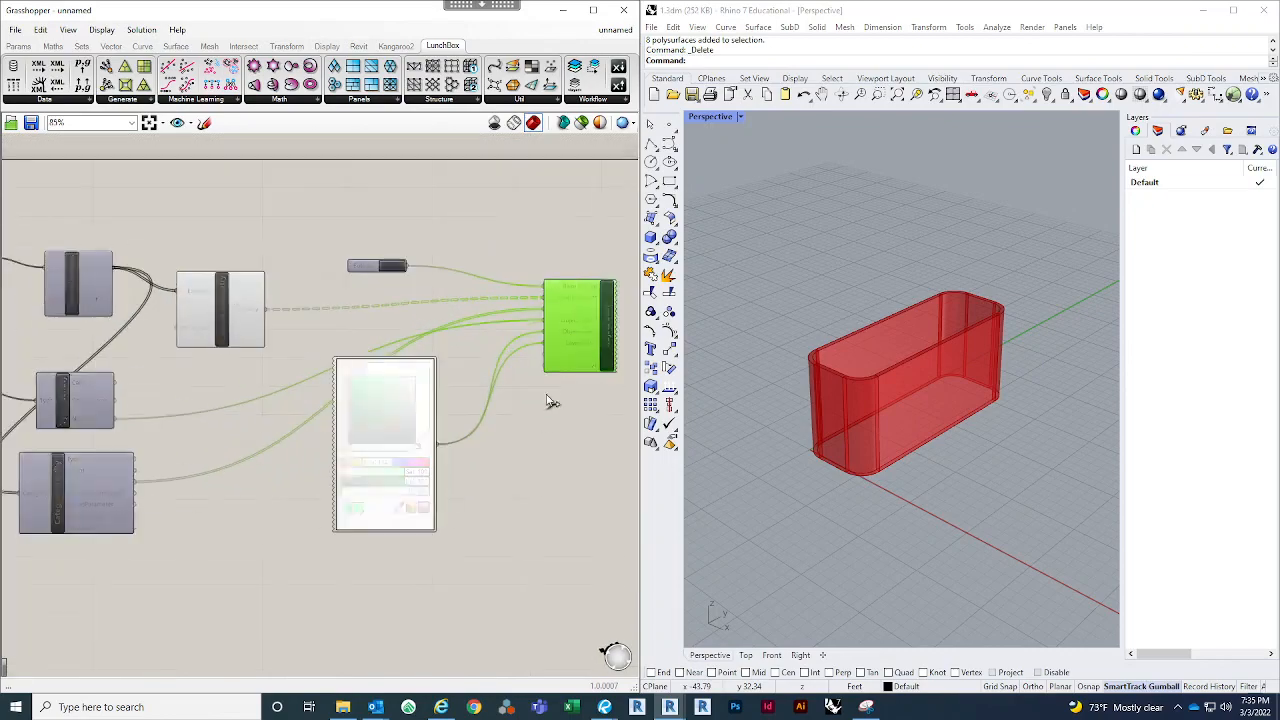
scroll(548, 401, "up", 3)
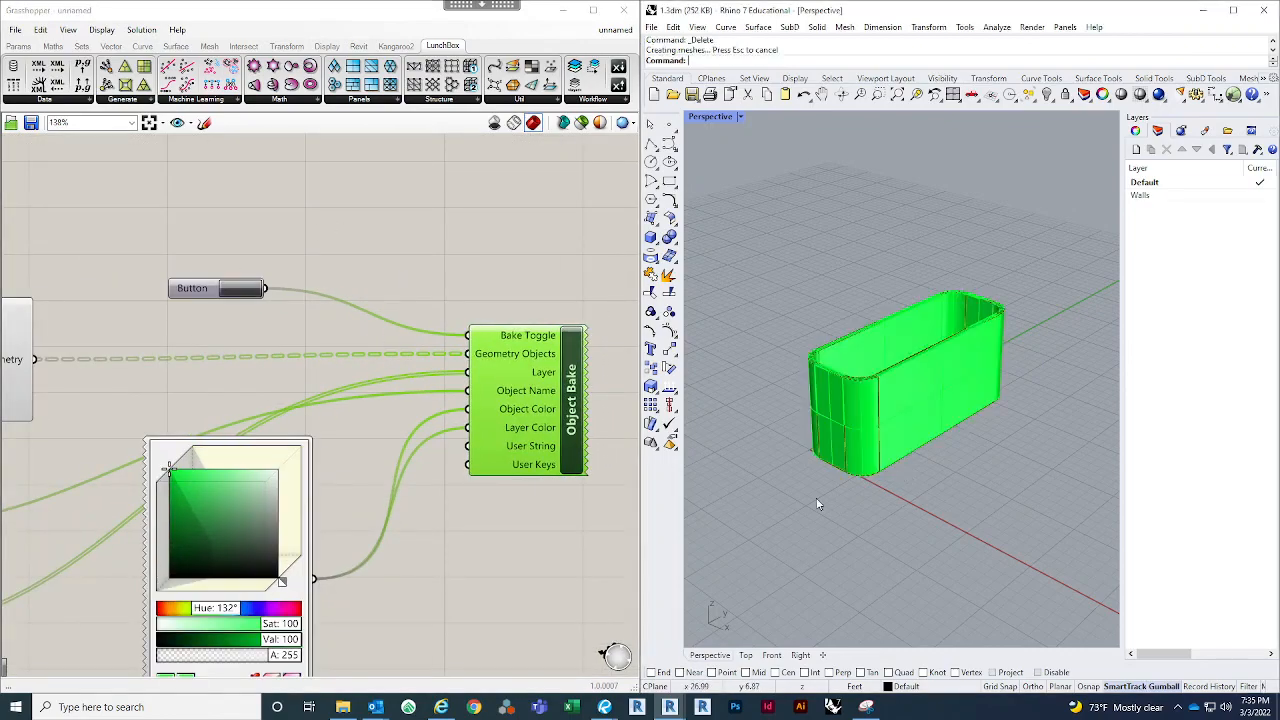
Step: Examine the baked walls from several angles in Rhino and widen the Layers panel to check the Walls layer's colour
right_click_drag(820, 506, 971, 257)
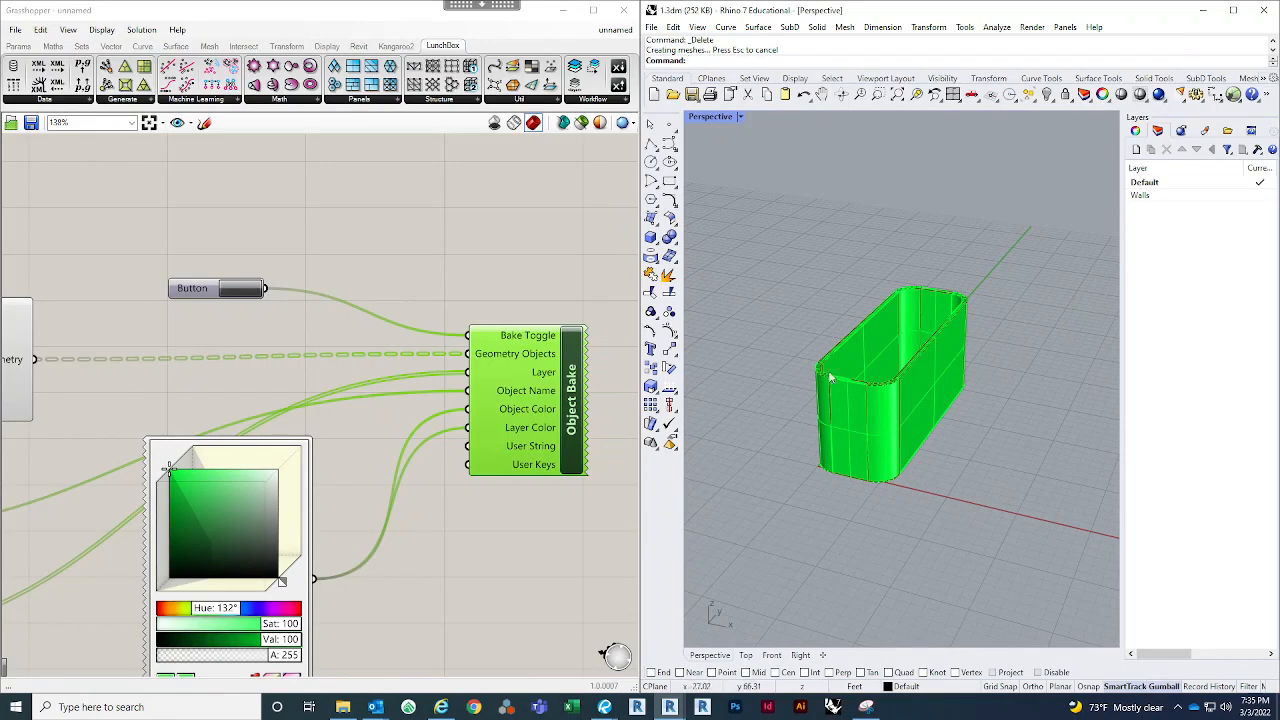
right_click_drag(930, 458, 969, 370)
scroll(969, 370, "up", 2)
left_click_drag(1123, 222, 1086, 219)
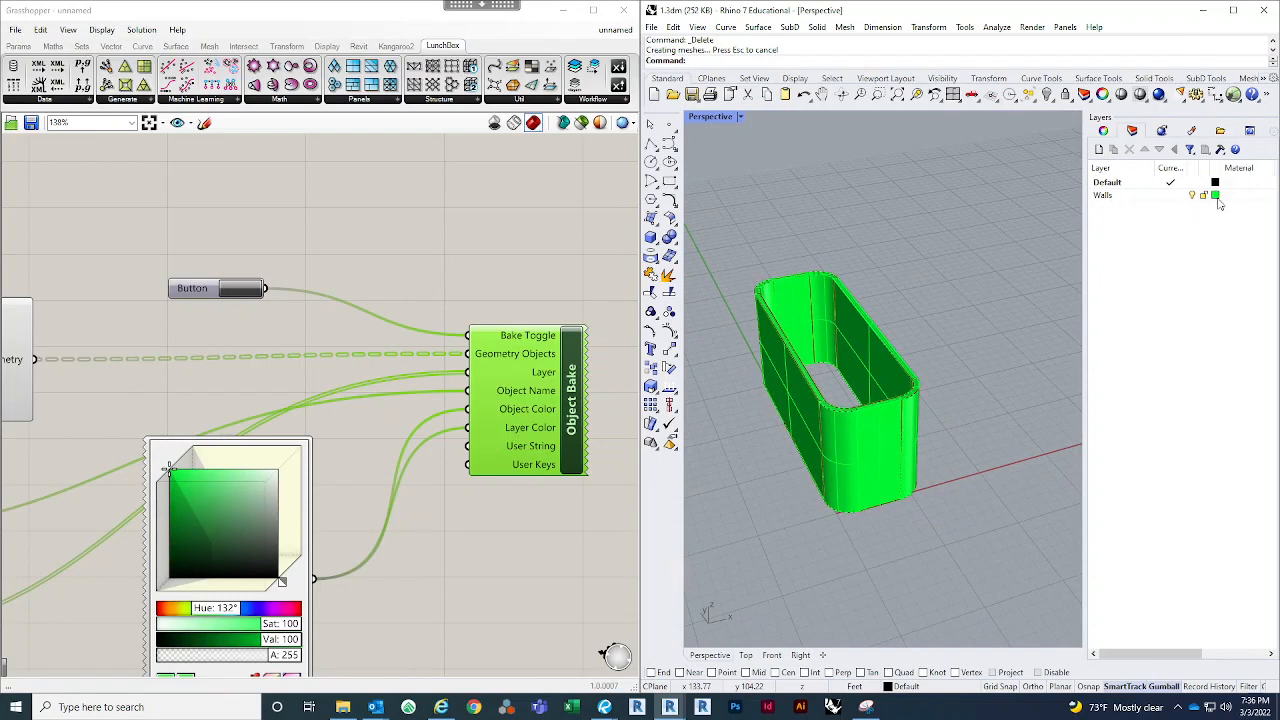
right_click_drag(892, 308, 810, 415)
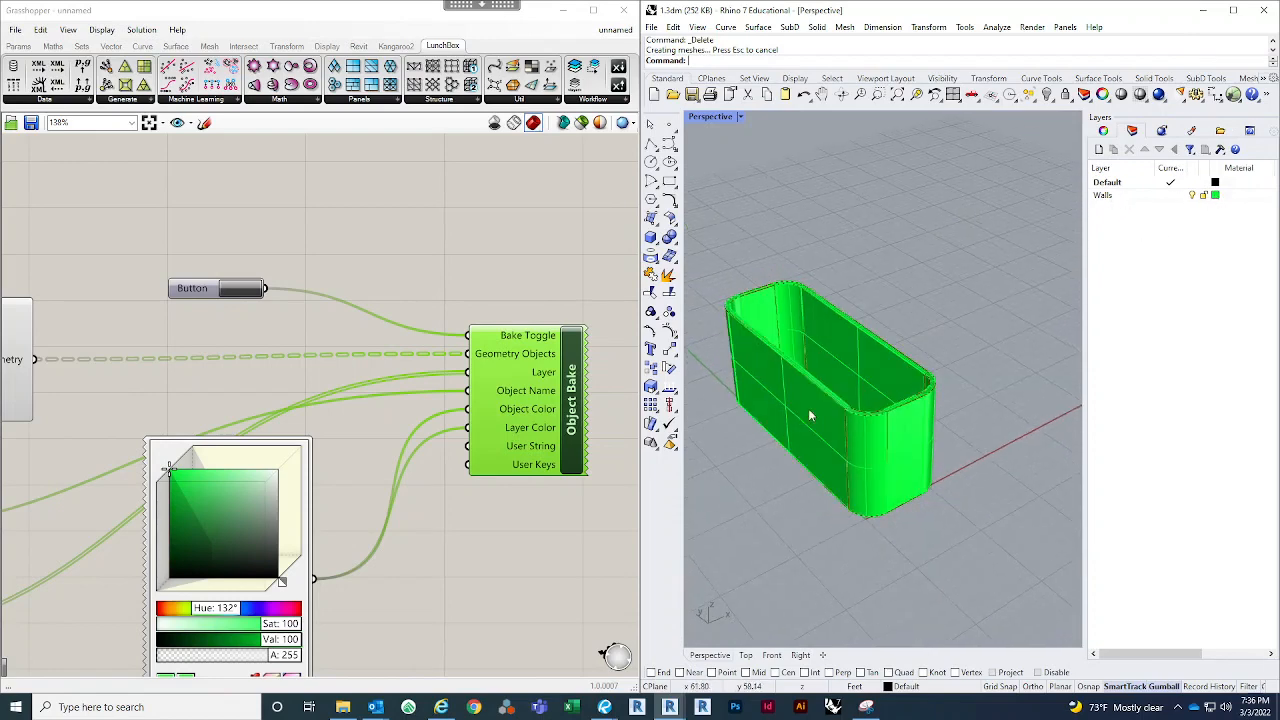
Step: Select one baked wall polysurface in Rhino, review its name and layer in the object properties, and deselect it
left_click(776, 401)
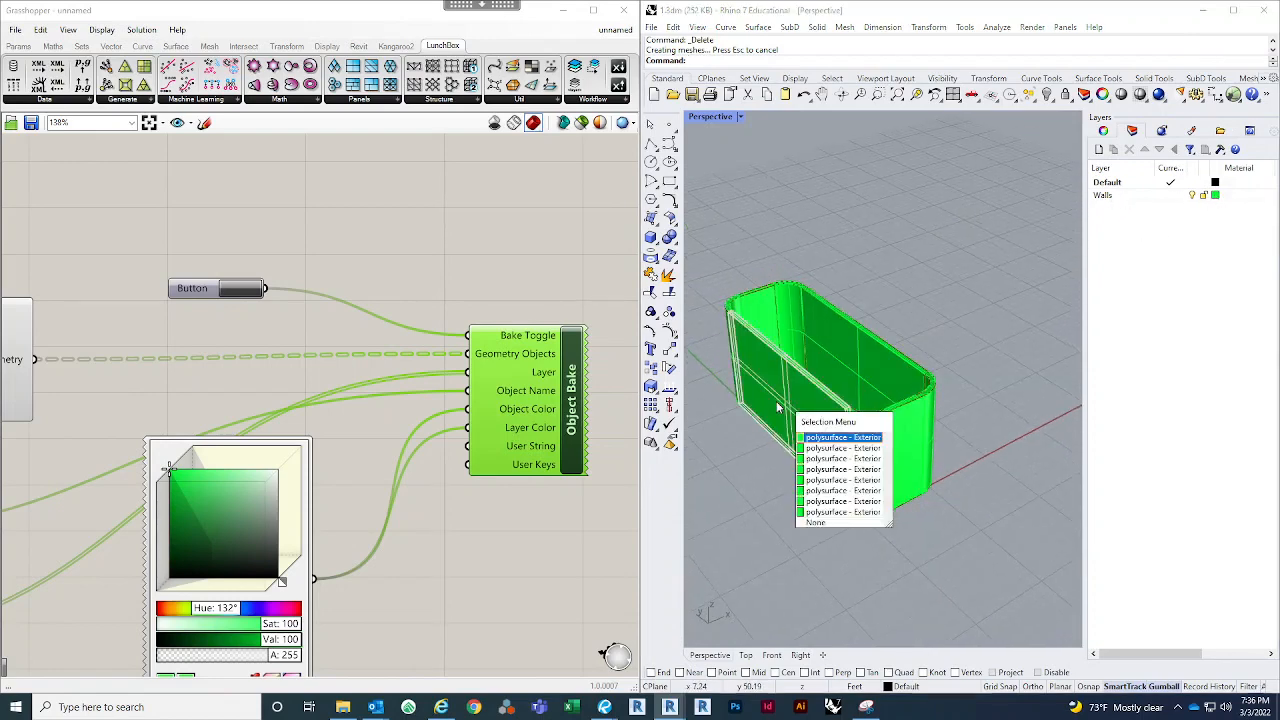
left_click(841, 438)
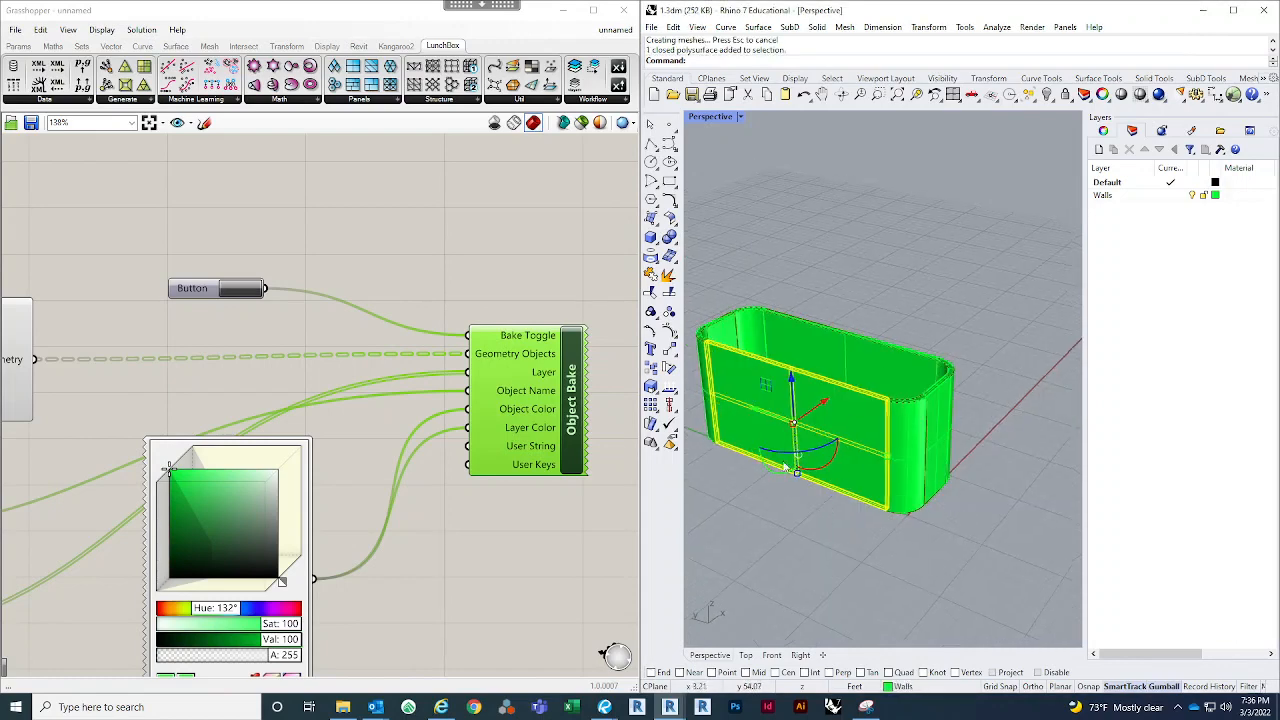
left_click(1105, 133)
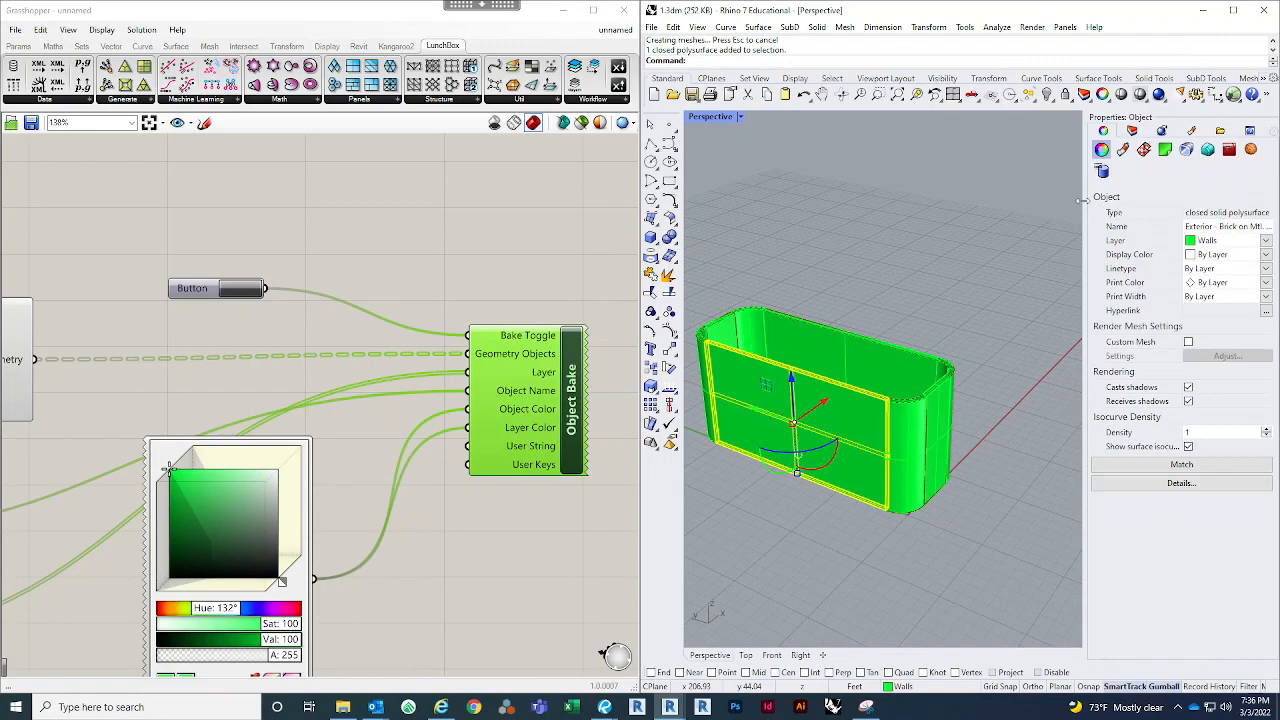
left_click(1225, 229)
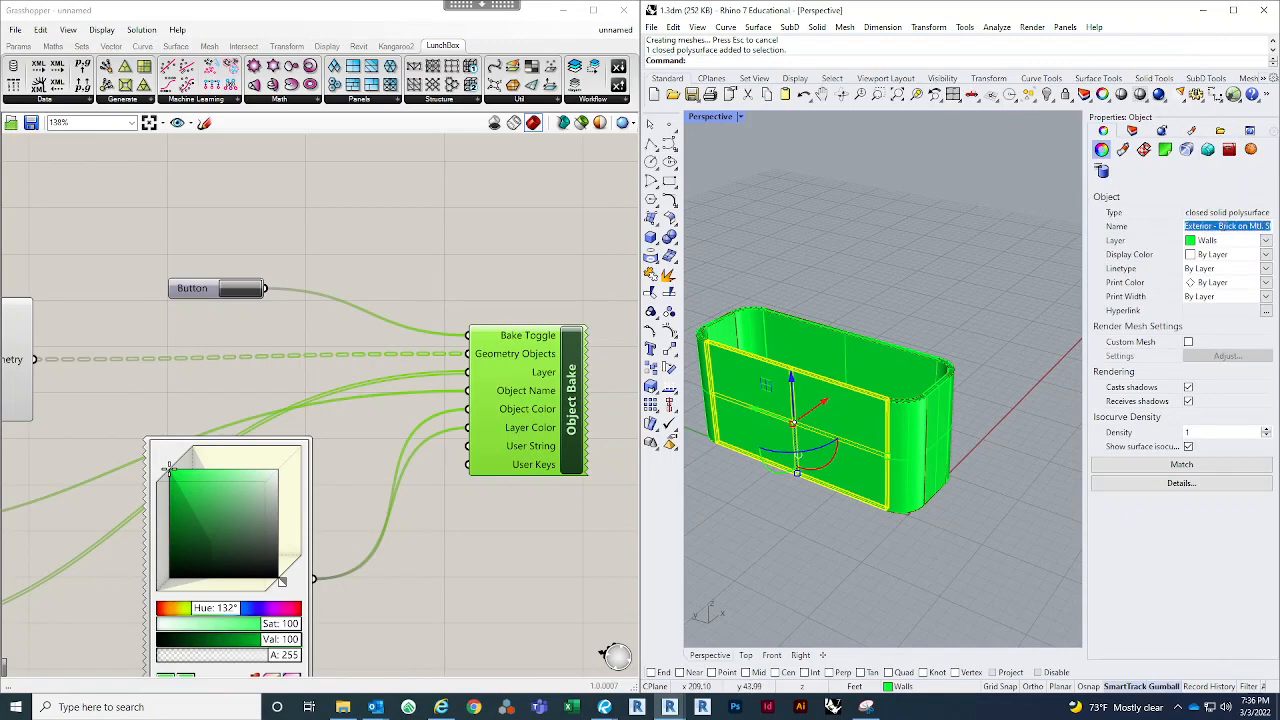
left_click(884, 205)
scroll(966, 292, "down", 5)
right_click_drag(889, 521, 850, 565)
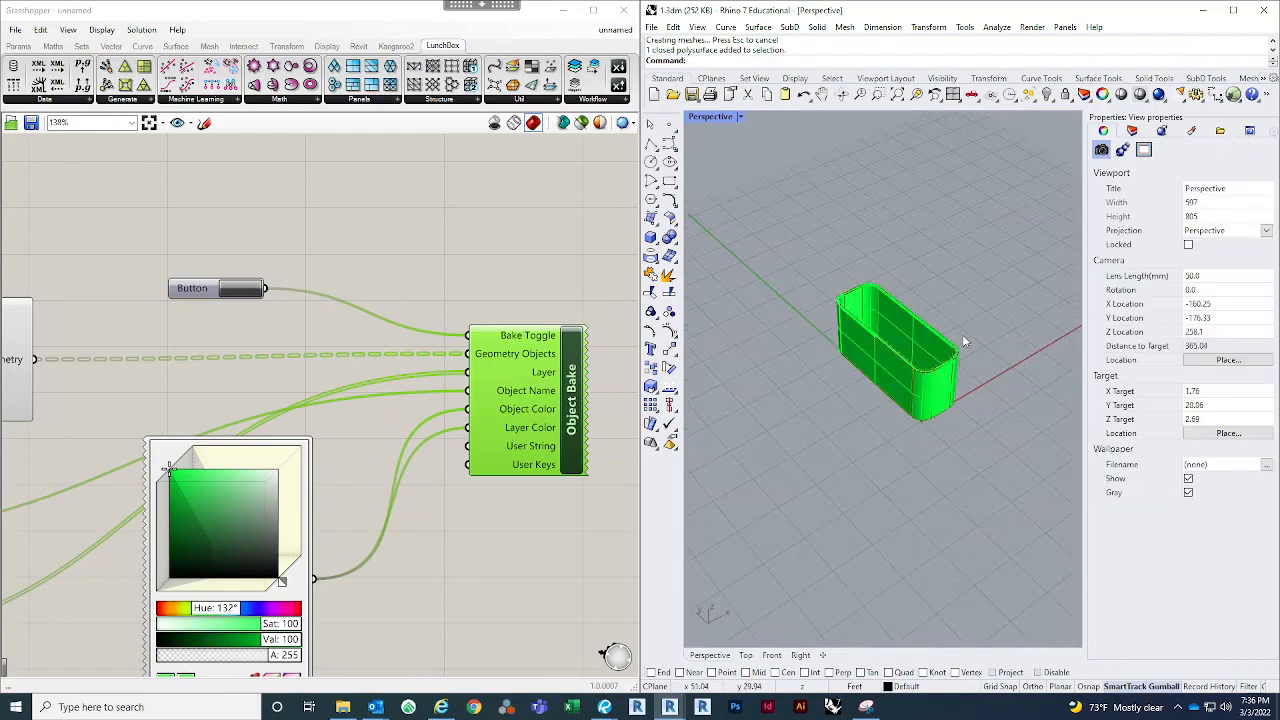
scroll(963, 340, "up", 6)
Step: Deselect Object Bake and return the Grasshopper window to full screen with the whole definition in view
left_click(441, 558)
scroll(510, 272, "down", 6)
right_click_drag(482, 462, 576, 468)
right_click_drag(353, 462, 382, 408)
scroll(382, 410, "down", 2)
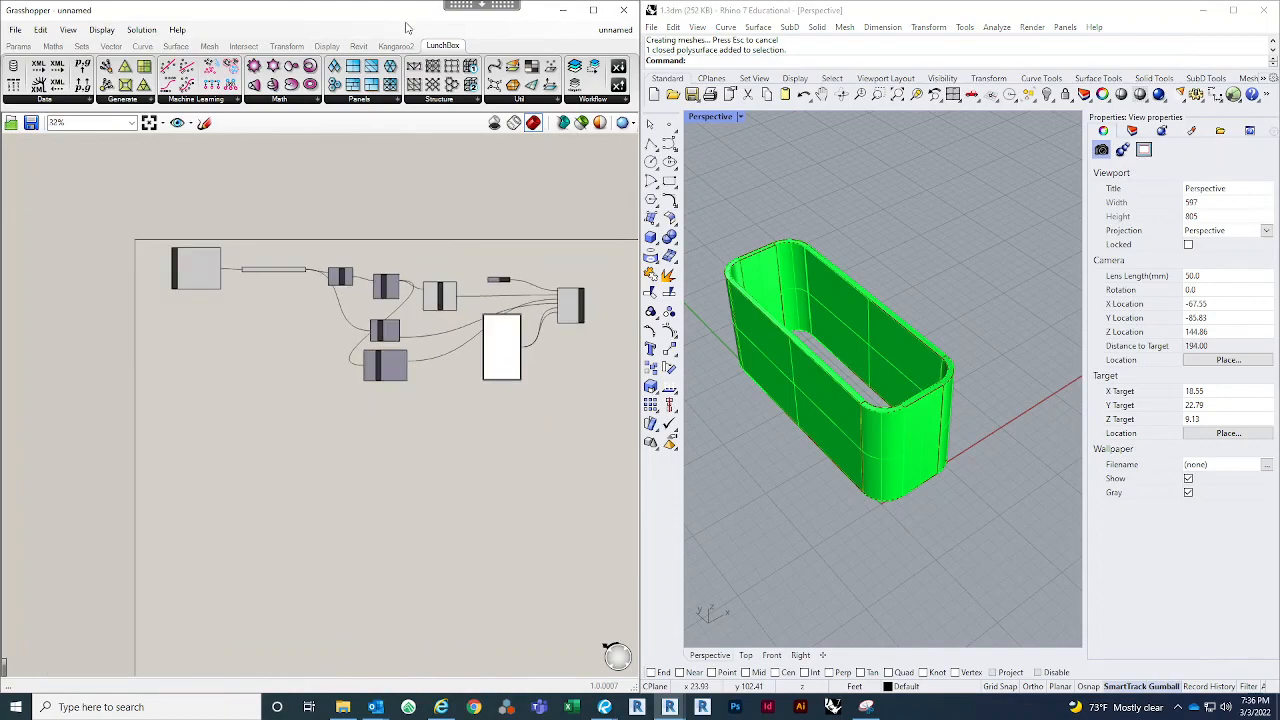
left_click_drag(397, 13, 974, 120)
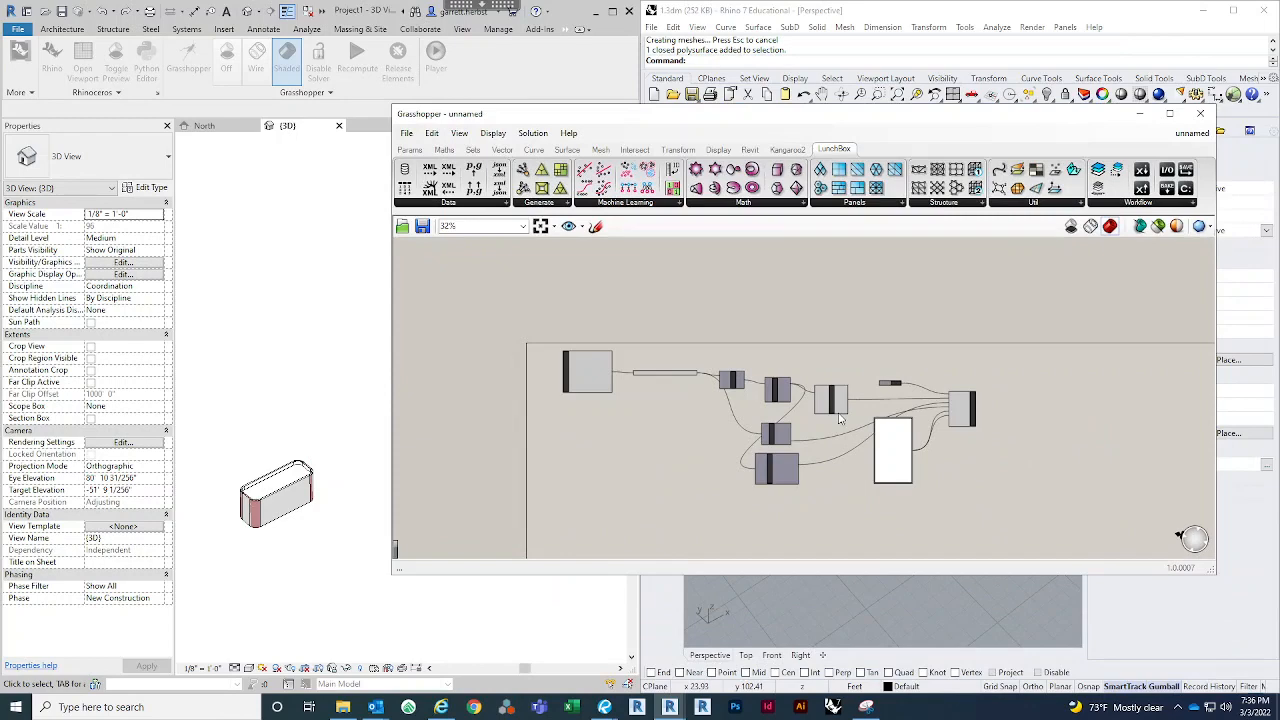
left_click(1169, 113)
scroll(198, 310, "up", 3)
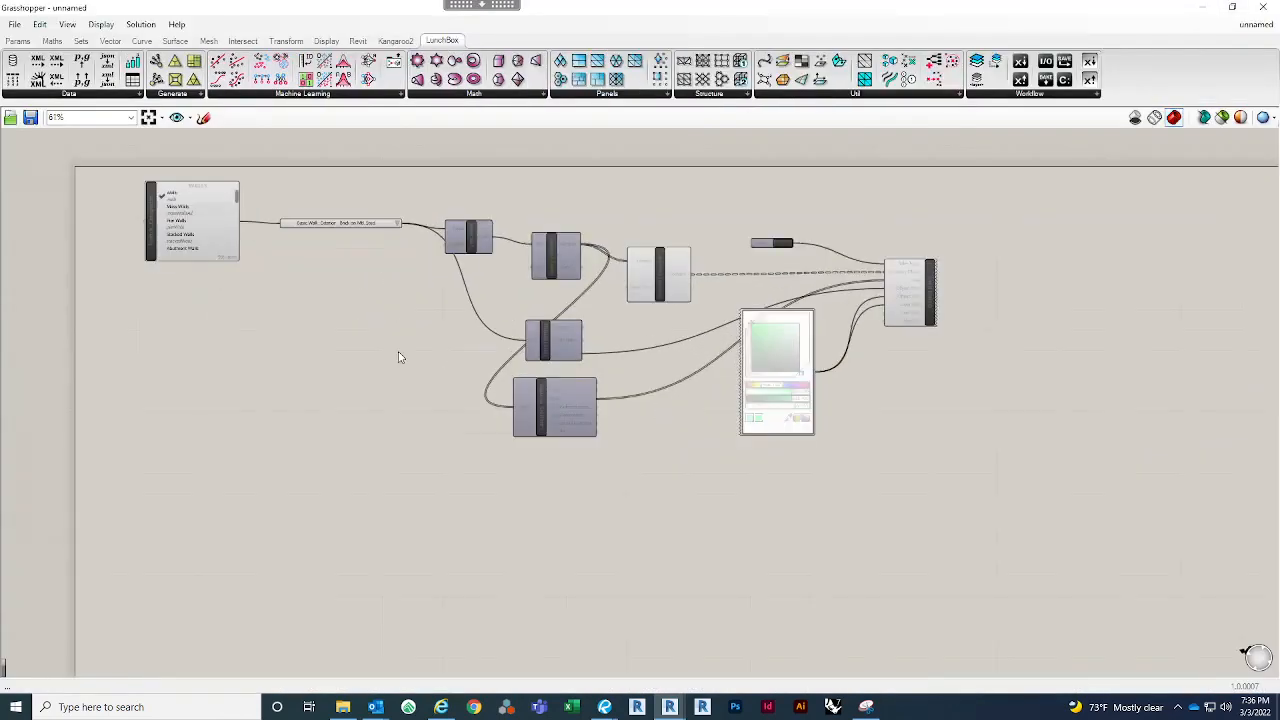
Step: Duplicate the entire wall-baking definition and place the copy directly beneath the original
right_click_drag(591, 346, 762, 338)
left_click_drag(1127, 543, 312, 120)
scroll(641, 290, "down", 2)
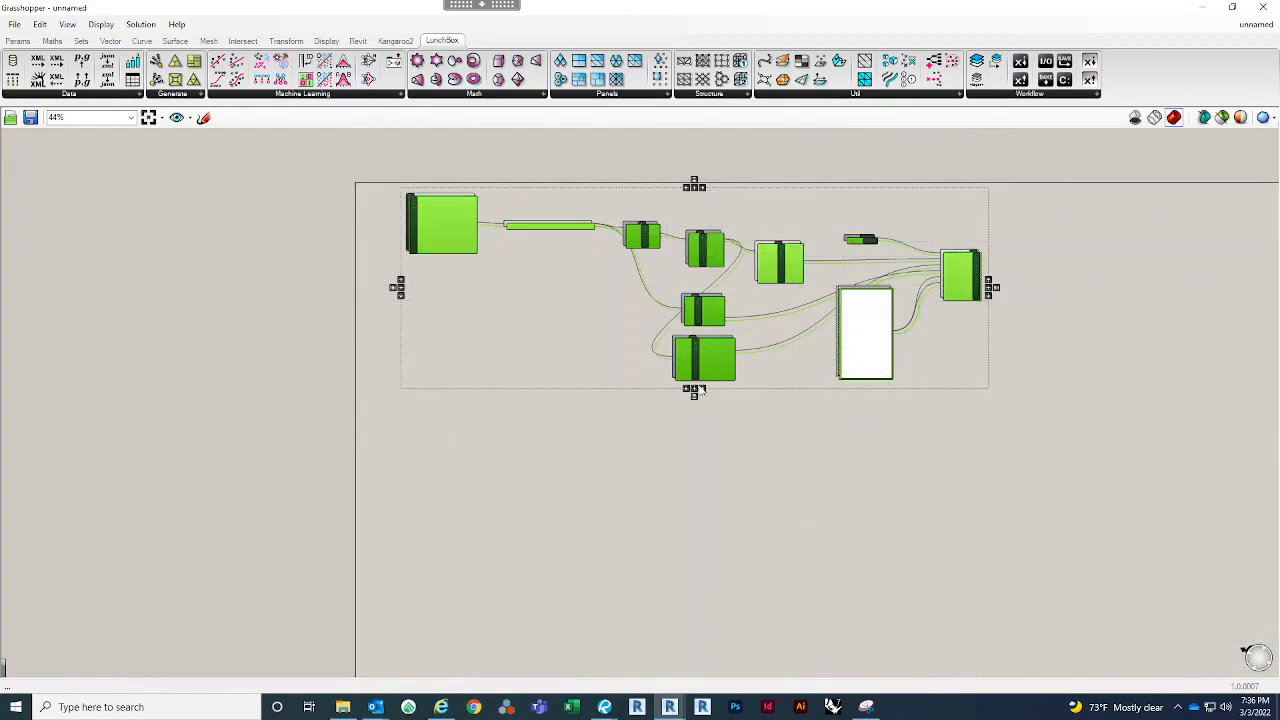
left_click_drag(694, 362, 704, 571, "alt")
left_click_drag(675, 620, 676, 623, "alt")
right_click_drag(699, 544, 808, 234)
right_click_drag(797, 342, 800, 277)
left_click(800, 277)
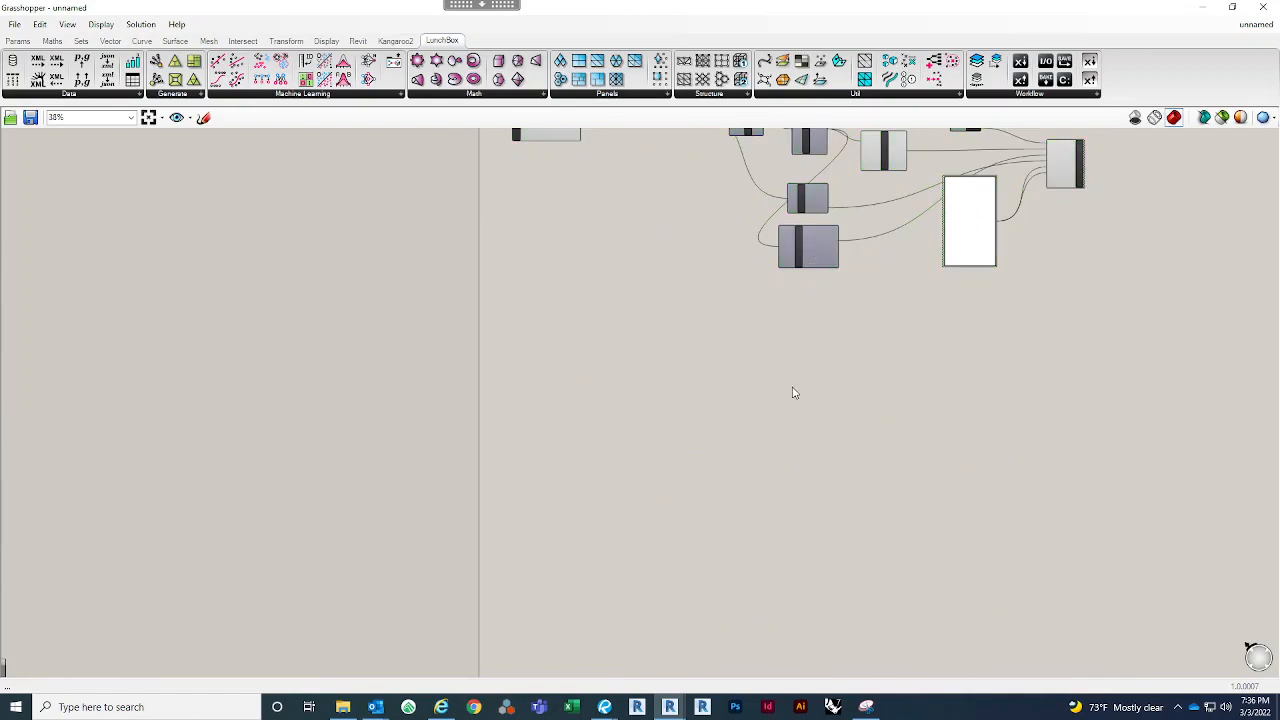
scroll(795, 393, "down", 1)
right_click_drag(782, 415, 746, 569)
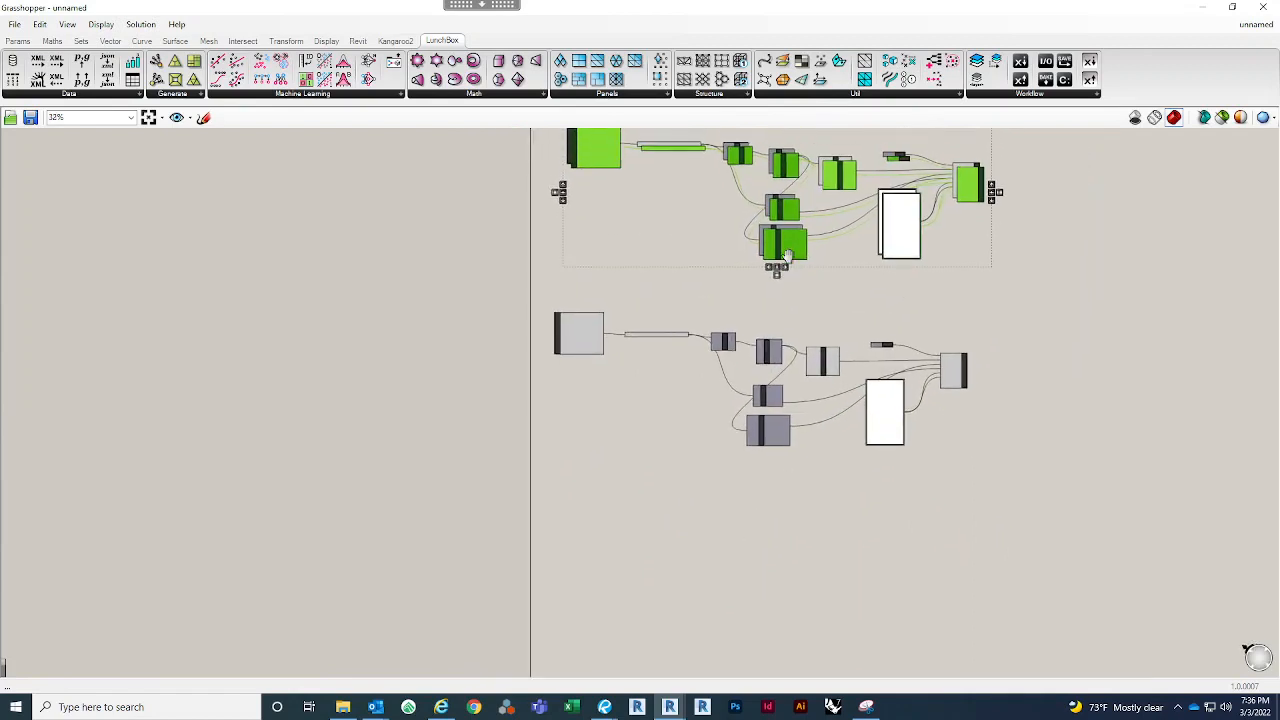
Step: Duplicate the whole wall-baking definition once more and place this copy beneath the other two
right_click_drag(788, 255, 783, 265)
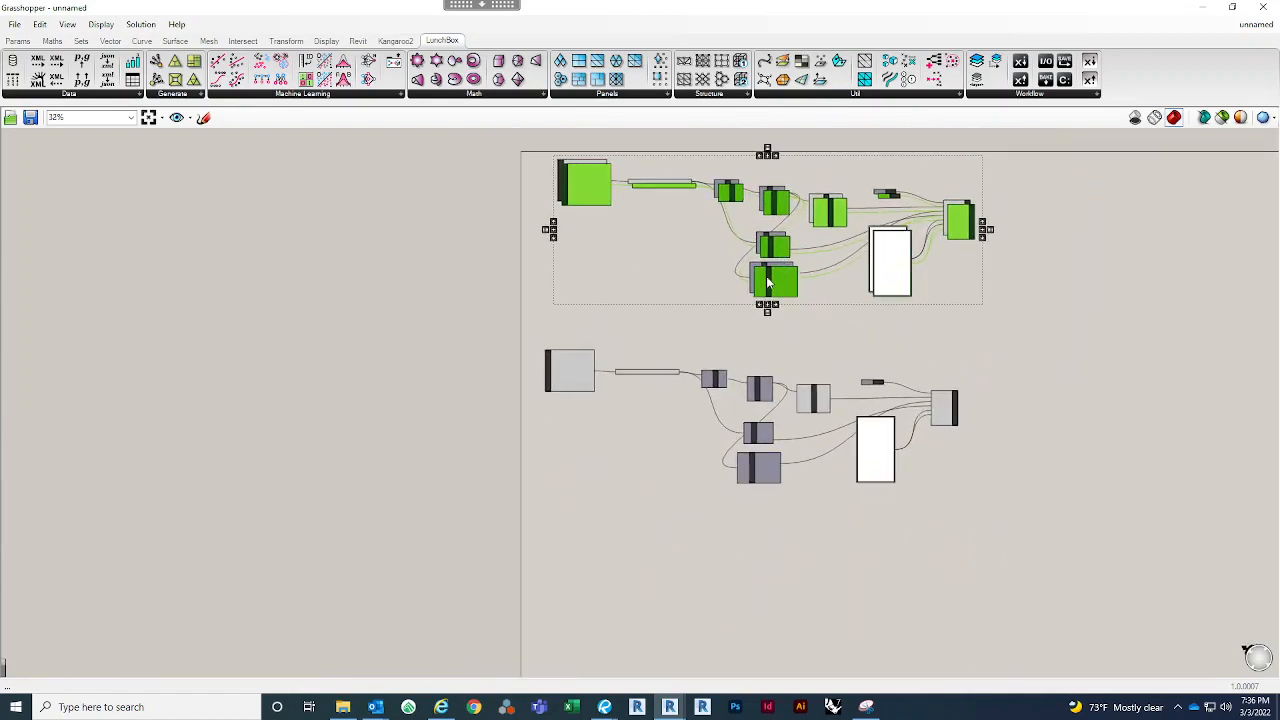
left_click_drag(766, 290, 756, 714)
left_click(632, 462)
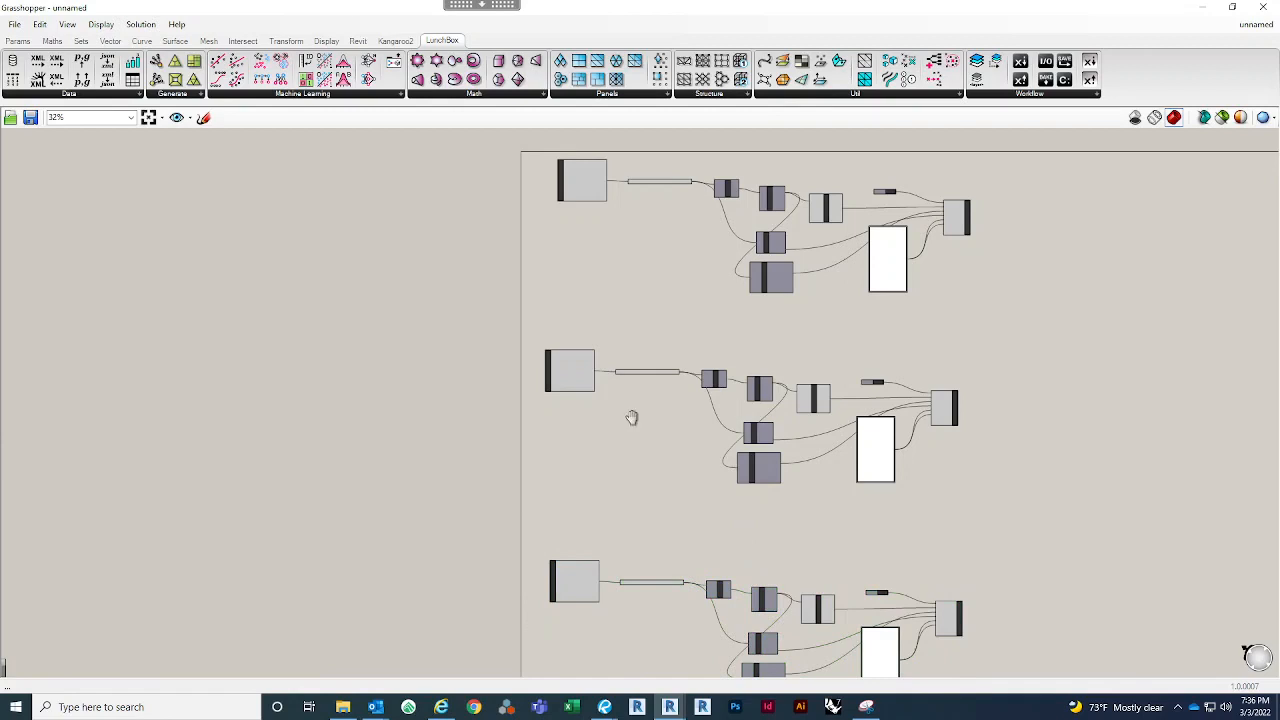
Step: Filter the middle definition's Built-In Categories list for floors and select the Floors category
right_click_drag(632, 418, 633, 425)
scroll(622, 289, "up", 4)
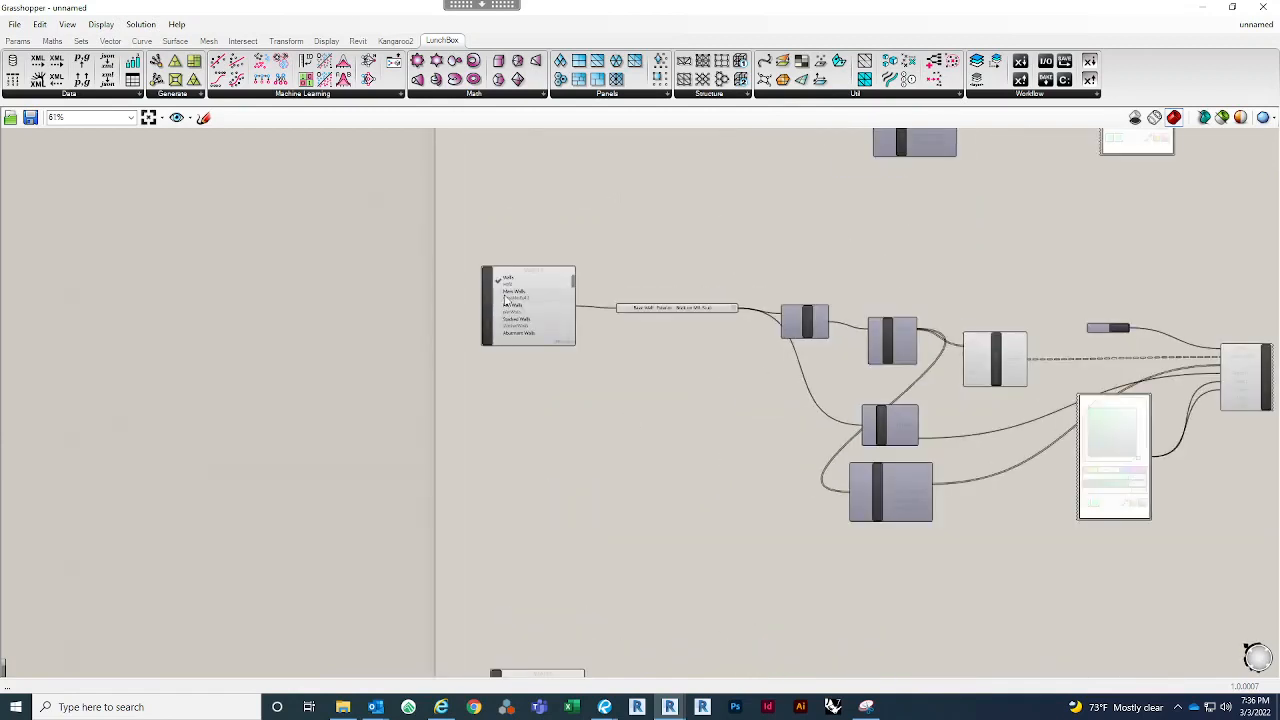
scroll(530, 282, "up", 2)
left_click(530, 275)
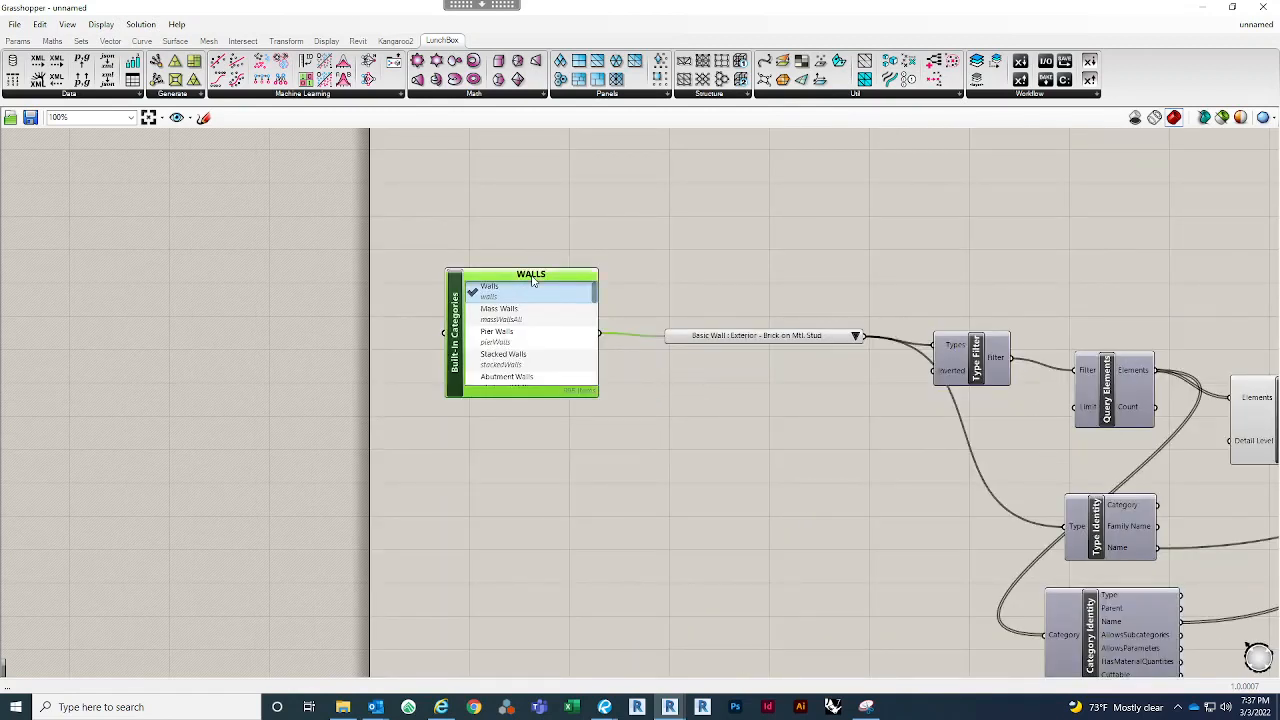
double_click(518, 273)
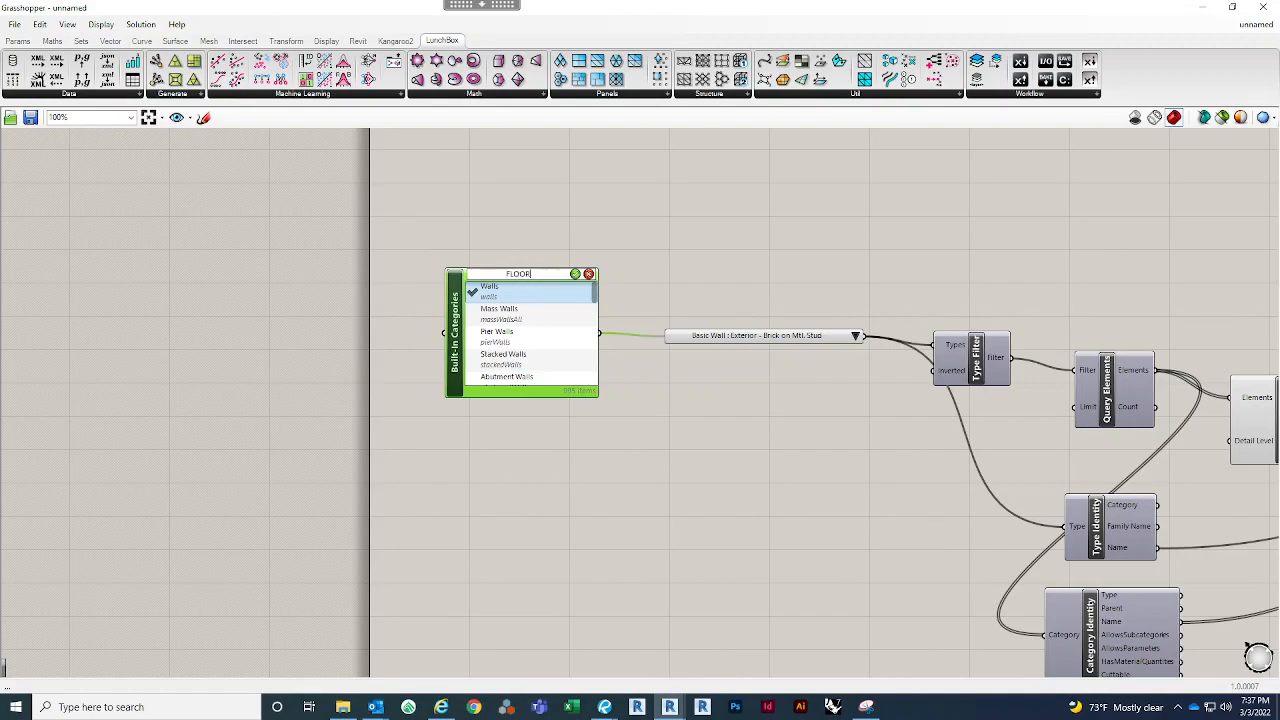
left_click(575, 274)
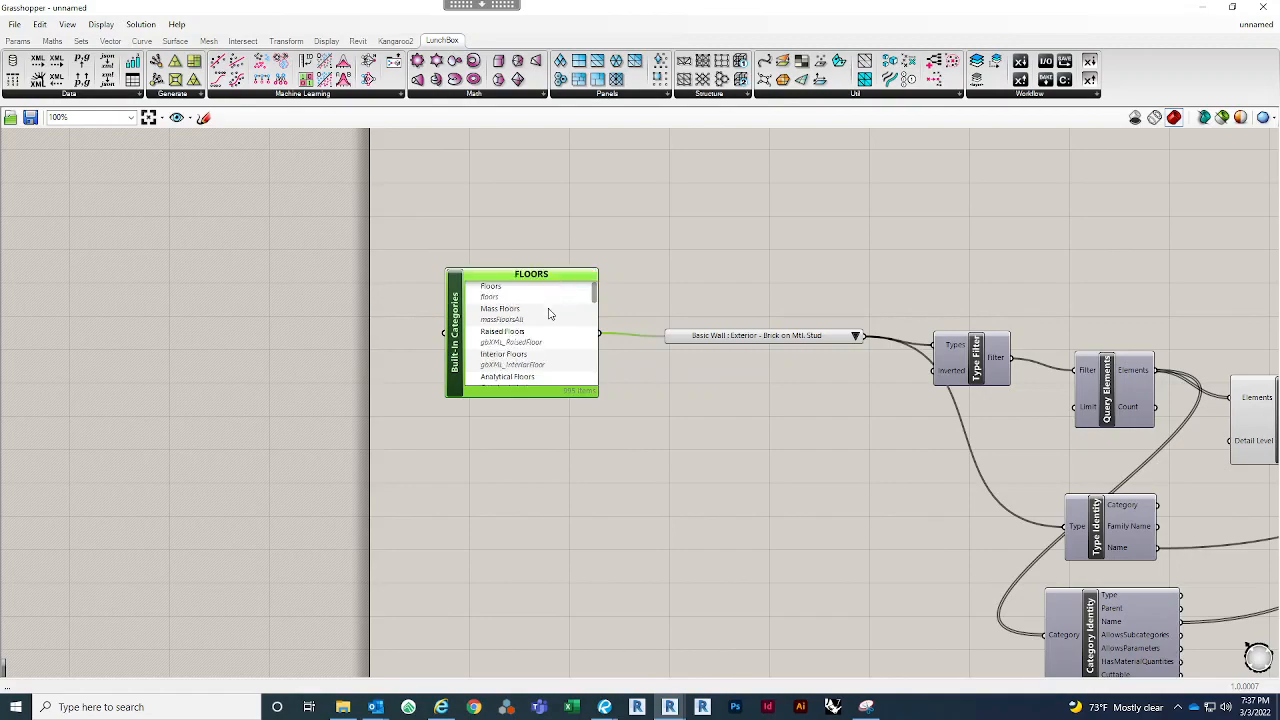
left_click(521, 288)
Step: Change the floor definition's colour swatch to orange with a hue of 29°
right_click_drag(774, 451, 589, 415)
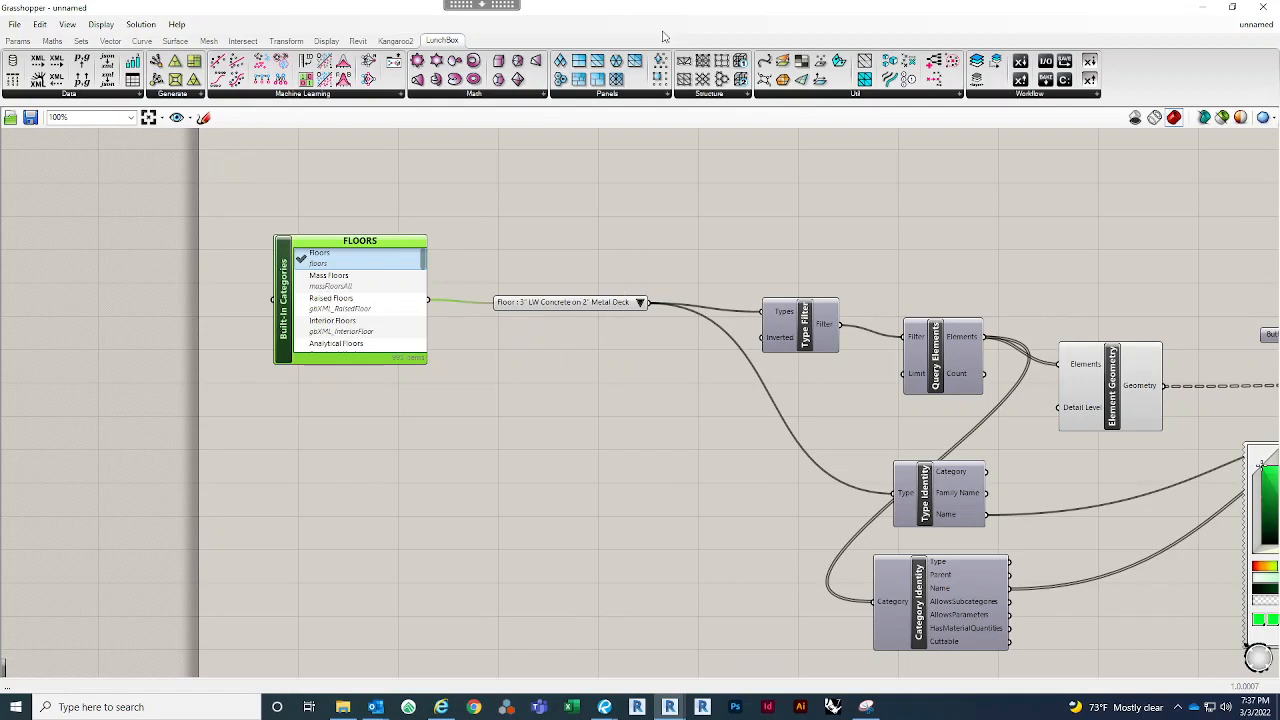
scroll(631, 212, "down", 2)
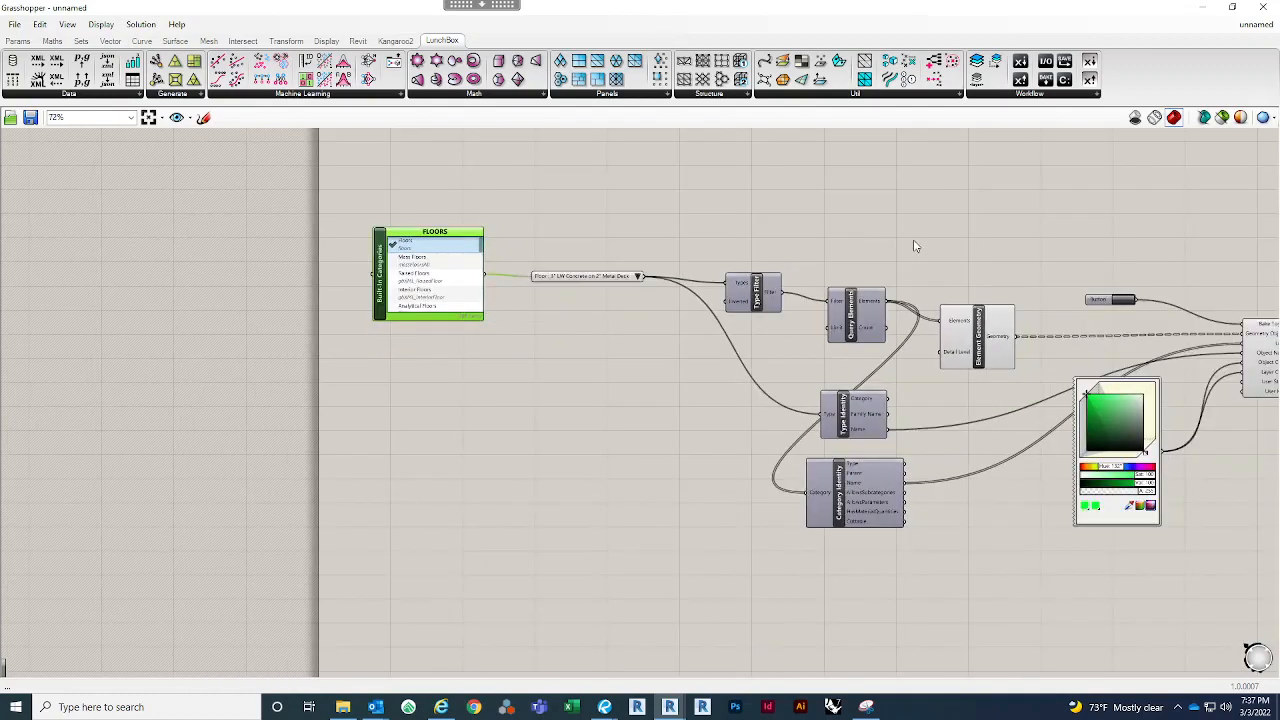
right_click_drag(1112, 399, 896, 401)
scroll(957, 497, "up", 3)
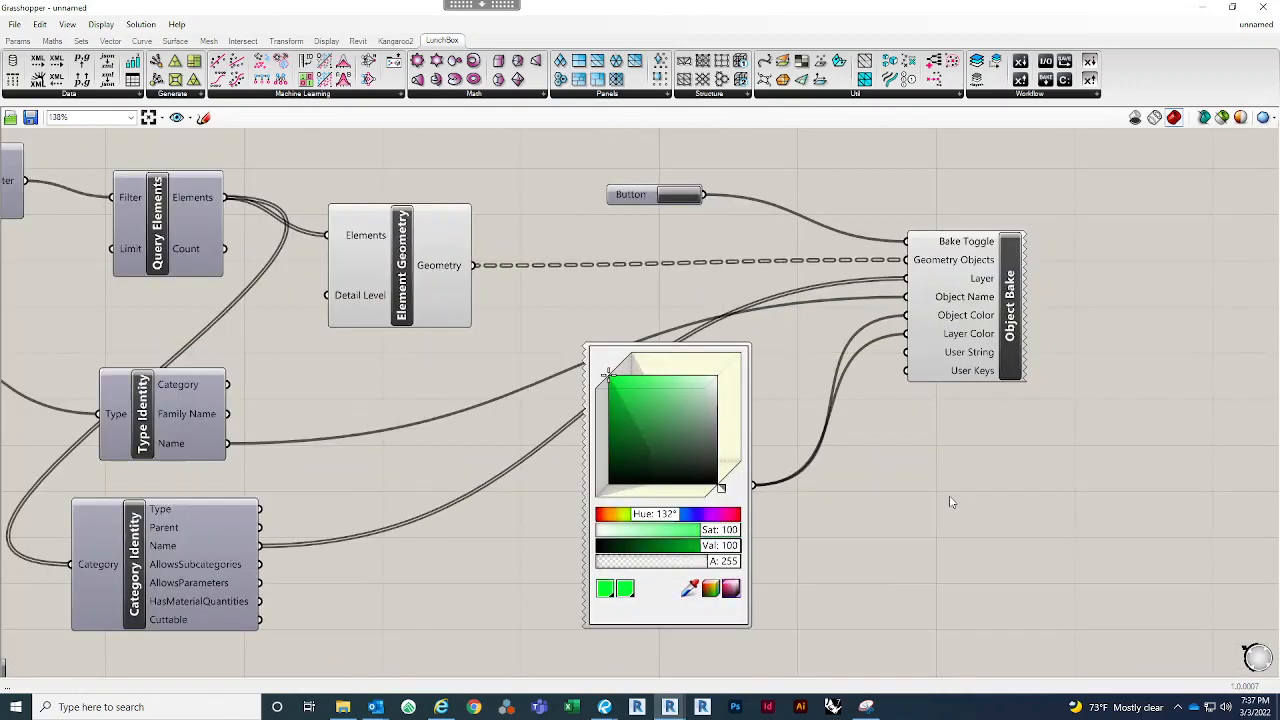
left_click_drag(645, 519, 622, 518)
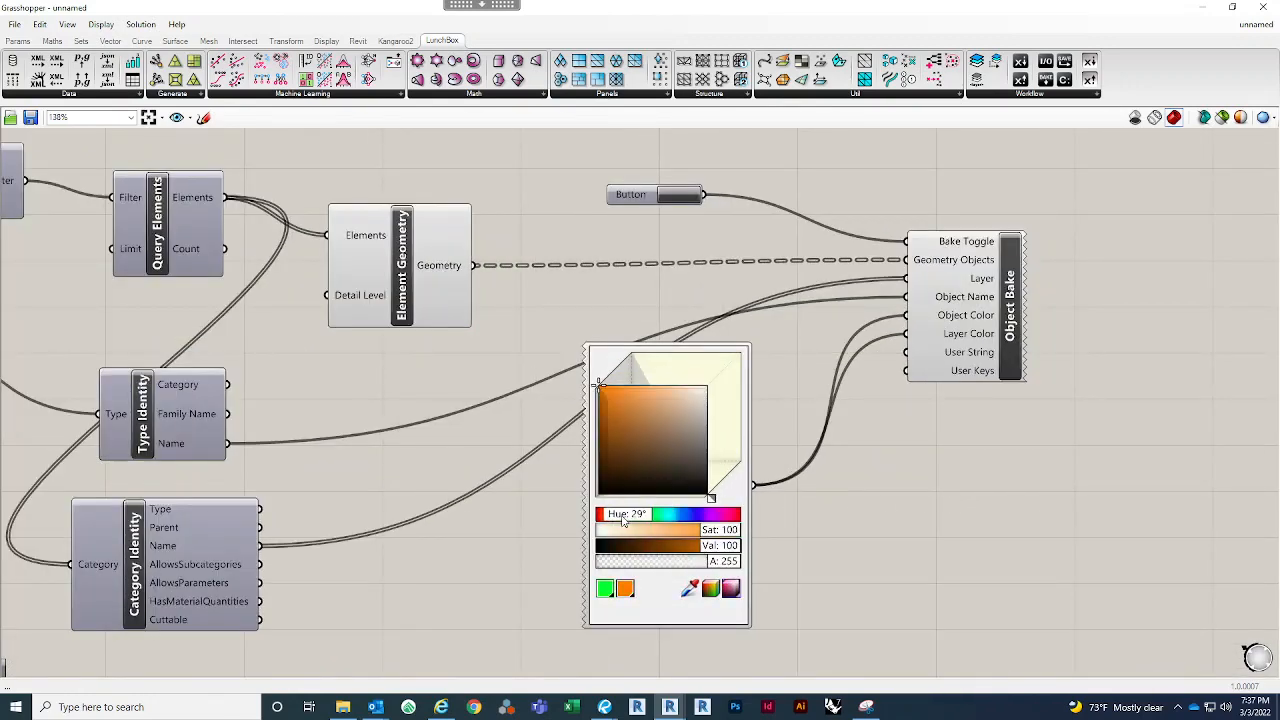
Step: Filter the lowest definition's Built-In Categories list for ROOFS and select the Roofs category with the identifier roofs
scroll(866, 279, "down", 5)
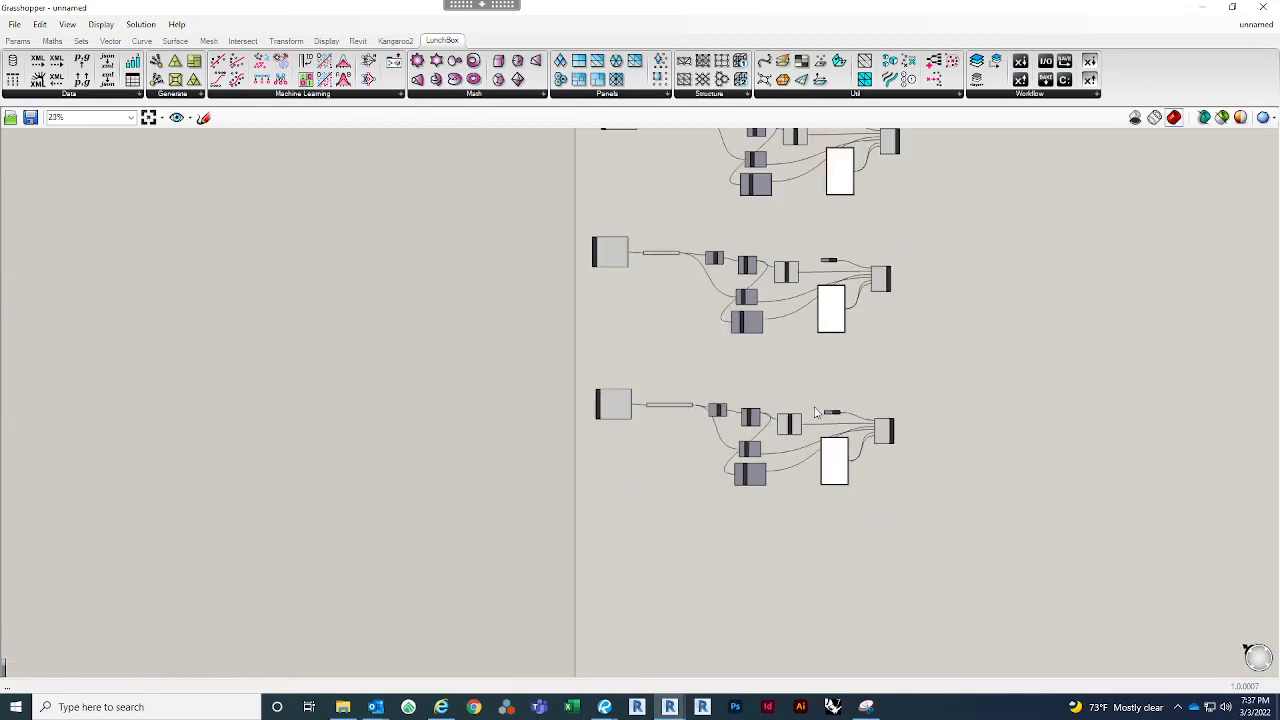
scroll(603, 440, "up", 3)
scroll(447, 375, "up", 4)
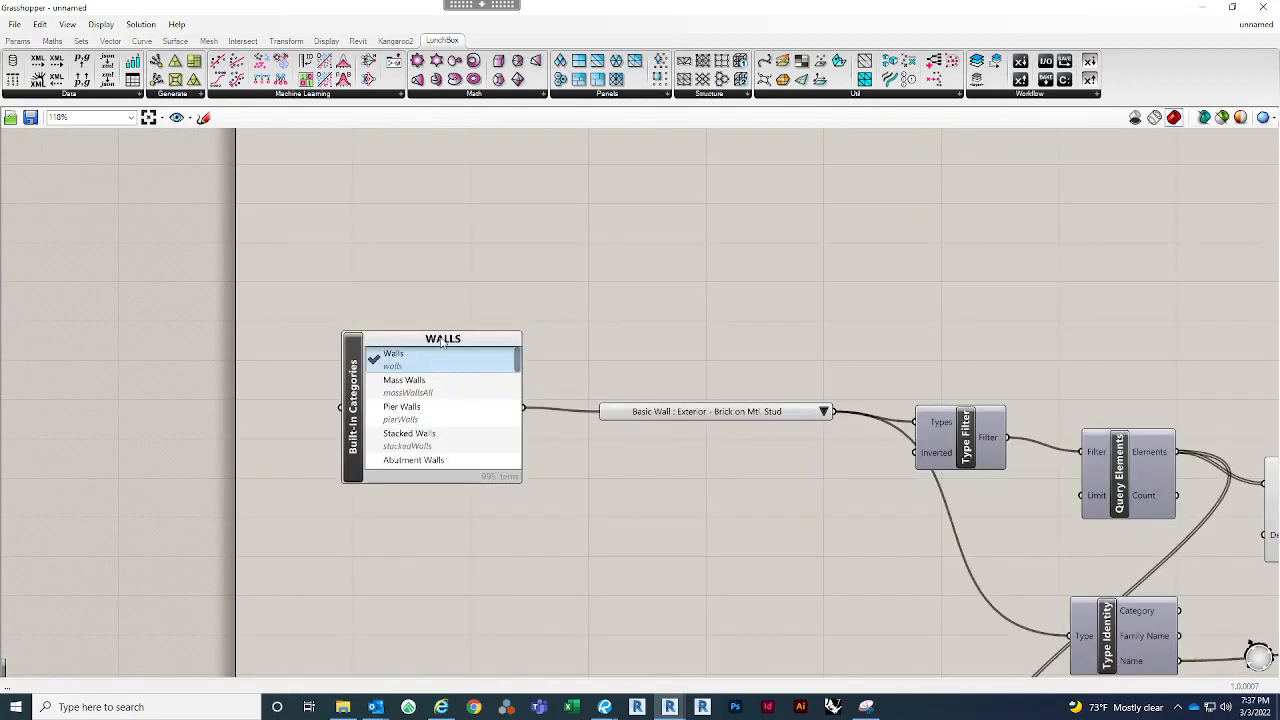
double_click(441, 340)
type("RO")
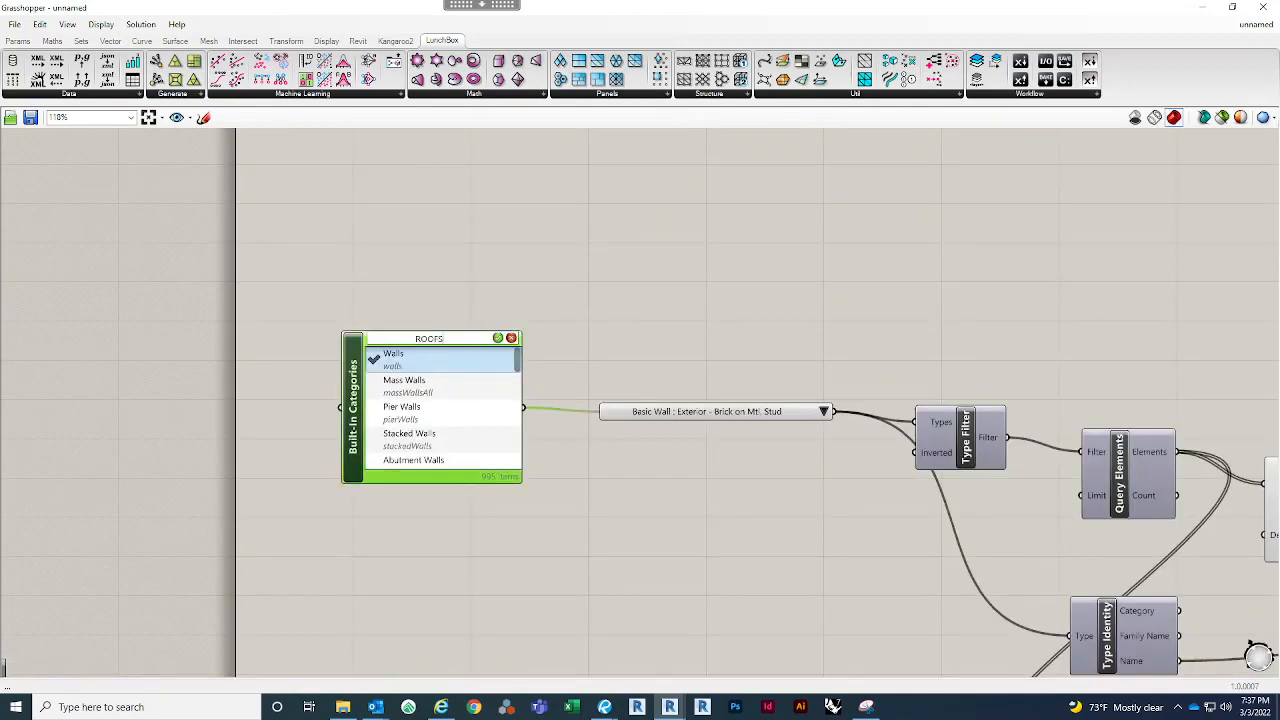
type("OFS")
left_click(497, 340)
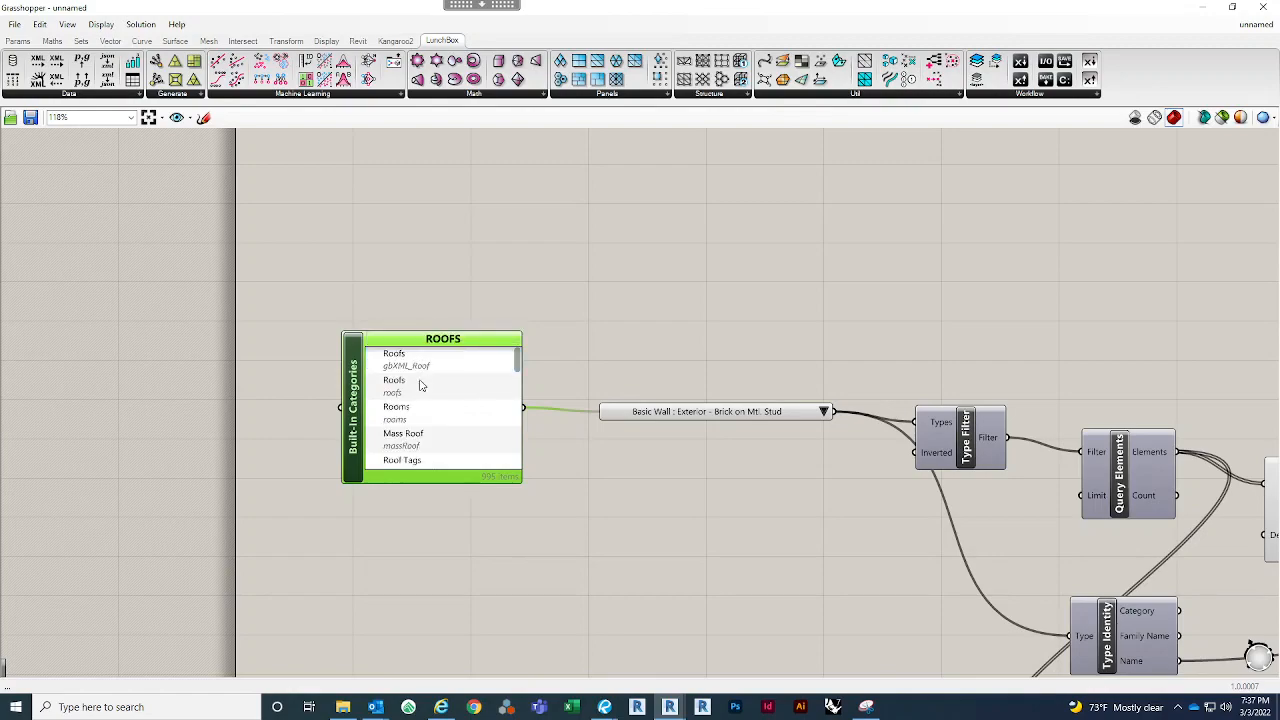
left_click(420, 388)
Step: Set the roof definition's element type to Basic Roof : Insulation on Metal Deck - EPDM
right_click_drag(655, 487, 451, 420)
scroll(466, 420, "down", 1)
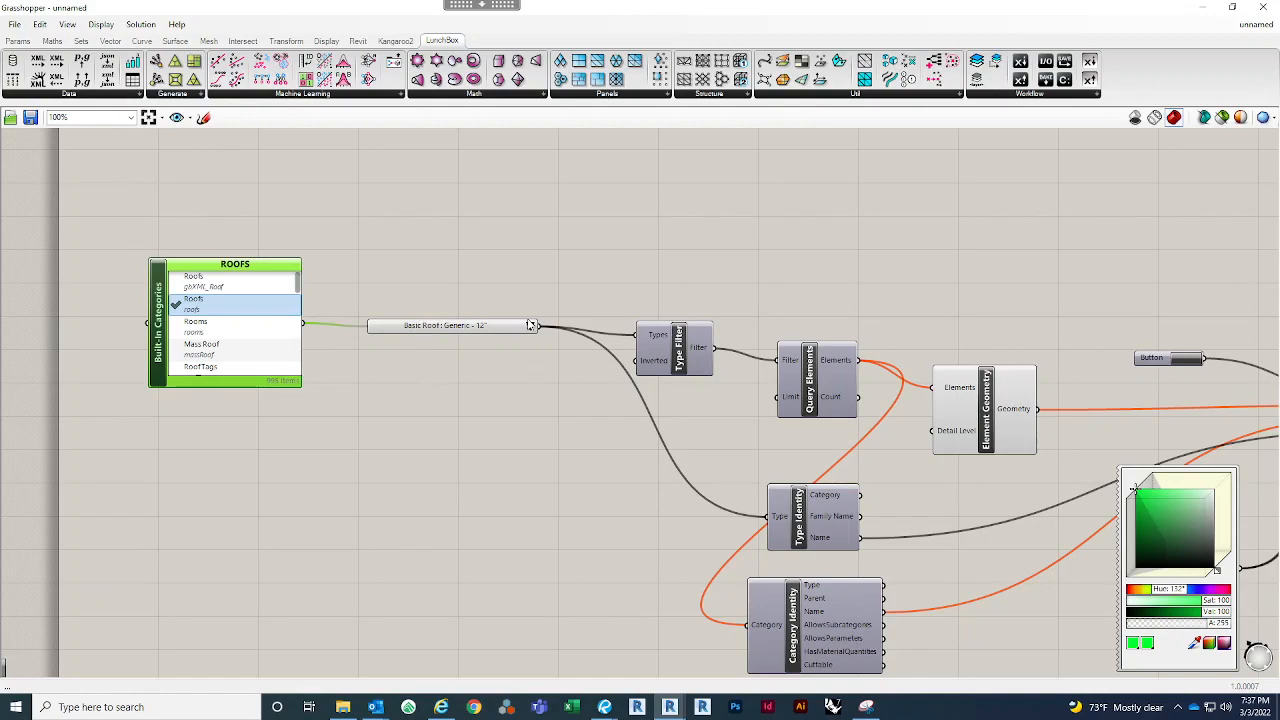
left_click(531, 325)
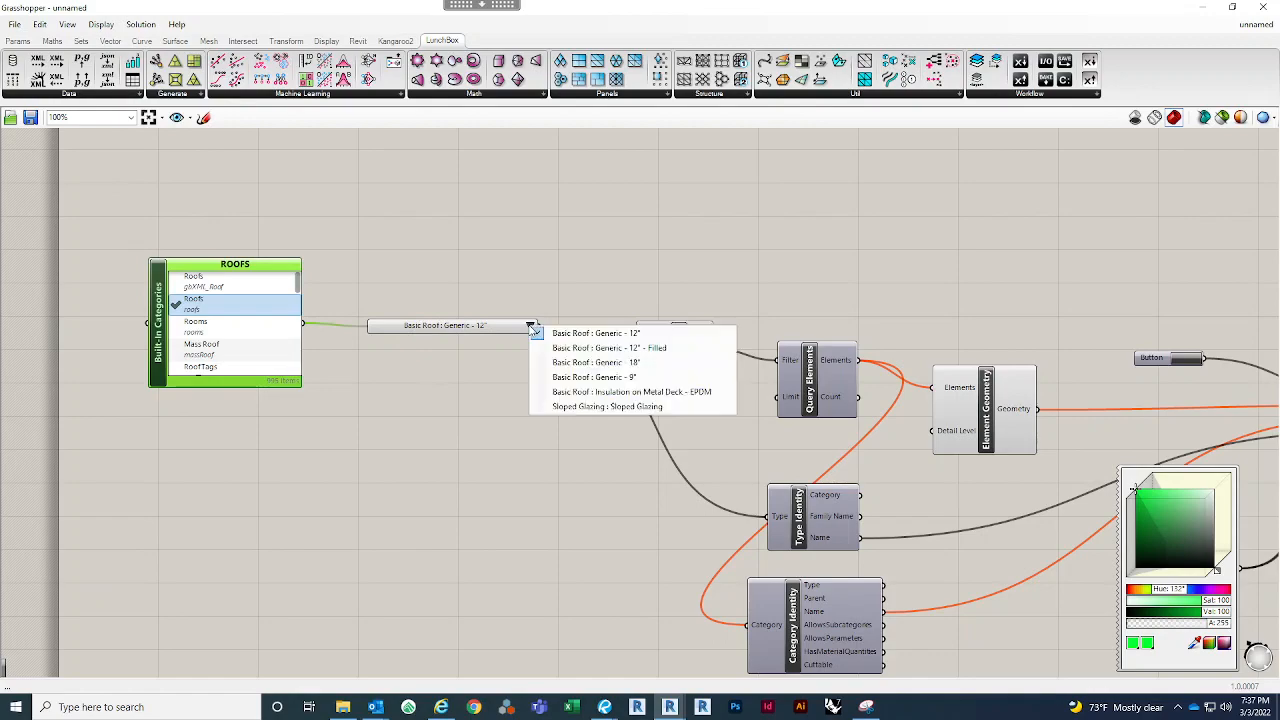
left_click(629, 395)
left_click(612, 470)
Step: Change the roof definition's colour swatch to purple with a hue of 285°
right_click_drag(597, 426, 520, 354)
scroll(530, 358, "down", 3)
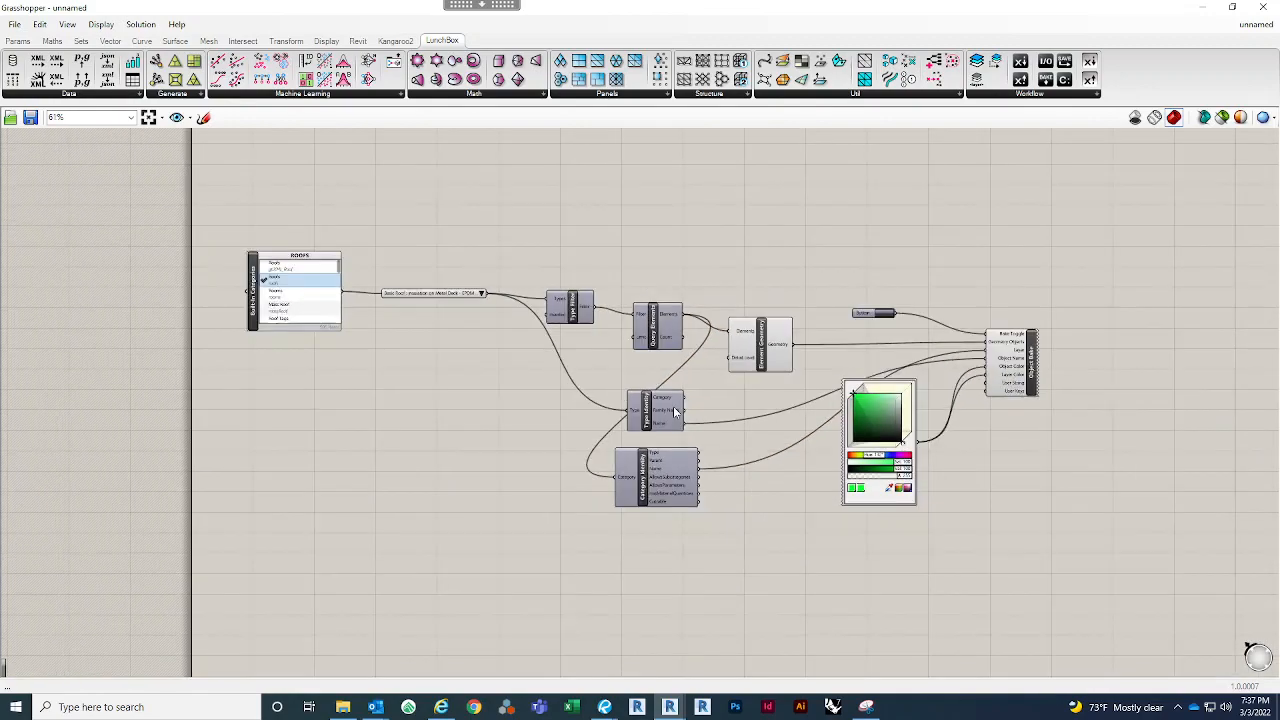
scroll(1008, 482, "up", 2)
scroll(1008, 484, "up", 2)
left_click_drag(757, 433, 788, 432)
scroll(850, 535, "down", 3)
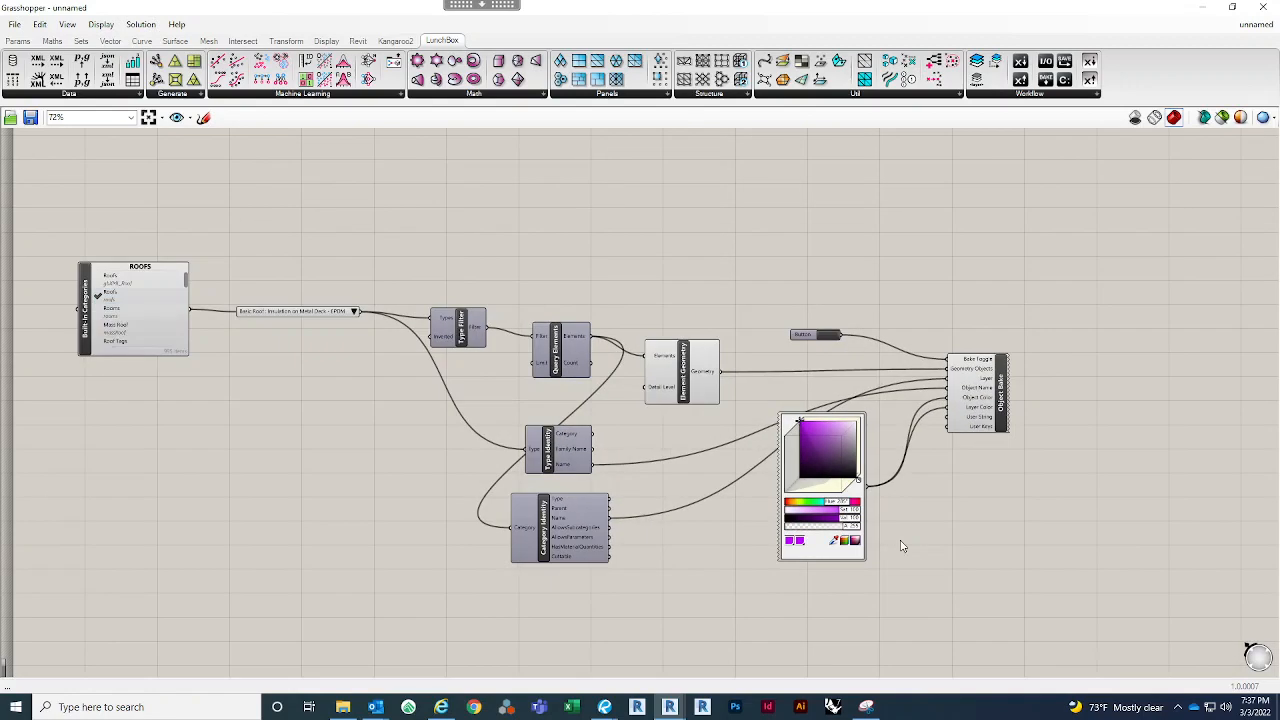
Step: Take the Grasshopper window out of full screen, move it off the Rhino viewport, and bring the baked walls into view
scroll(877, 310, "up", 3)
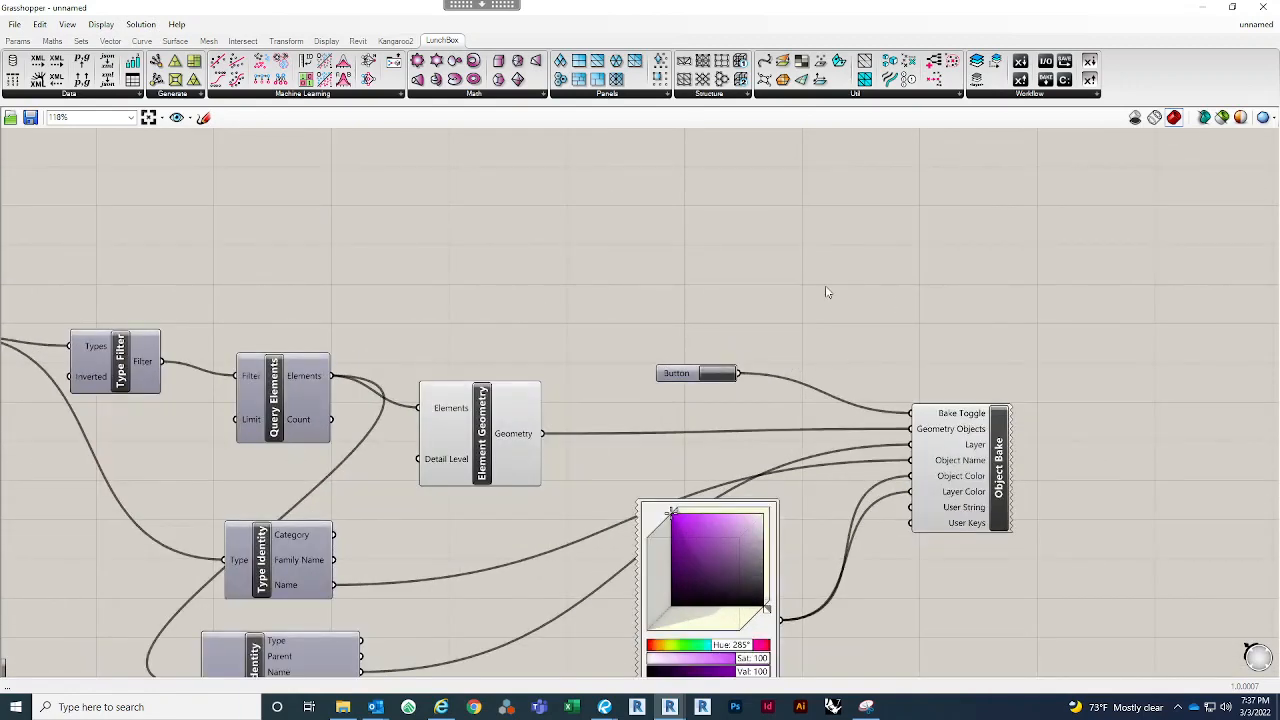
left_click_drag(845, 7, 404, 164)
left_click(997, 198)
scroll(953, 361, "down", 5)
right_click_drag(977, 414, 1040, 395)
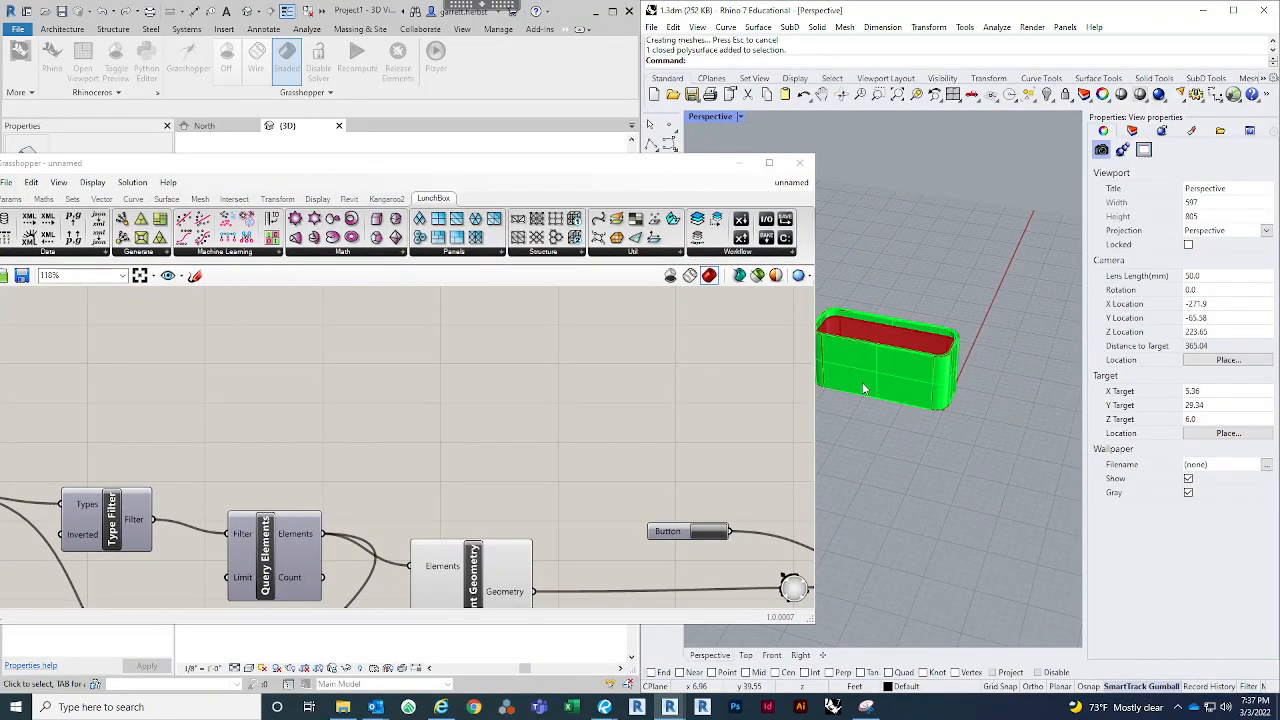
Step: Select one baked polysurface on the front wall in Rhino and hide it
scroll(864, 382, "up", 5)
left_click(886, 381)
left_click(887, 386)
key("ctrl+h")
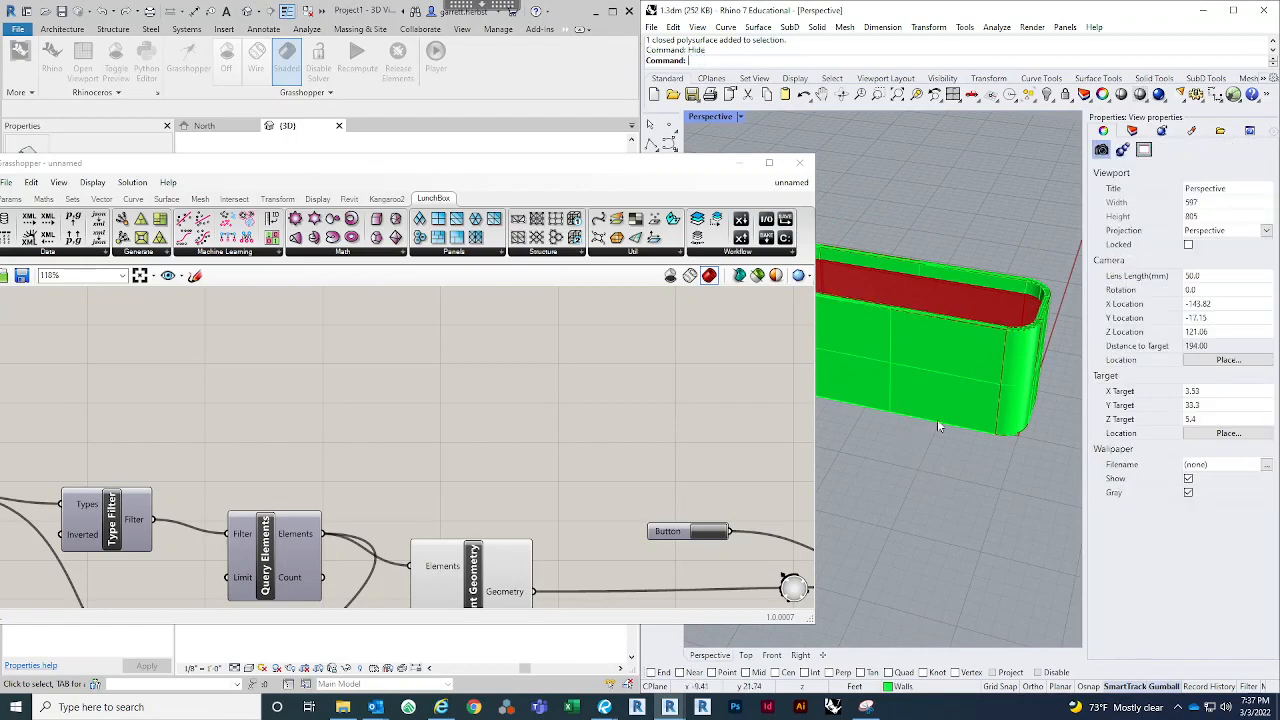
Step: Check the front wall in Rhino for overlapping baked polysurfaces using the selection candidates, and look over the roof definition
right_click_drag(937, 419, 917, 387)
left_click(917, 390)
left_click(926, 444)
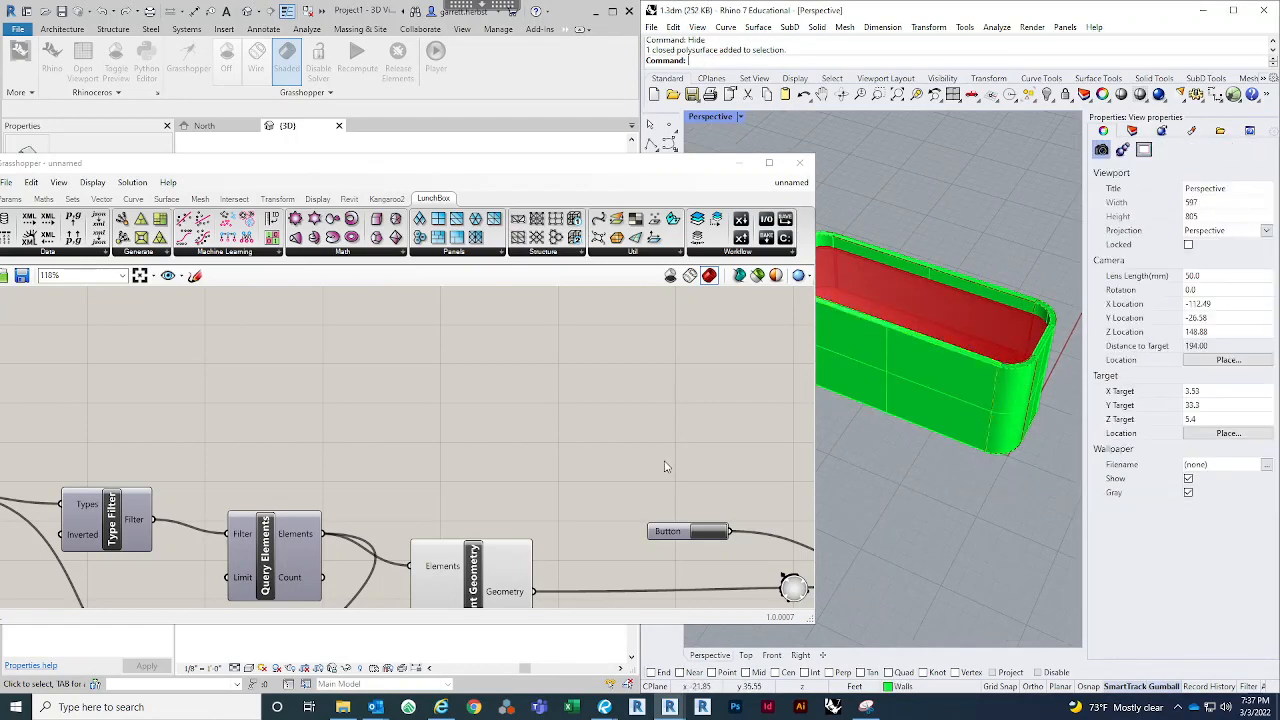
right_click_drag(661, 456, 509, 389)
left_click(969, 408)
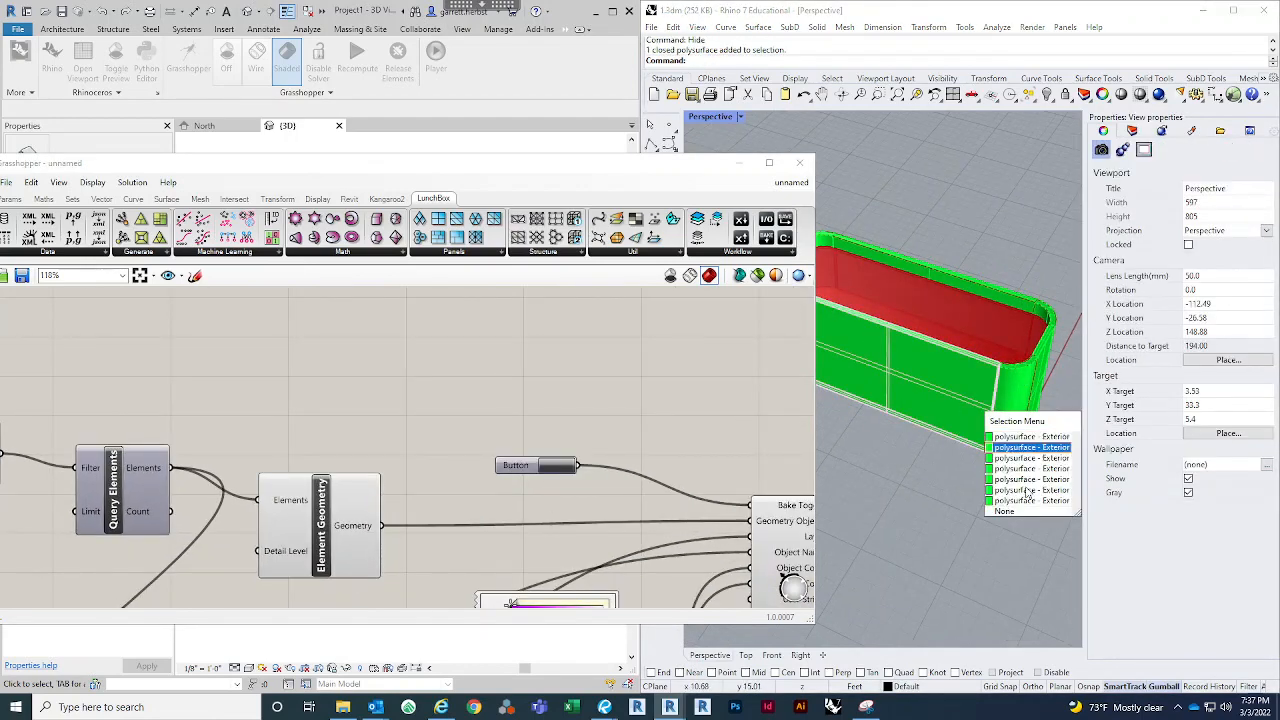
left_click(896, 514)
right_click_drag(683, 428, 619, 360)
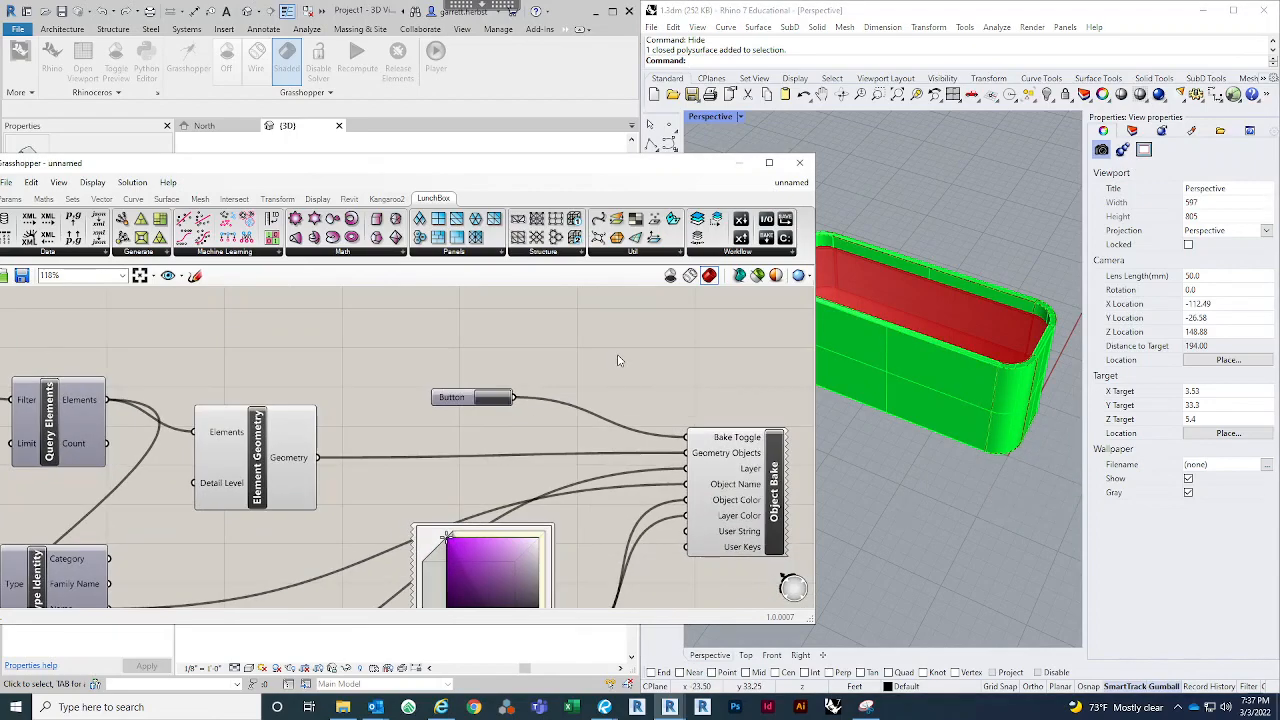
left_click(951, 387)
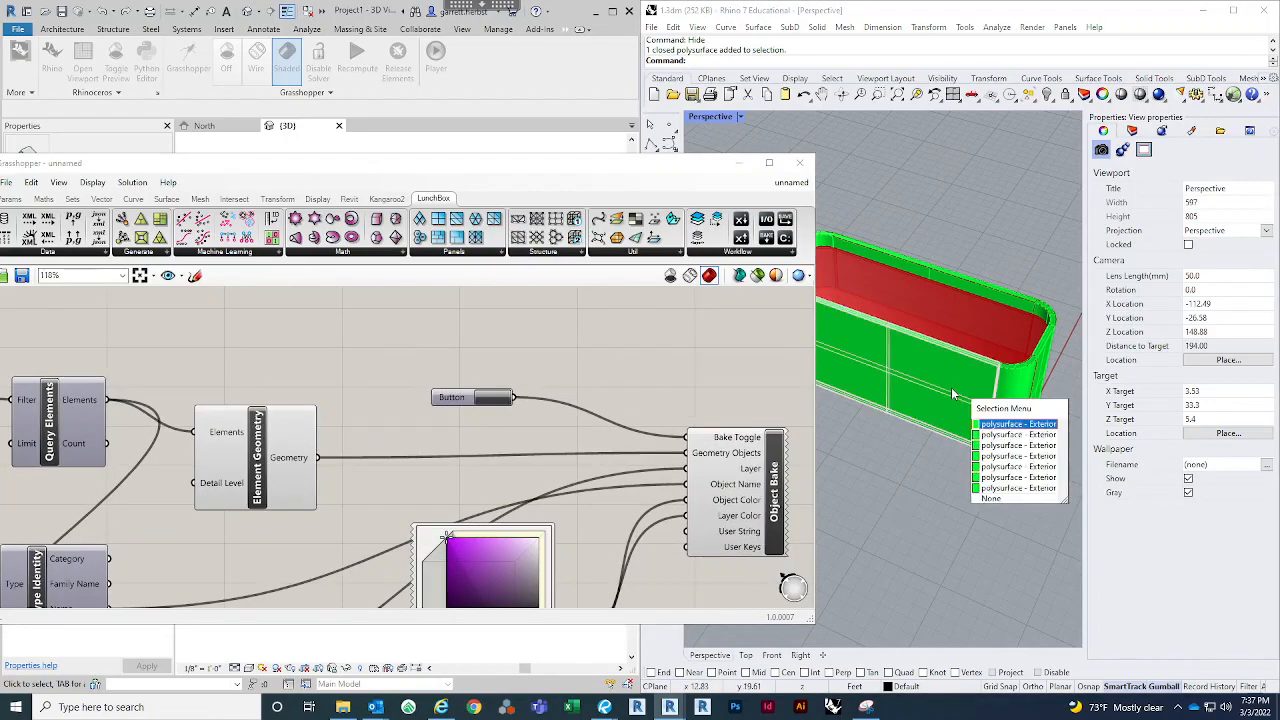
left_click(951, 470)
scroll(591, 344, "down", 2)
scroll(595, 344, "down", 1)
scroll(628, 476, "up", 2)
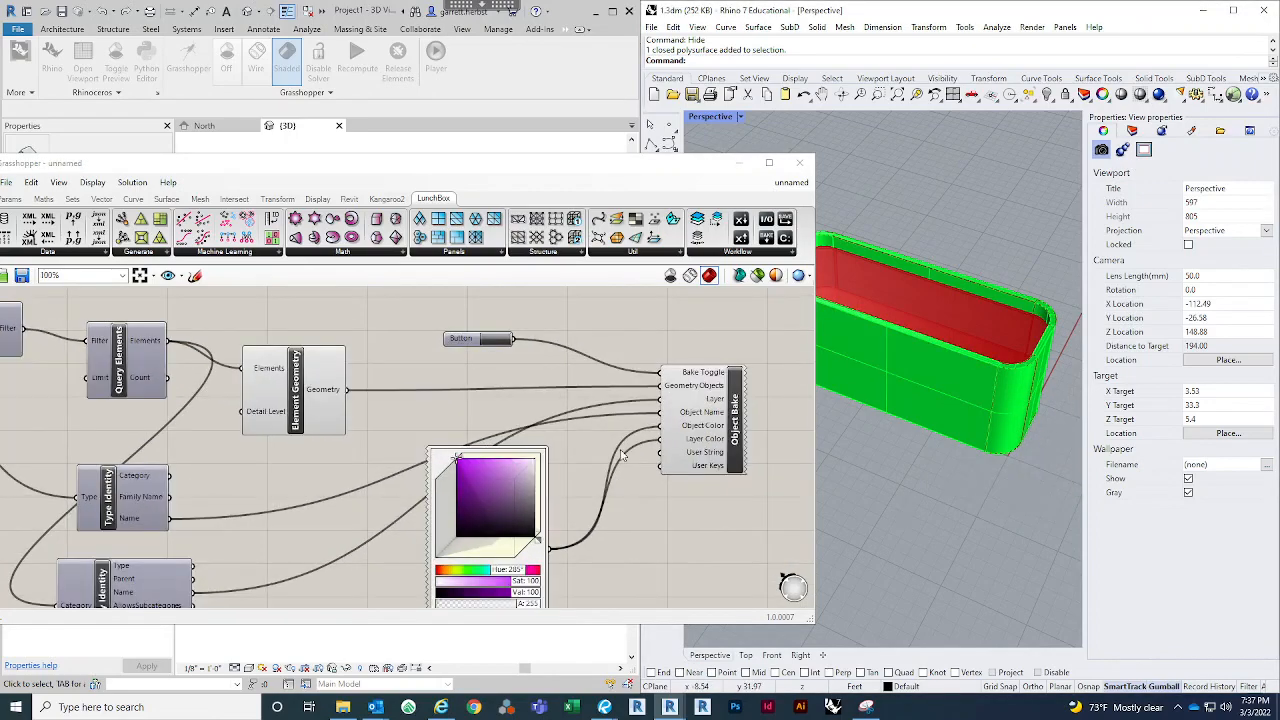
right_click_drag(628, 479, 628, 437)
scroll(629, 437, "down", 4)
scroll(495, 505, "up", 2)
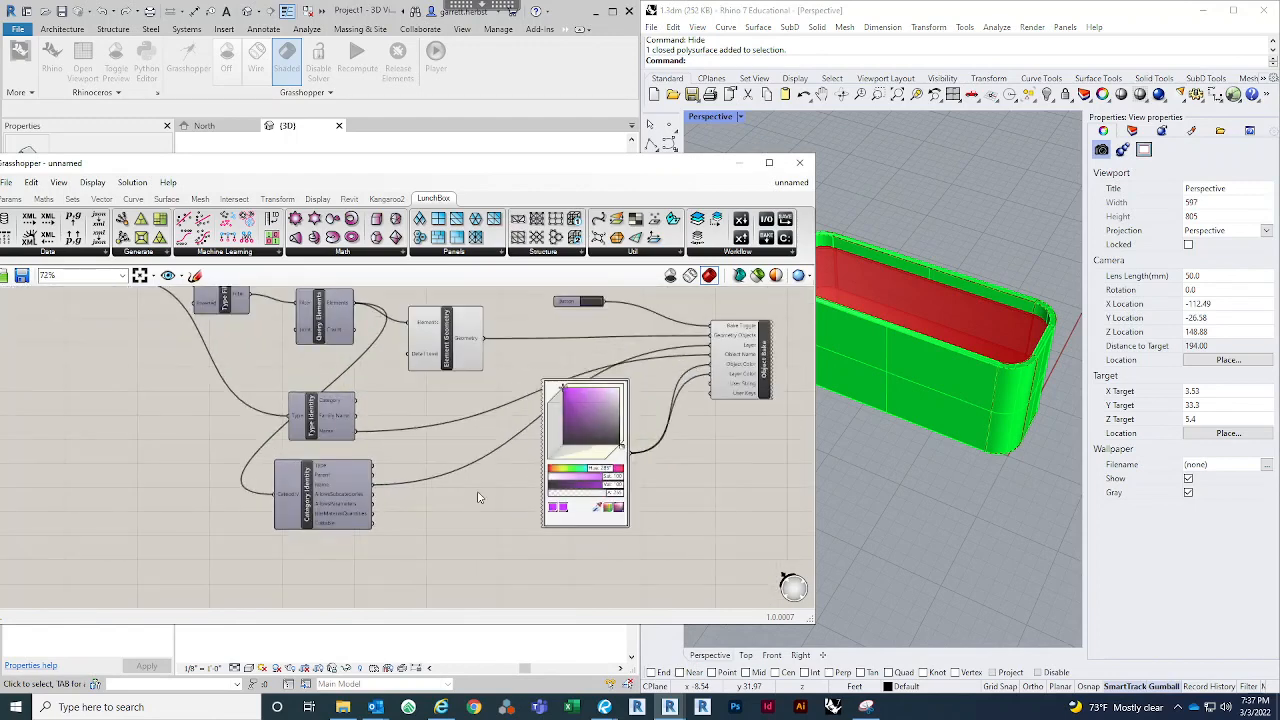
Step: Check the back wall and the rounded corner for overlapping polysurfaces, and view the walls from above
left_click(929, 377)
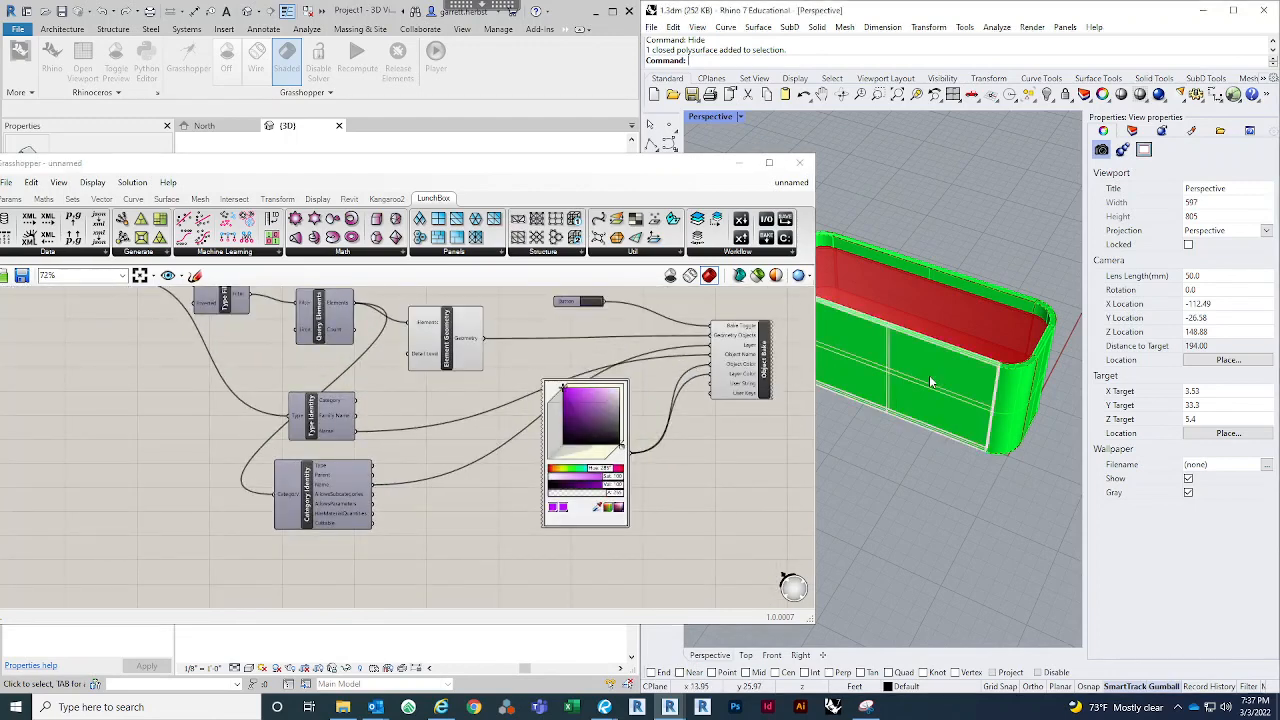
left_click(964, 284)
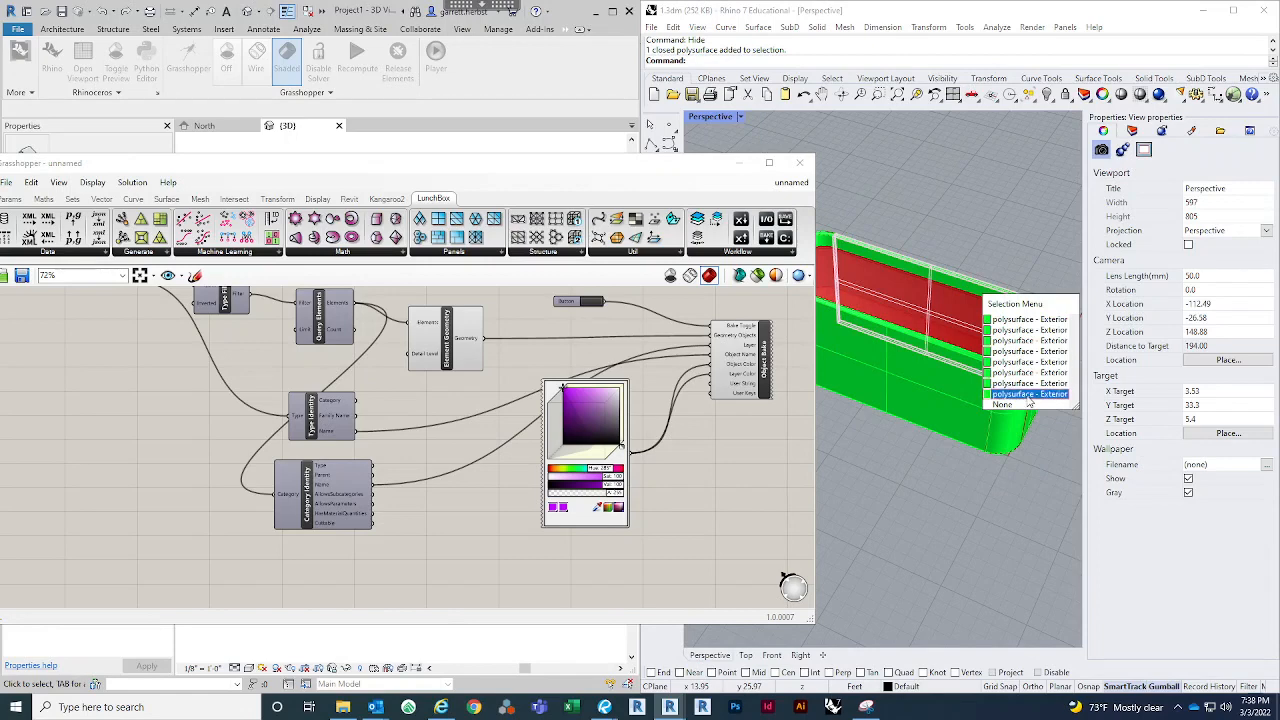
left_click(988, 237)
left_click(1007, 426)
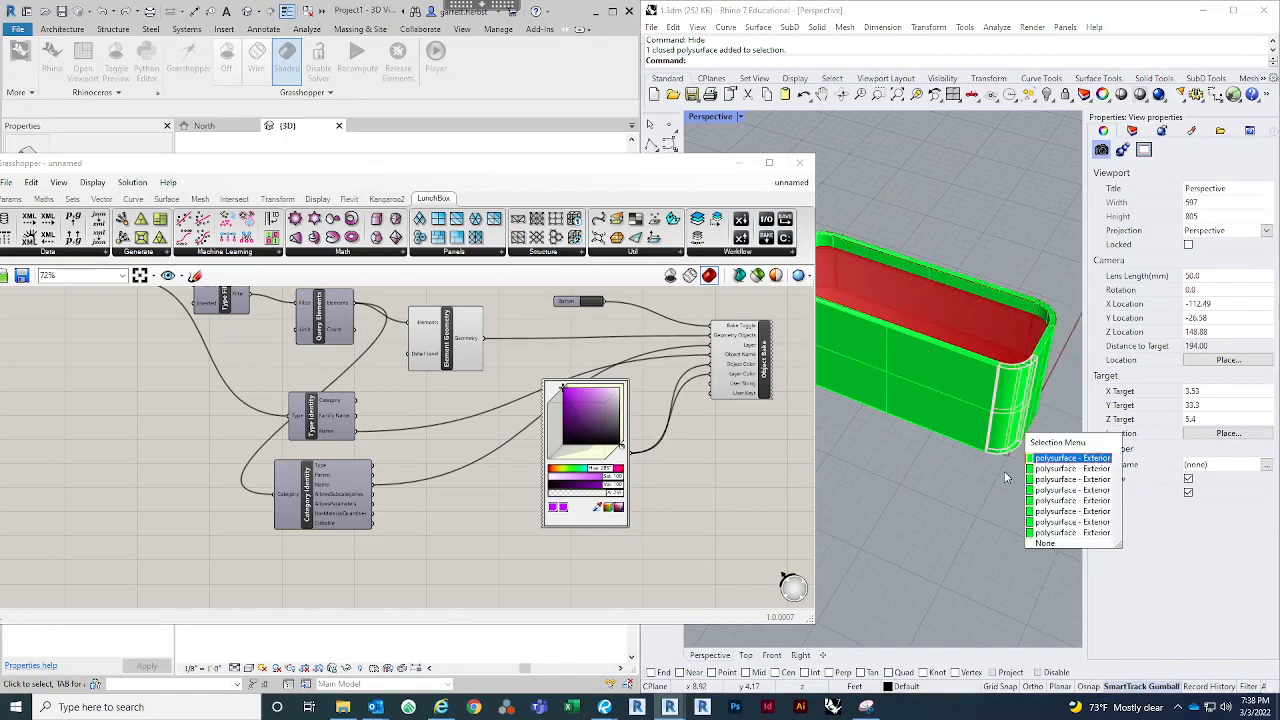
left_click(976, 499)
scroll(960, 328, "down", 8)
right_click_drag(955, 467, 968, 438)
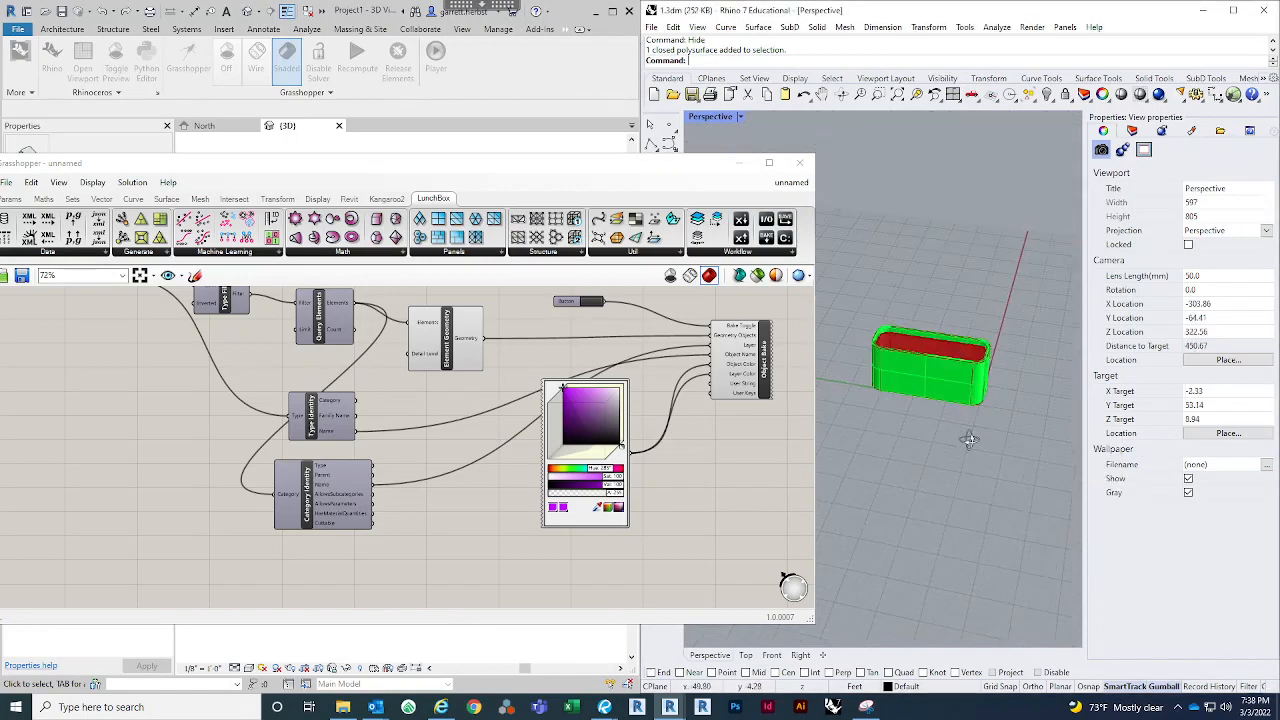
scroll(969, 384, "up", 6)
right_click_drag(1035, 329, 1001, 354)
scroll(1000, 352, "down", 6)
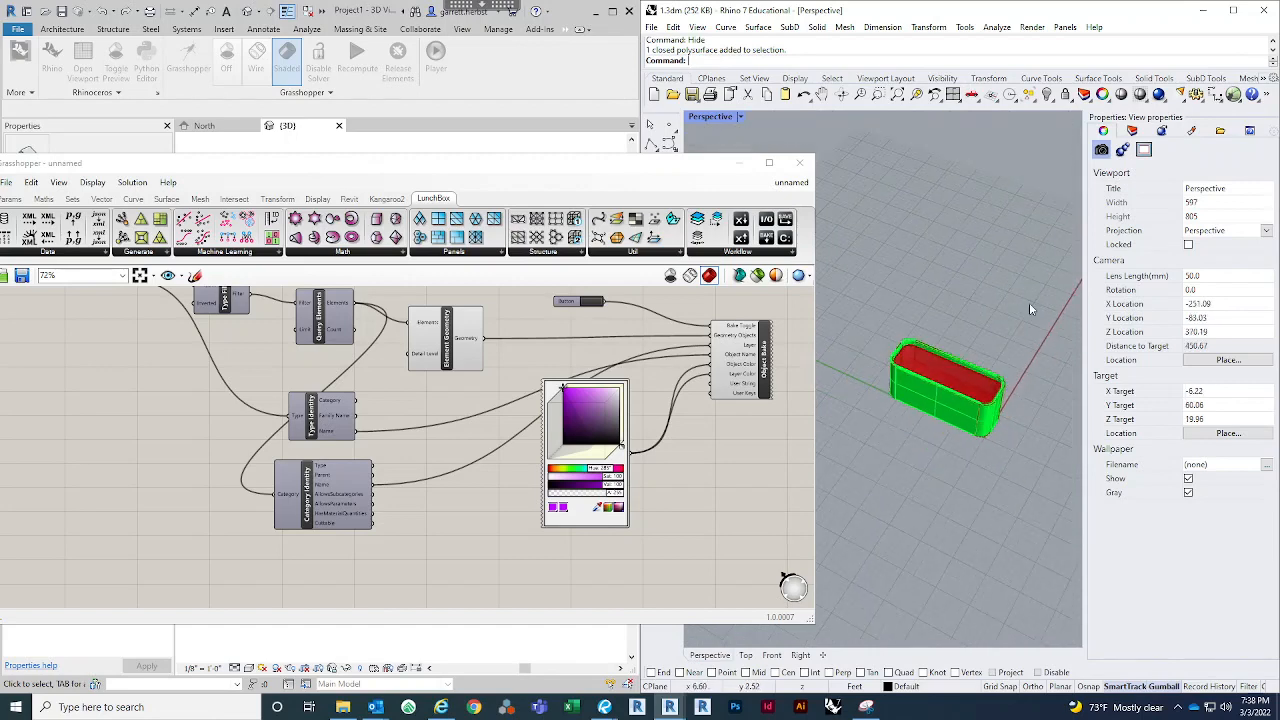
Step: Move the roof definition's colour swatch further down and check the value of the Type Identity Name output
right_click_drag(460, 499, 391, 471)
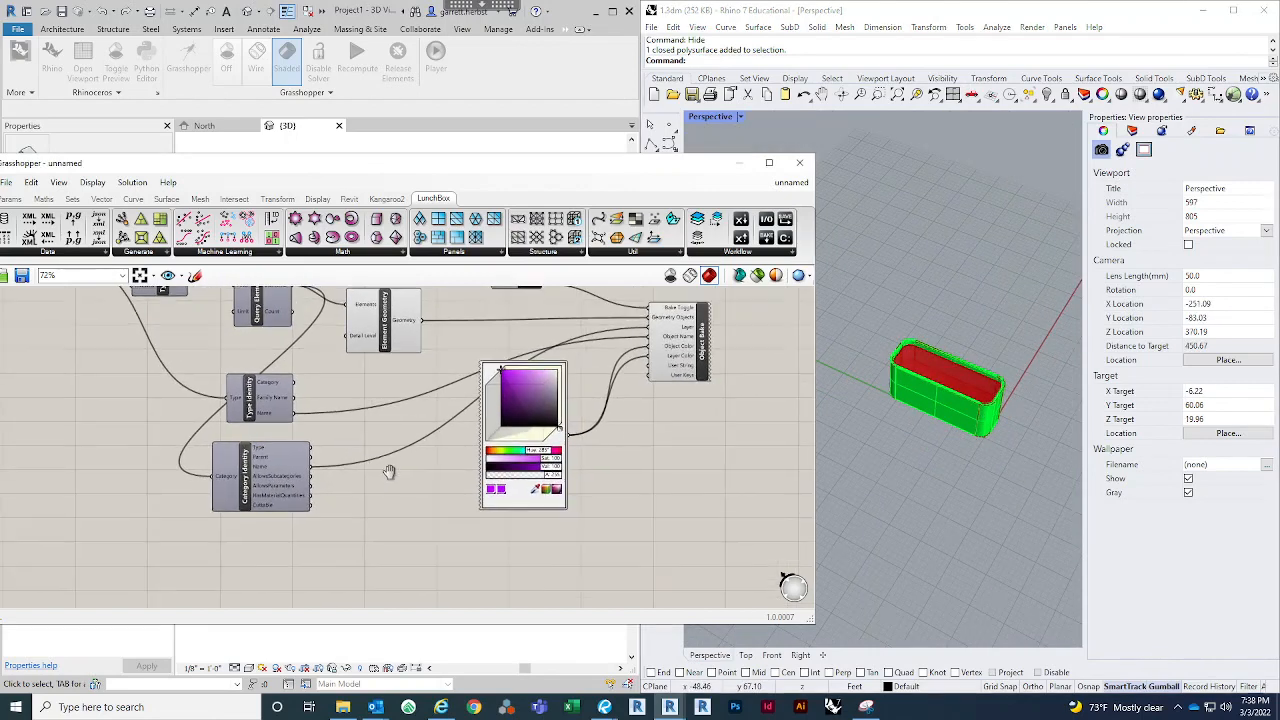
left_click_drag(562, 452, 570, 535)
scroll(300, 430, "up", 3)
mouse_move(235, 400)
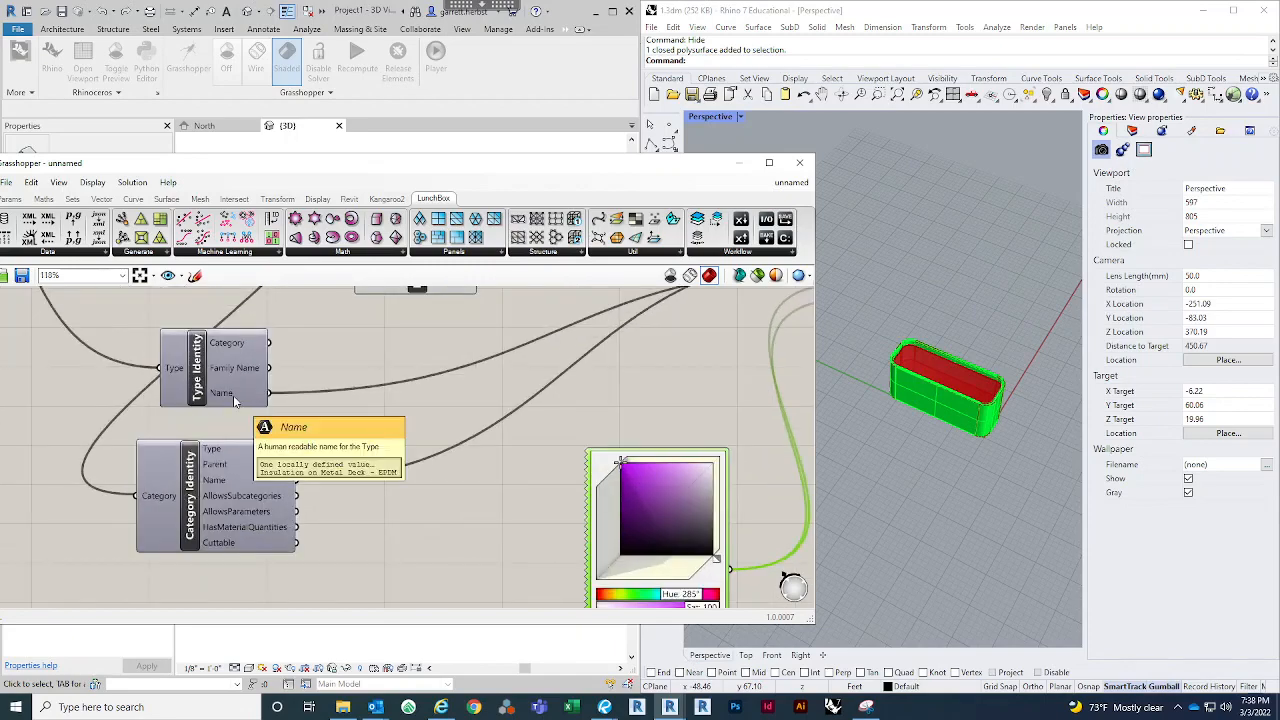
scroll(335, 452, "down", 8)
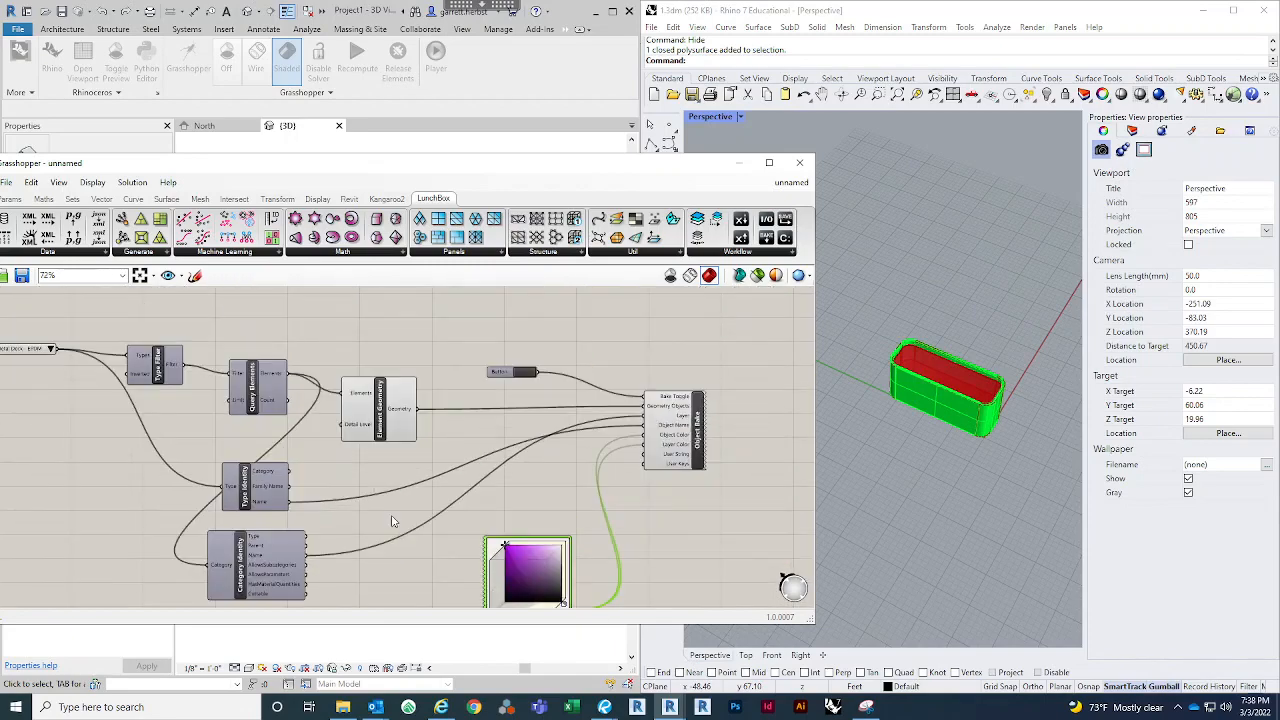
Step: Add a panel below the wall definition's Category Identity component and connect the Type Identity Name output to it
scroll(390, 380, "up", 5)
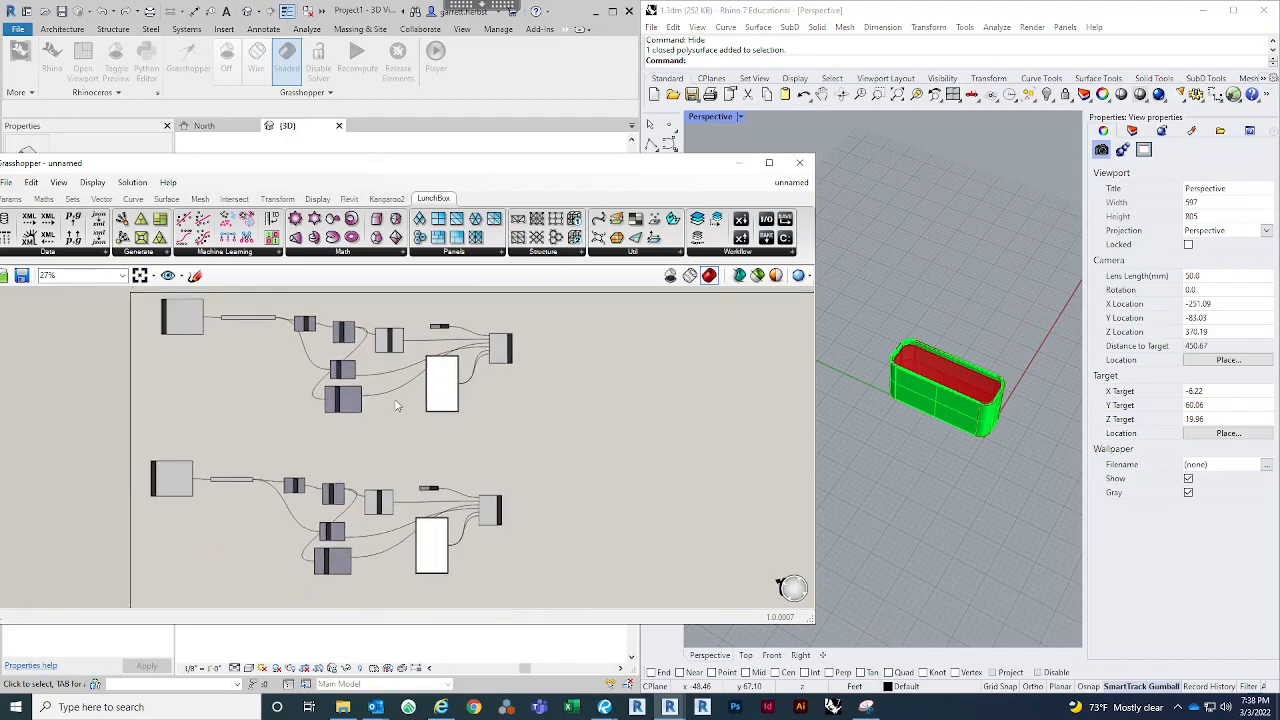
double_click(416, 497)
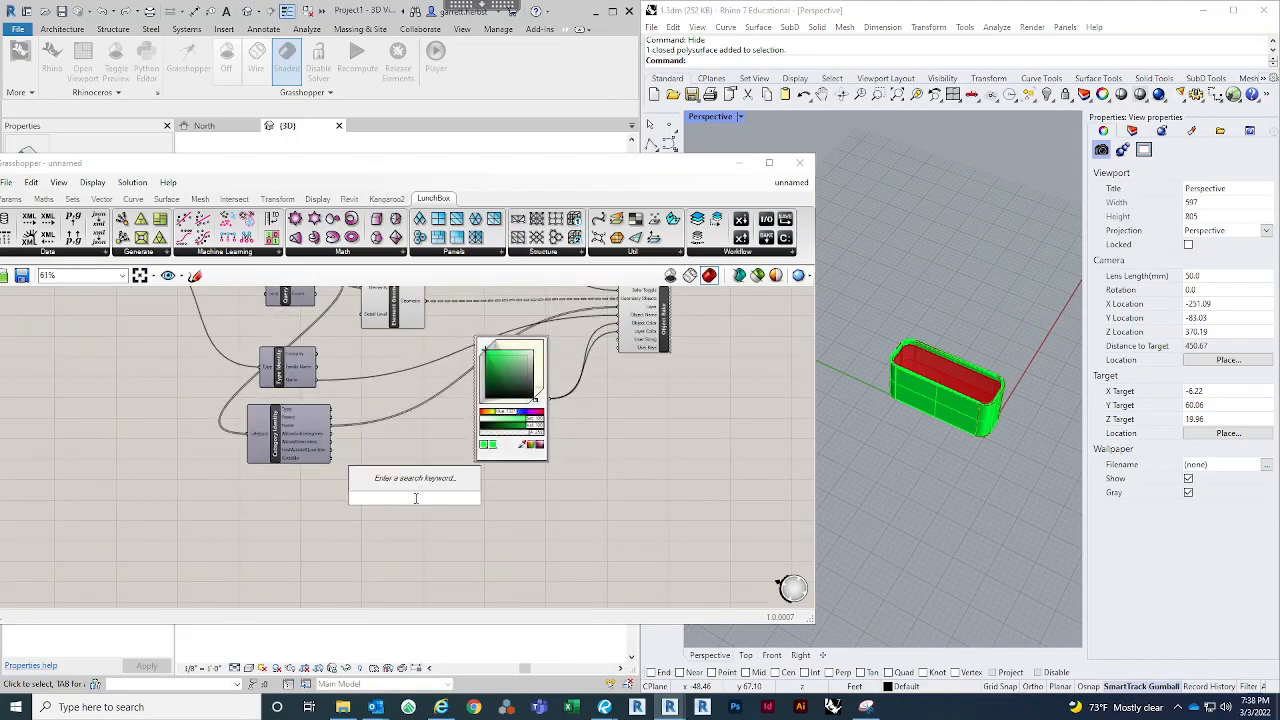
type("panel")
key("Return")
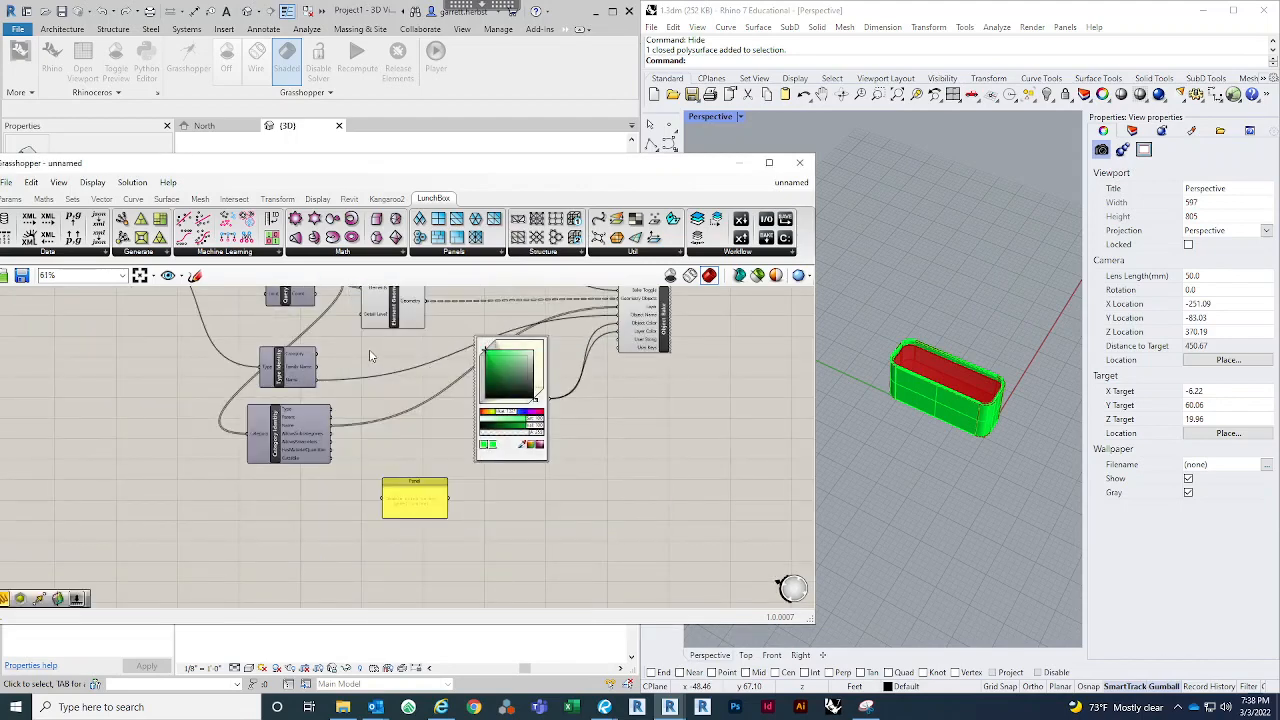
left_click_drag(320, 380, 383, 497)
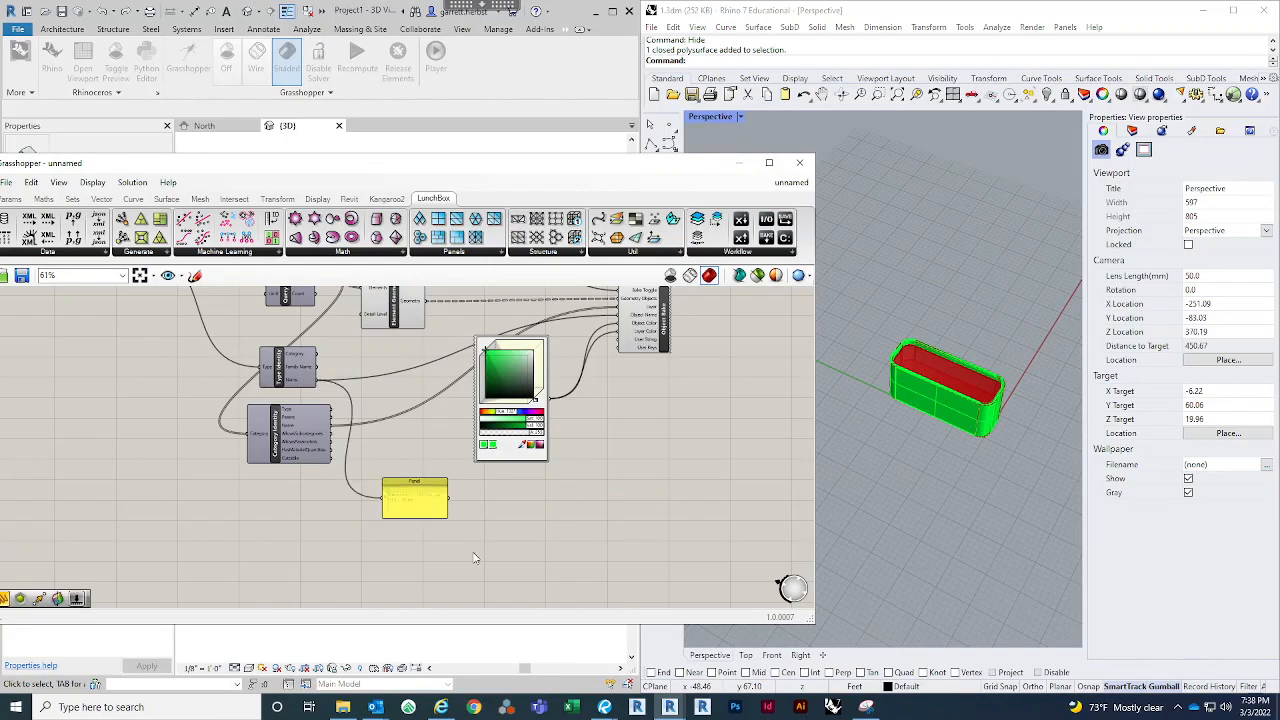
Step: Connect the Category Identity Name output to the panel in place of the type name, and enlarge the panel to read the list
scroll(475, 553, "up", 5)
scroll(455, 519, "down", 4)
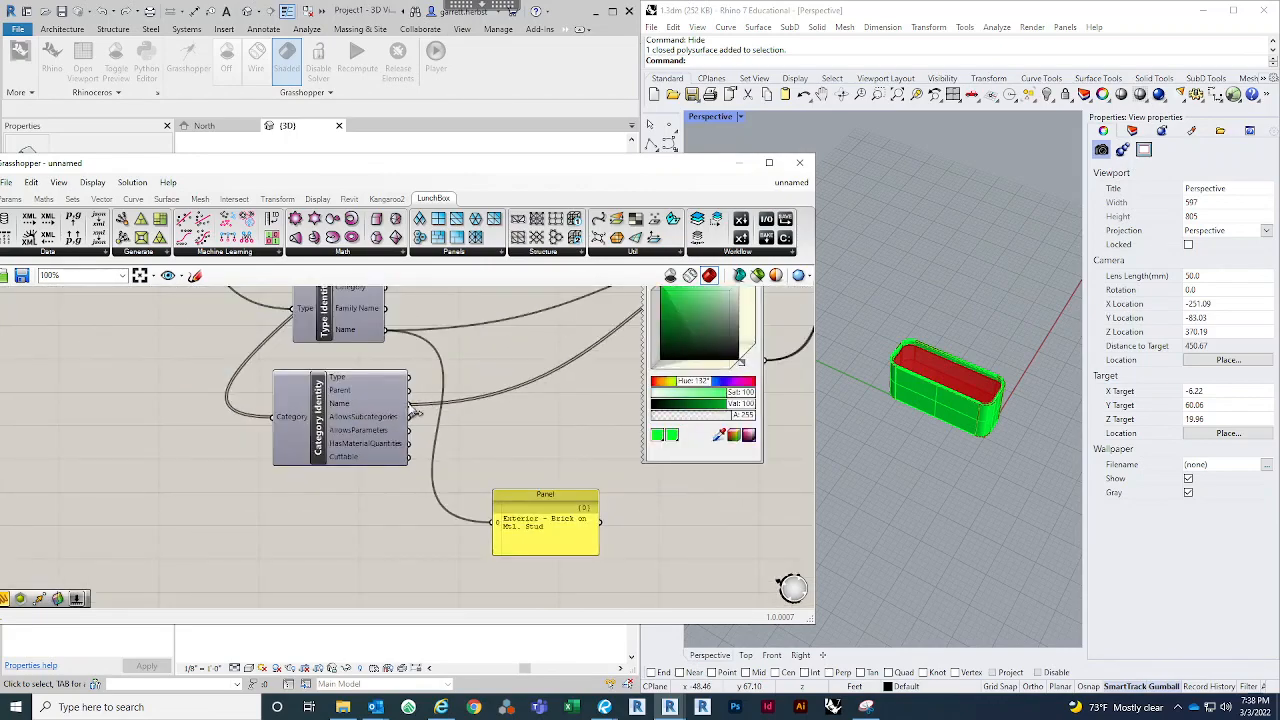
left_click_drag(427, 416, 500, 521)
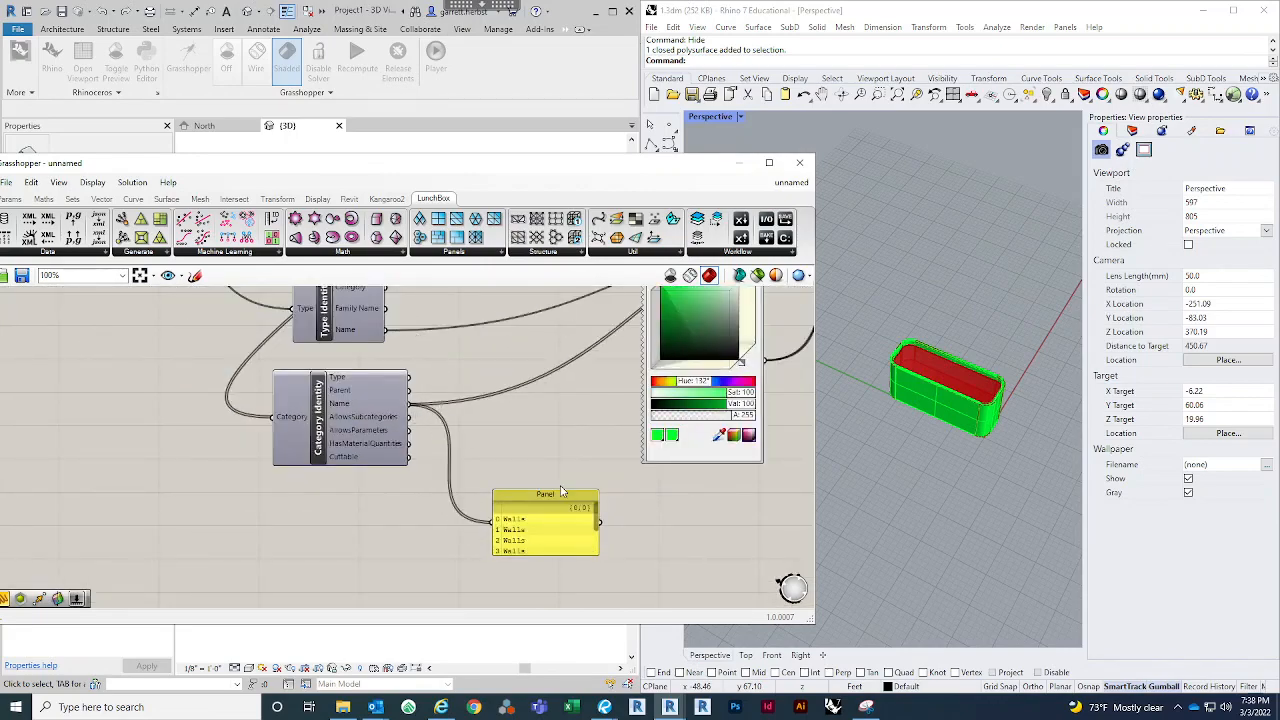
right_click_drag(560, 486, 489, 362)
left_click_drag(524, 428, 606, 510)
scroll(566, 506, "down", 3)
right_click_drag(612, 470, 490, 532)
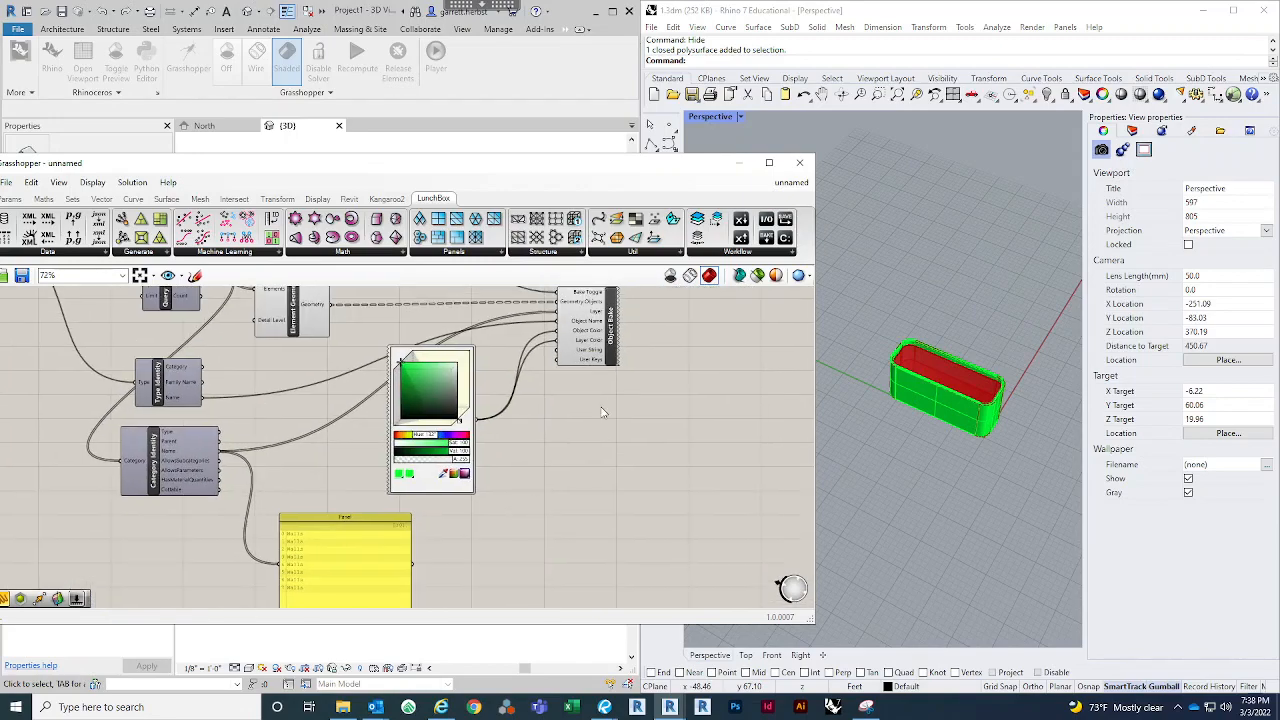
Step: Delete all of the baked wall polysurfaces from the Rhino model
right_click_drag(601, 407, 628, 427)
scroll(565, 447, "up", 1)
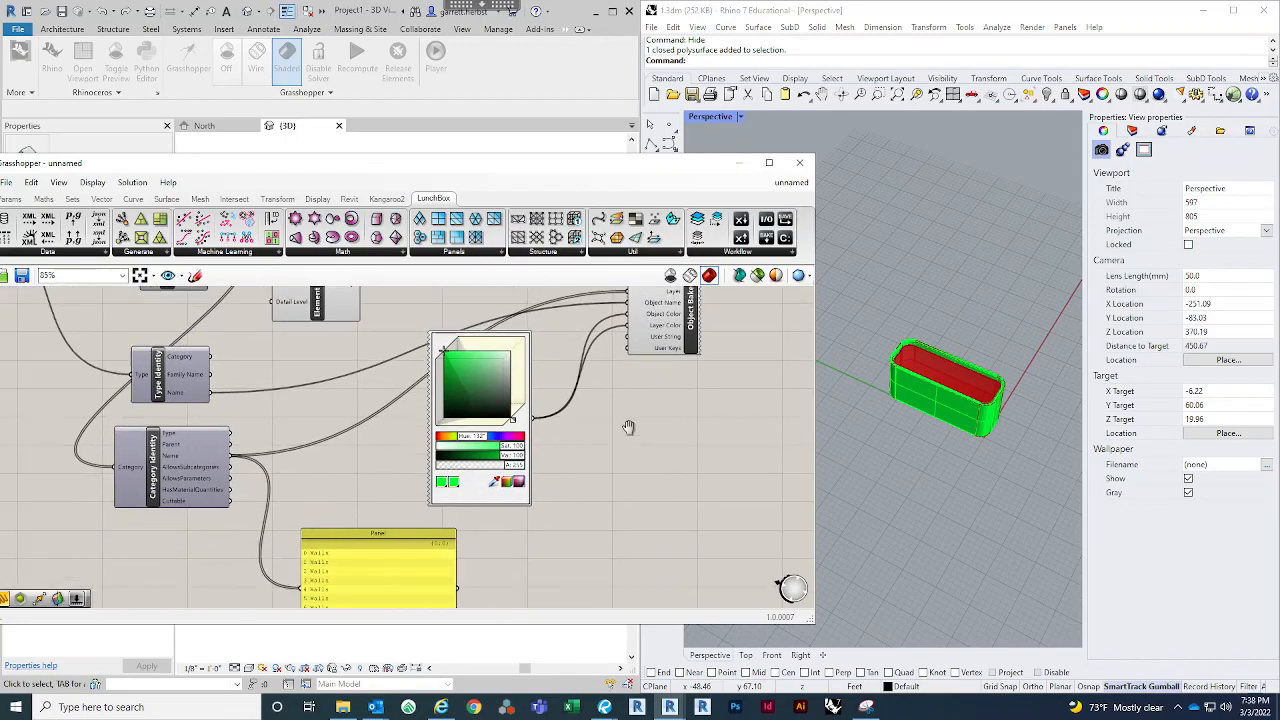
right_click_drag(642, 479, 642, 489)
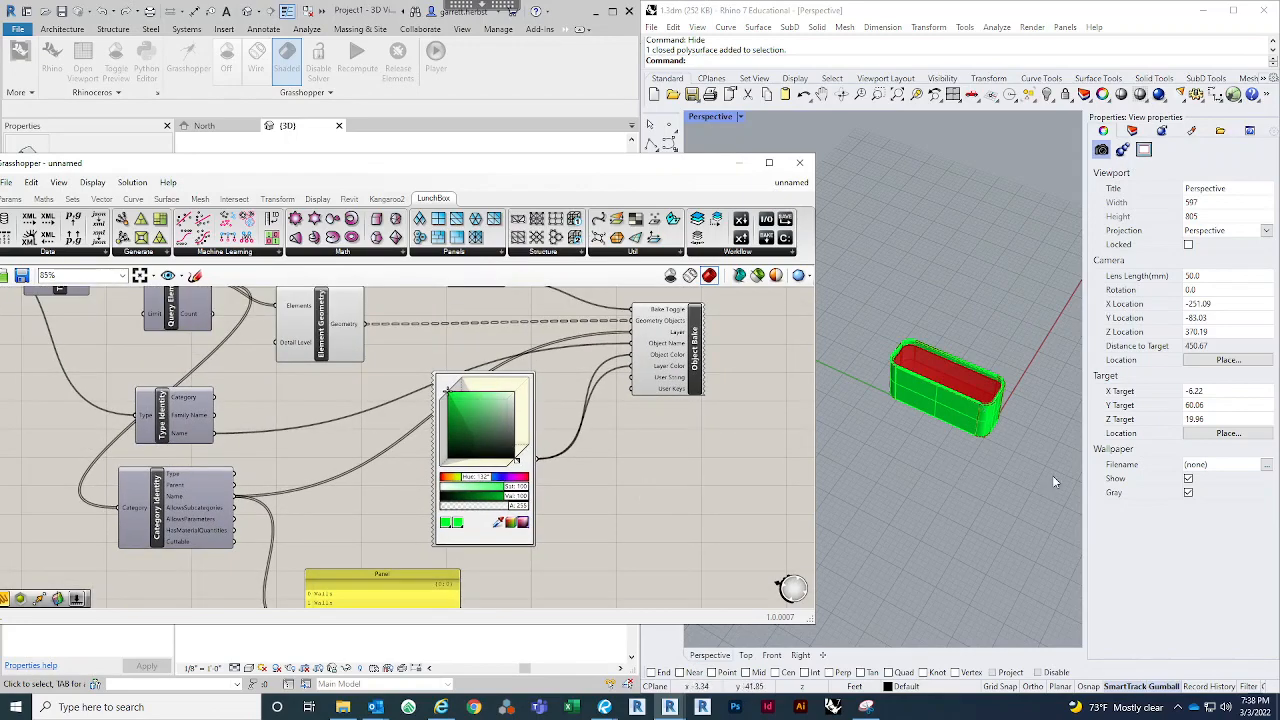
left_click_drag(1052, 475, 860, 304)
key("Delete")
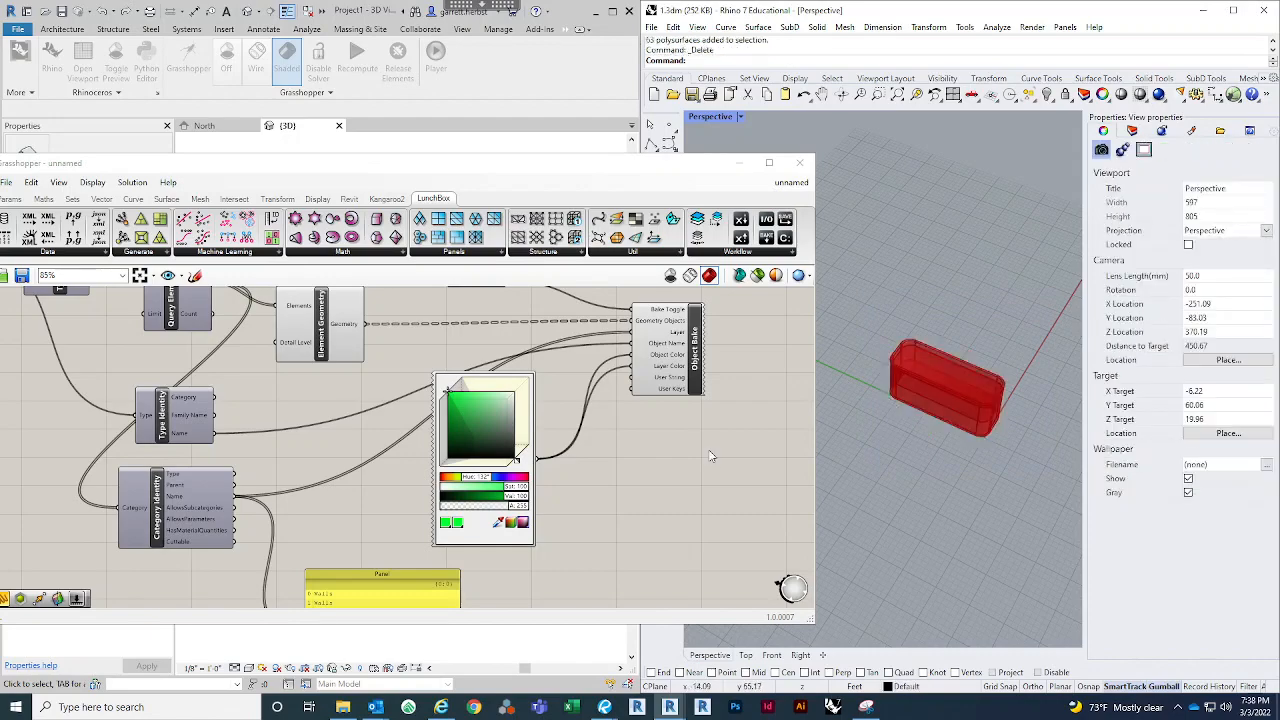
Step: Try flattening the Category Identity Name output and shift the attached panel slightly to check its list
right_click_drag(531, 485, 518, 463)
right_click_drag(593, 536, 643, 454)
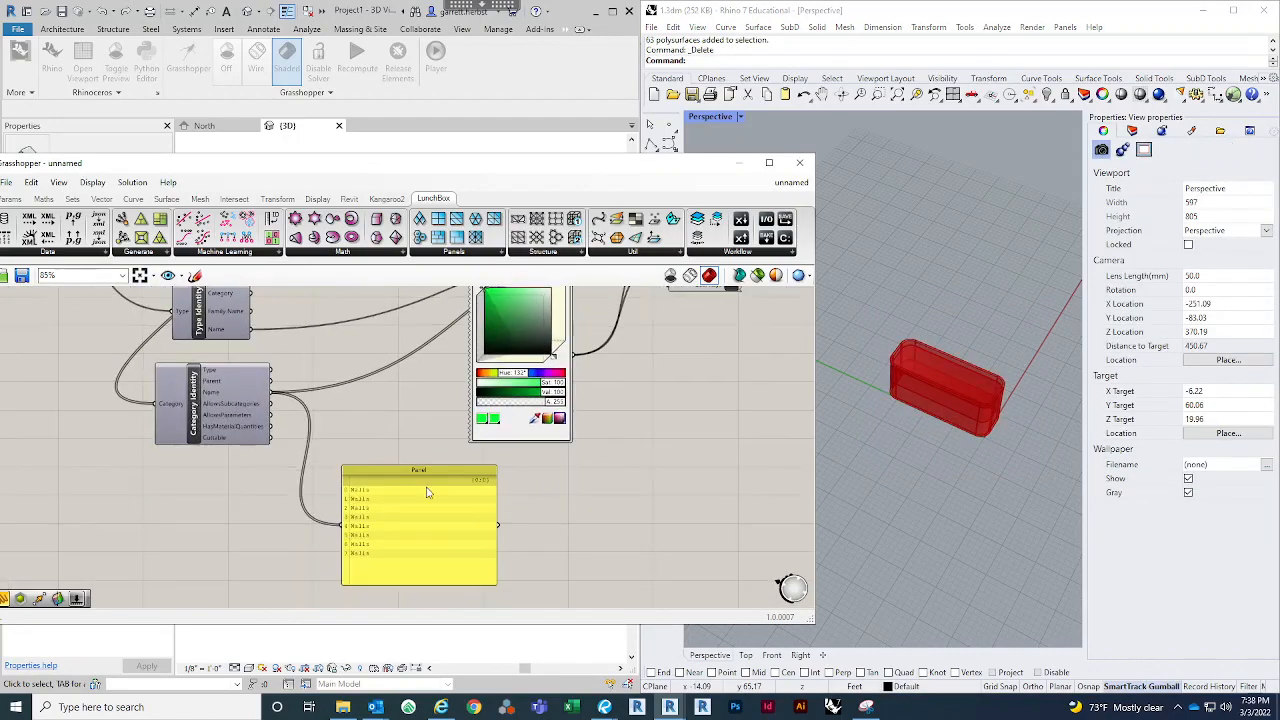
right_click(239, 390)
right_click(221, 396)
right_click(221, 396)
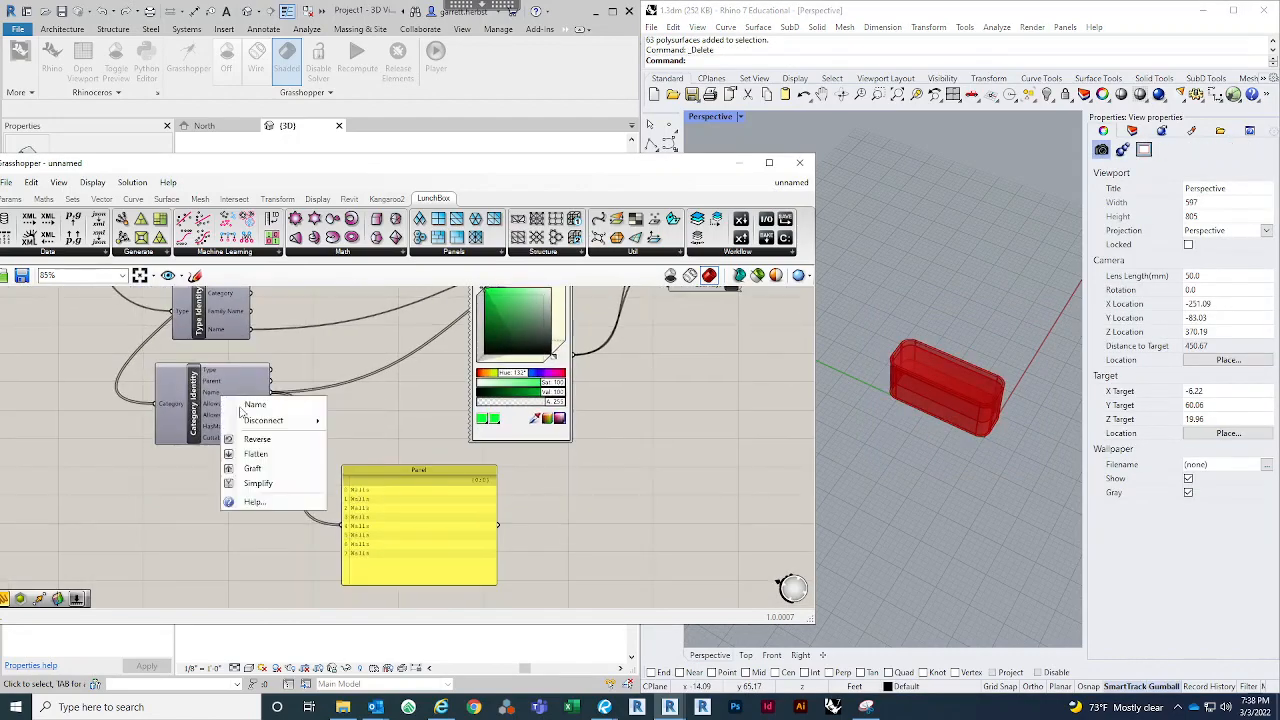
left_click(272, 458)
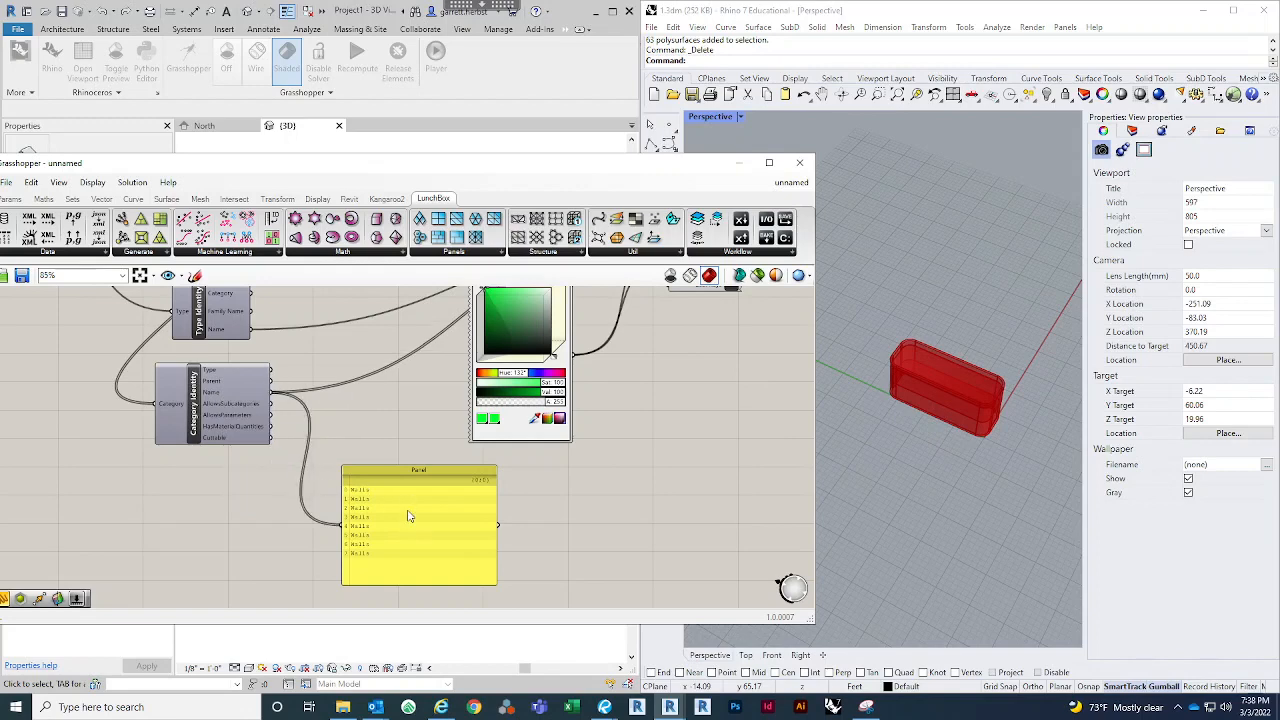
left_click_drag(408, 515, 380, 522)
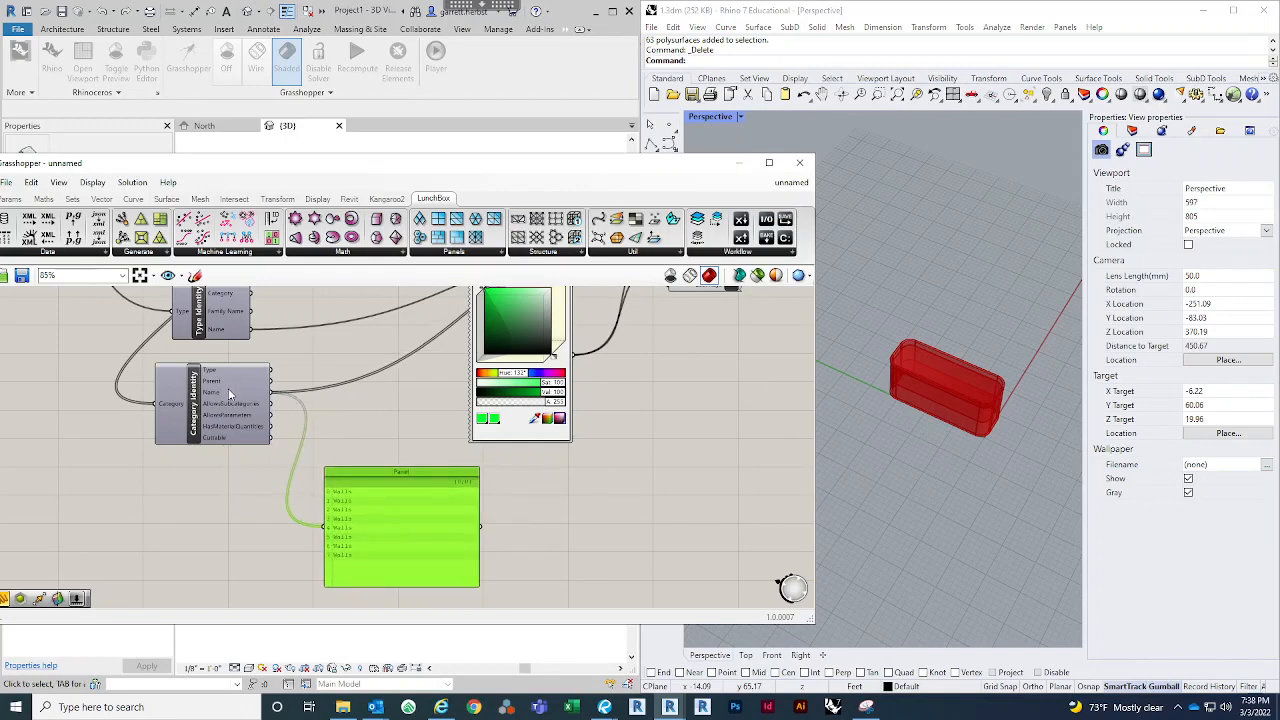
Step: Check the values of the Category Identity Parent output and the Type Identity outputs in the wall definition
mouse_move(228, 392)
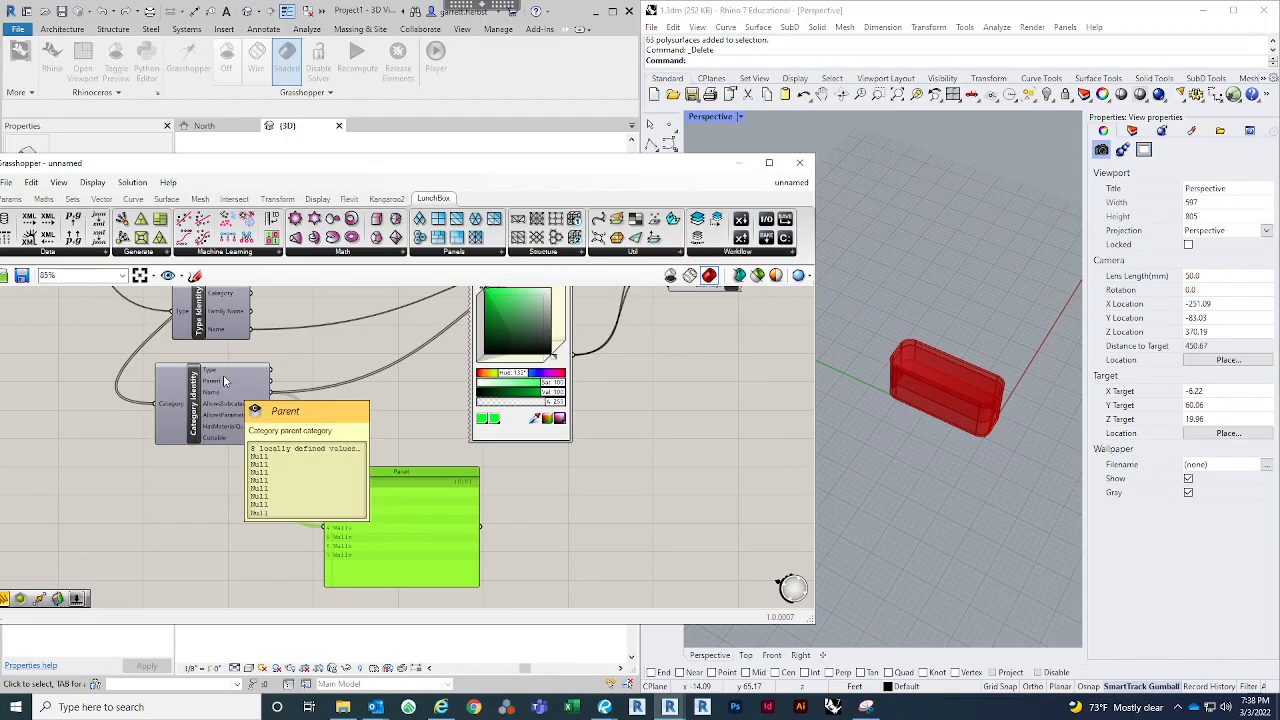
right_click_drag(380, 438, 517, 533)
scroll(500, 520, "down", 1)
right_click_drag(316, 396, 254, 390)
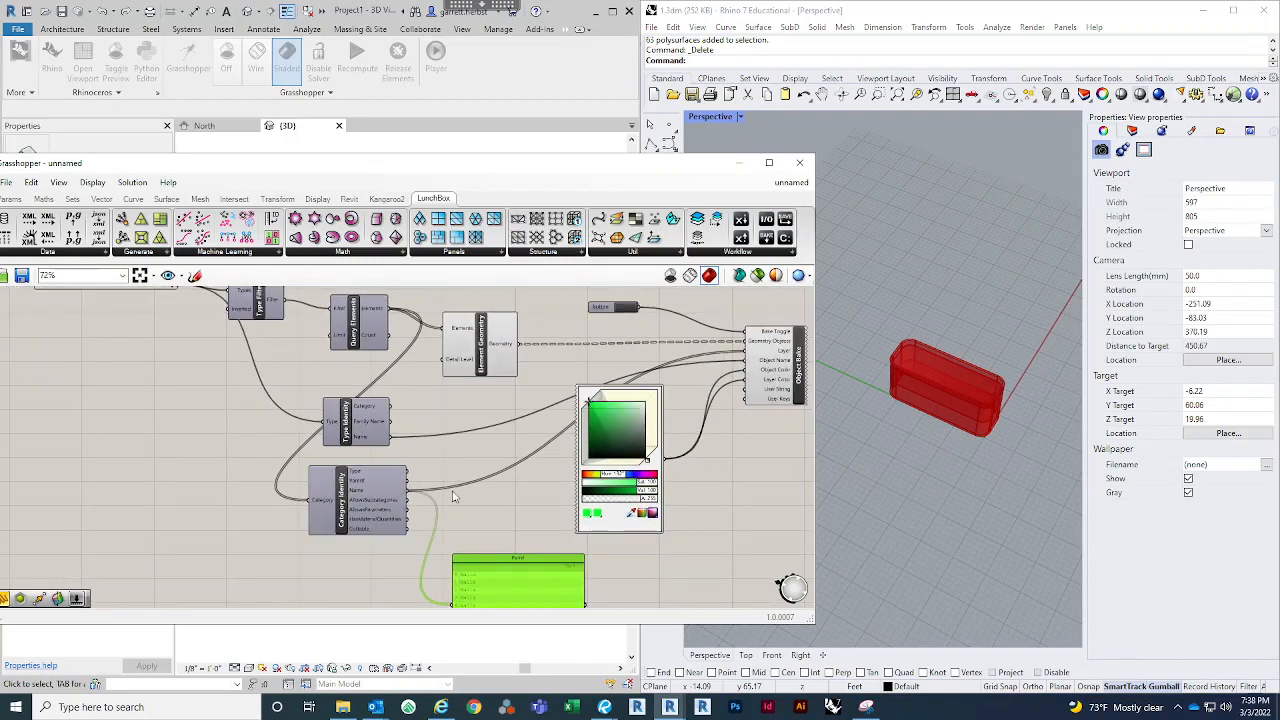
mouse_move(452, 479)
right_mouse_down()
mouse_move(448, 468)
mouse_move(443, 499)
right_mouse_up()
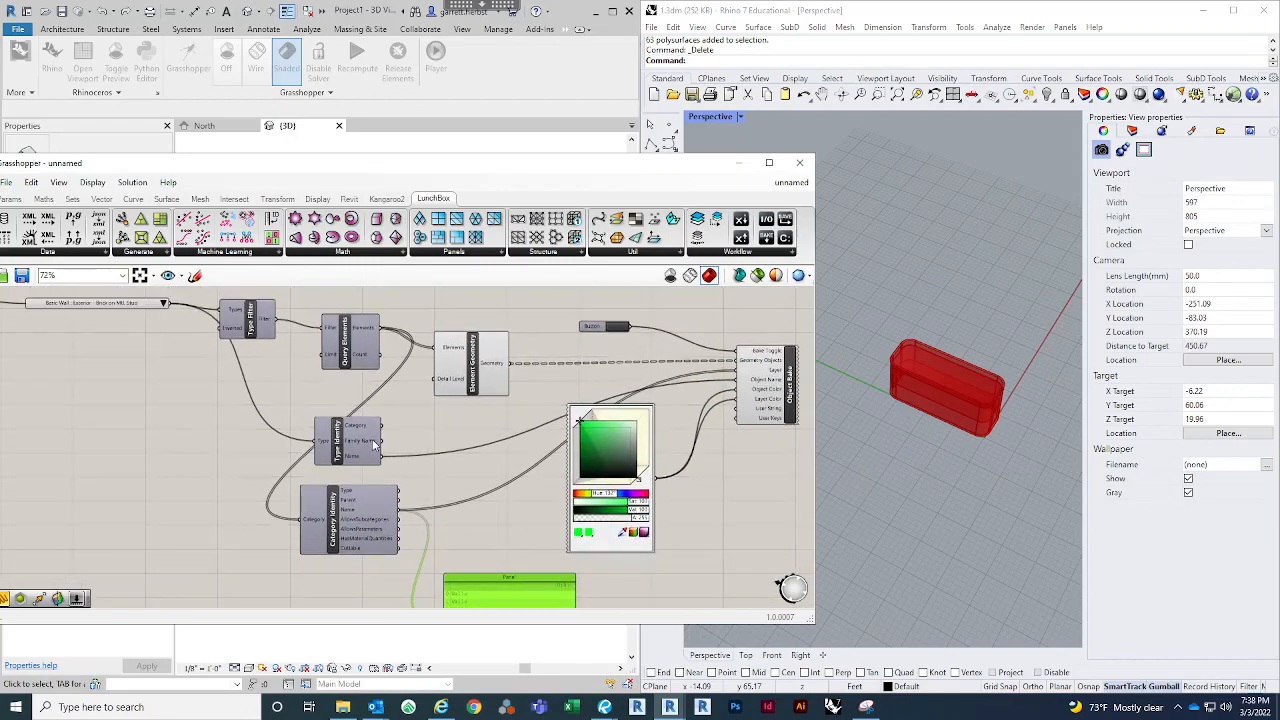
mouse_move(373, 446)
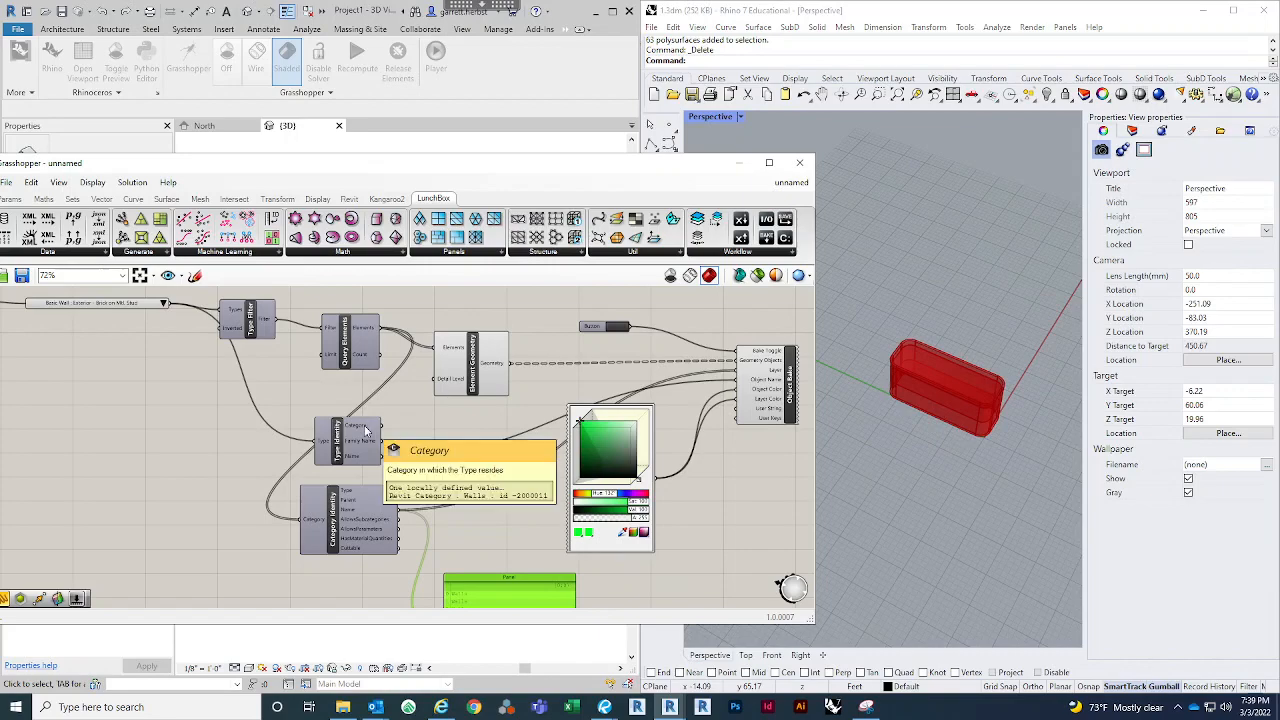
Step: Connect the Type Identity Category output to the panel to read it, and delete the panel
right_click_drag(484, 450, 481, 369)
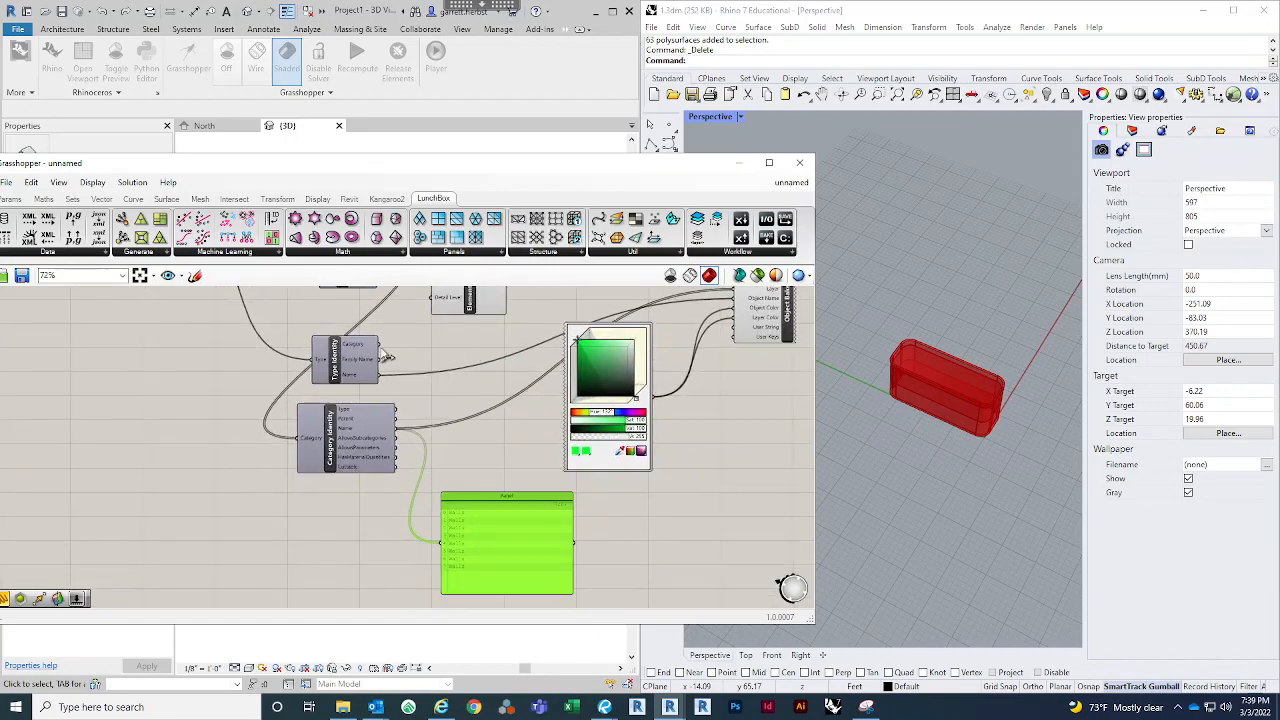
left_click_drag(381, 347, 442, 541)
left_click(480, 534)
key("Delete")
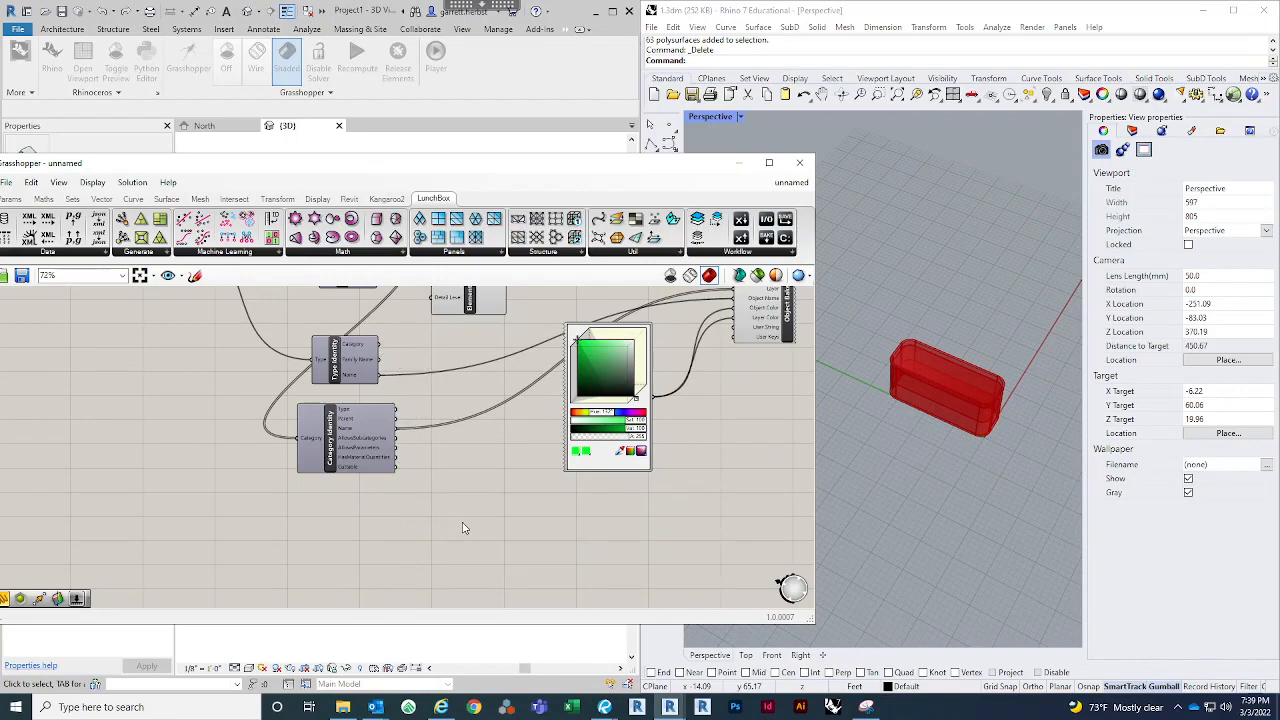
Step: Move the wall definition's Category Identity component slightly to the left, below Type Identity
right_click_drag(463, 526, 444, 507)
scroll(403, 455, "up", 1)
left_click_drag(344, 412, 323, 412)
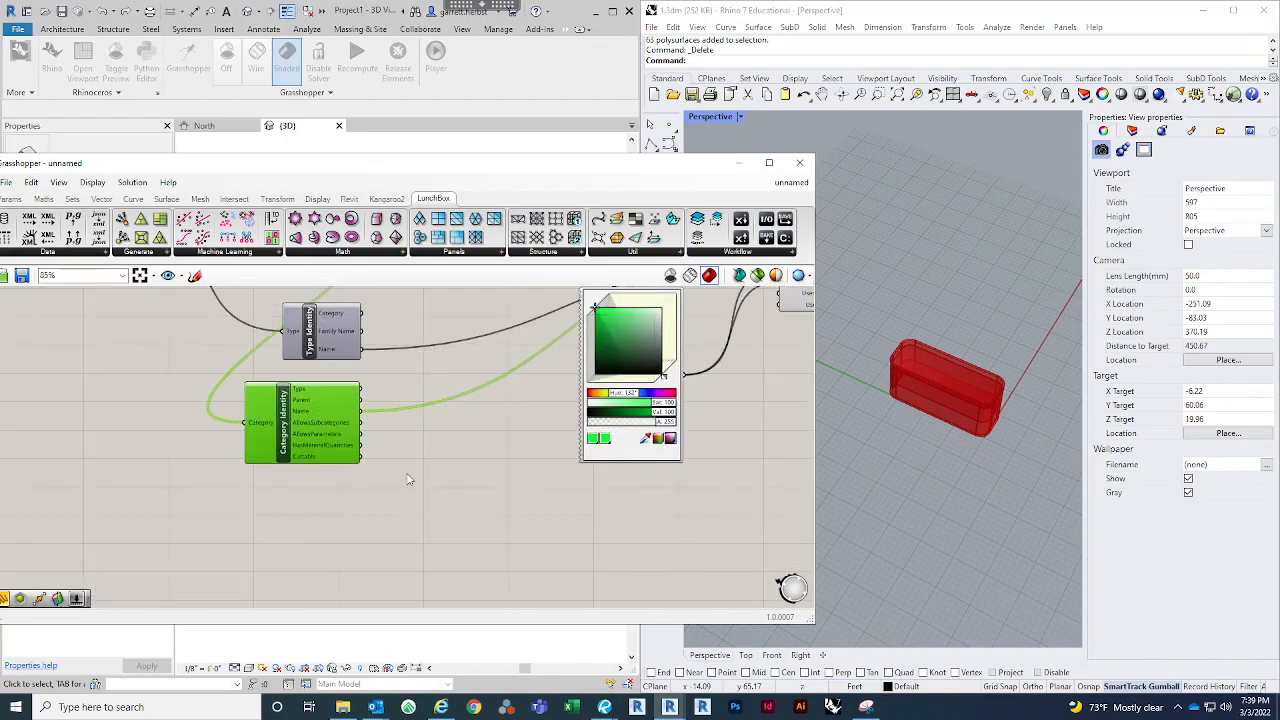
left_click(408, 480)
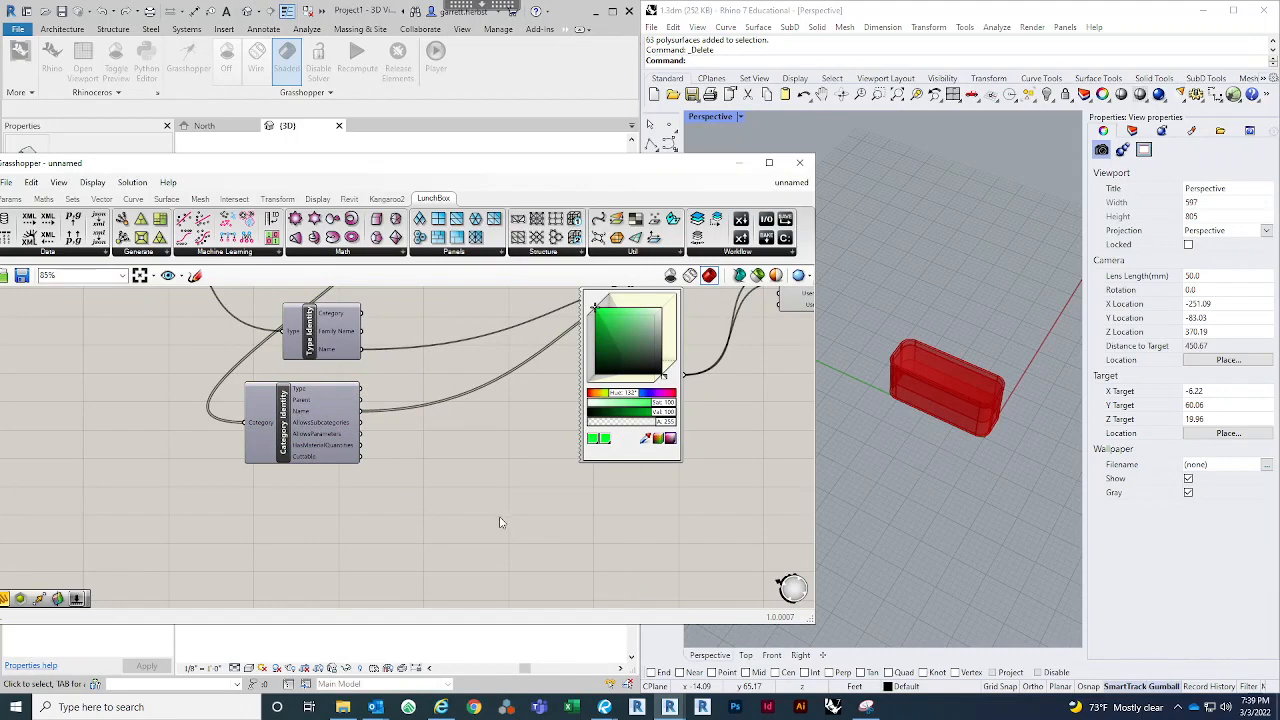
Step: Add an Item Index component below Category Identity and connect the Category Identity Name output to its List input
right_click_drag(501, 522, 424, 526)
double_click(407, 525)
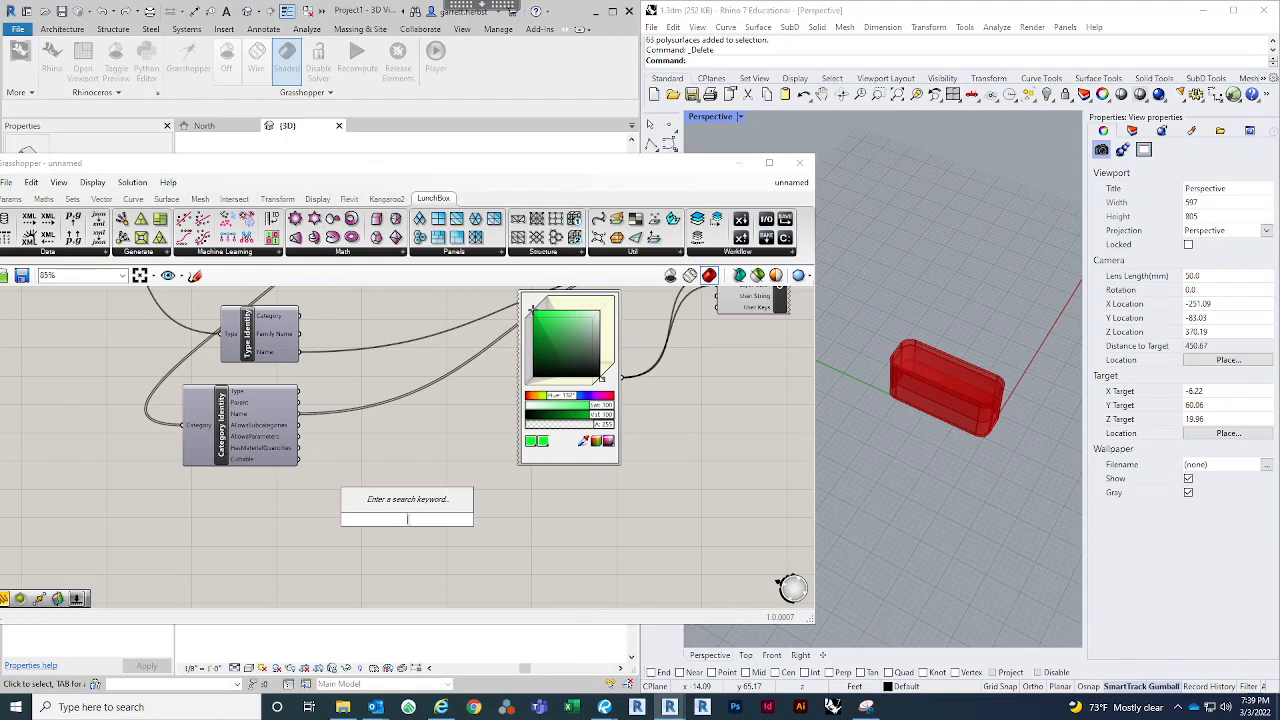
type("INDE")
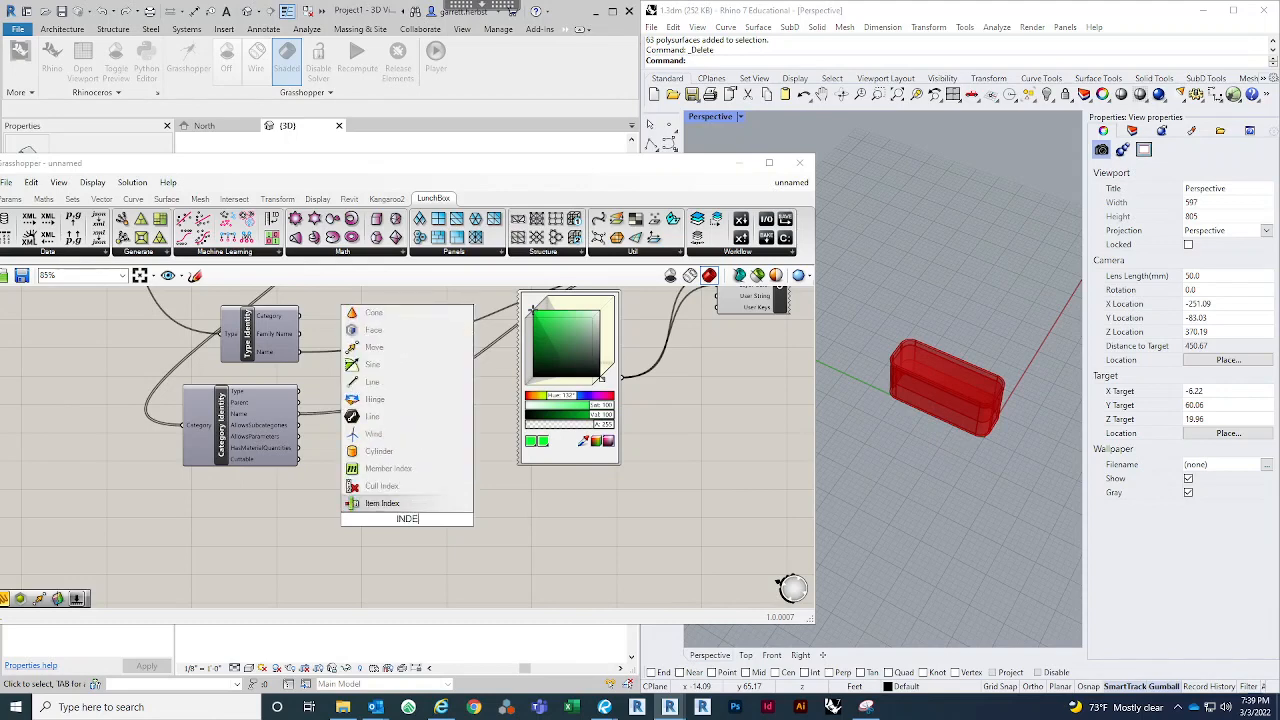
key("Return")
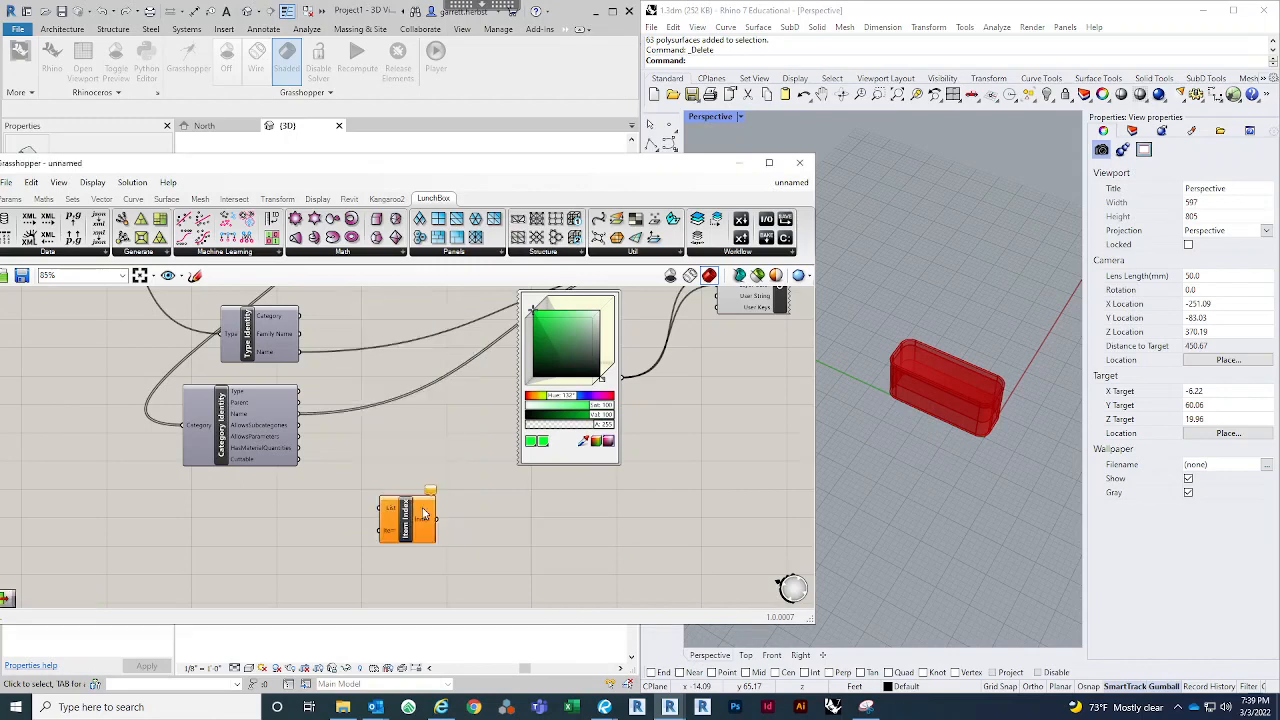
left_click_drag(406, 531, 420, 523)
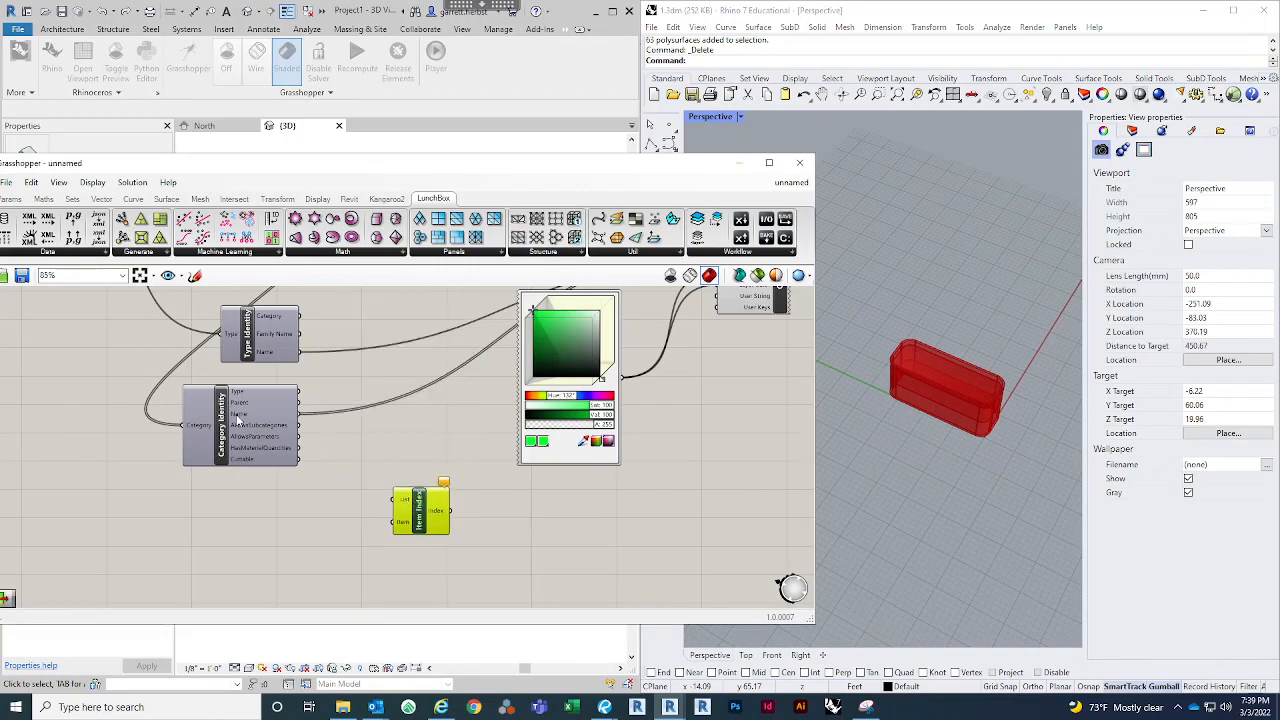
left_click_drag(299, 413, 396, 508)
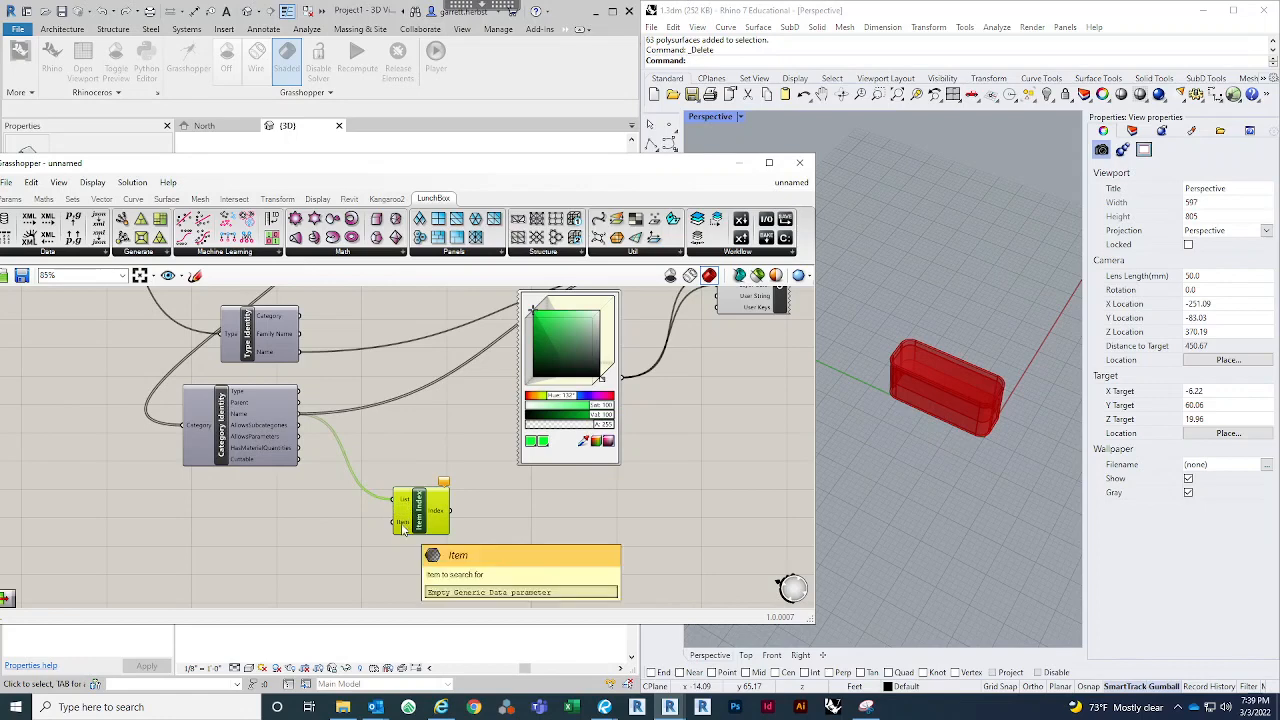
Step: Set the Item input of the Item Index component to 0, check its Index output, and delete the component
right_click(404, 530)
mouse_move(455, 590)
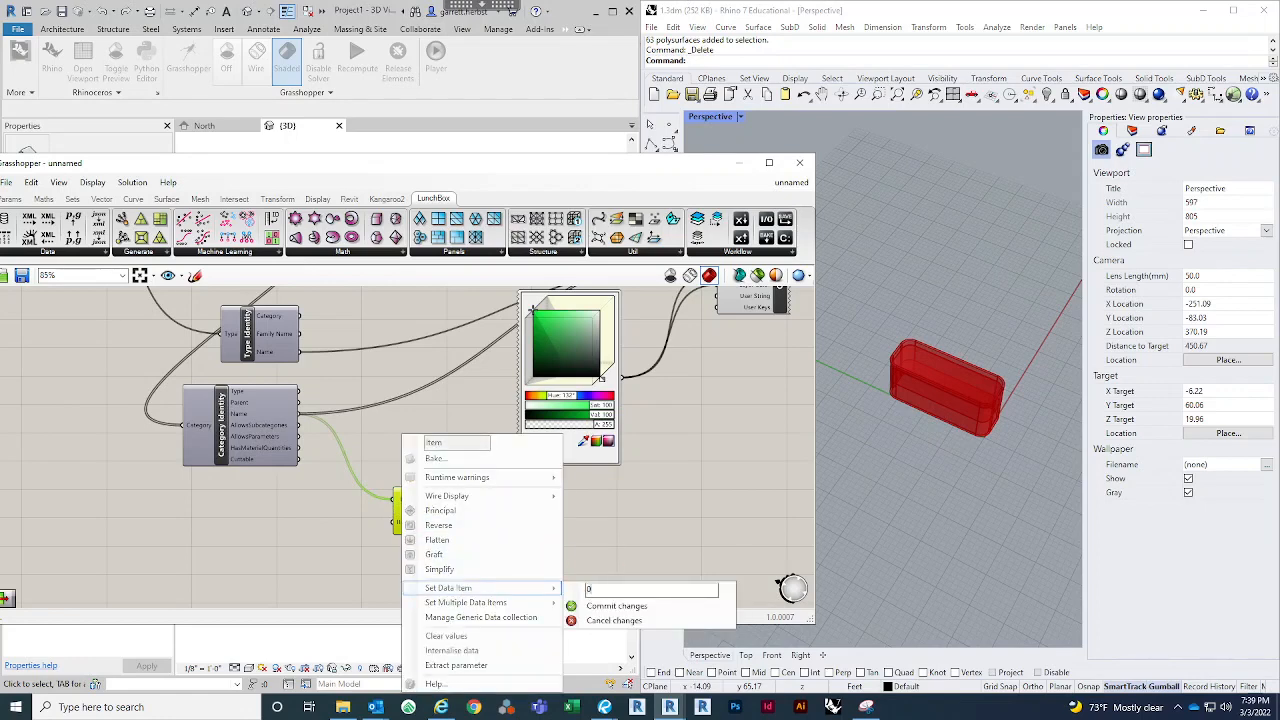
type("0")
left_click(612, 606)
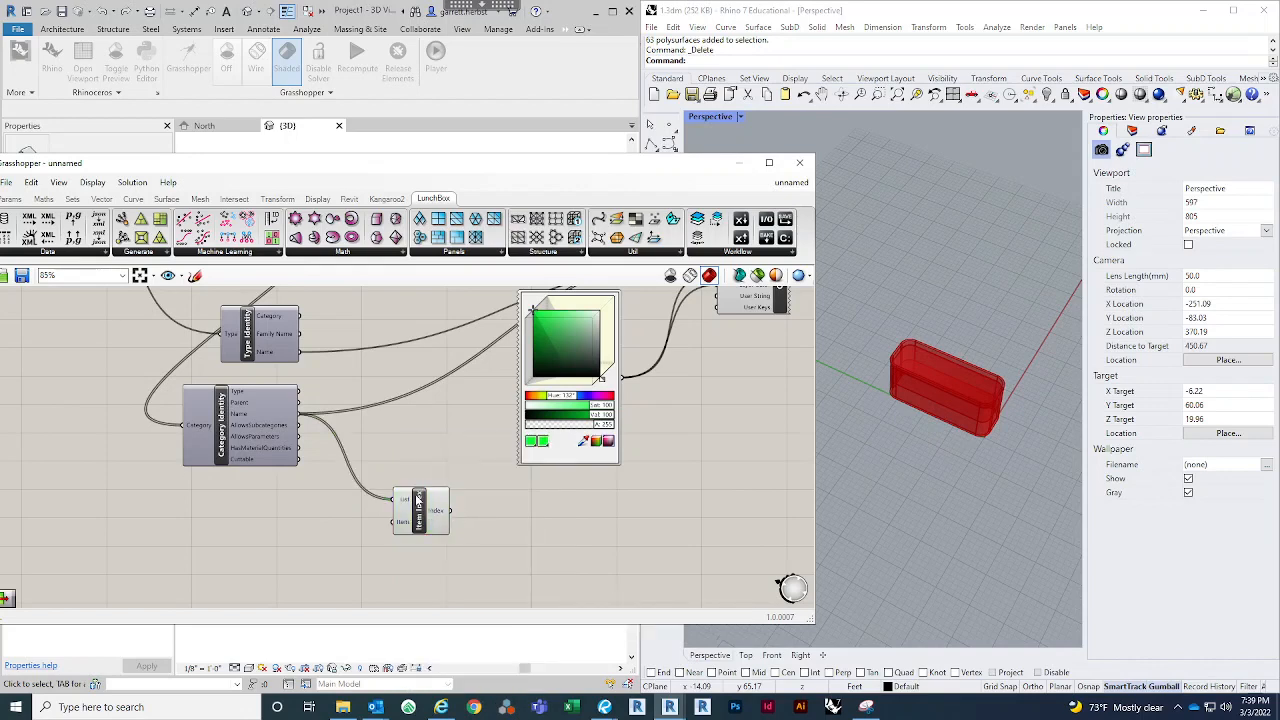
mouse_move(436, 515)
double_click(491, 541)
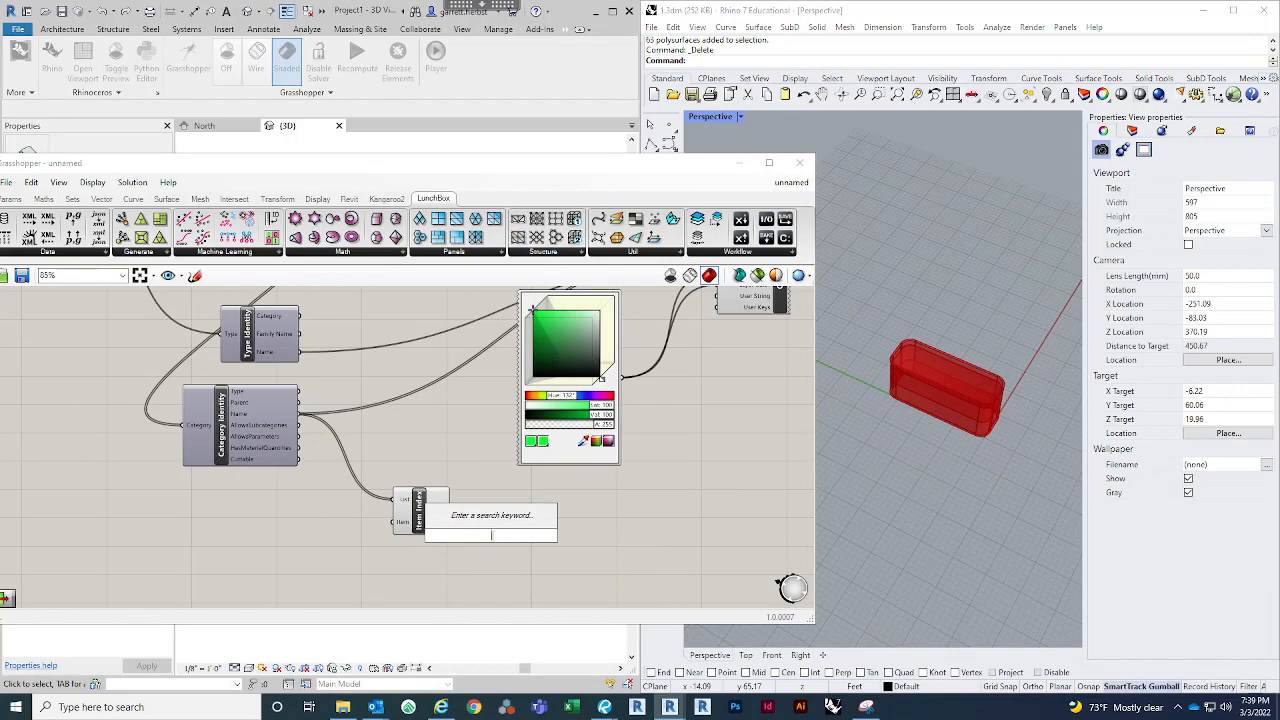
left_click(483, 562)
left_click(424, 508)
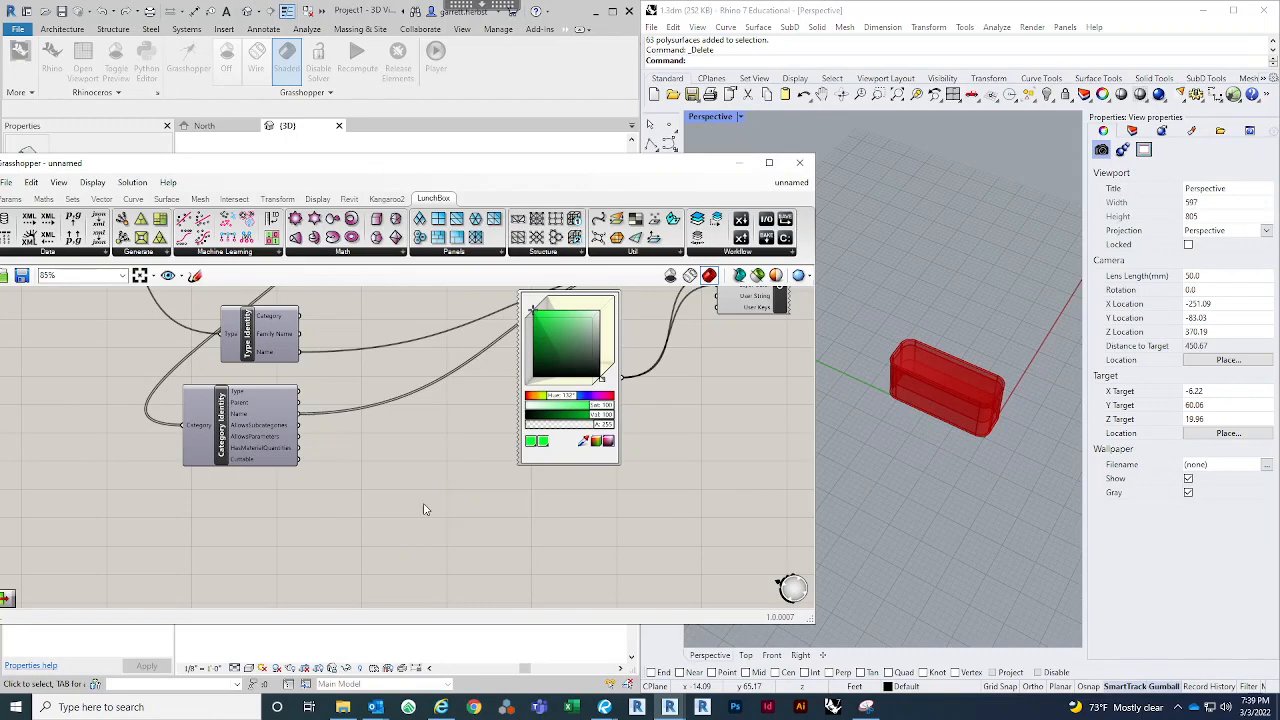
key("Delete")
Step: Add a List Item component below the wall definition's Category Identity component
double_click(424, 503)
type("ITEM")
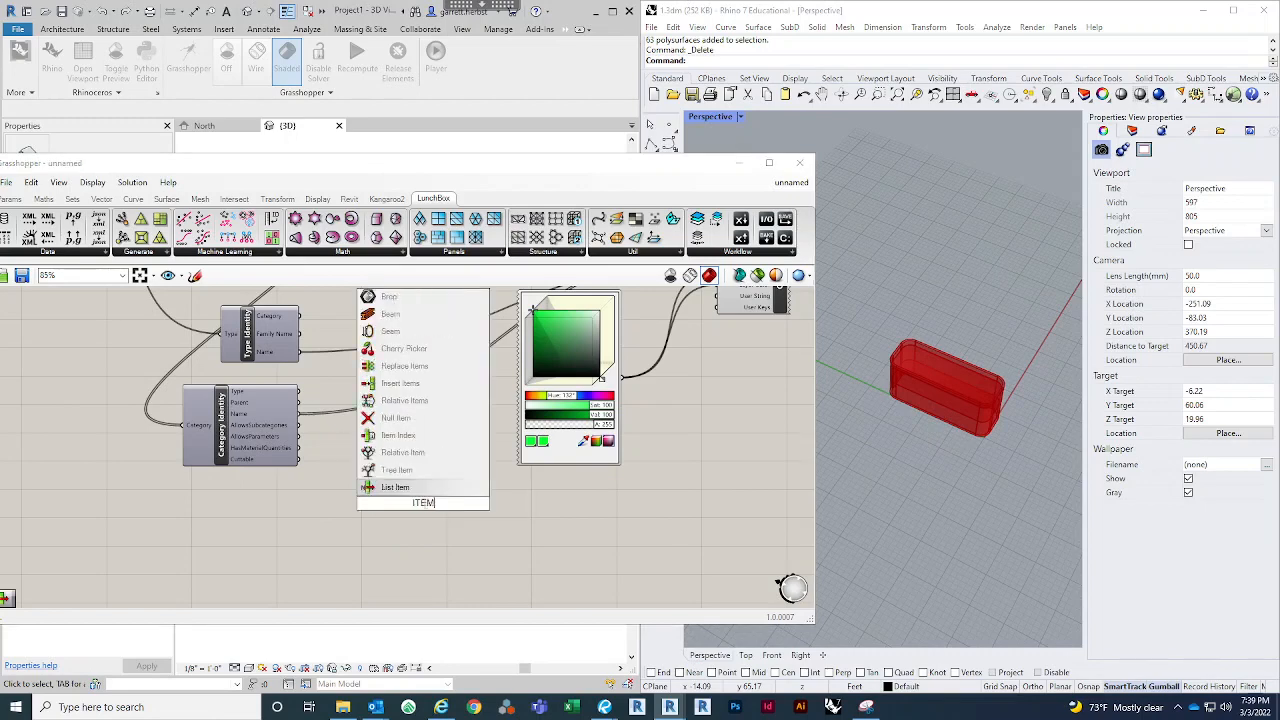
left_click(480, 490)
mouse_move(434, 517)
left_mouse_down()
mouse_move(382, 528)
mouse_move(437, 537)
mouse_move(428, 528)
left_mouse_up()
scroll(400, 547, "up", 2)
right_click_drag(378, 547, 434, 547)
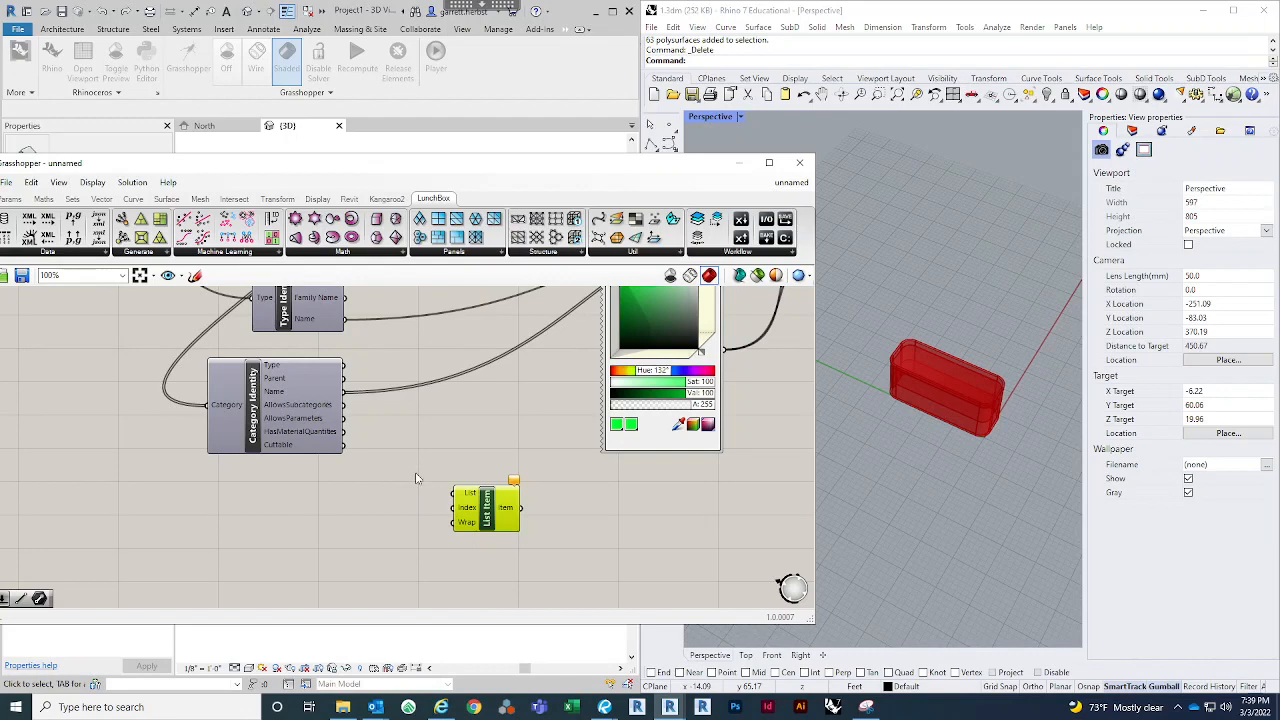
left_click_drag(500, 500, 522, 510)
left_click(452, 488)
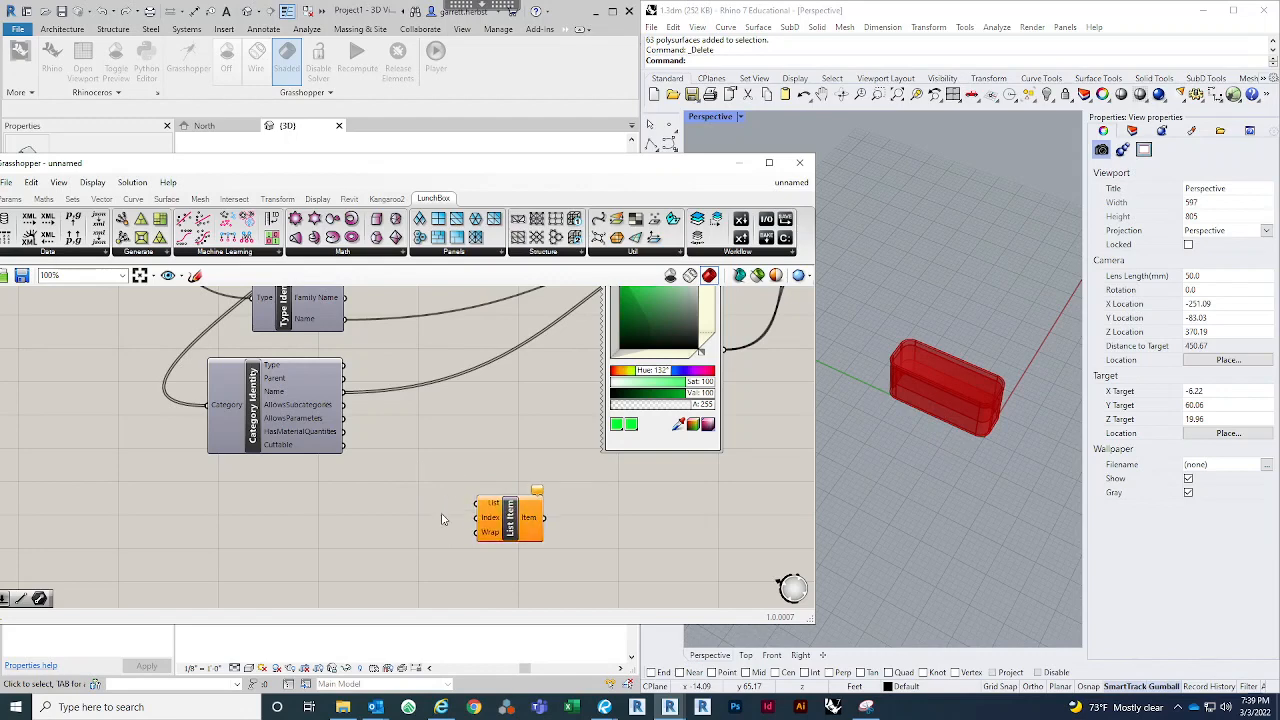
Step: Check the integer set on the List Item's Index input and connect the Category Identity Name output to its List input
right_click(487, 521)
mouse_move(575, 589)
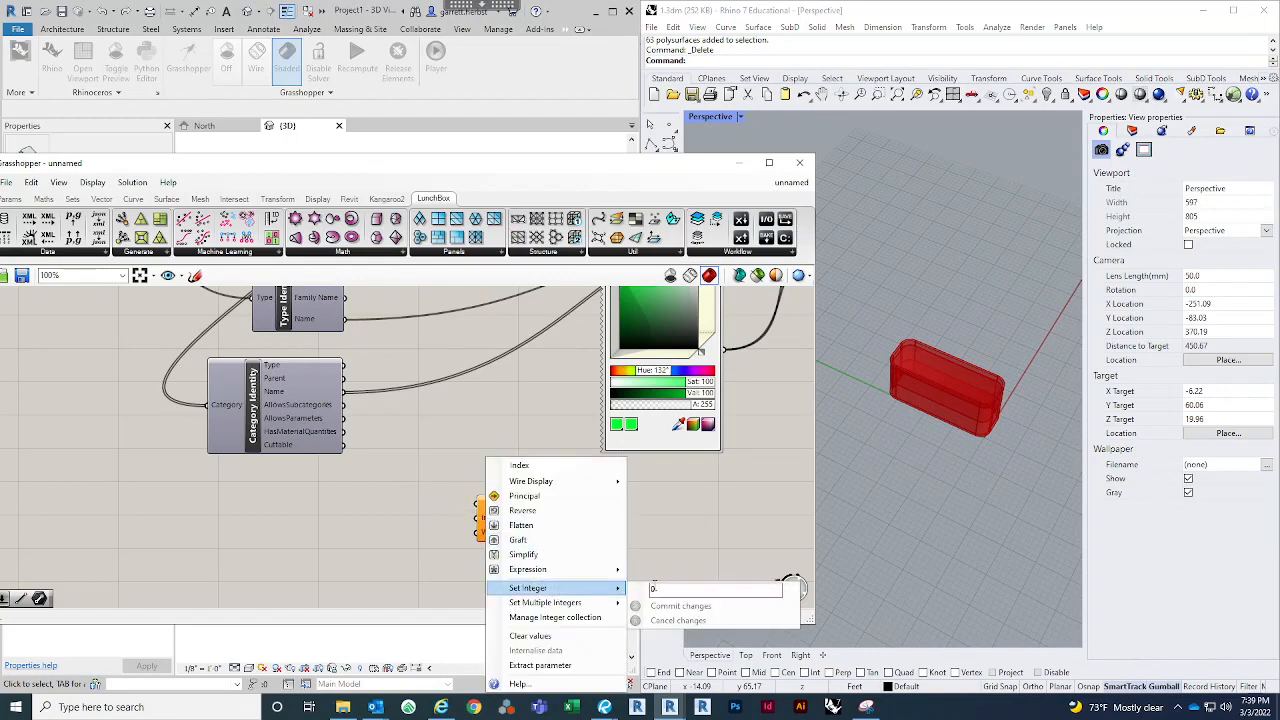
left_click(649, 512)
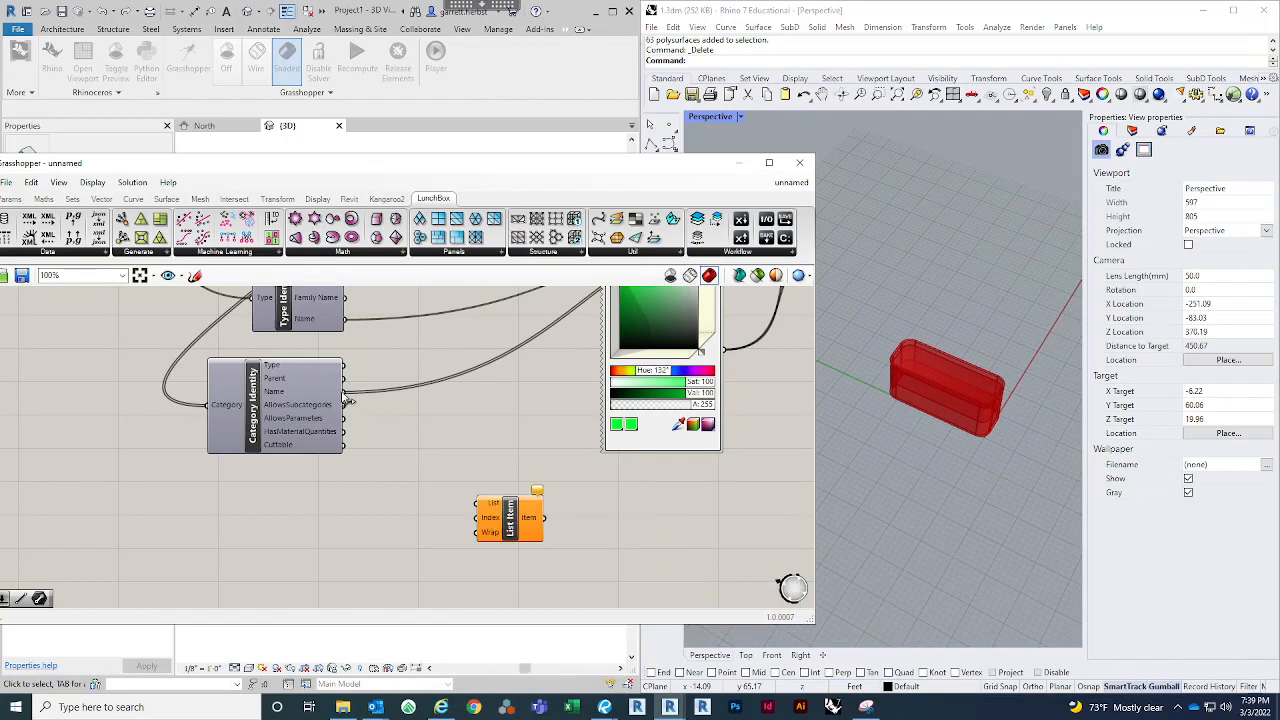
left_click_drag(344, 391, 447, 497)
left_click(464, 462)
Step: Add a text panel and place it below the List Item component
double_click(486, 463)
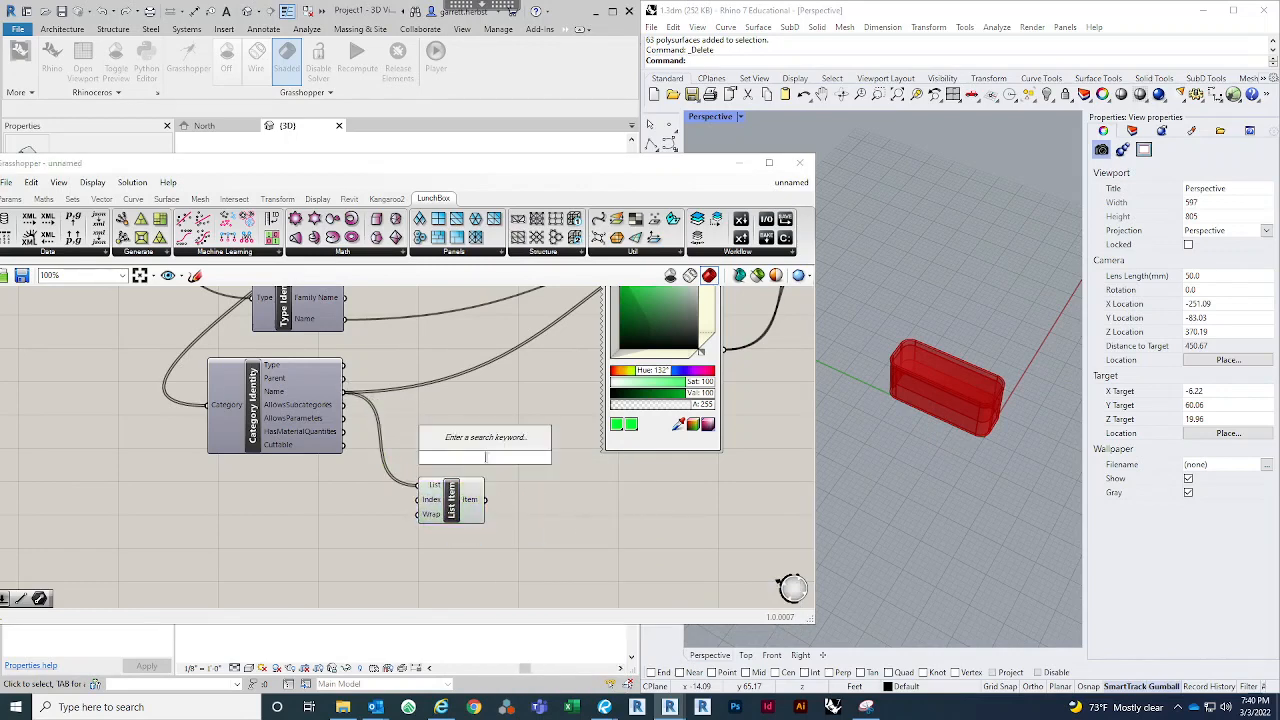
type("PO")
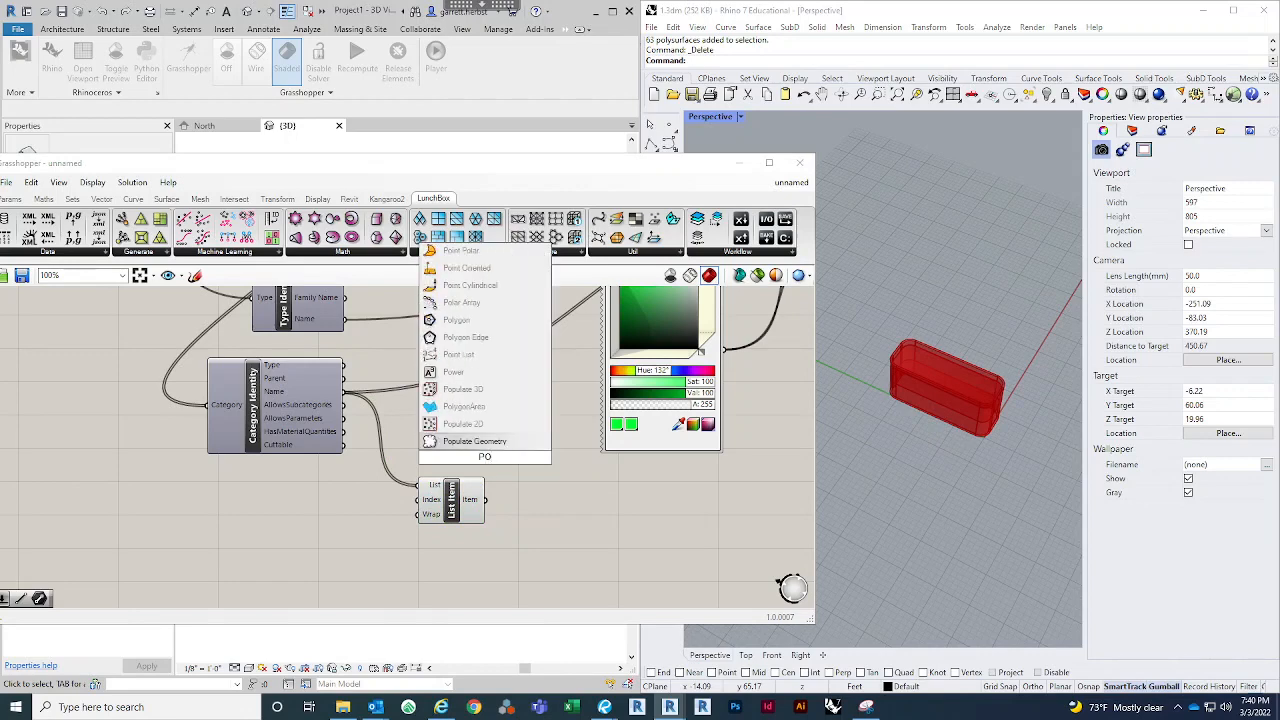
key("BackSpace")
type("ANE")
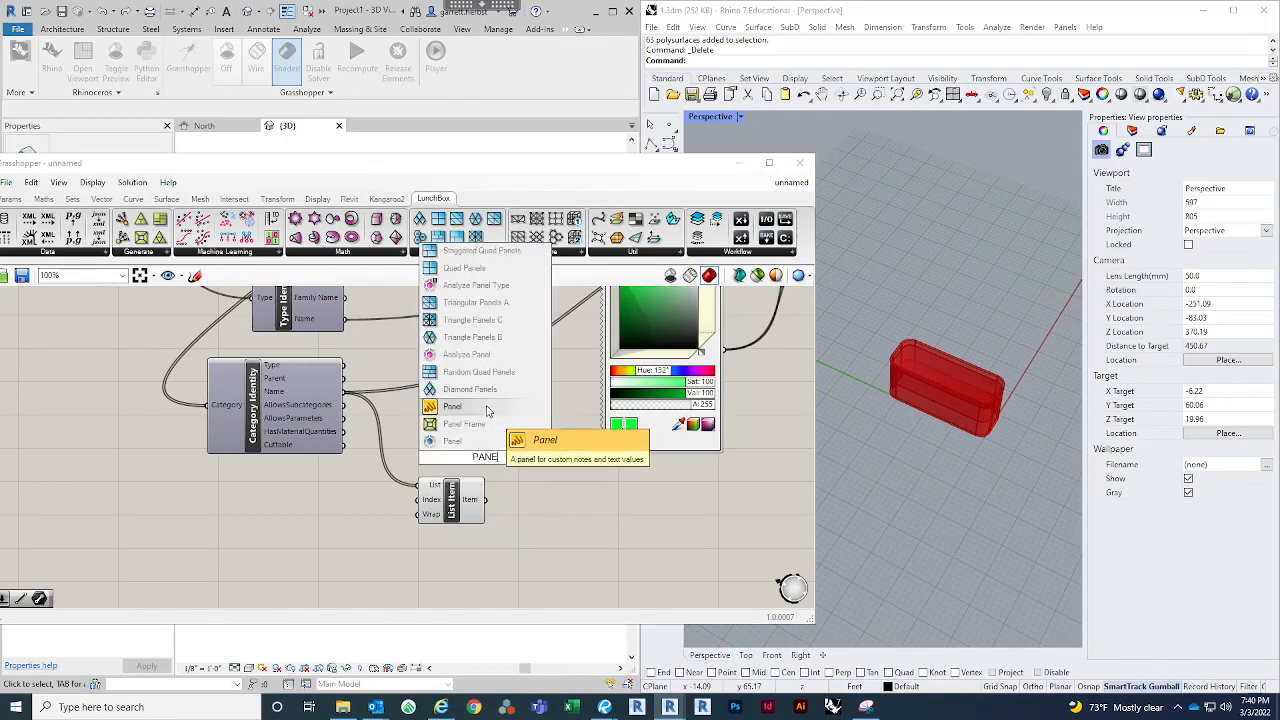
left_click(487, 411)
scroll(517, 375, "down", 2)
left_click_drag(495, 440, 573, 546)
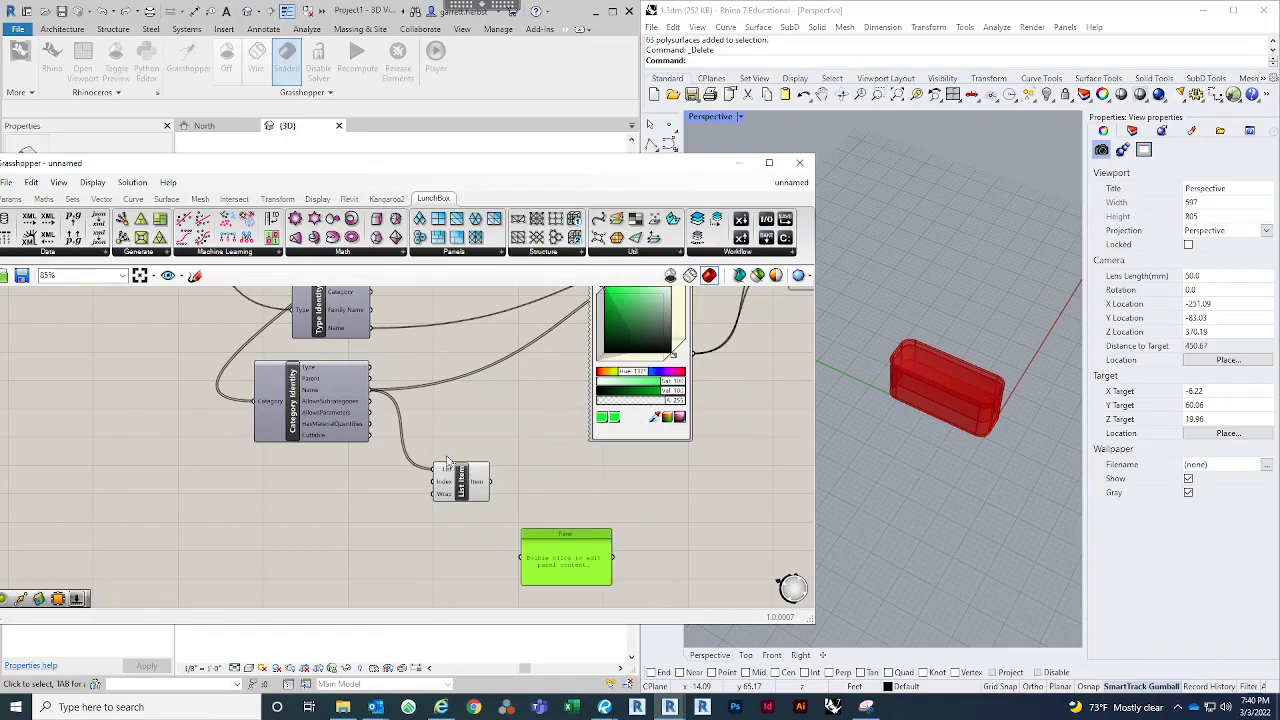
Step: Connect the Category Identity Name output to the panel, enlarge the panel to read the full list, and delete it
left_click_drag(373, 393, 523, 564)
right_click_drag(645, 567, 602, 449)
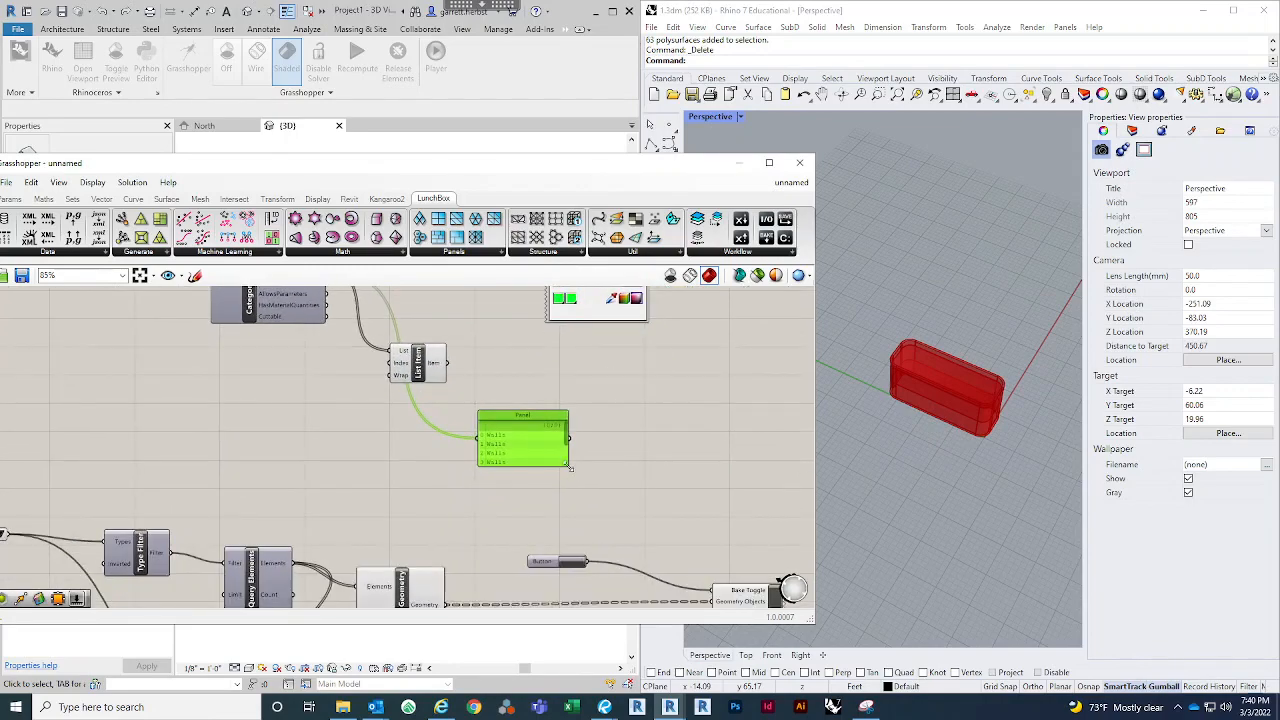
left_click_drag(570, 467, 673, 524)
scroll(618, 474, "up", 3)
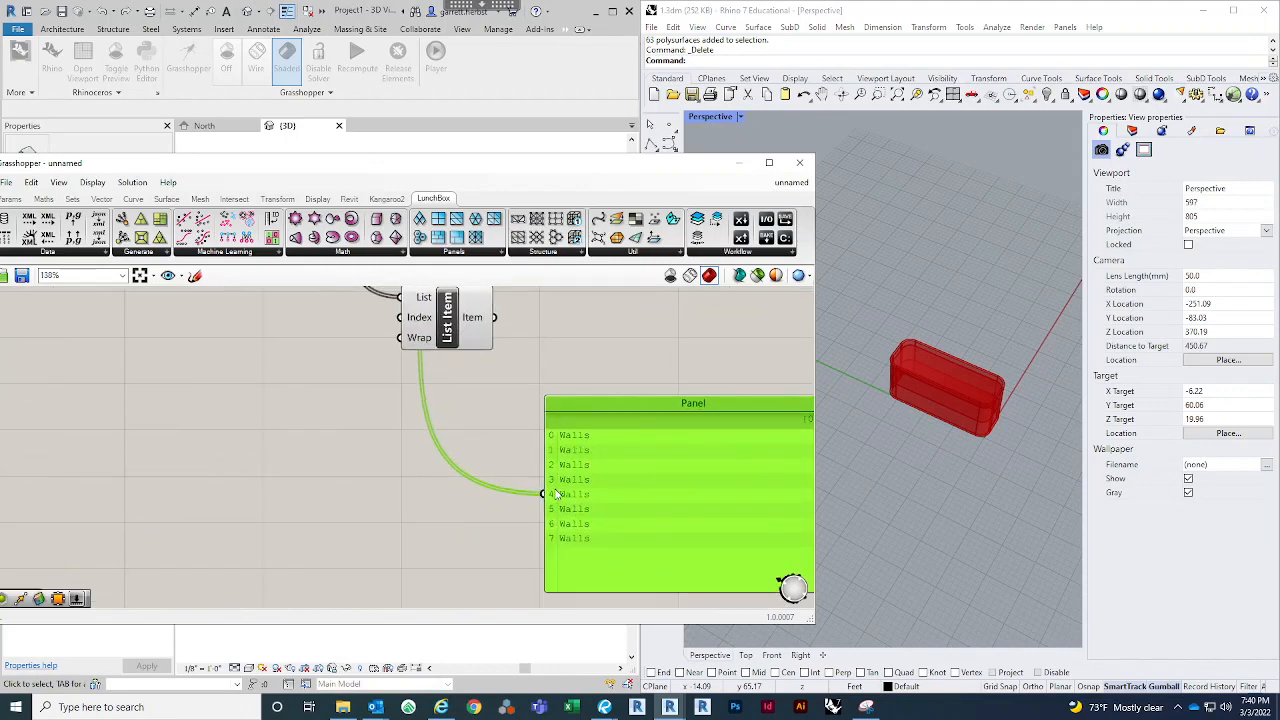
right_click_drag(505, 450, 514, 492)
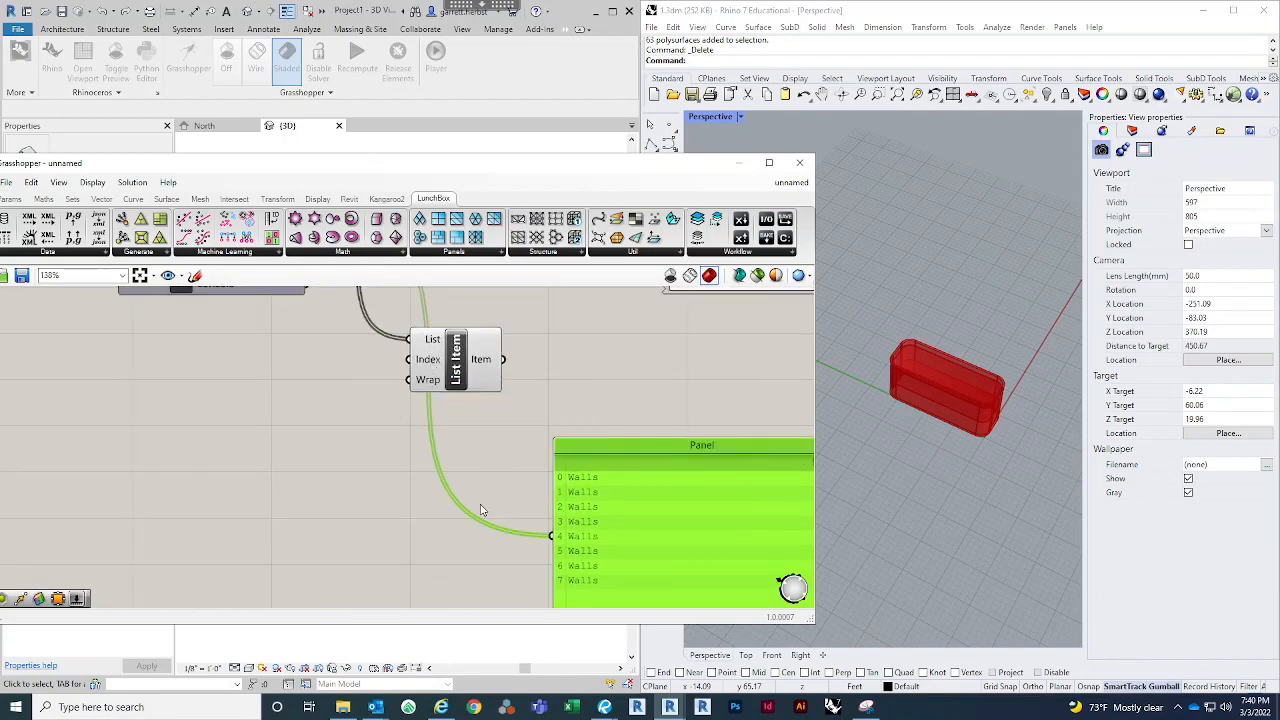
scroll(486, 488, "down", 1)
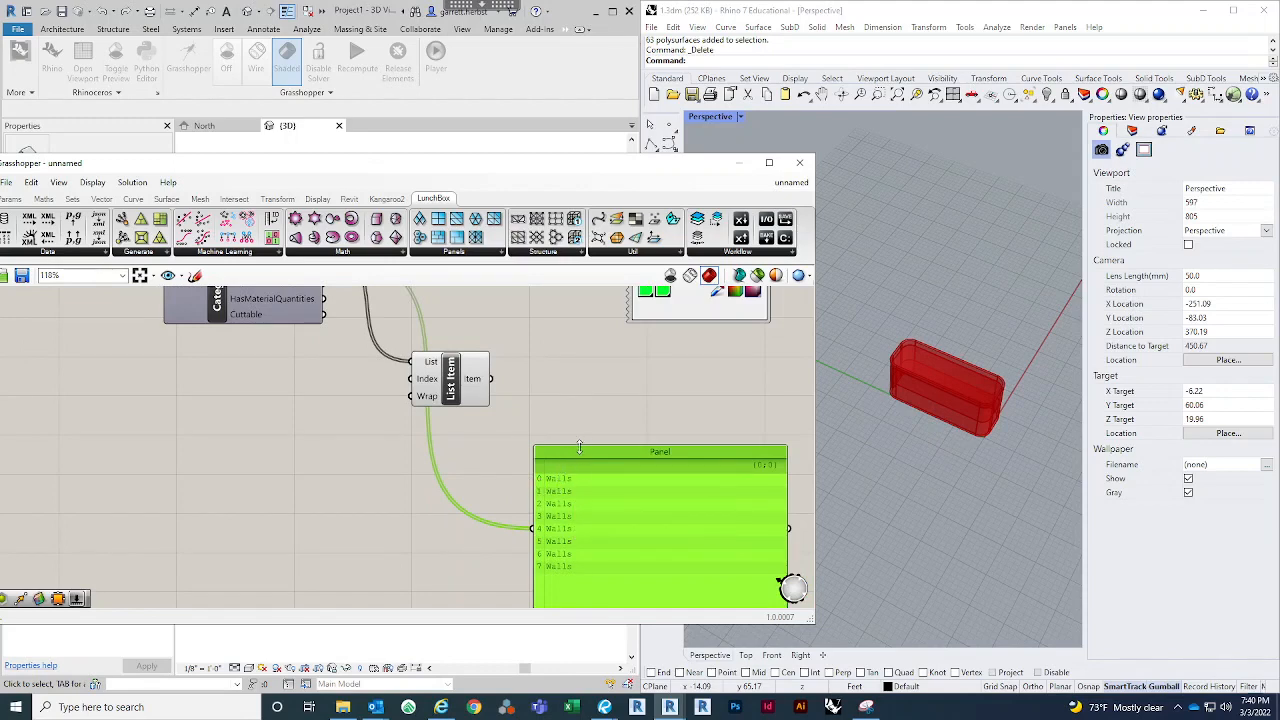
key("Delete")
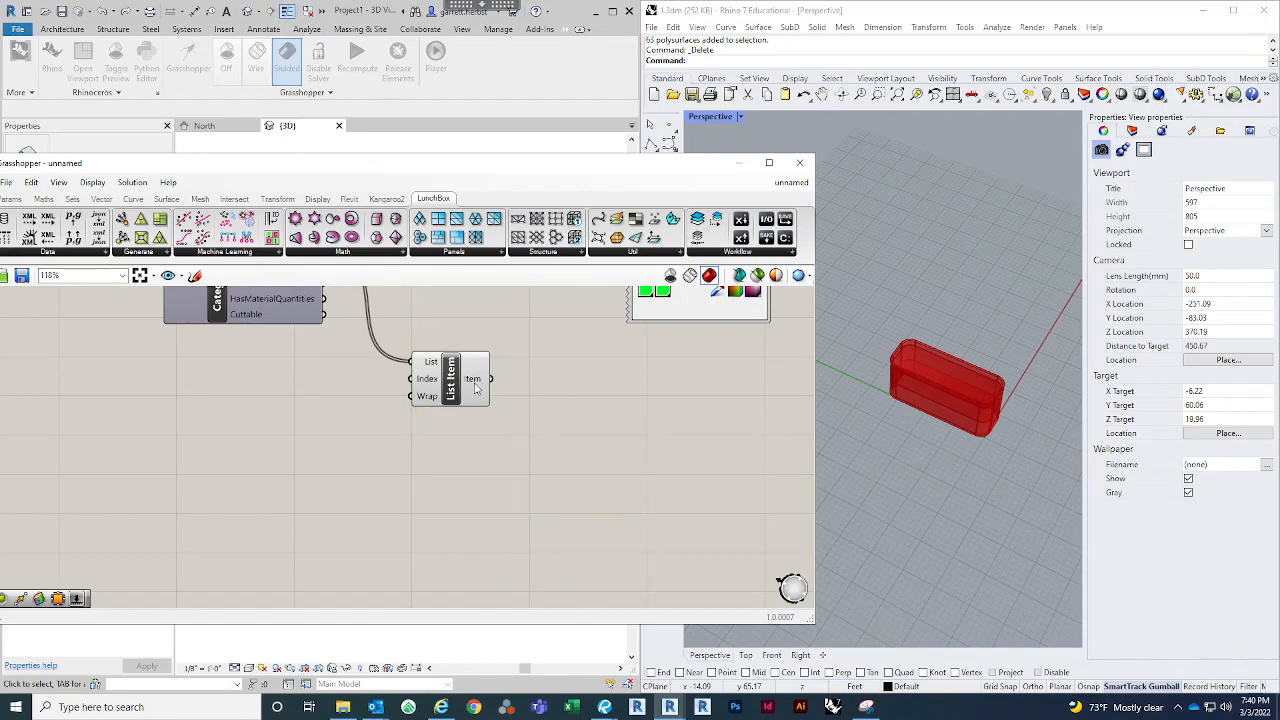
Step: Connect the List Item output to the Layer input of the wall definition's Object Bake, replacing the direct Category Identity wire
scroll(464, 520, "down", 3)
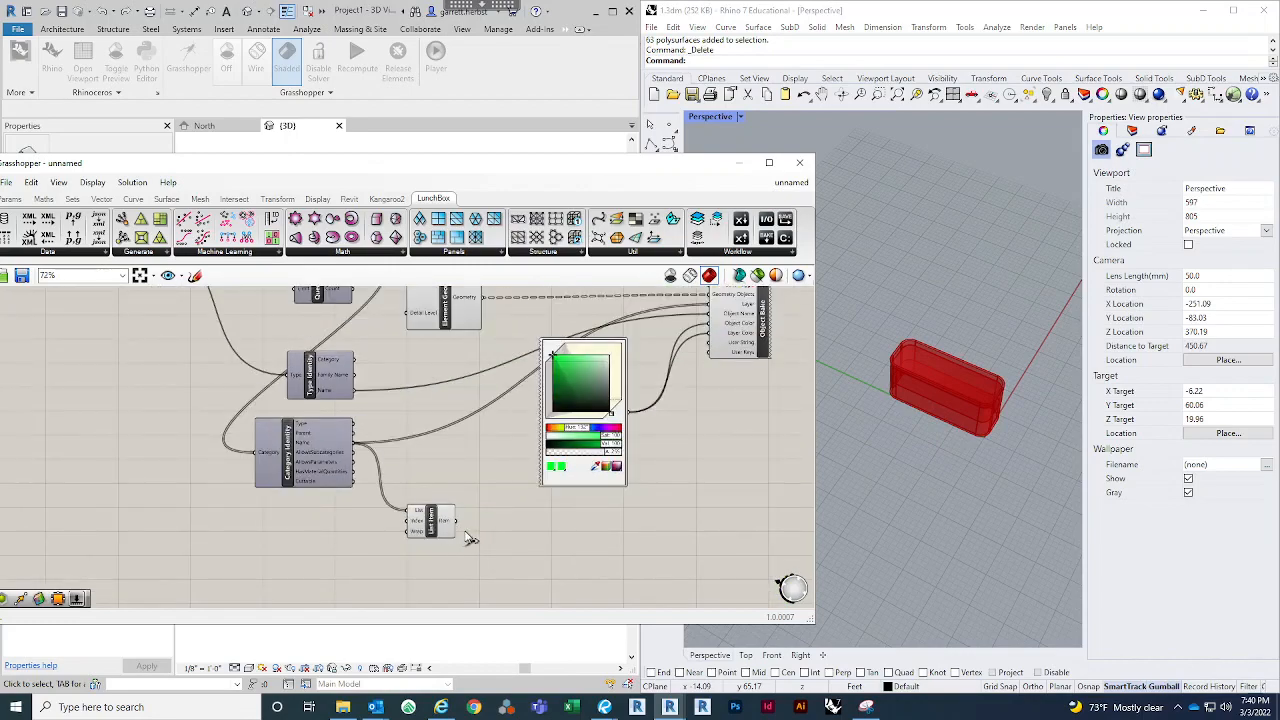
scroll(464, 528, "down", 1)
left_click_drag(463, 522, 692, 347)
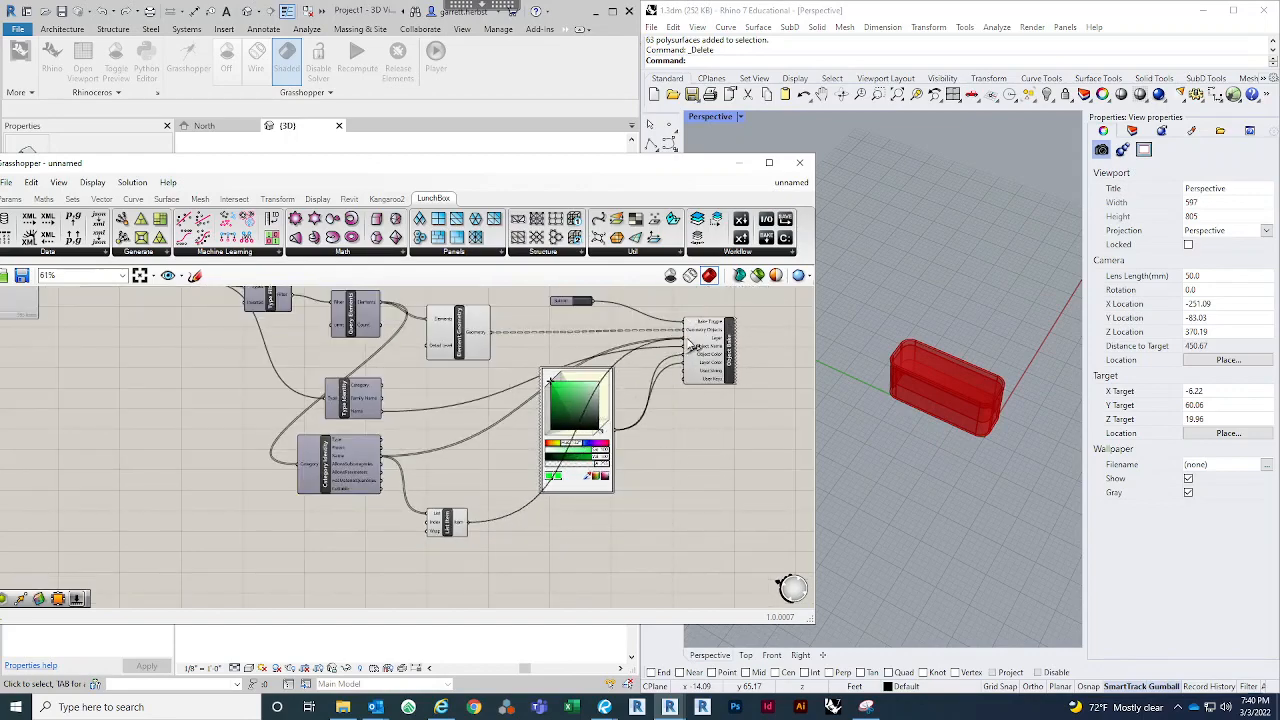
Step: Bake the walls into Rhino and select one baked wall piece to check its layer and name
scroll(607, 381, "up", 3)
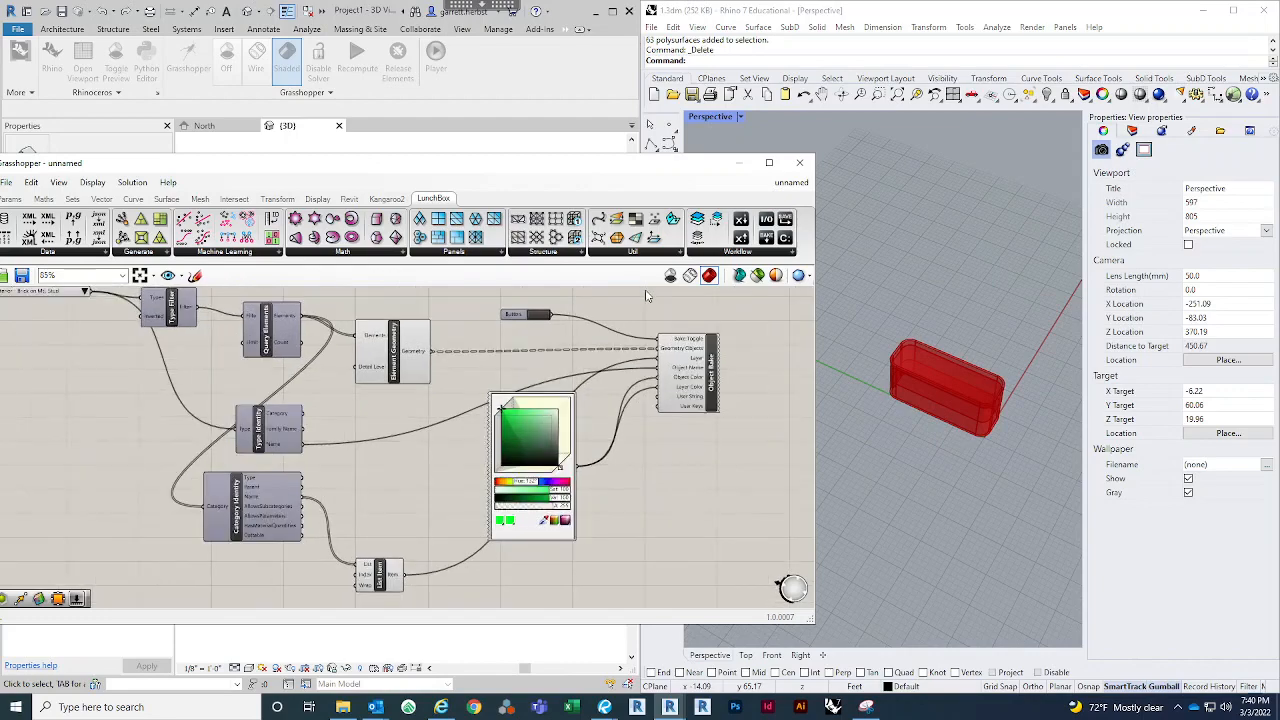
right_click_drag(607, 381, 586, 430)
left_click(468, 384)
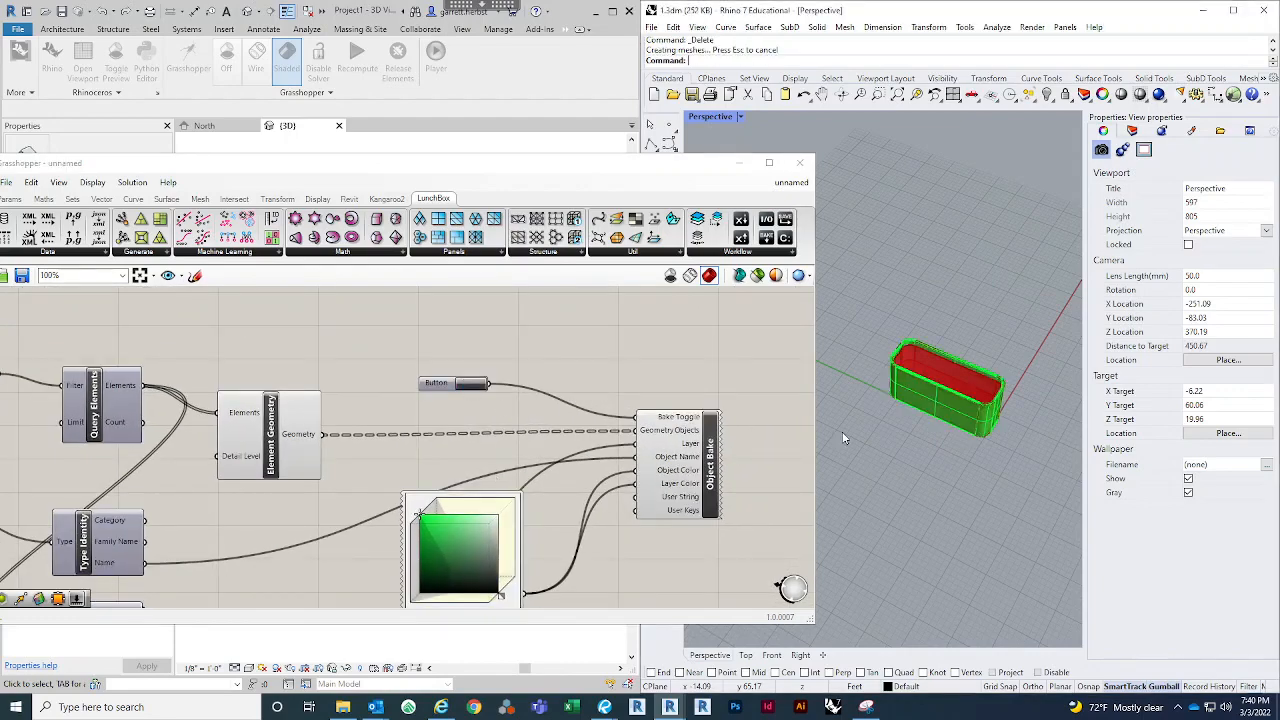
scroll(937, 411, "up", 4)
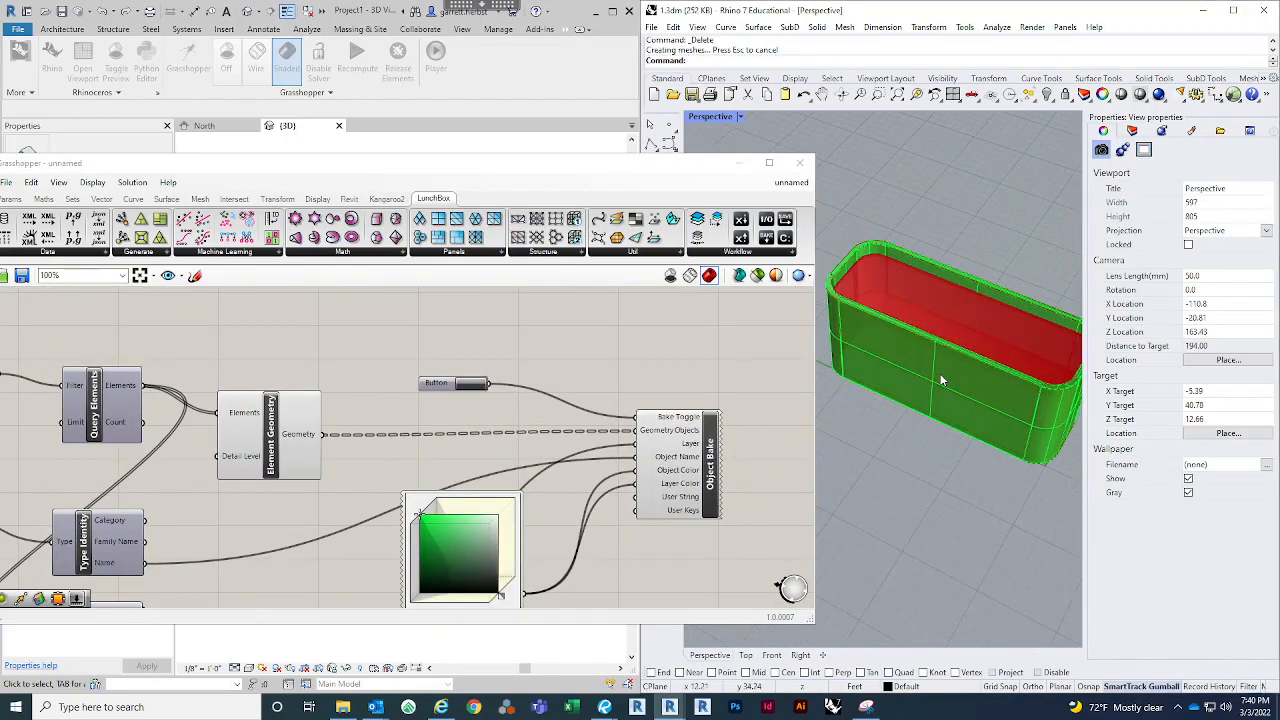
left_click(924, 471)
left_click(875, 250)
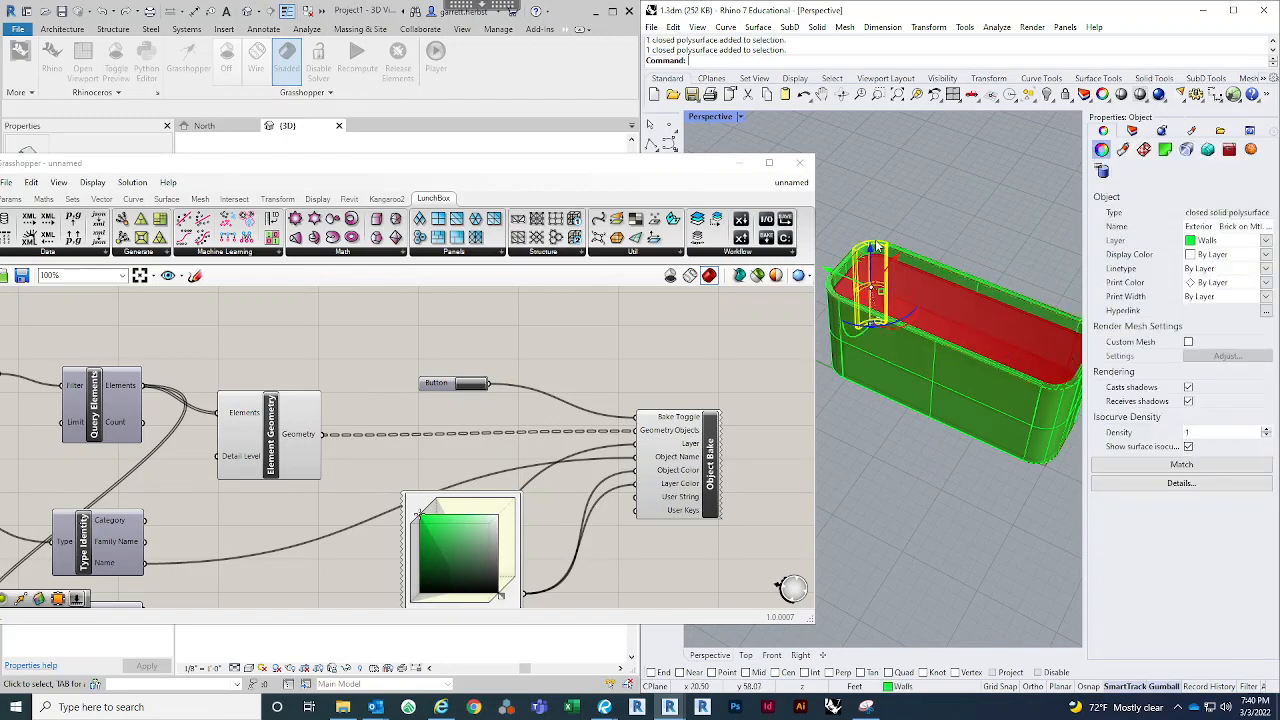
left_click(835, 380)
scroll(938, 430, "down", 3)
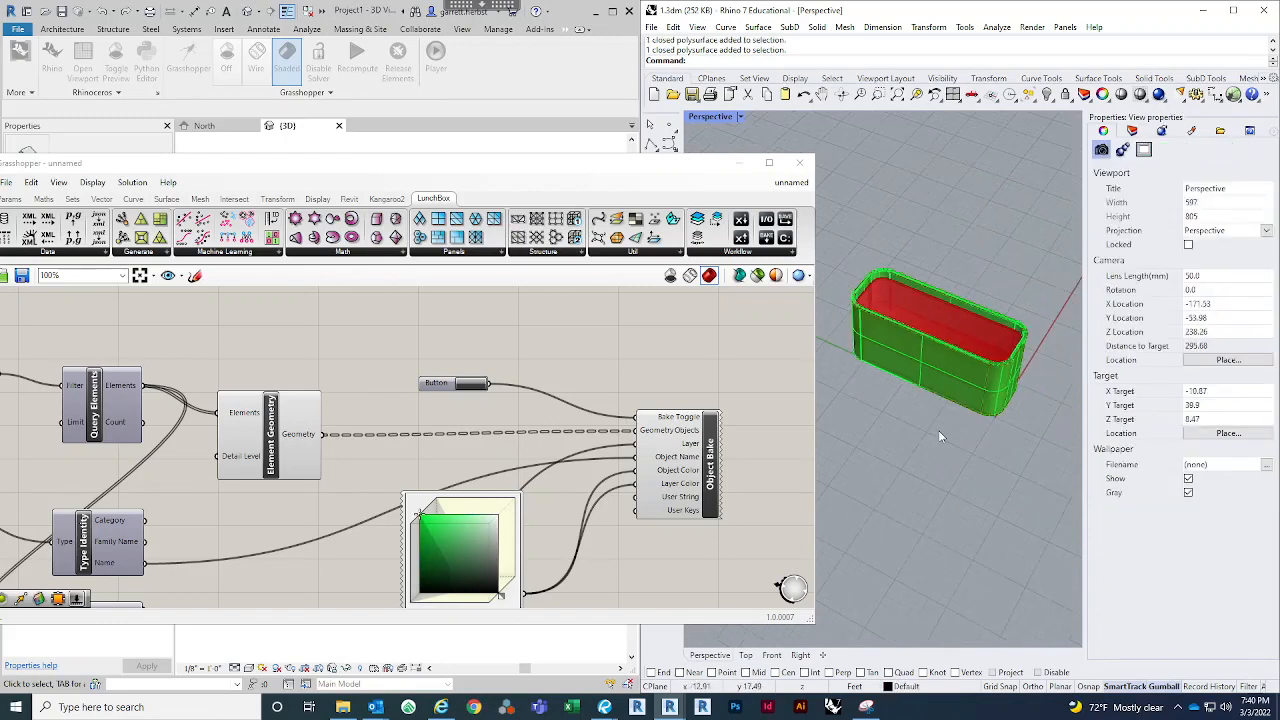
right_click_drag(938, 430, 931, 396)
Step: Copy the wall definition's List Item component and place the copy beside Category Identity in the floor definition
scroll(603, 430, "down", 5)
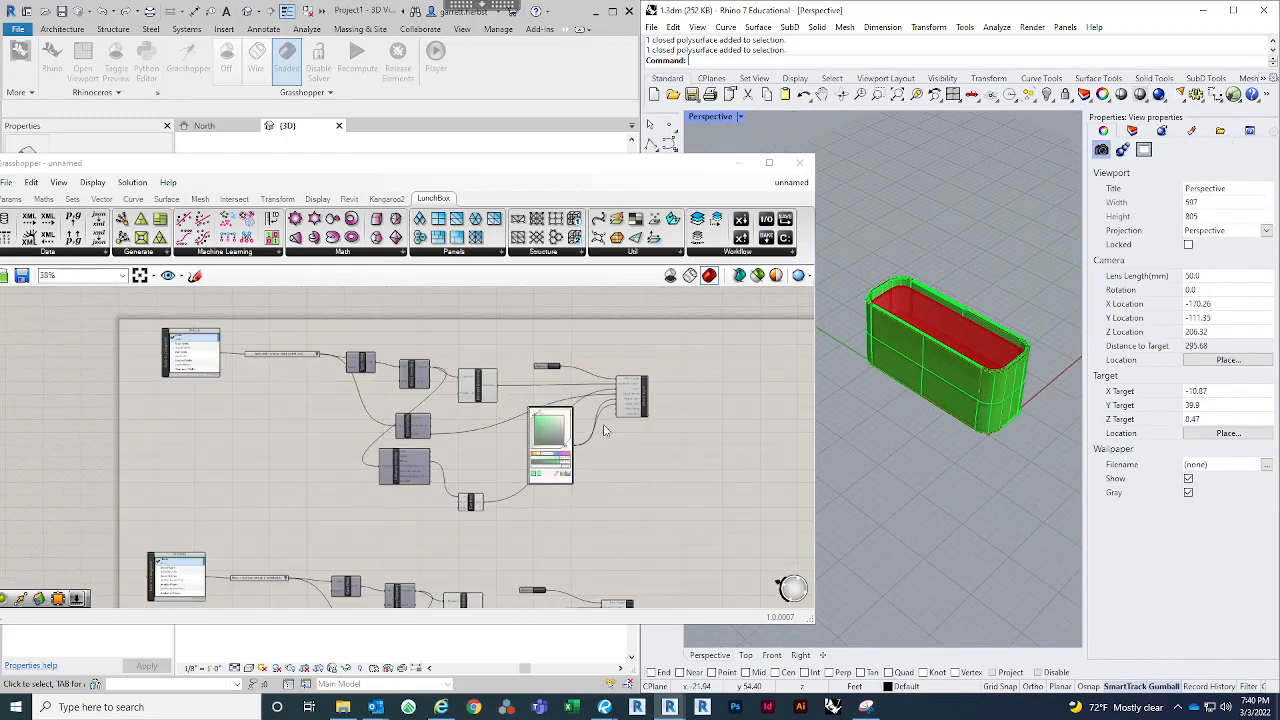
scroll(603, 430, "up", 5)
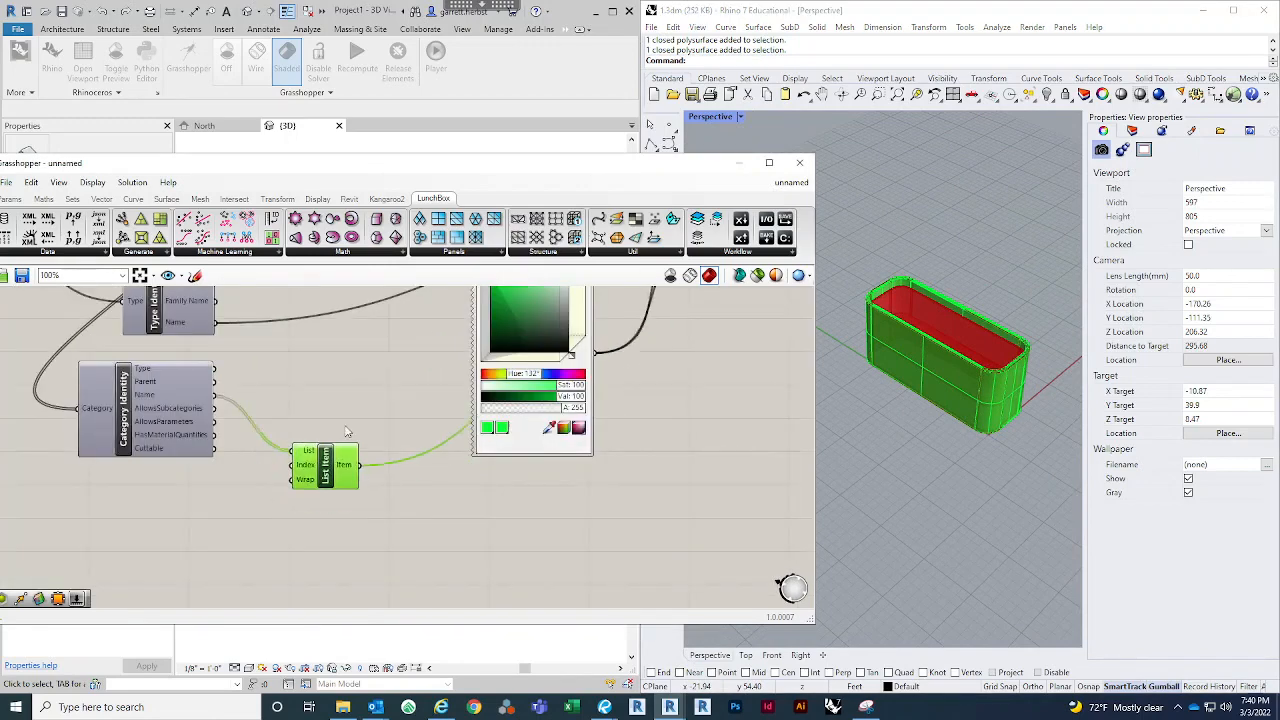
scroll(463, 443, "down", 5)
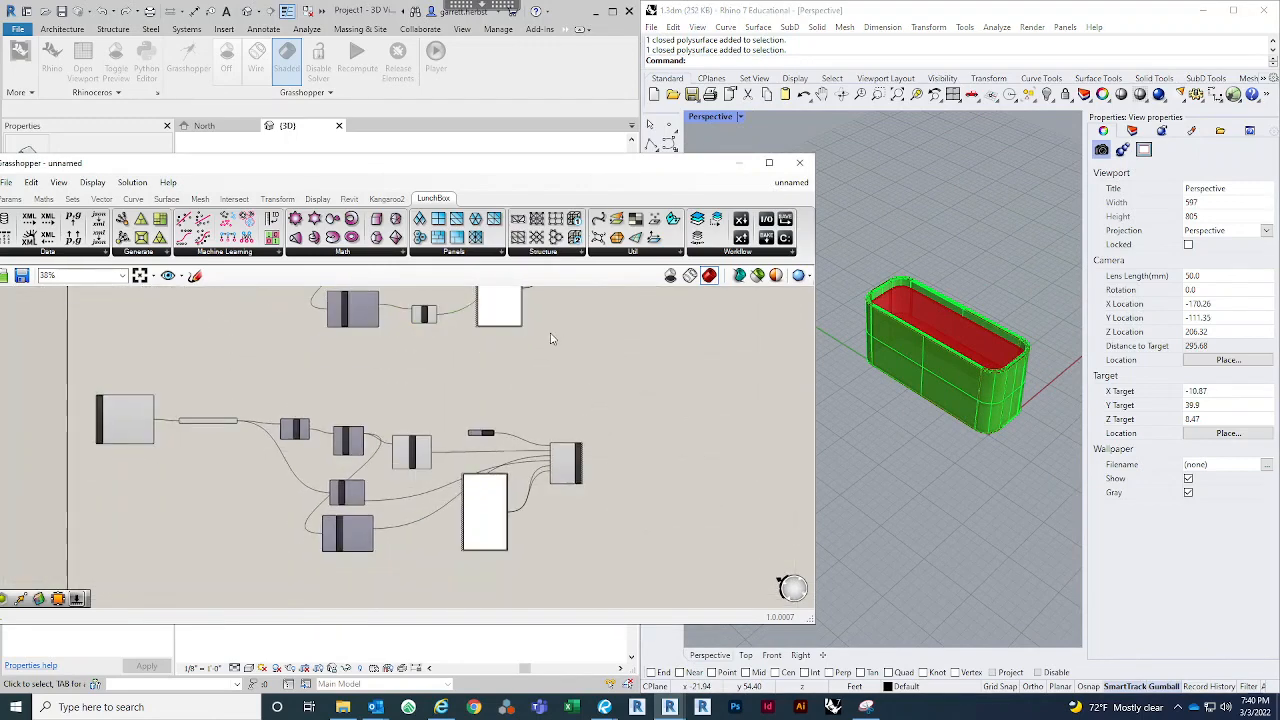
scroll(550, 339, "up", 3)
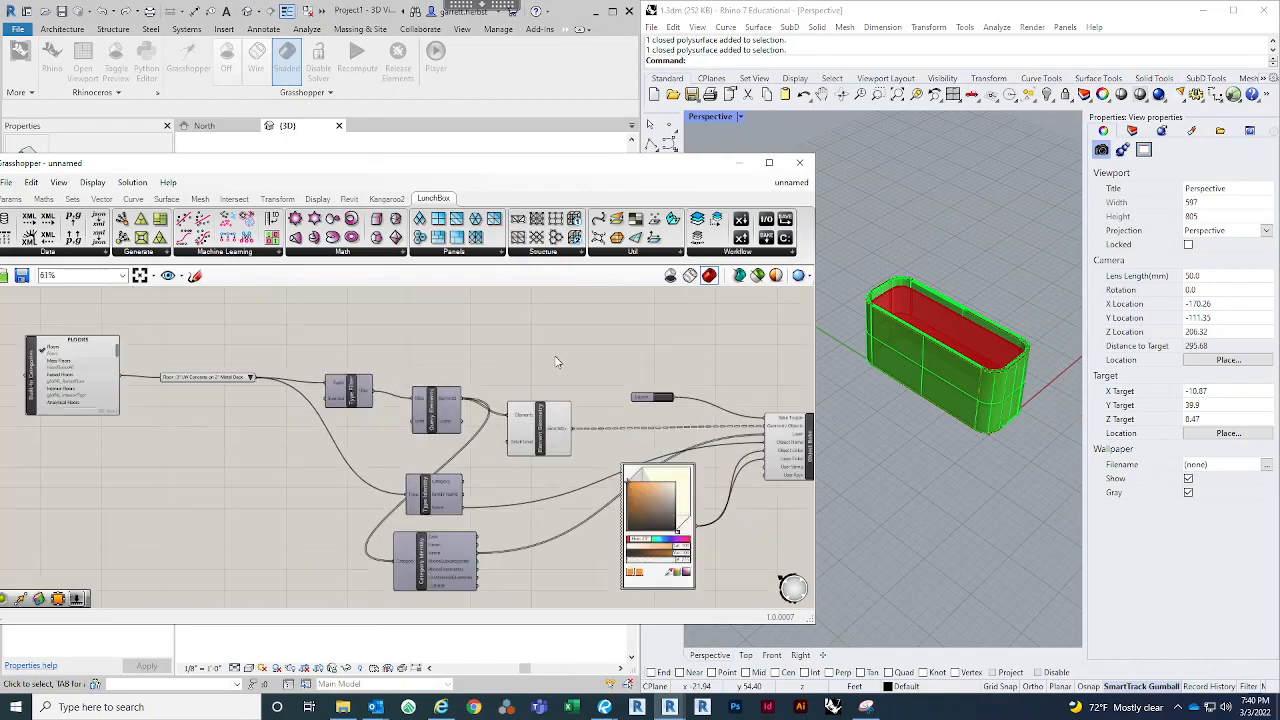
scroll(557, 362, "down", 2)
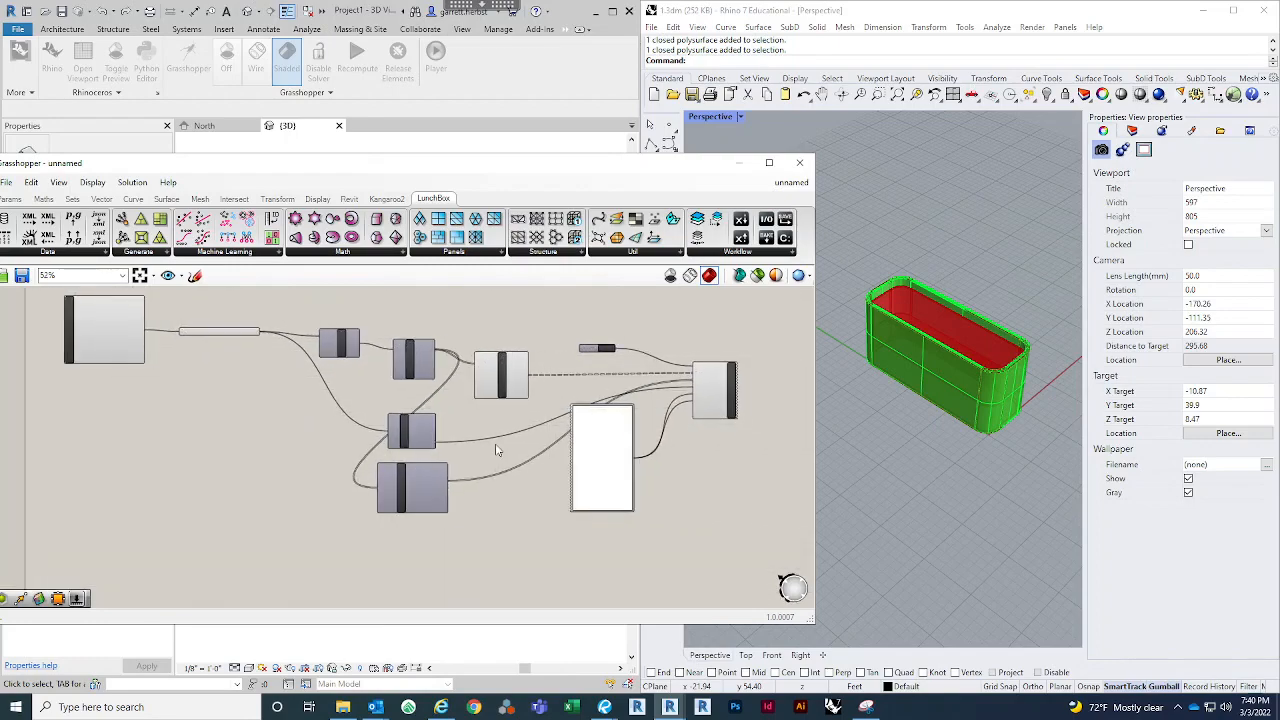
scroll(497, 451, "down", 2)
scroll(489, 496, "up", 4)
right_click_drag(481, 511, 470, 553)
scroll(470, 553, "down", 4)
right_click_drag(513, 375, 509, 393)
scroll(500, 388, "up", 4)
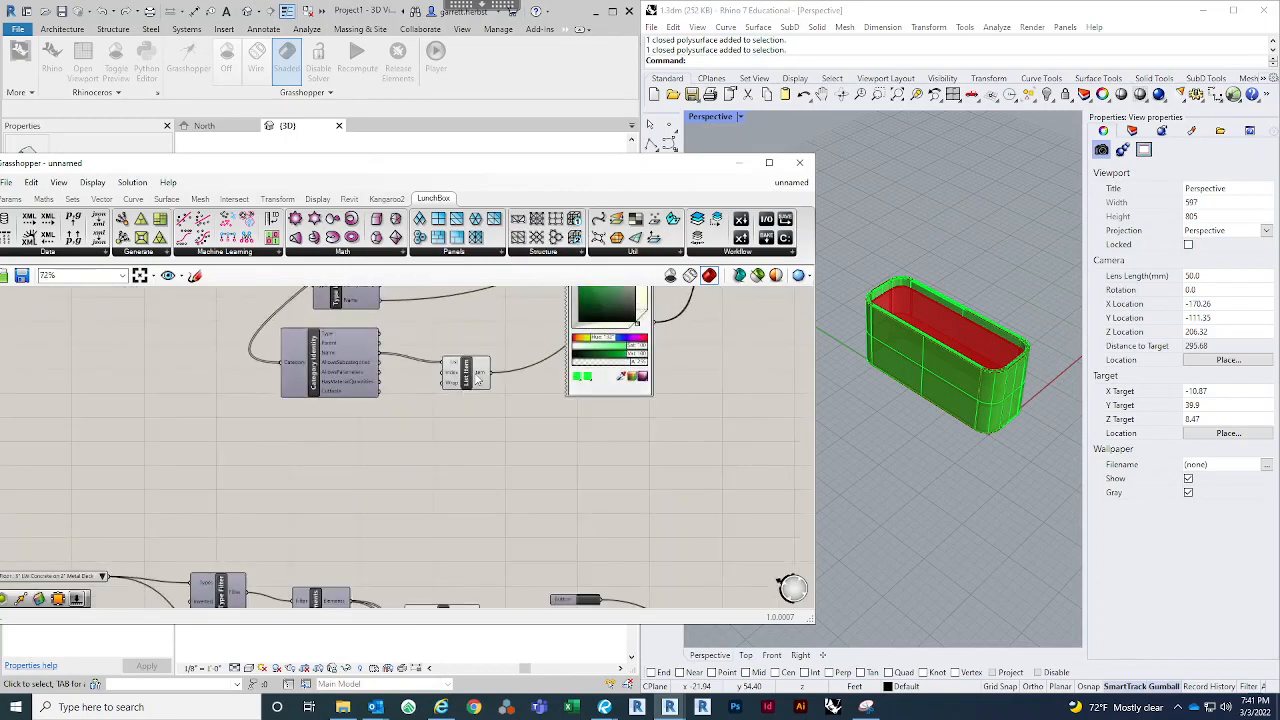
left_click(470, 370)
key("ctrl+c")
key("ctrl+v")
left_click_drag(477, 378, 500, 455)
scroll(515, 373, "down", 2)
scroll(506, 384, "down", 5)
scroll(489, 523, "up", 6)
scroll(495, 528, "up", 2)
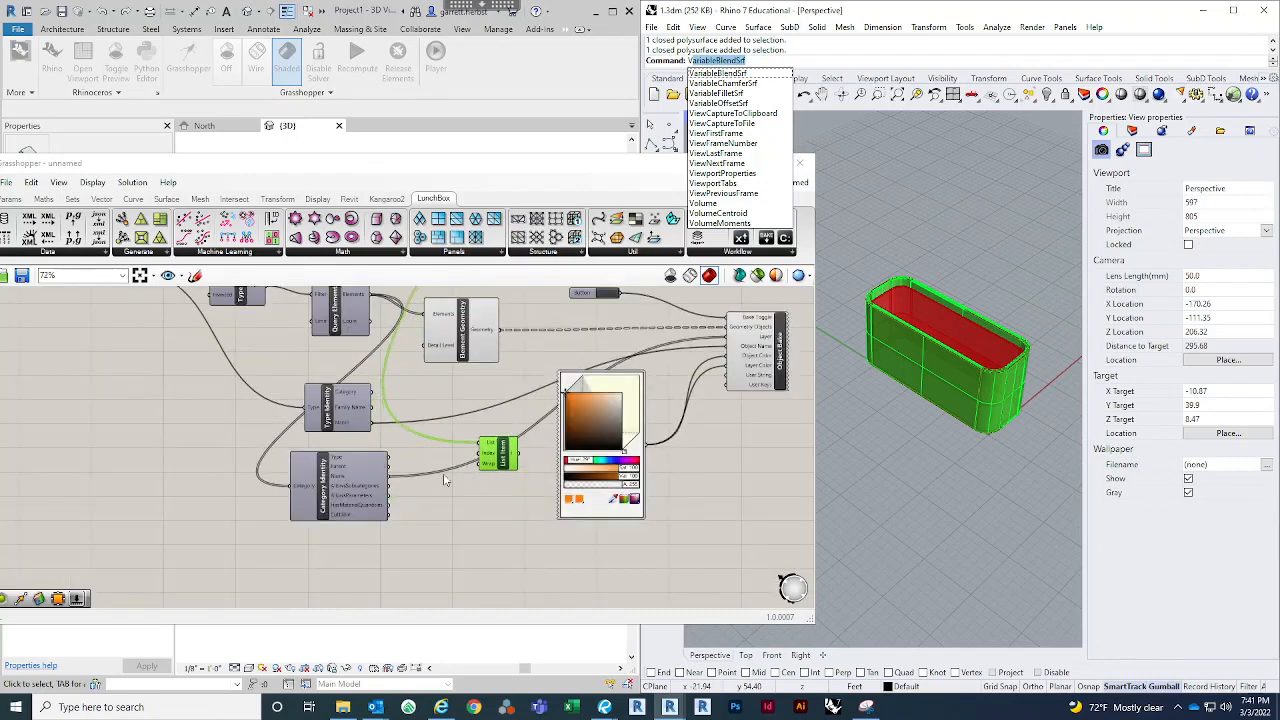
Step: Route the floor definition's Category Identity Name output through the List Item's List input to the Object Bake Layer input
left_click_drag(389, 476, 474, 461)
right_click_drag(496, 458, 459, 503)
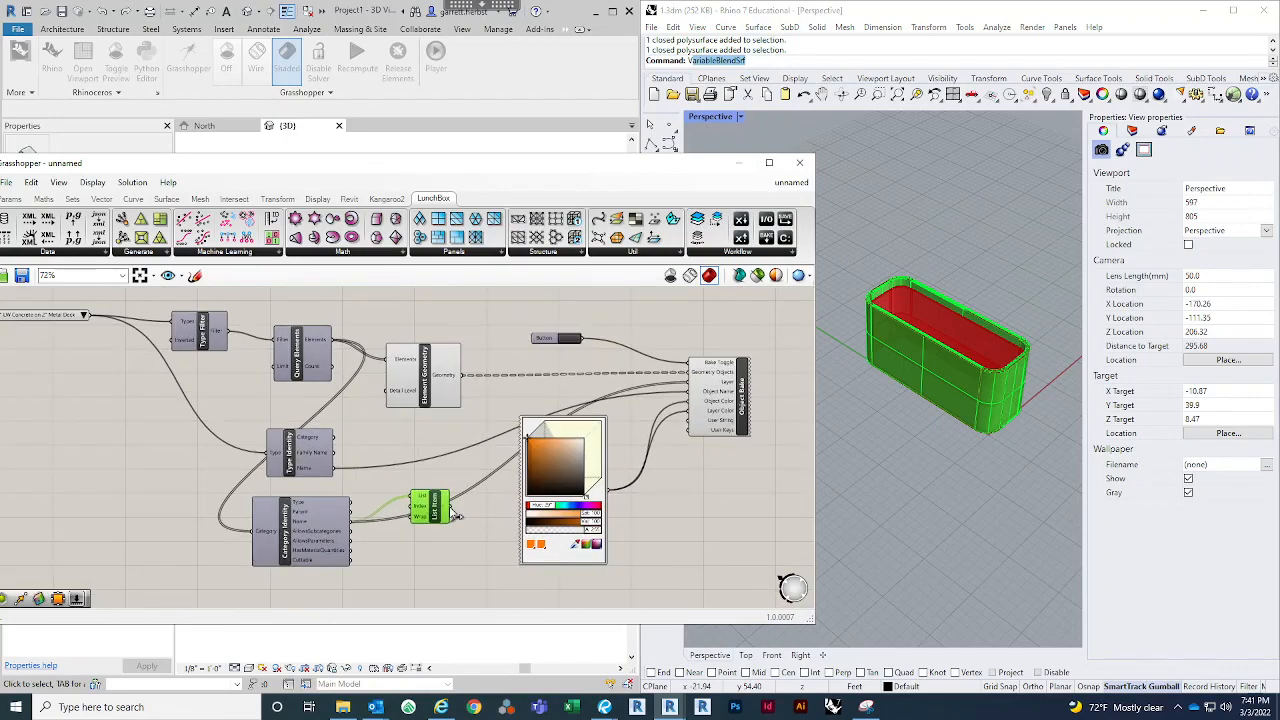
left_click_drag(689, 385, 689, 384)
Step: Duplicate the floor definition's List Item component into the roof definition, beside its Category Identity component
right_click_drag(688, 520, 685, 348)
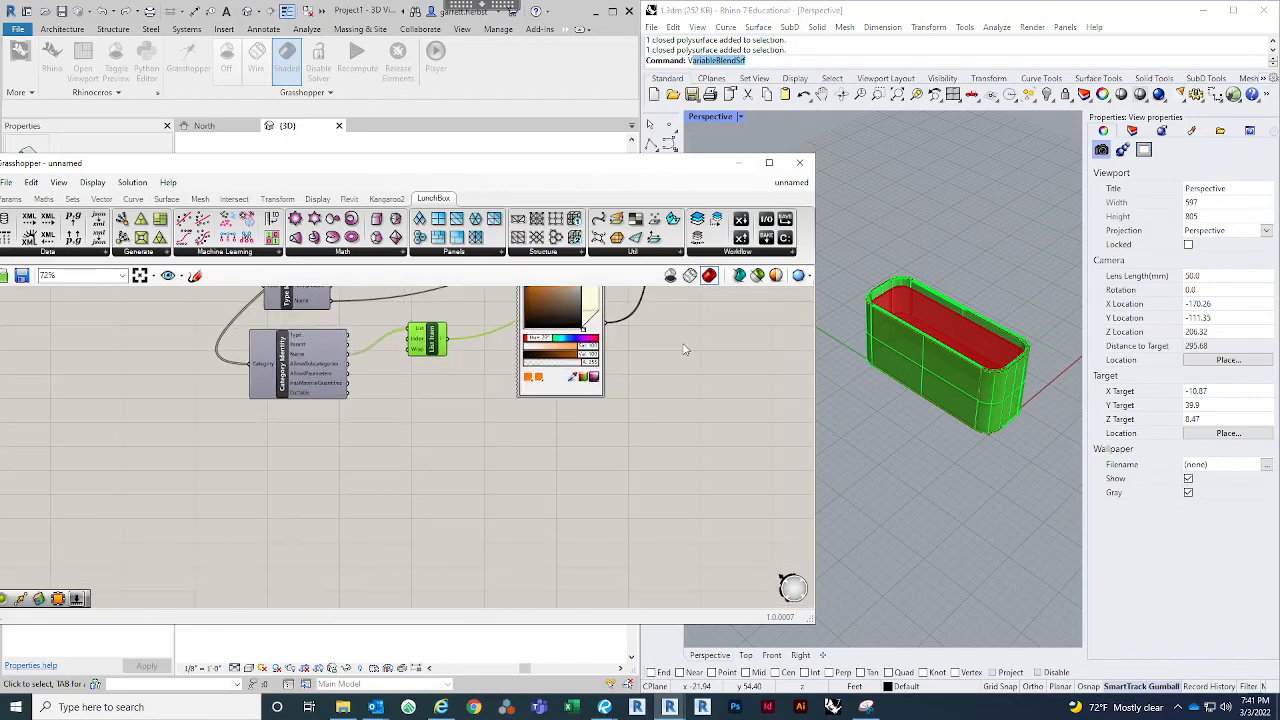
scroll(685, 348, "down", 6)
scroll(590, 532, "up", 5)
right_click_drag(588, 519, 555, 504)
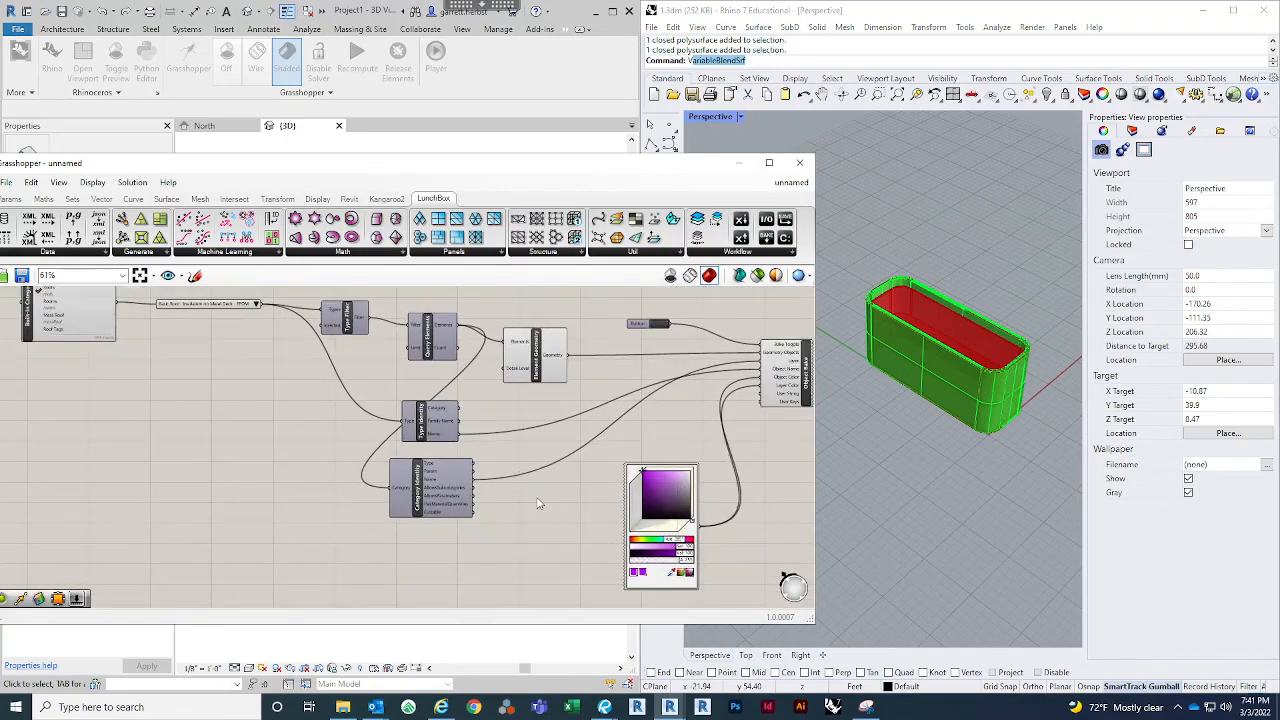
scroll(538, 503, "down", 6)
left_click_drag(518, 342, 527, 592, "alt")
right_click_drag(539, 498, 547, 389)
scroll(537, 532, "up", 3)
scroll(537, 537, "up", 4)
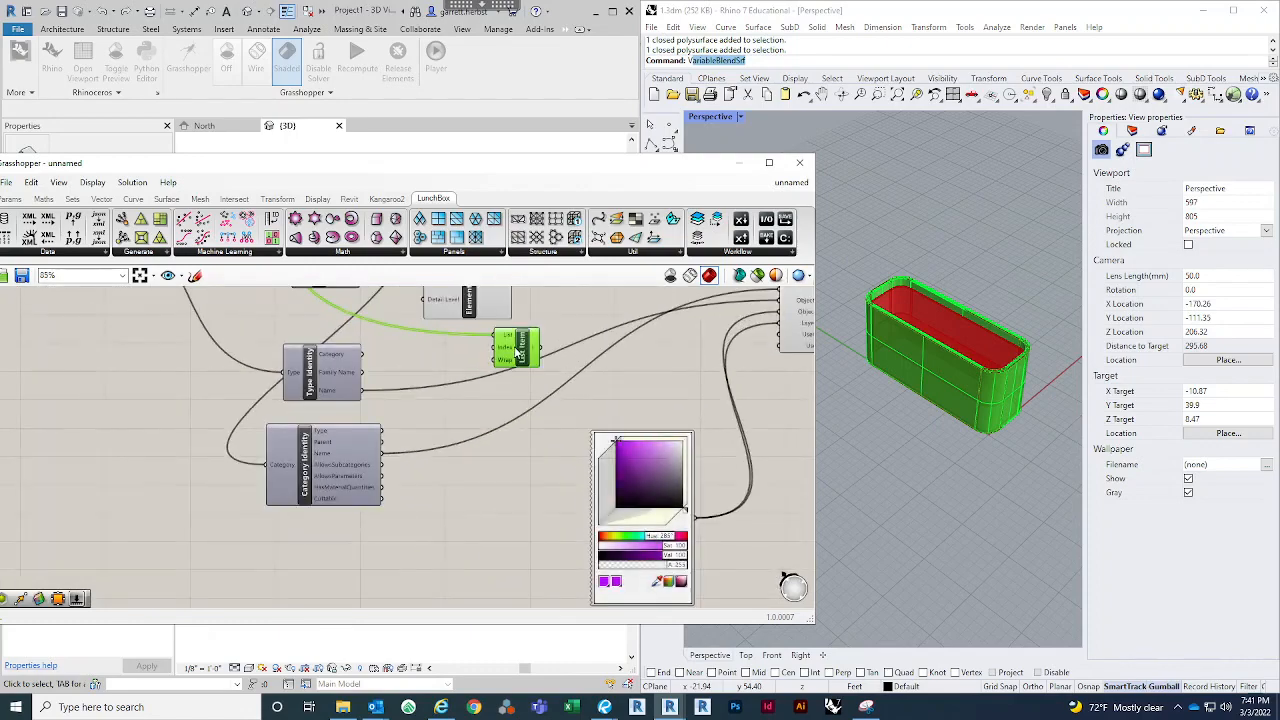
left_click_drag(514, 358, 498, 450)
right_click_drag(434, 396, 436, 484)
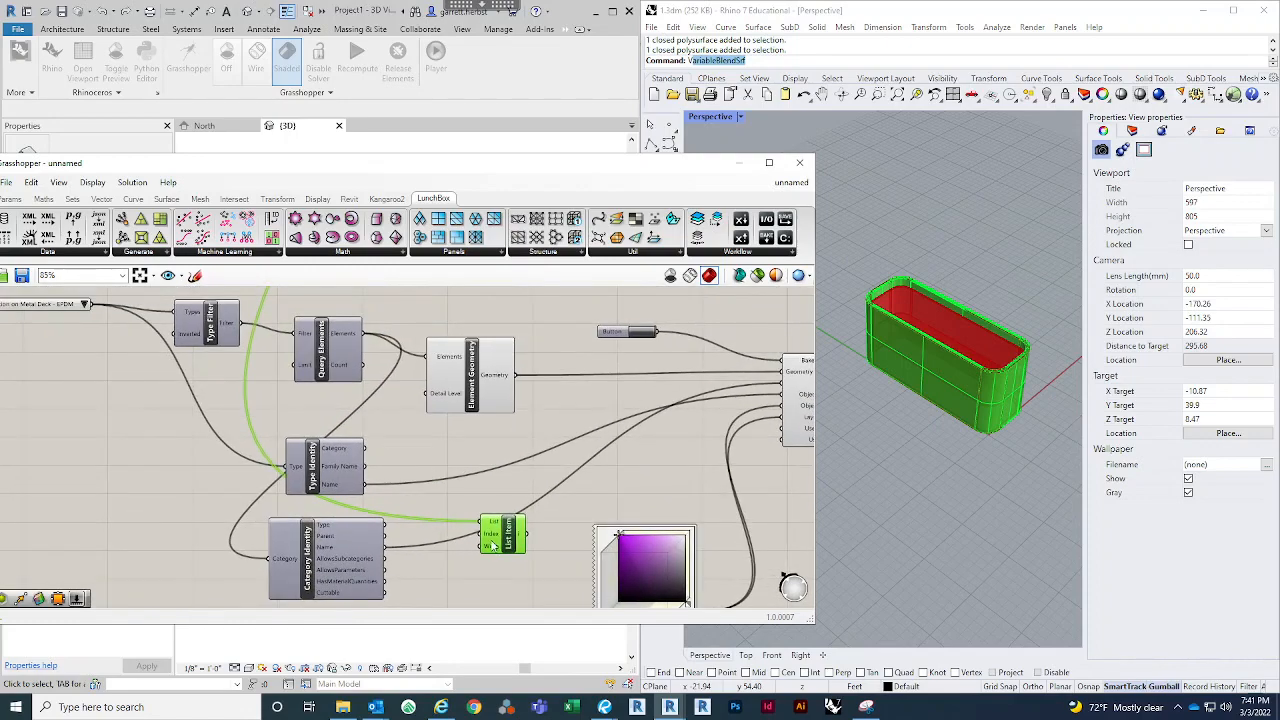
left_click_drag(492, 545, 466, 533)
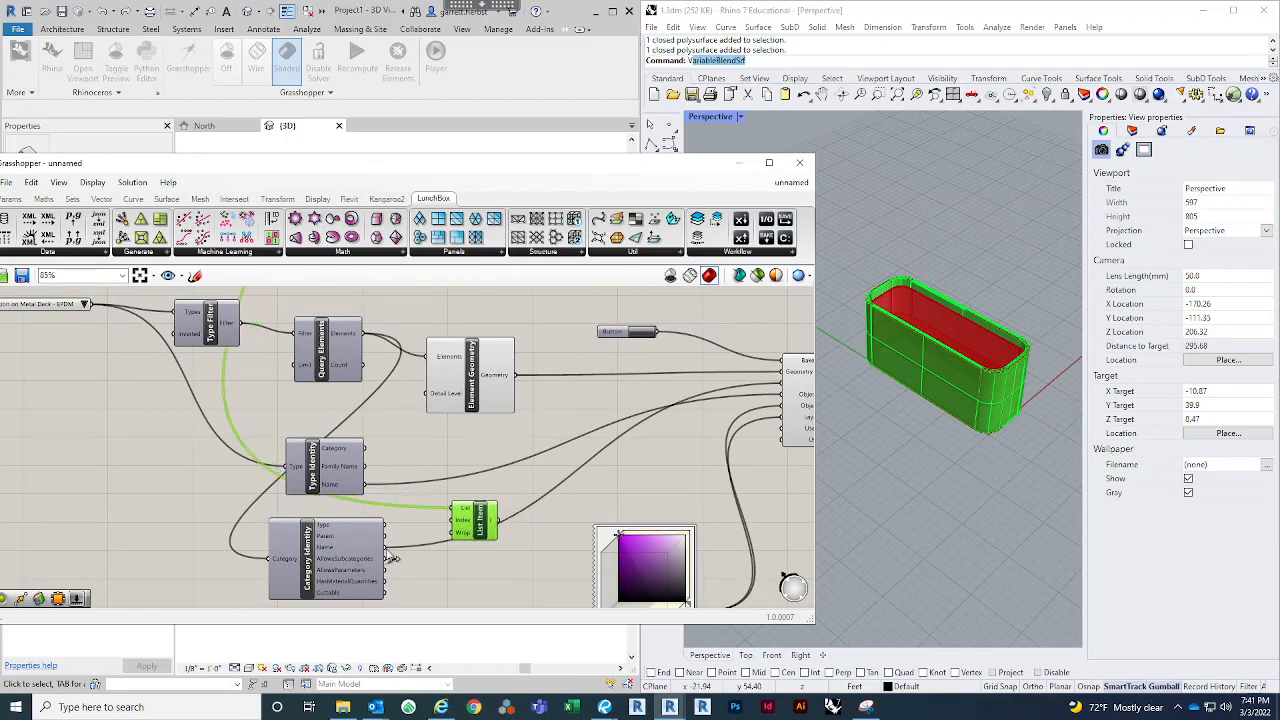
Step: Route the roof definition's Category Identity Name output through the List Item's List input to the Object Bake Layer input
left_click_drag(386, 548, 785, 390)
left_click_drag(785, 384, 786, 385)
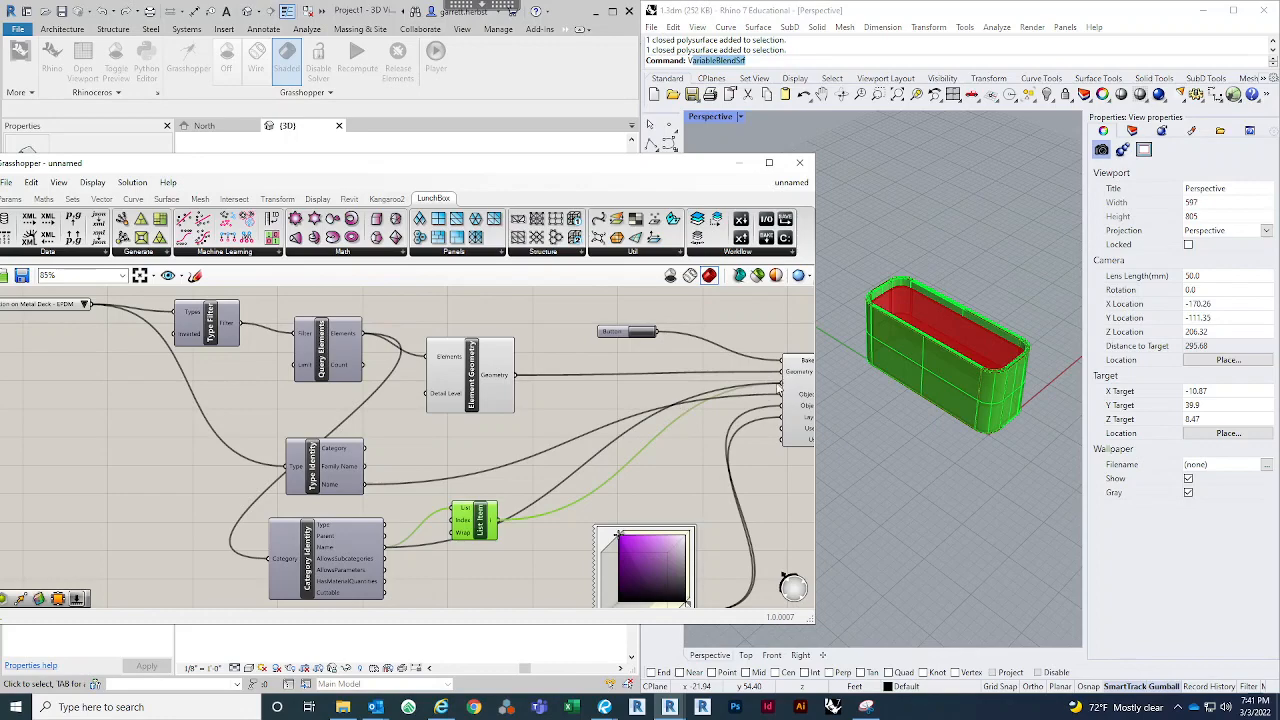
Step: Bake the floor geometry into Rhino by triggering the floor definition's bake toggle
right_click_drag(579, 477, 503, 494)
scroll(441, 492, "down", 4)
scroll(503, 390, "up", 2)
scroll(557, 390, "down", 2)
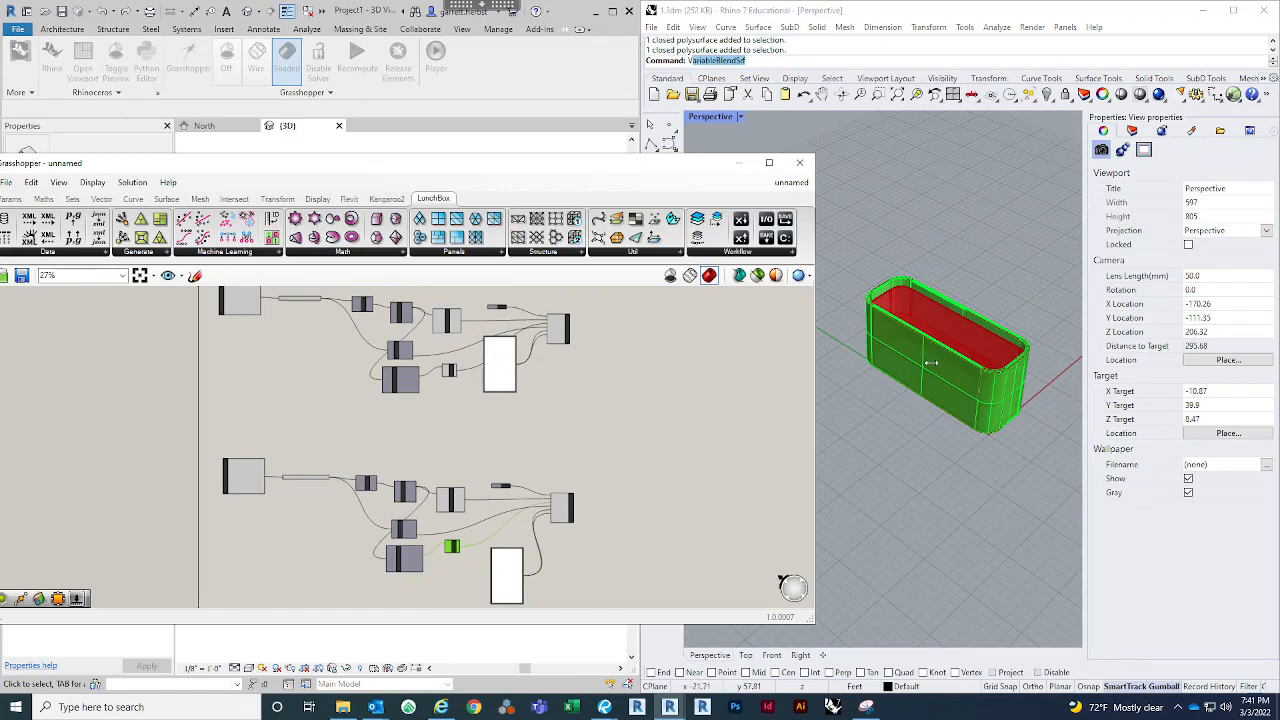
left_click(575, 380)
scroll(575, 380, "up", 4)
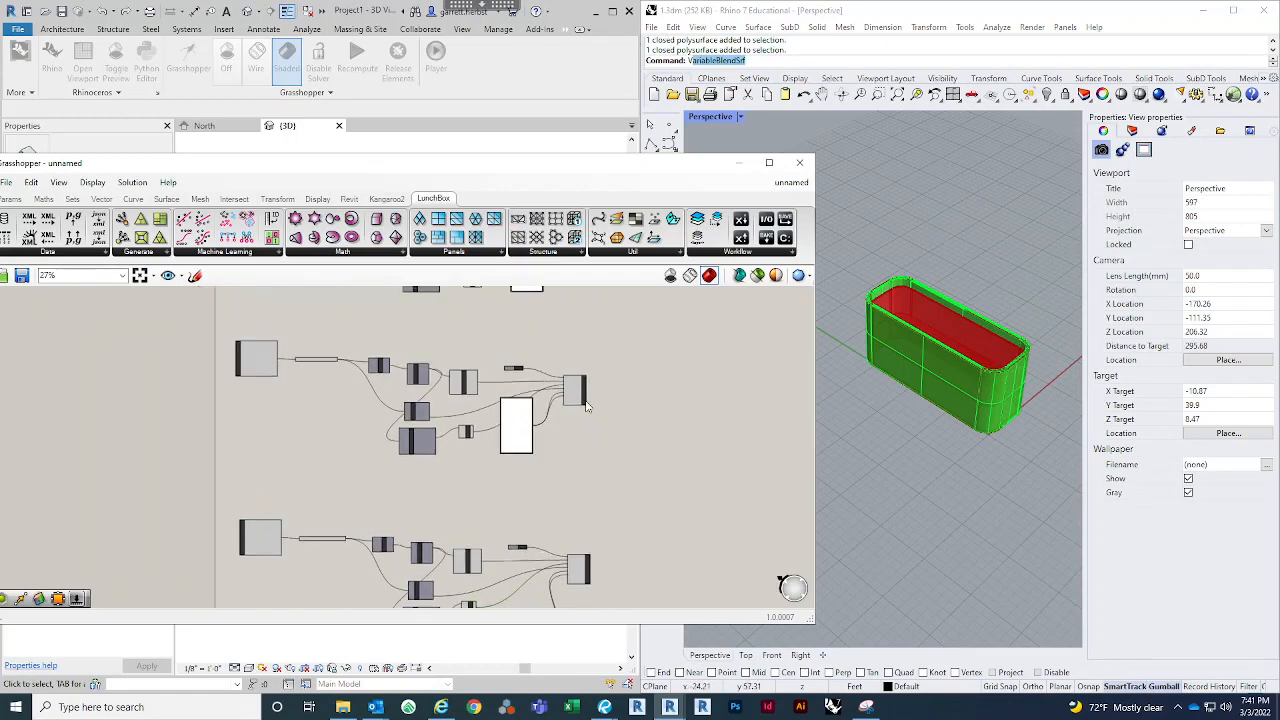
left_click(485, 383)
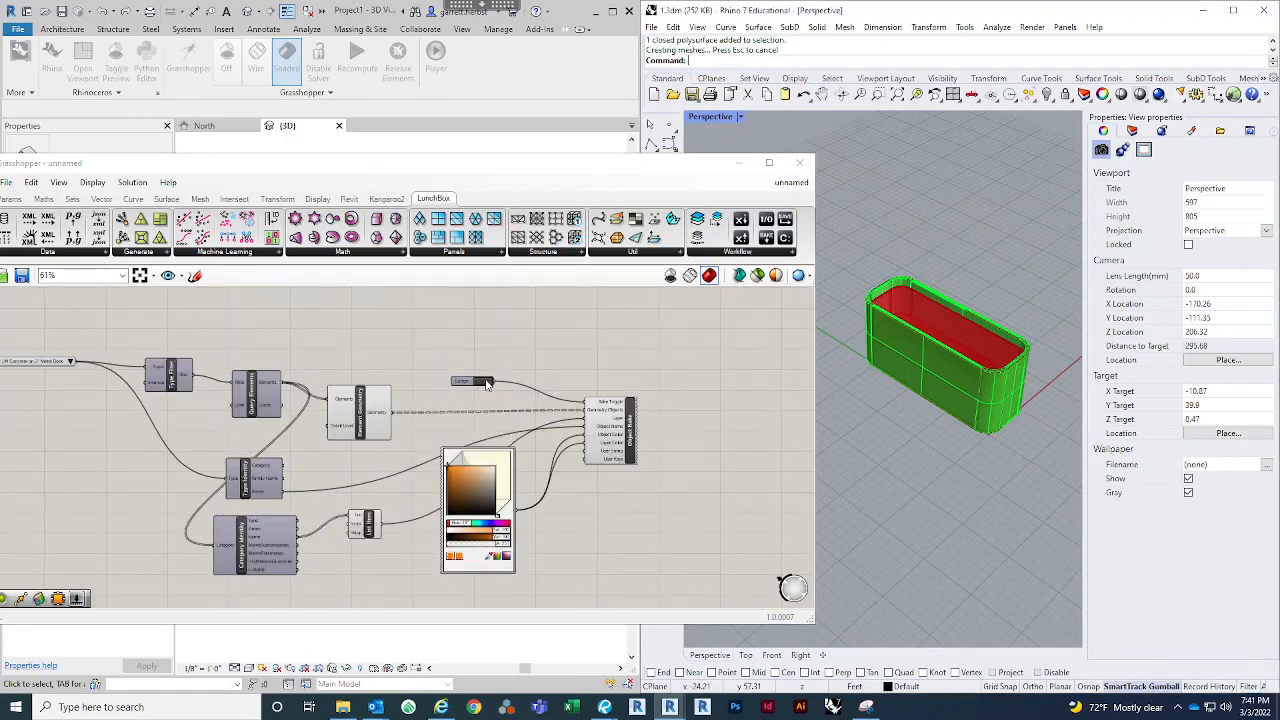
Step: Bake the roof geometry into Rhino by triggering the roof definition's bake toggle
right_click_drag(664, 384, 661, 347)
scroll(660, 343, "down", 3)
scroll(592, 322, "up", 3)
right_click_drag(592, 322, 571, 391)
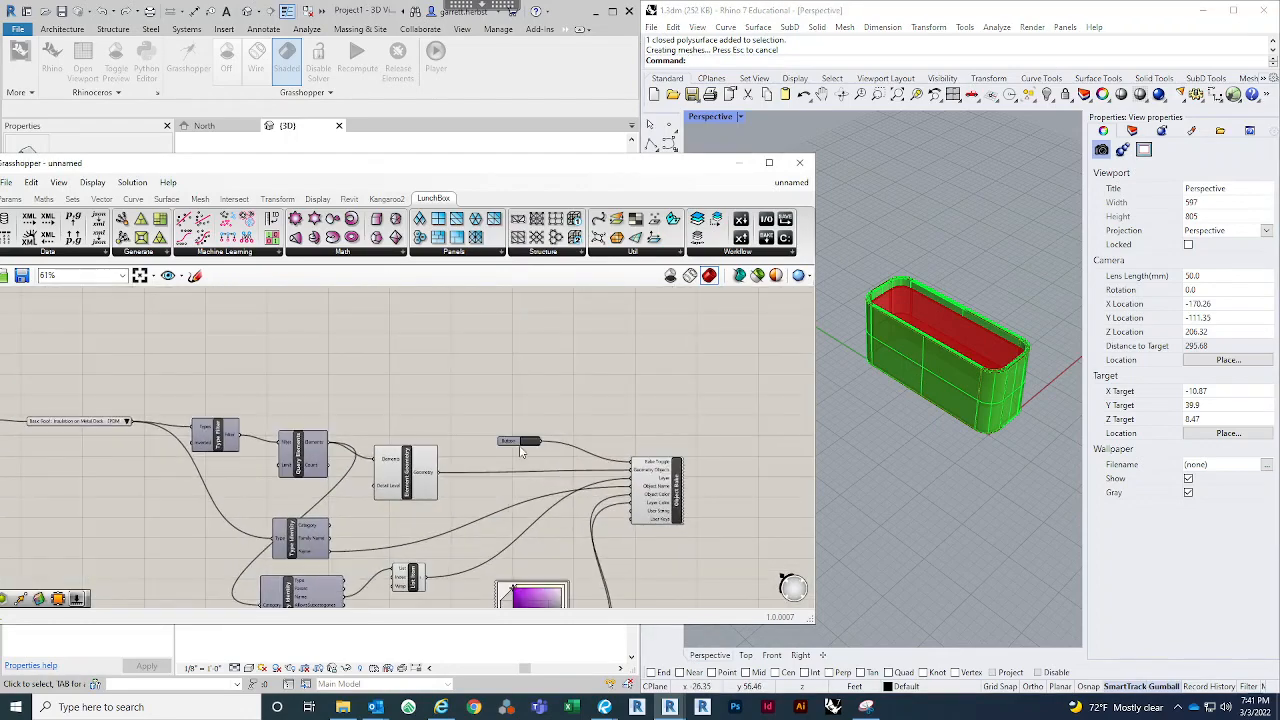
left_click(530, 446)
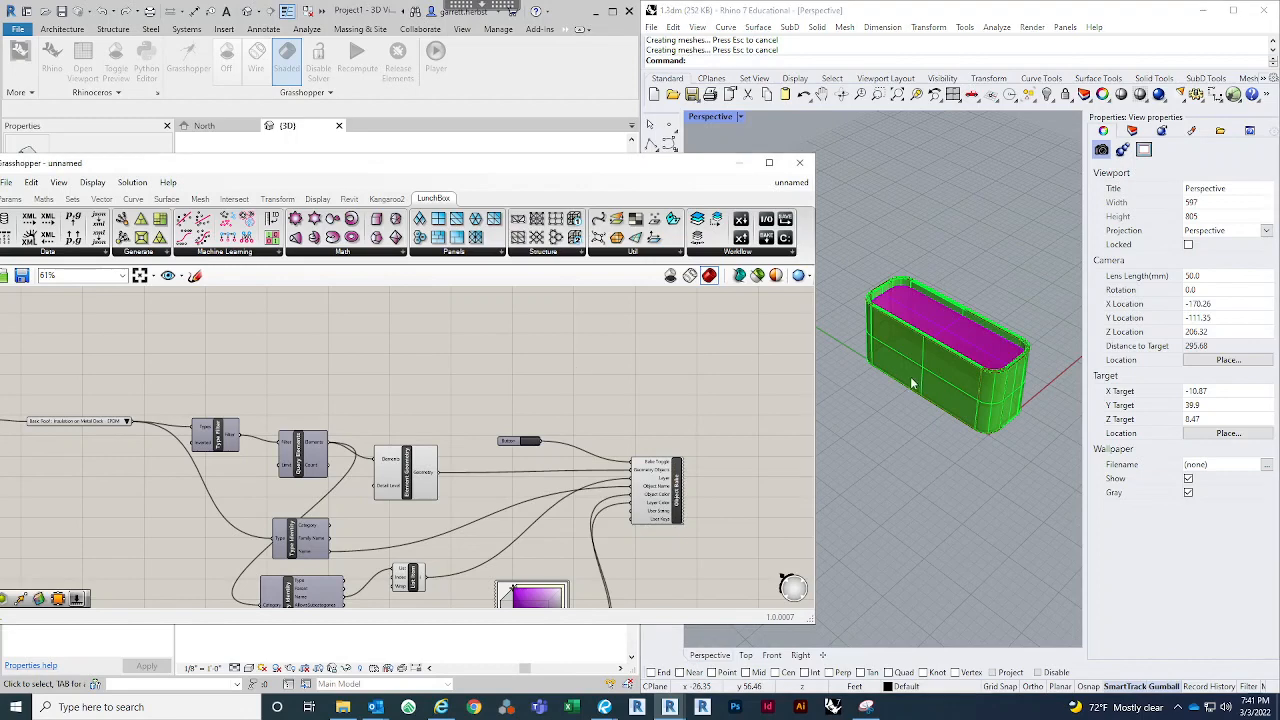
Step: Close the Grasshopper window and inspect the baked building in Rhino's Perspective view
right_click_drag(938, 464, 945, 440)
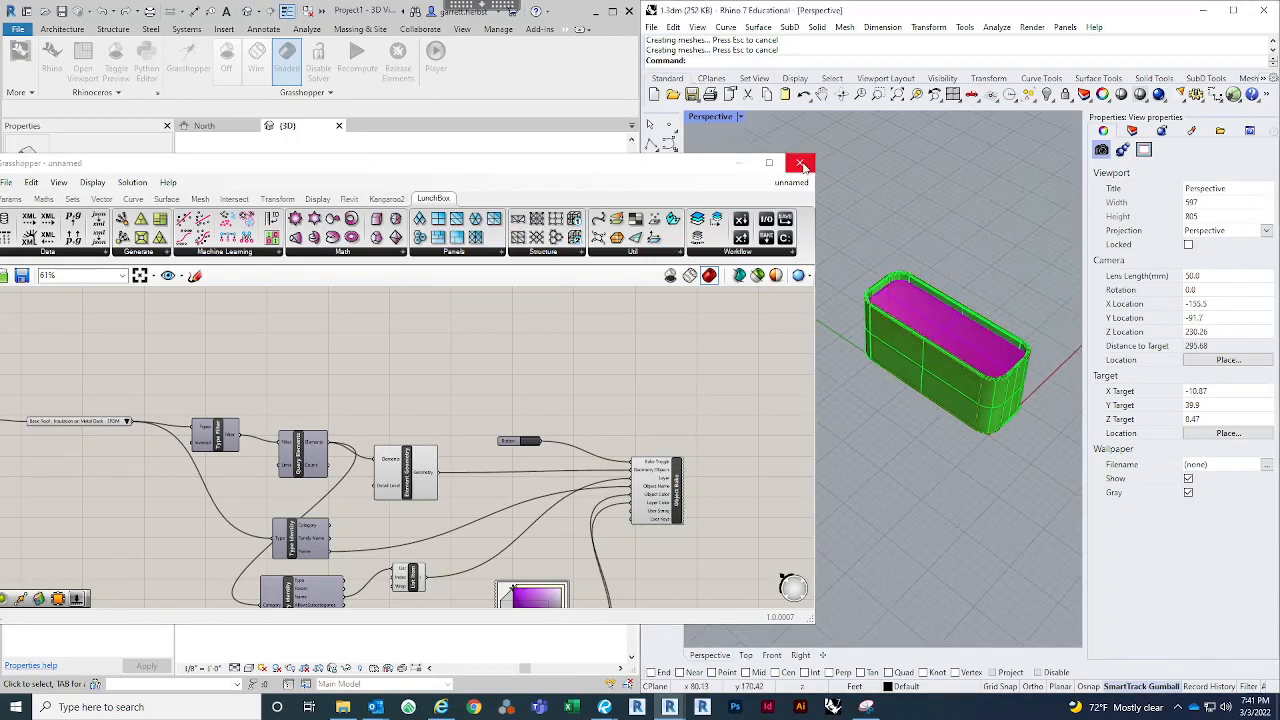
left_click(806, 164)
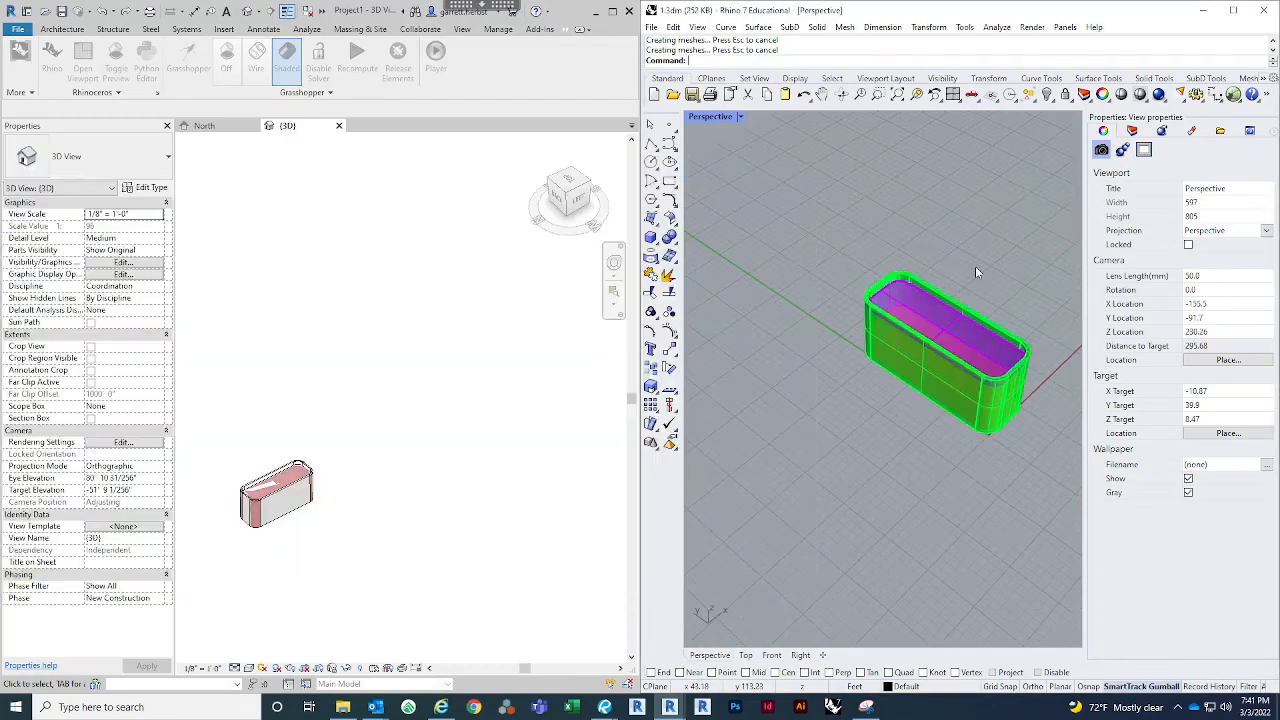
scroll(990, 300, "up", 5)
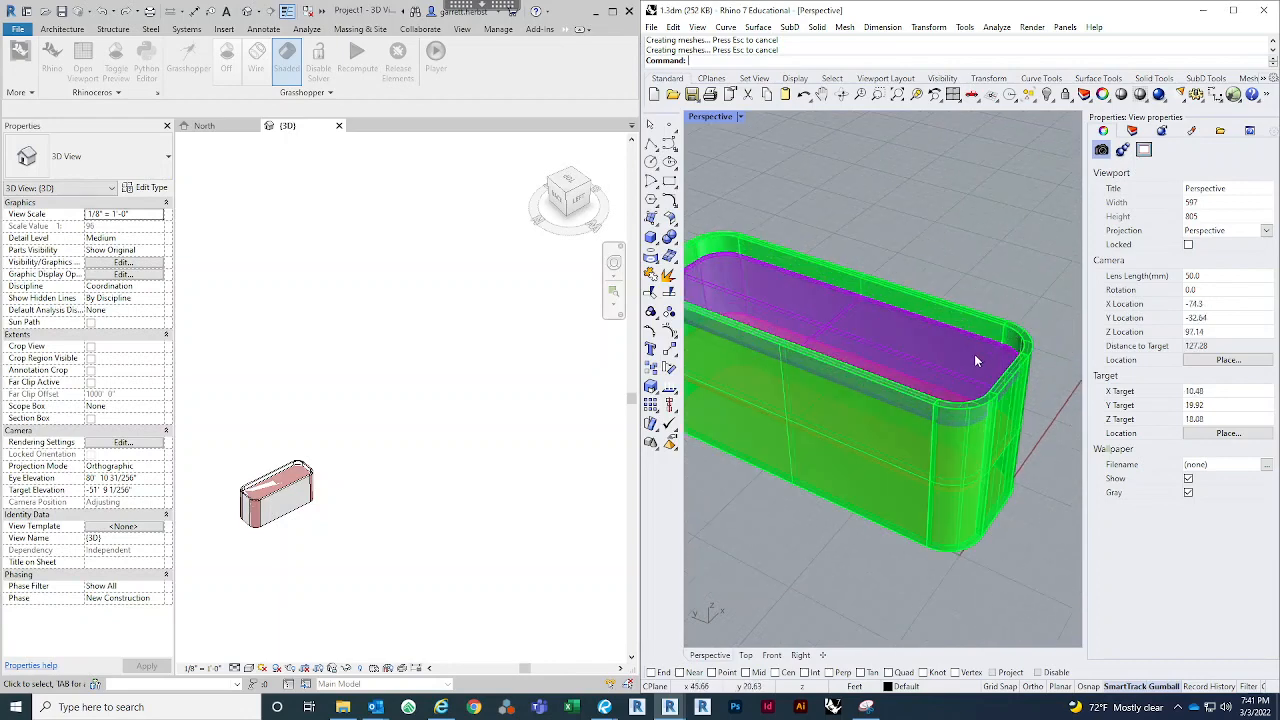
scroll(974, 354, "down", 3)
Step: Hide the long front exterior wall polysurface of the baked building in Rhino
left_click(872, 433)
key("Escape")
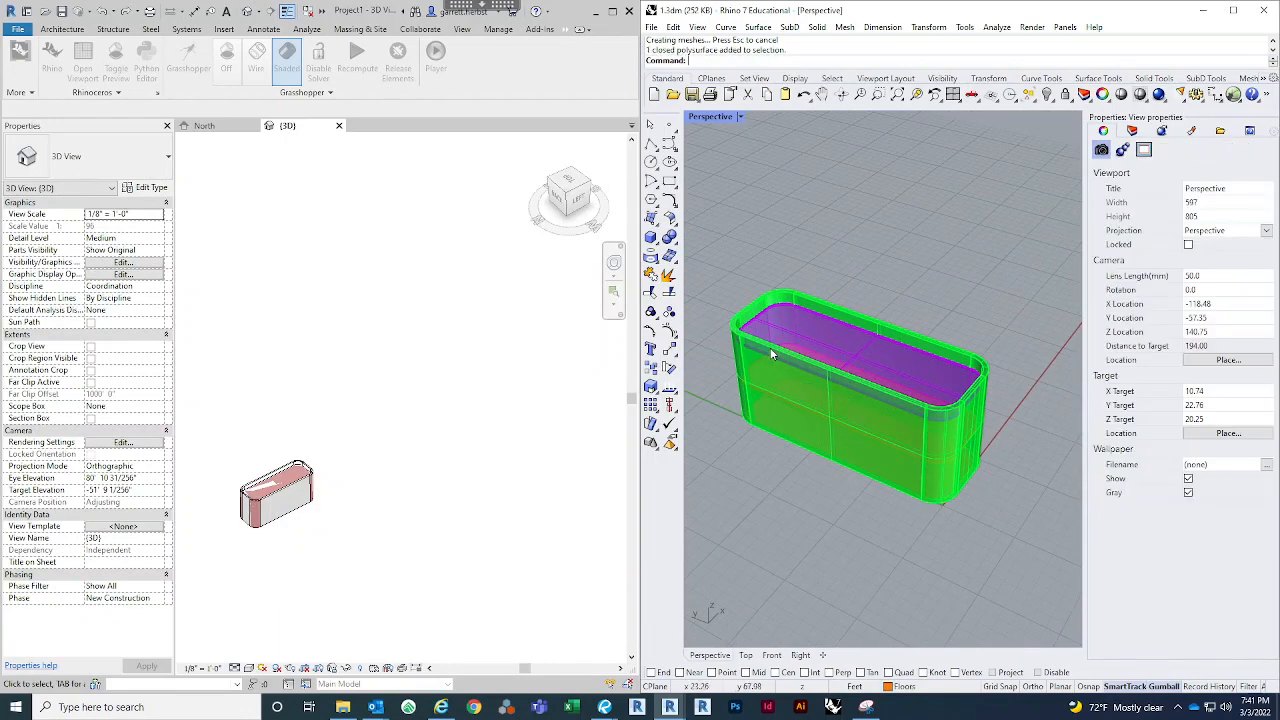
left_click(772, 352)
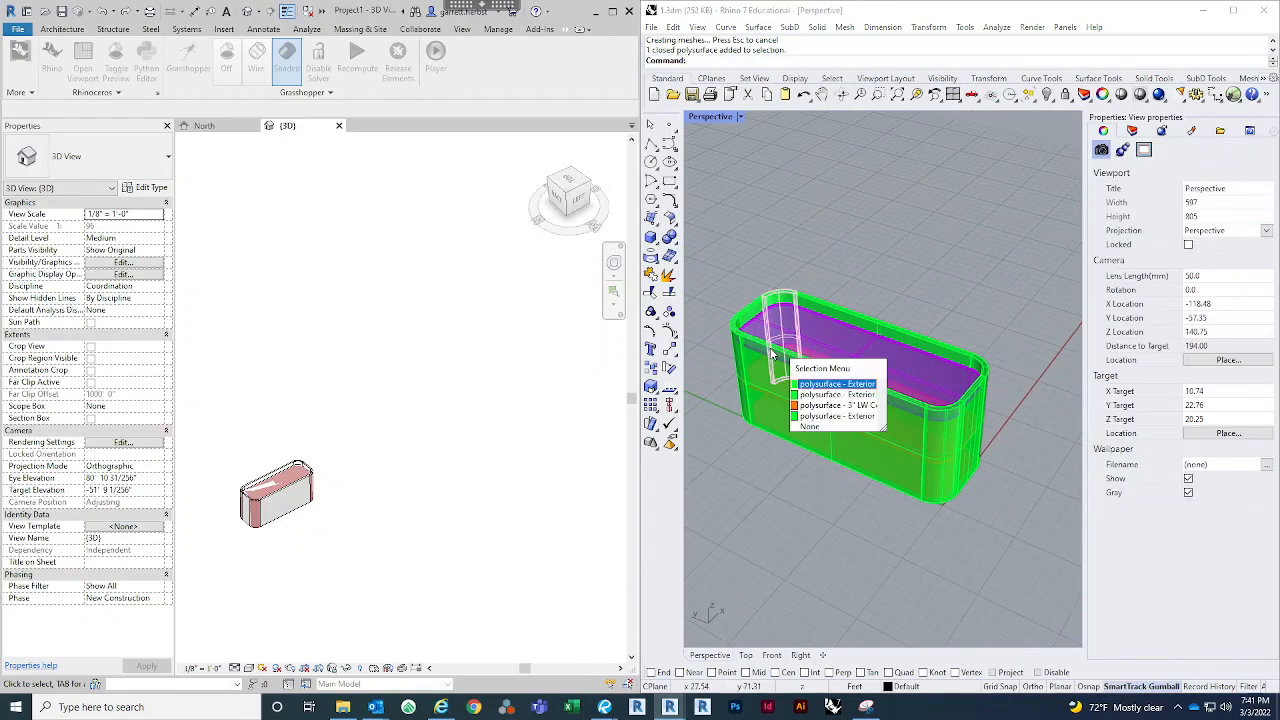
left_click(827, 416)
type("Hide")
key("Return")
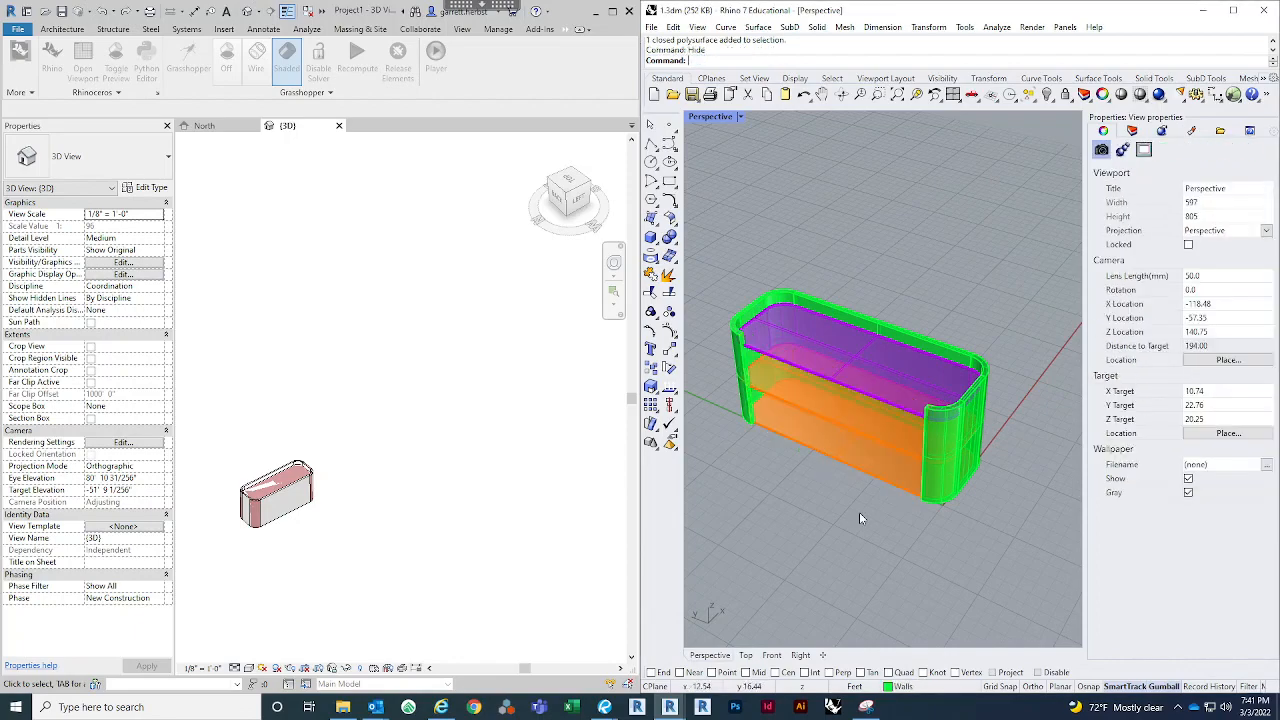
Step: Examine the names and layers of the lower floor, upper floor and roof, plus the document's layer list
right_click_drag(855, 510, 838, 414)
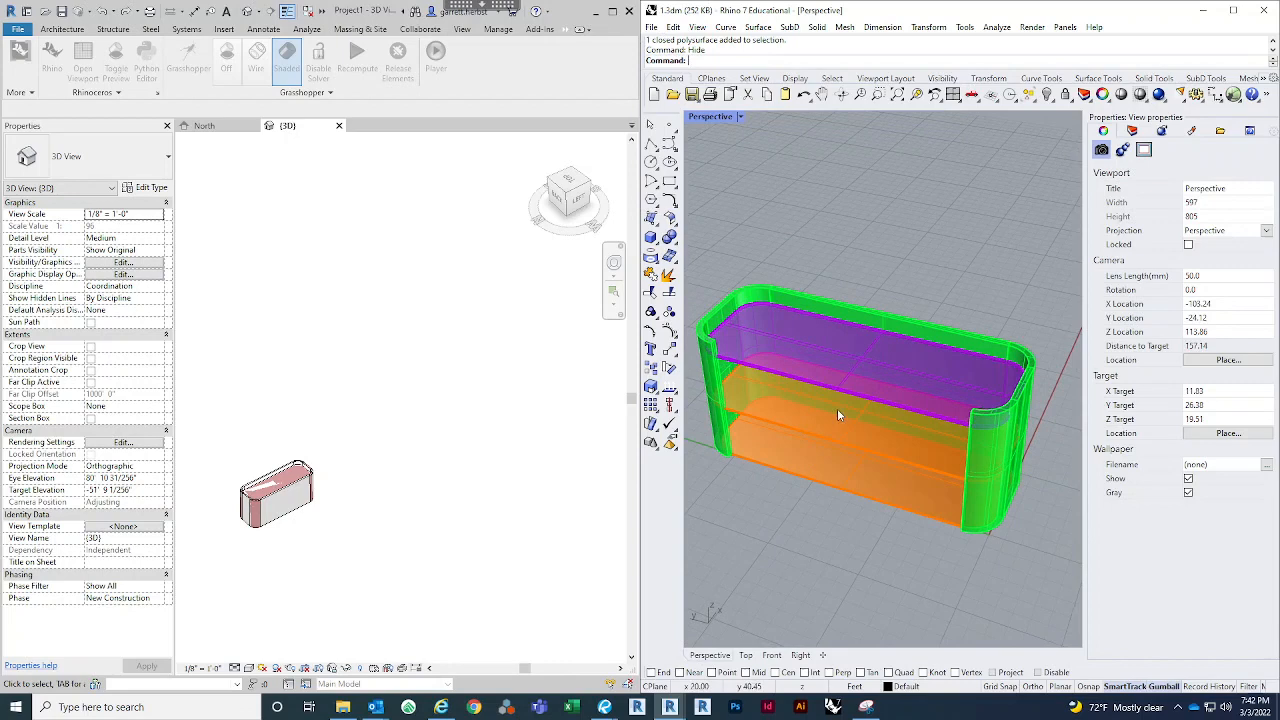
left_click(832, 473)
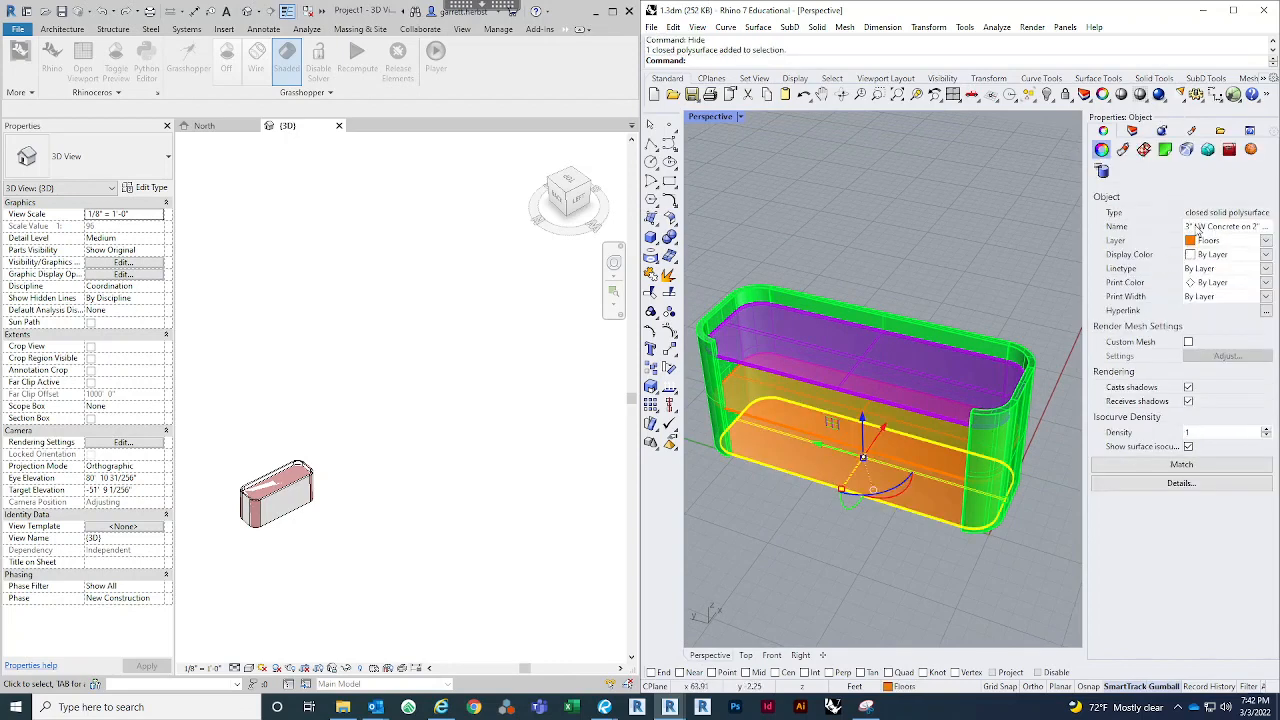
left_click(947, 456)
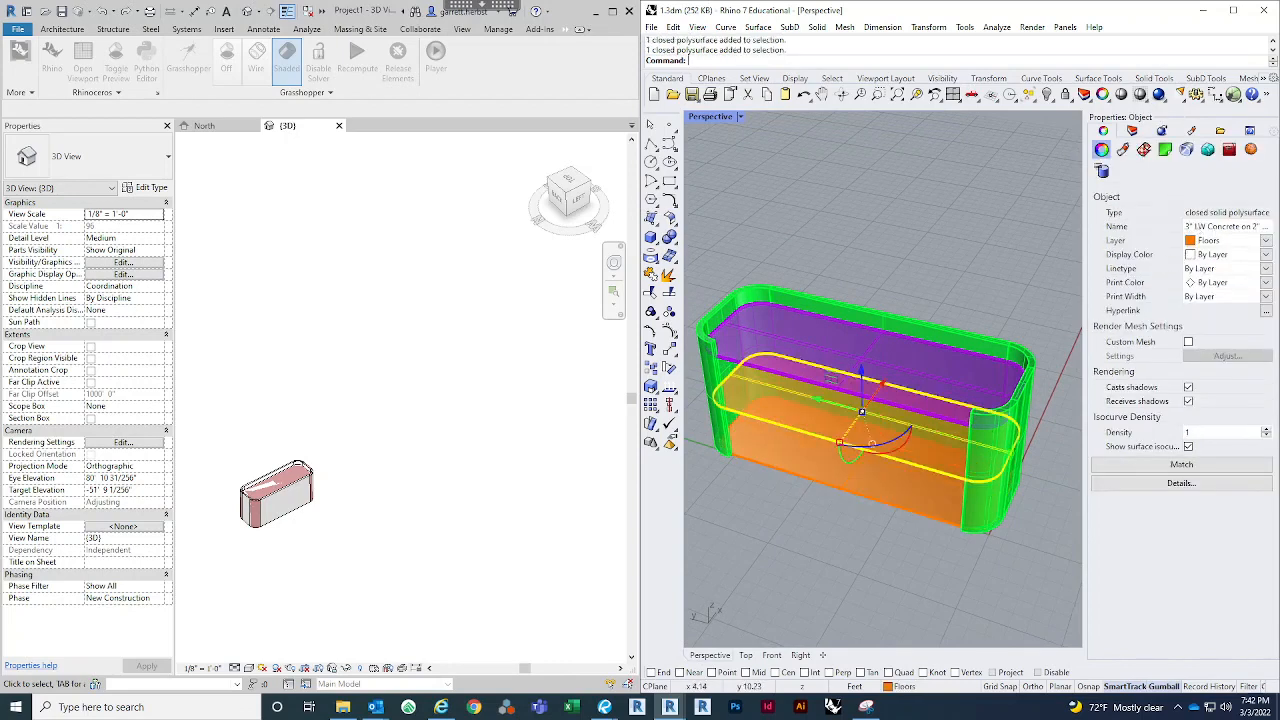
left_click(927, 369)
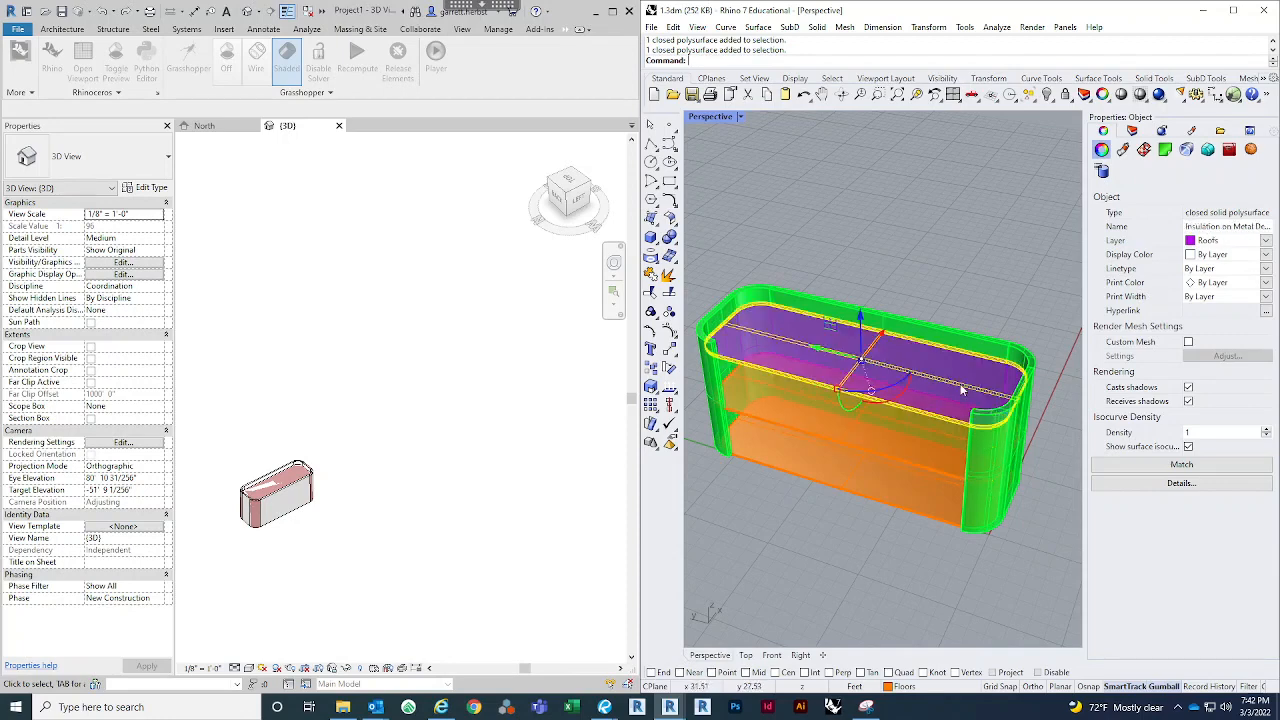
left_click(1162, 131)
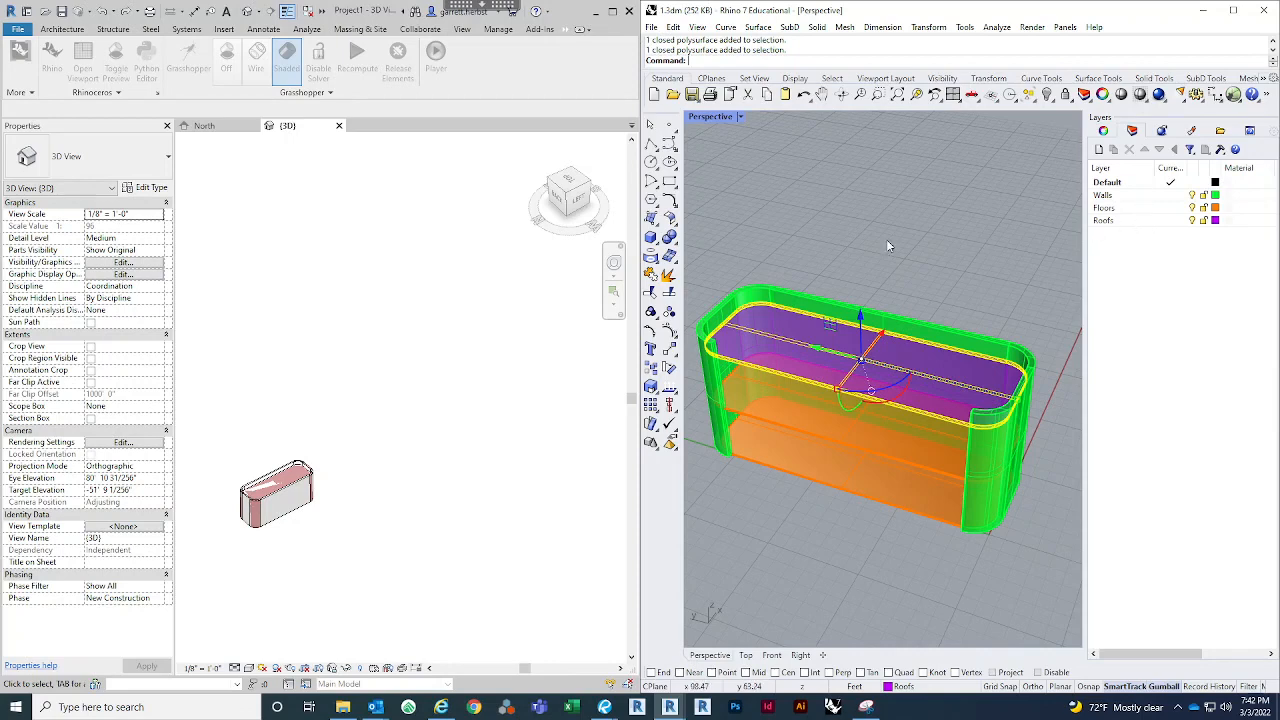
Step: Undo the hiding of the front exterior wall and view the building from its other side
scroll(886, 239, "down", 2)
key("ctrl+z")
right_click_drag(892, 238, 922, 509)
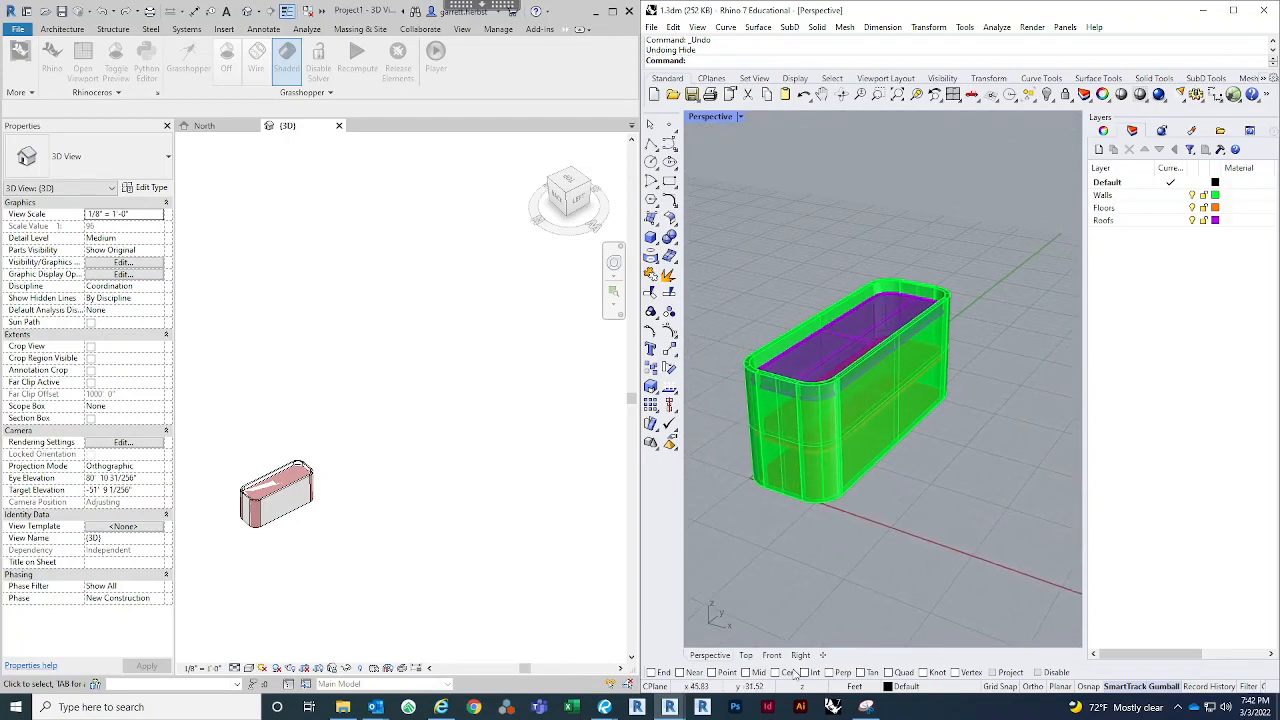
Step: Reopen the Grasshopper window, shrink it and move it clear of the baked building and Rhino's layer list
left_click(669, 707)
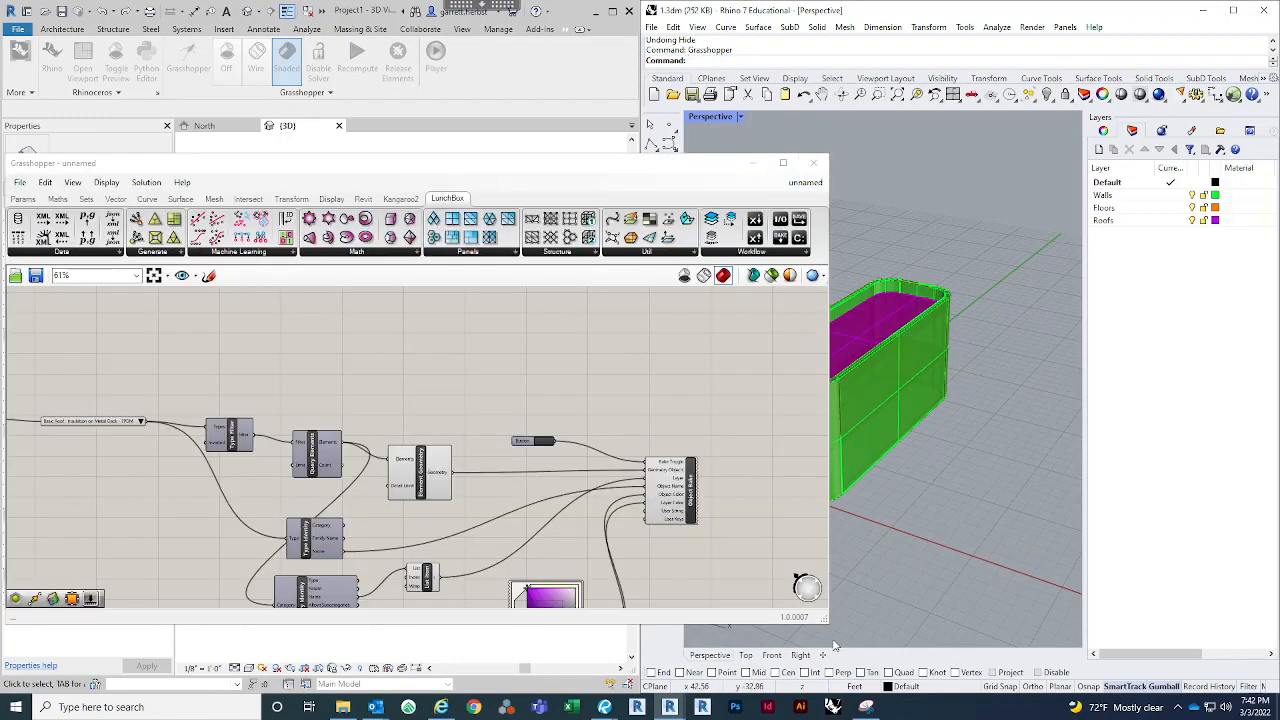
left_click_drag(826, 625, 625, 520)
left_click_drag(376, 168, 512, 61)
left_click(1174, 320)
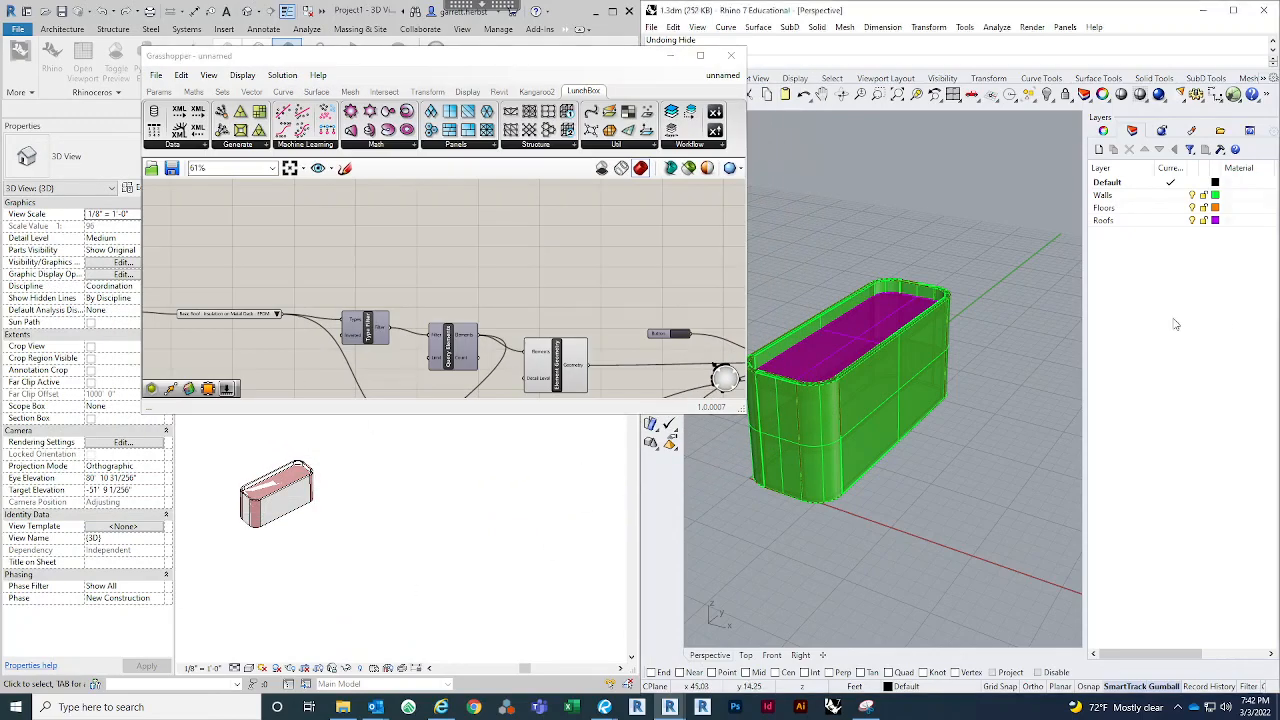